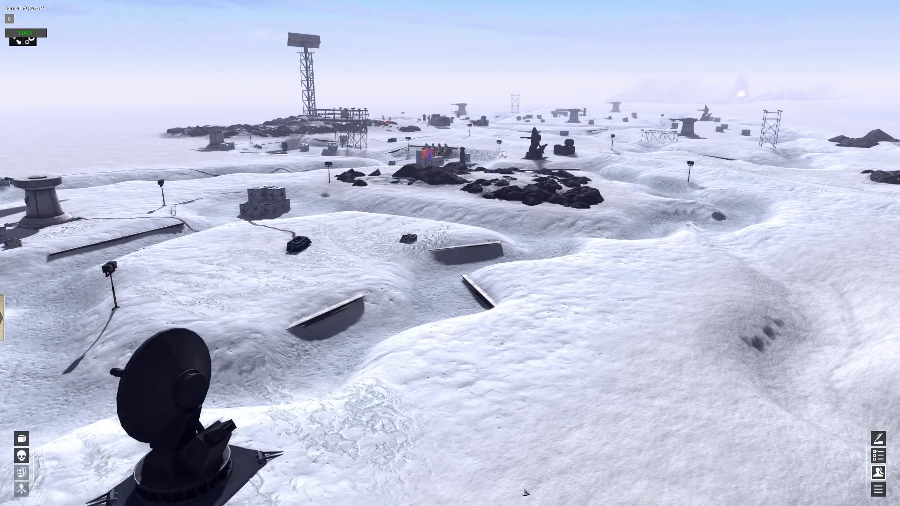
# - Survey the snowfield's trenches, turrets, radar dishes and infantry positions across the Hoth map
pyautogui.moveTo(564, 332); pyautogui.dragTo(570, 341, button='middle')
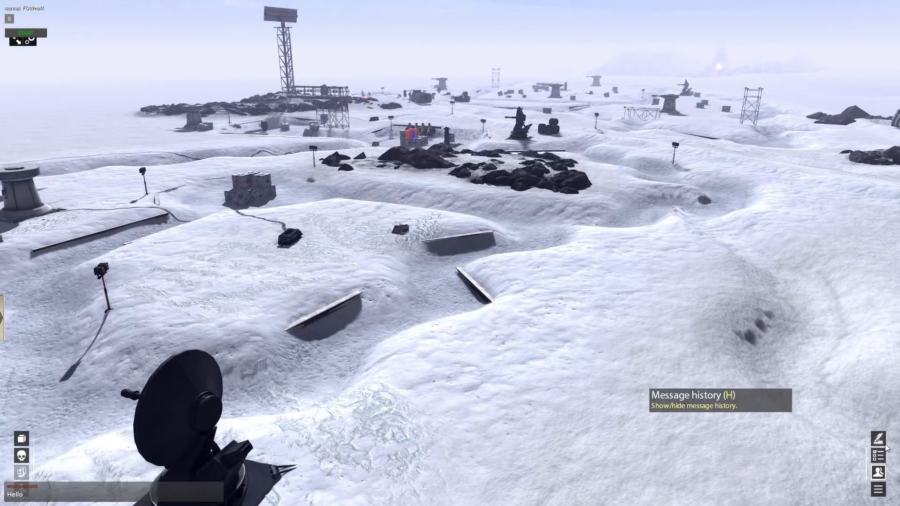
pyautogui.scroll(2, 515, 293)
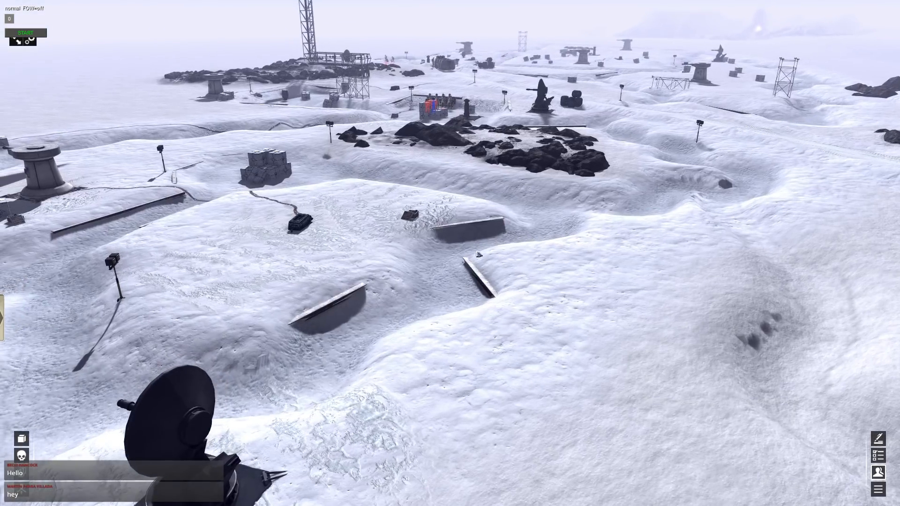
pyautogui.moveTo(478, 254); pyautogui.dragTo(519, 232, button='middle')
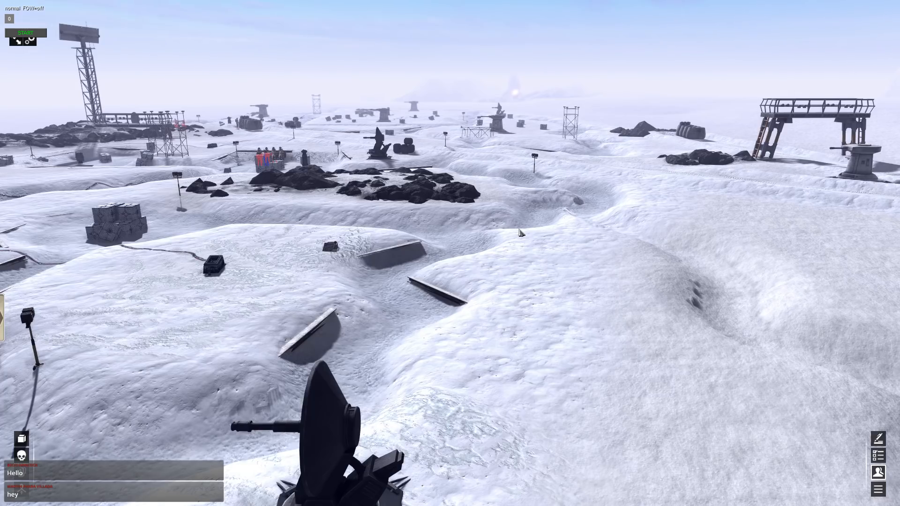
pyautogui.moveTo(446, 183); pyautogui.dragTo(381, 211, button='middle')
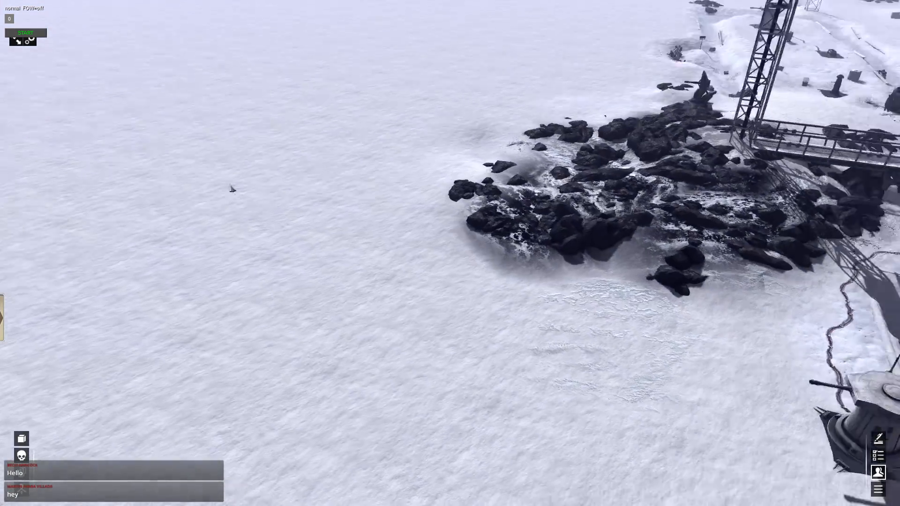
pyautogui.moveTo(231, 187); pyautogui.dragTo(369, 295, button='middle')
pyautogui.scroll(4, 326, 268)
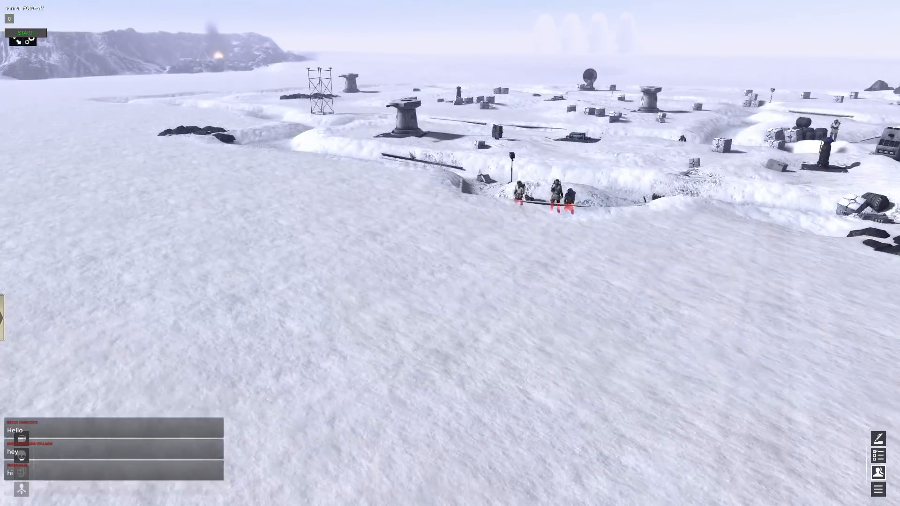
pyautogui.moveTo(290, 201); pyautogui.dragTo(381, 227, button='middle')
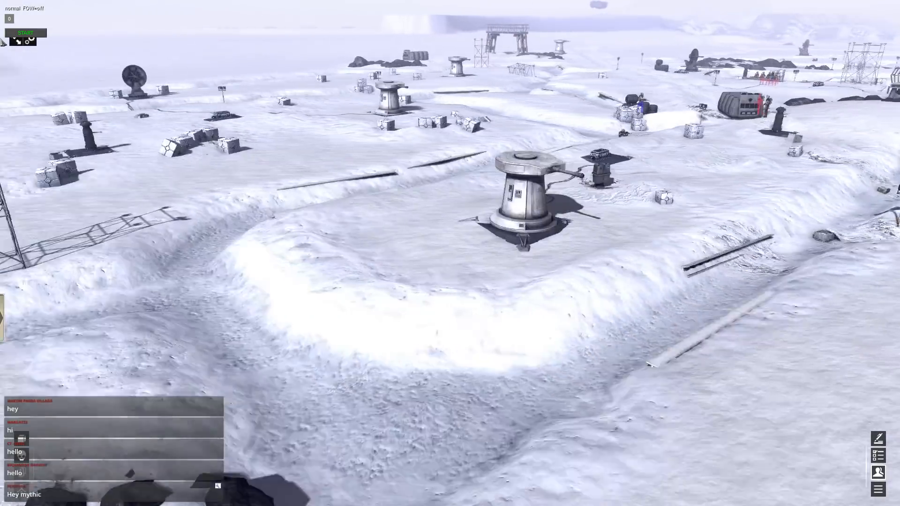
pyautogui.moveTo(155, 197); pyautogui.dragTo(276, 257, button='middle')
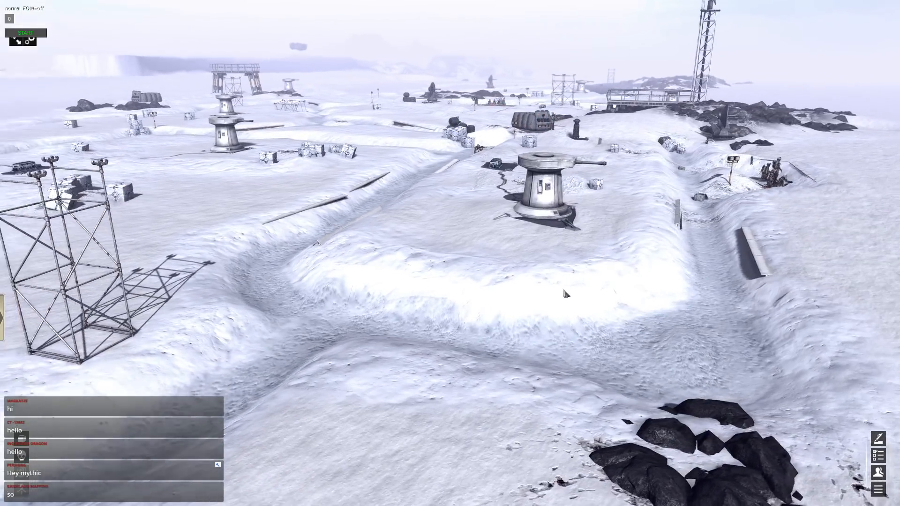
pyautogui.moveTo(566, 294); pyautogui.dragTo(564, 295, button='middle')
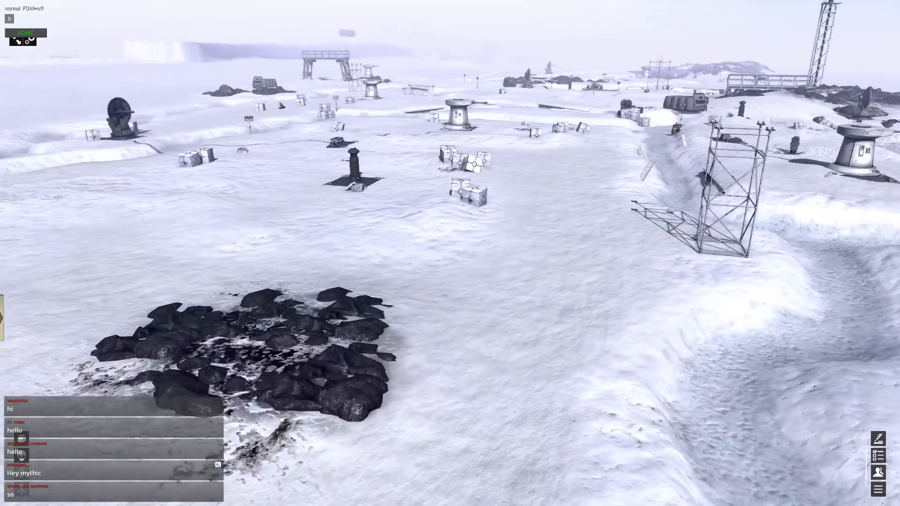
pyautogui.moveTo(85, 154); pyautogui.dragTo(248, 84, button='middle')
# - Inspect the white bunker by the black rocks and the blue-lit tunnel leading inside it
pyautogui.moveTo(249, 3)
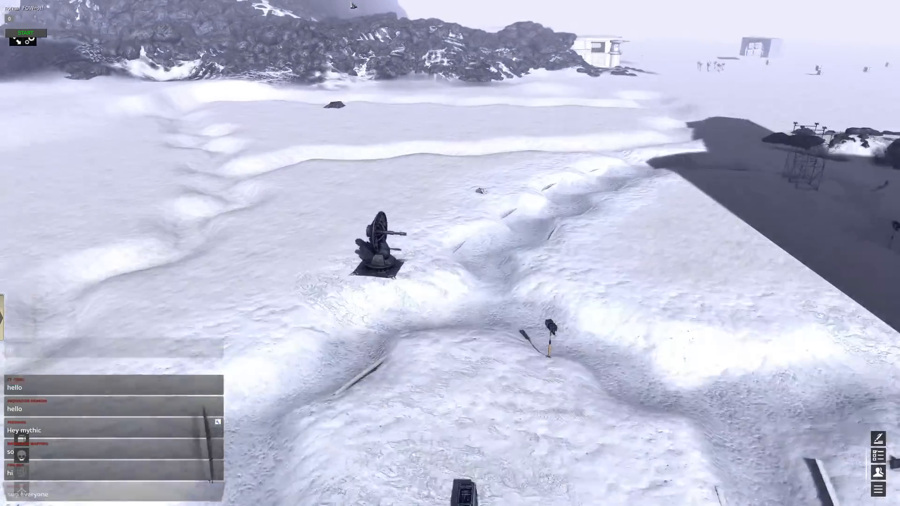
pyautogui.moveTo(361, 75); pyautogui.dragTo(499, 231, button='middle')
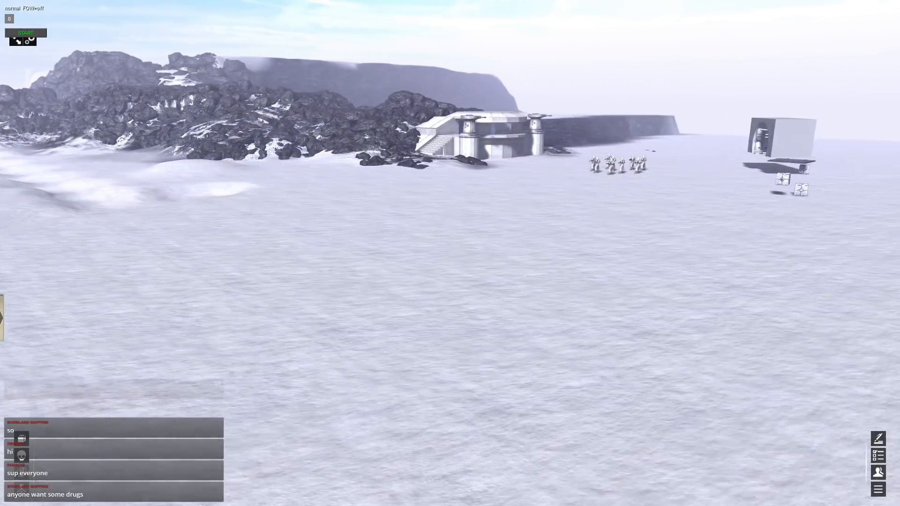
pyautogui.moveTo(895, 188); pyautogui.dragTo(739, 188, button='middle')
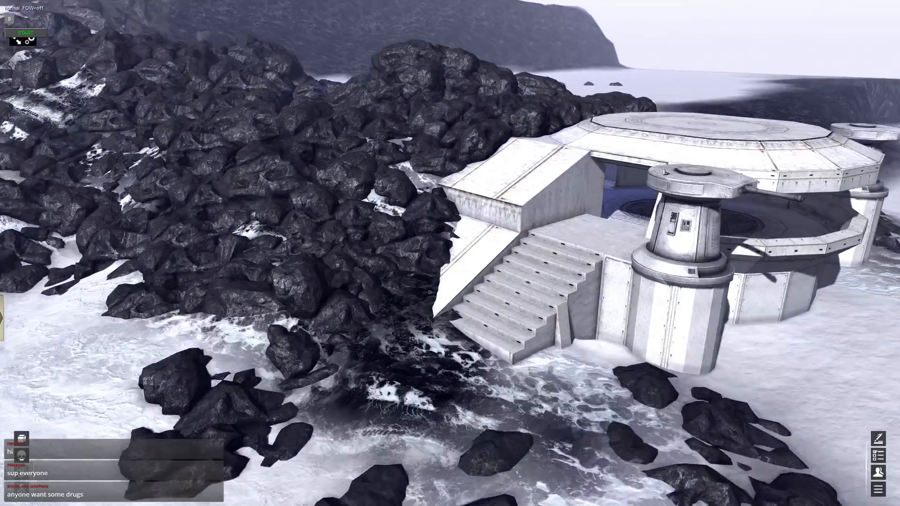
pyautogui.moveTo(553, 2); pyautogui.dragTo(582, 299, button='middle')
pyautogui.scroll(5, 760, 265)
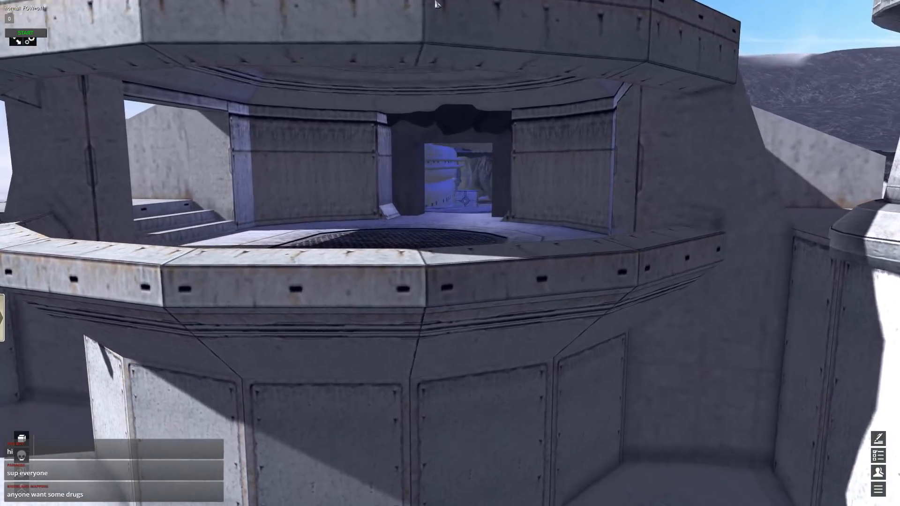
pyautogui.moveTo(437, 4)
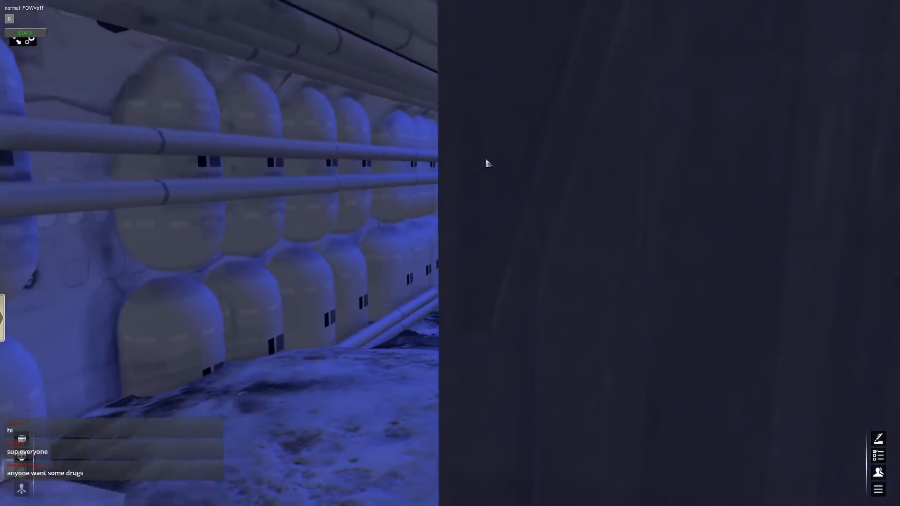
pyautogui.moveTo(488, 163); pyautogui.dragTo(557, 195, button='middle')
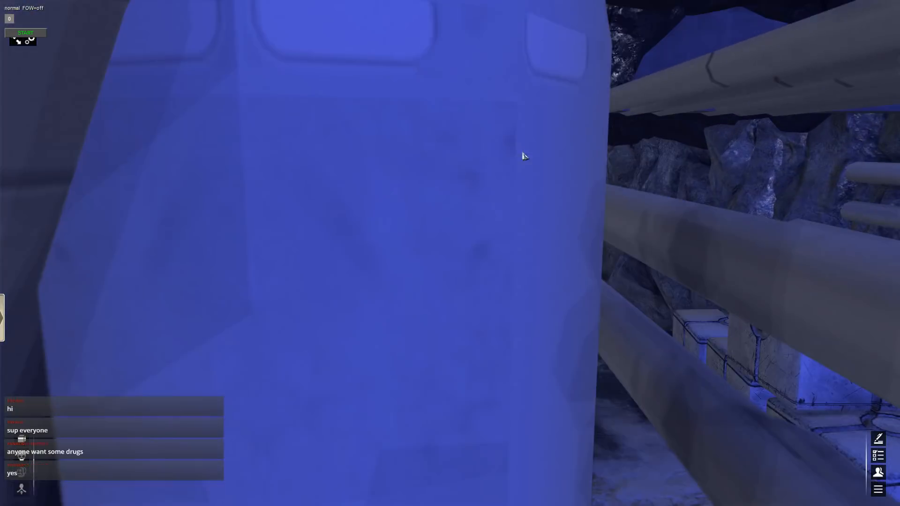
pyautogui.moveTo(523, 152); pyautogui.dragTo(404, 145, button='middle')
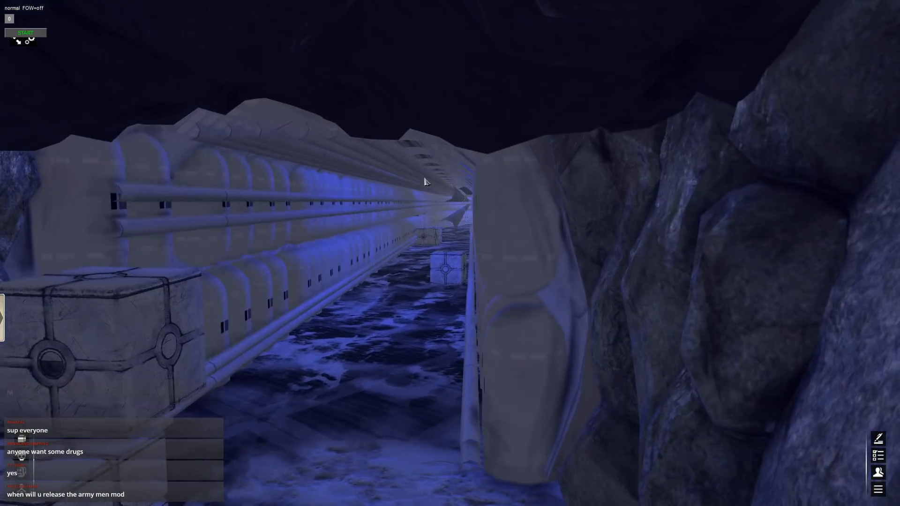
pyautogui.moveTo(424, 182); pyautogui.dragTo(642, 220, button='middle')
pyautogui.scroll(-8, 488, 255)
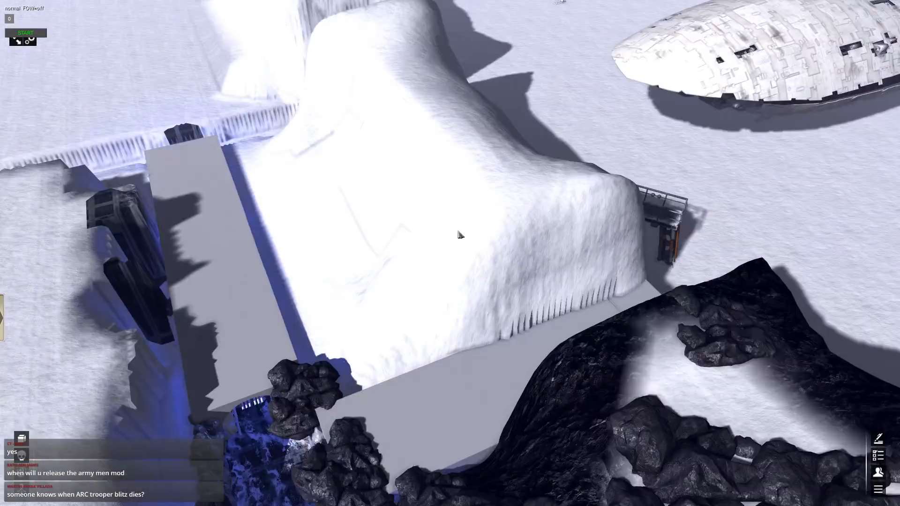
# - Examine the ice trenches behind the rocks, the large transports and the parked X-wing fighters
pyautogui.moveTo(460, 234); pyautogui.dragTo(518, 137, button='middle')
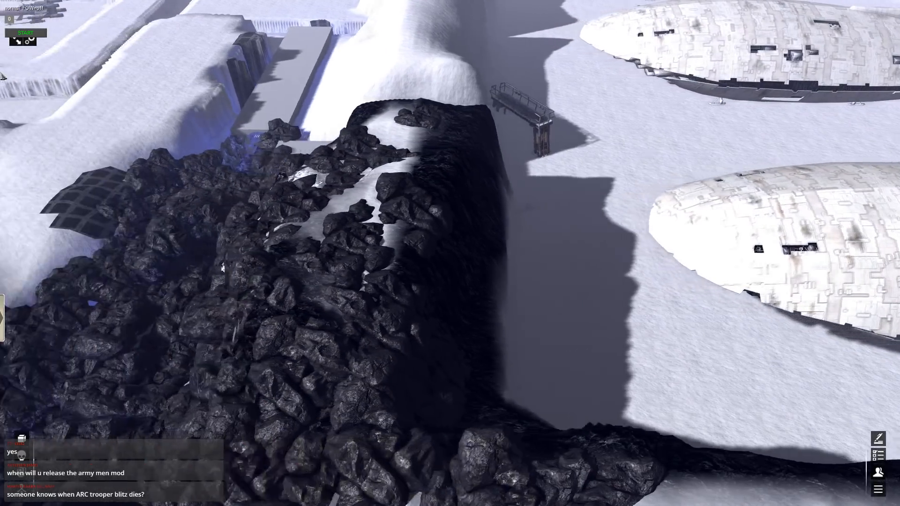
pyautogui.moveTo(244, 192); pyautogui.dragTo(375, 166, button='middle')
pyautogui.moveTo(374, 14); pyautogui.dragTo(220, 71, button='middle')
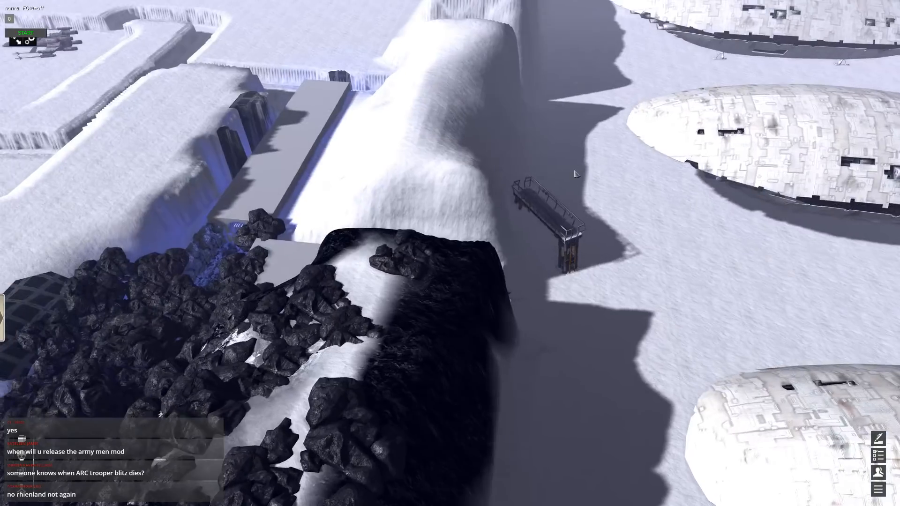
pyautogui.moveTo(211, 113); pyautogui.dragTo(425, 234, button='middle')
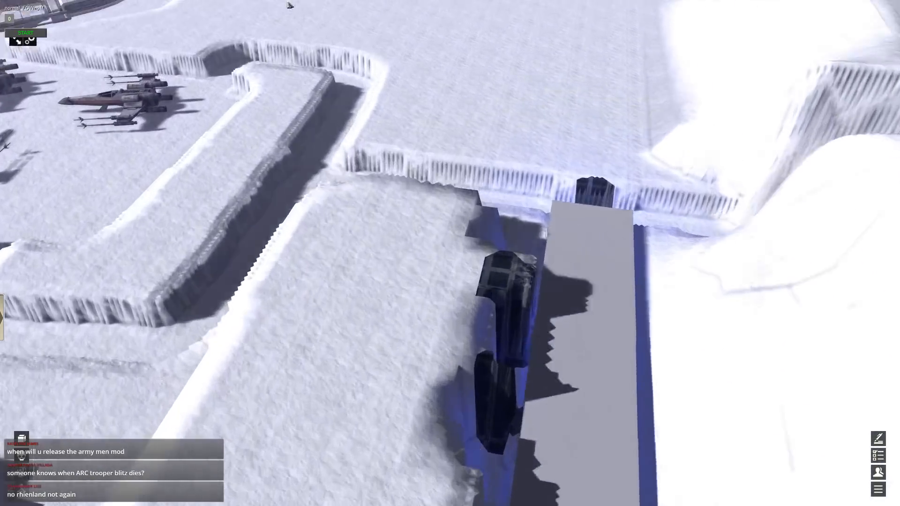
pyautogui.moveTo(346, 187); pyautogui.dragTo(488, 312, button='middle')
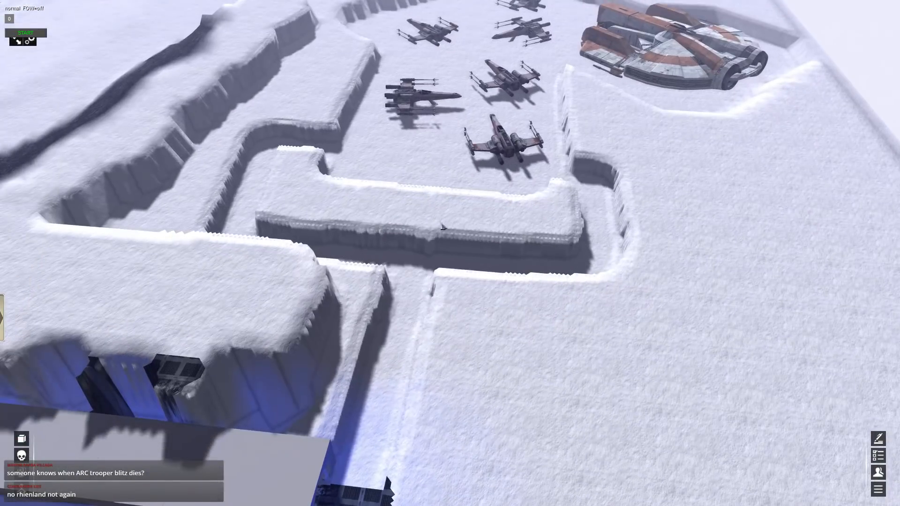
pyautogui.scroll(8, 440, 227)
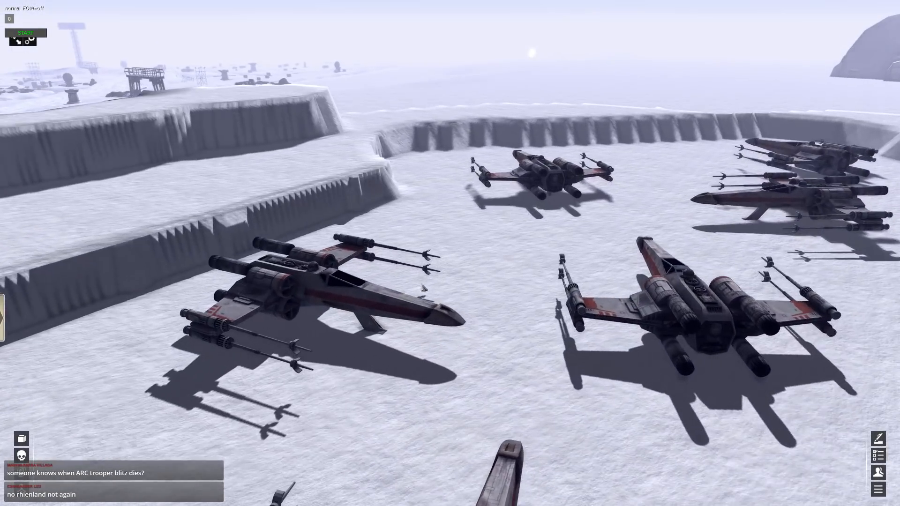
pyautogui.moveTo(423, 288); pyautogui.dragTo(485, 293, button='middle')
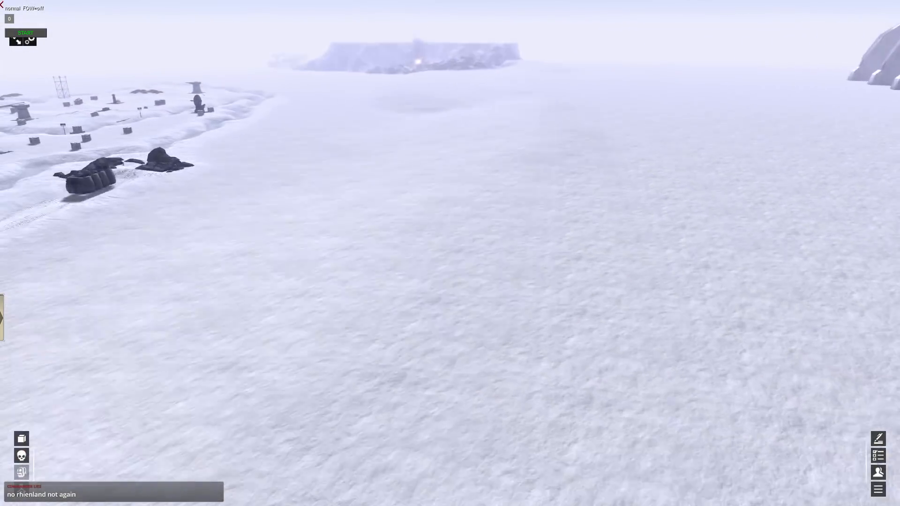
# - Survey the domed structure, the trench outpost with its towers and gantry, and the ship in the sky
pyautogui.moveTo(225, 36); pyautogui.dragTo(365, 75, button='middle')
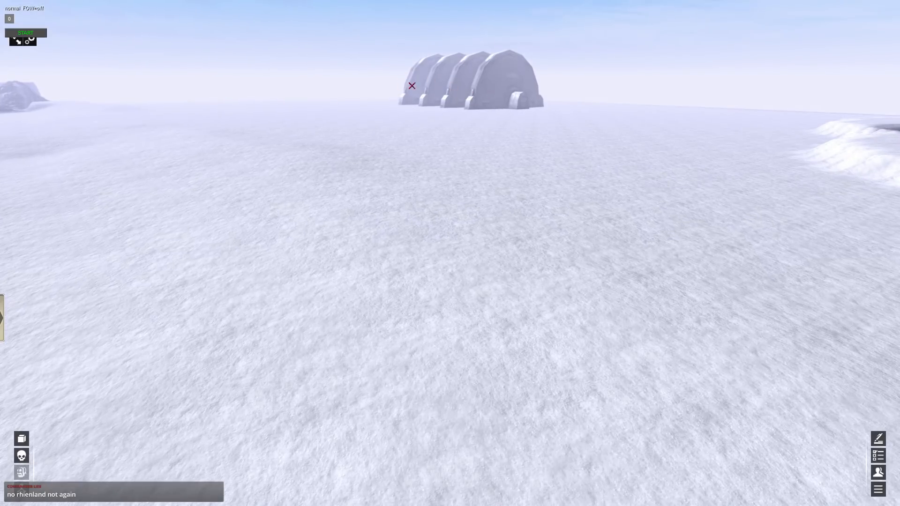
pyautogui.moveTo(470, 108); pyautogui.dragTo(234, 105, button='middle')
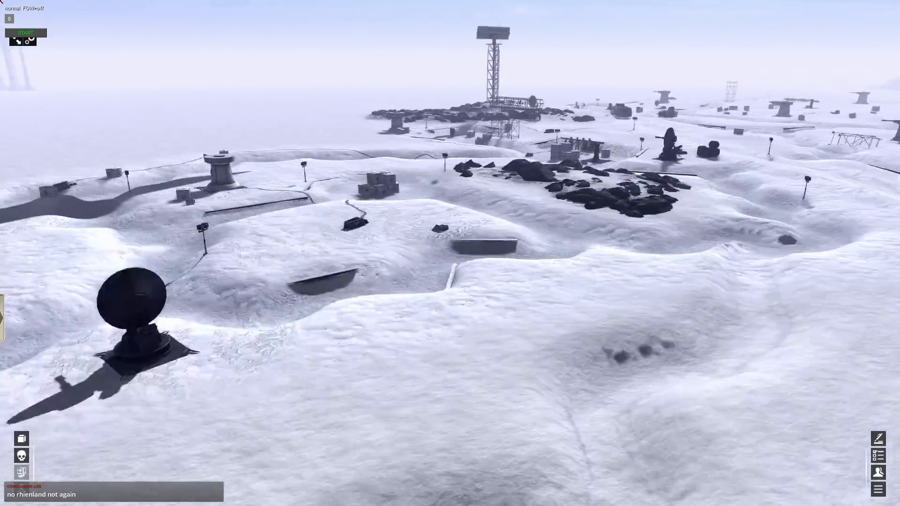
pyautogui.moveTo(203, 39); pyautogui.dragTo(426, 80, button='middle')
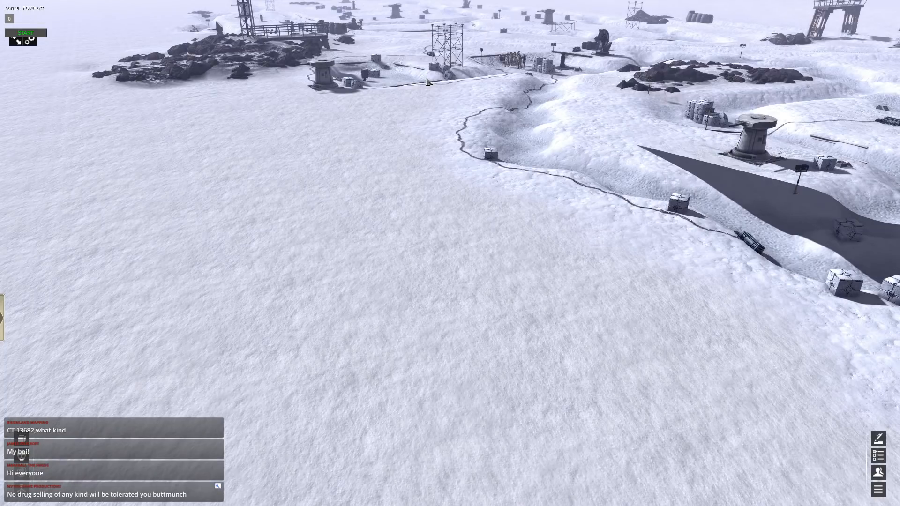
pyautogui.scroll(-3, 491, 3)
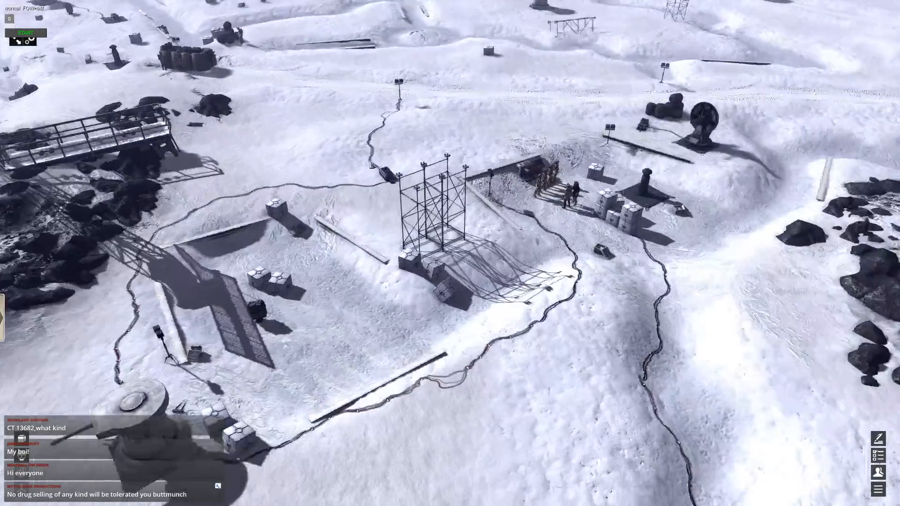
pyautogui.moveTo(449, 253); pyautogui.dragTo(656, 234, button='middle')
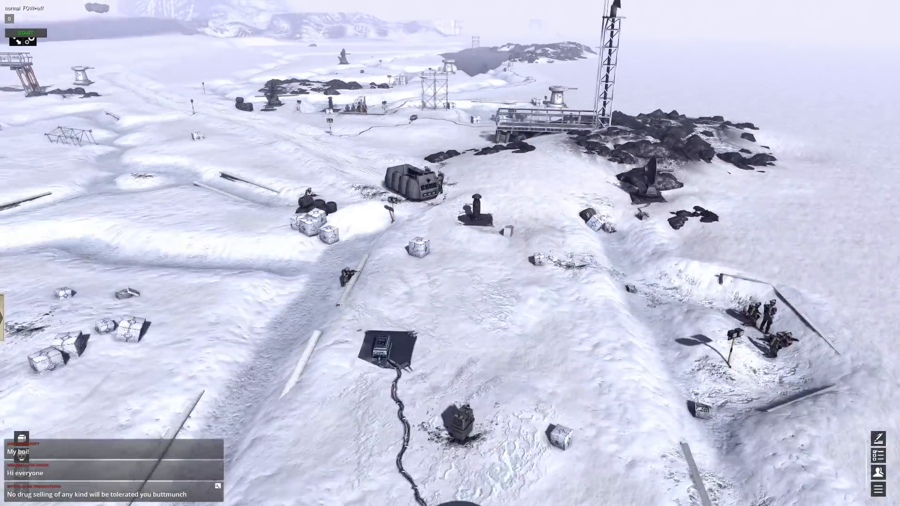
pyautogui.moveTo(612, 328); pyautogui.dragTo(612, 207, button='middle')
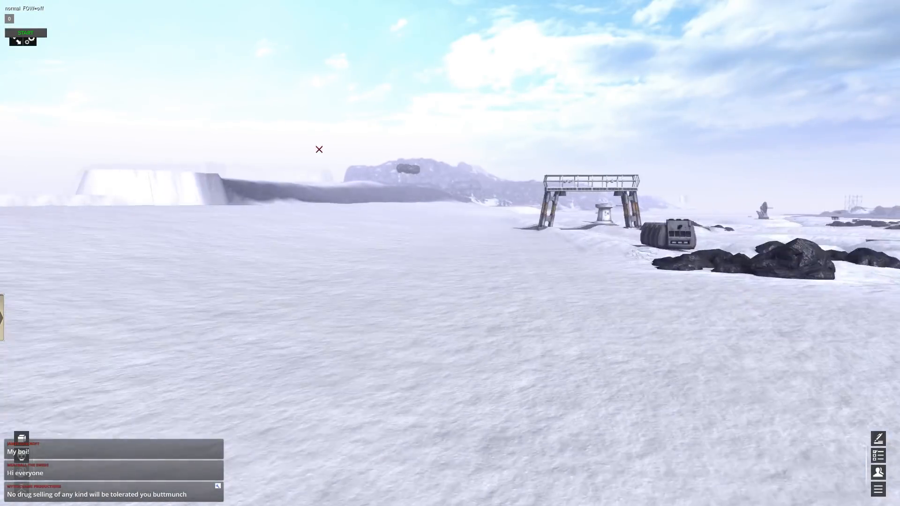
pyautogui.moveTo(319, 149); pyautogui.dragTo(482, 136, button='middle')
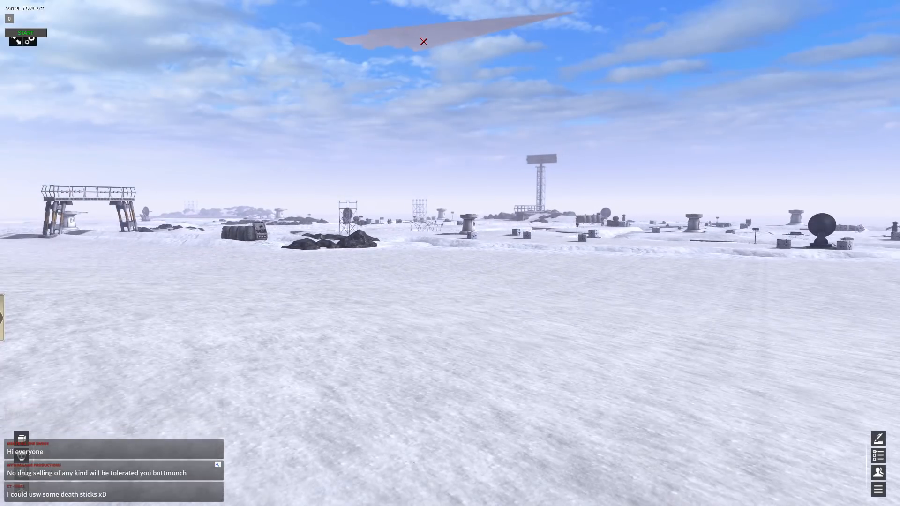
pyautogui.moveTo(428, 37); pyautogui.dragTo(418, 22, button='middle')
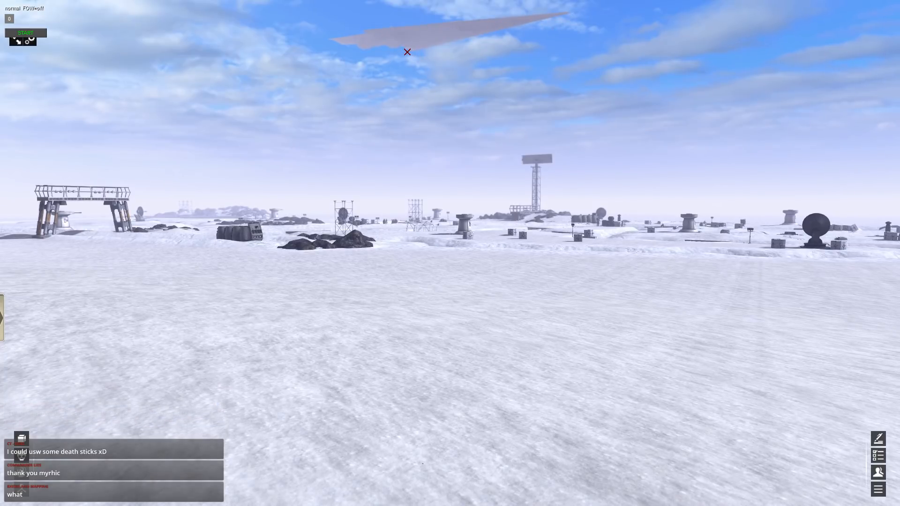
pyautogui.moveTo(434, 46); pyautogui.dragTo(442, 80, button='middle')
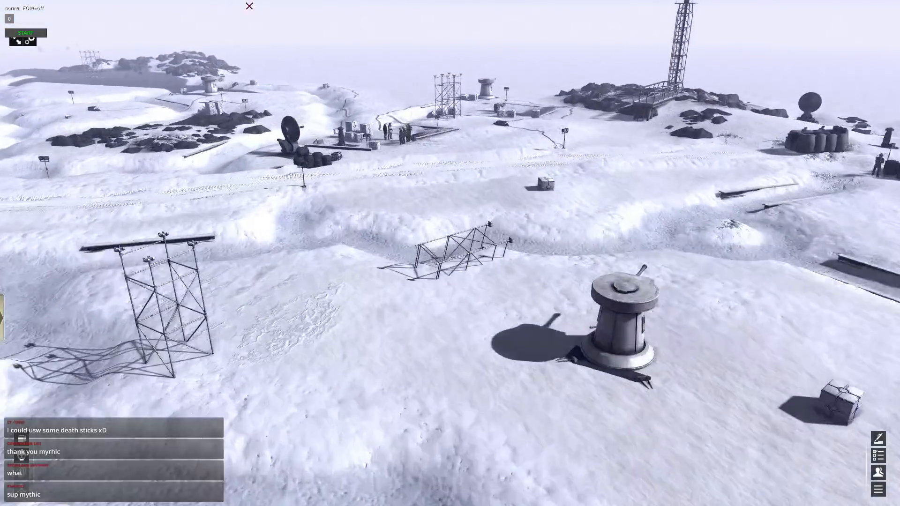
pyautogui.moveTo(249, 6); pyautogui.dragTo(213, 21, button='middle')
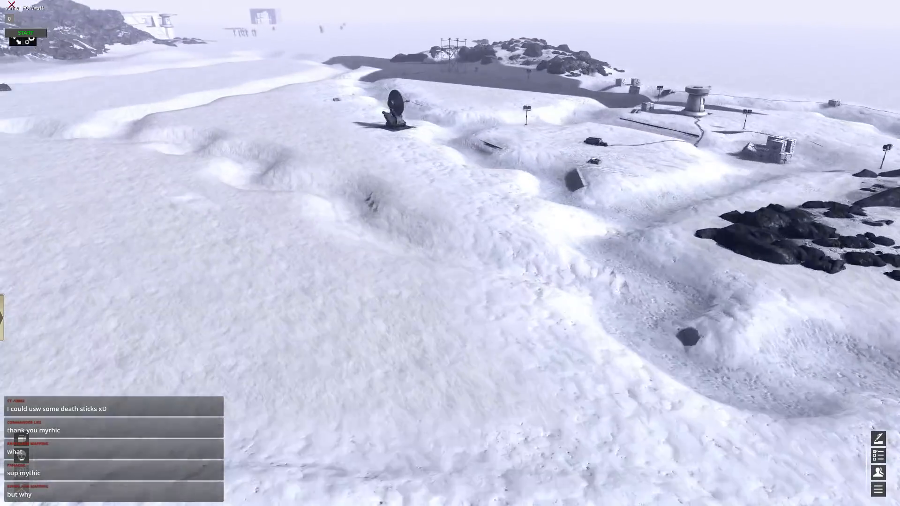
# - Open the map editor and view the shadowed trench beside the rocks and turret
pyautogui.moveTo(213, 96); pyautogui.dragTo(294, 127, button='middle')
pyautogui.press('F2')
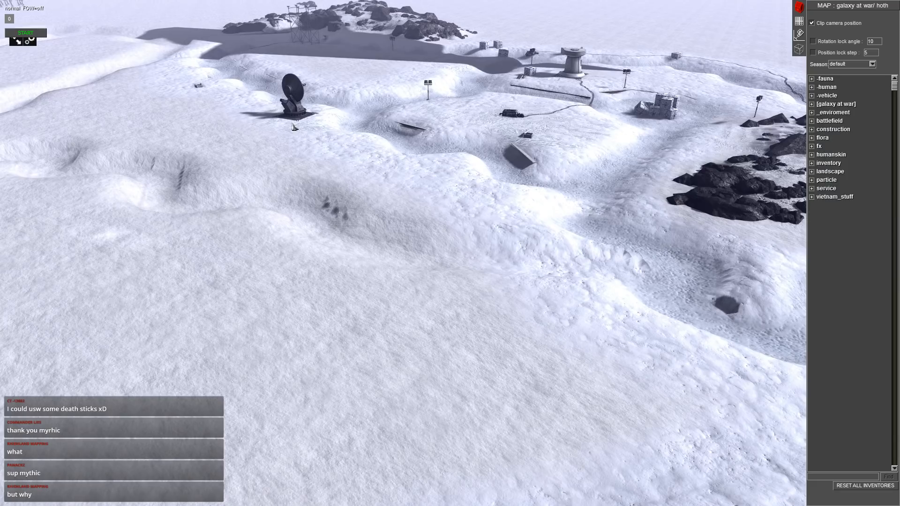
pyautogui.moveTo(237, 3)
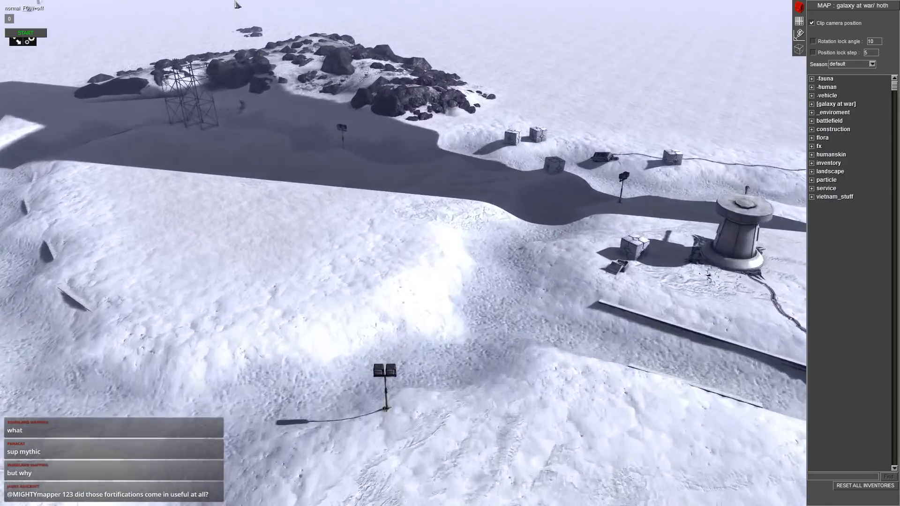
pyautogui.moveTo(237, 4); pyautogui.dragTo(41, 23, button='middle')
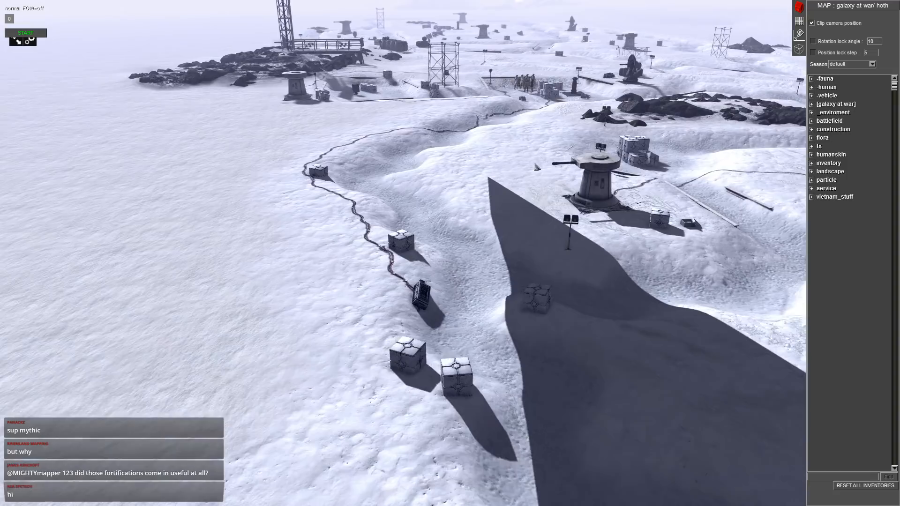
# - Look over the soldiers' trench post, the dish turret, and the outer trenches with the distant cliff behind them
pyautogui.moveTo(496, 211); pyautogui.dragTo(588, 242, button='middle')
pyautogui.moveTo(539, 1)
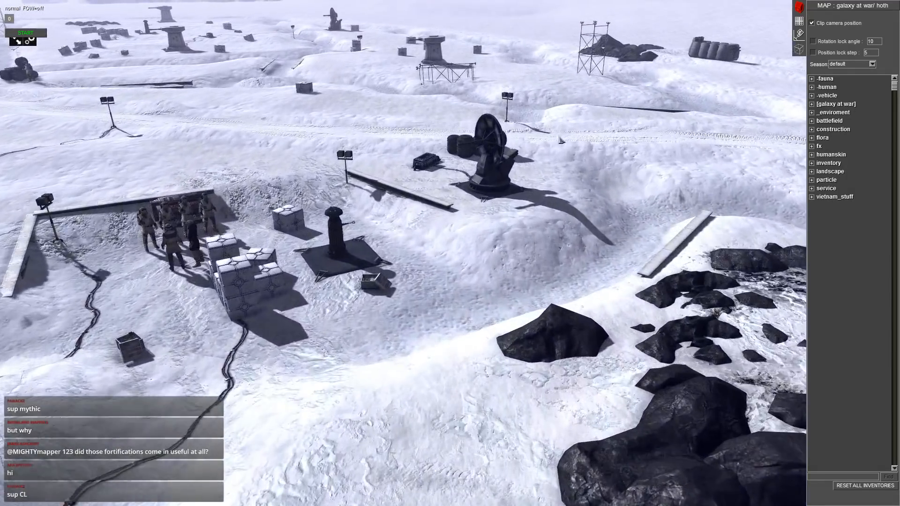
pyautogui.moveTo(561, 140); pyautogui.dragTo(490, 160, button='middle')
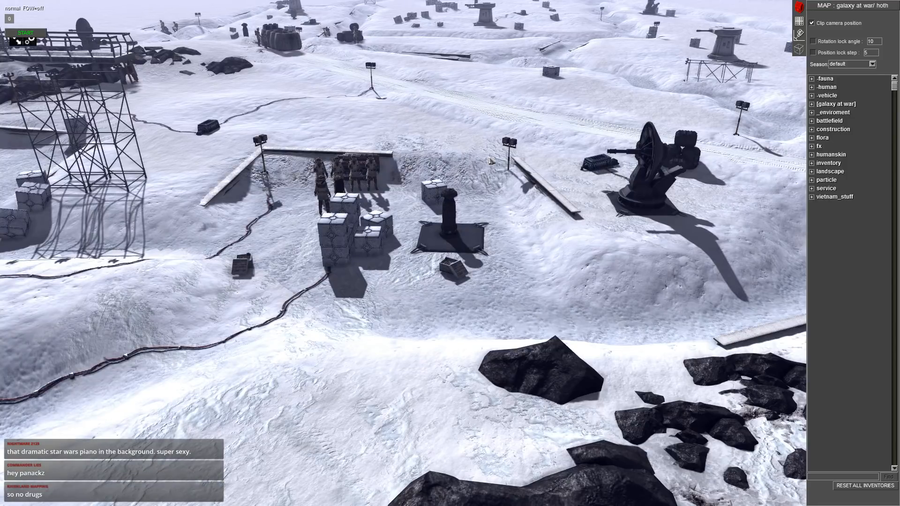
pyautogui.moveTo(488, 160); pyautogui.dragTo(298, 158, button='middle')
pyautogui.moveTo(241, 130); pyautogui.dragTo(328, 127, button='middle')
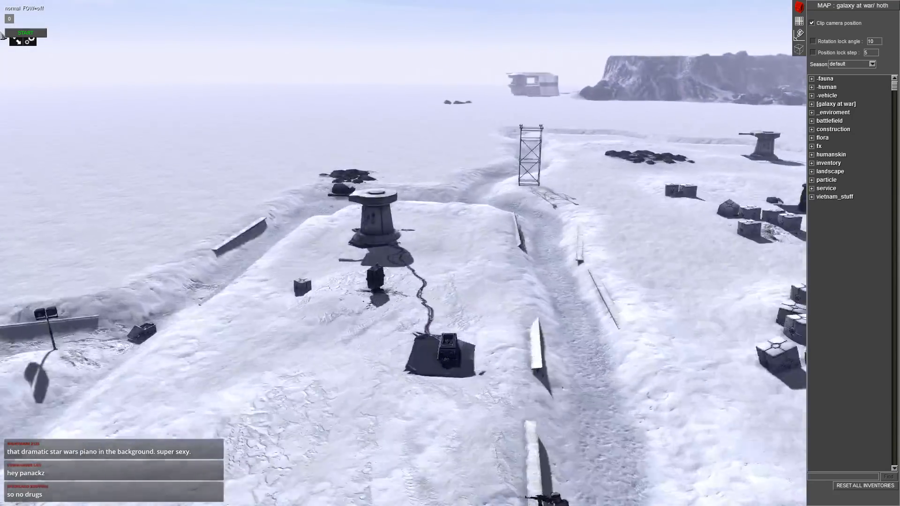
pyautogui.moveTo(3, 37); pyautogui.dragTo(358, 133, button='middle')
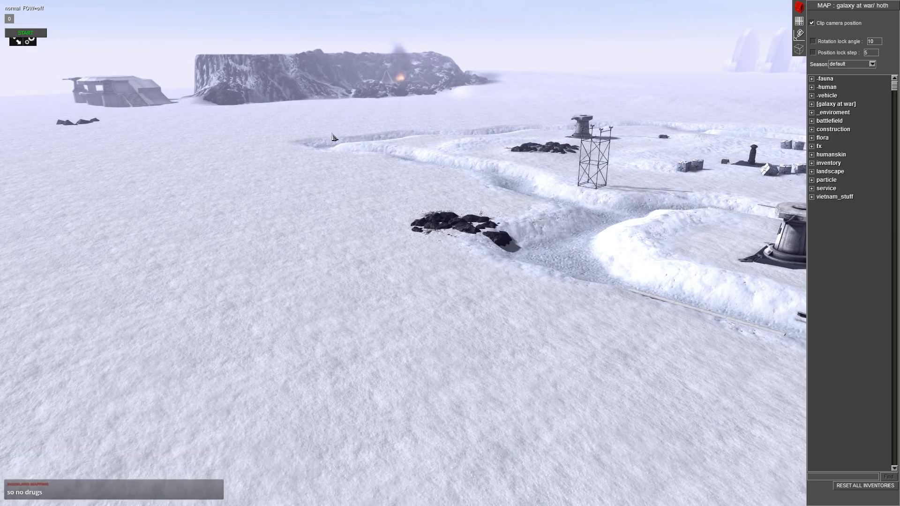
pyautogui.scroll(-4, 356, 176)
pyautogui.moveTo(378, 171); pyautogui.dragTo(695, 126, button='middle')
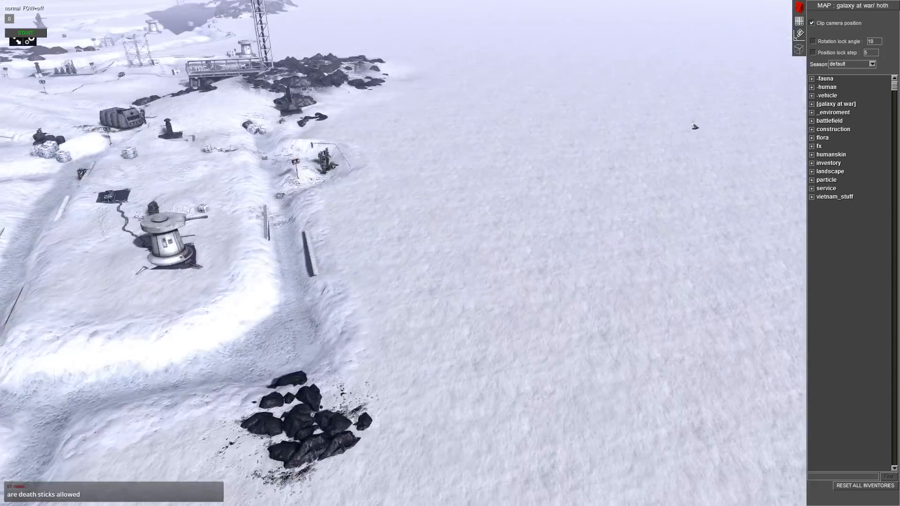
# - Examine the lattice tower and gantry on the black rocks and the cable-linked turret outpost beside them
pyautogui.scroll(8, 654, 142)
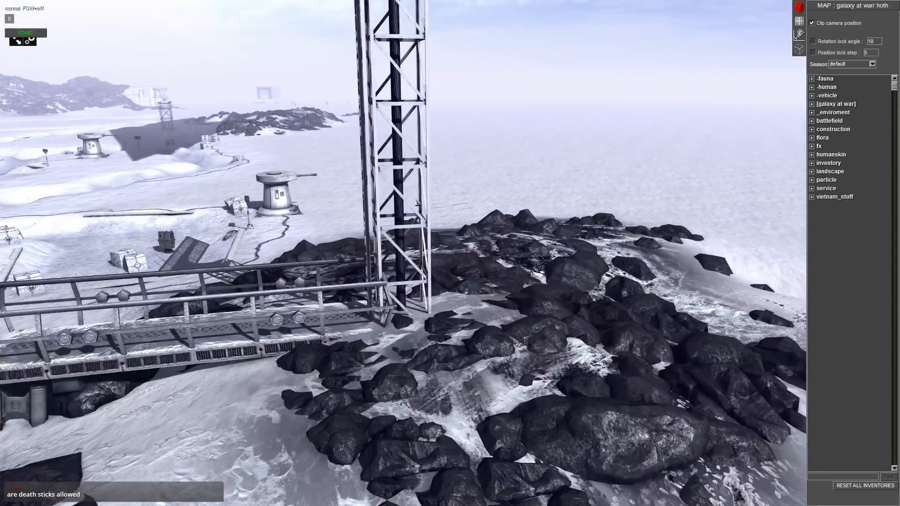
pyautogui.moveTo(562, 201); pyautogui.dragTo(384, 289, button='middle')
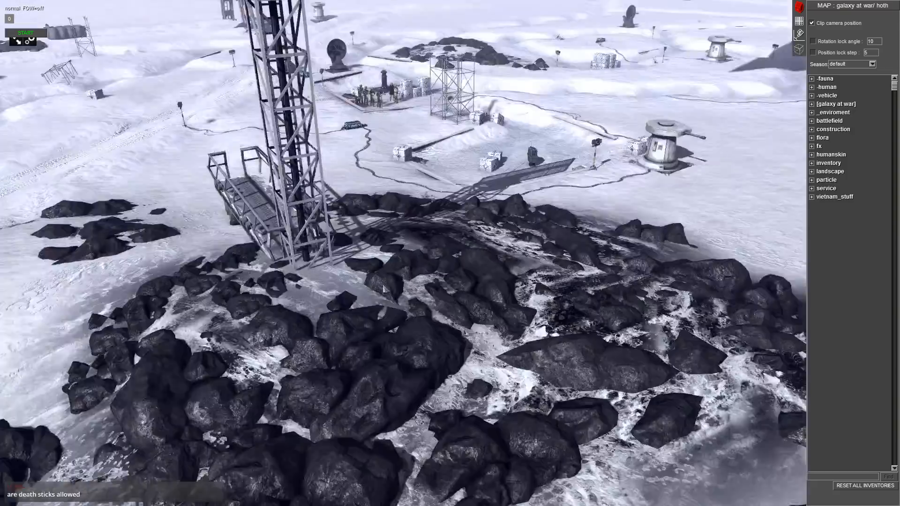
pyautogui.scroll(-5, 441, 284)
pyautogui.moveTo(498, 279); pyautogui.dragTo(675, 246, button='middle')
pyautogui.scroll(3, 571, 294)
pyautogui.scroll(-3, 673, 239)
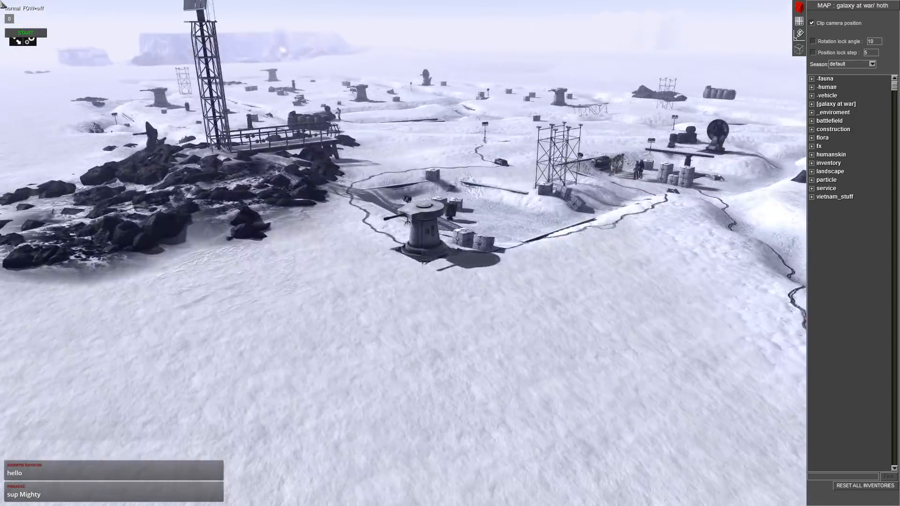
pyautogui.moveTo(474, 349); pyautogui.dragTo(404, 333, button='middle')
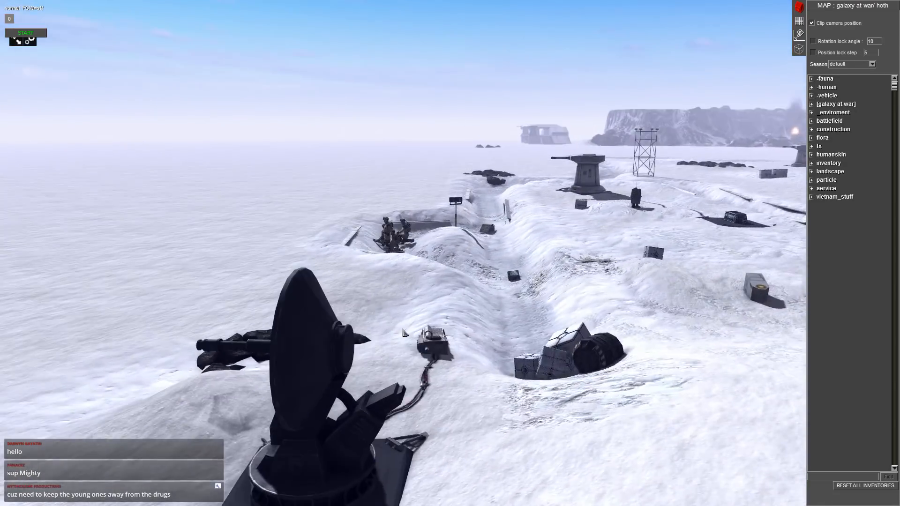
# - View the soldiers in the forward trench facing the walkers across the open snowfield
pyautogui.moveTo(356, 230); pyautogui.dragTo(206, 239, button='middle')
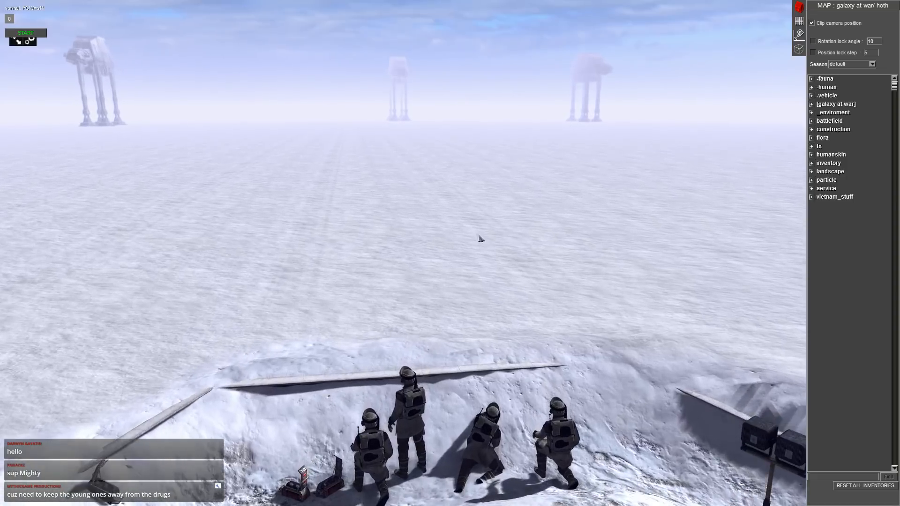
pyautogui.moveTo(480, 239); pyautogui.dragTo(601, 254, button='middle')
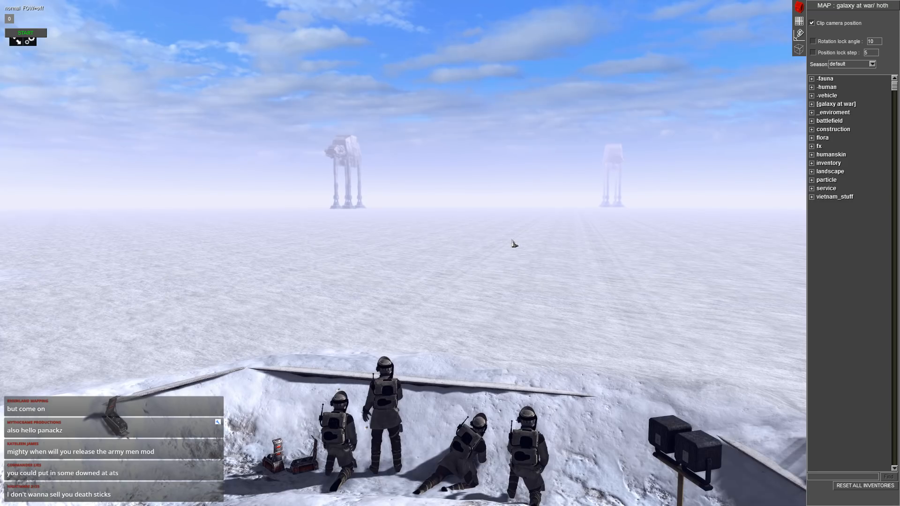
pyautogui.scroll(-10, 514, 243)
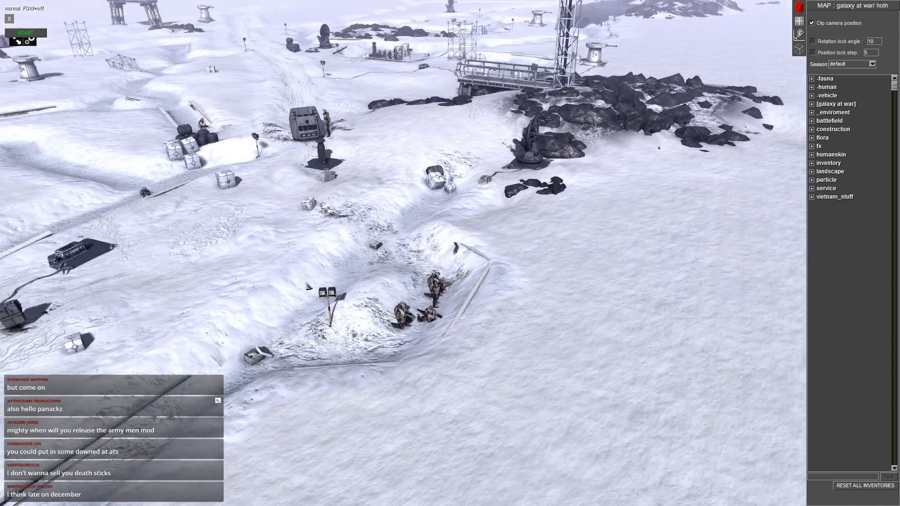
# - Survey the gantry, the transport vehicle, and the vehicle tracks that fork around the round turret
pyautogui.moveTo(308, 286); pyautogui.dragTo(3, 4, button='middle')
pyautogui.press('Left')
pyautogui.moveTo(4, 2); pyautogui.dragTo(522, 251, button='middle')
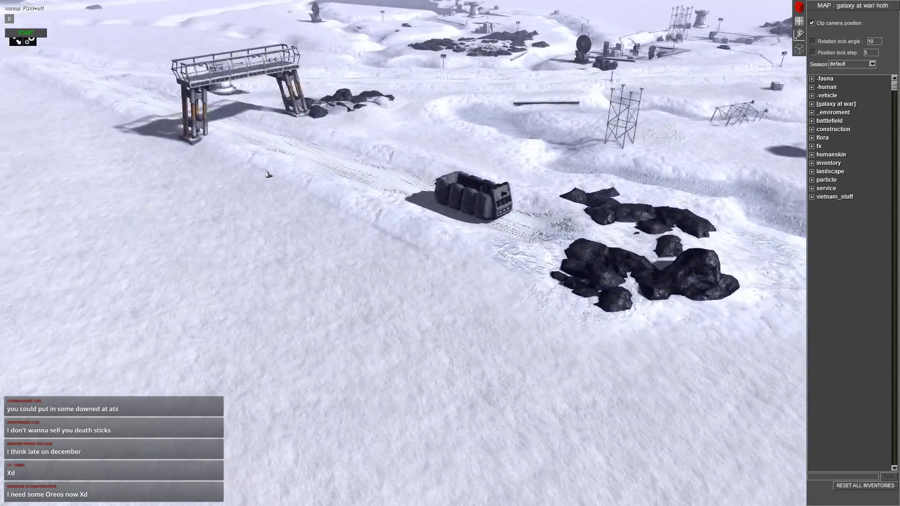
pyautogui.moveTo(269, 175); pyautogui.dragTo(506, 70, button='middle')
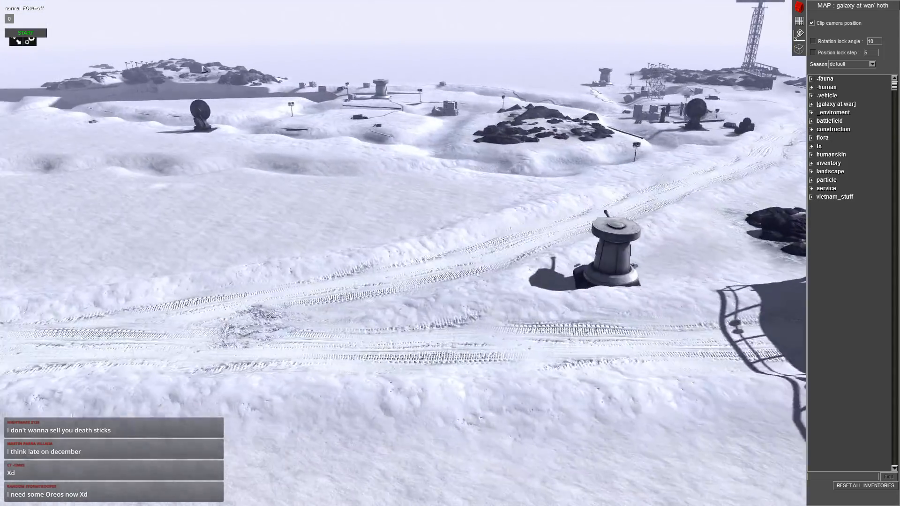
pyautogui.moveTo(4, 3); pyautogui.dragTo(253, 75, button='middle')
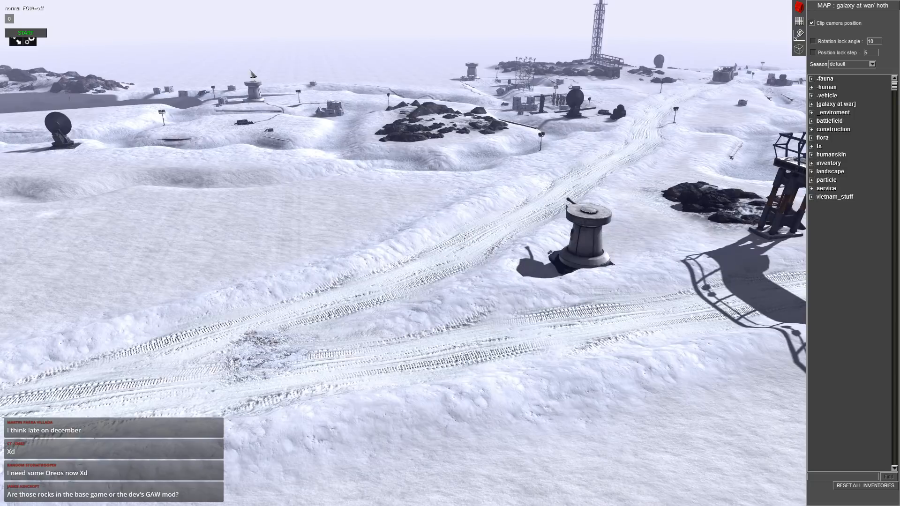
pyautogui.moveTo(253, 74); pyautogui.dragTo(340, 63, button='middle')
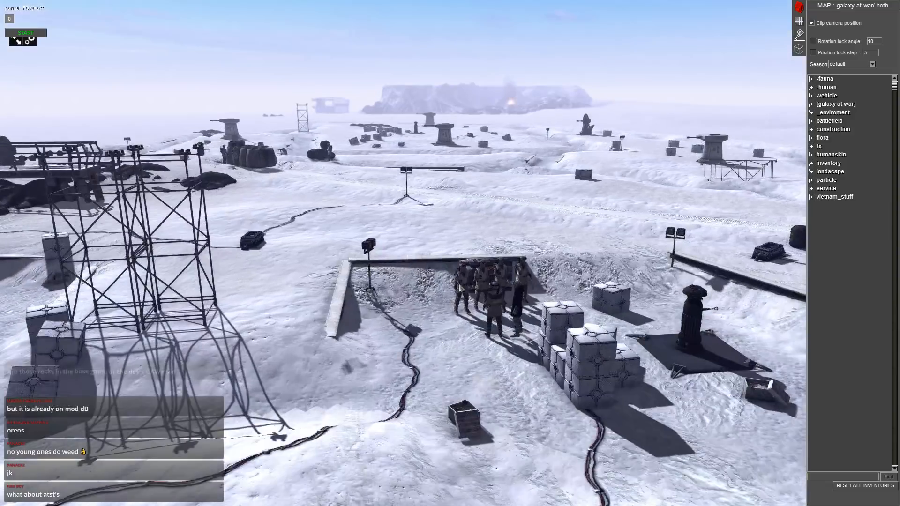
# - Inspect the soldiers' crate-stacked post and the forward trench where troops face the distant walkers
pyautogui.scroll(3, 403, 253)
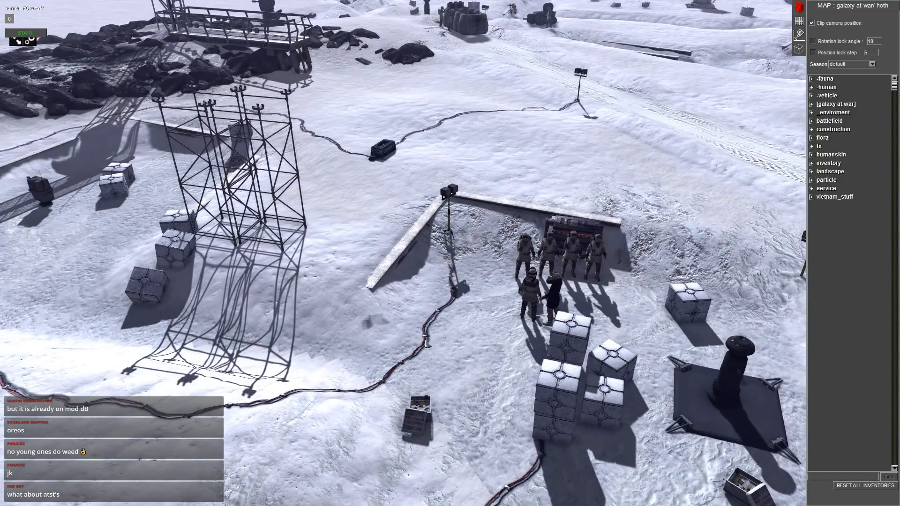
pyautogui.scroll(-5, 389, 320)
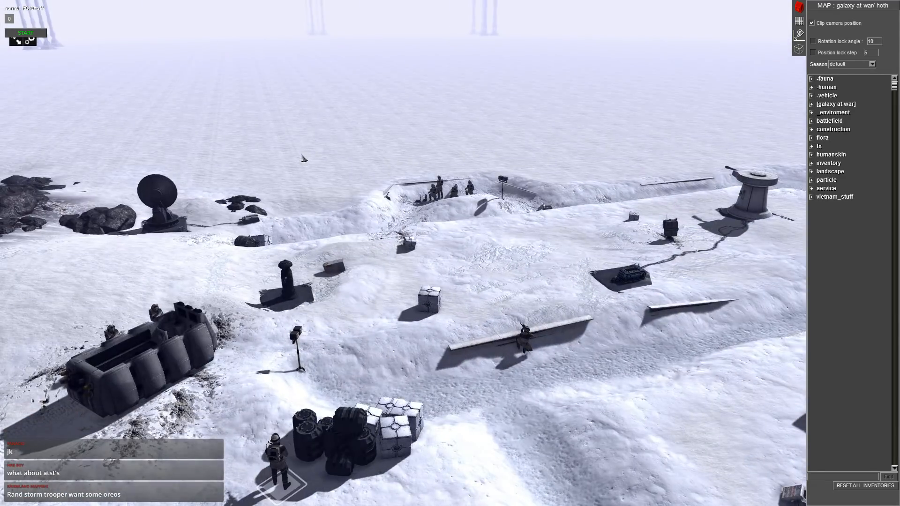
pyautogui.scroll(5, 533, 175)
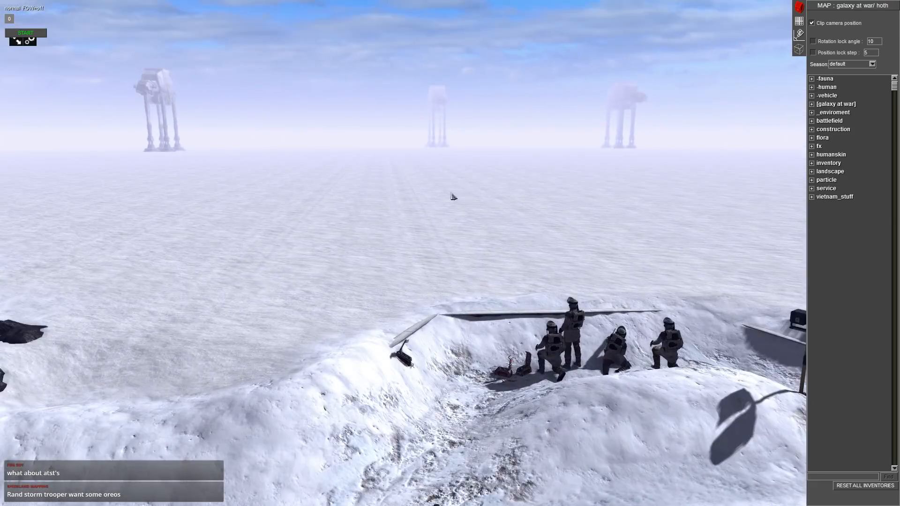
pyautogui.scroll(-5, 452, 196)
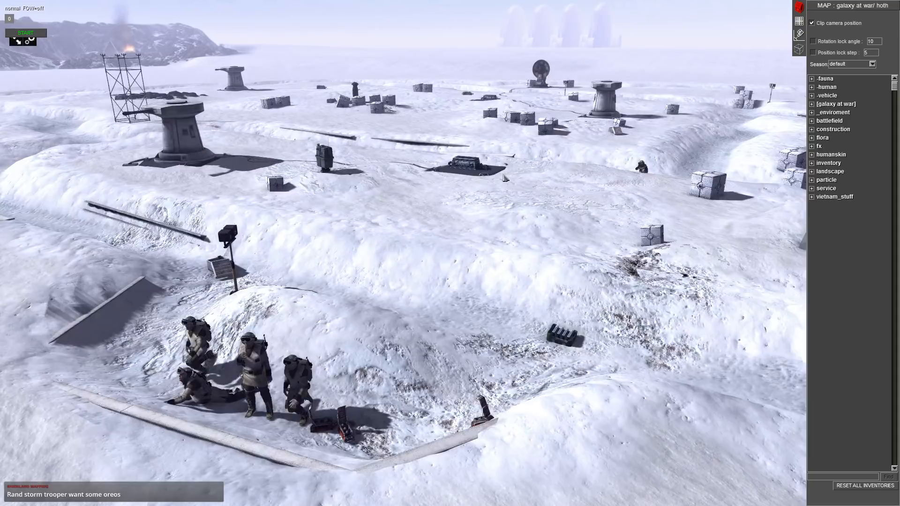
pyautogui.scroll(-2, 507, 180)
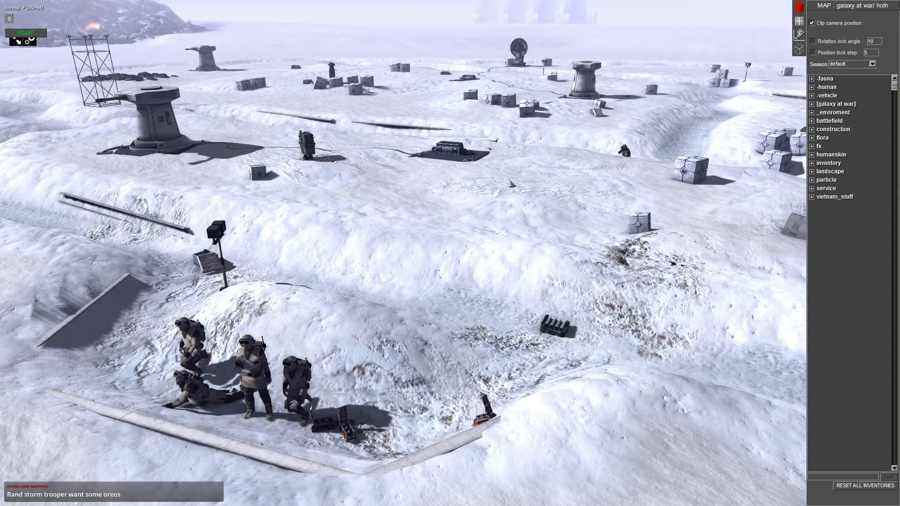
# - Check the shallow craters on the outer snowfield and the base area around the scaffold and lattice tower
pyautogui.moveTo(511, 183); pyautogui.dragTo(702, 191, button='middle')
pyautogui.moveTo(450, 234); pyautogui.dragTo(485, 285, button='middle')
pyautogui.moveTo(196, 250); pyautogui.dragTo(416, 168, button='middle')
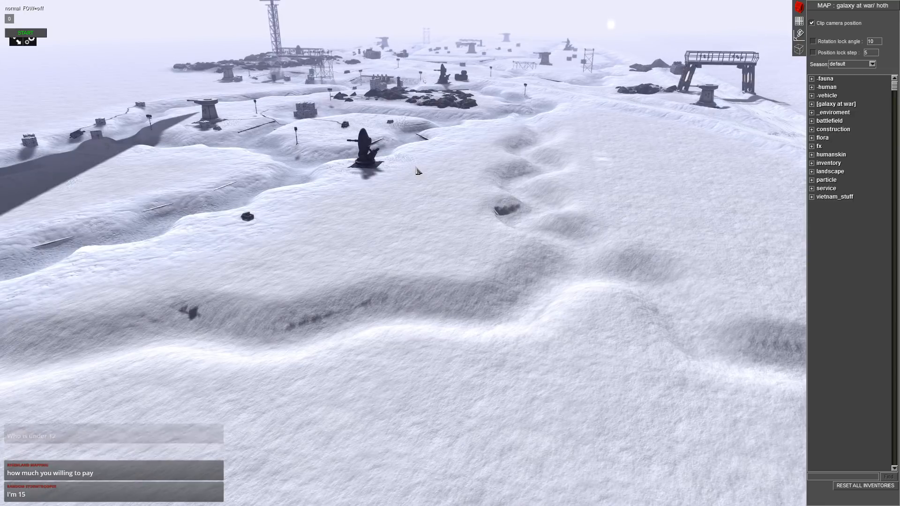
pyautogui.moveTo(417, 170); pyautogui.dragTo(94, 2, button='middle')
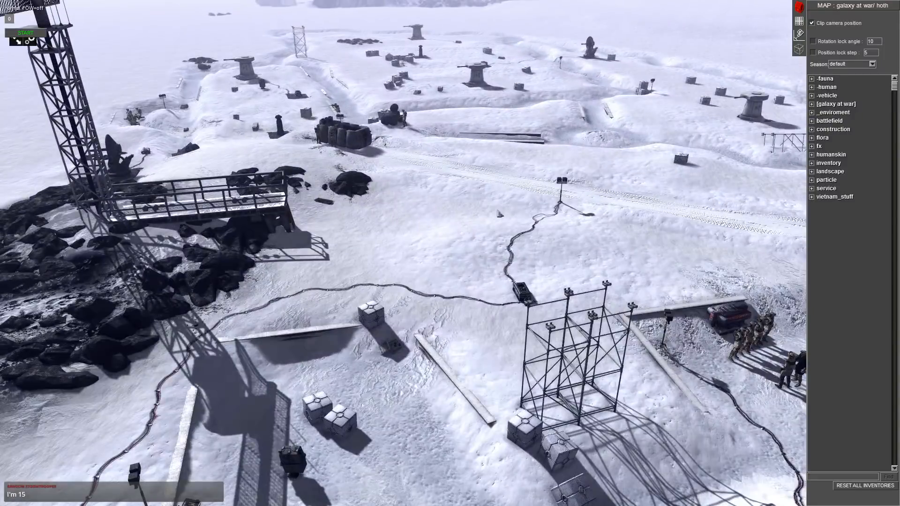
# - Switch the editor to terrain height editing and look over the rock field, the walkers and the trench network
pyautogui.click(801, 34)
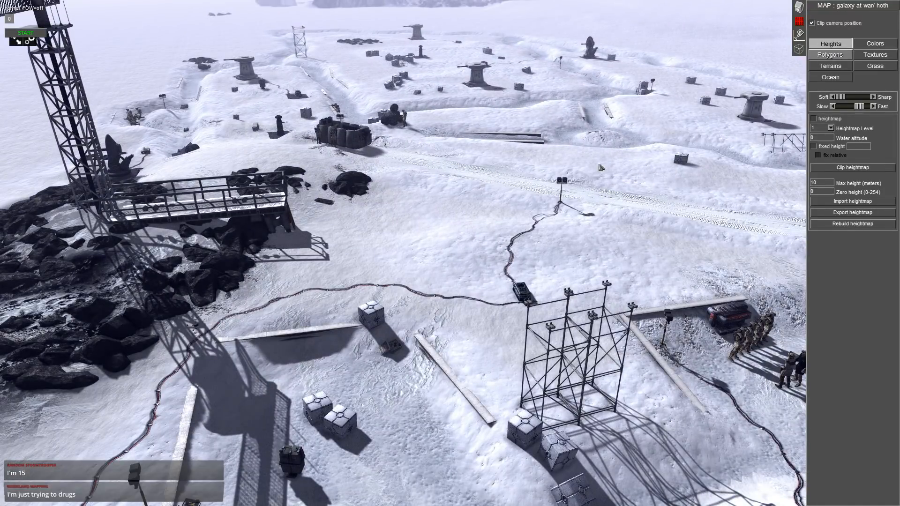
pyautogui.moveTo(572, 178); pyautogui.dragTo(327, 88, button='middle')
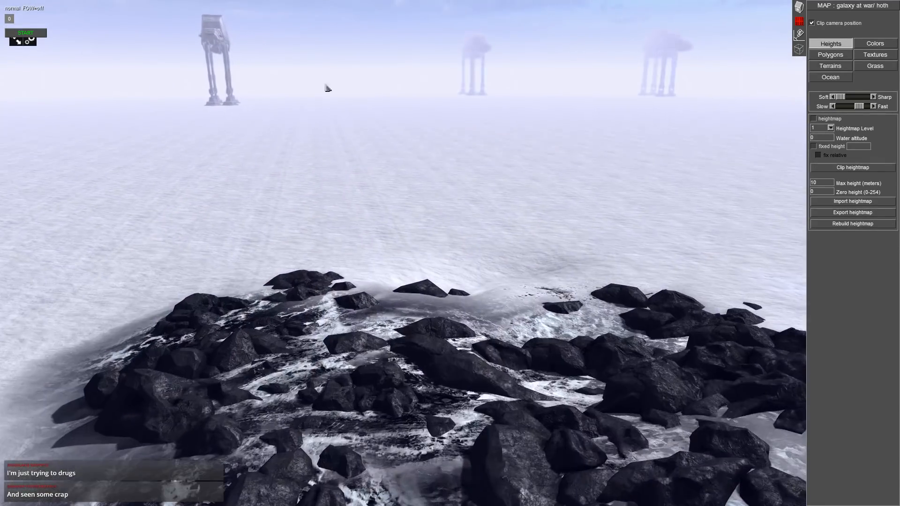
pyautogui.moveTo(274, 111)
pyautogui.mouseDown(button='middle')
pyautogui.moveTo(351, 109)
pyautogui.moveTo(449, 181)
pyautogui.mouseUp(button='middle')
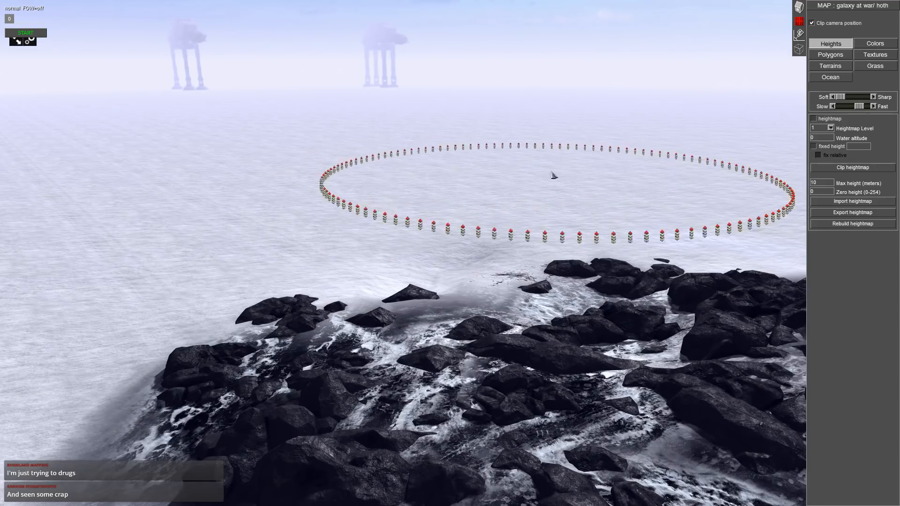
pyautogui.moveTo(220, 105); pyautogui.dragTo(644, 170, button='middle')
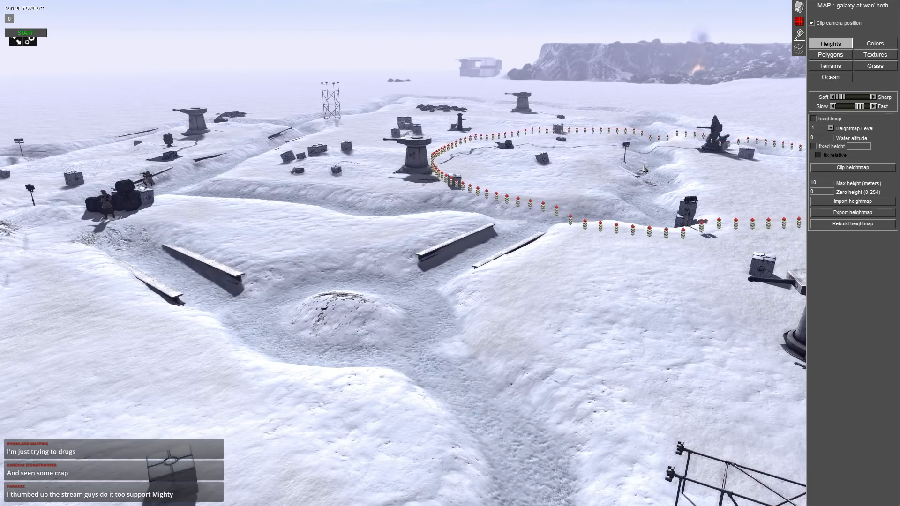
pyautogui.moveTo(645, 168)
pyautogui.mouseDown(button='middle')
pyautogui.moveTo(444, 150)
pyautogui.moveTo(482, 134)
pyautogui.moveTo(653, 140)
pyautogui.mouseUp(button='middle')
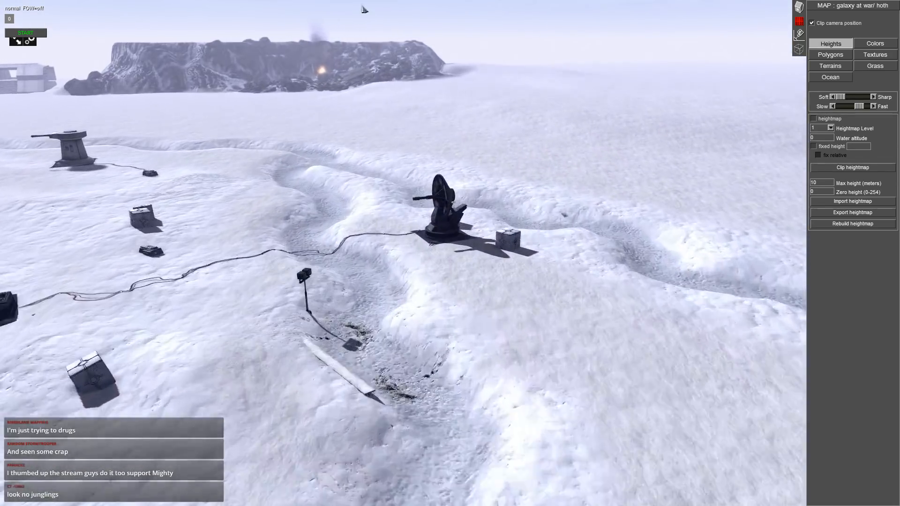
# - Leave terrain editing, hide the editor interface and examine the burning TIE fighter wreck on the rocky cliff up close
pyautogui.moveTo(368, 85); pyautogui.dragTo(438, 42, button='middle')
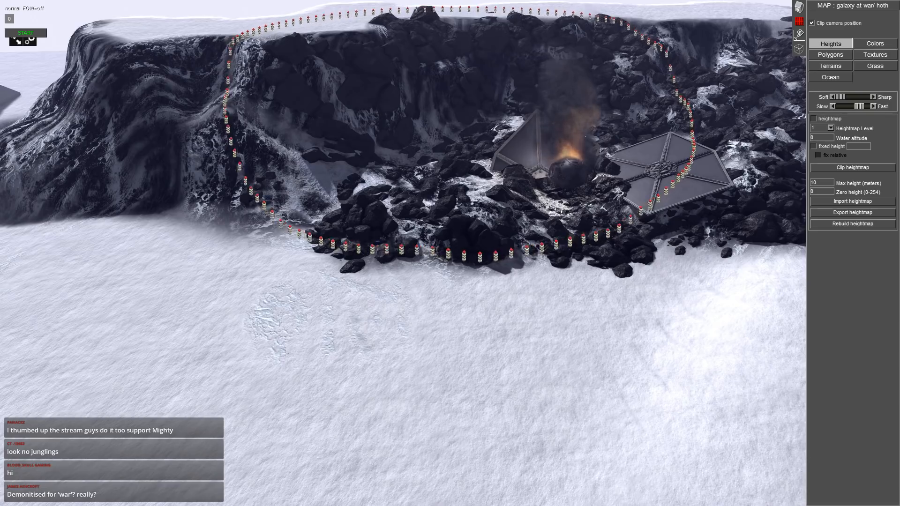
pyautogui.moveTo(461, 127); pyautogui.dragTo(539, 197, button='middle')
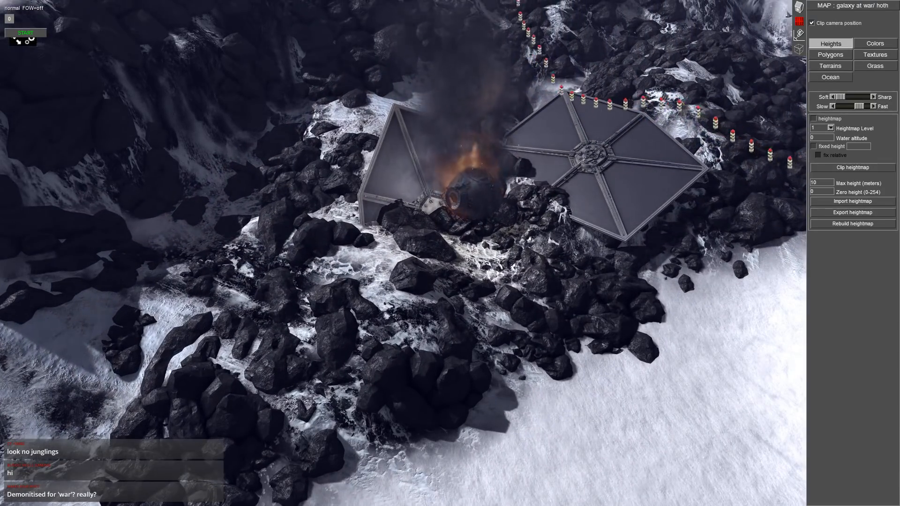
pyautogui.click(798, 7)
pyautogui.press('F1')
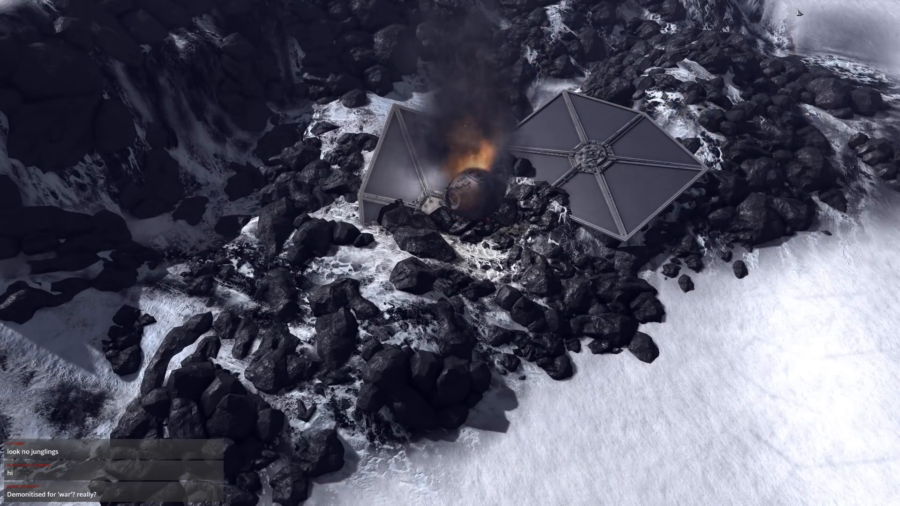
pyautogui.scroll(5, 687, 84)
pyautogui.moveTo(687, 85)
pyautogui.mouseDown(button='middle')
pyautogui.moveTo(701, 86)
pyautogui.moveTo(738, 51)
pyautogui.mouseUp(button='middle')
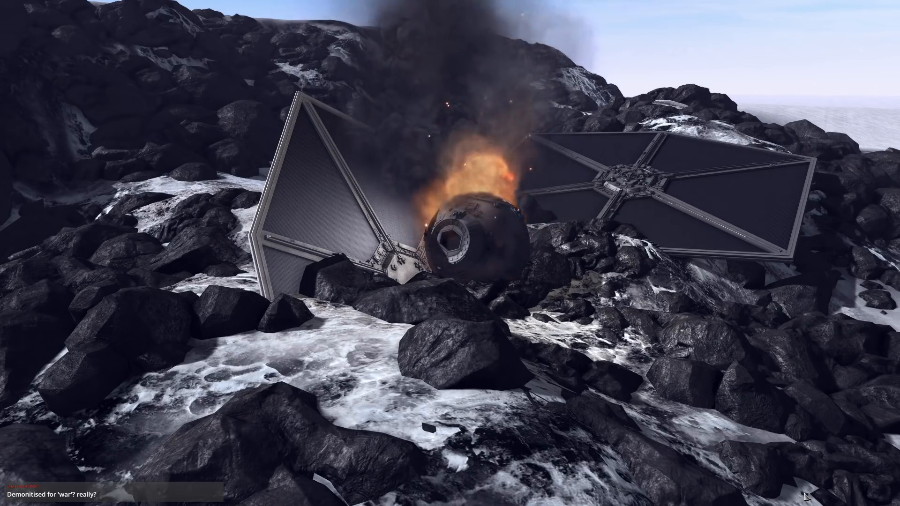
# - Survey the open snowfield, the trench junction and the scaffold outpost with the interface hidden
pyautogui.moveTo(805, 496)
pyautogui.mouseDown(button='middle')
pyautogui.moveTo(626, 217)
pyautogui.moveTo(595, 217)
pyautogui.moveTo(656, 140)
pyautogui.moveTo(641, 89)
pyautogui.mouseUp(button='middle')
pyautogui.scroll(-5, 449, 253)
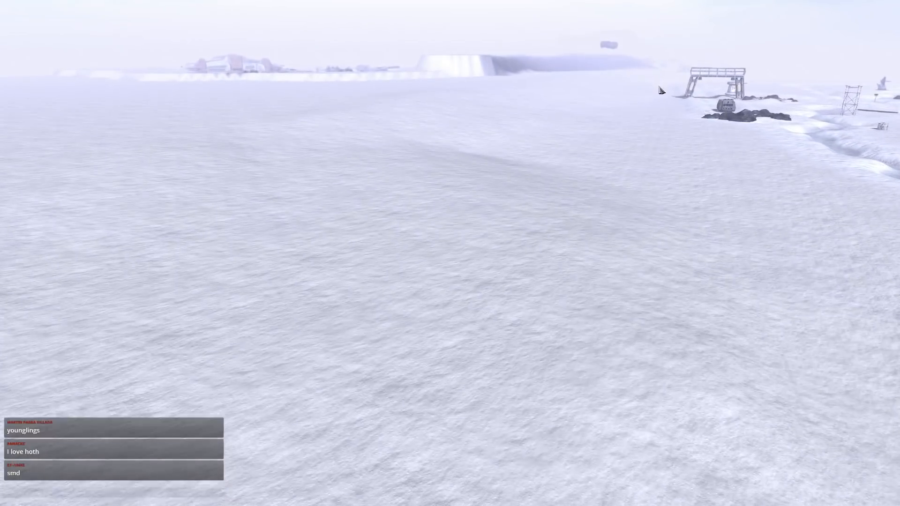
pyautogui.moveTo(658, 89); pyautogui.dragTo(785, 88, button='middle')
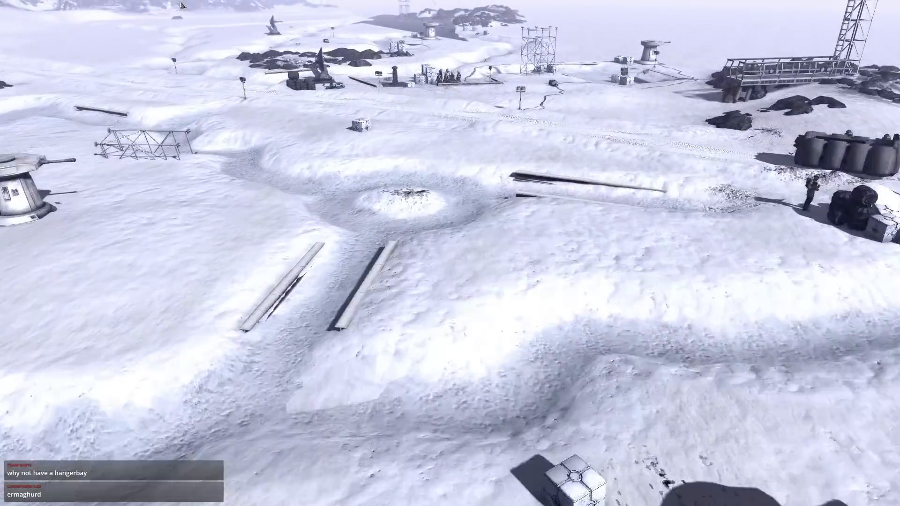
pyautogui.moveTo(393, 262); pyautogui.dragTo(154, 272, button='middle')
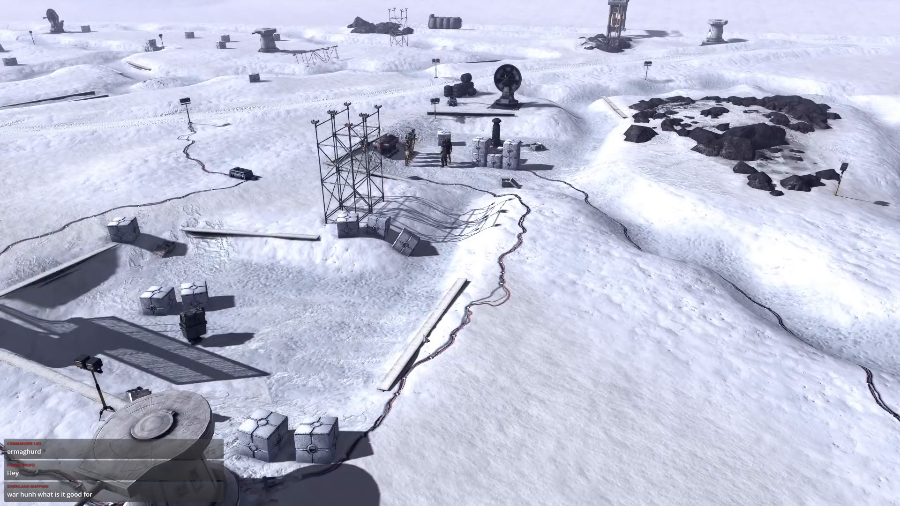
# - Examine the gun turret, supply crates and cable-lined pit around the scaffold outpost, and the surrounding trench area, up close
pyautogui.click(426, 339)
pyautogui.moveTo(425, 340); pyautogui.dragTo(375, 333, button='middle')
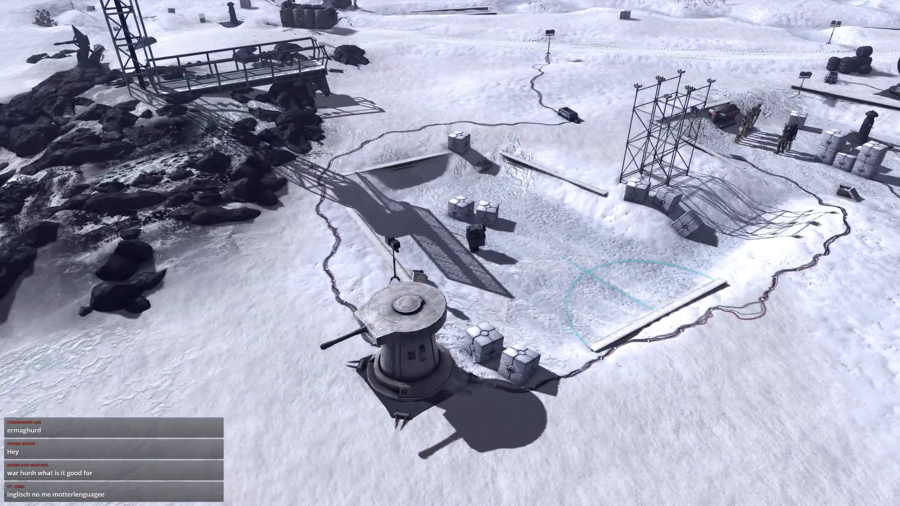
pyautogui.moveTo(487, 358); pyautogui.dragTo(582, 370, button='middle')
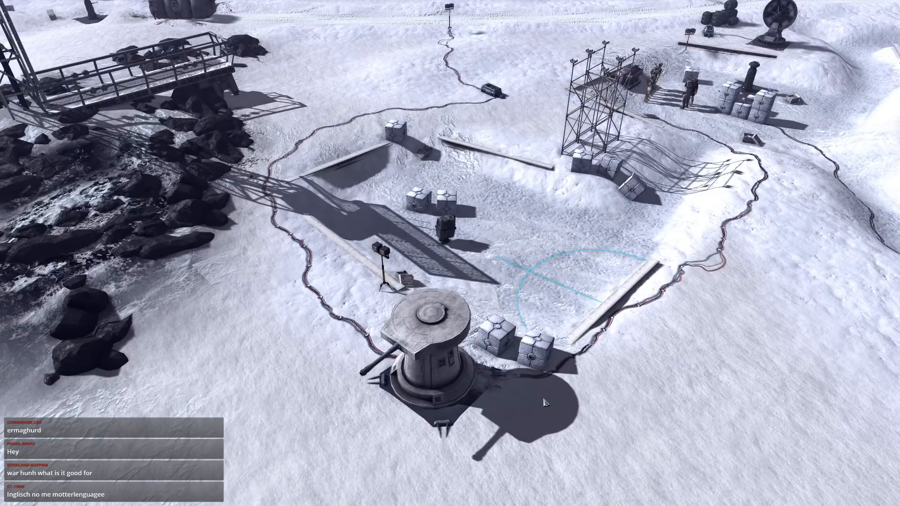
pyautogui.moveTo(546, 402); pyautogui.dragTo(642, 263, button='middle')
pyautogui.scroll(3, 643, 262)
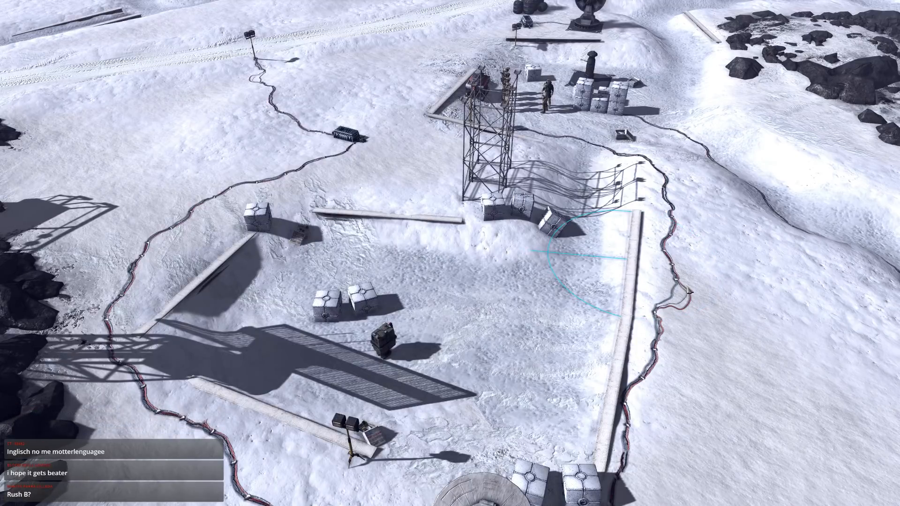
pyautogui.moveTo(687, 290); pyautogui.dragTo(469, 220, button='middle')
pyautogui.scroll(2, 421, 221)
pyautogui.moveTo(300, 216); pyautogui.dragTo(315, 291, button='middle')
pyautogui.scroll(-3, 342, 253)
pyautogui.moveTo(375, 147); pyautogui.dragTo(565, 218, button='middle')
# - Turn on wireframe display, bring back the editor interface and set the terrain polygon level to 5
pyautogui.hotkey('ctrl', 'w')
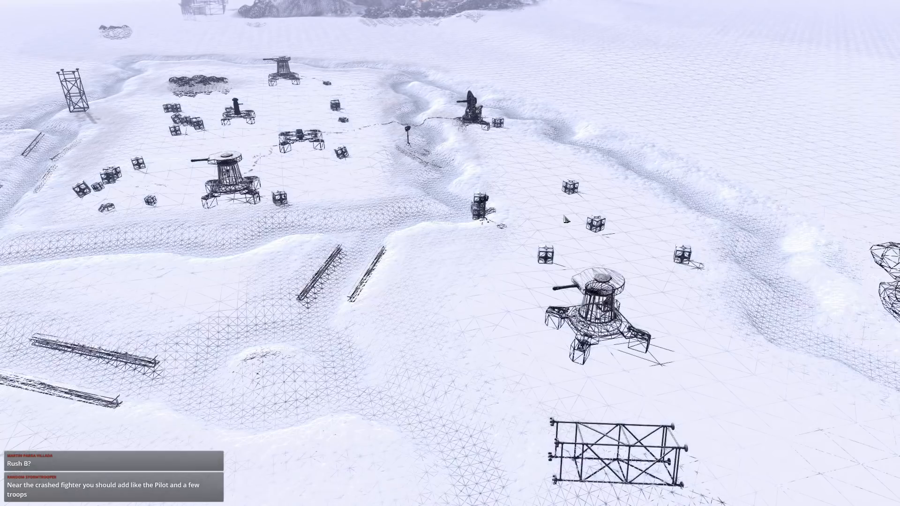
pyautogui.press('F2')
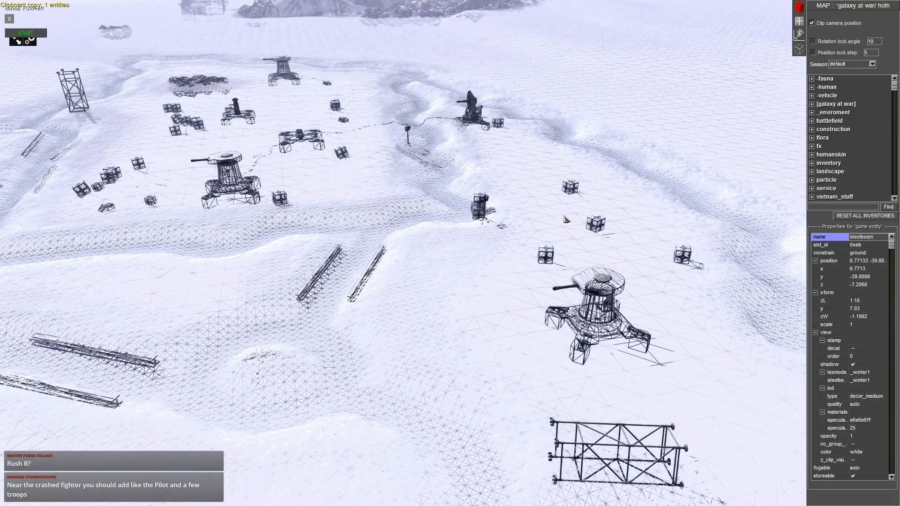
pyautogui.click(800, 21)
pyautogui.click(829, 54)
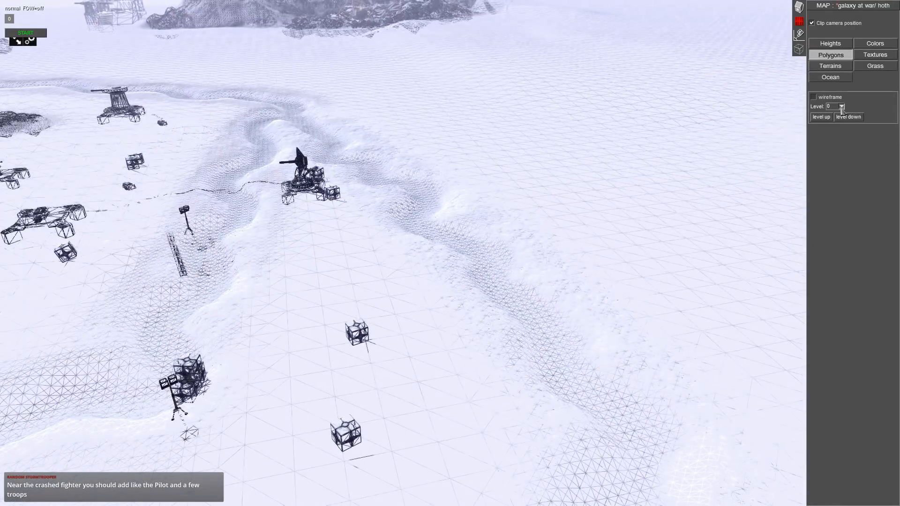
pyautogui.click(841, 108)
pyautogui.click(831, 154)
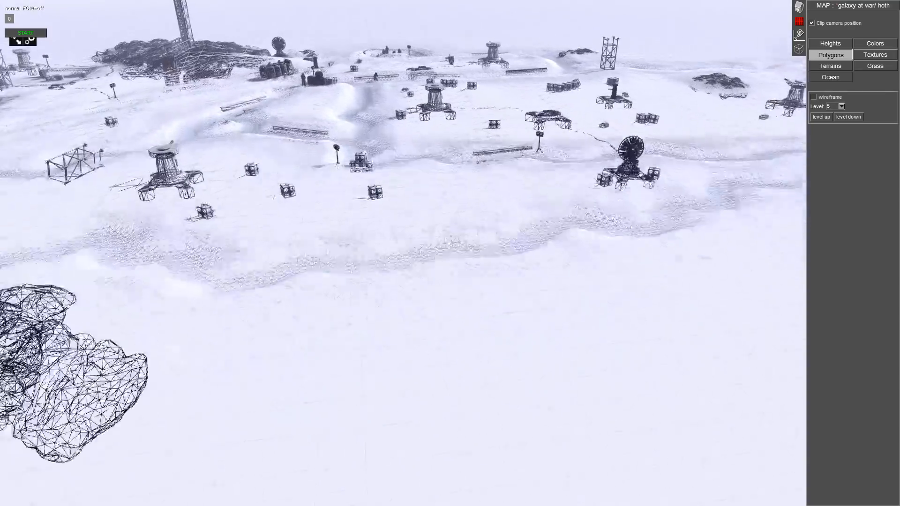
# - Paint level 5 polygon density in a curved strip from the rock pile at the trench end out across the empty snowfield
pyautogui.moveTo(611, 203); pyautogui.dragTo(578, 156, button='middle')
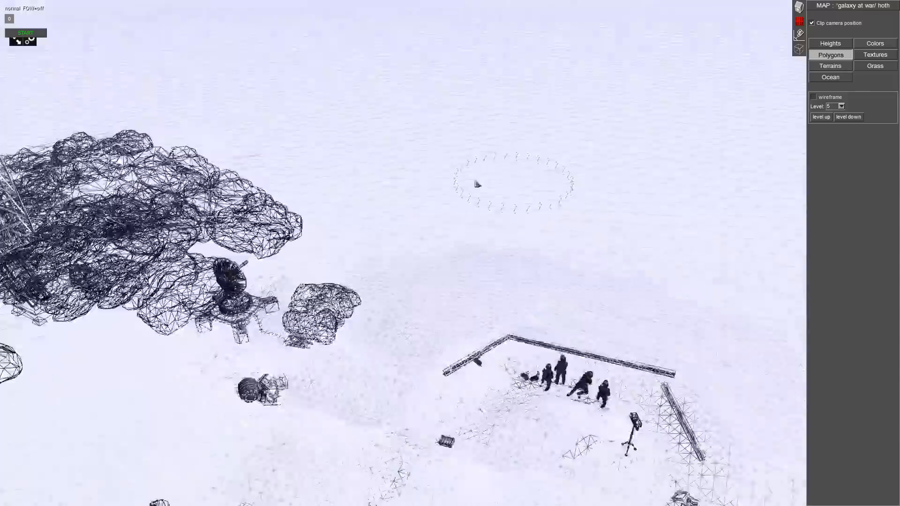
pyautogui.moveTo(476, 184); pyautogui.dragTo(216, 172, button='middle')
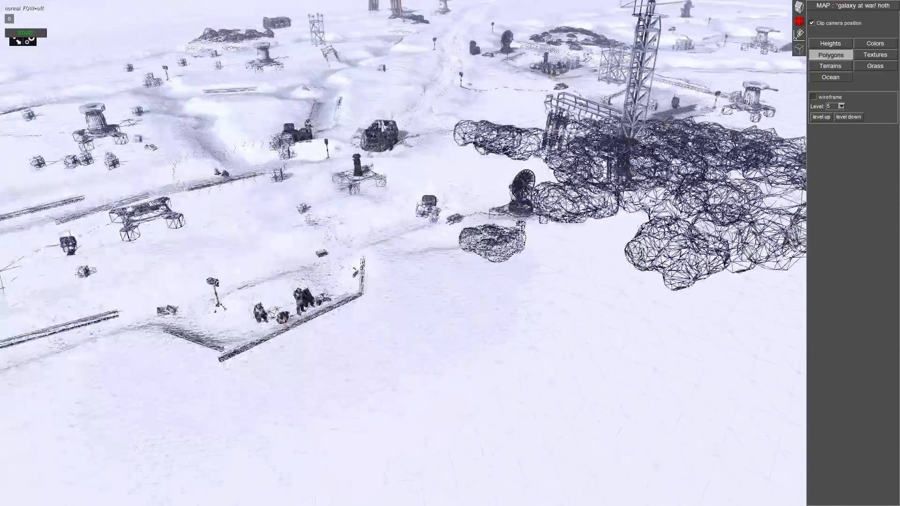
pyautogui.scroll(-2, 478, 293)
pyautogui.moveTo(1, 316); pyautogui.dragTo(639, 463, button='middle')
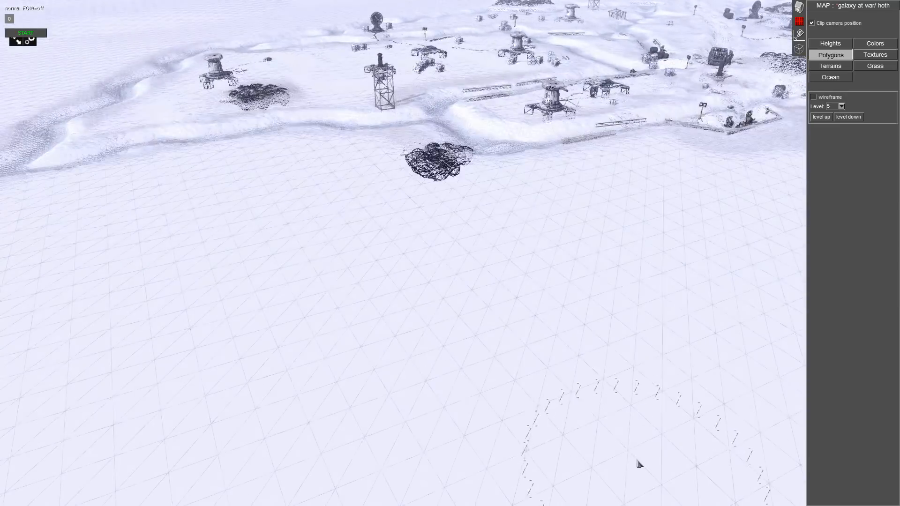
pyautogui.moveTo(506, 226)
pyautogui.mouseDown(button='middle')
pyautogui.moveTo(594, 217)
pyautogui.moveTo(278, 207)
pyautogui.mouseUp(button='middle')
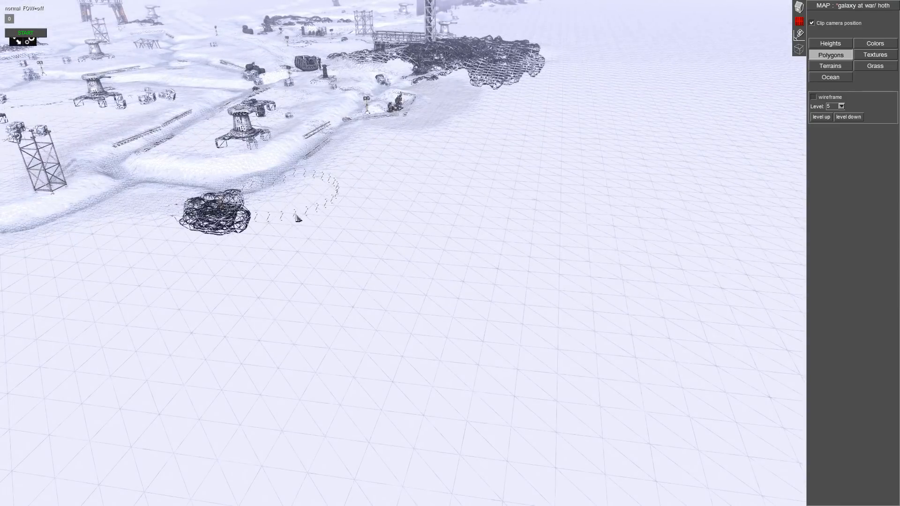
pyautogui.moveTo(425, 324)
pyautogui.mouseDown()
pyautogui.moveTo(518, 361)
pyautogui.moveTo(619, 374)
pyautogui.mouseUp()
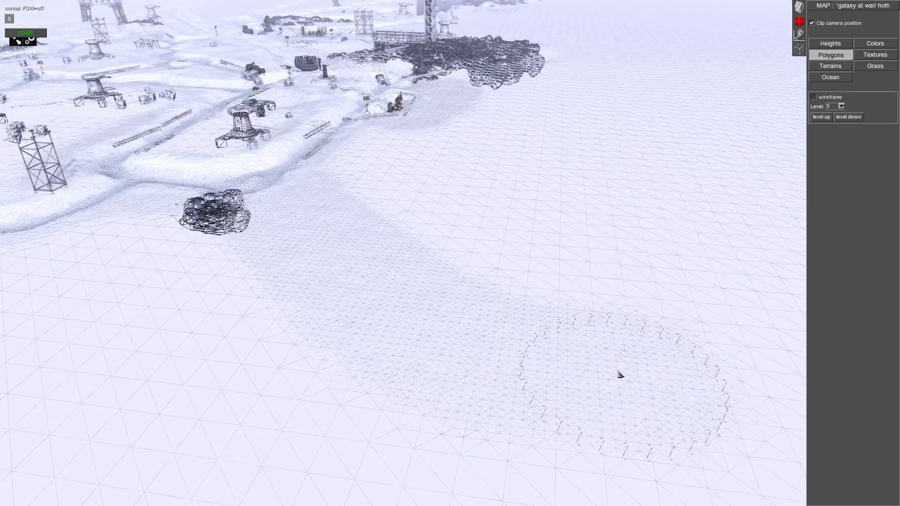
pyautogui.moveTo(667, 372)
pyautogui.mouseDown(button='middle')
pyautogui.moveTo(699, 373)
pyautogui.moveTo(654, 303)
pyautogui.mouseUp(button='middle')
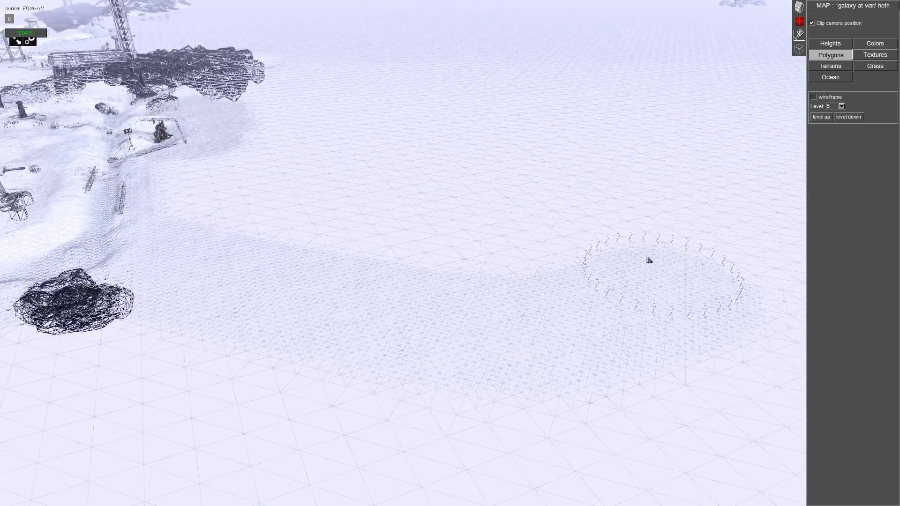
pyautogui.moveTo(649, 260); pyautogui.dragTo(603, 224)
pyautogui.moveTo(520, 164); pyautogui.dragTo(537, 152)
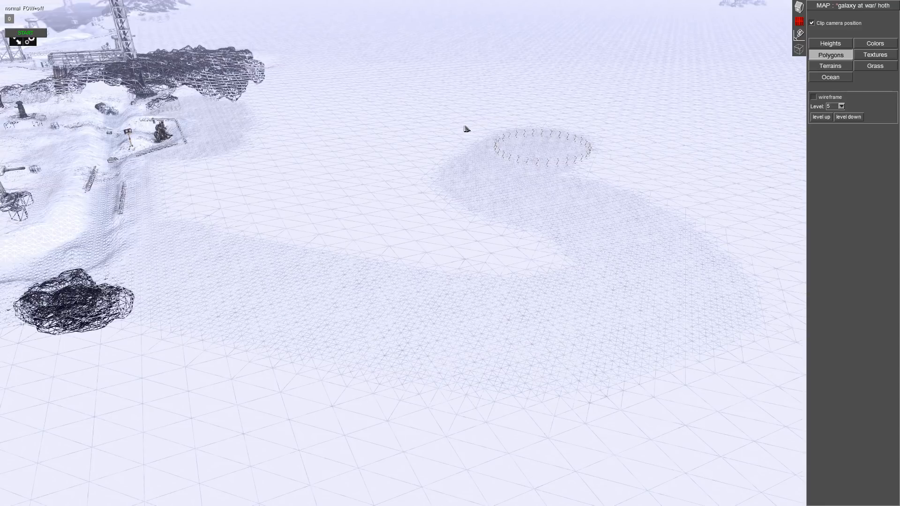
# - Extend the dense polygon strip behind the rocky cliff with the lattice tower to the existing trench on the far side
pyautogui.moveTo(467, 129)
pyautogui.mouseDown(button='middle')
pyautogui.moveTo(438, 155)
pyautogui.moveTo(428, 193)
pyautogui.mouseUp(button='middle')
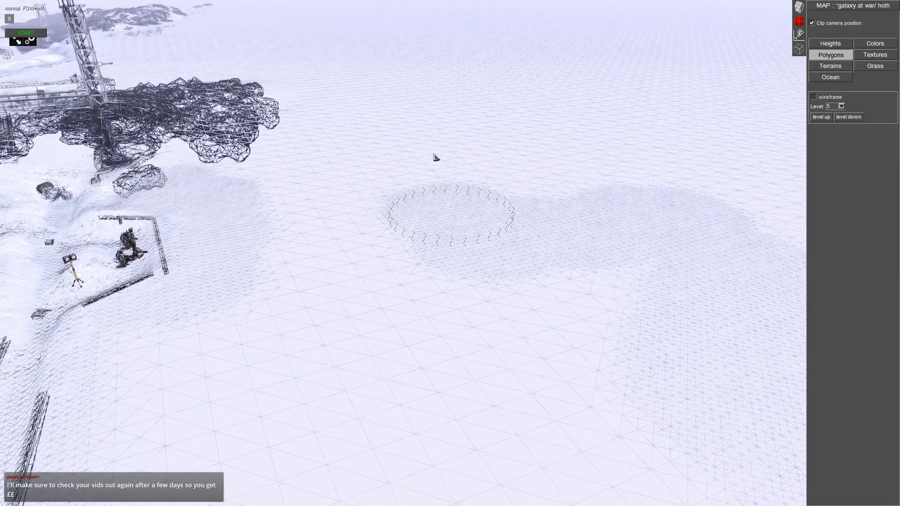
pyautogui.moveTo(434, 157); pyautogui.dragTo(448, 139)
pyautogui.moveTo(425, 110); pyautogui.dragTo(345, 85)
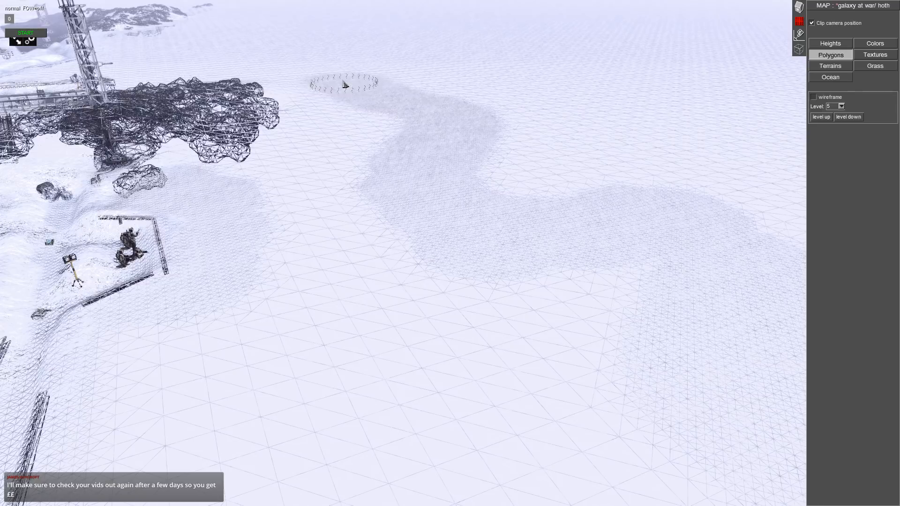
pyautogui.moveTo(326, 97)
pyautogui.mouseDown(button='middle')
pyautogui.moveTo(368, 109)
pyautogui.moveTo(642, 98)
pyautogui.mouseUp(button='middle')
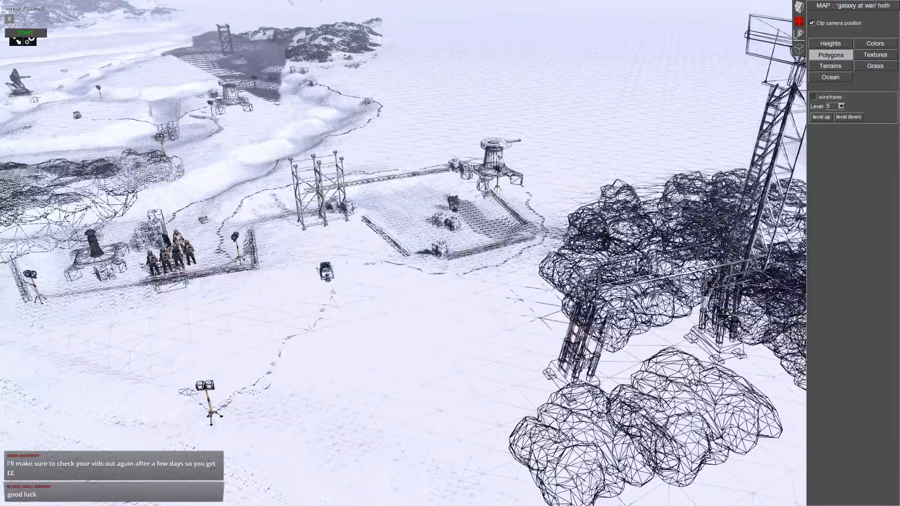
pyautogui.moveTo(726, 113); pyautogui.dragTo(681, 137, button='middle')
pyautogui.click(641, 142)
pyautogui.moveTo(503, 116); pyautogui.dragTo(374, 109)
pyautogui.moveTo(302, 111); pyautogui.dragTo(285, 117)
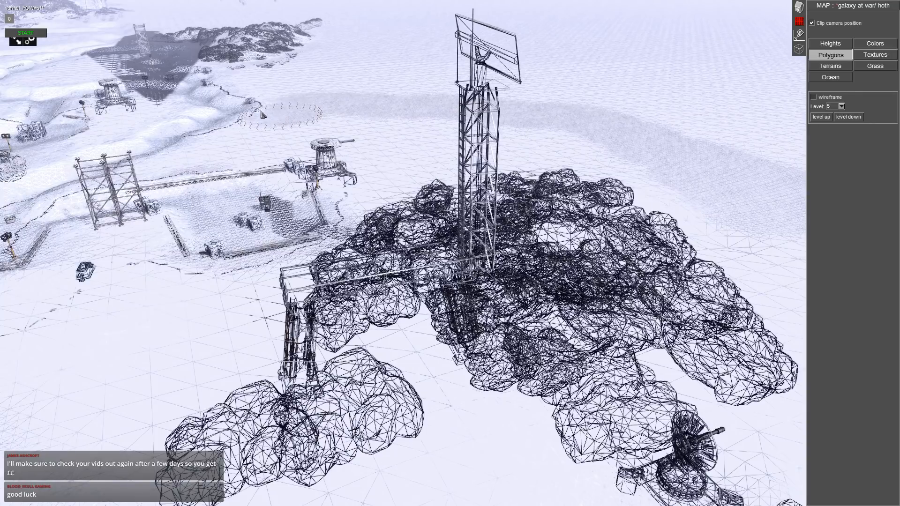
# - Switch to terrain height editing with a smaller brush and carve a trench from the rock pile along the dense polygon strip
pyautogui.moveTo(425, 154); pyautogui.dragTo(659, 449, button='middle')
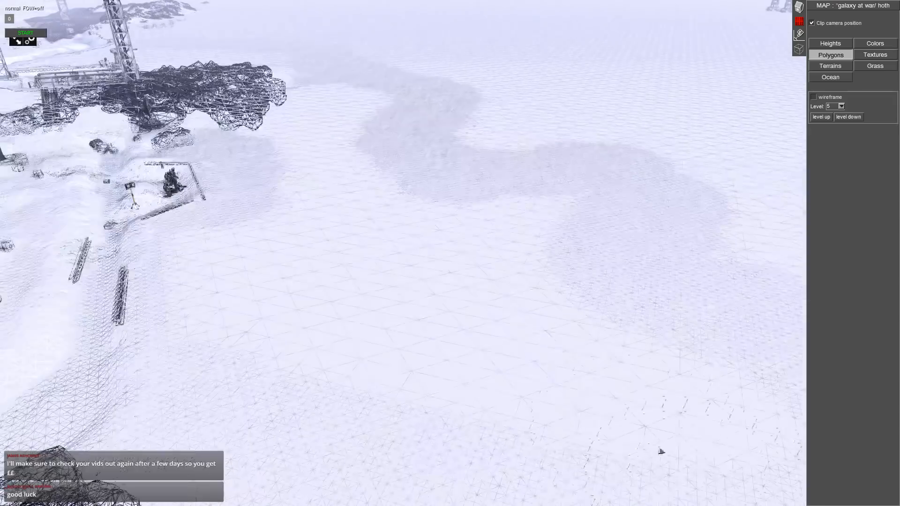
pyautogui.click(824, 46)
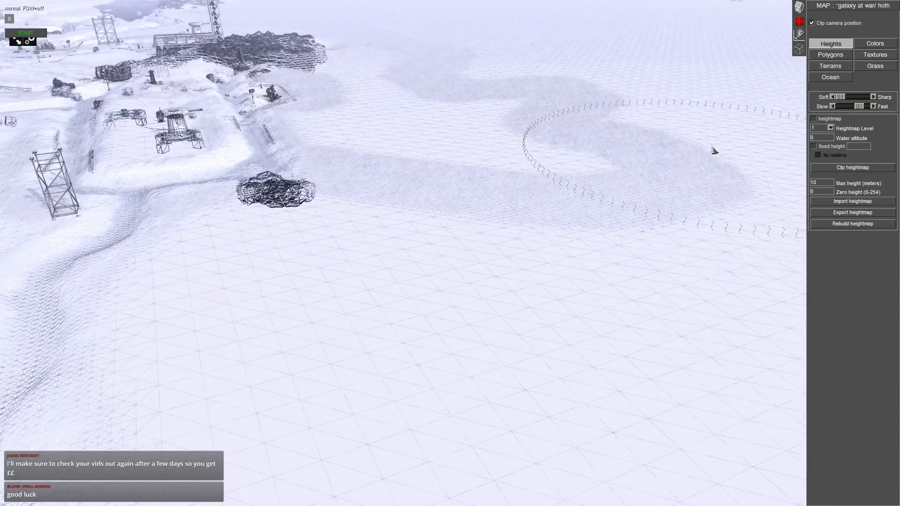
pyautogui.hotkey('ctrl', 'w')
pyautogui.moveTo(672, 153)
pyautogui.mouseDown(button='middle')
pyautogui.moveTo(370, 185)
pyautogui.moveTo(388, 213)
pyautogui.moveTo(300, 141)
pyautogui.moveTo(554, 193)
pyautogui.moveTo(546, 211)
pyautogui.mouseUp(button='middle')
pyautogui.scroll(-6, 387, 213)
pyautogui.scroll(-5, 417, 225)
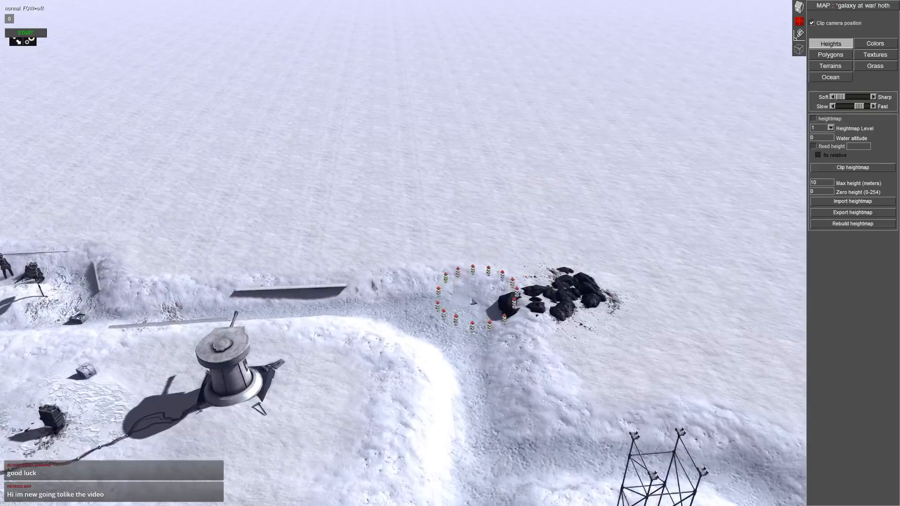
pyautogui.moveTo(450, 309); pyautogui.dragTo(463, 312, button='middle')
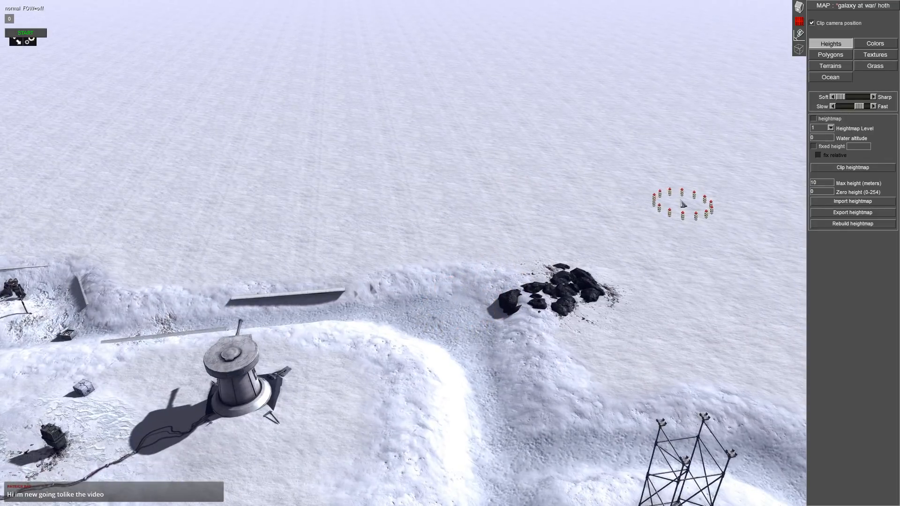
pyautogui.press('w')
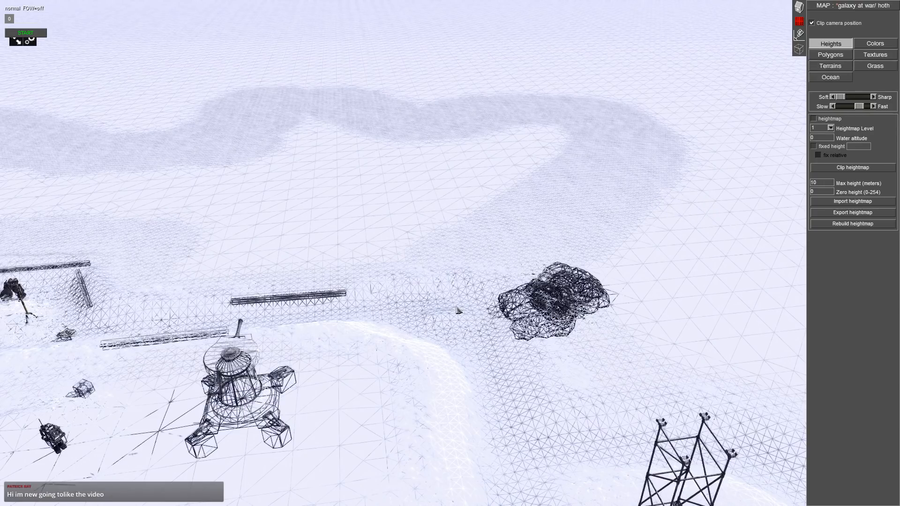
pyautogui.moveTo(458, 310)
pyautogui.mouseDown()
pyautogui.moveTo(450, 300)
pyautogui.moveTo(560, 228)
pyautogui.moveTo(582, 198)
pyautogui.mouseUp()
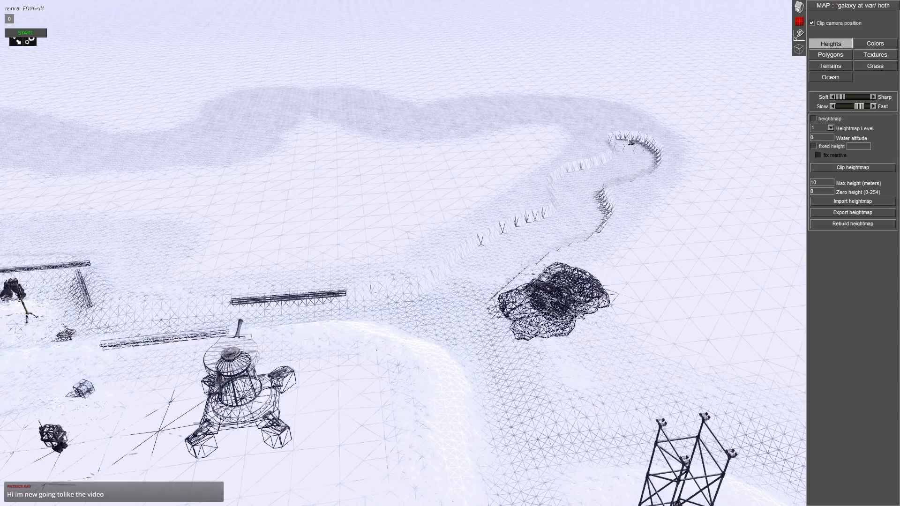
pyautogui.moveTo(568, 114); pyautogui.dragTo(430, 123)
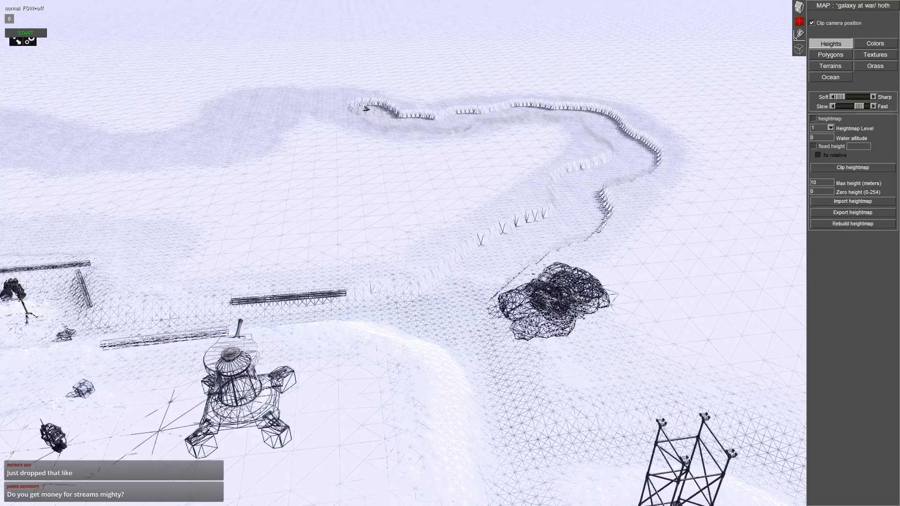
pyautogui.moveTo(288, 111)
pyautogui.mouseDown()
pyautogui.moveTo(217, 139)
pyautogui.moveTo(5, 137)
pyautogui.mouseUp()
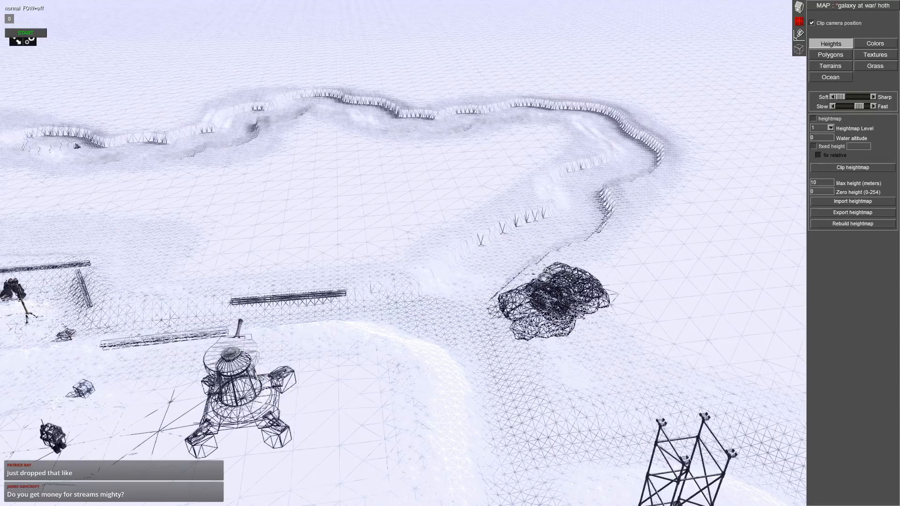
# - Continue carving the winding trench along the polygon strip past the outer side of the rocky tower cliff
pyautogui.moveTo(78, 13); pyautogui.dragTo(330, 155, button='middle')
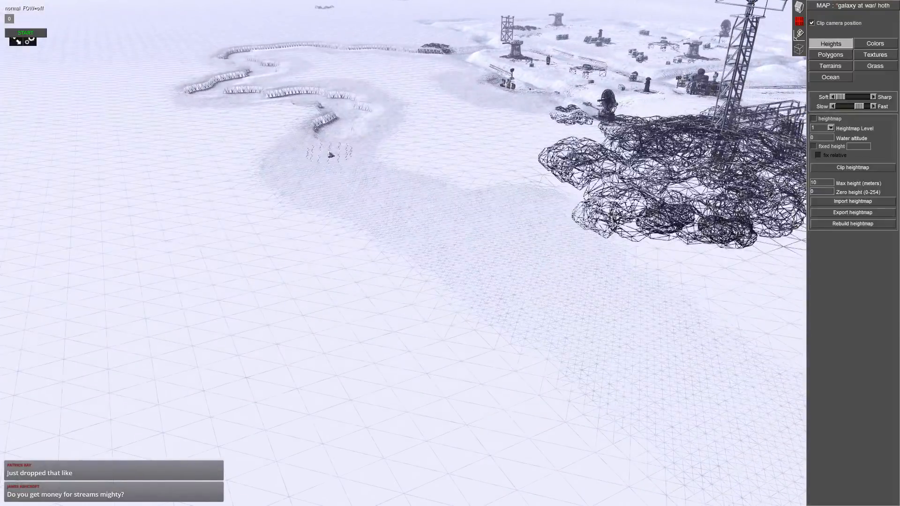
pyautogui.moveTo(322, 159)
pyautogui.mouseDown()
pyautogui.moveTo(351, 194)
pyautogui.moveTo(424, 220)
pyautogui.moveTo(501, 220)
pyautogui.moveTo(538, 274)
pyautogui.moveTo(600, 291)
pyautogui.moveTo(584, 304)
pyautogui.mouseUp()
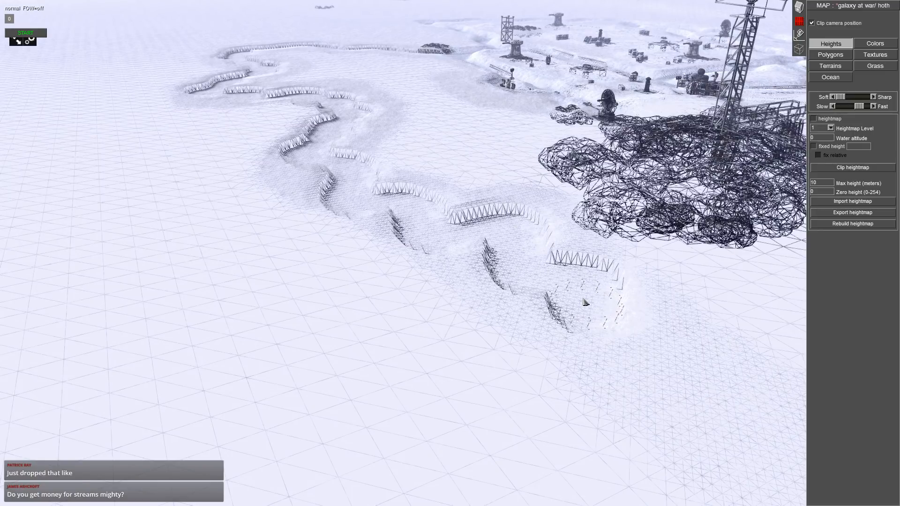
pyautogui.moveTo(337, 255); pyautogui.dragTo(828, 302, button='middle')
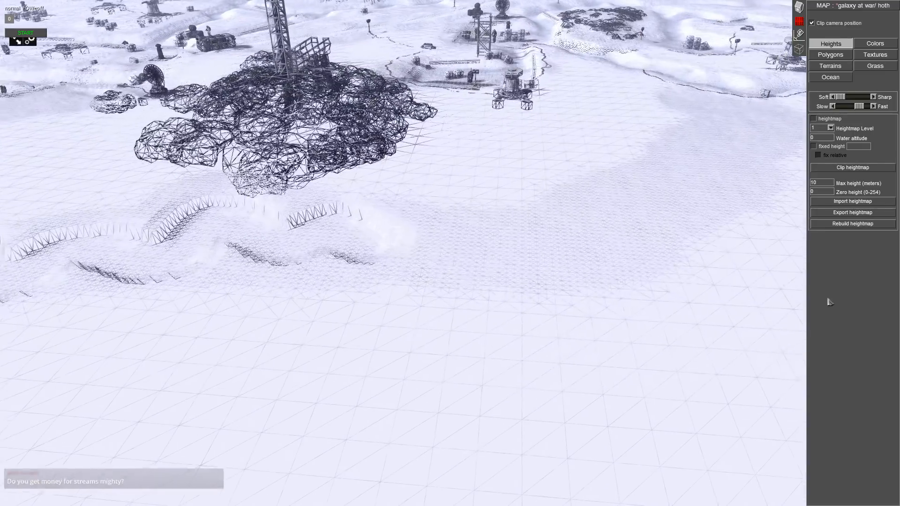
pyautogui.moveTo(412, 263); pyautogui.dragTo(406, 223, button='middle')
pyautogui.moveTo(428, 243); pyautogui.dragTo(493, 242)
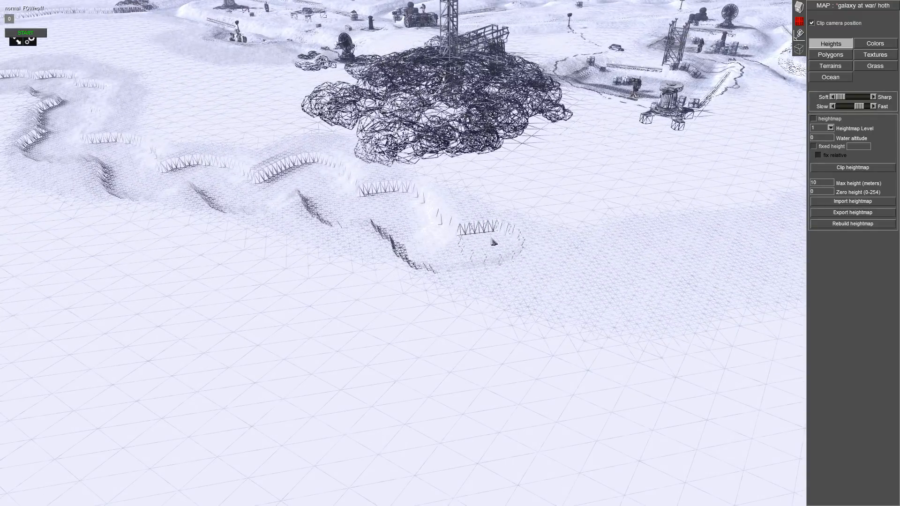
pyautogui.moveTo(551, 288)
pyautogui.mouseDown()
pyautogui.moveTo(639, 257)
pyautogui.moveTo(717, 259)
pyautogui.moveTo(707, 256)
pyautogui.mouseUp()
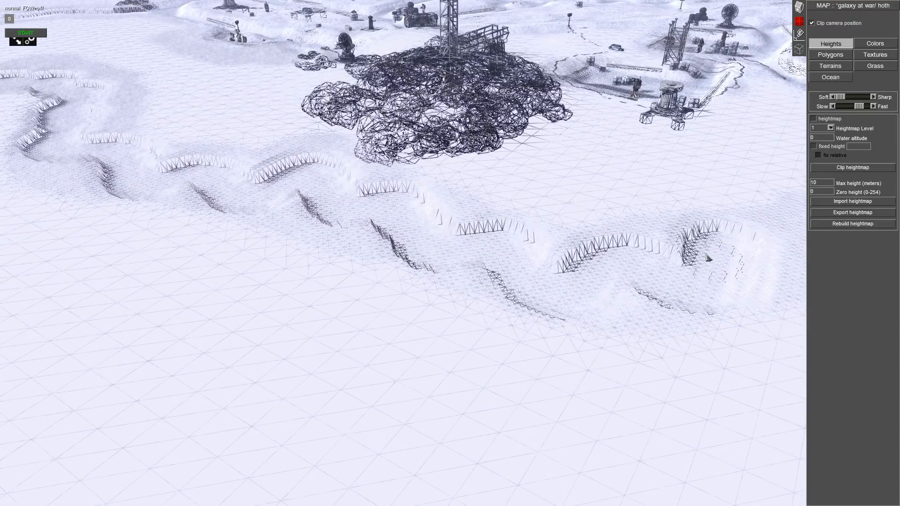
# - Carve the last stretch of trench up to the existing cable-lined trench and check the new trench's start by the rock pile
pyautogui.moveTo(708, 256); pyautogui.dragTo(790, 280, button='middle')
pyautogui.click(441, 257)
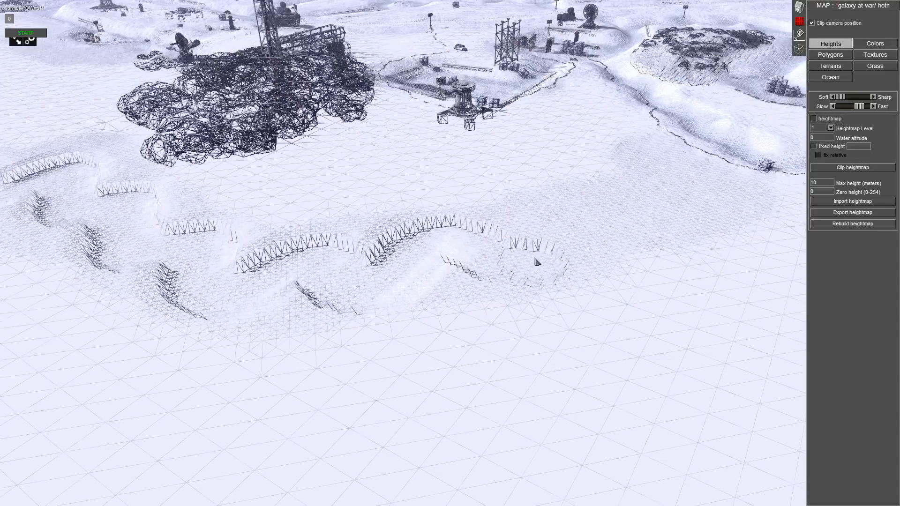
pyautogui.moveTo(537, 262)
pyautogui.mouseDown()
pyautogui.moveTo(605, 206)
pyautogui.moveTo(724, 189)
pyautogui.moveTo(718, 165)
pyautogui.mouseUp()
pyautogui.press('Right')
pyautogui.press('Up')
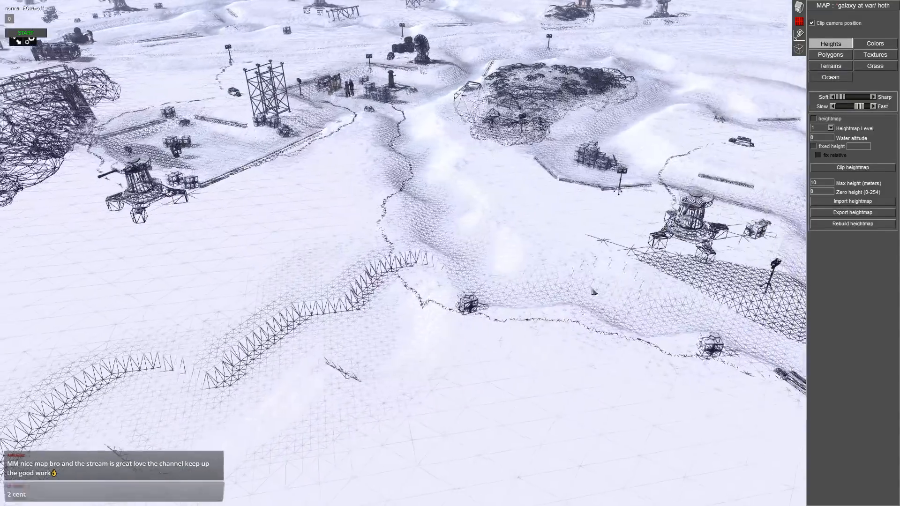
pyautogui.moveTo(593, 291); pyautogui.dragTo(567, 257, button='middle')
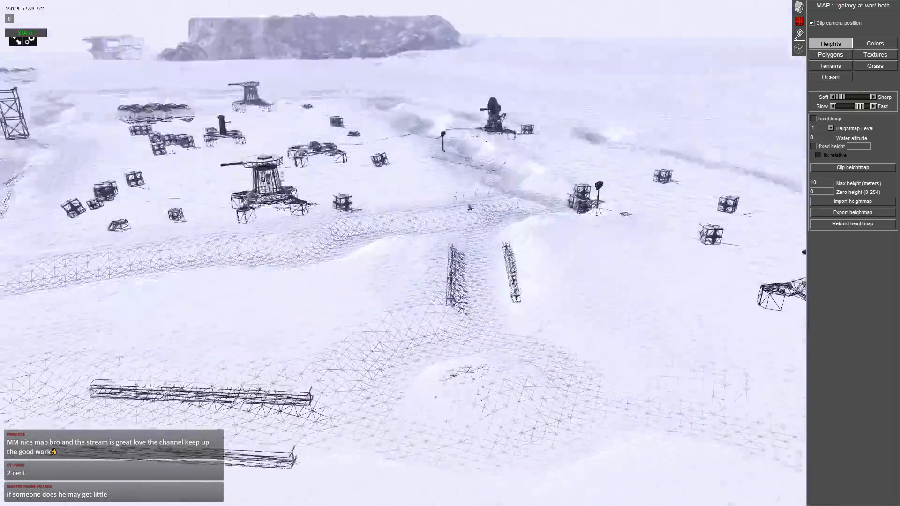
pyautogui.moveTo(469, 207); pyautogui.dragTo(687, 501, button='middle')
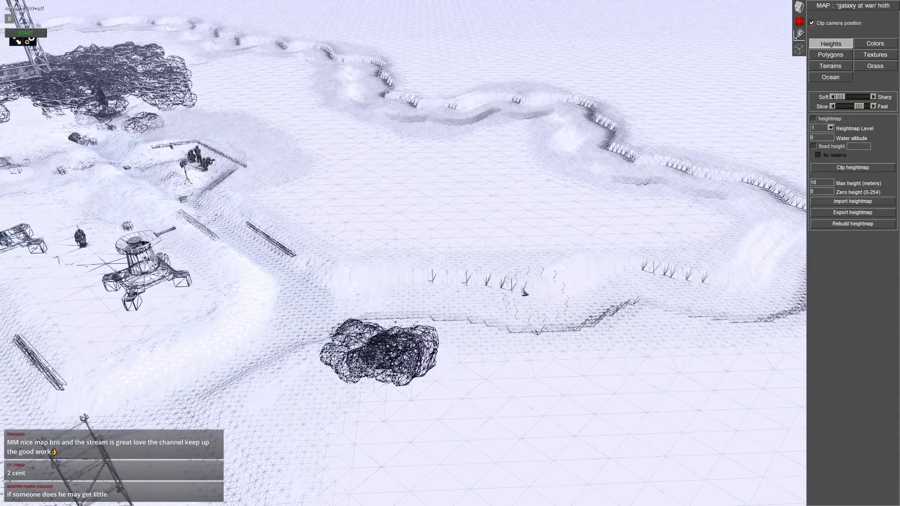
# - Smooth the spiky walls of the new trench from the small rock pile around its first wide bend
pyautogui.moveTo(324, 285); pyautogui.dragTo(542, 215, button='middle')
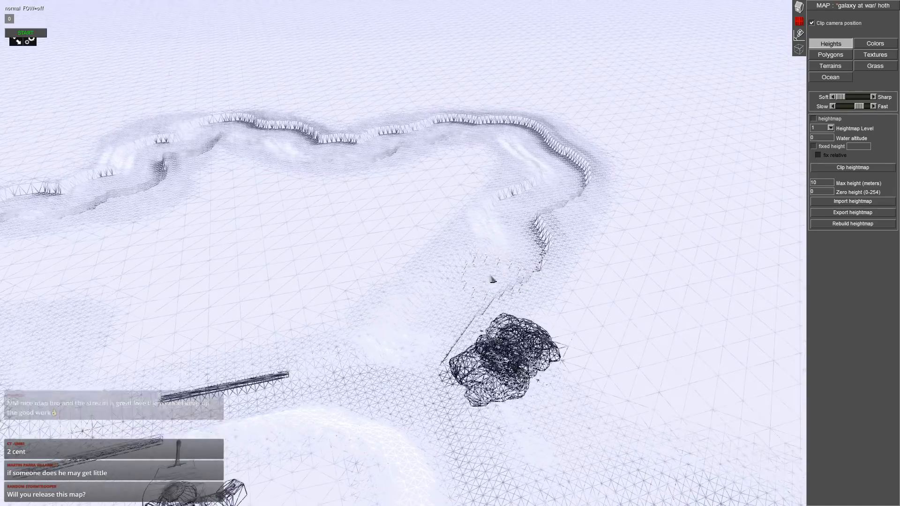
pyautogui.moveTo(466, 217); pyautogui.dragTo(734, 264, button='middle')
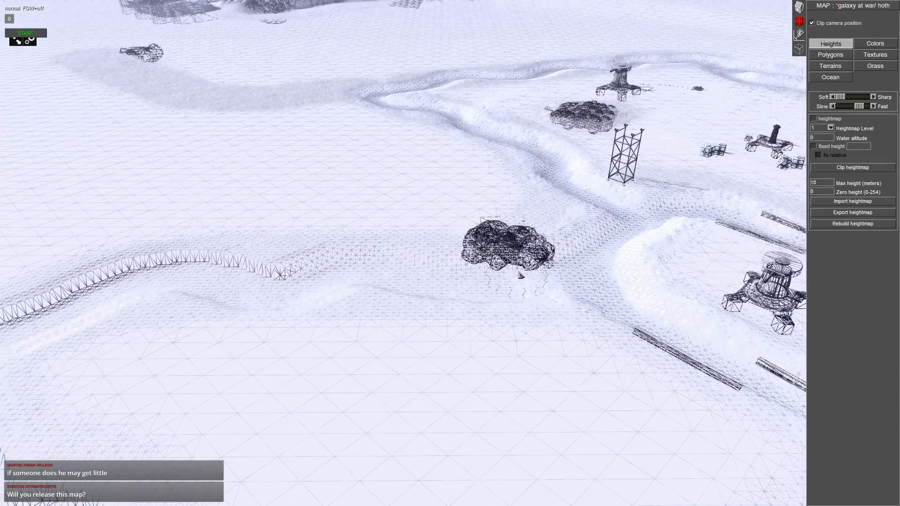
pyautogui.moveTo(546, 302); pyautogui.dragTo(480, 297, button='middle')
pyautogui.moveTo(267, 203); pyautogui.dragTo(524, 232, button='middle')
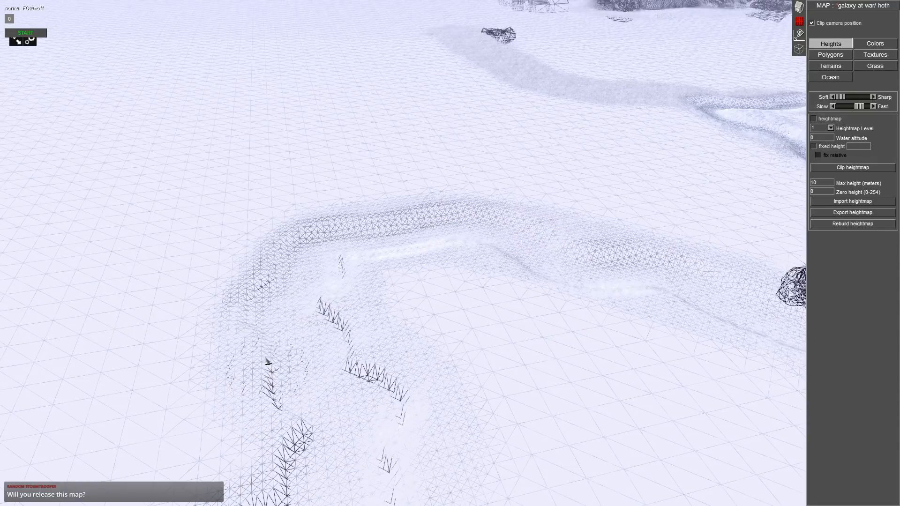
pyautogui.moveTo(266, 361); pyautogui.dragTo(432, 378, button='middle')
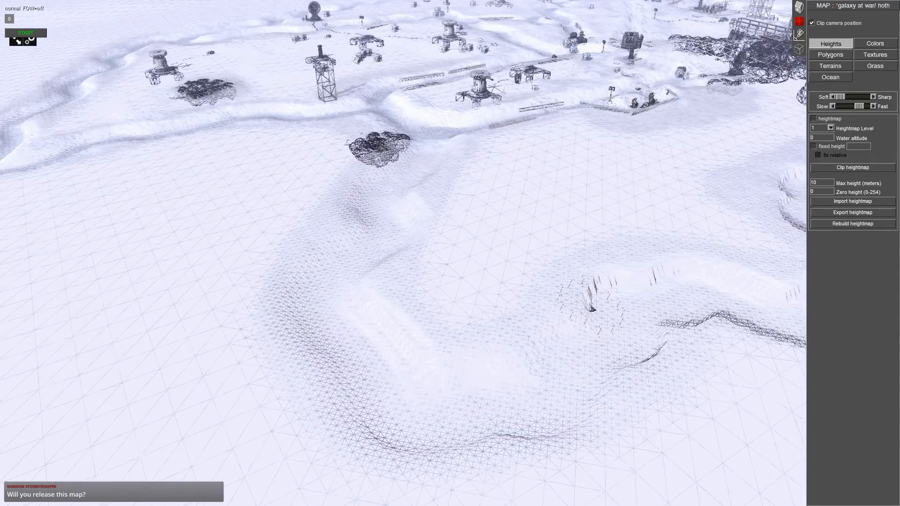
# - Smooth the jagged outer wall of the new trench along its middle bends across the open snowfield
pyautogui.moveTo(696, 272); pyautogui.dragTo(793, 317, button='middle')
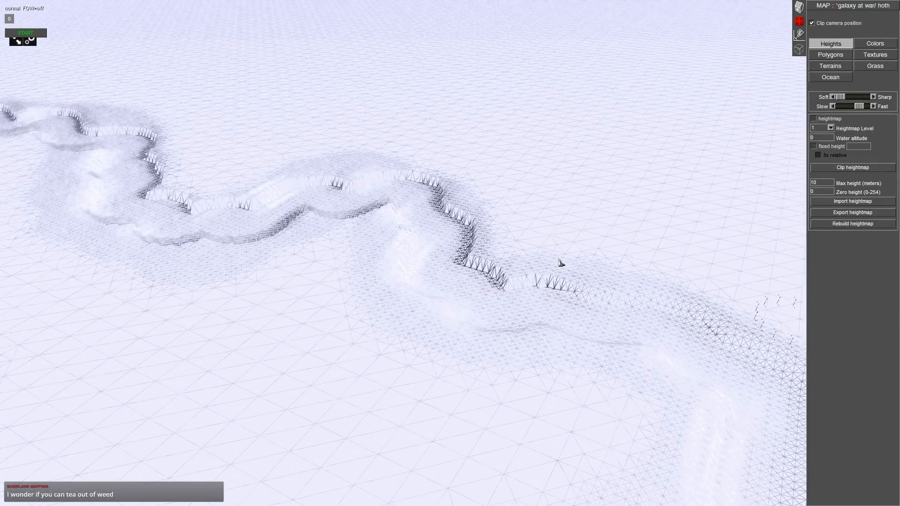
pyautogui.moveTo(559, 258); pyautogui.dragTo(558, 259, button='middle')
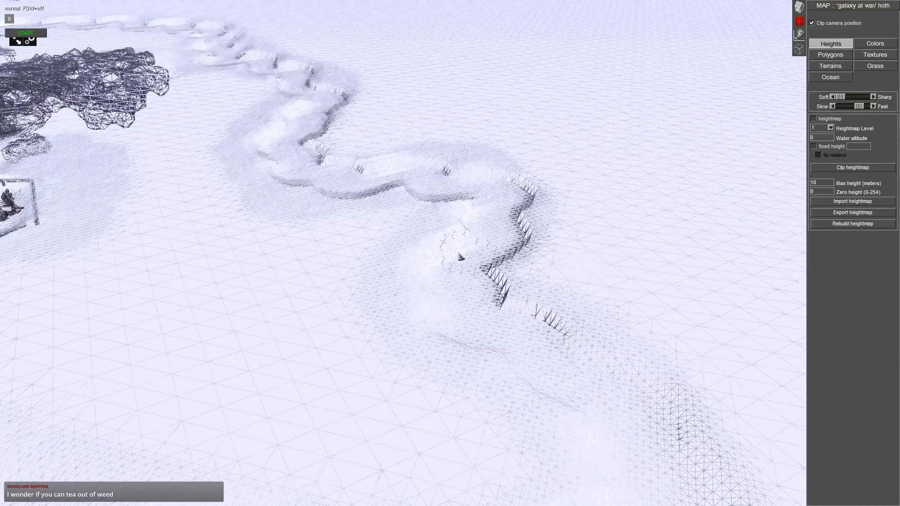
pyautogui.moveTo(460, 257); pyautogui.dragTo(580, 266, button='middle')
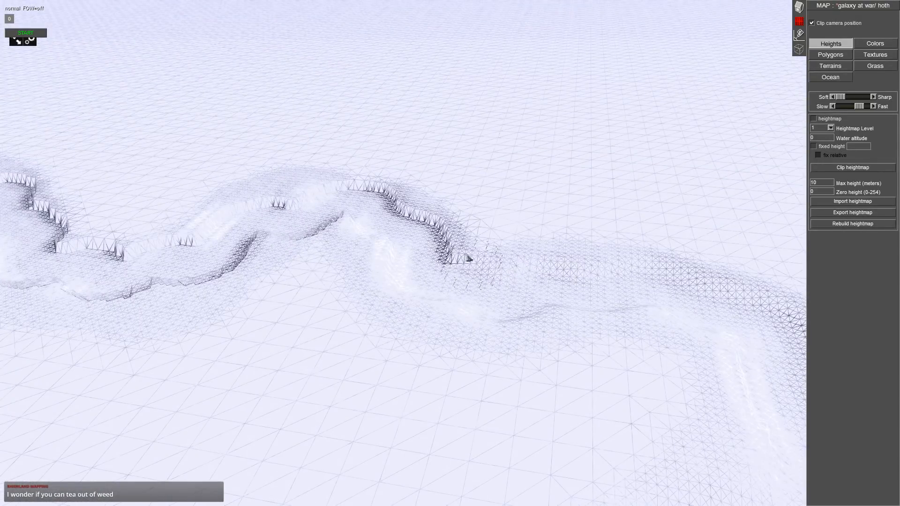
pyautogui.moveTo(488, 274); pyautogui.dragTo(557, 274, button='middle')
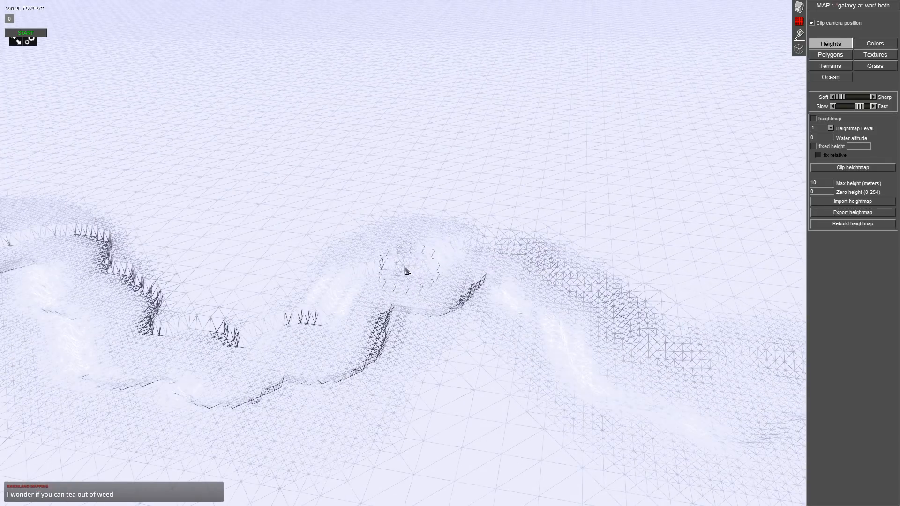
pyautogui.moveTo(347, 286); pyautogui.dragTo(234, 258, button='middle')
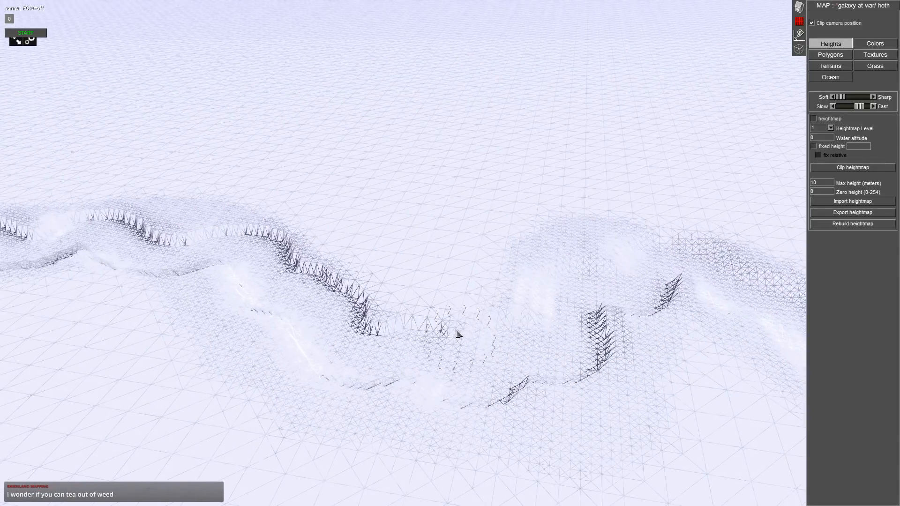
pyautogui.moveTo(457, 333)
pyautogui.mouseDown()
pyautogui.moveTo(378, 325)
pyautogui.moveTo(281, 259)
pyautogui.mouseUp()
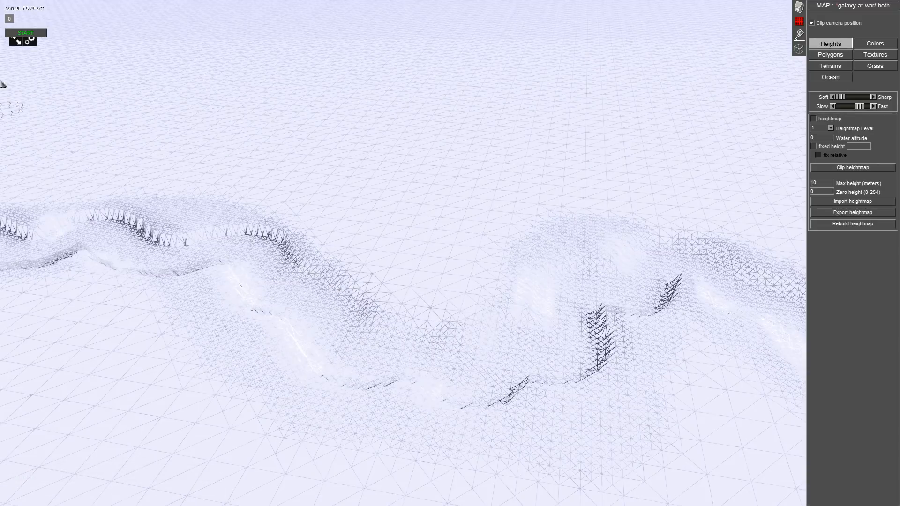
# - Continue smoothing the outer trench wall along the stretch behind the rocky tower cliff
pyautogui.moveTo(2, 83); pyautogui.dragTo(569, 177, button='middle')
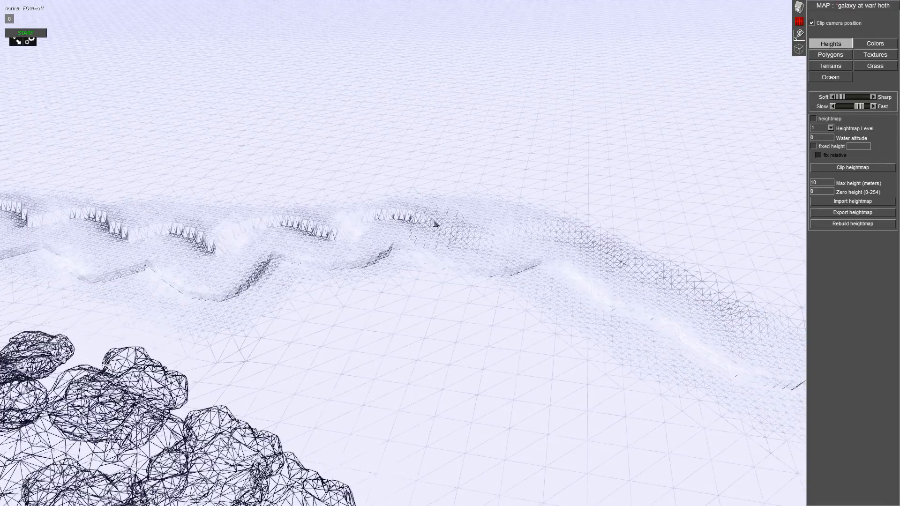
pyautogui.moveTo(2, 173); pyautogui.dragTo(605, 269, button='middle')
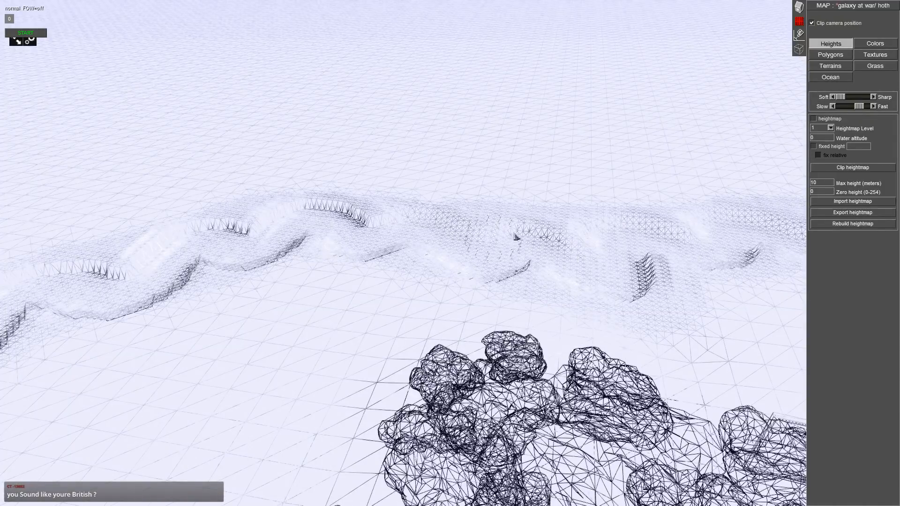
pyautogui.moveTo(515, 237); pyautogui.dragTo(244, 230, button='middle')
# - Turn off the wireframe display and smooth the exposed jagged trench edges beside the rocky tower cliff
pyautogui.press('F3')
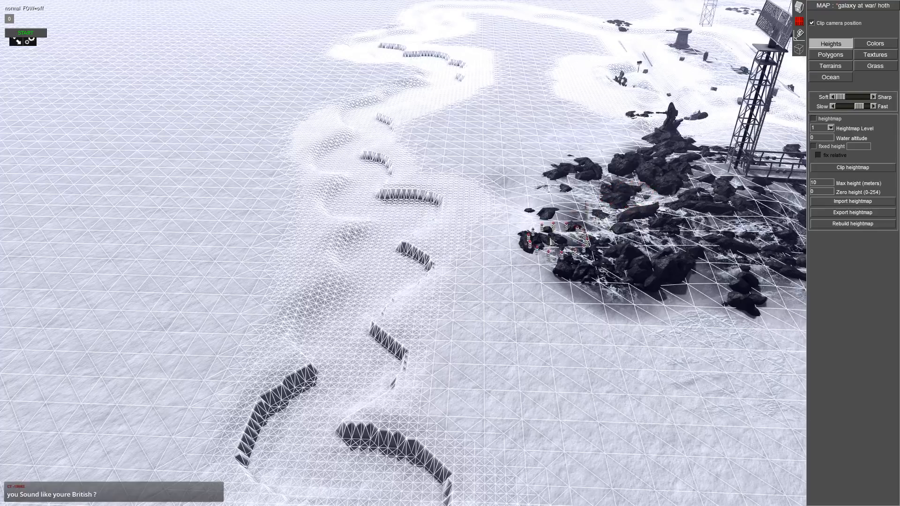
pyautogui.press('F3')
pyautogui.moveTo(579, 211); pyautogui.dragTo(508, 215, button='middle')
pyautogui.scroll(3, 497, 224)
pyautogui.moveTo(485, 236)
pyautogui.mouseDown()
pyautogui.moveTo(388, 248)
pyautogui.moveTo(402, 252)
pyautogui.moveTo(391, 241)
pyautogui.moveTo(366, 298)
pyautogui.moveTo(395, 309)
pyautogui.moveTo(290, 289)
pyautogui.moveTo(438, 336)
pyautogui.mouseUp()
pyautogui.press('Left')
pyautogui.press('Up')
pyautogui.moveTo(462, 226)
pyautogui.mouseDown()
pyautogui.moveTo(441, 229)
pyautogui.moveTo(483, 241)
pyautogui.moveTo(404, 259)
pyautogui.mouseUp()
pyautogui.moveTo(401, 255)
pyautogui.mouseDown(button='middle')
pyautogui.moveTo(570, 265)
pyautogui.moveTo(643, 222)
pyautogui.mouseUp(button='middle')
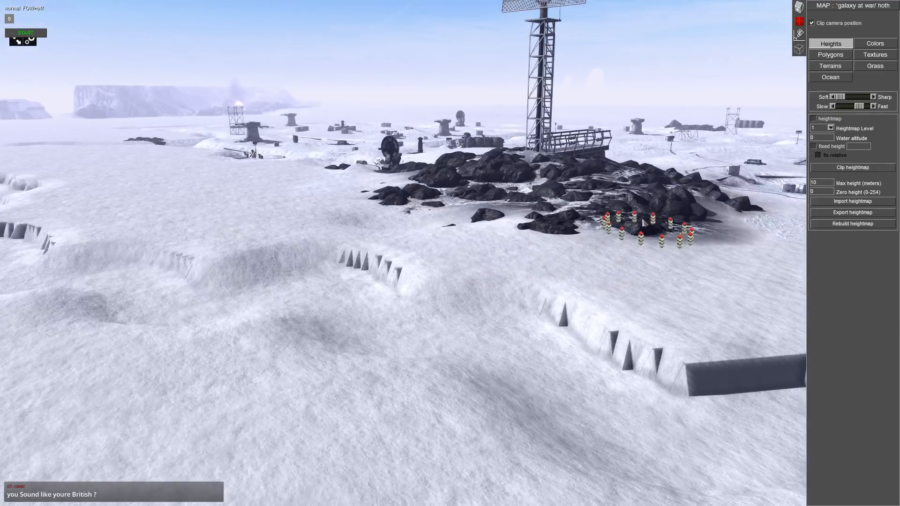
# - Smooth the toothed inner trench wall from the rocky tower cliff back towards the middle bends
pyautogui.press('Left')
pyautogui.moveTo(277, 156); pyautogui.dragTo(210, 154, button='middle')
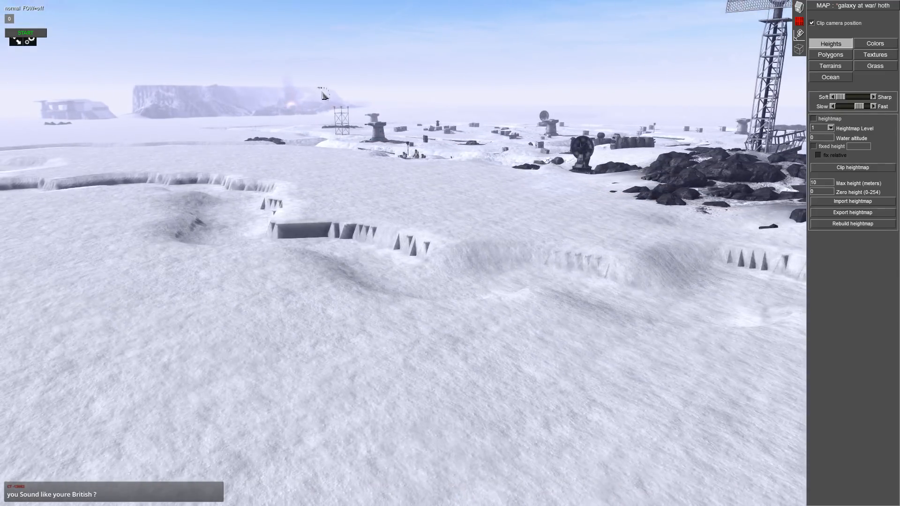
pyautogui.press('Up')
pyautogui.moveTo(548, 323)
pyautogui.mouseDown()
pyautogui.moveTo(572, 332)
pyautogui.moveTo(352, 305)
pyautogui.moveTo(385, 297)
pyautogui.mouseUp()
pyautogui.press('Left')
pyautogui.moveTo(10, 15); pyautogui.dragTo(364, 153, button='middle')
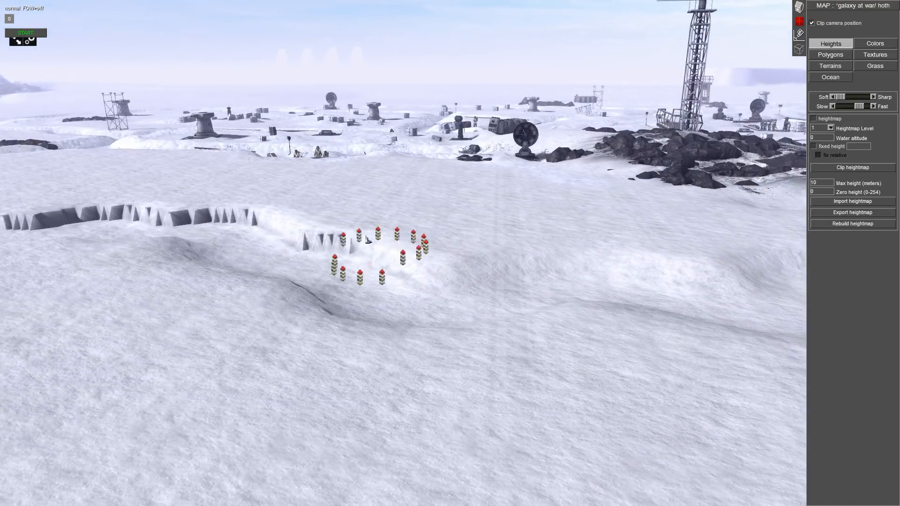
pyautogui.moveTo(367, 239); pyautogui.dragTo(290, 227)
# - Smooth the long dark vertical wall on the base side of the middle bends up to the first bend
pyautogui.press('Left')
pyautogui.moveTo(619, 159); pyautogui.dragTo(637, 201, button='middle')
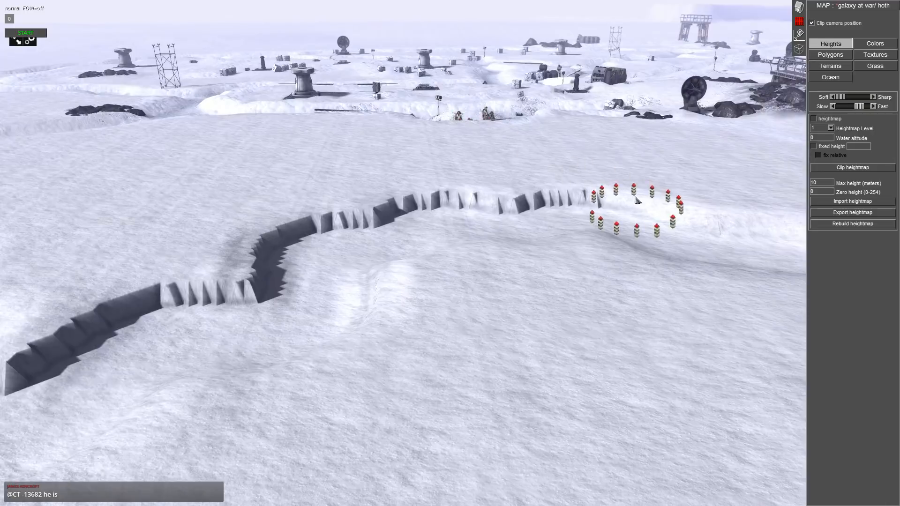
pyautogui.moveTo(638, 201); pyautogui.dragTo(460, 201)
pyautogui.moveTo(584, 201); pyautogui.dragTo(532, 207, button='middle')
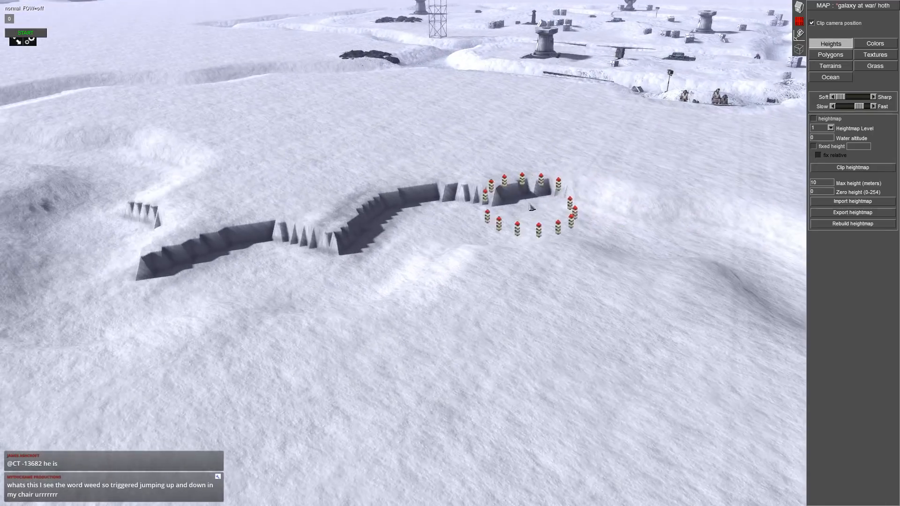
pyautogui.moveTo(531, 207); pyautogui.dragTo(486, 197)
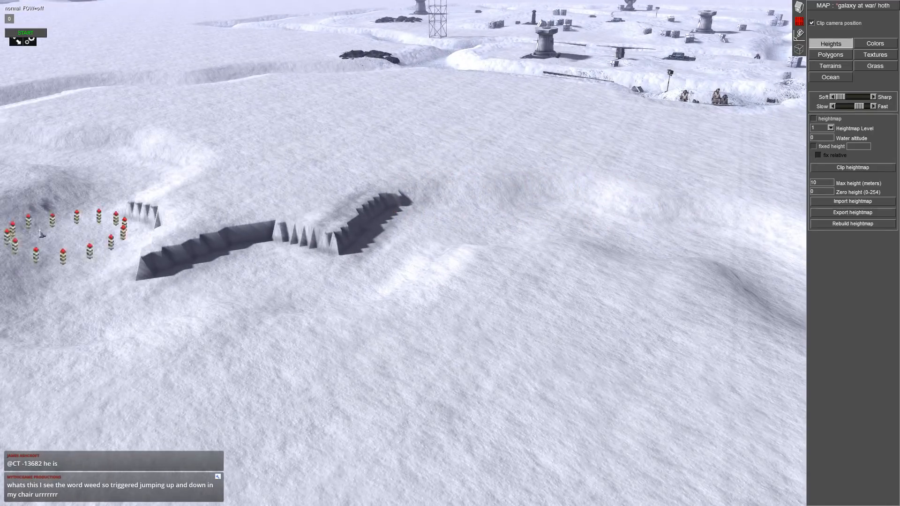
pyautogui.moveTo(362, 234); pyautogui.dragTo(371, 224)
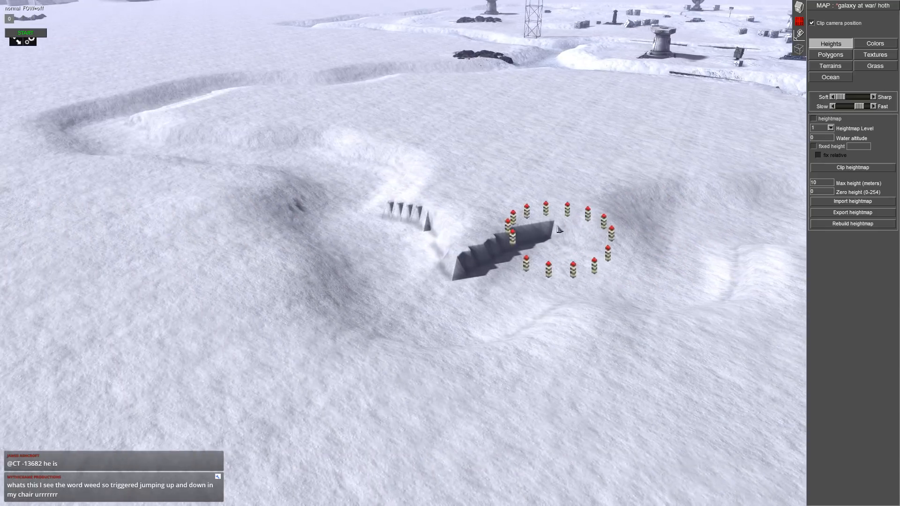
pyautogui.moveTo(562, 235)
pyautogui.mouseDown()
pyautogui.moveTo(416, 220)
pyautogui.moveTo(554, 241)
pyautogui.moveTo(330, 227)
pyautogui.mouseUp()
# - Smooth the remaining toothed wall on the cliff side of the trench directly behind the rocky tower cliff
pyautogui.moveTo(329, 227); pyautogui.dragTo(545, 218, button='middle')
pyautogui.moveTo(483, 206); pyautogui.dragTo(544, 198, button='middle')
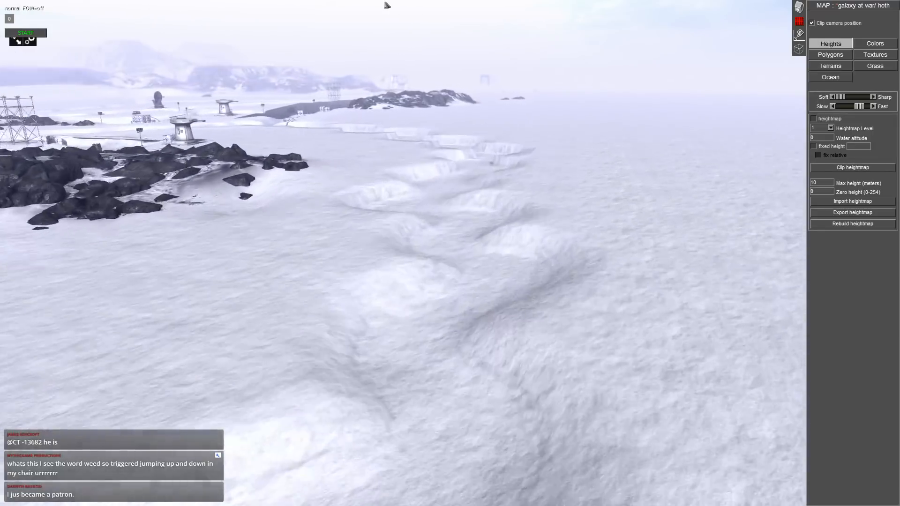
pyautogui.moveTo(382, 154)
pyautogui.mouseDown(button='middle')
pyautogui.moveTo(355, 206)
pyautogui.moveTo(335, 328)
pyautogui.mouseUp(button='middle')
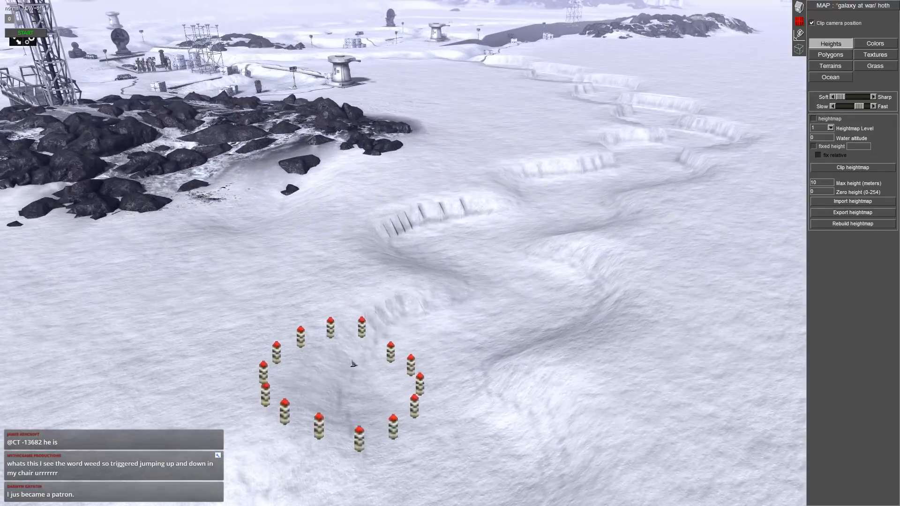
pyautogui.moveTo(352, 364)
pyautogui.mouseDown()
pyautogui.moveTo(446, 297)
pyautogui.moveTo(460, 218)
pyautogui.mouseUp()
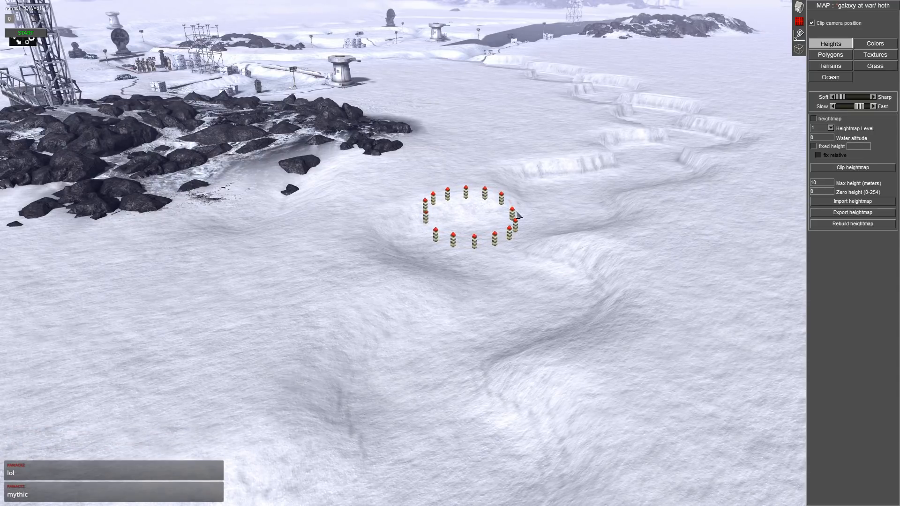
# - Smooth the steep outer walls of the bends between the tower cliff and the cable-lined trench
pyautogui.scroll(-3, 498, 217)
pyautogui.moveTo(498, 217); pyautogui.dragTo(461, 146, button='middle')
pyautogui.scroll(3, 528, 245)
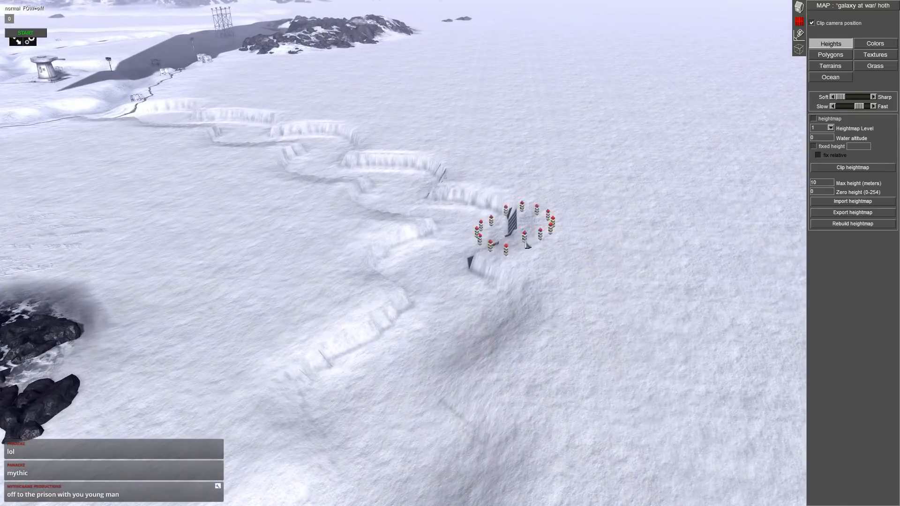
pyautogui.moveTo(475, 258)
pyautogui.mouseDown()
pyautogui.moveTo(522, 235)
pyautogui.moveTo(472, 197)
pyautogui.moveTo(406, 247)
pyautogui.moveTo(390, 301)
pyautogui.moveTo(327, 358)
pyautogui.moveTo(387, 238)
pyautogui.mouseUp()
pyautogui.moveTo(388, 237); pyautogui.dragTo(361, 201, button='middle')
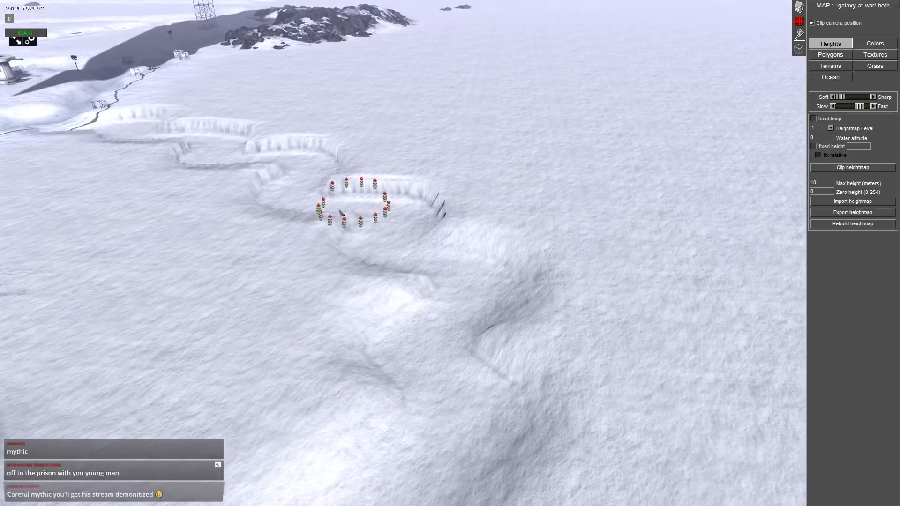
# - Smooth the jagged inner wall of the trench's last bends up to the existing cable-lined trench
pyautogui.scroll(2, 444, 298)
pyautogui.moveTo(445, 297)
pyautogui.mouseDown()
pyautogui.moveTo(513, 267)
pyautogui.moveTo(543, 276)
pyautogui.moveTo(604, 234)
pyautogui.moveTo(628, 204)
pyautogui.moveTo(648, 283)
pyautogui.moveTo(556, 359)
pyautogui.moveTo(400, 354)
pyautogui.moveTo(394, 363)
pyautogui.mouseUp()
pyautogui.moveTo(393, 363)
pyautogui.mouseDown(button='middle')
pyautogui.moveTo(467, 372)
pyautogui.moveTo(446, 305)
pyautogui.mouseUp(button='middle')
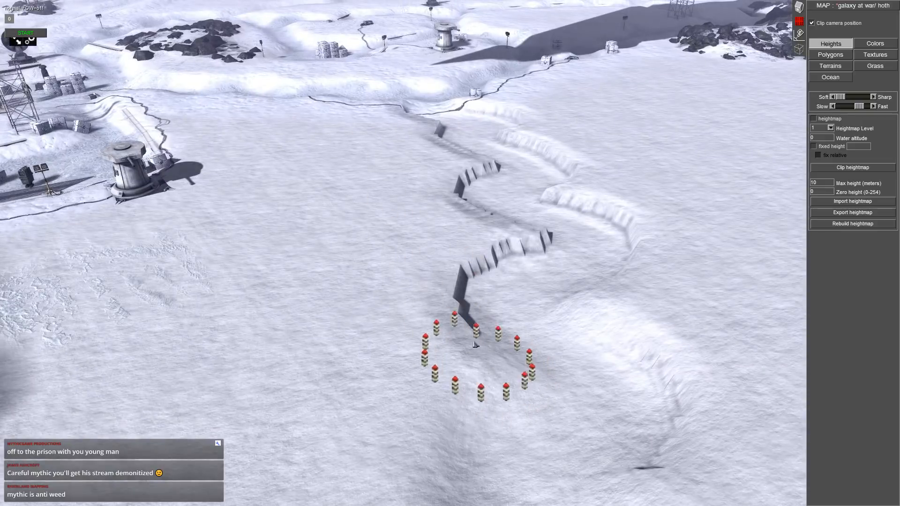
pyautogui.moveTo(478, 280)
pyautogui.mouseDown()
pyautogui.moveTo(541, 254)
pyautogui.moveTo(613, 274)
pyautogui.moveTo(620, 219)
pyautogui.moveTo(557, 198)
pyautogui.mouseUp()
pyautogui.moveTo(618, 306)
pyautogui.mouseDown(button='middle')
pyautogui.moveTo(528, 281)
pyautogui.moveTo(602, 345)
pyautogui.mouseUp(button='middle')
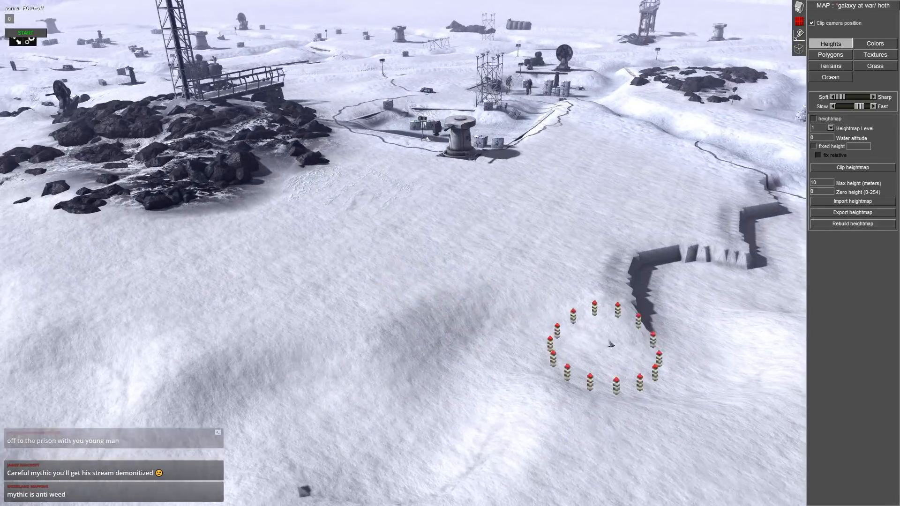
pyautogui.moveTo(654, 272)
pyautogui.mouseDown()
pyautogui.moveTo(639, 321)
pyautogui.moveTo(639, 282)
pyautogui.mouseUp()
pyautogui.moveTo(638, 281); pyautogui.dragTo(541, 311, button='middle')
pyautogui.moveTo(541, 311)
pyautogui.mouseDown()
pyautogui.moveTo(618, 258)
pyautogui.moveTo(569, 247)
pyautogui.moveTo(512, 255)
pyautogui.moveTo(558, 213)
pyautogui.moveTo(512, 253)
pyautogui.moveTo(571, 209)
pyautogui.moveTo(626, 192)
pyautogui.moveTo(582, 201)
pyautogui.moveTo(684, 239)
pyautogui.moveTo(542, 239)
pyautogui.mouseUp()
pyautogui.moveTo(580, 279); pyautogui.dragTo(508, 267, button='middle')
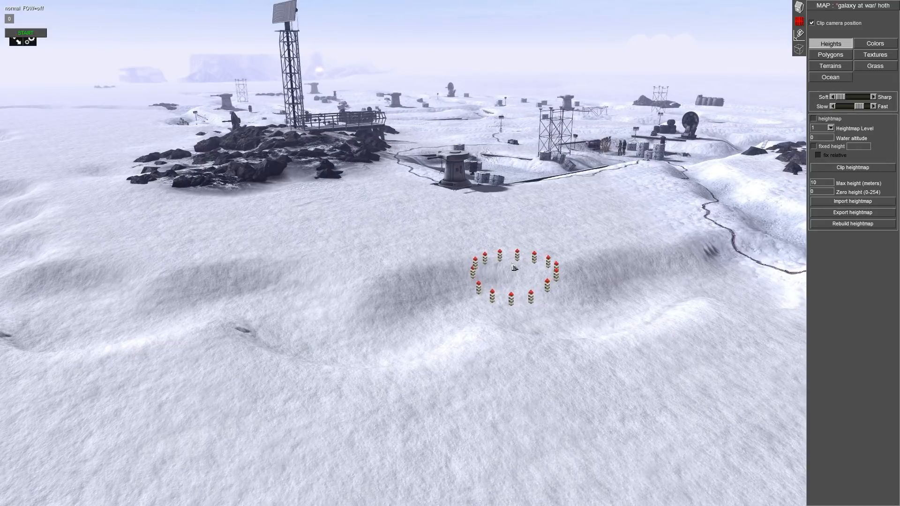
# - Inspect the base around the rock pile, the far rocky outcrop, and the domed bunker with its interior passage
pyautogui.moveTo(514, 267)
pyautogui.mouseDown(button='middle')
pyautogui.moveTo(502, 271)
pyautogui.moveTo(462, 201)
pyautogui.moveTo(531, 214)
pyautogui.moveTo(520, 234)
pyautogui.moveTo(402, 187)
pyautogui.moveTo(300, 117)
pyautogui.moveTo(246, 62)
pyautogui.moveTo(331, 63)
pyautogui.moveTo(367, 86)
pyautogui.moveTo(413, 84)
pyautogui.mouseUp(button='middle')
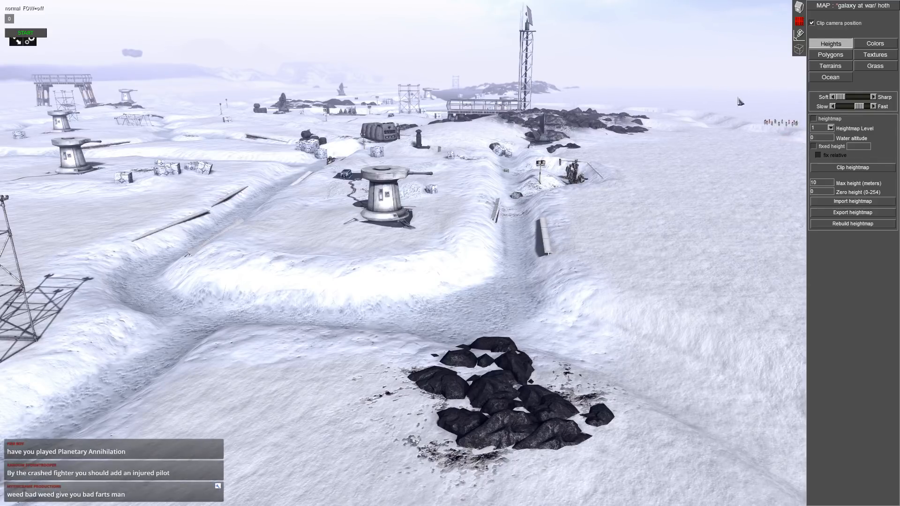
pyautogui.scroll(-3, 625, 60)
pyautogui.moveTo(638, 92); pyautogui.dragTo(620, 18, button='middle')
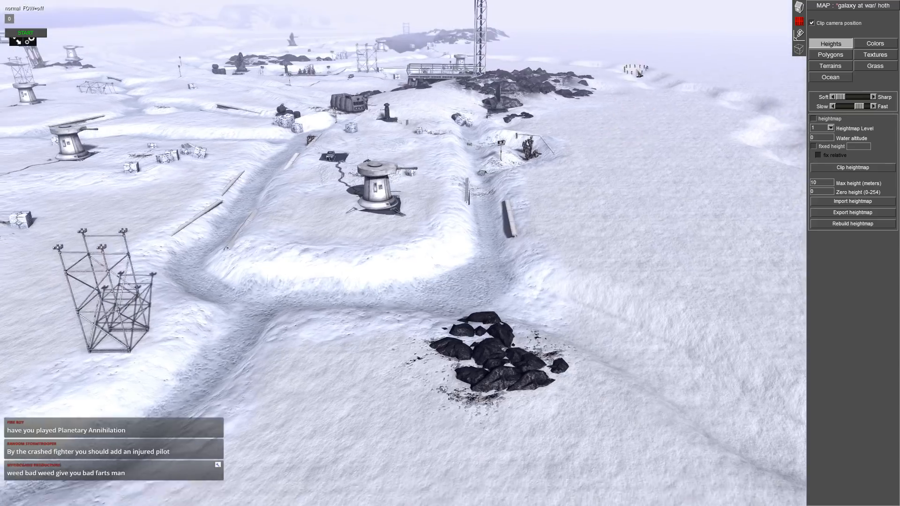
pyautogui.scroll(3, 559, 5)
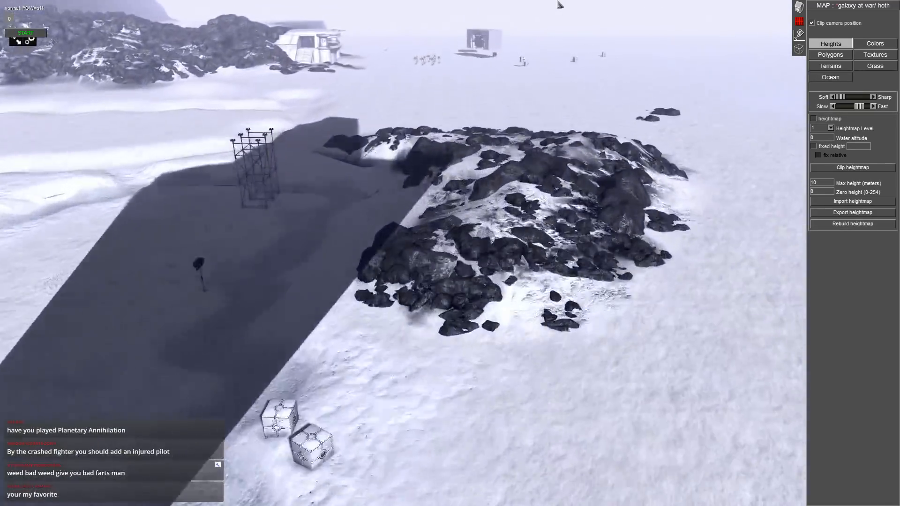
pyautogui.moveTo(645, 119); pyautogui.dragTo(495, 142, button='middle')
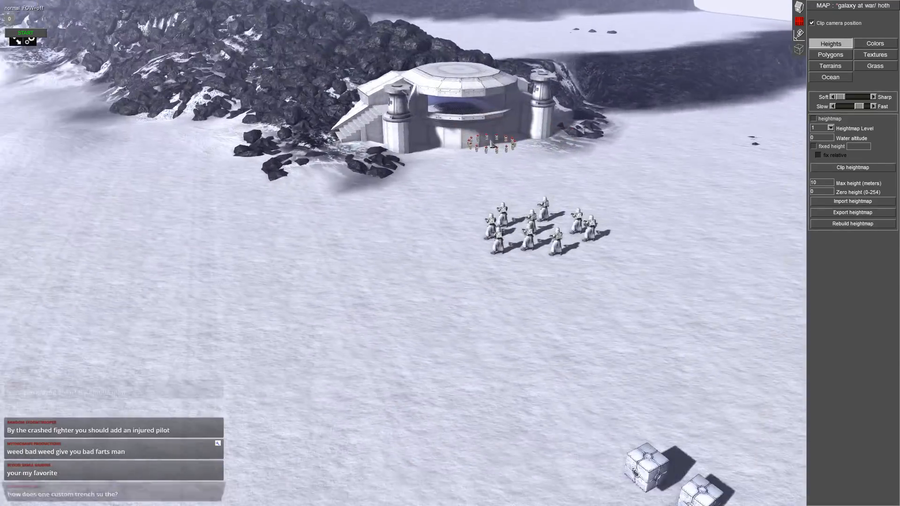
pyautogui.scroll(3, 494, 183)
pyautogui.scroll(3, 296, 4)
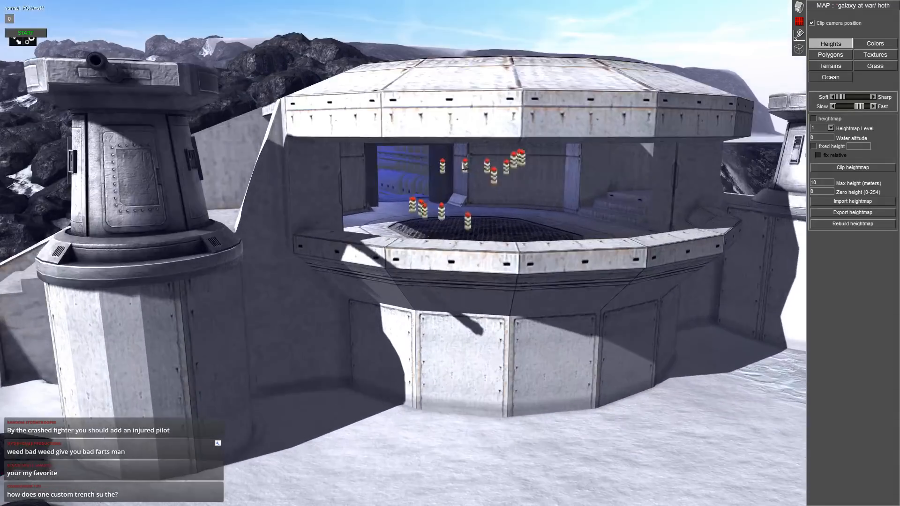
pyautogui.scroll(3, 362, 4)
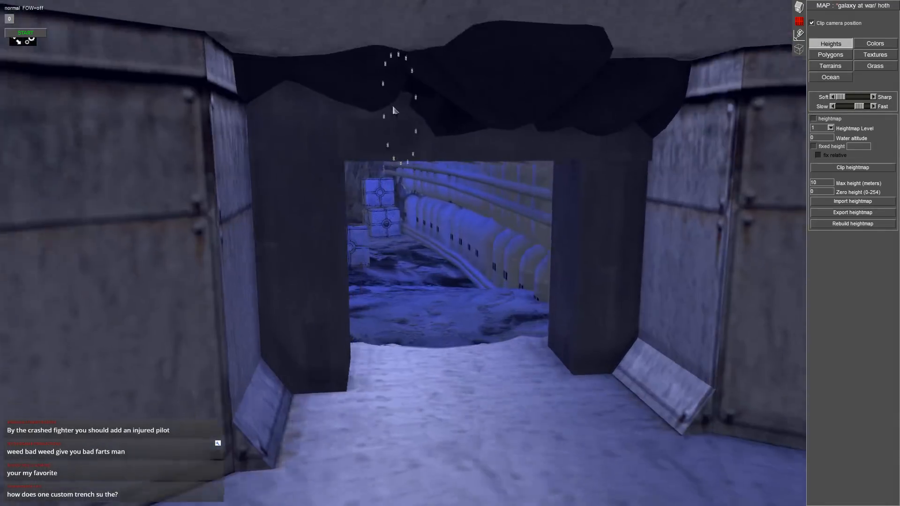
pyautogui.moveTo(395, 111); pyautogui.dragTo(258, 115, button='middle')
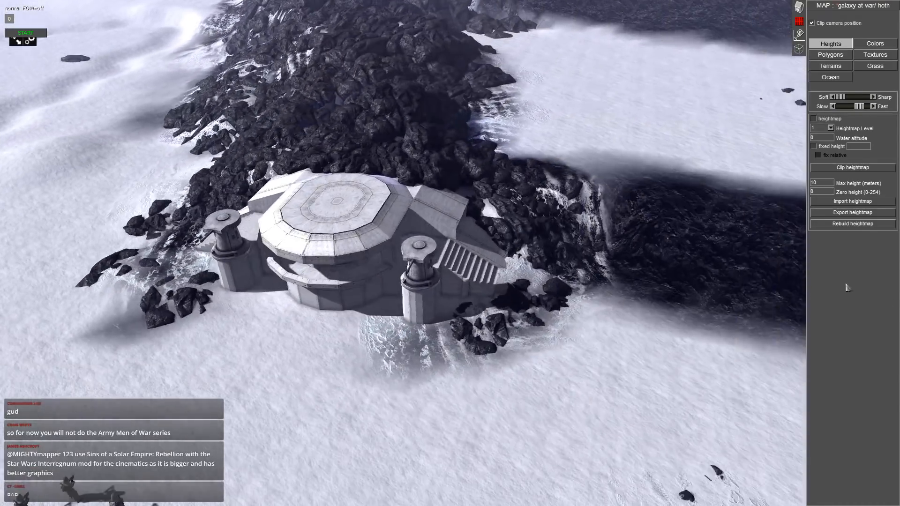
# - Inspect the octagonal bunker's interior, its passage entrance, and the snowfield with the snow trooper squad outside
pyautogui.scroll(3, 549, 277)
pyautogui.scroll(5, 404, 115)
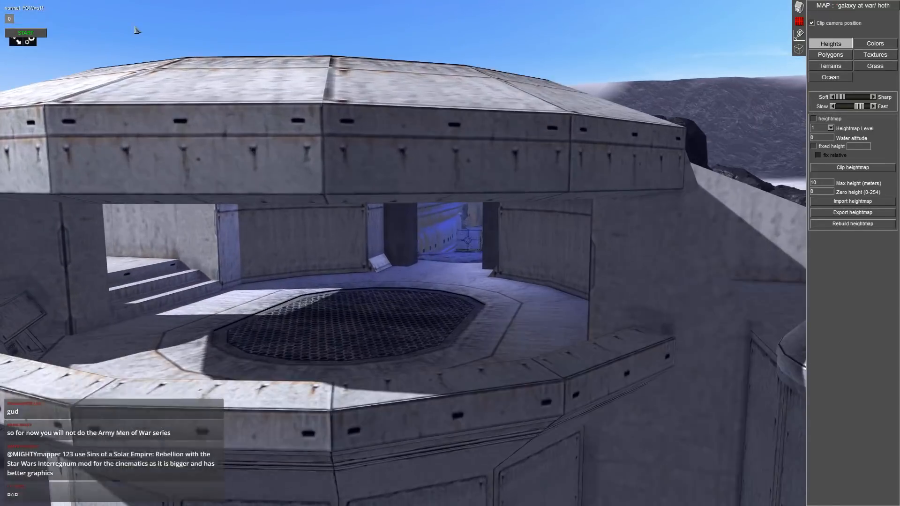
pyautogui.scroll(4, 341, 151)
pyautogui.scroll(4, 301, 139)
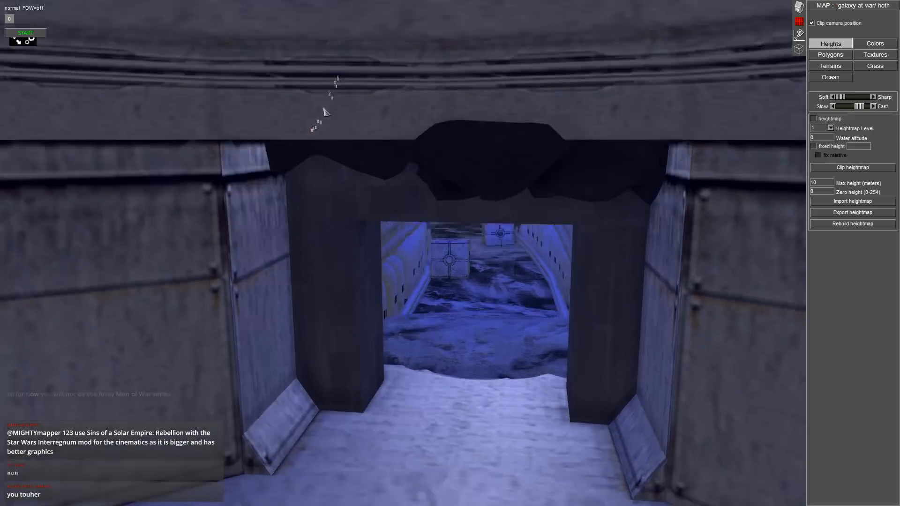
pyautogui.scroll(-10, 323, 162)
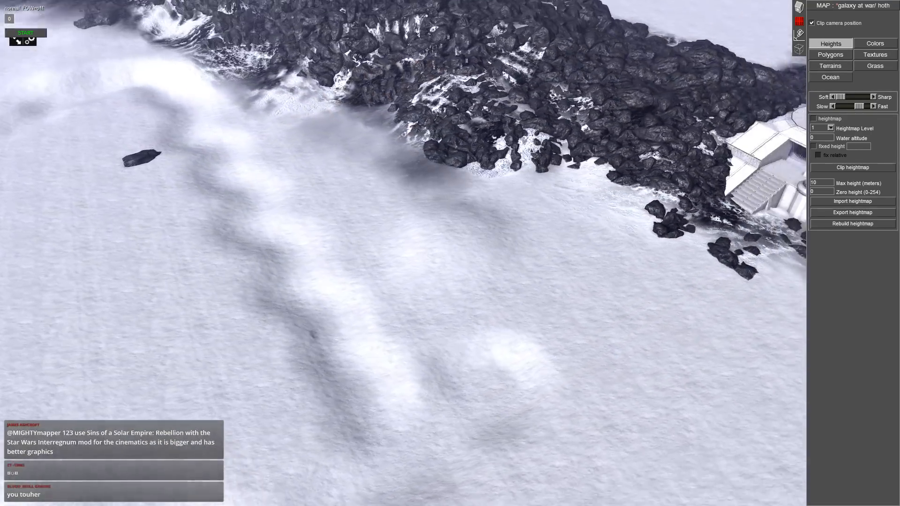
pyautogui.scroll(4, 475, 178)
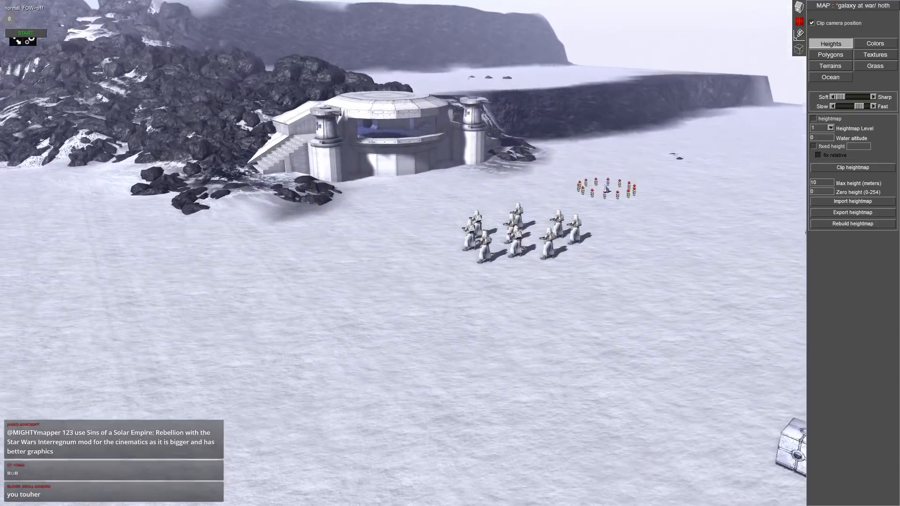
# - Leave the terrain height editing, switch to game view, and take direct control of a snow trooper near the bunker
pyautogui.click(799, 7)
pyautogui.press('F1')
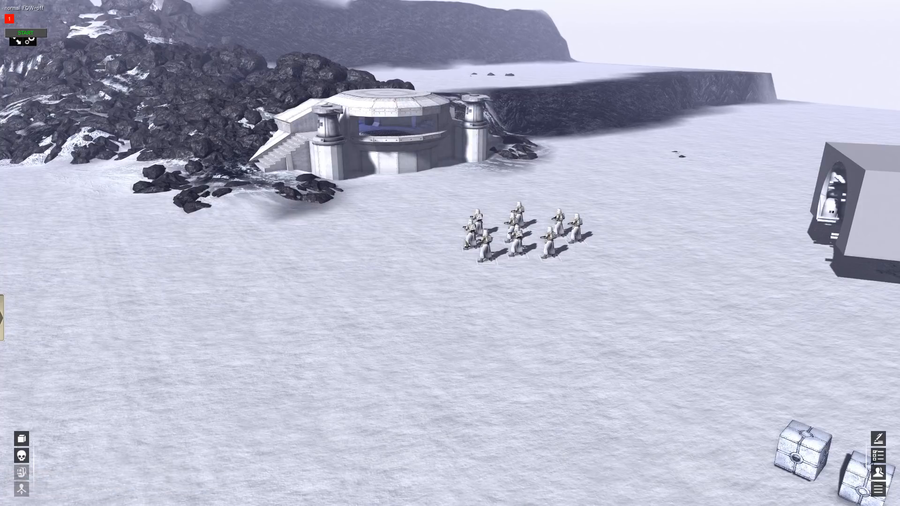
pyautogui.press('e')
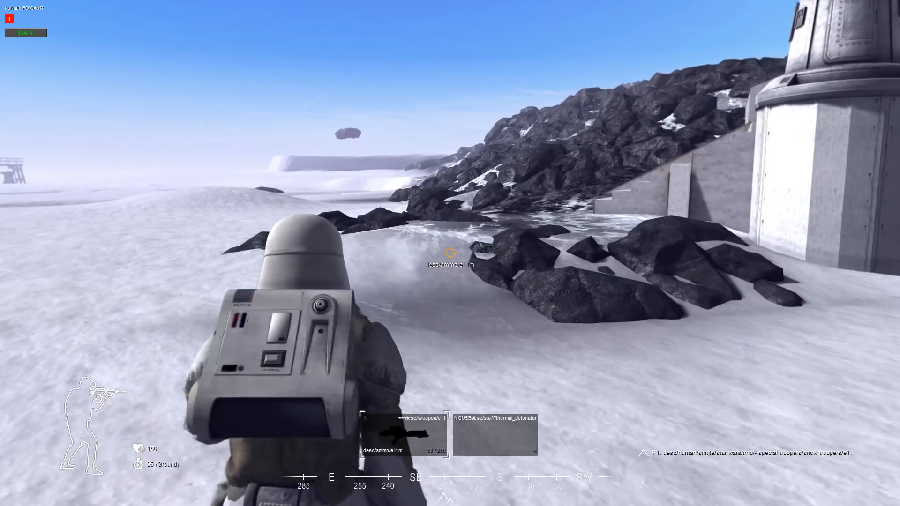
# - Walk the trooper up the bunker's stairs, through its round room, and along the crate-lined tunnel to the first rock section
pyautogui.press('w')
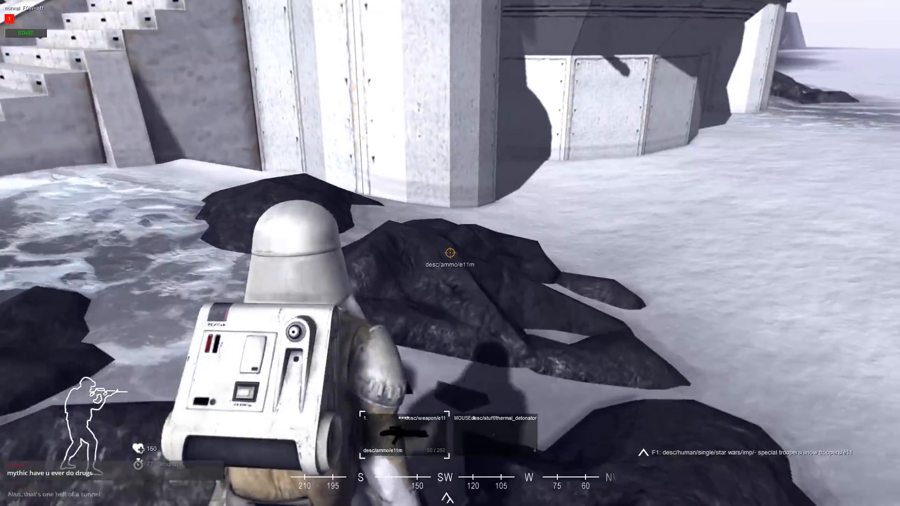
pyautogui.press('w')
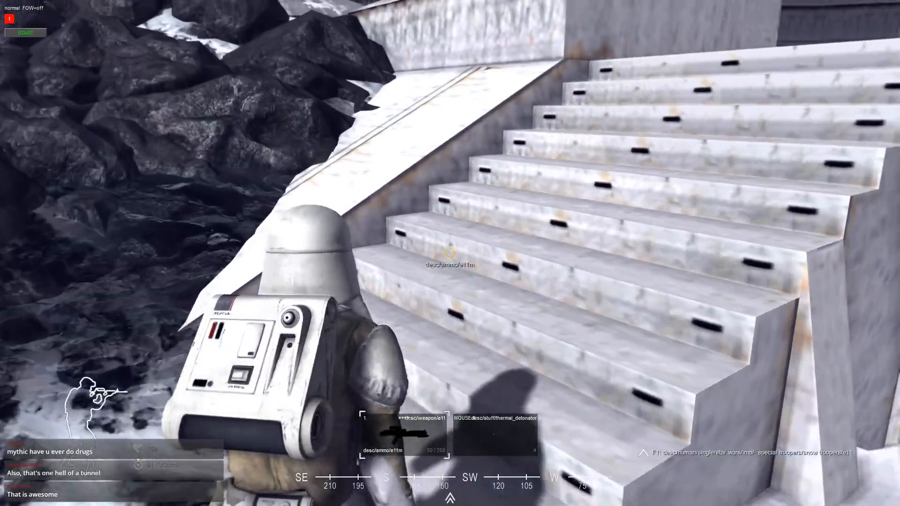
pyautogui.press('w')
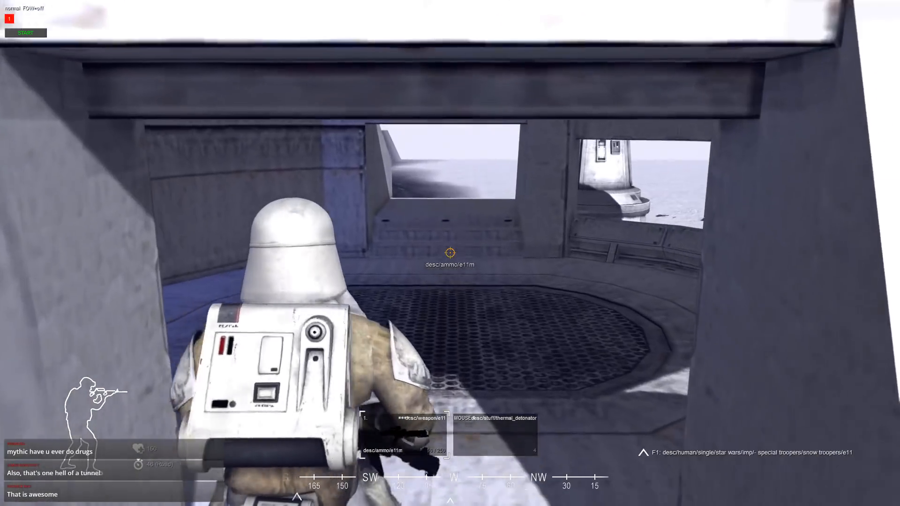
pyautogui.press('w')
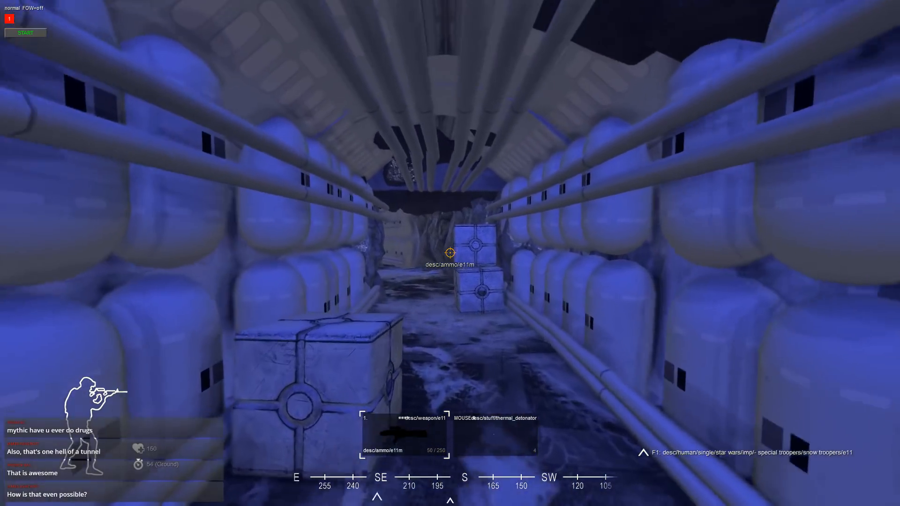
pyautogui.press('w')
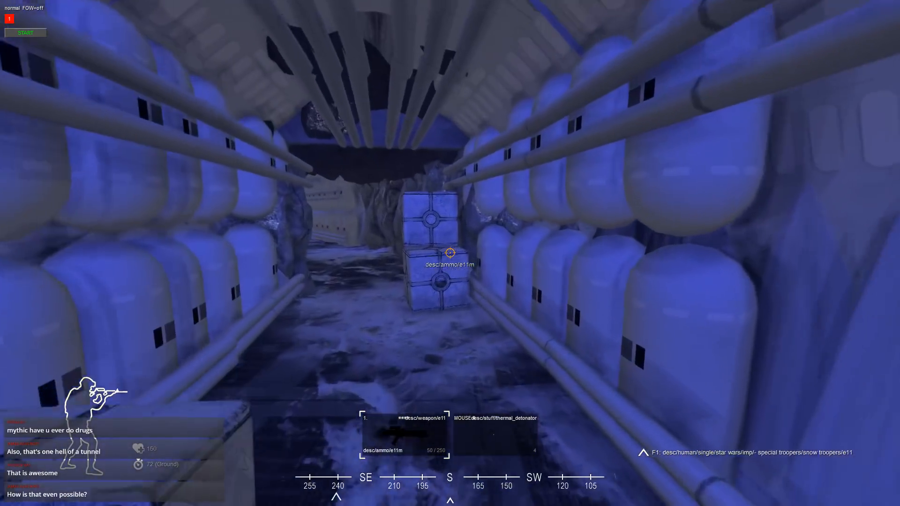
pyautogui.press('w')
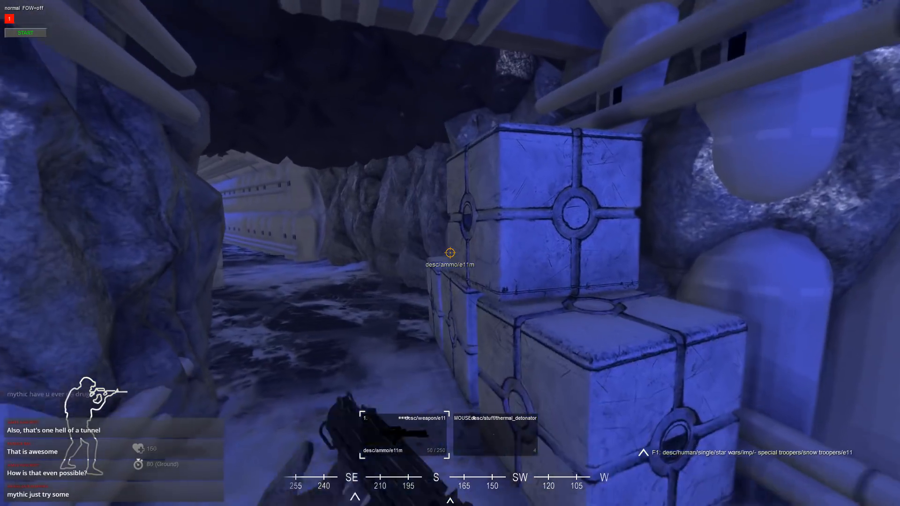
pyautogui.press('w')
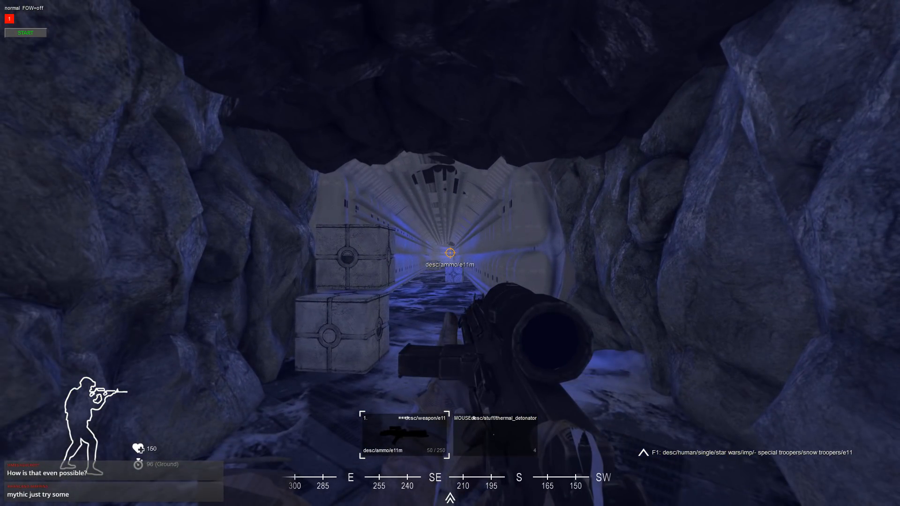
# - Fire the trooper's E-11 blaster repeatedly down the long tunnel from the rock section
pyautogui.click(450, 252)
pyautogui.click(450, 252)
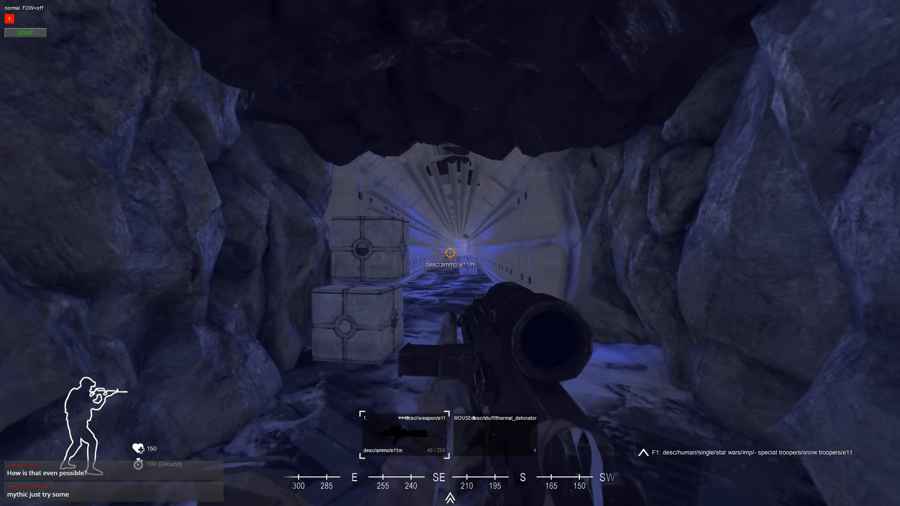
pyautogui.click(450, 253)
pyautogui.click(450, 253)
pyautogui.click(450, 252)
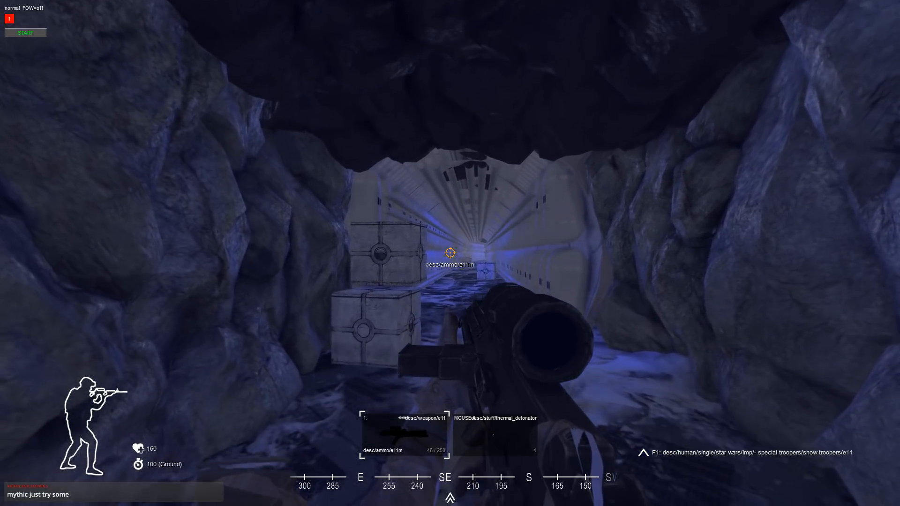
pyautogui.click(450, 253)
pyautogui.click(450, 252)
pyautogui.click(450, 252)
pyautogui.click(450, 253)
# - Explore the long curving pipe-lined tunnel in first person, past the crates and rock gap, up to the scaffolded cavern
pyautogui.press('w')
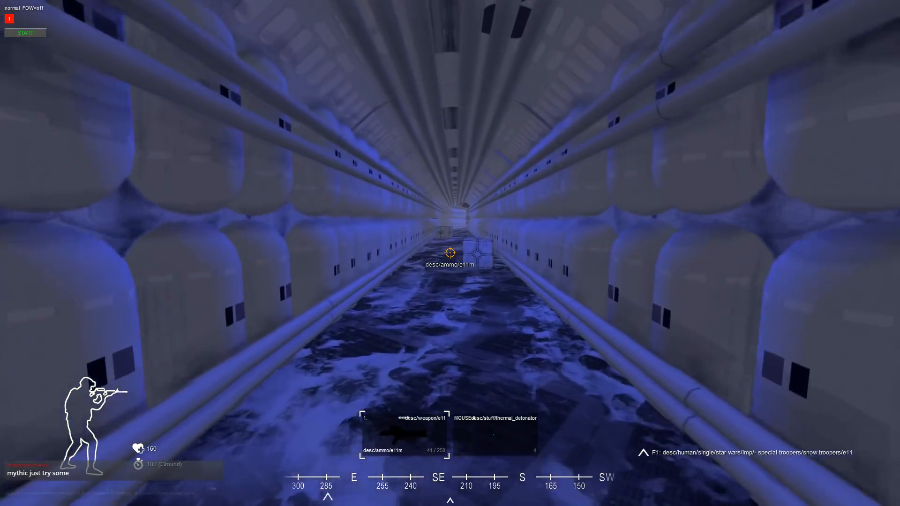
pyautogui.press('w')
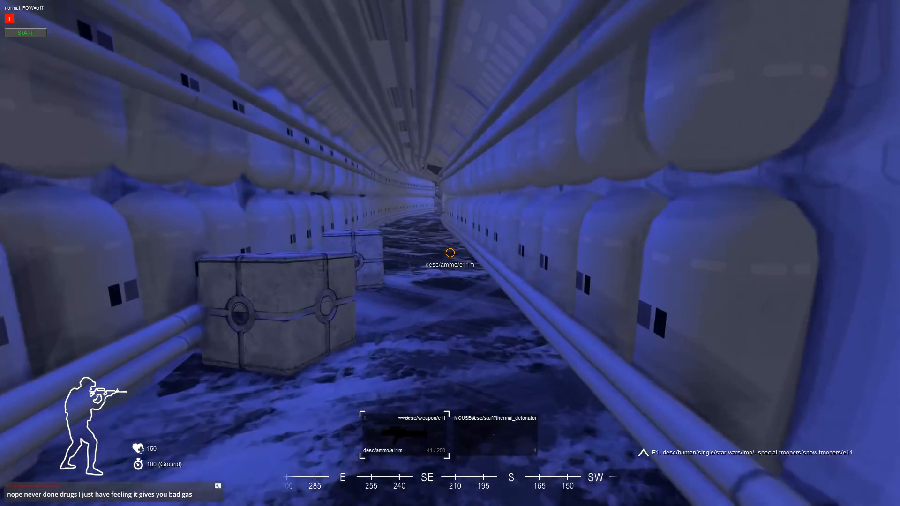
pyautogui.press('w')
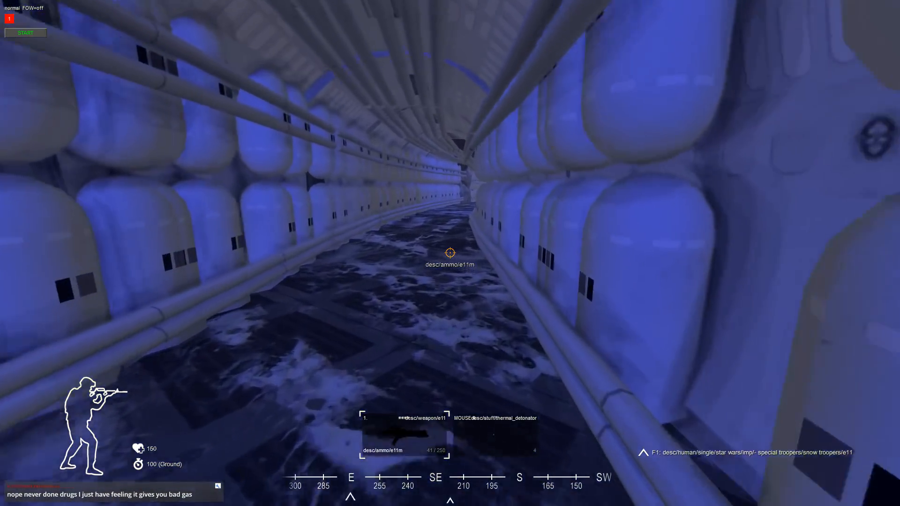
pyautogui.press('w')
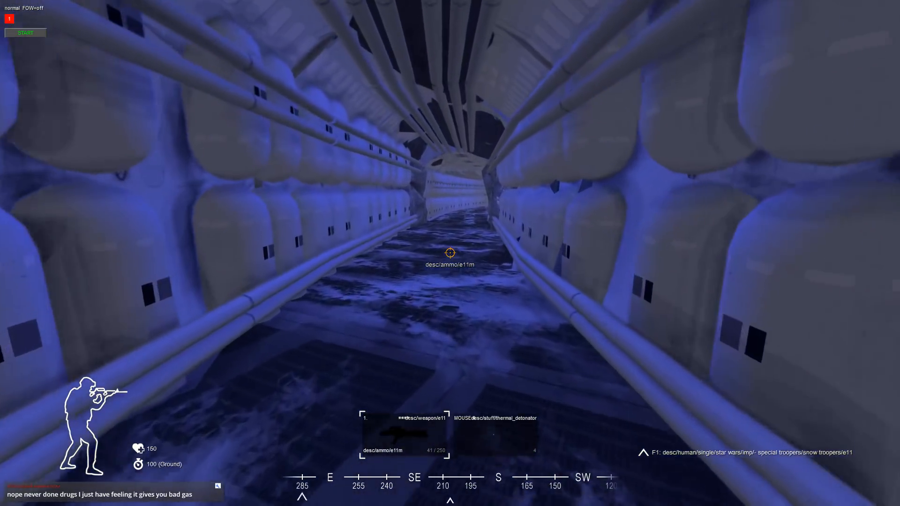
pyautogui.press('w')
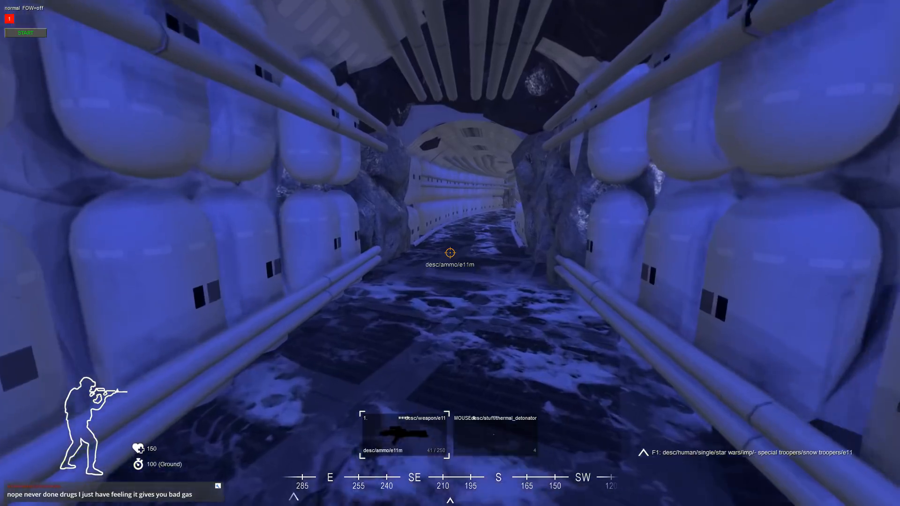
pyautogui.press('w')
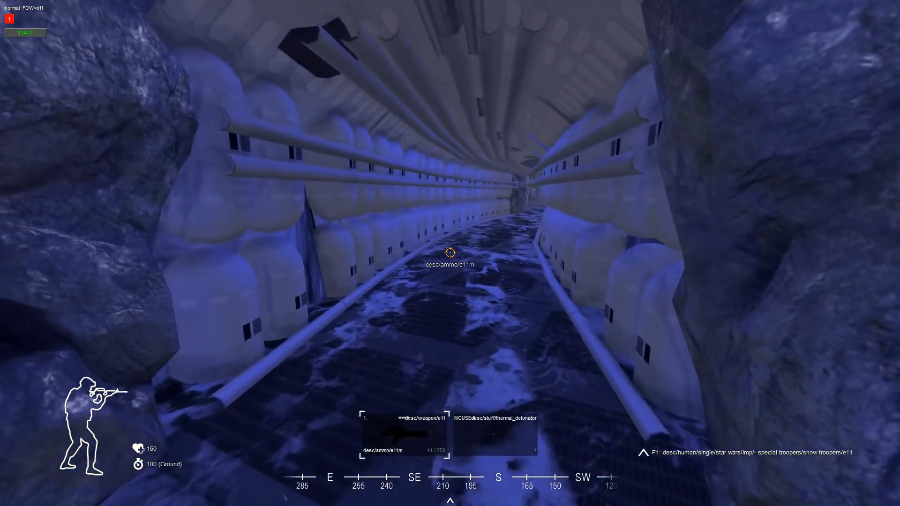
pyautogui.press('w')
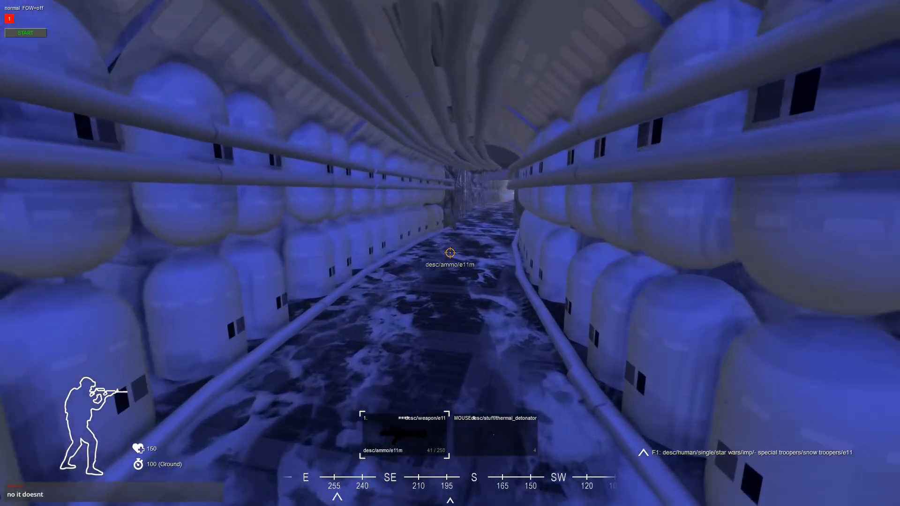
pyautogui.press('w')
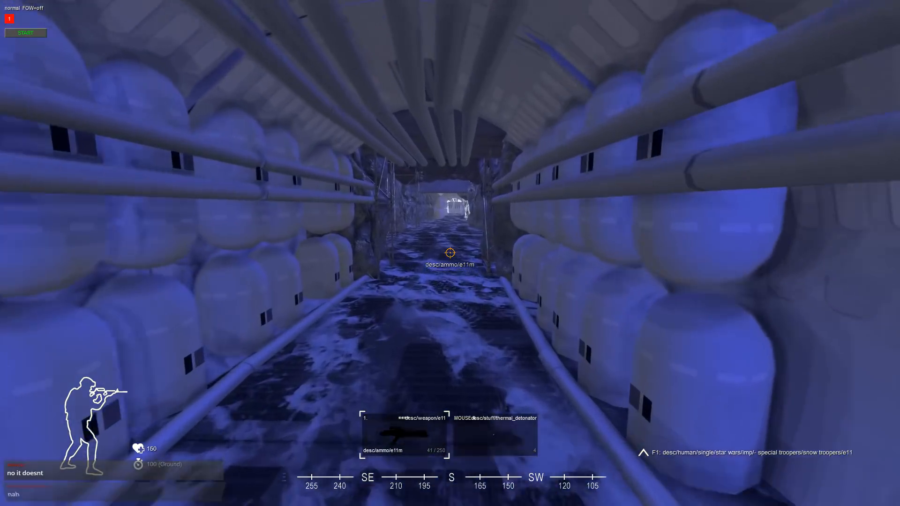
# - Walk the trooper through the scaffolded rock cavern and into the side tunnel leading outside
pyautogui.press('w')
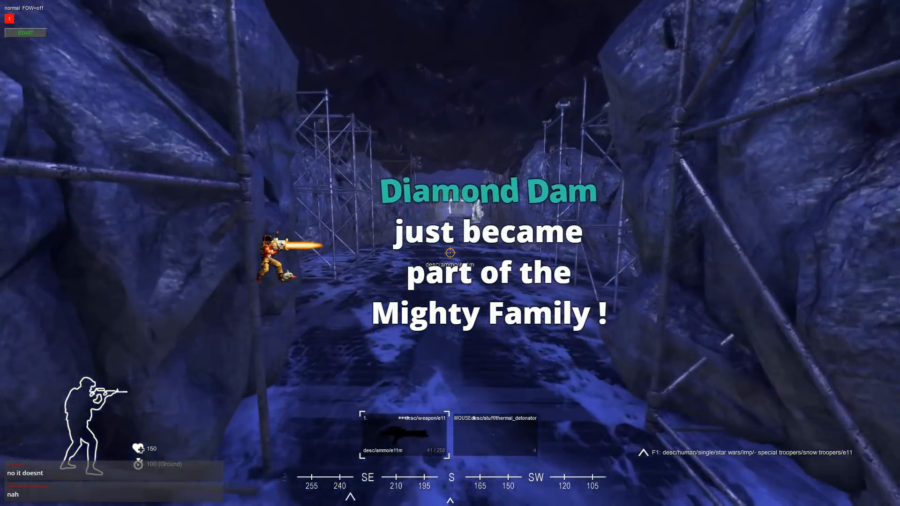
pyautogui.press('w')
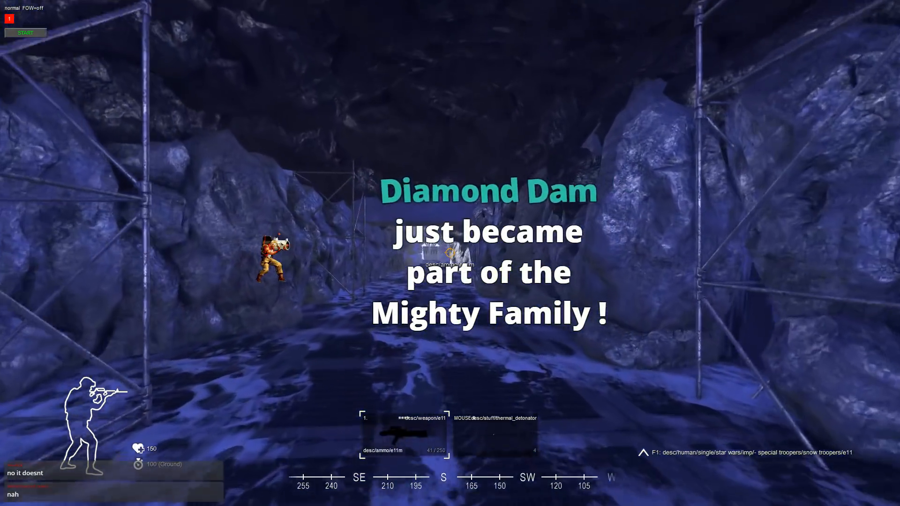
pyautogui.press('w')
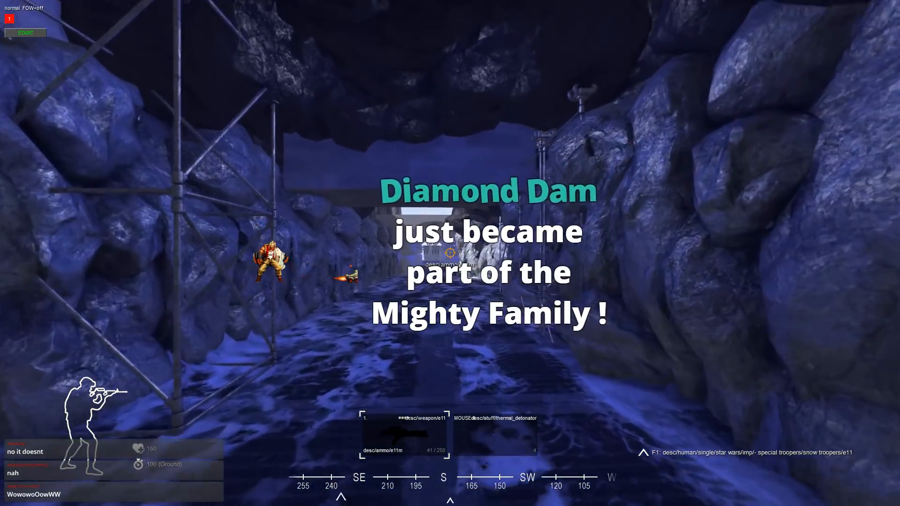
pyautogui.press('w')
pyautogui.press('w')
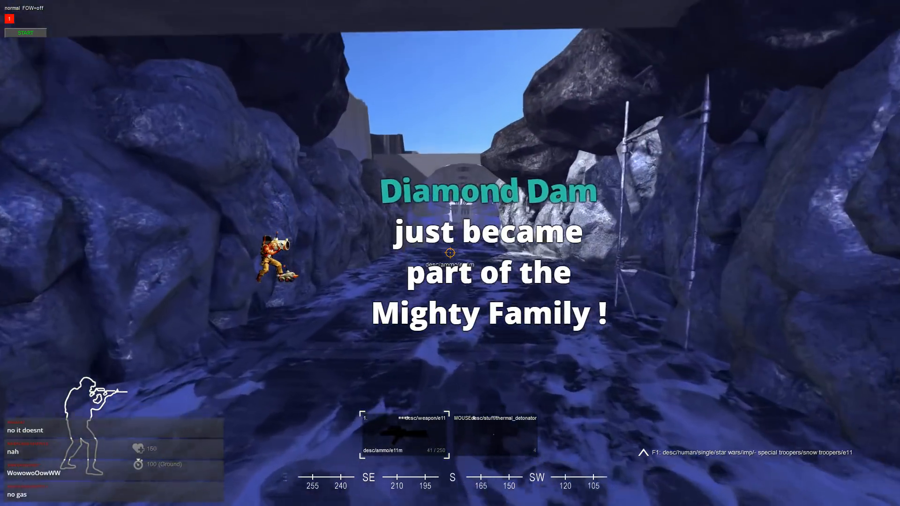
pyautogui.press('w')
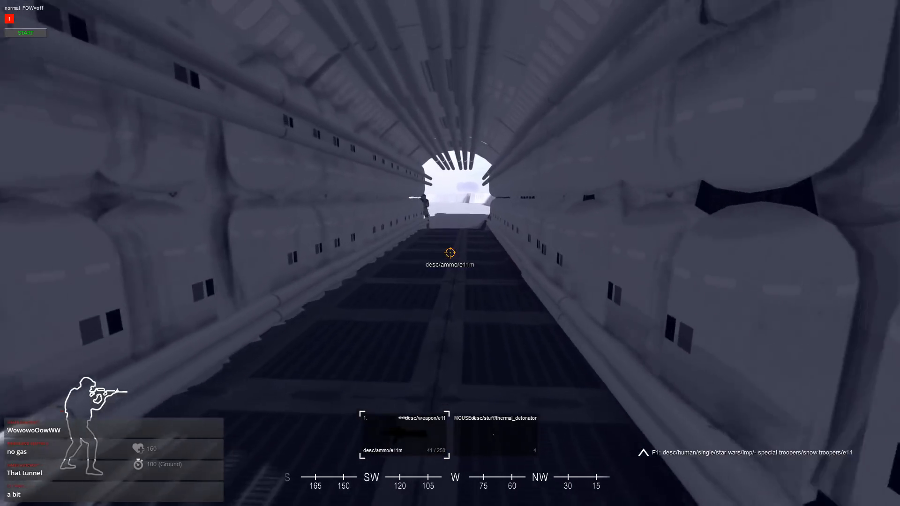
# - Walk out of the tunnel onto the snowfield and view the parked transport ships and the elevated gantry
pyautogui.press('w')
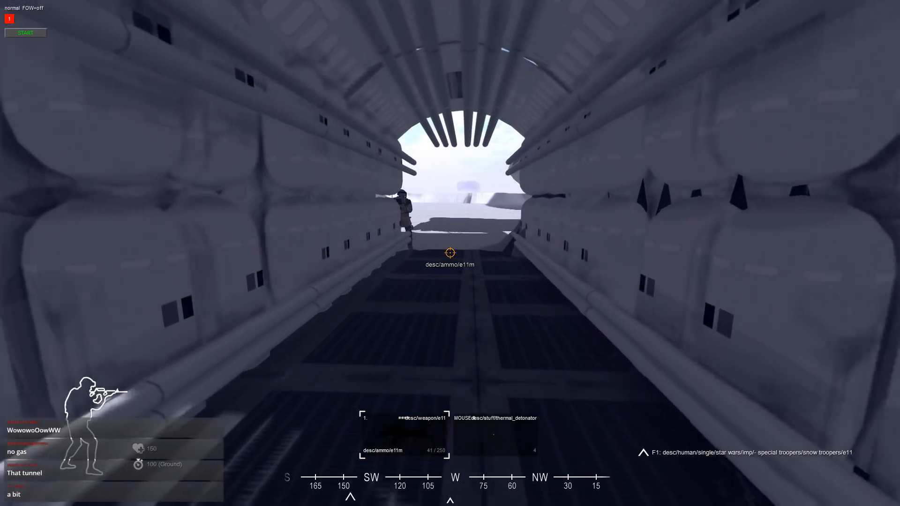
pyautogui.press('w')
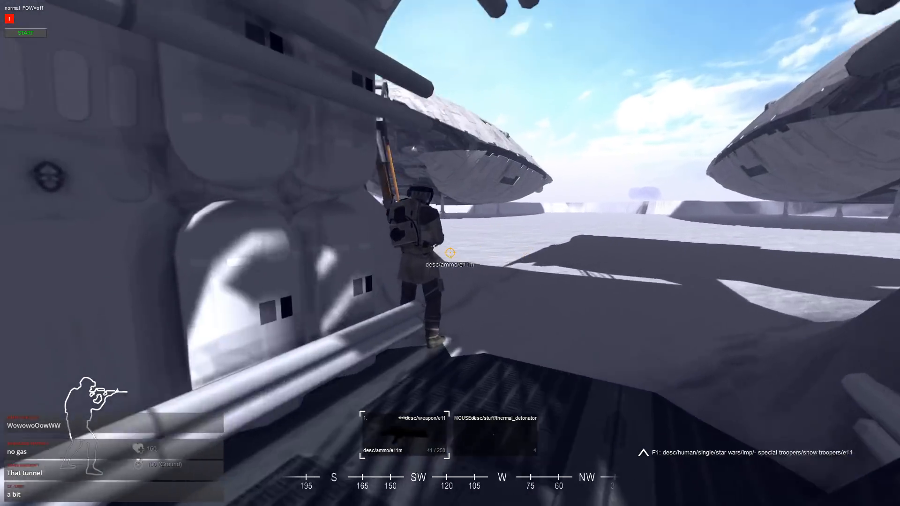
pyautogui.press('w')
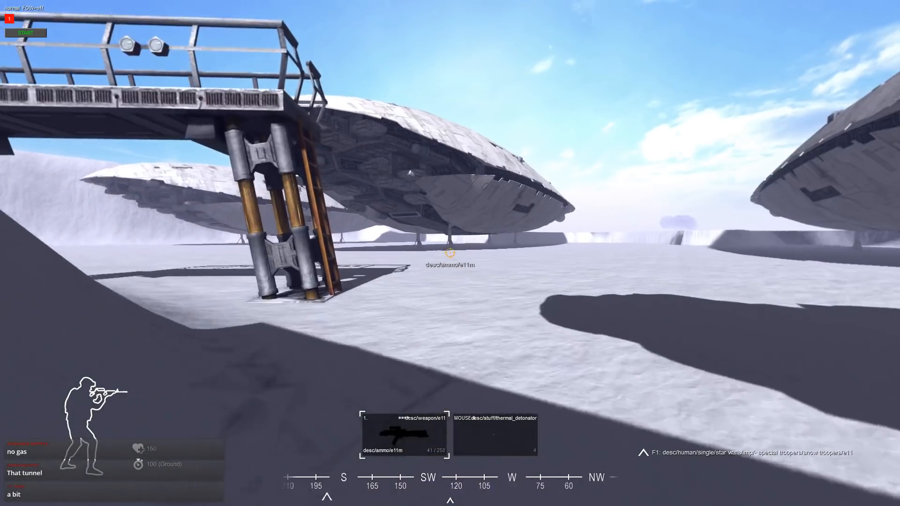
pyautogui.press('w')
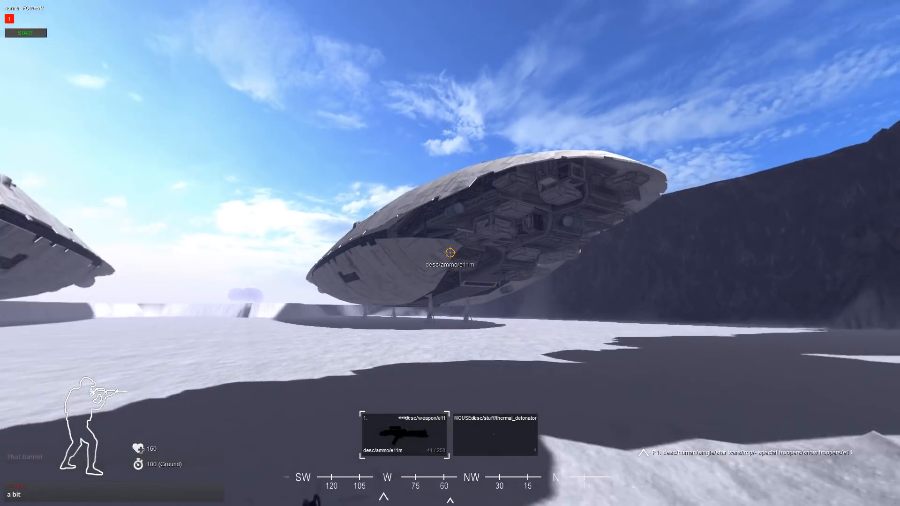
pyautogui.press('w')
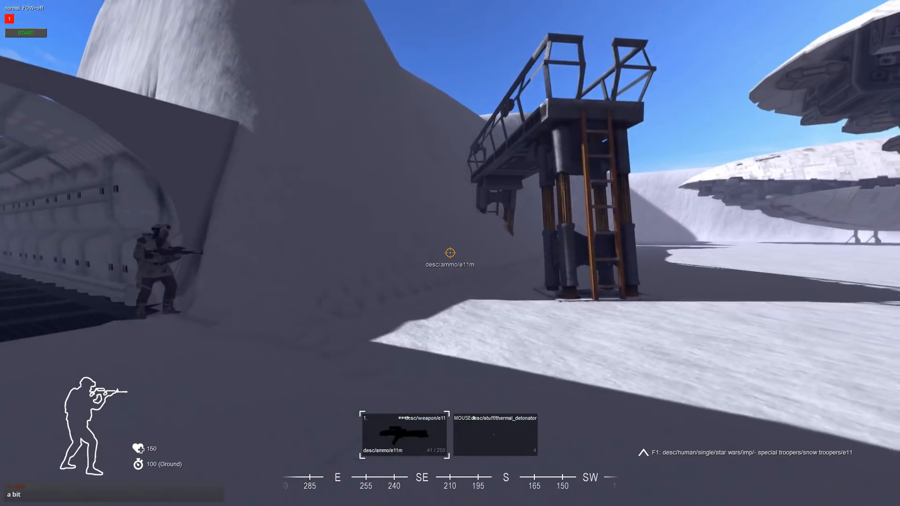
# - Return the trooper through the exit tunnel to the rocky cavern
pyautogui.press('w')
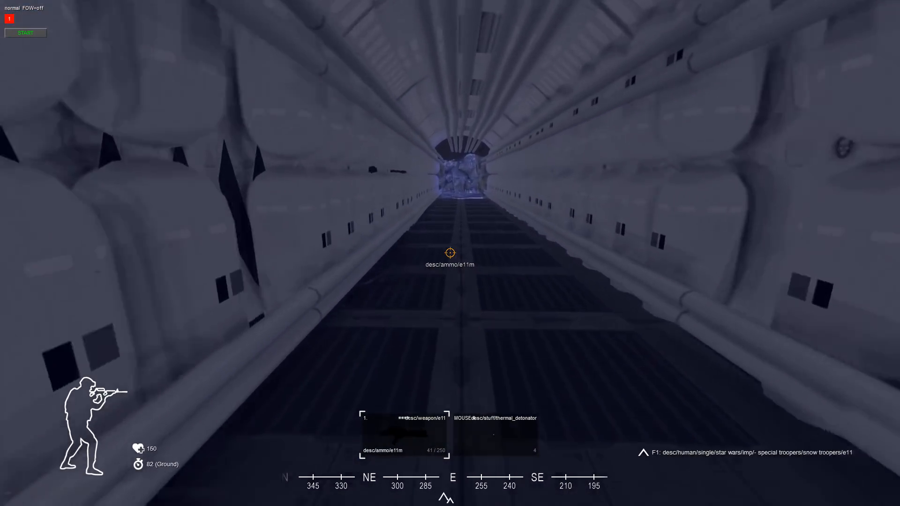
pyautogui.press('w')
pyautogui.press('w')
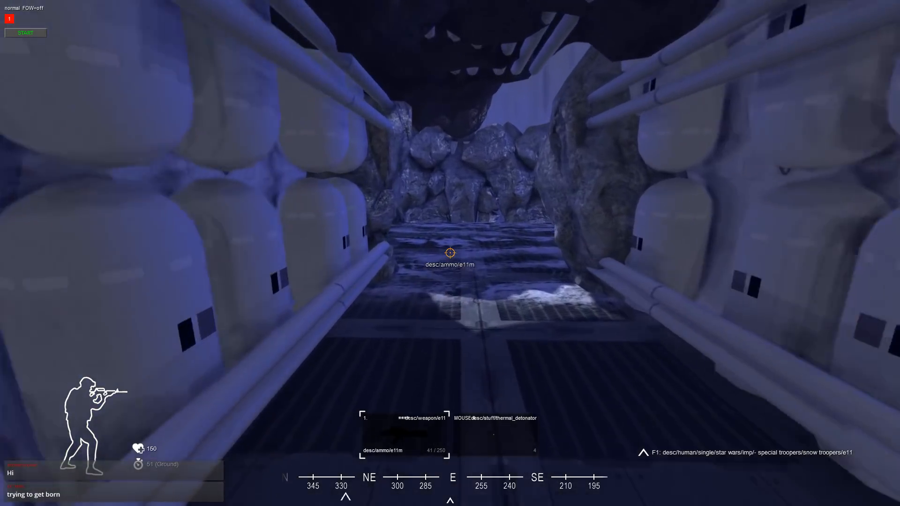
# - Walk the trooper back through the scaffolded cavern and into the curving pipe-lined tunnel
pyautogui.press('w')
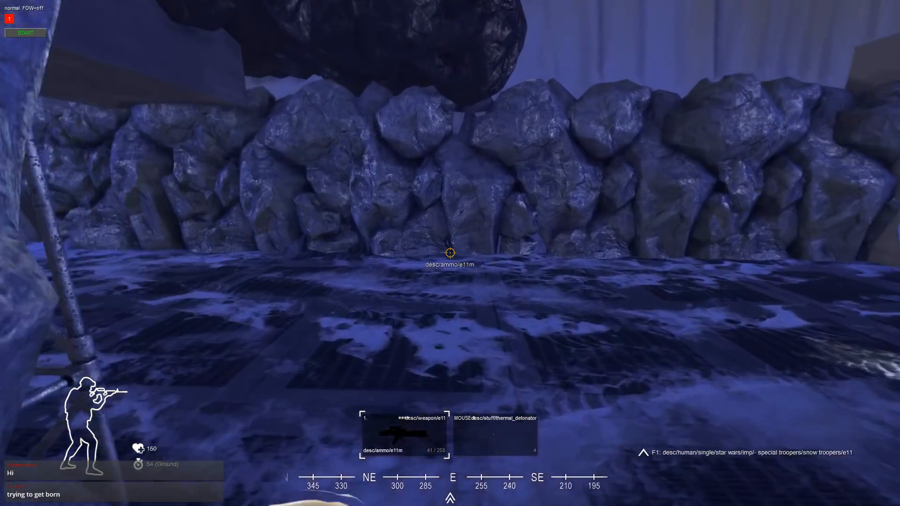
pyautogui.press('w')
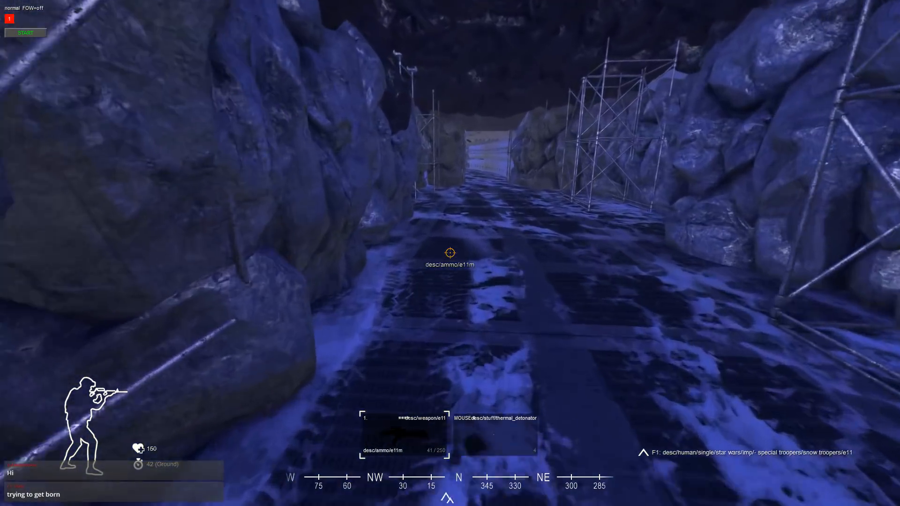
pyautogui.press('w')
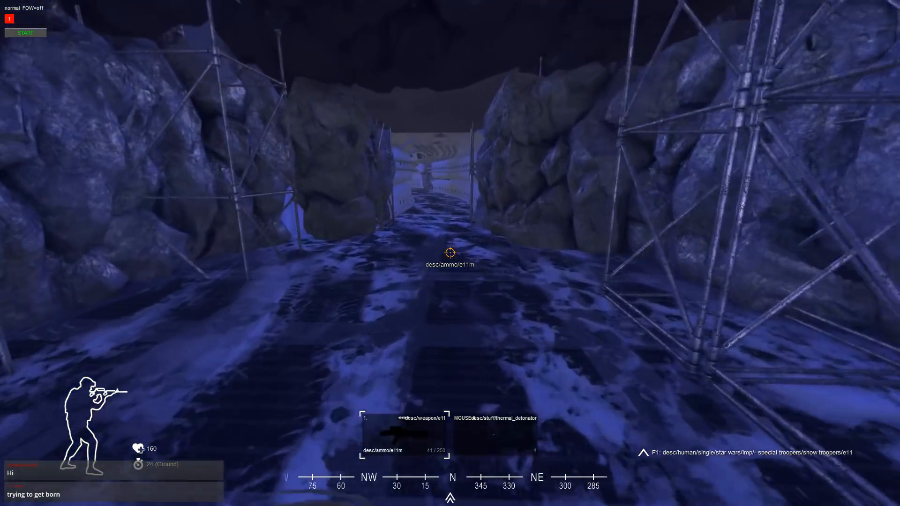
pyautogui.press('w')
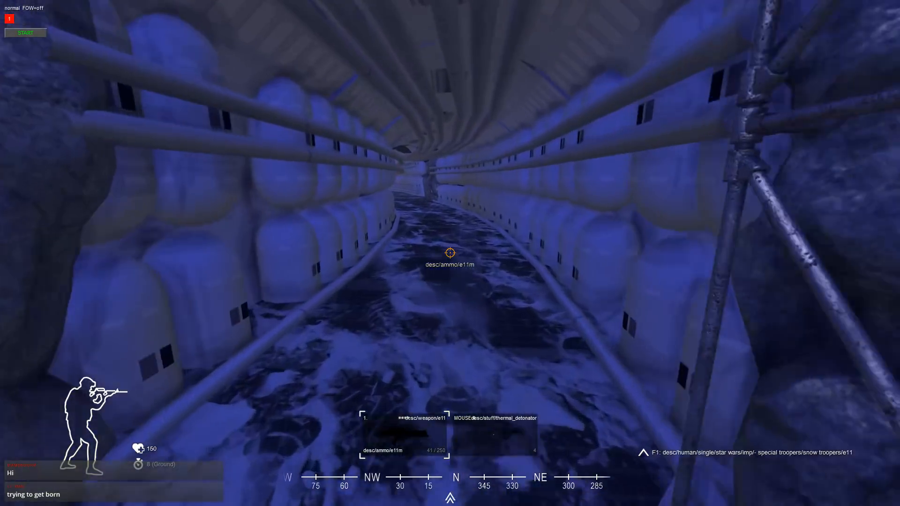
pyautogui.press('w')
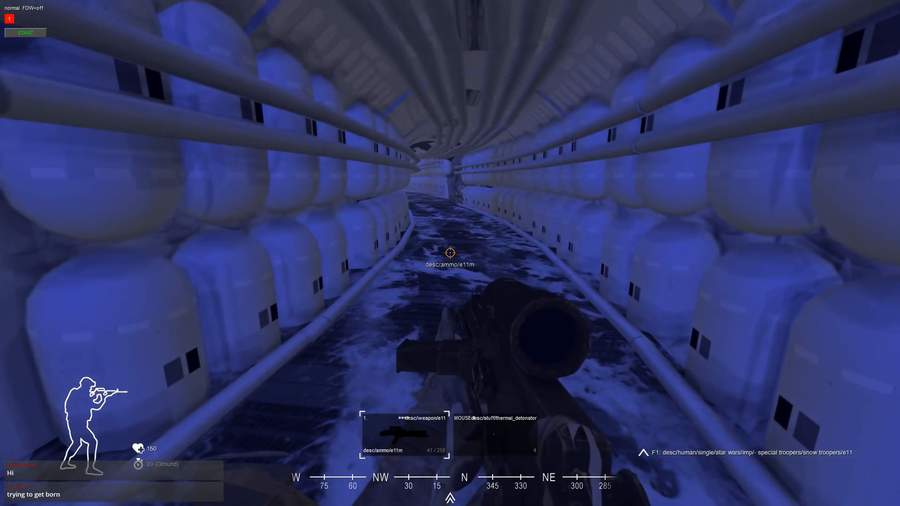
pyautogui.press('w')
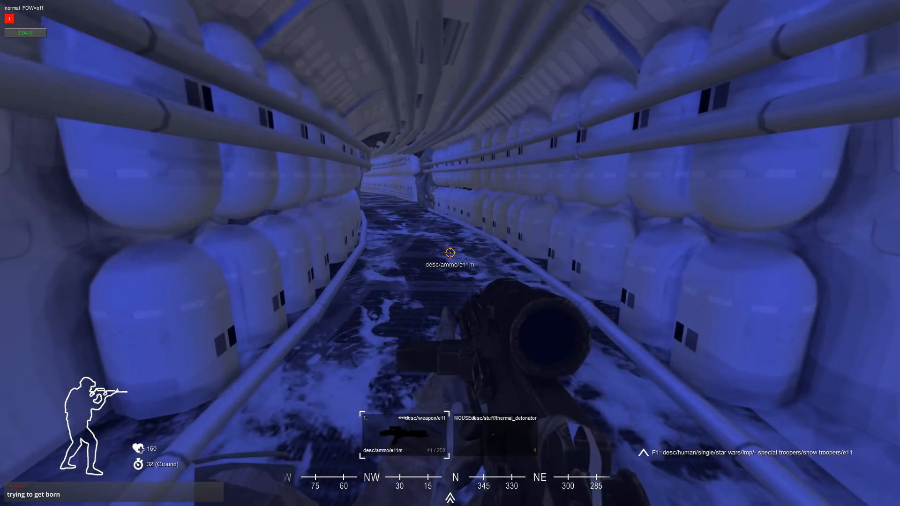
# - Leave first-person control and view the snow trooper squad on the open snowfield near the white bunker
pyautogui.press('e')
pyautogui.scroll(-5, 451, 256)
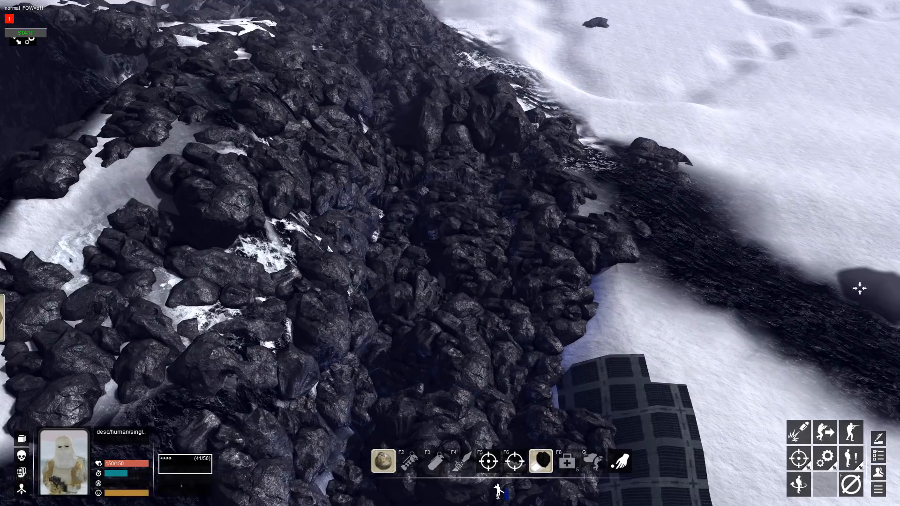
pyautogui.press('w')
pyautogui.moveTo(859, 288); pyautogui.dragTo(227, 117, button='middle')
pyautogui.press('d')
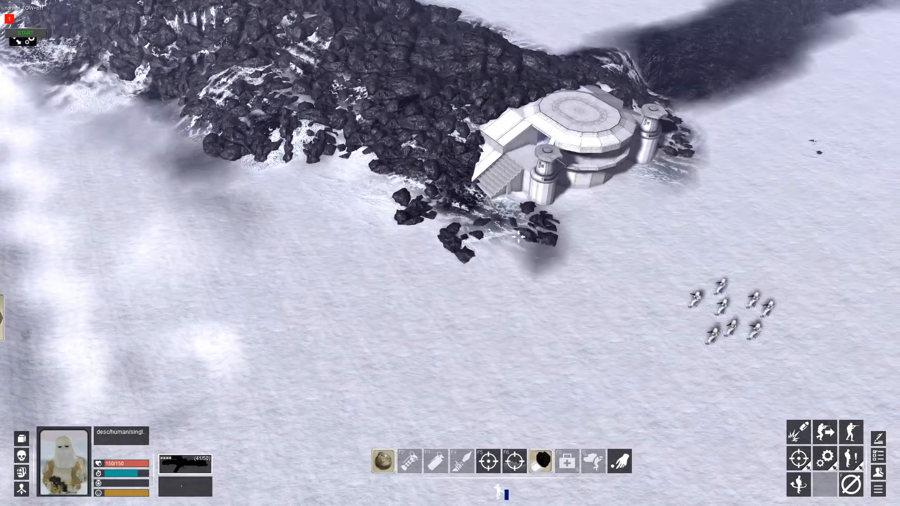
pyautogui.moveTo(566, 300); pyautogui.dragTo(345, 21, button='middle')
pyautogui.press('w')
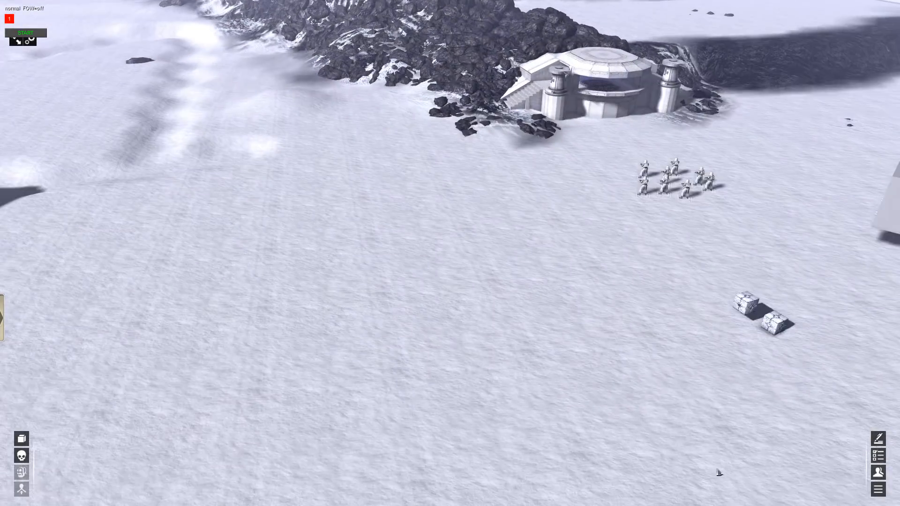
pyautogui.moveTo(636, 234); pyautogui.dragTo(52, 27, button='middle')
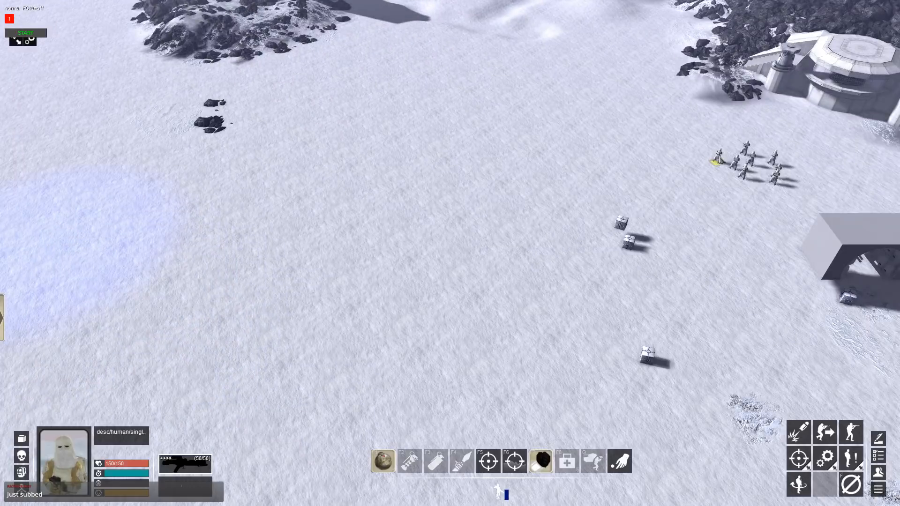
# - Take direct control of a snow trooper, walk him across the snowfield towards the trenches, and release control
pyautogui.press('ctrl')
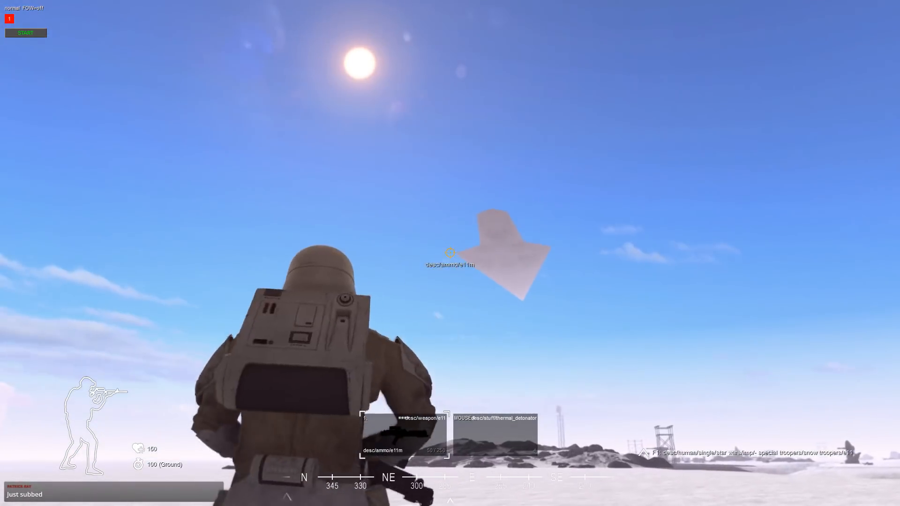
pyautogui.press('w')
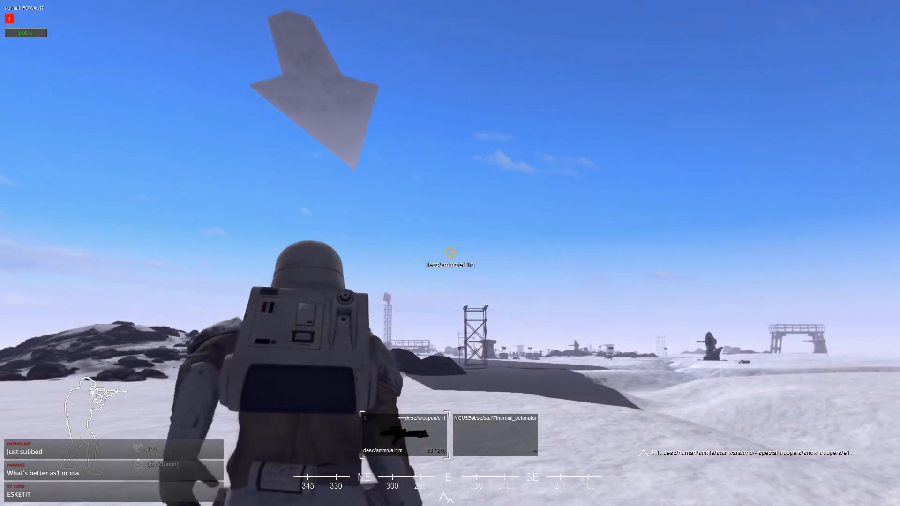
pyautogui.hotkey('ctrl', 'f')
pyautogui.scroll(3, 443, 240)
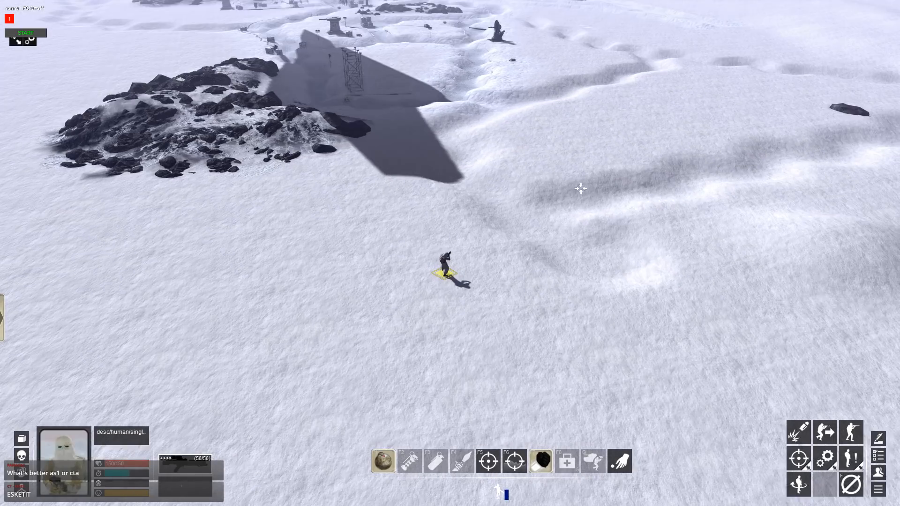
pyautogui.rightClick(580, 188)
# - Examine the trench network with its turrets, gantry and scaffold towers, and the soldiers gathered by the crates
pyautogui.moveTo(580, 189); pyautogui.dragTo(245, 81, button='middle')
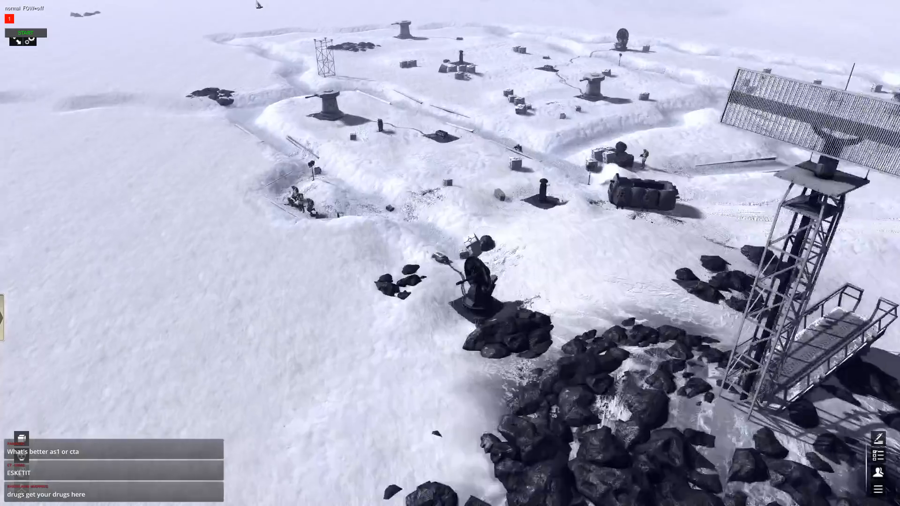
pyautogui.moveTo(256, 4); pyautogui.dragTo(1, 3, button='middle')
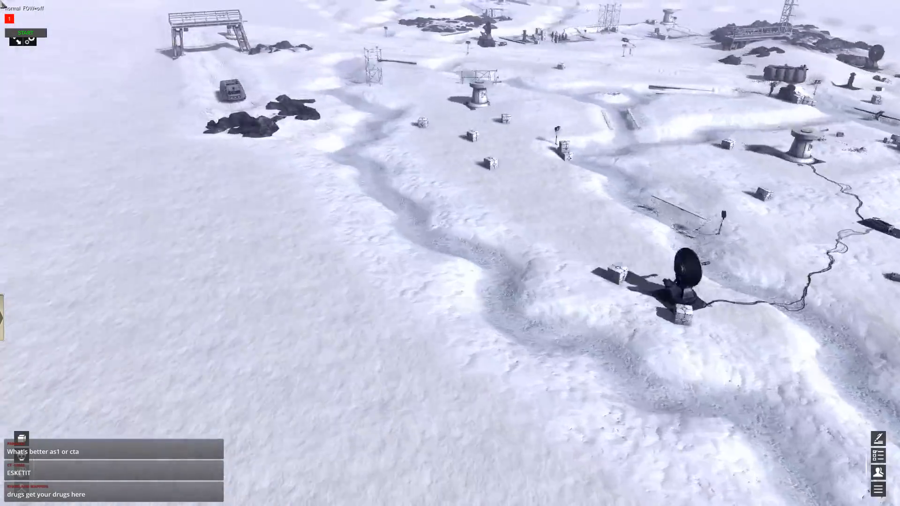
pyautogui.scroll(3, 364, 249)
pyautogui.moveTo(364, 248); pyautogui.dragTo(574, 246, button='middle')
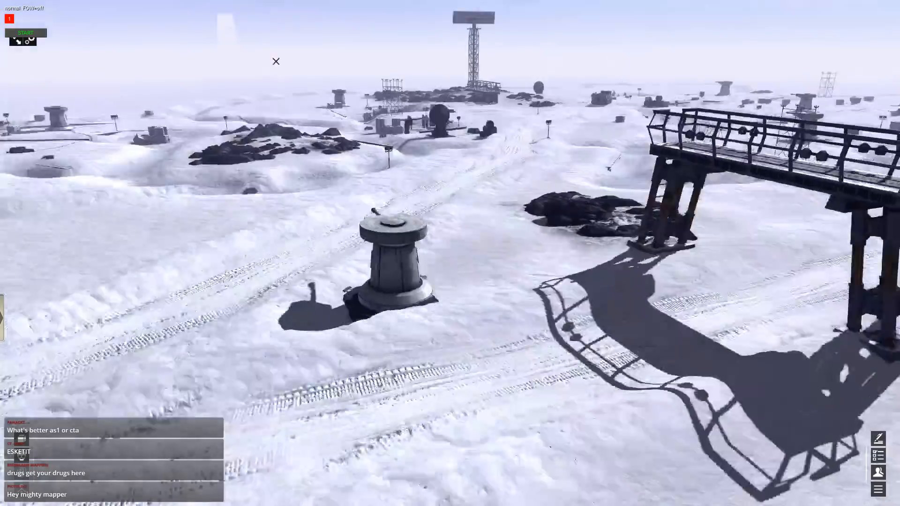
pyautogui.moveTo(275, 60); pyautogui.dragTo(378, 71, button='middle')
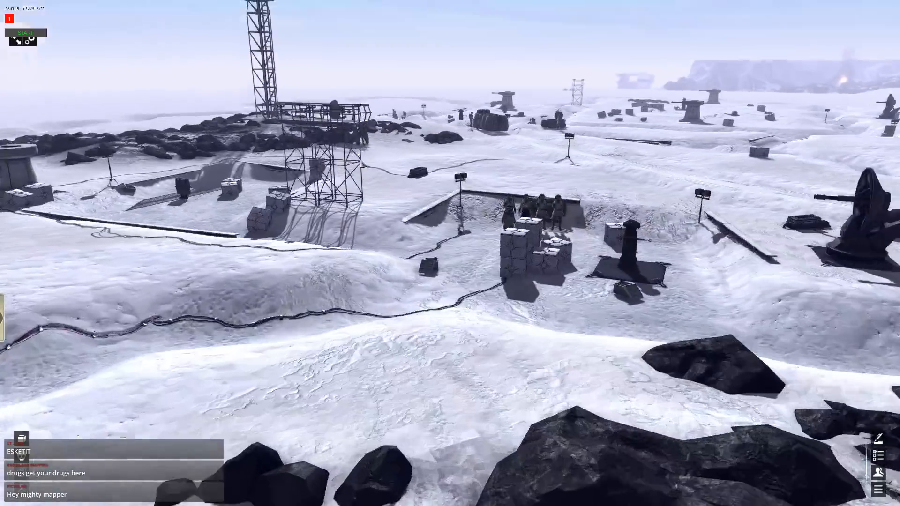
pyautogui.moveTo(101, 328); pyautogui.dragTo(232, 362, button='middle')
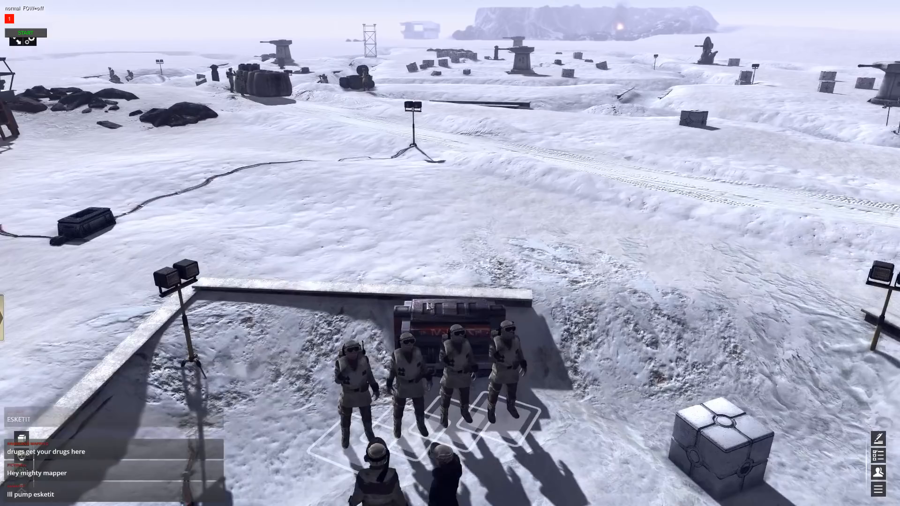
pyautogui.moveTo(299, 229); pyautogui.dragTo(384, 298, button='middle')
pyautogui.scroll(-2, 450, 253)
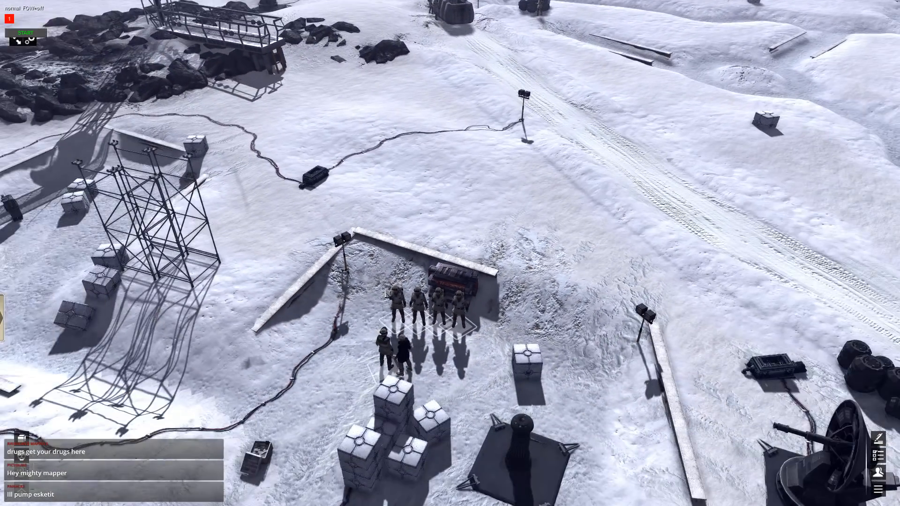
pyautogui.scroll(-5, 645, 257)
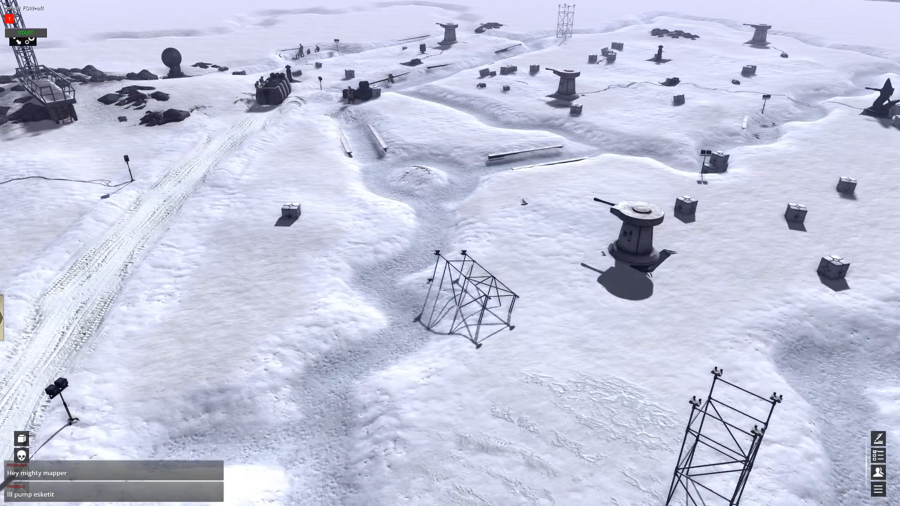
# - Open the map editor and examine the winding trench on the snowfield beyond the rocky radar-tower outcrop
pyautogui.scroll(4, 562, 206)
pyautogui.moveTo(581, 192); pyautogui.dragTo(520, 194, button='middle')
pyautogui.scroll(-5, 542, 212)
pyautogui.press('F2')
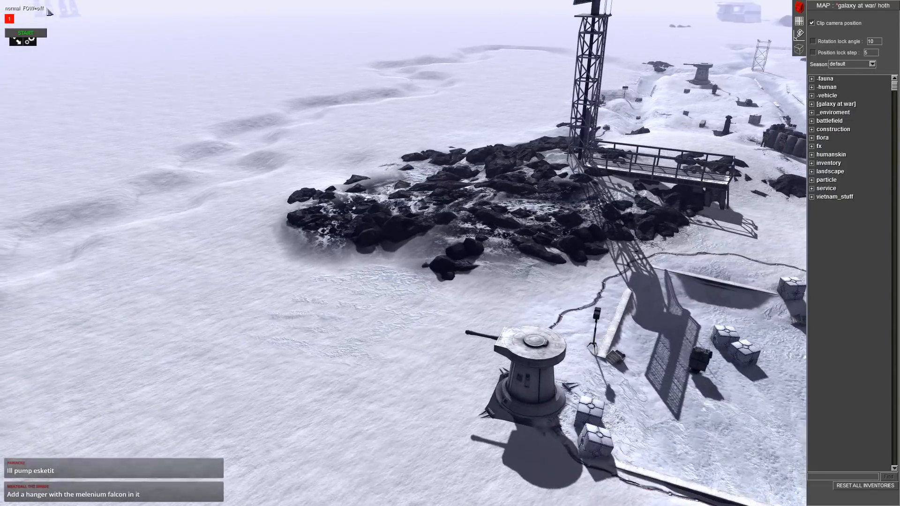
pyautogui.moveTo(352, 70); pyautogui.dragTo(543, 103, button='middle')
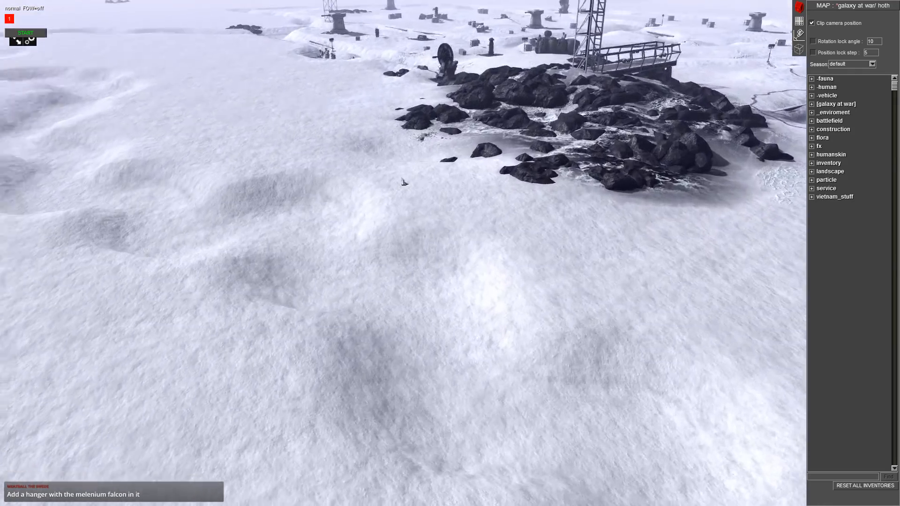
pyautogui.moveTo(403, 182); pyautogui.dragTo(520, 139, button='middle')
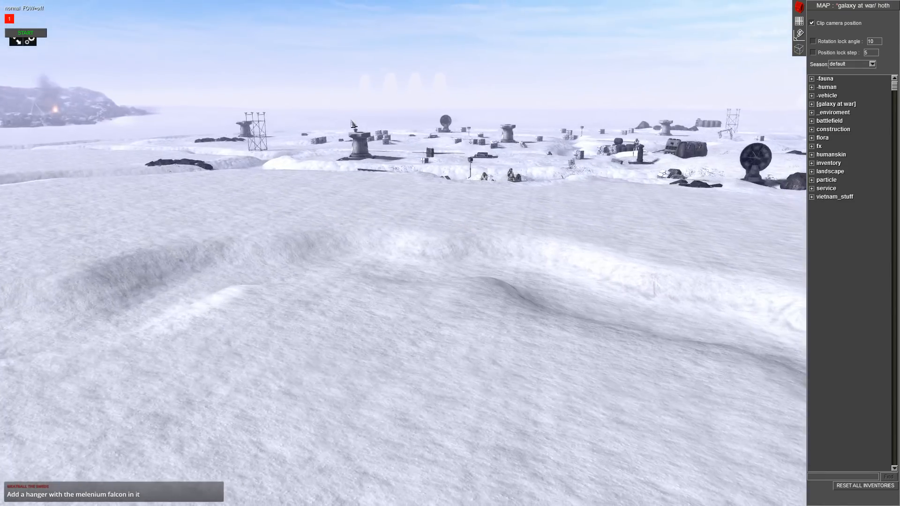
pyautogui.moveTo(397, 101); pyautogui.dragTo(28, 52, button='middle')
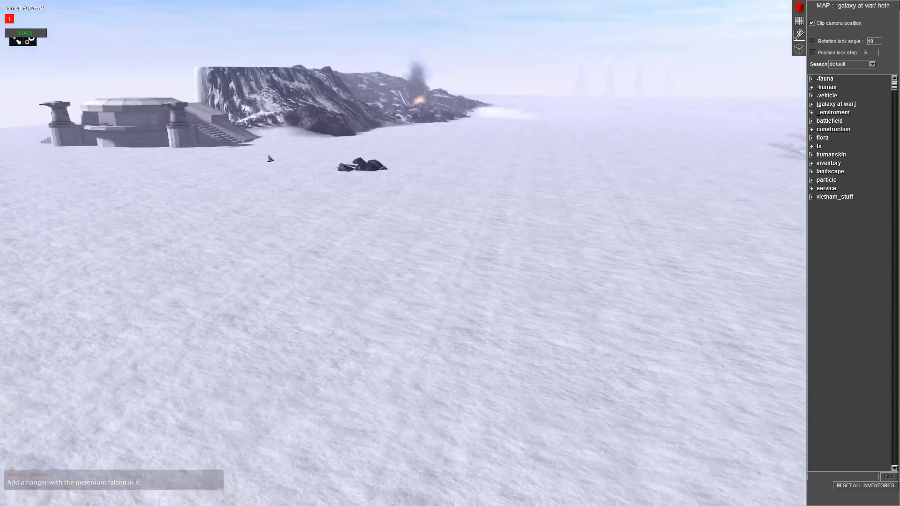
pyautogui.moveTo(208, 164); pyautogui.dragTo(422, 189, button='middle')
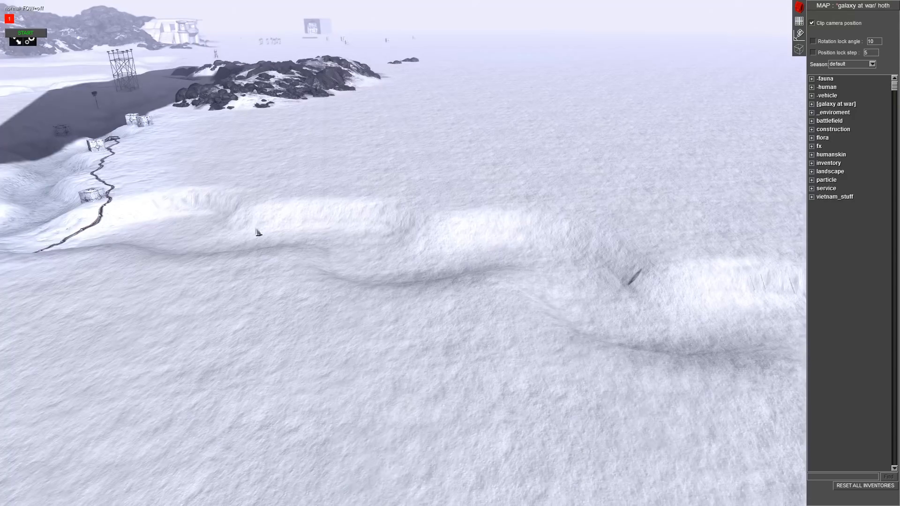
# - Examine the landing area with the parked X-wings and select the ebon_hawk ship to view its properties
pyautogui.moveTo(257, 233); pyautogui.dragTo(305, 279, button='middle')
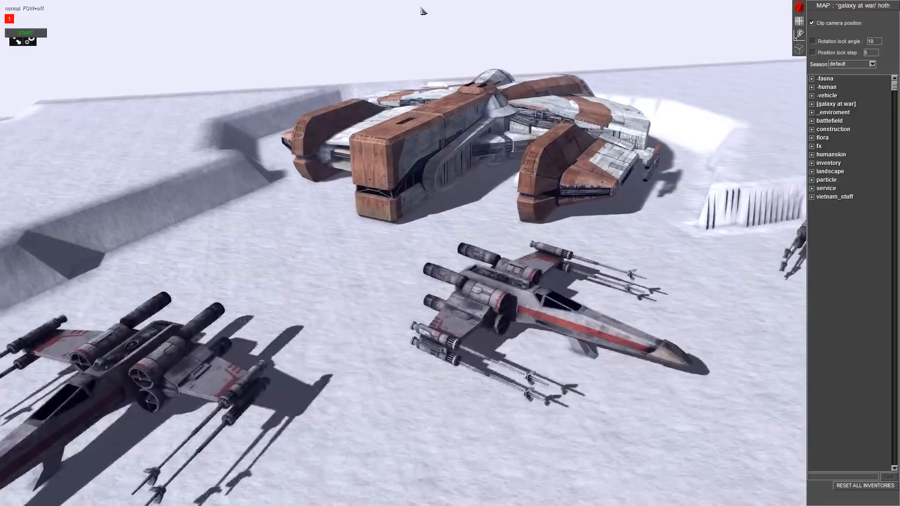
pyautogui.moveTo(422, 10); pyautogui.dragTo(605, 239, button='middle')
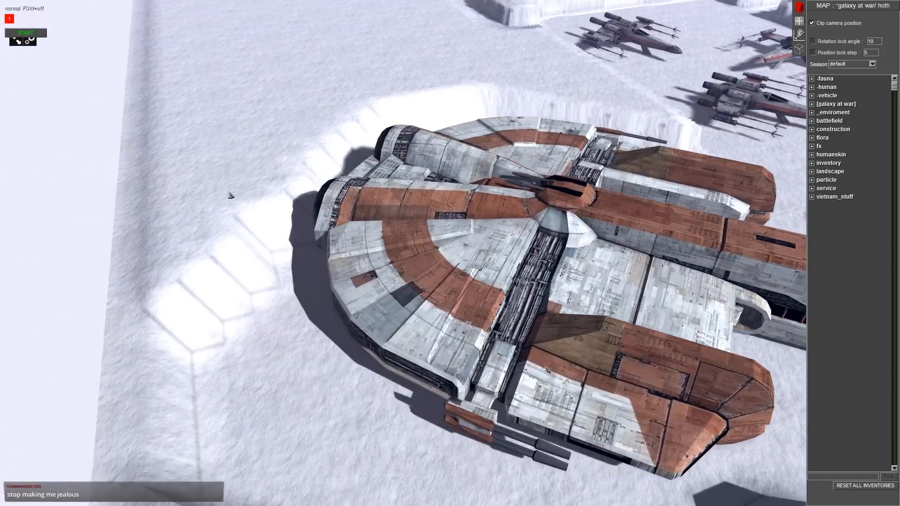
pyautogui.moveTo(229, 195); pyautogui.dragTo(459, 162, button='middle')
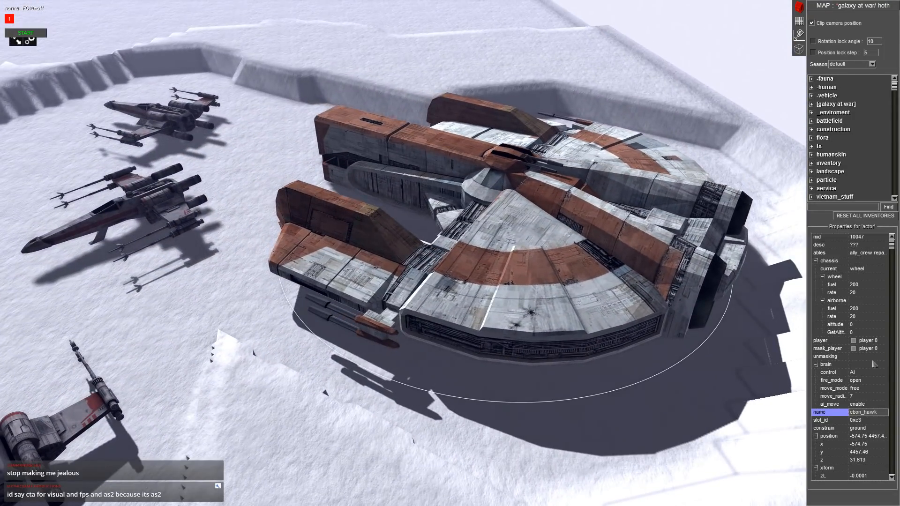
pyautogui.moveTo(655, 263); pyautogui.dragTo(365, 159, button='middle')
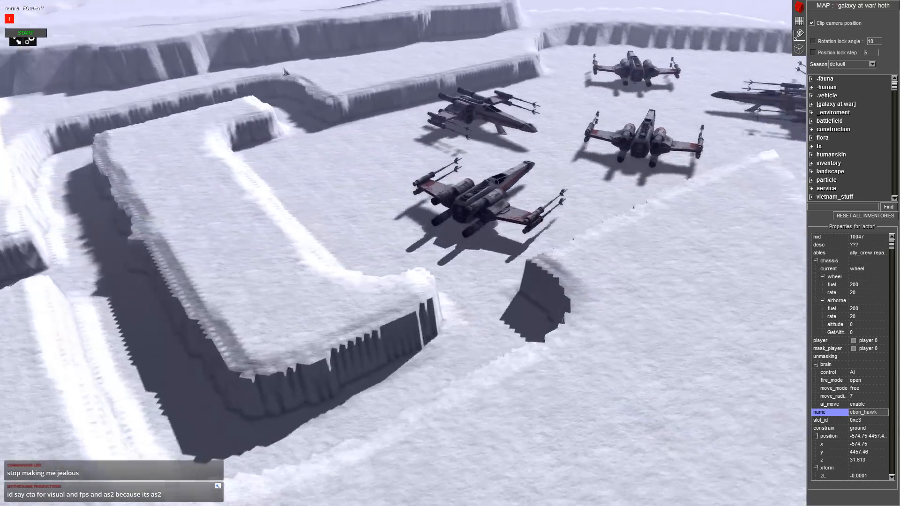
pyautogui.moveTo(286, 72); pyautogui.dragTo(629, 177, button='middle')
# - Examine the defensive line again, from the cabled trench and radar outcrop to the dug-in soldiers, crates and transport
pyautogui.moveTo(476, 160); pyautogui.dragTo(523, 308, button='middle')
pyautogui.press('Up')
pyautogui.press('Left')
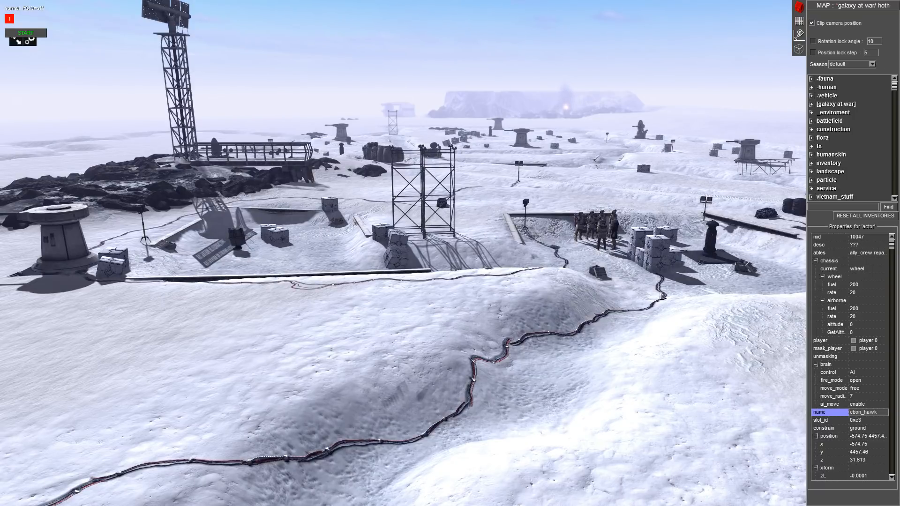
pyautogui.moveTo(751, 290); pyautogui.dragTo(724, 310, button='middle')
pyautogui.scroll(-3, 694, 304)
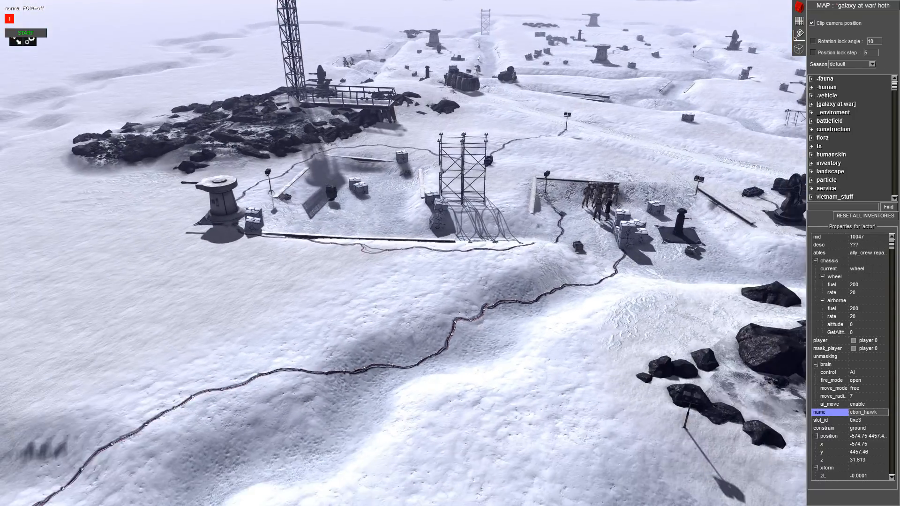
pyautogui.moveTo(1, 3)
pyautogui.moveTo(66, 61); pyautogui.dragTo(300, 89, button='middle')
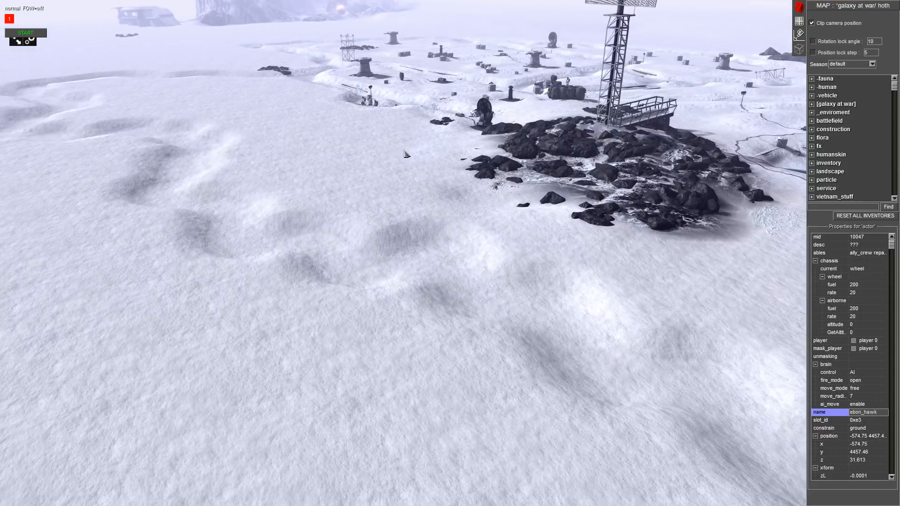
pyautogui.moveTo(266, 5); pyautogui.dragTo(413, 244, button='middle')
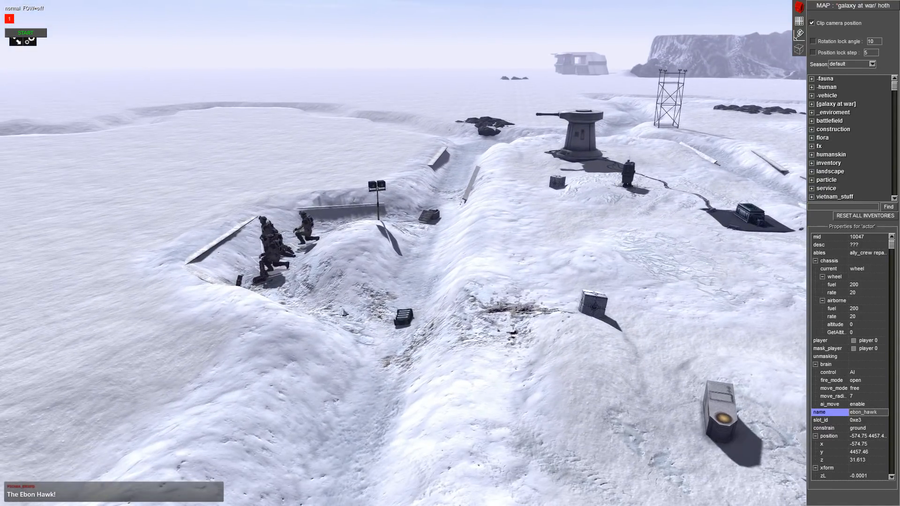
pyautogui.moveTo(411, 245); pyautogui.dragTo(525, 255, button='middle')
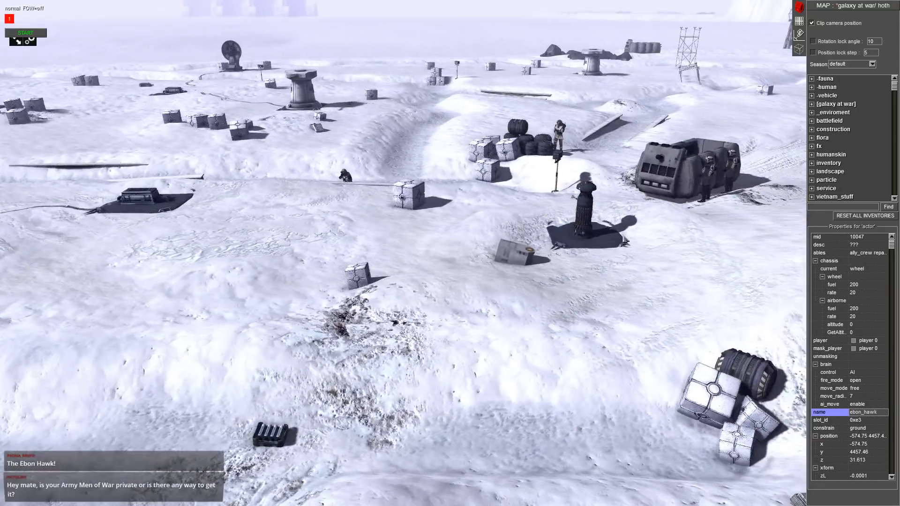
pyautogui.scroll(-3, 618, 230)
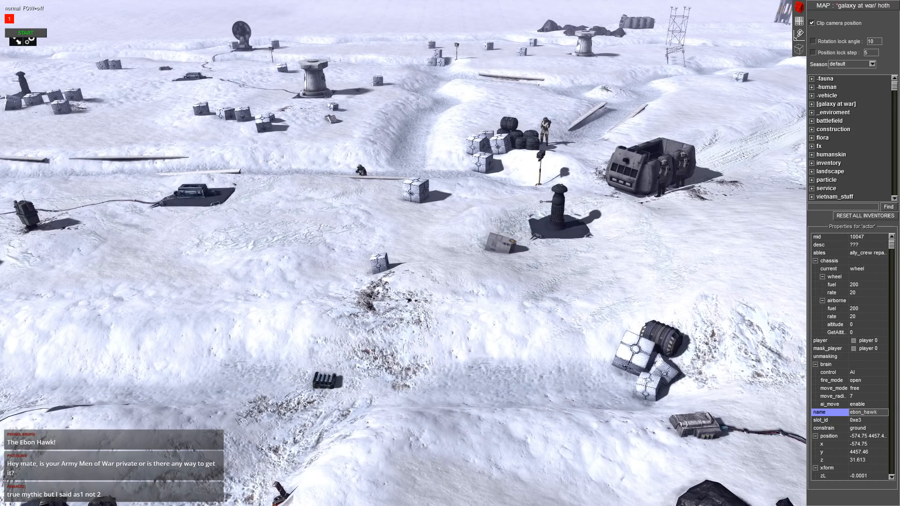
# - Copy the cable_for_mish2 cable from the winding trench and paste it at the far trench planks, about x 1872, y -414
pyautogui.moveTo(506, 374); pyautogui.dragTo(746, 398, button='middle')
pyautogui.press('Down')
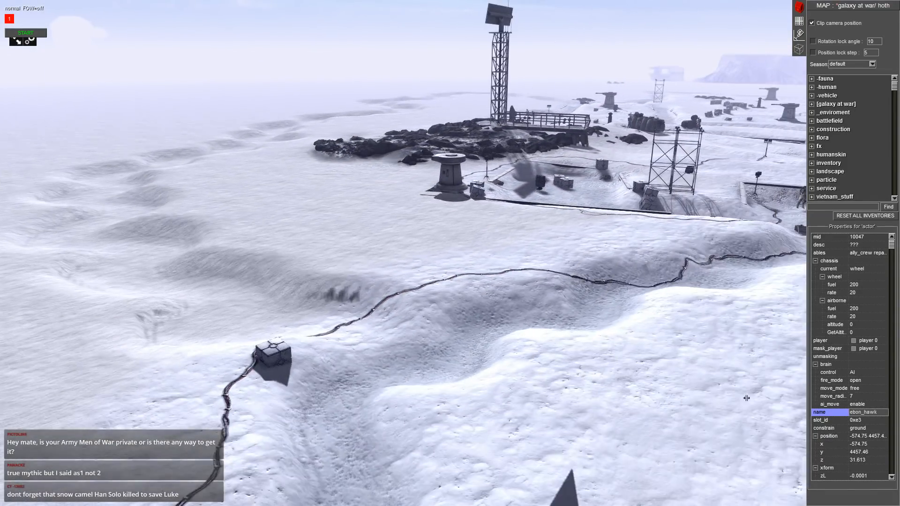
pyautogui.moveTo(512, 287); pyautogui.dragTo(383, 245, button='middle')
pyautogui.click(383, 245)
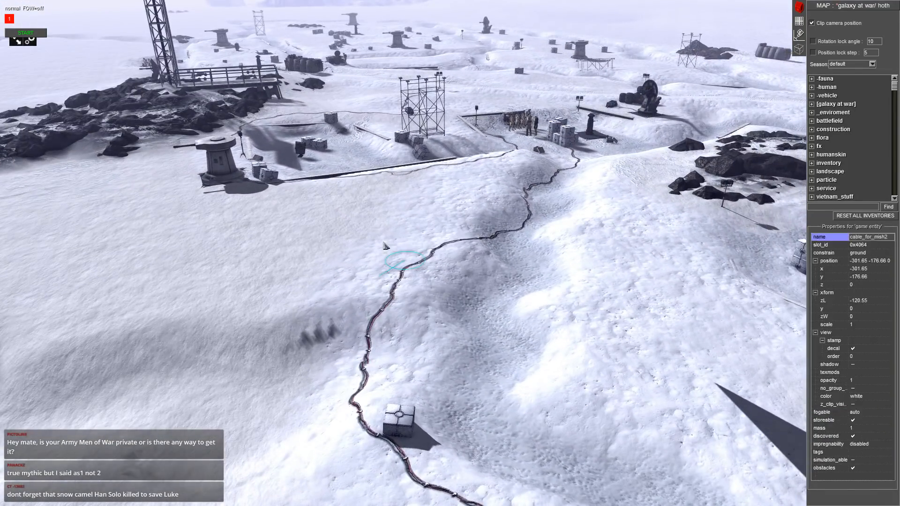
pyautogui.hotkey('ctrl', 'c')
pyautogui.moveTo(466, 265); pyautogui.dragTo(474, 205, button='middle')
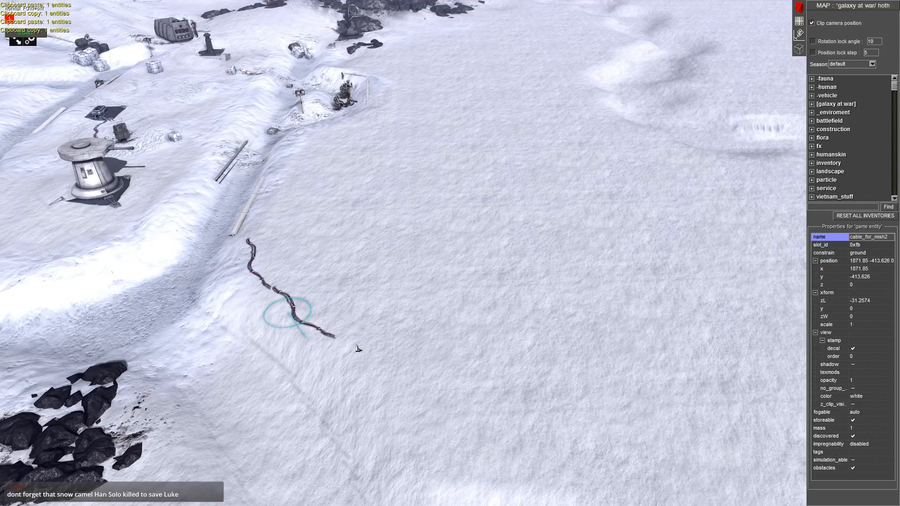
pyautogui.moveTo(357, 347); pyautogui.dragTo(347, 299, button='middle')
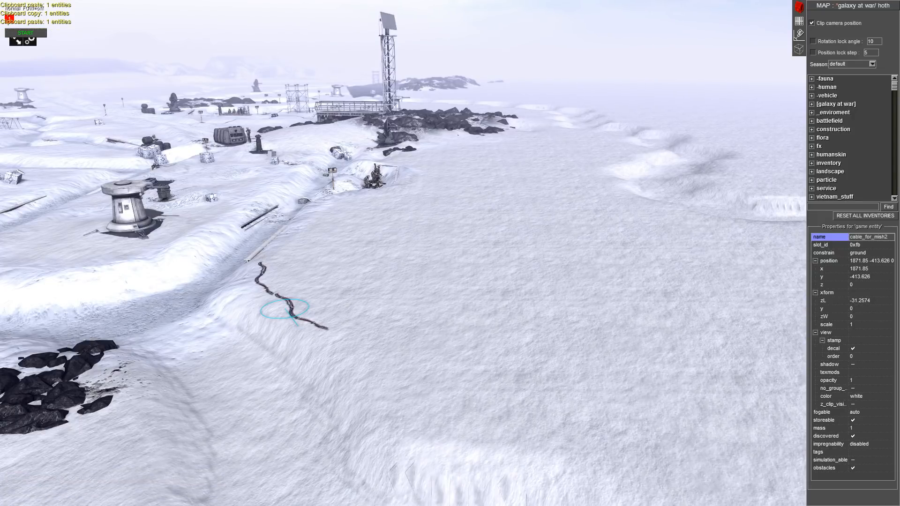
# - Extend the cable along the outer trench's edge with pasted copies, the last at about x 2019, y -539, joined end to end
pyautogui.moveTo(347, 300); pyautogui.dragTo(320, 391, button='middle')
pyautogui.hotkey('ctrl', 'c')
pyautogui.hotkey('ctrl', 'v')
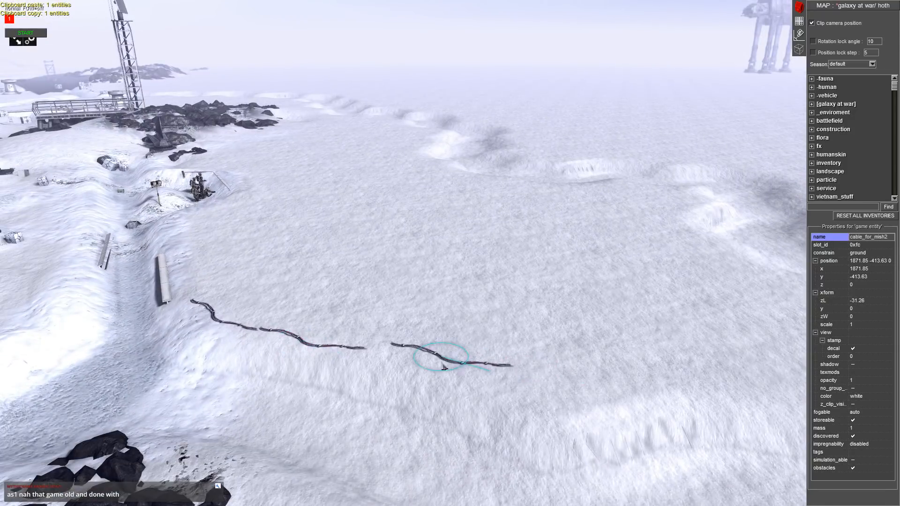
pyautogui.moveTo(387, 347); pyautogui.dragTo(781, 379, button='middle')
pyautogui.hotkey('ctrl', 'c')
pyautogui.hotkey('ctrl', 'v')
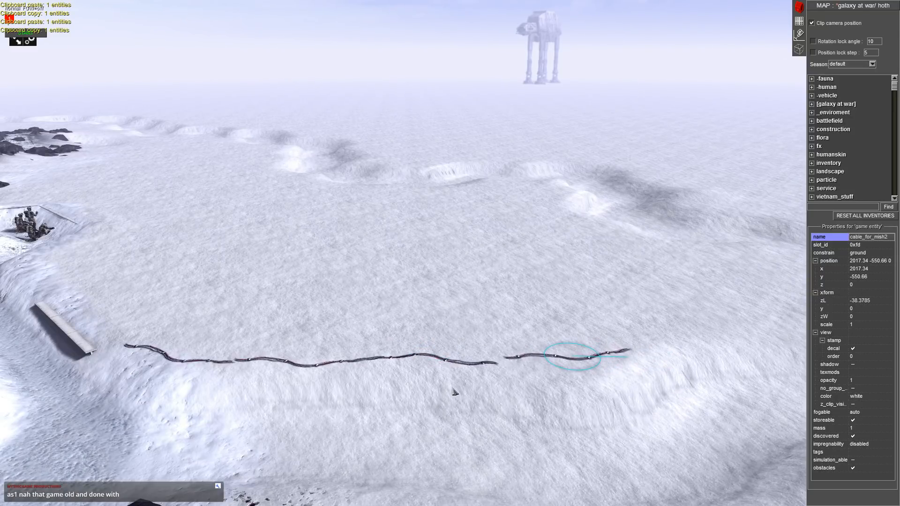
pyautogui.press('Right')
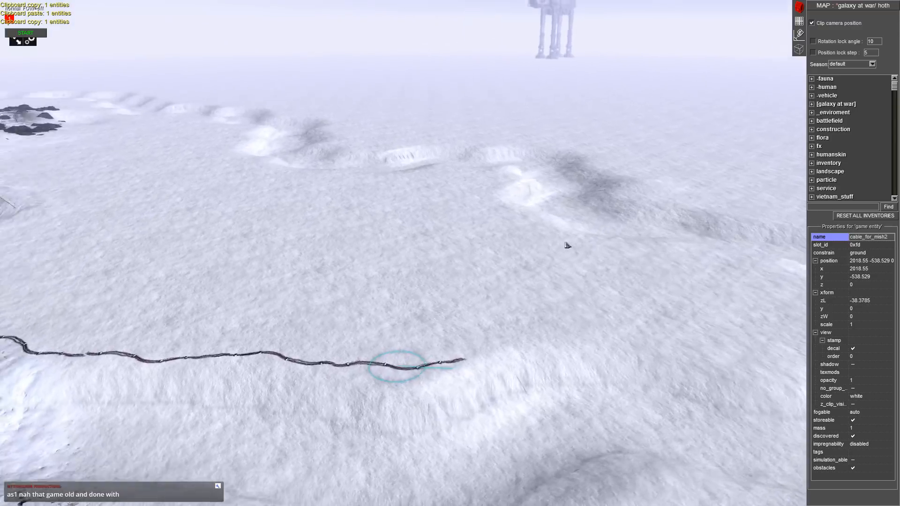
# - Add two more cable copies rotated to follow the trench bend, the last at about x 2149, y -675, zL 177.43
pyautogui.moveTo(569, 245); pyautogui.dragTo(765, 502, button='middle')
pyautogui.hotkey('ctrl', 'c')
pyautogui.hotkey('ctrl', 'v')
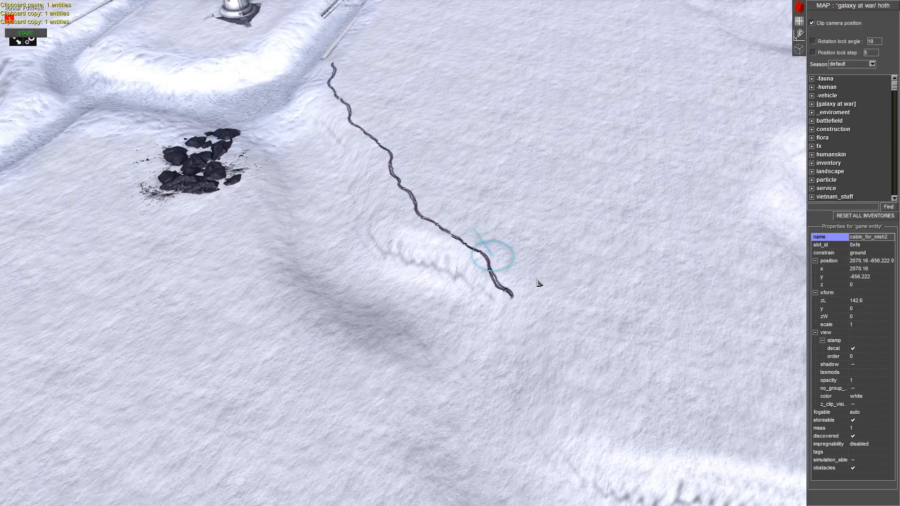
pyautogui.hotkey('ctrl', 'v')
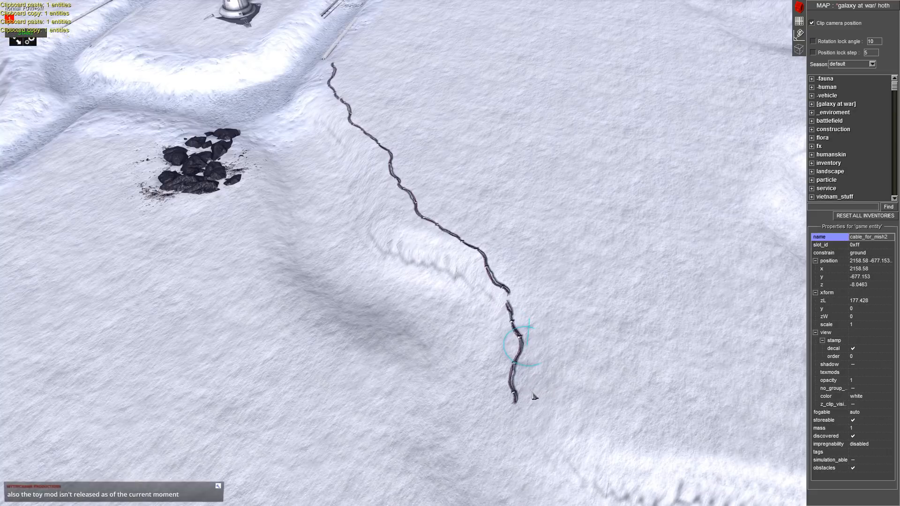
pyautogui.moveTo(534, 383); pyautogui.dragTo(637, 301, button='middle')
pyautogui.press('Left')
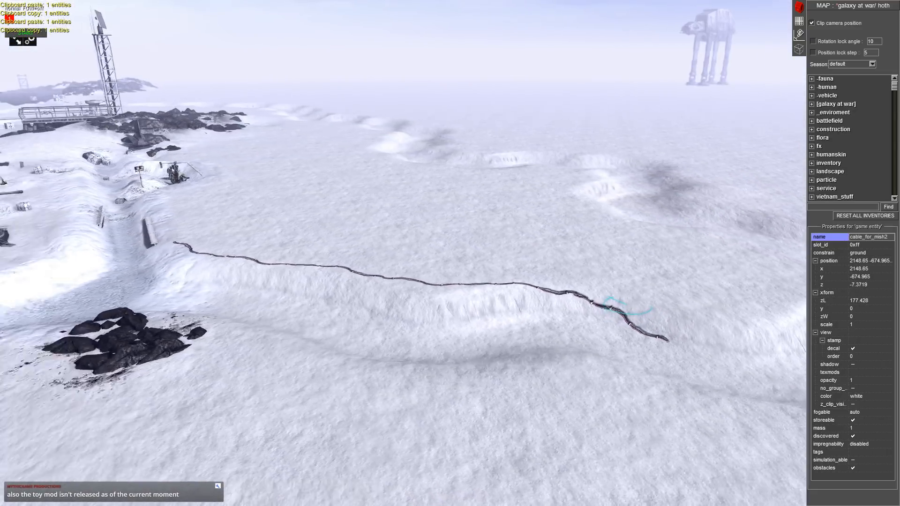
# - Smooth the ridged banks of the outer trench with the terrain Heights brush
pyautogui.click(798, 22)
pyautogui.moveTo(722, 100); pyautogui.dragTo(705, 143, button='middle')
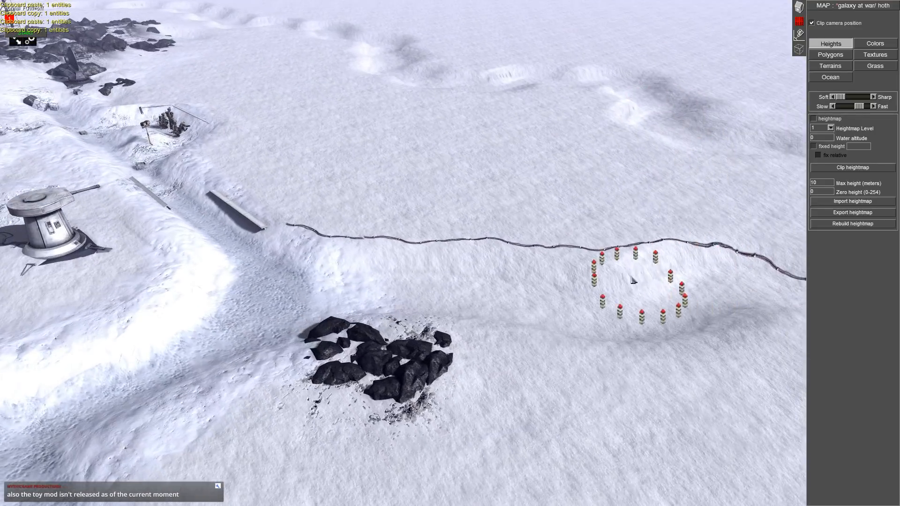
pyautogui.moveTo(627, 271); pyautogui.dragTo(508, 258, button='middle')
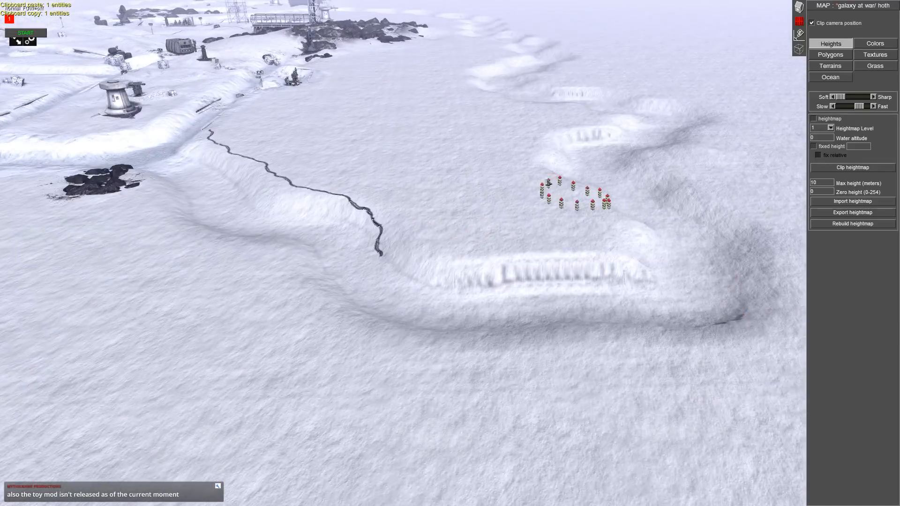
pyautogui.moveTo(577, 196); pyautogui.dragTo(555, 244, button='middle')
pyautogui.moveTo(557, 246)
pyautogui.mouseDown()
pyautogui.moveTo(591, 271)
pyautogui.moveTo(441, 265)
pyautogui.mouseUp()
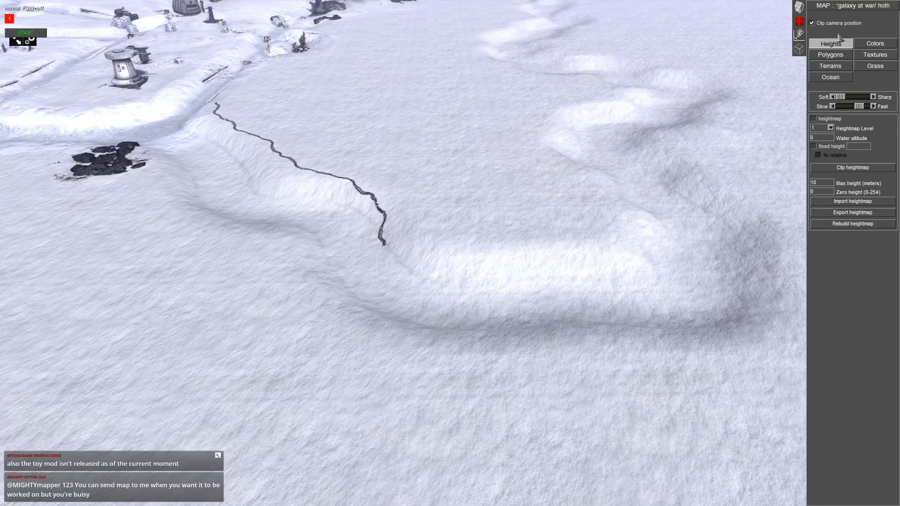
# - Paint the snow0080_7_m / snow0101_13_m texture over the outer trench and its banks, starting from the new cable's end
pyautogui.click(868, 55)
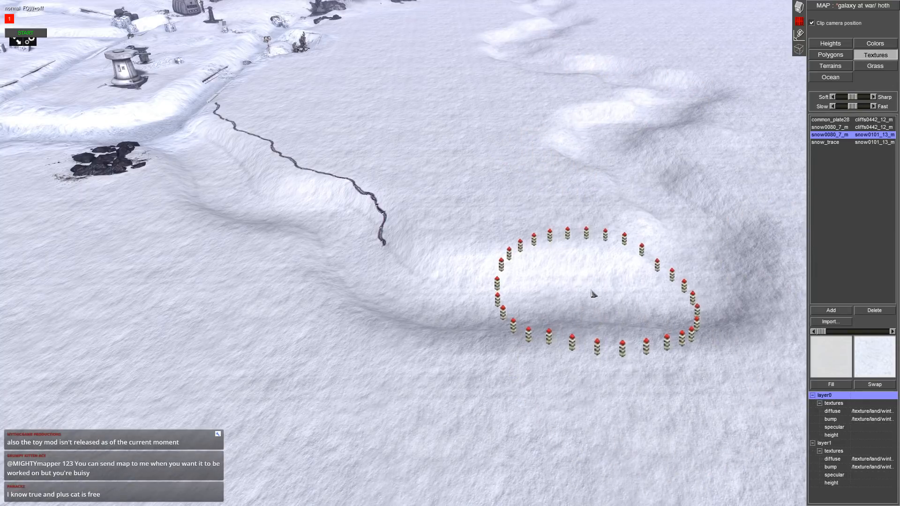
pyautogui.moveTo(595, 293)
pyautogui.mouseDown()
pyautogui.moveTo(485, 304)
pyautogui.moveTo(388, 283)
pyautogui.moveTo(337, 229)
pyautogui.moveTo(233, 197)
pyautogui.moveTo(208, 158)
pyautogui.mouseUp()
pyautogui.press('Right')
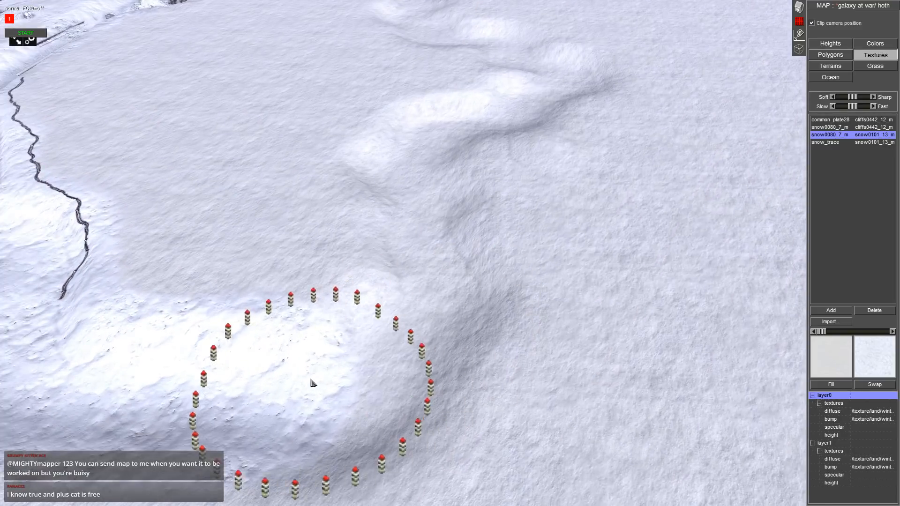
pyautogui.moveTo(313, 384)
pyautogui.mouseDown()
pyautogui.moveTo(430, 311)
pyautogui.moveTo(414, 183)
pyautogui.moveTo(506, 120)
pyautogui.moveTo(498, 141)
pyautogui.mouseUp()
pyautogui.scroll(3, 409, 17)
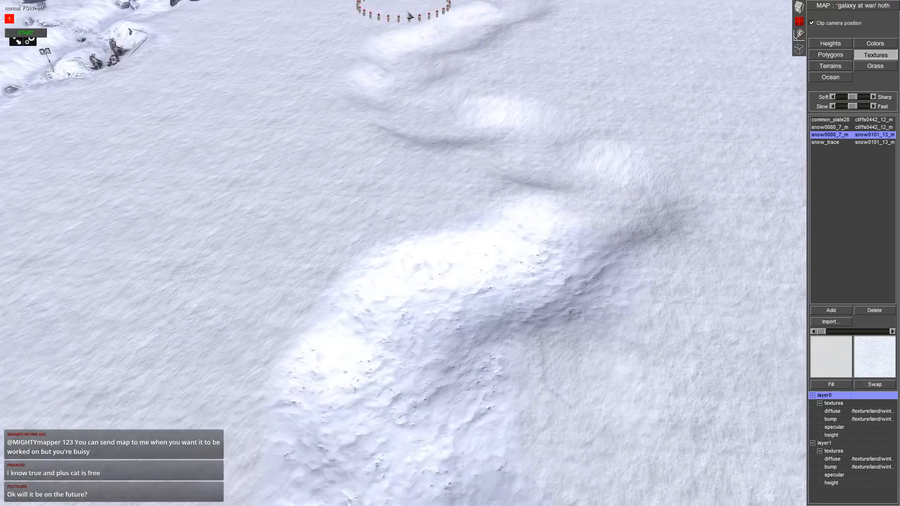
pyautogui.scroll(-3, 409, 16)
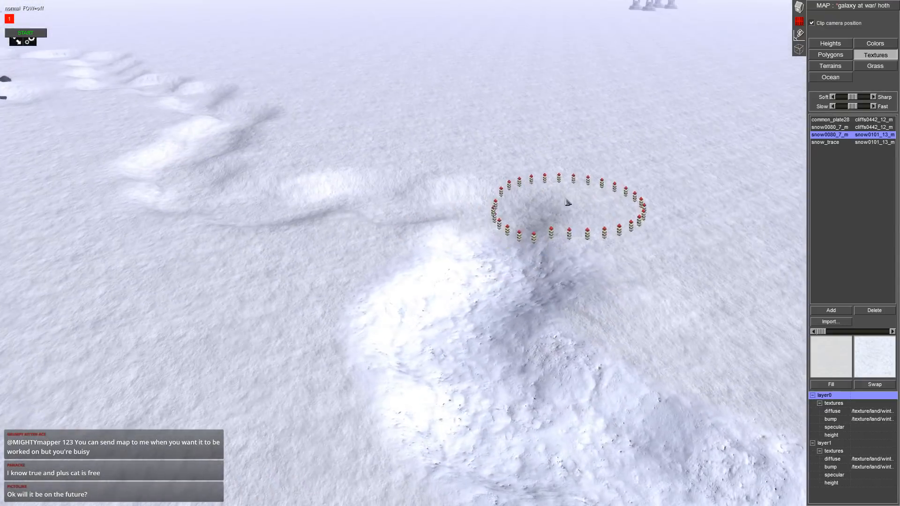
pyautogui.moveTo(568, 201); pyautogui.dragTo(195, 199)
pyautogui.moveTo(536, 297)
pyautogui.mouseDown()
pyautogui.moveTo(463, 253)
pyautogui.moveTo(483, 172)
pyautogui.moveTo(428, 166)
pyautogui.mouseUp()
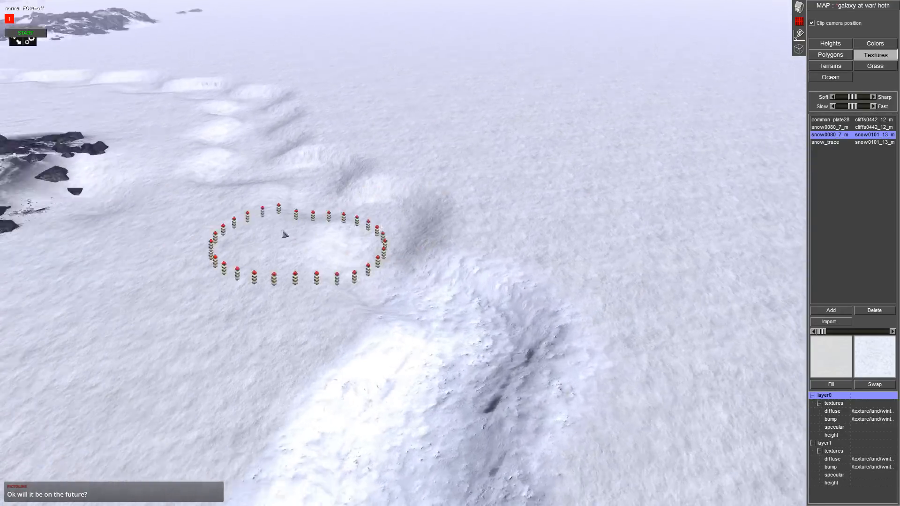
# - Continue the rough snow texture along the winding trench past the radar outcrop up to the cabled trench junction
pyautogui.moveTo(283, 234); pyautogui.dragTo(476, 321, button='middle')
pyautogui.moveTo(476, 321); pyautogui.dragTo(451, 259)
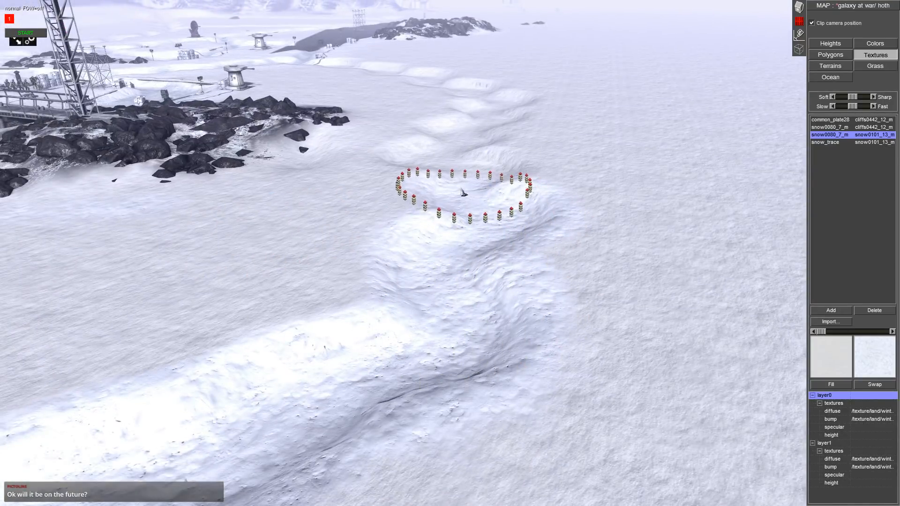
pyautogui.moveTo(472, 167); pyautogui.dragTo(425, 155)
pyautogui.scroll(3, 422, 98)
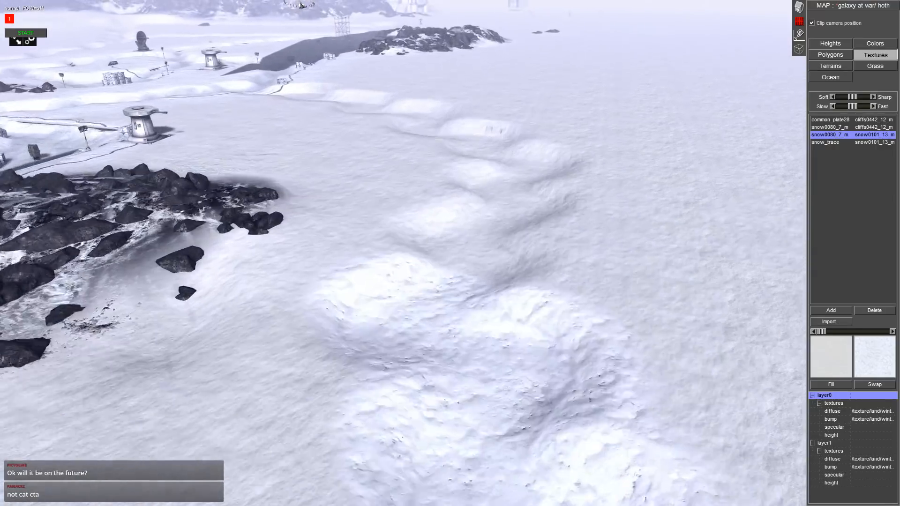
pyautogui.moveTo(502, 377); pyautogui.dragTo(483, 313)
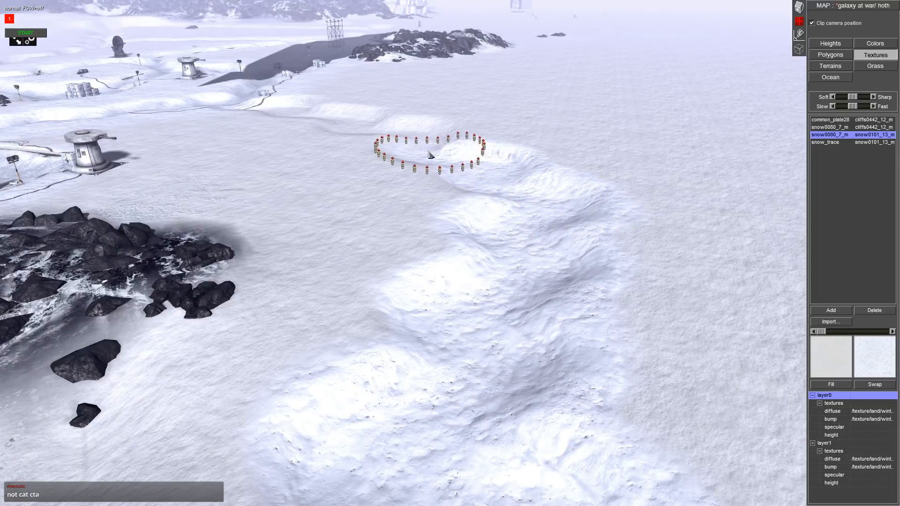
pyautogui.scroll(4, 406, 156)
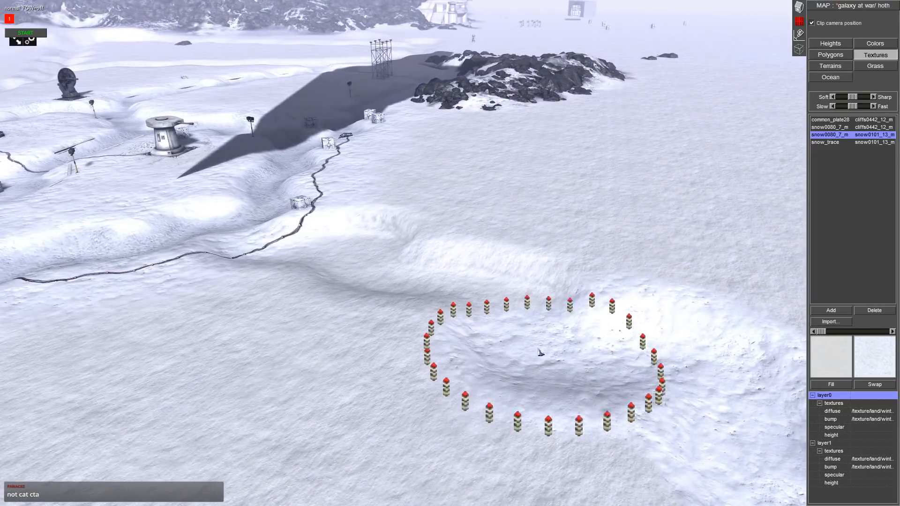
pyautogui.moveTo(473, 296)
pyautogui.mouseDown(button='middle')
pyautogui.moveTo(428, 299)
pyautogui.moveTo(412, 331)
pyautogui.moveTo(508, 227)
pyautogui.mouseUp(button='middle')
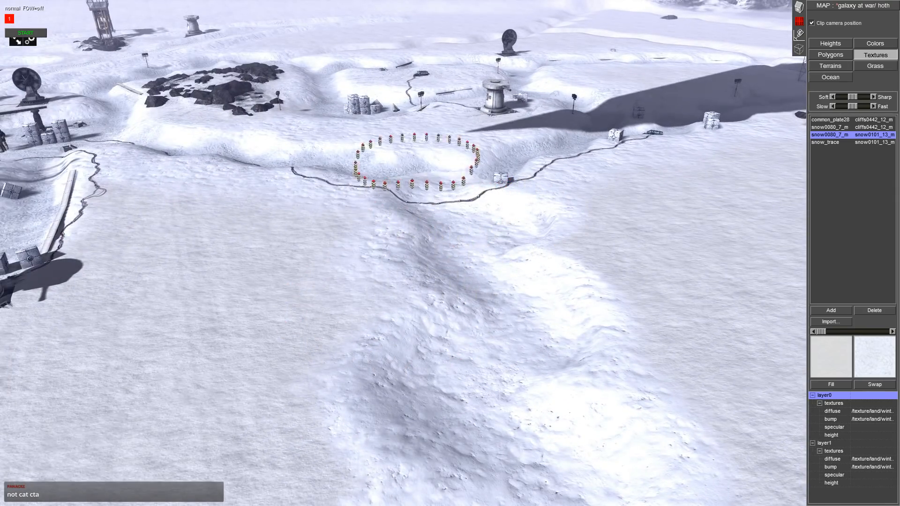
pyautogui.moveTo(415, 160)
pyautogui.mouseDown(button='middle')
pyautogui.moveTo(296, 91)
pyautogui.moveTo(231, 281)
pyautogui.moveTo(111, 181)
pyautogui.moveTo(474, 265)
pyautogui.moveTo(523, 305)
pyautogui.moveTo(768, 227)
pyautogui.mouseUp(button='middle')
# - Paint the snow_trace texture over the bare patch of trench floor at the cabled junction
pyautogui.click(840, 142)
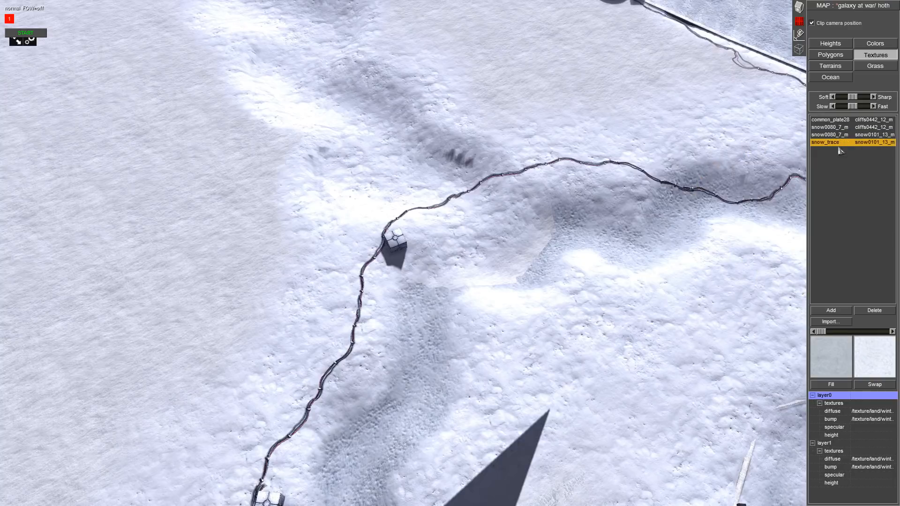
pyautogui.press('Up')
pyautogui.press('Up')
pyautogui.press('Down')
pyautogui.press('Down')
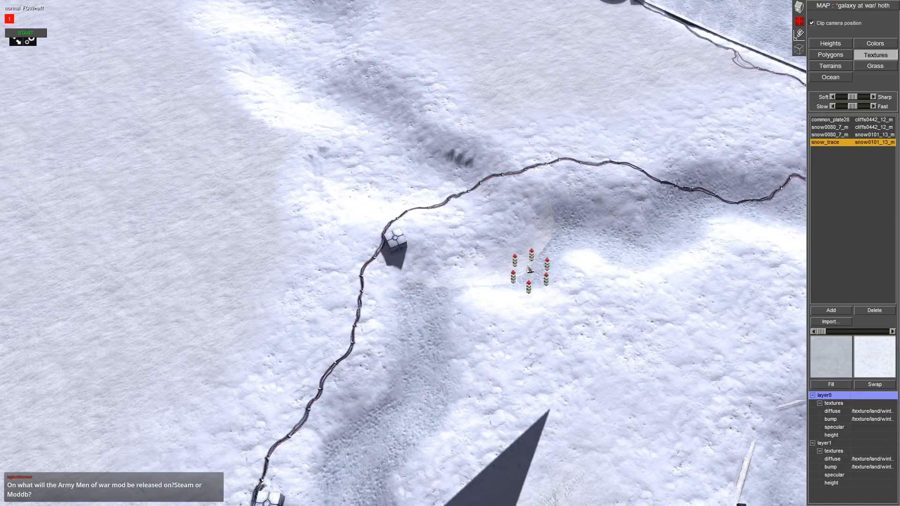
pyautogui.moveTo(463, 275)
pyautogui.mouseDown(button='middle')
pyautogui.moveTo(382, 235)
pyautogui.moveTo(271, 153)
pyautogui.mouseUp(button='middle')
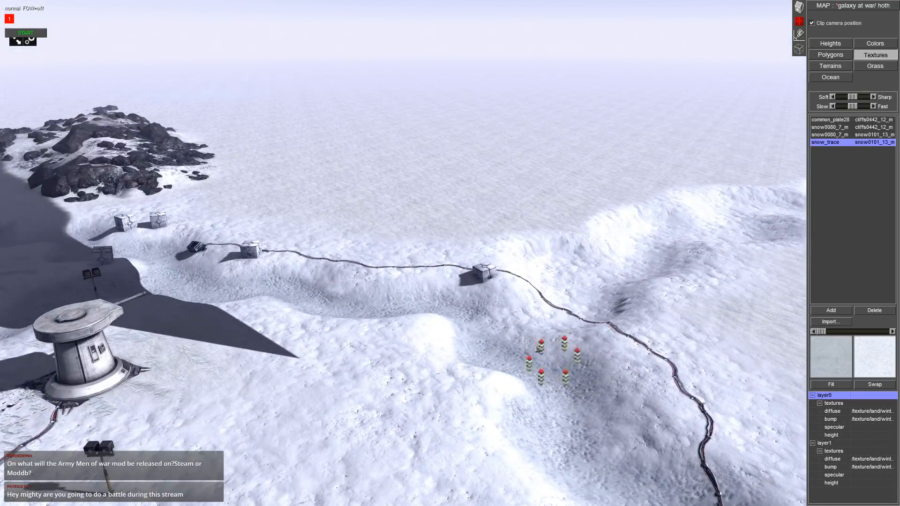
# - Enlarge the brush and paint snow_trace along the outer trench's floor, leading away from the cabled junction
pyautogui.moveTo(538, 349)
pyautogui.mouseDown(button='middle')
pyautogui.moveTo(601, 322)
pyautogui.moveTo(571, 306)
pyautogui.moveTo(576, 353)
pyautogui.mouseUp(button='middle')
pyautogui.scroll(3, 569, 313)
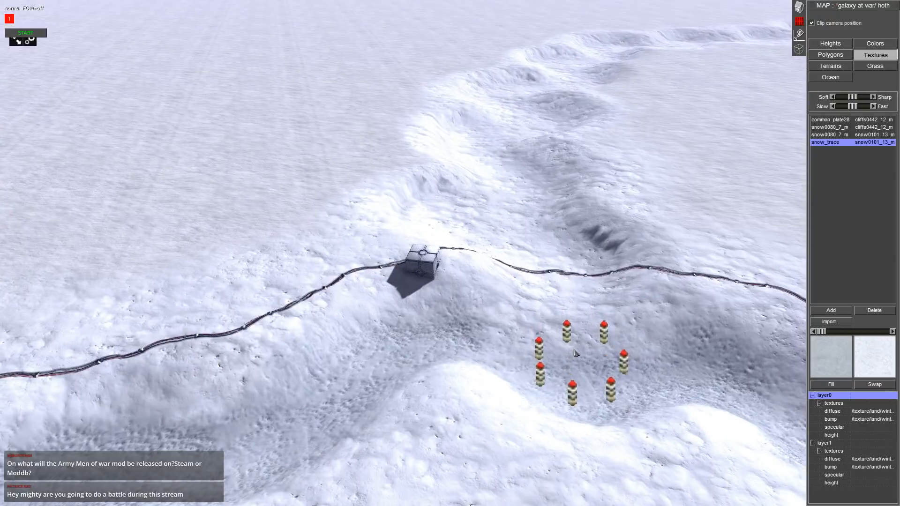
pyautogui.press('KP_Add')
pyautogui.press('KP_Add')
pyautogui.moveTo(551, 333)
pyautogui.mouseDown()
pyautogui.moveTo(565, 305)
pyautogui.moveTo(560, 260)
pyautogui.moveTo(430, 211)
pyautogui.moveTo(531, 192)
pyautogui.moveTo(483, 140)
pyautogui.moveTo(506, 142)
pyautogui.mouseUp()
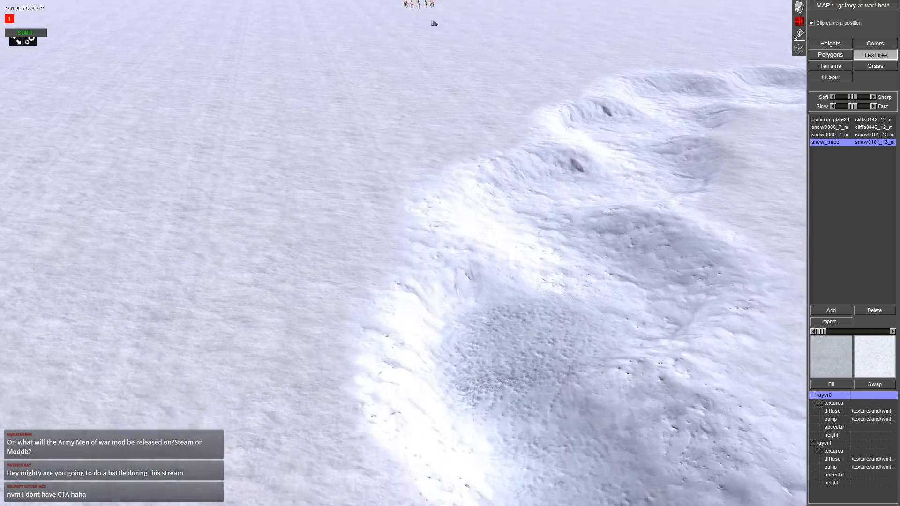
pyautogui.moveTo(433, 25); pyautogui.dragTo(593, 160, button='middle')
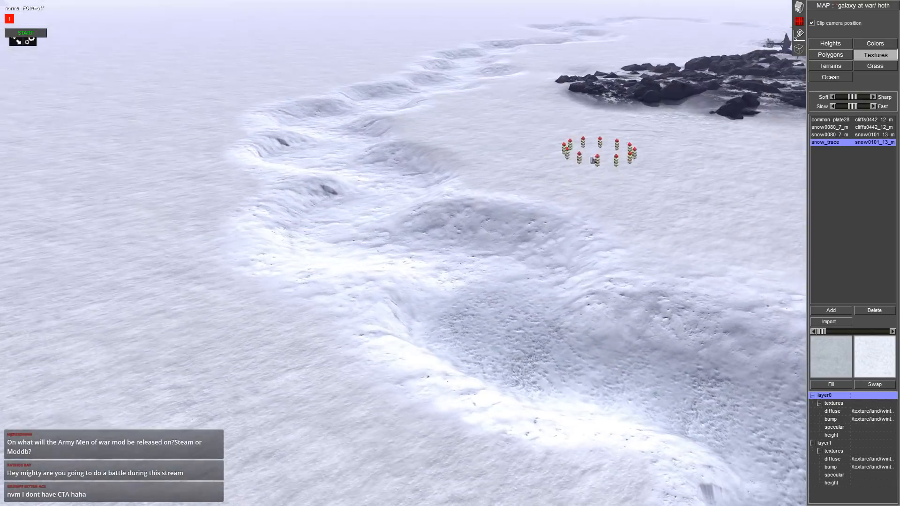
pyautogui.moveTo(592, 161)
pyautogui.mouseDown()
pyautogui.moveTo(509, 295)
pyautogui.moveTo(470, 266)
pyautogui.moveTo(338, 235)
pyautogui.moveTo(396, 186)
pyautogui.mouseUp()
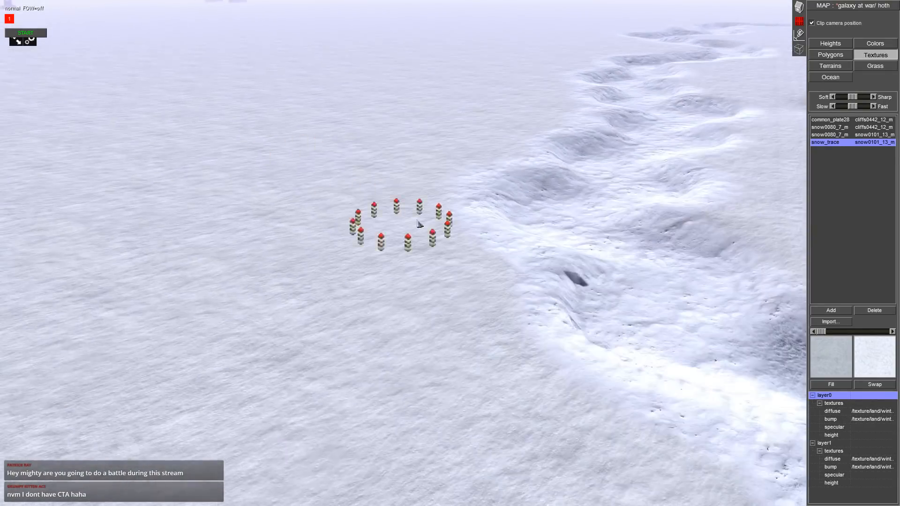
# - Carry the snow_trace texture on through the next bends of the outer trench's floor
pyautogui.moveTo(420, 224); pyautogui.dragTo(550, 211, button='middle')
pyautogui.moveTo(476, 236)
pyautogui.mouseDown()
pyautogui.moveTo(356, 218)
pyautogui.moveTo(215, 228)
pyautogui.moveTo(253, 174)
pyautogui.moveTo(191, 170)
pyautogui.mouseUp()
pyautogui.moveTo(180, 171); pyautogui.dragTo(454, 143, button='middle')
pyautogui.moveTo(374, 211)
pyautogui.mouseDown()
pyautogui.moveTo(351, 223)
pyautogui.moveTo(238, 221)
pyautogui.moveTo(170, 205)
pyautogui.moveTo(177, 204)
pyautogui.mouseUp()
pyautogui.moveTo(476, 237)
pyautogui.mouseDown()
pyautogui.moveTo(428, 241)
pyautogui.moveTo(341, 209)
pyautogui.moveTo(224, 267)
pyautogui.mouseUp()
# - Paint snow_trace along the trench floor toward the wide bends facing the dug-in soldiers
pyautogui.moveTo(201, 277)
pyautogui.mouseDown(button='middle')
pyautogui.moveTo(30, 191)
pyautogui.moveTo(653, 291)
pyautogui.mouseUp(button='middle')
pyautogui.moveTo(526, 288)
pyautogui.mouseDown()
pyautogui.moveTo(492, 364)
pyautogui.moveTo(347, 362)
pyautogui.moveTo(335, 333)
pyautogui.moveTo(243, 324)
pyautogui.mouseUp()
pyautogui.moveTo(244, 324)
pyautogui.mouseDown(button='middle')
pyautogui.moveTo(20, 131)
pyautogui.moveTo(522, 211)
pyautogui.moveTo(598, 325)
pyautogui.mouseUp(button='middle')
pyautogui.moveTo(607, 330)
pyautogui.mouseDown()
pyautogui.moveTo(572, 328)
pyautogui.moveTo(511, 289)
pyautogui.mouseUp()
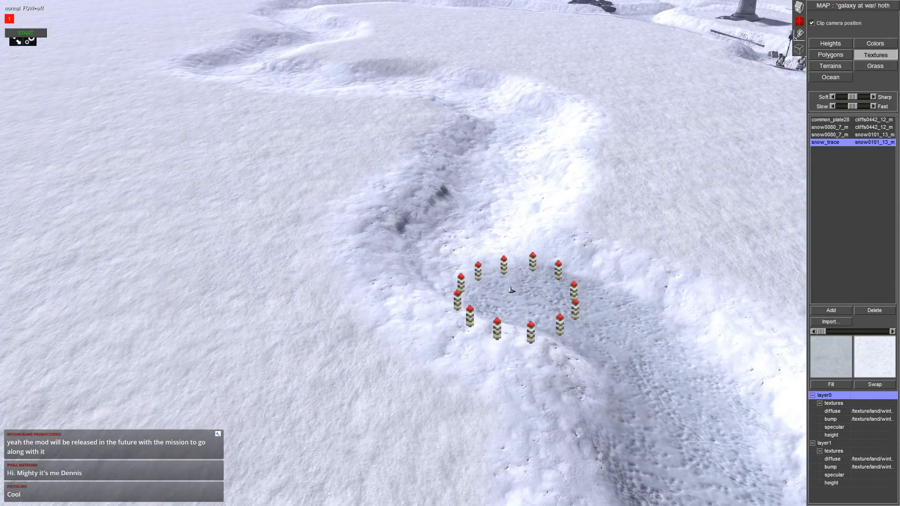
pyautogui.moveTo(505, 208)
pyautogui.mouseDown(button='middle')
pyautogui.moveTo(469, 202)
pyautogui.moveTo(2, 3)
pyautogui.moveTo(187, 70)
pyautogui.moveTo(371, 245)
pyautogui.moveTo(482, 200)
pyautogui.moveTo(333, 191)
pyautogui.mouseUp(button='middle')
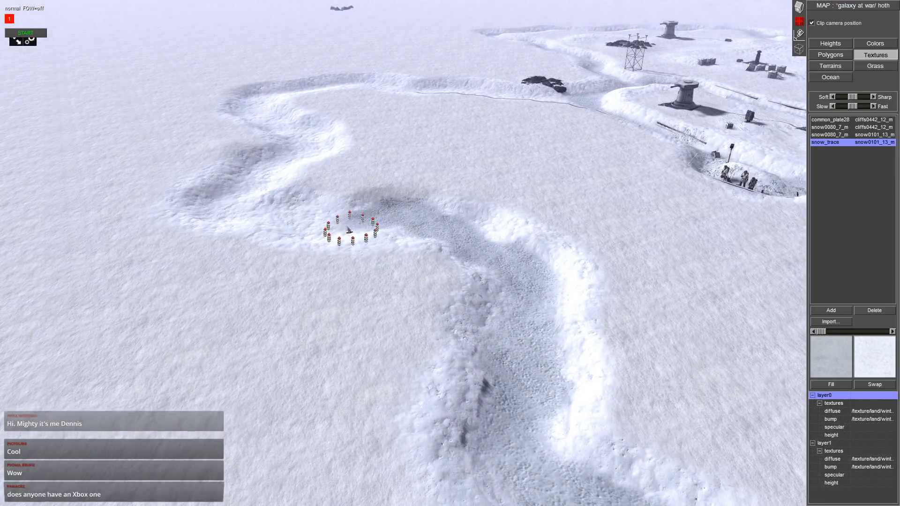
# - Examine the inner defences, from the transport and dug-in soldiers to the troops by the crates and scaffold tower
pyautogui.moveTo(270, 188); pyautogui.dragTo(364, 287, button='middle')
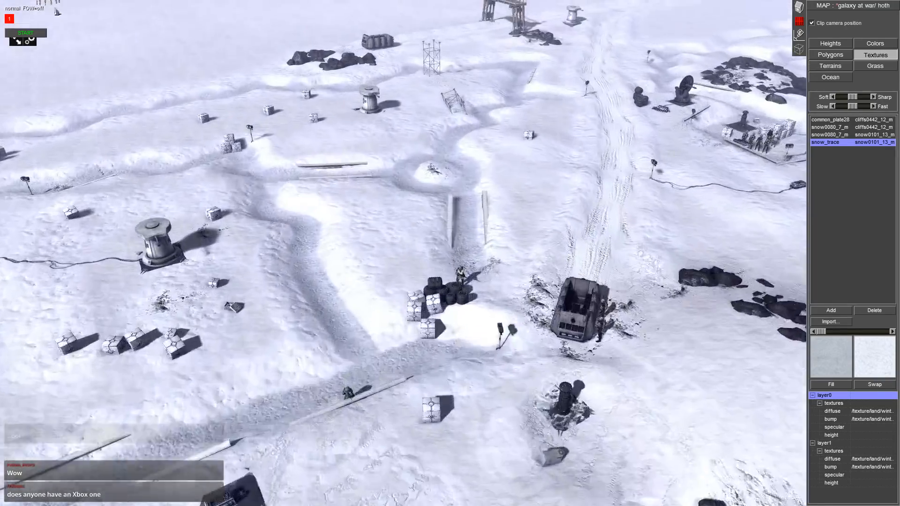
pyautogui.moveTo(60, 7); pyautogui.dragTo(297, 307, button='middle')
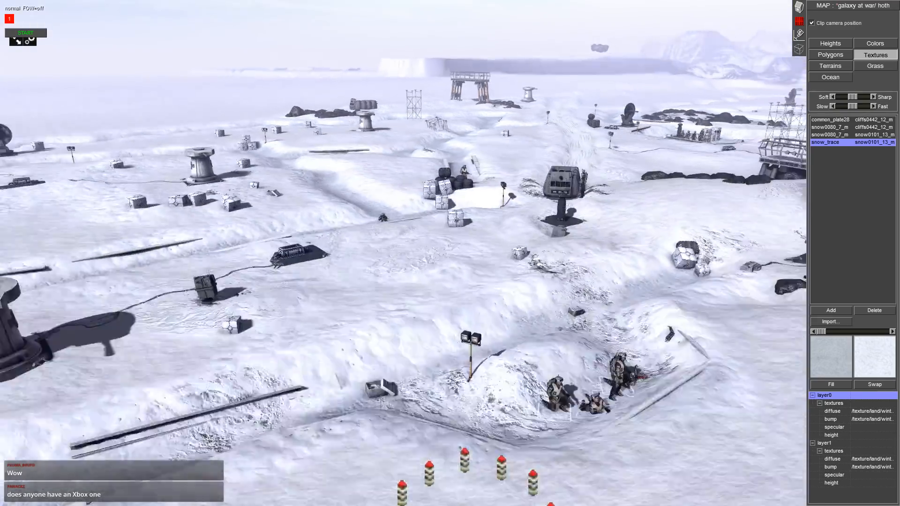
pyautogui.moveTo(605, 354); pyautogui.dragTo(371, 344, button='middle')
pyautogui.moveTo(557, 100); pyautogui.dragTo(394, 64, button='middle')
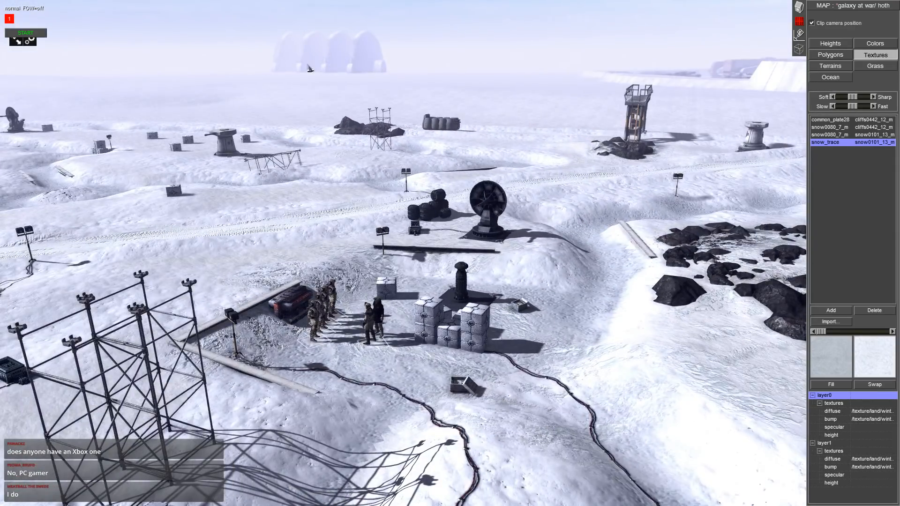
# - Switch to entity editing and extend the cable along the outer trench's edge with rotated copies of cable_for_mish2
pyautogui.moveTo(310, 68); pyautogui.dragTo(377, 63, button='middle')
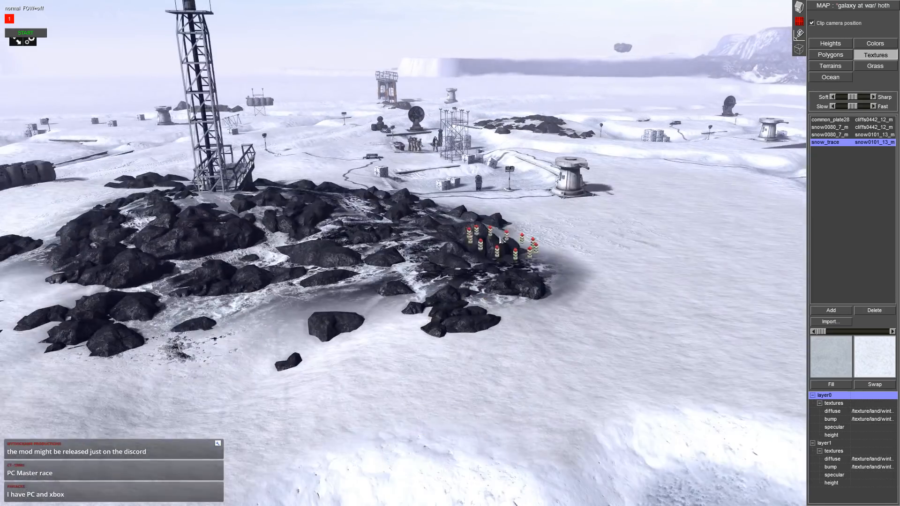
pyautogui.moveTo(499, 241); pyautogui.dragTo(387, 244, button='middle')
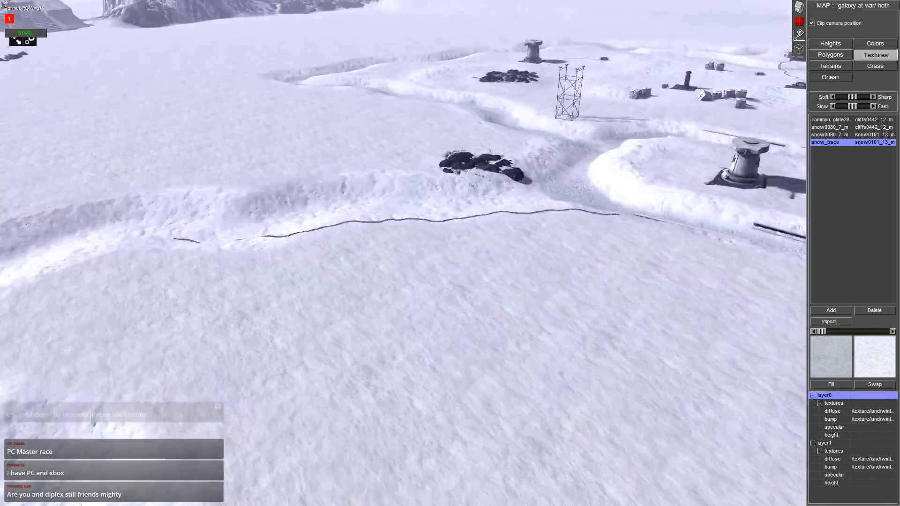
pyautogui.moveTo(234, 187); pyautogui.dragTo(423, 1, button='middle')
pyautogui.click(798, 7)
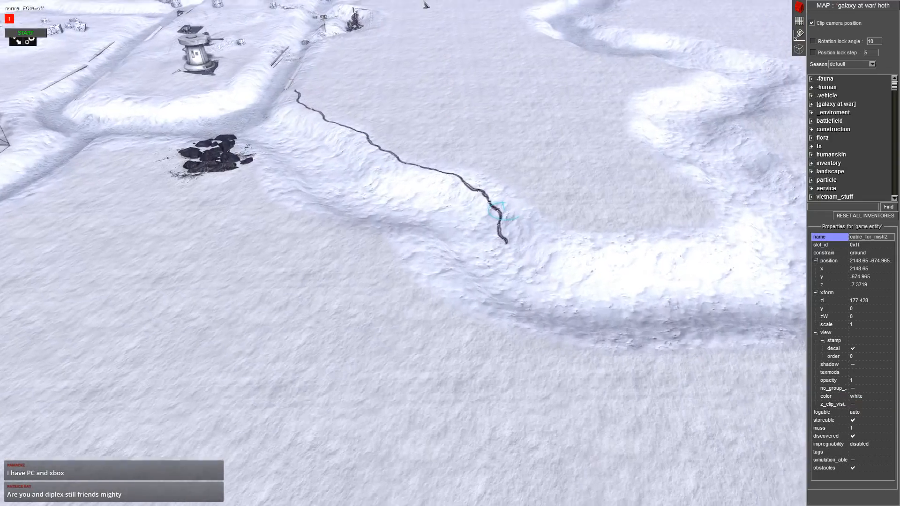
pyautogui.moveTo(505, 288); pyautogui.dragTo(538, 291)
pyautogui.moveTo(539, 364); pyautogui.dragTo(544, 286, button='right')
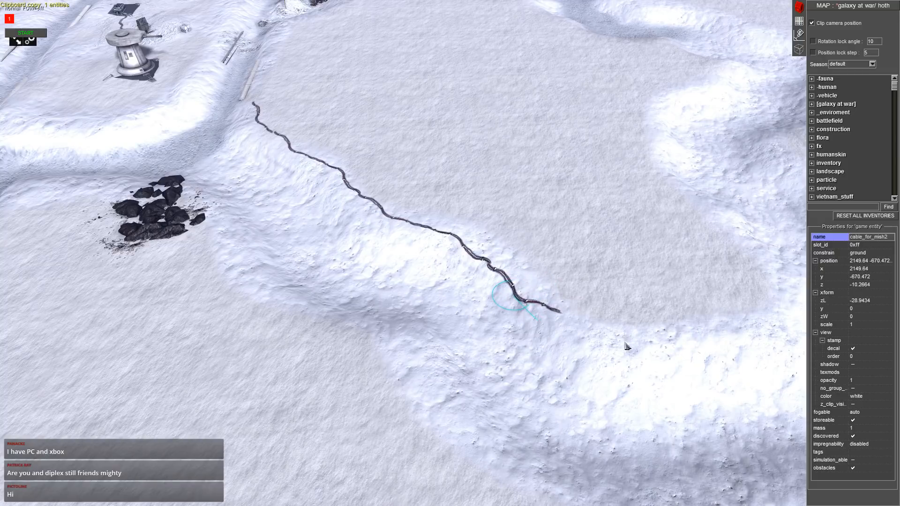
pyautogui.moveTo(506, 387); pyautogui.dragTo(524, 368, button='right')
pyautogui.moveTo(523, 367); pyautogui.dragTo(632, 274)
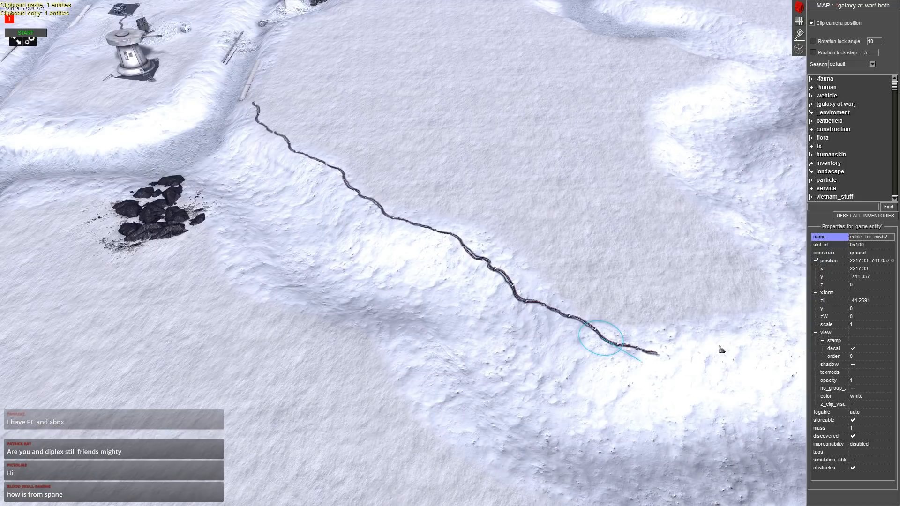
# - Carry the cable around the trench's wide bend with further cable_for_mish2 copies, aligning each to the previous end
pyautogui.moveTo(721, 350); pyautogui.dragTo(740, 349, button='right')
pyautogui.hotkey('ctrl', 'c')
pyautogui.hotkey('ctrl', 'v')
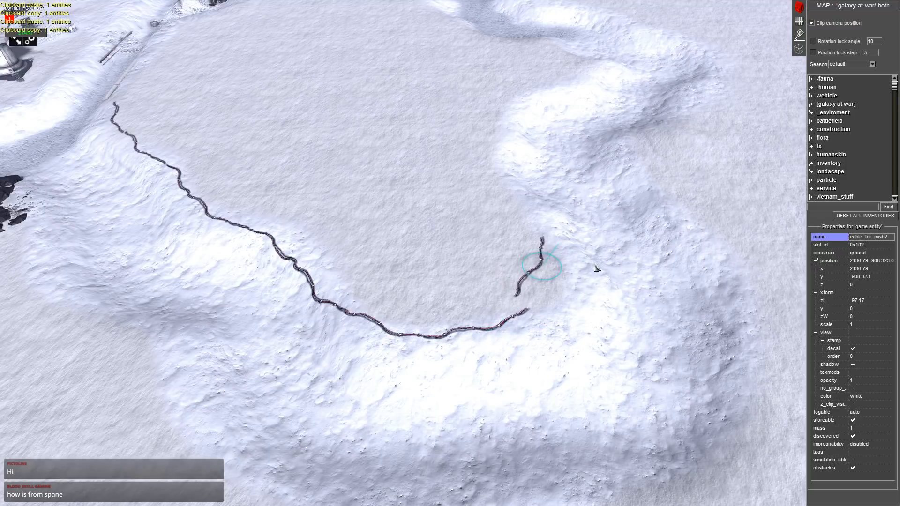
pyautogui.moveTo(596, 268); pyautogui.dragTo(596, 274, button='right')
pyautogui.moveTo(596, 274); pyautogui.dragTo(614, 289)
pyautogui.moveTo(614, 289); pyautogui.dragTo(599, 359, button='middle')
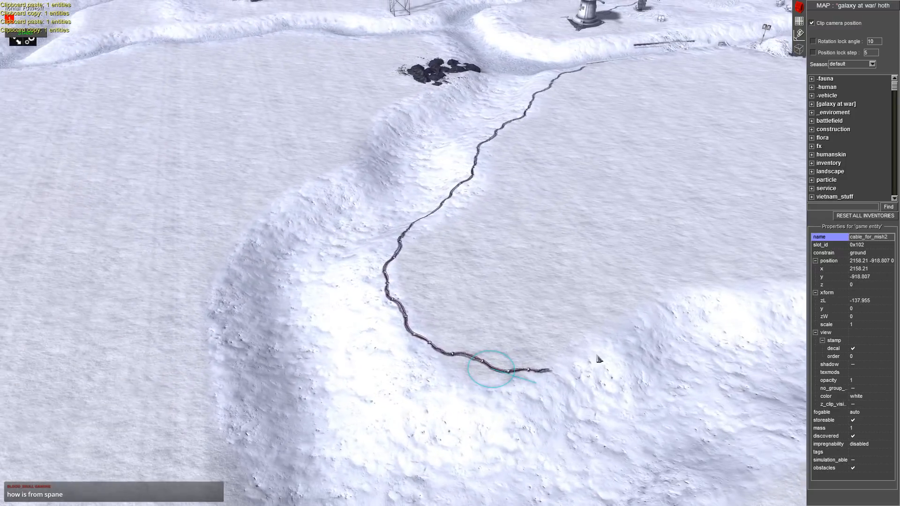
# - Add more cable_for_mish2 copies beyond the bend, joining them end to end along the snow bank
pyautogui.hotkey('ctrl', 'c')
pyautogui.hotkey('ctrl', 'v')
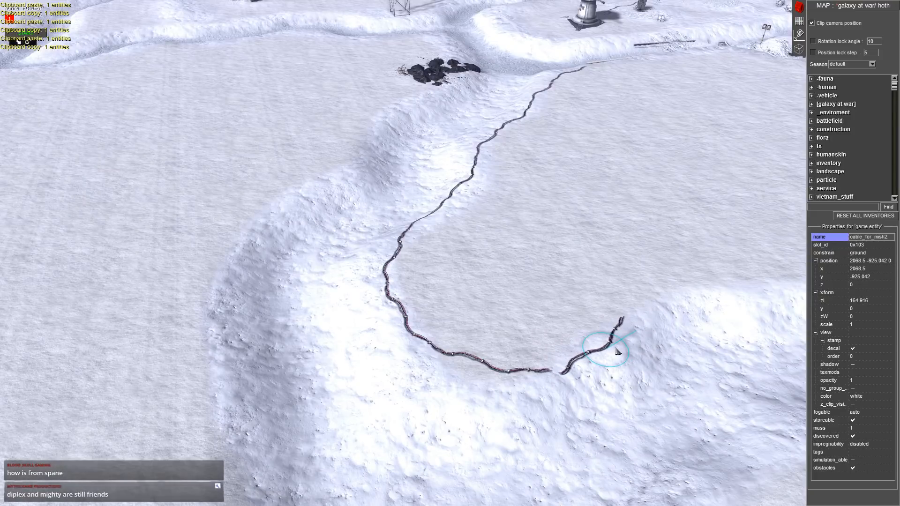
pyautogui.moveTo(653, 395); pyautogui.dragTo(643, 396)
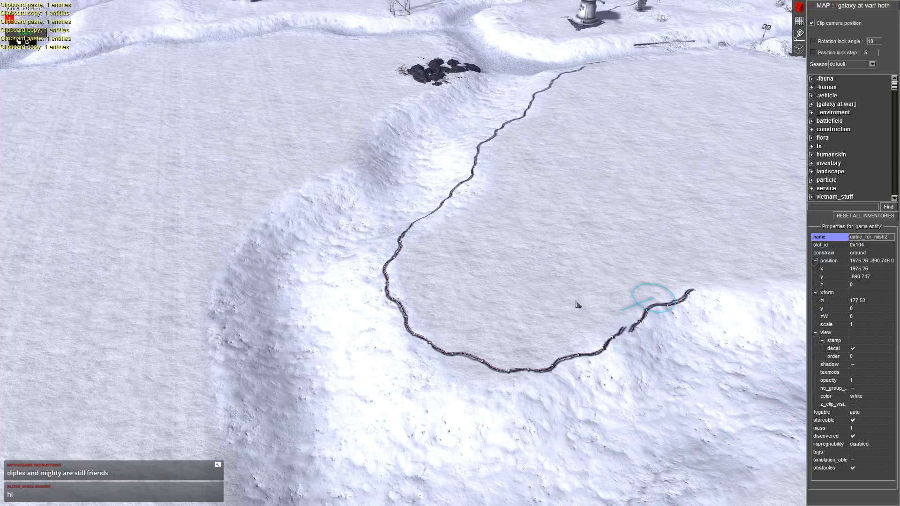
pyautogui.press('Right')
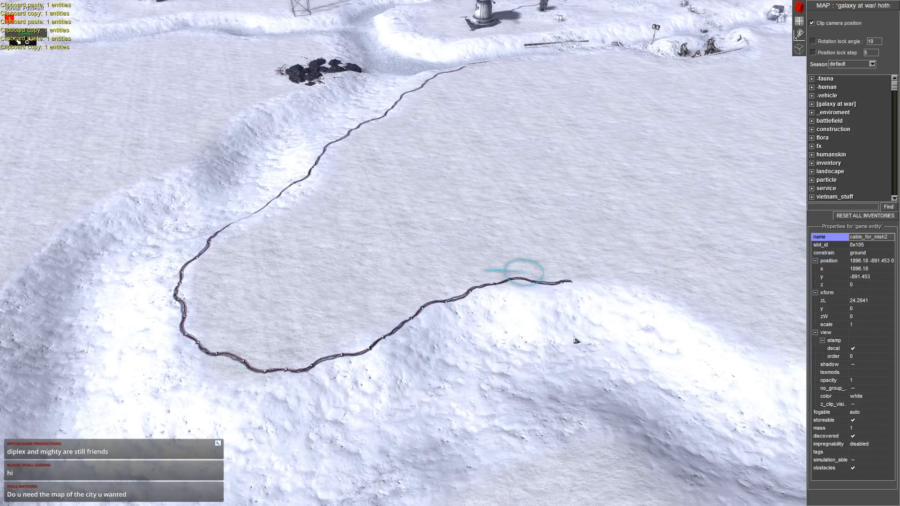
pyautogui.moveTo(487, 319); pyautogui.dragTo(600, 277, button='middle')
pyautogui.press('Left')
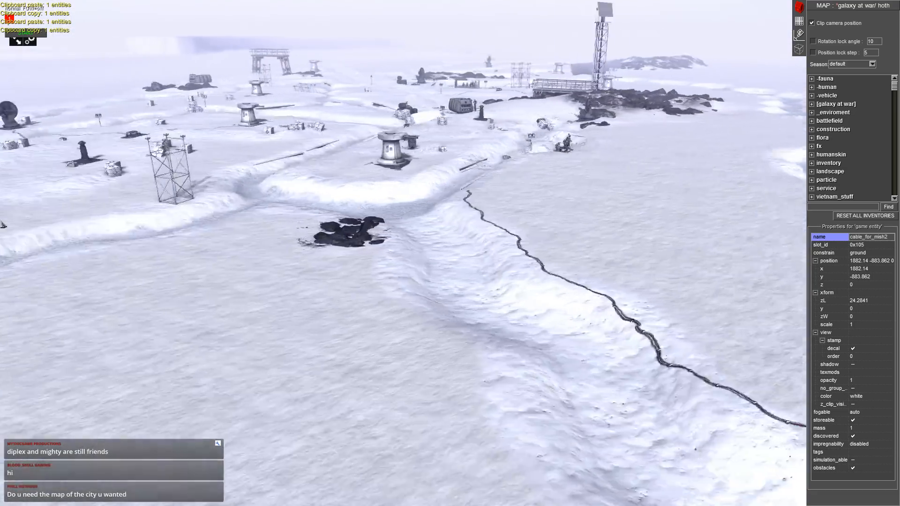
# - Leave the editor and take direct control of a soldier facing the line of troops by the crates
pyautogui.moveTo(234, 241); pyautogui.dragTo(358, 235, button='middle')
pyautogui.moveTo(206, 75); pyautogui.dragTo(368, 36, button='middle')
pyautogui.moveTo(197, 47); pyautogui.dragTo(422, 48, button='middle')
pyautogui.scroll(3, 419, 237)
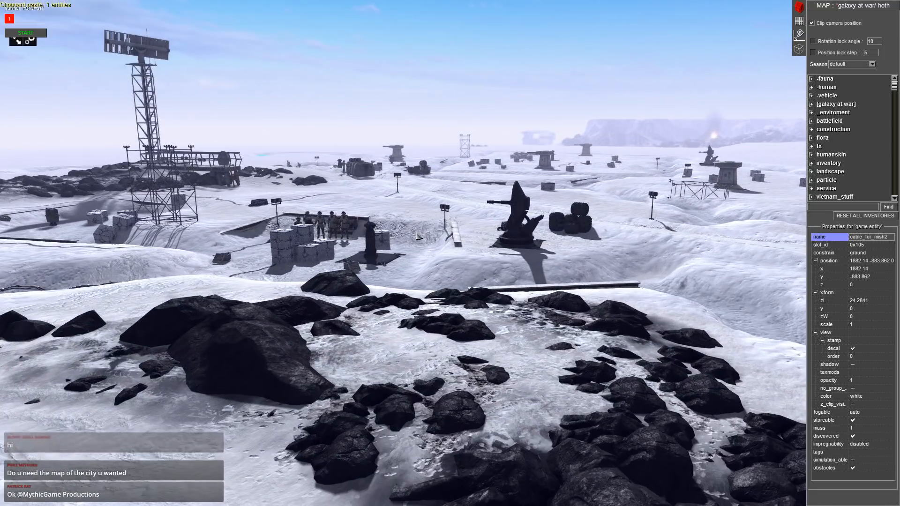
pyautogui.moveTo(415, 234); pyautogui.dragTo(400, 242, button='middle')
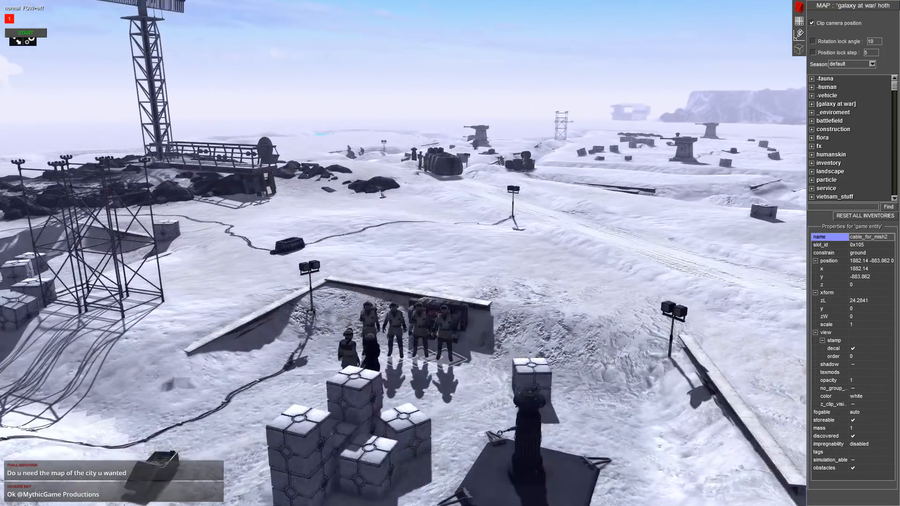
pyautogui.moveTo(93, 3); pyautogui.dragTo(92, 29, button='middle')
pyautogui.press('F1')
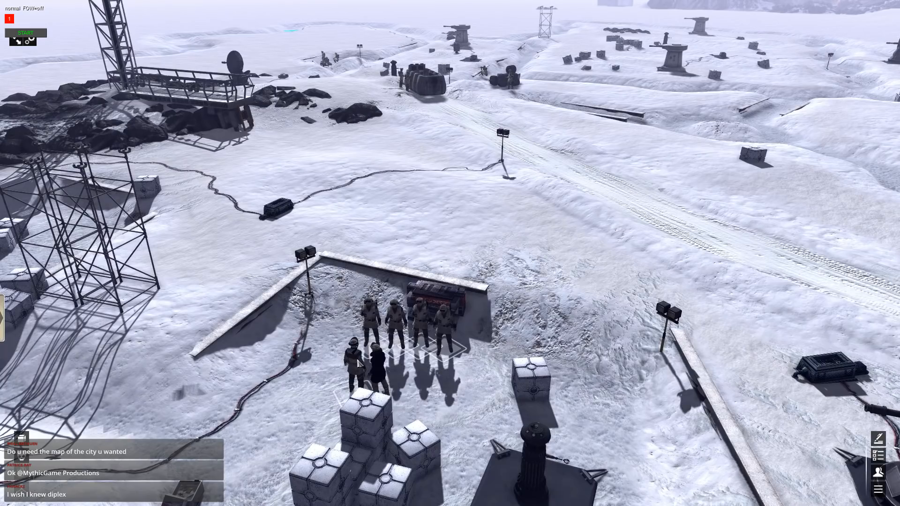
pyautogui.click(359, 363)
pyautogui.hotkey('ctrl', 'f')
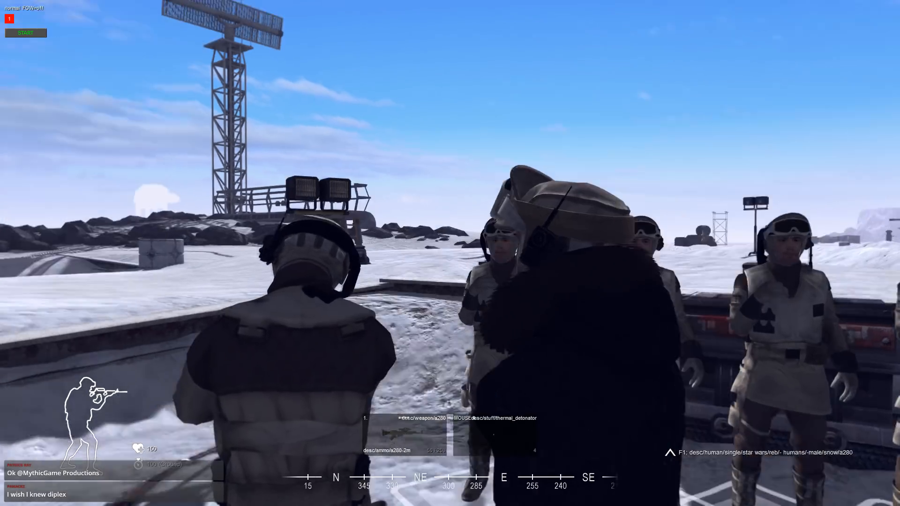
# - Walk the soldier past the scaffold tower and across the vehicle track to the edge of the inner trench
pyautogui.press('w')
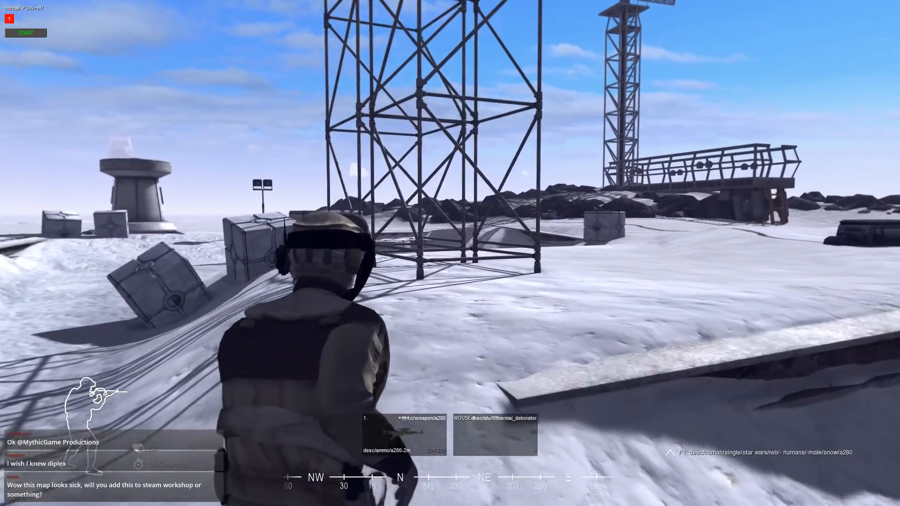
pyautogui.press('w')
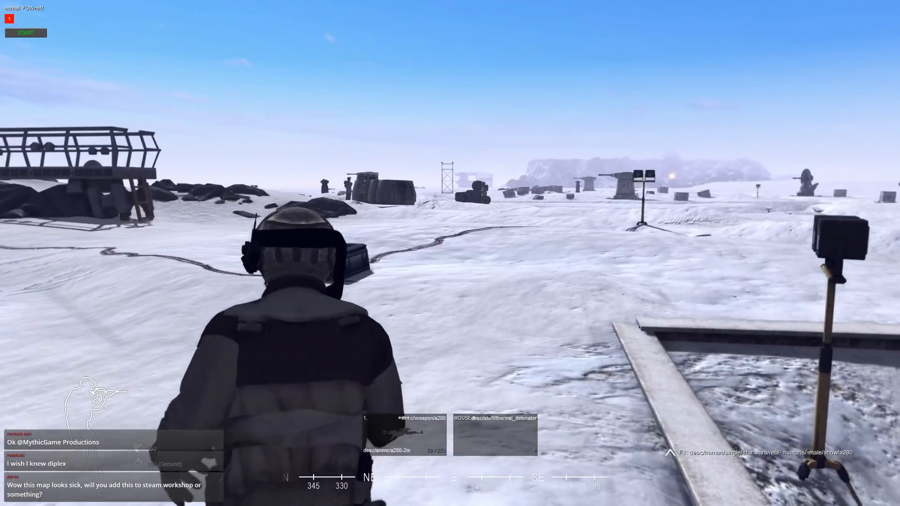
pyautogui.press('w')
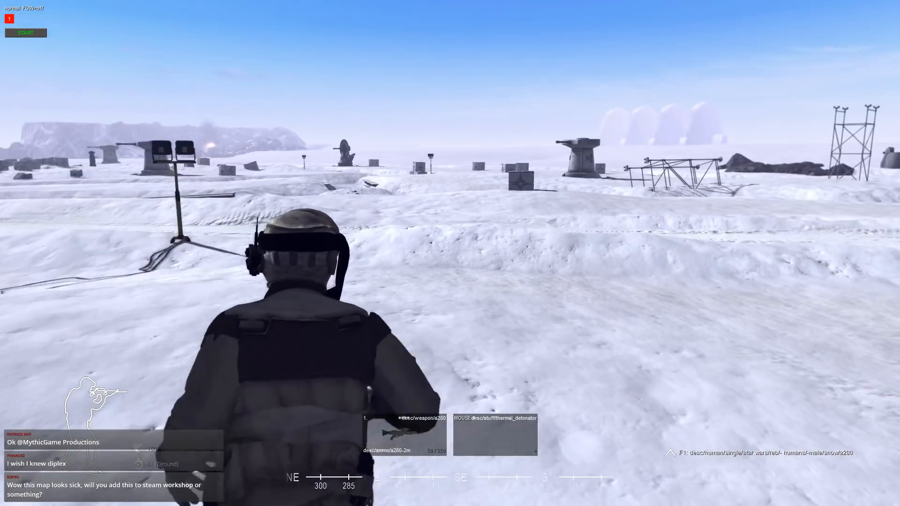
pyautogui.press('w')
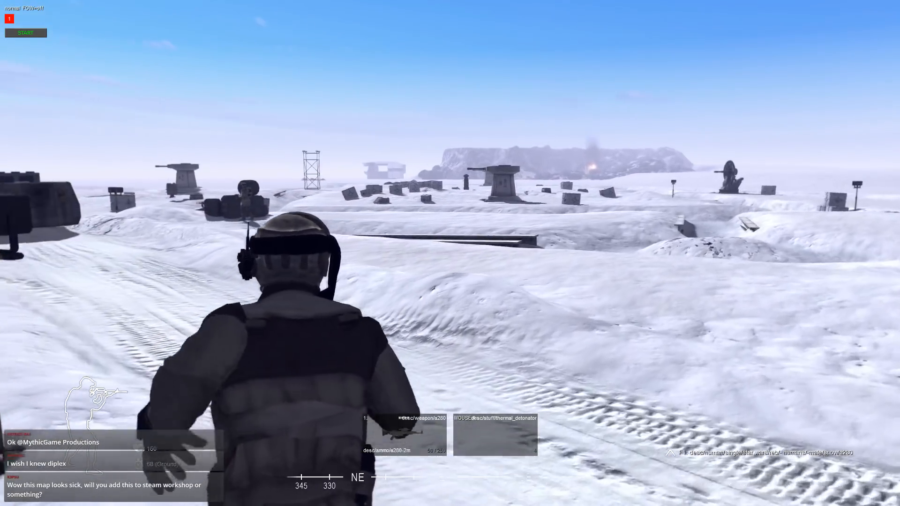
pyautogui.press('w')
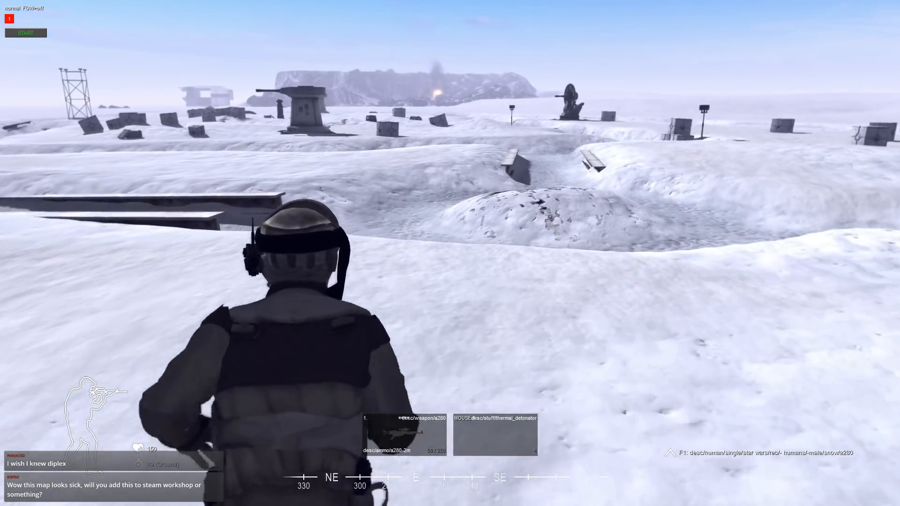
# - Run the soldier up the plank-lined trench and past the stacked barrels to the rifleman crouching at the trench wall
pyautogui.press('w')
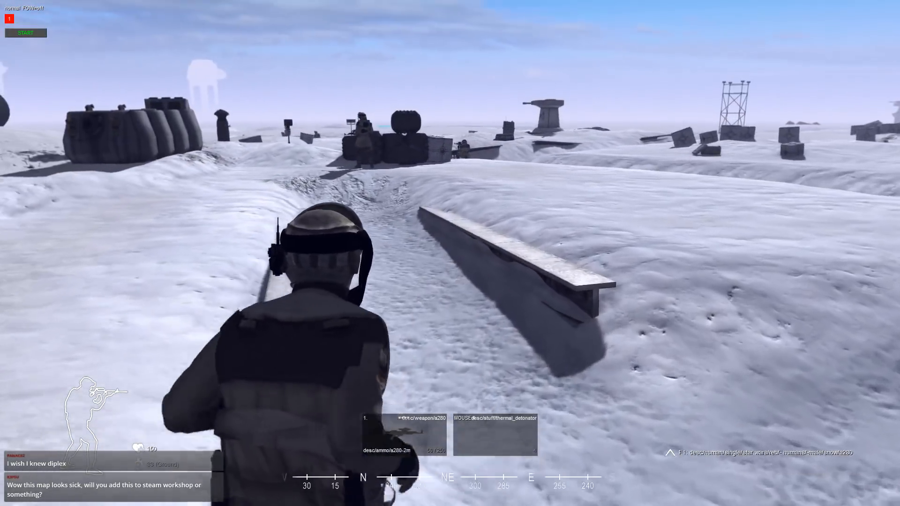
pyautogui.press('w')
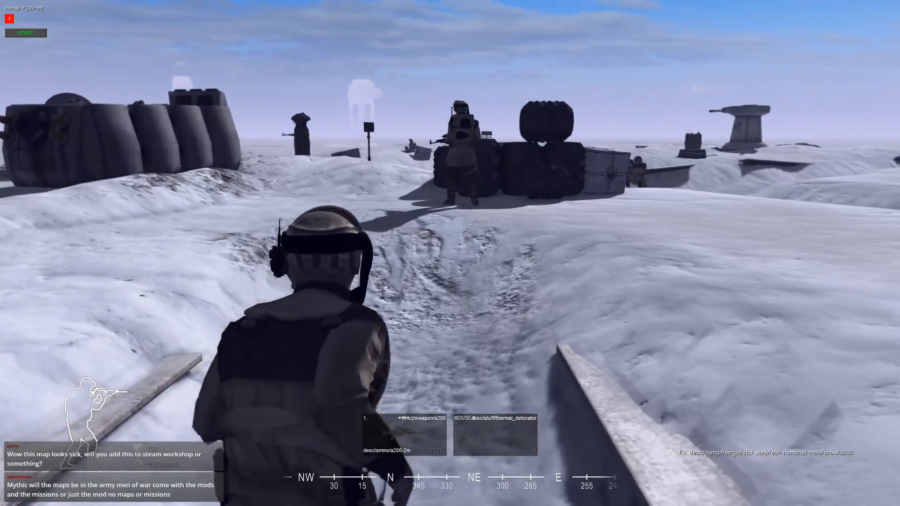
pyautogui.press('w')
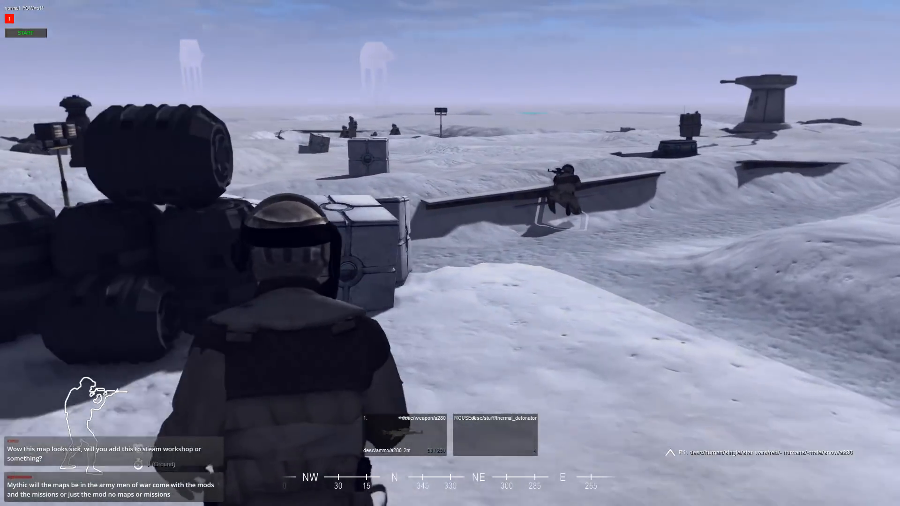
pyautogui.press('w')
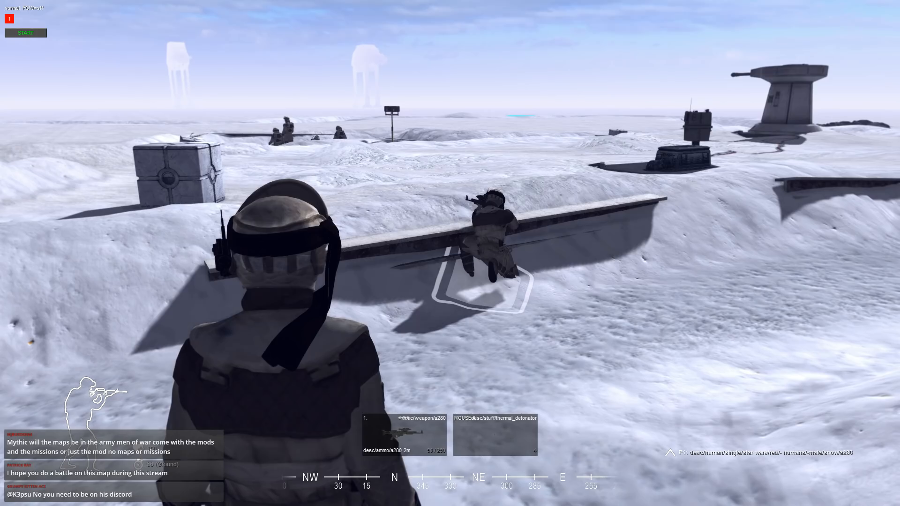
pyautogui.press('w')
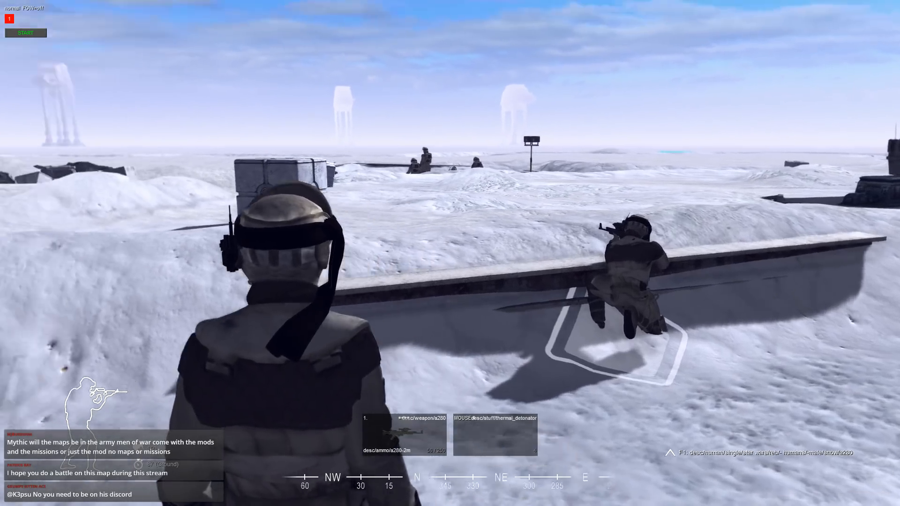
# - Lead the soldier past the crates to the dug-in squad facing the distant walkers
pyautogui.press('w')
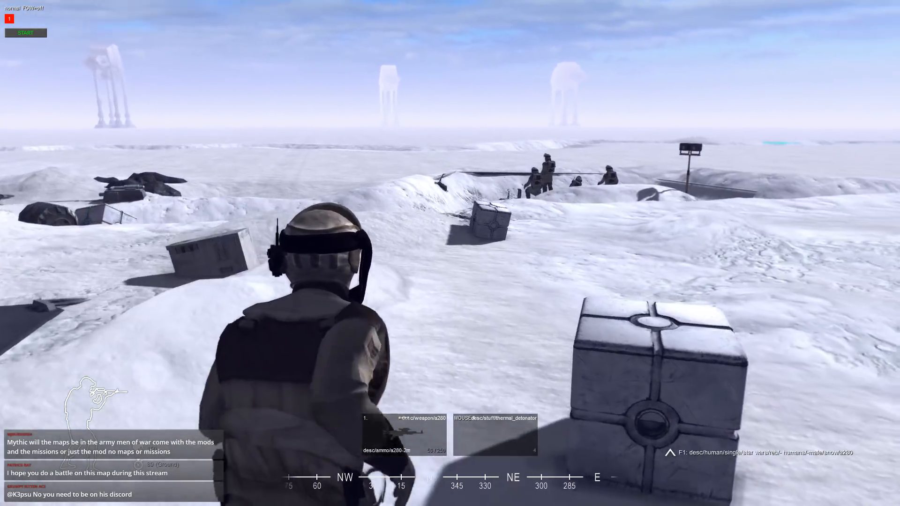
pyautogui.press('w')
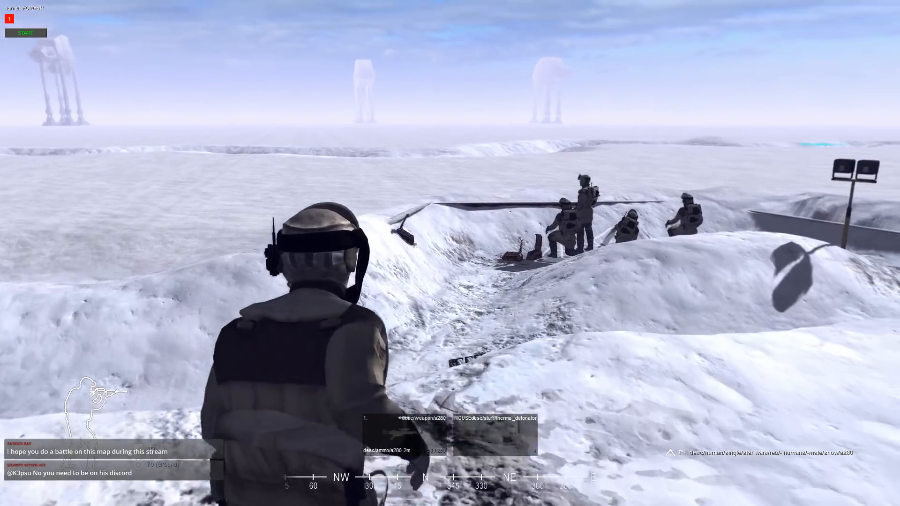
pyautogui.press('w')
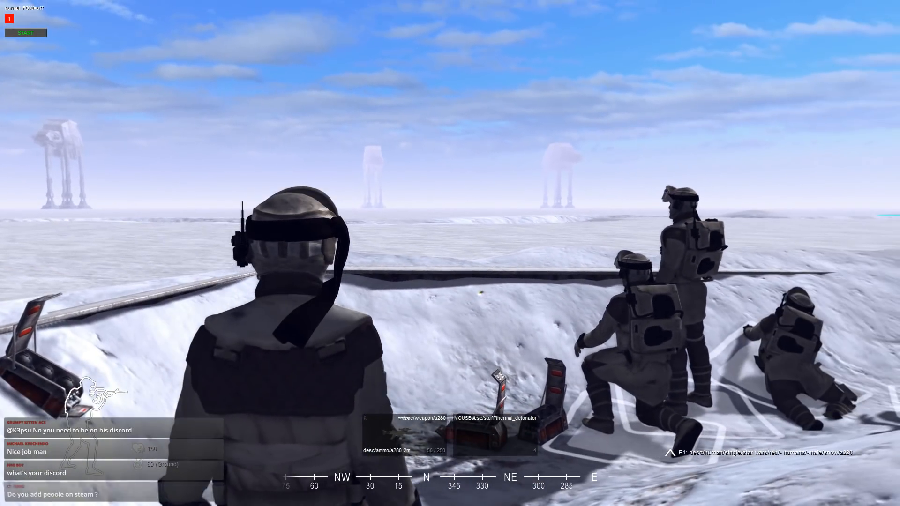
# - Walk the soldier back from the dugout toward the crate by the trench and release direct control
pyautogui.press('w')
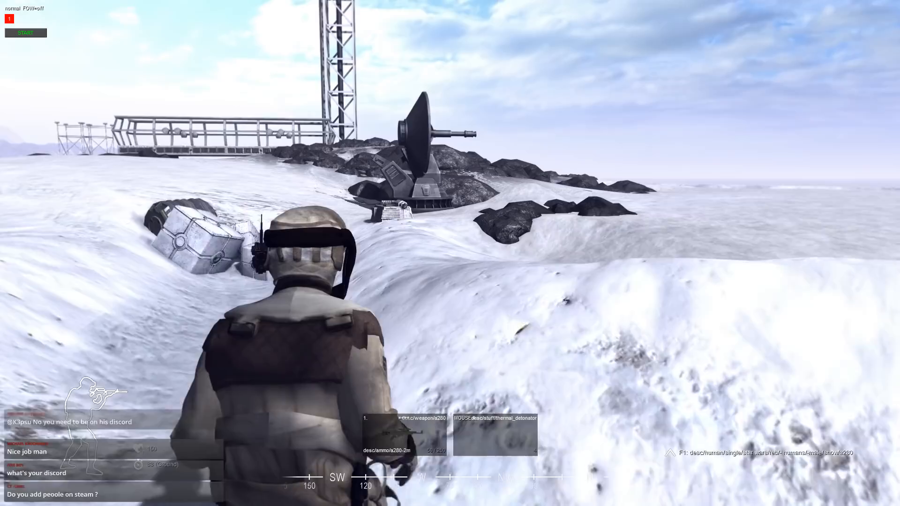
pyautogui.press('w')
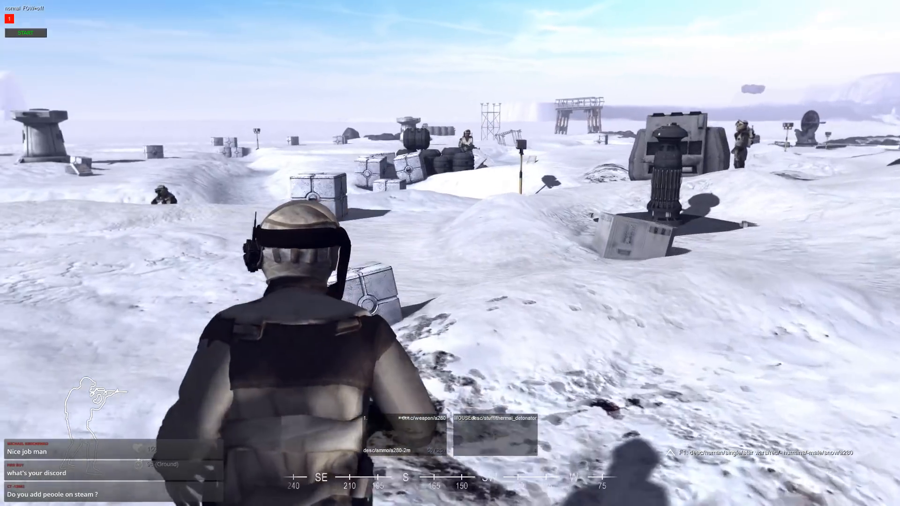
pyautogui.press('w')
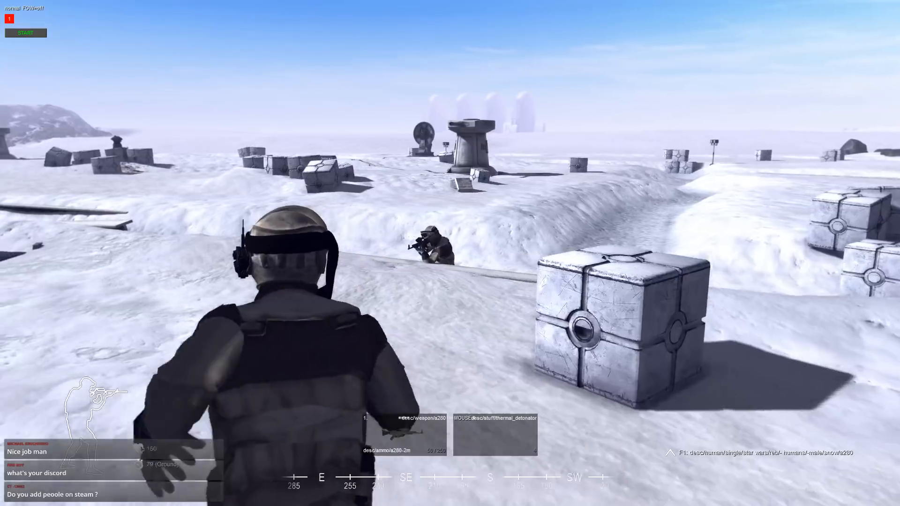
pyautogui.press('a')
pyautogui.press('e')
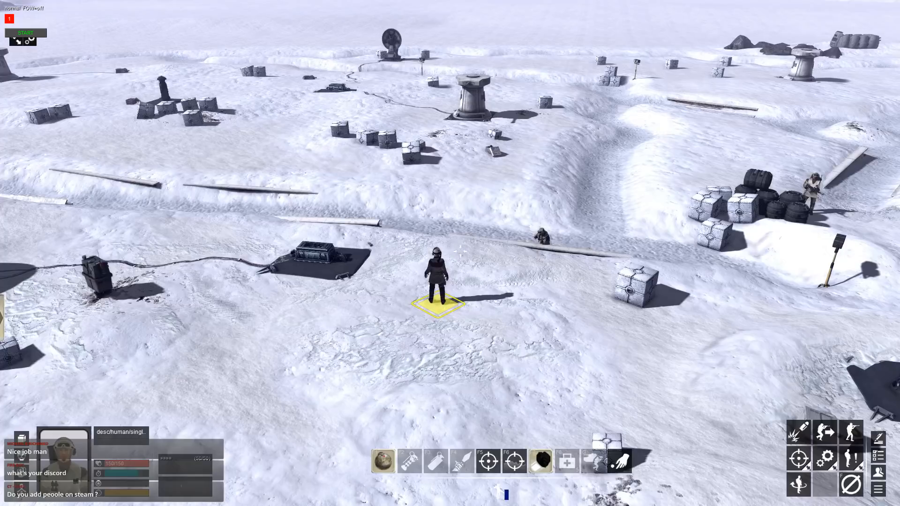
# - Deselect the soldier and survey the base from above, from the dugout and radar tower to the vehicle track and trenches
pyautogui.scroll(-4, 460, 251)
pyautogui.moveTo(460, 251); pyautogui.dragTo(598, 284, button='middle')
pyautogui.click(598, 284)
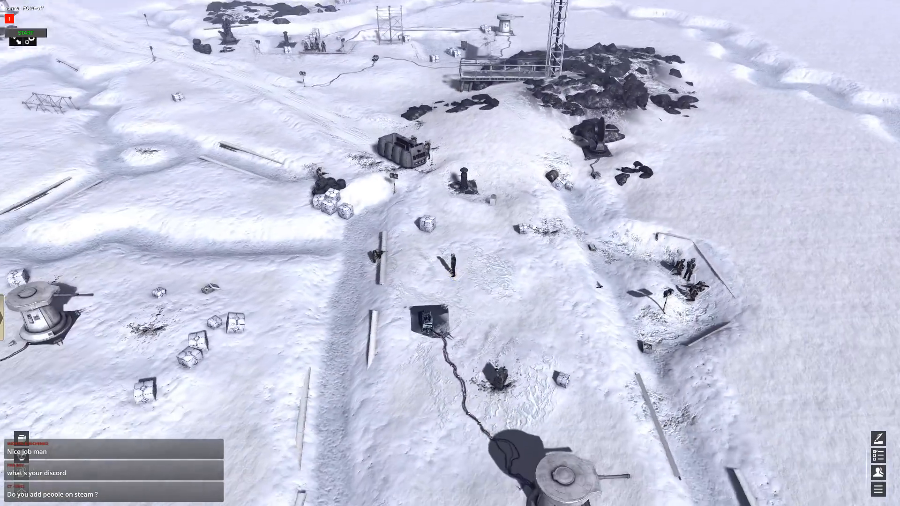
pyautogui.press('w')
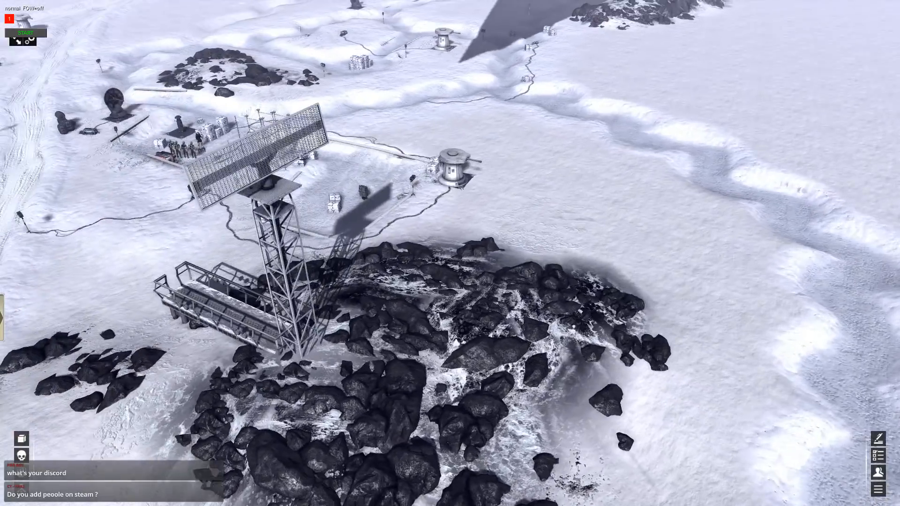
pyautogui.moveTo(450, 253); pyautogui.dragTo(613, 290, button='middle')
pyautogui.moveTo(543, 243); pyautogui.dragTo(542, 173, button='middle')
pyautogui.press('s')
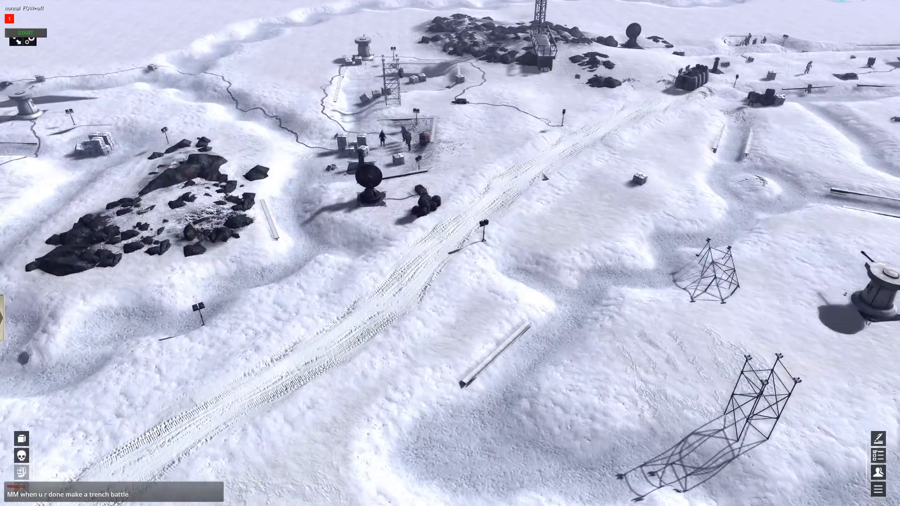
# - Duplicate the steel beam on the trench edge below the vehicle track and line the copy up end to end with it
pyautogui.scroll(3, 528, 364)
pyautogui.click(551, 389)
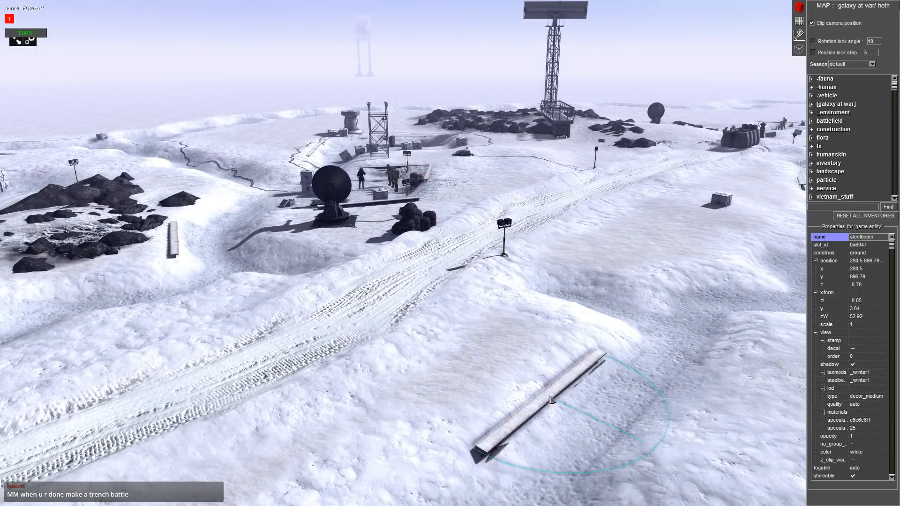
pyautogui.scroll(-2, 530, 453)
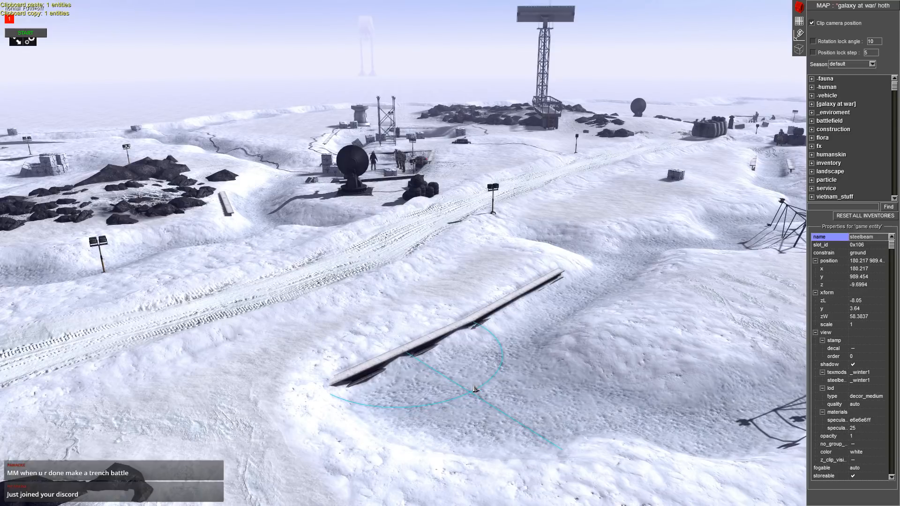
pyautogui.moveTo(475, 388); pyautogui.dragTo(514, 336, button='middle')
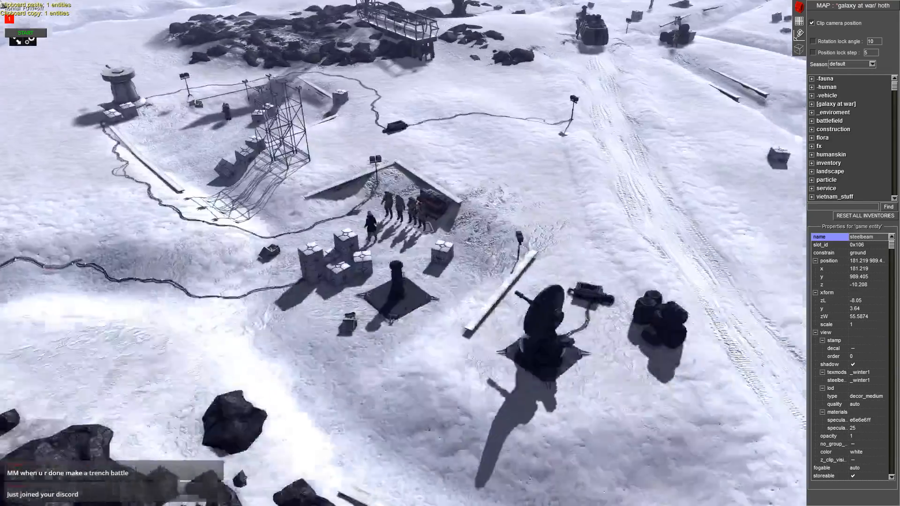
# - Place a copy of the steel beam on the outer trench wall facing the walkers and angle it along the bank
pyautogui.hotkey('ctrl', 'c')
pyautogui.moveTo(436, 145); pyautogui.dragTo(440, 171, button='middle')
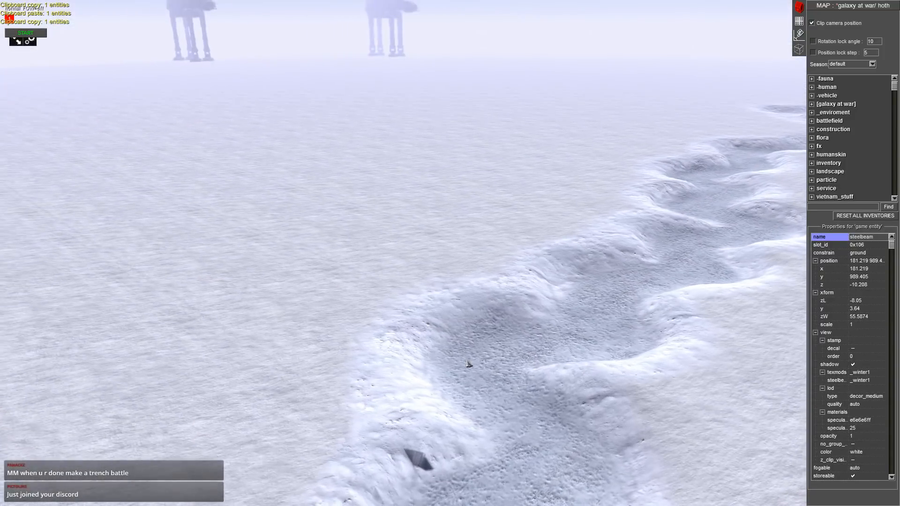
pyautogui.hotkey('ctrl', 'v')
pyautogui.keyDown('alt'); pyautogui.moveTo(444, 336); pyautogui.dragTo(462, 405); pyautogui.keyUp('alt')
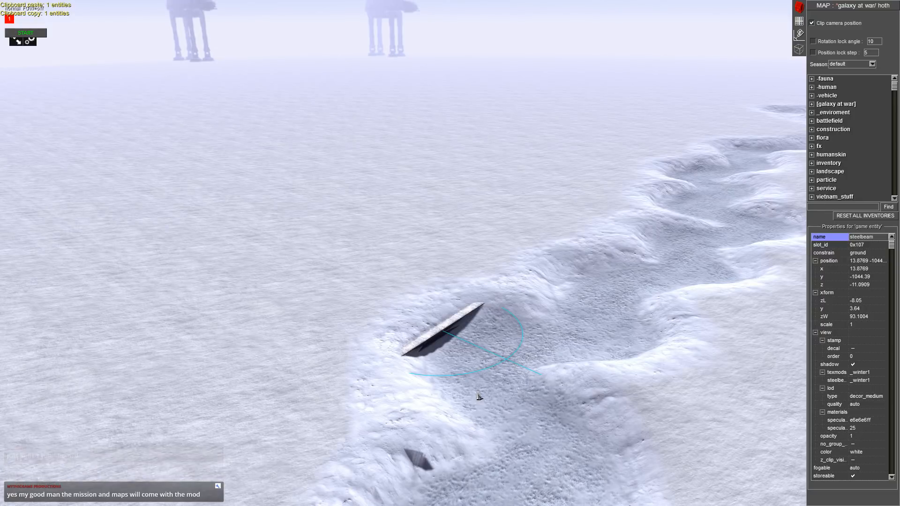
# - Copy the steel beam to the base-side bank of the next outer trench stretch and rotate it to follow the slope
pyautogui.moveTo(478, 374); pyautogui.dragTo(619, 346, button='middle')
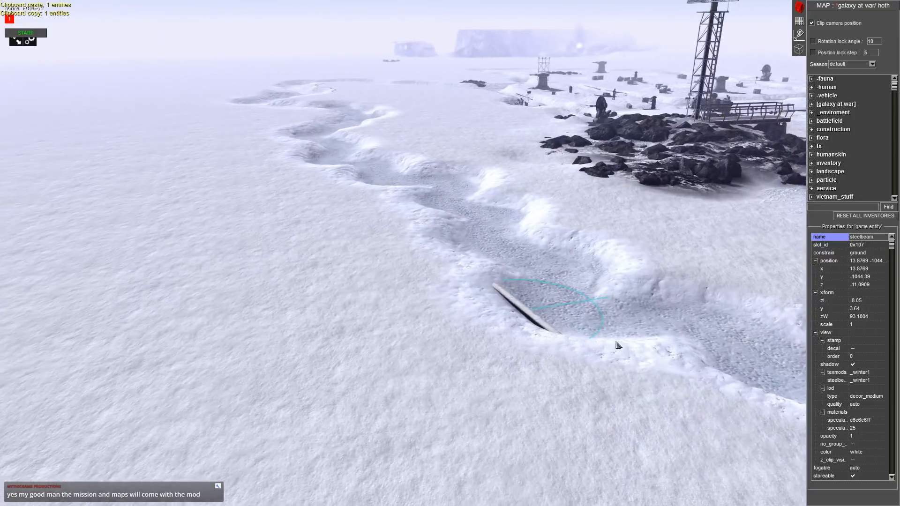
pyautogui.scroll(5, 431, 173)
pyautogui.moveTo(315, 235); pyautogui.dragTo(387, 219, button='middle')
pyautogui.hotkey('ctrl', 'c')
pyautogui.hotkey('ctrl', 'v')
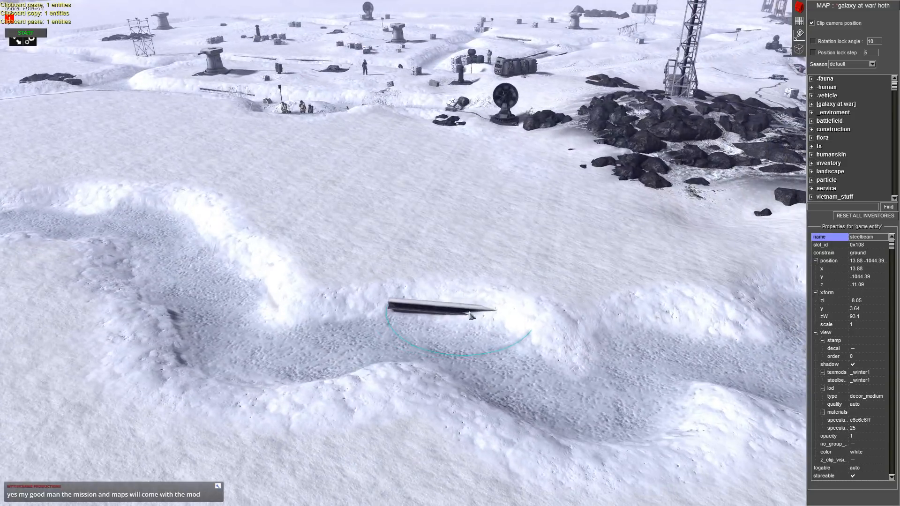
pyautogui.moveTo(491, 357); pyautogui.dragTo(500, 352)
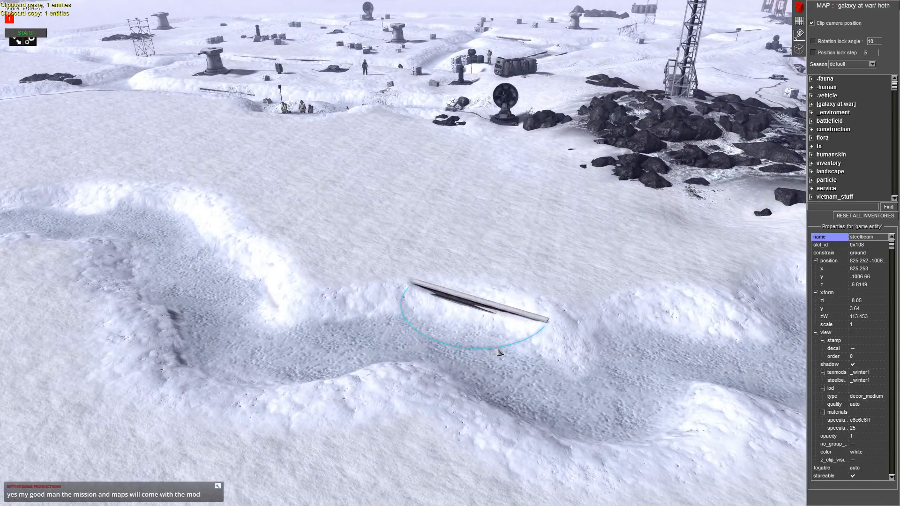
# - Move the beam to the trench's outer wall, scale it to about 0.69 and set a copy beside it
pyautogui.moveTo(501, 353); pyautogui.dragTo(317, 320, button='middle')
pyautogui.moveTo(370, 330); pyautogui.dragTo(206, 368, button='middle')
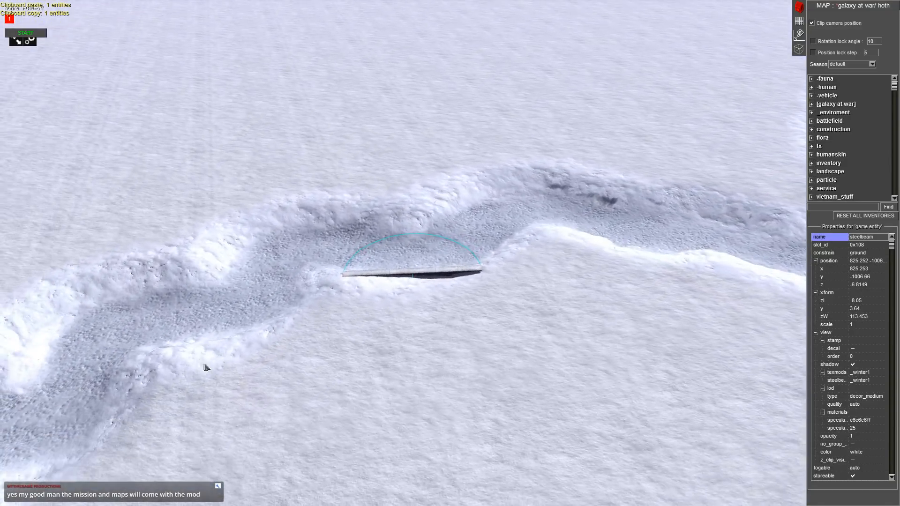
pyautogui.moveTo(476, 341); pyautogui.dragTo(393, 300, button='middle')
pyautogui.moveTo(394, 300); pyautogui.dragTo(389, 253)
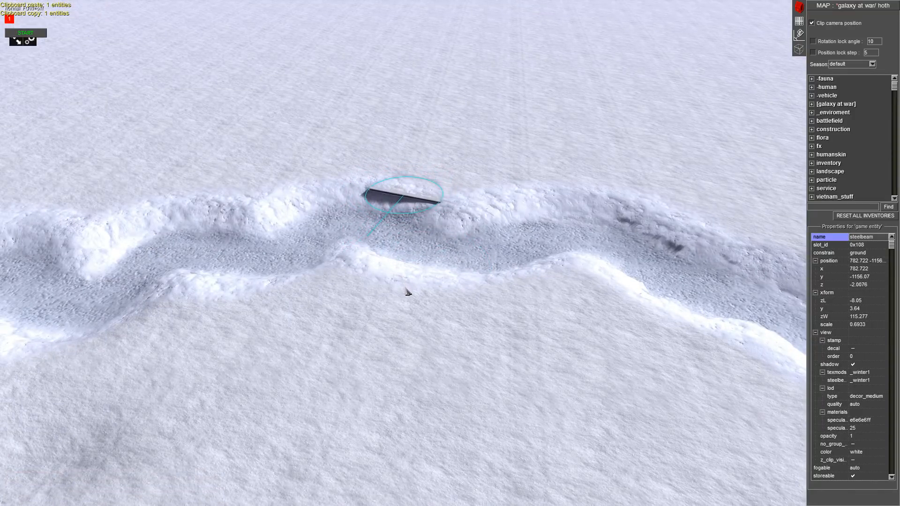
pyautogui.moveTo(407, 291); pyautogui.dragTo(408, 293)
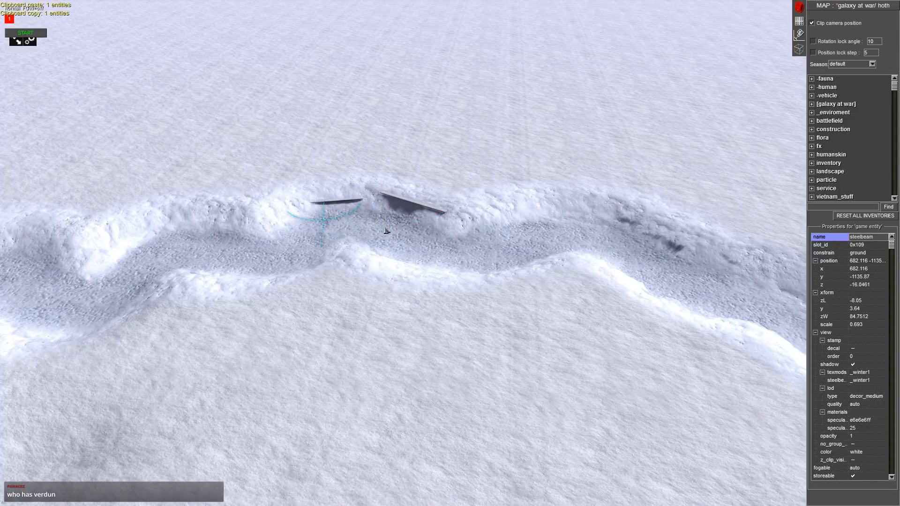
# - Copy the shortened beam to the next bend of the outer trench and rotate it against the wall facing the walkers
pyautogui.moveTo(396, 233); pyautogui.dragTo(557, 229, button='middle')
pyautogui.hotkey('ctrl', 'c')
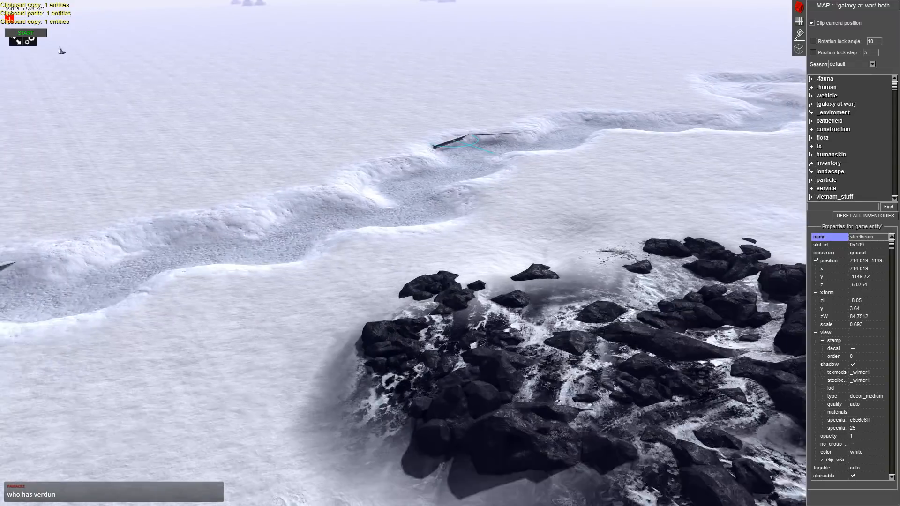
pyautogui.moveTo(359, 286); pyautogui.dragTo(368, 215, button='middle')
pyautogui.hotkey('ctrl', 'v')
pyautogui.moveTo(446, 301); pyautogui.dragTo(409, 303)
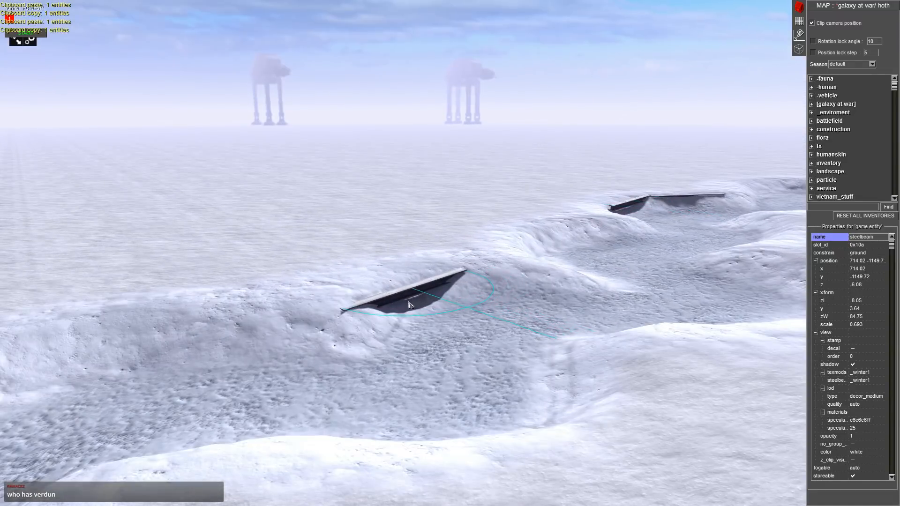
pyautogui.moveTo(410, 303); pyautogui.dragTo(473, 314, button='right')
pyautogui.moveTo(473, 314)
pyautogui.mouseDown()
pyautogui.moveTo(454, 307)
pyautogui.moveTo(458, 313)
pyautogui.mouseUp()
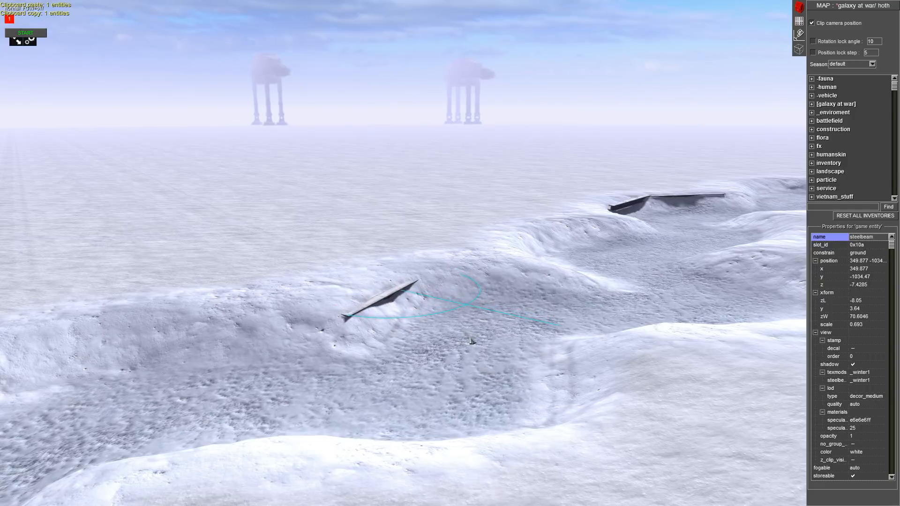
# - Paste a second short beam beside it and rotate it so the pair forms an angled lining around the bend
pyautogui.moveTo(470, 337); pyautogui.dragTo(464, 318, button='middle')
pyautogui.hotkey('ctrl', 'v')
pyautogui.moveTo(426, 290); pyautogui.dragTo(436, 293, button='right')
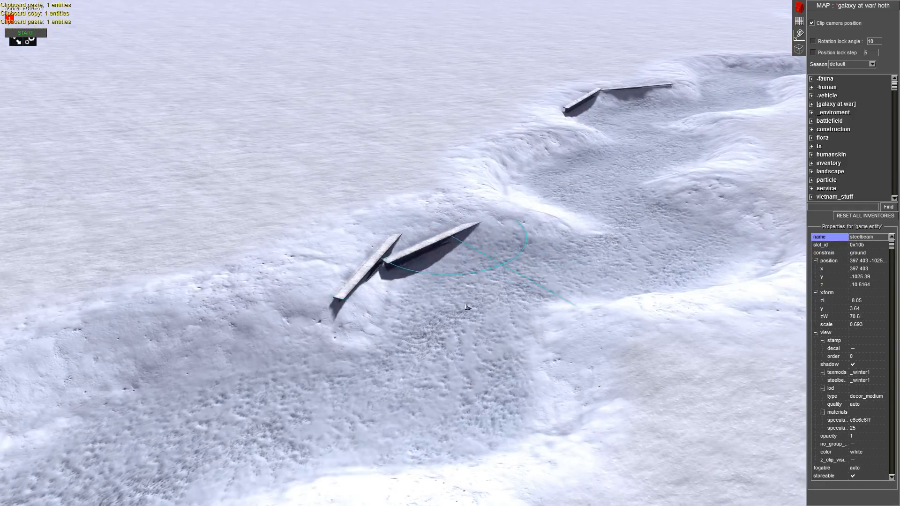
pyautogui.moveTo(436, 293); pyautogui.dragTo(423, 300)
pyautogui.moveTo(423, 301)
pyautogui.mouseDown(button='right')
pyautogui.moveTo(415, 298)
pyautogui.moveTo(437, 289)
pyautogui.mouseUp(button='right')
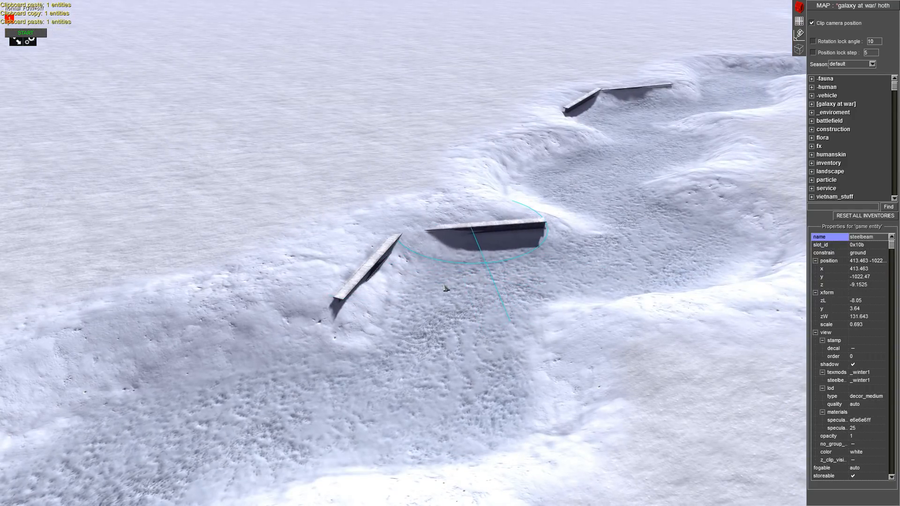
# - Place a copy of the short beam on the opposite, base-side trench bank and rotate it to face the trench
pyautogui.hotkey('ctrl', 'c')
pyautogui.moveTo(450, 287); pyautogui.dragTo(413, 342, button='middle')
pyautogui.hotkey('ctrl', 'v')
pyautogui.moveTo(413, 342); pyautogui.dragTo(551, 343, button='right')
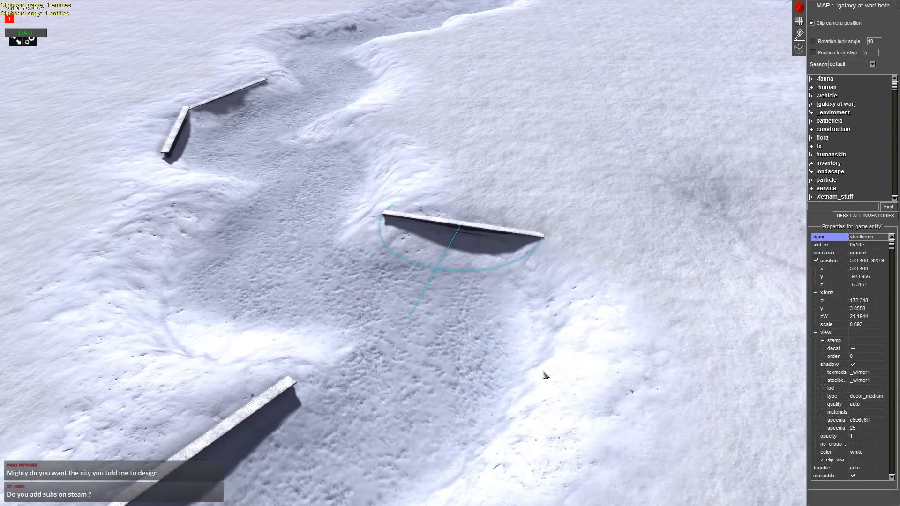
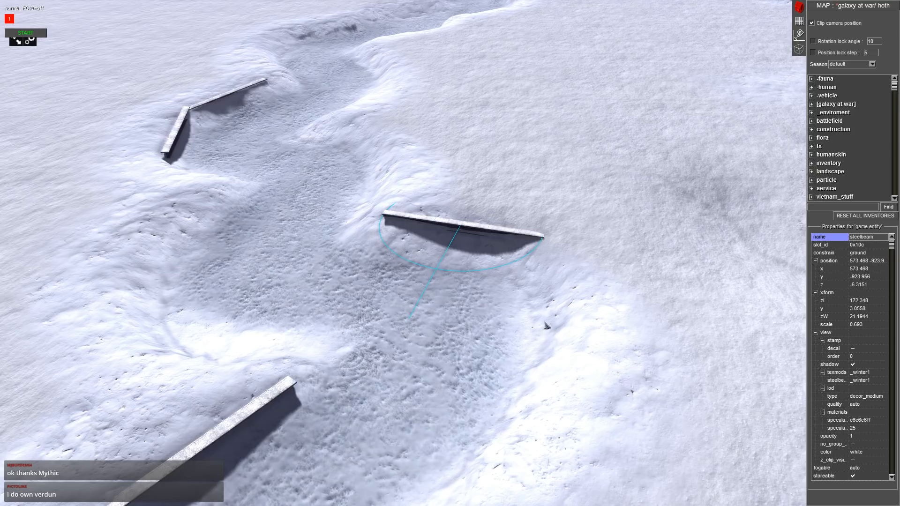
# - Paste a copy of the short beam onto the outer lip of the bare trench stretch and raise it slightly
pyautogui.moveTo(451, 225); pyautogui.dragTo(701, 190, button='middle')
pyautogui.scroll(-3, 609, 201)
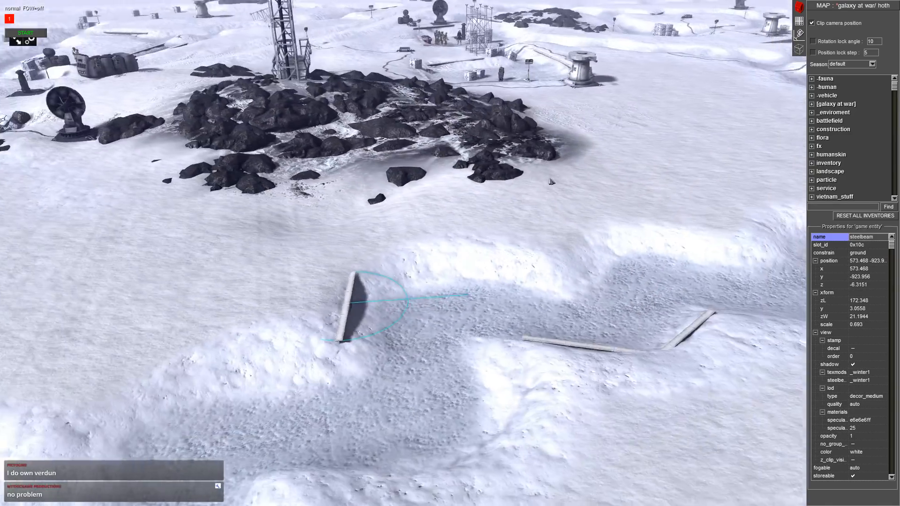
pyautogui.moveTo(506, 206); pyautogui.dragTo(700, 174, button='middle')
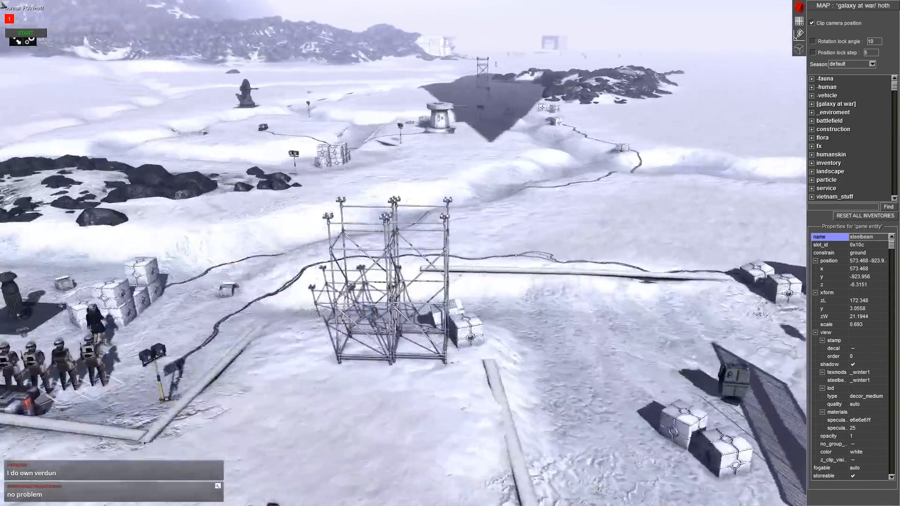
pyautogui.moveTo(28, 38); pyautogui.dragTo(231, 39, button='middle')
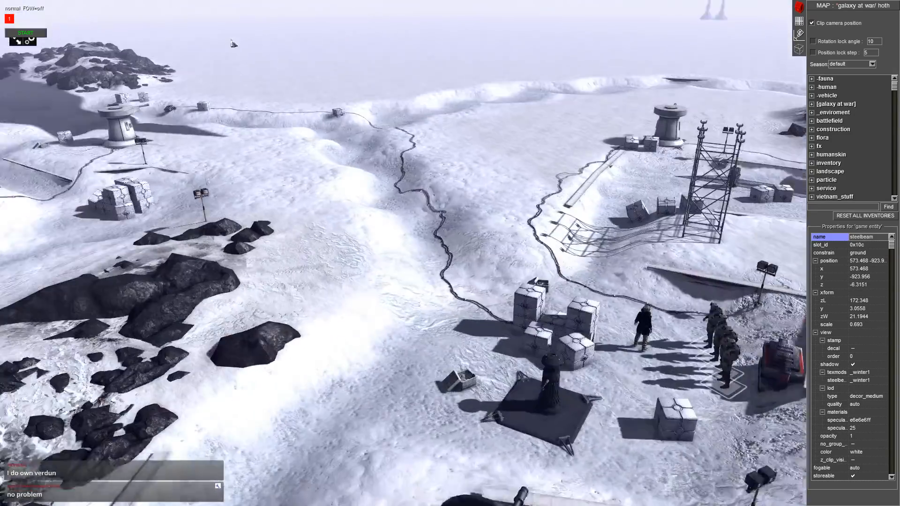
pyautogui.hotkey('ctrl', 'c')
pyautogui.moveTo(291, 296); pyautogui.dragTo(341, 276, button='middle')
pyautogui.hotkey('ctrl', 'v')
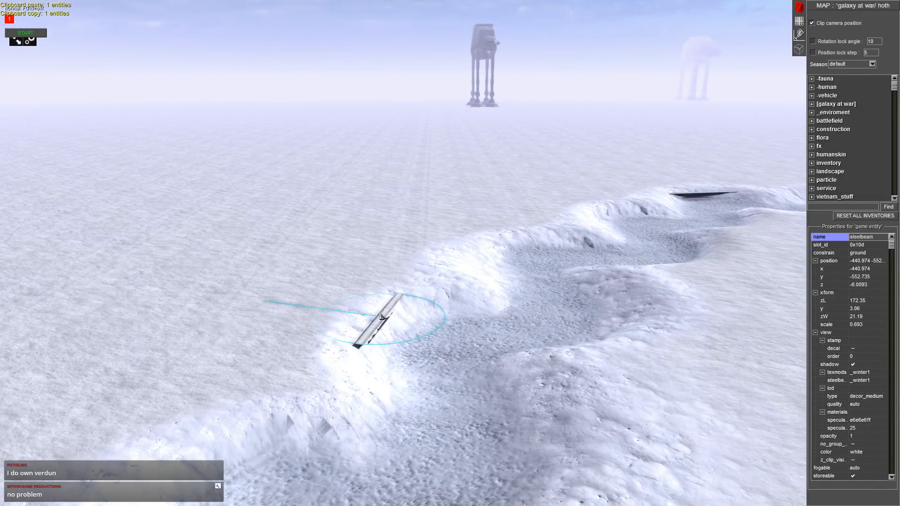
pyautogui.moveTo(380, 317); pyautogui.dragTo(480, 355, button='middle')
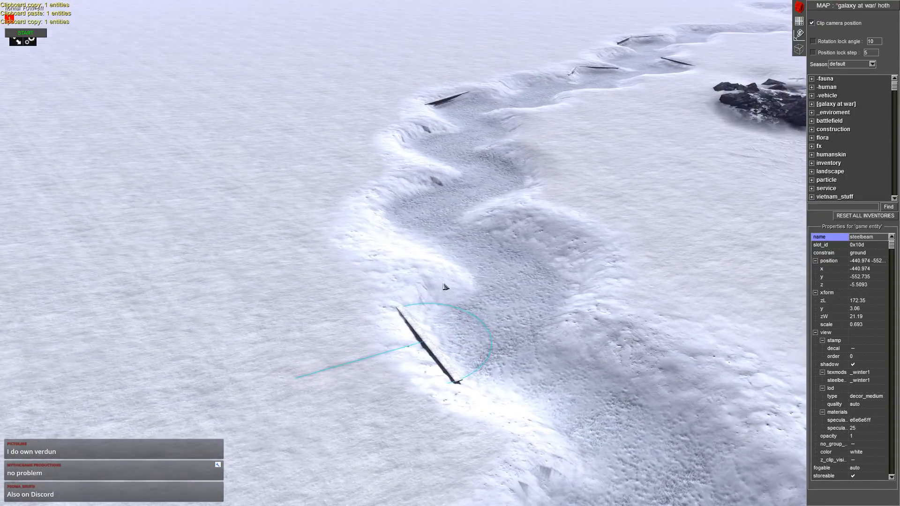
# - Place another short beam along the trench edge beside the cable and crate, rotated parallel to the bank
pyautogui.scroll(-10, 444, 287)
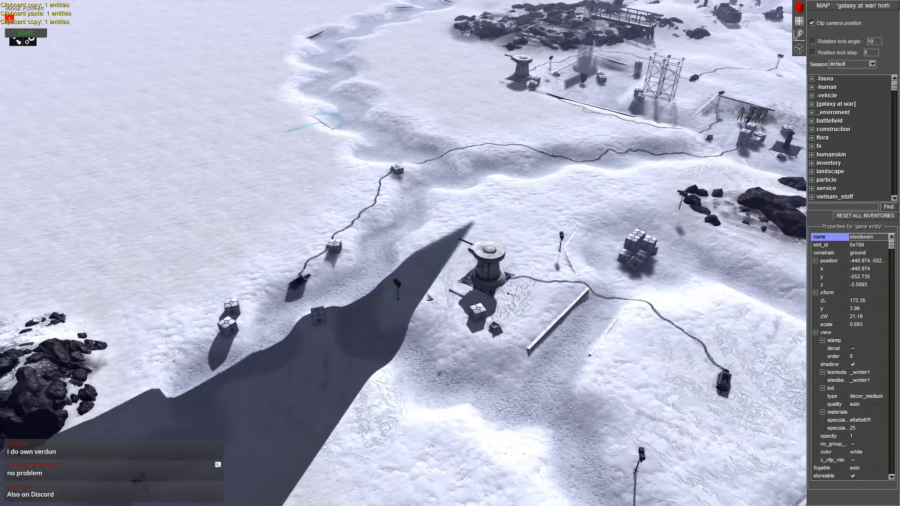
pyautogui.scroll(10, 429, 296)
pyautogui.moveTo(430, 296); pyautogui.dragTo(413, 317, button='middle')
pyautogui.press('Up')
pyautogui.press('Left')
pyautogui.moveTo(341, 238); pyautogui.dragTo(355, 385, button='middle')
pyautogui.hotkey('ctrl', 'v')
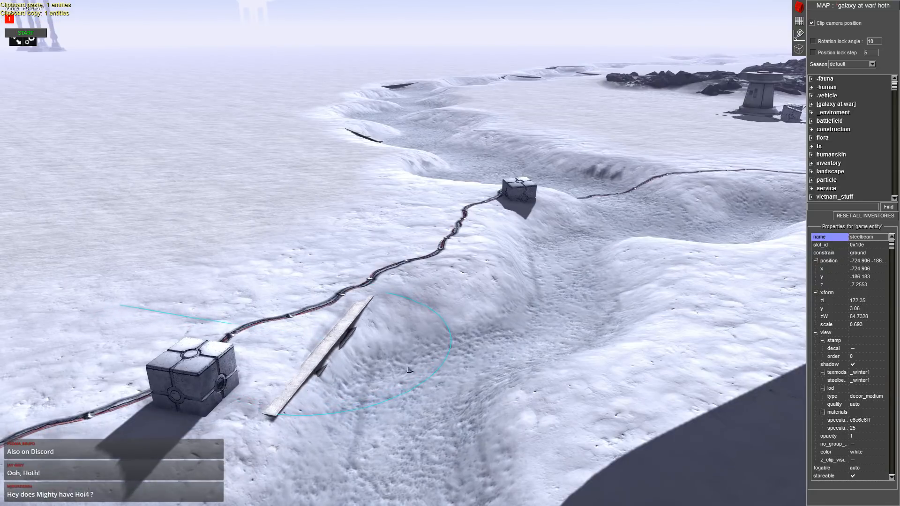
# - Duplicate that beam farther along the trench edge toward the next cable crate and adjust its angle to the bank
pyautogui.hotkey('ctrl', 'c')
pyautogui.moveTo(409, 370); pyautogui.dragTo(493, 303, button='middle')
pyautogui.press('Up')
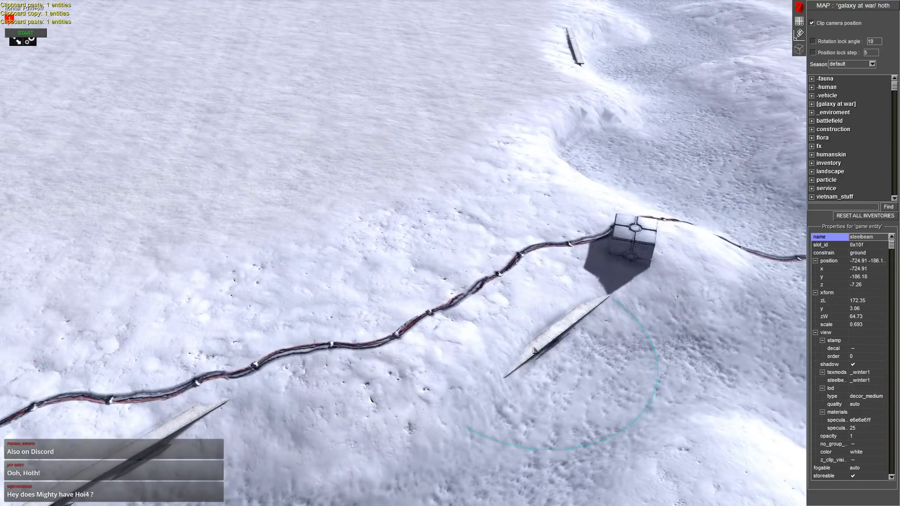
pyautogui.moveTo(519, 353); pyautogui.dragTo(506, 364)
pyautogui.moveTo(505, 364); pyautogui.dragTo(497, 364, button='right')
pyautogui.moveTo(497, 364); pyautogui.dragTo(422, 412, button='middle')
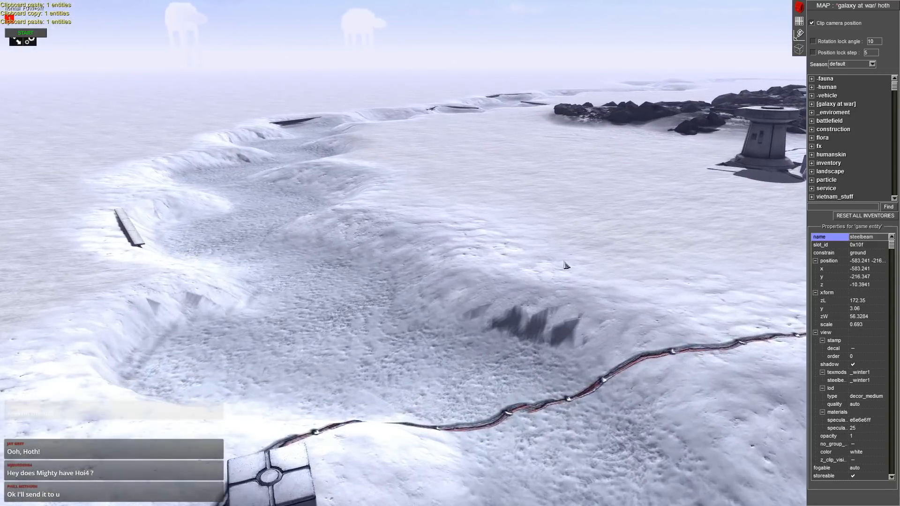
pyautogui.click(799, 22)
pyautogui.click(829, 44)
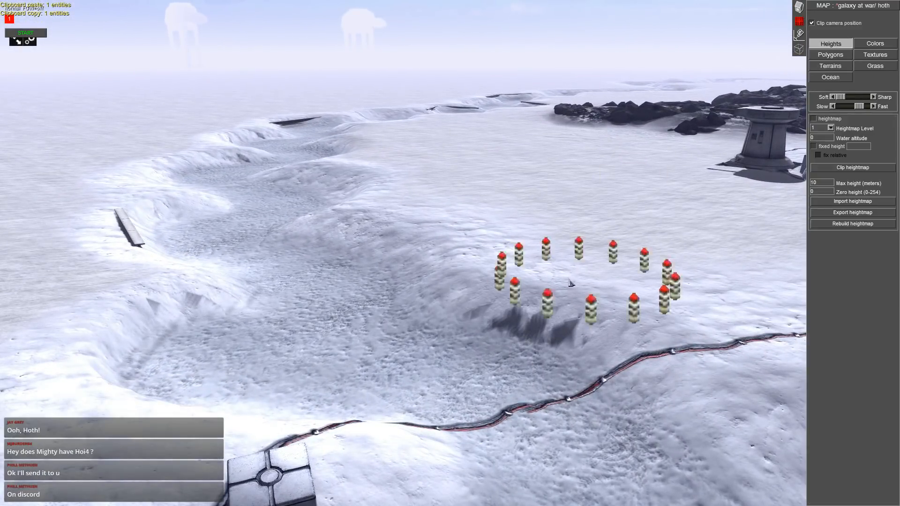
pyautogui.scroll(-3, 591, 318)
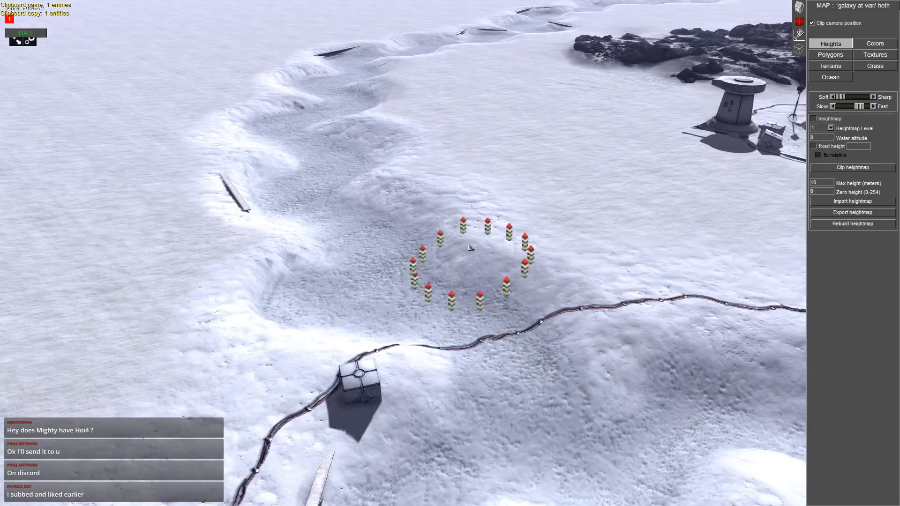
pyautogui.moveTo(472, 251); pyautogui.dragTo(636, 225, button='middle')
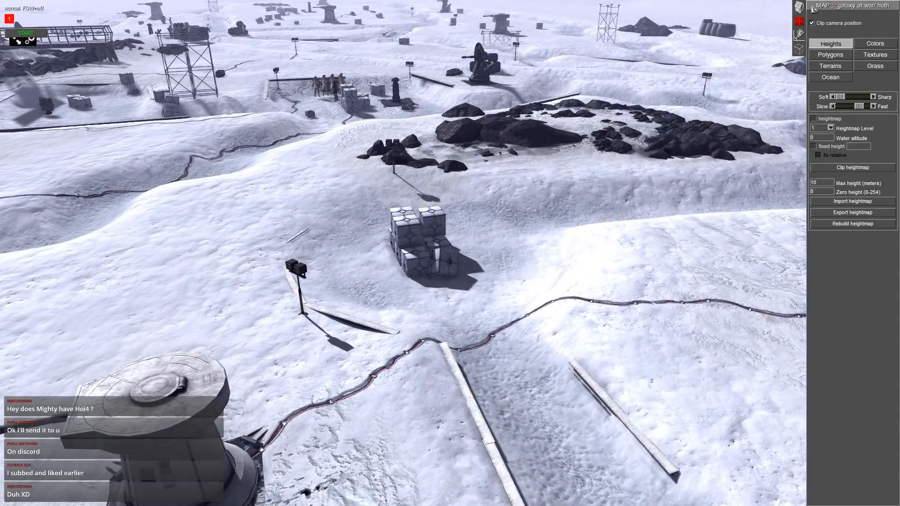
pyautogui.click(799, 7)
# - Copy a snow track decal from the ground beside the squad's dugout and place it at the rocks near the radar dish
pyautogui.press('Up')
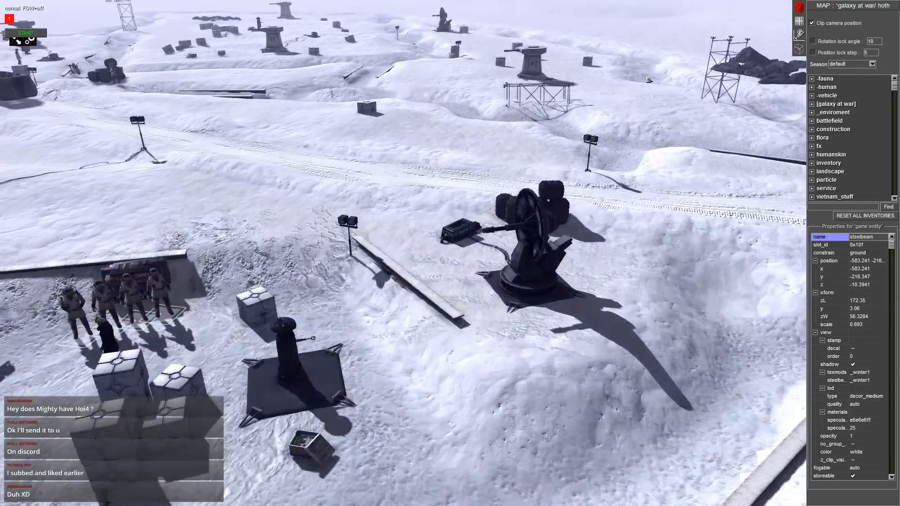
pyautogui.moveTo(590, 206); pyautogui.dragTo(518, 292, button='middle')
pyautogui.hotkey('ctrl', 'c')
pyautogui.scroll(2, 450, 201)
pyautogui.moveTo(519, 292); pyautogui.dragTo(453, 222)
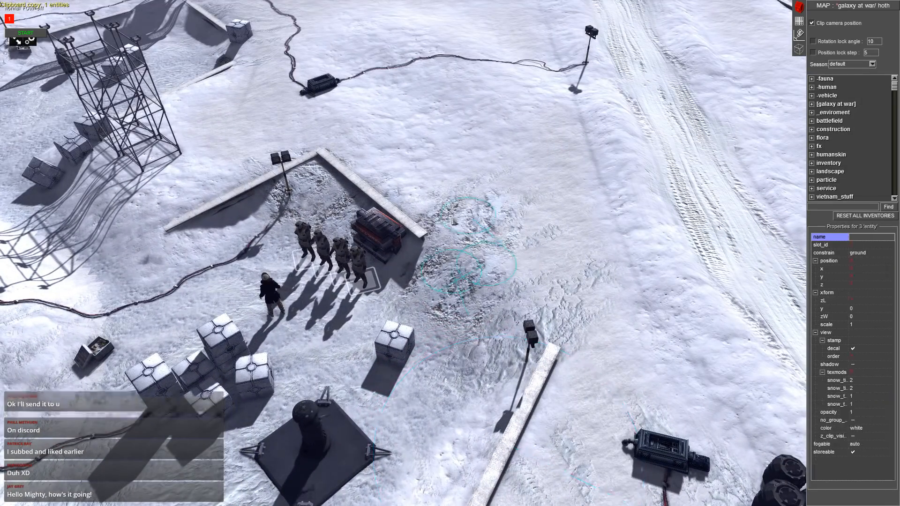
pyautogui.hotkey('ctrl', 'c')
pyautogui.moveTo(491, 267); pyautogui.dragTo(566, 229, button='middle')
pyautogui.press('Up')
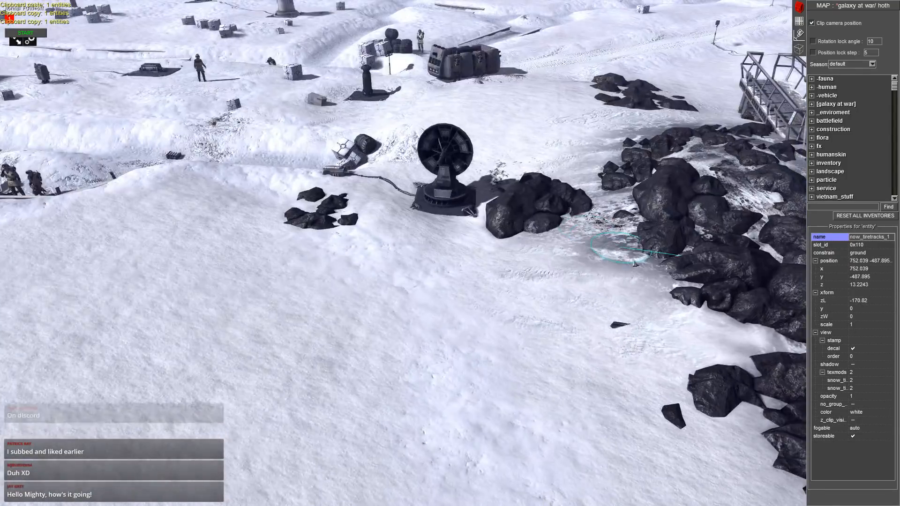
# - Rotate the snow track decal and place a copy of it on the outer rim of the far trench
pyautogui.press('Down')
pyautogui.moveTo(383, 245); pyautogui.dragTo(126, 5, button='middle')
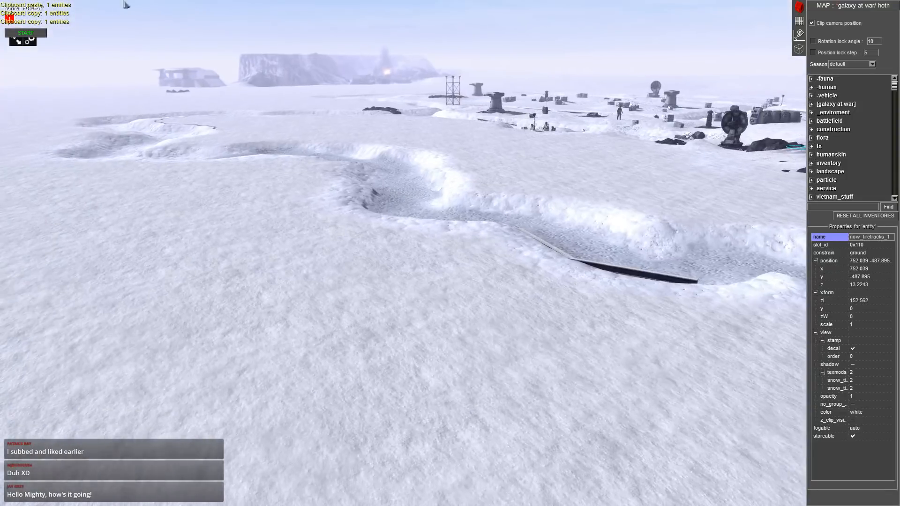
pyautogui.hotkey('ctrl', 'c')
pyautogui.moveTo(424, 250); pyautogui.dragTo(392, 283, button='middle')
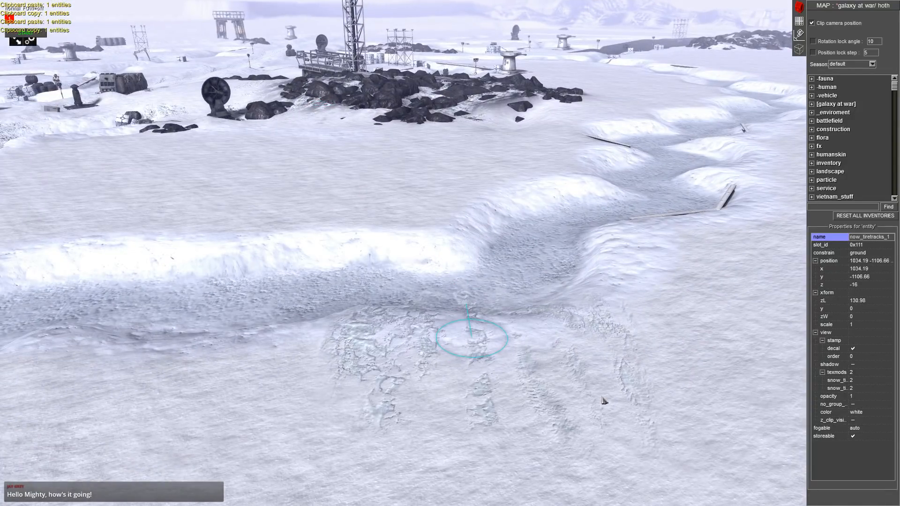
# - Place further copies of the snow track decal along the outer rim of the winding trench, angling each towards the bank
pyautogui.moveTo(728, 281); pyautogui.dragTo(744, 261)
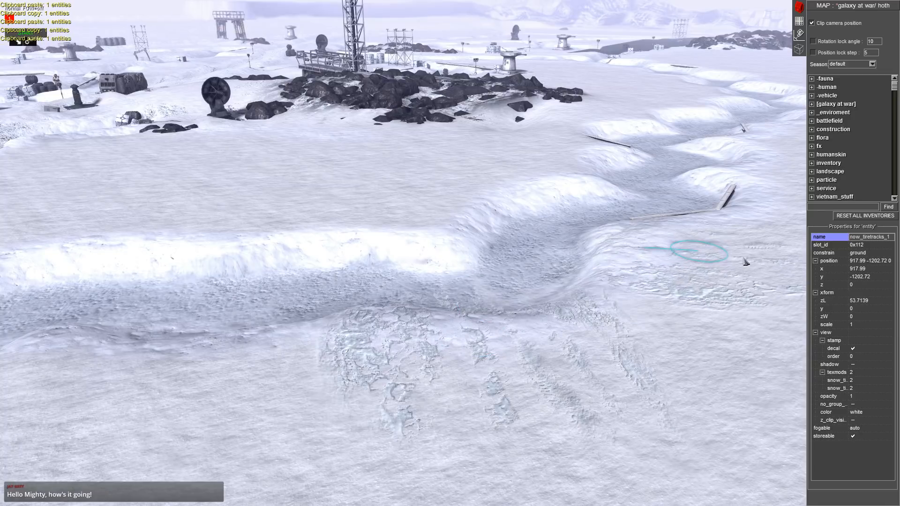
pyautogui.hotkey('ctrl', 'c')
pyautogui.moveTo(519, 336); pyautogui.dragTo(288, 335, button='middle')
pyautogui.hotkey('ctrl', 'v')
pyautogui.moveTo(257, 195); pyautogui.dragTo(267, 190)
pyautogui.hotkey('ctrl', 'c')
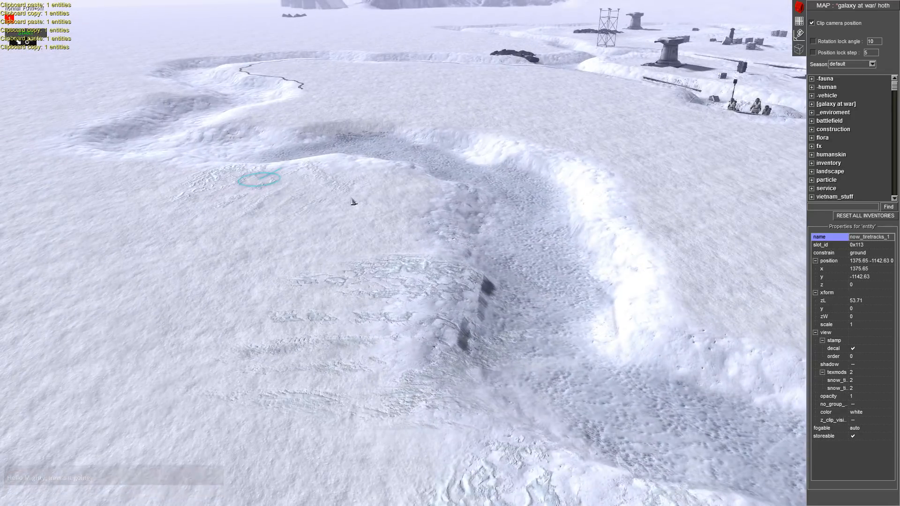
pyautogui.hotkey('ctrl', 'v')
pyautogui.moveTo(360, 199); pyautogui.dragTo(366, 203)
pyautogui.hotkey('ctrl', 'c')
# - Place a copy of the snow track decal on the open snow beside the two angled beams along the trench
pyautogui.moveTo(356, 239); pyautogui.dragTo(564, 275, button='middle')
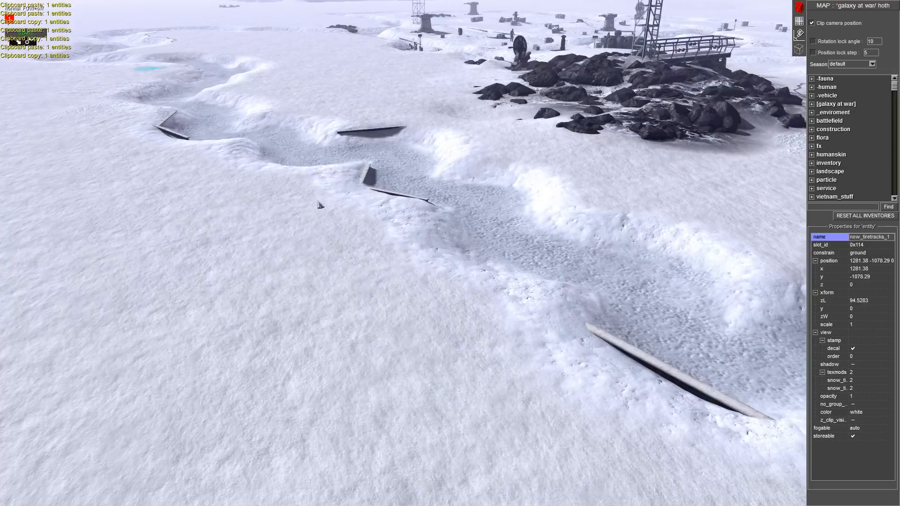
pyautogui.hotkey('ctrl', 'v')
pyautogui.moveTo(320, 205); pyautogui.dragTo(341, 206)
pyautogui.click(297, 233)
# - Spread snow track decal copies around the lone long beam on the outer trench rim and adjust their angles
pyautogui.moveTo(660, 462); pyautogui.dragTo(363, 255, button='middle')
pyautogui.hotkey('ctrl', 'v')
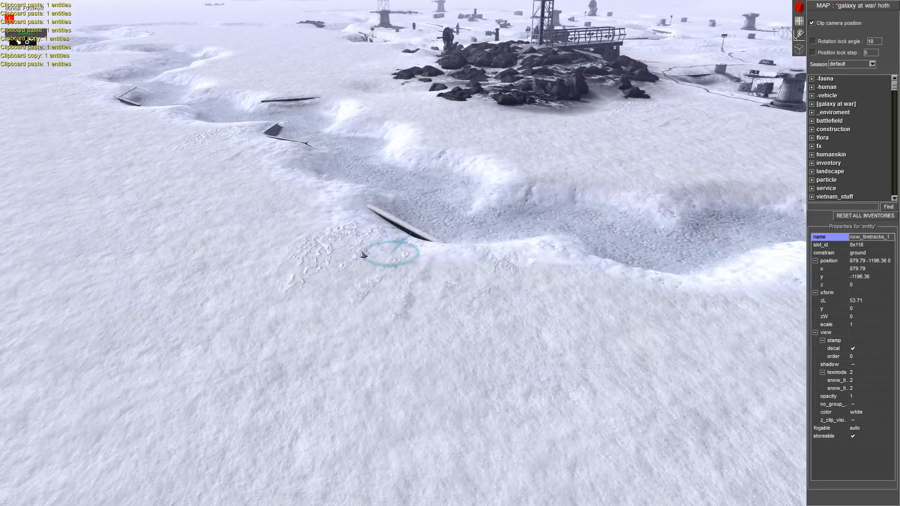
pyautogui.moveTo(363, 254); pyautogui.dragTo(324, 237)
pyautogui.hotkey('ctrl', 'v')
pyautogui.moveTo(566, 275); pyautogui.dragTo(578, 271, button='right')
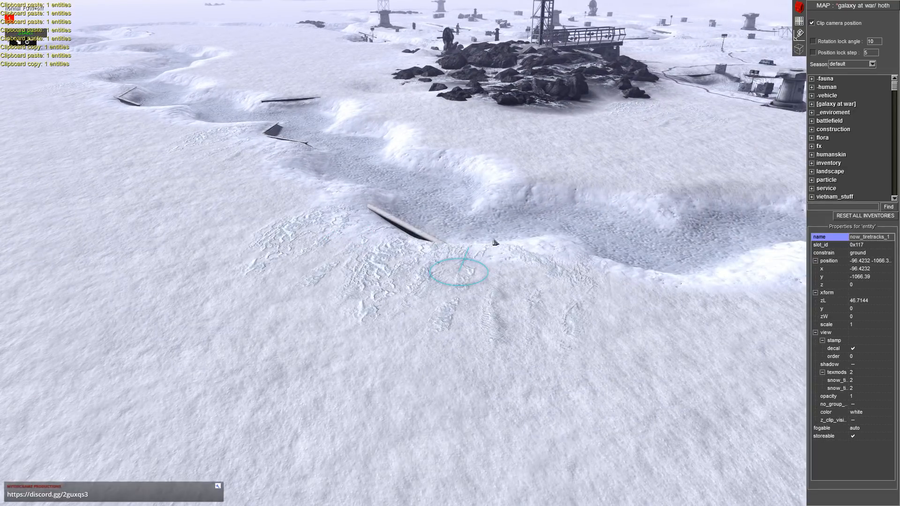
# - Reposition the long steel beam beside the new snow tracks along the trench's outer edge
pyautogui.moveTo(495, 242); pyautogui.dragTo(654, 224, button='middle')
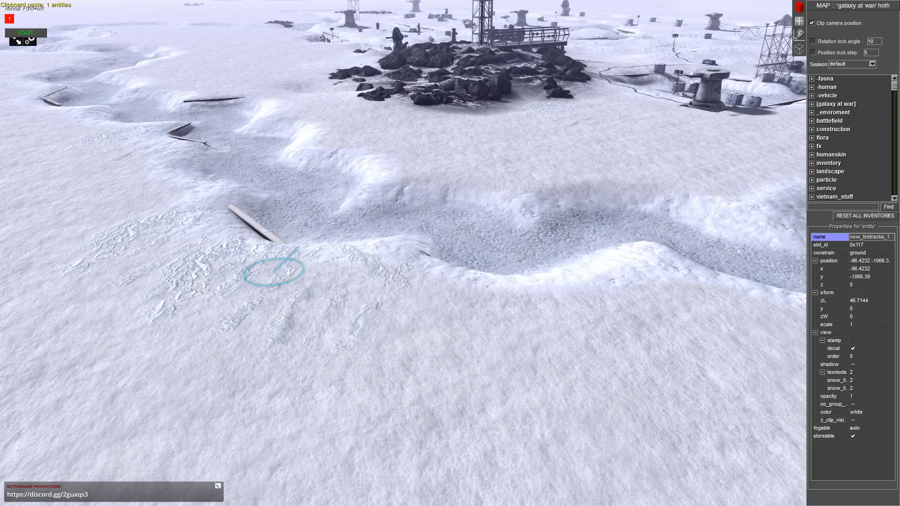
pyautogui.moveTo(515, 227); pyautogui.dragTo(480, 219, button='middle')
pyautogui.click(483, 263)
pyautogui.scroll(4, 478, 218)
pyautogui.moveTo(379, 244); pyautogui.dragTo(376, 262, button='middle')
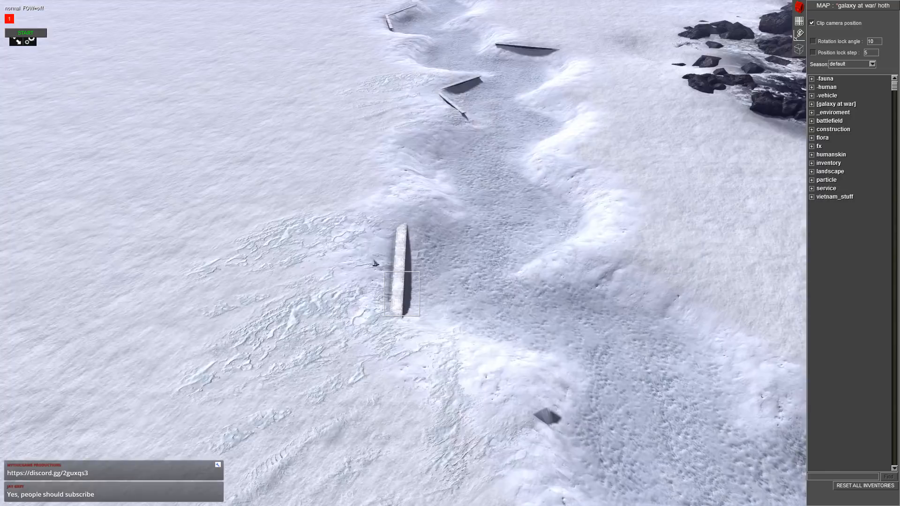
pyautogui.click(379, 261)
pyautogui.moveTo(440, 291); pyautogui.dragTo(426, 294)
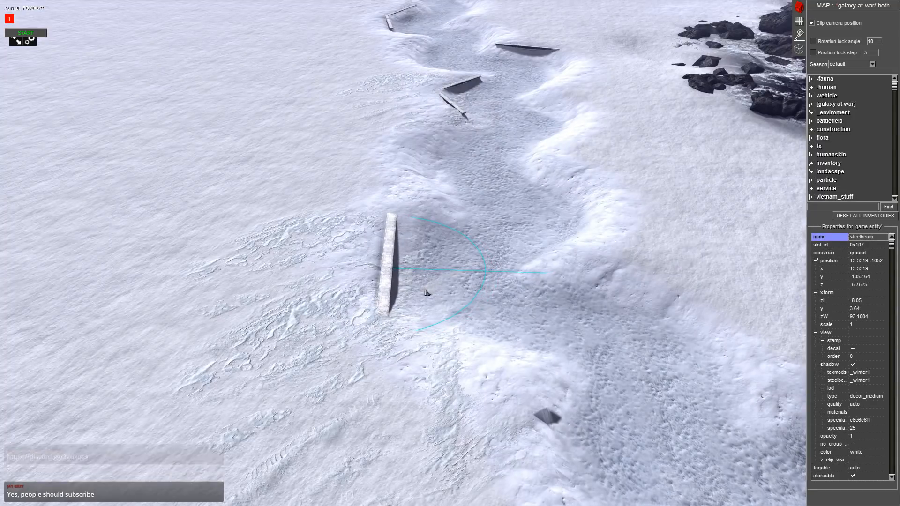
# - Copy the steel beam to the bare outer bend of the next trench section and rotate it along the bank
pyautogui.moveTo(427, 294); pyautogui.dragTo(314, 167, button='middle')
pyautogui.hotkey('ctrl', 'c')
pyautogui.moveTo(286, 278); pyautogui.dragTo(267, 316, button='middle')
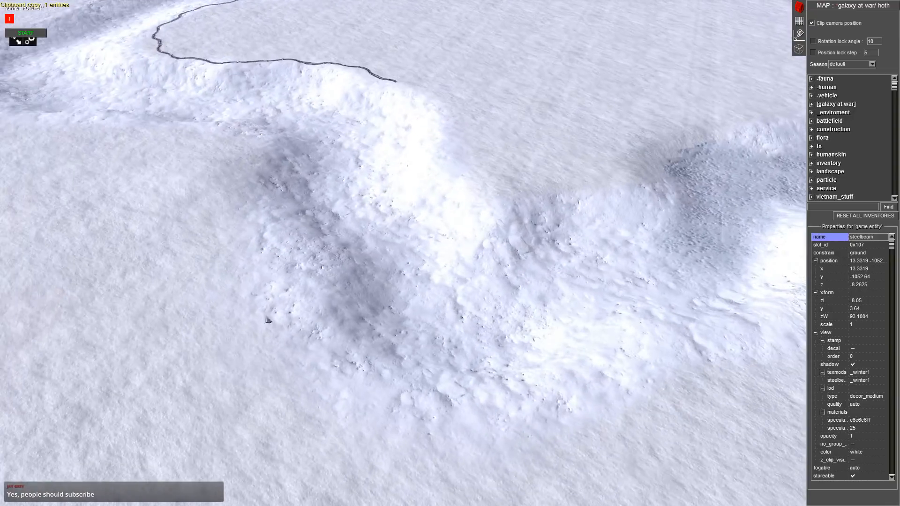
pyautogui.hotkey('ctrl', 'v')
pyautogui.moveTo(342, 383); pyautogui.dragTo(364, 390)
# - Place two more steel beam copies end to end at the trench's outer corner near the cable, rotated to the bank and sunk into it
pyautogui.moveTo(411, 389); pyautogui.dragTo(506, 358, button='middle')
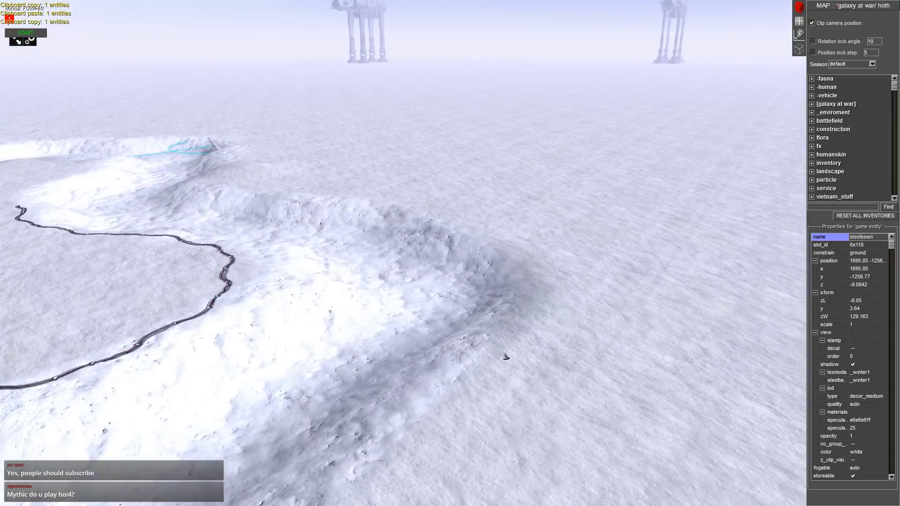
pyautogui.hotkey('ctrl', 'v')
pyautogui.moveTo(484, 361); pyautogui.dragTo(467, 398)
pyautogui.moveTo(467, 398); pyautogui.dragTo(540, 357, button='middle')
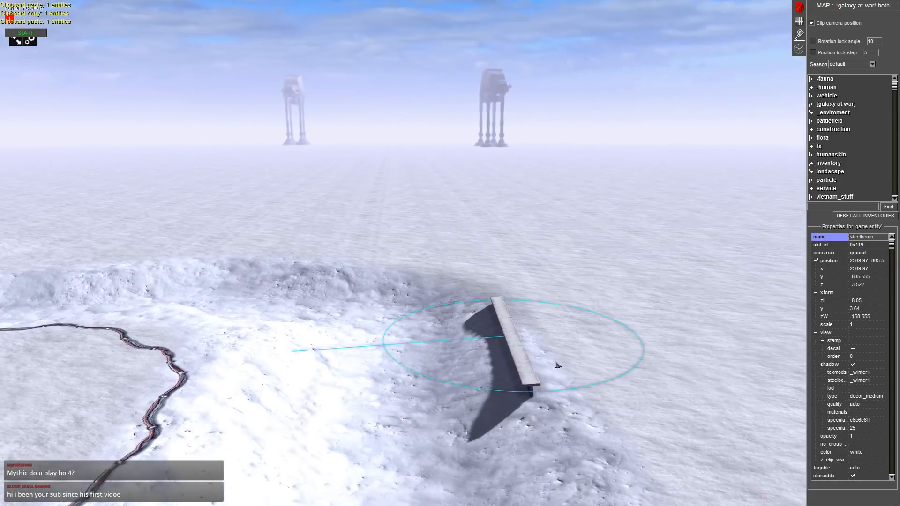
pyautogui.keyDown('alt'); pyautogui.scroll(-1, 555, 389); pyautogui.keyUp('alt')
pyautogui.scroll(-3, 678, 309)
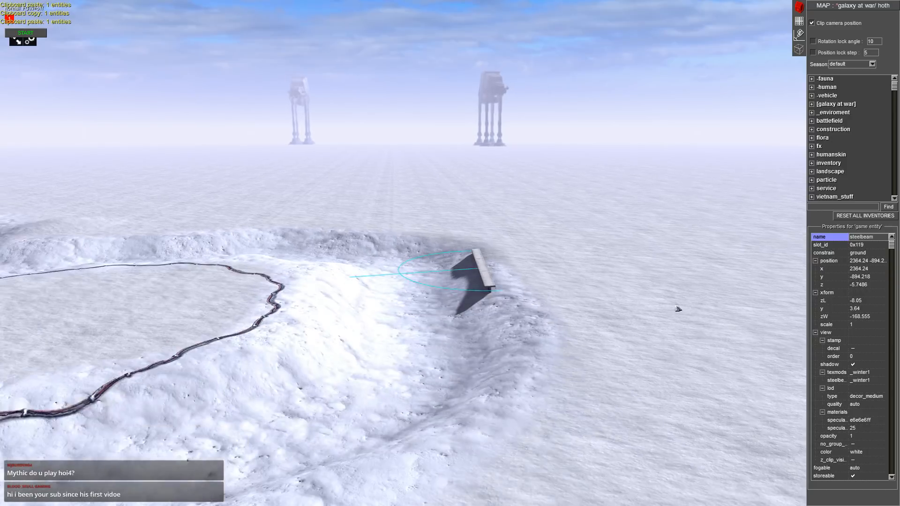
pyautogui.moveTo(678, 309); pyautogui.dragTo(457, 312, button='middle')
pyautogui.hotkey('ctrl', 'c')
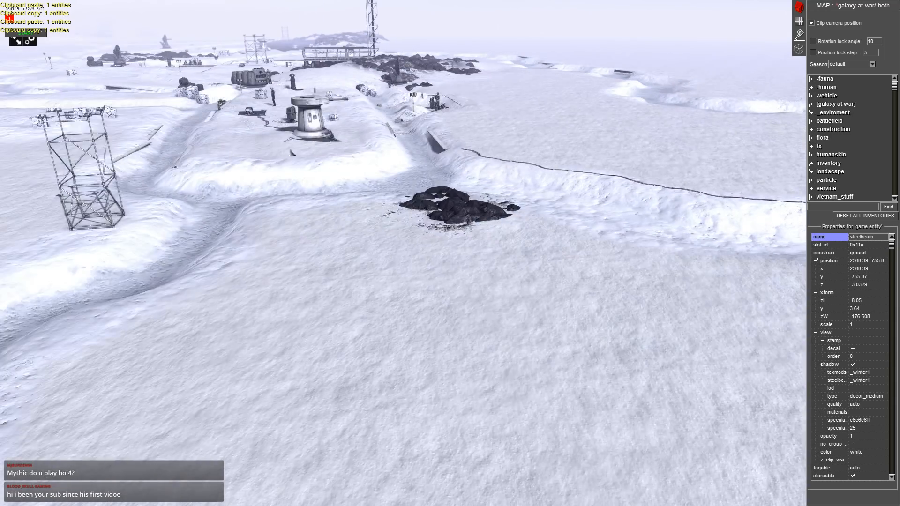
# - Switch to terrain texture painting and paint the snow_trace texture along the trench floor past the small black rock pile
pyautogui.moveTo(354, 172); pyautogui.dragTo(604, 248, button='middle')
pyautogui.scroll(2, 605, 243)
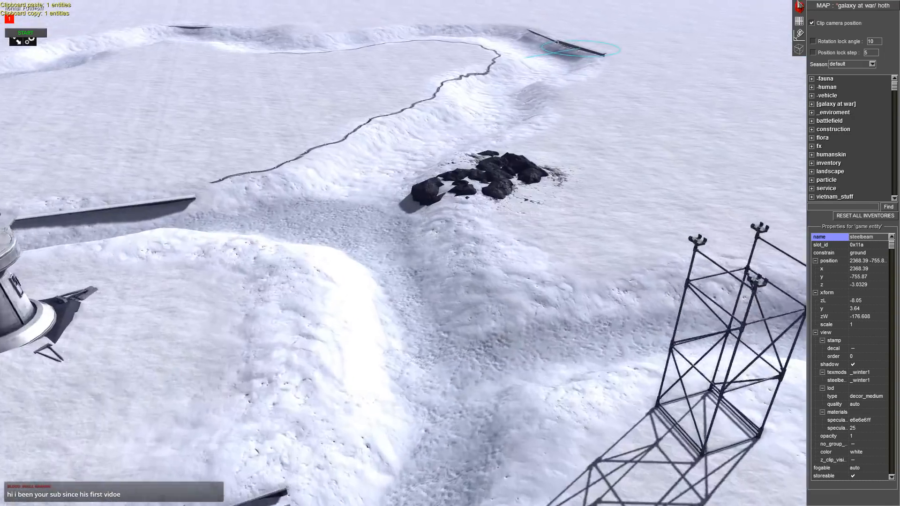
pyautogui.click(799, 23)
pyautogui.press('Up')
pyautogui.press('Left')
pyautogui.click(867, 56)
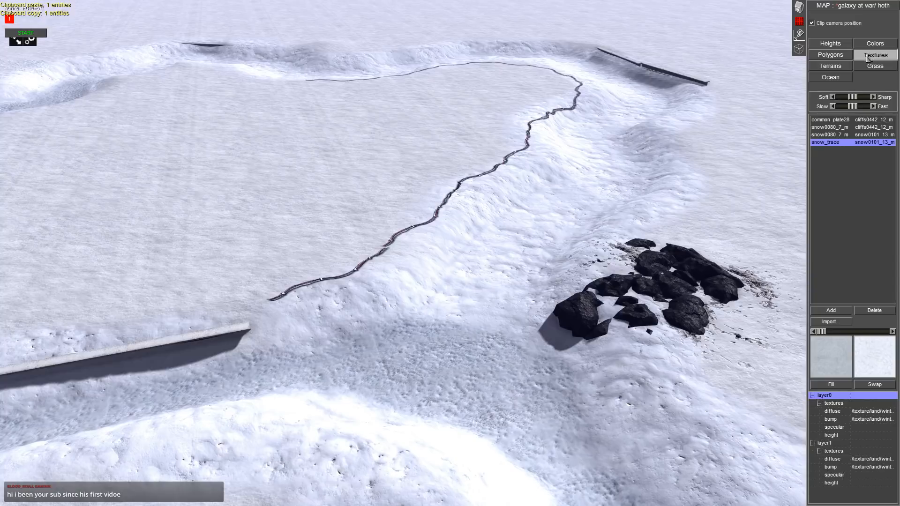
pyautogui.moveTo(496, 305); pyautogui.dragTo(495, 312, button='middle')
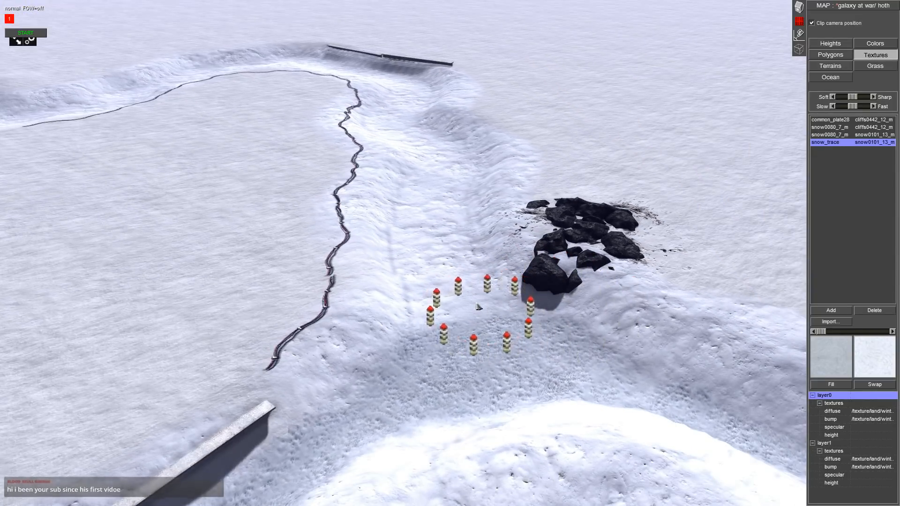
pyautogui.scroll(-3, 473, 309)
pyautogui.moveTo(441, 268)
pyautogui.mouseDown()
pyautogui.moveTo(438, 216)
pyautogui.moveTo(451, 165)
pyautogui.mouseUp()
# - Continue the snow_trace texture along the trench floor up to the paired steel beams and around that corner
pyautogui.moveTo(410, 2)
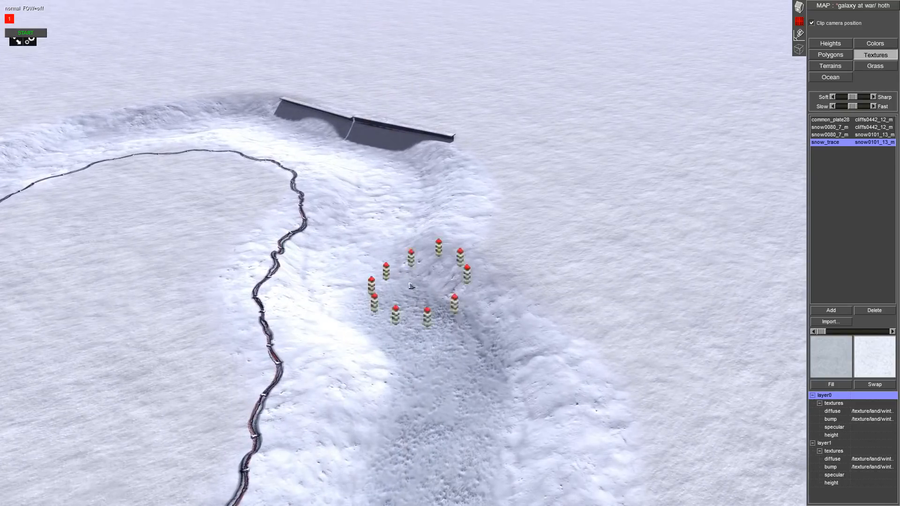
pyautogui.moveTo(412, 286)
pyautogui.mouseDown()
pyautogui.moveTo(350, 276)
pyautogui.moveTo(386, 199)
pyautogui.moveTo(381, 174)
pyautogui.mouseUp()
pyautogui.moveTo(2, 2)
pyautogui.moveTo(556, 344)
pyautogui.mouseDown(button='middle')
pyautogui.moveTo(411, 279)
pyautogui.moveTo(396, 343)
pyautogui.mouseUp(button='middle')
pyautogui.moveTo(396, 344)
pyautogui.mouseDown()
pyautogui.moveTo(520, 237)
pyautogui.moveTo(553, 179)
pyautogui.moveTo(480, 129)
pyautogui.mouseUp()
pyautogui.moveTo(459, 154); pyautogui.dragTo(434, 91, button='middle')
pyautogui.moveTo(39, 2)
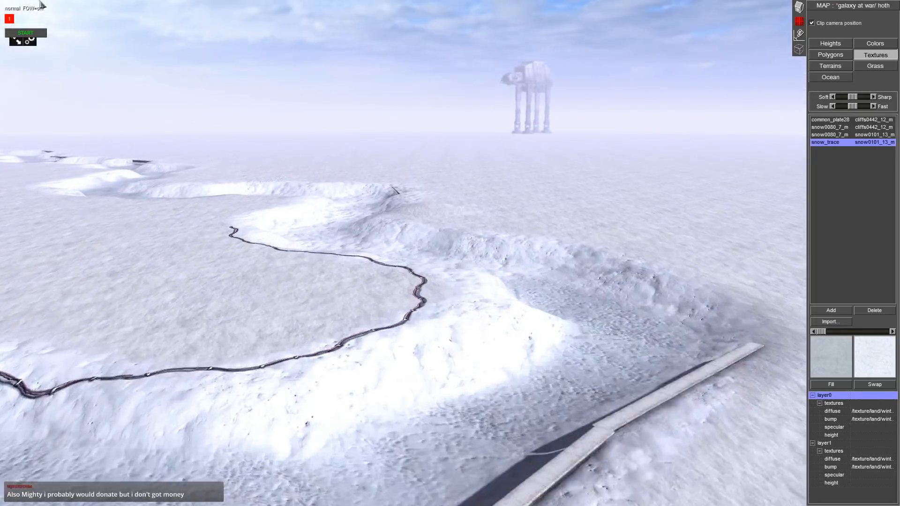
# - Paint snow_trace along the bare trench floor past the single corner beam to join the textured section beyond
pyautogui.moveTo(173, 173)
pyautogui.mouseDown(button='middle')
pyautogui.moveTo(323, 241)
pyautogui.moveTo(436, 262)
pyautogui.mouseUp(button='middle')
pyautogui.moveTo(578, 347)
pyautogui.mouseDown()
pyautogui.moveTo(512, 240)
pyautogui.moveTo(536, 206)
pyautogui.mouseUp()
pyautogui.moveTo(536, 207); pyautogui.dragTo(609, 225, button='middle')
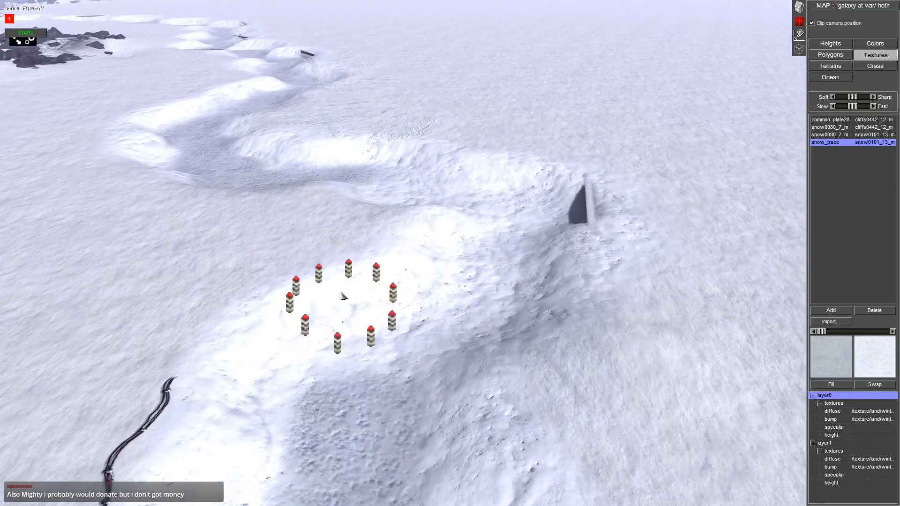
pyautogui.moveTo(382, 374)
pyautogui.mouseDown()
pyautogui.moveTo(487, 278)
pyautogui.moveTo(502, 221)
pyautogui.moveTo(466, 201)
pyautogui.moveTo(411, 195)
pyautogui.mouseUp()
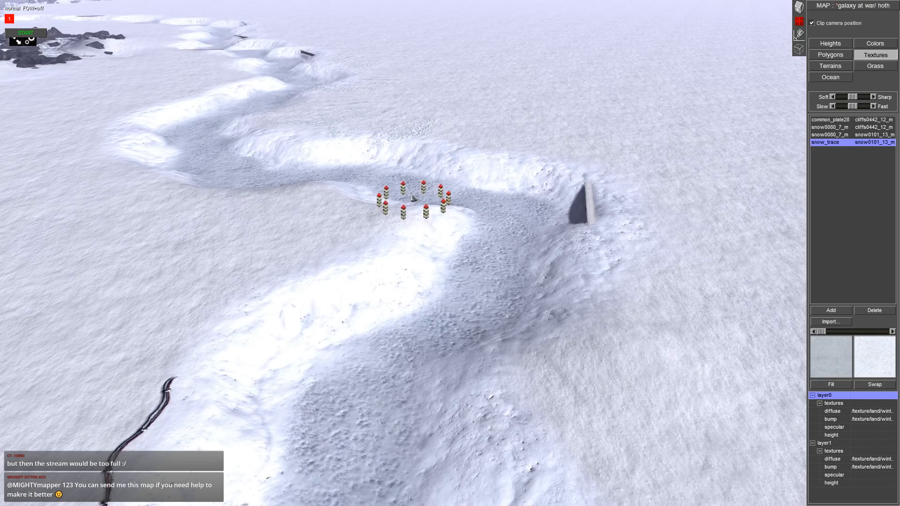
# - Select the snow0080_7_m / snow0101_13_m texture pair and paint it over the untextured trench in front of the radar dish
pyautogui.moveTo(423, 203); pyautogui.dragTo(235, 181, button='middle')
pyautogui.moveTo(253, 141); pyautogui.dragTo(379, 133, button='middle')
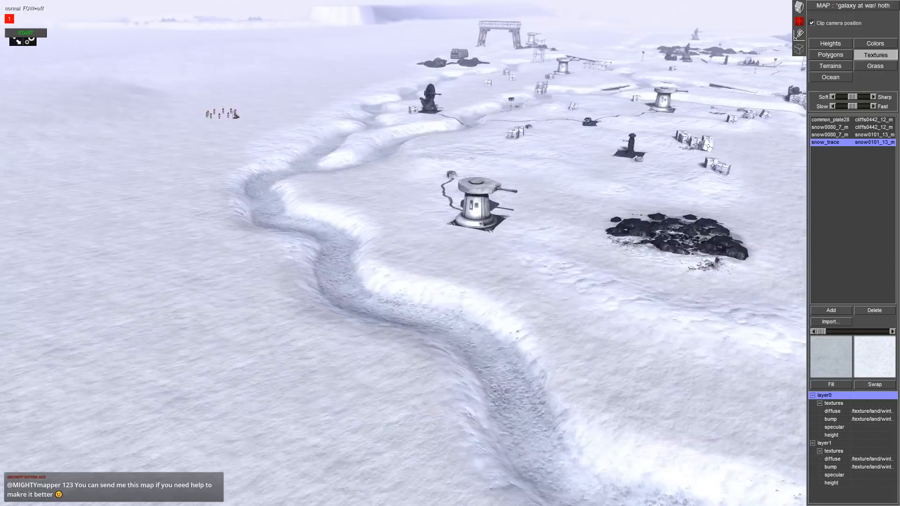
pyautogui.moveTo(221, 114); pyautogui.dragTo(381, 115, button='middle')
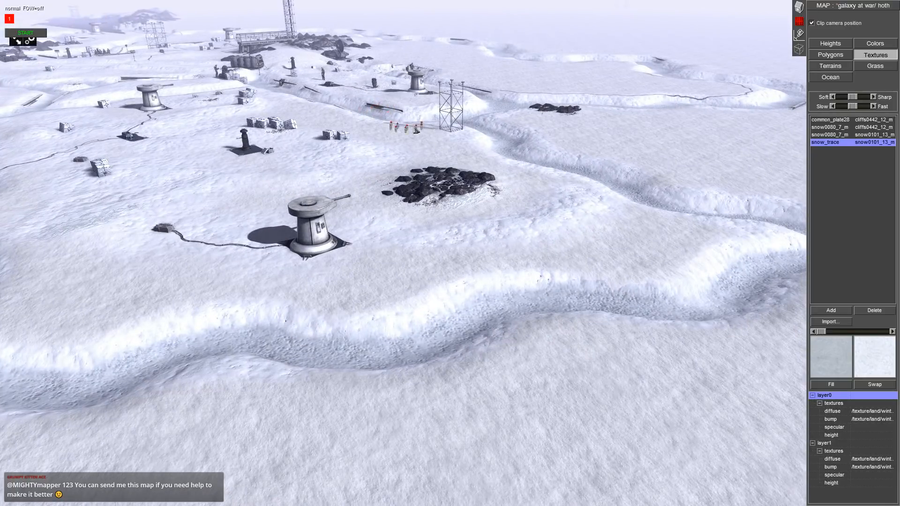
pyautogui.moveTo(414, 126); pyautogui.dragTo(431, 149, button='middle')
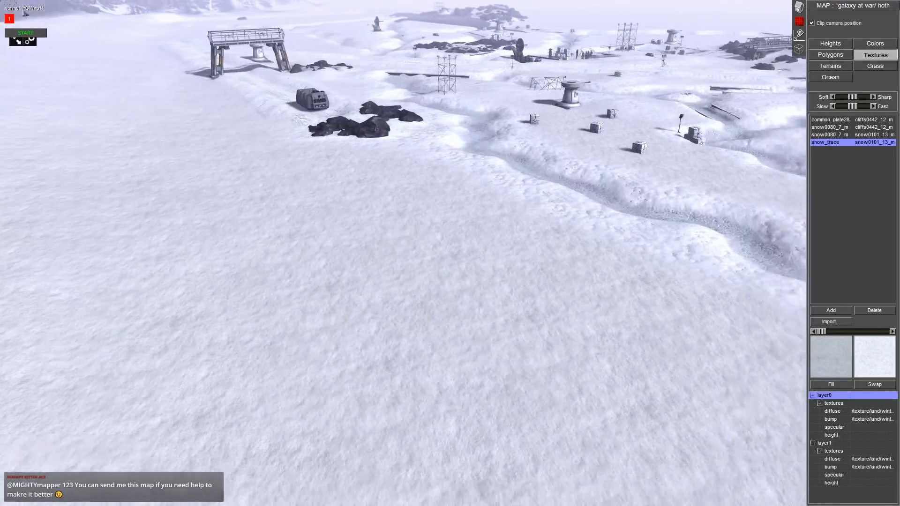
pyautogui.moveTo(211, 107); pyautogui.dragTo(358, 103, button='middle')
pyautogui.moveTo(285, 281); pyautogui.dragTo(403, 269, button='middle')
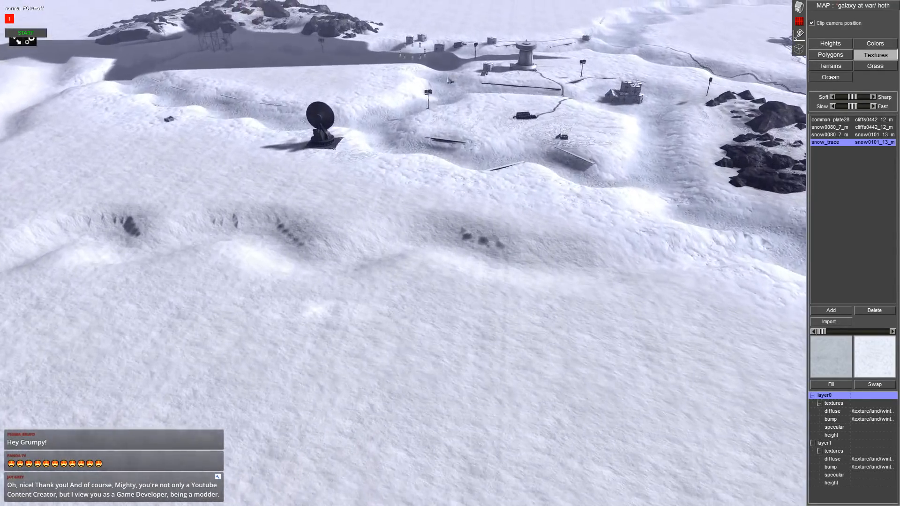
pyautogui.moveTo(651, 190); pyautogui.dragTo(694, 223, button='middle')
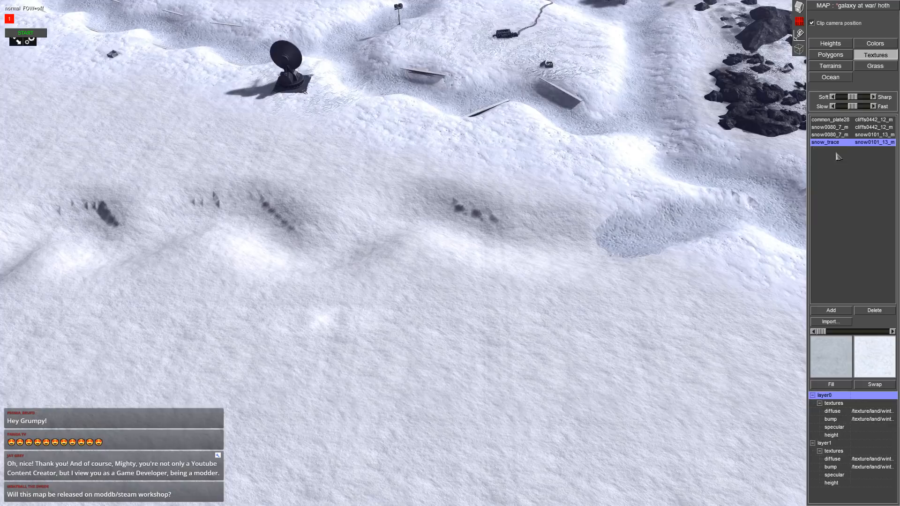
pyautogui.scroll(-1, 677, 227)
pyautogui.click(858, 138)
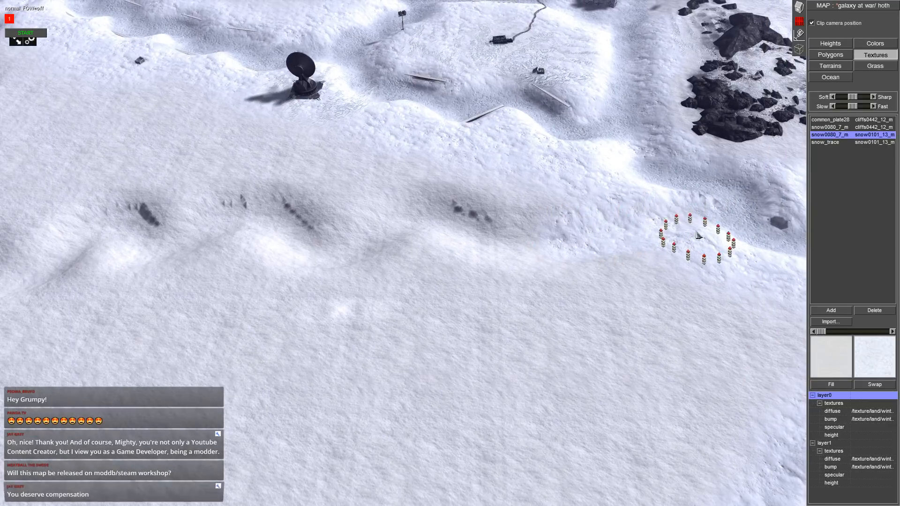
pyautogui.moveTo(600, 245)
pyautogui.mouseDown()
pyautogui.moveTo(571, 253)
pyautogui.moveTo(390, 231)
pyautogui.moveTo(290, 239)
pyautogui.moveTo(222, 217)
pyautogui.mouseUp()
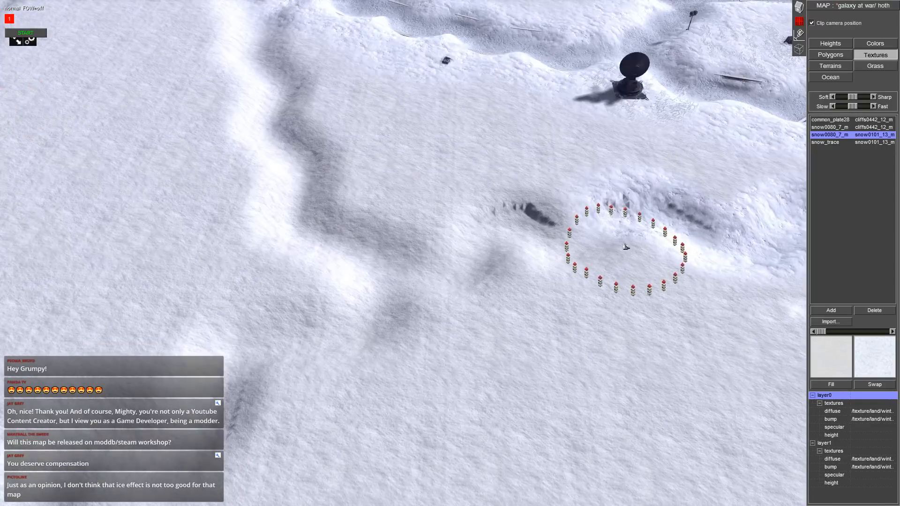
pyautogui.moveTo(626, 247)
pyautogui.mouseDown()
pyautogui.moveTo(442, 267)
pyautogui.moveTo(364, 297)
pyautogui.mouseUp()
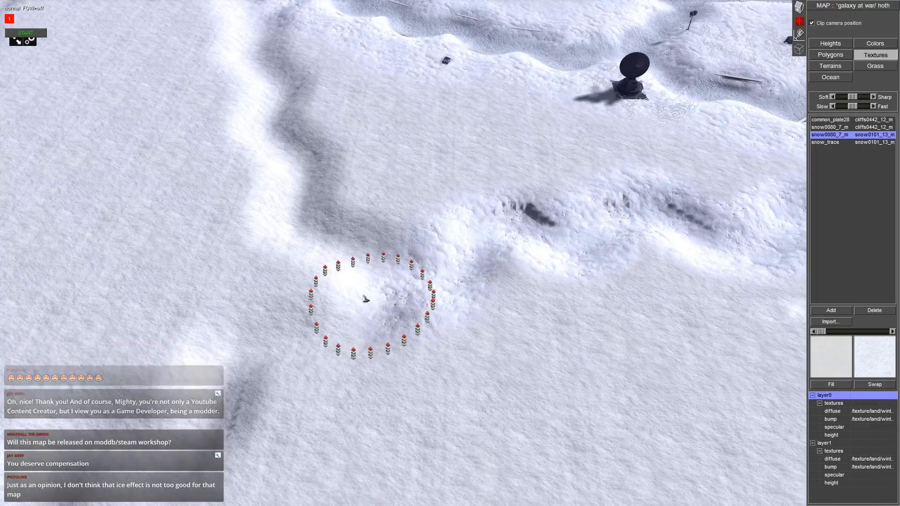
# - Extend the same snow texture along the remaining winding trench to the shadowed ground by the large rock outcrop
pyautogui.moveTo(364, 297); pyautogui.dragTo(483, 225, button='middle')
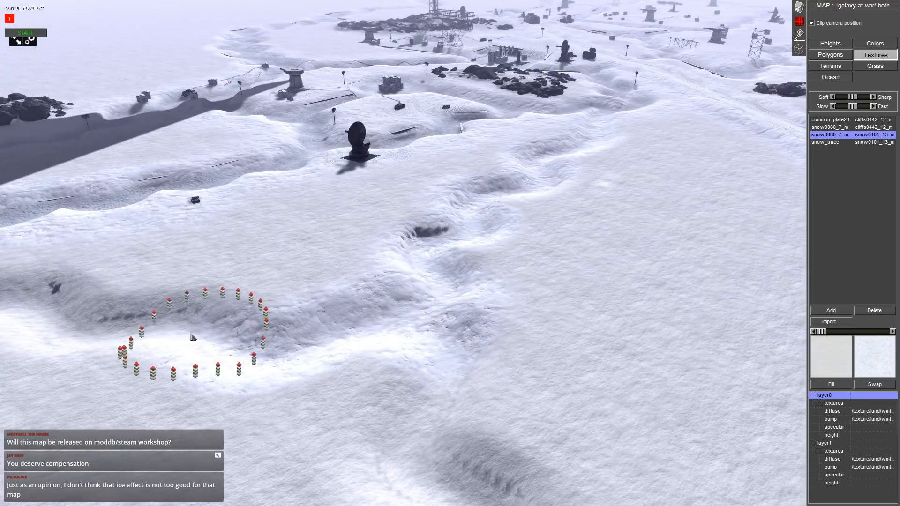
pyautogui.moveTo(185, 322)
pyautogui.mouseDown(button='middle')
pyautogui.moveTo(540, 309)
pyautogui.moveTo(556, 322)
pyautogui.mouseUp(button='middle')
pyautogui.moveTo(671, 309)
pyautogui.mouseDown()
pyautogui.moveTo(583, 346)
pyautogui.moveTo(472, 308)
pyautogui.moveTo(349, 316)
pyautogui.moveTo(285, 291)
pyautogui.mouseUp()
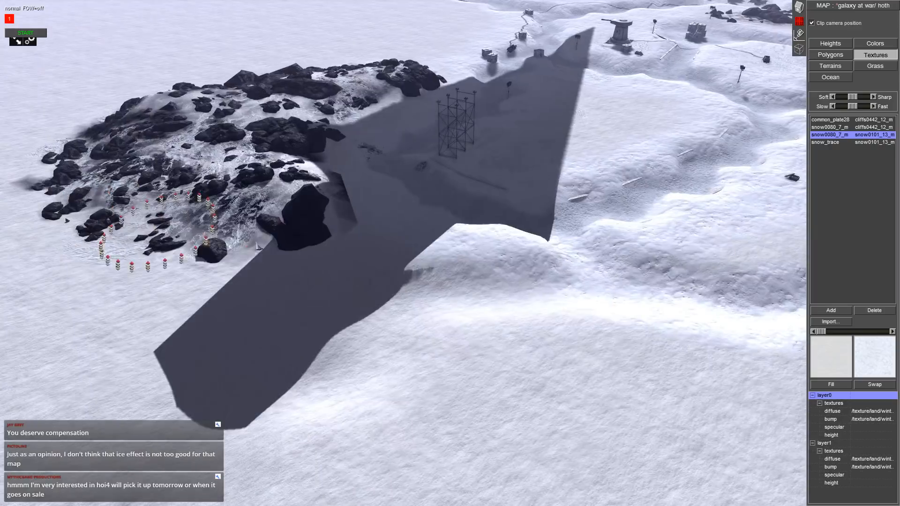
pyautogui.moveTo(564, 317)
pyautogui.mouseDown()
pyautogui.moveTo(564, 291)
pyautogui.moveTo(360, 317)
pyautogui.mouseUp()
pyautogui.moveTo(368, 316); pyautogui.dragTo(552, 312, button='middle')
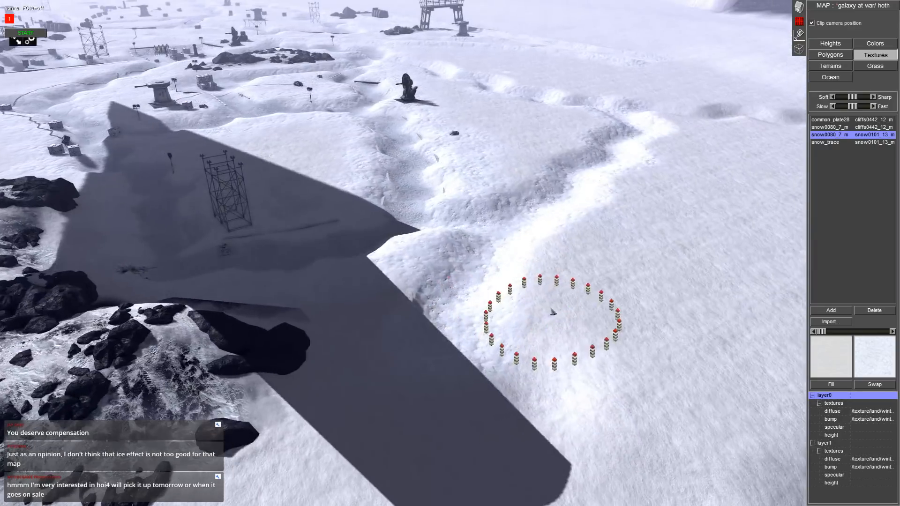
# - Switch to height editing and examine the snow ridges, the white bunker, the pipe-lined interior and the surrounding rock mountain
pyautogui.moveTo(235, 122); pyautogui.dragTo(546, 174, button='middle')
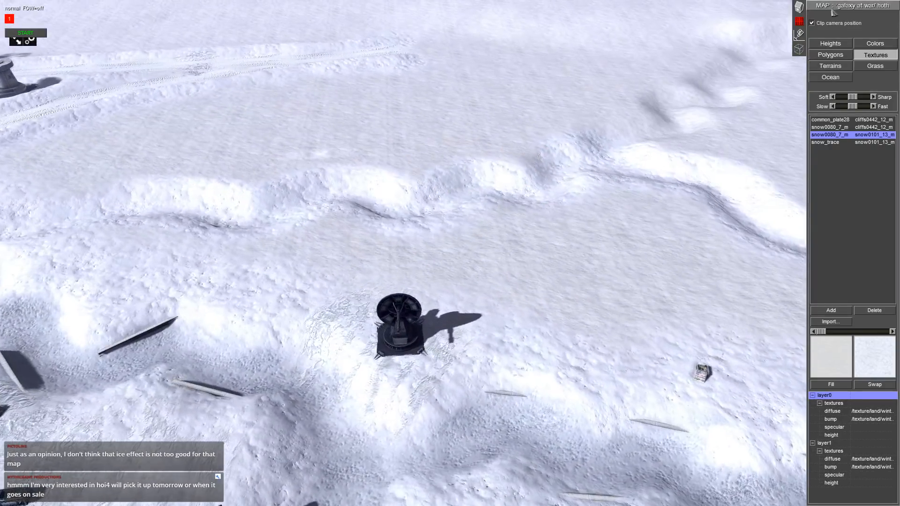
pyautogui.click(830, 43)
pyautogui.scroll(3, 564, 137)
pyautogui.scroll(-5, 564, 137)
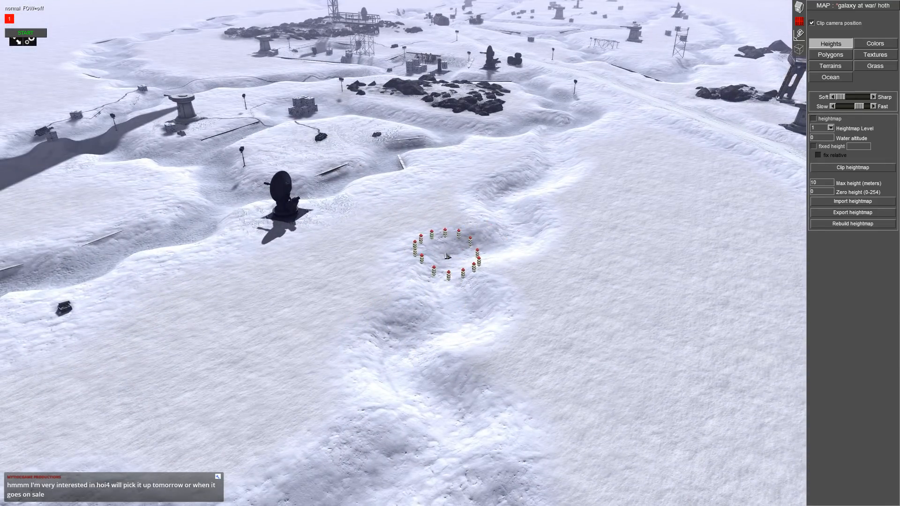
pyautogui.moveTo(446, 255)
pyautogui.mouseDown(button='middle')
pyautogui.moveTo(539, 241)
pyautogui.moveTo(732, 148)
pyautogui.mouseUp(button='middle')
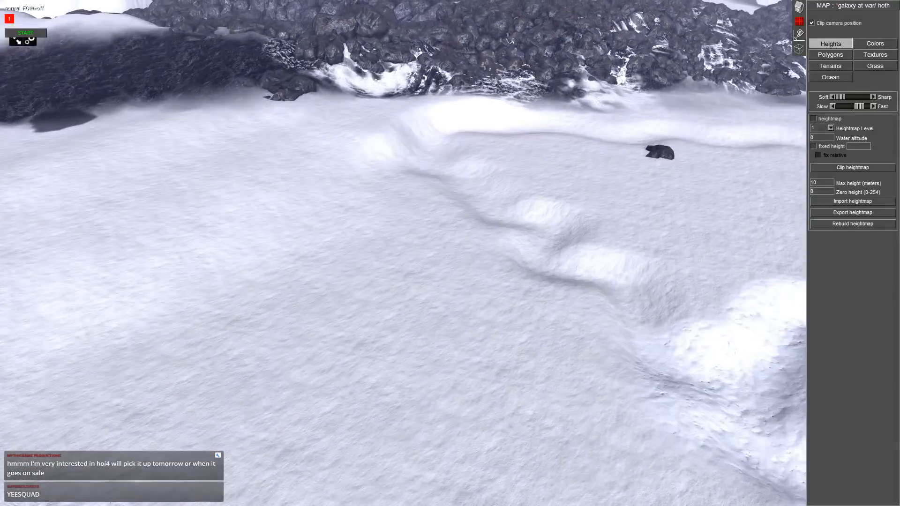
pyautogui.moveTo(450, 126); pyautogui.dragTo(667, 123, button='middle')
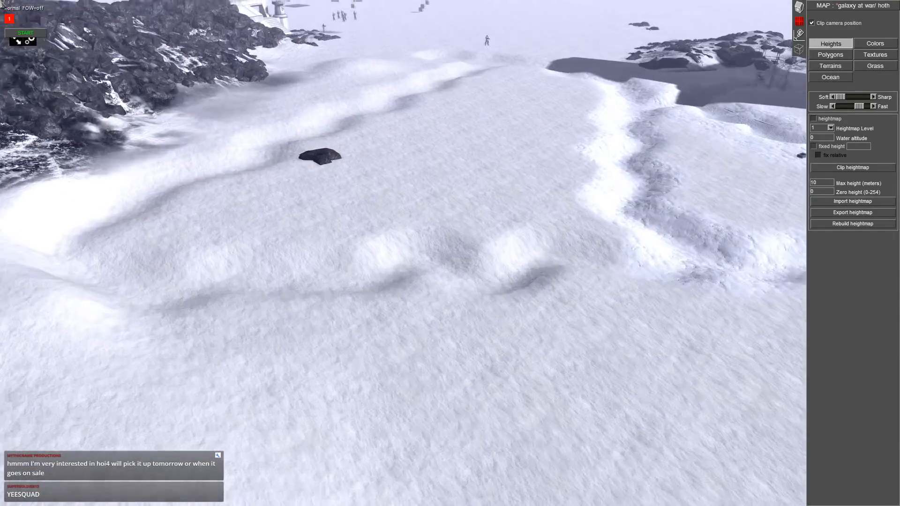
pyautogui.moveTo(141, 70); pyautogui.dragTo(449, 347, button='middle')
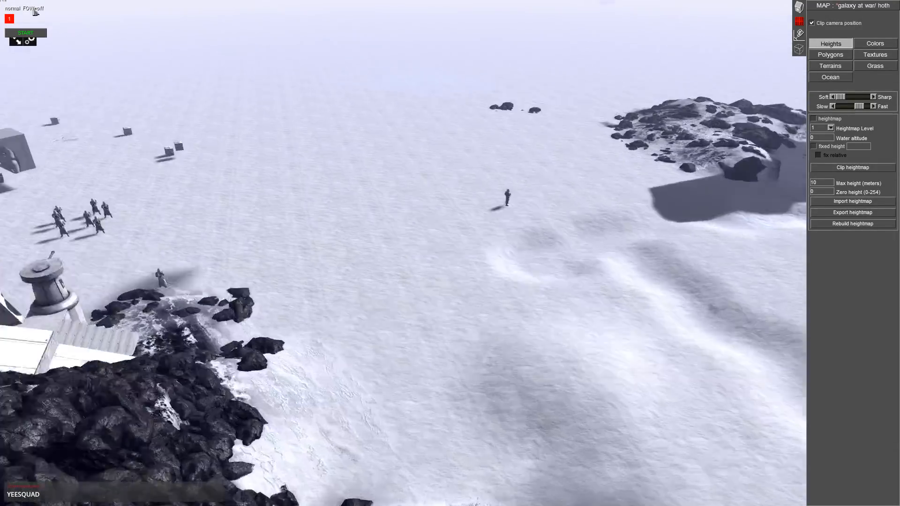
pyautogui.moveTo(35, 11); pyautogui.dragTo(730, 357, button='middle')
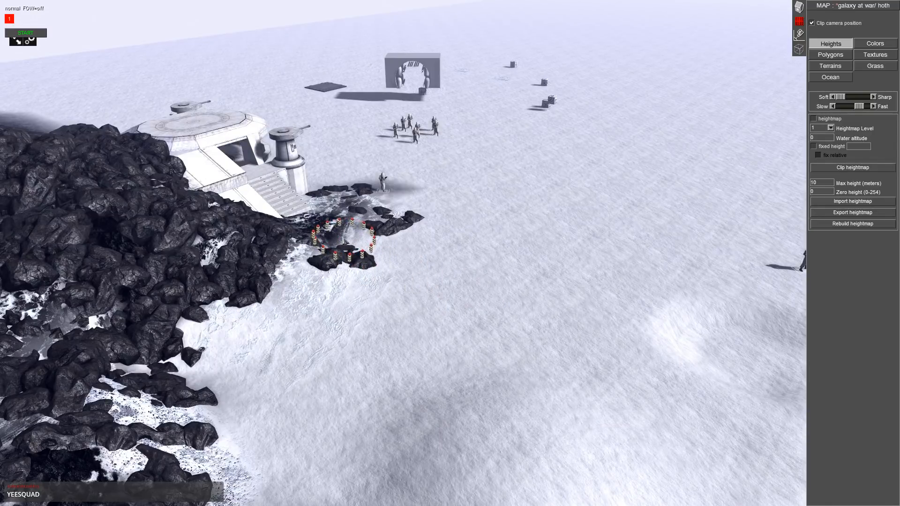
pyautogui.moveTo(346, 241)
pyautogui.mouseDown(button='middle')
pyautogui.moveTo(353, 238)
pyautogui.moveTo(105, 190)
pyautogui.moveTo(131, 201)
pyautogui.moveTo(153, 159)
pyautogui.moveTo(472, 225)
pyautogui.moveTo(483, 265)
pyautogui.moveTo(321, 4)
pyautogui.moveTo(331, 55)
pyautogui.moveTo(315, 53)
pyautogui.mouseUp(button='middle')
pyautogui.scroll(5, 472, 229)
pyautogui.scroll(8, 398, 132)
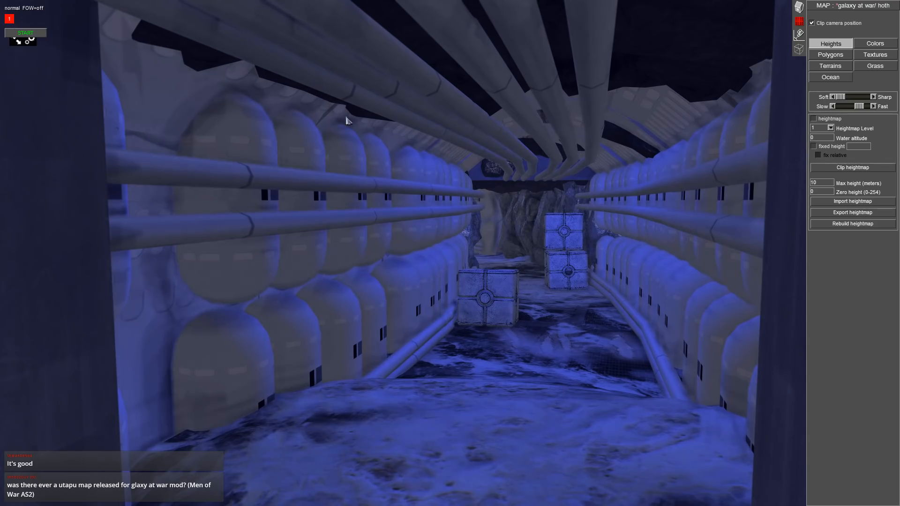
pyautogui.scroll(-5, 398, 170)
pyautogui.moveTo(436, 163); pyautogui.dragTo(485, 219, button='middle')
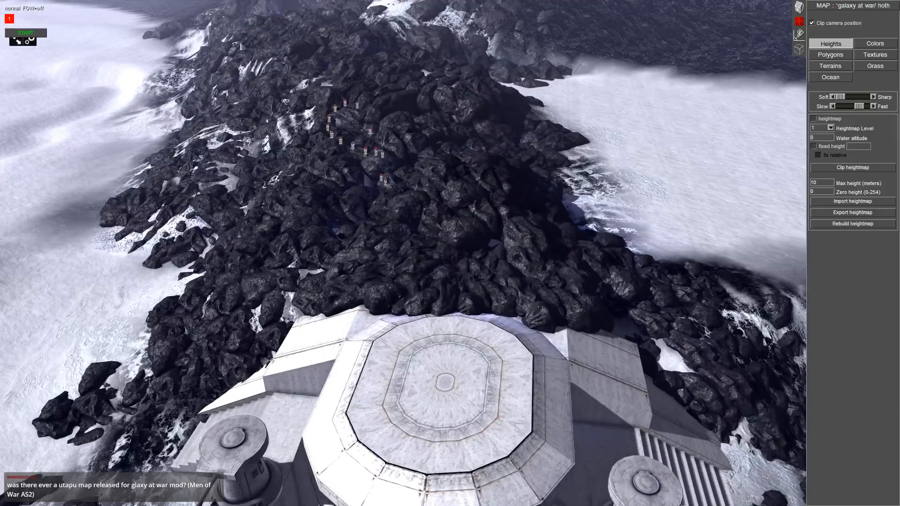
pyautogui.scroll(5, 353, 123)
pyautogui.moveTo(496, 285)
pyautogui.mouseDown(button='middle')
pyautogui.moveTo(546, 283)
pyautogui.moveTo(577, 244)
pyautogui.mouseUp(button='middle')
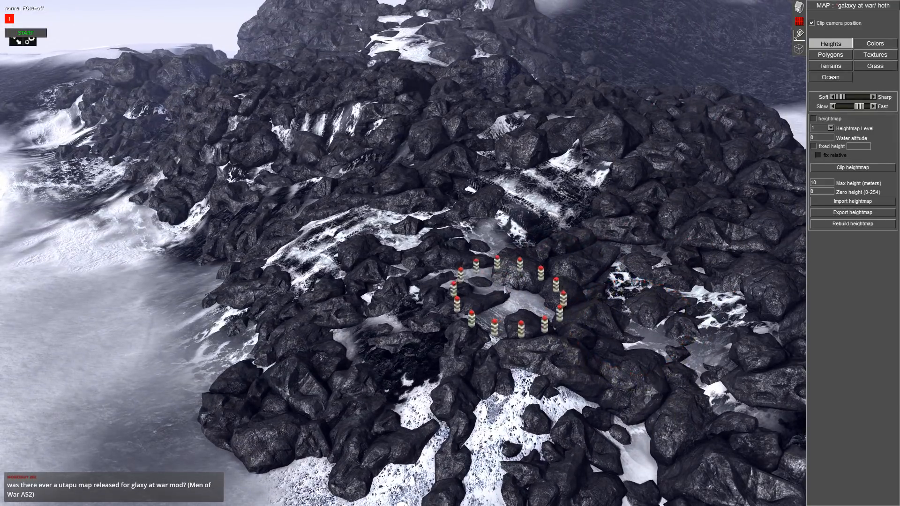
pyautogui.scroll(-3, 508, 292)
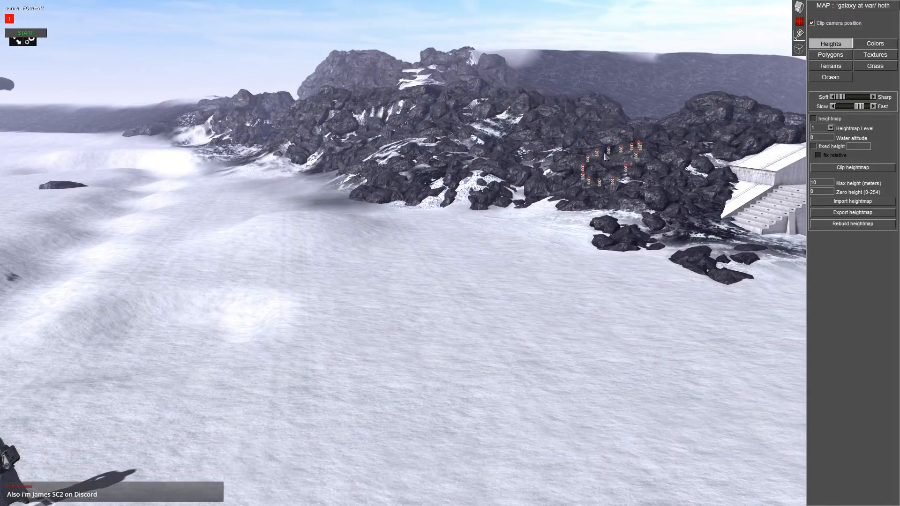
pyautogui.moveTo(611, 175); pyautogui.dragTo(367, 178, button='middle')
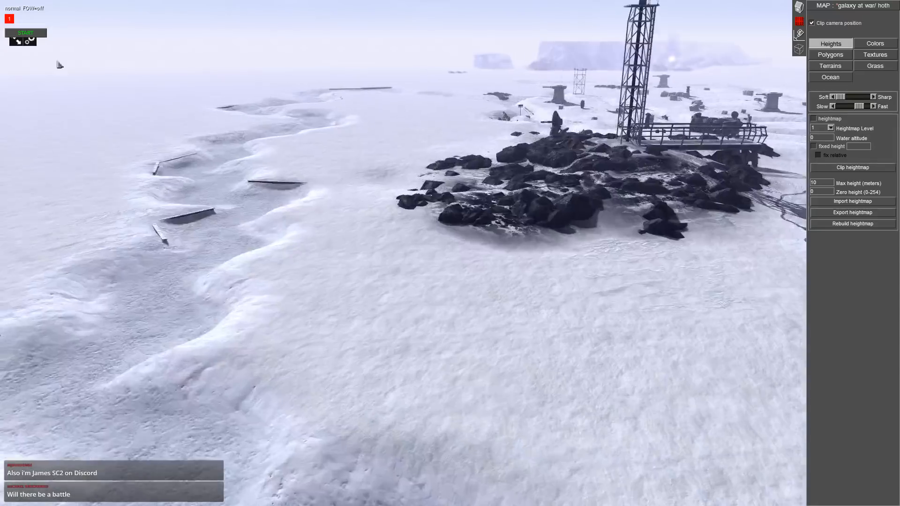
# - Refine the terrain polygons in a band between the winding trench and the radar dish, with wireframe display on
pyautogui.moveTo(403, 262); pyautogui.dragTo(531, 361, button='middle')
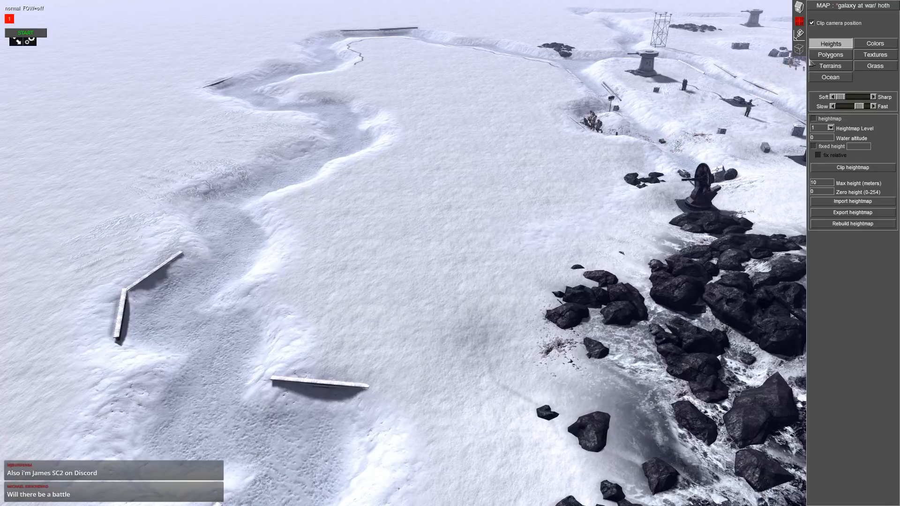
pyautogui.click(815, 57)
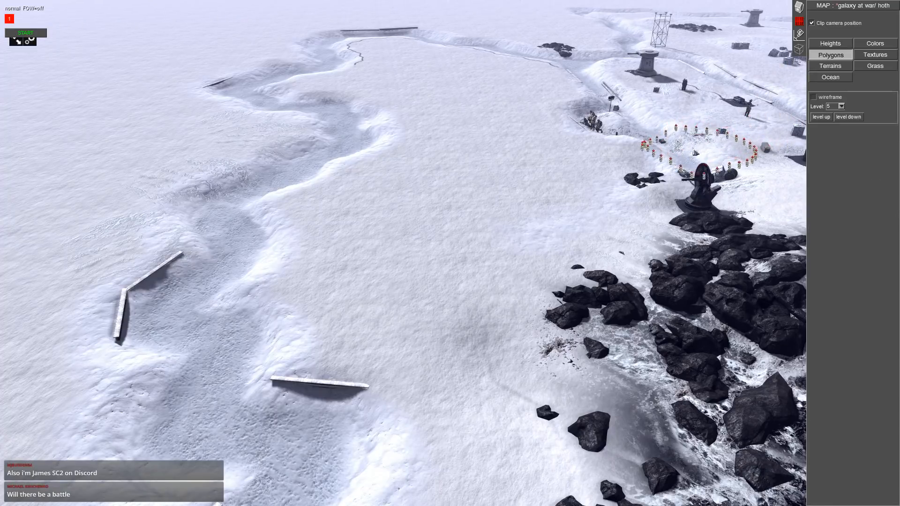
pyautogui.press('w')
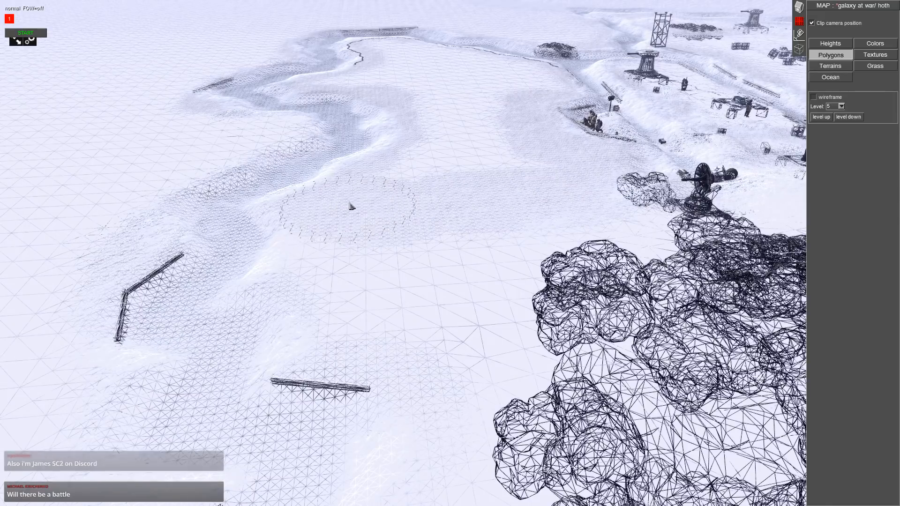
# - Lower the terrain along the refined band to carve a branch from the winding trench to the radar dish, and turn wireframe off
pyautogui.click(821, 46)
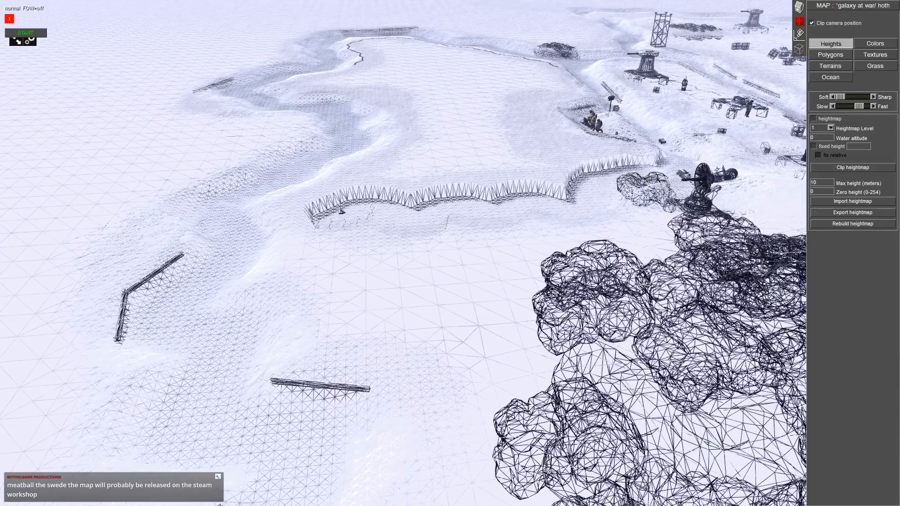
pyautogui.moveTo(305, 189); pyautogui.dragTo(310, 199)
pyautogui.hotkey('ctrl', 'w')
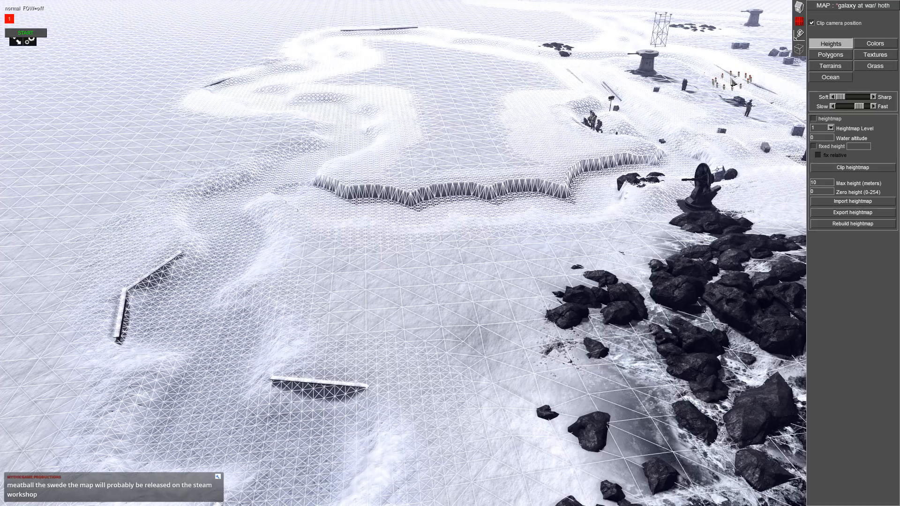
pyautogui.hotkey('ctrl', 'w')
pyautogui.moveTo(300, 137); pyautogui.dragTo(346, 139, button='middle')
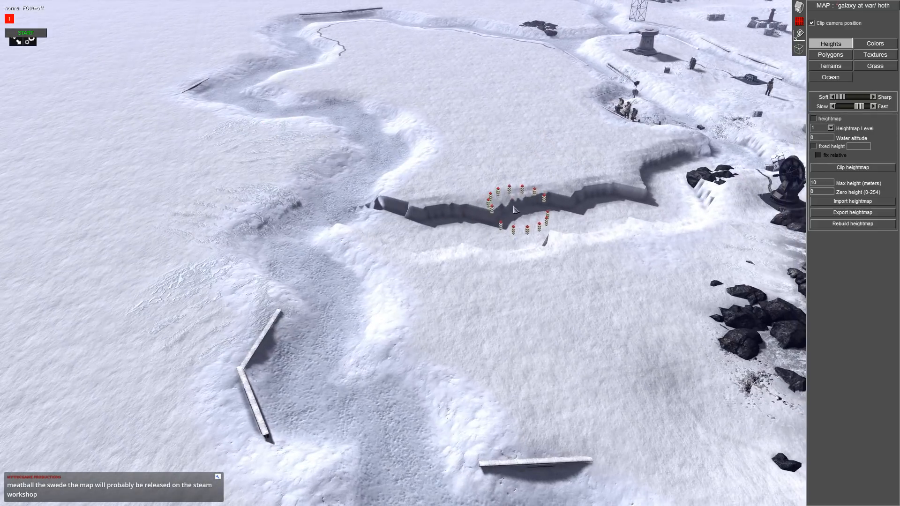
# - Smooth the jagged walls and stray spikes of the new branch from the trench junction to the rocks by the radar dish
pyautogui.moveTo(381, 219); pyautogui.dragTo(253, 231)
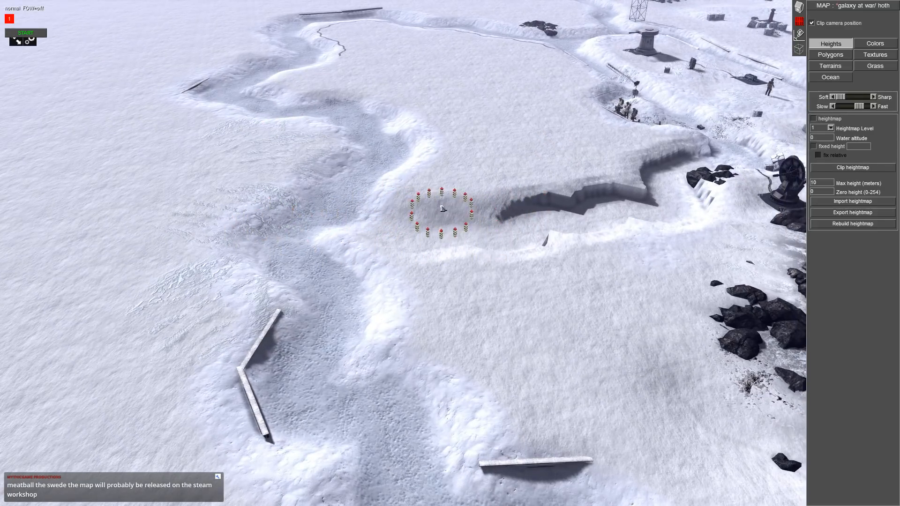
pyautogui.moveTo(442, 208); pyautogui.dragTo(446, 134, button='middle')
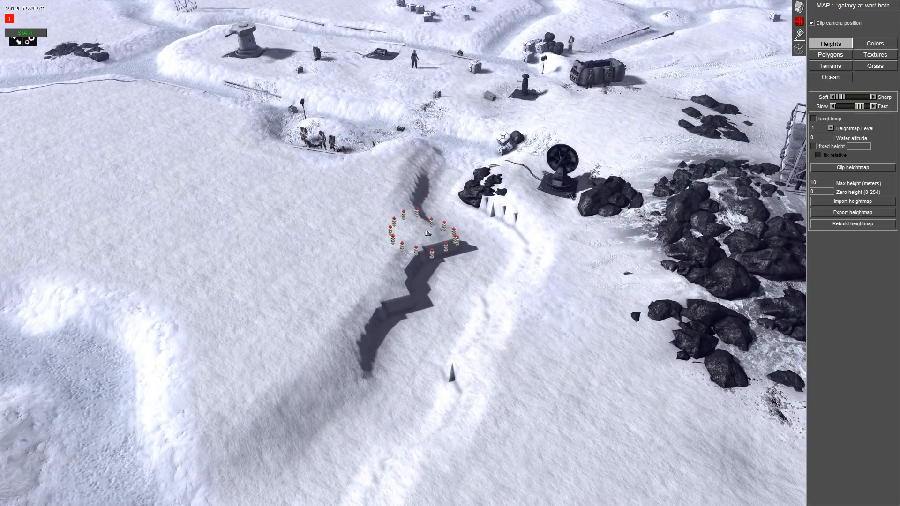
pyautogui.moveTo(428, 239); pyautogui.dragTo(484, 203)
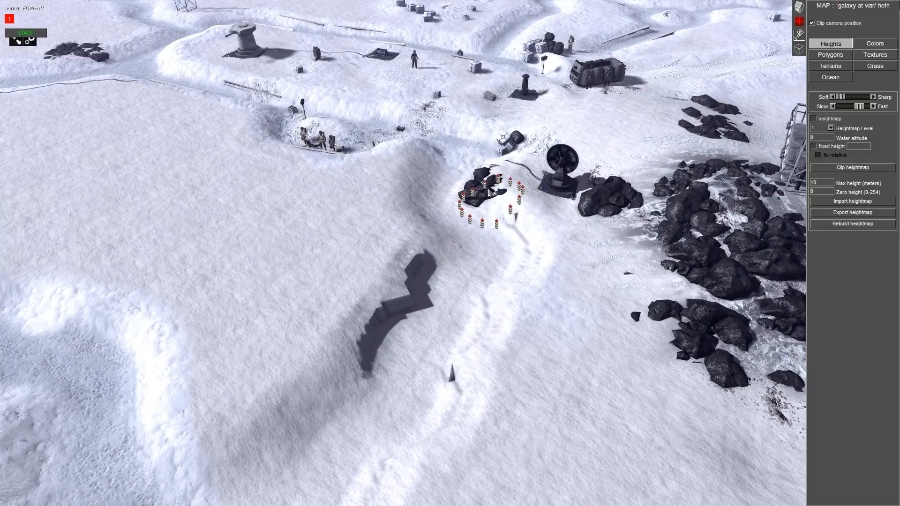
pyautogui.moveTo(512, 308)
pyautogui.mouseDown()
pyautogui.moveTo(436, 289)
pyautogui.moveTo(342, 375)
pyautogui.moveTo(389, 305)
pyautogui.mouseUp()
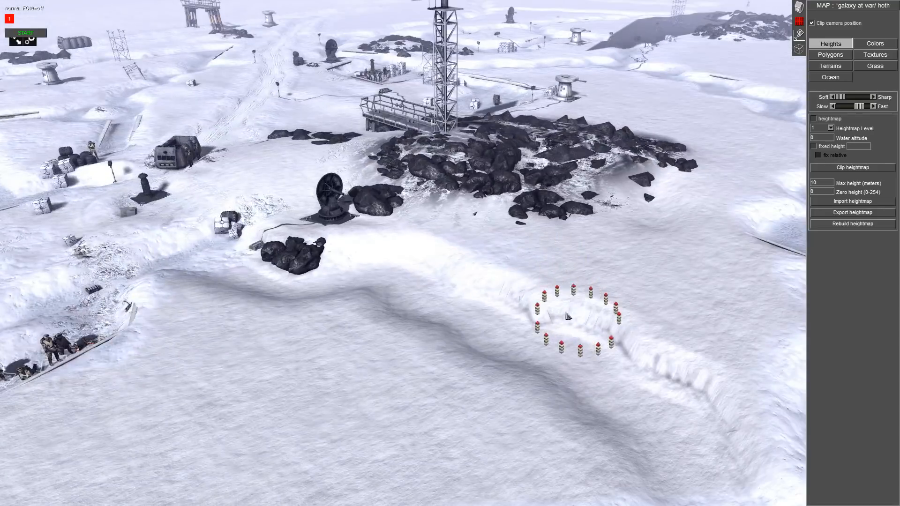
pyautogui.moveTo(506, 272); pyautogui.dragTo(659, 243, button='middle')
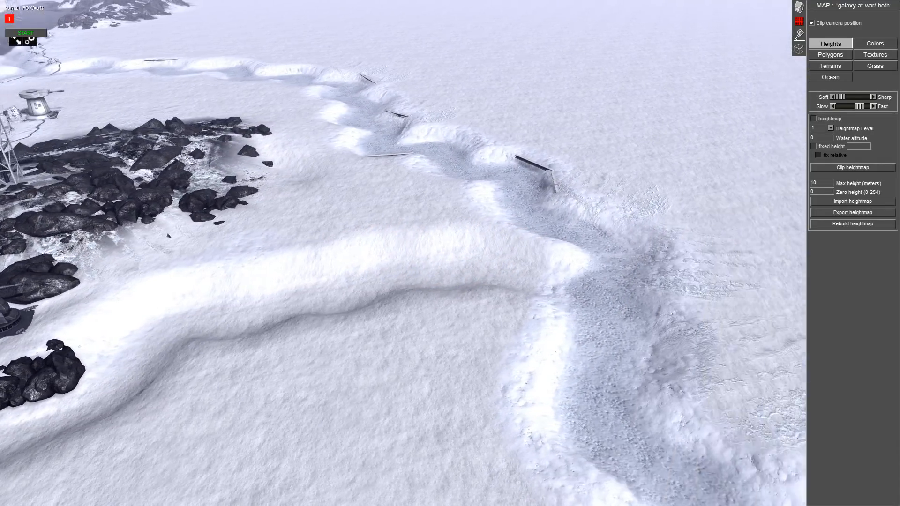
pyautogui.moveTo(749, 225); pyautogui.dragTo(514, 303, button='middle')
pyautogui.moveTo(339, 409)
pyautogui.mouseDown()
pyautogui.moveTo(483, 421)
pyautogui.moveTo(540, 283)
pyautogui.moveTo(802, 114)
pyautogui.mouseUp()
# - Paint snow_trace with a smaller brush from the main trench into the mouth of the new branch
pyautogui.click(872, 52)
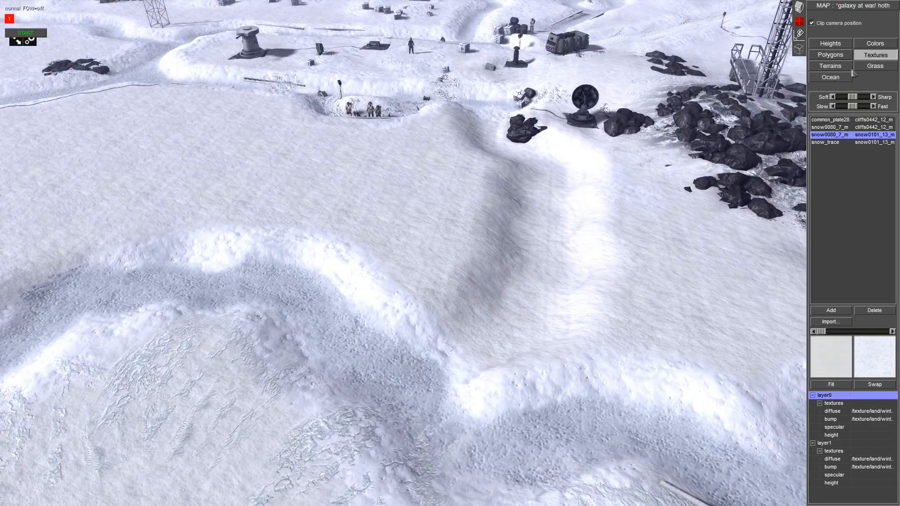
pyautogui.click(863, 143)
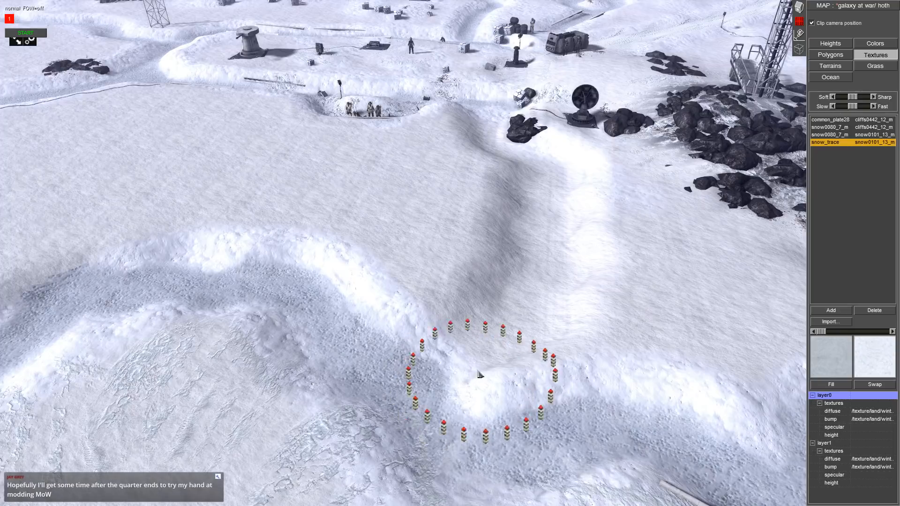
pyautogui.moveTo(479, 373); pyautogui.dragTo(492, 374, button='middle')
pyautogui.scroll(-5, 461, 364)
pyautogui.moveTo(463, 362)
pyautogui.mouseDown()
pyautogui.moveTo(504, 341)
pyautogui.moveTo(545, 280)
pyautogui.mouseUp()
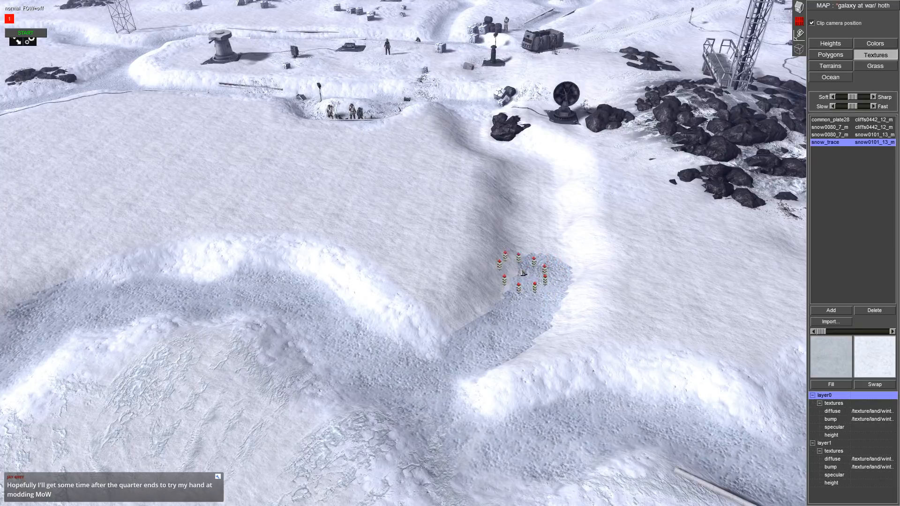
# - Paint the snow0080_7_m / snow0101_13_m pair over the whole new branch with an enlarged brush
pyautogui.click(850, 128)
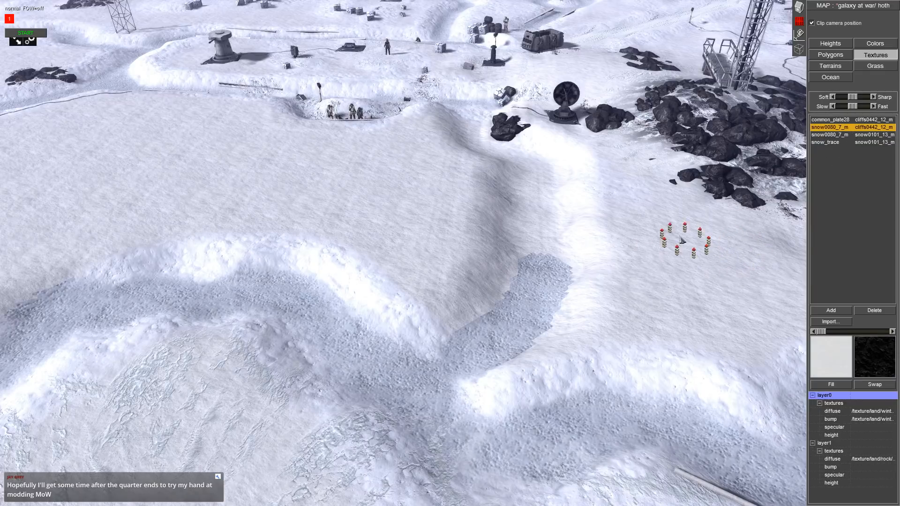
pyautogui.press('Down')
pyautogui.press('KP_Add')
pyautogui.press('KP_Add')
pyautogui.press('KP_Add')
pyautogui.press('KP_Add')
pyautogui.moveTo(498, 316)
pyautogui.mouseDown(button='middle')
pyautogui.moveTo(507, 319)
pyautogui.moveTo(494, 329)
pyautogui.mouseUp(button='middle')
pyautogui.moveTo(494, 332)
pyautogui.mouseDown()
pyautogui.moveTo(524, 294)
pyautogui.moveTo(546, 225)
pyautogui.moveTo(519, 159)
pyautogui.moveTo(474, 126)
pyautogui.mouseUp()
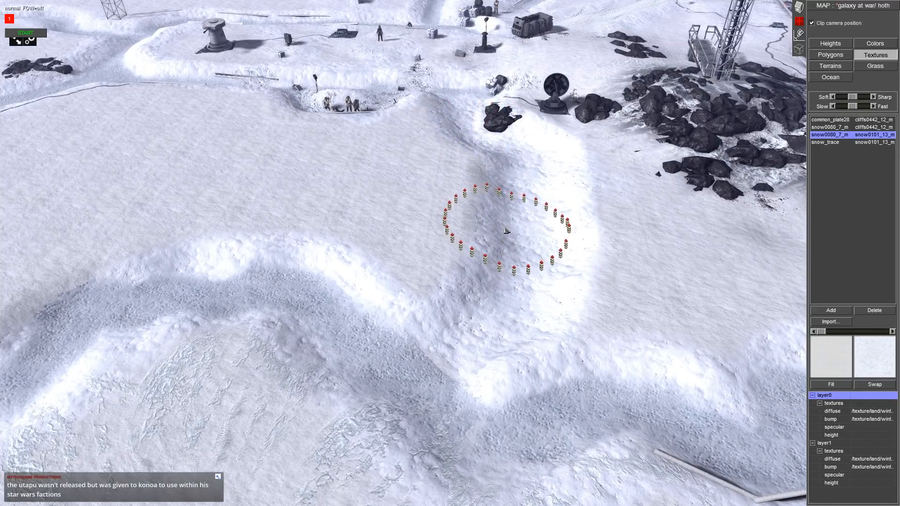
# - Paint snow_trace along the floor of the new branch from the main trench to the crates beside the radar dish
pyautogui.moveTo(514, 238); pyautogui.dragTo(341, 246, button='middle')
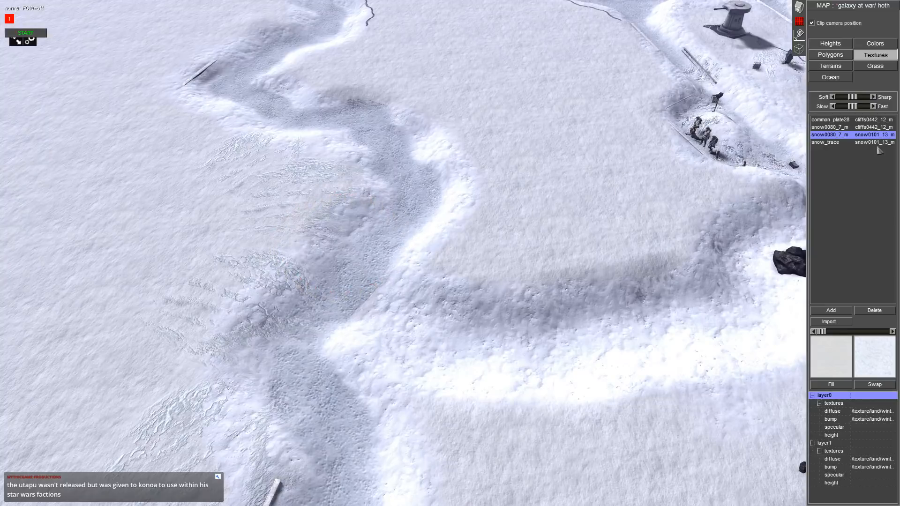
pyautogui.click(860, 142)
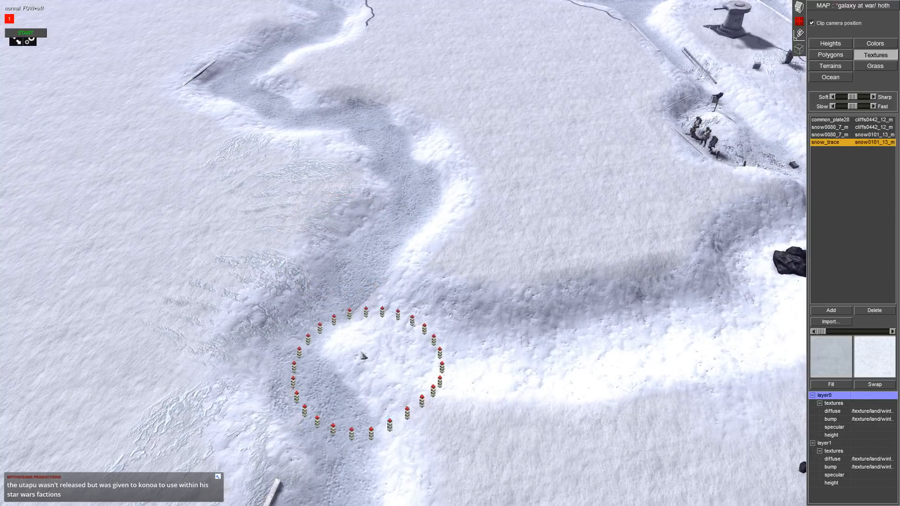
pyautogui.moveTo(361, 337)
pyautogui.mouseDown()
pyautogui.moveTo(428, 357)
pyautogui.moveTo(534, 365)
pyautogui.moveTo(670, 341)
pyautogui.mouseUp()
pyautogui.moveTo(671, 341); pyautogui.dragTo(509, 341, button='middle')
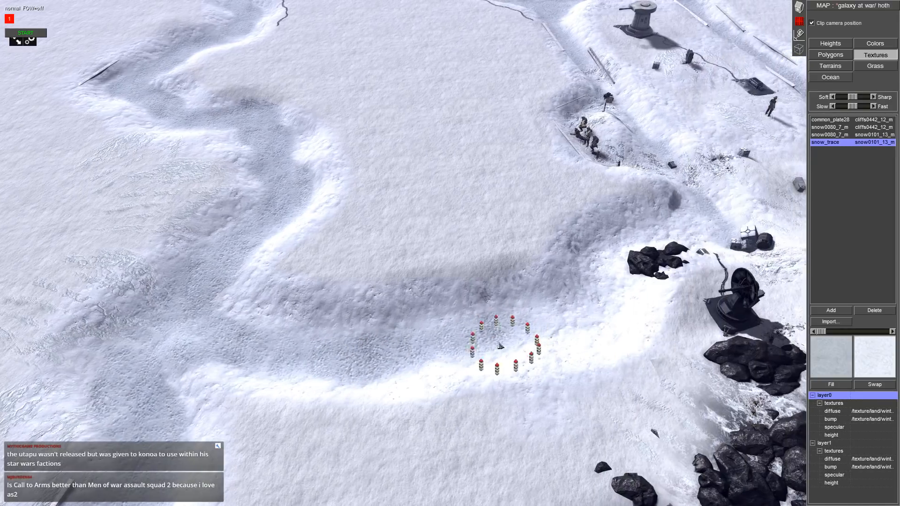
pyautogui.moveTo(421, 342)
pyautogui.mouseDown()
pyautogui.moveTo(622, 301)
pyautogui.moveTo(642, 241)
pyautogui.moveTo(640, 257)
pyautogui.mouseUp()
pyautogui.moveTo(588, 261); pyautogui.dragTo(439, 163, button='middle')
pyautogui.scroll(4, 664, 284)
pyautogui.moveTo(583, 172); pyautogui.dragTo(365, 180, button='middle')
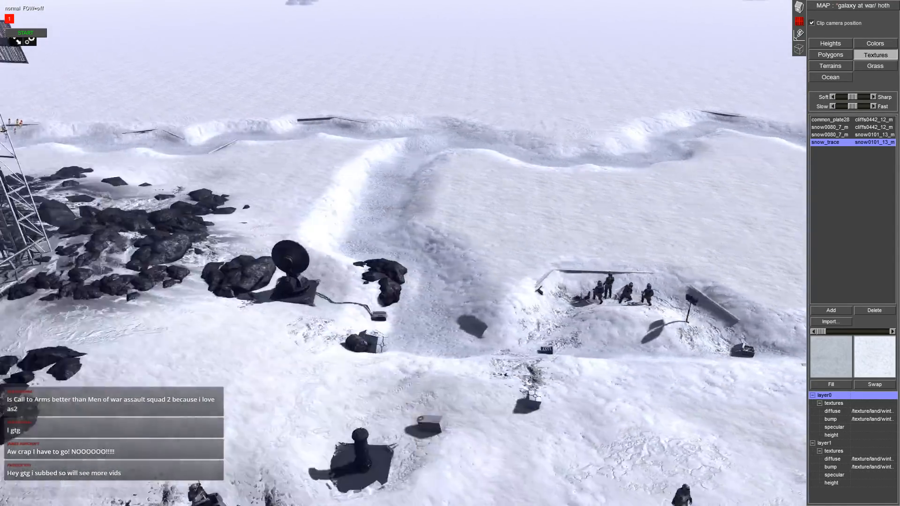
# - Copy a steelbeam from the trench edge, paste it onto the cable-lined trench's bank near the white crate and rotate it
pyautogui.moveTo(4, 41); pyautogui.dragTo(297, 155, button='middle')
pyautogui.moveTo(5, 76); pyautogui.dragTo(414, 96, button='middle')
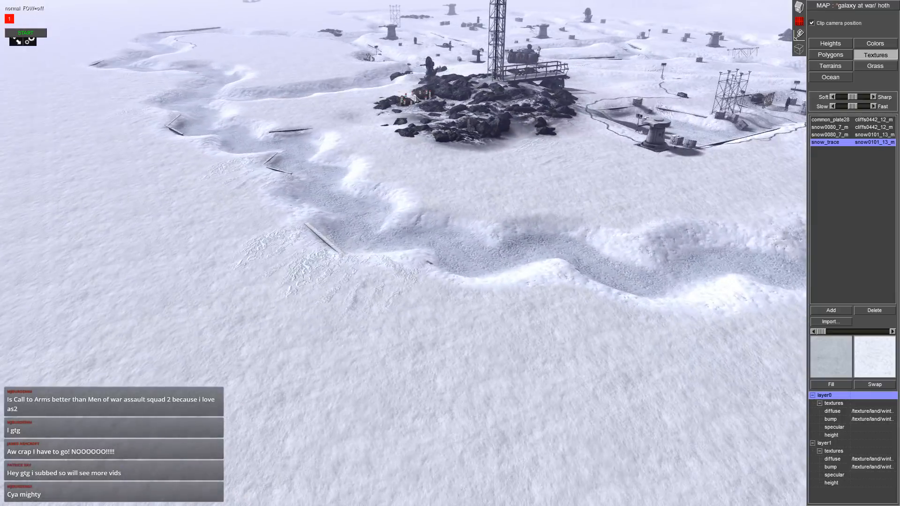
pyautogui.click(800, 7)
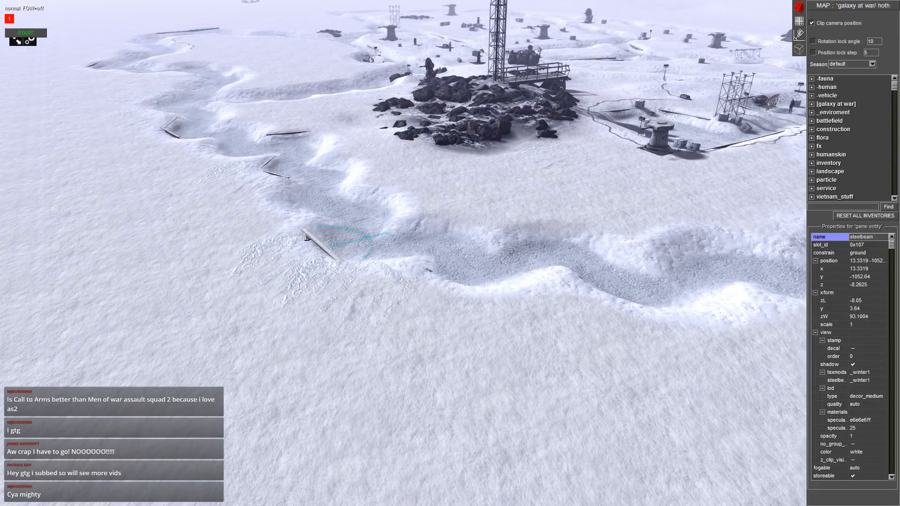
pyautogui.hotkey('ctrl', 'c')
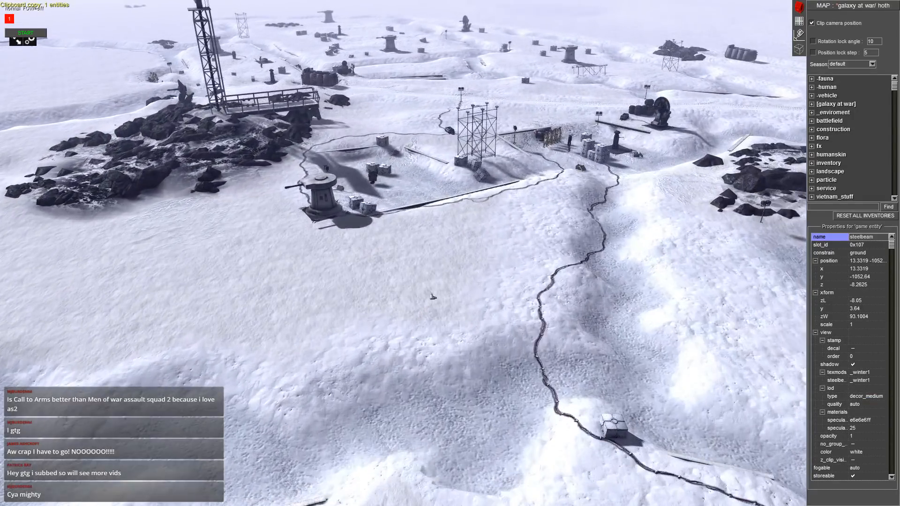
pyautogui.hotkey('ctrl', 'v')
pyautogui.moveTo(511, 359); pyautogui.dragTo(443, 398)
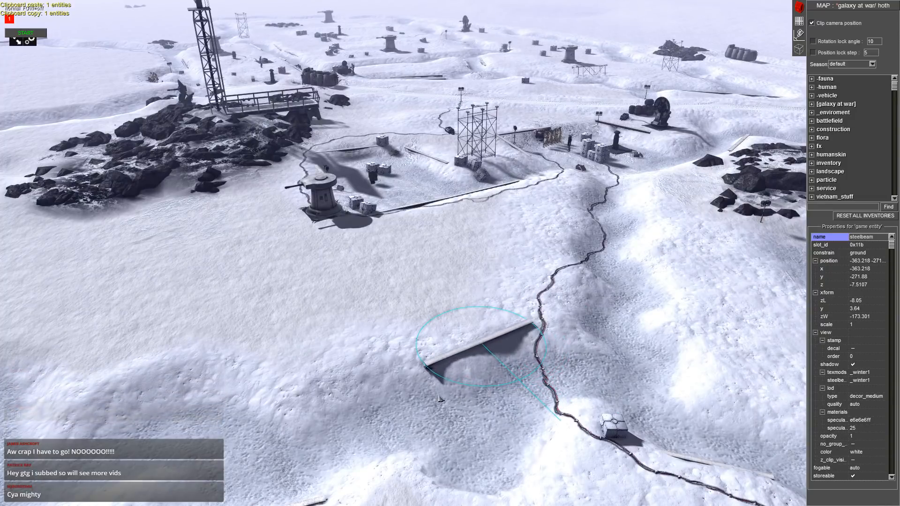
# - Copy a gun tower together with its base and paste it on the snow beside the outer trench, near the large rock outcrop
pyautogui.press('Left')
pyautogui.press('Up')
pyautogui.moveTo(445, 401); pyautogui.dragTo(551, 310, button='middle')
pyautogui.moveTo(478, 299); pyautogui.dragTo(477, 297)
pyautogui.hotkey('ctrl', 'c')
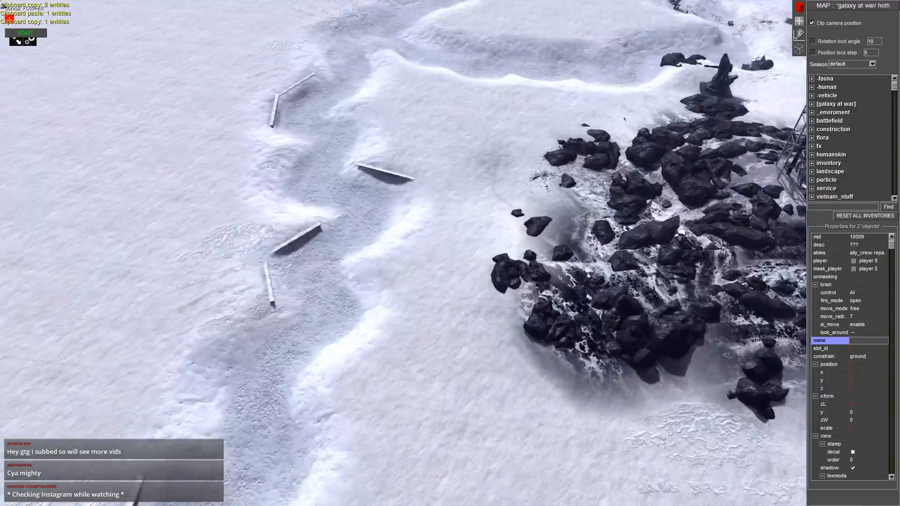
pyautogui.moveTo(1, 1); pyautogui.dragTo(1, 1, button='middle')
pyautogui.moveTo(416, 261); pyautogui.dragTo(425, 245, button='middle')
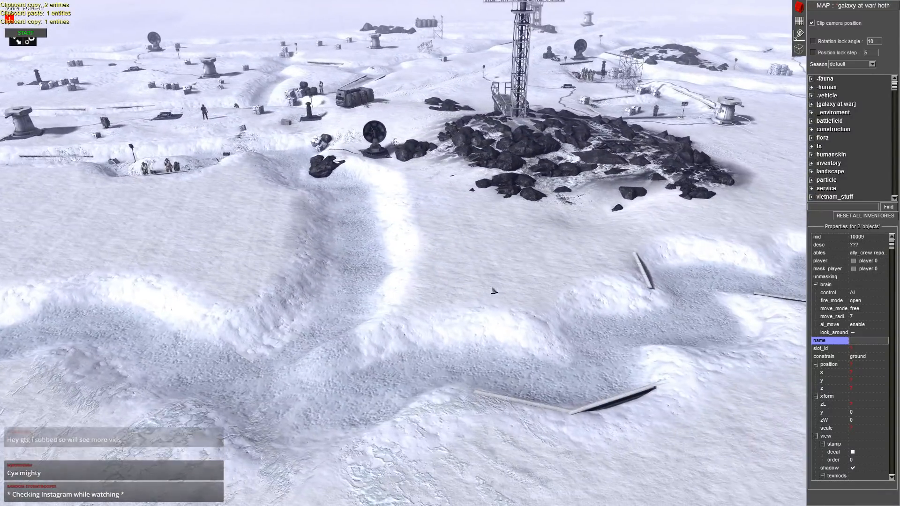
pyautogui.hotkey('ctrl', 'v')
pyautogui.moveTo(493, 288); pyautogui.dragTo(512, 270)
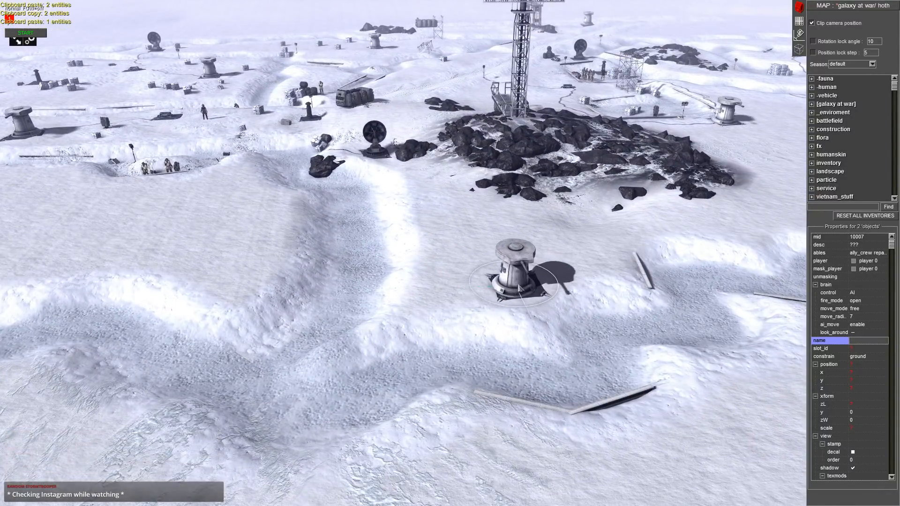
# - Copy the gun tower and its base again, paste them near the beam-lined bend of the outer trench and move them onto the inner snowfield
pyautogui.press('Up')
pyautogui.hotkey('ctrl', 'c')
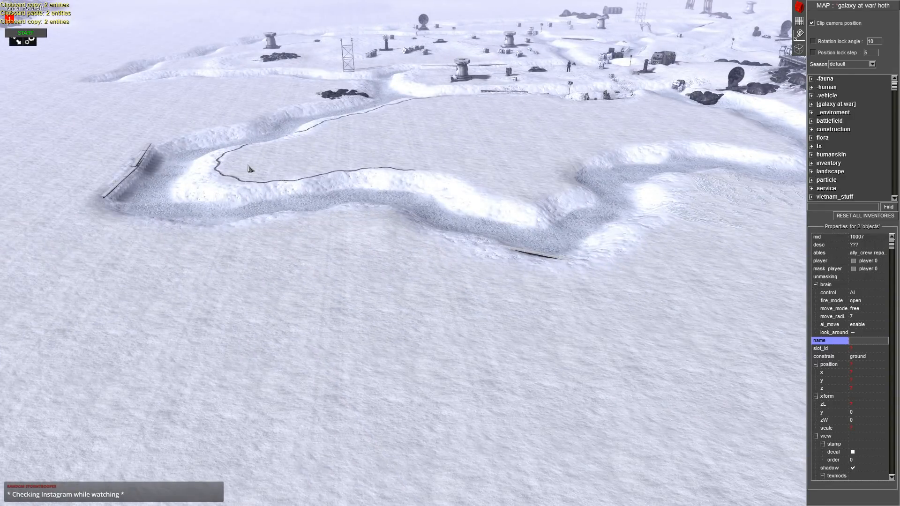
pyautogui.hotkey('ctrl', 'v')
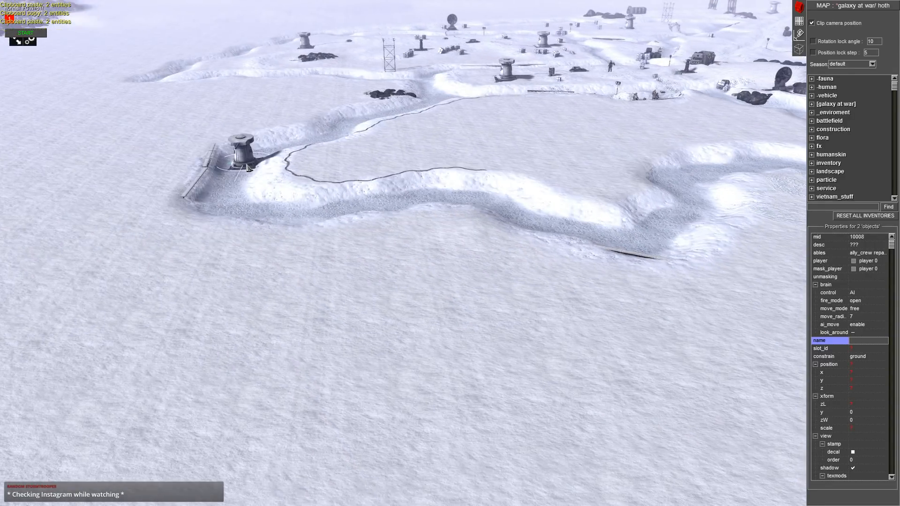
pyautogui.moveTo(244, 165); pyautogui.dragTo(322, 159)
pyautogui.scroll(3, 324, 160)
pyautogui.moveTo(323, 160); pyautogui.dragTo(508, 227, button='middle')
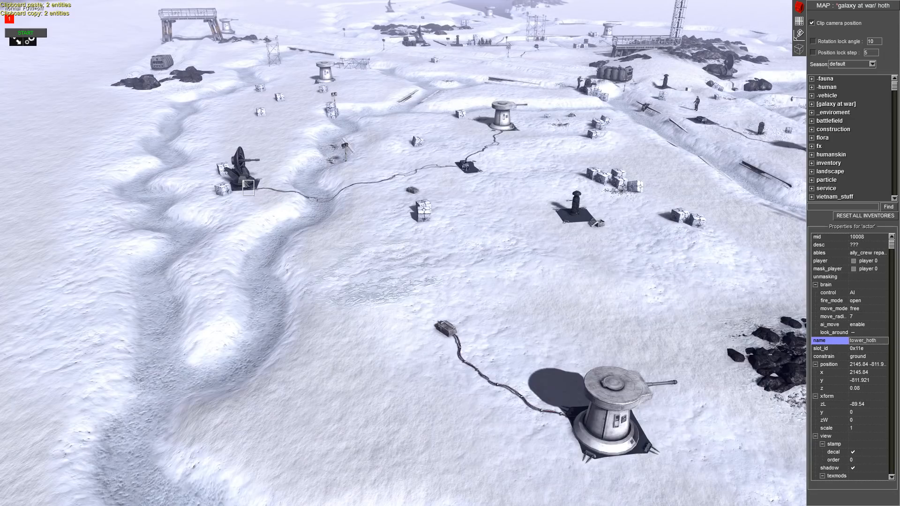
# - Copy a dish-shaped gun with its base and paste it on the inner bank of the outer trench, between the two new towers
pyautogui.hotkey('ctrl', 'c')
pyautogui.moveTo(412, 290); pyautogui.dragTo(611, 276, button='middle')
pyautogui.scroll(-5, 611, 277)
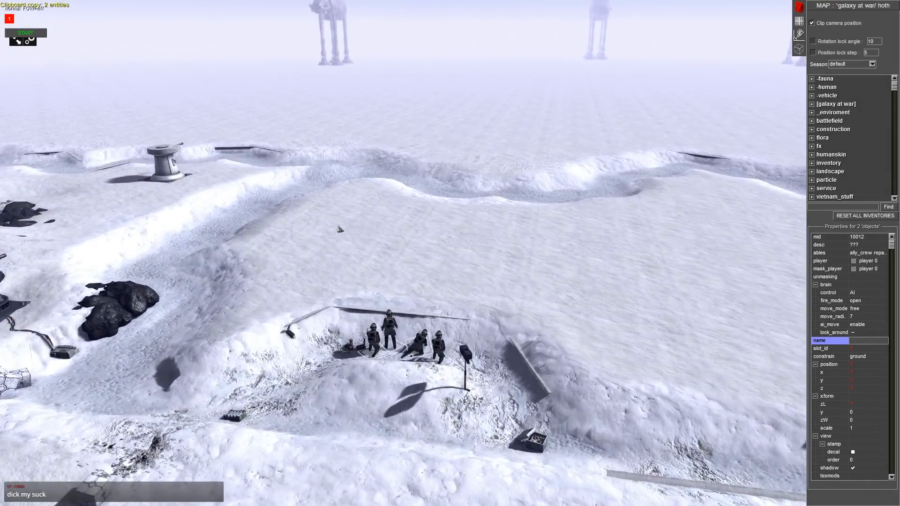
pyautogui.hotkey('ctrl', 'v')
pyautogui.moveTo(622, 362); pyautogui.dragTo(434, 188)
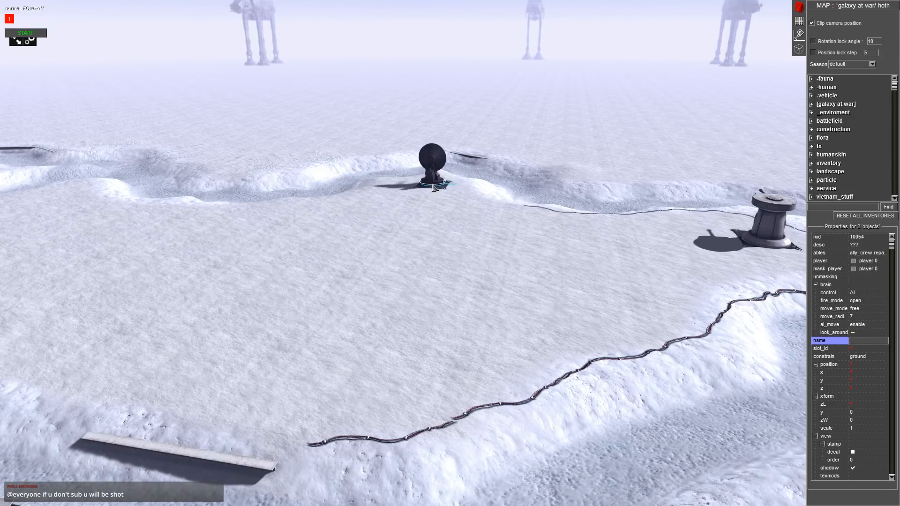
pyautogui.moveTo(451, 189); pyautogui.dragTo(173, 185, button='middle')
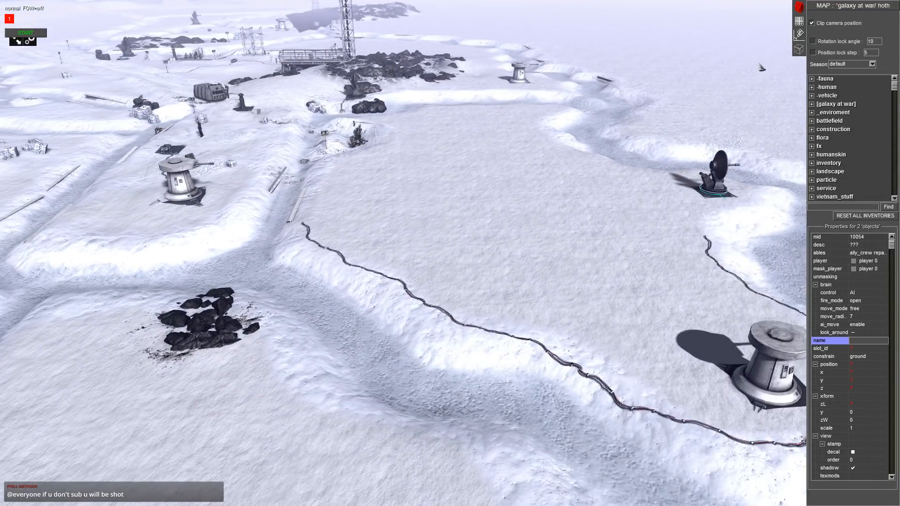
# - Paint the flat snowfield between the trenches with the snow0080_7_m / snow0101_13_m terrain texture
pyautogui.click(798, 21)
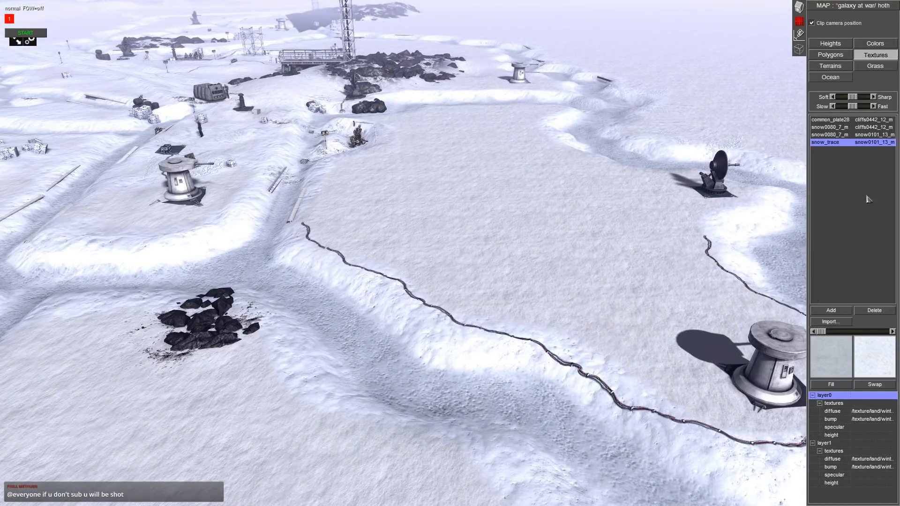
pyautogui.click(851, 136)
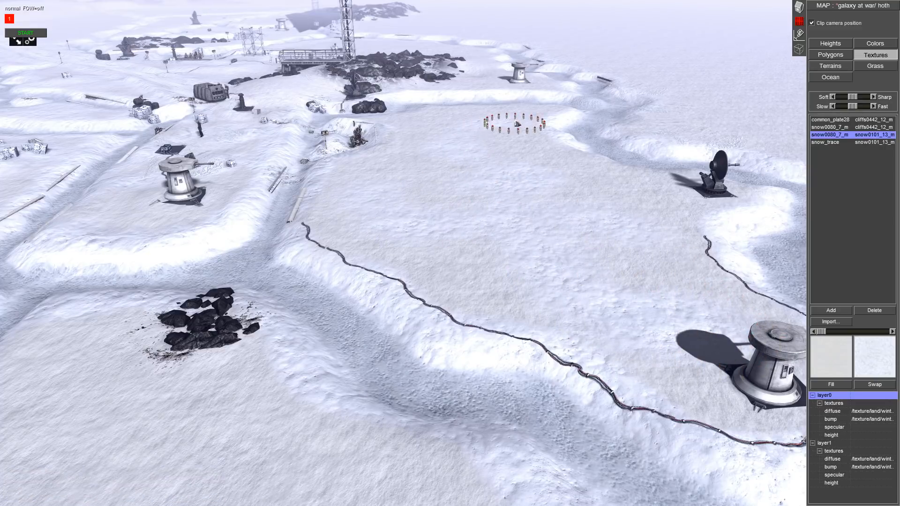
# - Sculpt the terrain heights of the snowfield between the trenches and the radar dish into soft, uneven mounds
pyautogui.click(816, 47)
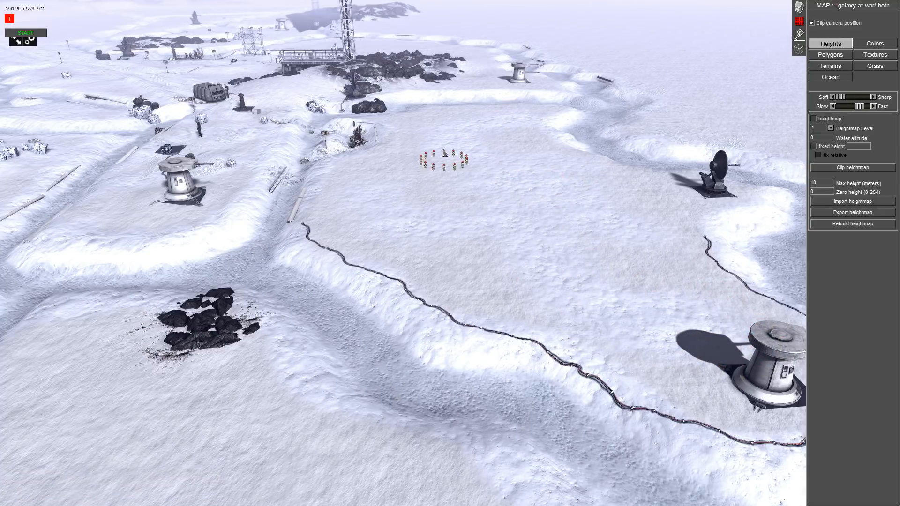
pyautogui.moveTo(511, 121)
pyautogui.mouseDown()
pyautogui.moveTo(427, 158)
pyautogui.moveTo(599, 243)
pyautogui.moveTo(488, 220)
pyautogui.mouseUp()
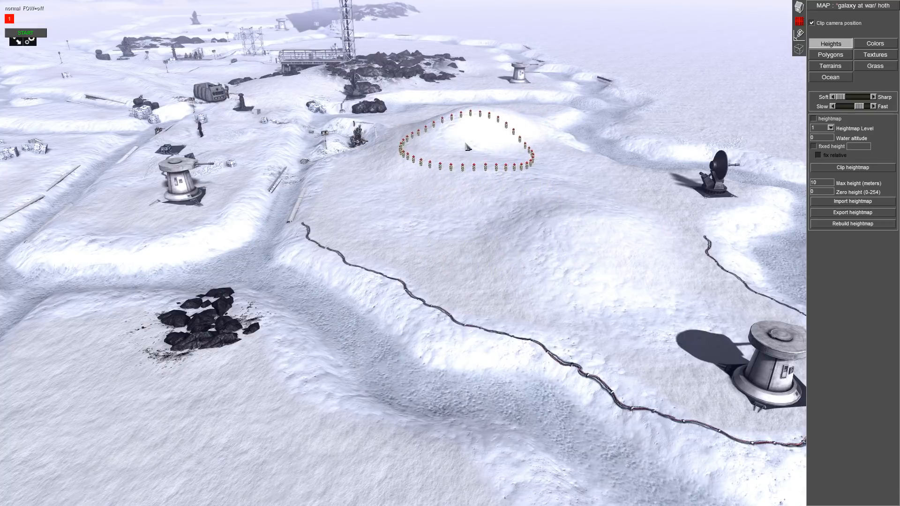
pyautogui.moveTo(466, 144); pyautogui.dragTo(463, 140)
pyautogui.scroll(5, 482, 151)
pyautogui.scroll(2, 492, 165)
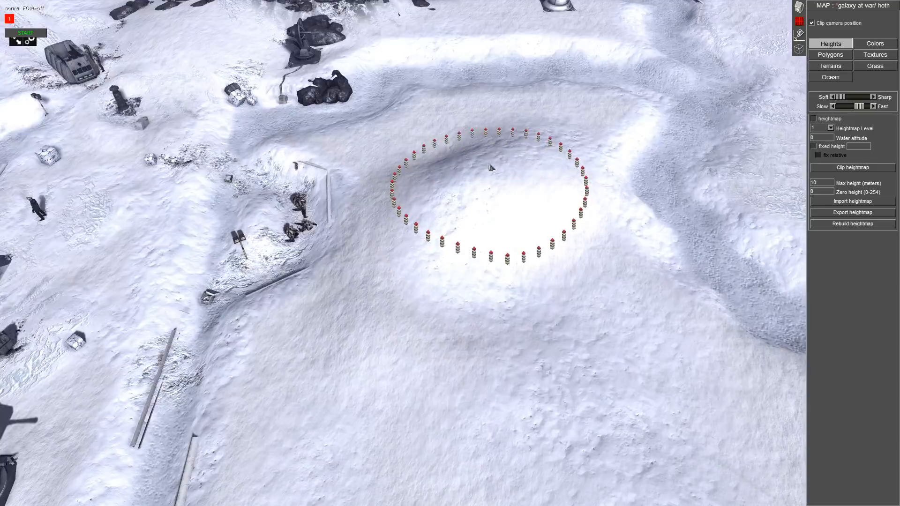
pyautogui.scroll(2, 516, 246)
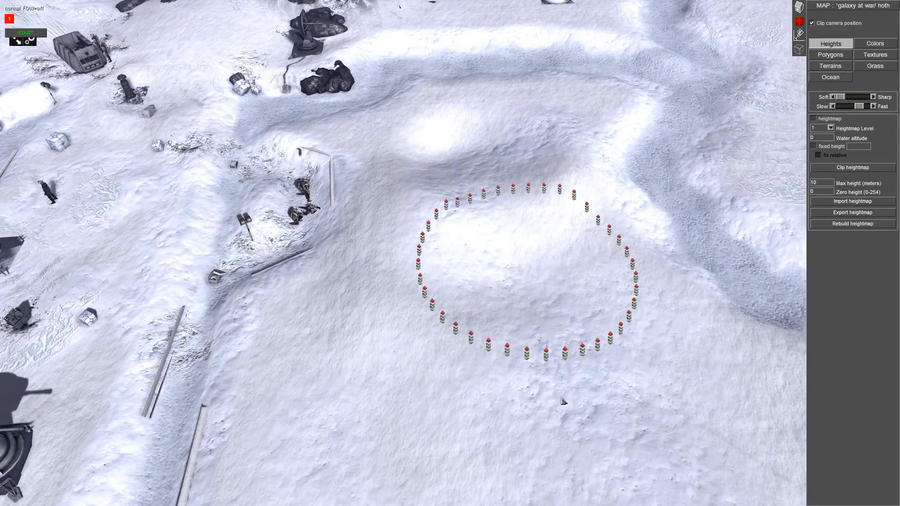
pyautogui.scroll(-5, 515, 246)
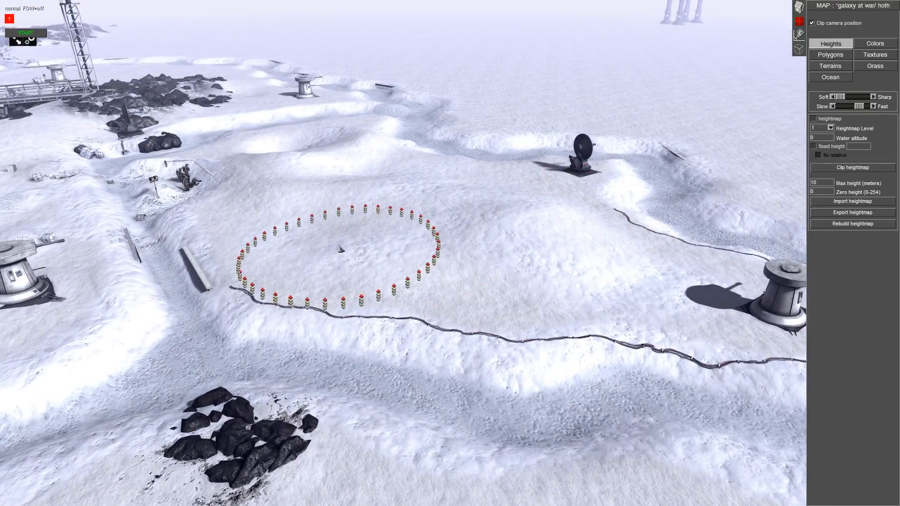
pyautogui.moveTo(187, 181)
pyautogui.mouseDown(button='middle')
pyautogui.moveTo(403, 253)
pyautogui.moveTo(609, 253)
pyautogui.mouseUp(button='middle')
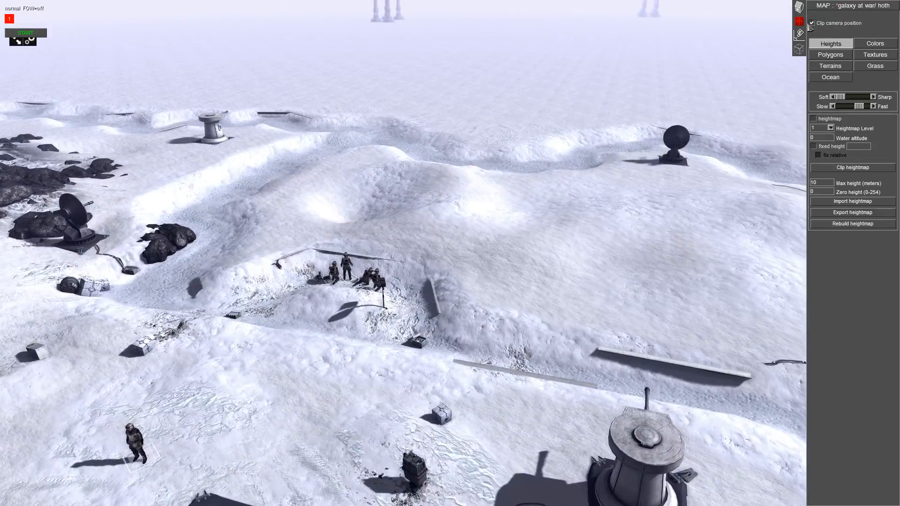
# - Take direct control of the standing rebel soldier in the trench and inspect the sculpted mounds from ground level
pyautogui.click(800, 7)
pyautogui.press('F1')
pyautogui.click(350, 271)
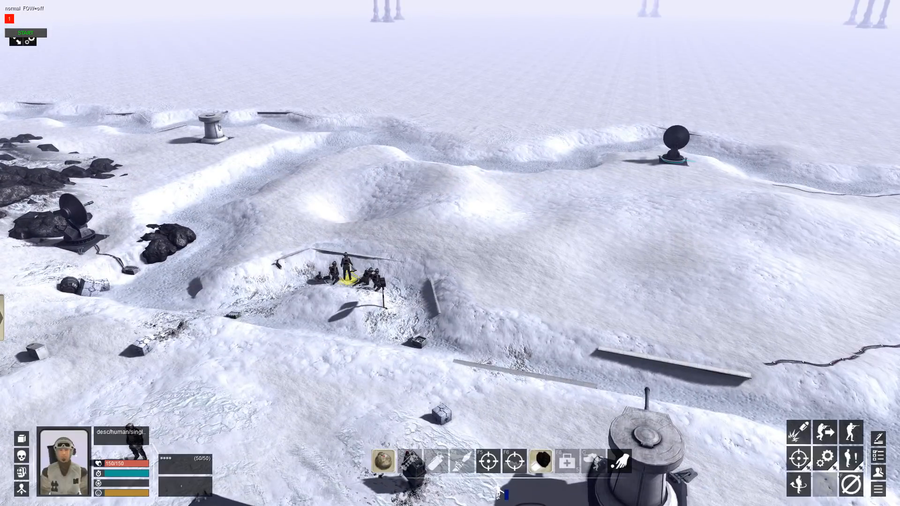
pyautogui.press('ctrl')
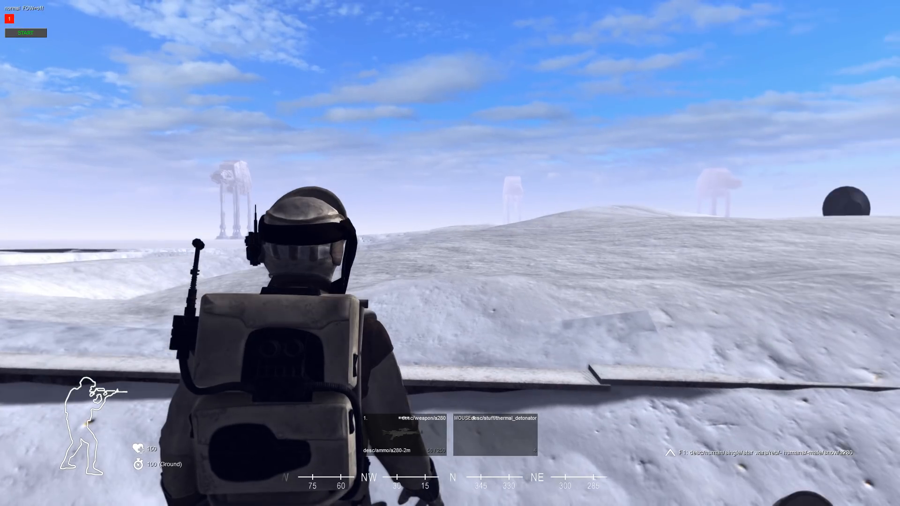
pyautogui.press('w')
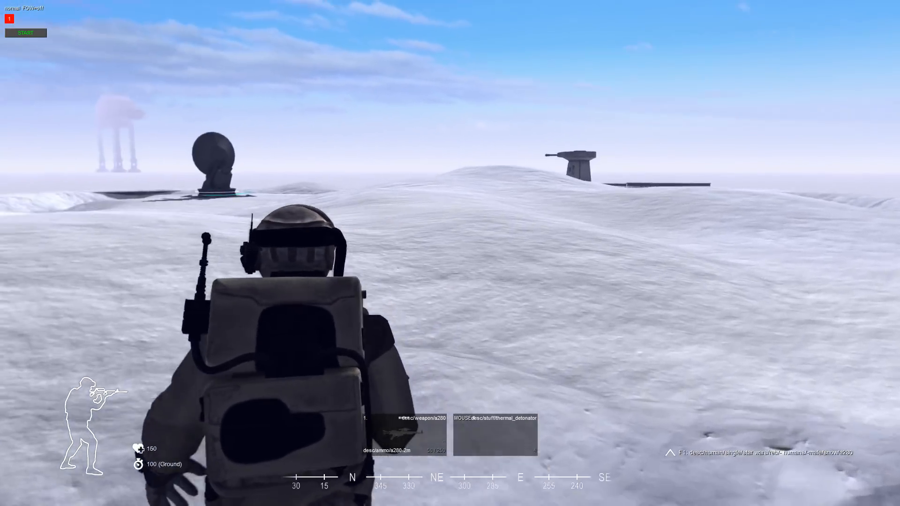
pyautogui.press('w')
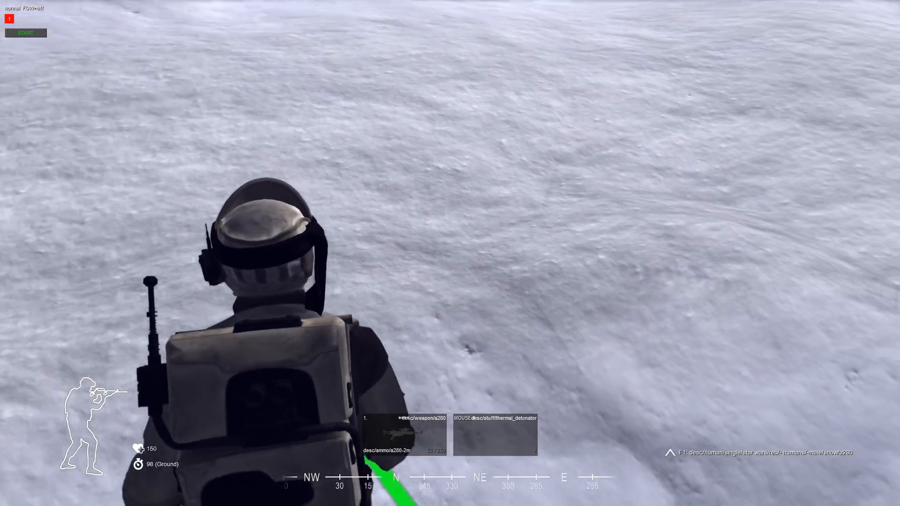
pyautogui.press('s')
pyautogui.press('ctrl')
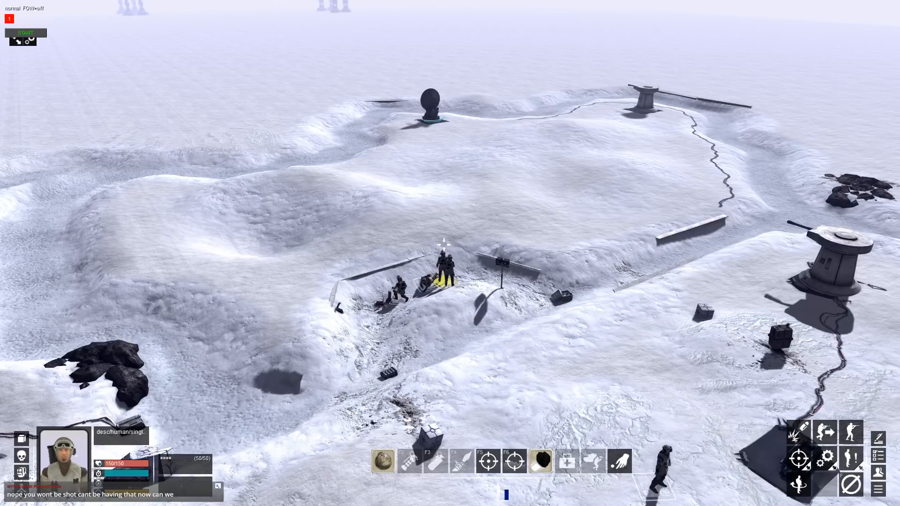
# - Walk the soldier under direct control across the mounds to the outer trench and look back over the base
pyautogui.press('F2')
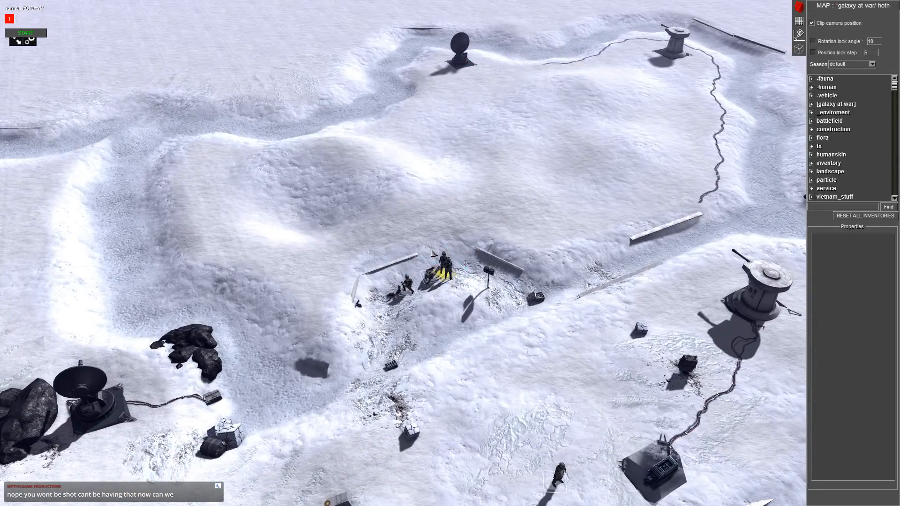
pyautogui.press('F2')
pyautogui.press('ctrl')
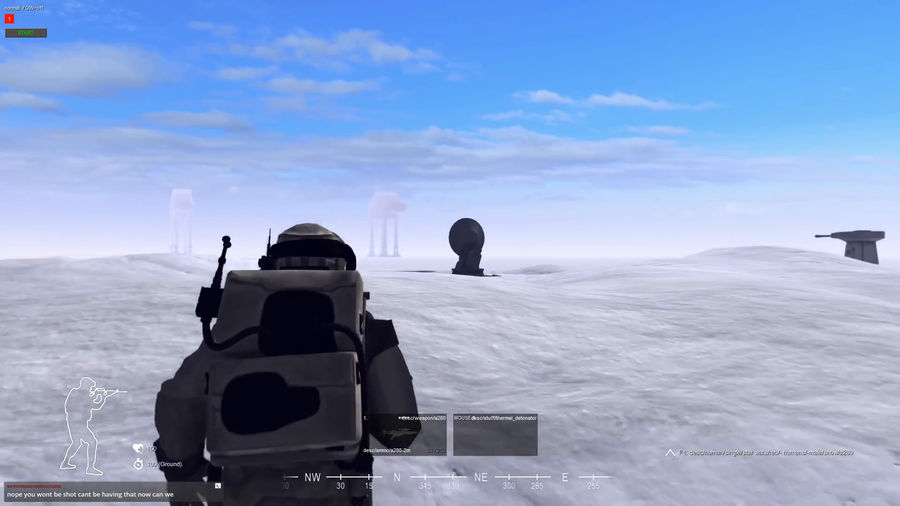
pyautogui.press('w')
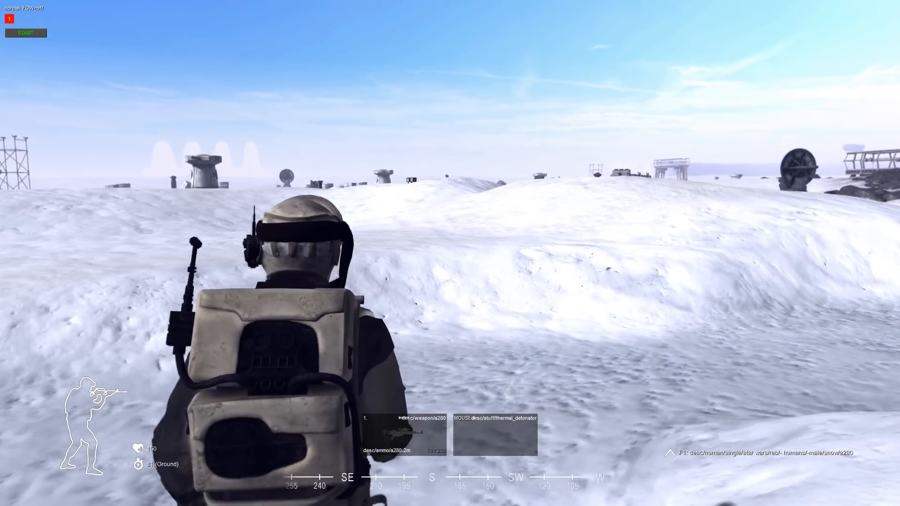
pyautogui.press('e')
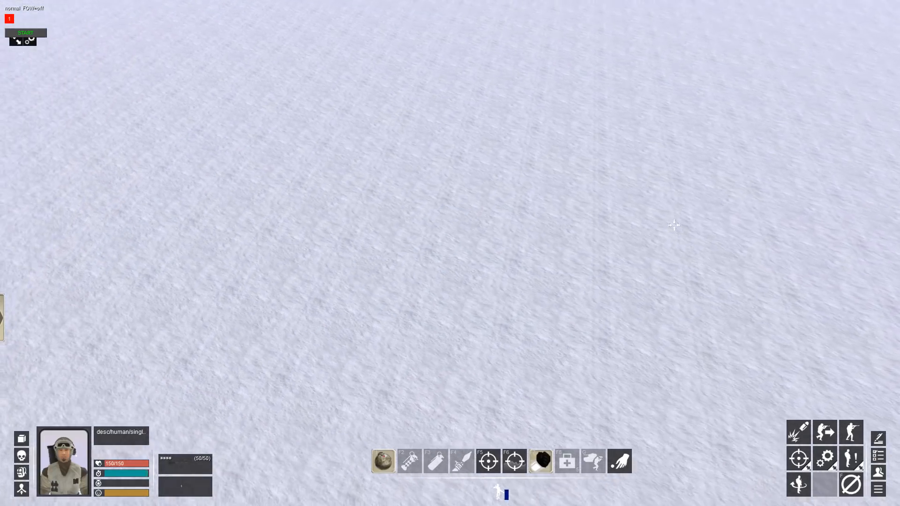
# - Survey the open snowfields and the base from a distance, including a view with the interface hidden
pyautogui.moveTo(670, 221); pyautogui.dragTo(584, 238, button='middle')
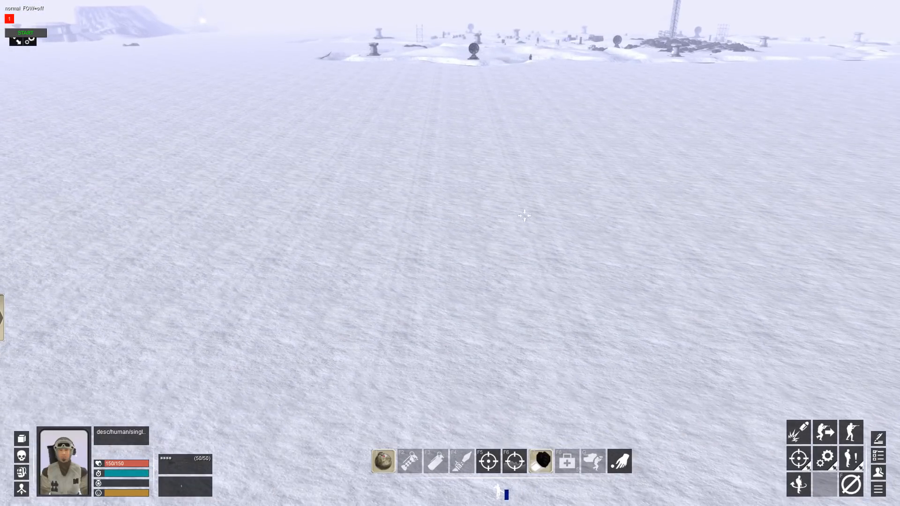
pyautogui.moveTo(523, 3)
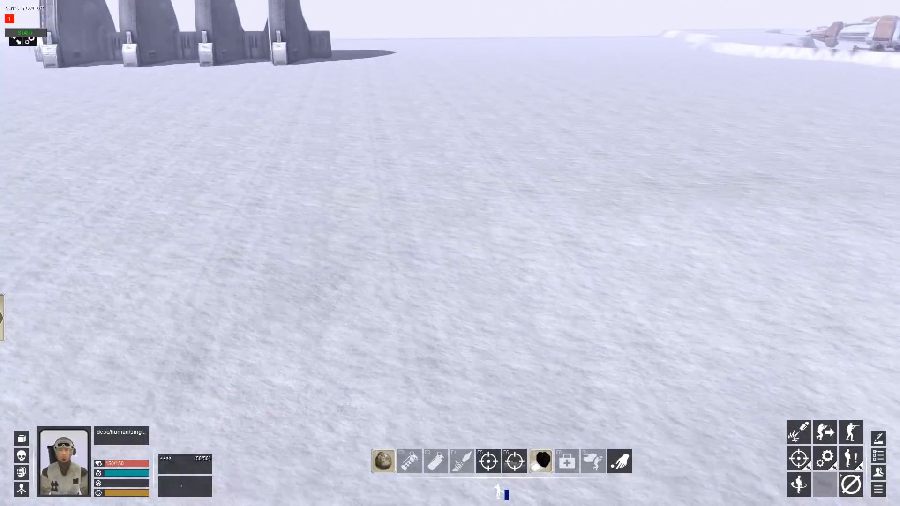
pyautogui.moveTo(553, 117); pyautogui.dragTo(120, 134, button='middle')
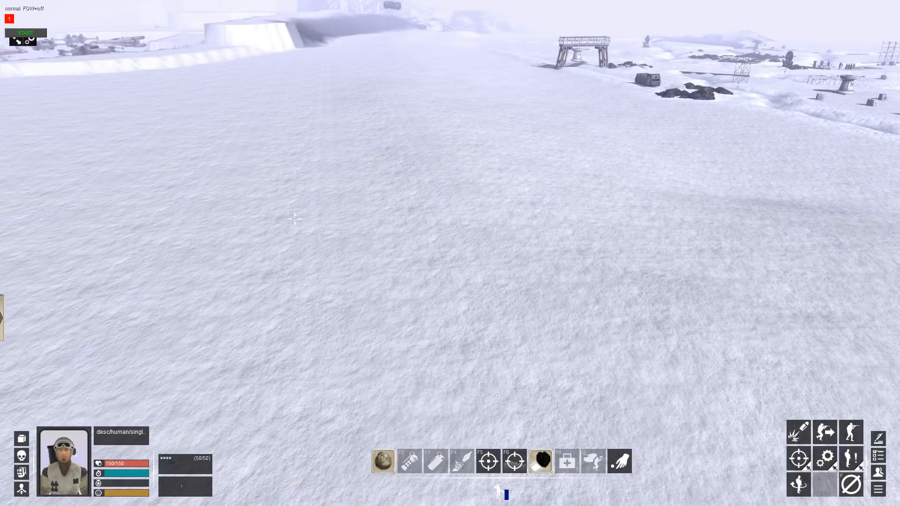
pyautogui.moveTo(208, 265); pyautogui.dragTo(392, 237, button='middle')
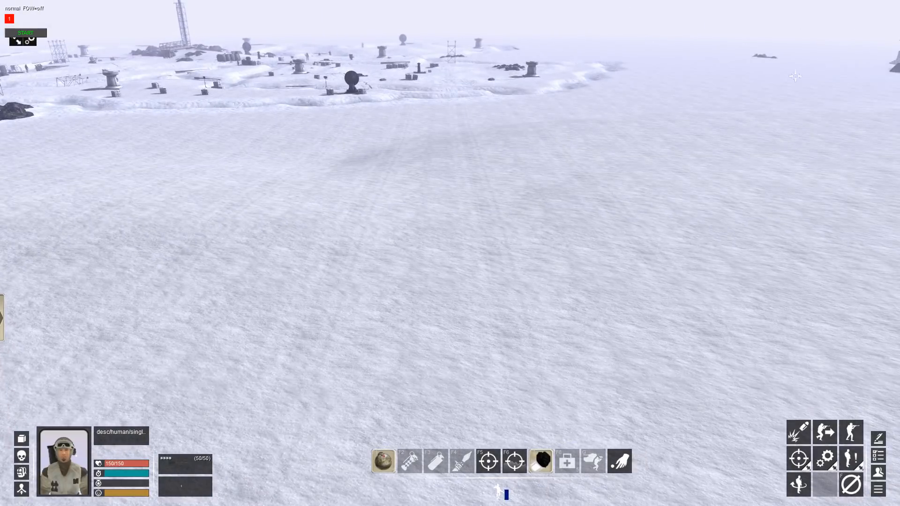
pyautogui.press('z')
pyautogui.press('z')
pyautogui.hotkey('ctrl', 'shift', 'z')
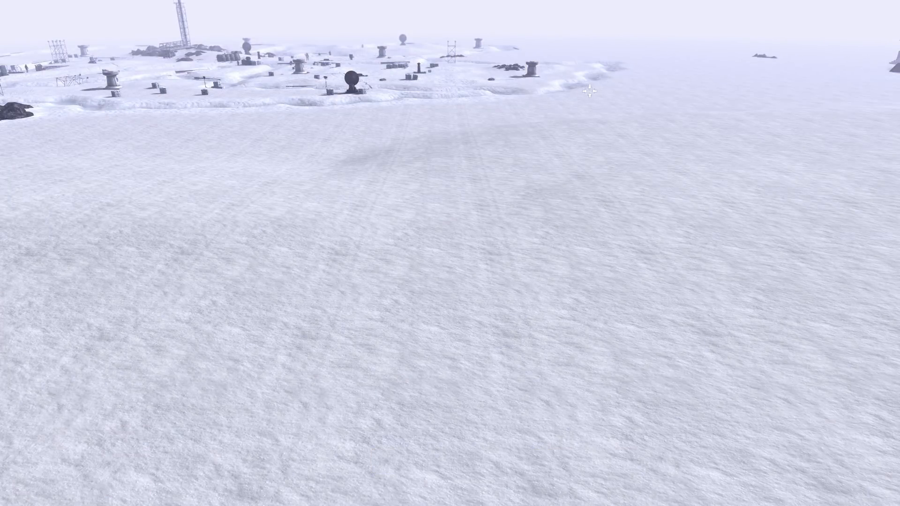
pyautogui.hotkey('ctrl', 'shift', 'z')
# - Copy the stack of five w_box_medium crates from the trench junction near the turret in the map editor
pyautogui.press('F2')
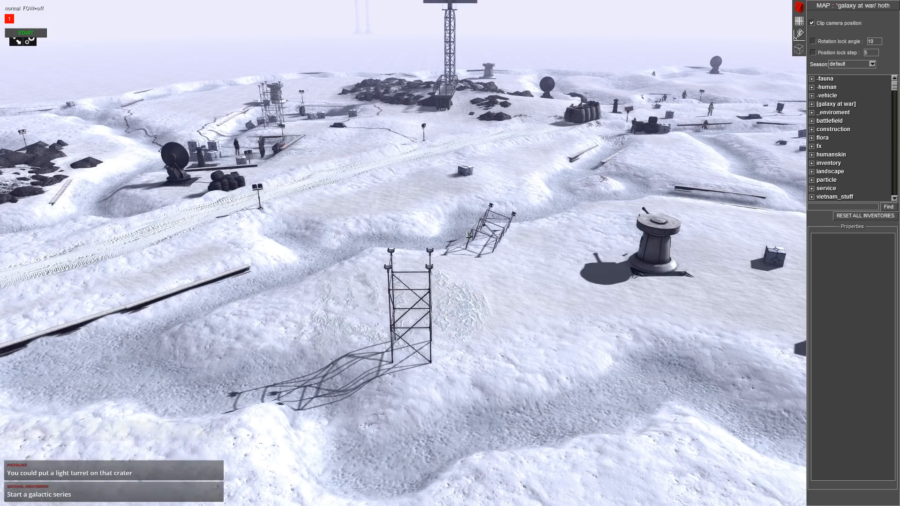
pyautogui.moveTo(435, 203); pyautogui.dragTo(375, 223, button='middle')
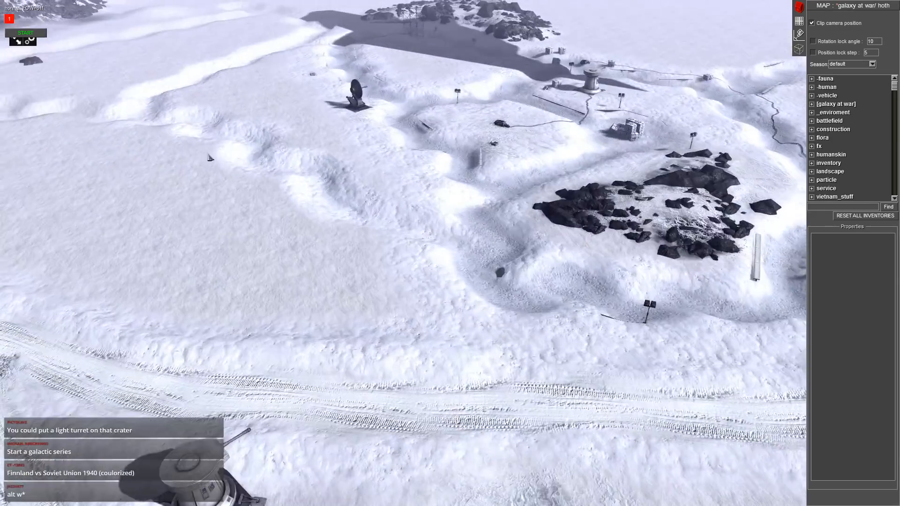
pyautogui.moveTo(263, 141); pyautogui.dragTo(445, 144, button='middle')
pyautogui.moveTo(395, 215); pyautogui.dragTo(482, 235, button='middle')
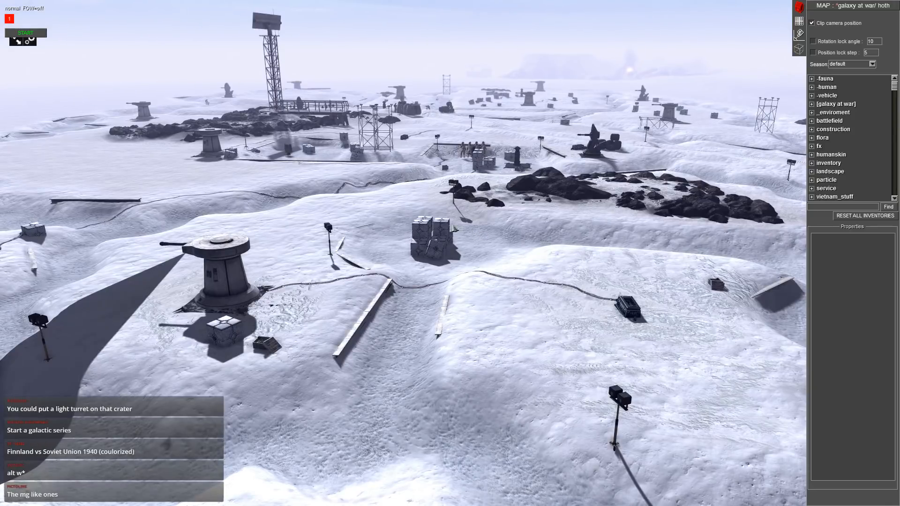
pyautogui.scroll(5, 477, 244)
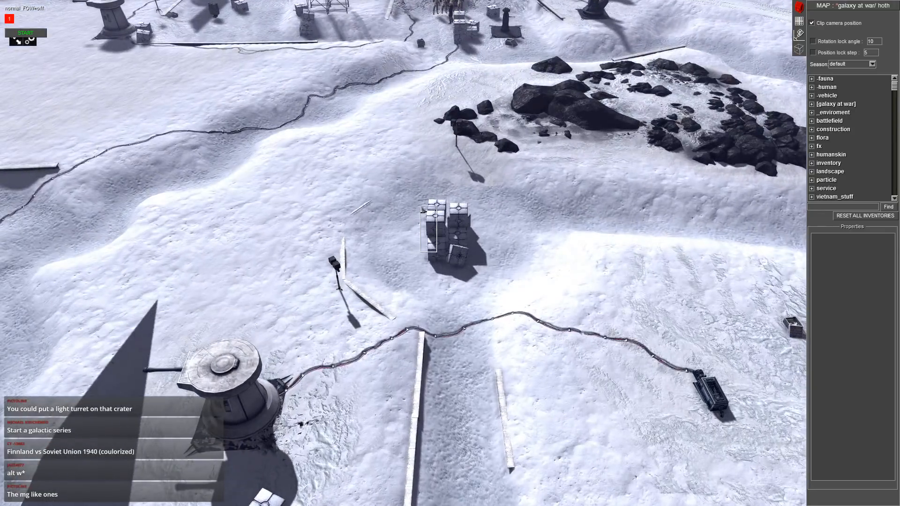
pyautogui.moveTo(437, 252); pyautogui.dragTo(422, 209)
pyautogui.hotkey('ctrl', 'c')
pyautogui.scroll(-6, 559, 272)
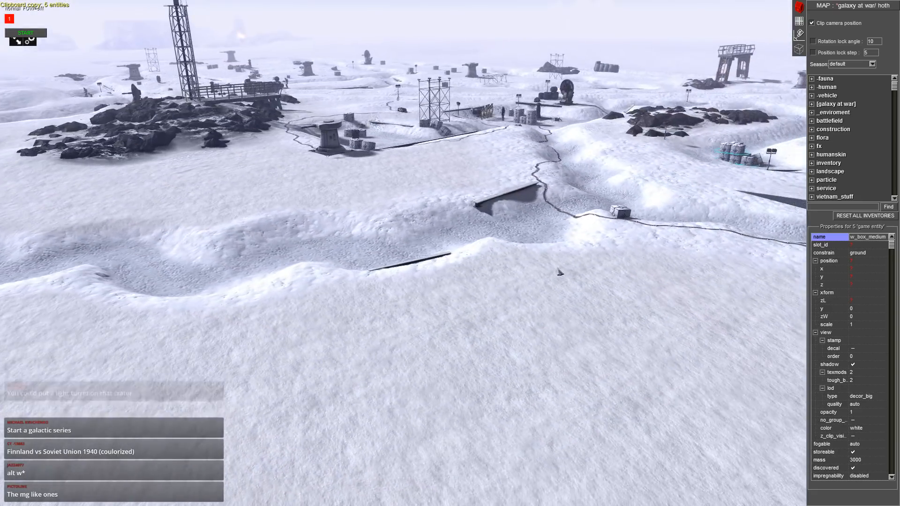
# - Paste the five crates on the outer trench ridge beside the lone soldier and set one crate apart from the stack
pyautogui.moveTo(1, 167)
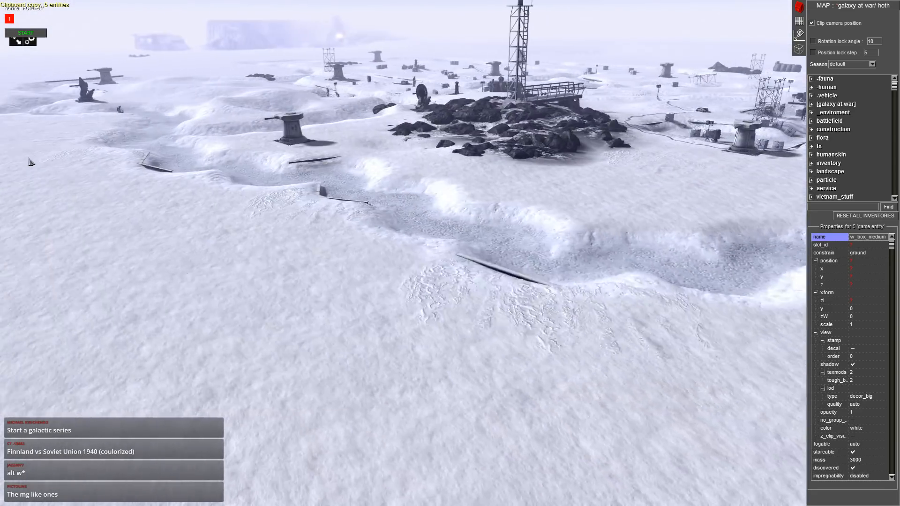
pyautogui.moveTo(1, 2)
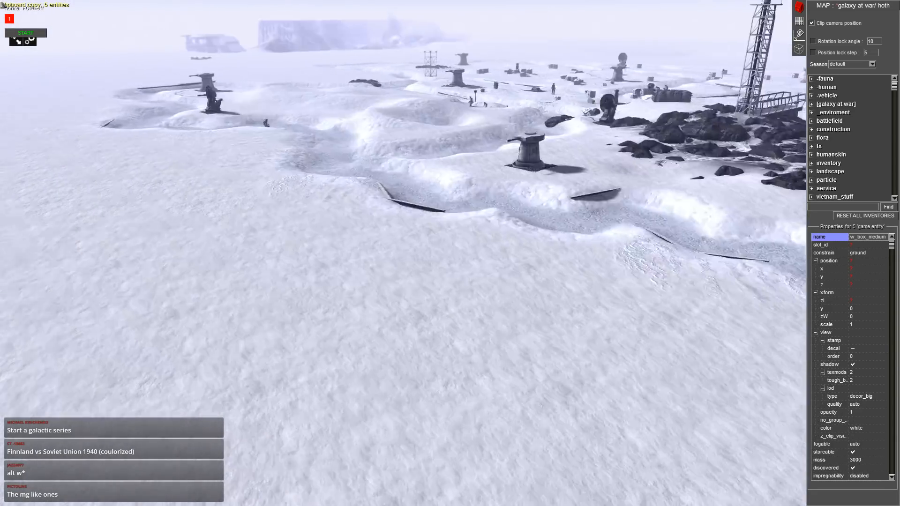
pyautogui.scroll(8, 417, 147)
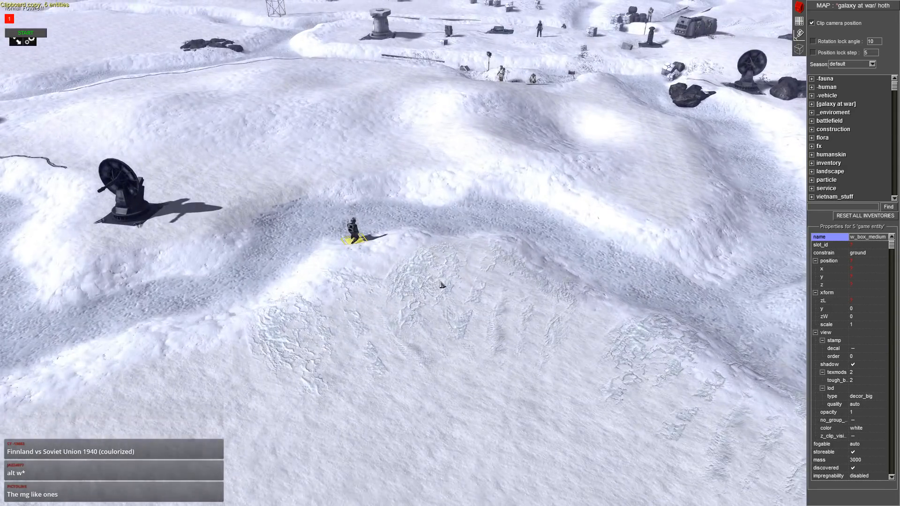
pyautogui.hotkey('ctrl', 'v')
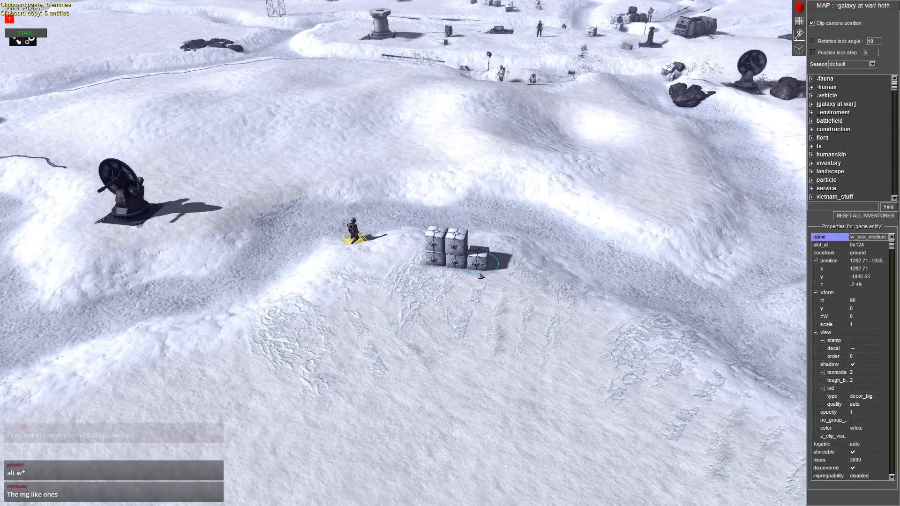
pyautogui.click(496, 245)
pyautogui.moveTo(518, 244); pyautogui.dragTo(458, 226, button='middle')
pyautogui.scroll(-6, 366, 284)
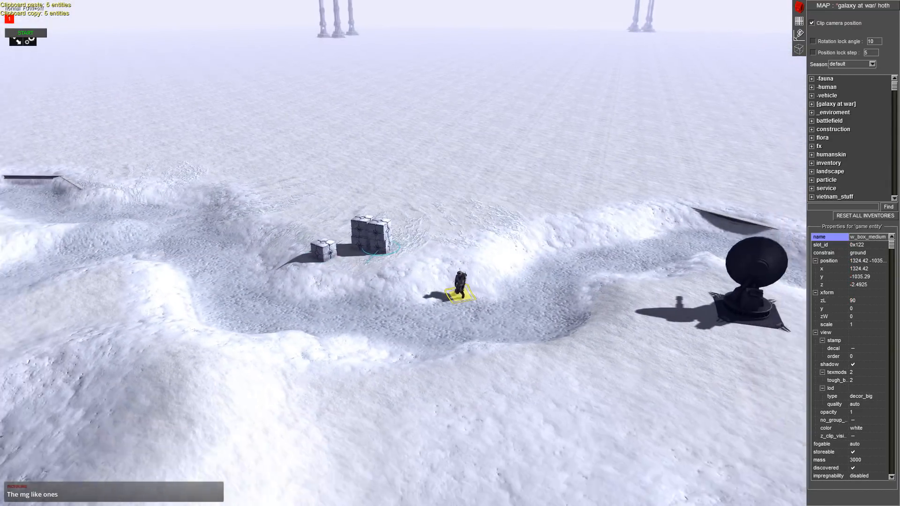
# - Place rotated single copies of the w_box_medium crate on the mound's trench edge and beside the metal barriers of the outer trench
pyautogui.moveTo(366, 284); pyautogui.dragTo(291, 172, button='middle')
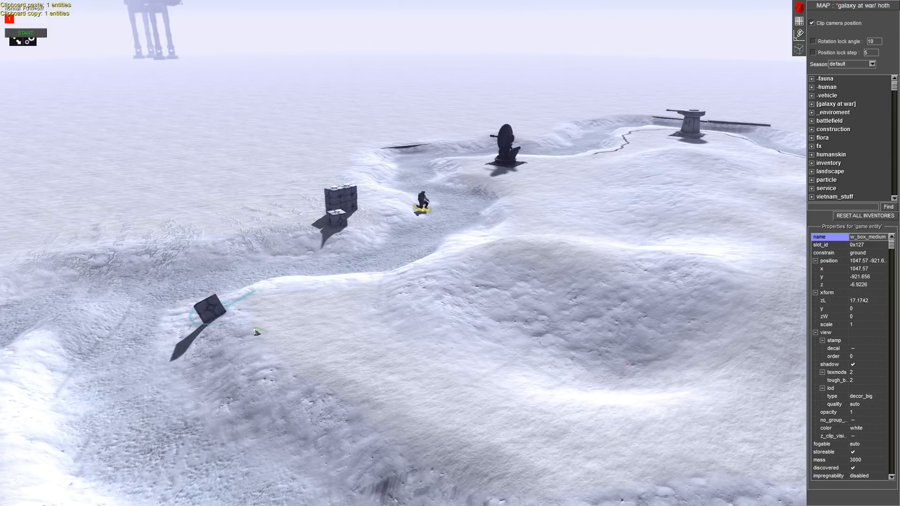
pyautogui.moveTo(257, 333); pyautogui.dragTo(259, 251, button='middle')
pyautogui.hotkey('ctrl', 'c')
pyautogui.scroll(-5, 739, 376)
pyautogui.moveTo(545, 235); pyautogui.dragTo(491, 290, button='middle')
pyautogui.scroll(5, 491, 291)
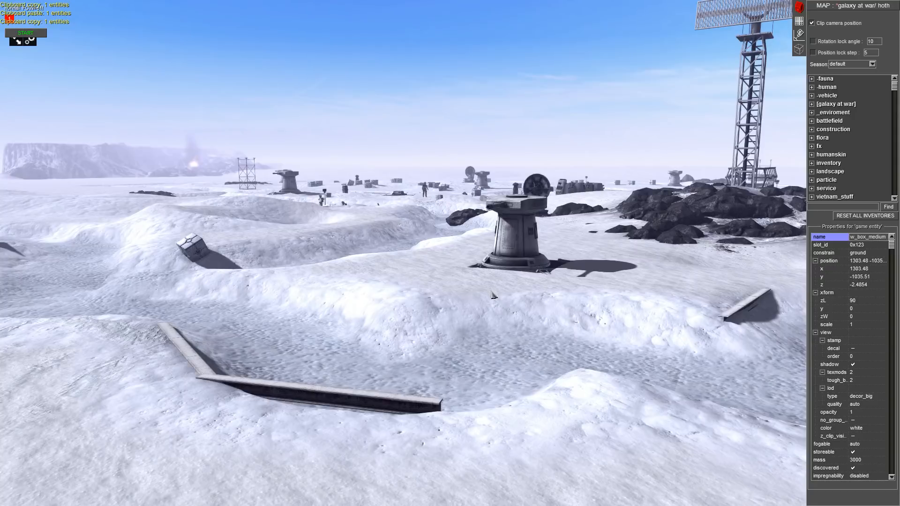
pyautogui.hotkey('ctrl', 'v')
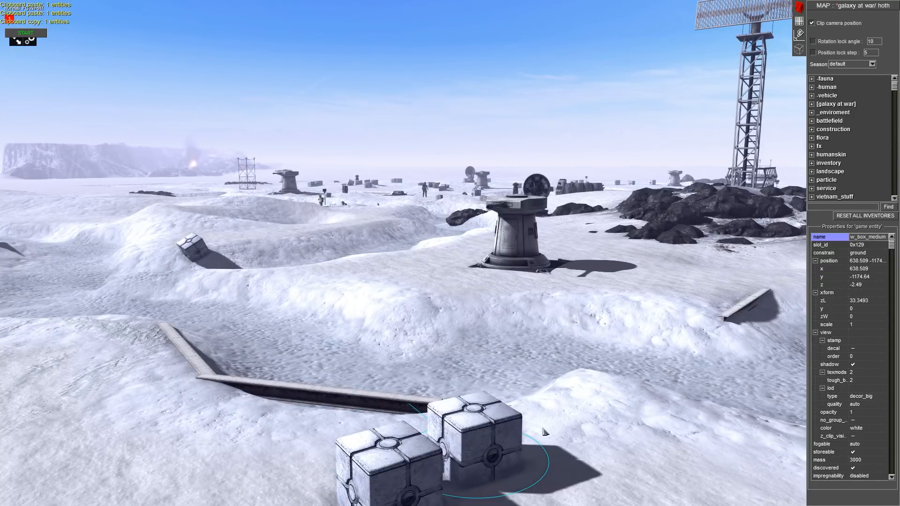
# - Paste one w_box_medium crate on the outer trench rim near the dish emplacement, and turn off camera position clipping
pyautogui.scroll(-10, 543, 431)
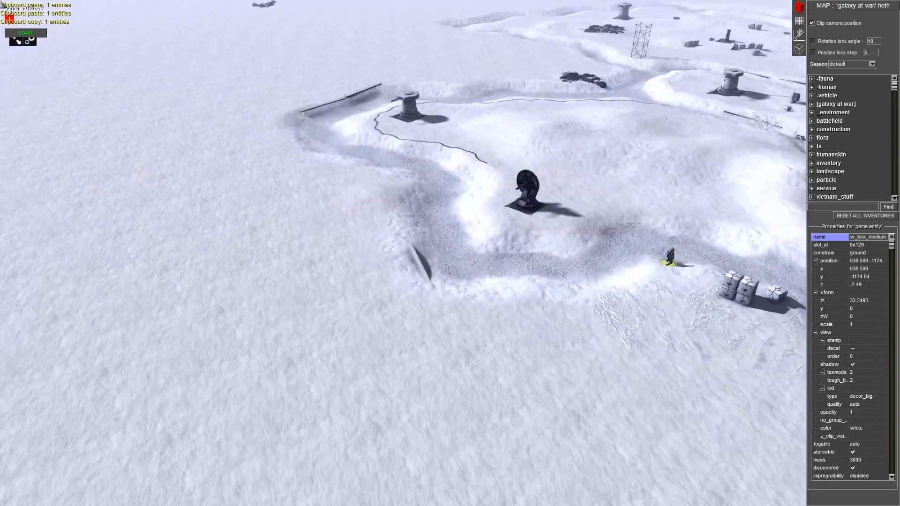
pyautogui.moveTo(2, 4); pyautogui.dragTo(656, 422, button='middle')
pyautogui.scroll(5, 656, 421)
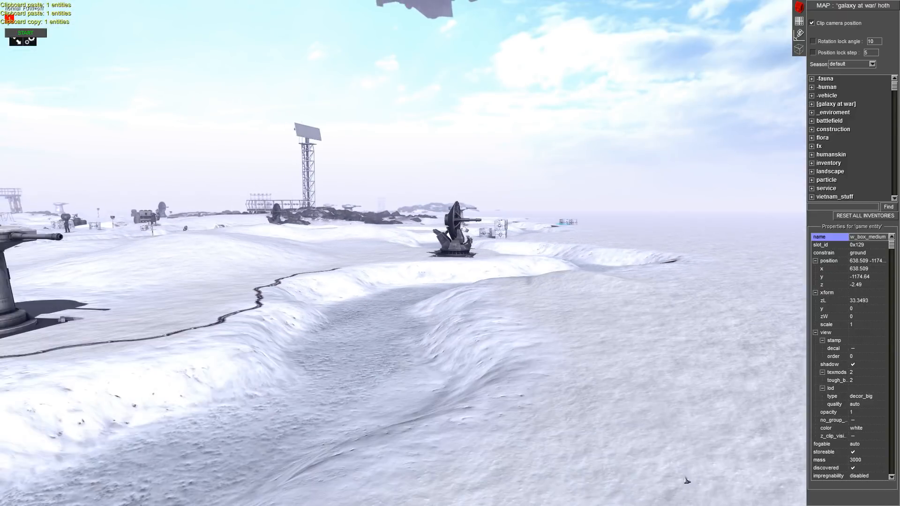
pyautogui.hotkey('ctrl', 'v')
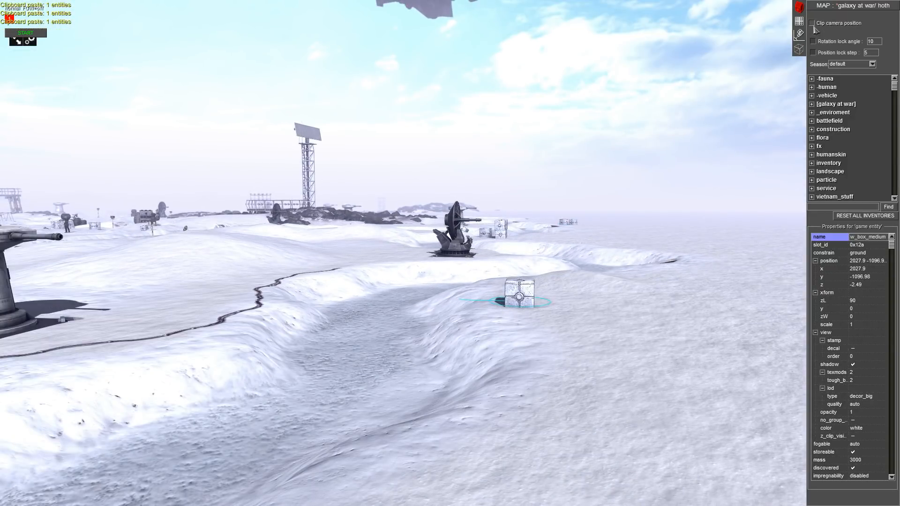
pyautogui.moveTo(815, 29); pyautogui.dragTo(2, 4, button='middle')
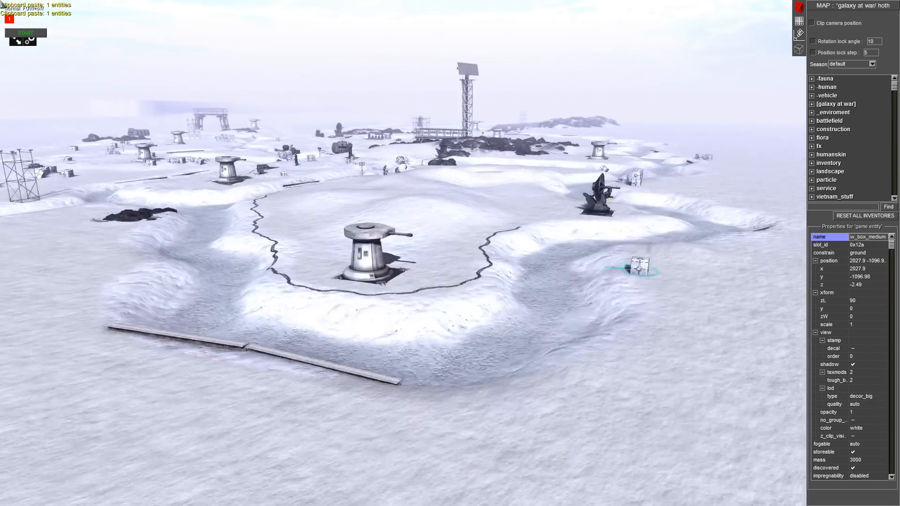
# - Select all the rock objects that form the distant ridge beyond the snowfield
pyautogui.moveTo(435, 150); pyautogui.dragTo(476, 210, button='middle')
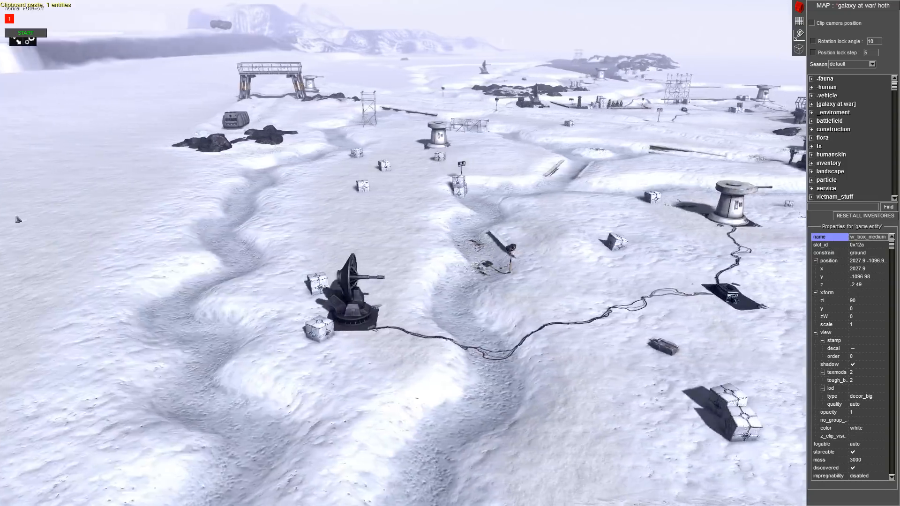
pyautogui.moveTo(314, 272); pyautogui.dragTo(324, 236, button='middle')
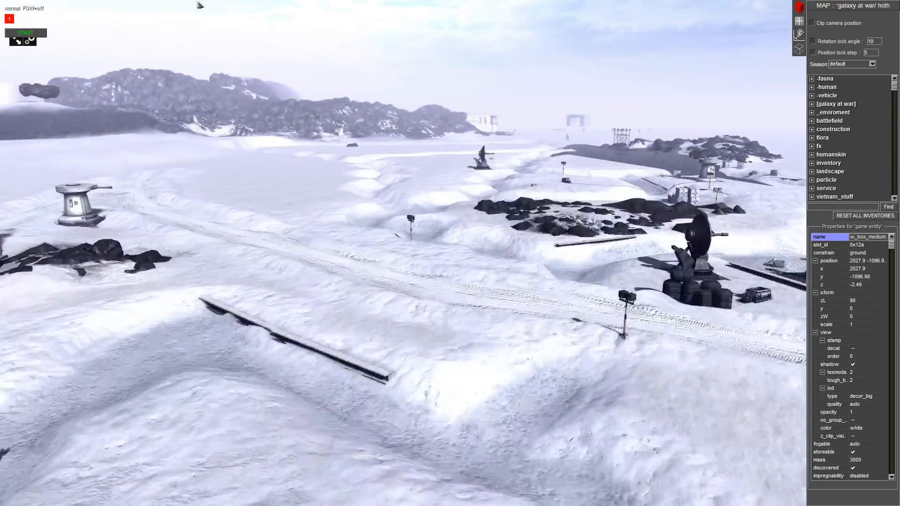
pyautogui.moveTo(281, 61); pyautogui.dragTo(456, 121, button='middle')
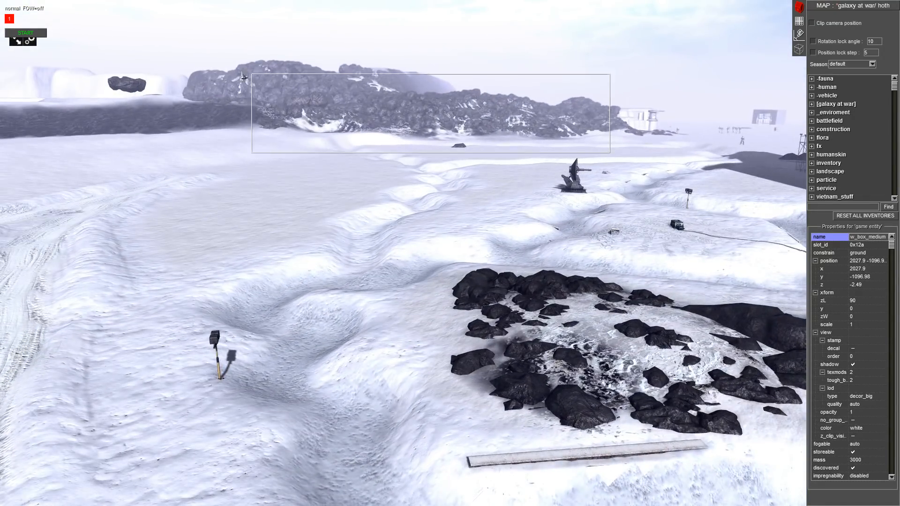
pyautogui.moveTo(244, 76); pyautogui.dragTo(213, 61)
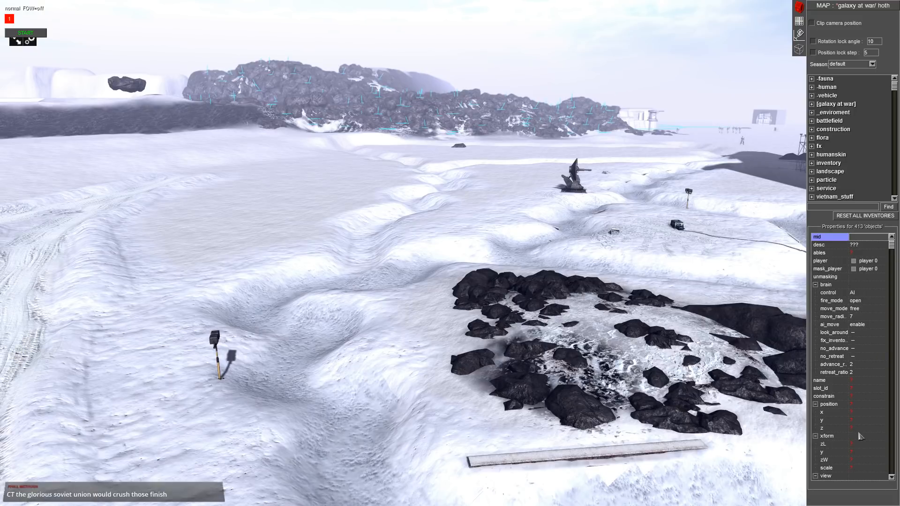
# - Set the LOD quality of the selected ridge objects to high poly
pyautogui.scroll(-3, 870, 360)
pyautogui.scroll(-6, 865, 436)
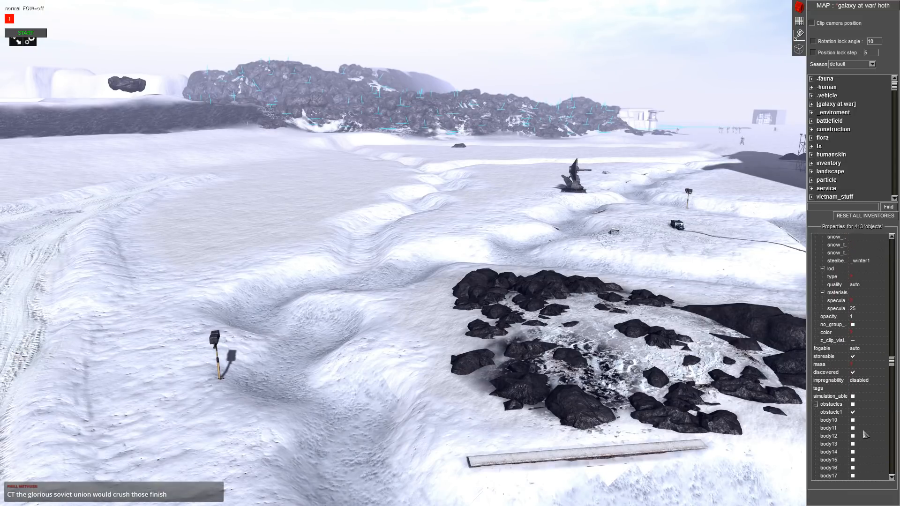
pyautogui.scroll(-6, 864, 434)
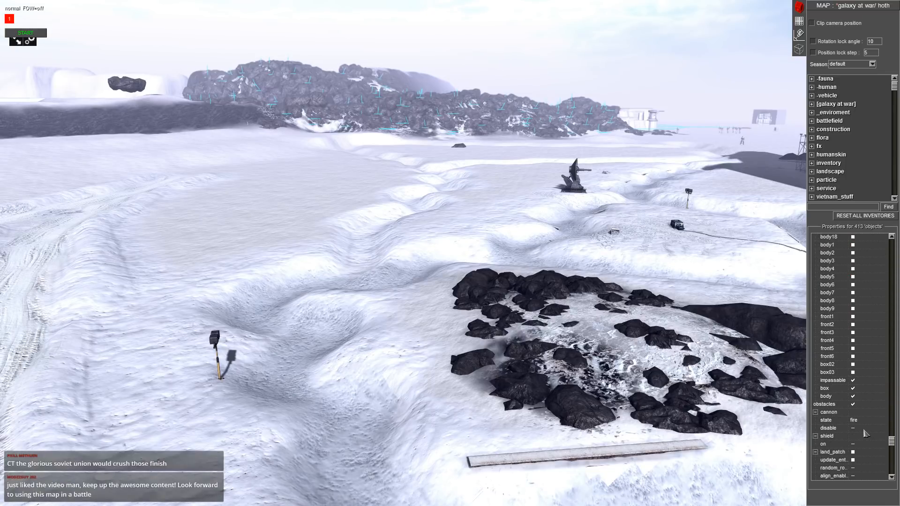
pyautogui.scroll(-2, 865, 434)
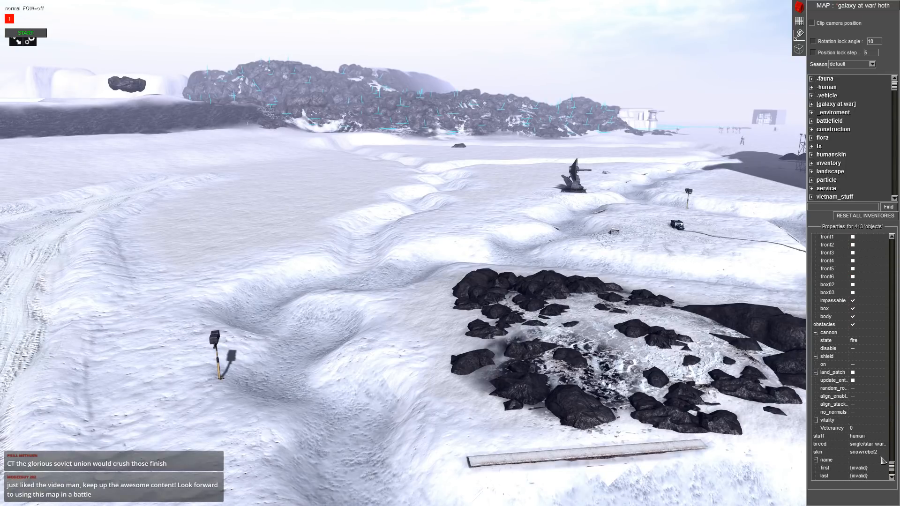
pyautogui.moveTo(890, 468); pyautogui.dragTo(898, 360)
pyautogui.scroll(-2, 860, 363)
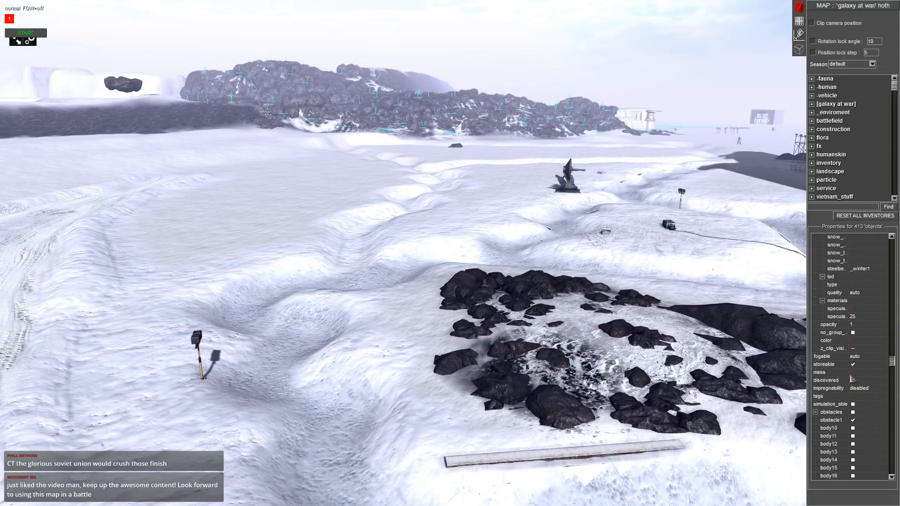
pyautogui.scroll(2, 860, 362)
pyautogui.scroll(1, 859, 382)
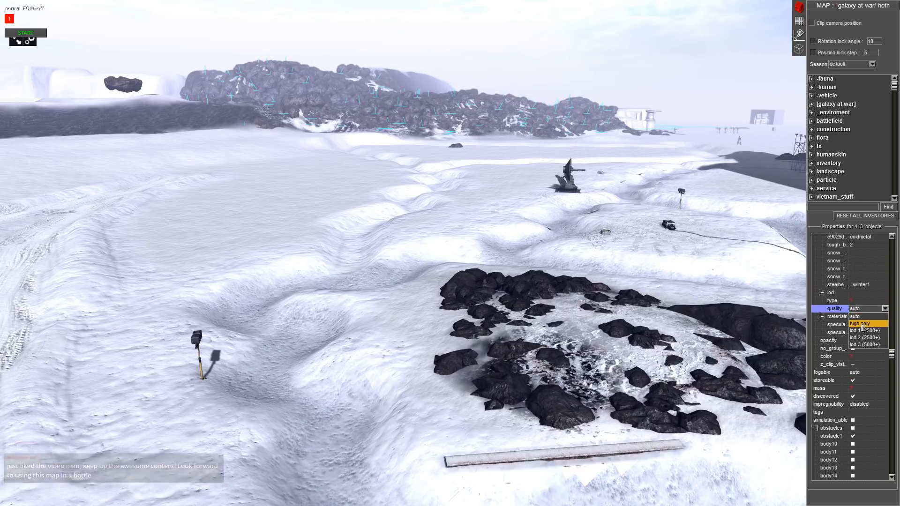
pyautogui.click(862, 324)
pyautogui.click(548, 227)
# - Examine the trenches, turrets, crates and rock patches across the base without the editor interface
pyautogui.press('Down')
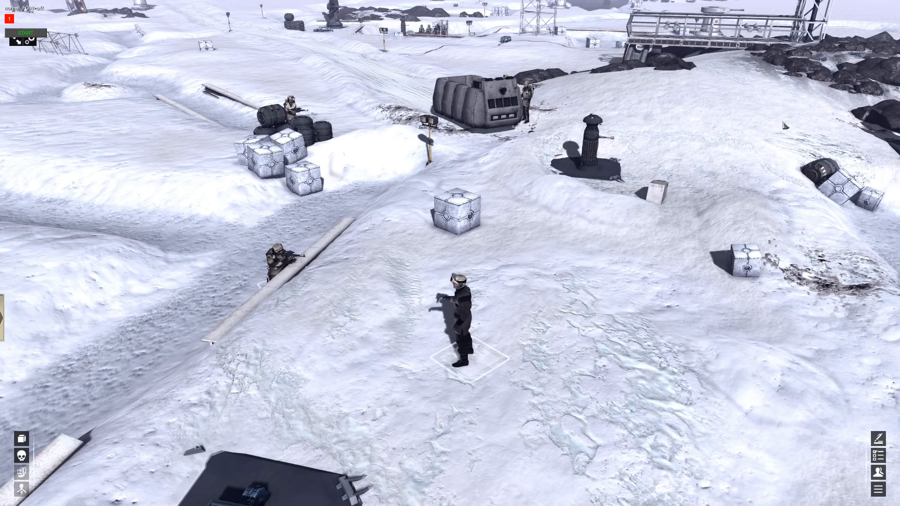
pyautogui.scroll(-5, 686, 141)
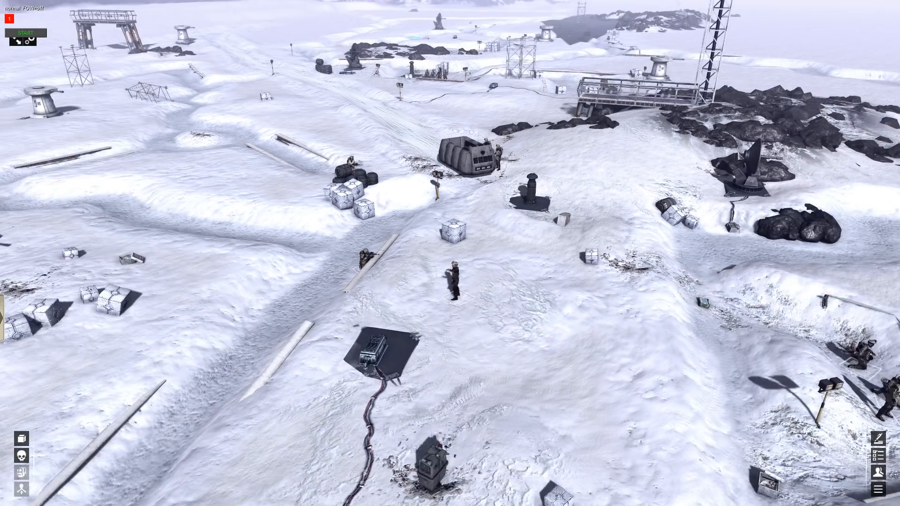
pyautogui.moveTo(450, 253); pyautogui.dragTo(379, 234, button='middle')
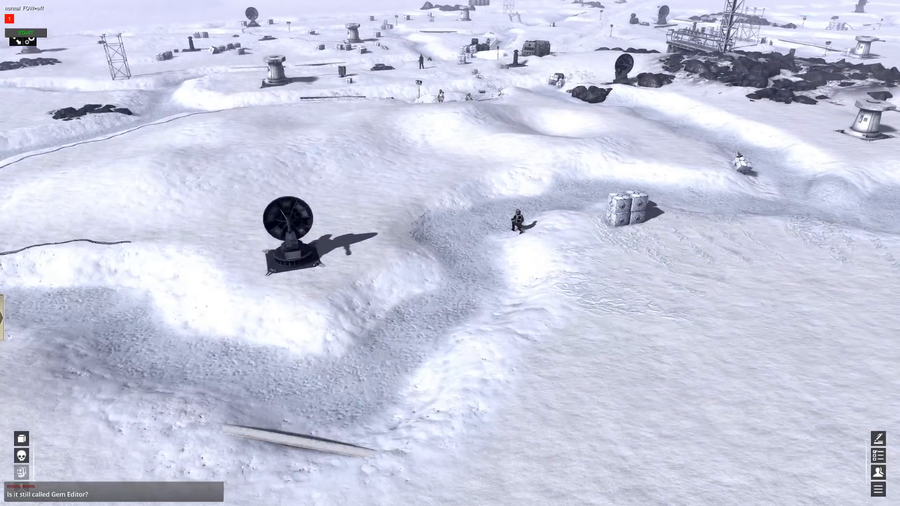
pyautogui.moveTo(450, 253); pyautogui.dragTo(450, 291, button='middle')
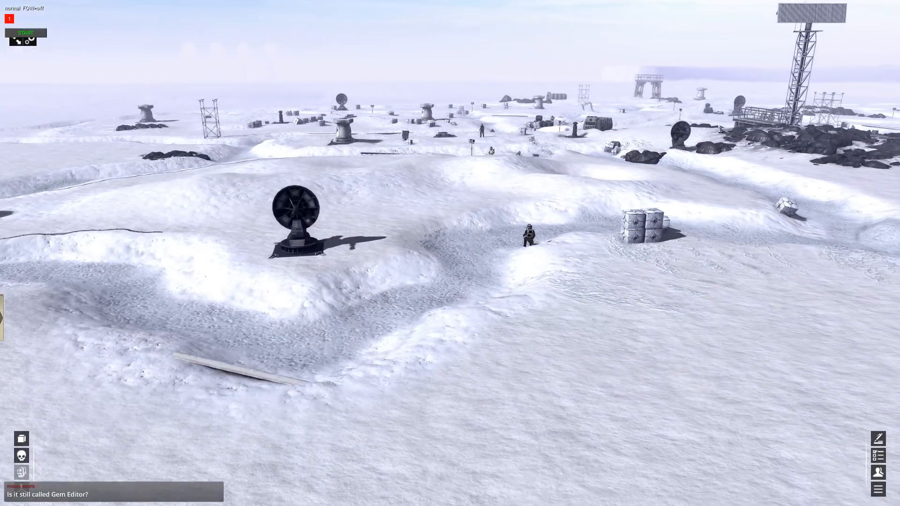
pyautogui.moveTo(618, 114); pyautogui.dragTo(566, 139, button='middle')
pyautogui.scroll(-3, 566, 138)
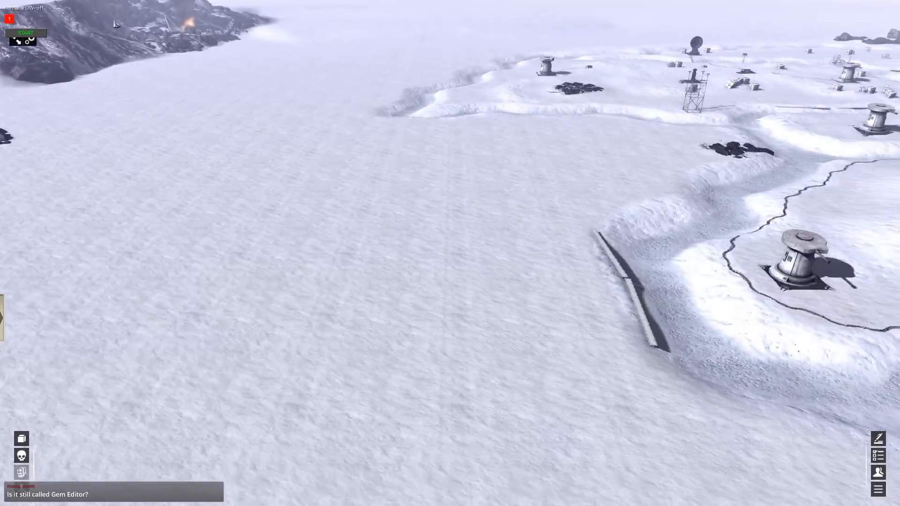
pyautogui.moveTo(9, 10); pyautogui.dragTo(166, 20, button='middle')
pyautogui.moveTo(4, 4); pyautogui.dragTo(276, 103, button='middle')
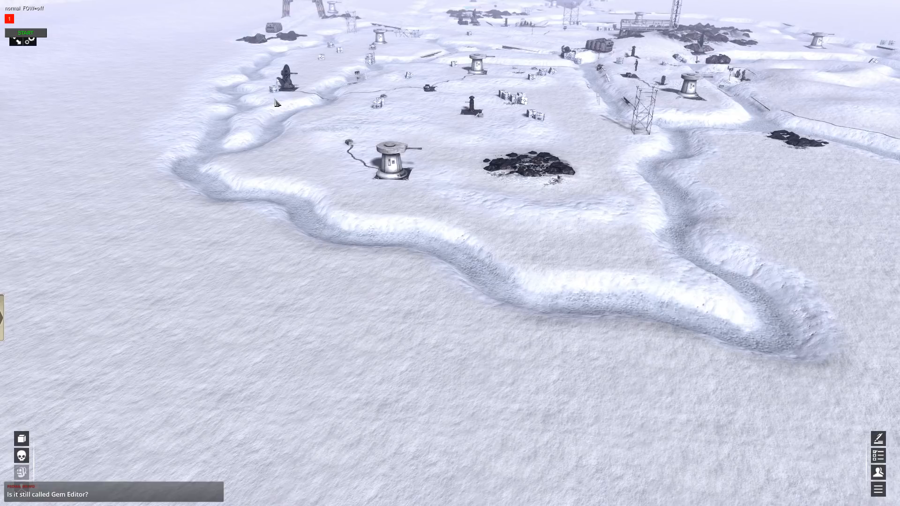
pyautogui.scroll(3, 305, 192)
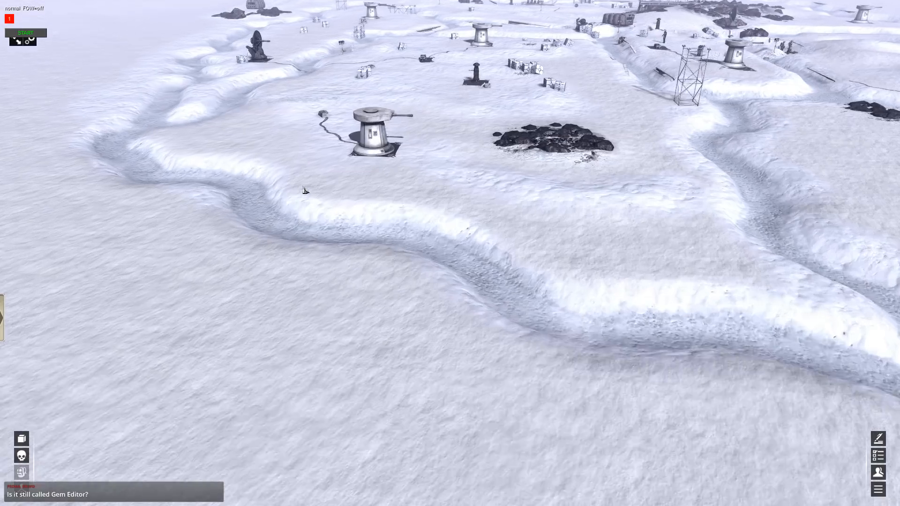
pyautogui.moveTo(306, 191); pyautogui.dragTo(338, 141, button='middle')
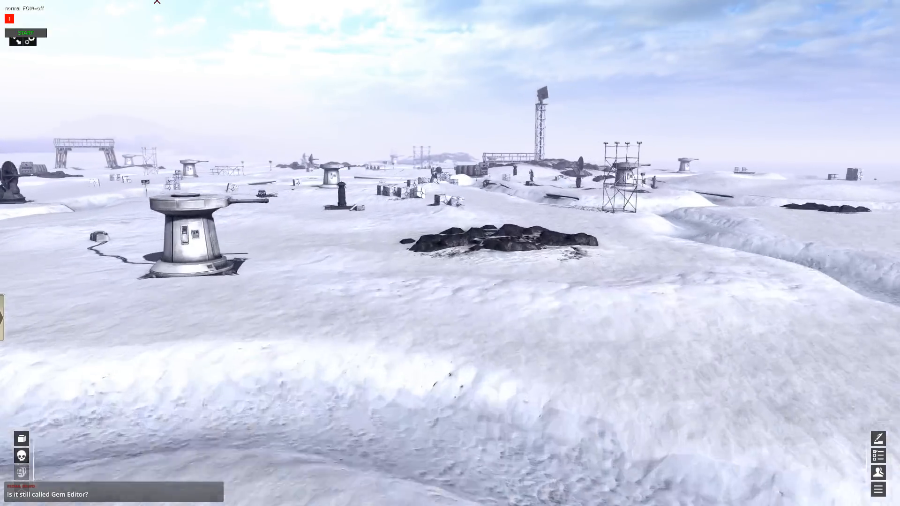
pyautogui.moveTo(220, 154); pyautogui.dragTo(211, 201, button='middle')
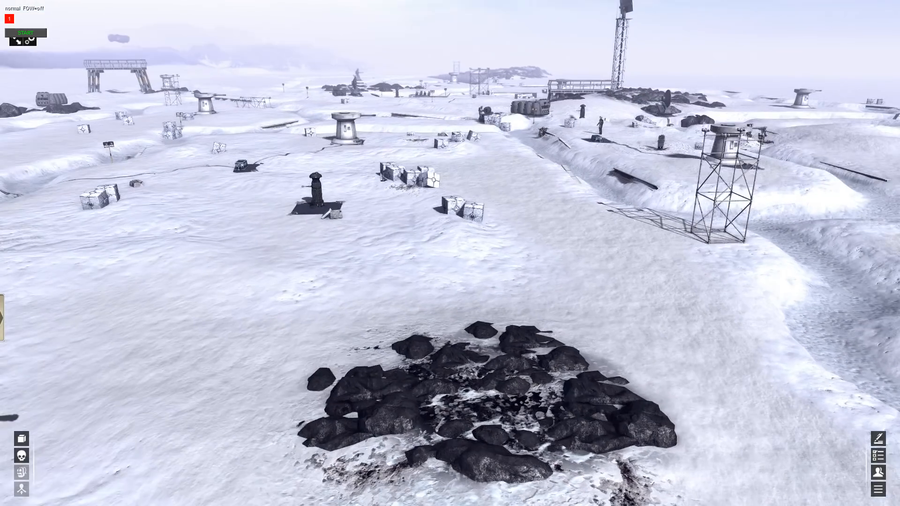
pyautogui.moveTo(546, 91); pyautogui.dragTo(553, 128, button='middle')
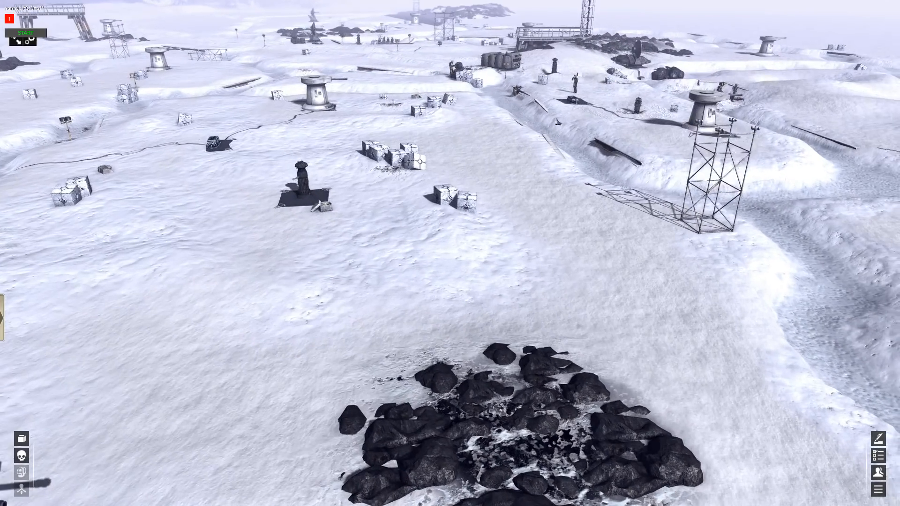
pyautogui.moveTo(525, 235); pyautogui.dragTo(557, 217, button='middle')
pyautogui.moveTo(520, 9); pyautogui.dragTo(386, 5, button='middle')
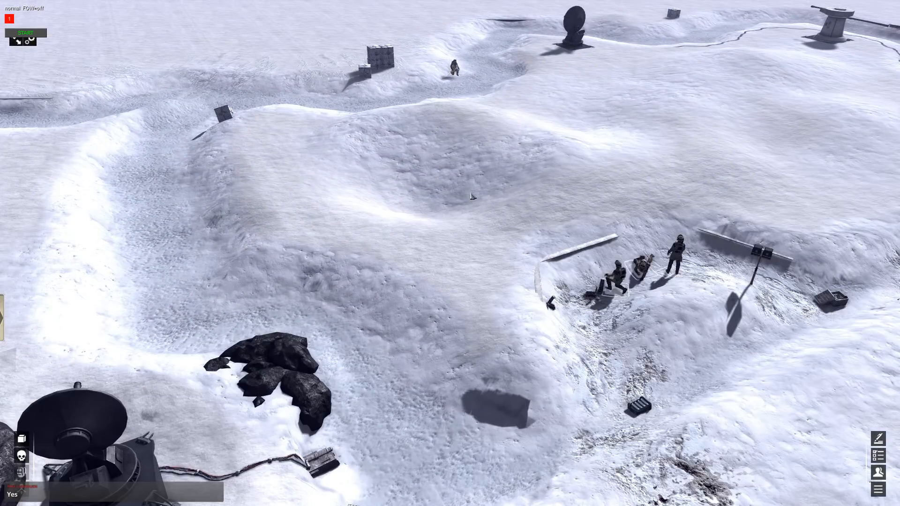
# - Return to the map editor and copy one cable_for_mish2 piece from the line beside the turret near the rocks
pyautogui.press('F2')
pyautogui.moveTo(470, 193); pyautogui.dragTo(485, 185, button='middle')
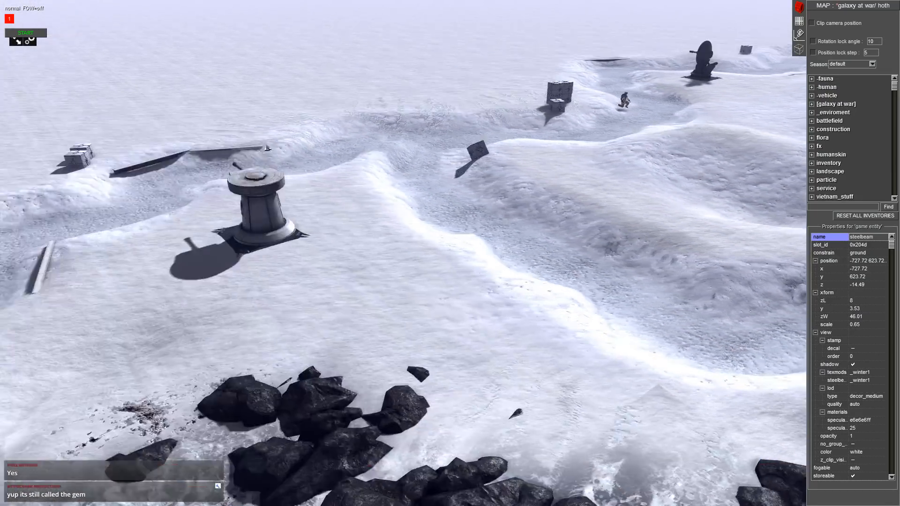
pyautogui.moveTo(266, 147); pyautogui.dragTo(403, 159, button='middle')
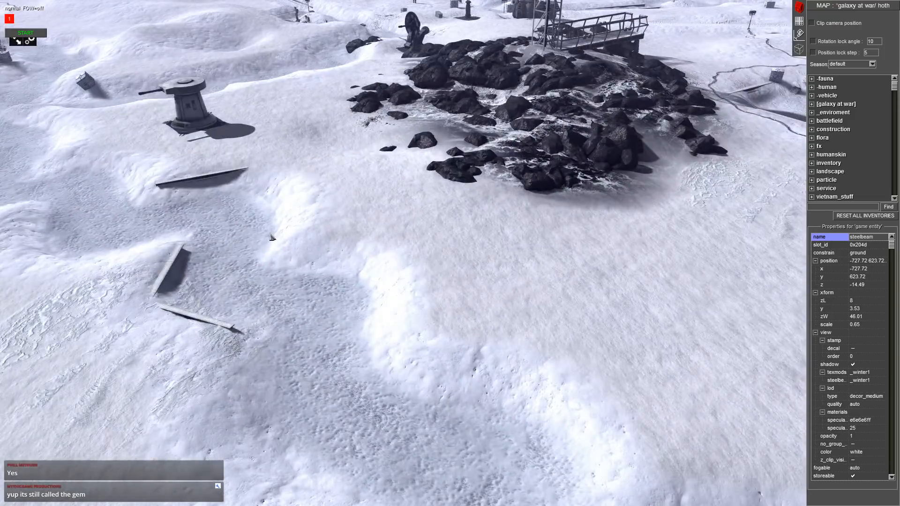
pyautogui.moveTo(271, 237); pyautogui.dragTo(606, 220, button='middle')
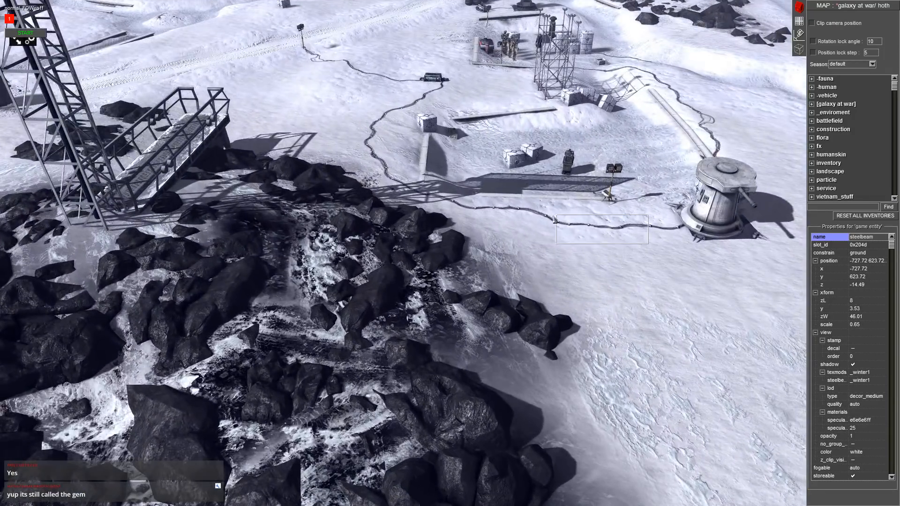
pyautogui.moveTo(648, 244); pyautogui.dragTo(555, 218)
pyautogui.click(545, 222)
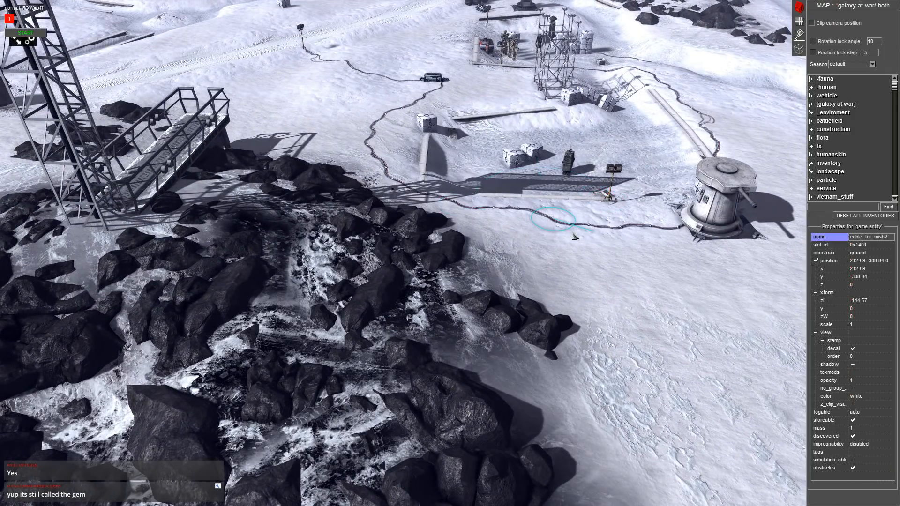
pyautogui.hotkey('ctrl', 'c')
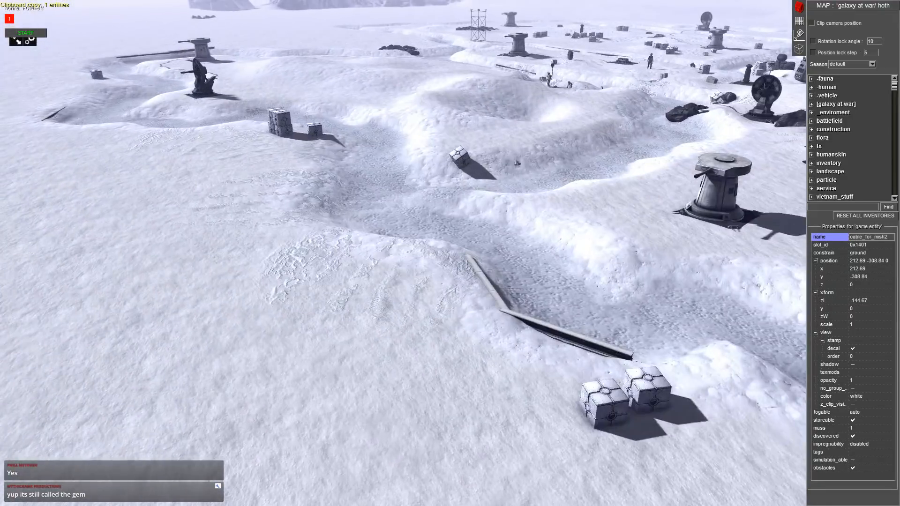
# - Paste four cable_for_mish2 pieces end to end along the snow bank from the trench junction to the turret
pyautogui.hotkey('ctrl', 'v')
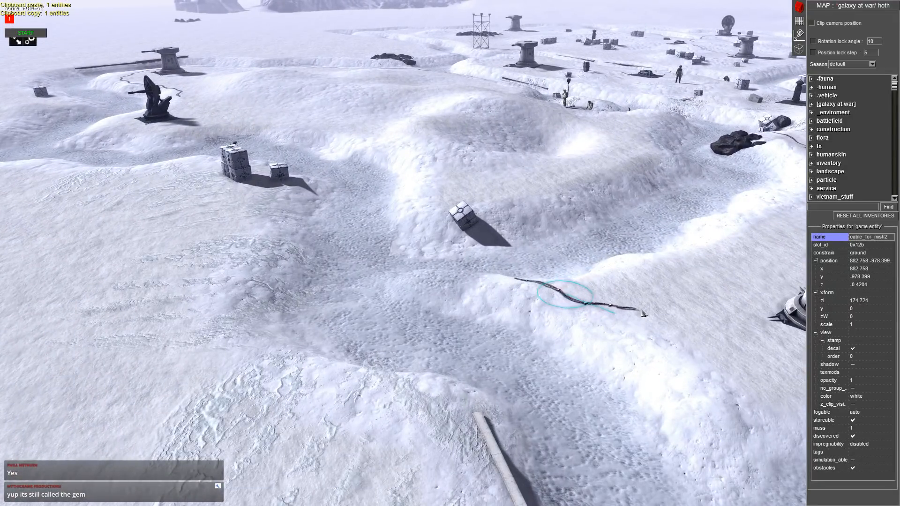
pyautogui.hotkey('ctrl', 'c')
pyautogui.hotkey('ctrl', 'v')
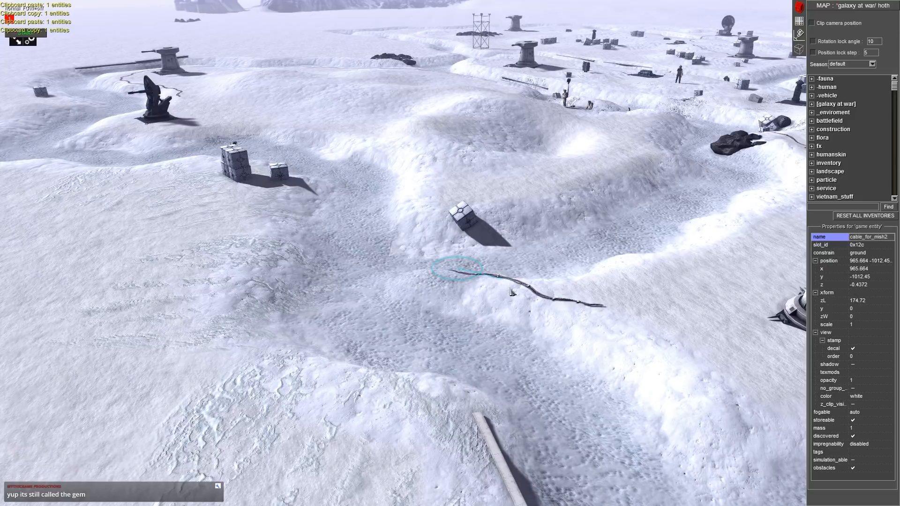
pyautogui.hotkey('ctrl', 'c')
pyautogui.hotkey('ctrl', 'v')
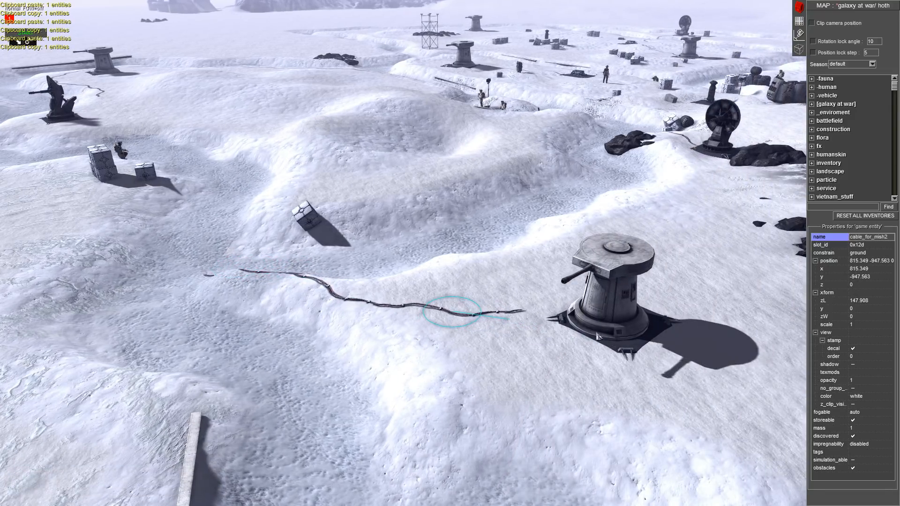
pyautogui.hotkey('ctrl', 'v')
# - Paste four copies of the cable_for_mish2 piece end to end down the mound, past the tilted crate and across the trench junction
pyautogui.hotkey('ctrl', 'c')
pyautogui.scroll(-3, 587, 326)
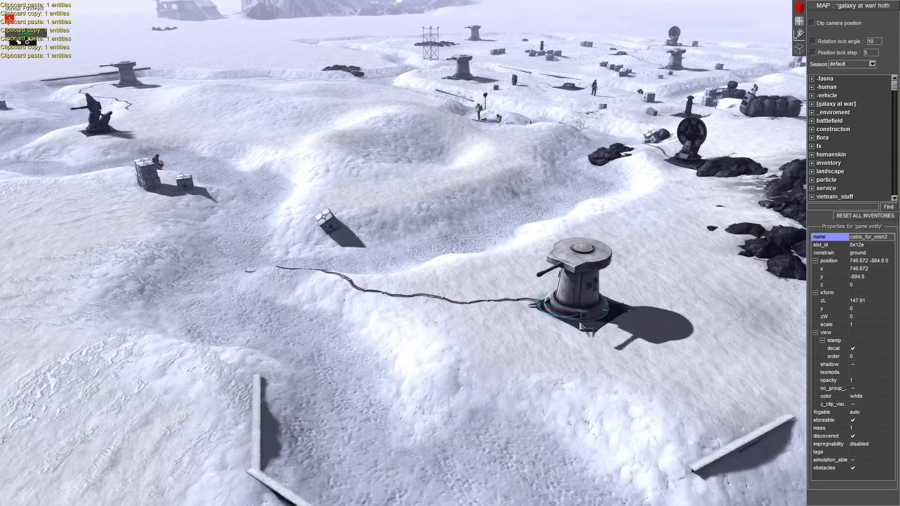
pyautogui.scroll(3, 473, 207)
pyautogui.hotkey('ctrl', 'v')
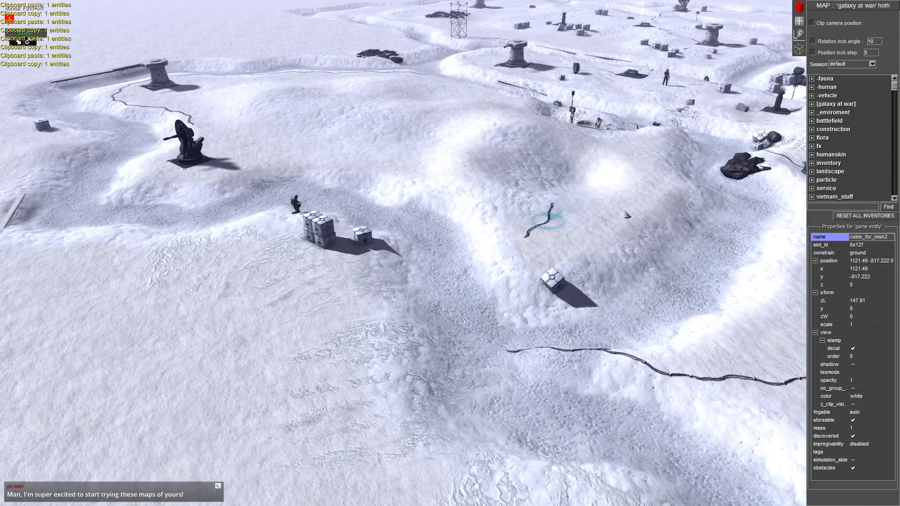
pyautogui.hotkey('ctrl', 'v')
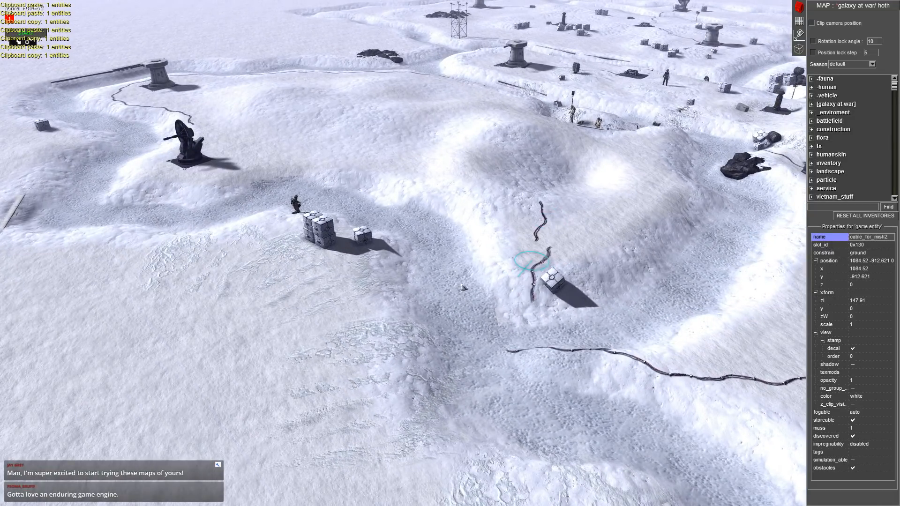
pyautogui.hotkey('ctrl', 'c')
pyautogui.hotkey('ctrl', 'v')
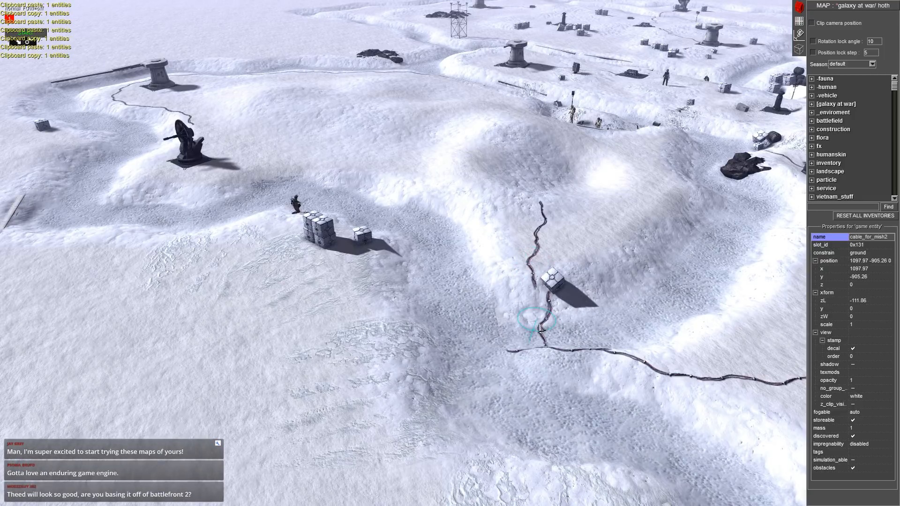
pyautogui.hotkey('ctrl', 'v')
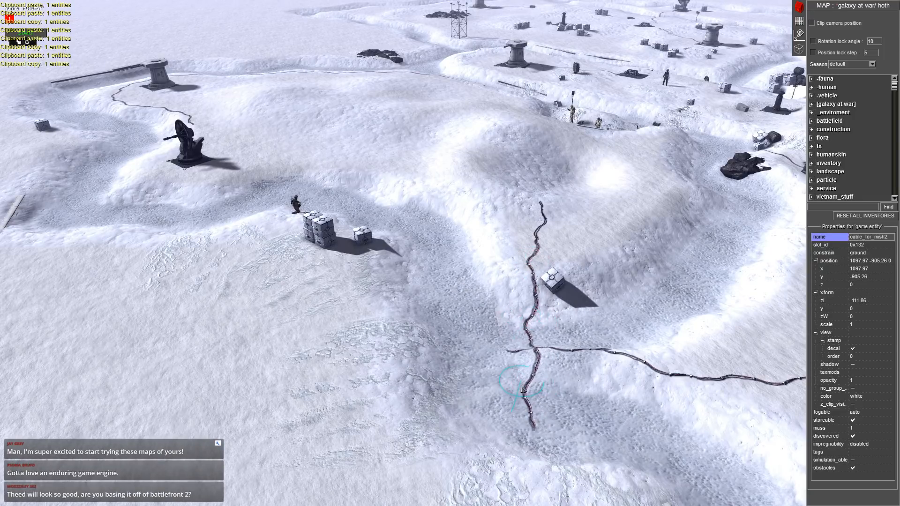
# - Extend the cable line with two more cable_for_mish2 pieces over the outer trench bank, turning the last one to follow the line
pyautogui.scroll(-4, 522, 387)
pyautogui.scroll(1, 573, 118)
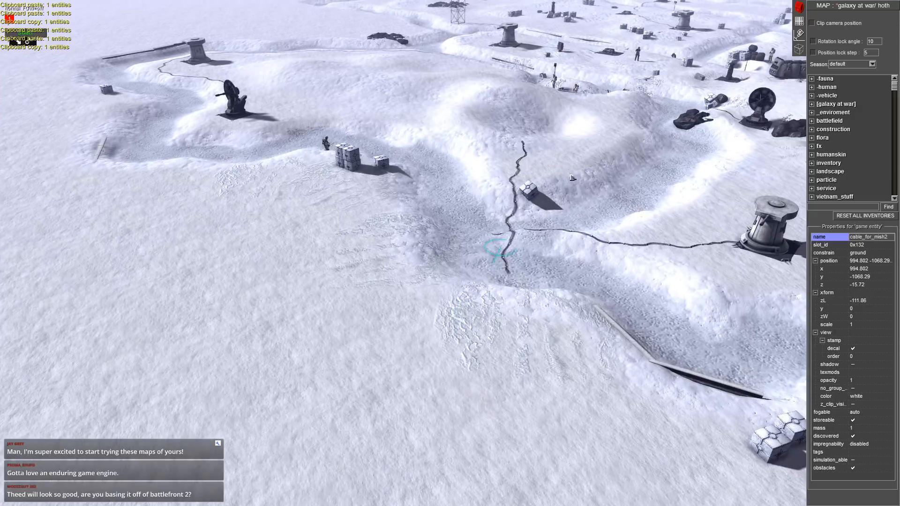
pyautogui.moveTo(573, 118); pyautogui.dragTo(561, 200, button='middle')
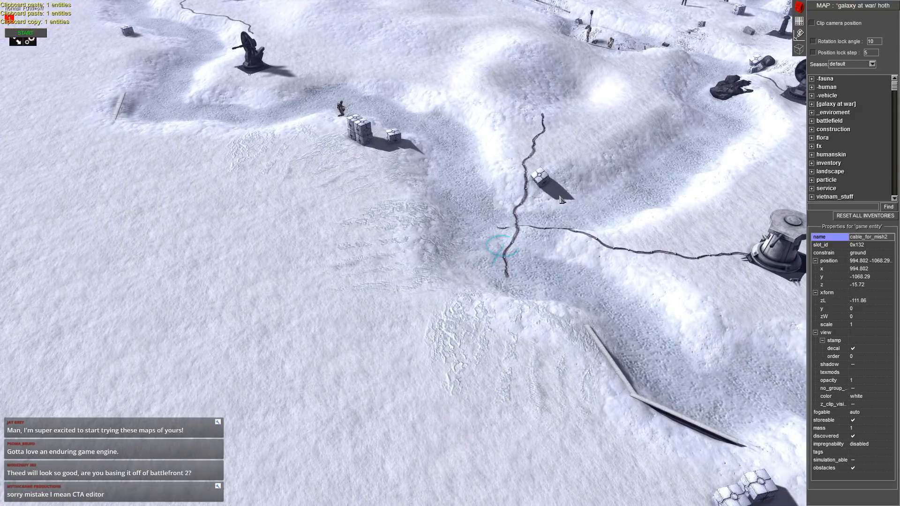
pyautogui.hotkey('ctrl', 'v')
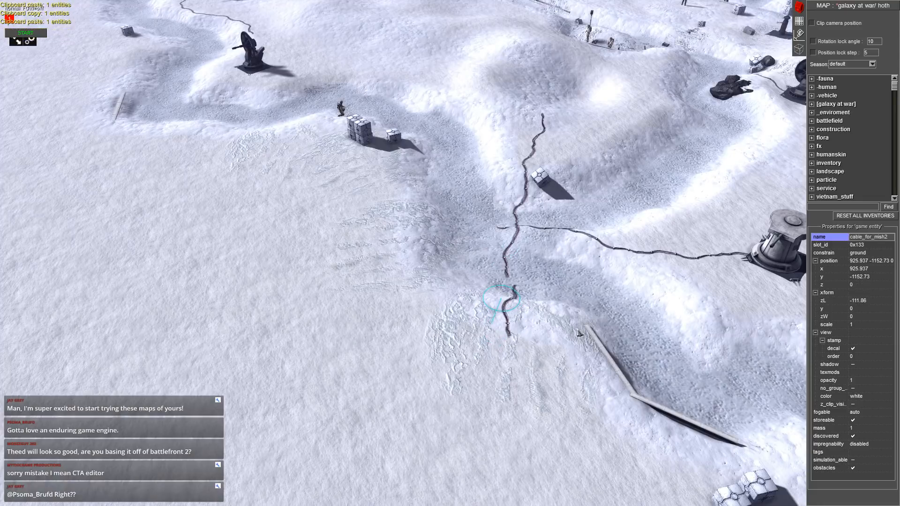
pyautogui.hotkey('ctrl', 'c')
pyautogui.hotkey('ctrl', 'v')
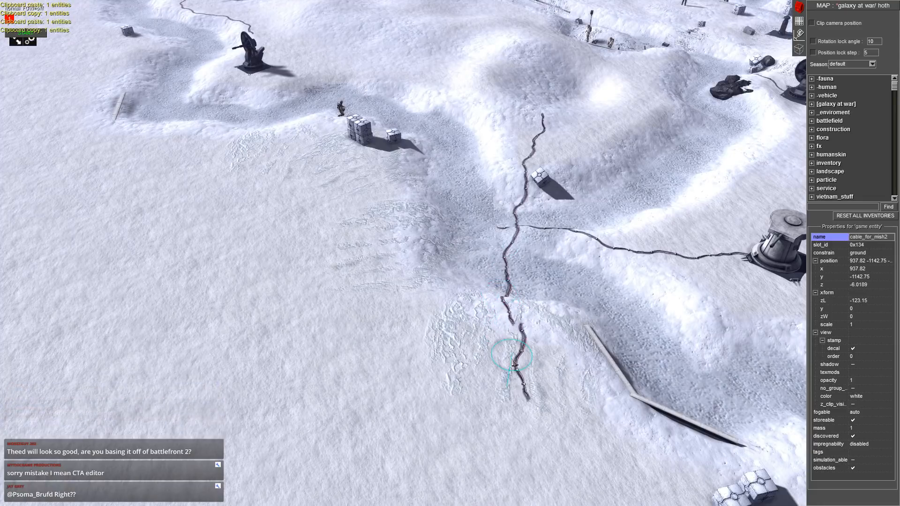
pyautogui.moveTo(447, 339); pyautogui.dragTo(448, 340, button='right')
pyautogui.moveTo(447, 340); pyautogui.dragTo(472, 342)
pyautogui.moveTo(472, 342); pyautogui.dragTo(748, 297, button='middle')
pyautogui.press('Up')
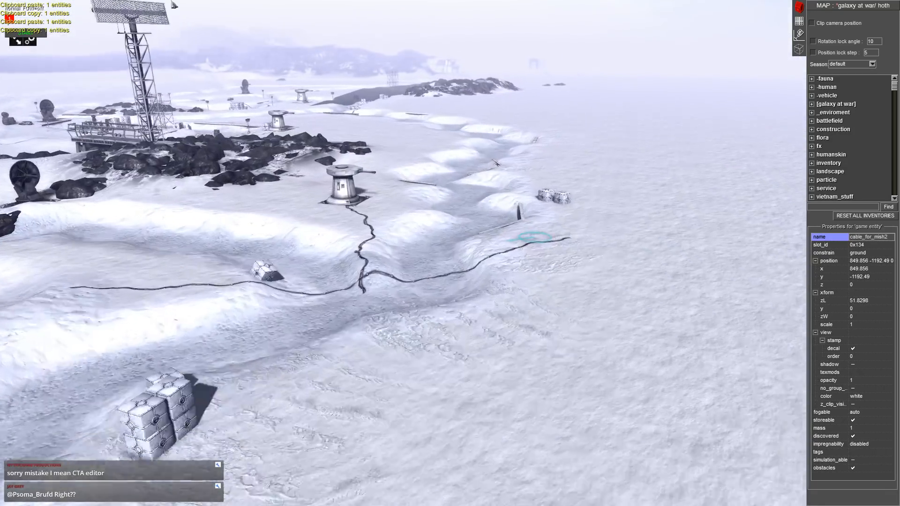
pyautogui.moveTo(396, 195); pyautogui.dragTo(244, 213, button='middle')
pyautogui.press('Left')
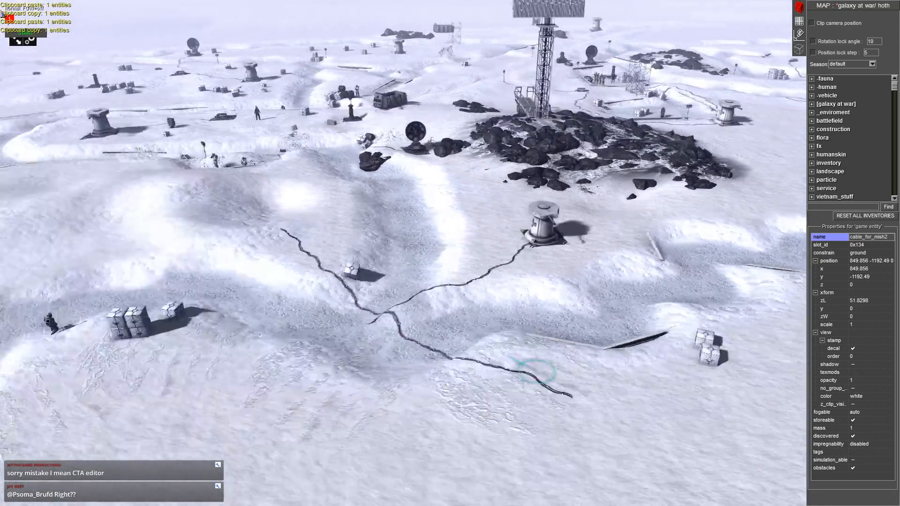
# - Copy the th_transformer on the dark pad where the cables from the turret and the radar dish meet
pyautogui.moveTo(351, 104); pyautogui.dragTo(340, 126, button='middle')
pyautogui.press('Up')
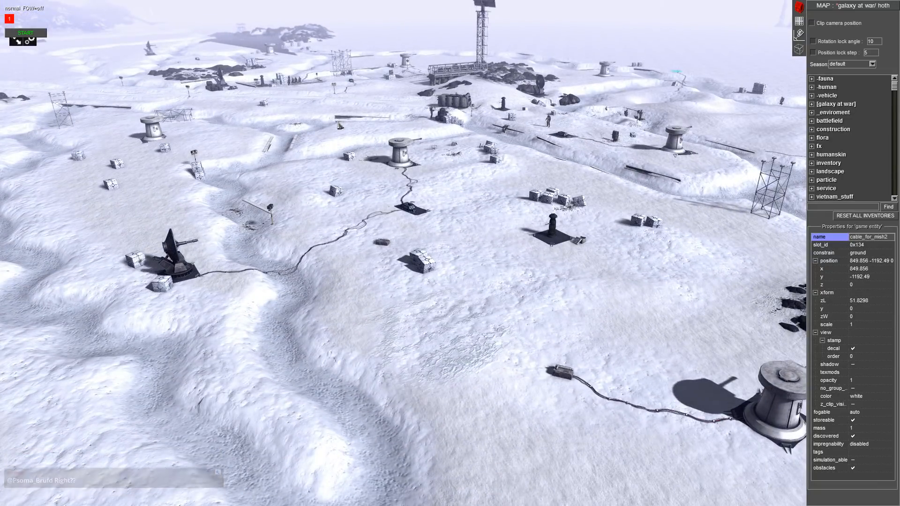
pyautogui.moveTo(340, 125); pyautogui.dragTo(418, 131, button='middle')
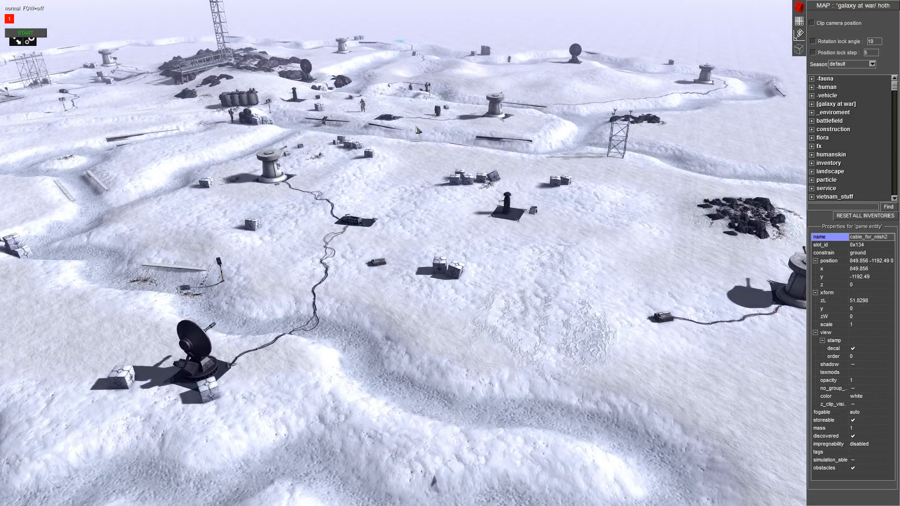
pyautogui.scroll(2, 369, 271)
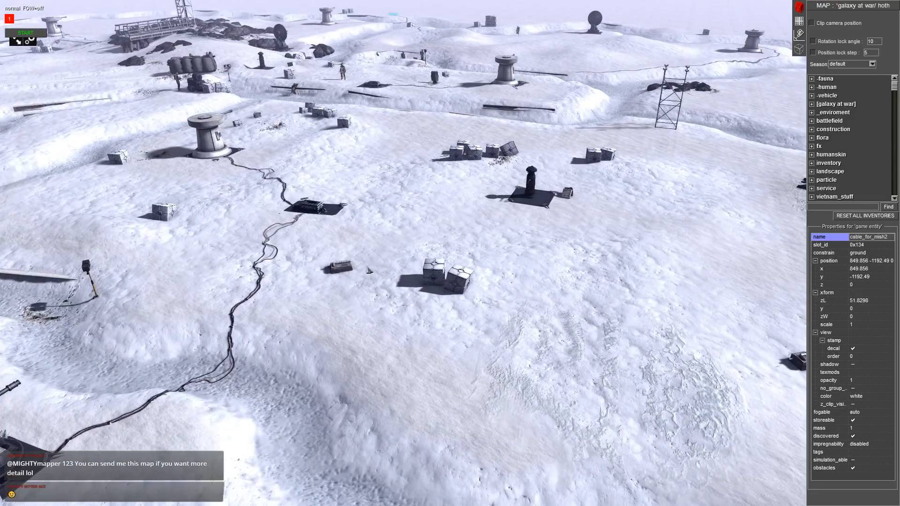
pyautogui.scroll(2, 363, 246)
pyautogui.moveTo(398, 262); pyautogui.dragTo(497, 317, button='middle')
pyautogui.scroll(2, 500, 337)
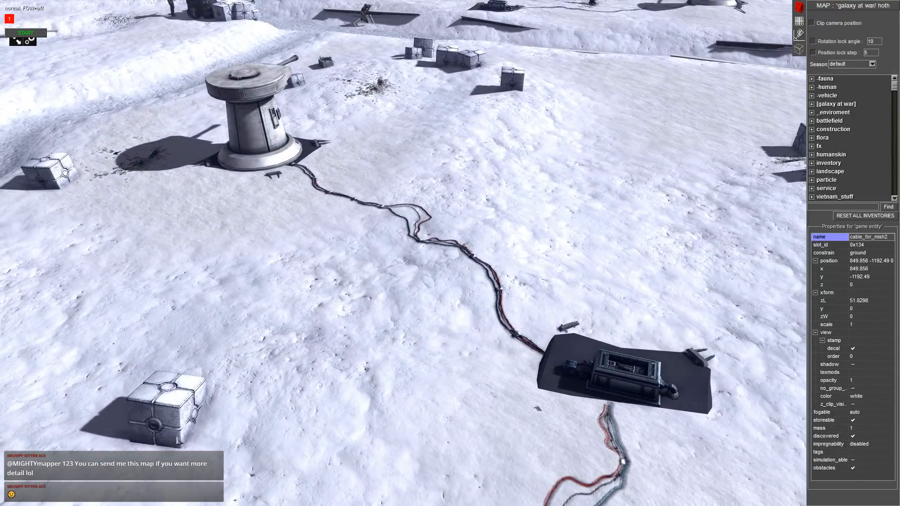
pyautogui.click(177, 431)
pyautogui.moveTo(177, 430); pyautogui.dragTo(203, 370, button='middle')
pyautogui.press('BackSpace')
pyautogui.scroll(-2, 469, 323)
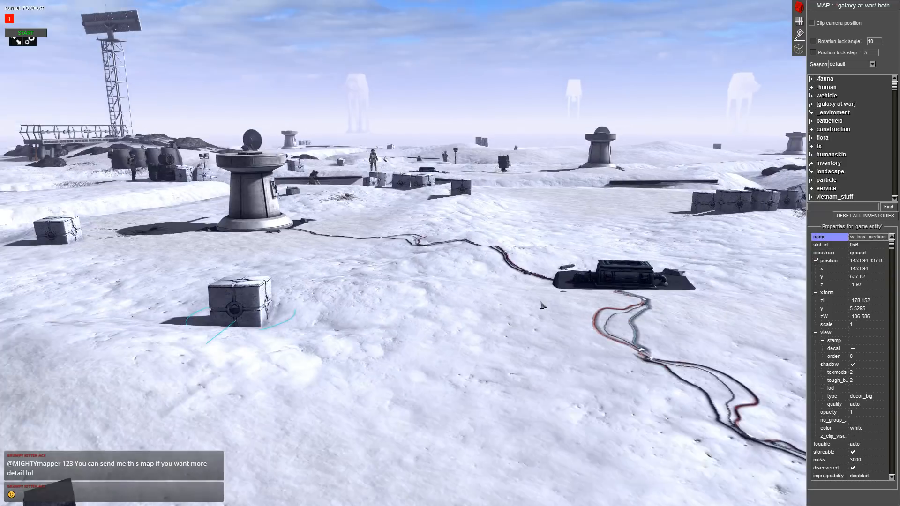
pyautogui.moveTo(539, 305); pyautogui.dragTo(533, 317, button='middle')
pyautogui.click(596, 305)
pyautogui.moveTo(596, 306); pyautogui.dragTo(599, 334, button='middle')
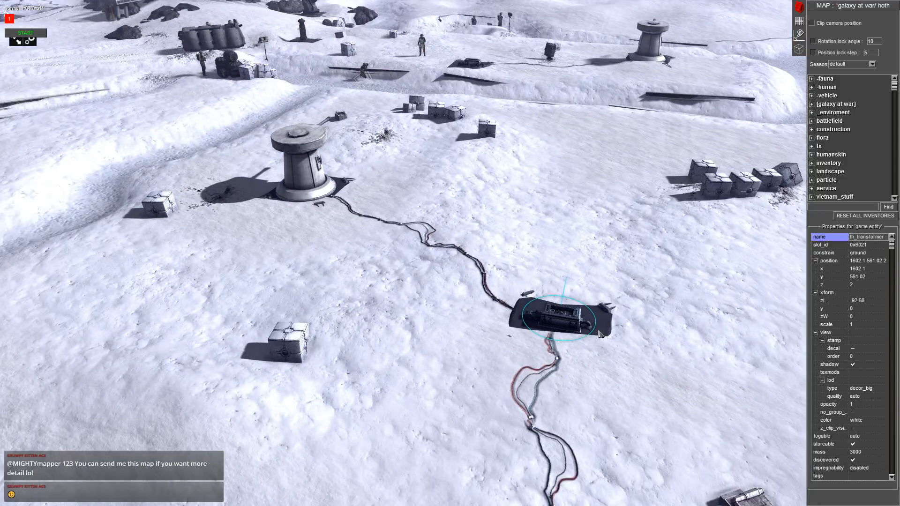
pyautogui.hotkey('ctrl', 'c')
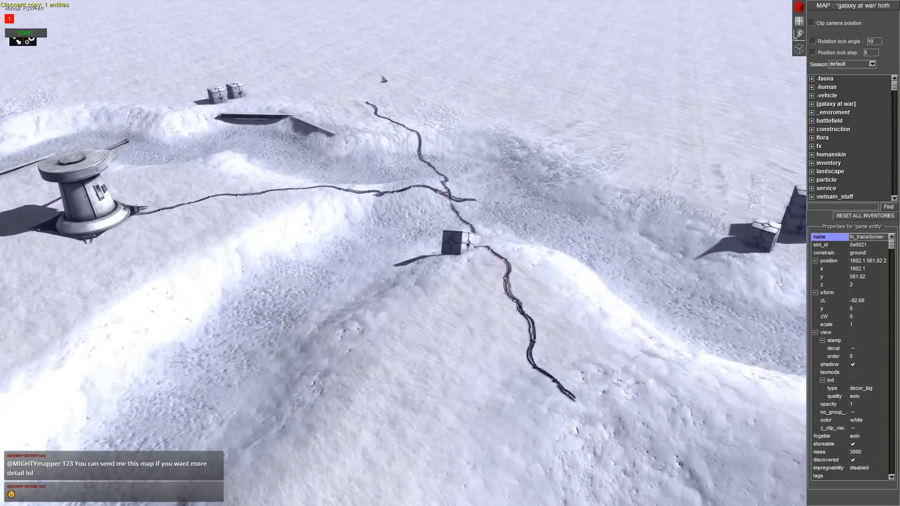
# - Paste the th_transformer at the cable's upper end on the mound and lower it slightly into the snow
pyautogui.hotkey('ctrl', 'v')
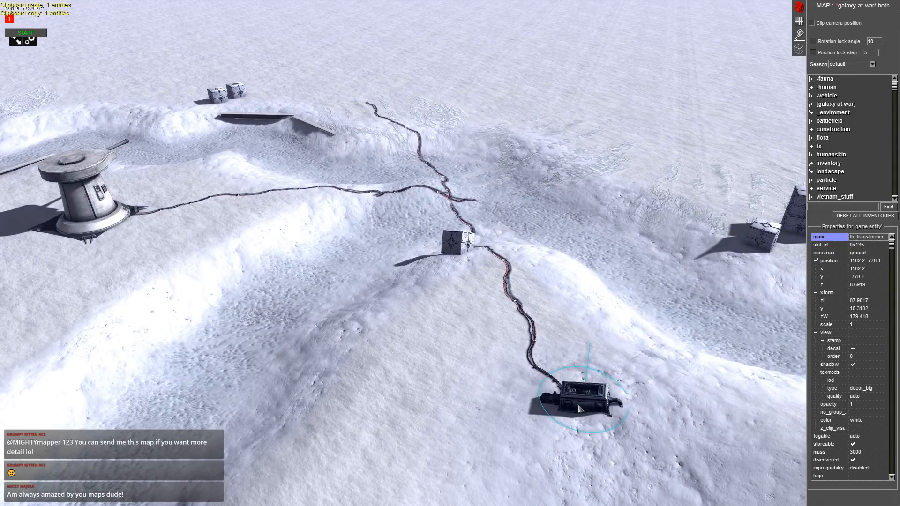
pyautogui.moveTo(579, 408); pyautogui.dragTo(337, 388, button='middle')
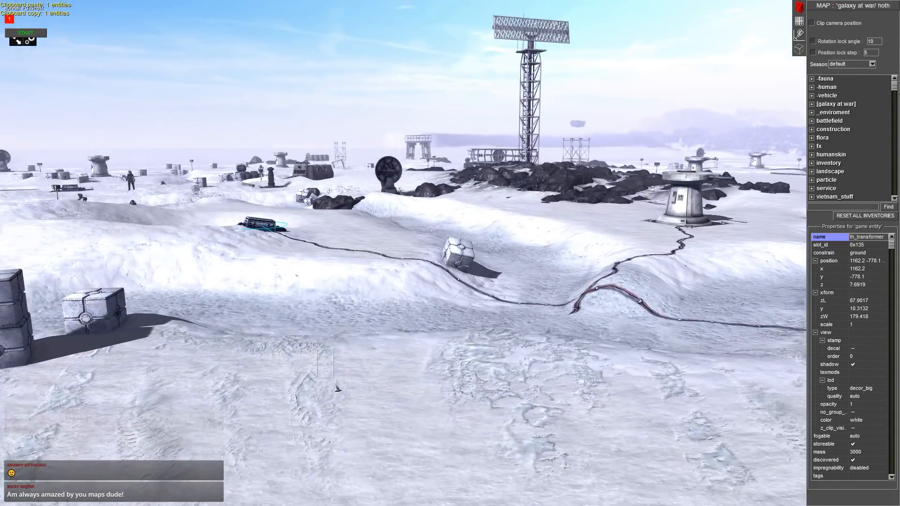
pyautogui.moveTo(335, 385); pyautogui.dragTo(347, 398)
# - Copy the steelbeam from the far trench by the distant turret and paste it along the outer trench wall near the stacked crates
pyautogui.moveTo(470, 492); pyautogui.dragTo(267, 301, button='middle')
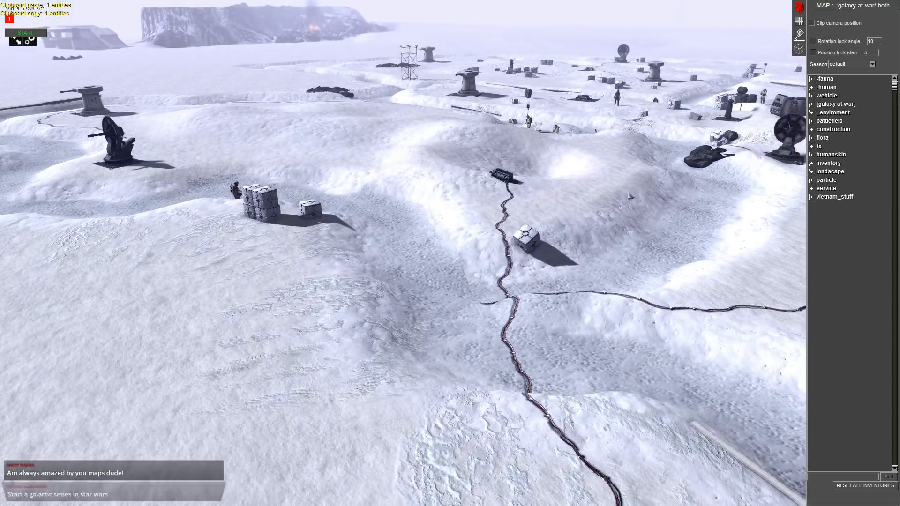
pyautogui.click(20, 114)
pyautogui.hotkey('ctrl', 'c')
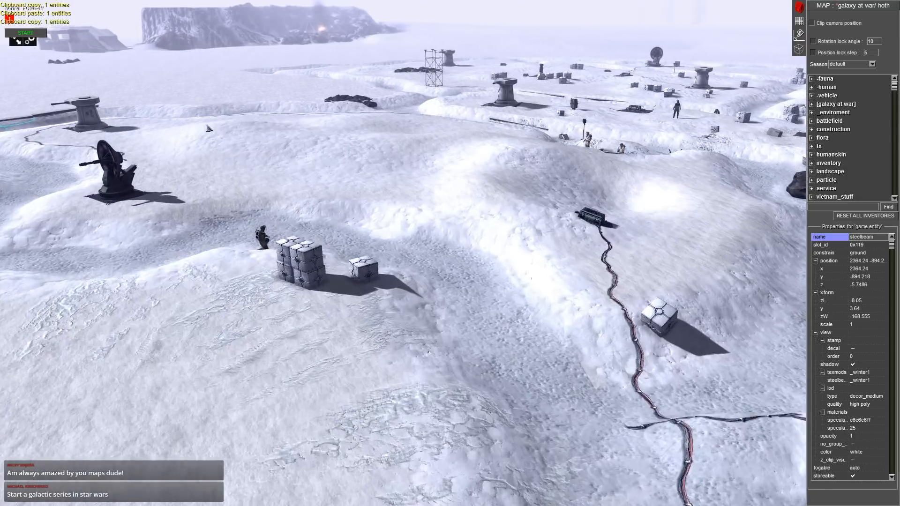
pyautogui.scroll(5, 445, 300)
pyautogui.moveTo(450, 356); pyautogui.dragTo(481, 489, button='middle')
pyautogui.hotkey('ctrl', 'v')
pyautogui.keyDown('alt'); pyautogui.moveTo(276, 291); pyautogui.dragTo(371, 260); pyautogui.keyUp('alt')
pyautogui.keyDown('alt'); pyautogui.scroll(1, 371, 259); pyautogui.keyUp('alt')
pyautogui.moveTo(370, 259); pyautogui.dragTo(196, 273, button='middle')
# - Paste a second steelbeam along the same trench wall, align it with the first and sink it partly into the snow
pyautogui.hotkey('ctrl', 'c')
pyautogui.hotkey('ctrl', 'v')
pyautogui.moveTo(476, 252); pyautogui.dragTo(565, 279)
pyautogui.keyDown('alt'); pyautogui.scroll(2, 565, 280); pyautogui.keyUp('alt')
pyautogui.scroll(-3, 566, 284)
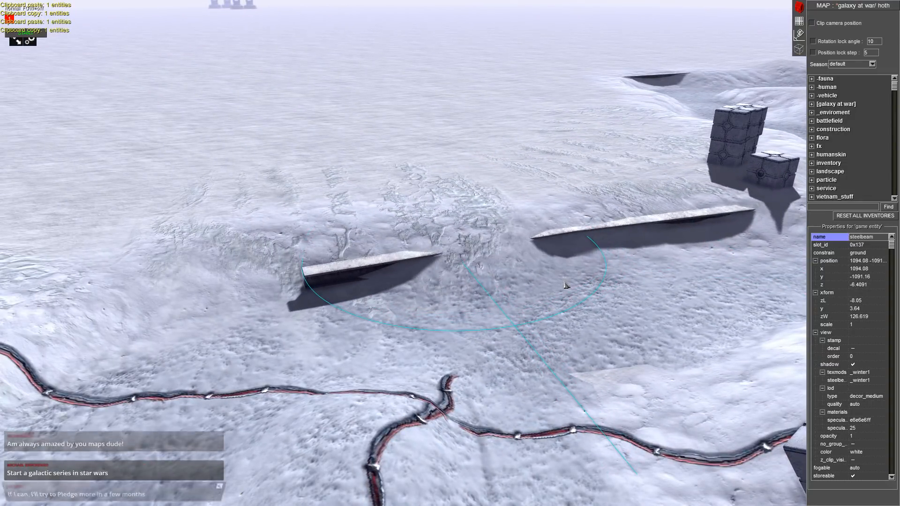
pyautogui.moveTo(566, 284); pyautogui.dragTo(600, 327)
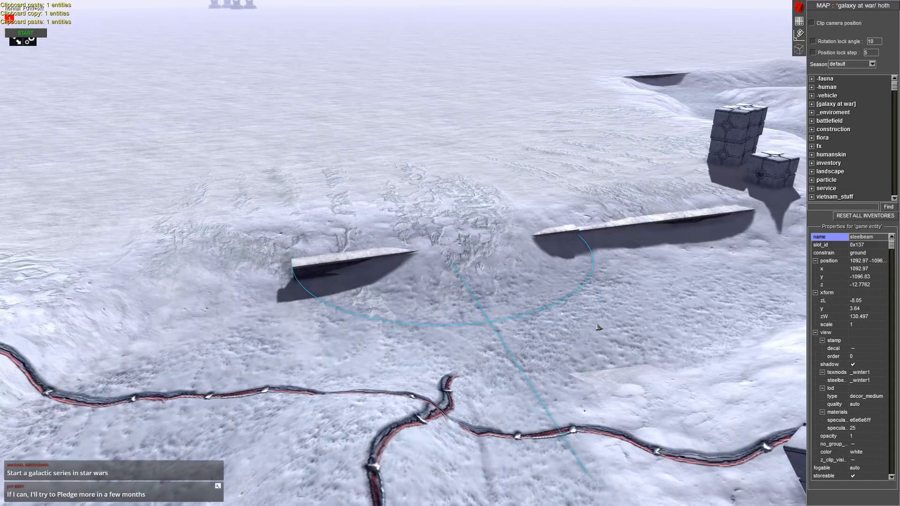
# - Place a third steelbeam on the outer trench edge where the cable climbs out, rotated to follow the bank
pyautogui.hotkey('ctrl', 'c')
pyautogui.hotkey('ctrl', 'v')
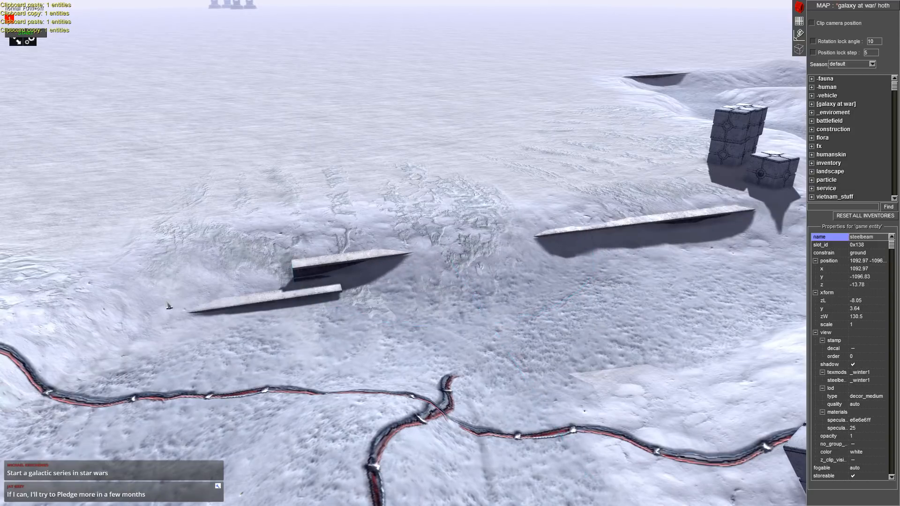
pyautogui.press('Left')
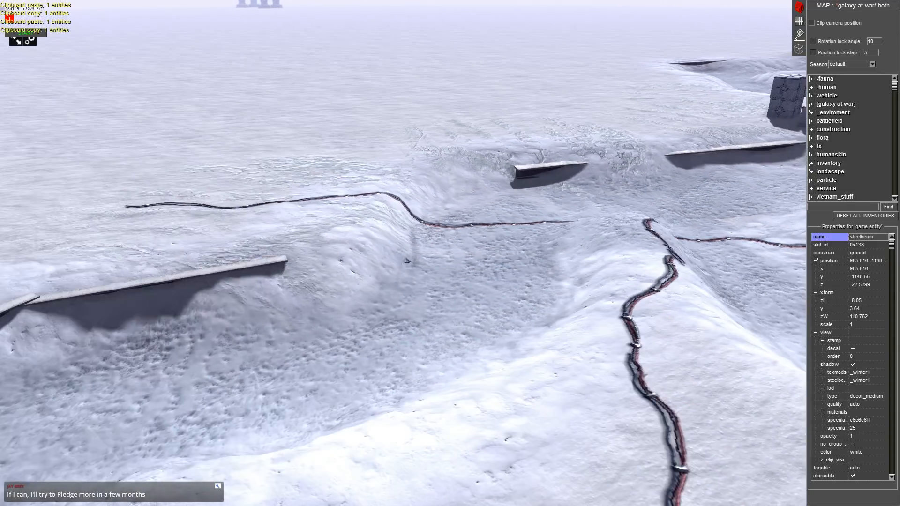
pyautogui.moveTo(436, 260); pyautogui.dragTo(503, 194)
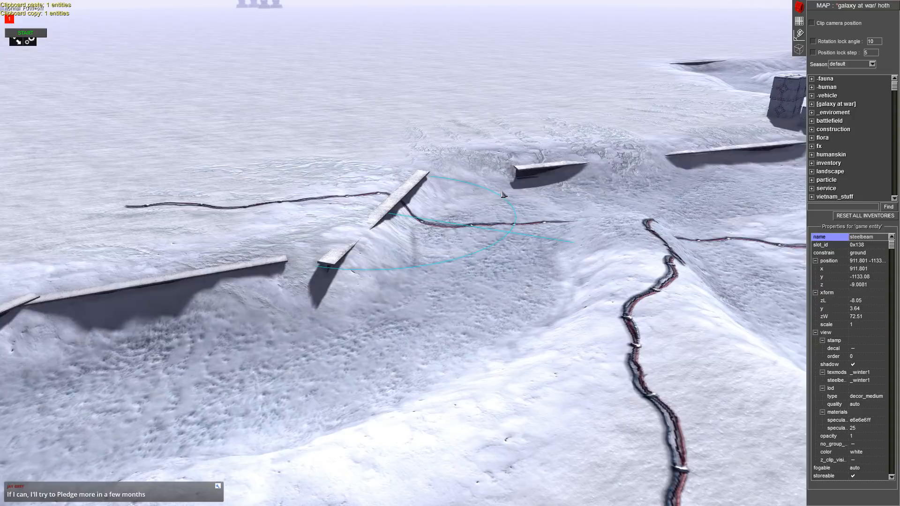
# - Paste a fourth steelbeam on the inner trench bank facing the stacked crates and rotate it along the slope
pyautogui.moveTo(503, 194); pyautogui.dragTo(637, 180, button='middle')
pyautogui.moveTo(581, 202); pyautogui.dragTo(675, 281, button='middle')
pyautogui.hotkey('ctrl', 'v')
pyautogui.moveTo(672, 295); pyautogui.dragTo(586, 334)
pyautogui.moveTo(586, 335); pyautogui.dragTo(697, 194, button='middle')
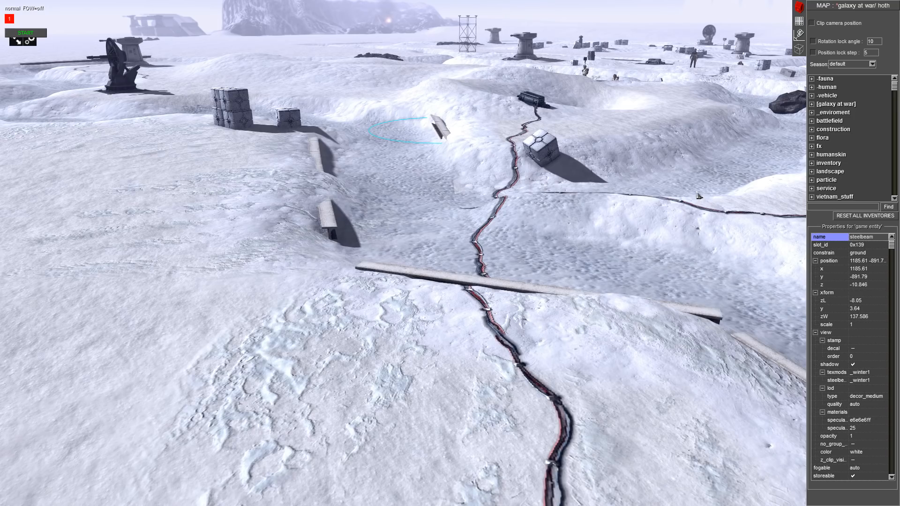
# - Examine the soldiers' dugout, the turret, the droid and the transformer with its cables across the base
pyautogui.moveTo(510, 22); pyautogui.dragTo(623, 13, button='middle')
pyautogui.scroll(-3, 586, 41)
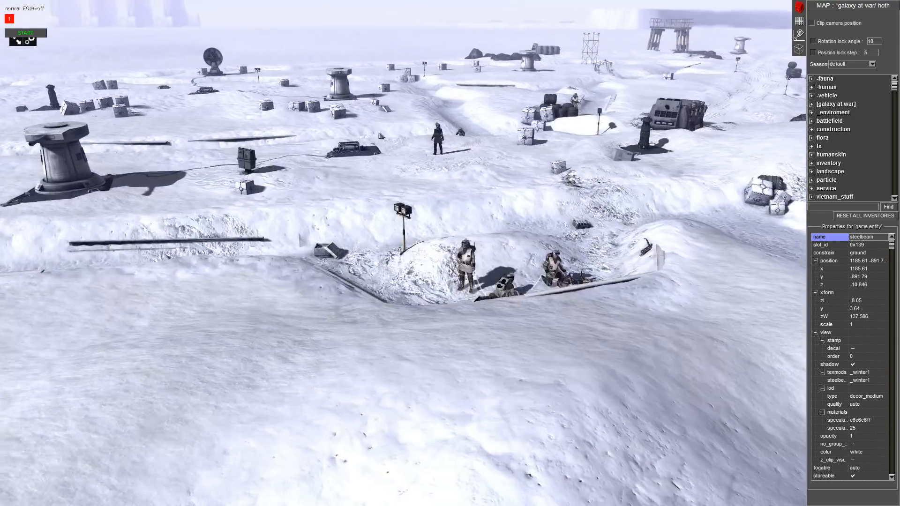
pyautogui.moveTo(2, 4); pyautogui.dragTo(128, 162, button='middle')
pyautogui.moveTo(700, 146); pyautogui.dragTo(595, 57, button='middle')
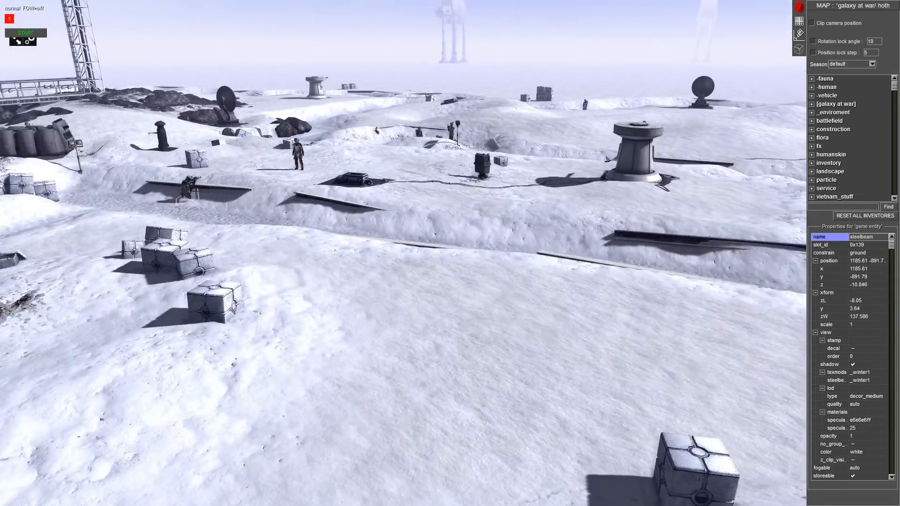
pyautogui.moveTo(608, 159); pyautogui.dragTo(510, 309, button='middle')
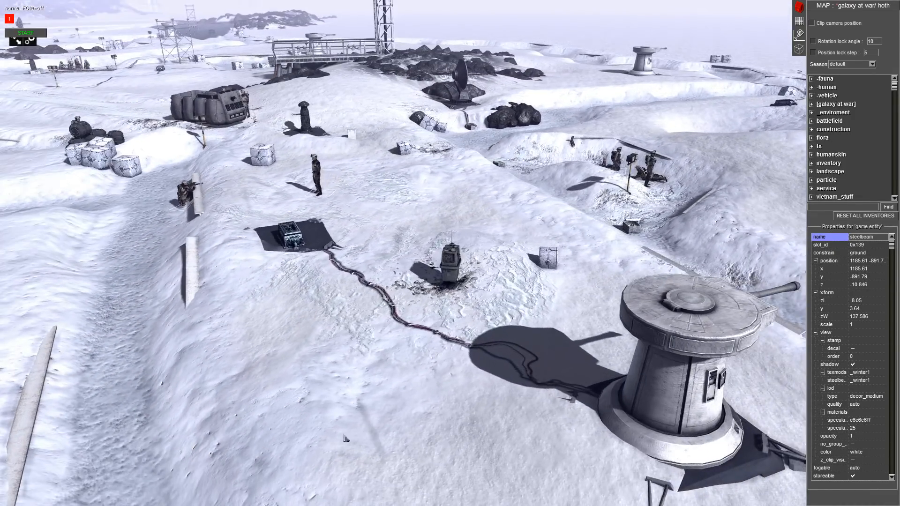
pyautogui.scroll(10, 593, 351)
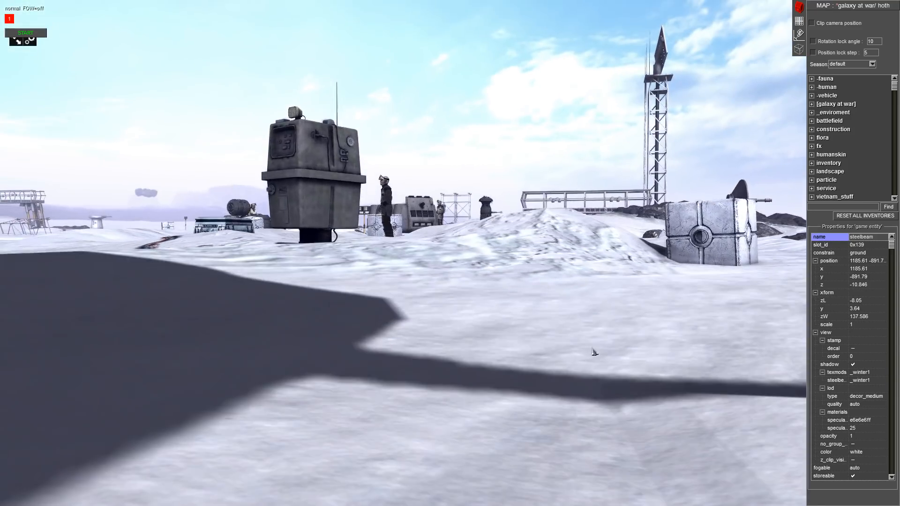
pyautogui.scroll(-8, 593, 351)
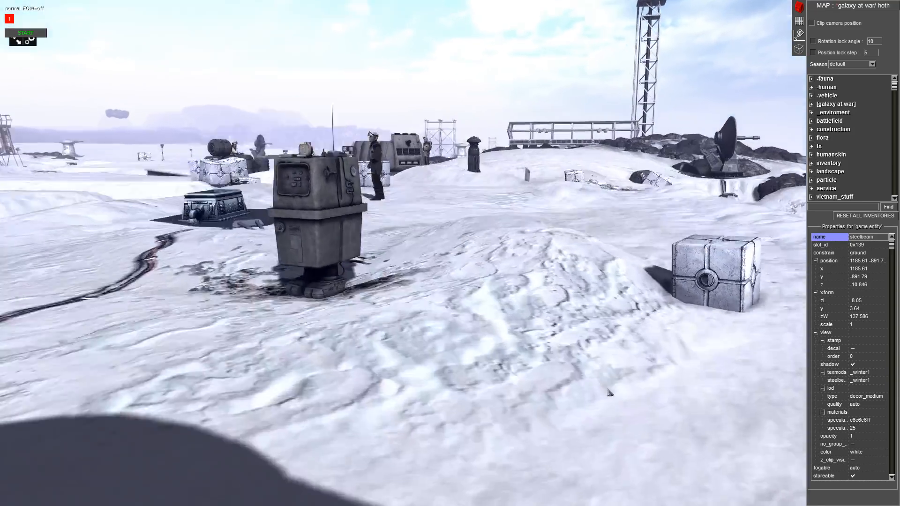
pyautogui.moveTo(593, 352); pyautogui.dragTo(240, 174, button='middle')
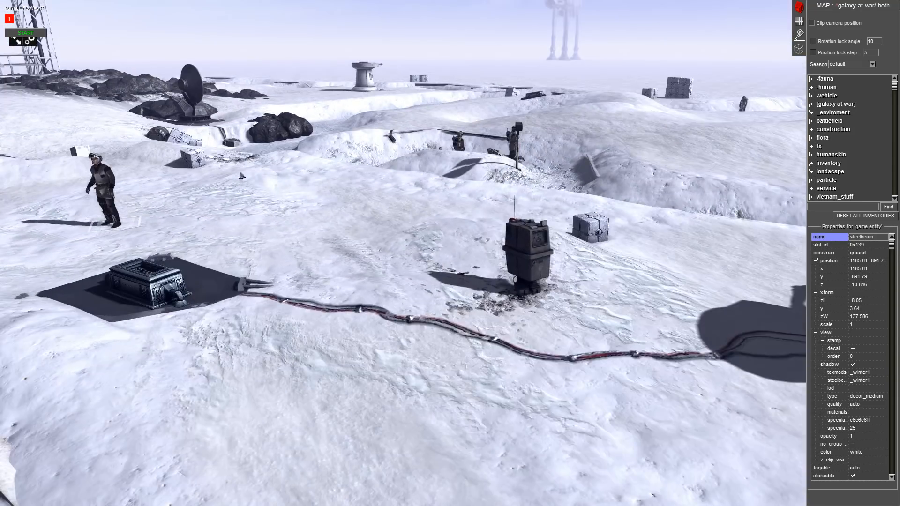
pyautogui.press('Left')
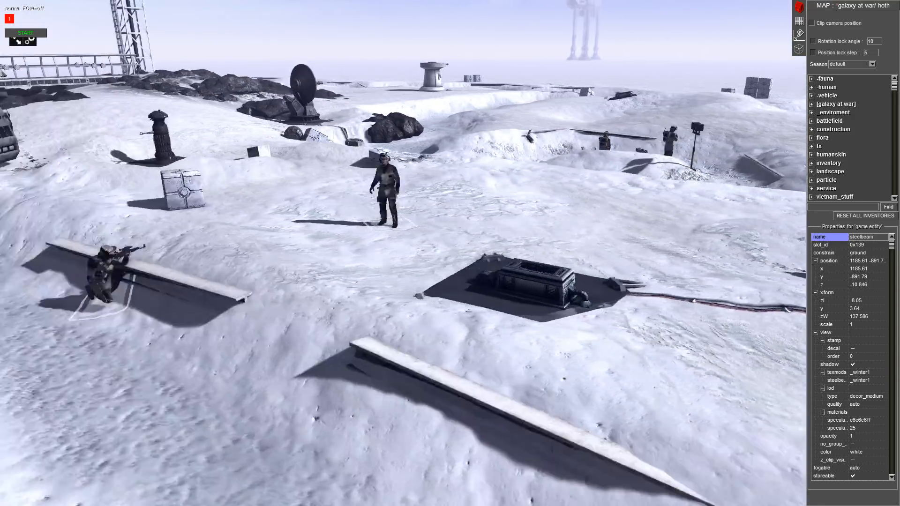
# - Copy a medium crate and paste it on the outer trench edge beside the steelbeam where the cable climbs out
pyautogui.scroll(-3, 399, 215)
pyautogui.click(399, 216)
pyautogui.hotkey('ctrl', 'c')
pyautogui.moveTo(400, 216); pyautogui.dragTo(301, 248, button='middle')
pyautogui.press('Right')
pyautogui.hotkey('ctrl', 'v')
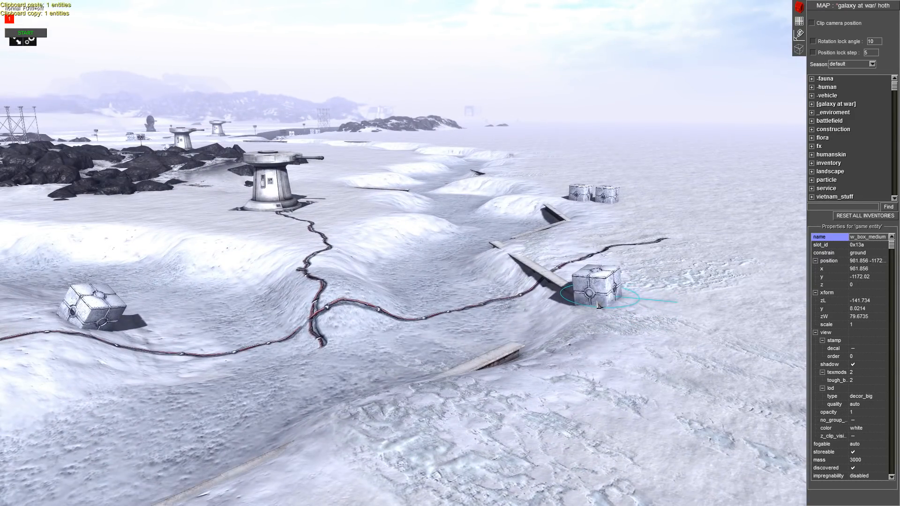
# - Paste a second crate farther along the same bank, turn and raise it, and sink the first crate into the snow
pyautogui.hotkey('ctrl', 'c')
pyautogui.moveTo(599, 305); pyautogui.dragTo(419, 408, button='middle')
pyautogui.hotkey('ctrl', 'v')
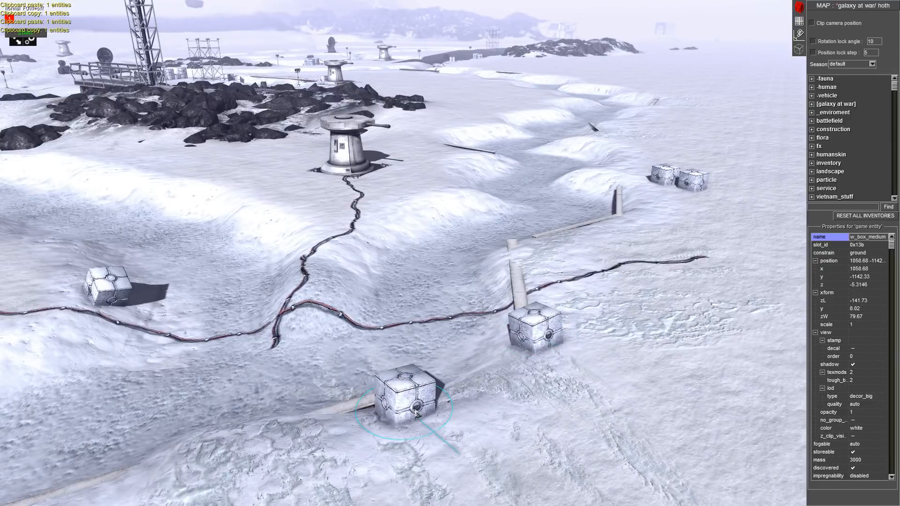
pyautogui.moveTo(416, 410); pyautogui.dragTo(416, 407)
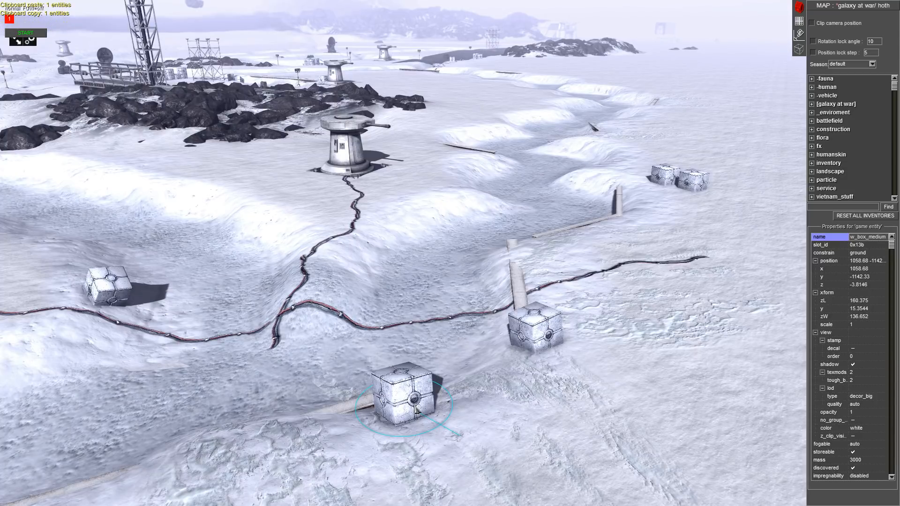
pyautogui.moveTo(353, 353)
pyautogui.mouseDown(button='middle')
pyautogui.moveTo(275, 342)
pyautogui.moveTo(368, 345)
pyautogui.mouseUp(button='middle')
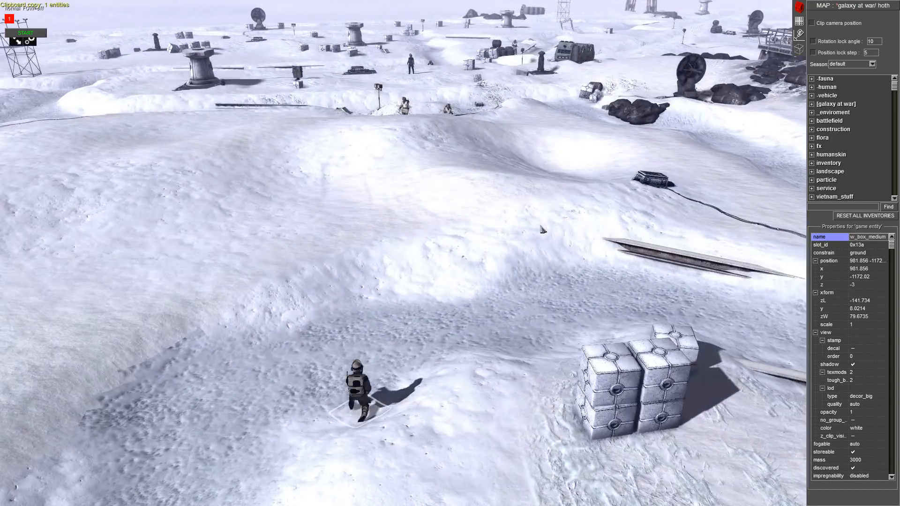
# - Paste a crate on the snow behind the steelbeam at the soldiers' dugout, rotate it and lower it slightly
pyautogui.press('Up')
pyautogui.moveTo(542, 230); pyautogui.dragTo(404, 283, button='middle')
pyautogui.hotkey('ctrl', 'v')
pyautogui.moveTo(404, 283); pyautogui.dragTo(393, 277)
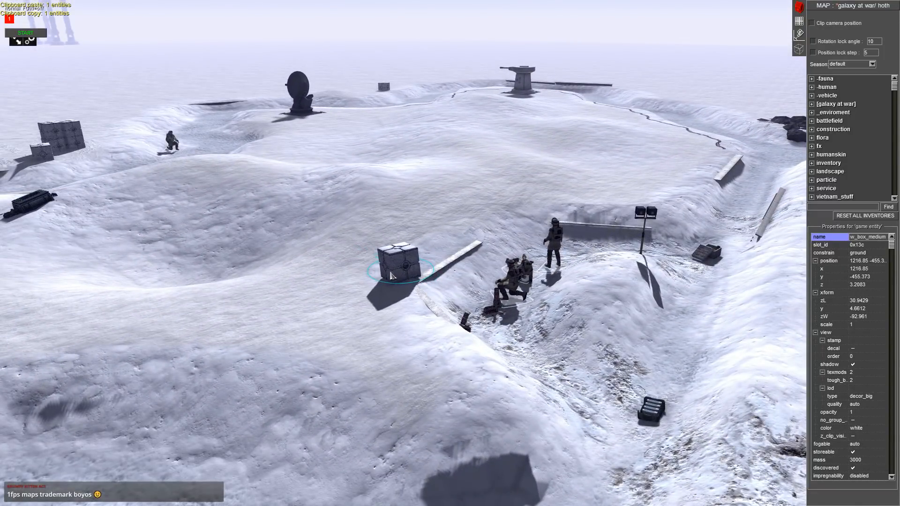
pyautogui.press('Down')
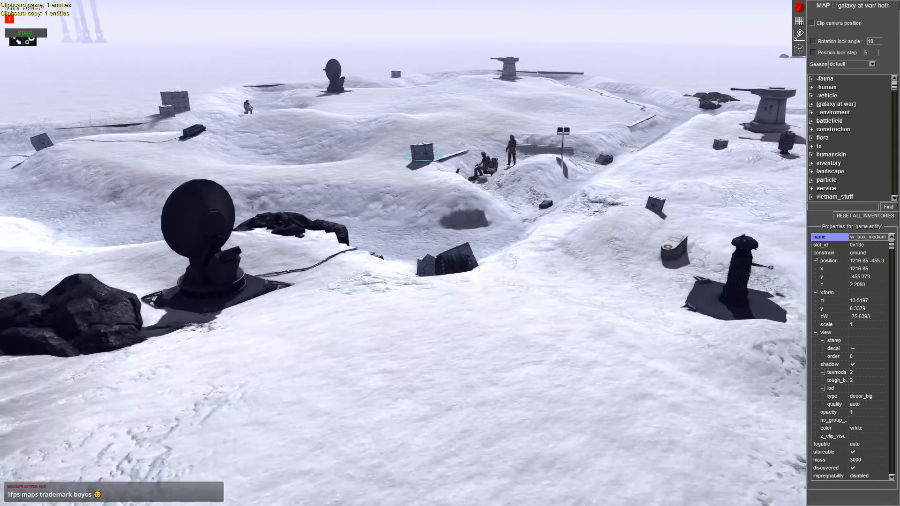
pyautogui.press('Up')
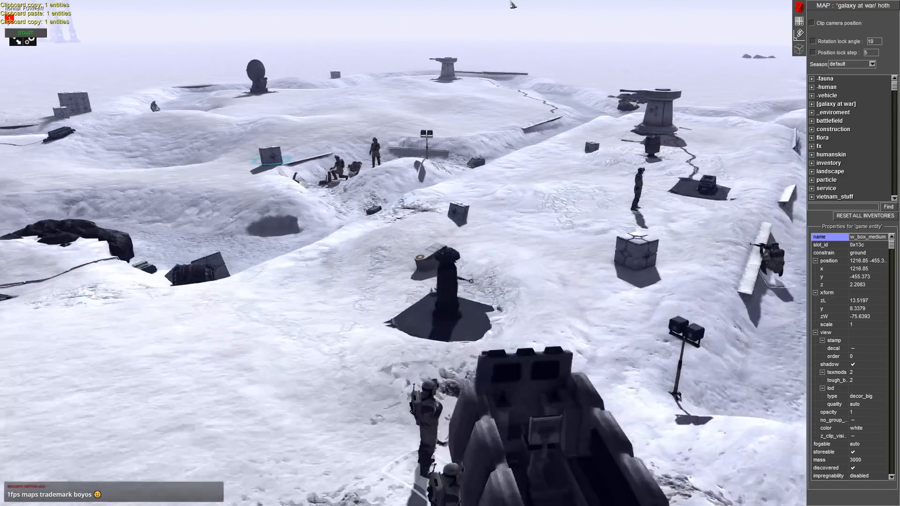
# - Paste another crate behind the steelbeam on the other side of the dugout and sink it partly into the snow
pyautogui.hotkey('ctrl', 'c')
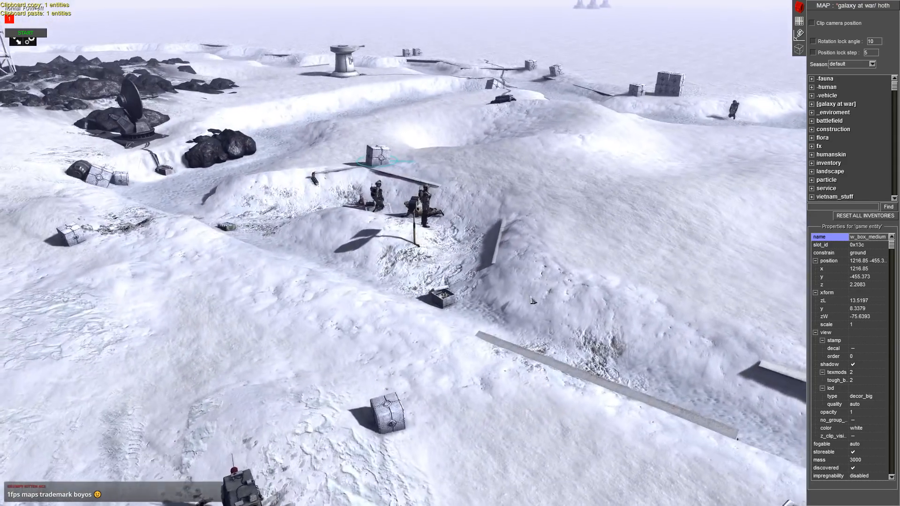
pyautogui.moveTo(530, 300); pyautogui.dragTo(504, 278, button='middle')
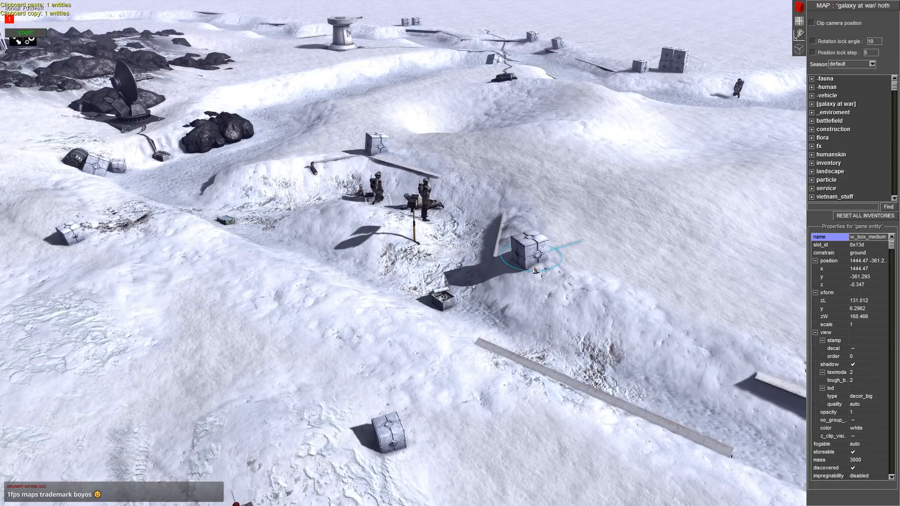
pyautogui.moveTo(536, 273); pyautogui.dragTo(581, 493, button='middle')
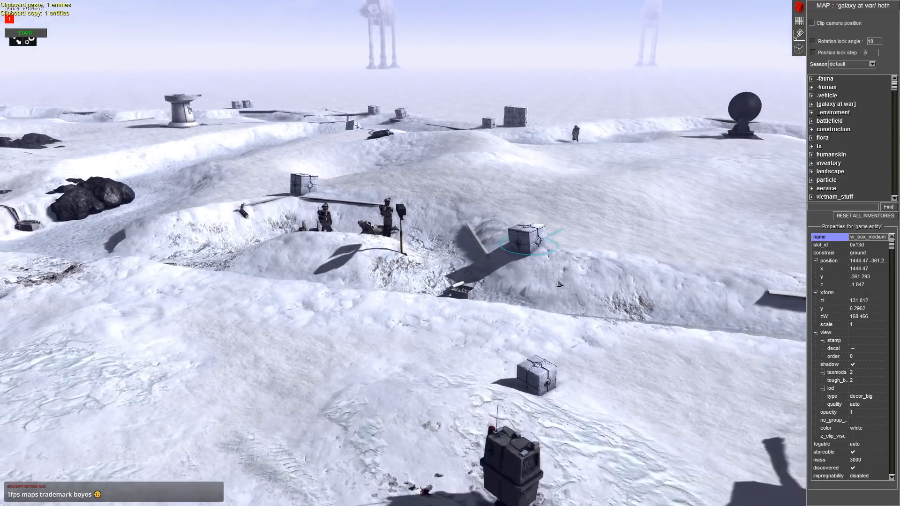
pyautogui.press('Down')
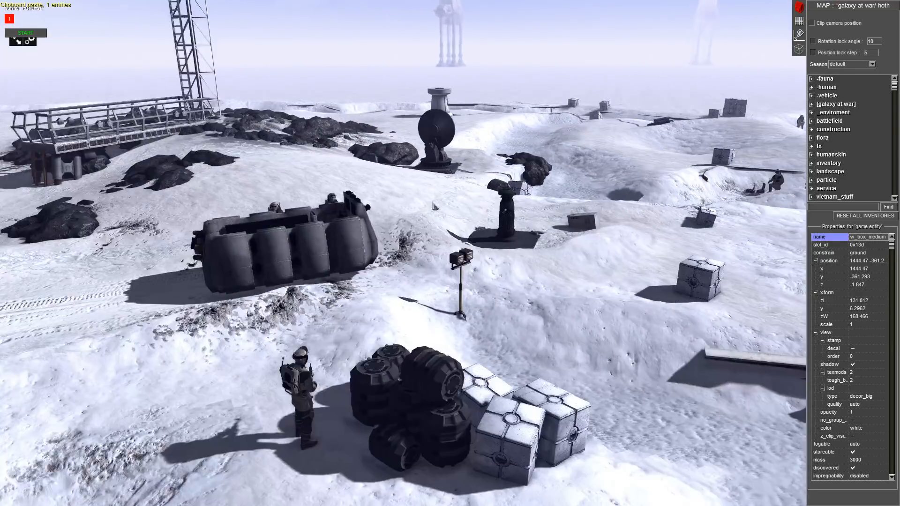
# - Copy the short trench steelbeam, paste it on the inner bank opposite the kneeling soldier, then rotate and raise it along the slope
pyautogui.moveTo(6, 244); pyautogui.dragTo(118, 71, button='middle')
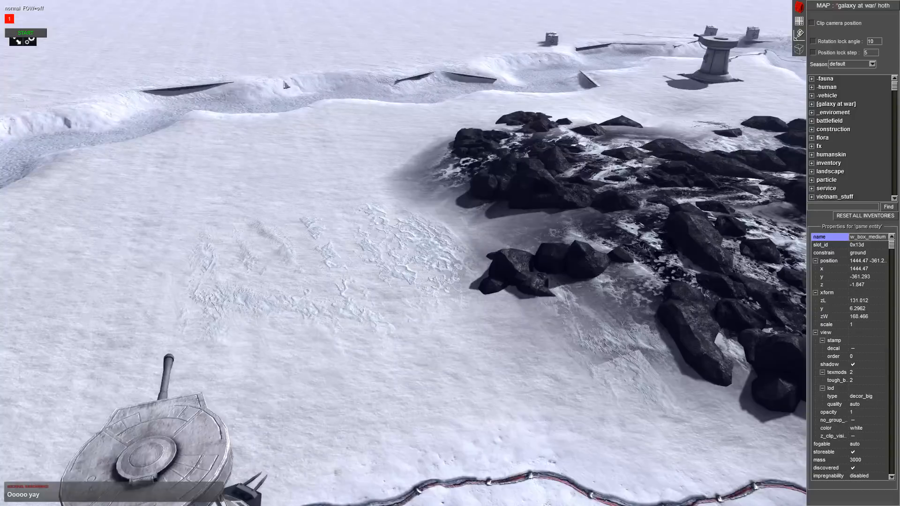
pyautogui.moveTo(7, 79); pyautogui.dragTo(428, 91, button='middle')
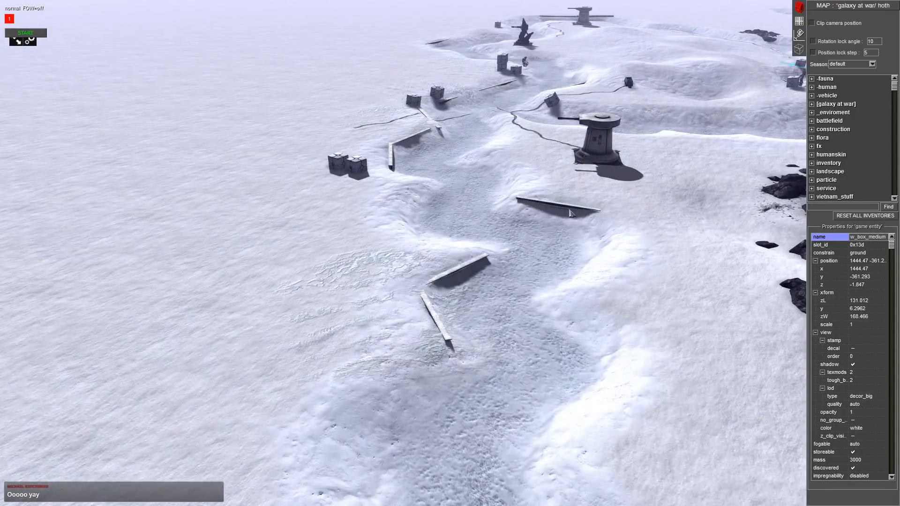
pyautogui.click(573, 210)
pyautogui.moveTo(574, 210); pyautogui.dragTo(582, 218, button='middle')
pyautogui.hotkey('ctrl', 'c')
pyautogui.moveTo(450, 94); pyautogui.dragTo(622, 153, button='middle')
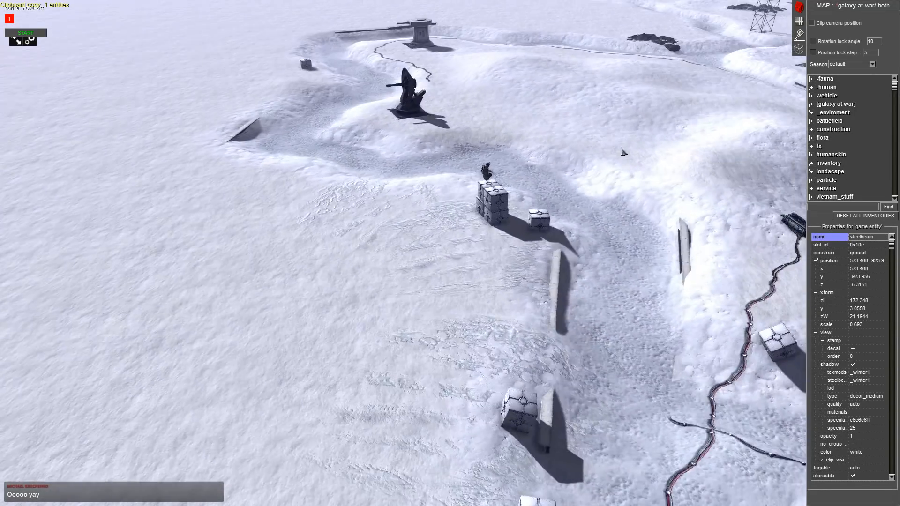
pyautogui.moveTo(611, 244); pyautogui.dragTo(622, 252, button='middle')
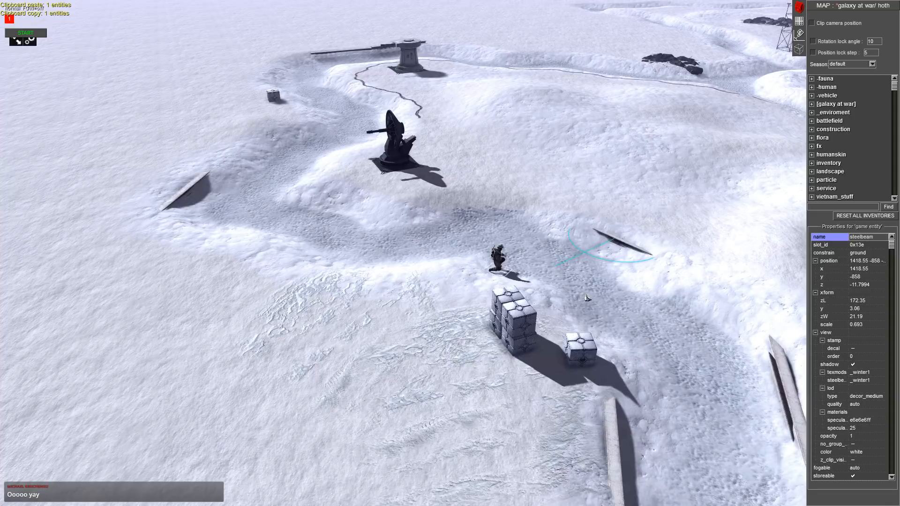
pyautogui.moveTo(587, 295); pyautogui.dragTo(563, 297, button='middle')
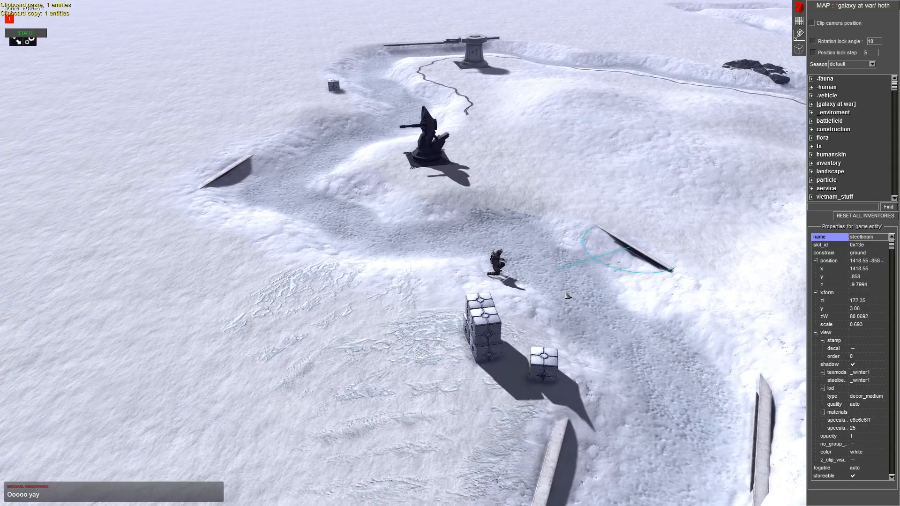
pyautogui.keyDown('alt'); pyautogui.moveTo(567, 297); pyautogui.dragTo(568, 302); pyautogui.keyUp('alt')
pyautogui.moveTo(568, 300); pyautogui.dragTo(604, 234, button='middle')
# - Paste another short steelbeam at the inner trench bend near the dish turret and rotate it to follow the wall
pyautogui.hotkey('ctrl', 'c')
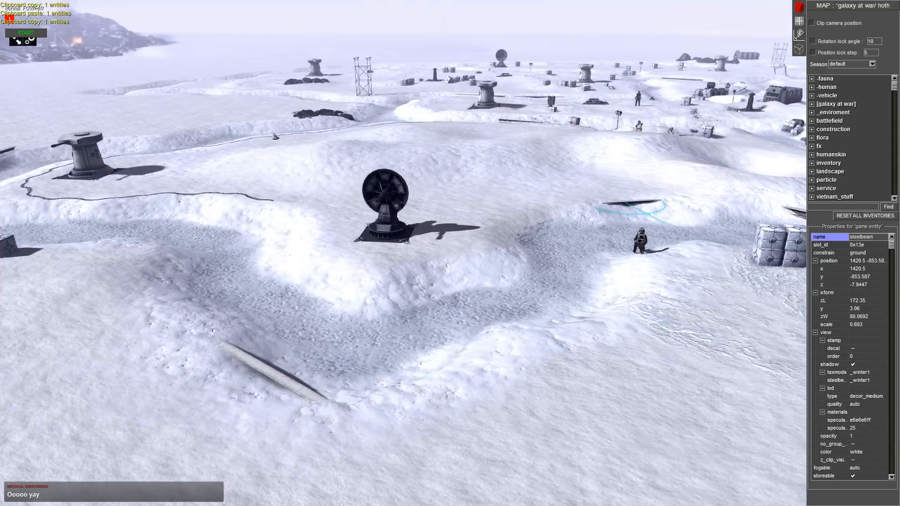
pyautogui.moveTo(506, 192); pyautogui.dragTo(515, 225, button='middle')
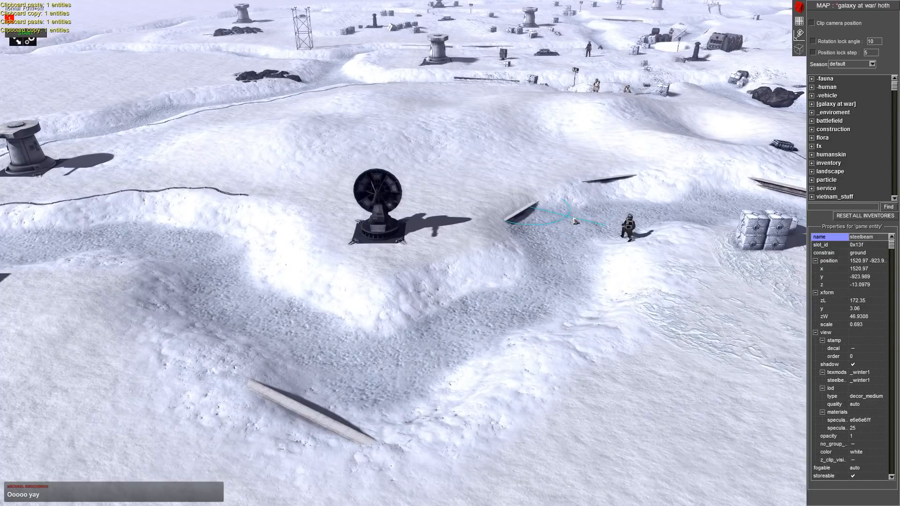
pyautogui.moveTo(568, 224)
pyautogui.mouseDown(button='middle')
pyautogui.moveTo(562, 207)
pyautogui.moveTo(572, 234)
pyautogui.mouseUp(button='middle')
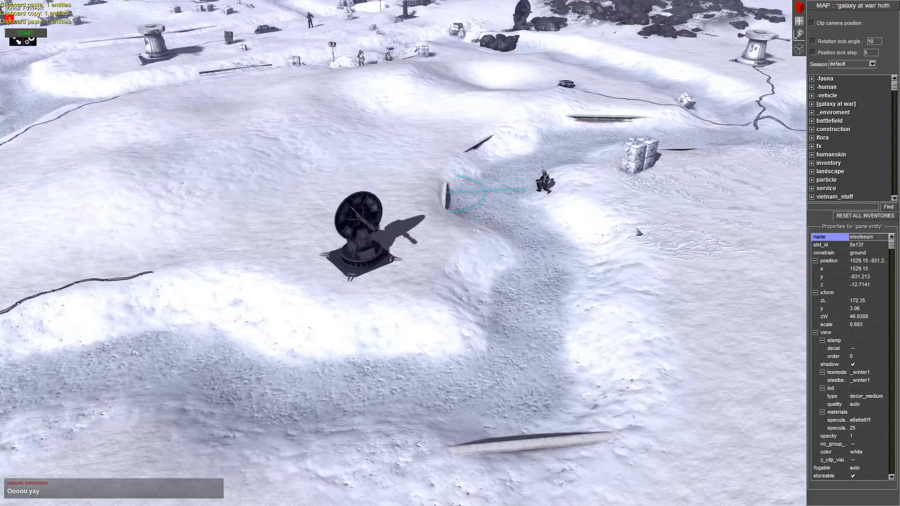
# - Paste a short steelbeam on the outer bank behind the kneeling soldier, rotated along the trench, and raise it out of the snow
pyautogui.hotkey('ctrl', 'v')
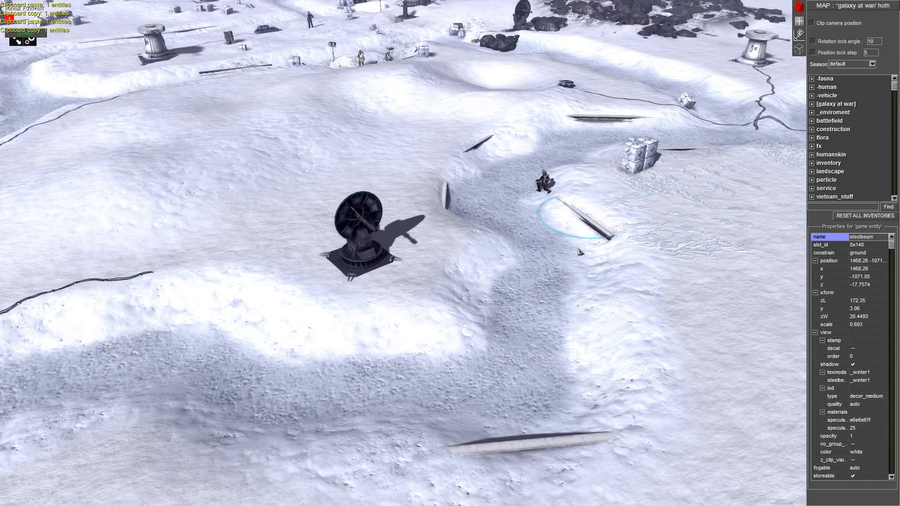
pyautogui.moveTo(573, 263); pyautogui.dragTo(347, 170, button='middle')
pyautogui.scroll(5, 347, 170)
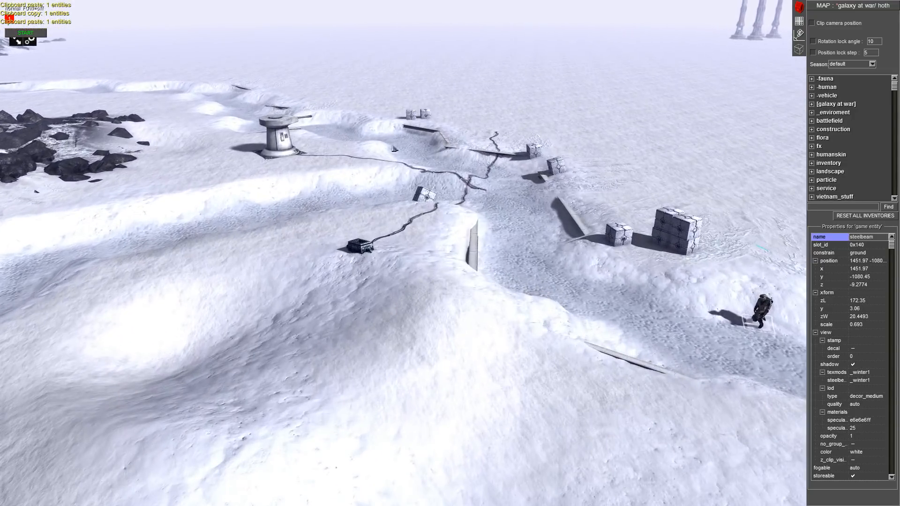
# - Paste a steelbeam on the inner bank of the far trench section, across from the two joined beams, and angle it along the edge
pyautogui.moveTo(461, 187); pyautogui.dragTo(394, 206, button='middle')
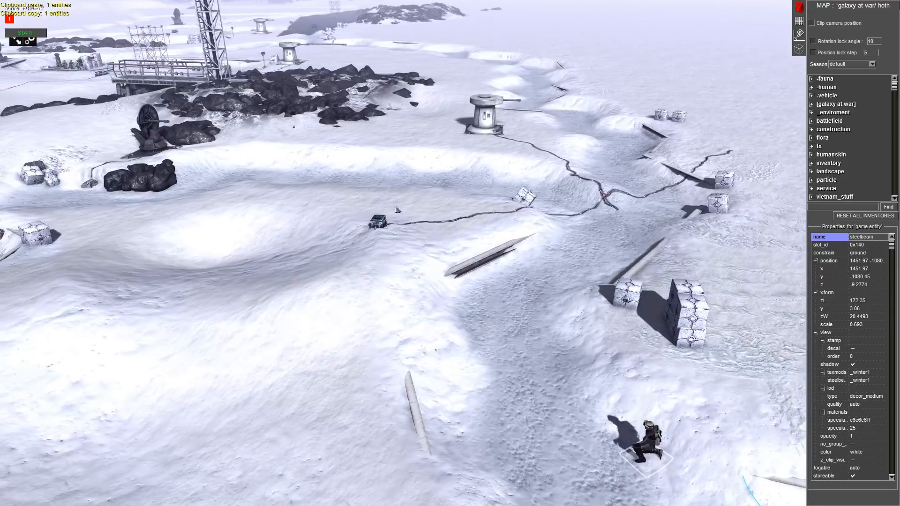
pyautogui.moveTo(122, 57); pyautogui.dragTo(269, 31, button='middle')
pyautogui.press('Up')
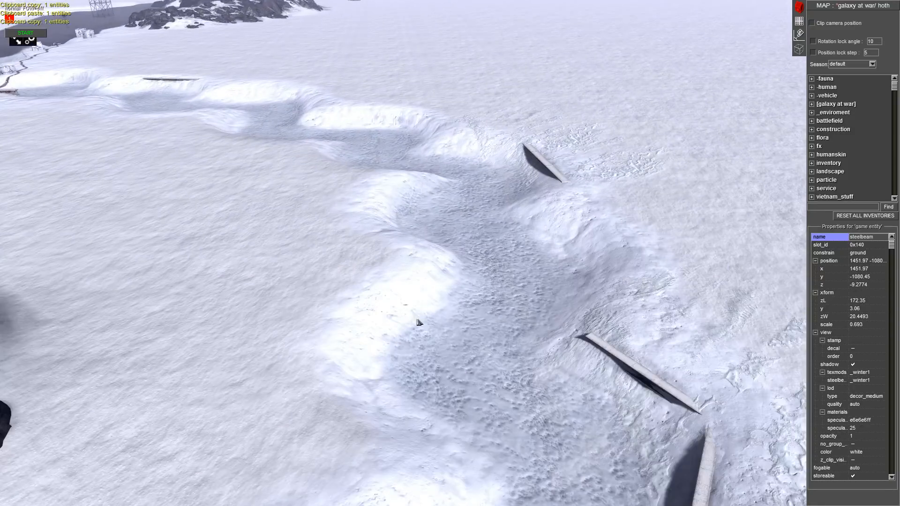
pyautogui.hotkey('ctrl', 'v')
pyautogui.moveTo(418, 319); pyautogui.dragTo(430, 268)
pyautogui.moveTo(427, 326); pyautogui.dragTo(427, 320)
pyautogui.press('Down')
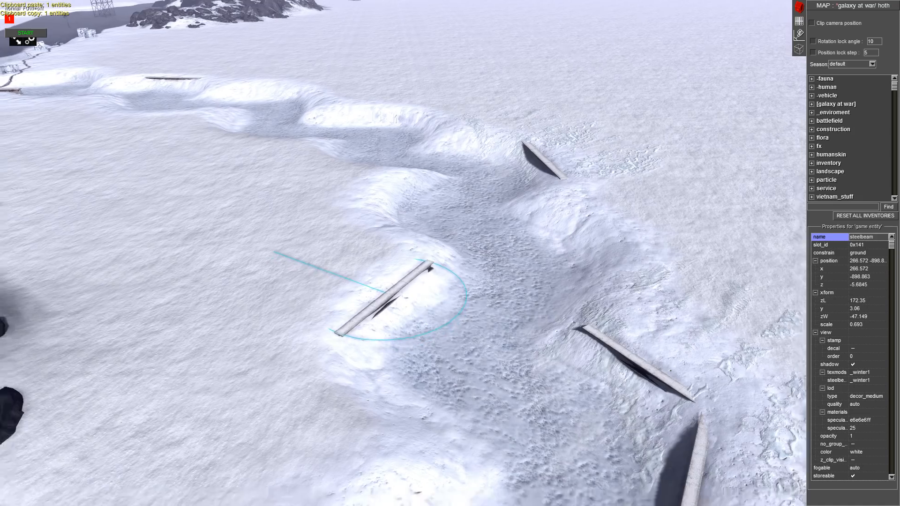
# - Copy a snow tire-tracks decal and paste it on the outer trench bank beside the two joined steelbeams
pyautogui.hotkey('ctrl', 'c')
pyautogui.moveTo(426, 321); pyautogui.dragTo(355, 250, button='middle')
pyautogui.scroll(-3, 393, 245)
pyautogui.click(368, 300)
pyautogui.moveTo(369, 300); pyautogui.dragTo(299, 307, button='middle')
pyautogui.click(299, 306)
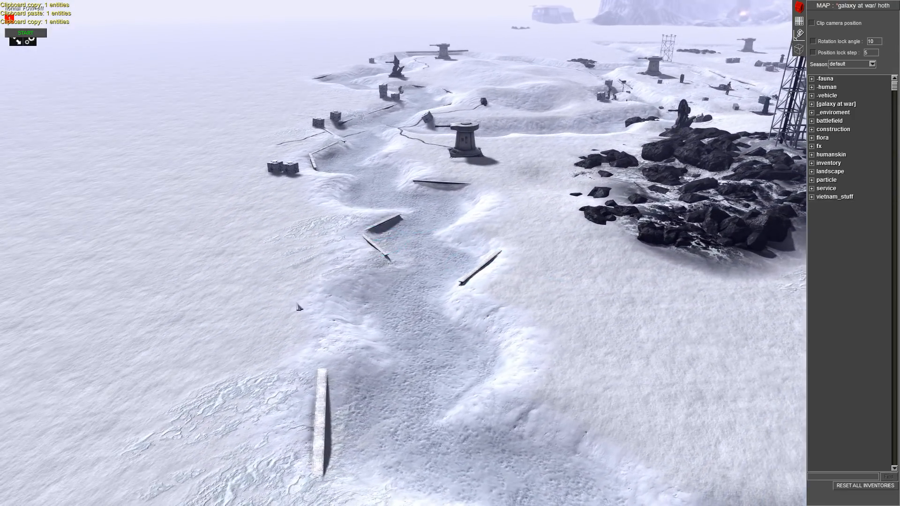
pyautogui.press('Right')
pyautogui.moveTo(744, 223); pyautogui.dragTo(733, 182, button='middle')
pyautogui.click(649, 157)
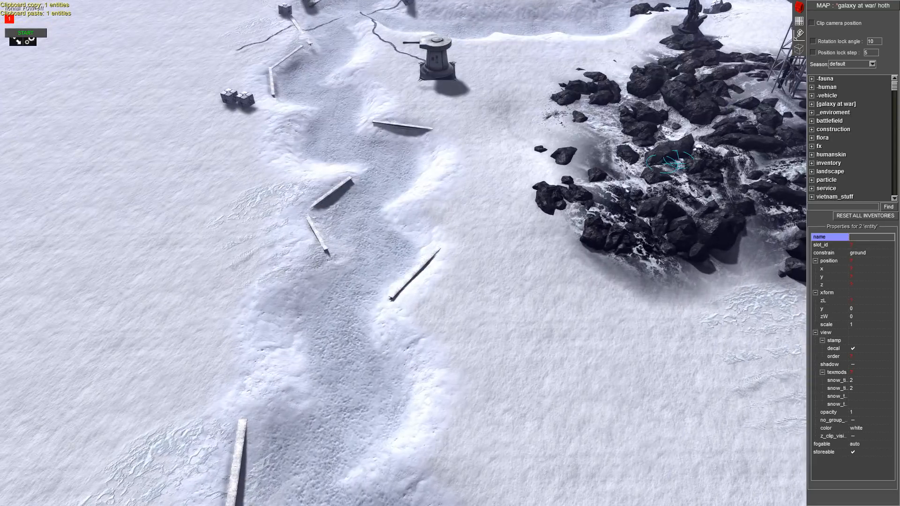
pyautogui.hotkey('ctrl', 'v')
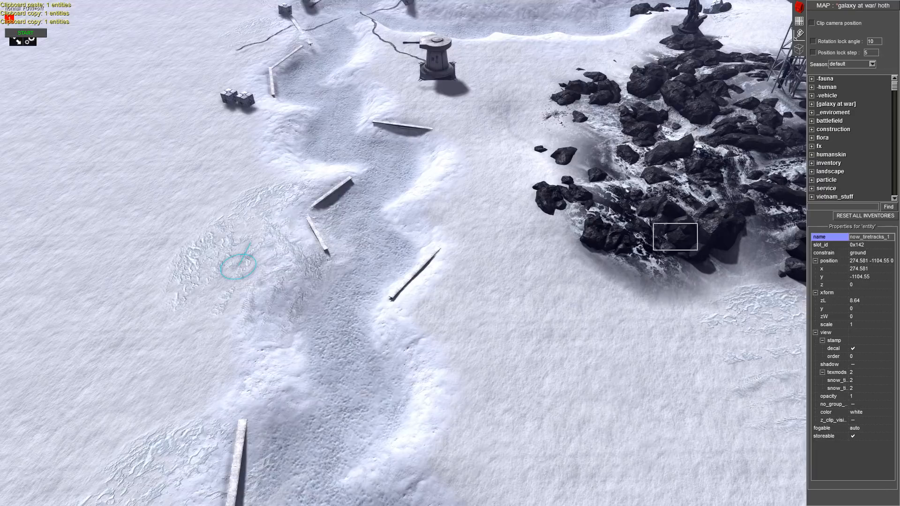
# - Copy a group of rocks and snow decals from the outcrop under the tower and paste it onto open snow
pyautogui.click(607, 213)
pyautogui.click(626, 208)
pyautogui.moveTo(631, 232); pyautogui.dragTo(647, 228)
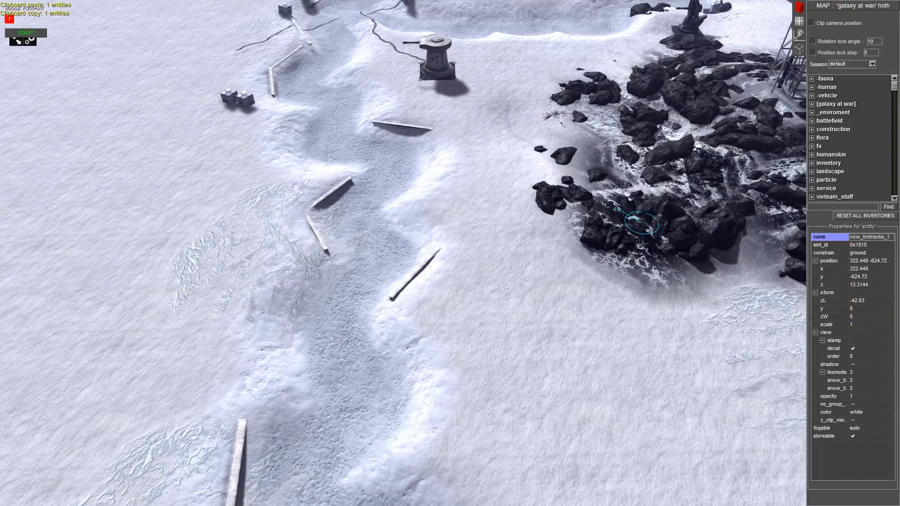
pyautogui.press('Right')
pyautogui.moveTo(393, 165); pyautogui.dragTo(521, 214)
pyautogui.hotkey('ctrl', 'c')
pyautogui.hotkey('ctrl', 'v')
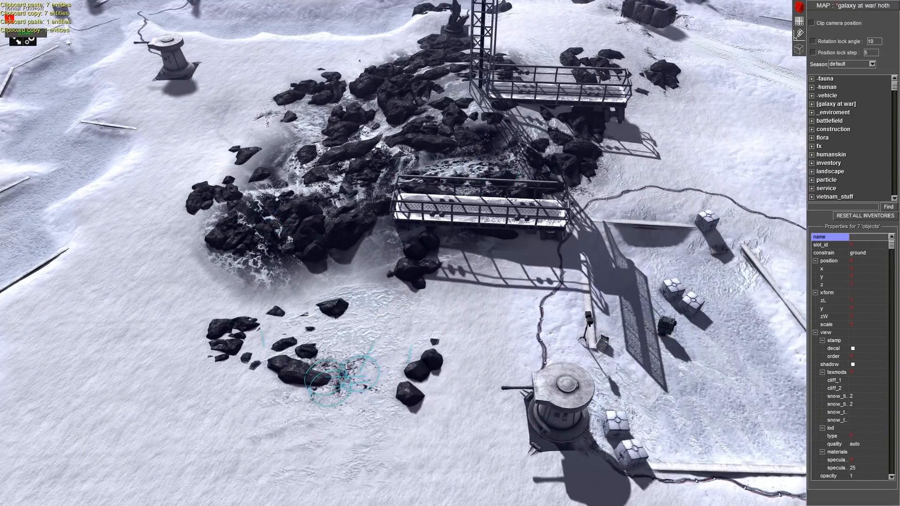
pyautogui.press('Left')
# - Delete the metal walkway that was copied along with the rocks on the empty snow
pyautogui.click(552, 150)
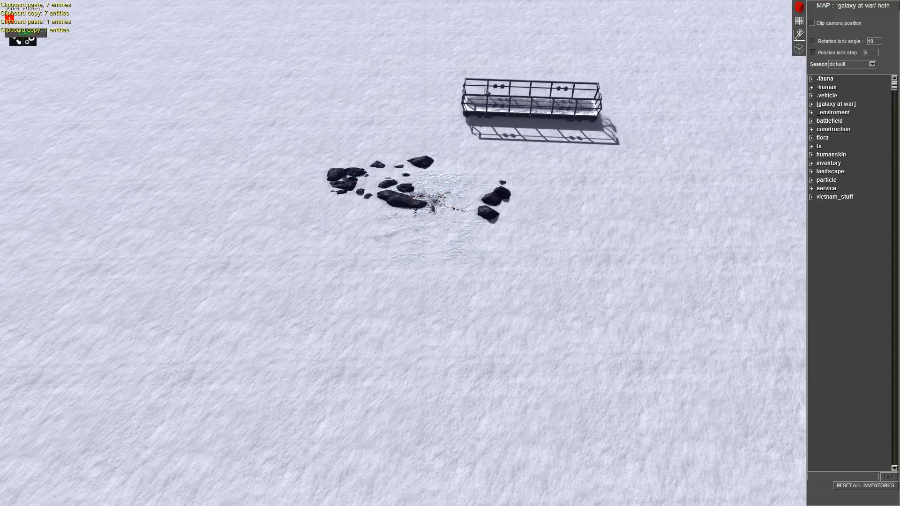
pyautogui.moveTo(541, 141); pyautogui.dragTo(539, 94, button='middle')
pyautogui.press('Up')
pyautogui.click(521, 68)
pyautogui.press('Delete')
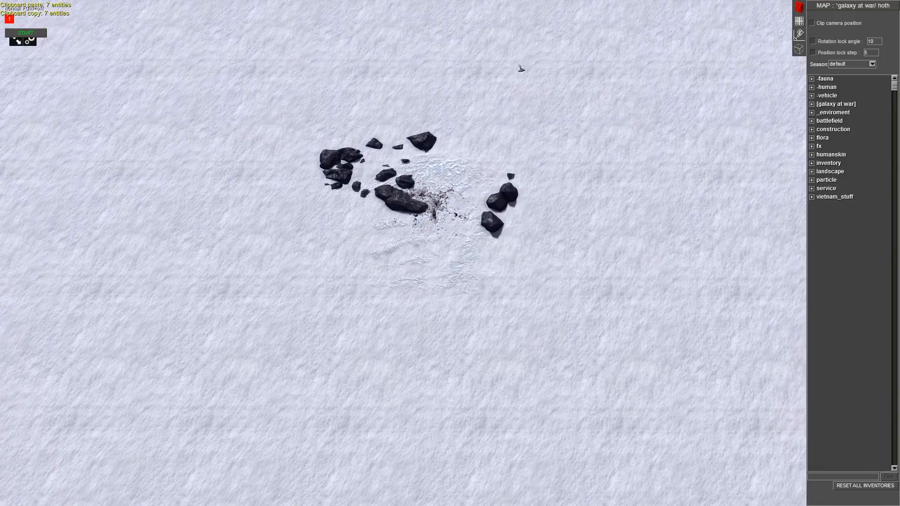
# - Move a cliff_2 rock cluster from the pasted group to the outer trench bank, over the cable beside the steelbeams
pyautogui.moveTo(495, 208); pyautogui.dragTo(689, 196)
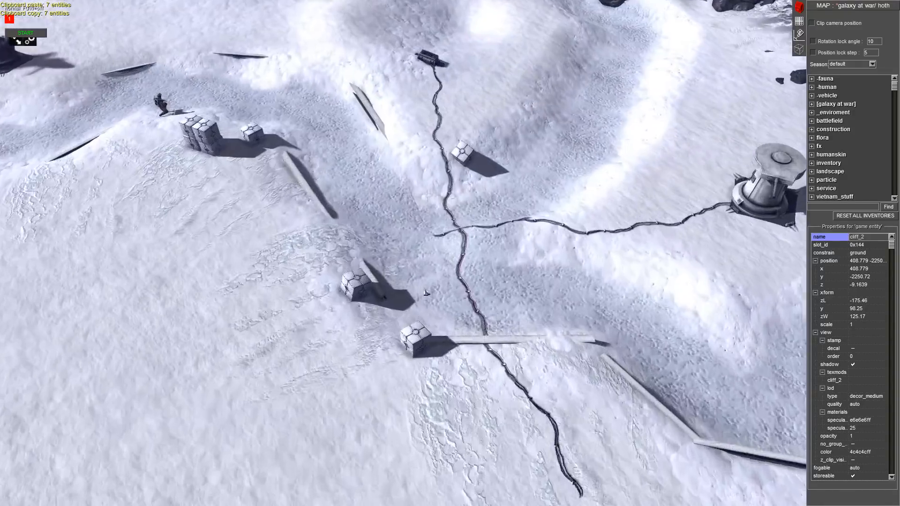
pyautogui.moveTo(373, 4); pyautogui.dragTo(473, 370, button='middle')
pyautogui.moveTo(473, 370); pyautogui.dragTo(488, 308)
pyautogui.moveTo(488, 307); pyautogui.dragTo(469, 346, button='middle')
pyautogui.moveTo(468, 347); pyautogui.dragTo(340, 359)
# - Turn off the land patch's entity update option for the cliff_2 rock cluster
pyautogui.click(862, 253)
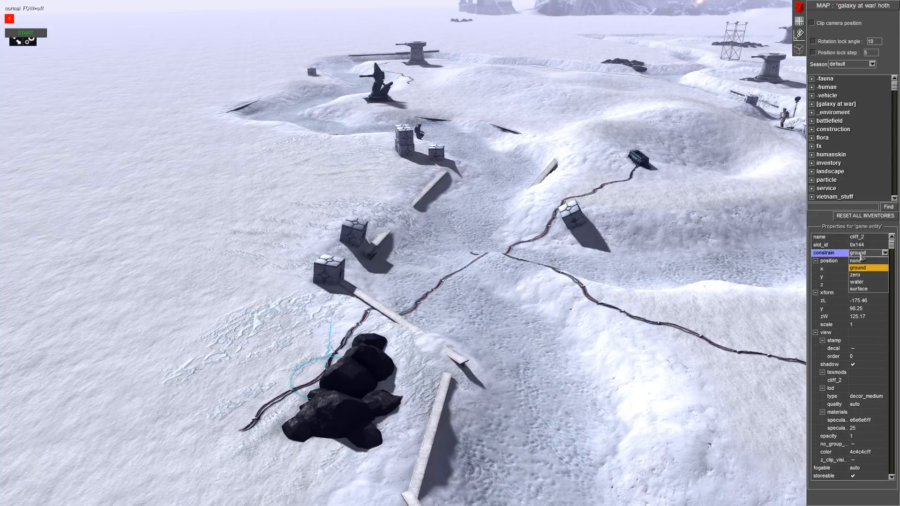
pyautogui.scroll(-5, 881, 437)
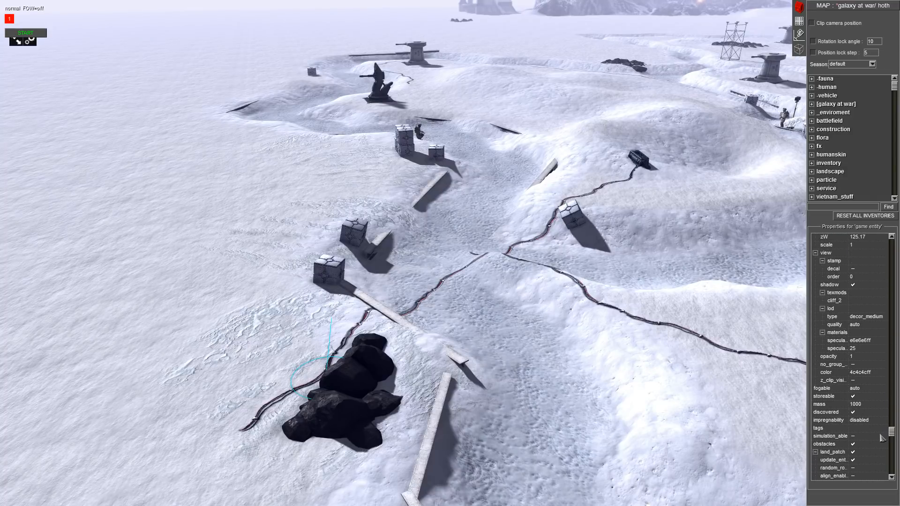
pyautogui.scroll(-1, 863, 439)
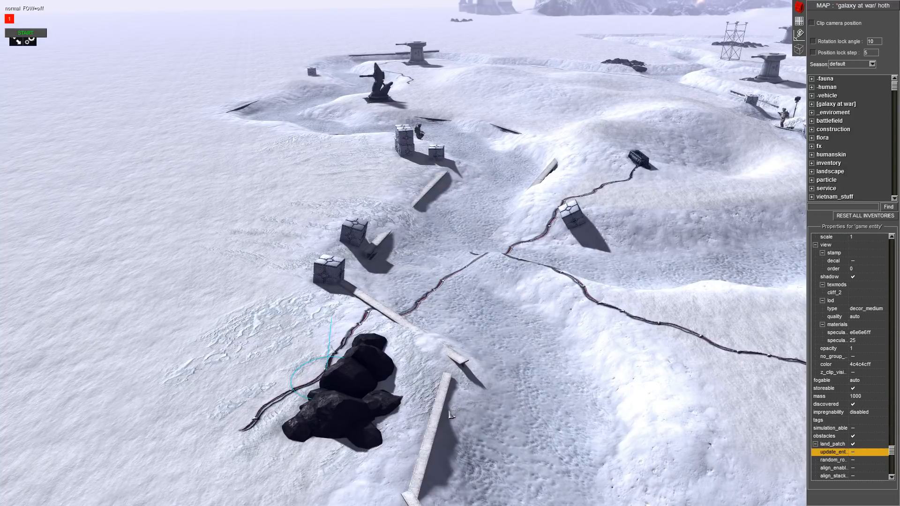
# - Scale the cliff_2 rock cluster to 0.8633 and move it onto the junction of the steelbeams along the outer trench bank
pyautogui.moveTo(450, 415); pyautogui.dragTo(516, 421)
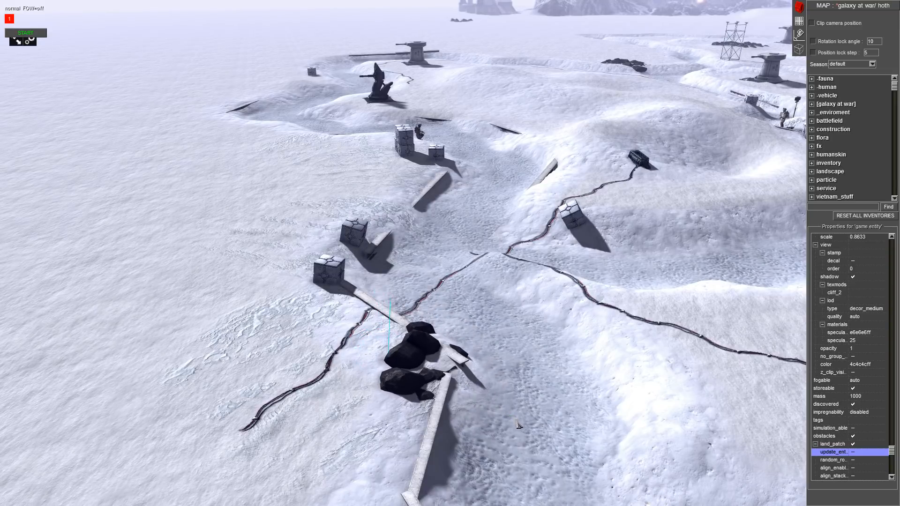
pyautogui.moveTo(518, 424); pyautogui.dragTo(531, 371, button='middle')
pyautogui.hotkey('ctrl', 'c')
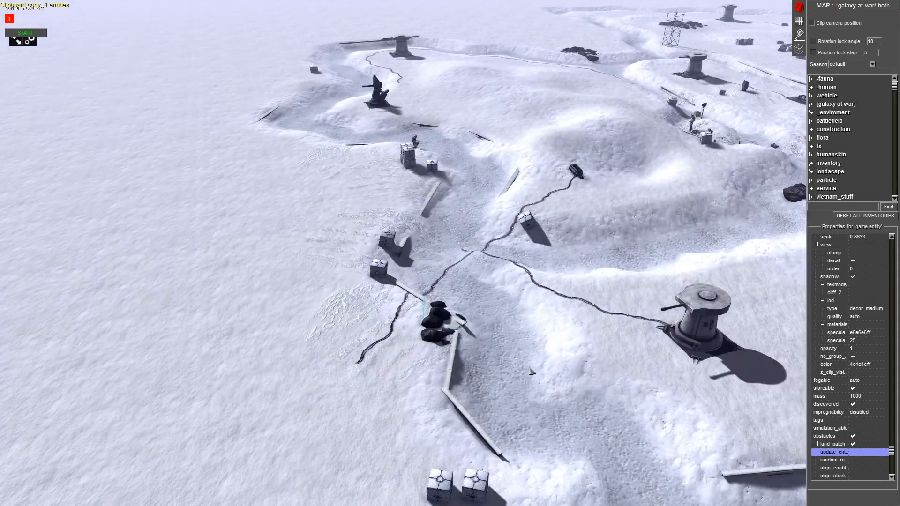
# - Copy a group of cliff_1 rocks and snow decals from the outcrop under the tower and paste it onto open snow
pyautogui.scroll(5, 442, 215)
pyautogui.scroll(-6, 443, 206)
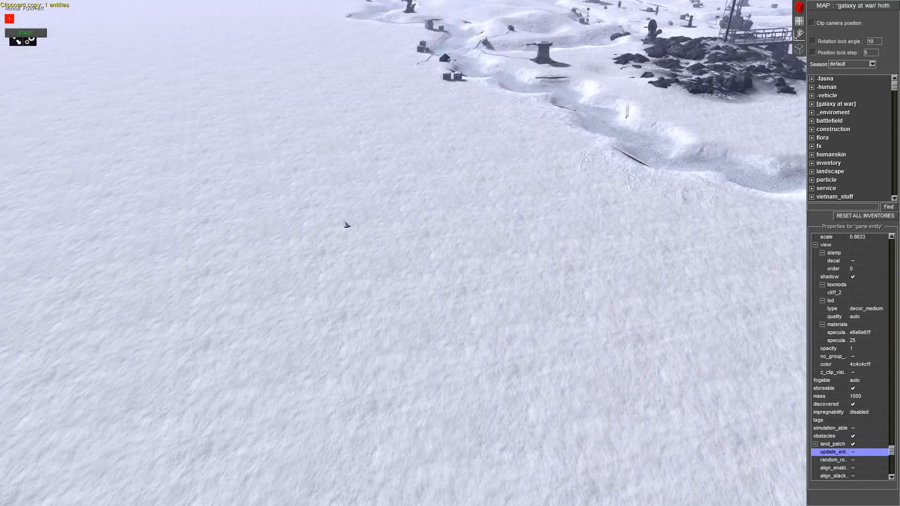
pyautogui.moveTo(239, 105); pyautogui.dragTo(265, 453, button='middle')
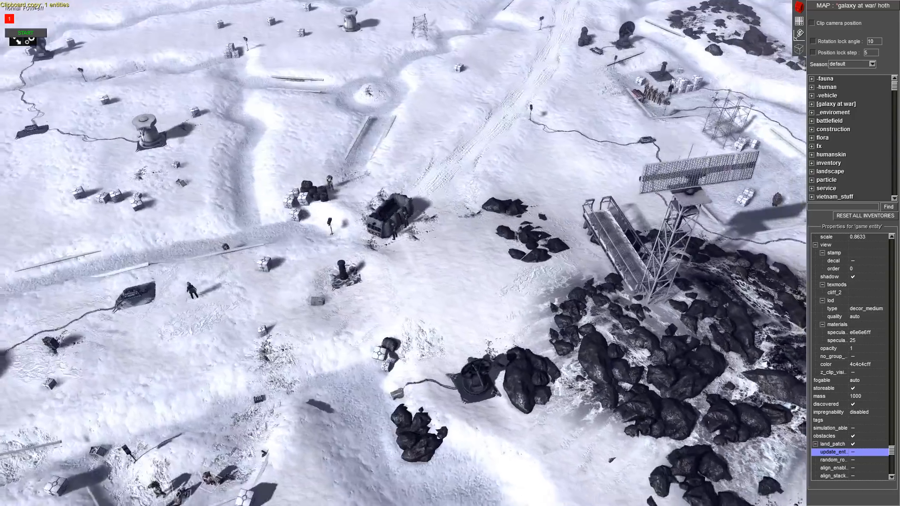
pyautogui.scroll(-1, 403, 253)
pyautogui.moveTo(675, 289); pyautogui.dragTo(677, 289)
pyautogui.scroll(-5, 684, 310)
pyautogui.hotkey('ctrl', 'c')
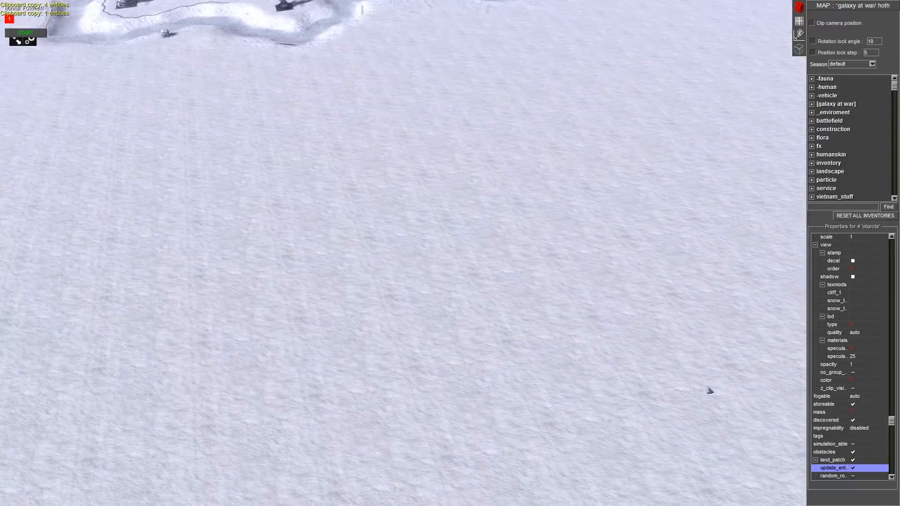
pyautogui.hotkey('ctrl', 'v')
# - Pull the snow_tracks decals away from the pasted cliff_1 rocks on the open snow
pyautogui.moveTo(563, 267); pyautogui.dragTo(509, 282)
pyautogui.press('Delete')
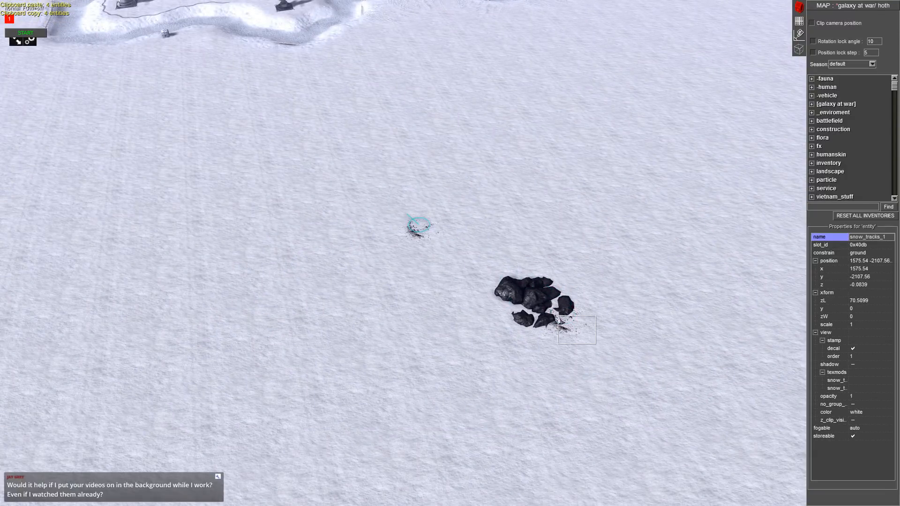
pyautogui.moveTo(564, 327); pyautogui.dragTo(688, 330)
# - Move the cliff_1 rock cluster from the open snow onto the hill behind the transformer
pyautogui.click(513, 280)
pyautogui.moveTo(513, 280); pyautogui.dragTo(564, 199)
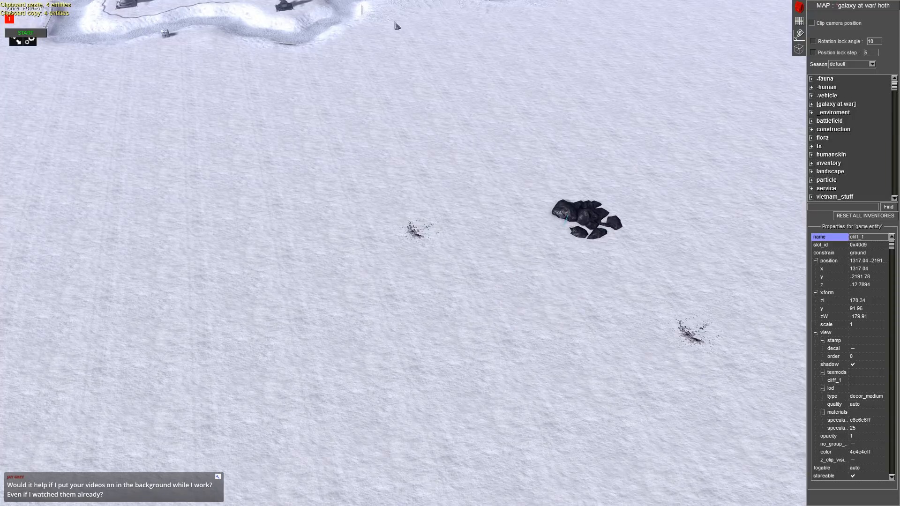
pyautogui.press('Up')
pyautogui.moveTo(445, 262); pyautogui.dragTo(349, 336, button='middle')
pyautogui.moveTo(349, 336); pyautogui.dragTo(444, 190)
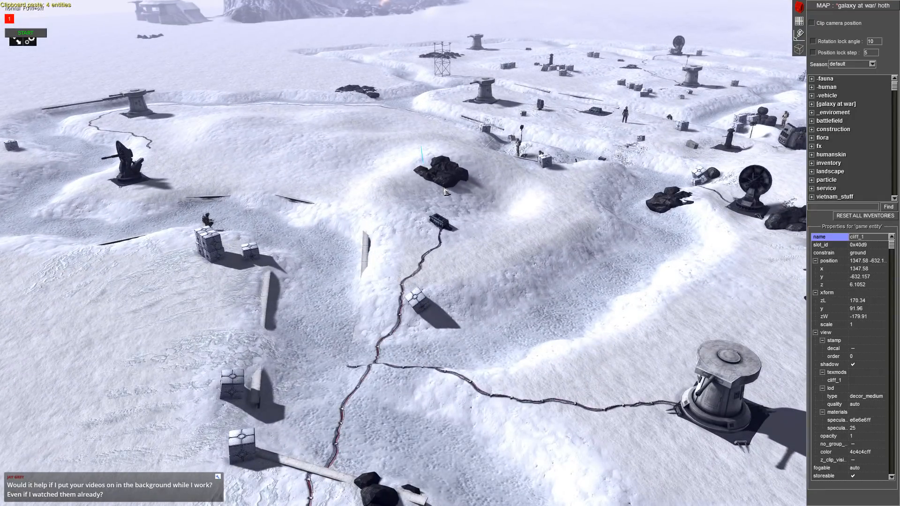
# - Scale the cliff_1 cluster to 0.71 and paste copies of it in a line along the hilltop
pyautogui.hotkey('ctrl', 'c')
pyautogui.moveTo(460, 218); pyautogui.dragTo(485, 270, button='middle')
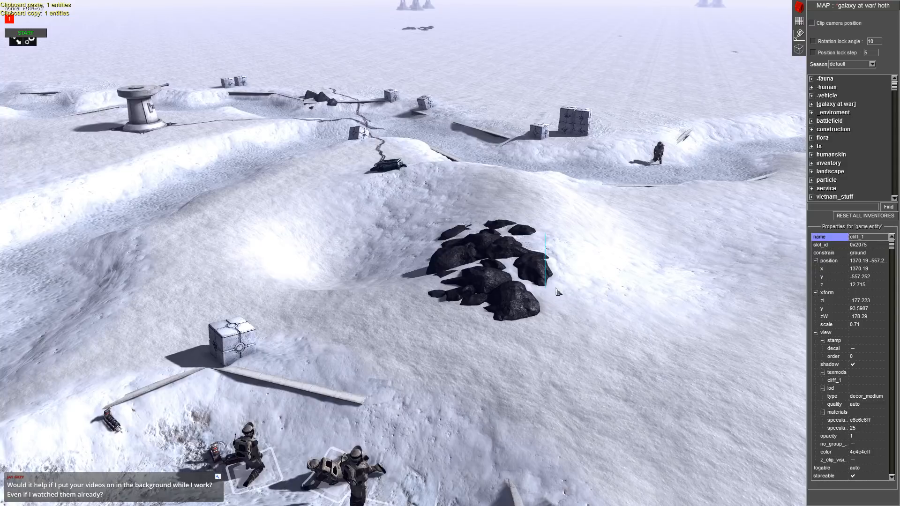
pyautogui.moveTo(558, 292); pyautogui.dragTo(417, 291, button='middle')
pyautogui.hotkey('ctrl', 'v')
pyautogui.hotkey('ctrl', 'c')
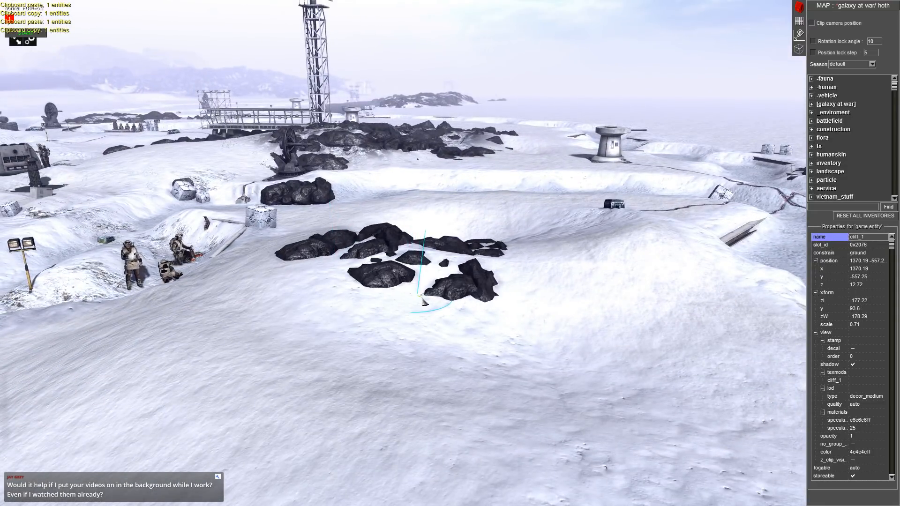
pyautogui.moveTo(424, 302); pyautogui.dragTo(429, 307)
pyautogui.moveTo(429, 307); pyautogui.dragTo(317, 319, button='middle')
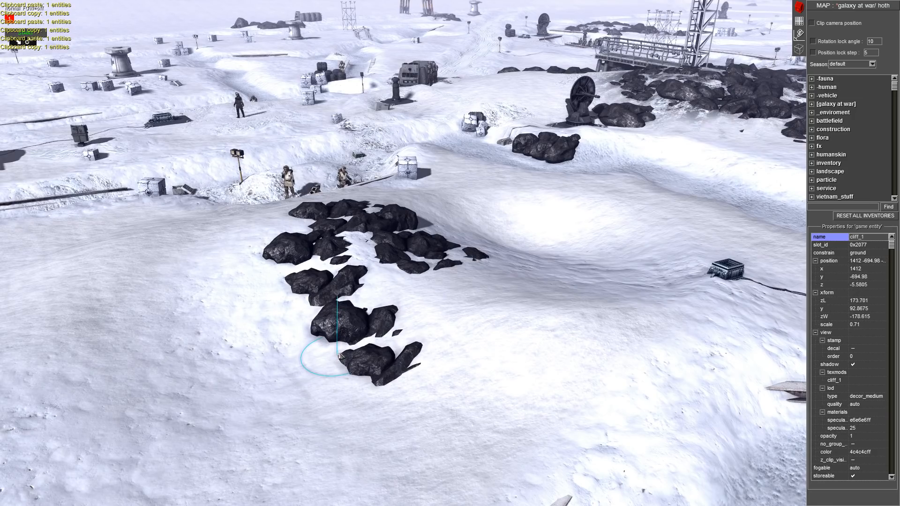
# - Paste another cliff_1 copy at the end of the rock line, beside the dugout with the soldiers and work light
pyautogui.hotkey('ctrl', 'c')
pyautogui.moveTo(340, 355); pyautogui.dragTo(460, 280, button='middle')
pyautogui.scroll(-3, 558, 360)
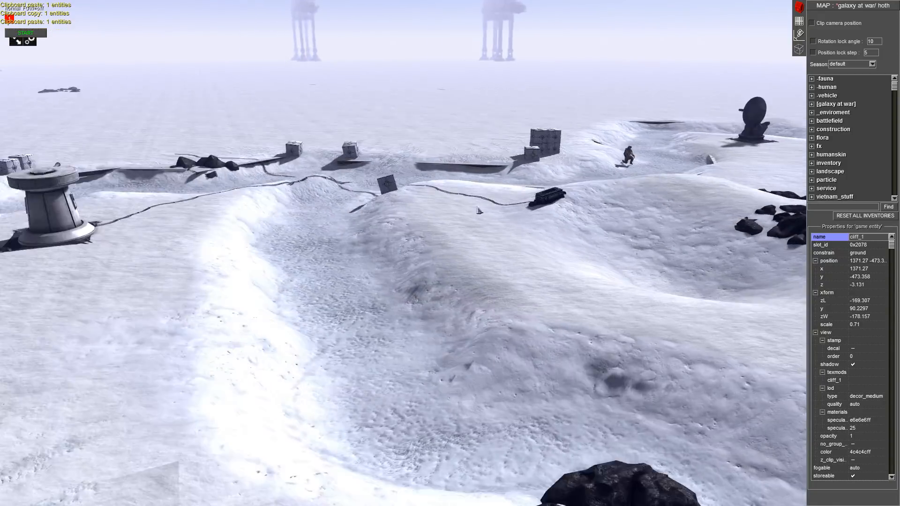
# - Paste two cliff_1 copies between the hilltop rocks and the end of the steelbeam at the trench edge
pyautogui.moveTo(478, 208); pyautogui.dragTo(773, 232, button='middle')
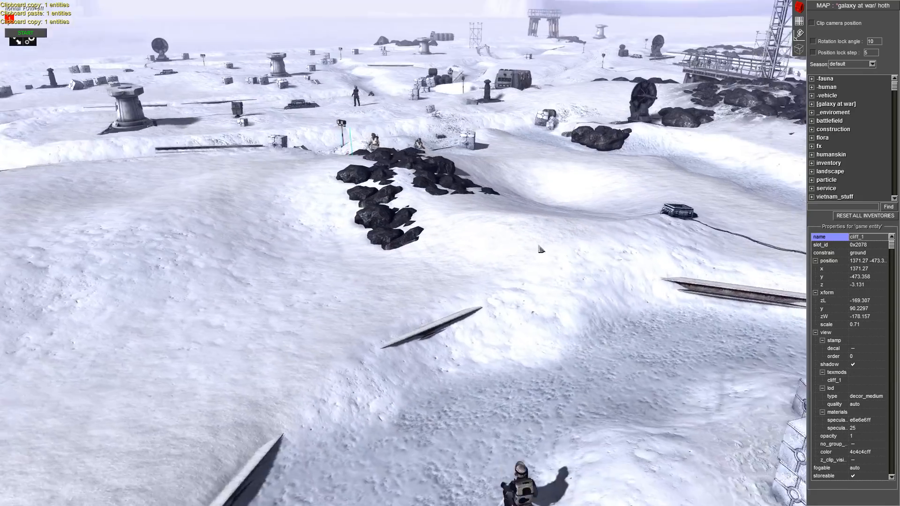
pyautogui.hotkey('ctrl', 'v')
pyautogui.moveTo(637, 264); pyautogui.dragTo(596, 260)
pyautogui.scroll(5, 597, 263)
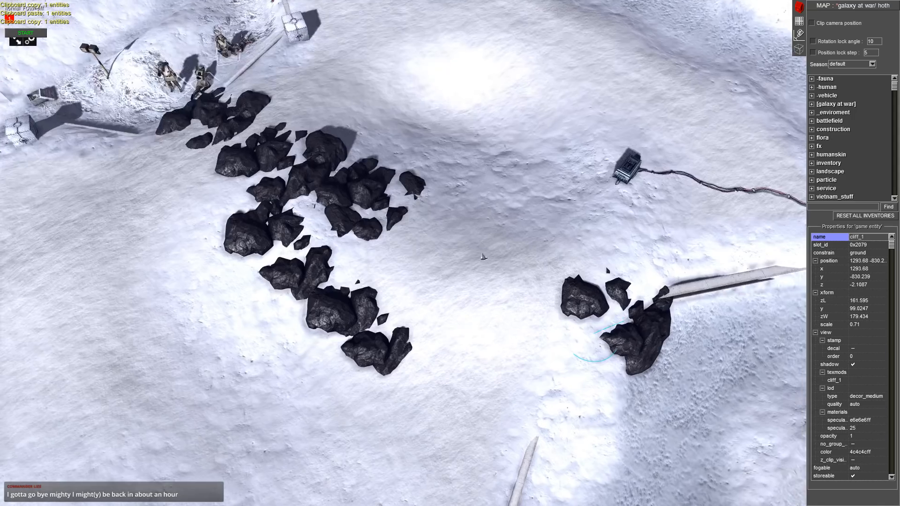
pyautogui.hotkey('ctrl', 'c')
pyautogui.hotkey('ctrl', 'v')
pyautogui.moveTo(492, 294); pyautogui.dragTo(482, 303)
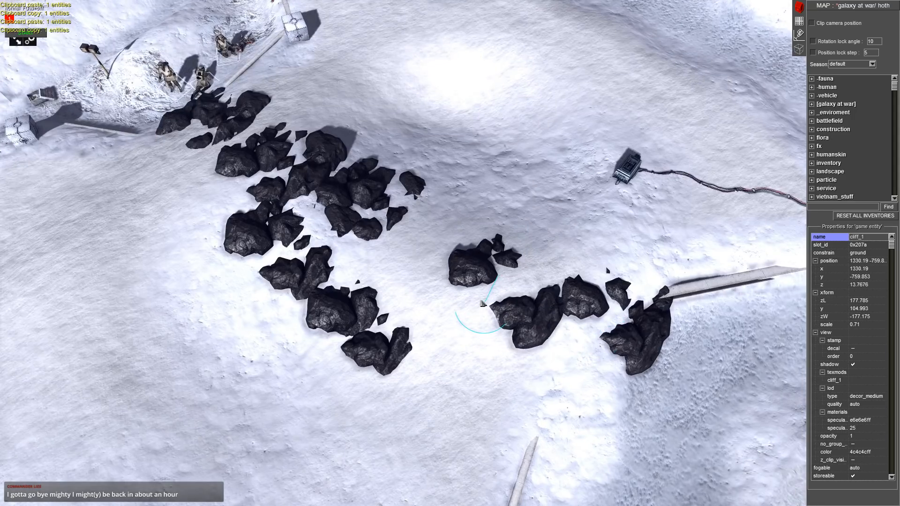
# - Paste a cliff_1 copy on the far side of the base, on the trench bank beside the cable and steelbeam
pyautogui.hotkey('ctrl', 'c')
pyautogui.moveTo(482, 303); pyautogui.dragTo(539, 125, button='middle')
pyautogui.press('Left')
pyautogui.press('Down')
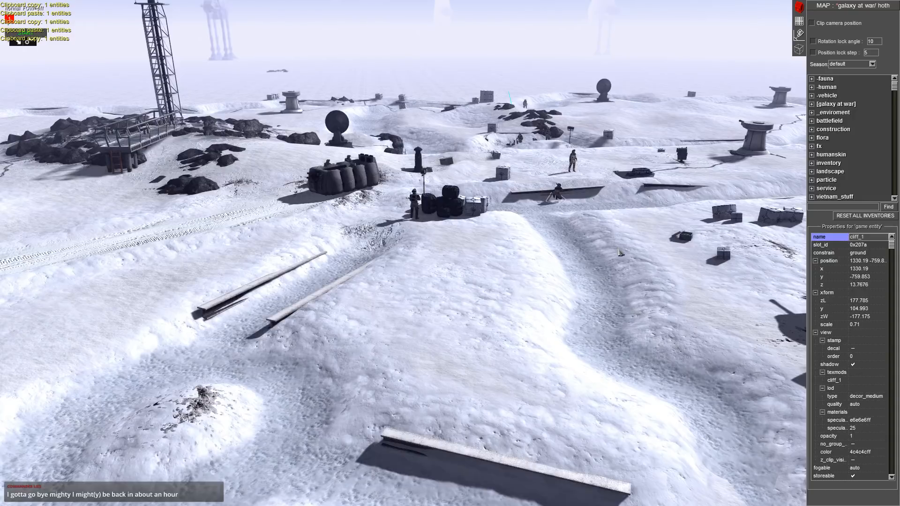
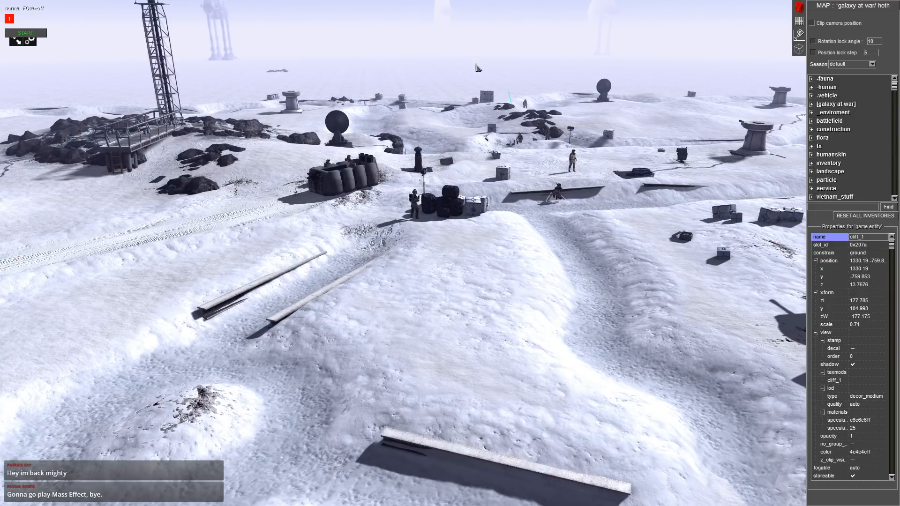
pyautogui.moveTo(477, 68); pyautogui.dragTo(529, 115, button='middle')
pyautogui.scroll(-4, 479, 110)
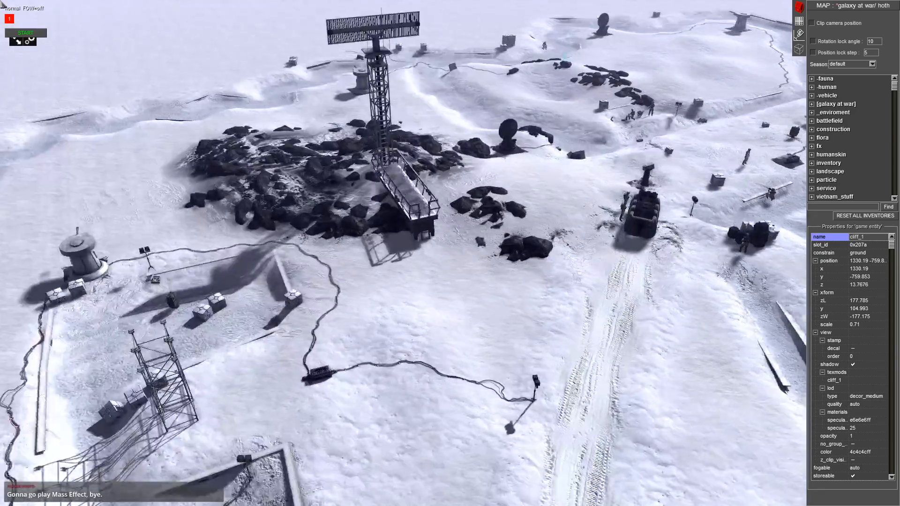
pyautogui.moveTo(328, 70); pyautogui.dragTo(517, 54, button='middle')
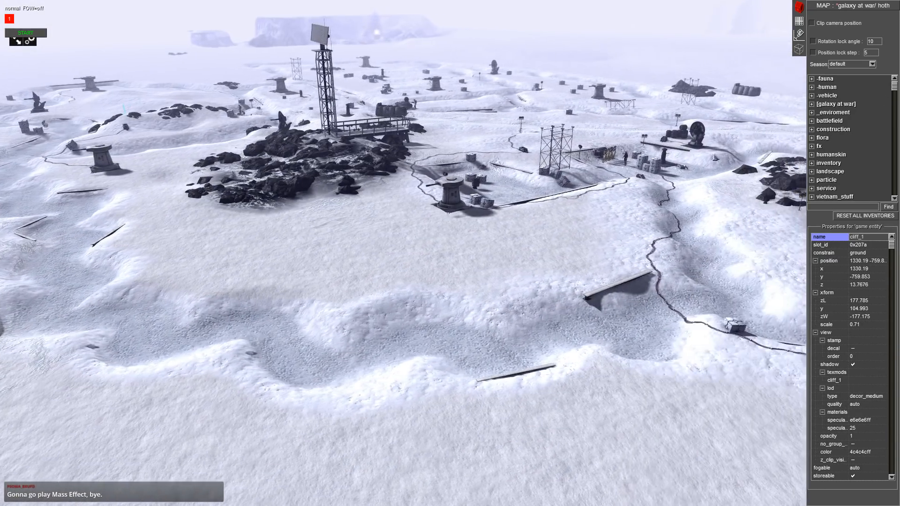
pyautogui.moveTo(641, 165); pyautogui.dragTo(571, 201, button='middle')
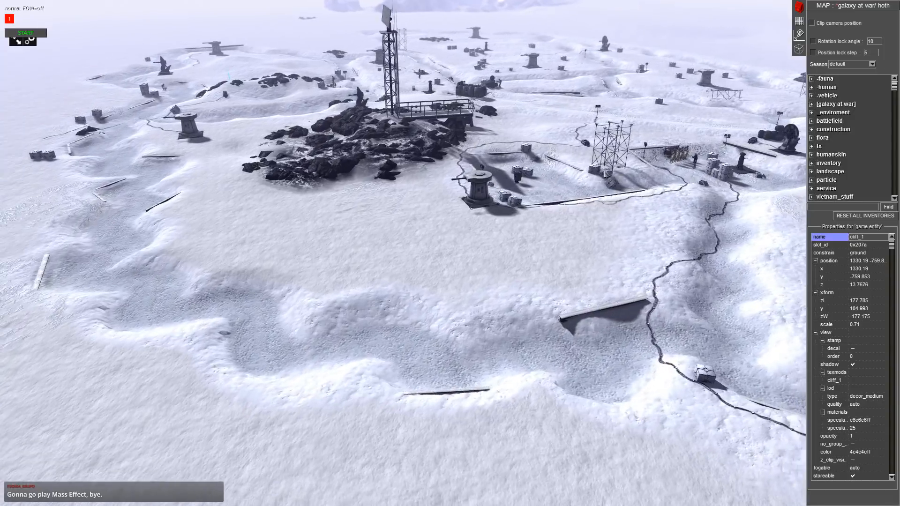
pyautogui.moveTo(769, 197); pyautogui.dragTo(625, 225, button='middle')
pyautogui.scroll(2, 625, 225)
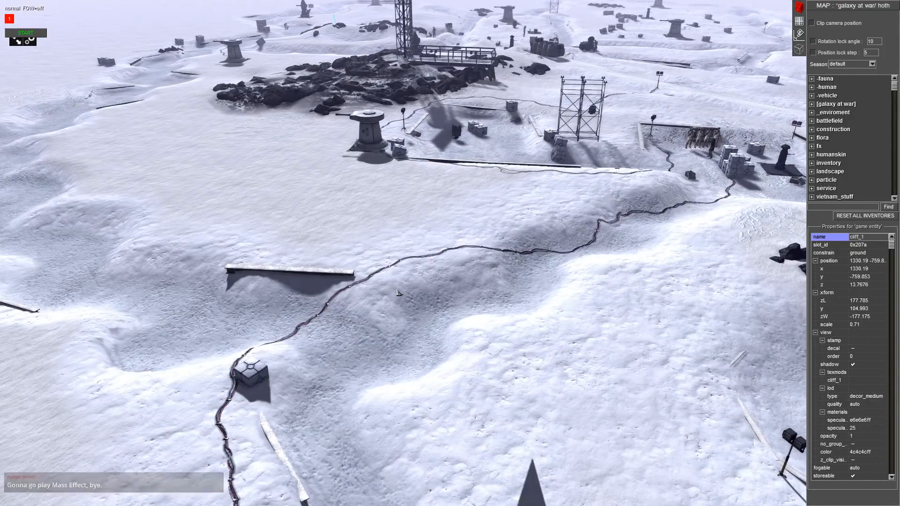
pyautogui.hotkey('ctrl', 'v')
pyautogui.moveTo(422, 267); pyautogui.dragTo(428, 269)
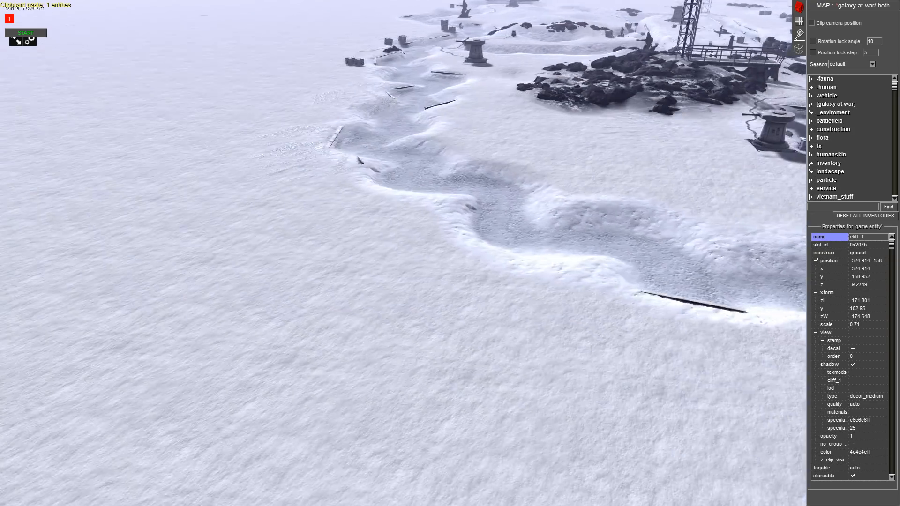
# - Paste a cliff_1 copy beside the two crates on the outer trench bank and lower it to z -5.27
pyautogui.moveTo(155, 140); pyautogui.dragTo(244, 108, button='middle')
pyautogui.moveTo(300, 154); pyautogui.dragTo(420, 178, button='middle')
pyautogui.moveTo(450, 207); pyautogui.dragTo(687, 251, button='middle')
pyautogui.moveTo(375, 201); pyautogui.dragTo(501, 211, button='middle')
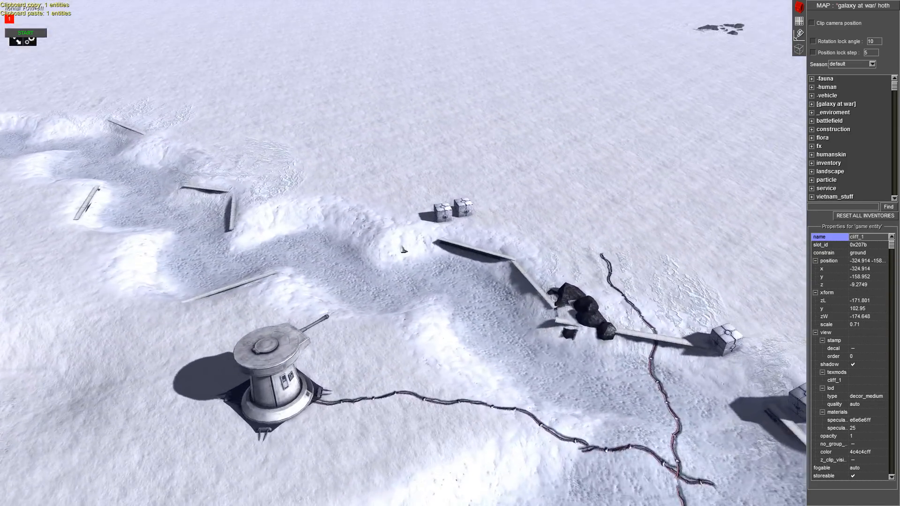
pyautogui.hotkey('ctrl', 'c')
pyautogui.hotkey('ctrl', 'v')
pyautogui.moveTo(416, 236); pyautogui.dragTo(415, 226)
pyautogui.moveTo(415, 226); pyautogui.dragTo(273, 248, button='middle')
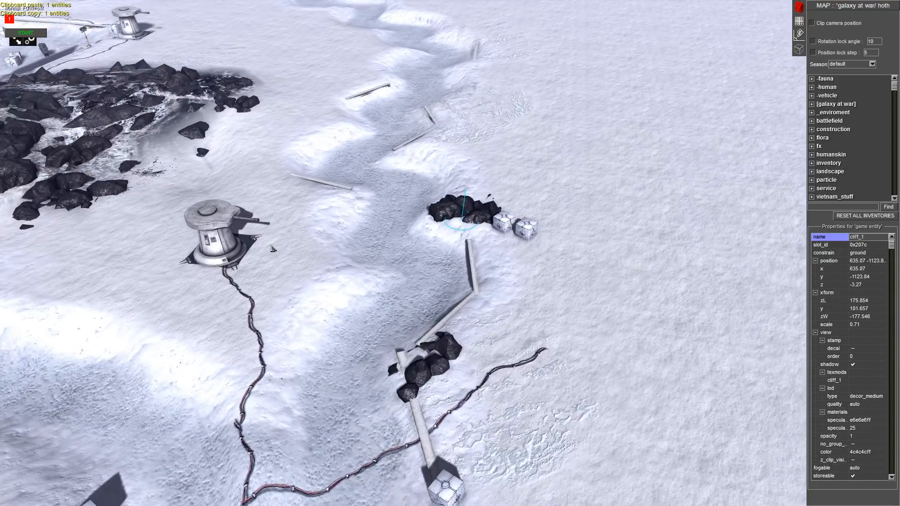
pyautogui.moveTo(273, 248); pyautogui.dragTo(274, 250)
pyautogui.moveTo(275, 251); pyautogui.dragTo(190, 277, button='middle')
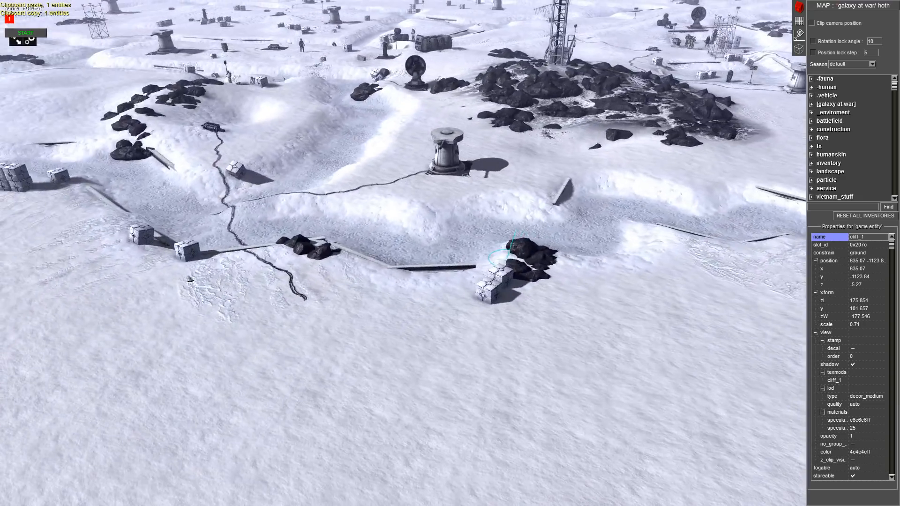
# - Paste a cliff_1 copy on the open slope of the hill, in front of the rock line near the dugout
pyautogui.hotkey('ctrl', 'c')
pyautogui.press('Left')
pyautogui.moveTo(258, 176); pyautogui.dragTo(493, 178, button='middle')
pyautogui.press('Up')
pyautogui.hotkey('ctrl', 'v')
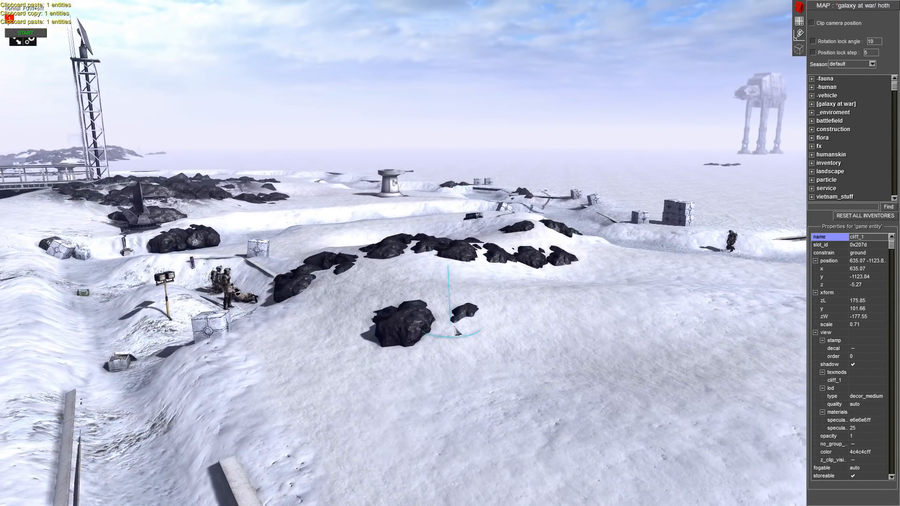
pyautogui.click(457, 337)
# - Paste a cliff_1 copy against the rocks on the open slope, scale it to 0.5033 and lower it to z -8.78
pyautogui.moveTo(457, 338); pyautogui.dragTo(548, 328, button='middle')
pyautogui.hotkey('ctrl', 'c')
pyautogui.hotkey('ctrl', 'v')
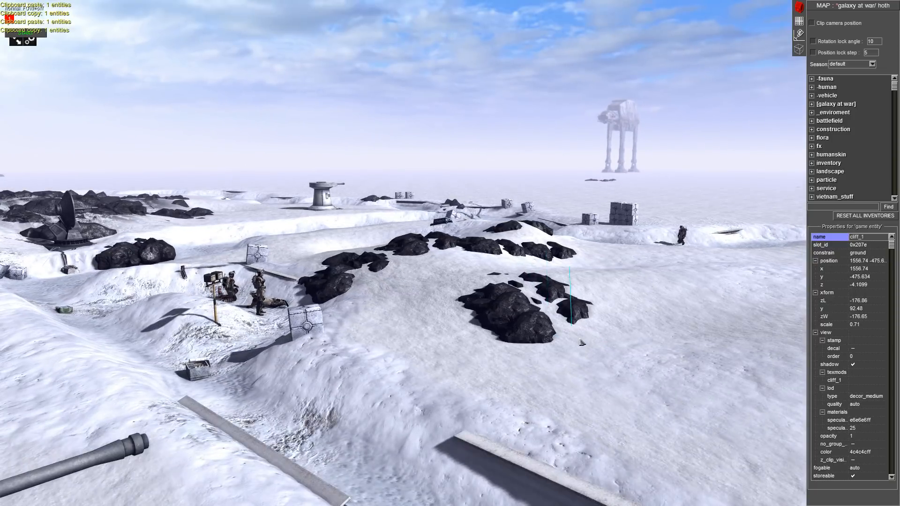
pyautogui.scroll(-5, 603, 384)
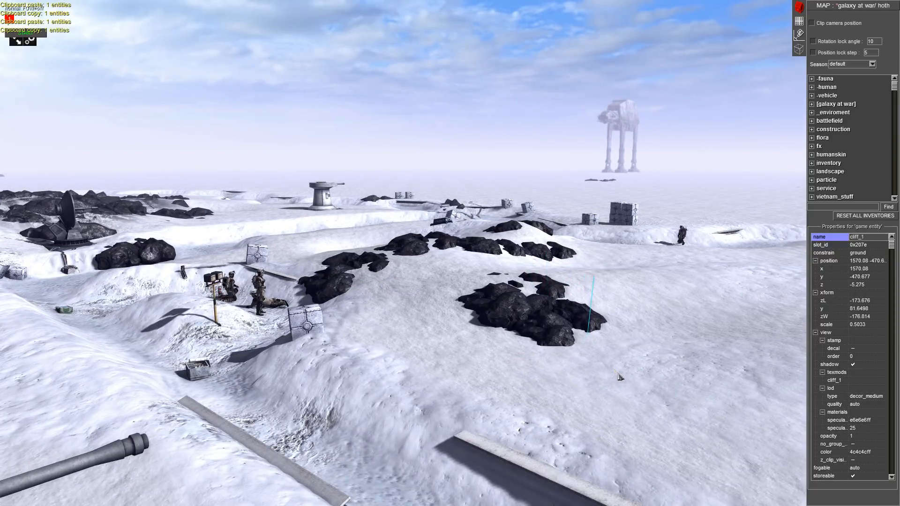
pyautogui.scroll(-7, 619, 377)
pyautogui.moveTo(461, 357); pyautogui.dragTo(319, 286, button='middle')
# - Paste a copy of the reduced cliff_1 cluster between the slope rocks and the main hilltop rock line
pyautogui.hotkey('ctrl', 'c')
pyautogui.hotkey('ctrl', 'v')
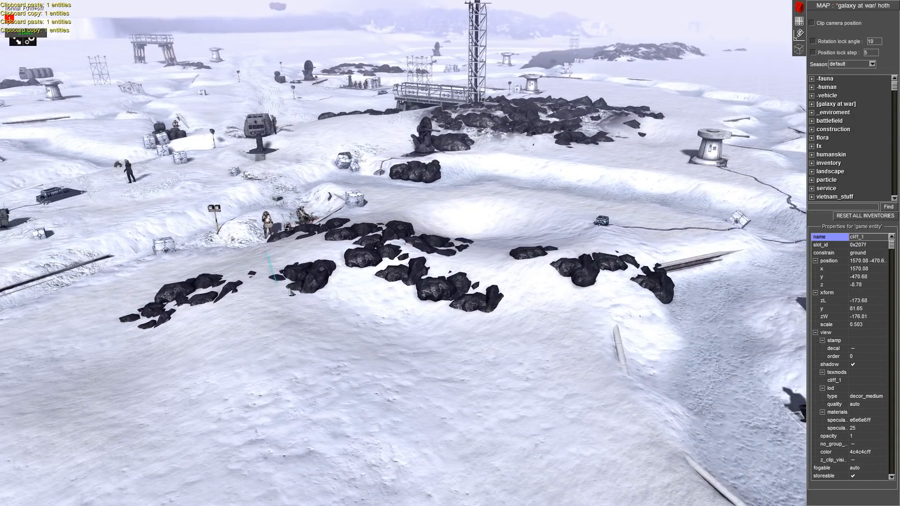
pyautogui.moveTo(291, 293); pyautogui.dragTo(296, 292)
pyautogui.moveTo(296, 293); pyautogui.dragTo(327, 289, button='middle')
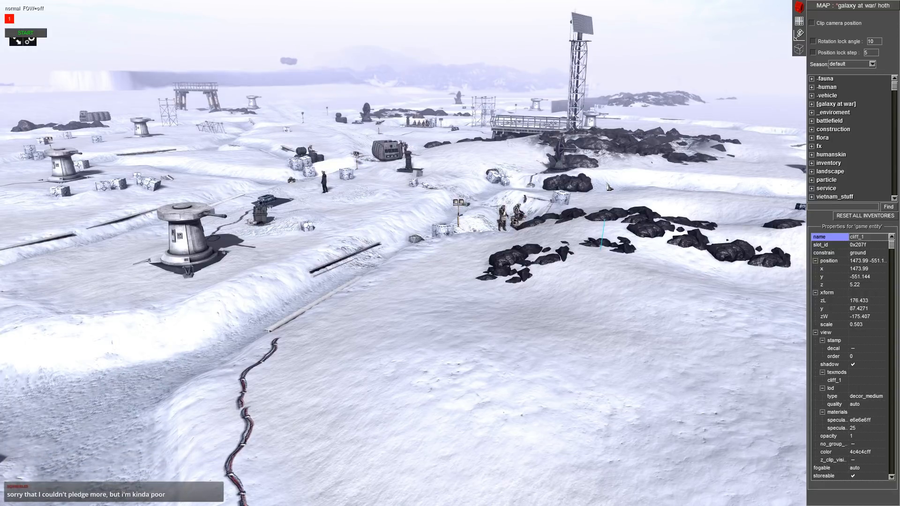
# - Paste a small cliff_1 copy on the hill's trench-side slope, across from the dish turret
pyautogui.moveTo(576, 66); pyautogui.dragTo(669, 183, button='middle')
pyautogui.hotkey('ctrl', 'c')
pyautogui.hotkey('ctrl', 'v')
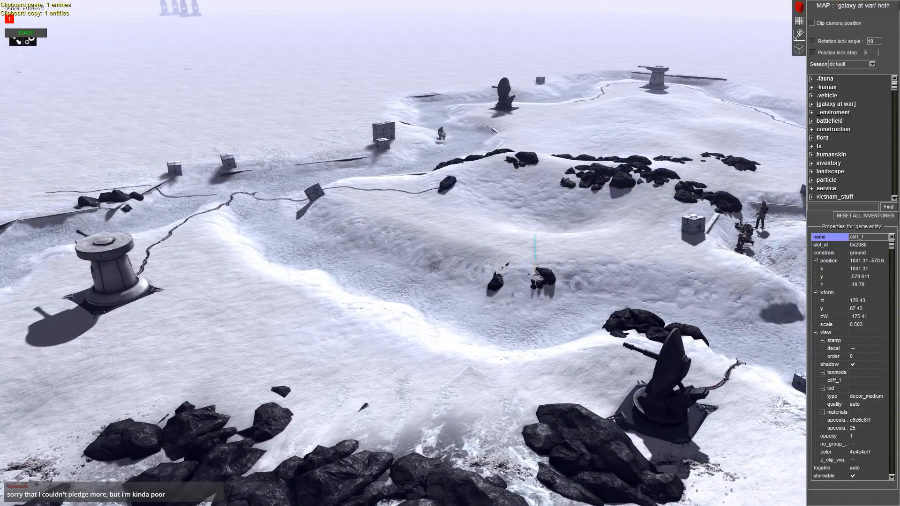
# - Paste a small cliff_1 copy behind the crate beside the transformer cable and raise it to z -5.78
pyautogui.moveTo(535, 269); pyautogui.dragTo(484, 294, button='middle')
pyautogui.hotkey('ctrl', 'c')
pyautogui.hotkey('ctrl', 'v')
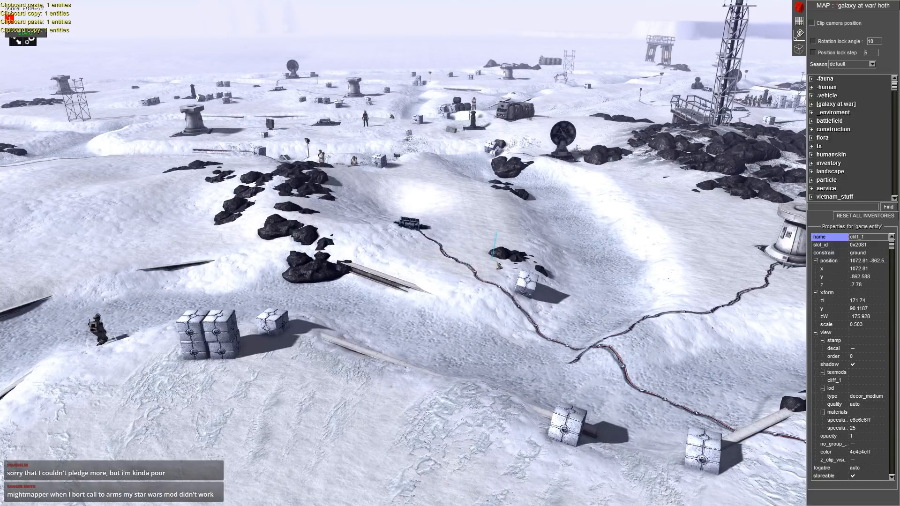
pyautogui.scroll(5, 500, 265)
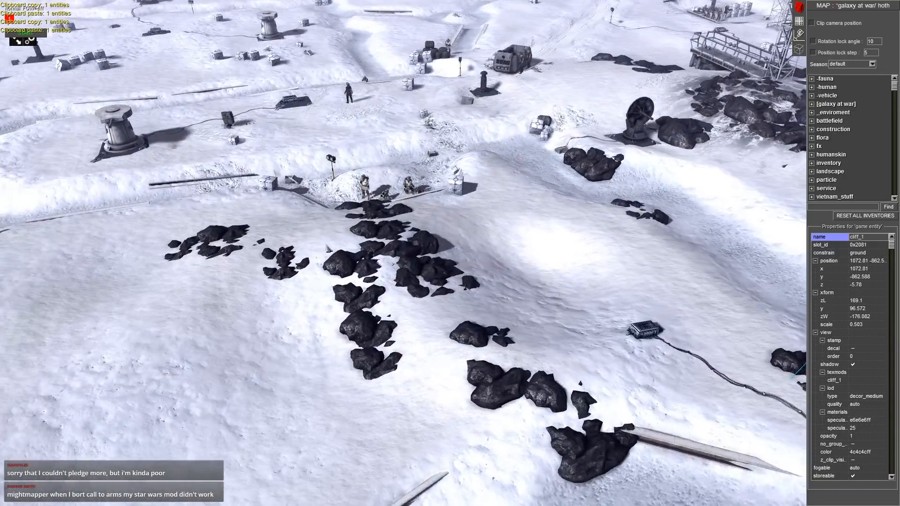
# - Paste two small cliff_1 copies across the hill's inner slope, between the main rock line and the trench
pyautogui.hotkey('ctrl', 'v')
pyautogui.hotkey('ctrl', 'c')
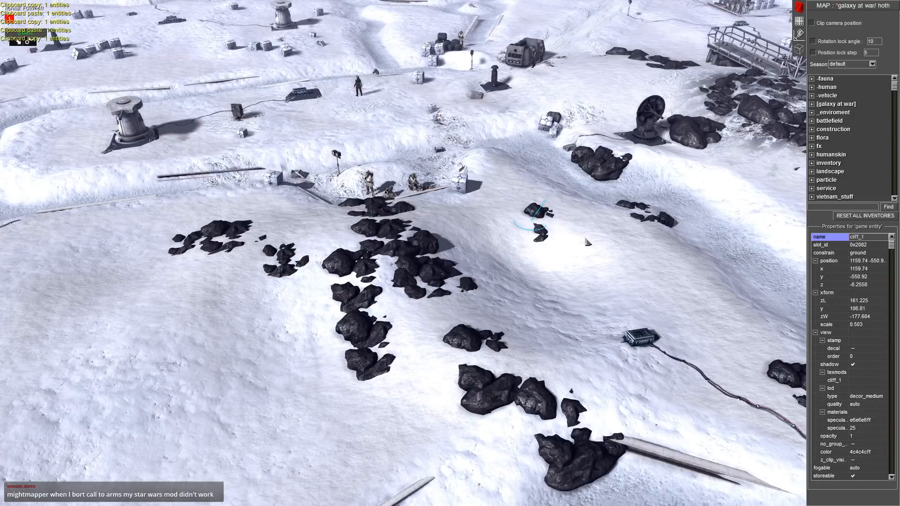
pyautogui.hotkey('ctrl', 'v')
pyautogui.moveTo(599, 248); pyautogui.dragTo(601, 243)
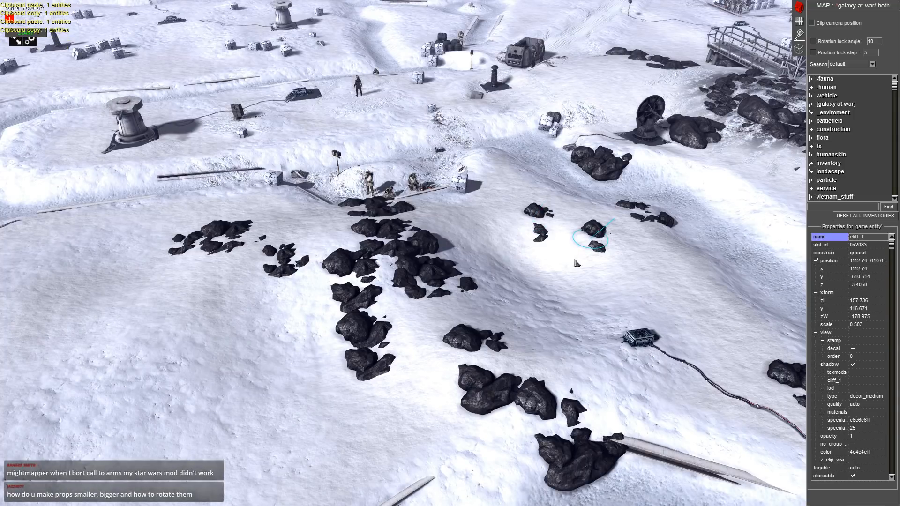
# - Deselect the rock cluster and open the shellhole group of the landscape decals
pyautogui.click(697, 266)
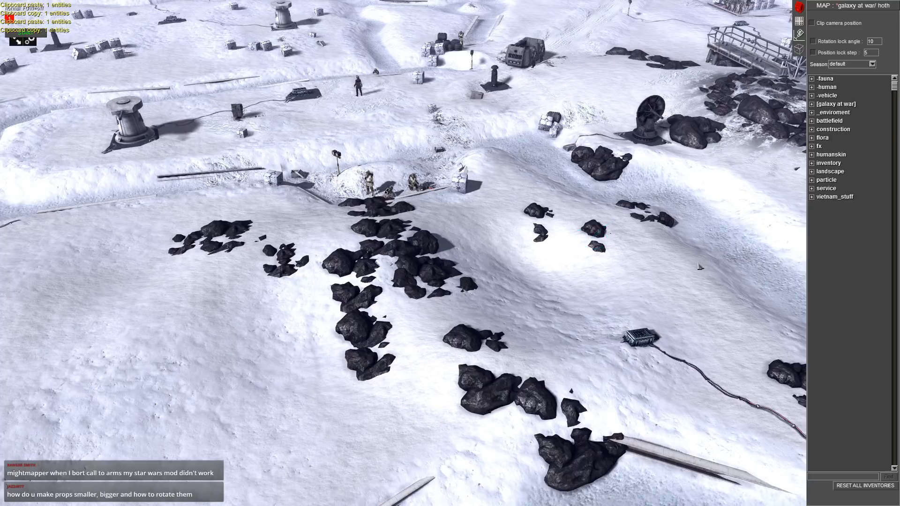
pyautogui.click(814, 477)
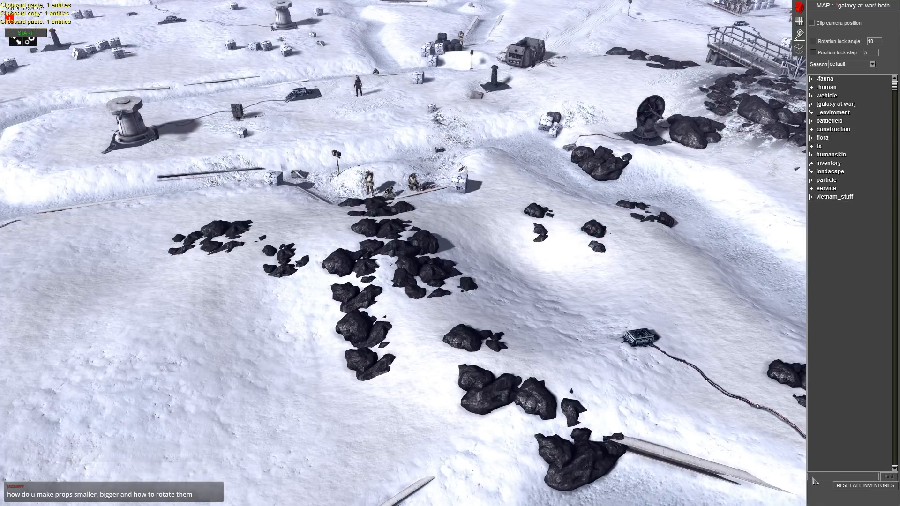
pyautogui.write('ii')
pyautogui.click(842, 207)
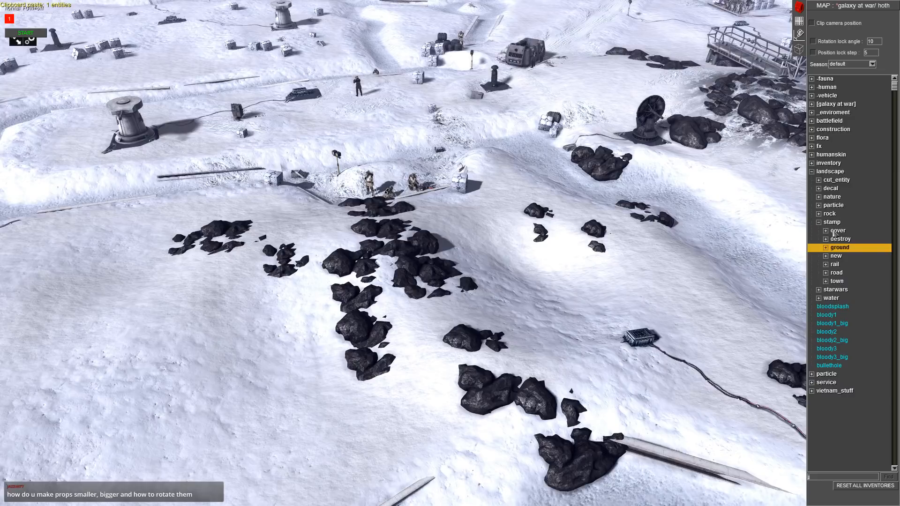
pyautogui.click(819, 223)
pyautogui.click(819, 189)
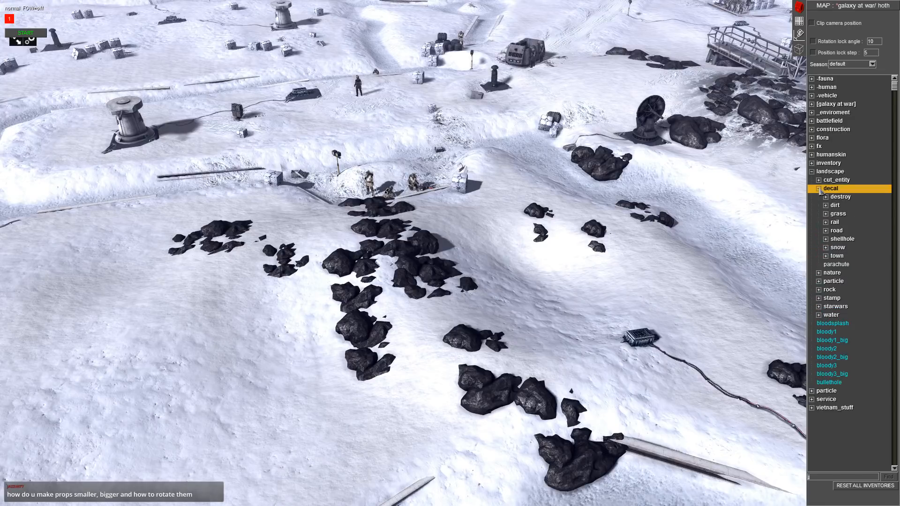
pyautogui.click(826, 240)
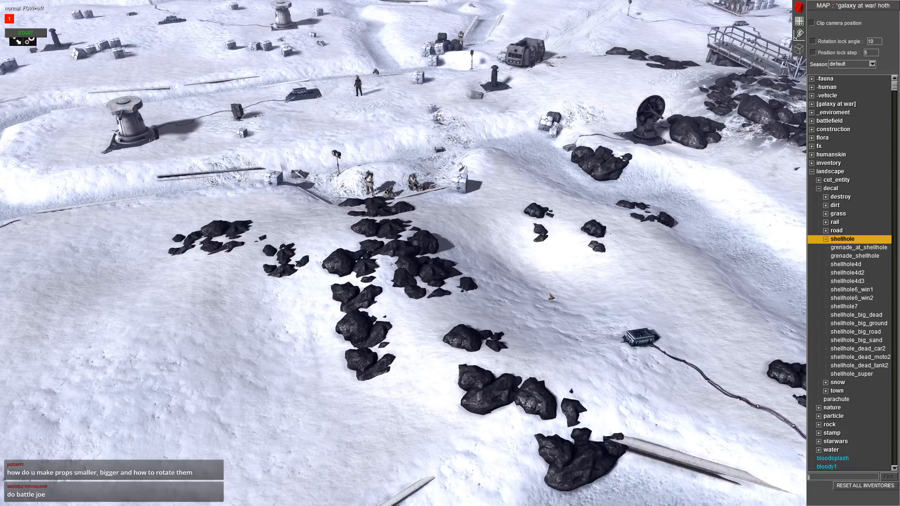
# - Place a shellhole4d crater decal on the hill's inner slope, between the main rock line and the transformer cable
pyautogui.press('Down')
pyautogui.press('Down')
pyautogui.press('Down')
pyautogui.press('Down')
pyautogui.press('Down')
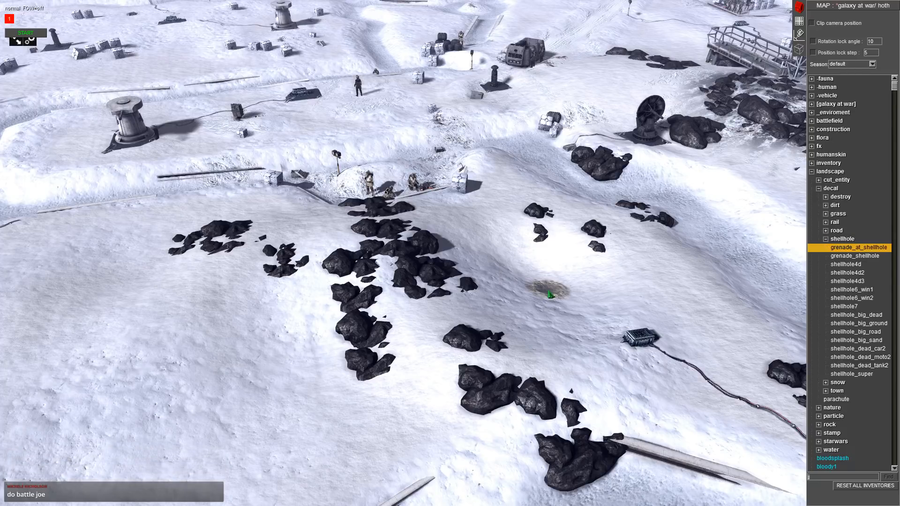
pyautogui.press('Up')
pyautogui.press('Up')
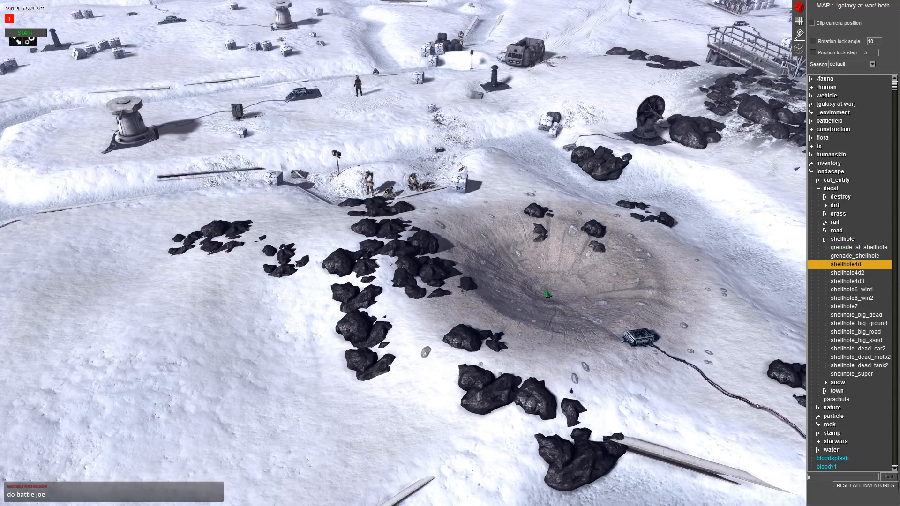
pyautogui.click(539, 284)
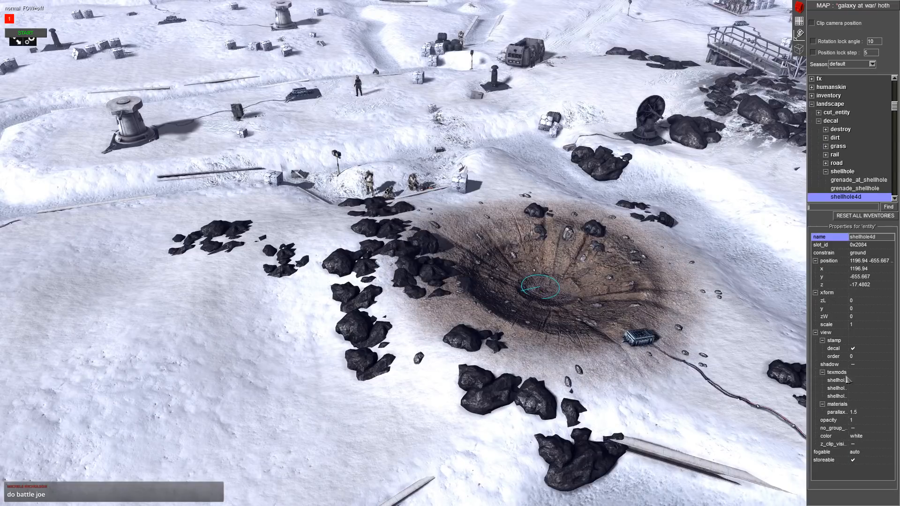
# - Set the crater decal's texmods to snow
pyautogui.click(862, 372)
pyautogui.scroll(-3, 863, 375)
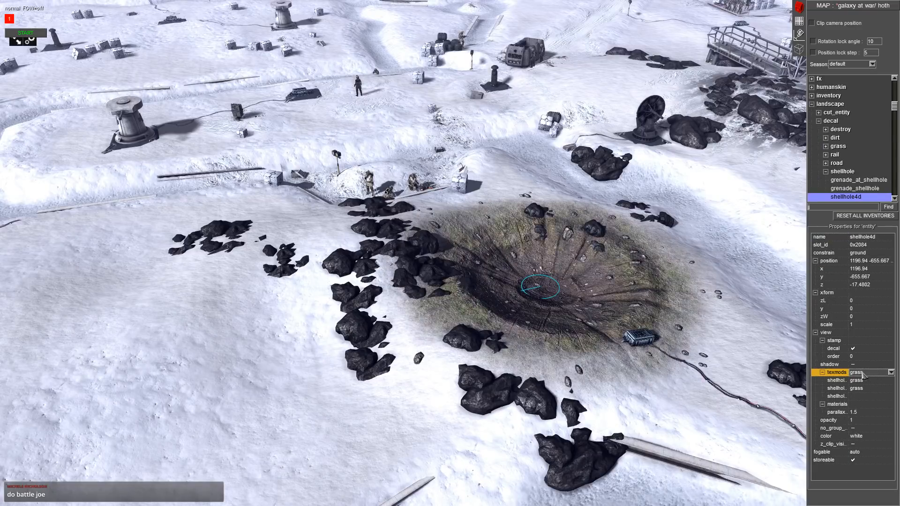
pyautogui.scroll(-4, 863, 375)
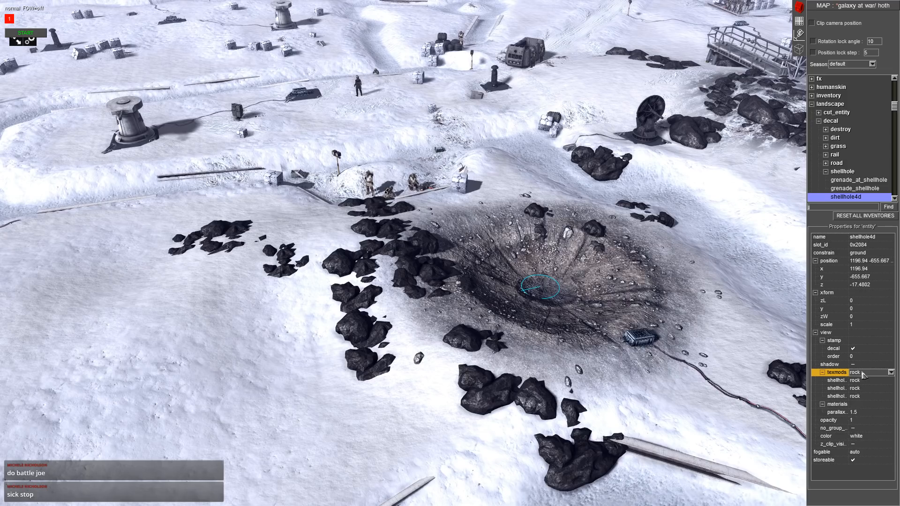
pyautogui.click(864, 374)
pyautogui.click(857, 444)
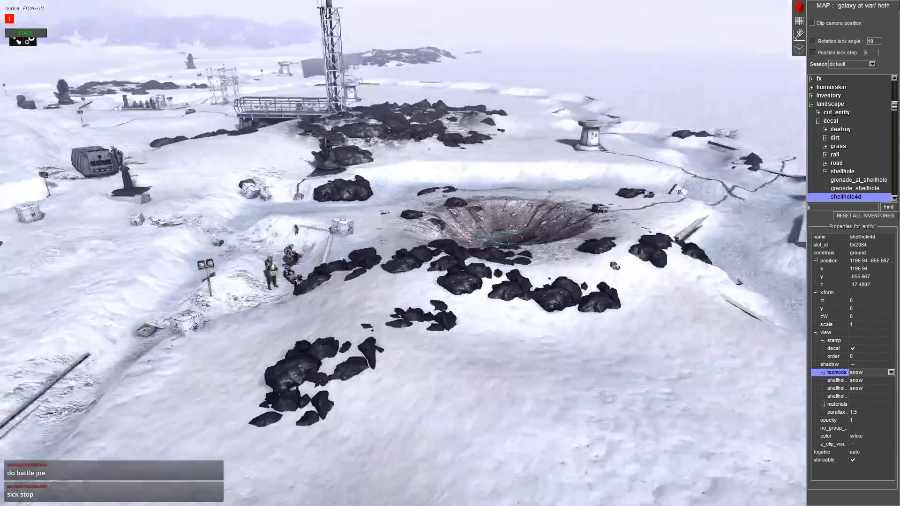
# - Move the crater decal slightly on the hill to x 1201.61, y -645.827, and deselect it
pyautogui.moveTo(403, 253); pyautogui.dragTo(464, 281, button='middle')
pyautogui.moveTo(383, 237); pyautogui.dragTo(399, 253)
pyautogui.scroll(-5, 398, 253)
pyautogui.moveTo(398, 253); pyautogui.dragTo(441, 201, button='middle')
pyautogui.scroll(4, 441, 202)
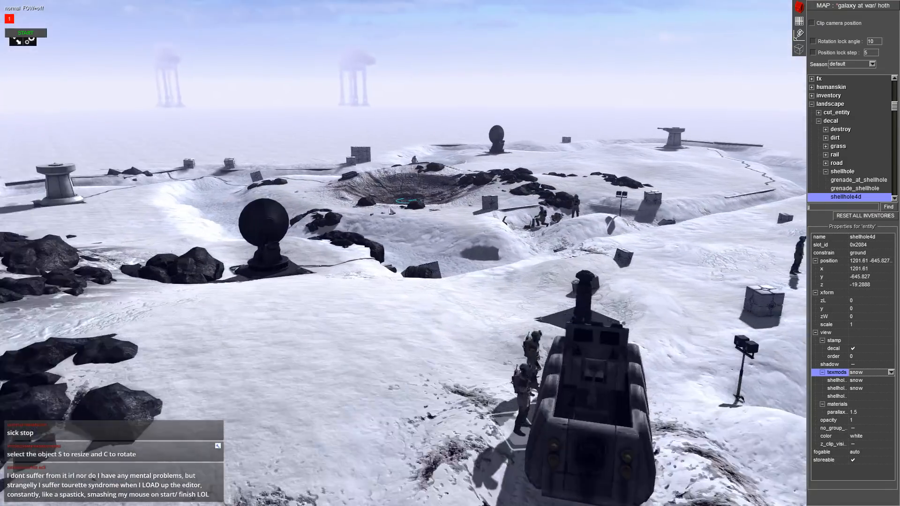
pyautogui.moveTo(469, 281); pyautogui.dragTo(511, 374, button='middle')
pyautogui.click(511, 378)
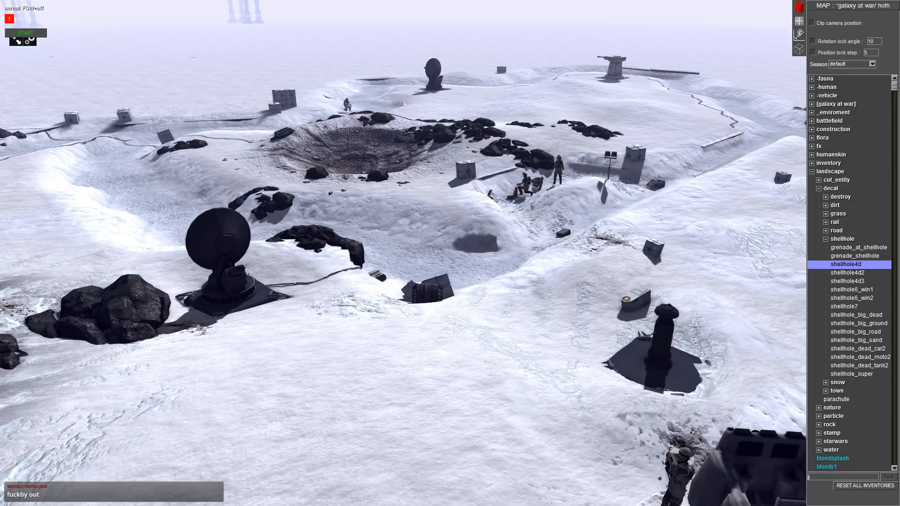
# - Rework the terrain heights with a smaller brush at the dark dent in the trench bank behind the dish turret
pyautogui.moveTo(520, 380); pyautogui.dragTo(558, 363, button='middle')
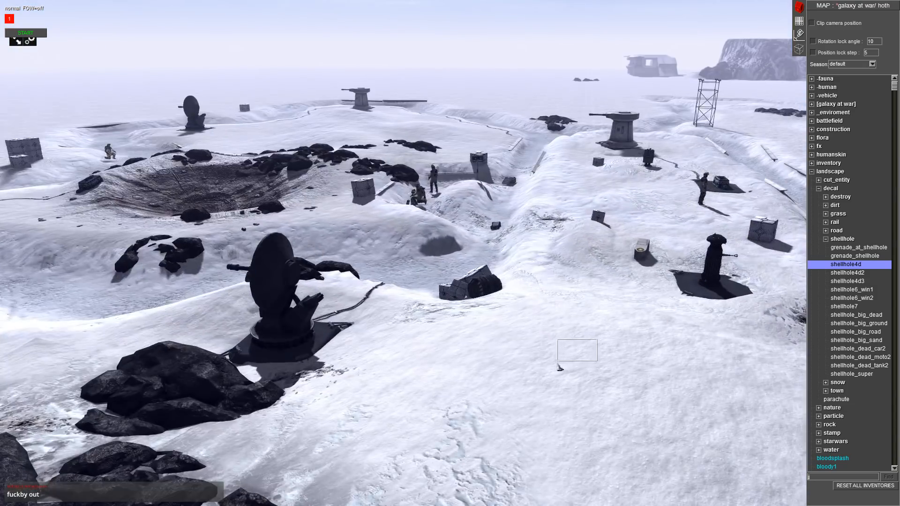
pyautogui.moveTo(3, 27); pyautogui.dragTo(541, 159, button='middle')
pyautogui.click(800, 20)
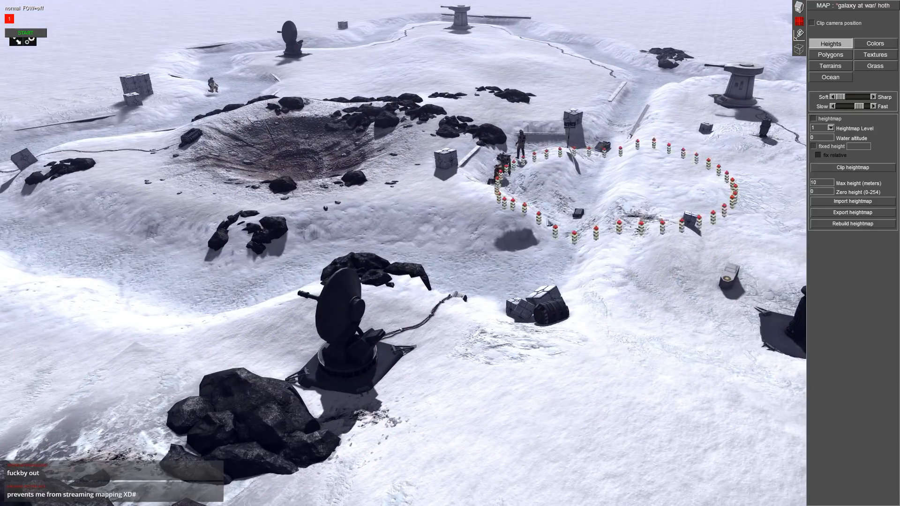
pyautogui.press('-')
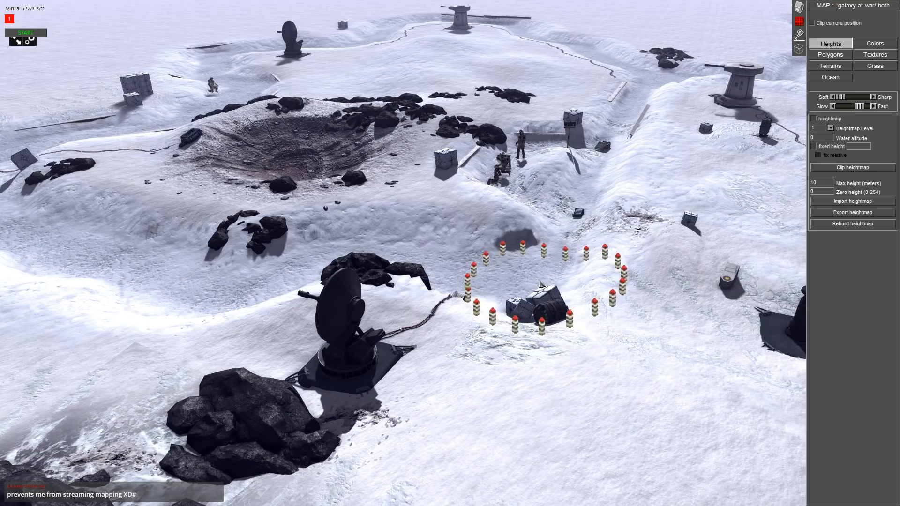
pyautogui.moveTo(539, 265)
pyautogui.mouseDown()
pyautogui.moveTo(532, 251)
pyautogui.moveTo(518, 252)
pyautogui.mouseUp()
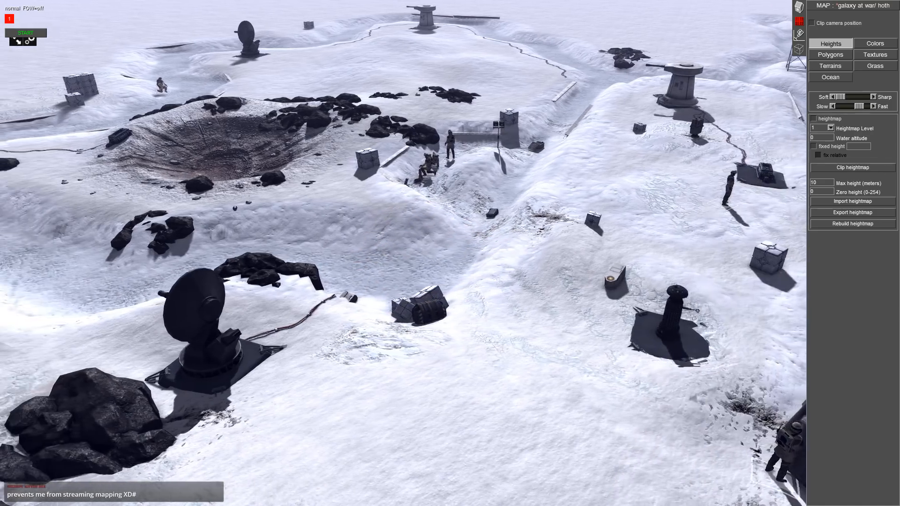
# - Return to entity editing and copy the snow_tiretracks_1 decal from the middle of the distant rock outcrop
pyautogui.moveTo(744, 215)
pyautogui.mouseDown(button='middle')
pyautogui.moveTo(534, 257)
pyautogui.moveTo(740, 230)
pyautogui.mouseUp(button='middle')
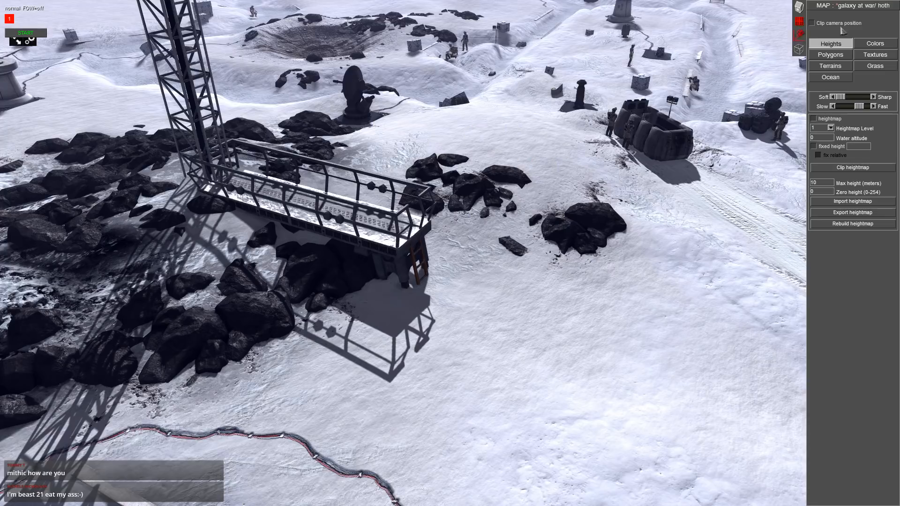
pyautogui.moveTo(568, 145)
pyautogui.mouseDown(button='middle')
pyautogui.moveTo(568, 186)
pyautogui.moveTo(656, 263)
pyautogui.moveTo(706, 340)
pyautogui.moveTo(693, 396)
pyautogui.moveTo(510, 210)
pyautogui.moveTo(399, 187)
pyautogui.mouseUp(button='middle')
pyautogui.press('F1')
pyautogui.scroll(-2, 707, 340)
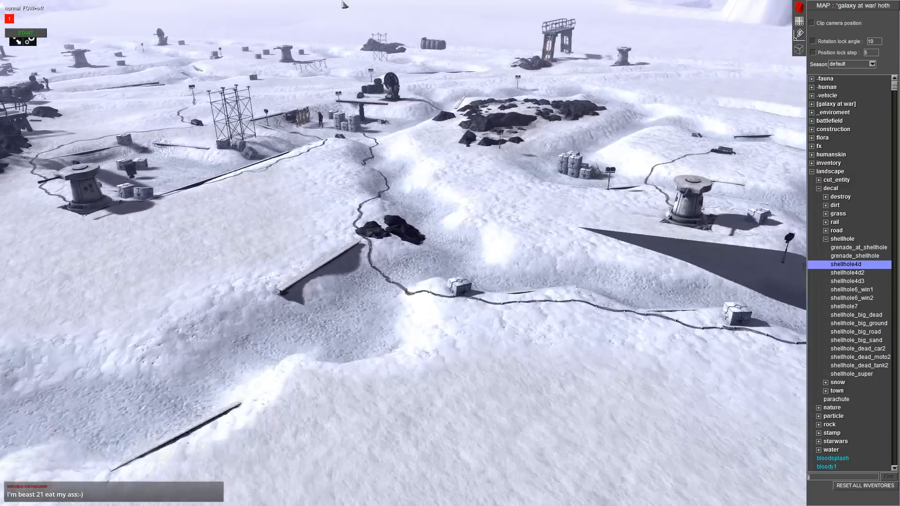
pyautogui.scroll(2, 399, 5)
pyautogui.moveTo(487, 4); pyautogui.dragTo(539, 197, button='middle')
pyautogui.click(609, 302)
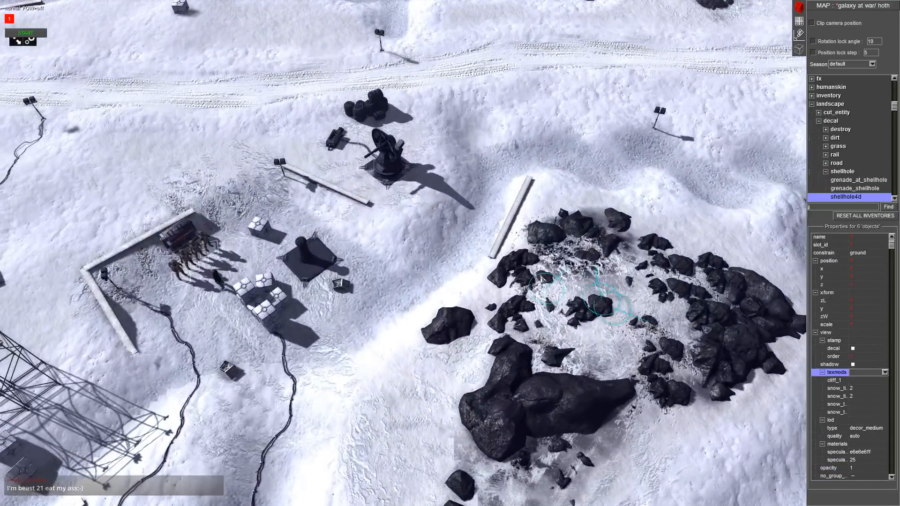
pyautogui.click(613, 310)
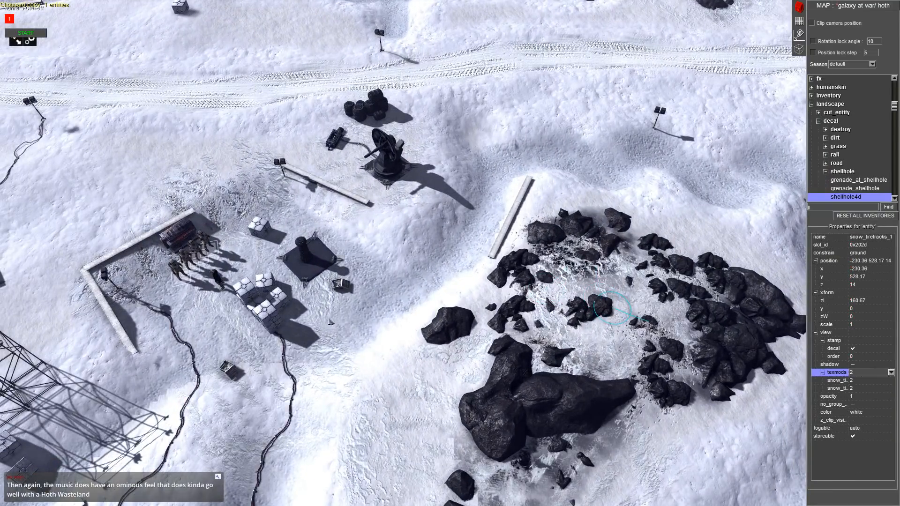
# - Paste the snow_tiretracks_1 decal beside the crater hill's rocks at x 1279, y -793.61 and copy it
pyautogui.hotkey('ctrl', 'v')
pyautogui.moveTo(305, 356); pyautogui.dragTo(141, 117, button='middle')
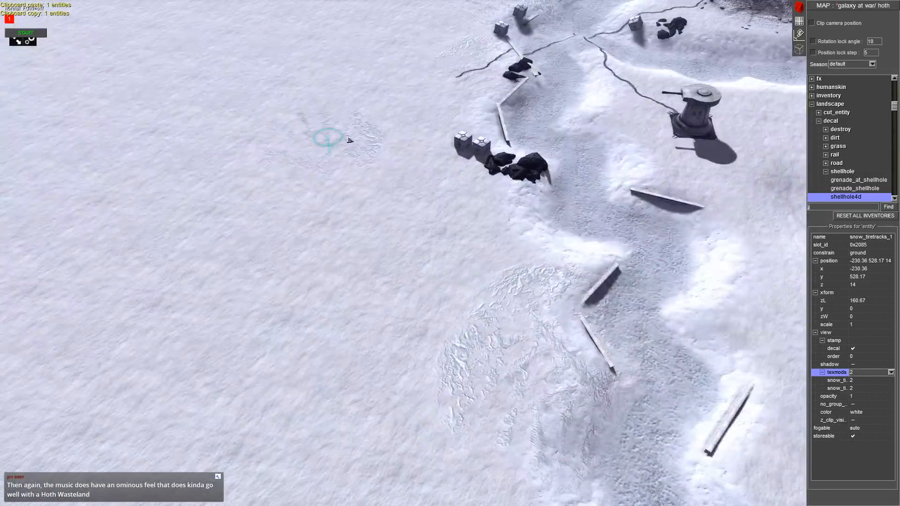
pyautogui.moveTo(328, 136); pyautogui.dragTo(347, 165, button='middle')
pyautogui.scroll(4, 398, 117)
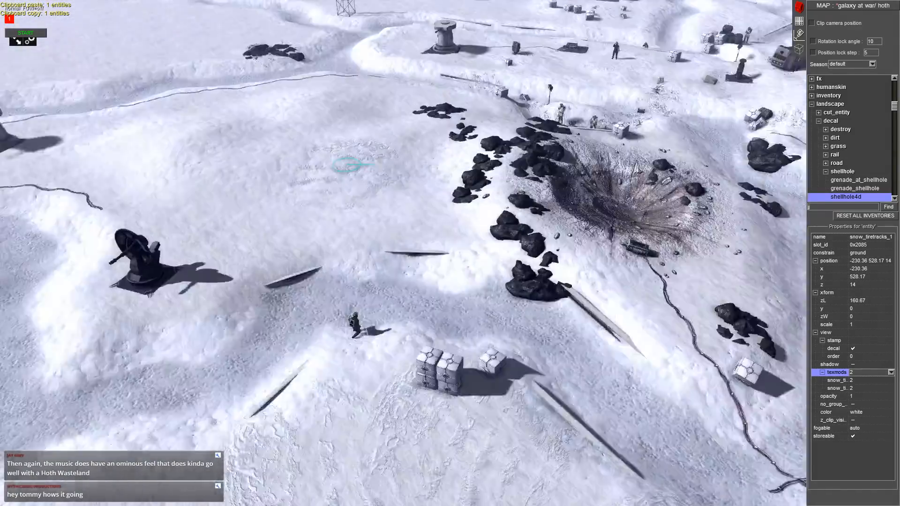
pyautogui.moveTo(636, 169); pyautogui.dragTo(560, 206, button='middle')
pyautogui.rightClick(506, 213)
pyautogui.hotkey('ctrl', 'c')
pyautogui.scroll(3, 506, 214)
pyautogui.moveTo(506, 214); pyautogui.dragTo(562, 235, button='middle')
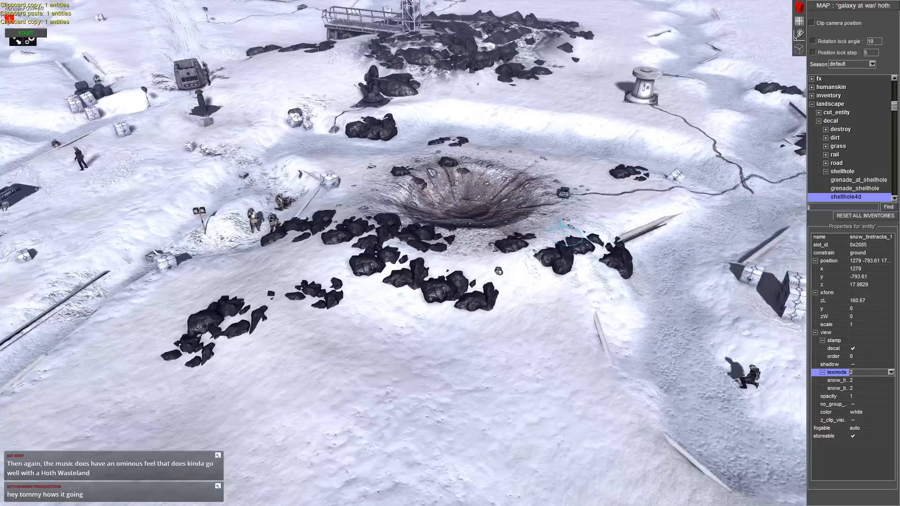
# - Paste snow_tiretracks_1 copies across the hill's outer slope, around the rock clusters beside the crater
pyautogui.hotkey('ctrl', 'v')
pyautogui.hotkey('ctrl', 'v')
pyautogui.hotkey('ctrl', 'v')
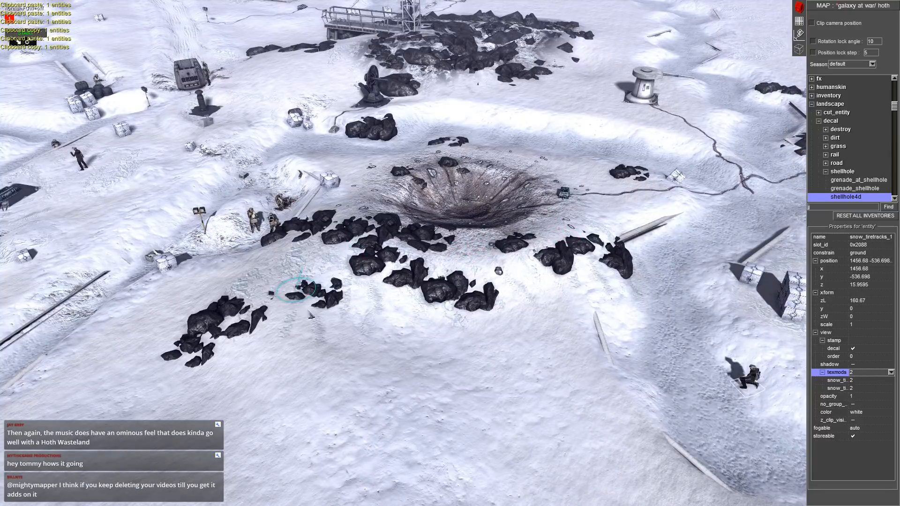
pyautogui.hotkey('ctrl', 'v')
pyautogui.moveTo(178, 323); pyautogui.dragTo(319, 314, button='middle')
# - Paste further snow_tiretracks_1 copies around the crater, from the crate near the soldiers to the small rocks by the transformer cable
pyautogui.hotkey('ctrl', 'v')
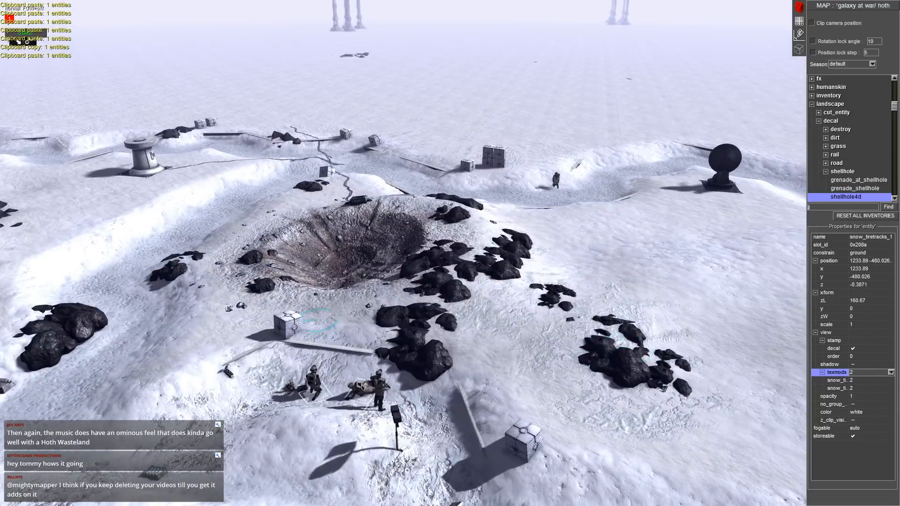
pyautogui.hotkey('ctrl', 'v')
pyautogui.moveTo(183, 328); pyautogui.dragTo(262, 398, button='middle')
pyautogui.hotkey('ctrl', 'v')
pyautogui.hotkey('ctrl', 'v')
pyautogui.hotkey('ctrl', 'v')
pyautogui.moveTo(352, 412); pyautogui.dragTo(532, 298, button='middle')
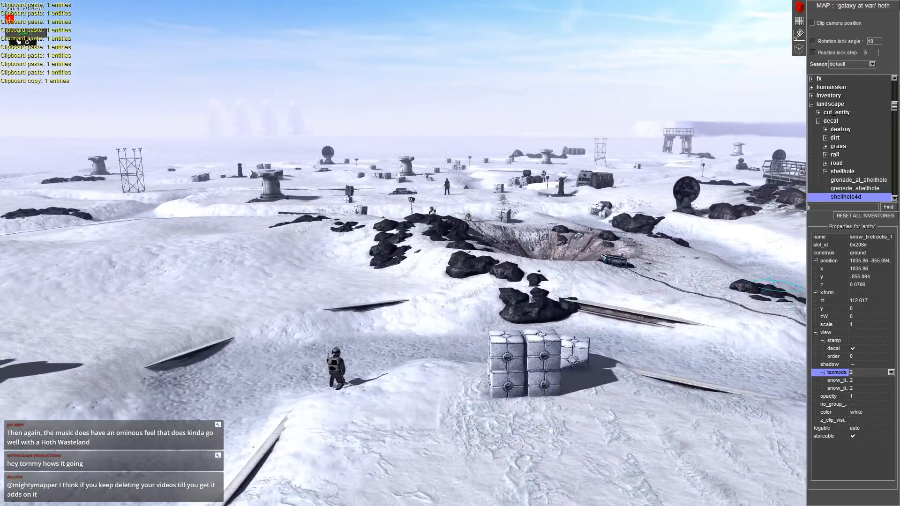
# - Paste two more snow_tiretracks_1 copies on the trench-side slope below the crater, turning the one by the beam to zL 90.2997
pyautogui.hotkey('ctrl', 'v')
pyautogui.hotkey('ctrl', 'v')
pyautogui.moveTo(407, 296); pyautogui.dragTo(463, 320, button='middle')
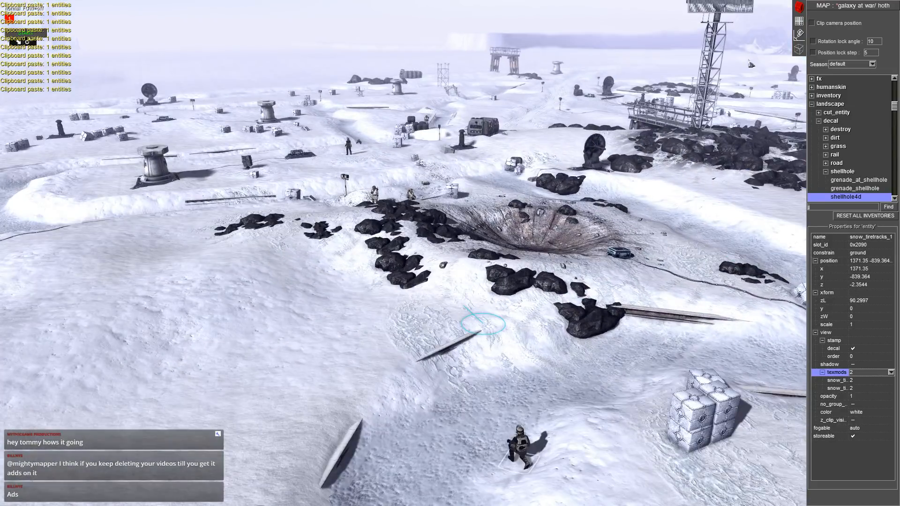
# - Paint the snow0080_7_m and cliffs0442_12_m texture pair with a smaller brush along the rocks below the crater
pyautogui.click(799, 21)
pyautogui.click(874, 55)
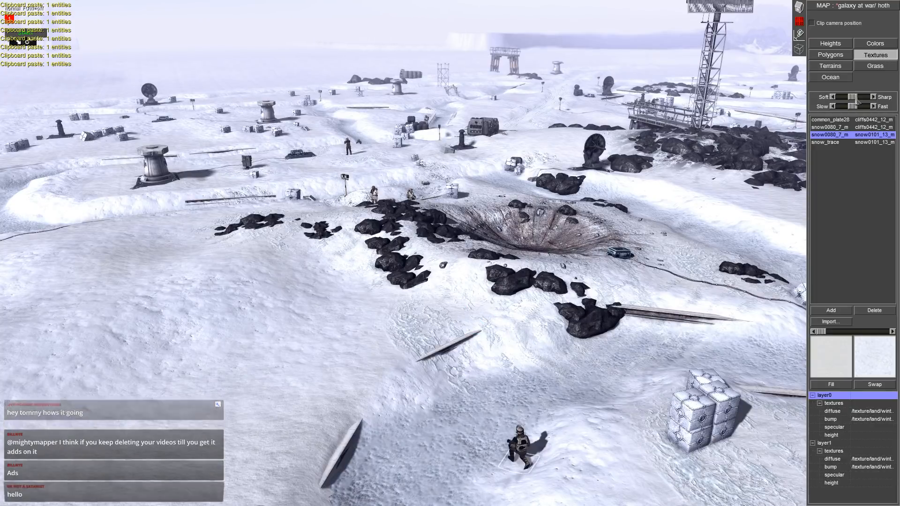
pyautogui.click(839, 127)
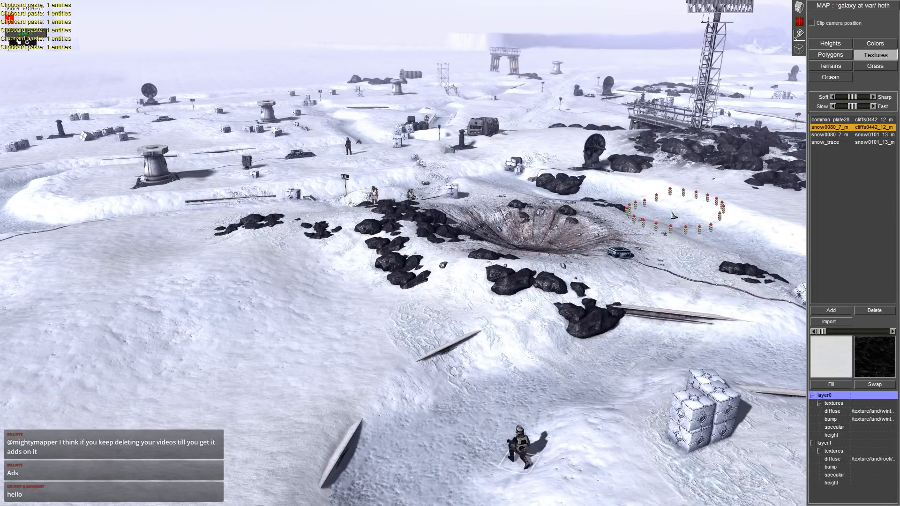
pyautogui.moveTo(509, 292); pyautogui.dragTo(519, 305, button='middle')
pyautogui.press('-')
pyautogui.press('-')
pyautogui.press('-')
pyautogui.press('-')
pyautogui.press('-')
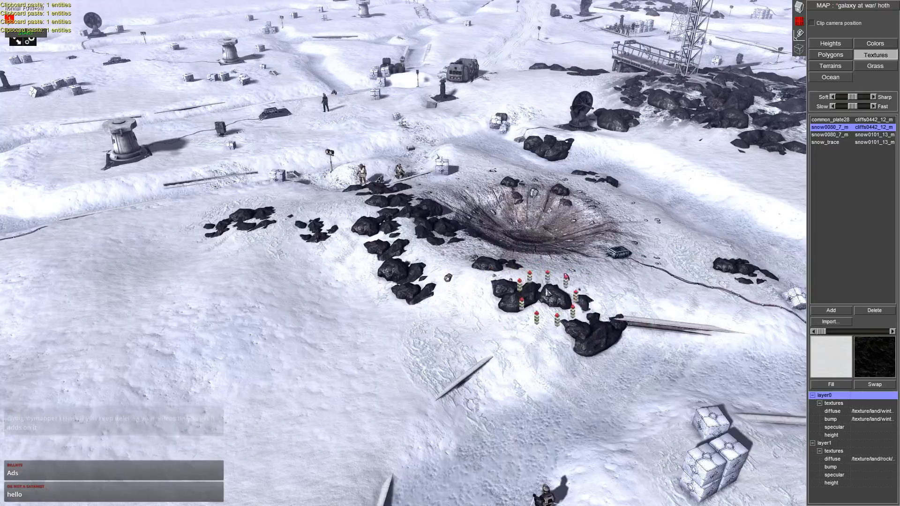
pyautogui.moveTo(559, 299); pyautogui.dragTo(551, 301)
pyautogui.moveTo(524, 308); pyautogui.dragTo(401, 309)
pyautogui.scroll(4, 358, 255)
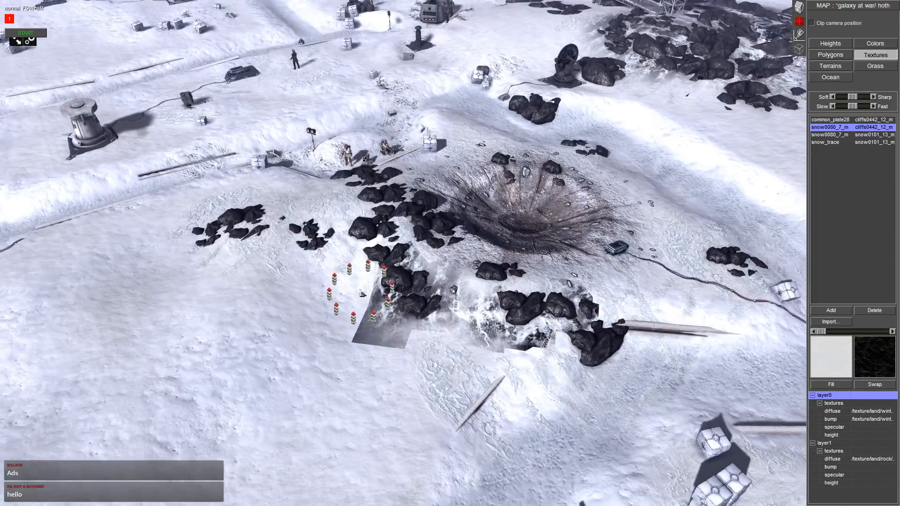
# - Extend the cliffs0442_12_m texture painting around the crater and across the hill's outer slope and rock clusters
pyautogui.moveTo(323, 335)
pyautogui.mouseDown()
pyautogui.moveTo(375, 361)
pyautogui.moveTo(577, 366)
pyautogui.moveTo(660, 302)
pyautogui.moveTo(658, 187)
pyautogui.mouseUp()
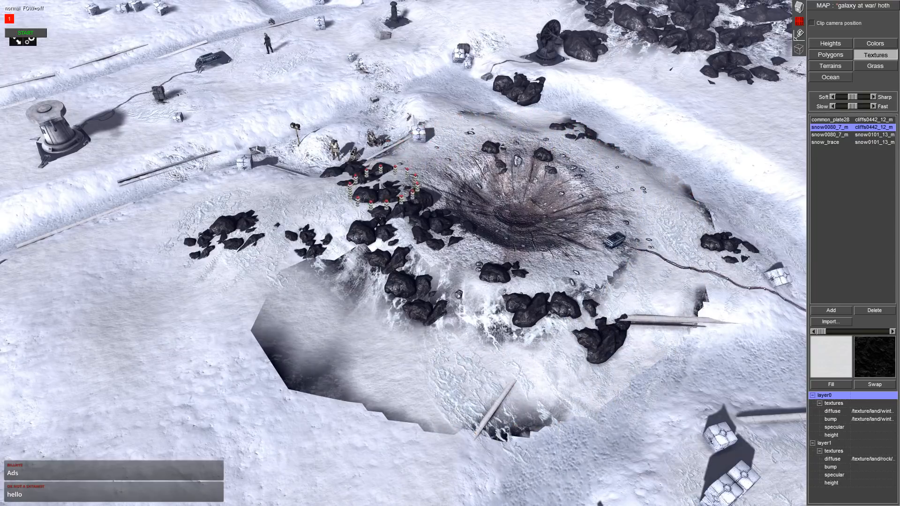
pyautogui.moveTo(382, 185)
pyautogui.mouseDown()
pyautogui.moveTo(301, 237)
pyautogui.moveTo(312, 282)
pyautogui.moveTo(213, 286)
pyautogui.moveTo(202, 215)
pyautogui.mouseUp()
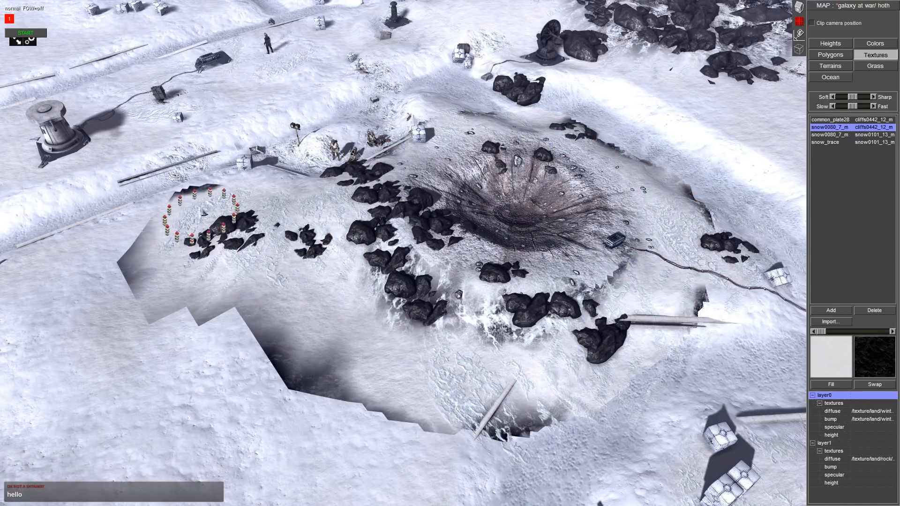
pyautogui.moveTo(226, 189); pyautogui.dragTo(544, 182, button='middle')
pyautogui.moveTo(431, 244); pyautogui.dragTo(385, 216)
# - Paint the snow0080_7_m and snow0101_13_m texture pair over the jagged dark edges on the hill's outer slope beside the crater
pyautogui.click(857, 135)
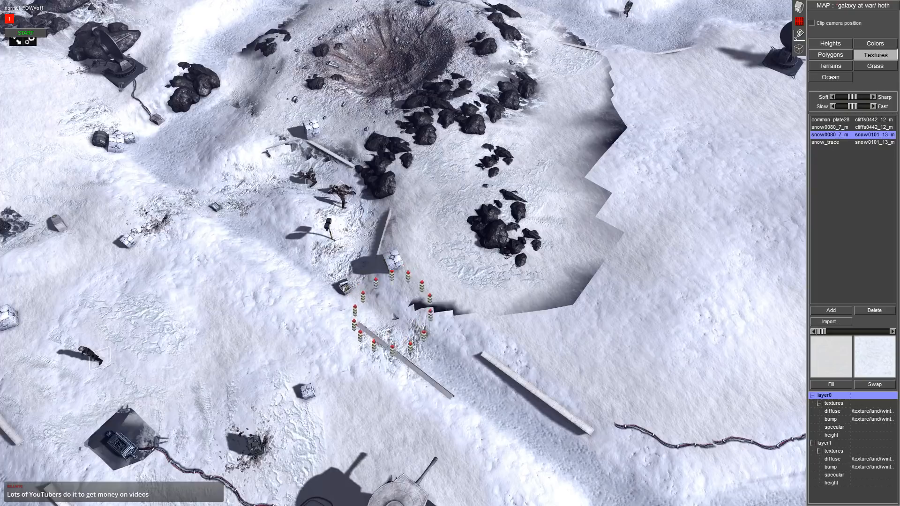
pyautogui.moveTo(431, 345)
pyautogui.mouseDown()
pyautogui.moveTo(458, 358)
pyautogui.moveTo(586, 322)
pyautogui.moveTo(607, 304)
pyautogui.moveTo(620, 182)
pyautogui.mouseUp()
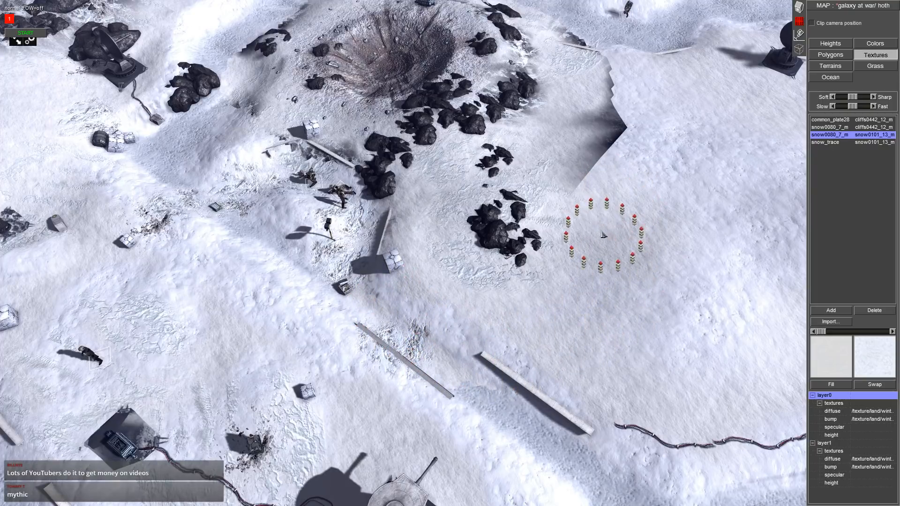
pyautogui.moveTo(603, 235); pyautogui.dragTo(615, 138)
pyautogui.moveTo(540, 217); pyautogui.dragTo(546, 309, button='middle')
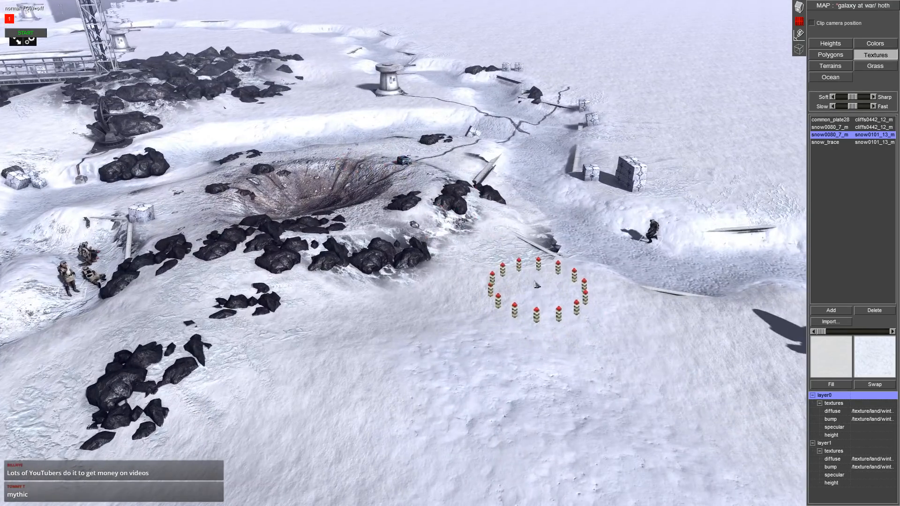
pyautogui.moveTo(489, 27); pyautogui.dragTo(581, 28, button='middle')
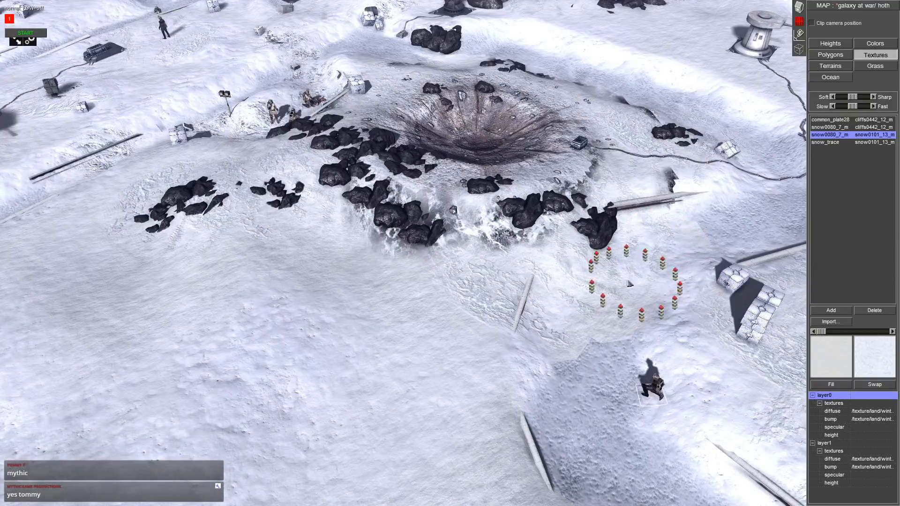
# - Continue the snow0101_13_m painting on the trench-side slope below the crater and around the small rocks across the transformer cable
pyautogui.moveTo(598, 344); pyautogui.dragTo(580, 388)
pyautogui.moveTo(580, 388)
pyautogui.mouseDown(button='middle')
pyautogui.moveTo(652, 361)
pyautogui.moveTo(592, 147)
pyautogui.mouseUp(button='middle')
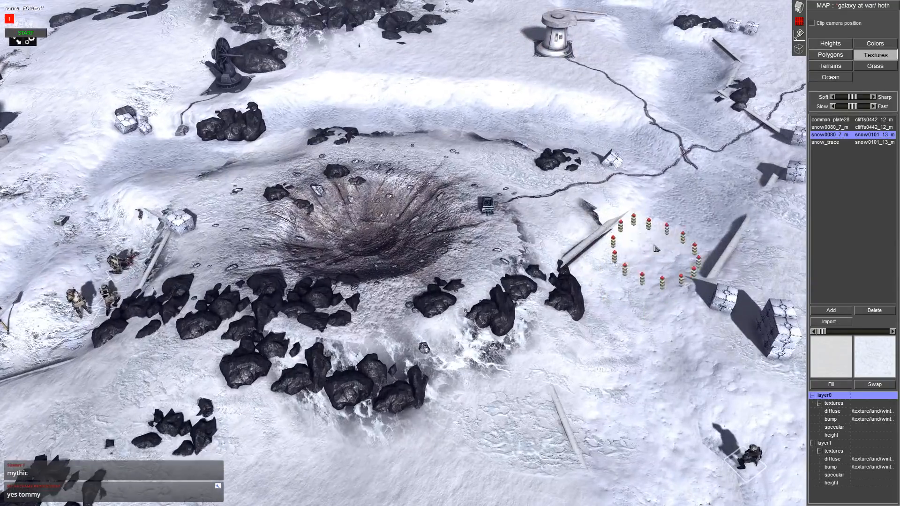
pyautogui.moveTo(653, 223); pyautogui.dragTo(642, 372, button='middle')
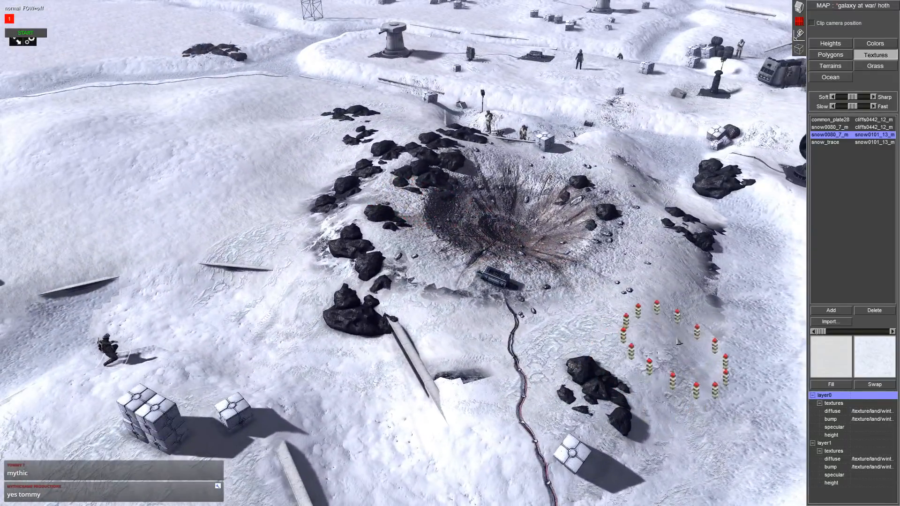
pyautogui.moveTo(678, 342)
pyautogui.mouseDown()
pyautogui.moveTo(702, 283)
pyautogui.moveTo(698, 217)
pyautogui.mouseUp()
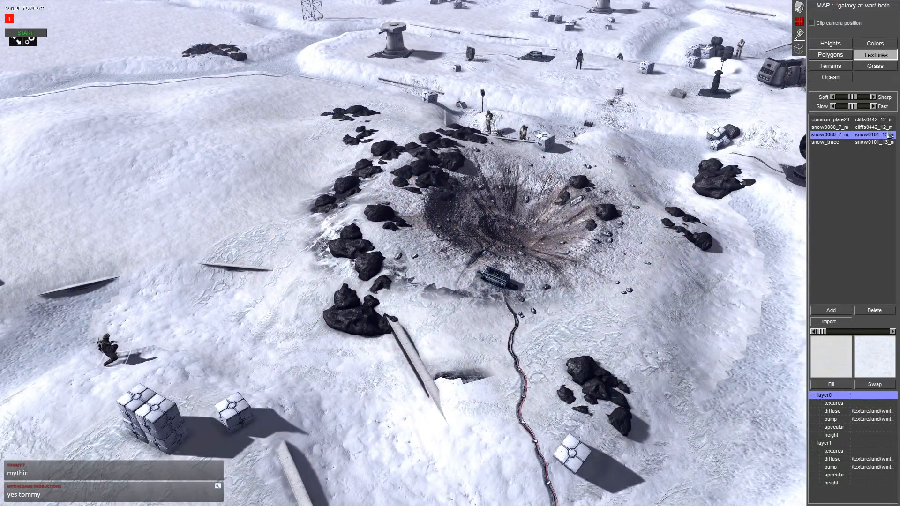
# - Select the snow_trace and snow0101_13_m texture pair and inspect the trenches, cables and hills around the crater
pyautogui.click(866, 120)
pyautogui.press('Down')
pyautogui.press('Down')
pyautogui.press('Down')
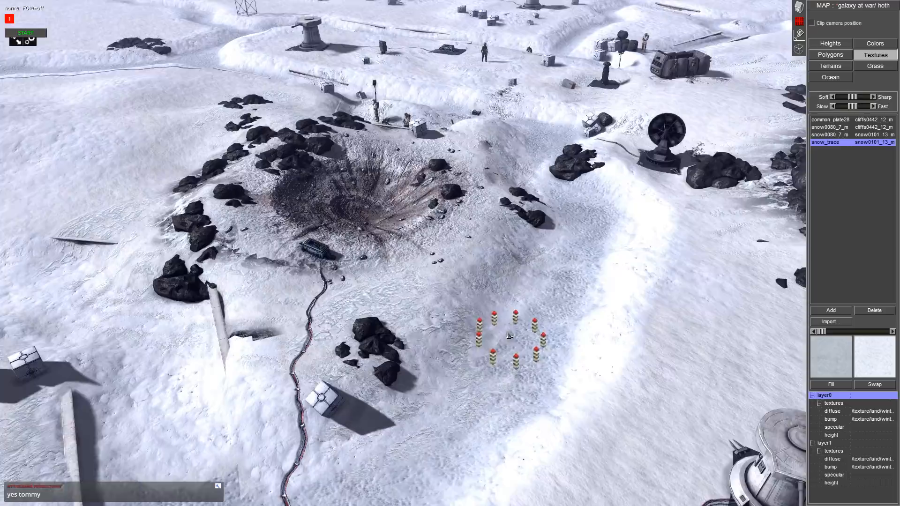
pyautogui.moveTo(509, 335); pyautogui.dragTo(564, 287, button='middle')
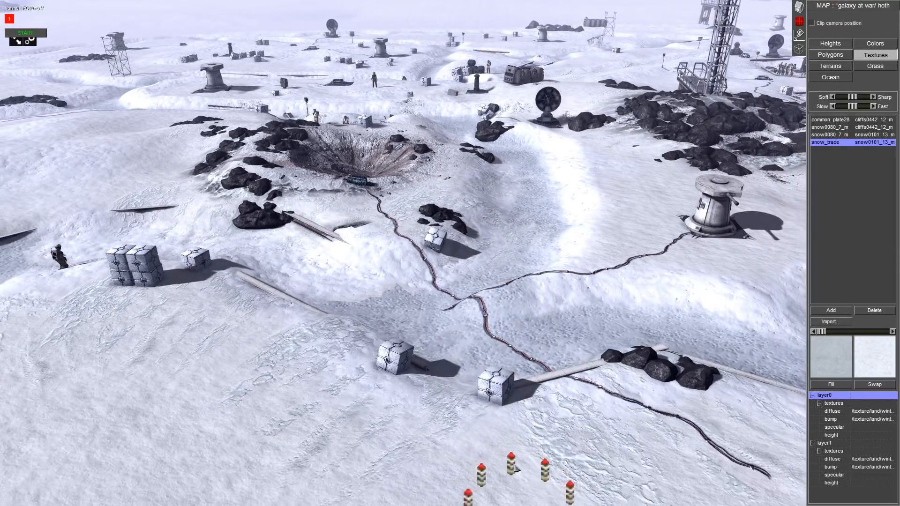
pyautogui.moveTo(499, 324); pyautogui.dragTo(422, 365, button='middle')
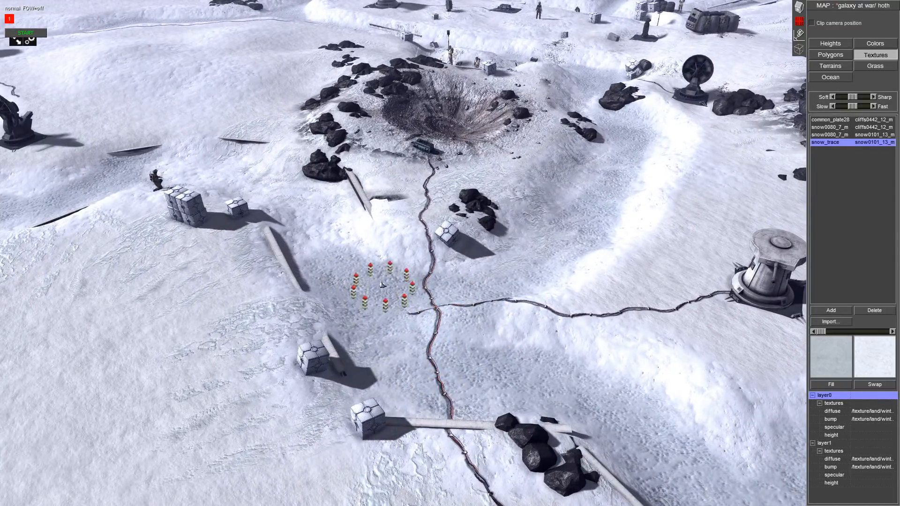
pyautogui.moveTo(383, 285); pyautogui.dragTo(366, 266, button='middle')
pyautogui.moveTo(418, 307); pyautogui.dragTo(420, 338, button='middle')
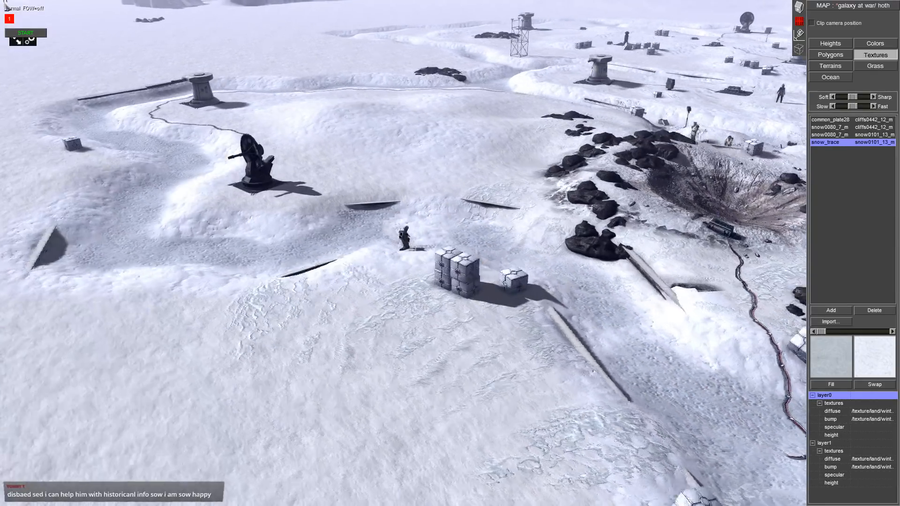
pyautogui.moveTo(450, 176); pyautogui.dragTo(575, 193, button='middle')
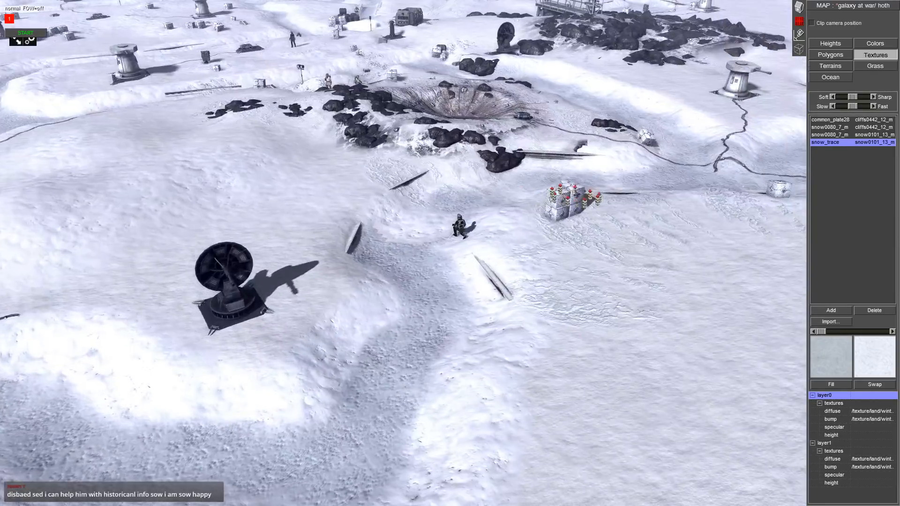
pyautogui.moveTo(419, 228); pyautogui.dragTo(716, 176, button='middle')
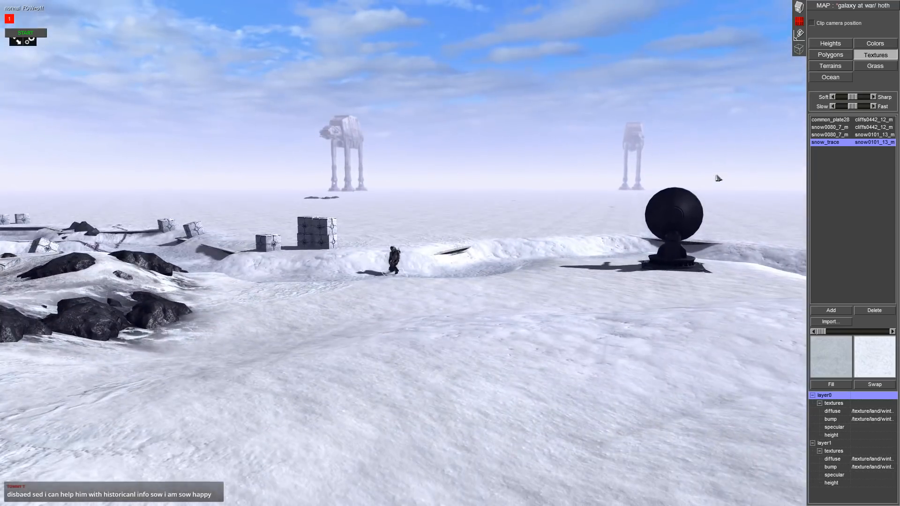
pyautogui.moveTo(500, 159); pyautogui.dragTo(540, 189, button='middle')
pyautogui.moveTo(604, 262); pyautogui.dragTo(150, 98, button='middle')
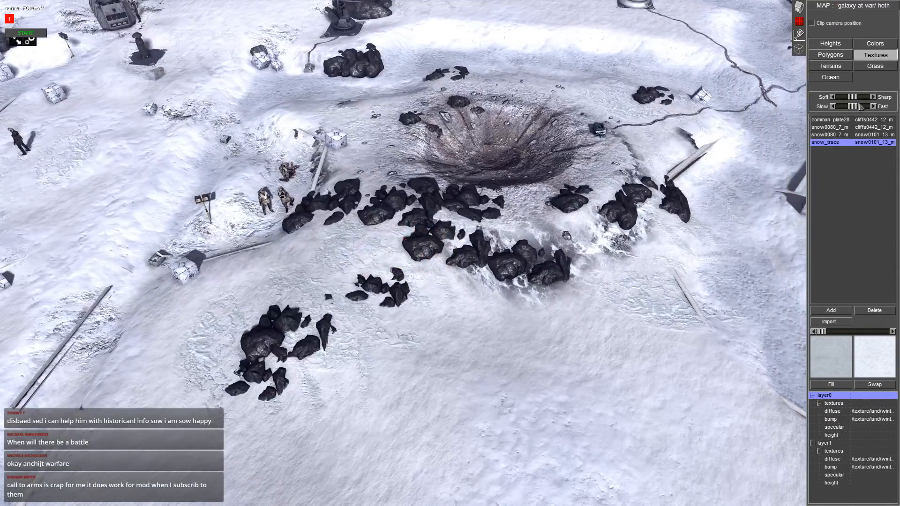
# - Paint the snow0080_7_m and cliffs0442_12_m texture pair around the rock clusters on the hill and along the crater rim near the transformer
pyautogui.click(861, 127)
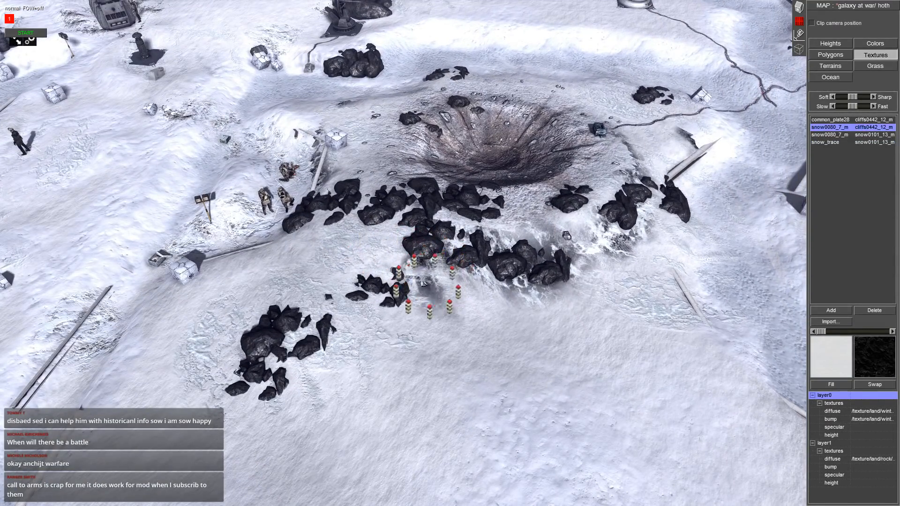
pyautogui.moveTo(329, 336)
pyautogui.mouseDown()
pyautogui.moveTo(277, 375)
pyautogui.moveTo(255, 343)
pyautogui.moveTo(293, 313)
pyautogui.mouseUp()
pyautogui.moveTo(382, 306); pyautogui.dragTo(498, 275, button='middle')
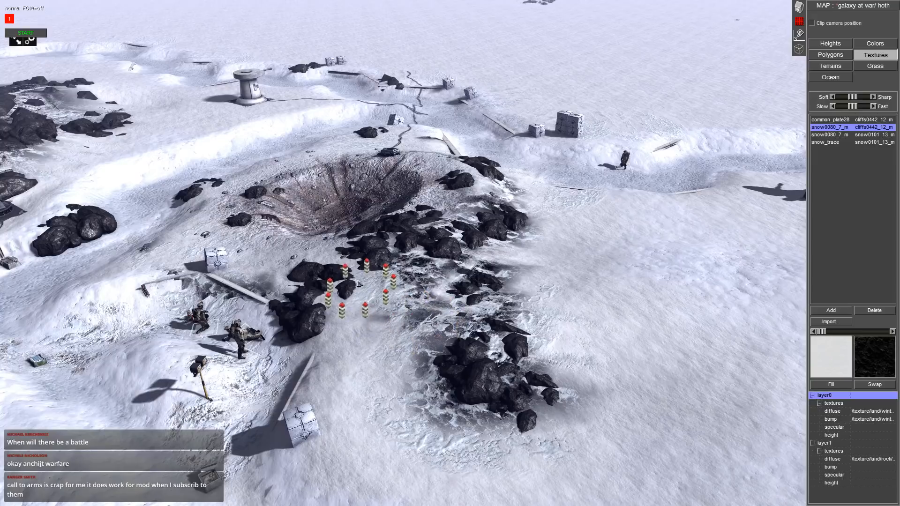
pyautogui.moveTo(358, 284); pyautogui.dragTo(399, 280, button='middle')
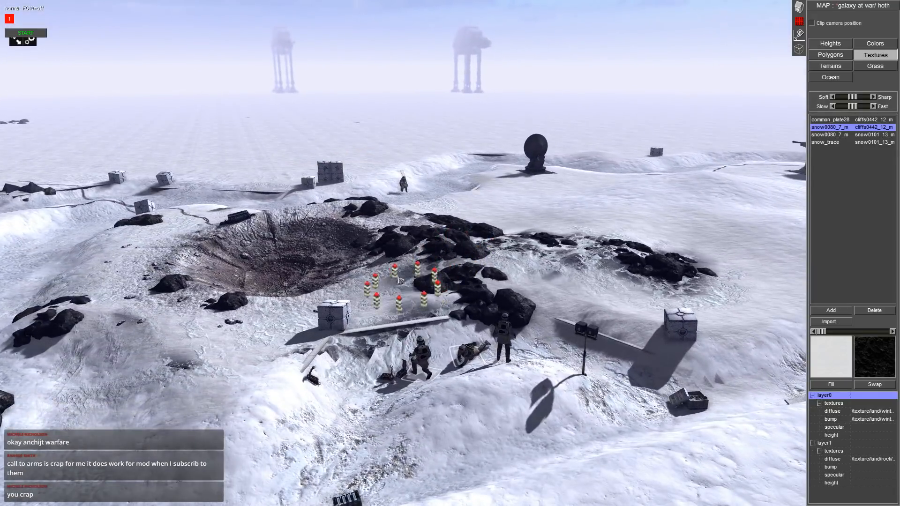
pyautogui.moveTo(556, 274); pyautogui.dragTo(635, 280)
pyautogui.moveTo(620, 277)
pyautogui.mouseDown(button='middle')
pyautogui.moveTo(543, 260)
pyautogui.moveTo(487, 328)
pyautogui.moveTo(436, 263)
pyautogui.moveTo(484, 297)
pyautogui.mouseUp(button='middle')
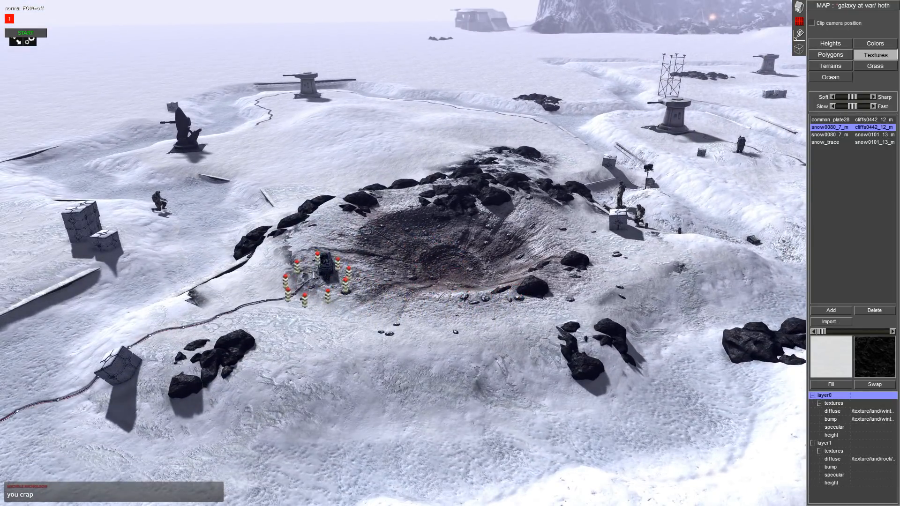
pyautogui.moveTo(300, 267); pyautogui.dragTo(495, 280, button='middle')
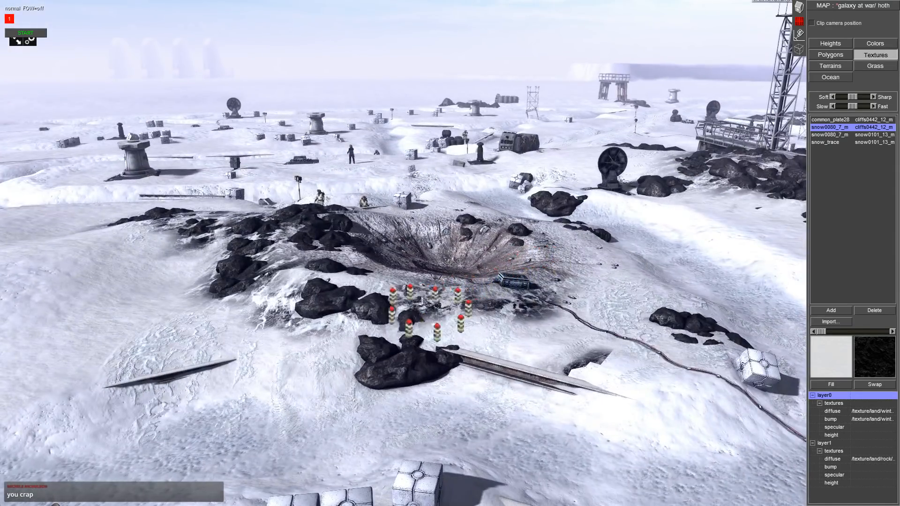
pyautogui.moveTo(315, 298); pyautogui.dragTo(576, 165, button='middle')
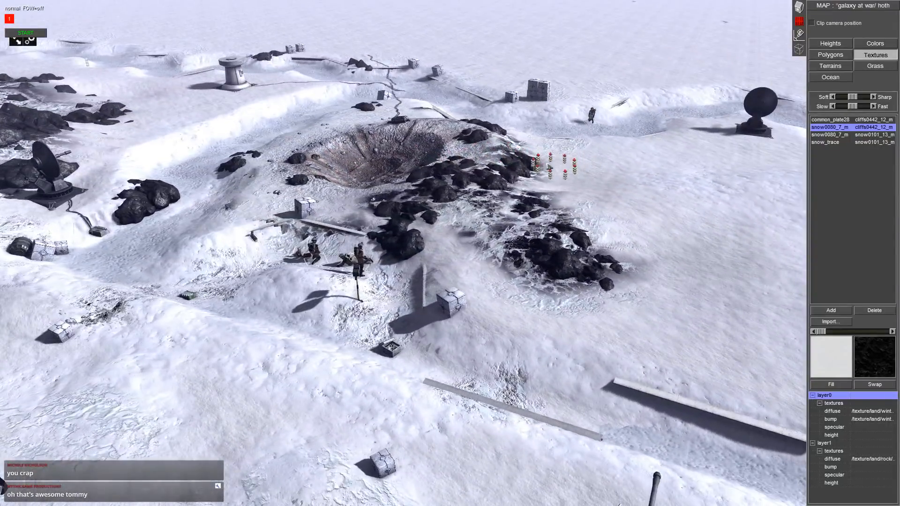
pyautogui.moveTo(548, 166); pyautogui.dragTo(779, 140)
pyautogui.click(852, 119)
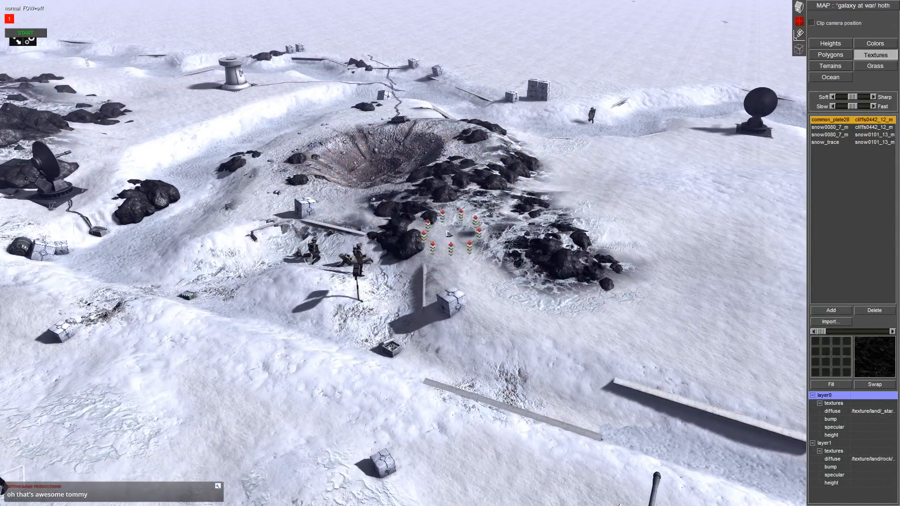
pyautogui.click(844, 134)
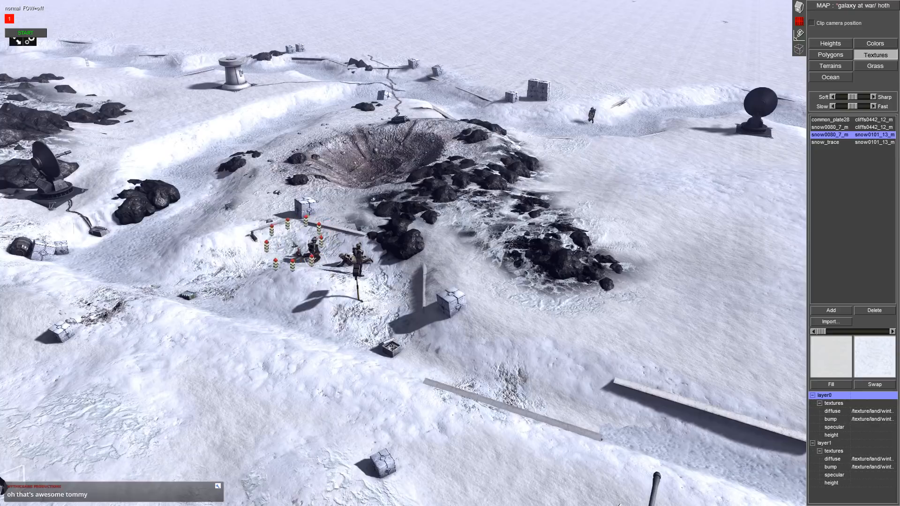
pyautogui.moveTo(336, 239)
pyautogui.mouseDown(button='middle')
pyautogui.moveTo(338, 274)
pyautogui.moveTo(406, 267)
pyautogui.moveTo(406, 281)
pyautogui.mouseUp(button='middle')
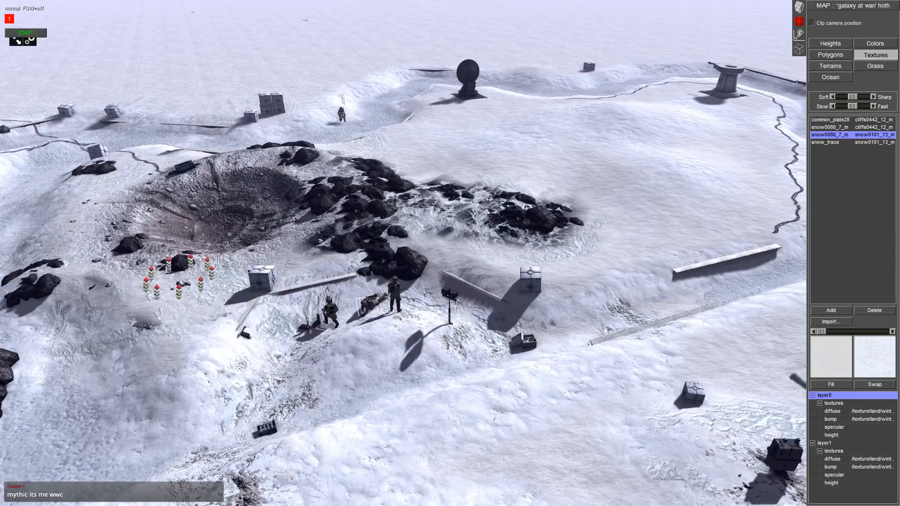
pyautogui.moveTo(179, 281)
pyautogui.mouseDown(button='middle')
pyautogui.moveTo(334, 231)
pyautogui.moveTo(473, 208)
pyautogui.moveTo(507, 187)
pyautogui.mouseUp(button='middle')
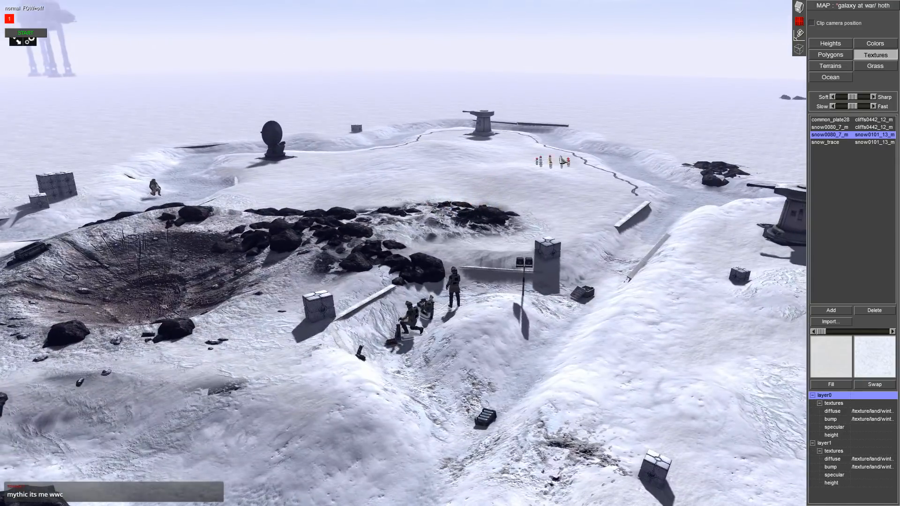
pyautogui.scroll(3, 677, 18)
pyautogui.click(848, 122)
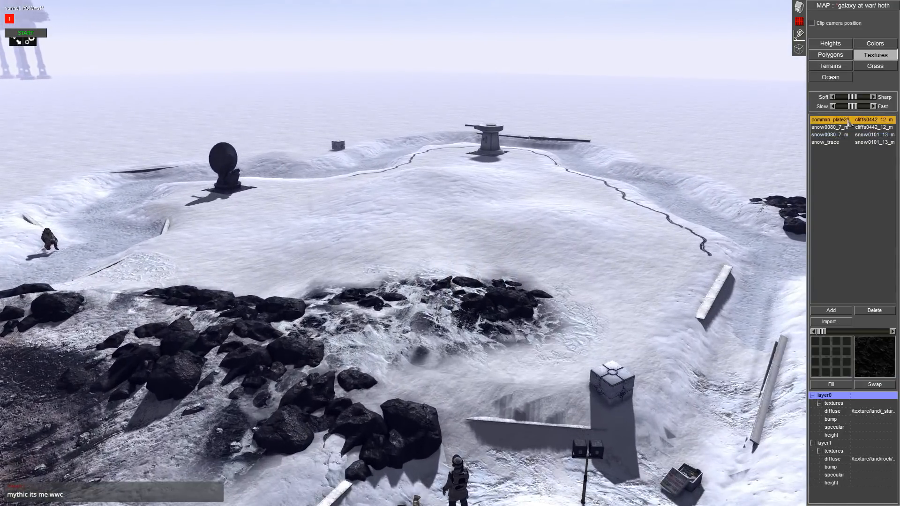
pyautogui.moveTo(570, 160); pyautogui.dragTo(553, 148, button='middle')
# - Paint the snow0080_7_m and cliffs0442_12_m texture pair onto the open snow hill between the crater rocks and the turret
pyautogui.click(858, 129)
pyautogui.scroll(2, 444, 6)
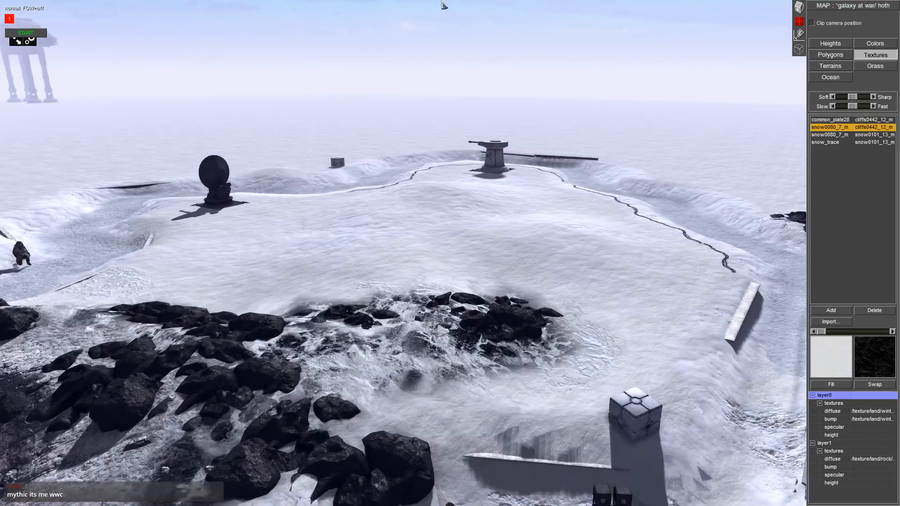
pyautogui.moveTo(444, 6); pyautogui.dragTo(228, 102, button='middle')
pyautogui.moveTo(409, 259); pyautogui.dragTo(478, 290)
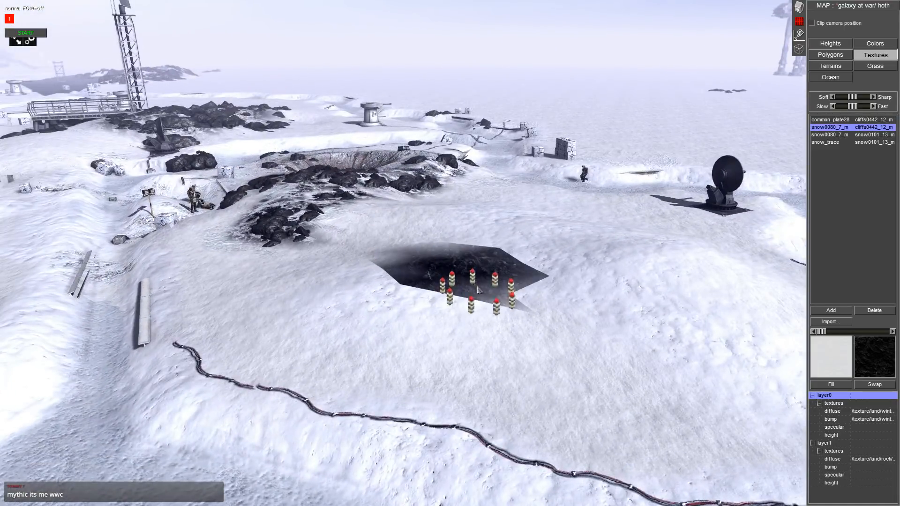
pyautogui.moveTo(502, 333)
pyautogui.mouseDown()
pyautogui.moveTo(462, 353)
pyautogui.moveTo(363, 358)
pyautogui.moveTo(267, 321)
pyautogui.moveTo(411, 292)
pyautogui.moveTo(277, 288)
pyautogui.moveTo(311, 305)
pyautogui.moveTo(265, 253)
pyautogui.moveTo(263, 320)
pyautogui.mouseUp()
pyautogui.moveTo(502, 318); pyautogui.dragTo(489, 313, button='middle')
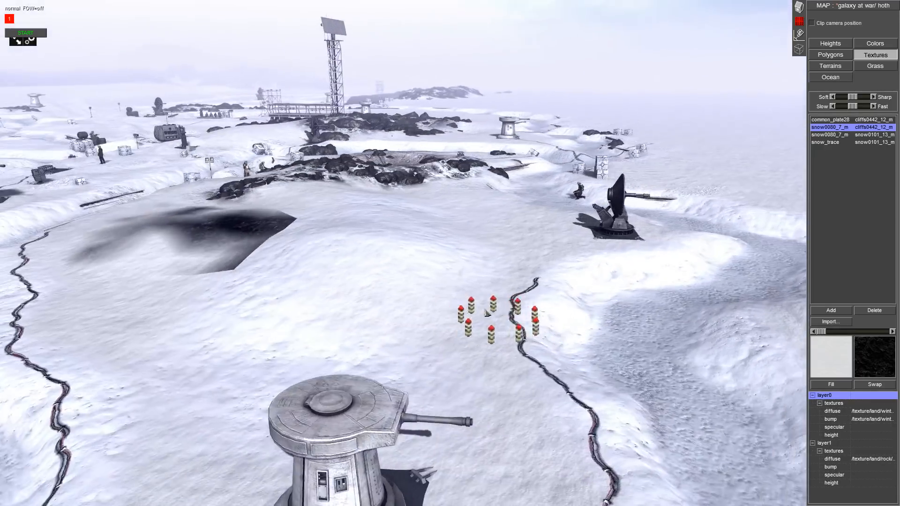
# - Spread the cliffs0442_12_m painting across the hilltop between the two cables, blending the hard-edged patch beside the dish turret
pyautogui.moveTo(244, 270)
pyautogui.mouseDown()
pyautogui.moveTo(200, 276)
pyautogui.moveTo(255, 353)
pyautogui.moveTo(403, 333)
pyautogui.moveTo(153, 324)
pyautogui.moveTo(210, 398)
pyautogui.moveTo(162, 416)
pyautogui.moveTo(110, 336)
pyautogui.moveTo(111, 378)
pyautogui.moveTo(134, 409)
pyautogui.moveTo(304, 454)
pyautogui.moveTo(445, 337)
pyautogui.moveTo(420, 286)
pyautogui.moveTo(418, 236)
pyautogui.moveTo(276, 259)
pyautogui.moveTo(342, 256)
pyautogui.mouseUp()
pyautogui.moveTo(342, 255); pyautogui.dragTo(357, 347, button='middle')
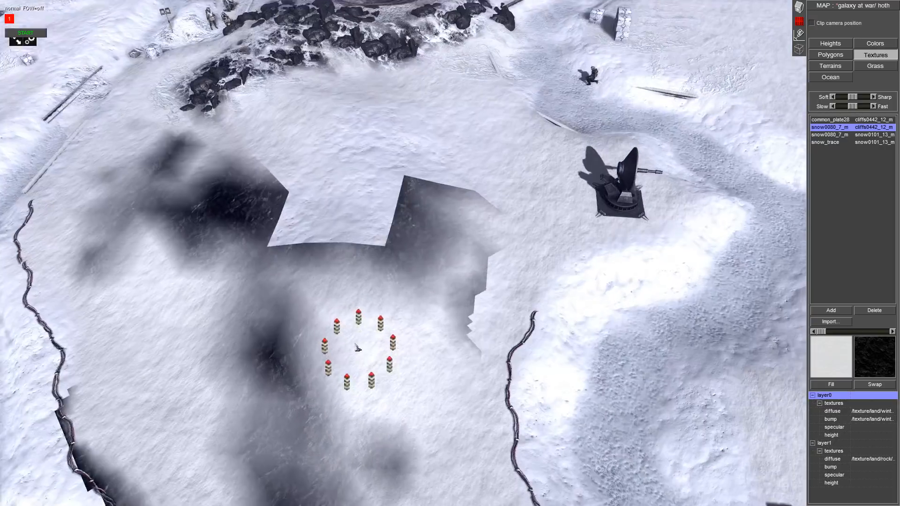
pyautogui.moveTo(357, 348)
pyautogui.mouseDown()
pyautogui.moveTo(466, 209)
pyautogui.moveTo(436, 122)
pyautogui.moveTo(335, 97)
pyautogui.mouseUp()
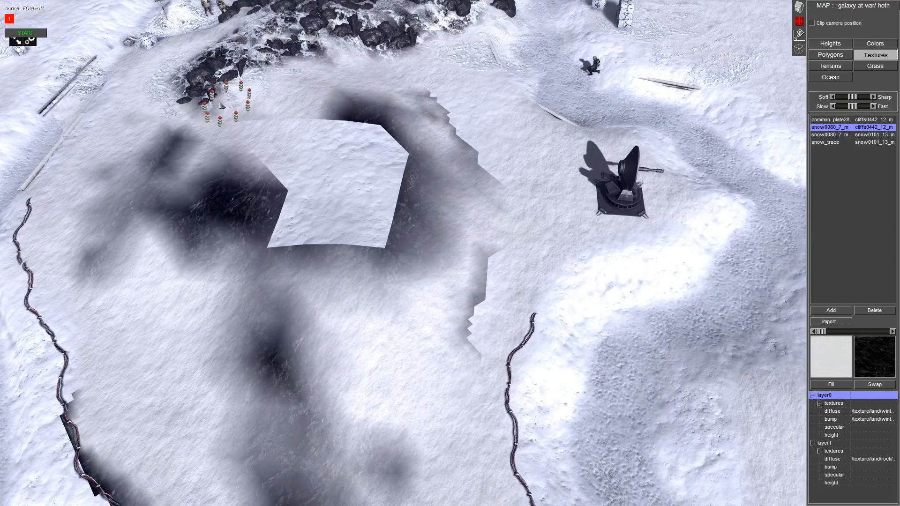
pyautogui.moveTo(222, 107)
pyautogui.mouseDown()
pyautogui.moveTo(365, 140)
pyautogui.moveTo(365, 155)
pyautogui.moveTo(286, 237)
pyautogui.mouseUp()
pyautogui.moveTo(285, 237); pyautogui.dragTo(408, 238, button='middle')
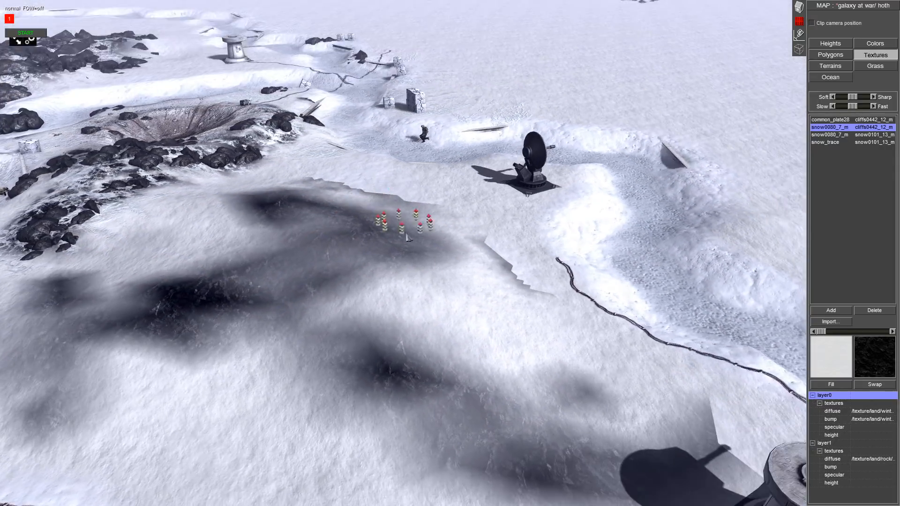
pyautogui.moveTo(522, 362)
pyautogui.mouseDown()
pyautogui.moveTo(502, 281)
pyautogui.moveTo(471, 224)
pyautogui.moveTo(559, 360)
pyautogui.mouseUp()
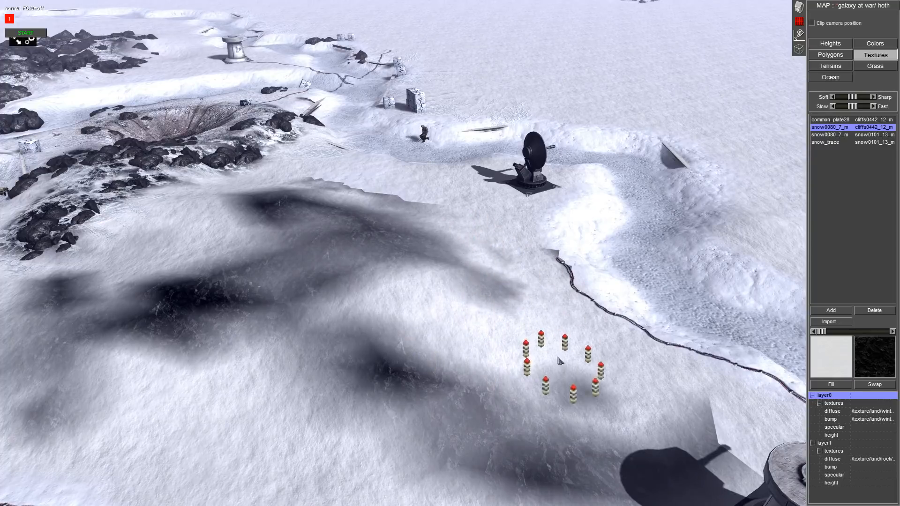
# - Change the terrain polygon detail under the dark hilltop patches using level 5, and return to texture painting
pyautogui.moveTo(476, 301)
pyautogui.mouseDown(button='middle')
pyautogui.moveTo(367, 261)
pyautogui.moveTo(332, 210)
pyautogui.moveTo(299, 206)
pyautogui.mouseUp(button='middle')
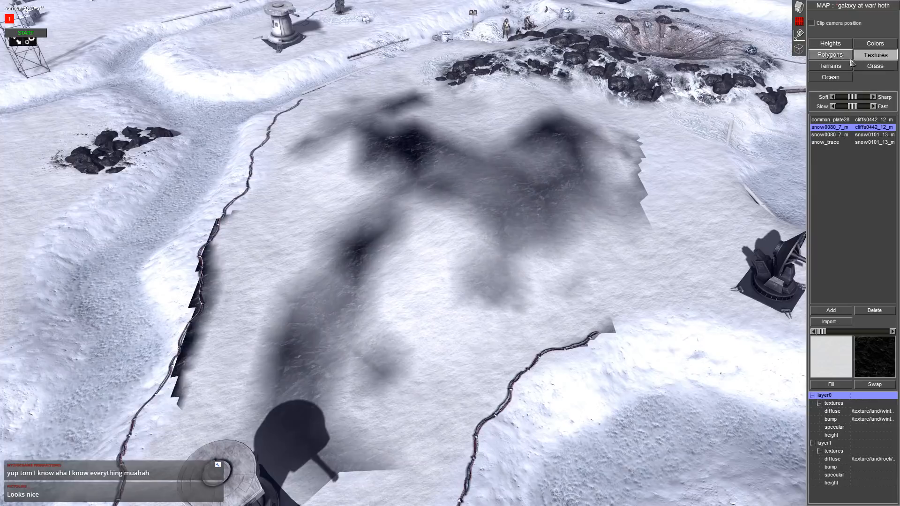
pyautogui.click(837, 56)
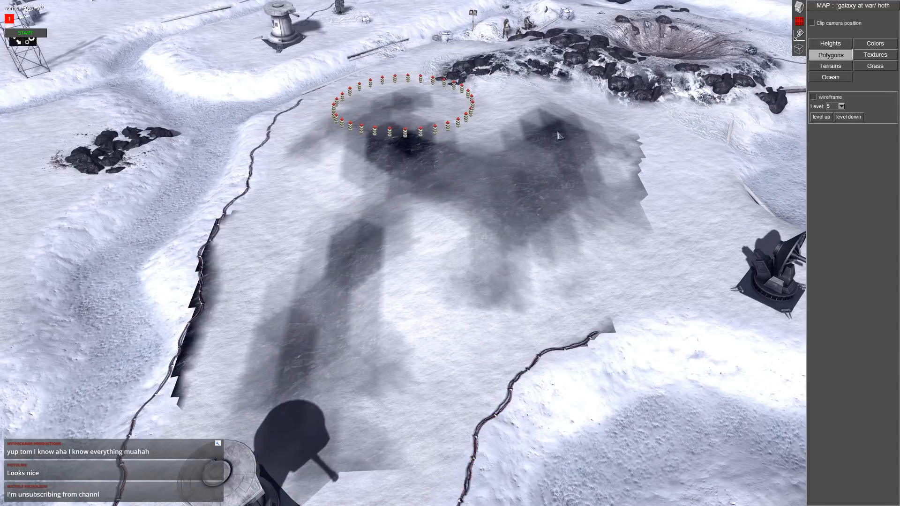
pyautogui.click(869, 55)
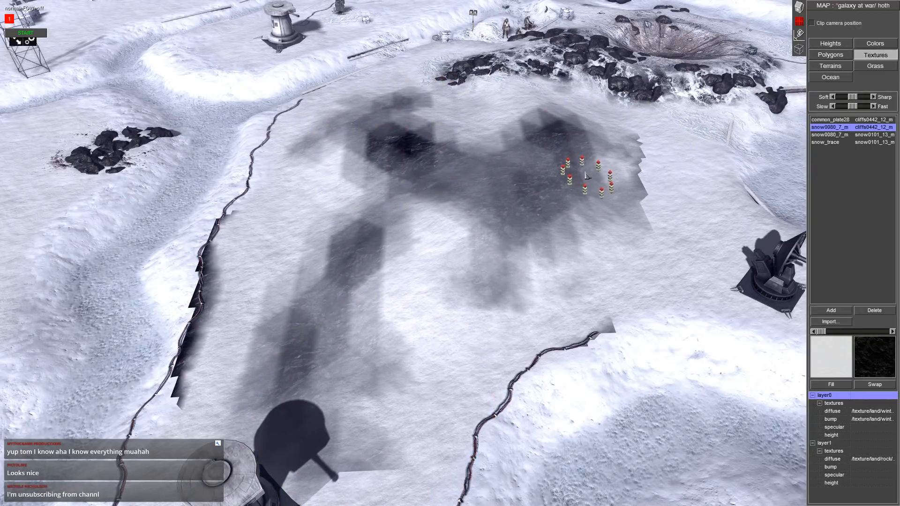
# - Darken the hilltop between the two cables by painting more of the snow0080_7_m and cliffs0442_12_m texture pair across it
pyautogui.moveTo(534, 157)
pyautogui.mouseDown()
pyautogui.moveTo(531, 257)
pyautogui.moveTo(536, 196)
pyautogui.moveTo(490, 144)
pyautogui.moveTo(585, 122)
pyautogui.moveTo(504, 207)
pyautogui.moveTo(468, 272)
pyautogui.moveTo(373, 206)
pyautogui.moveTo(478, 157)
pyautogui.moveTo(356, 136)
pyautogui.moveTo(382, 277)
pyautogui.moveTo(336, 365)
pyautogui.moveTo(333, 251)
pyautogui.moveTo(434, 217)
pyautogui.moveTo(469, 194)
pyautogui.mouseUp()
pyautogui.moveTo(468, 194); pyautogui.dragTo(493, 177, button='middle')
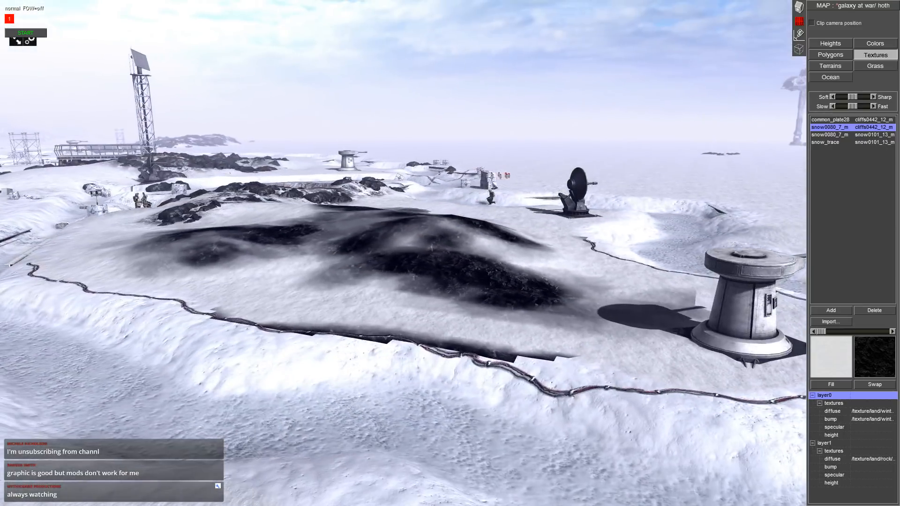
pyautogui.moveTo(403, 265)
pyautogui.mouseDown()
pyautogui.moveTo(335, 262)
pyautogui.moveTo(373, 282)
pyautogui.moveTo(483, 292)
pyautogui.mouseUp()
pyautogui.moveTo(482, 293); pyautogui.dragTo(468, 276, button='middle')
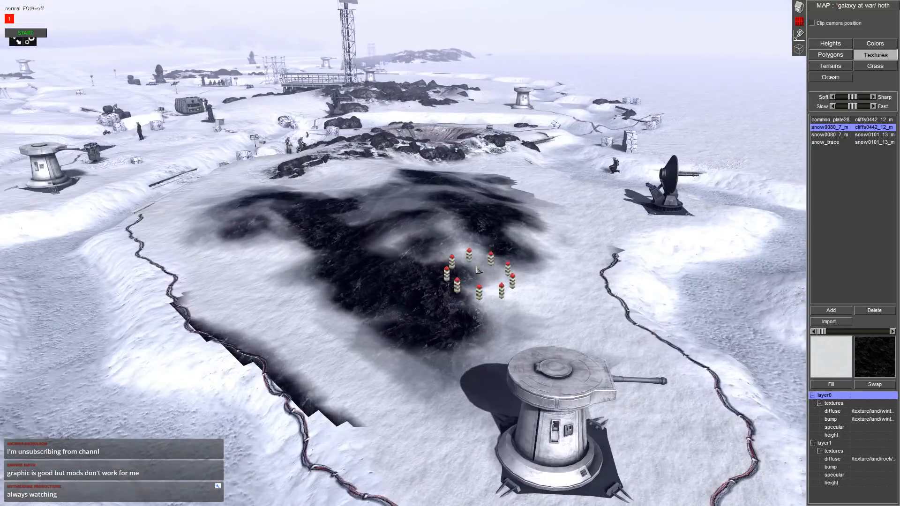
pyautogui.moveTo(477, 268)
pyautogui.mouseDown()
pyautogui.moveTo(474, 241)
pyautogui.moveTo(463, 247)
pyautogui.mouseUp()
# - Copy a cliff_1 rock cluster and a snow_tiretracks_1 decal from the crater rim and paste them onto the dark hilltop
pyautogui.click(799, 7)
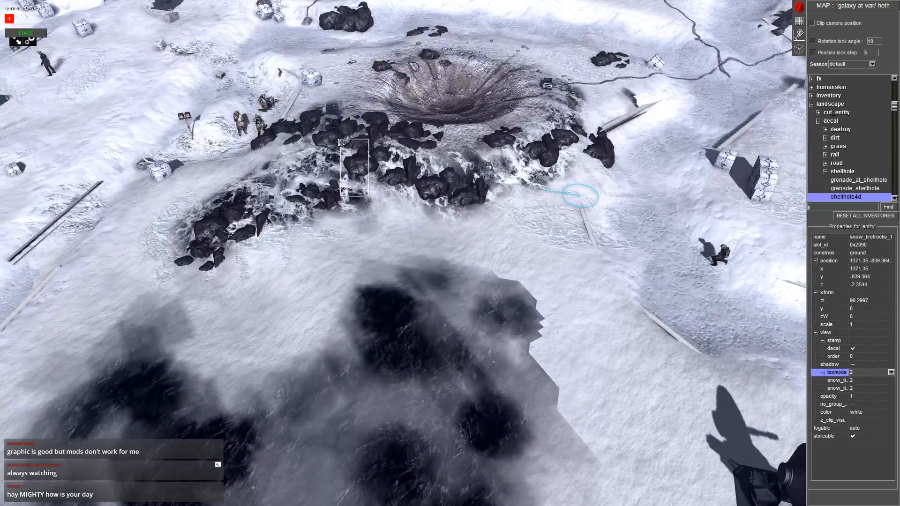
pyautogui.moveTo(340, 140); pyautogui.dragTo(334, 139)
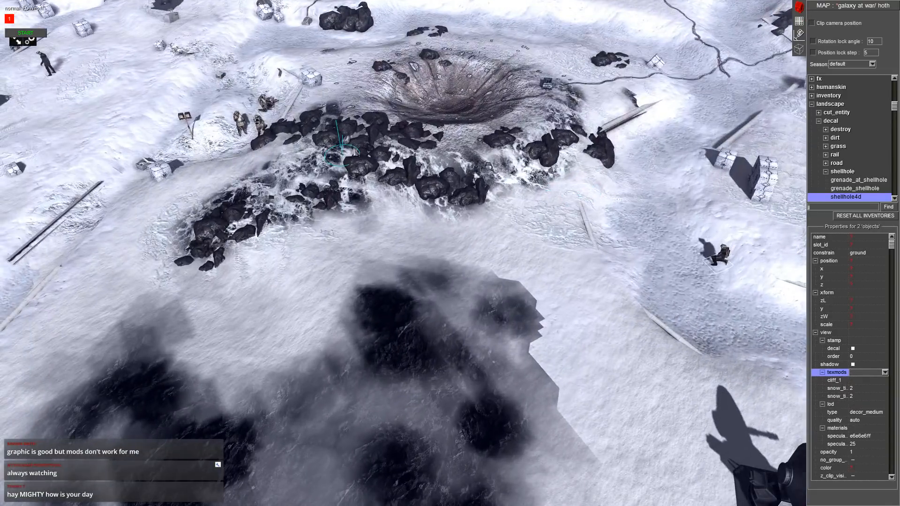
pyautogui.hotkey('ctrl', 'c')
pyautogui.press('Down')
pyautogui.hotkey('ctrl', 'v')
pyautogui.keyDown('alt'); pyautogui.moveTo(365, 281); pyautogui.dragTo(403, 275); pyautogui.keyUp('alt')
pyautogui.click(353, 328)
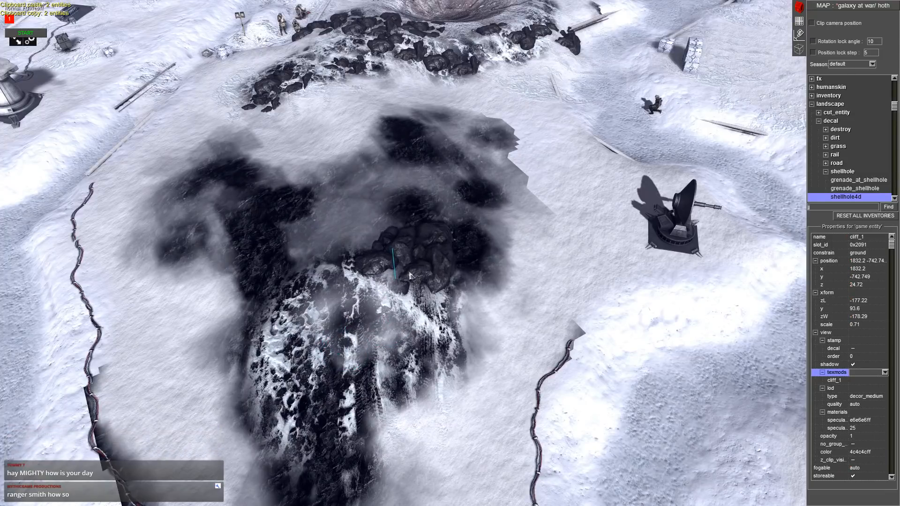
# - Duplicate the cliff_1 rock cluster across the middle of the dark hilltop, beside the tire-track decal
pyautogui.moveTo(377, 231); pyautogui.dragTo(470, 258, button='middle')
pyautogui.hotkey('ctrl', 'c')
pyautogui.hotkey('ctrl', 'v')
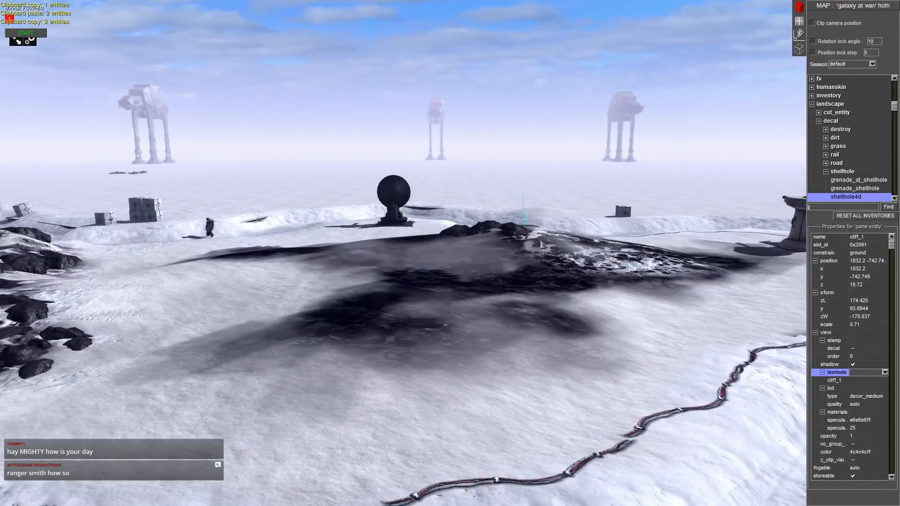
pyautogui.keyDown('ctrl'); pyautogui.moveTo(471, 257); pyautogui.dragTo(485, 266); pyautogui.keyUp('ctrl')
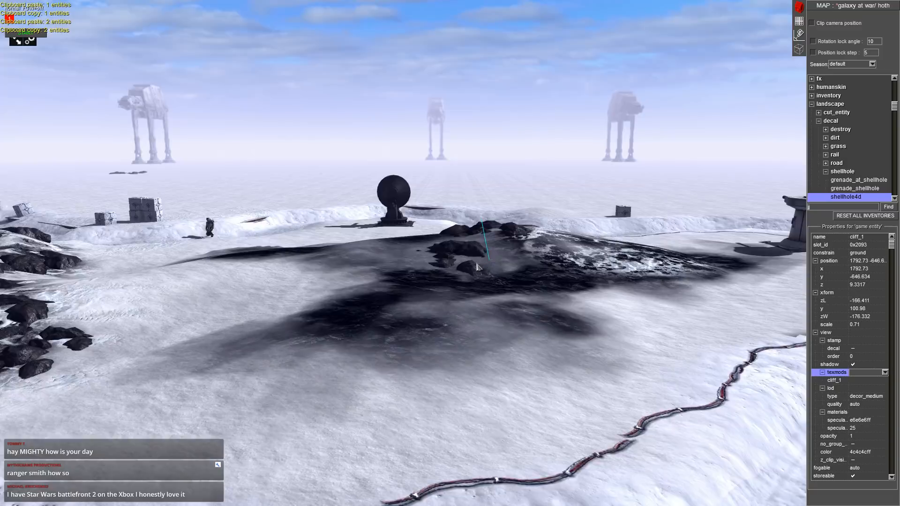
pyautogui.moveTo(476, 263); pyautogui.dragTo(422, 305, button='middle')
pyautogui.hotkey('ctrl', 'c')
pyautogui.keyDown('ctrl'); pyautogui.moveTo(458, 314); pyautogui.dragTo(457, 305); pyautogui.keyUp('ctrl')
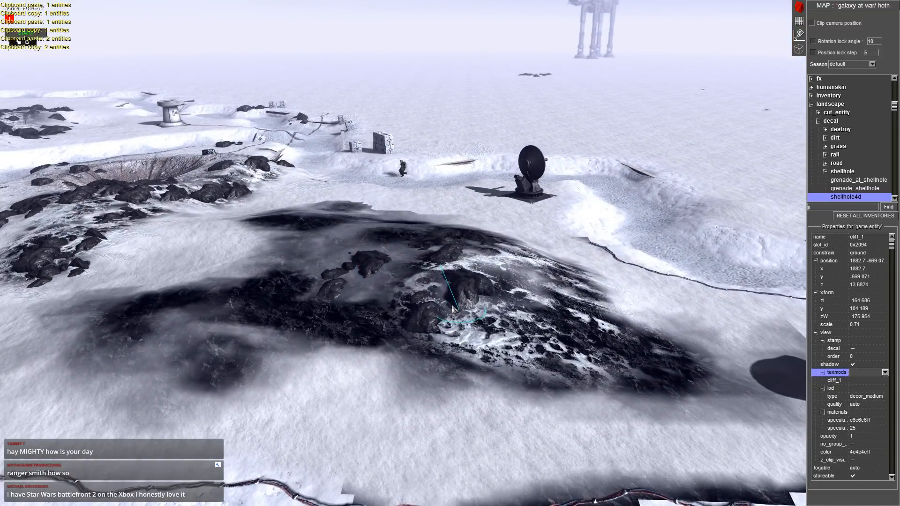
# - Paste a rotated cliff_1 rock cluster at the gun turret end of the dark hilltop
pyautogui.moveTo(457, 304); pyautogui.dragTo(425, 368, button='middle')
pyautogui.hotkey('ctrl', 'c')
pyautogui.hotkey('ctrl', 'v')
pyautogui.keyDown('alt'); pyautogui.moveTo(424, 364); pyautogui.dragTo(382, 324); pyautogui.keyUp('alt')
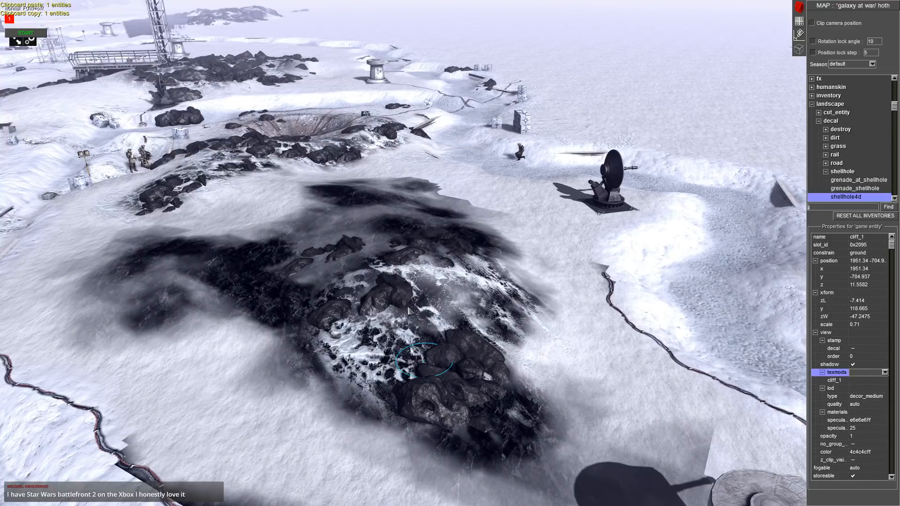
# - Paste another cliff_1 rock cluster at the dark patch's outer end near the crater rocks and sink it into the snow
pyautogui.scroll(-2, 408, 311)
pyautogui.moveTo(407, 310); pyautogui.dragTo(508, 293, button='middle')
pyautogui.scroll(3, 529, 244)
pyautogui.hotkey('ctrl', 'c')
pyautogui.hotkey('ctrl', 'v')
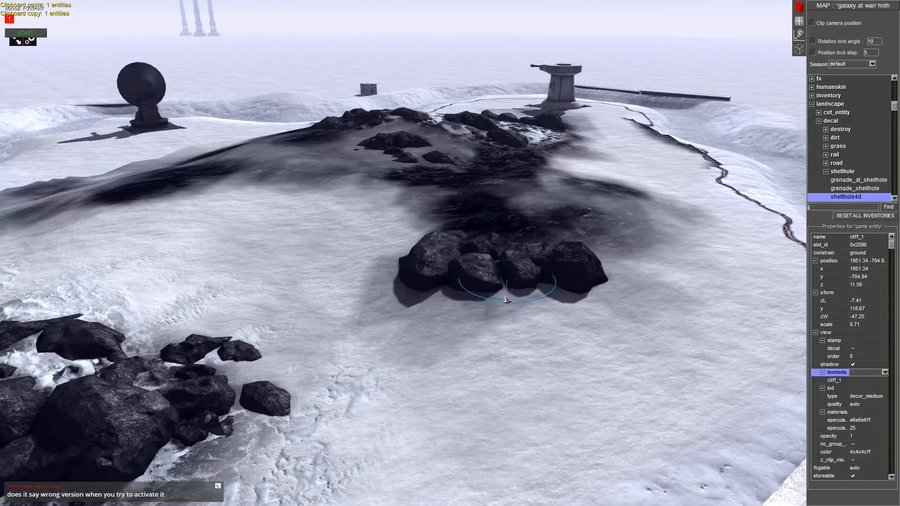
pyautogui.keyDown('alt'); pyautogui.scroll(-10, 508, 307); pyautogui.keyUp('alt')
pyautogui.keyDown('alt'); pyautogui.scroll(3, 514, 307); pyautogui.keyUp('alt')
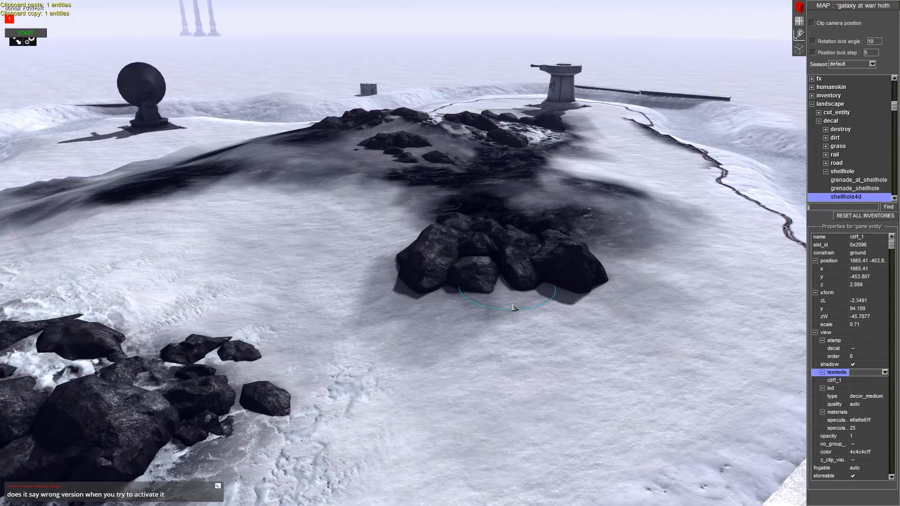
pyautogui.moveTo(514, 308); pyautogui.dragTo(448, 334, button='middle')
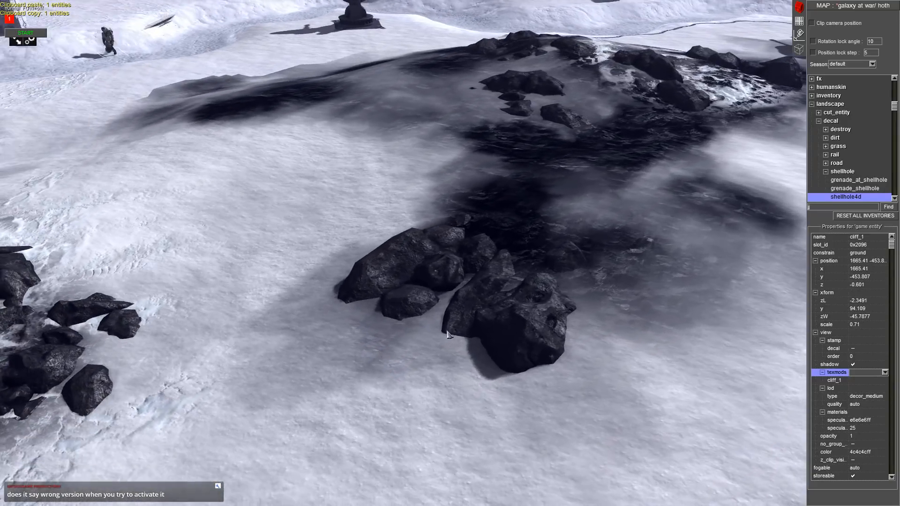
# - Paste more cliff_1 rocks on the hilltop's far slope and center, with the central copy at scale 0.58
pyautogui.hotkey('ctrl', 'c')
pyautogui.scroll(3, 355, 213)
pyautogui.moveTo(355, 214); pyautogui.dragTo(457, 290, button='middle')
pyautogui.hotkey('ctrl', 'v')
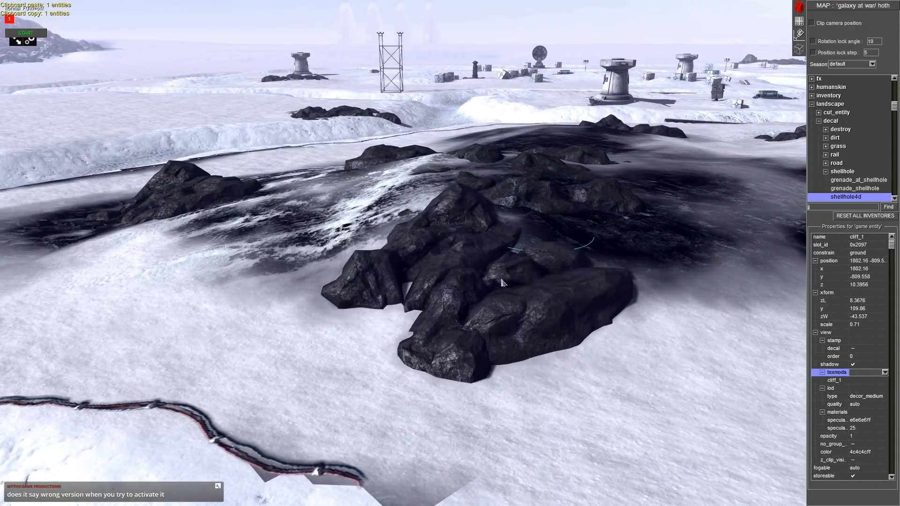
pyautogui.moveTo(475, 310); pyautogui.dragTo(524, 201, button='middle')
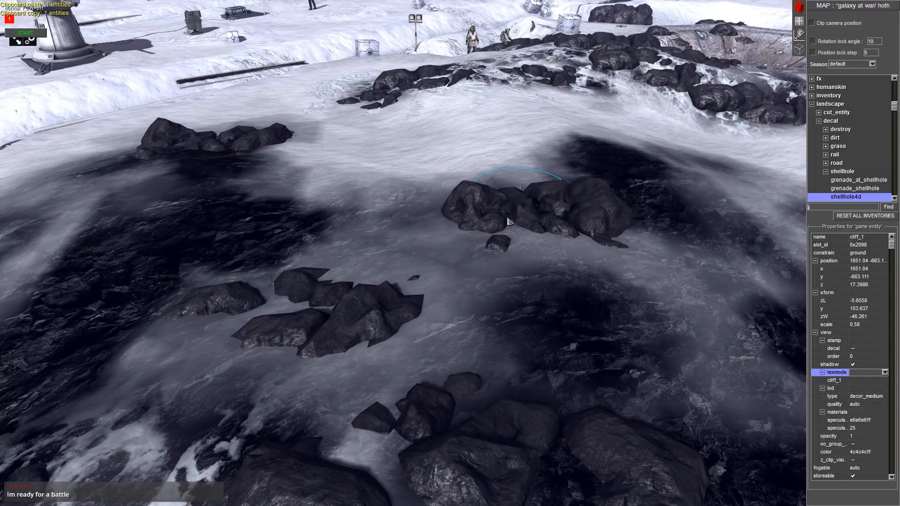
pyautogui.moveTo(509, 221); pyautogui.dragTo(508, 221)
pyautogui.hotkey('ctrl', 'c')
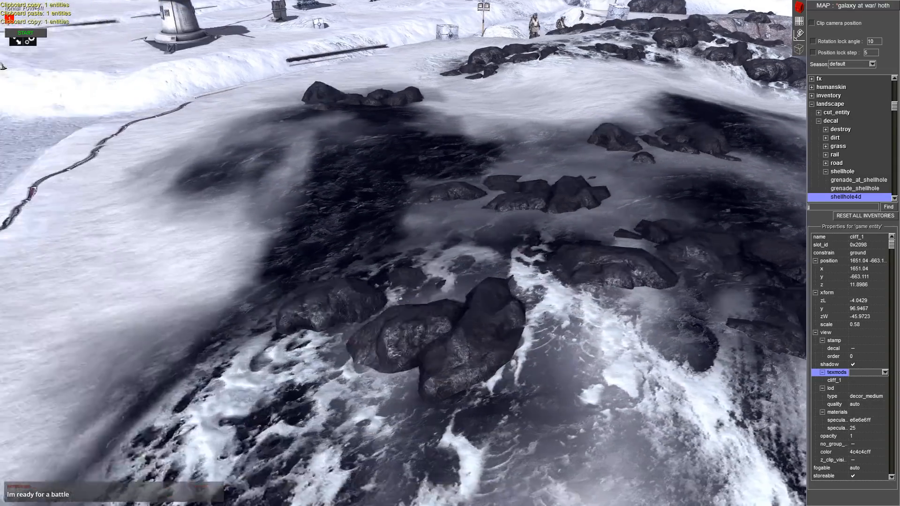
# - Scatter copies of the 0.58 scale cliff_1 rocks around the dark patch nearest the long cable
pyautogui.moveTo(403, 253); pyautogui.dragTo(515, 225, button='middle')
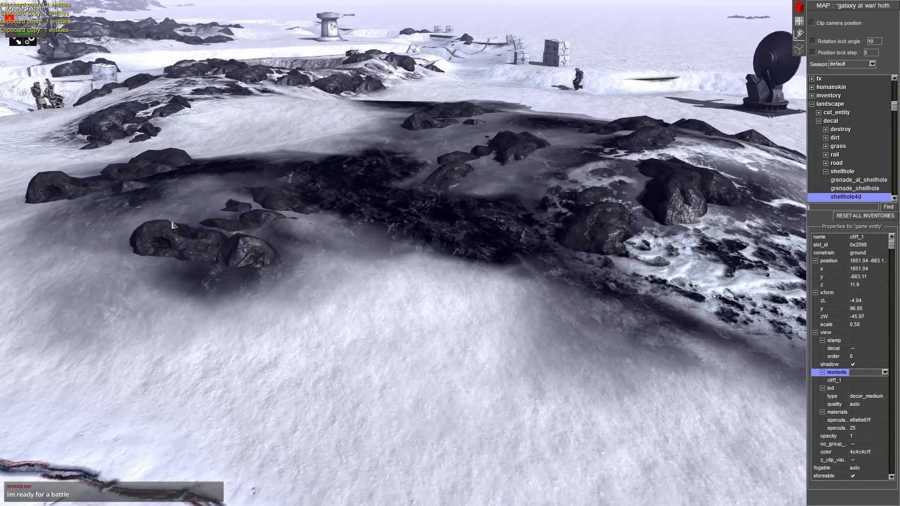
pyautogui.hotkey('ctrl', 'v')
pyautogui.moveTo(375, 206); pyautogui.dragTo(434, 233, button='middle')
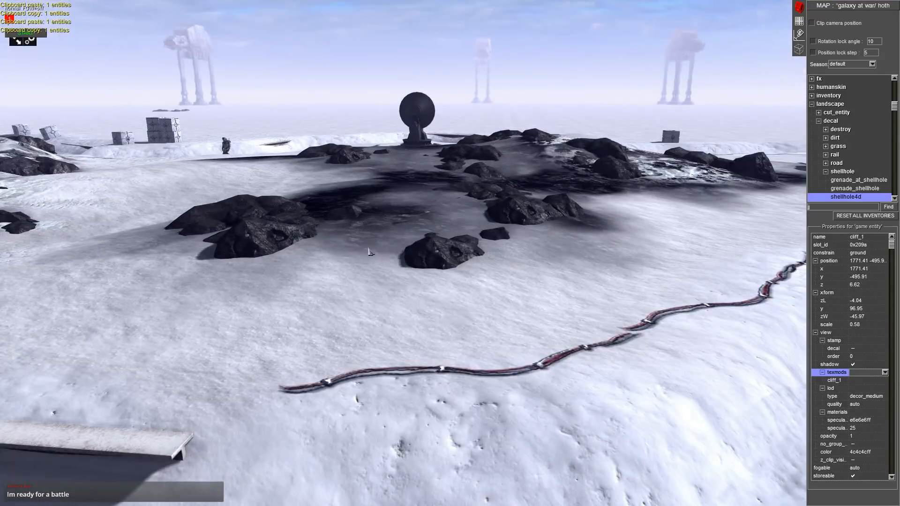
pyautogui.moveTo(362, 260); pyautogui.dragTo(495, 235, button='middle')
pyautogui.hotkey('ctrl', 'c')
pyautogui.hotkey('ctrl', 'v')
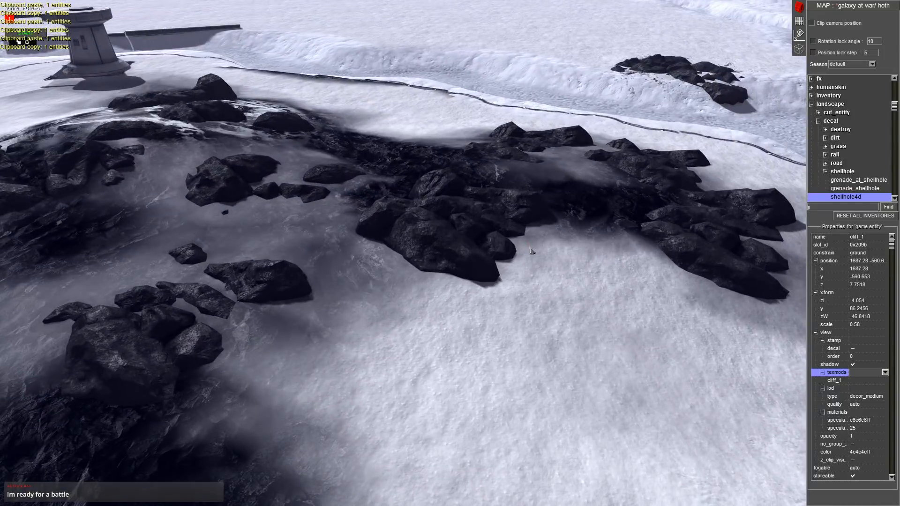
pyautogui.moveTo(530, 251); pyautogui.dragTo(533, 257)
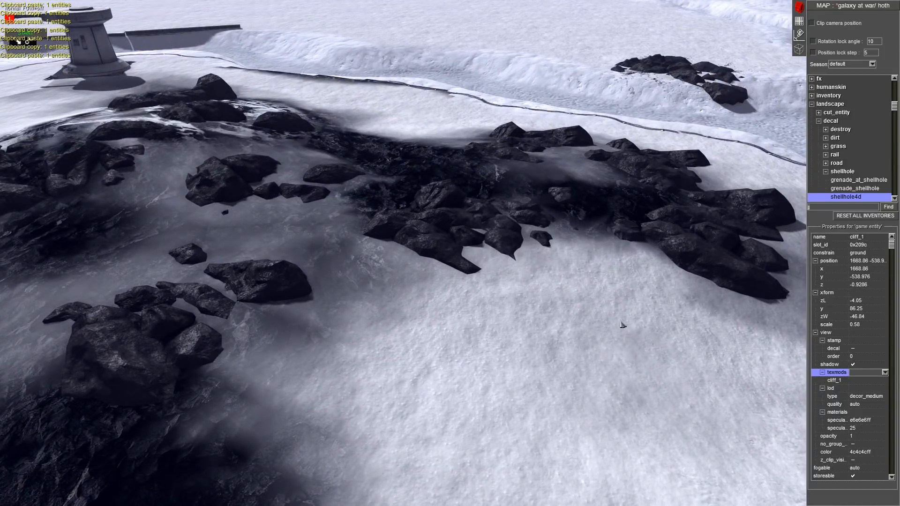
# - Duplicate cliff_1 rocks along the hilltop's jagged texture edge near the dish turret, including one at scale 0.9733
pyautogui.moveTo(603, 415); pyautogui.dragTo(433, 256, button='middle')
pyautogui.hotkey('ctrl', 'c')
pyautogui.hotkey('ctrl', 'v')
pyautogui.moveTo(355, 249); pyautogui.dragTo(341, 244)
pyautogui.hotkey('ctrl', 'c')
pyautogui.moveTo(341, 244); pyautogui.dragTo(377, 283, button='middle')
pyautogui.hotkey('ctrl', 'v')
pyautogui.moveTo(572, 349); pyautogui.dragTo(527, 328)
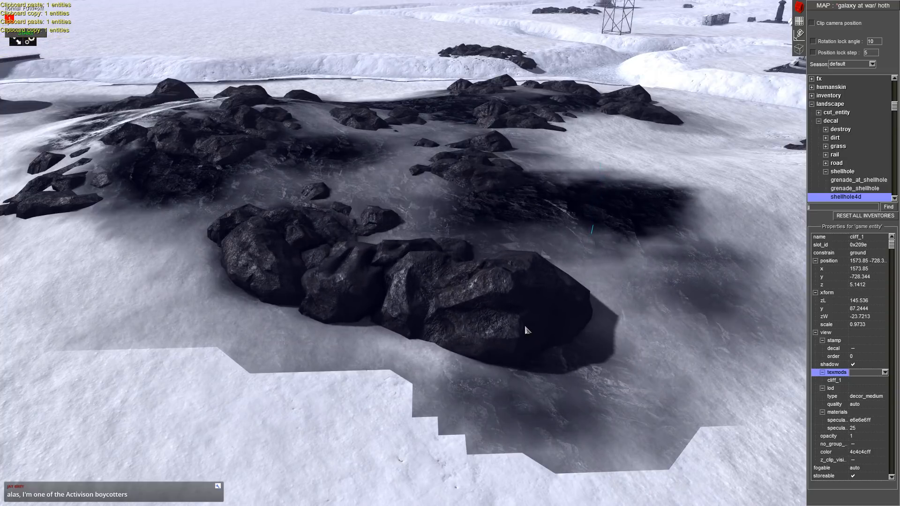
# - Adjust the placement of the cliff_1 rocks around the edges of the dark hilltop
pyautogui.moveTo(526, 327); pyautogui.dragTo(564, 347, button='middle')
pyautogui.moveTo(550, 210); pyautogui.dragTo(700, 220)
pyautogui.moveTo(697, 208); pyautogui.dragTo(535, 226, button='middle')
pyautogui.click(535, 226)
pyautogui.moveTo(535, 227); pyautogui.dragTo(375, 143)
# - Copy the hilltop's snow_tiretracks_1 decal and paste copies over the rocks and dark patch on the cable side
pyautogui.click(448, 199)
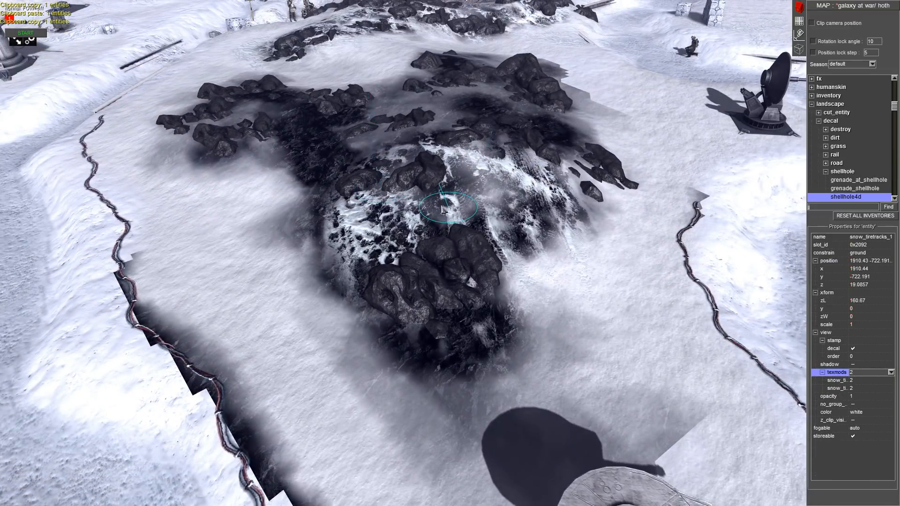
pyautogui.hotkey('ctrl', 'c')
pyautogui.hotkey('ctrl', 'v')
pyautogui.moveTo(253, 141); pyautogui.dragTo(442, 347, button='middle')
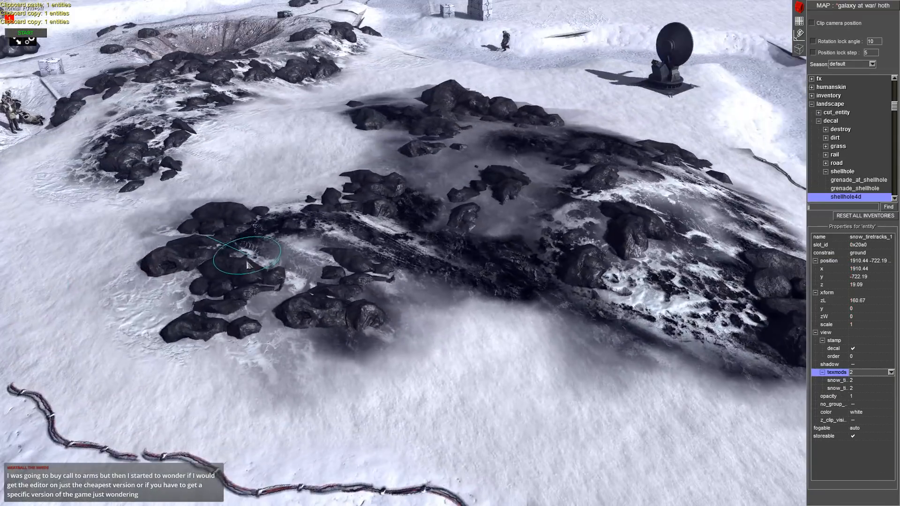
pyautogui.hotkey('ctrl', 'c')
pyautogui.hotkey('ctrl', 'v')
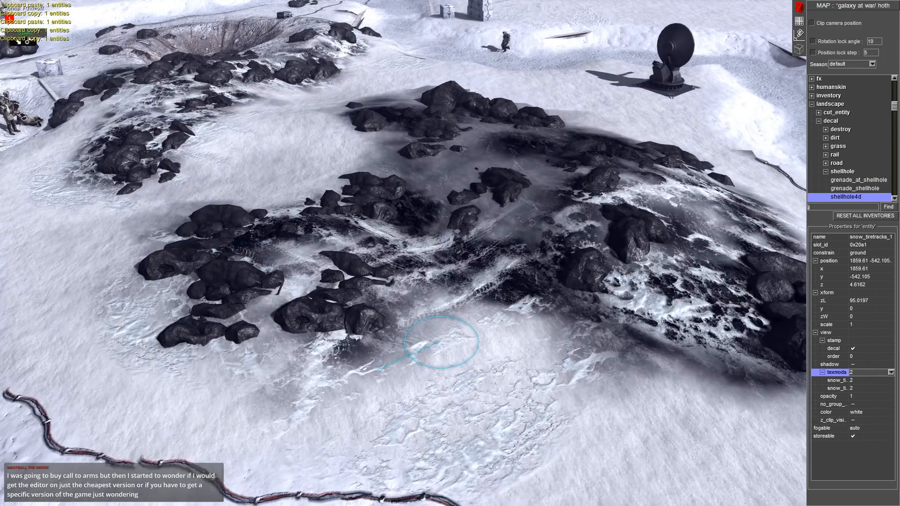
# - Paste further snow_tiretracks_1 decals over the hilltop rocks facing the crater and the dish turret
pyautogui.moveTo(470, 212); pyautogui.dragTo(390, 258, button='middle')
pyautogui.hotkey('ctrl', 'c')
pyautogui.hotkey('ctrl', 'v')
pyautogui.hotkey('ctrl', 'v')
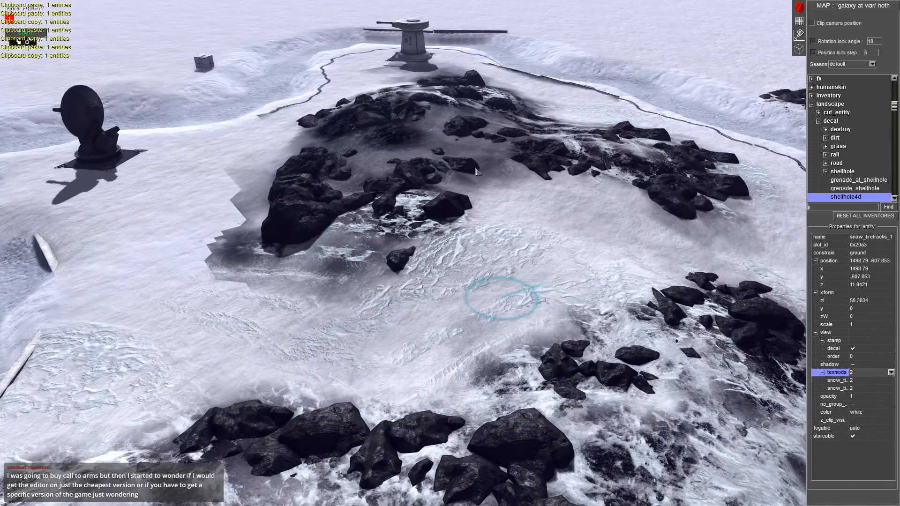
pyautogui.moveTo(142, 4); pyautogui.dragTo(407, 306, button='middle')
pyautogui.hotkey('ctrl', 'c')
pyautogui.hotkey('ctrl', 'v')
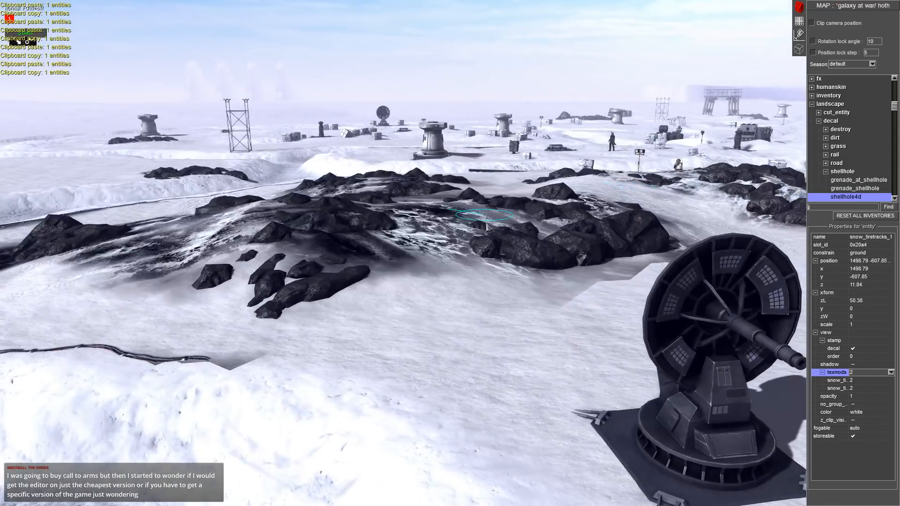
pyautogui.hotkey('ctrl', 'v')
pyautogui.moveTo(407, 306); pyautogui.dragTo(461, 307)
pyautogui.moveTo(462, 306); pyautogui.dragTo(476, 170, button='middle')
# - Return to texture painting and rework the jagged snow0080_7_m and cliffs0442_12_m edge beside the large hilltop rocks
pyautogui.click(799, 21)
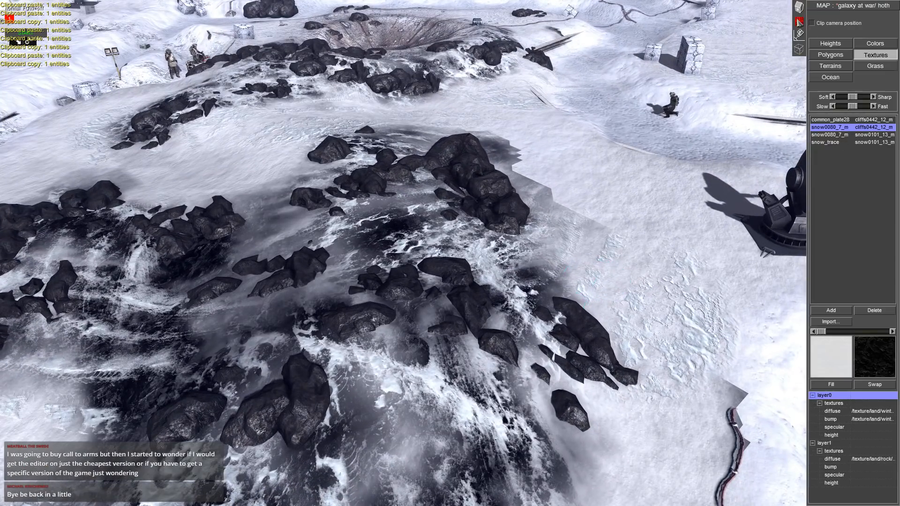
pyautogui.moveTo(792, 23); pyautogui.dragTo(656, 32, button='middle')
pyautogui.moveTo(686, 180); pyautogui.dragTo(628, 202, button='middle')
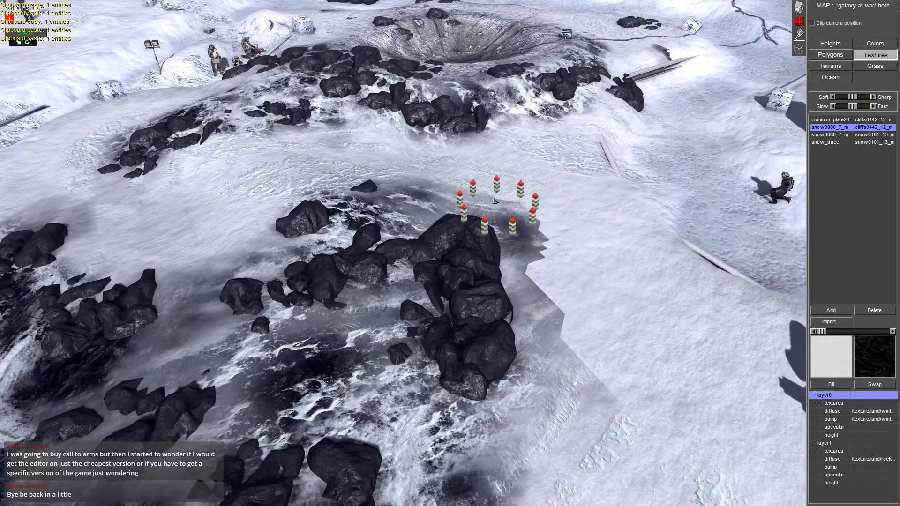
pyautogui.moveTo(494, 196); pyautogui.dragTo(522, 222)
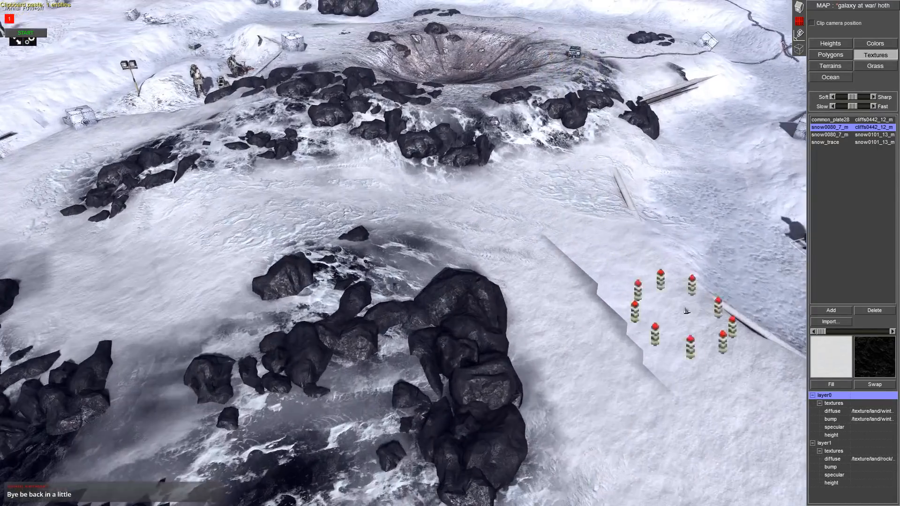
# - Paint the snow0080_7_m and snow0101_13_m texture pair over the hard seam between the hilltop rocks and the trench
pyautogui.click(839, 120)
pyautogui.press('Down')
pyautogui.press('Down')
pyautogui.press('Down')
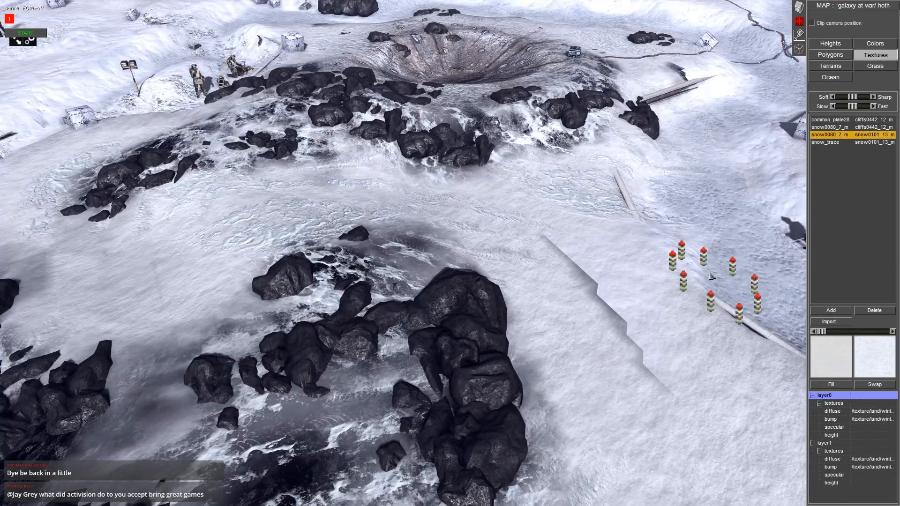
pyautogui.moveTo(656, 361)
pyautogui.mouseDown()
pyautogui.moveTo(669, 375)
pyautogui.moveTo(658, 401)
pyautogui.moveTo(621, 287)
pyautogui.mouseUp()
pyautogui.click(841, 136)
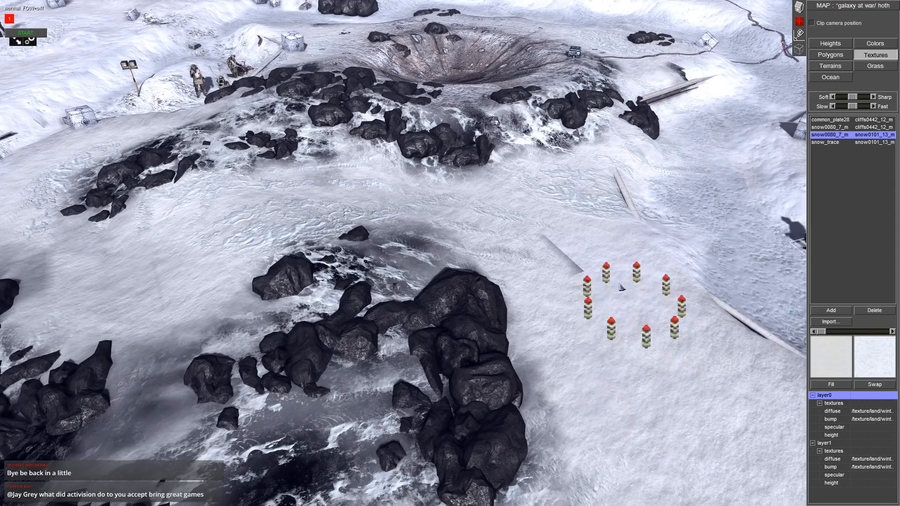
# - Examine the crater, its surrounding rocks and the neighbouring trenches from several angles
pyautogui.moveTo(507, 230); pyautogui.dragTo(831, 186, button='middle')
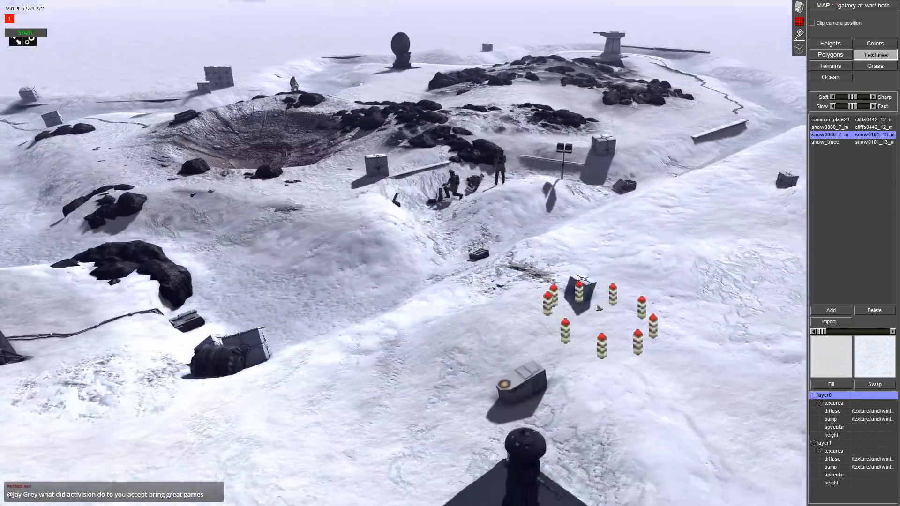
pyautogui.moveTo(599, 308); pyautogui.dragTo(627, 291, button='middle')
pyautogui.moveTo(366, 197)
pyautogui.mouseDown(button='middle')
pyautogui.moveTo(407, 182)
pyautogui.moveTo(439, 196)
pyautogui.mouseUp(button='middle')
pyautogui.moveTo(574, 207); pyautogui.dragTo(242, 109, button='middle')
pyautogui.moveTo(590, 248); pyautogui.dragTo(313, 166, button='middle')
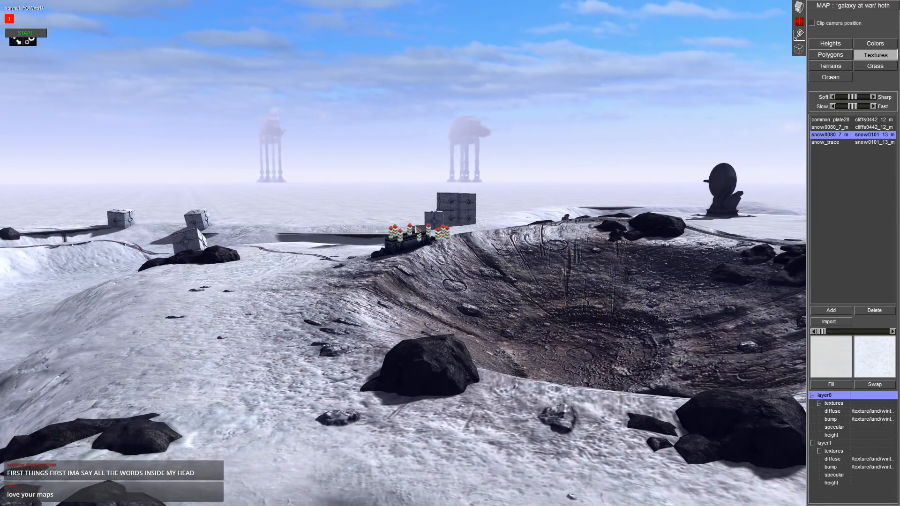
pyautogui.moveTo(415, 236)
pyautogui.mouseDown(button='middle')
pyautogui.moveTo(642, 277)
pyautogui.moveTo(685, 276)
pyautogui.moveTo(558, 159)
pyautogui.mouseUp(button='middle')
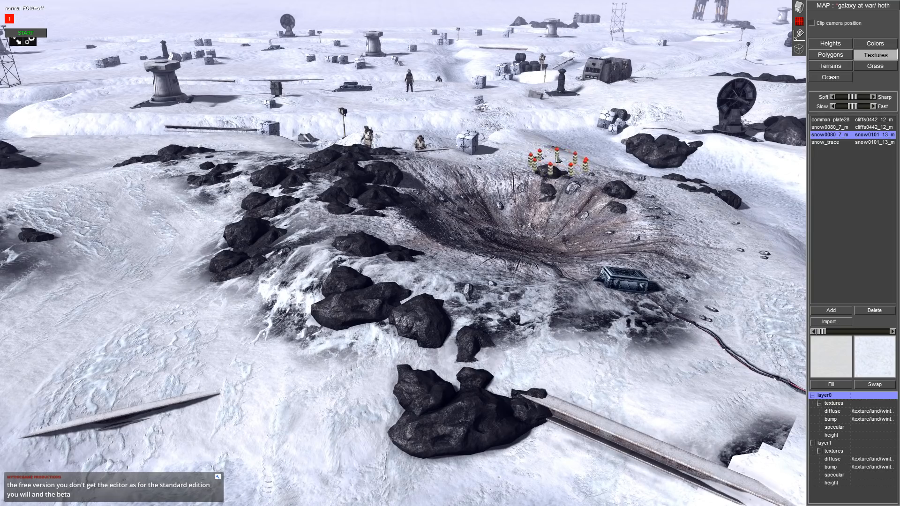
pyautogui.moveTo(512, 143); pyautogui.dragTo(839, 31, button='middle')
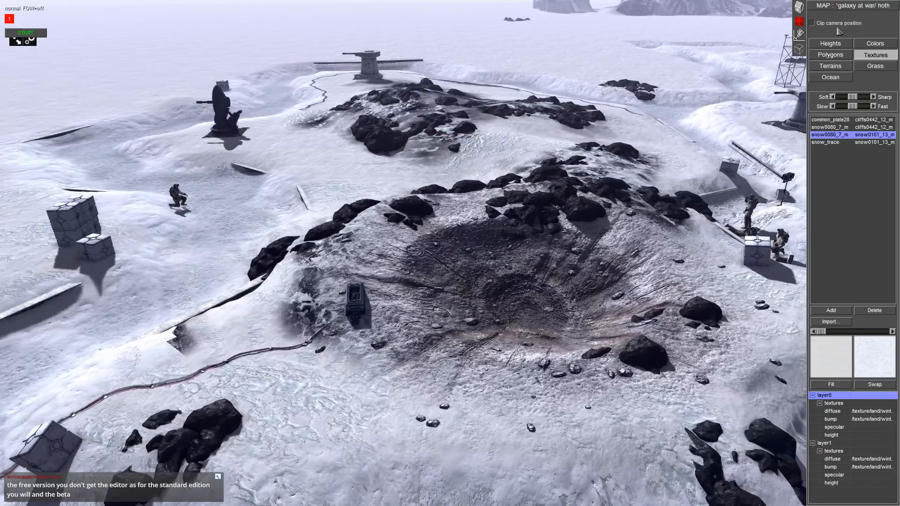
# - Copy a cliff_1 rock cluster from the hilltop and paste it beside the steel beams across the trench from the turret
pyautogui.click(801, 5)
pyautogui.scroll(5, 422, 140)
pyautogui.moveTo(422, 126); pyautogui.dragTo(347, 195, button='middle')
pyautogui.click(346, 195)
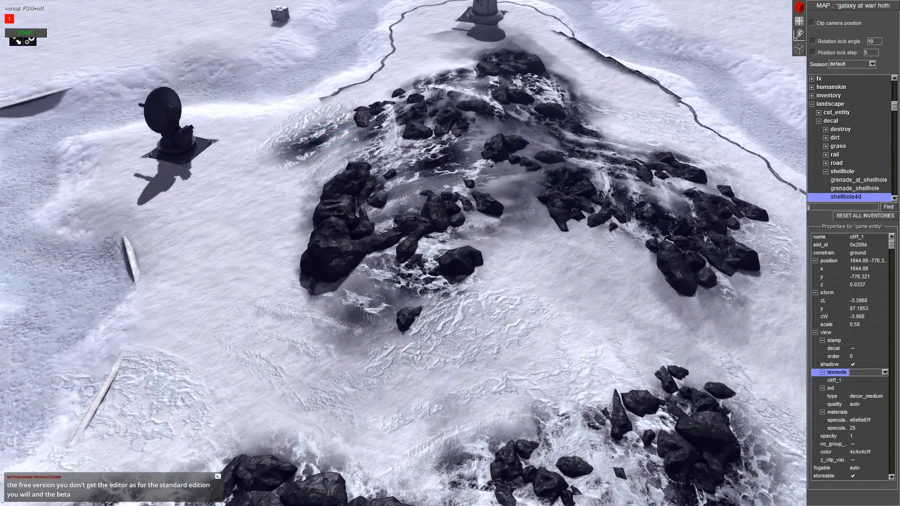
pyautogui.hotkey('ctrl', 'c')
pyautogui.moveTo(28, 206); pyautogui.dragTo(432, 217, button='middle')
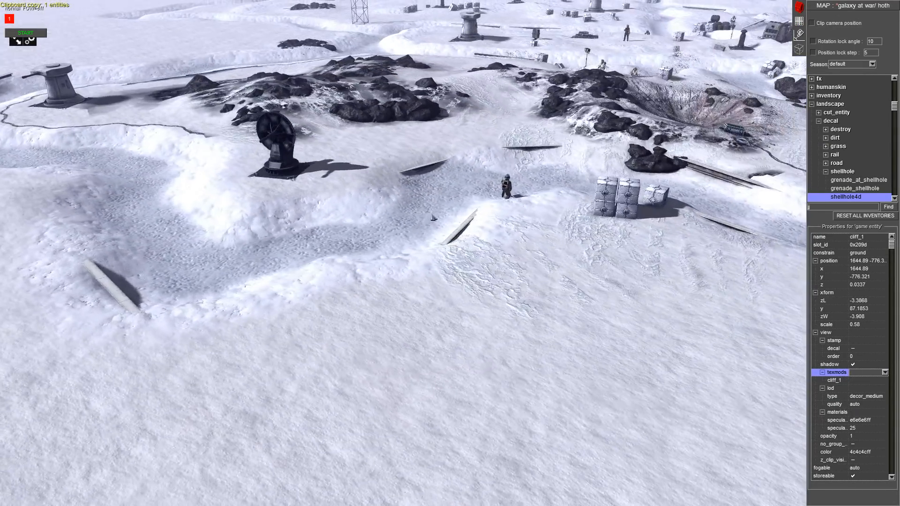
pyautogui.hotkey('ctrl', 'v')
pyautogui.moveTo(70, 155); pyautogui.dragTo(495, 307, button='middle')
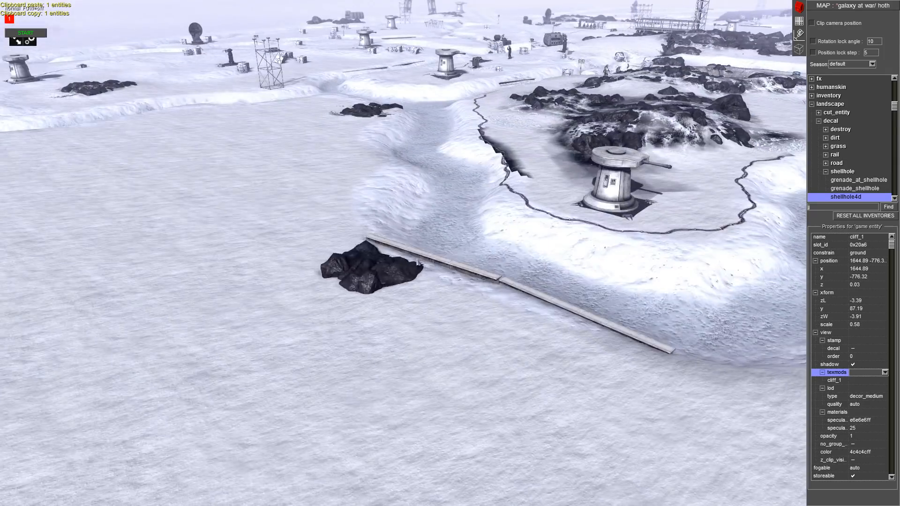
pyautogui.moveTo(394, 253); pyautogui.dragTo(545, 279, button='middle')
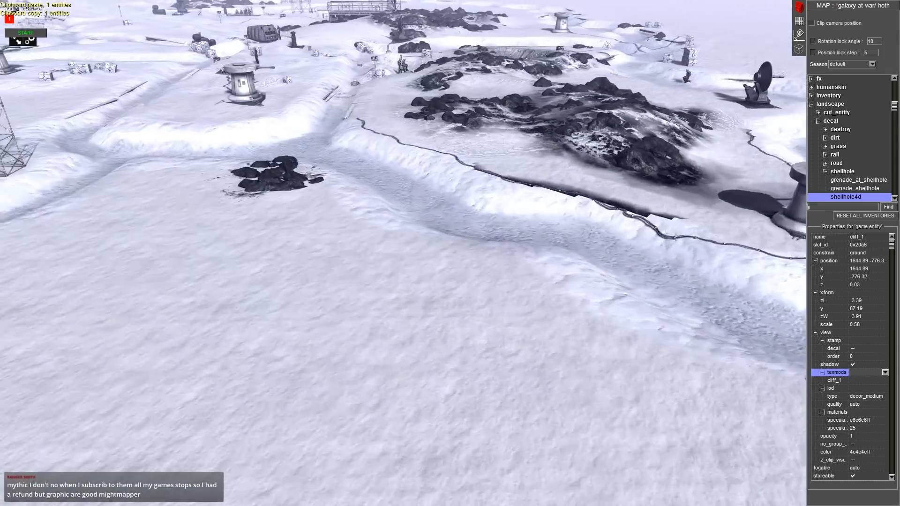
# - Place a cliff_1 rock cluster at scale 0.73 on the hilltop slope behind the dish turret
pyautogui.moveTo(28, 234); pyautogui.dragTo(234, 262, button='middle')
pyautogui.moveTo(28, 235); pyautogui.dragTo(140, 253, button='middle')
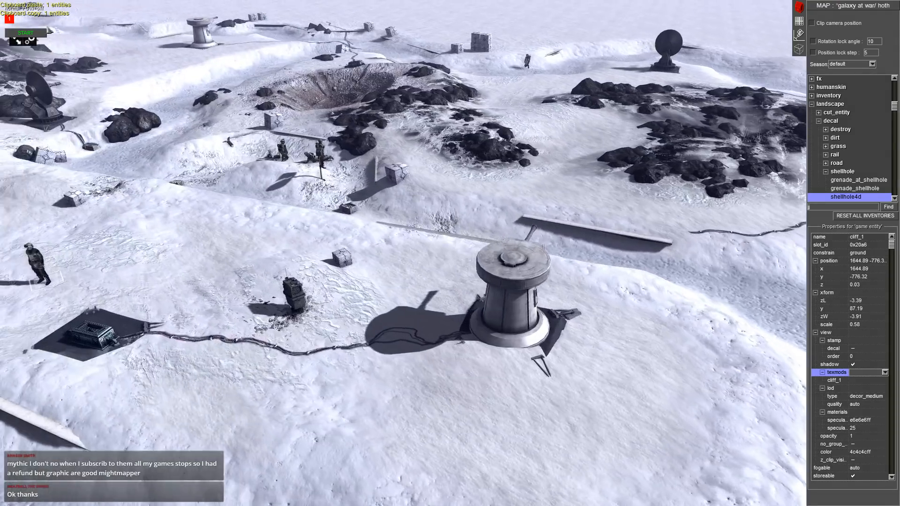
pyautogui.moveTo(28, 224); pyautogui.dragTo(122, 220, button='middle')
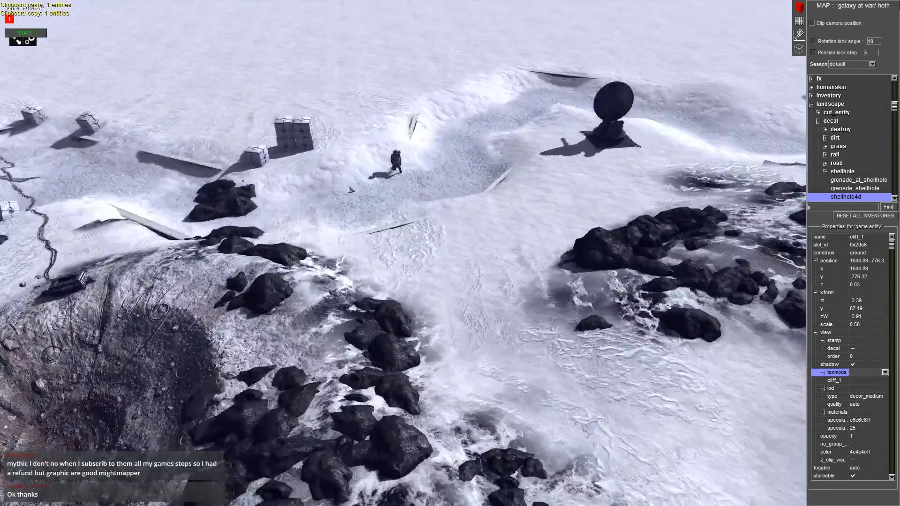
pyautogui.moveTo(351, 189); pyautogui.dragTo(539, 188, button='middle')
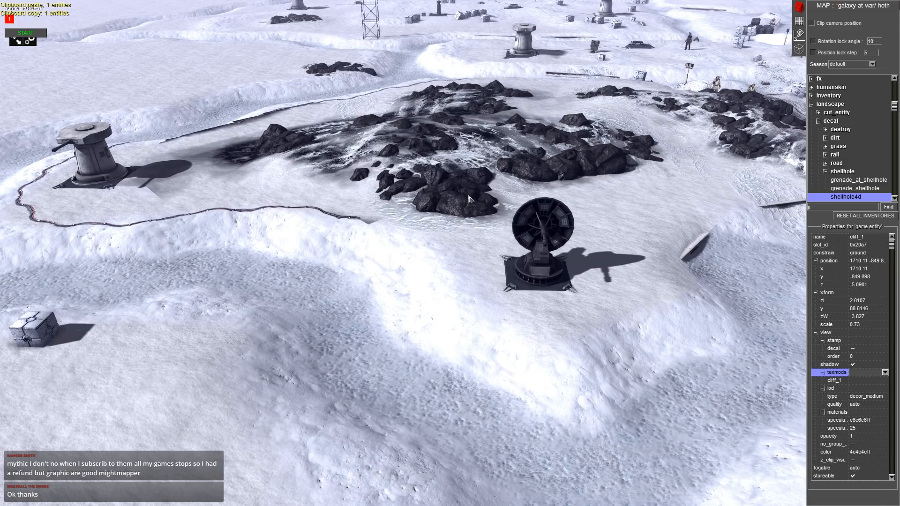
# - Copy the steel beam lying on the snowbank near the gun turret
pyautogui.moveTo(475, 208); pyautogui.dragTo(622, 239, button='middle')
pyautogui.hotkey('ctrl', 'c')
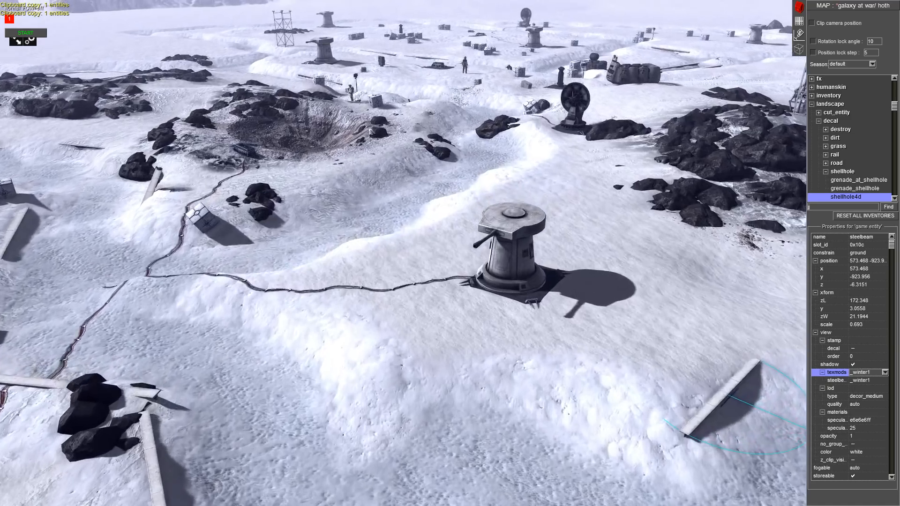
pyautogui.moveTo(89, 2); pyautogui.dragTo(73, 235, button='middle')
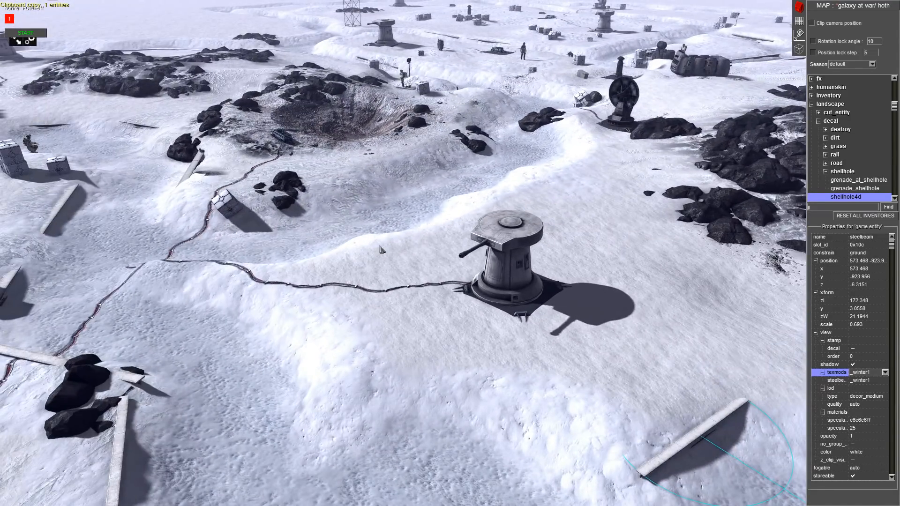
pyautogui.moveTo(379, 245); pyautogui.dragTo(424, 145, button='middle')
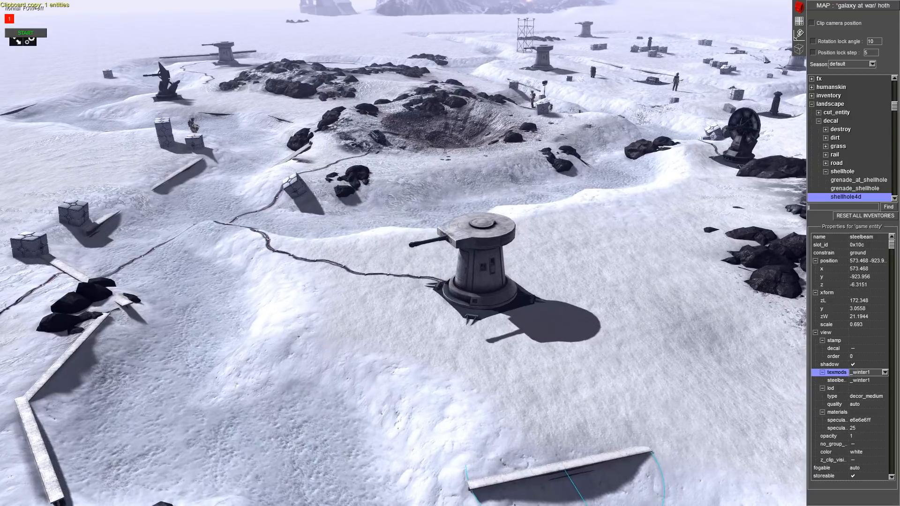
# - Lower the terrain height on the open snow beyond the trench and lattice tower to form a broad pit
pyautogui.click(799, 22)
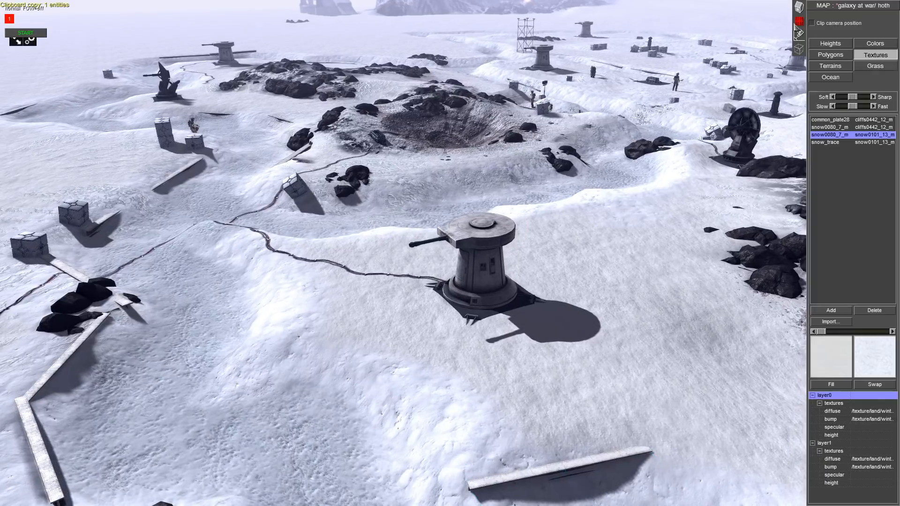
pyautogui.click(834, 47)
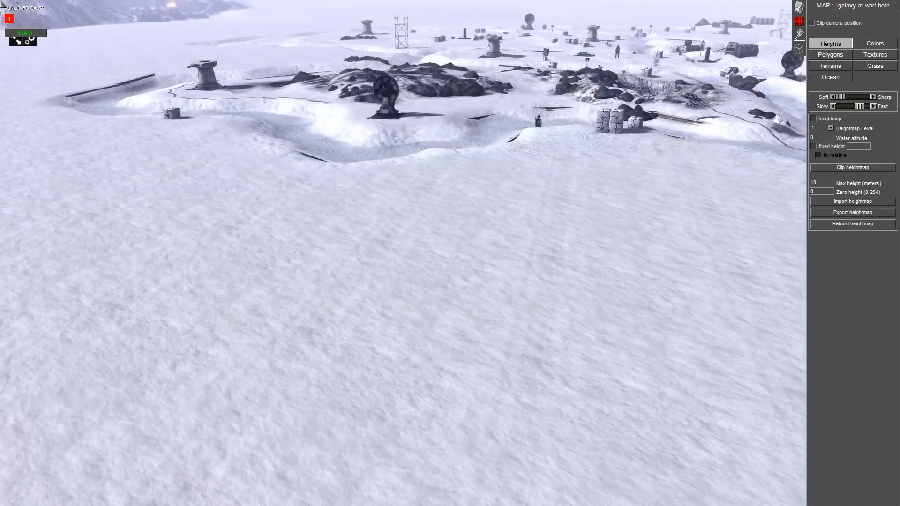
pyautogui.moveTo(3, 5); pyautogui.dragTo(222, 360, button='middle')
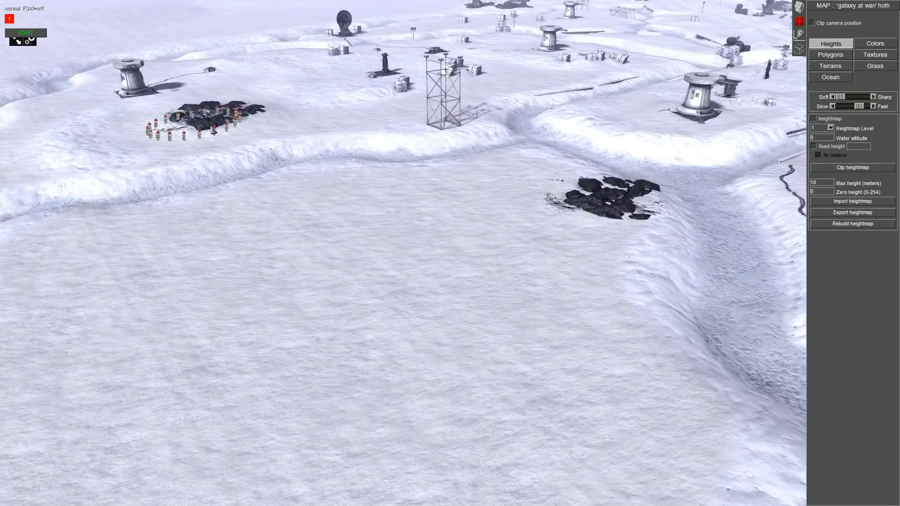
pyautogui.moveTo(214, 131); pyautogui.dragTo(465, 178, button='middle')
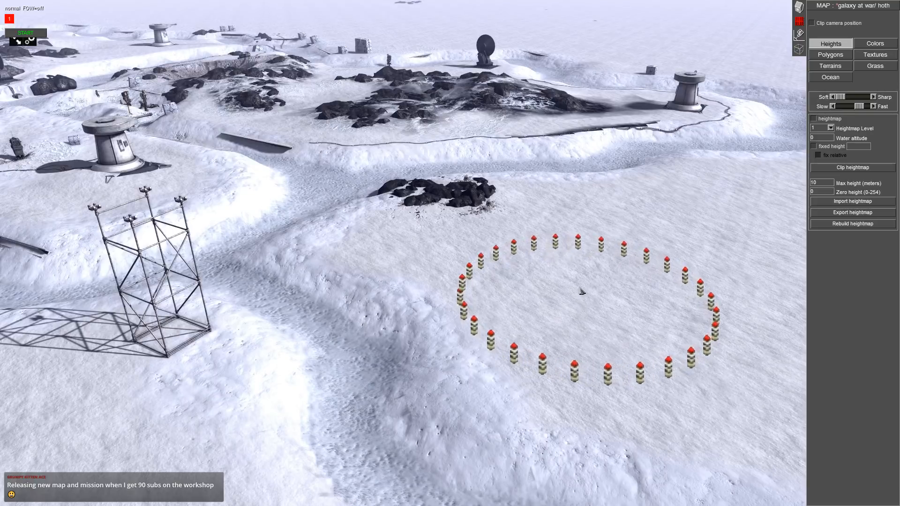
pyautogui.moveTo(580, 302); pyautogui.dragTo(580, 311, button='right')
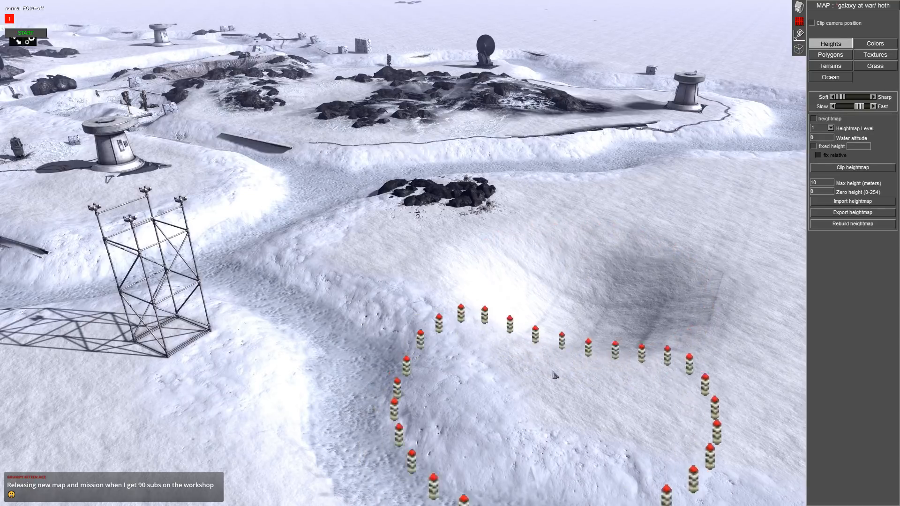
# - Refine the terrain polygons inside the new pit at level 5
pyautogui.moveTo(555, 376)
pyautogui.mouseDown(button='middle')
pyautogui.moveTo(613, 378)
pyautogui.moveTo(592, 290)
pyautogui.mouseUp(button='middle')
pyautogui.click(830, 55)
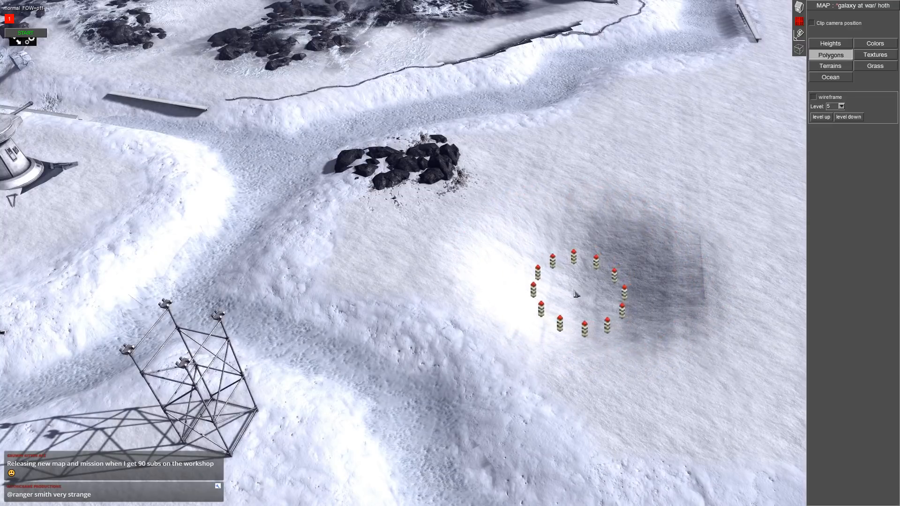
pyautogui.click(576, 294)
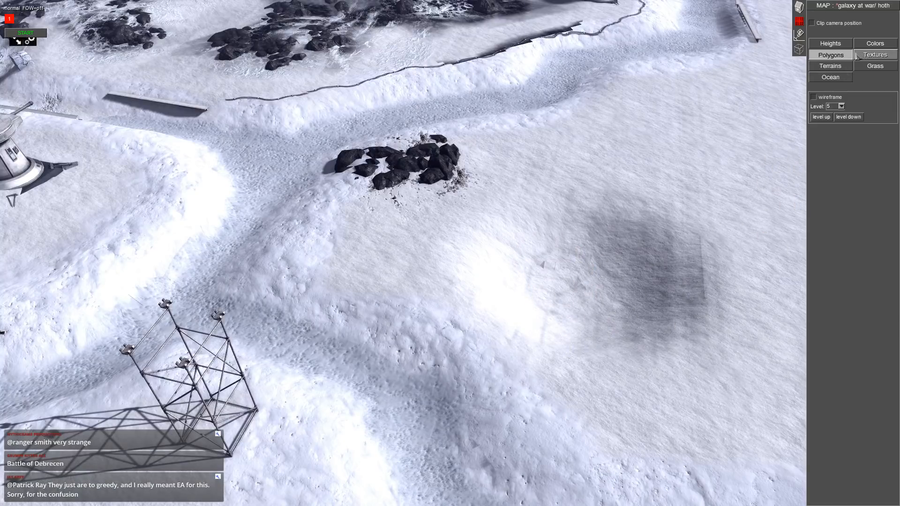
# - Slow the height brush and sculpt the new pit into a smoother, rounder bowl
pyautogui.click(842, 46)
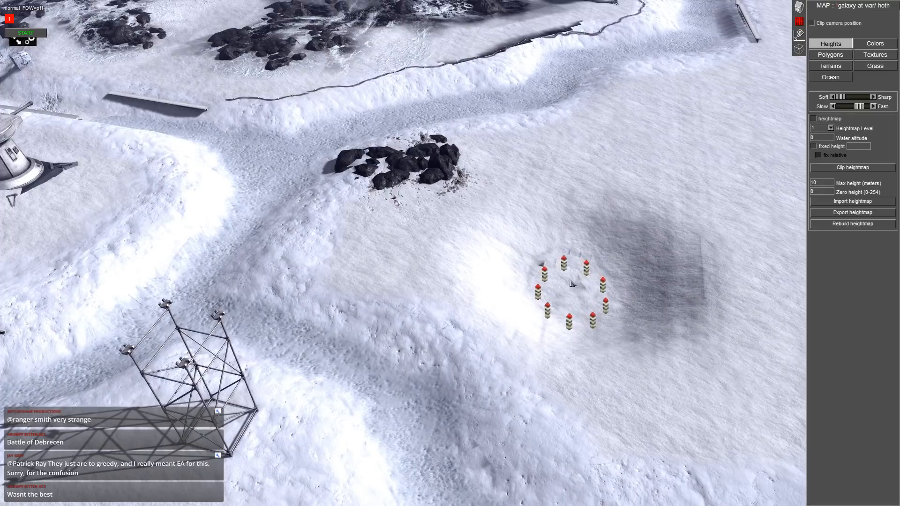
pyautogui.moveTo(570, 288)
pyautogui.mouseDown(button='middle')
pyautogui.moveTo(528, 271)
pyautogui.moveTo(395, 269)
pyautogui.moveTo(384, 285)
pyautogui.moveTo(429, 310)
pyautogui.mouseUp(button='middle')
pyautogui.moveTo(857, 107); pyautogui.dragTo(844, 111)
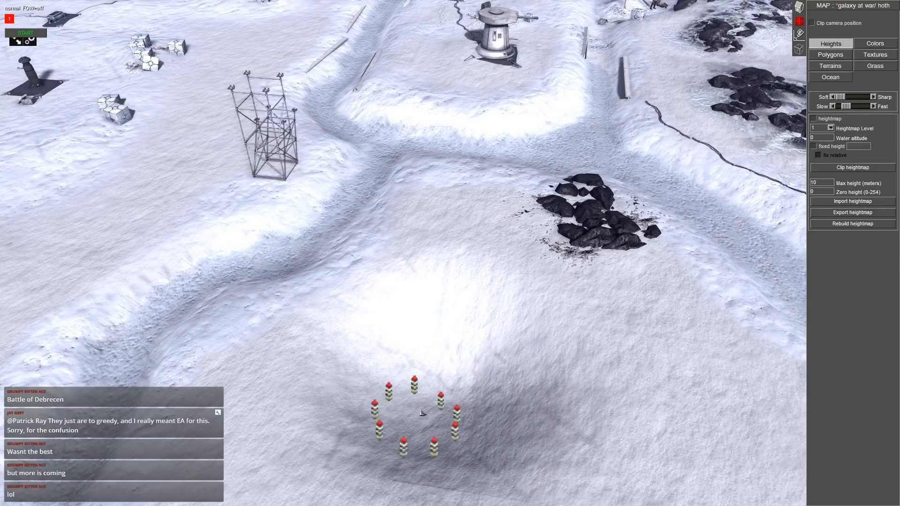
pyautogui.moveTo(421, 413)
pyautogui.mouseDown(button='middle')
pyautogui.moveTo(683, 372)
pyautogui.moveTo(623, 301)
pyautogui.mouseUp(button='middle')
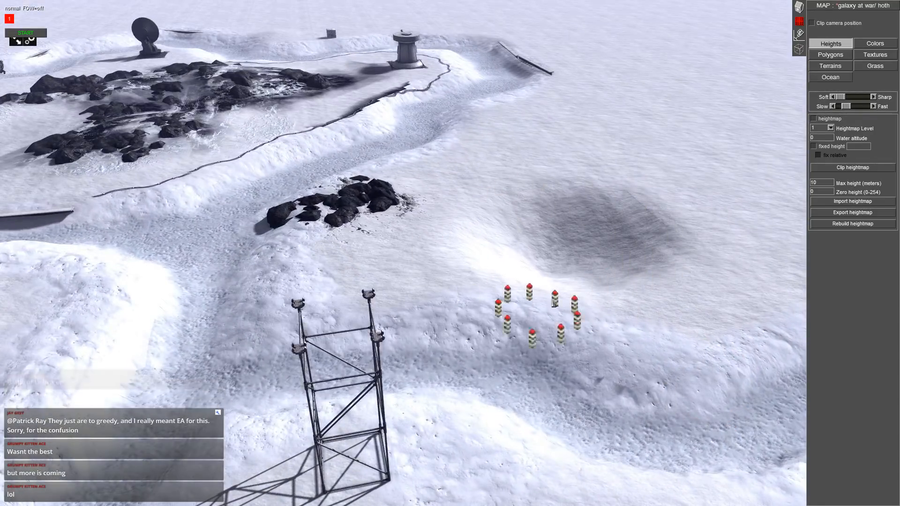
# - Copy the shellhole4d decal from the large crater and paste it centred in the newly dug pit
pyautogui.click(797, 8)
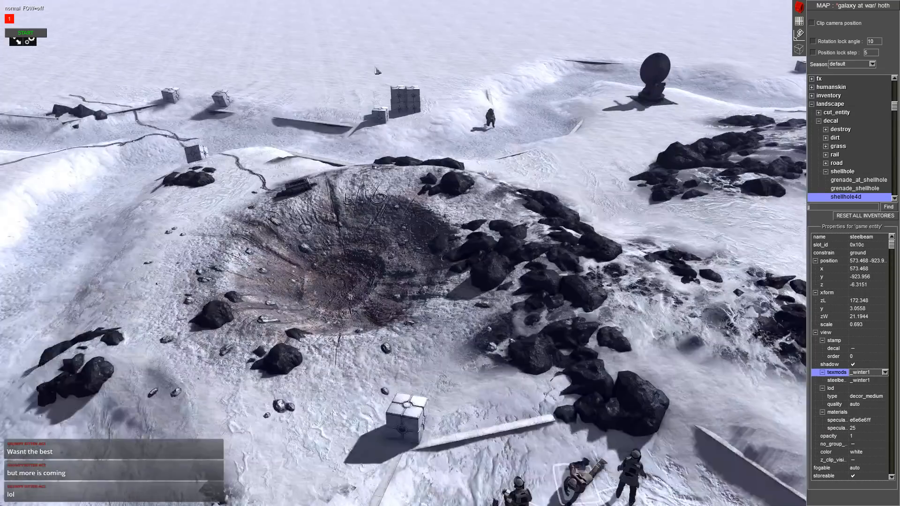
pyautogui.scroll(2, 400, 282)
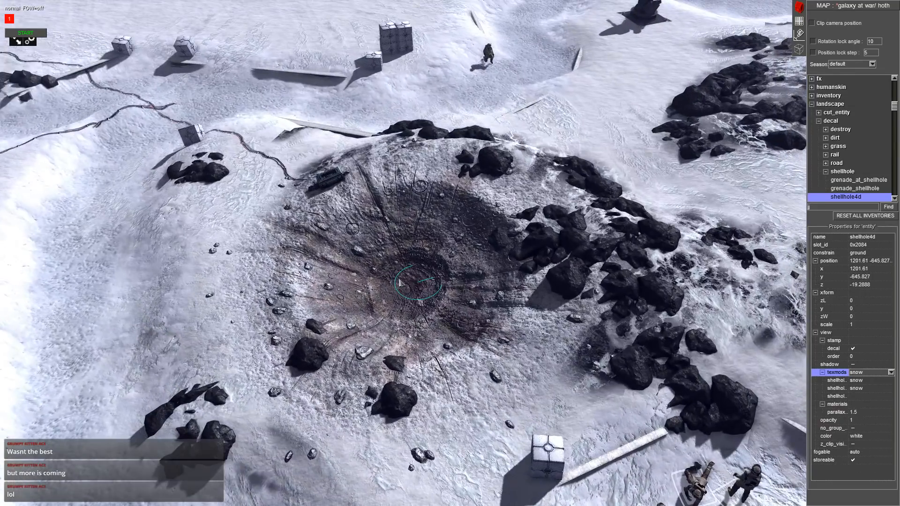
pyautogui.hotkey('ctrl', 'c')
pyautogui.hotkey('ctrl', 'v')
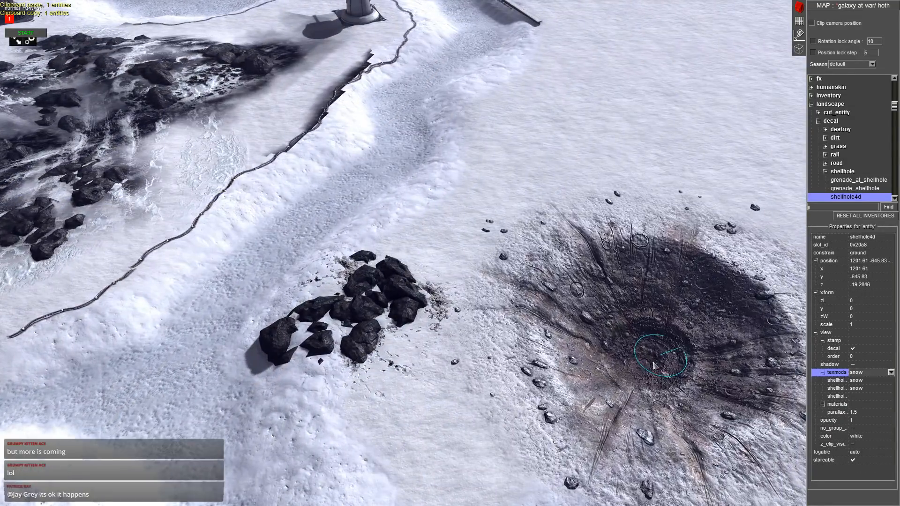
pyautogui.moveTo(655, 366); pyautogui.dragTo(558, 347, button='middle')
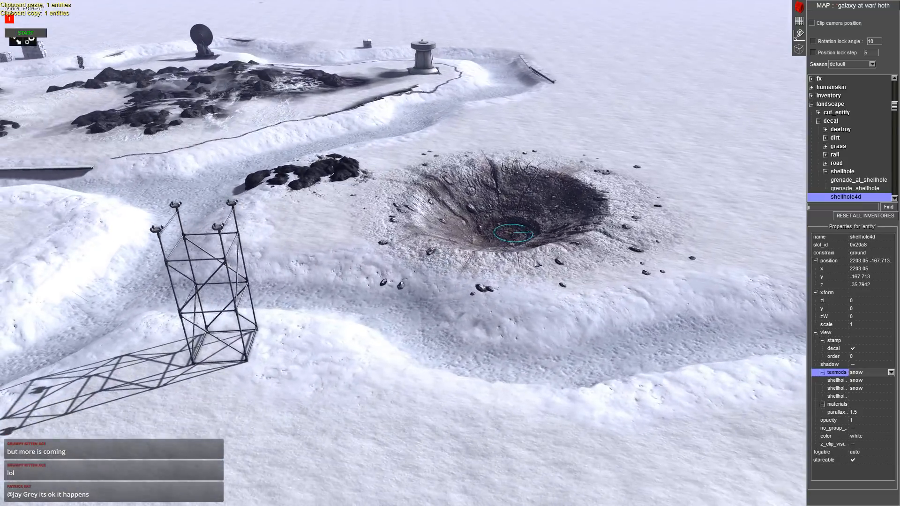
pyautogui.moveTo(538, 265); pyautogui.dragTo(530, 261)
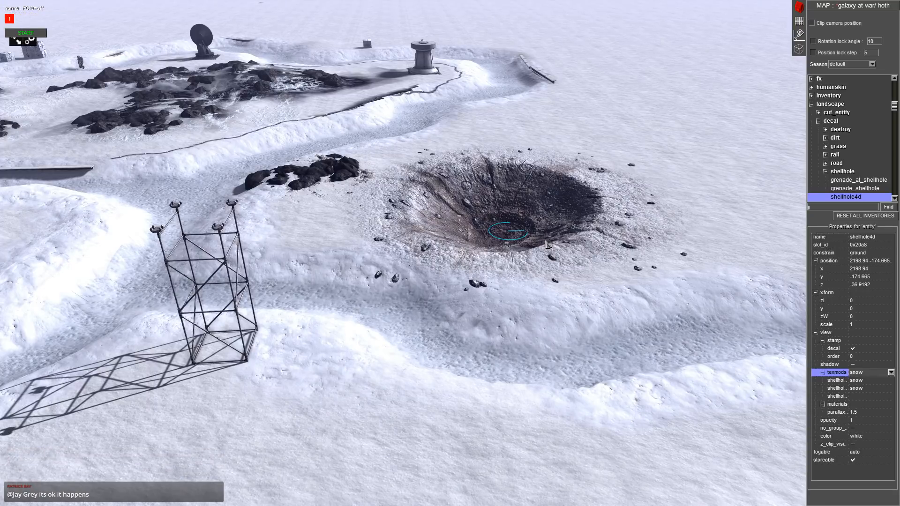
# - Copy a pair of cliff_1 rocks and paste them on opposite sides of the new crater's rim
pyautogui.moveTo(532, 224); pyautogui.dragTo(520, 238, button='middle')
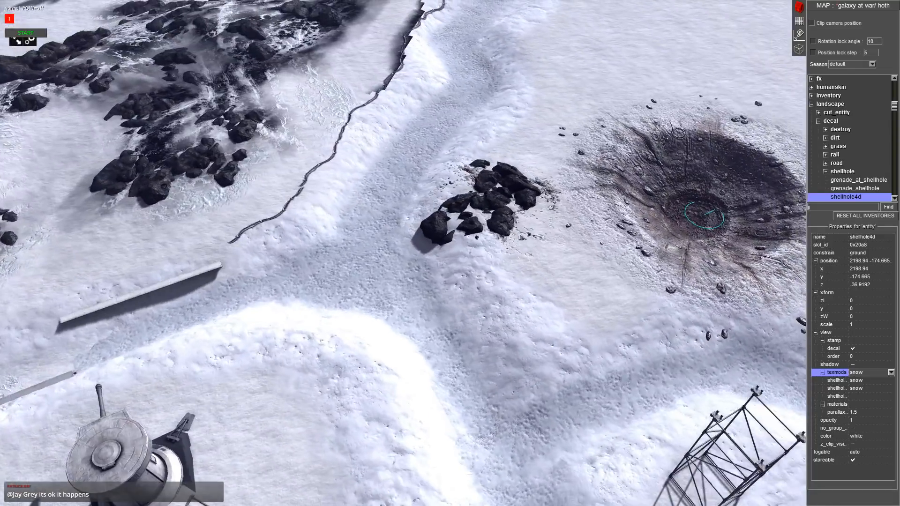
pyautogui.hotkey('ctrl', 'c')
pyautogui.hotkey('ctrl', 'v')
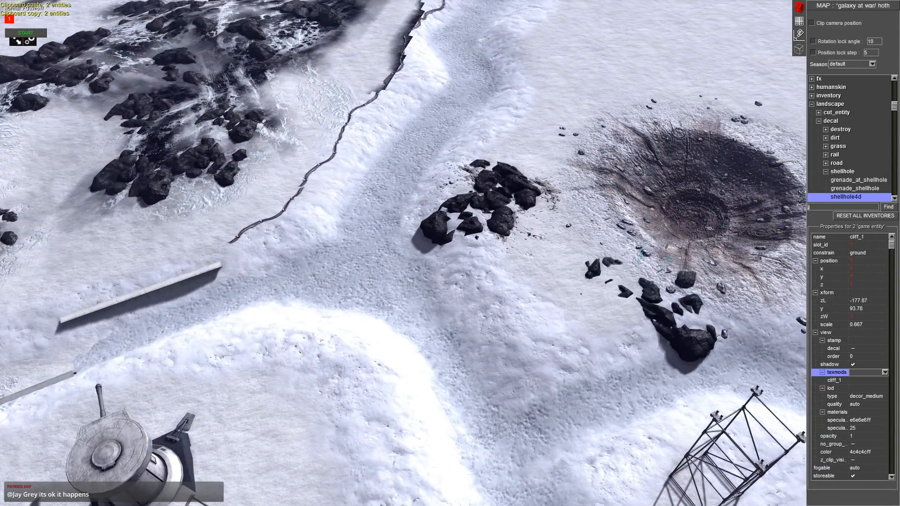
pyautogui.moveTo(667, 270); pyautogui.dragTo(640, 252)
pyautogui.click(610, 292)
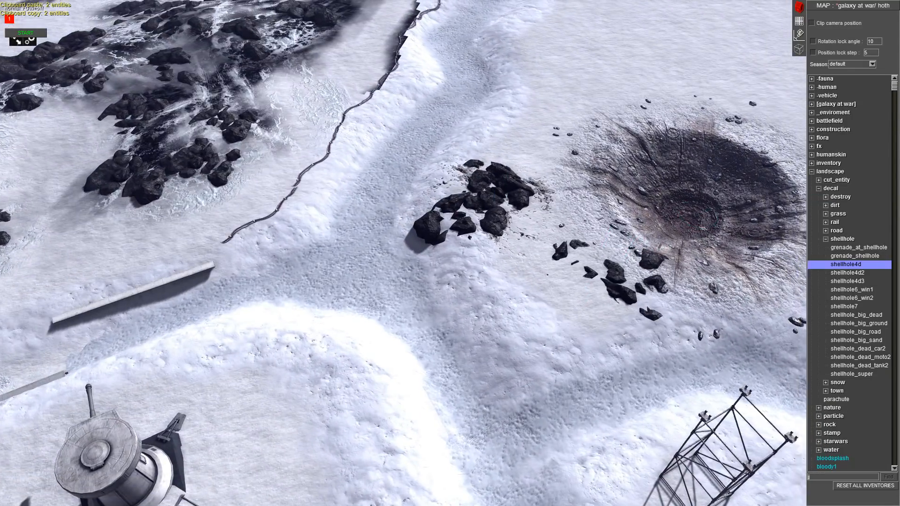
pyautogui.moveTo(694, 187); pyautogui.dragTo(685, 200, button='middle')
pyautogui.hotkey('ctrl', 'v')
pyautogui.keyDown('alt'); pyautogui.moveTo(688, 225); pyautogui.dragTo(685, 259); pyautogui.keyUp('alt')
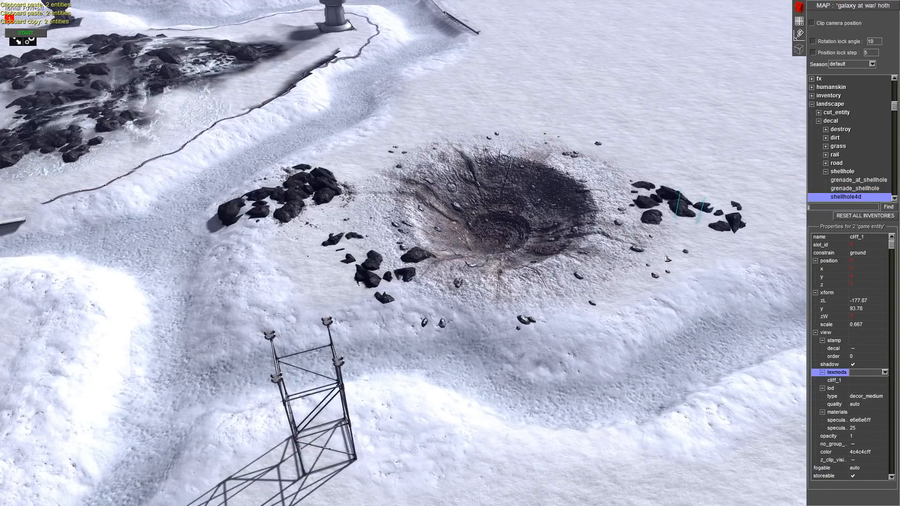
# - Paint the snow0080_7_m and snow0101_13_m texture pair over the dark jagged seam along the cable by the hilltop turret
pyautogui.scroll(-5, 567, 221)
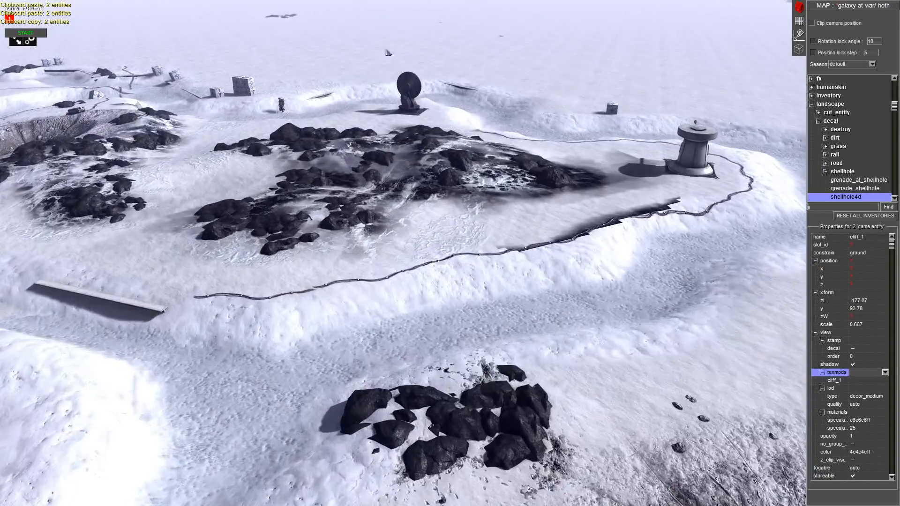
pyautogui.moveTo(409, 134); pyautogui.dragTo(424, 178, button='middle')
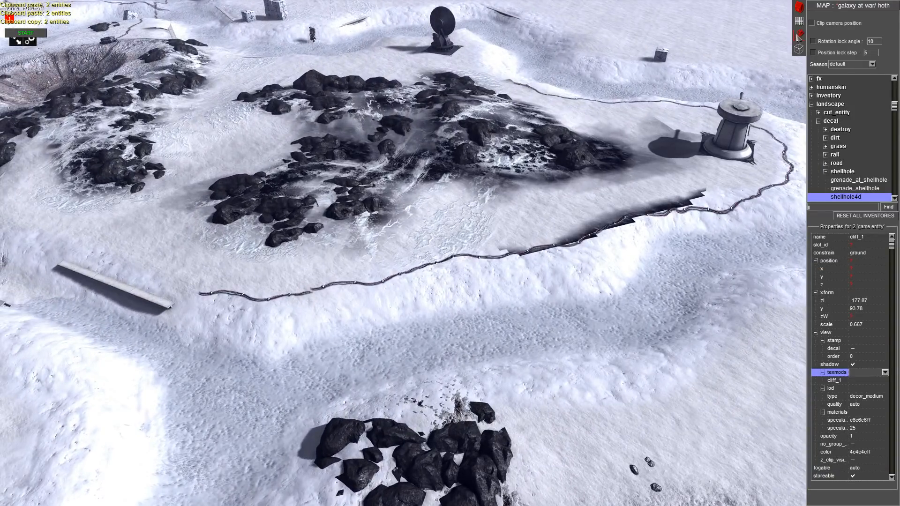
pyautogui.click(799, 33)
pyautogui.click(874, 55)
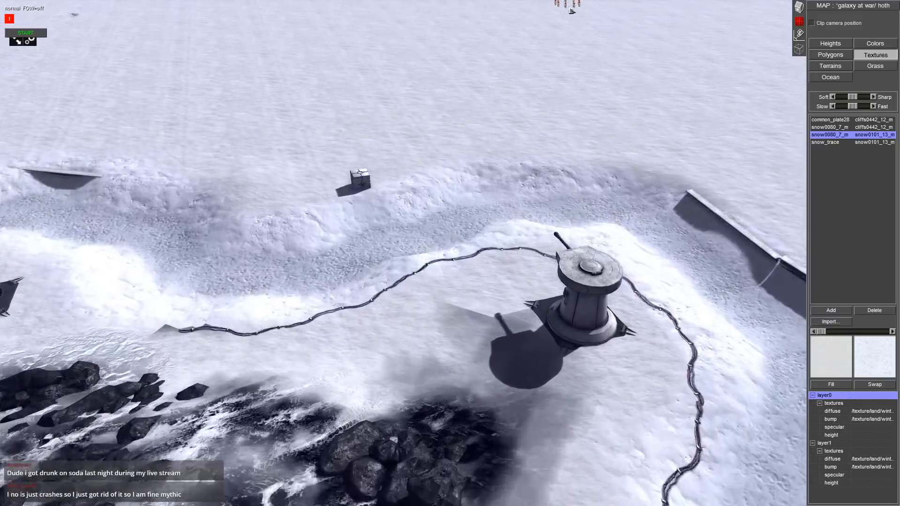
pyautogui.moveTo(563, 5); pyautogui.dragTo(437, 206, button='middle')
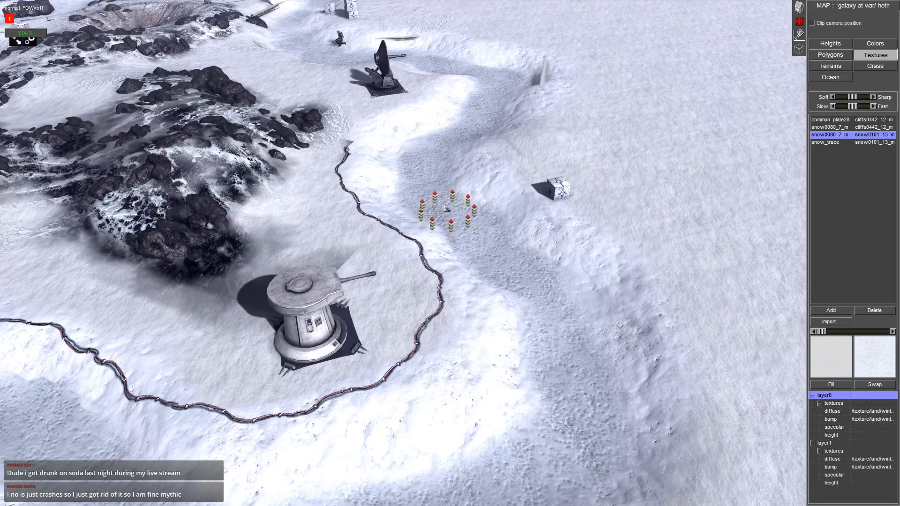
pyautogui.moveTo(446, 210)
pyautogui.mouseDown(button='middle')
pyautogui.moveTo(304, 220)
pyautogui.moveTo(237, 254)
pyautogui.mouseUp(button='middle')
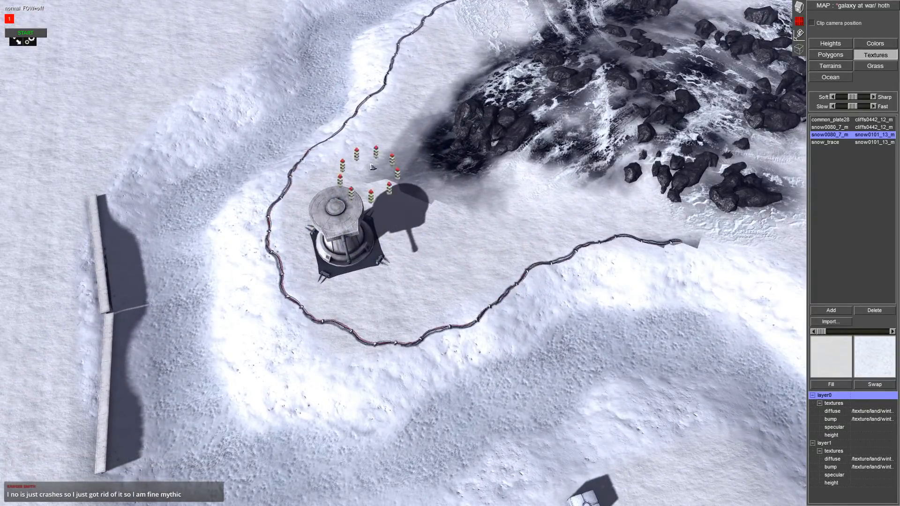
# - Paint snow0080_7_m with snow0101_13_m between the rocky hill and the turret, and blend the rock's dark edge using snow0080_7_m with cliffs0442_12_m
pyautogui.click(831, 127)
pyautogui.click(831, 120)
pyautogui.click(831, 127)
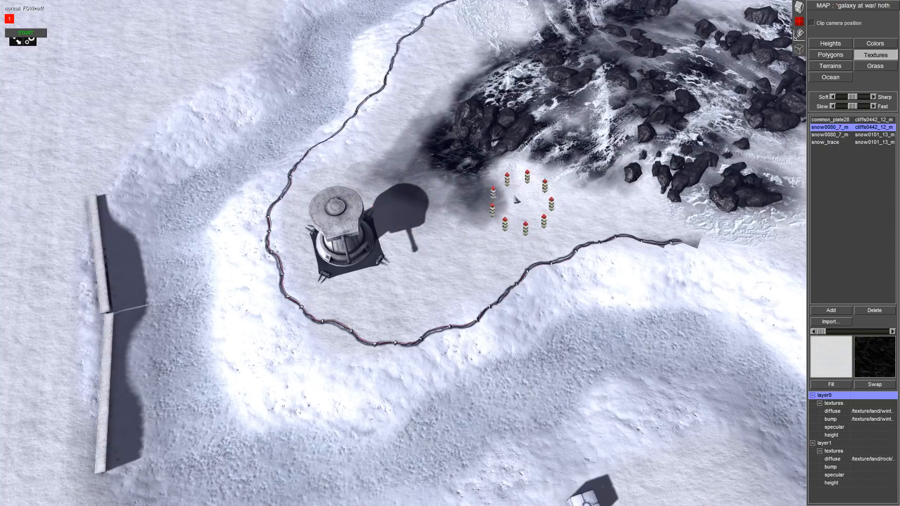
pyautogui.scroll(3, 545, 154)
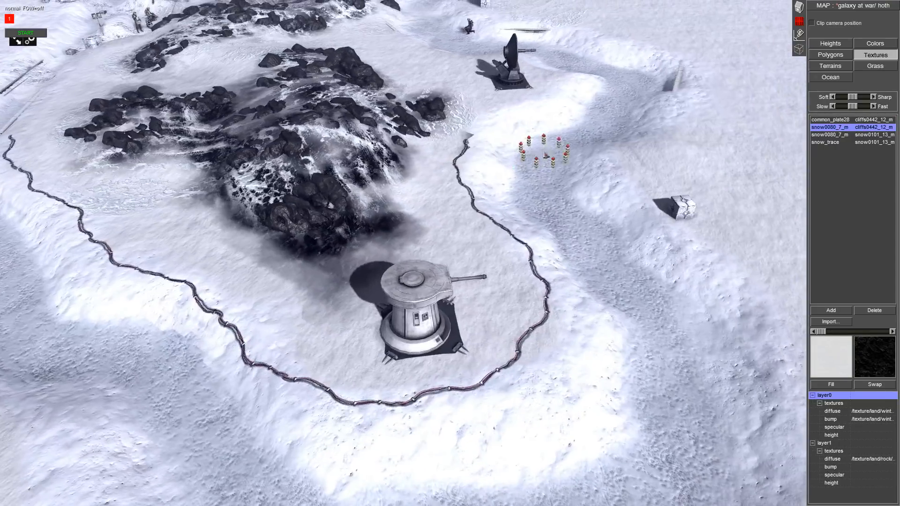
pyautogui.click(856, 121)
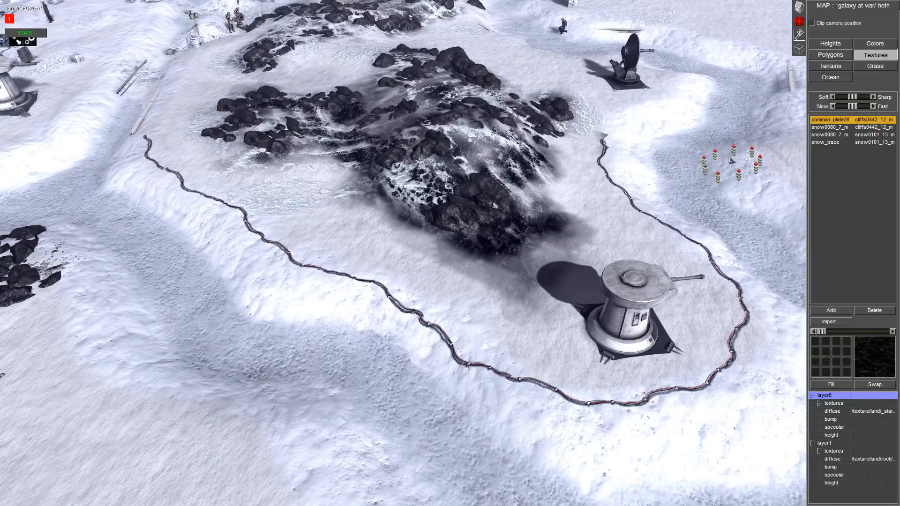
pyautogui.press('Down')
pyautogui.press('Down')
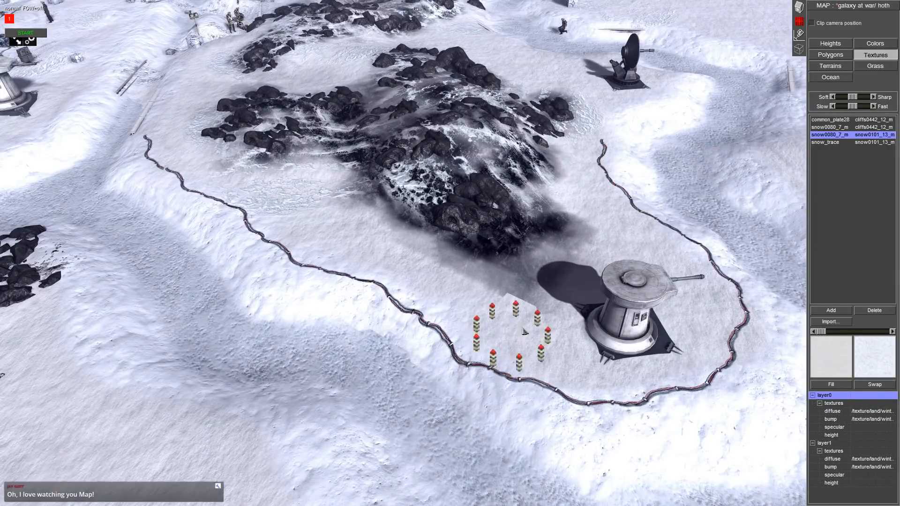
pyautogui.moveTo(522, 328)
pyautogui.mouseDown()
pyautogui.moveTo(675, 299)
pyautogui.moveTo(466, 313)
pyautogui.moveTo(643, 269)
pyautogui.moveTo(558, 299)
pyautogui.mouseUp()
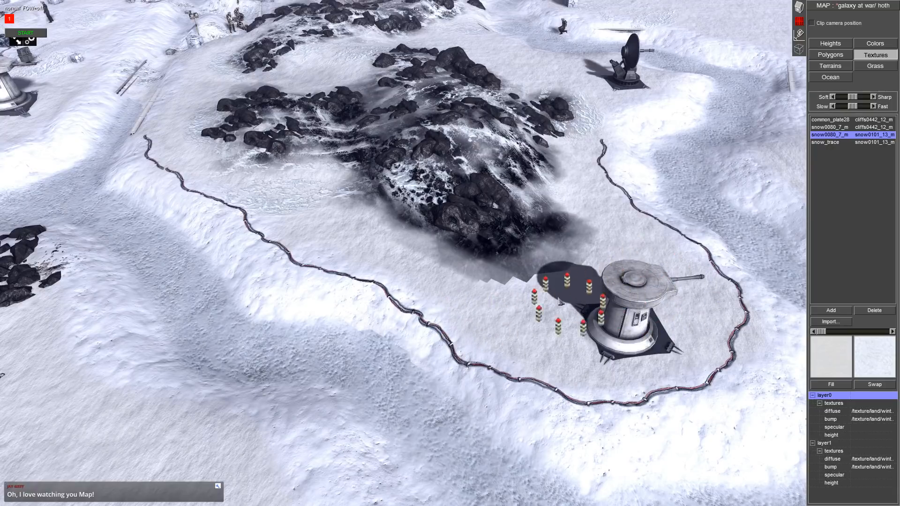
pyautogui.press('Up')
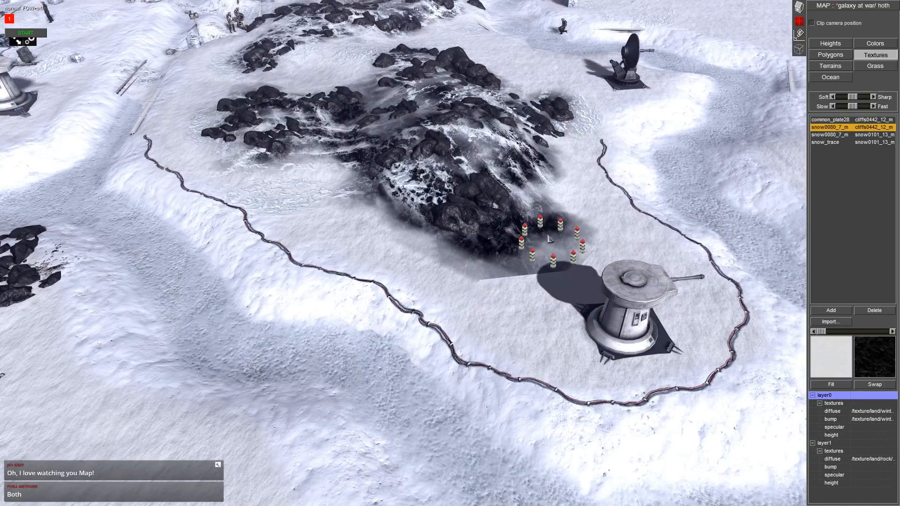
pyautogui.moveTo(549, 239)
pyautogui.mouseDown()
pyautogui.moveTo(553, 272)
pyautogui.moveTo(499, 283)
pyautogui.moveTo(556, 253)
pyautogui.mouseUp()
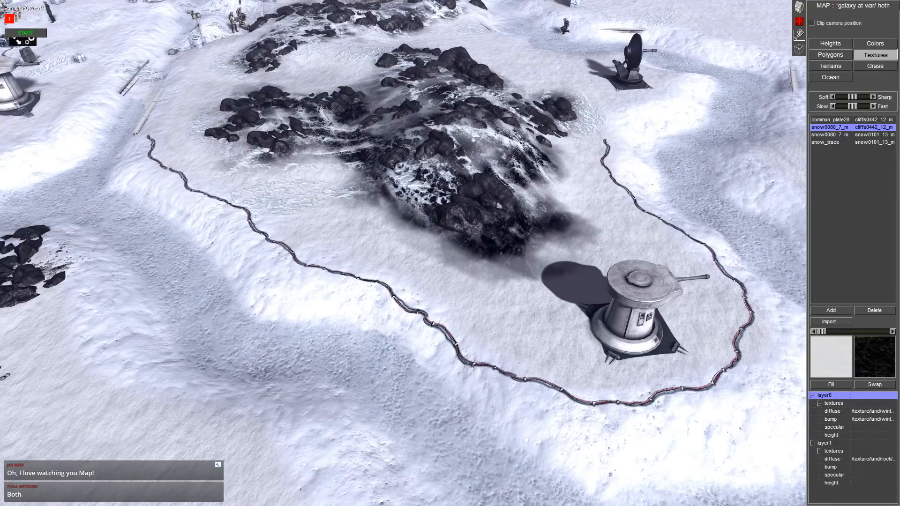
# - Look over the rock clusters, trenches, large crater and turret positions across the battlefield for spots that need detail
pyautogui.moveTo(225, 85); pyautogui.dragTo(365, 62, button='middle')
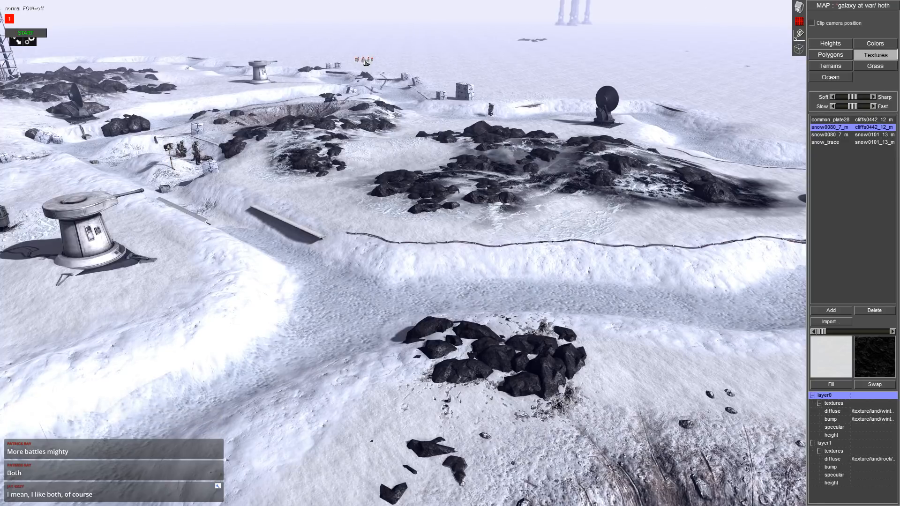
pyautogui.click(798, 7)
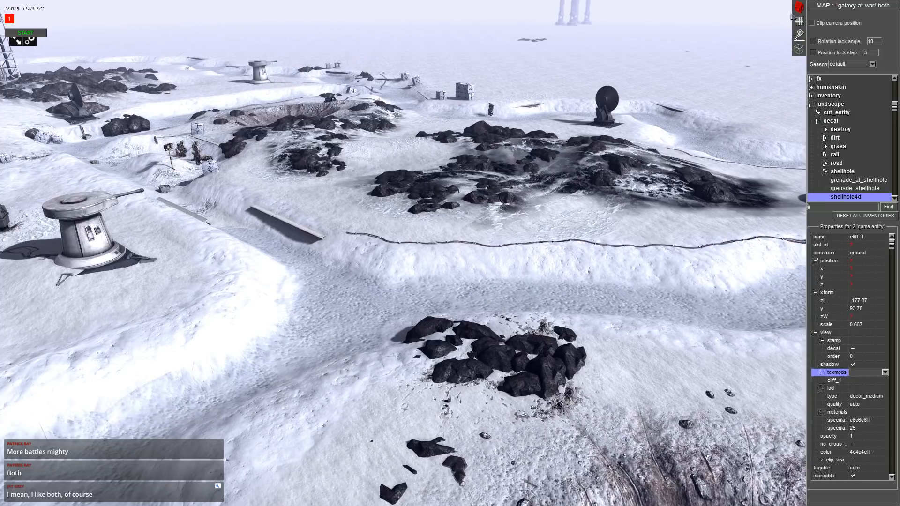
pyautogui.moveTo(539, 192); pyautogui.dragTo(469, 187, button='middle')
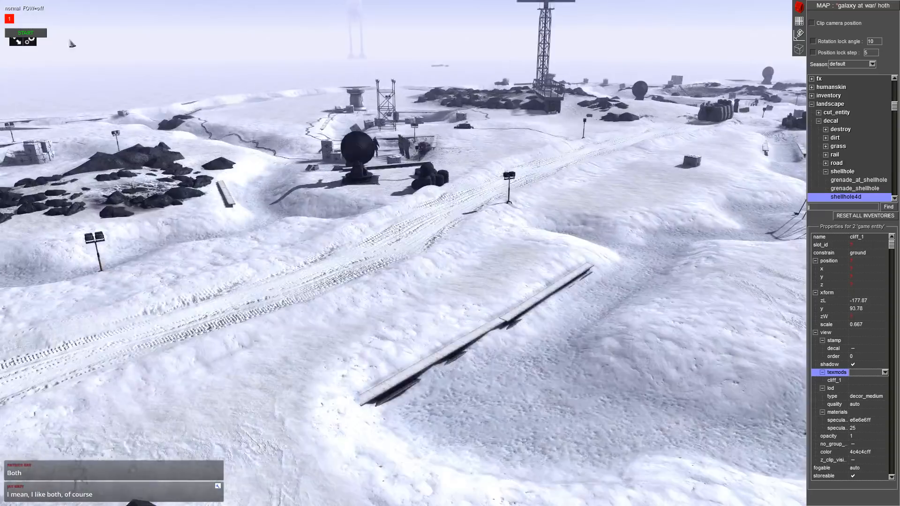
pyautogui.moveTo(324, 177); pyautogui.dragTo(376, 171, button='middle')
pyautogui.moveTo(430, 188); pyautogui.dragTo(469, 185, button='middle')
pyautogui.moveTo(435, 155); pyautogui.dragTo(621, 174, button='middle')
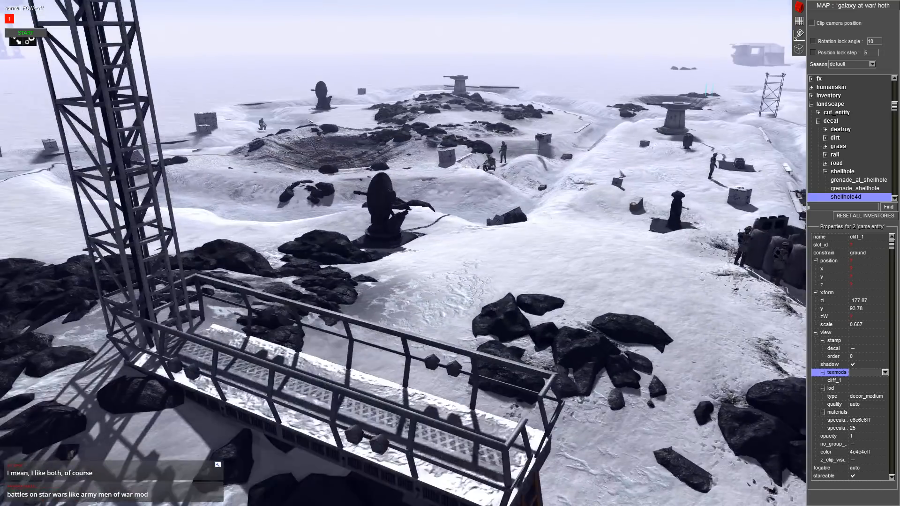
pyautogui.moveTo(452, 267); pyautogui.dragTo(328, 262, button='middle')
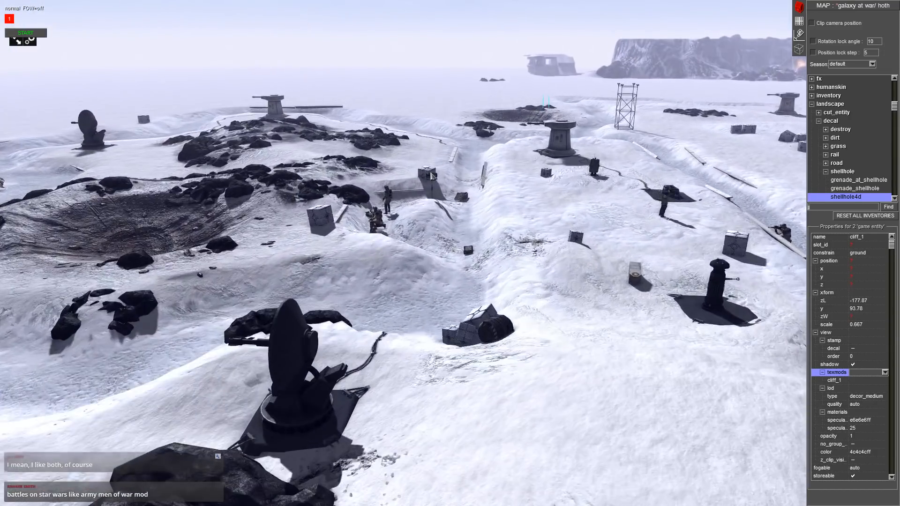
pyautogui.moveTo(574, 287); pyautogui.dragTo(566, 323, button='middle')
pyautogui.click(614, 289)
pyautogui.click(799, 22)
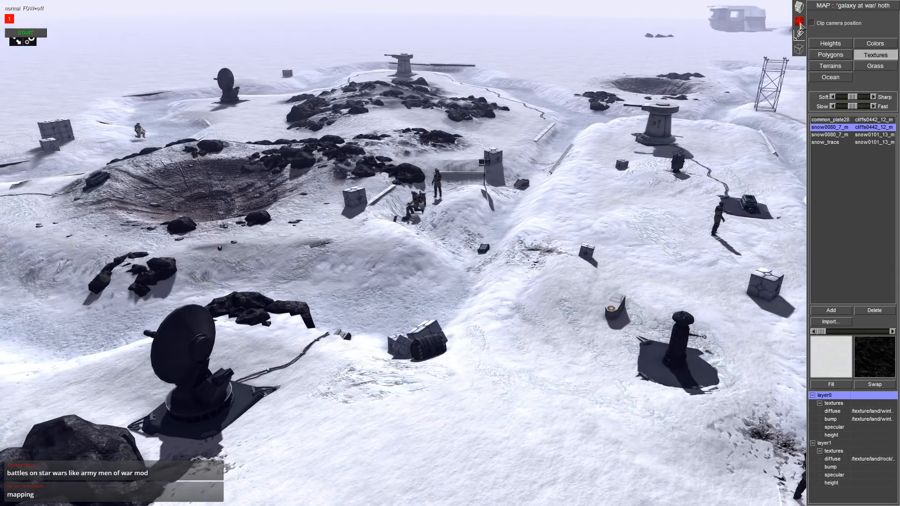
pyautogui.click(829, 43)
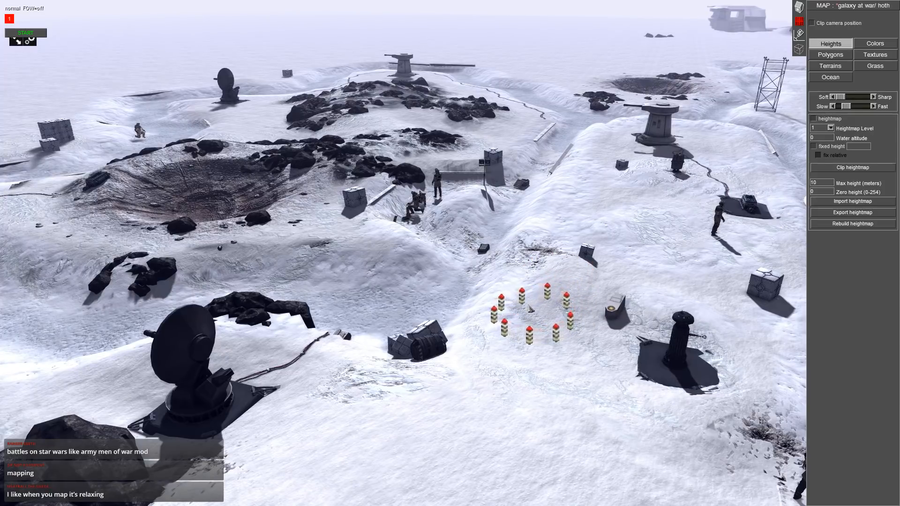
pyautogui.scroll(-3, 528, 306)
pyautogui.moveTo(768, 227); pyautogui.dragTo(747, 249, button='middle')
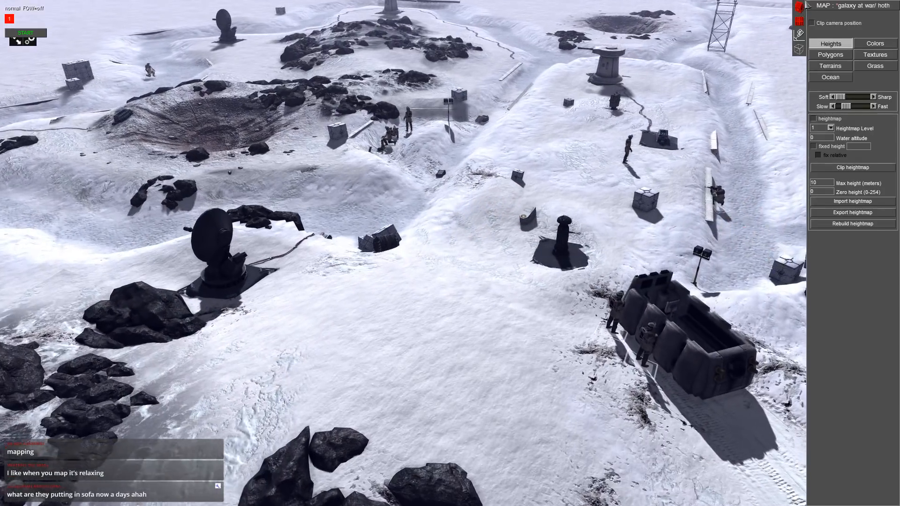
pyautogui.click(799, 6)
# - Copy the snow_tracks_1 decal beside the armoured transport and paste copies of it, including one on the near slope of the rocky hill
pyautogui.moveTo(562, 263); pyautogui.dragTo(567, 309, button='middle')
pyautogui.scroll(2, 567, 312)
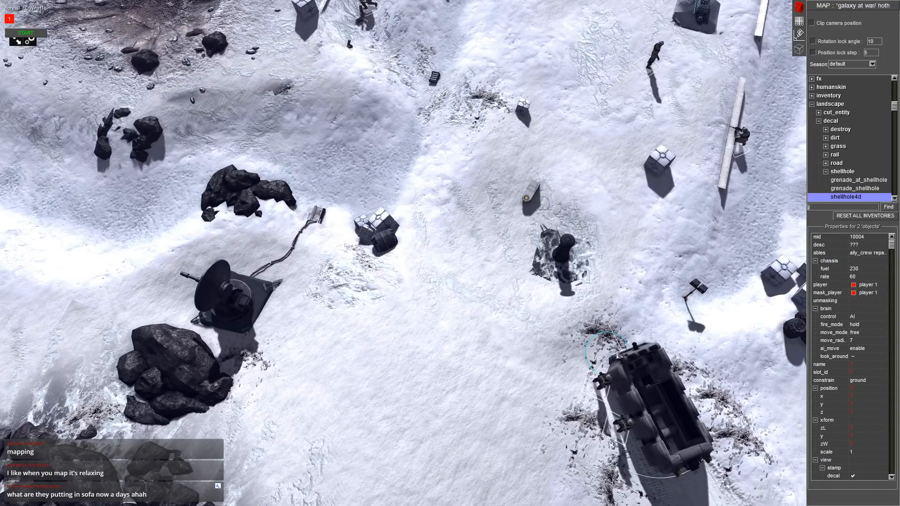
pyautogui.moveTo(702, 167); pyautogui.dragTo(755, 167, button='middle')
pyautogui.click(611, 200)
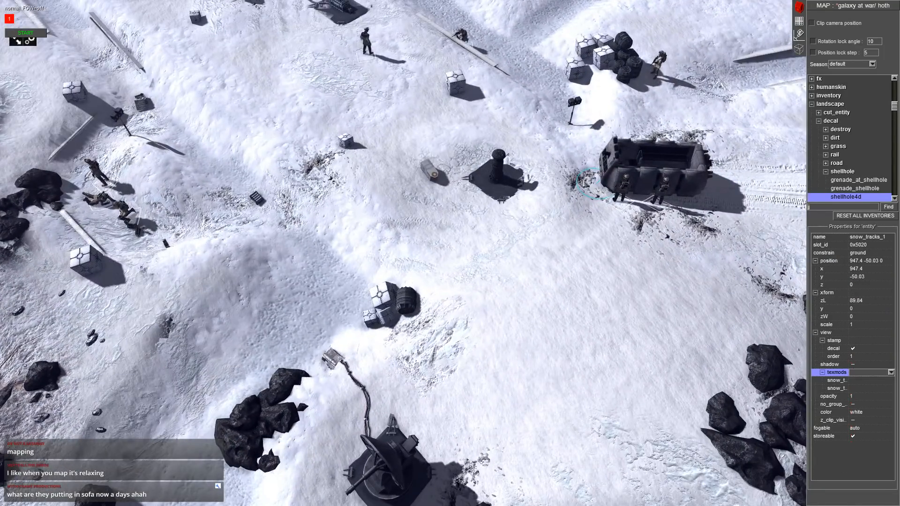
pyautogui.moveTo(611, 201); pyautogui.dragTo(485, 133, button='middle')
pyautogui.hotkey('ctrl', 'c')
pyautogui.press('Up')
pyautogui.moveTo(450, 187); pyautogui.dragTo(380, 206, button='middle')
pyautogui.hotkey('ctrl', 'v')
pyautogui.hotkey('ctrl', 'c')
pyautogui.hotkey('ctrl', 'v')
pyautogui.hotkey('ctrl', 'c')
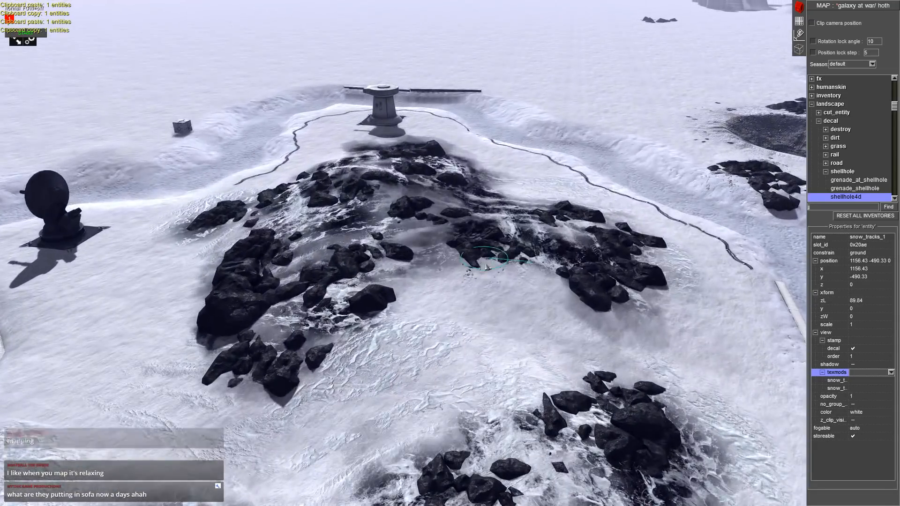
# - Paste two more snow_tracks_1 decals along the rocky hill's cable side, rotating and moving them to fit the rock edge
pyautogui.moveTo(487, 267); pyautogui.dragTo(627, 327, button='middle')
pyautogui.hotkey('ctrl', 'v')
pyautogui.keyDown('alt'); pyautogui.moveTo(626, 324); pyautogui.dragTo(608, 339); pyautogui.keyUp('alt')
pyautogui.hotkey('ctrl', 'c')
pyautogui.moveTo(609, 338); pyautogui.dragTo(523, 339, button='middle')
pyautogui.hotkey('ctrl', 'v')
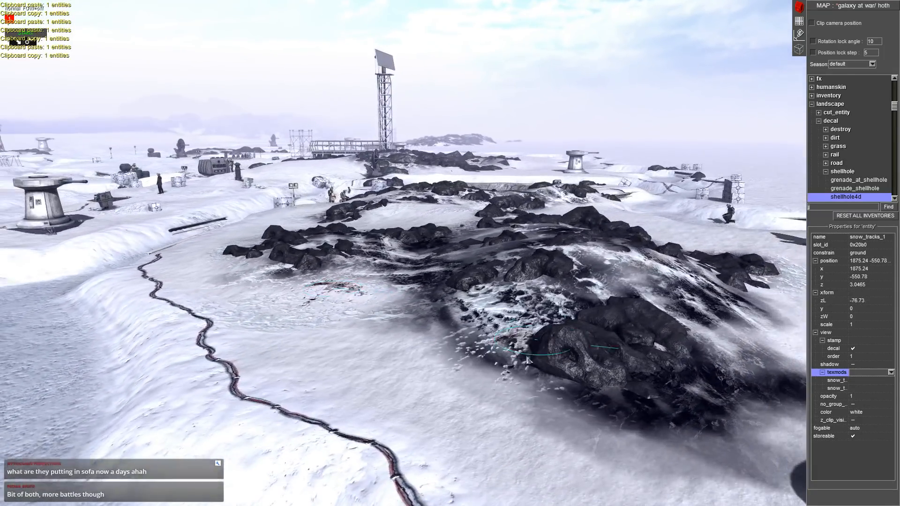
pyautogui.moveTo(515, 339); pyautogui.dragTo(541, 357)
pyautogui.moveTo(541, 357); pyautogui.dragTo(622, 297, button='middle')
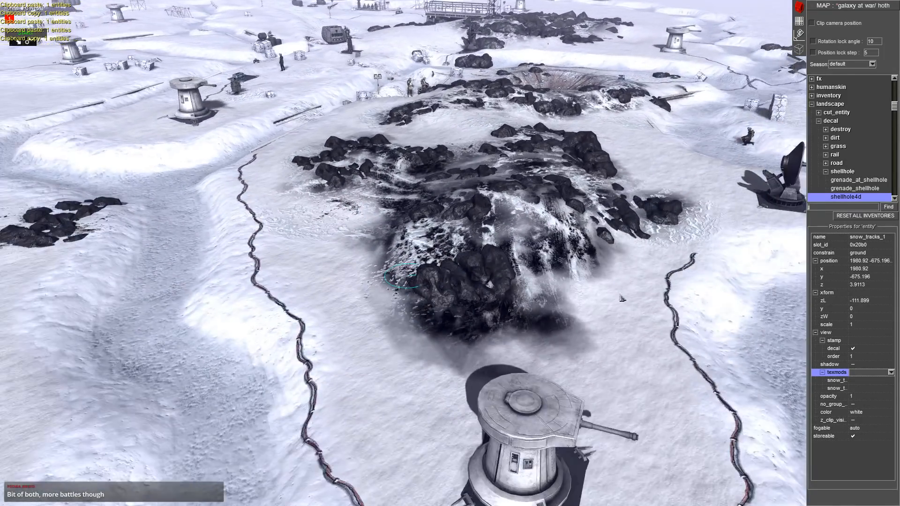
# - Paste two snow_tracks_1 decals at the foot of the rocky hill facing the turret, turning each to a different angle
pyautogui.hotkey('ctrl', 'v')
pyautogui.moveTo(556, 329); pyautogui.dragTo(577, 328)
pyautogui.keyDown('alt'); pyautogui.moveTo(577, 328); pyautogui.dragTo(605, 243); pyautogui.keyUp('alt')
pyautogui.hotkey('ctrl', 'v')
pyautogui.keyDown('alt'); pyautogui.moveTo(446, 348); pyautogui.dragTo(428, 377); pyautogui.keyUp('alt')
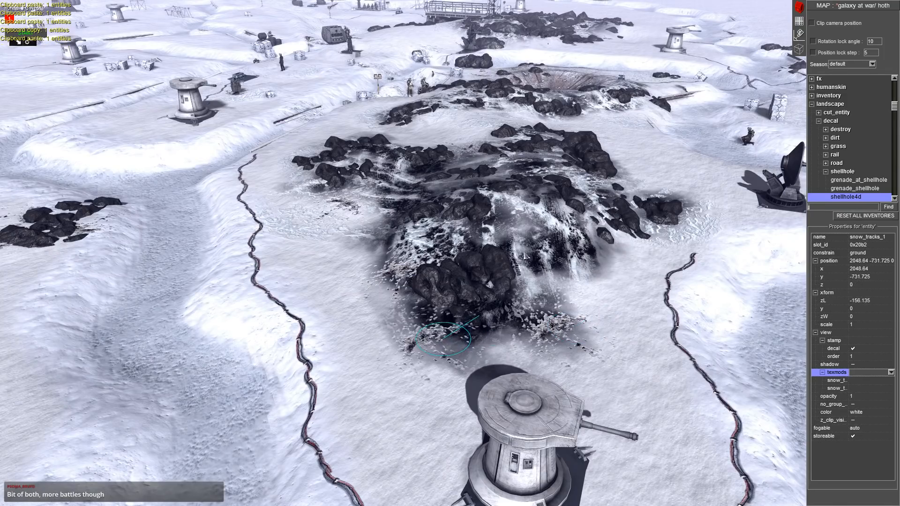
# - Try the sand and rock texmods on the large crater's shellhole4d decal and set it back to snow
pyautogui.moveTo(428, 377); pyautogui.dragTo(628, 221, button='middle')
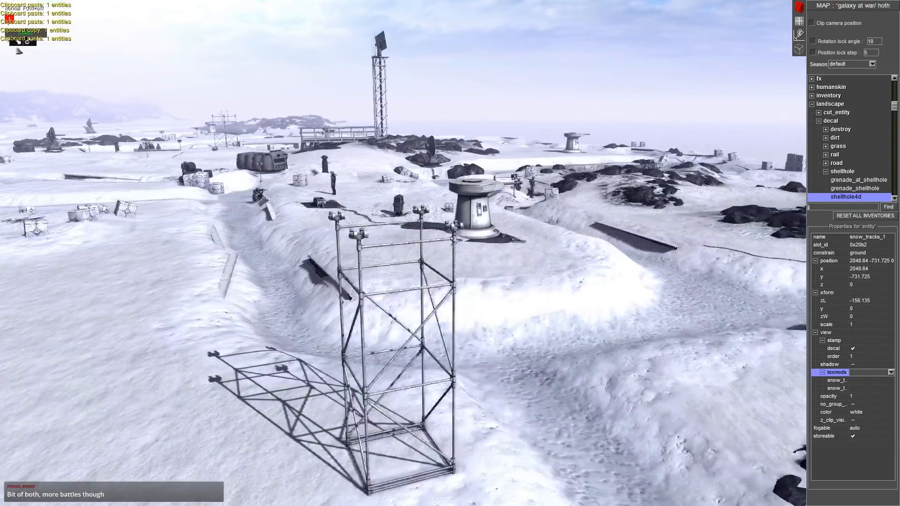
pyautogui.moveTo(243, 103); pyautogui.dragTo(397, 202, button='middle')
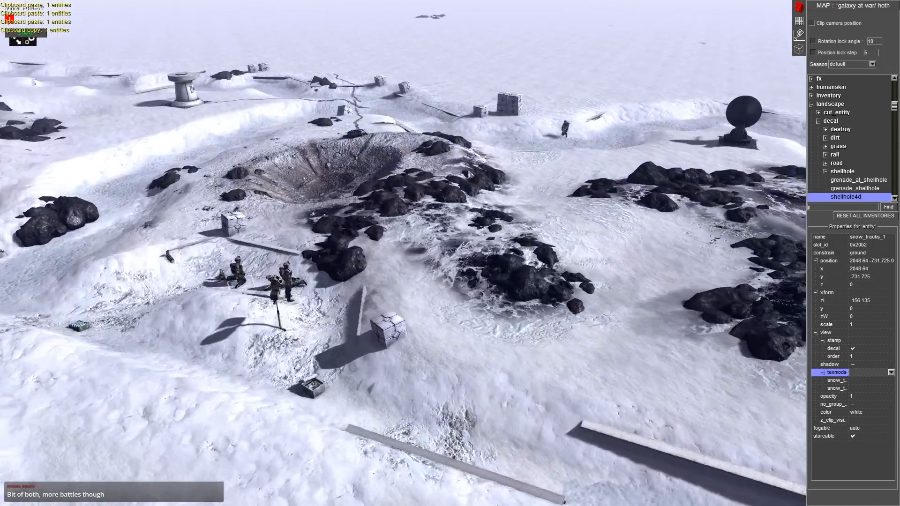
pyautogui.moveTo(407, 145); pyautogui.dragTo(520, 181, button='middle')
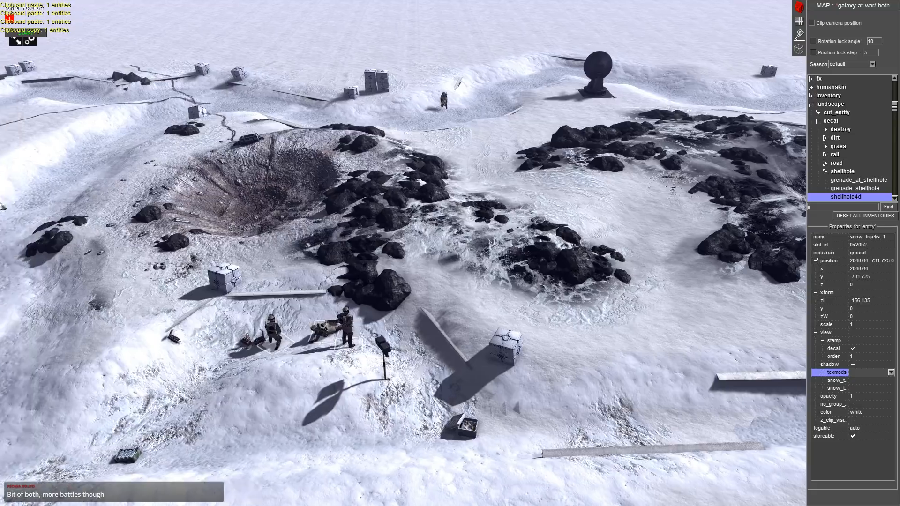
pyautogui.moveTo(328, 300); pyautogui.dragTo(552, 249, button='middle')
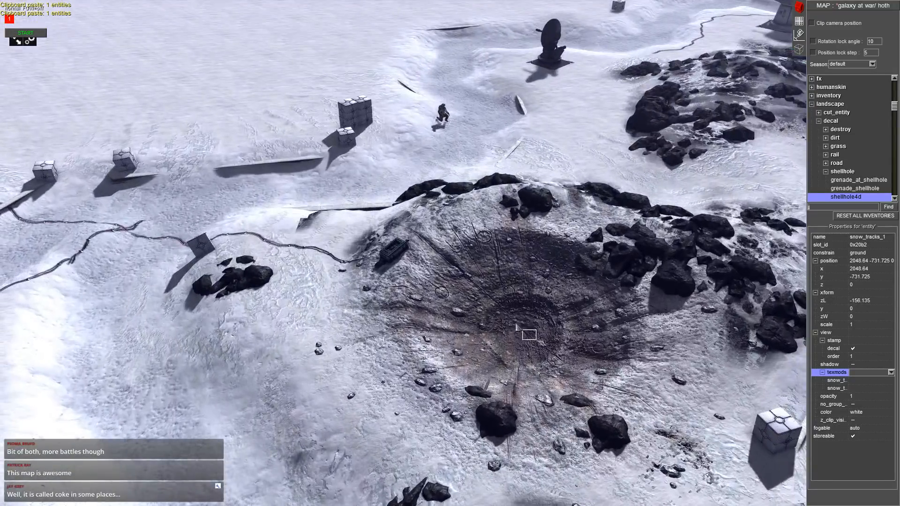
pyautogui.click(529, 323)
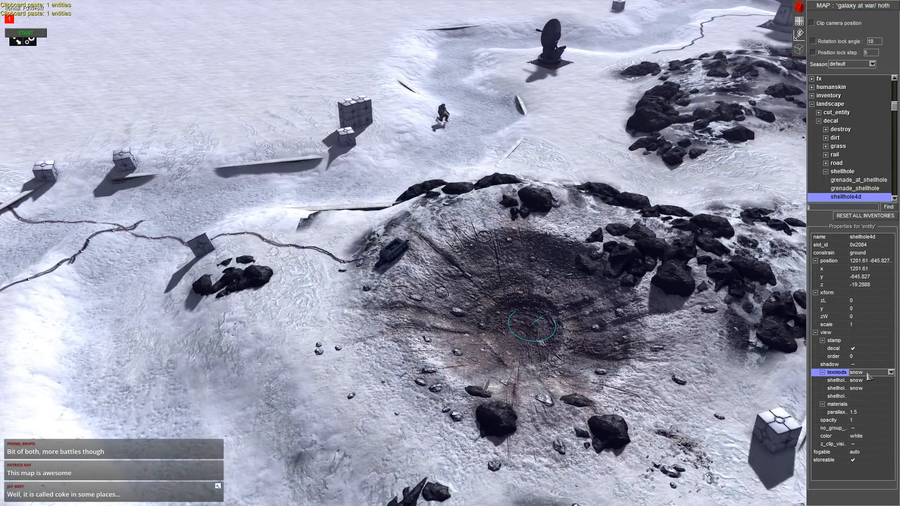
pyautogui.scroll(1, 868, 376)
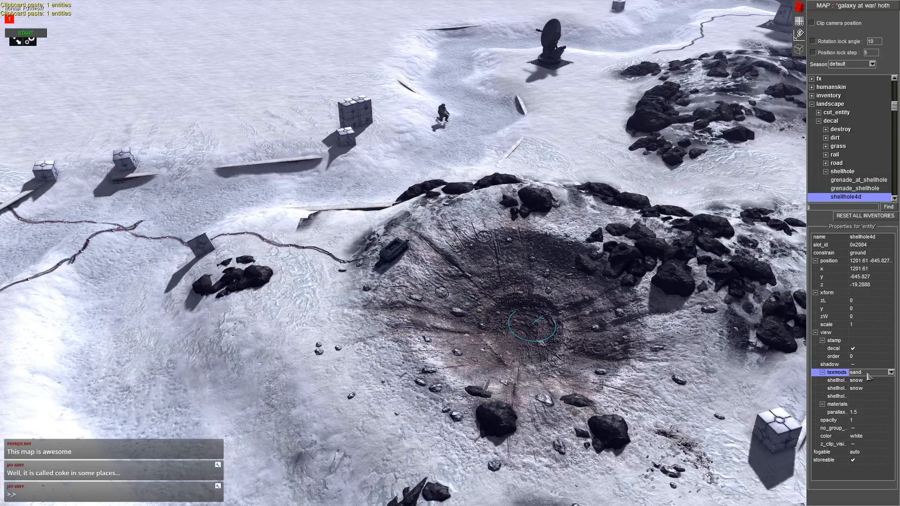
pyautogui.press('Return')
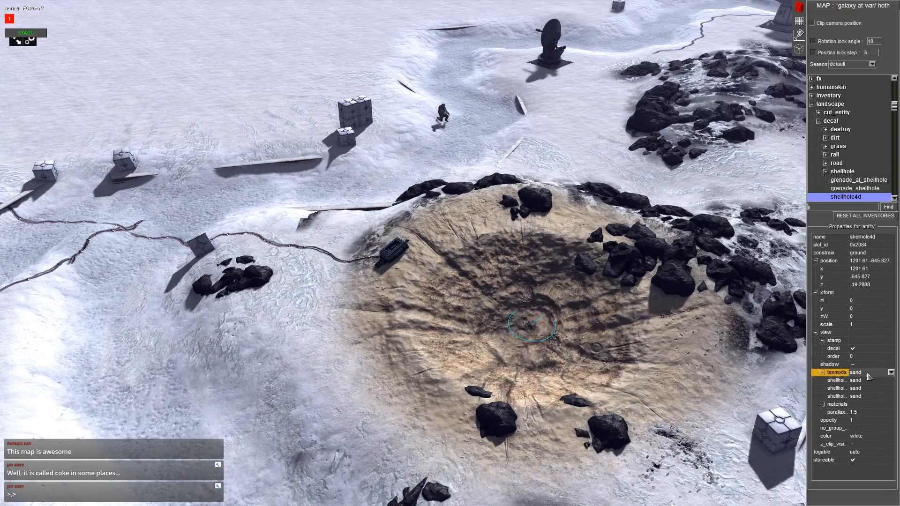
pyautogui.click(868, 376)
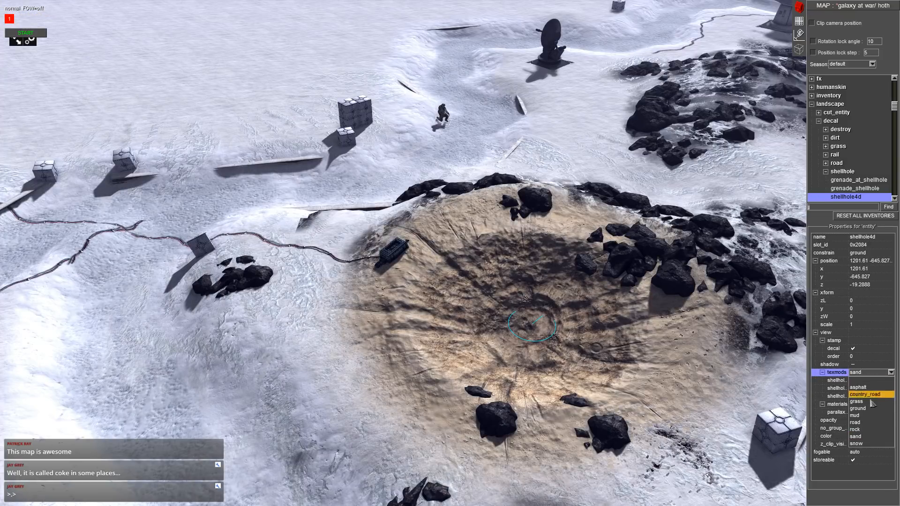
pyautogui.press('Return')
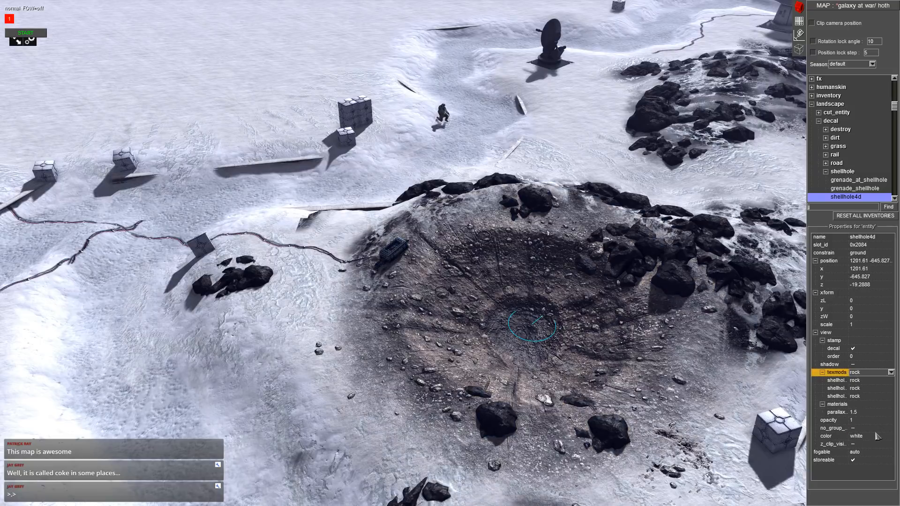
pyautogui.click(862, 375)
pyautogui.click(871, 443)
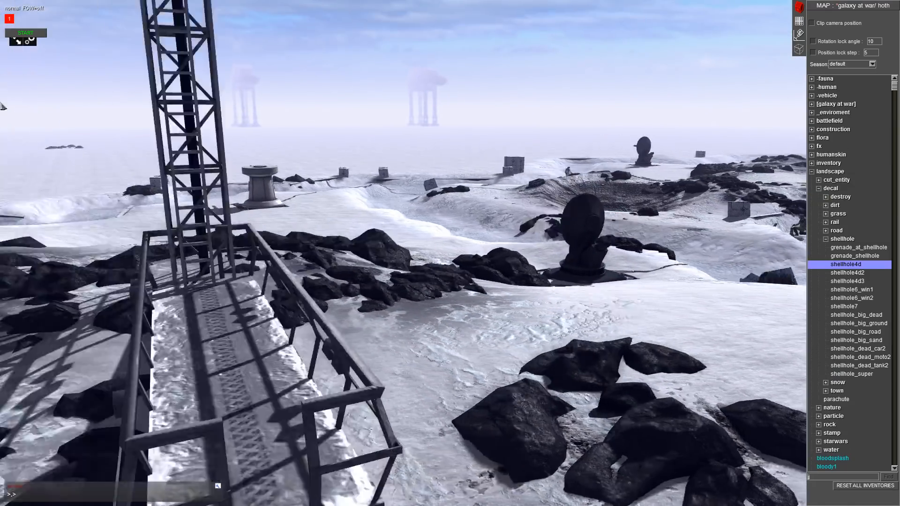
# - Copy the cable_for_mish2 decal beside the outer turret and paste two rotated segments end to end behind the nearby trench plank
pyautogui.moveTo(4, 141); pyautogui.dragTo(370, 174, button='middle')
pyautogui.moveTo(94, 107); pyautogui.dragTo(366, 211, button='middle')
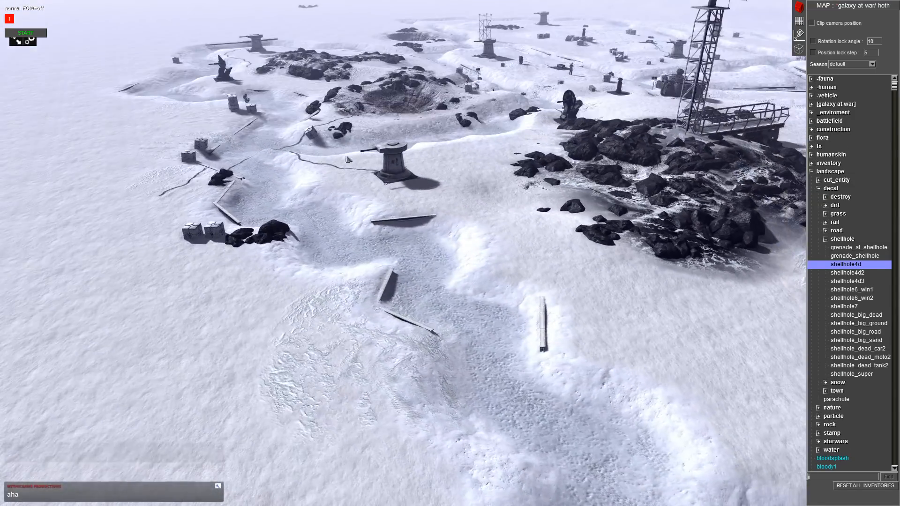
pyautogui.moveTo(169, 70); pyautogui.dragTo(267, 283, button='middle')
pyautogui.click(250, 271)
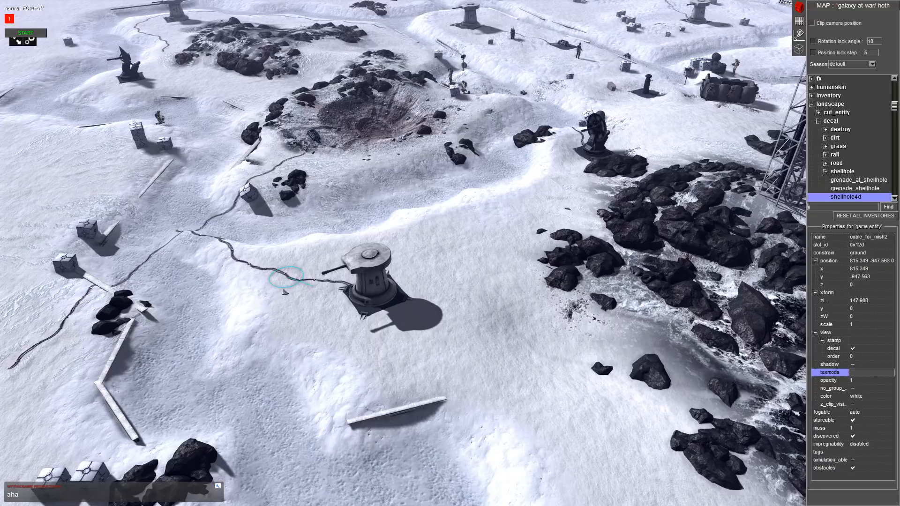
pyautogui.hotkey('ctrl', 'c')
pyautogui.hotkey('ctrl', 'v')
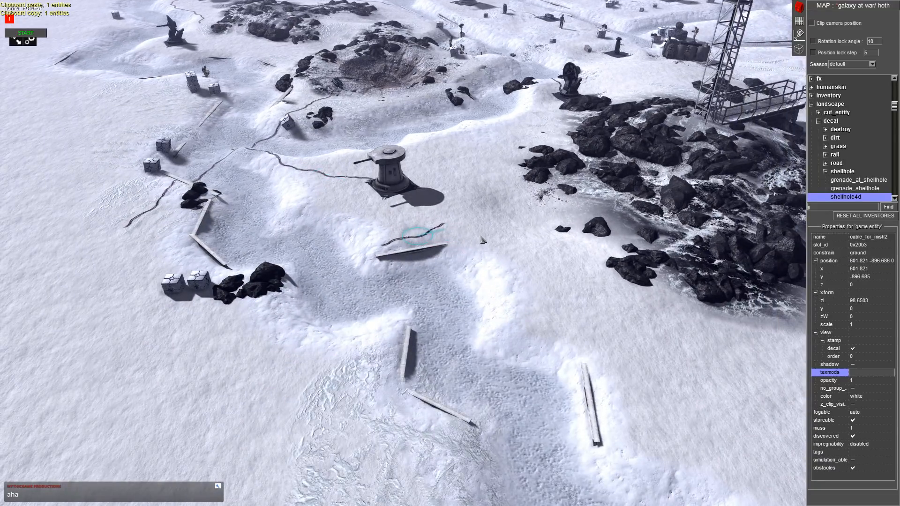
pyautogui.hotkey('ctrl', 'c')
pyautogui.hotkey('ctrl', 'v')
pyautogui.moveTo(467, 207); pyautogui.dragTo(485, 216, button='right')
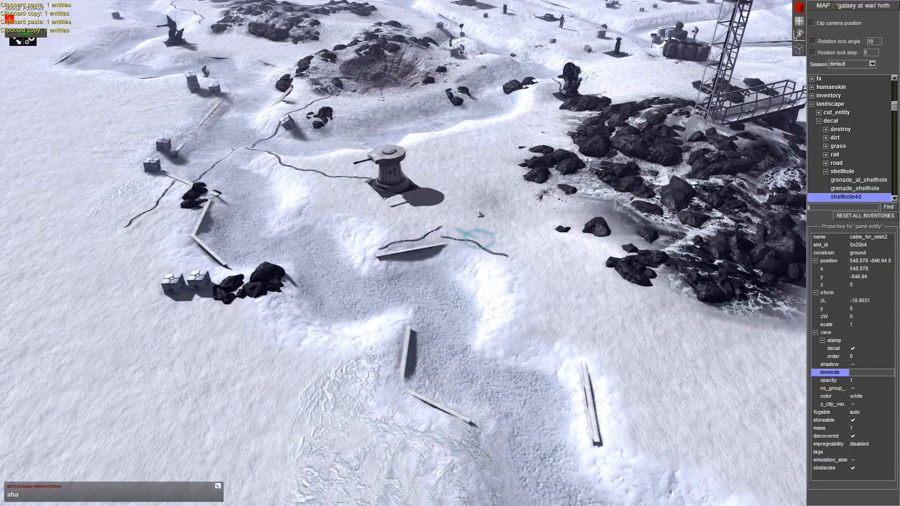
# - Reposition and rotate the two pasted cable_for_mish2 segments so they join end to end past the trench plank and curve down the bank
pyautogui.moveTo(485, 217); pyautogui.dragTo(529, 252)
pyautogui.moveTo(530, 251); pyautogui.dragTo(525, 323, button='right')
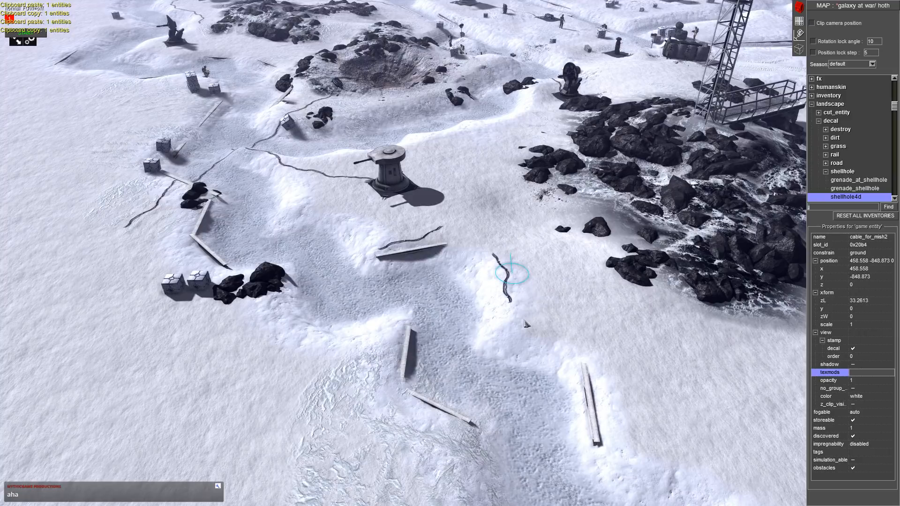
pyautogui.moveTo(407, 228); pyautogui.dragTo(485, 244)
pyautogui.moveTo(485, 244); pyautogui.dragTo(457, 262, button='right')
# - Copy the cable_for_mish2 decal and paste three rotated segments, extending the run from the trench plank to the cable by the outer turret
pyautogui.hotkey('ctrl', 'c')
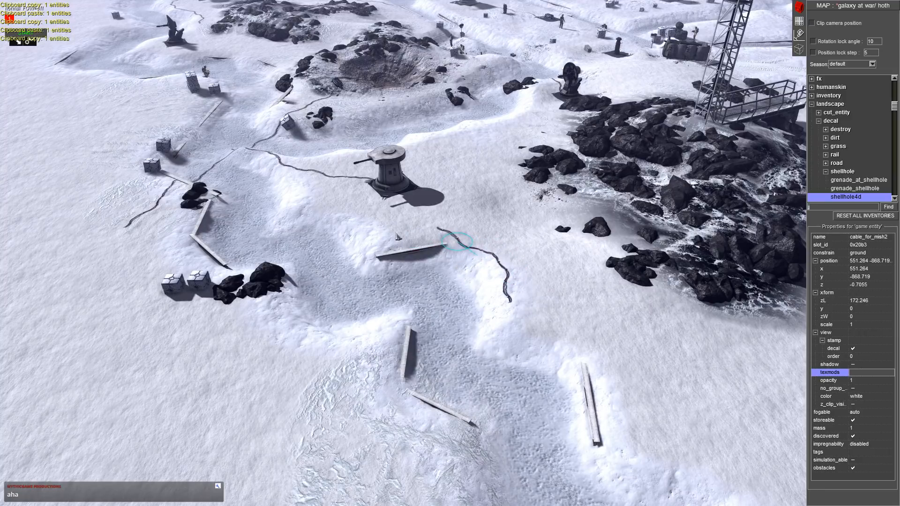
pyautogui.hotkey('ctrl', 'v')
pyautogui.moveTo(402, 224); pyautogui.dragTo(454, 231, button='right')
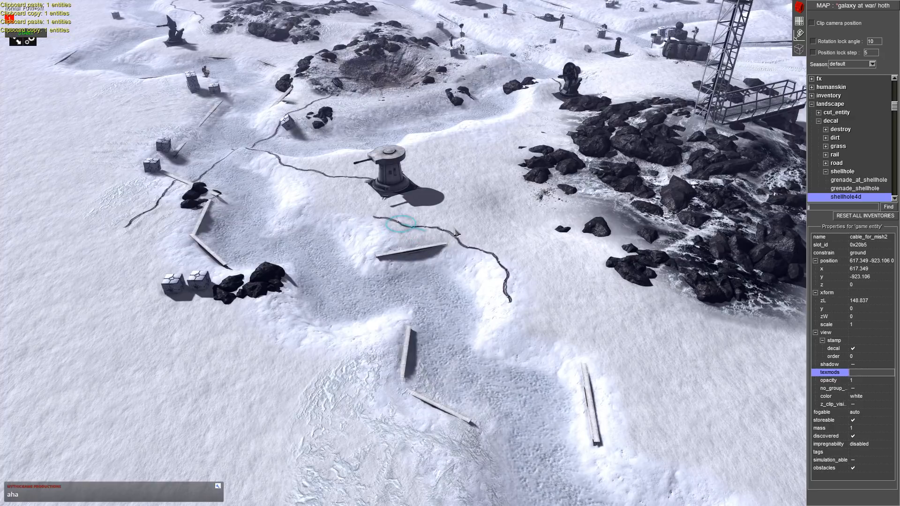
pyautogui.hotkey('ctrl', 'c')
pyautogui.hotkey('ctrl', 'v')
pyautogui.moveTo(354, 243); pyautogui.dragTo(358, 244, button='right')
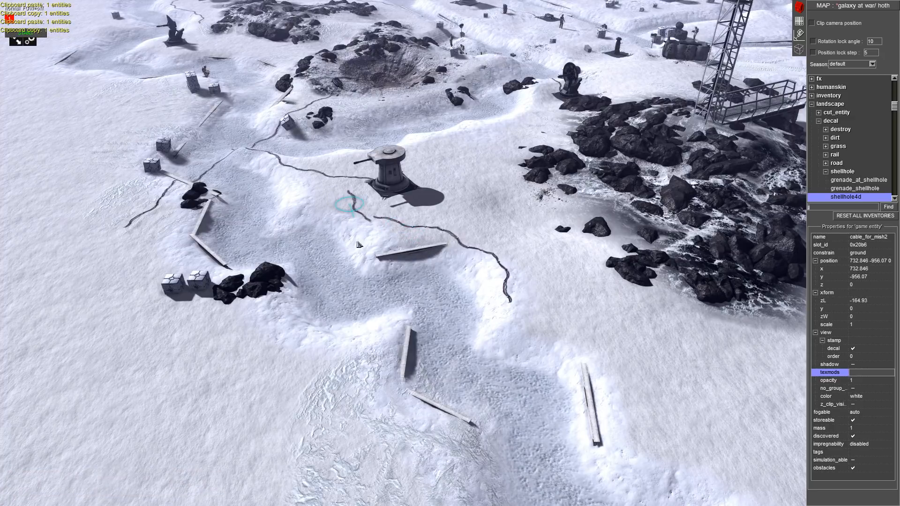
pyautogui.hotkey('ctrl', 'c')
pyautogui.hotkey('ctrl', 'v')
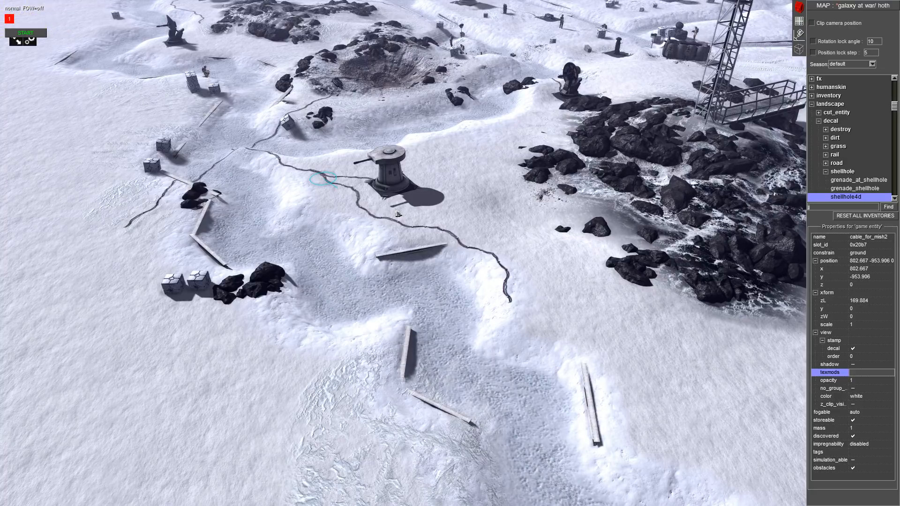
# - Copy the cable decal and place one segment branching off the existing cable beside the rock cluster at the trench junction
pyautogui.moveTo(505, 182); pyautogui.dragTo(617, 144, button='middle')
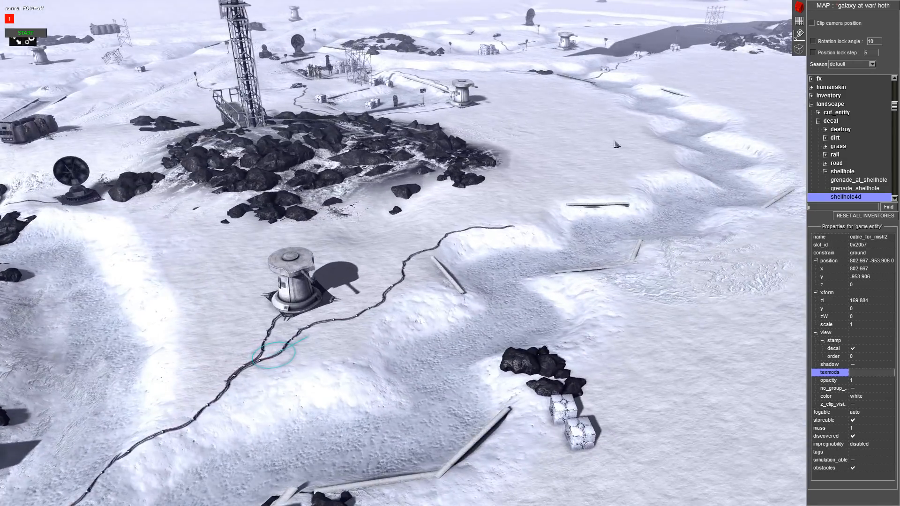
pyautogui.scroll(3, 665, 122)
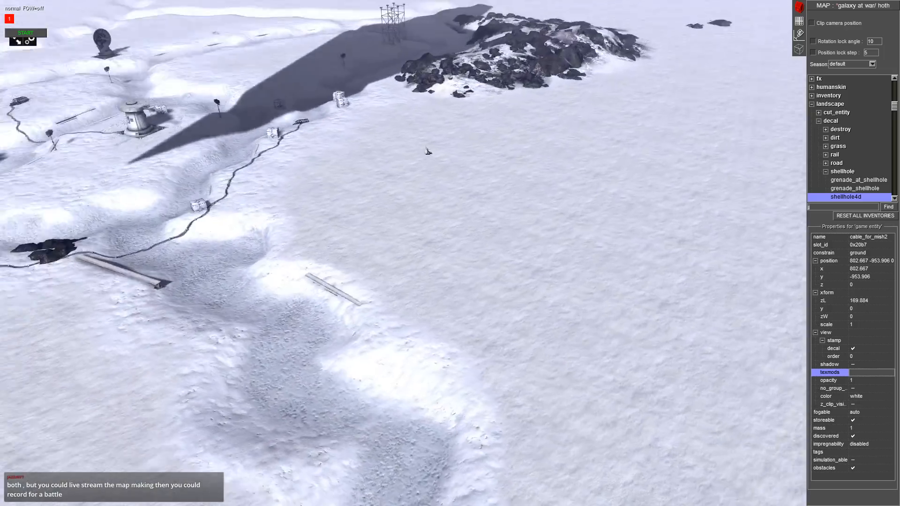
pyautogui.moveTo(428, 150); pyautogui.dragTo(247, 147, button='middle')
pyautogui.moveTo(388, 195); pyautogui.dragTo(266, 208, button='middle')
pyautogui.hotkey('ctrl', 'c')
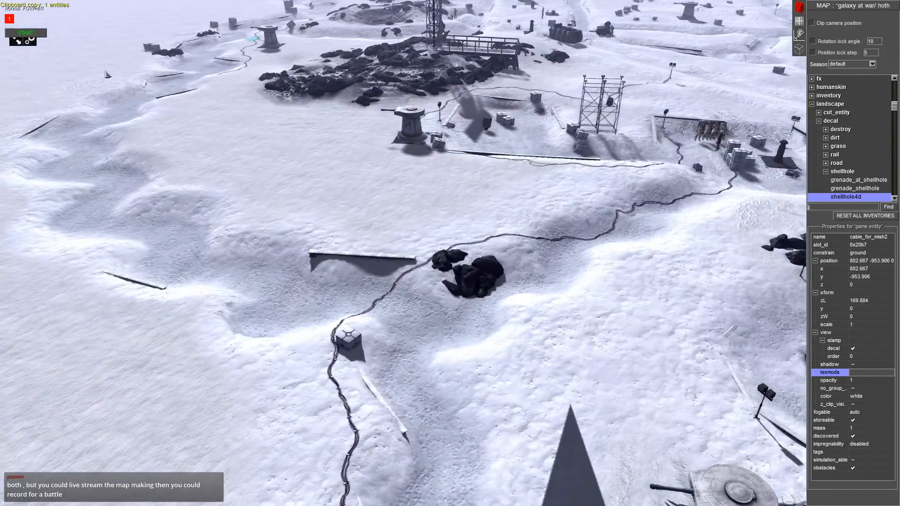
pyautogui.moveTo(478, 271); pyautogui.dragTo(488, 309, button='middle')
pyautogui.hotkey('ctrl', 'v')
pyautogui.moveTo(561, 331); pyautogui.dragTo(634, 319)
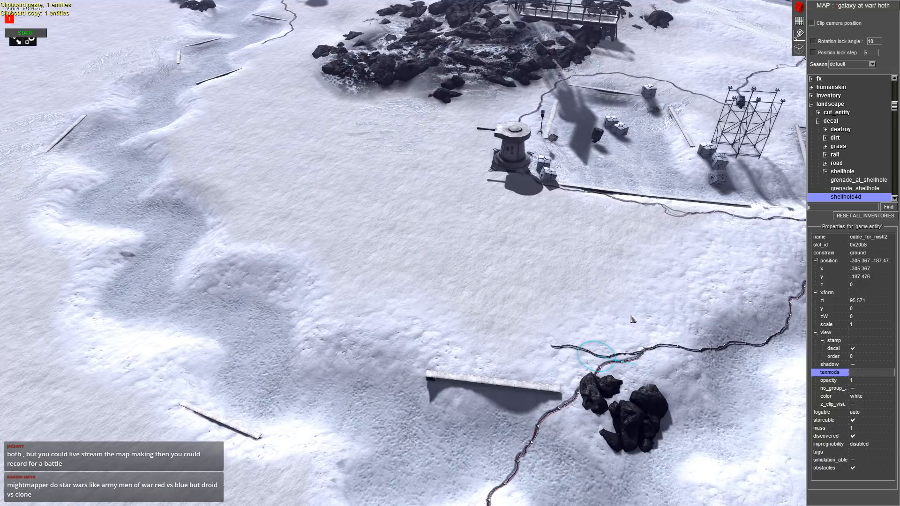
# - Paste three more cable segments end to end behind the trench plank, continuing the new branch along the upper bank
pyautogui.hotkey('ctrl', 'v')
pyautogui.moveTo(498, 351); pyautogui.dragTo(354, 364)
pyautogui.hotkey('ctrl', 'c')
pyautogui.hotkey('ctrl', 'v')
pyautogui.hotkey('ctrl', 'c')
pyautogui.hotkey('ctrl', 'v')
pyautogui.moveTo(354, 363); pyautogui.dragTo(292, 184, button='middle')
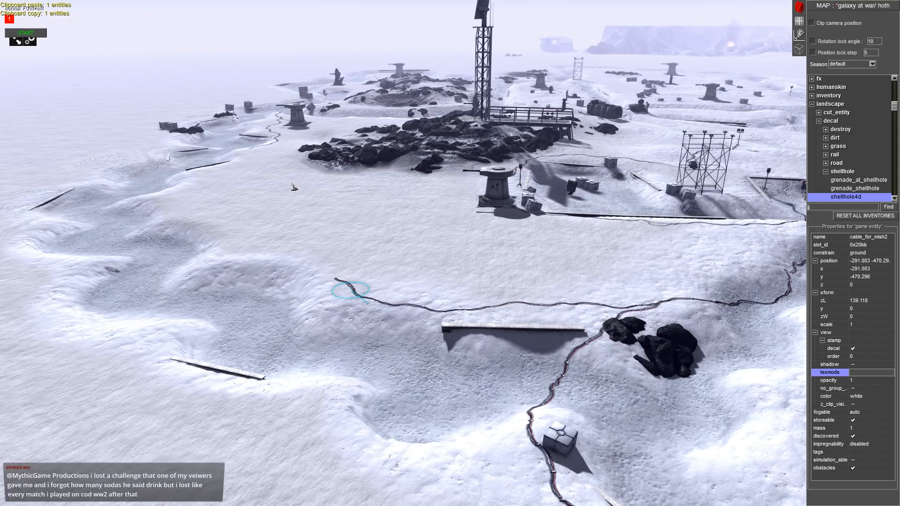
# - Copy one of the two white crates standing beside the rock cluster on the outer trench edge
pyautogui.moveTo(1, 2)
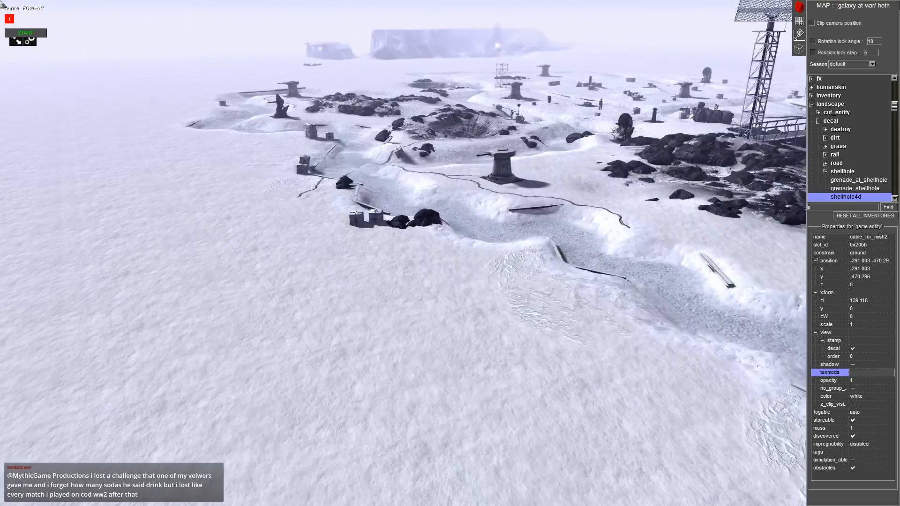
pyautogui.moveTo(282, 159); pyautogui.dragTo(398, 262, button='middle')
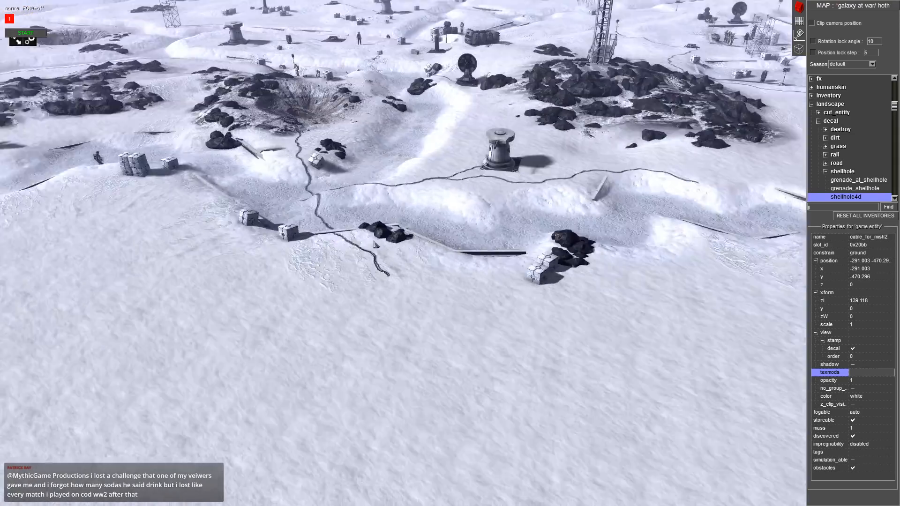
pyautogui.scroll(4, 406, 267)
pyautogui.moveTo(556, 349); pyautogui.dragTo(402, 327, button='middle')
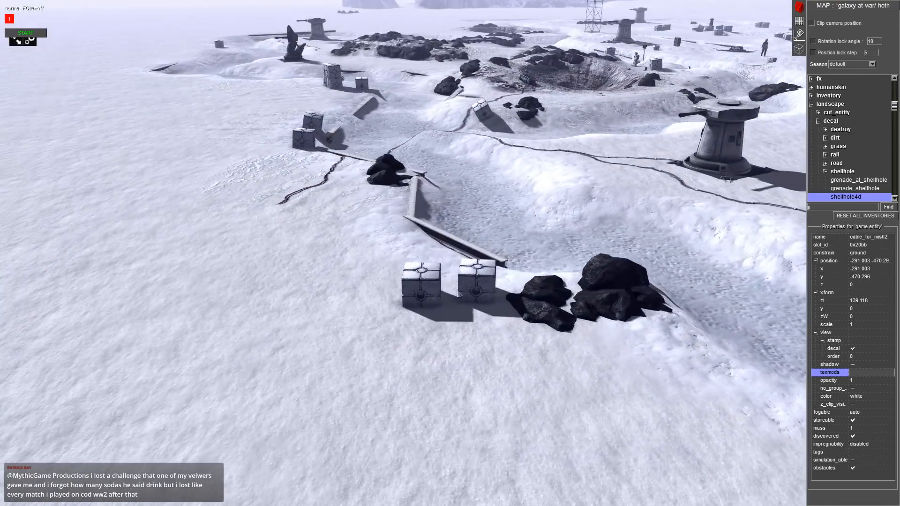
pyautogui.click(461, 294)
pyautogui.hotkey('ctrl', 'c')
# - Paste two copies of the crate side by side near the turret overlooking the trench junction and tilt one of them
pyautogui.moveTo(1, 1)
pyautogui.moveTo(121, 193); pyautogui.dragTo(351, 260, button='middle')
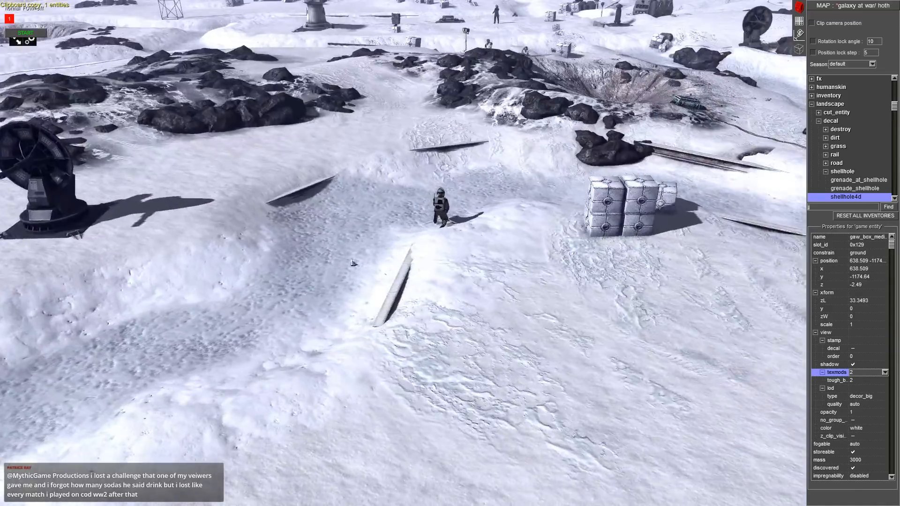
pyautogui.scroll(-4, 352, 260)
pyautogui.moveTo(56, 55); pyautogui.dragTo(422, 93, button='middle')
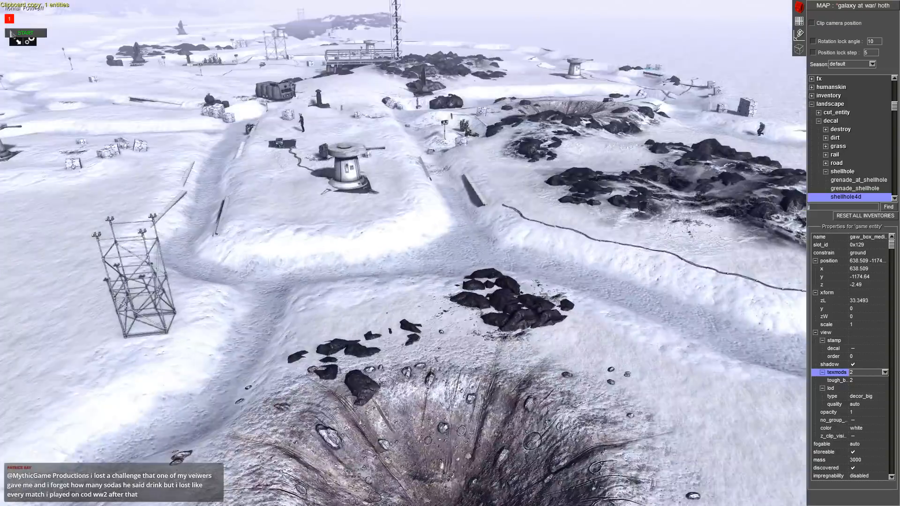
pyautogui.moveTo(141, 140); pyautogui.dragTo(356, 94, button='middle')
pyautogui.moveTo(609, 291); pyautogui.dragTo(519, 293, button='middle')
pyautogui.hotkey('ctrl', 'v')
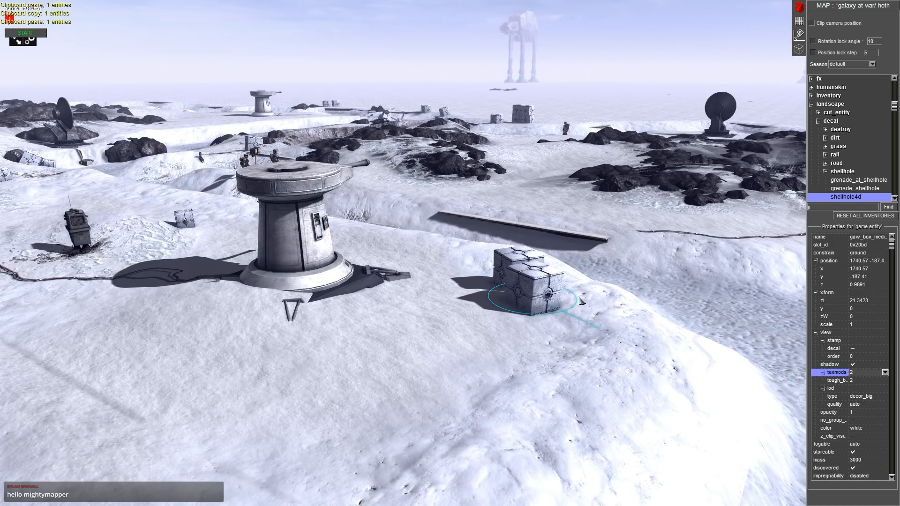
pyautogui.press('n')
# - Examine the turrets, trenches, cable runs and craters across the battlefield from several angles
pyautogui.scroll(-3, 580, 300)
pyautogui.moveTo(580, 300); pyautogui.dragTo(522, 311, button='middle')
pyautogui.moveTo(3, 179)
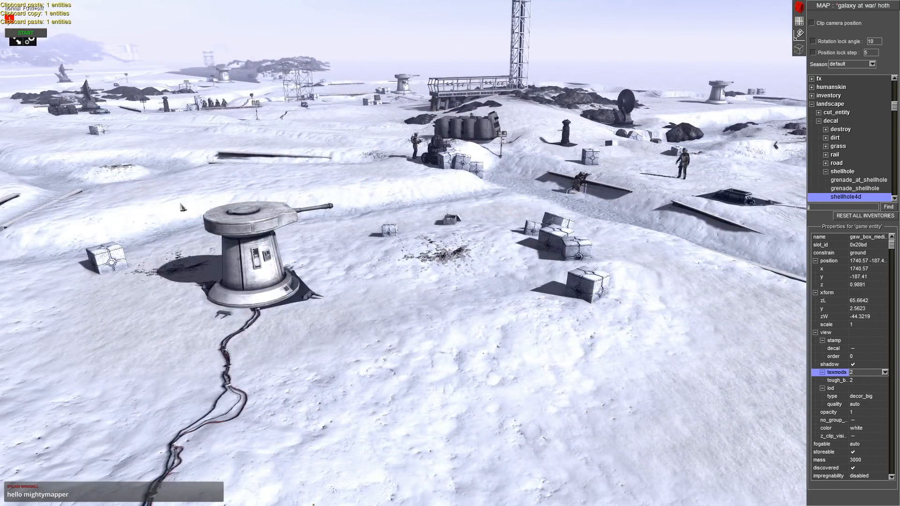
pyautogui.moveTo(182, 208); pyautogui.dragTo(429, 124, button='middle')
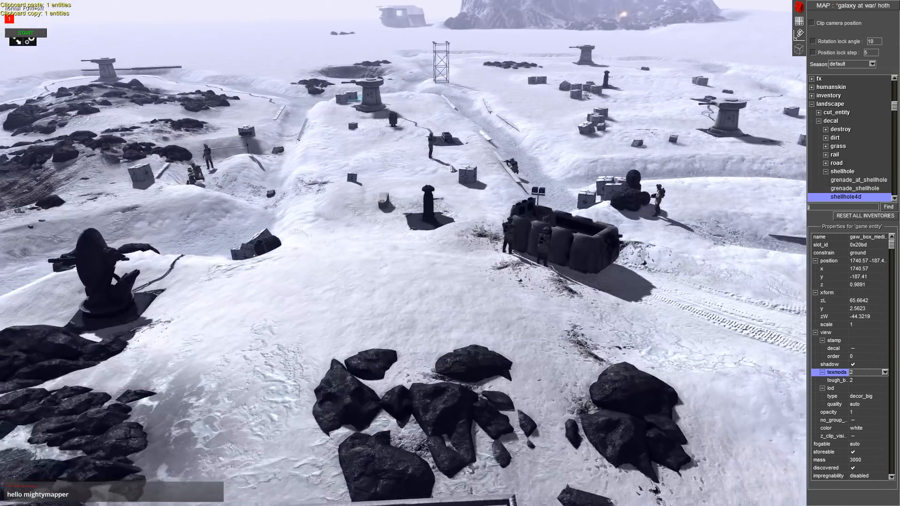
pyautogui.scroll(2, 429, 124)
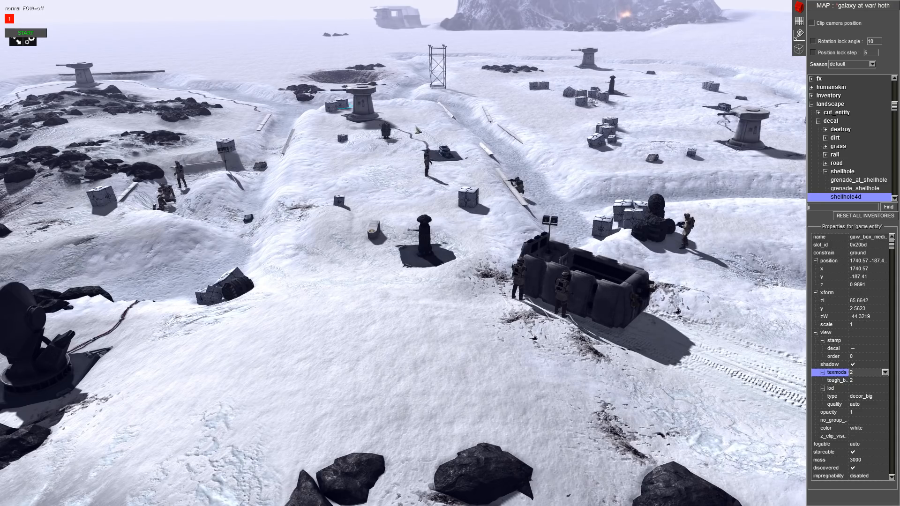
pyautogui.moveTo(417, 130); pyautogui.dragTo(295, 132, button='middle')
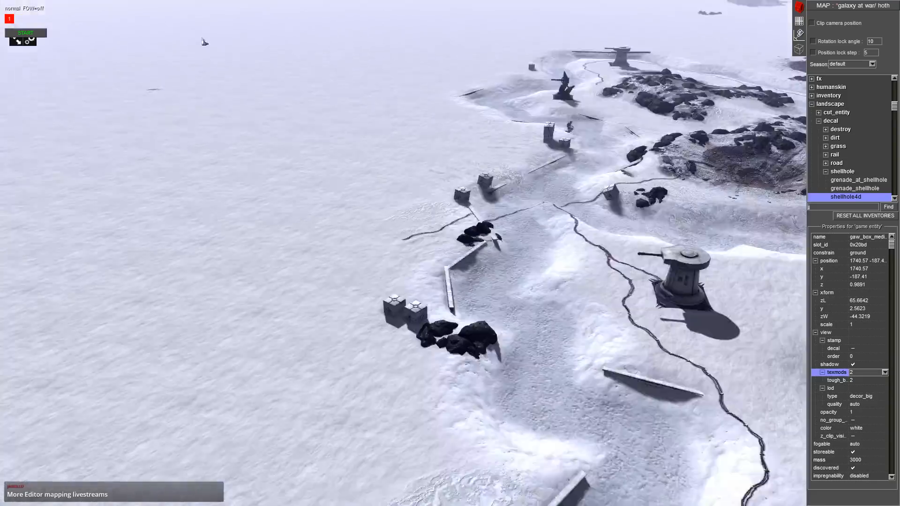
pyautogui.moveTo(202, 40); pyautogui.dragTo(398, 30, button='middle')
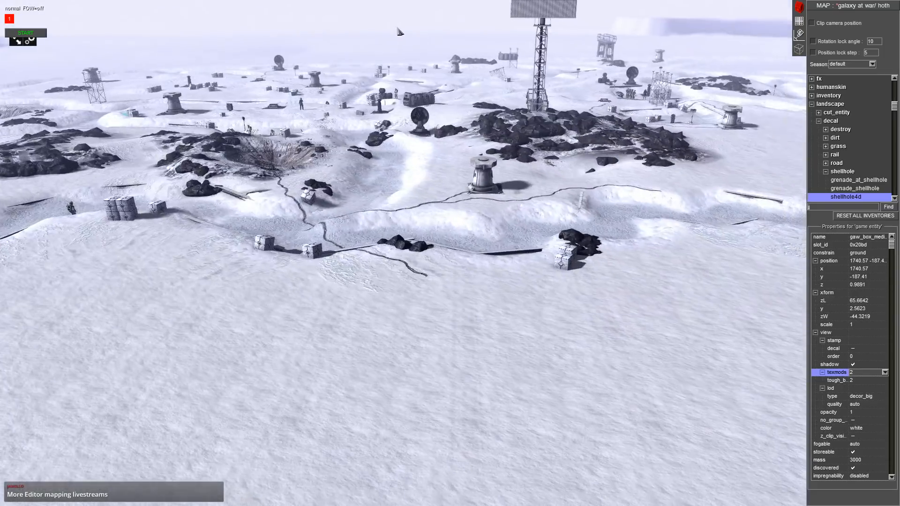
pyautogui.moveTo(2, 3)
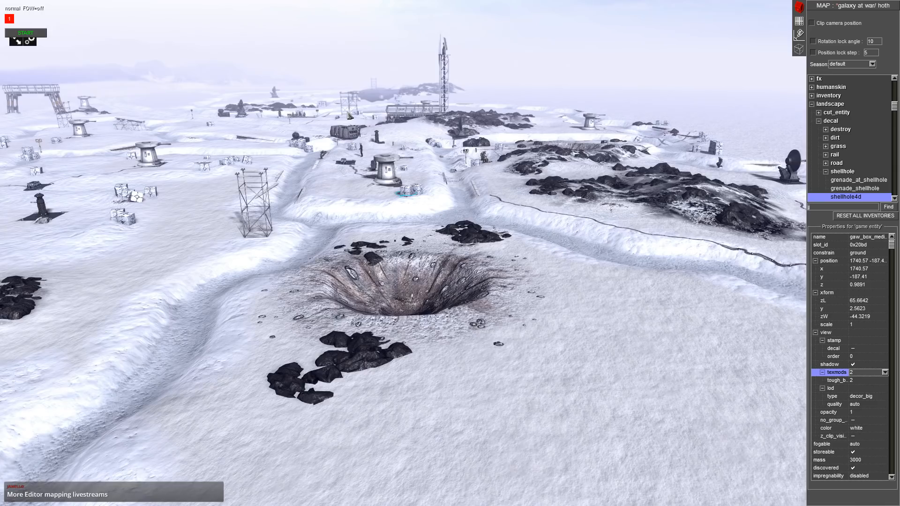
pyautogui.moveTo(347, 112)
pyautogui.mouseDown(button='middle')
pyautogui.moveTo(406, 122)
pyautogui.moveTo(302, 110)
pyautogui.moveTo(350, 125)
pyautogui.mouseUp(button='middle')
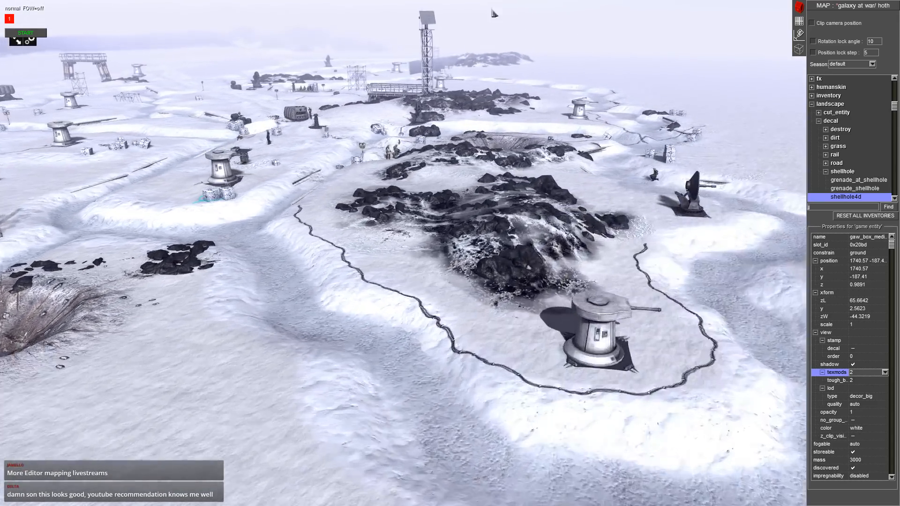
# - Copy three entities from the rocky hill and paste them by the large crater's rocks and below the rock patch near the outlying turret
pyautogui.moveTo(493, 14); pyautogui.dragTo(547, 296, button='middle')
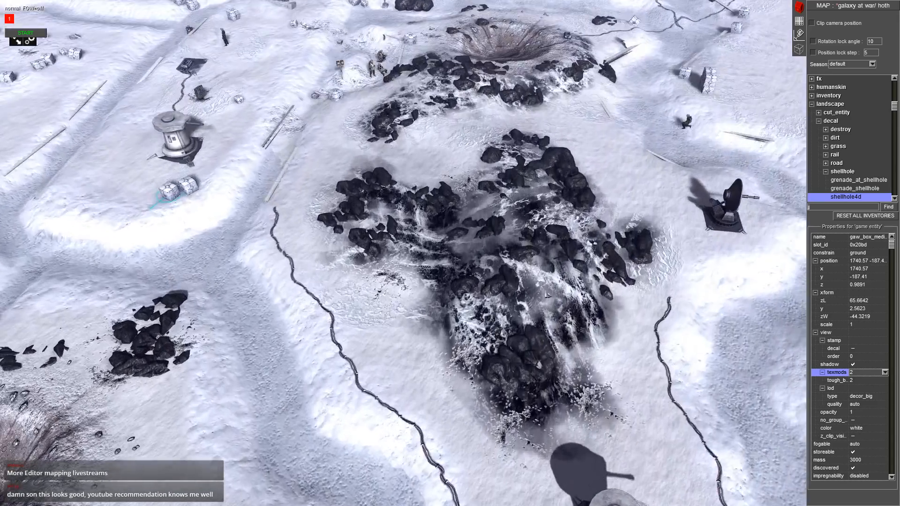
pyautogui.click(548, 296)
pyautogui.hotkey('ctrl', 'c')
pyautogui.press('Down')
pyautogui.press('Left')
pyautogui.hotkey('ctrl', 'v')
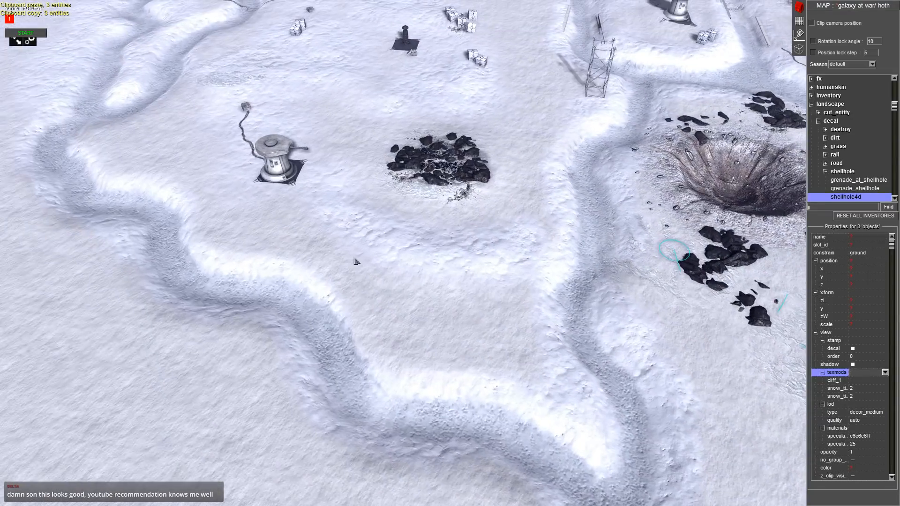
pyautogui.hotkey('ctrl', 'v')
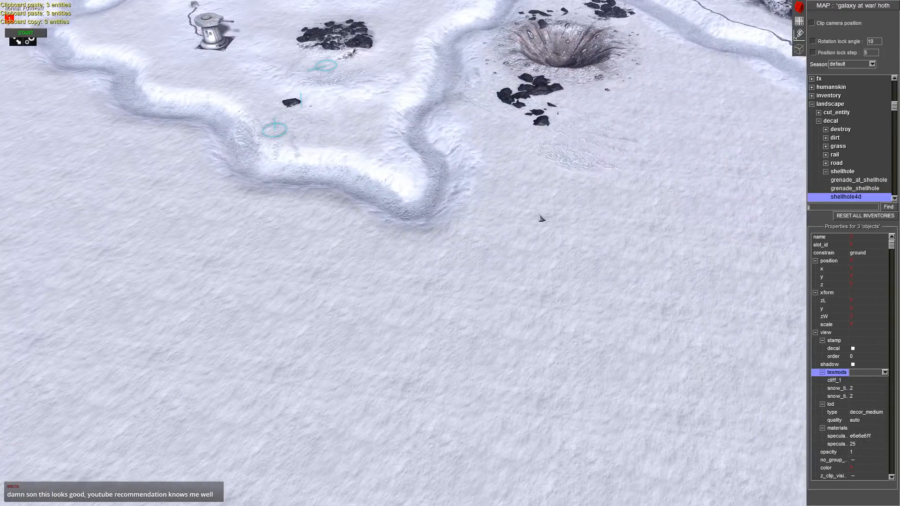
# - Examine the open snowfield, the cliff ridge and the turreted bunker built into it
pyautogui.moveTo(539, 214); pyautogui.dragTo(794, 45, button='middle')
pyautogui.press('Down')
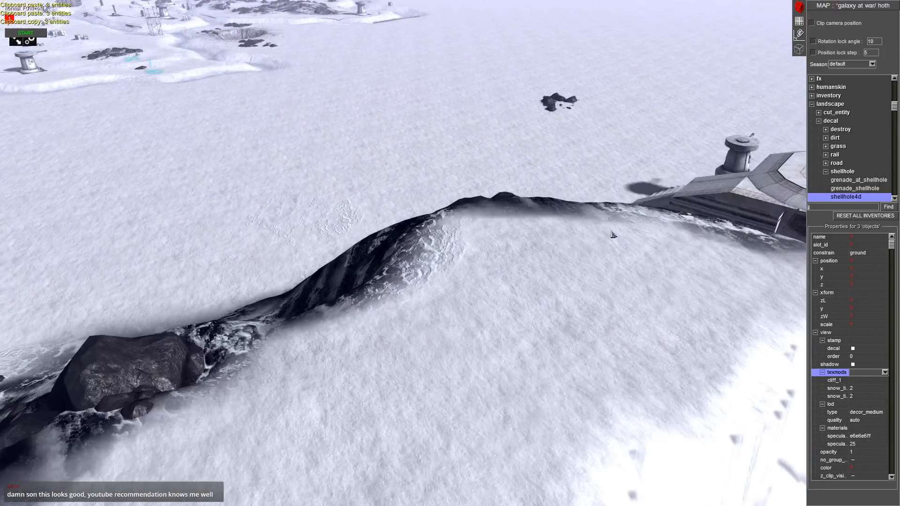
pyautogui.moveTo(612, 234); pyautogui.dragTo(632, 205, button='middle')
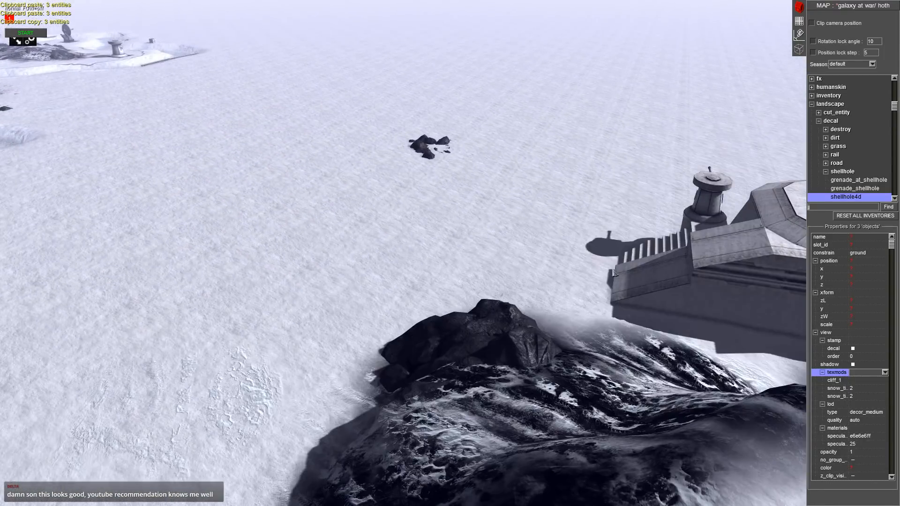
pyautogui.moveTo(612, 267); pyautogui.dragTo(499, 183, button='middle')
pyautogui.scroll(5, 351, 345)
pyautogui.moveTo(358, 315); pyautogui.dragTo(383, 188, button='middle')
pyautogui.scroll(-5, 237, 346)
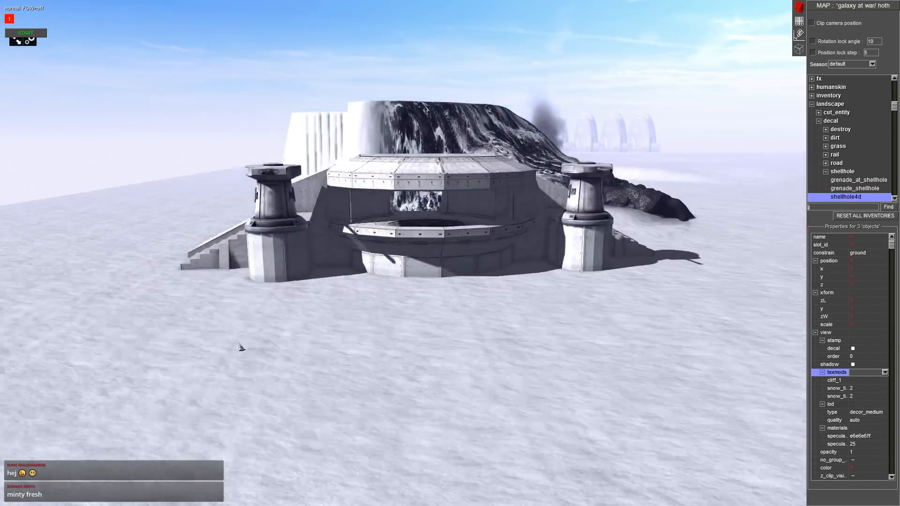
pyautogui.moveTo(237, 346); pyautogui.dragTo(436, 362, button='middle')
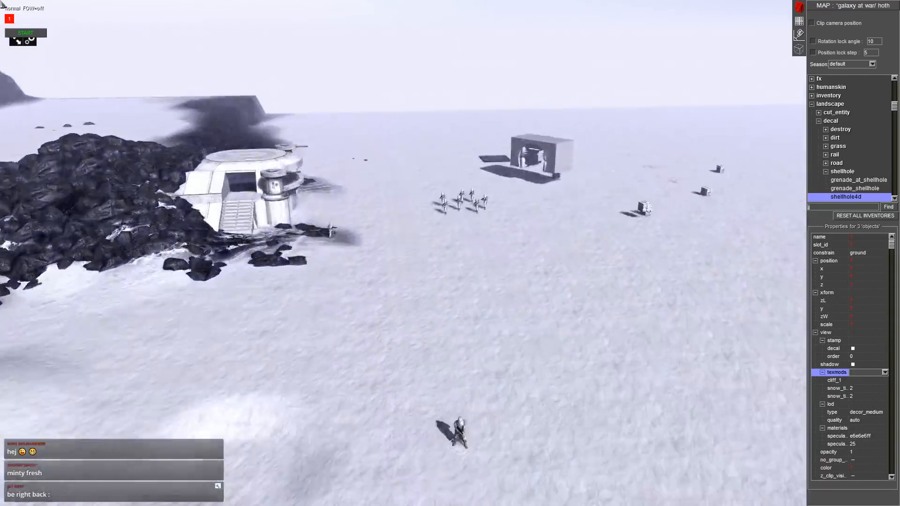
# - Examine the rock-covered mountain, the domed bunker at its foot and the crate-filled tunnel inside
pyautogui.moveTo(2, 5); pyautogui.dragTo(398, 347, button='middle')
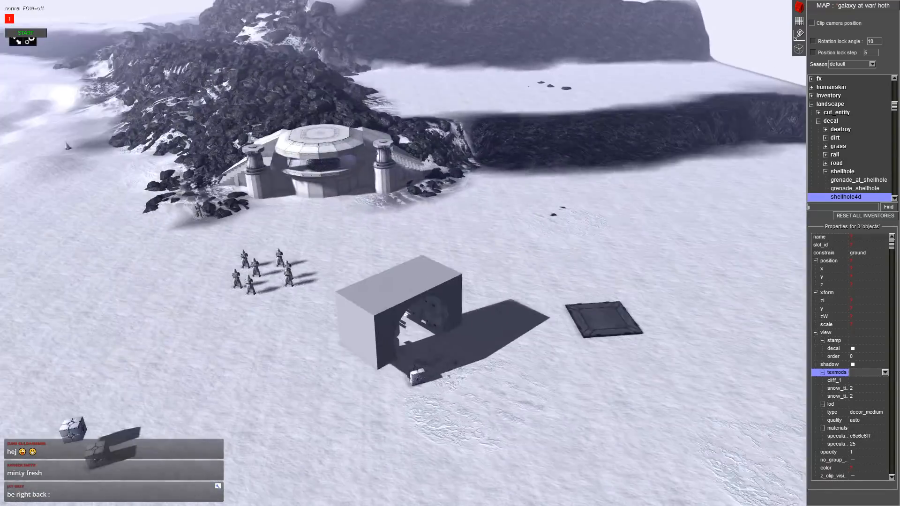
pyautogui.scroll(5, 417, 377)
pyautogui.scroll(-2, 416, 377)
pyautogui.scroll(-4, 416, 378)
pyautogui.scroll(4, 262, 141)
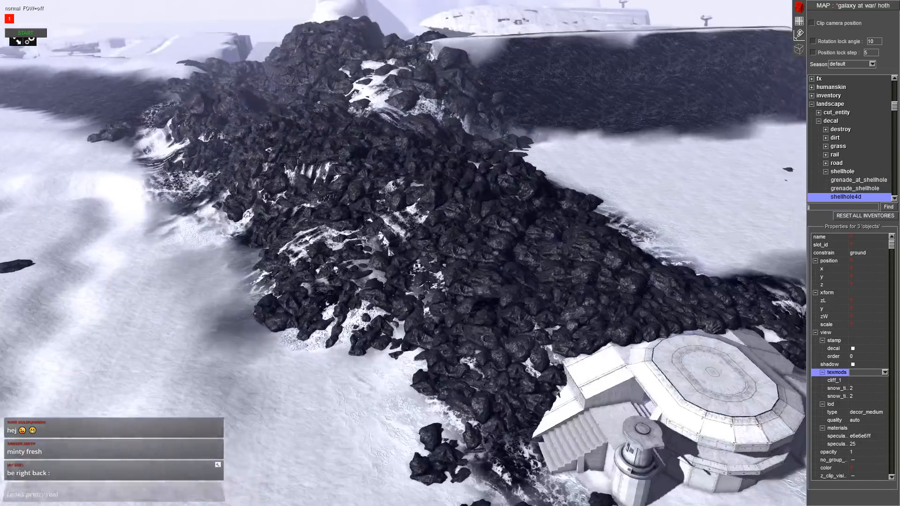
pyautogui.moveTo(262, 141); pyautogui.dragTo(239, 347, button='middle')
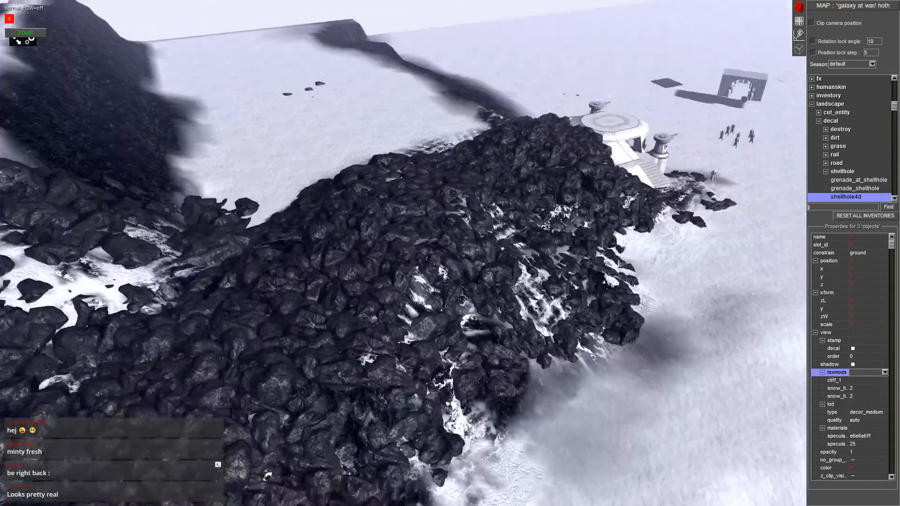
pyautogui.scroll(-2, 619, 263)
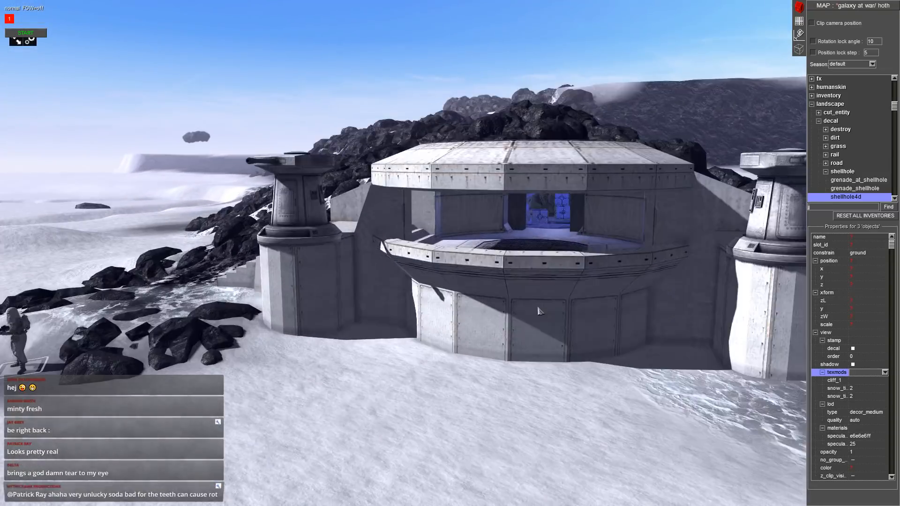
pyautogui.moveTo(539, 310); pyautogui.dragTo(574, 310, button='middle')
pyautogui.scroll(10, 468, 191)
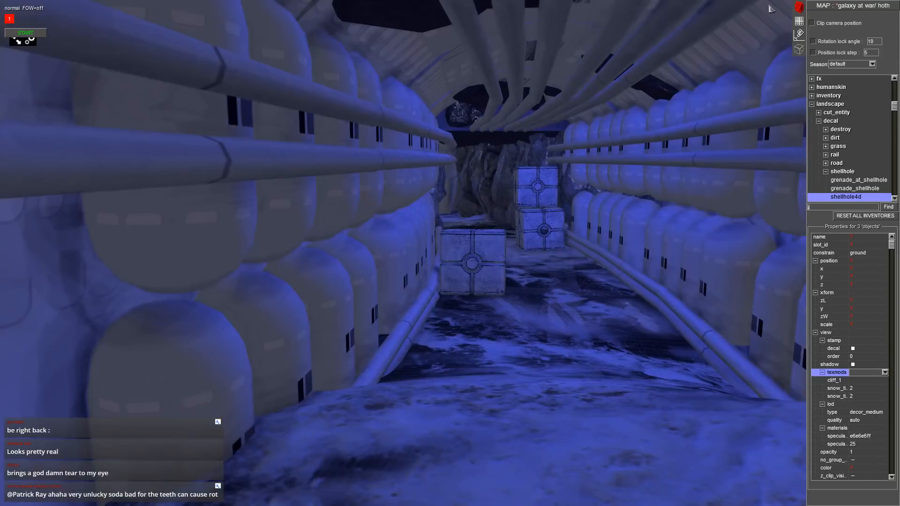
# - Enable camera position clipping, view the bunker interior, and disable it again to examine the crate-filled tunnel
pyautogui.click(812, 23)
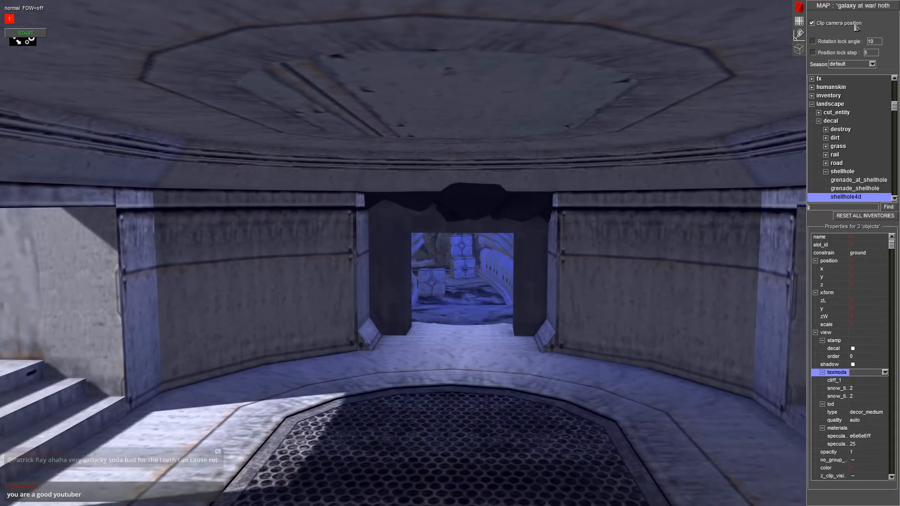
pyautogui.click(854, 25)
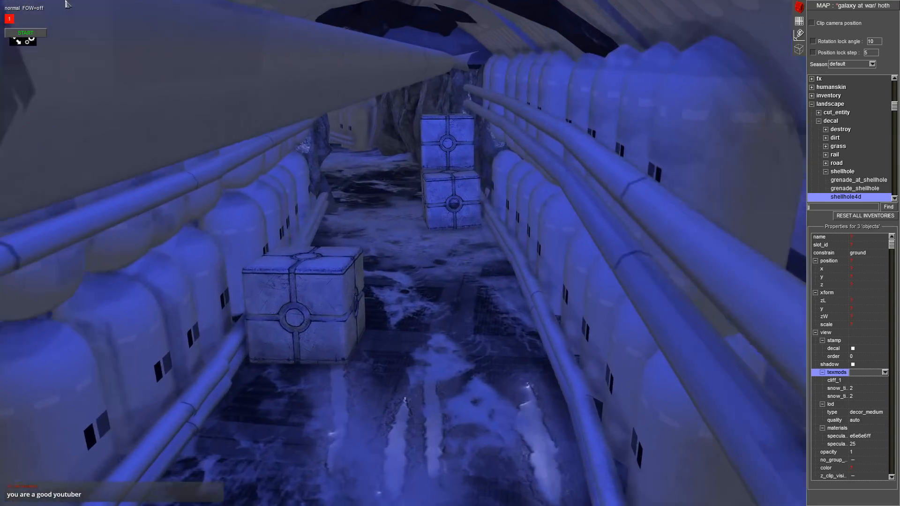
pyautogui.moveTo(66, 4); pyautogui.dragTo(222, 50, button='middle')
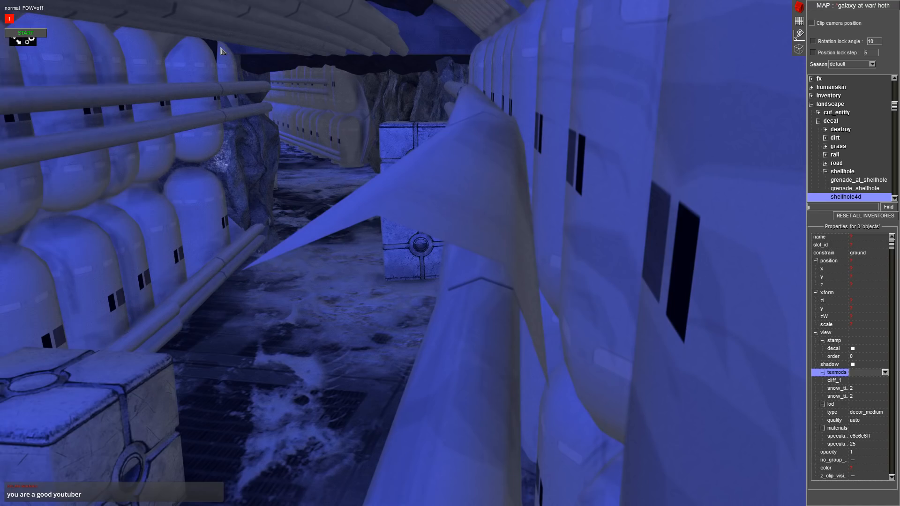
# - Examine the rocky mountain, the parked transports in the snow basin, and the trenched landing area with the X-wings and orange-striped ship
pyautogui.scroll(-8, 78, 74)
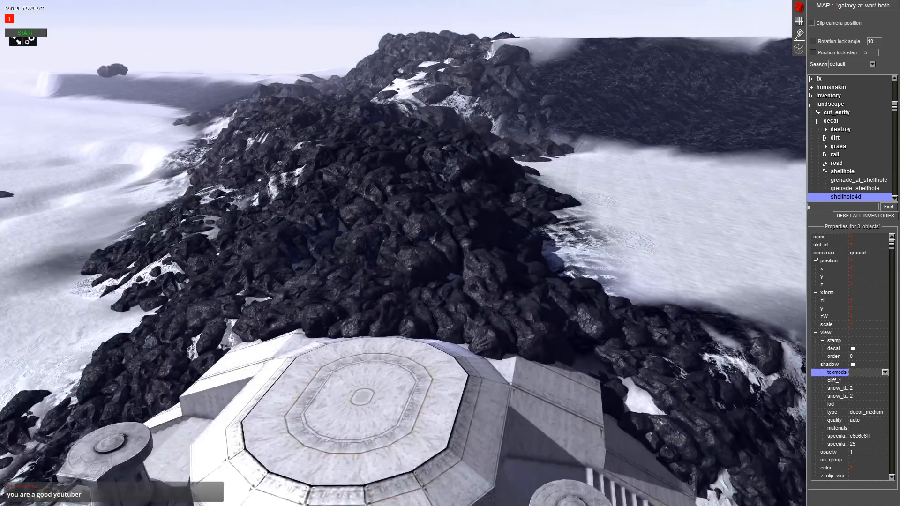
pyautogui.scroll(-5, 221, 187)
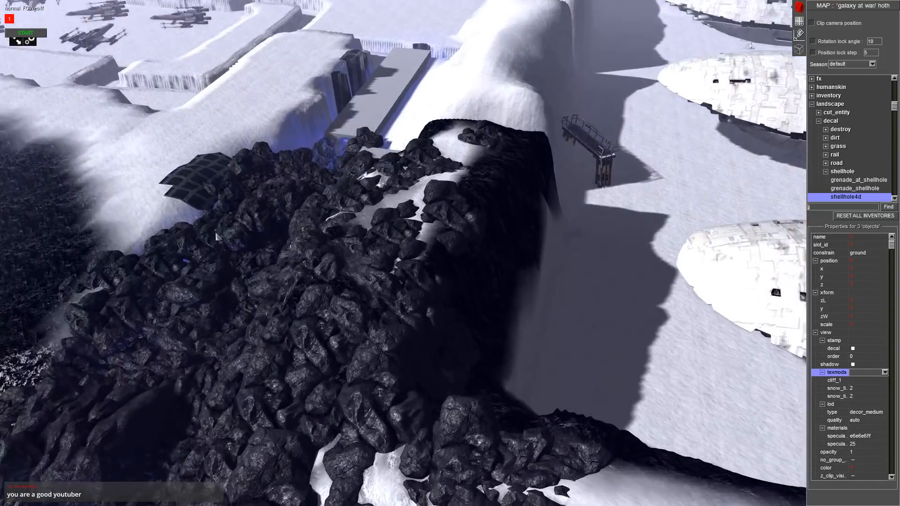
pyautogui.scroll(3, 195, 145)
pyautogui.moveTo(195, 144); pyautogui.dragTo(406, 160, button='middle')
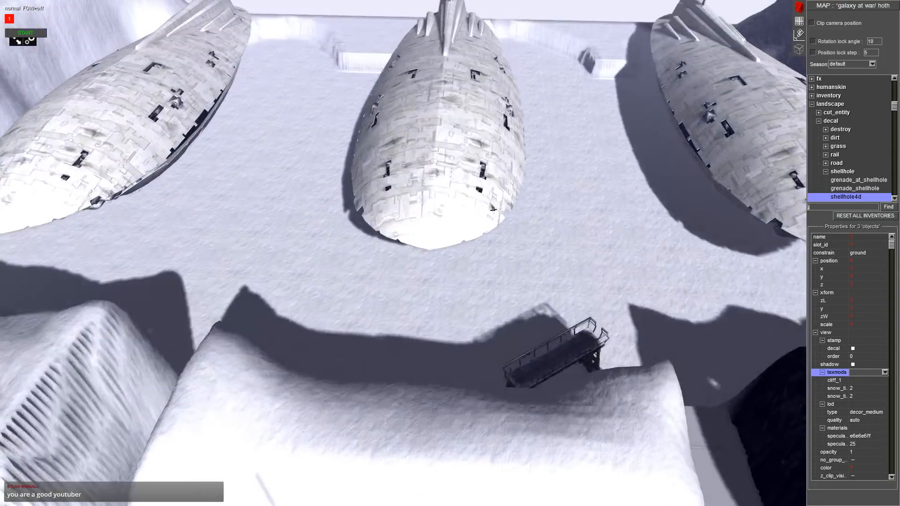
pyautogui.moveTo(357, 4); pyautogui.dragTo(204, 189, button='middle')
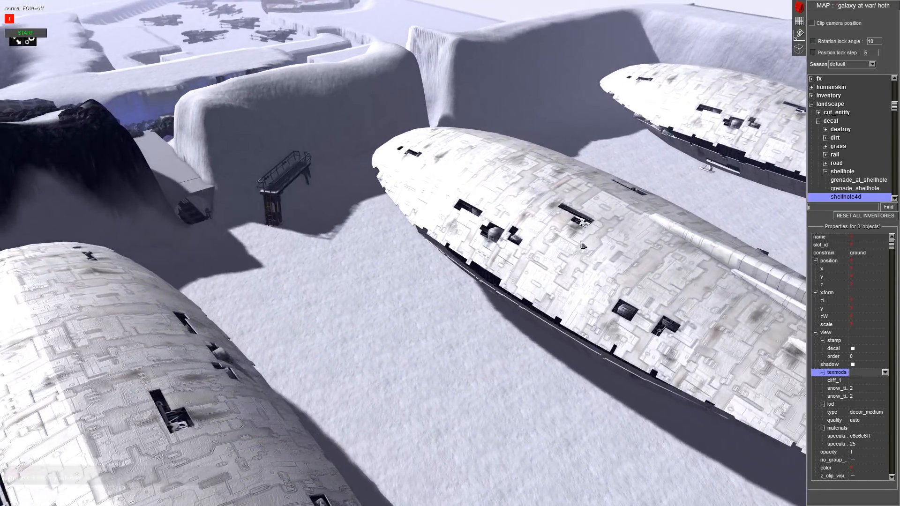
pyautogui.moveTo(583, 245); pyautogui.dragTo(476, 72, button='middle')
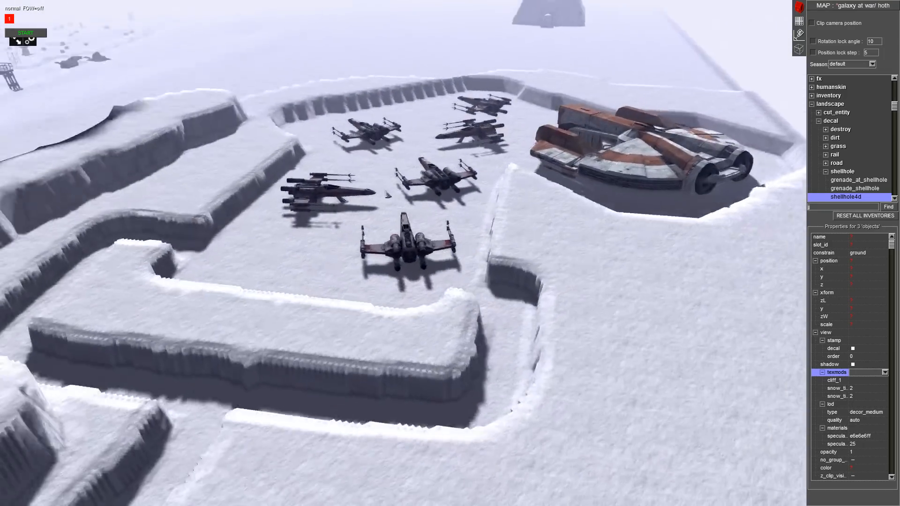
pyautogui.moveTo(386, 194); pyautogui.dragTo(475, 161, button='middle')
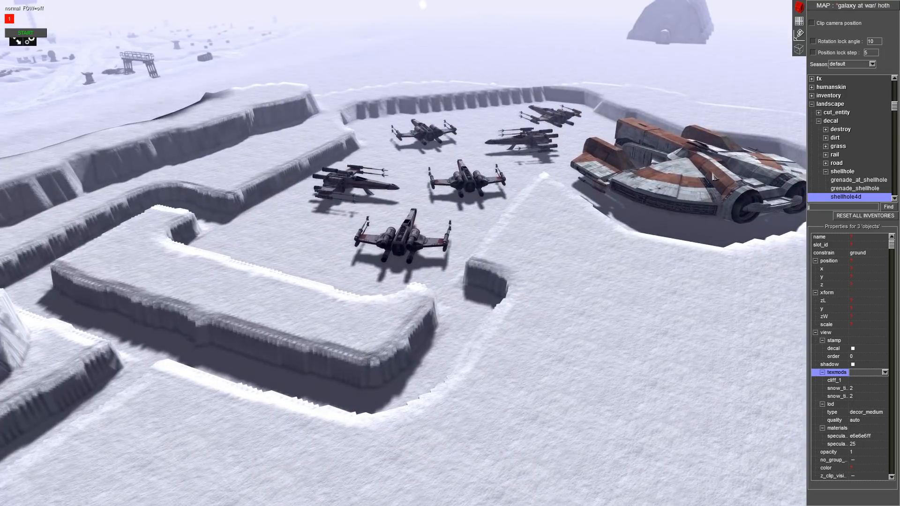
pyautogui.moveTo(712, 176); pyautogui.dragTo(623, 268, button='middle')
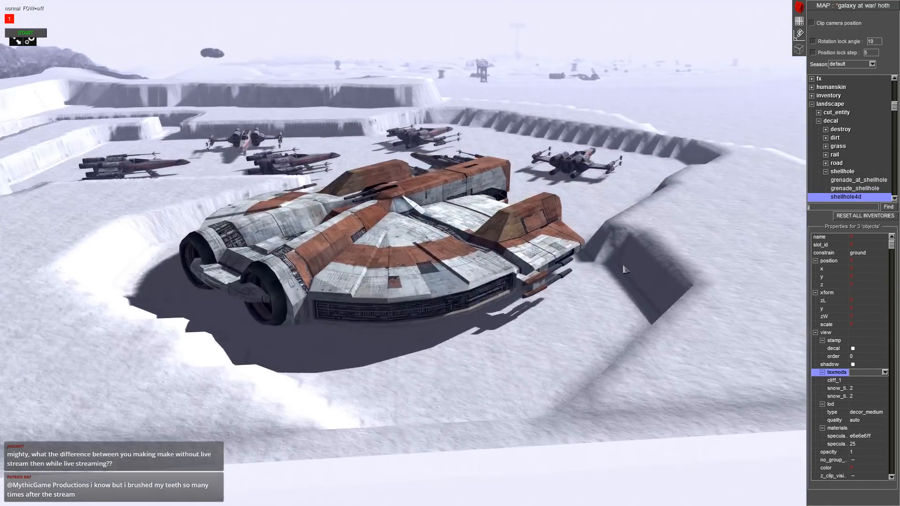
# - Survey the snow map from the landed ships along the tracked road to the transport, turrets and trenches
pyautogui.moveTo(105, 4); pyautogui.dragTo(574, 392, button='middle')
pyautogui.scroll(8, 421, 297)
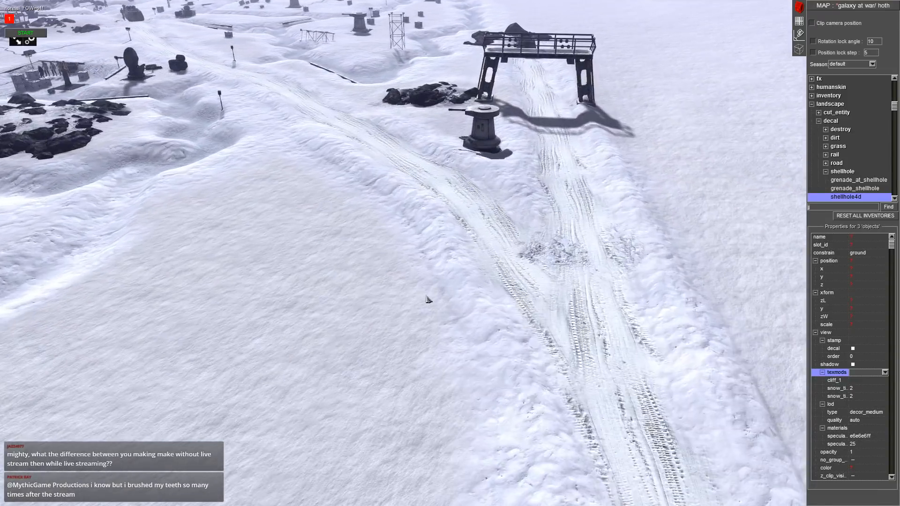
pyautogui.scroll(-8, 431, 300)
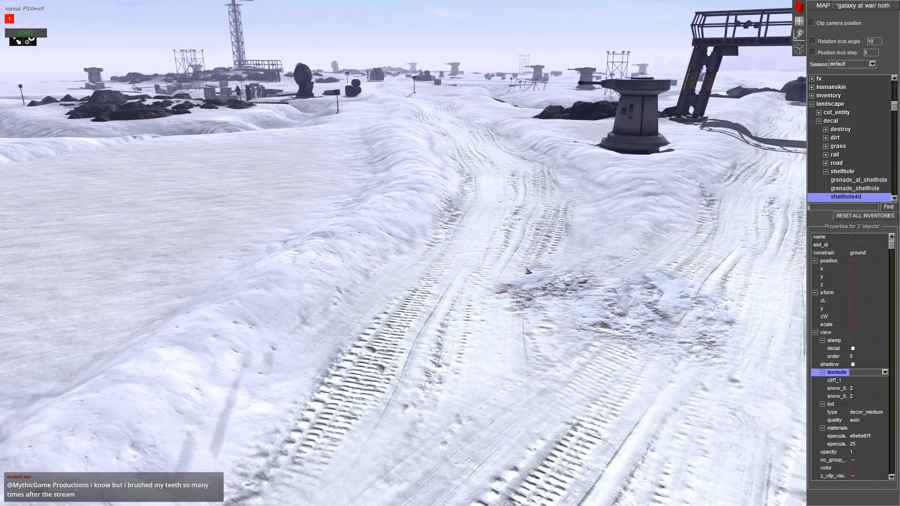
pyautogui.scroll(-5, 442, 126)
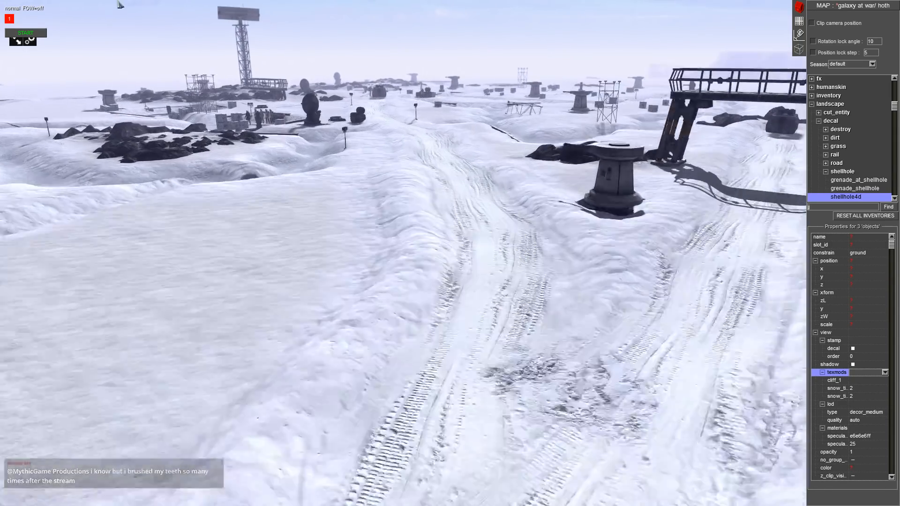
pyautogui.moveTo(443, 127); pyautogui.dragTo(160, 144, button='middle')
pyautogui.press('Up')
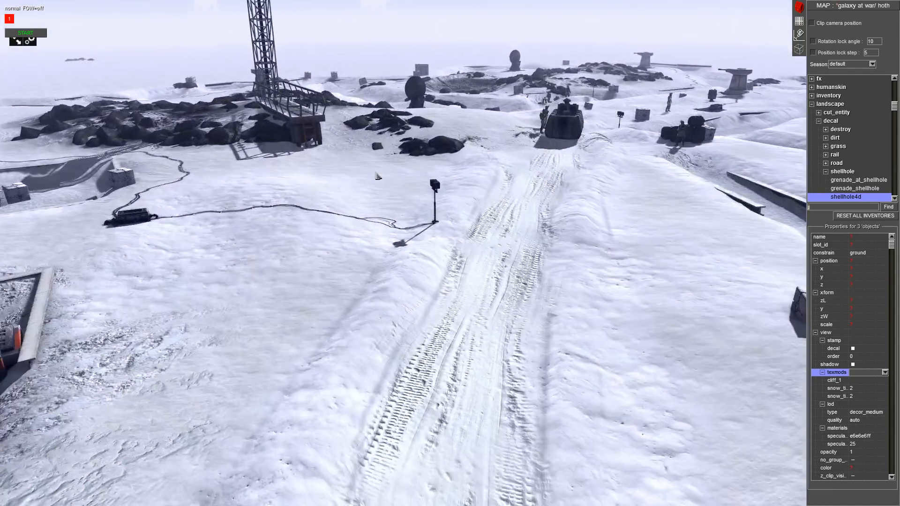
pyautogui.moveTo(380, 176); pyautogui.dragTo(438, 195, button='middle')
pyautogui.moveTo(219, 5); pyautogui.dragTo(455, 263, button='middle')
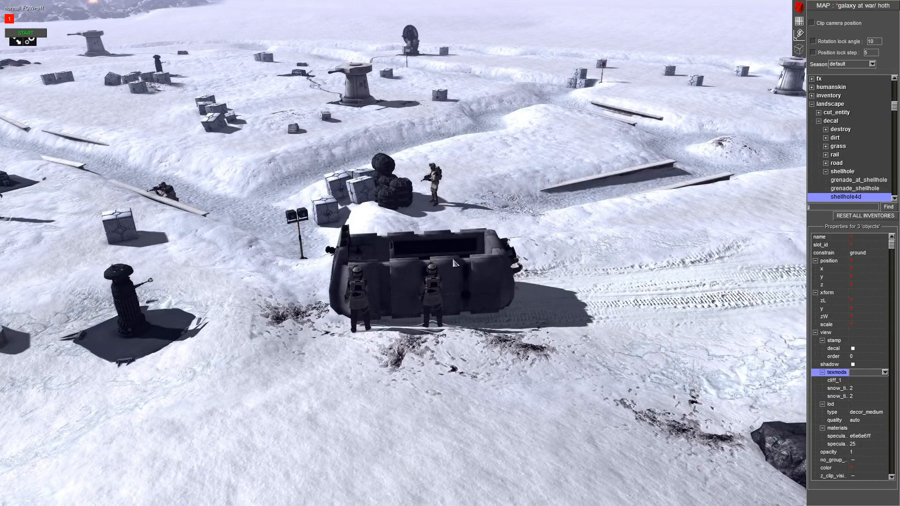
pyautogui.scroll(-3, 424, 253)
pyautogui.moveTo(424, 253); pyautogui.dragTo(258, 241, button='middle')
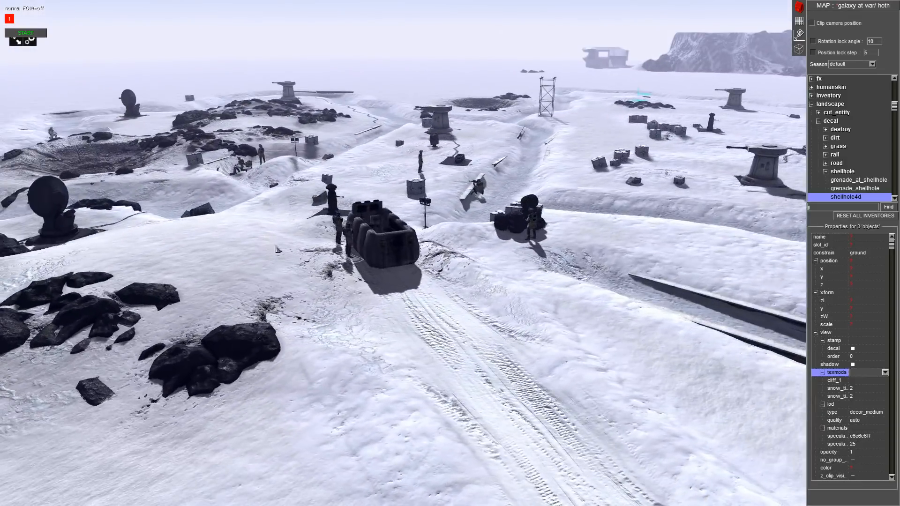
pyautogui.press('Left')
pyautogui.moveTo(473, 201); pyautogui.dragTo(636, 203, button='middle')
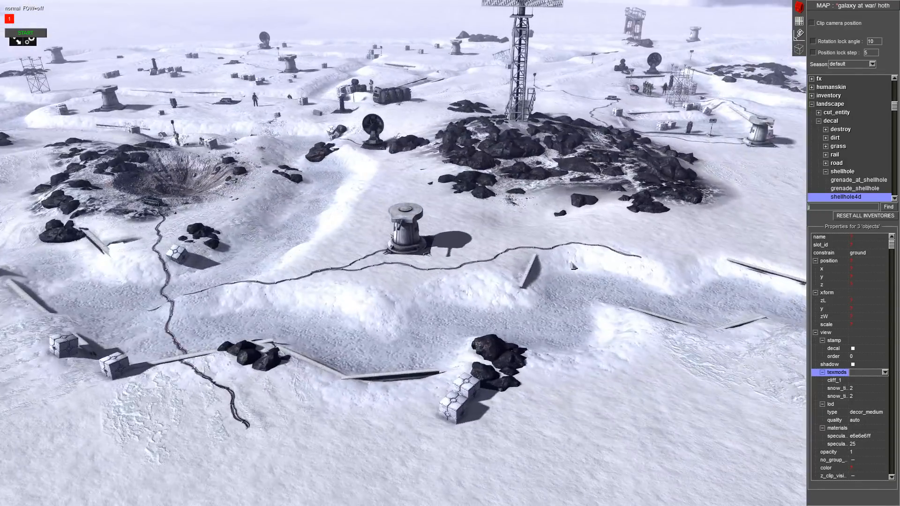
# - Copy the steel beam on the trench bank, paste it onto the trench edge below the rocky hill, and rotate it to about 8.6
pyautogui.click(531, 272)
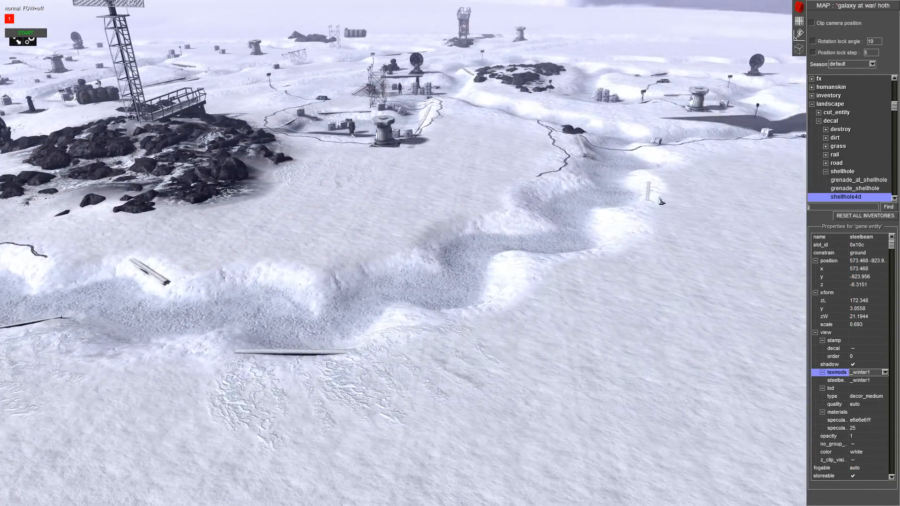
pyautogui.hotkey('ctrl', 'c')
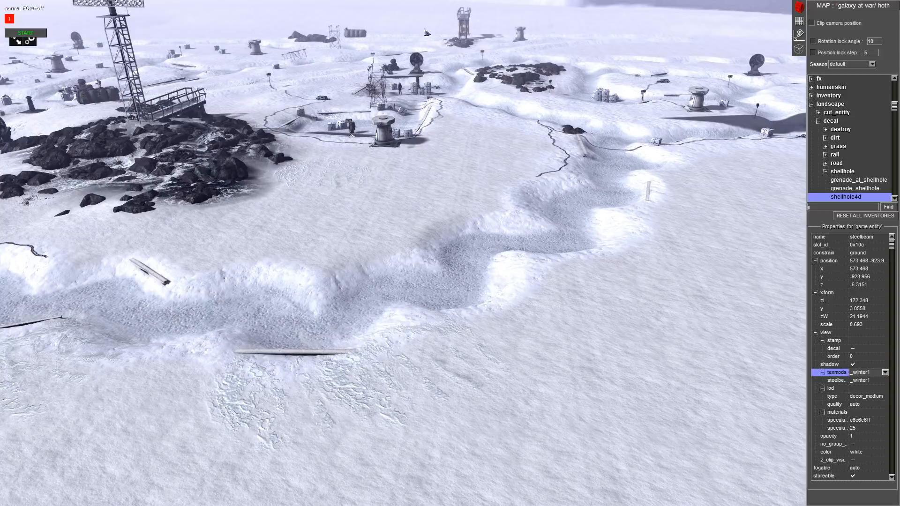
pyautogui.hotkey('ctrl', 'v')
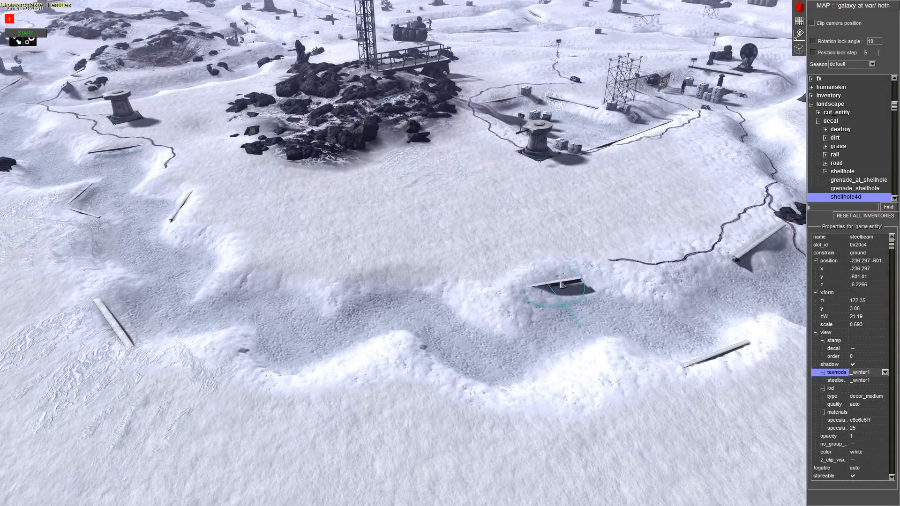
pyautogui.moveTo(560, 282); pyautogui.dragTo(561, 276, button='right')
# - Duplicate the steel beam into the trench beside the black rocks and stacked crates, rotating it and enlarging it to scale 2.163
pyautogui.moveTo(561, 276); pyautogui.dragTo(444, 243, button='middle')
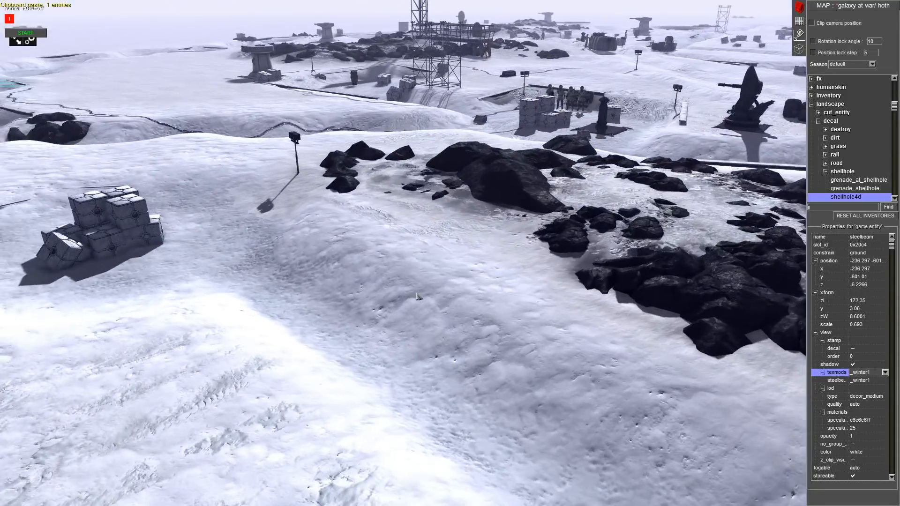
pyautogui.hotkey('ctrl', 'c')
pyautogui.hotkey('ctrl', 'v')
pyautogui.moveTo(377, 276); pyautogui.dragTo(271, 236, button='right')
pyautogui.moveTo(269, 234); pyautogui.dragTo(347, 310)
pyautogui.press('Down')
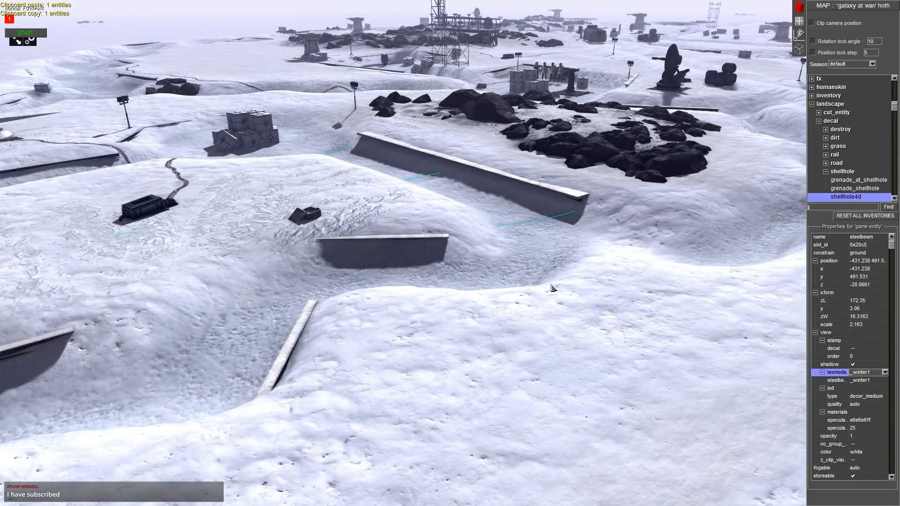
# - Select and copy the floodlight standing by the short beams near the stacked crates
pyautogui.click(551, 291)
pyautogui.moveTo(552, 303); pyautogui.dragTo(545, 231, button='middle')
pyautogui.press('Left')
pyautogui.click(550, 235)
pyautogui.press('Up')
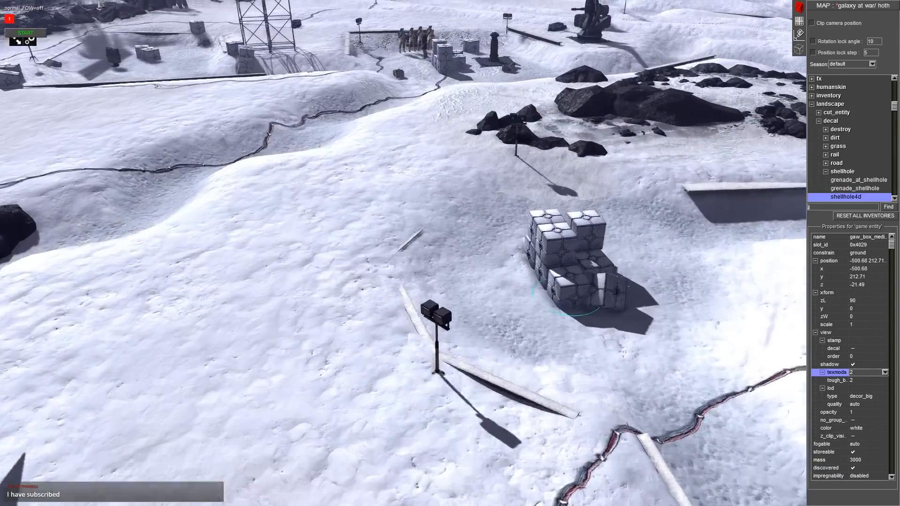
pyautogui.press('Up')
pyautogui.press('Down')
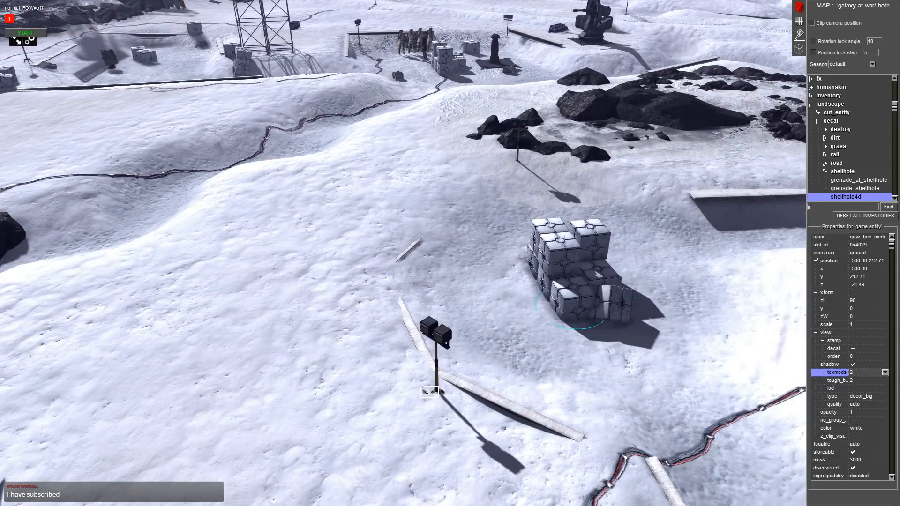
pyautogui.moveTo(421, 388); pyautogui.dragTo(420, 385)
pyautogui.press('Up')
pyautogui.press('Left')
pyautogui.press('Down')
pyautogui.hotkey('ctrl', 'c')
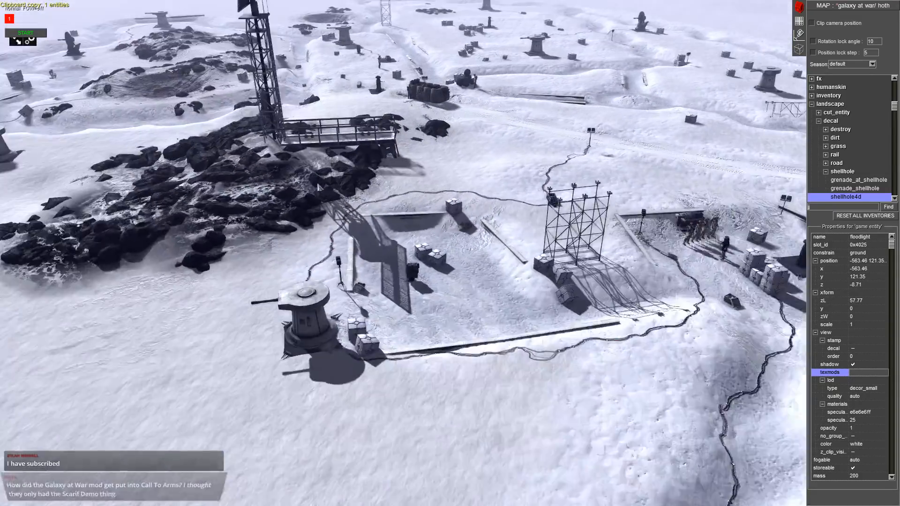
# - Paste the floodlight beside the two crates behind the turret near the trench, moving it against them and turning it to about 132
pyautogui.press('Up')
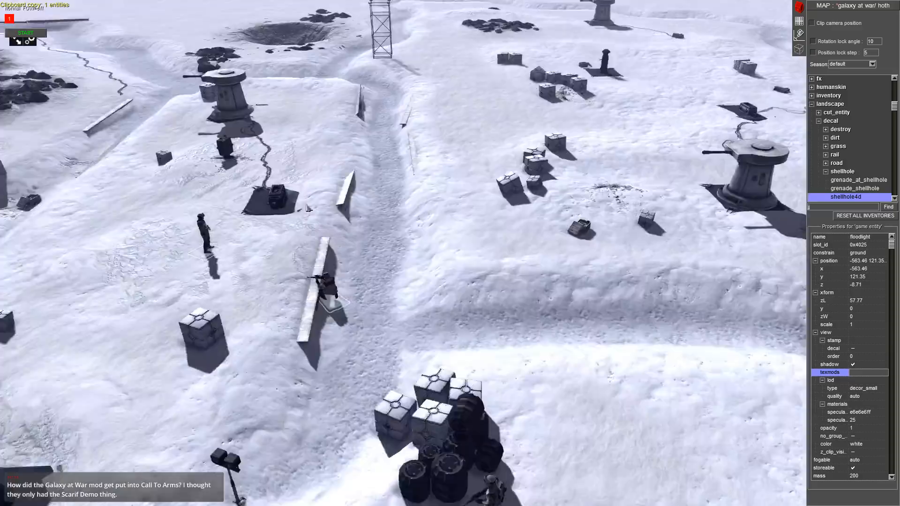
pyautogui.moveTo(323, 277); pyautogui.dragTo(449, 3, button='middle')
pyautogui.press('Down')
pyautogui.press('Up')
pyautogui.press('Left')
pyautogui.press('Up')
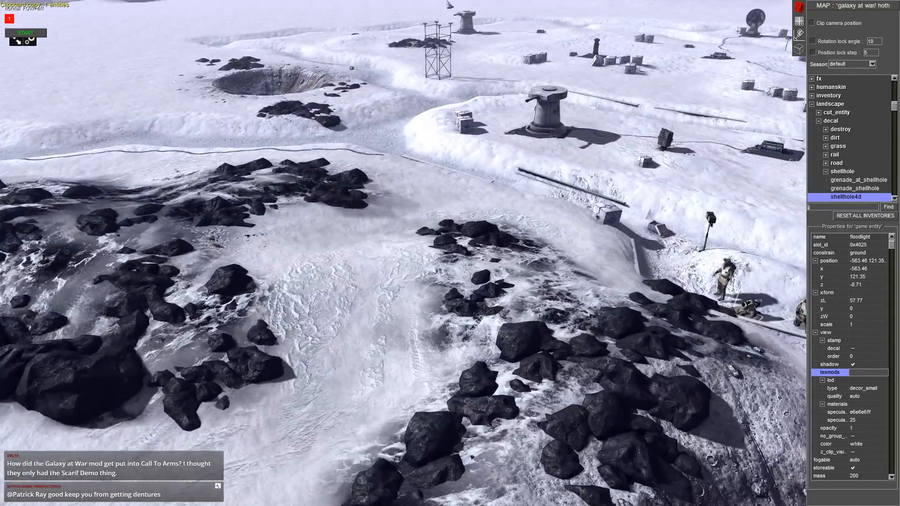
pyautogui.press('Up')
pyautogui.scroll(4, 515, 291)
pyautogui.moveTo(534, 300); pyautogui.dragTo(418, 280, button='middle')
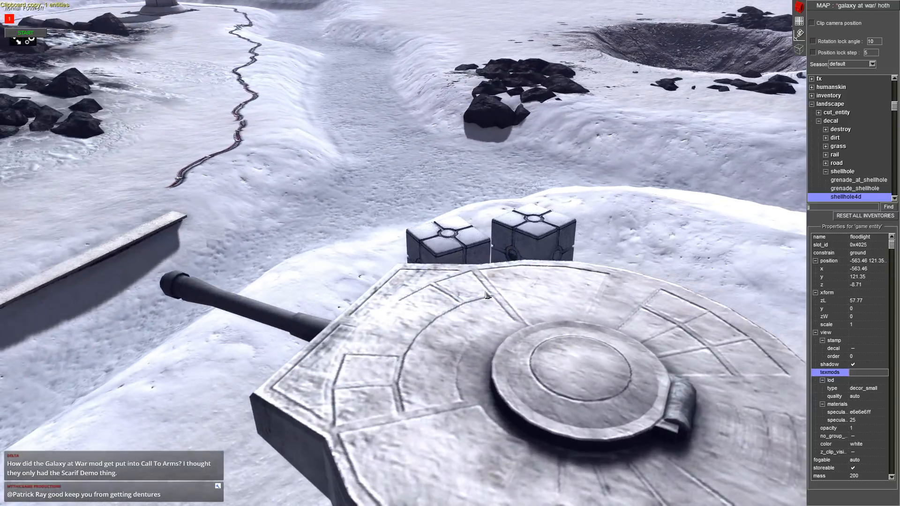
pyautogui.hotkey('ctrl', 'v')
pyautogui.moveTo(488, 295); pyautogui.dragTo(355, 381, button='middle')
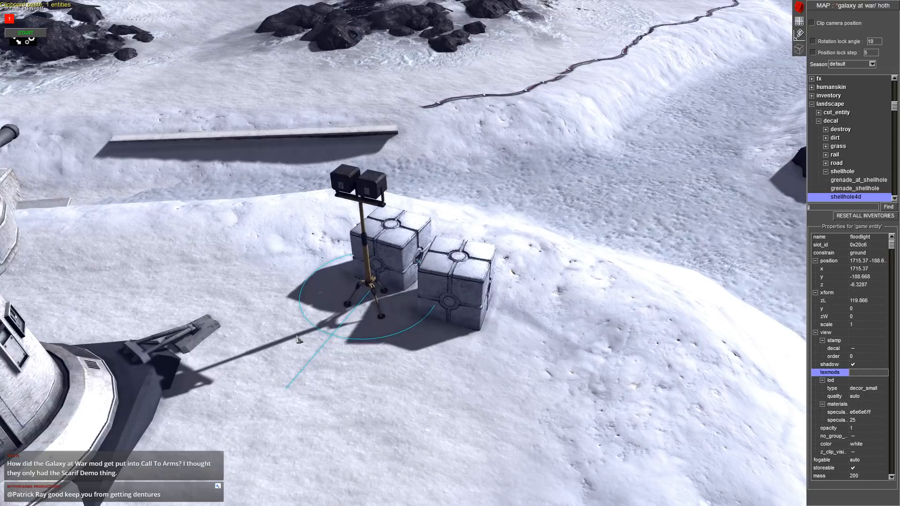
pyautogui.moveTo(291, 340); pyautogui.dragTo(317, 336)
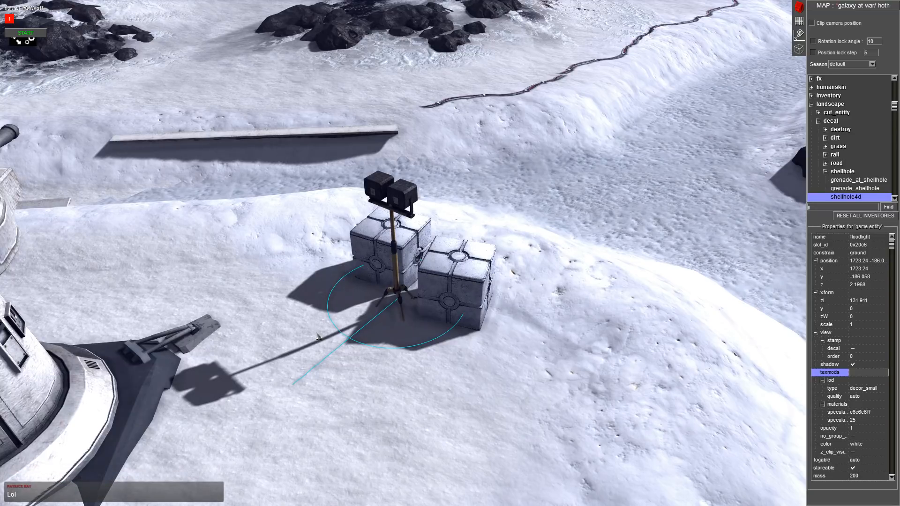
# - Duplicate the steel beam from the outer trench bend onto the bank beside the lone crate, and turn it along the trench
pyautogui.moveTo(418, 302); pyautogui.dragTo(560, 287, button='middle')
pyautogui.scroll(-4, 300, 290)
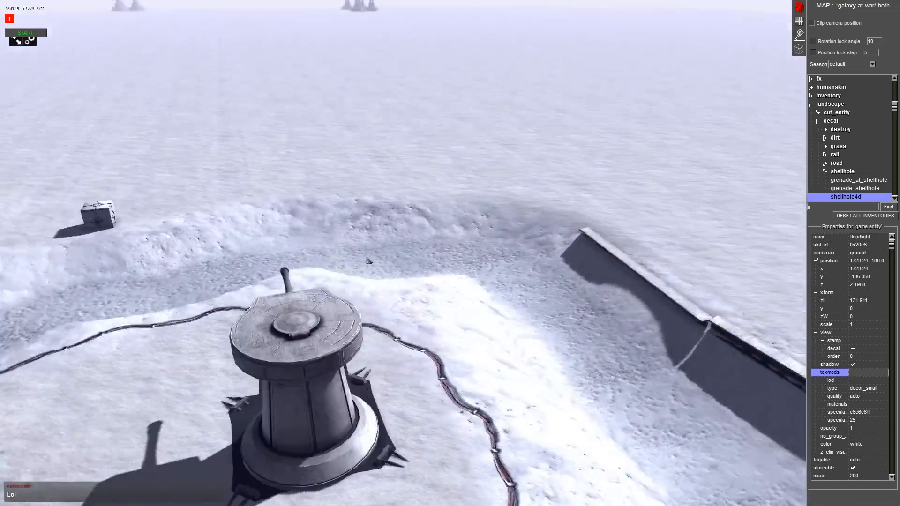
pyautogui.moveTo(369, 261); pyautogui.dragTo(130, 273, button='middle')
pyautogui.click(284, 364)
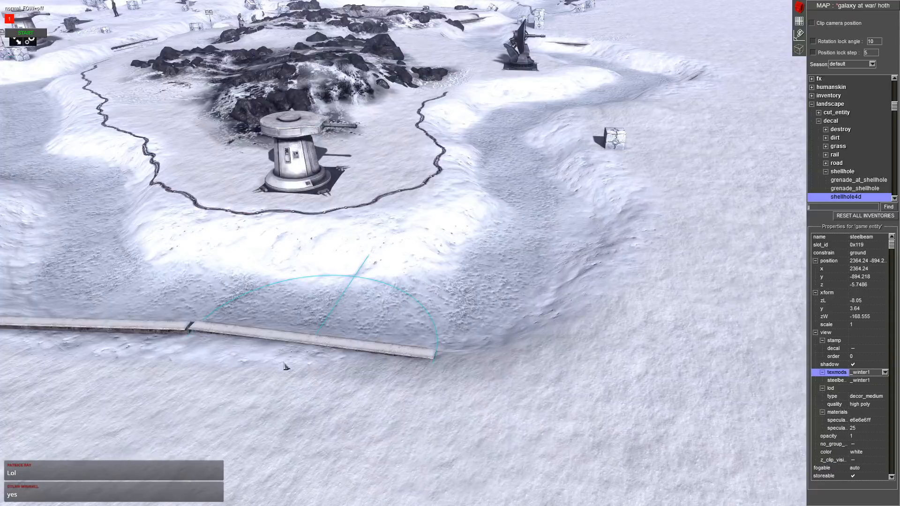
pyautogui.scroll(3, 436, 469)
pyautogui.moveTo(438, 470); pyautogui.dragTo(431, 465)
pyautogui.moveTo(431, 463); pyautogui.dragTo(482, 382, button='middle')
pyautogui.hotkey('ctrl', 'c')
pyautogui.hotkey('ctrl', 'v')
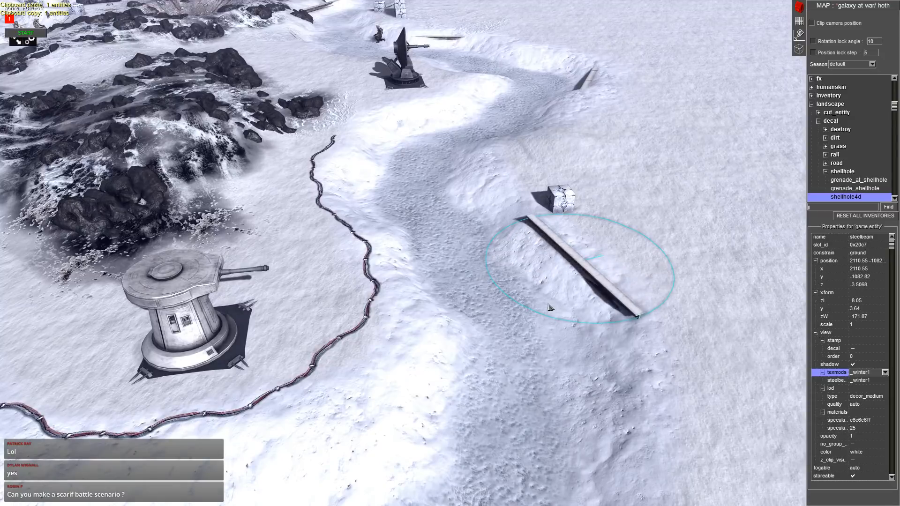
pyautogui.moveTo(556, 325); pyautogui.dragTo(569, 311)
pyautogui.moveTo(569, 312); pyautogui.dragTo(537, 287, button='middle')
# - Duplicate the steel beam farther along the bank opposite the dish gun, and lower it into the snow to a height of about -5.06
pyautogui.hotkey('ctrl', 'c')
pyautogui.scroll(5, 538, 287)
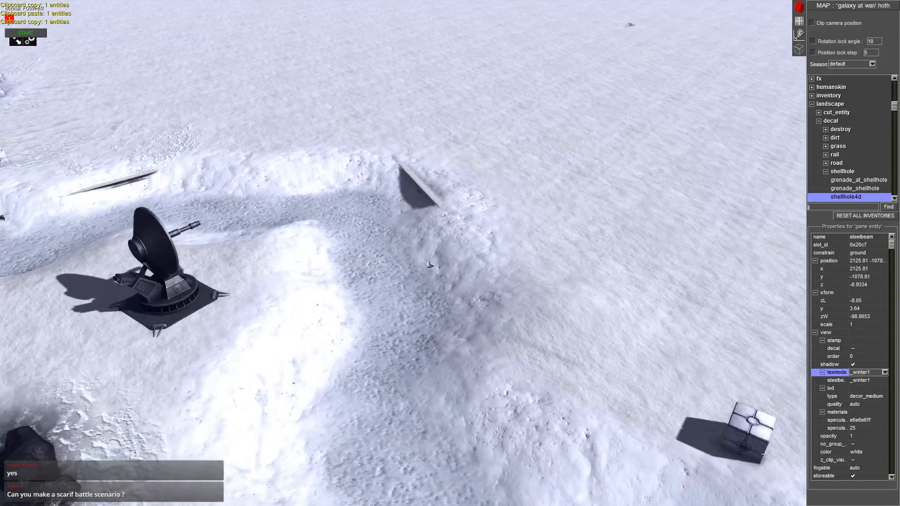
pyautogui.hotkey('ctrl', 'v')
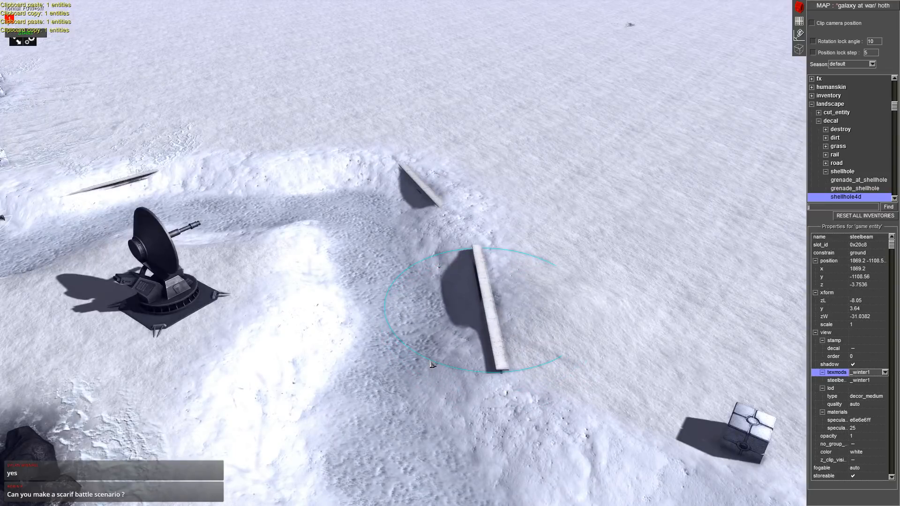
pyautogui.moveTo(432, 366); pyautogui.dragTo(220, 295, button='middle')
pyautogui.press('pagedown')
pyautogui.hotkey('ctrl', 'c')
# - Copy a medium crate from the open snowfield and paste it by the half-buried beam near the cable junction, tilting it into the slope
pyautogui.moveTo(569, 120); pyautogui.dragTo(343, 58, button='middle')
pyautogui.scroll(-4, 541, 131)
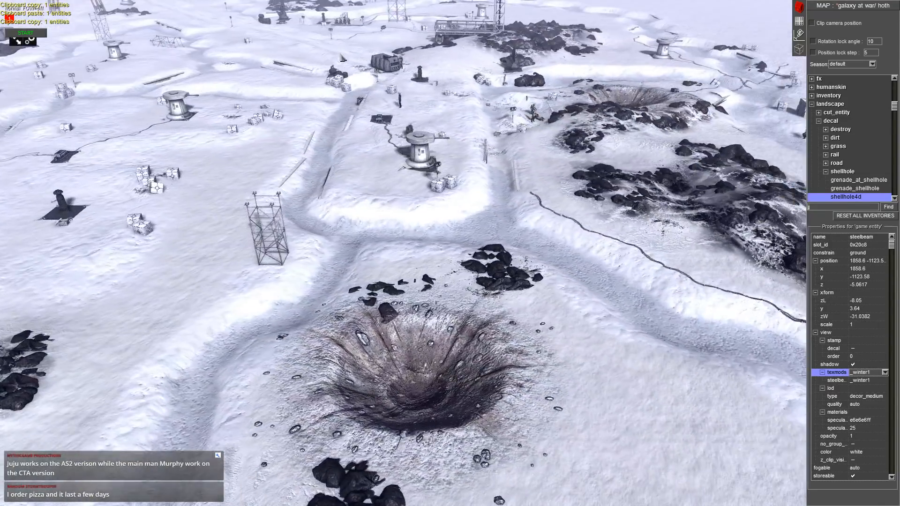
pyautogui.moveTo(2, 5); pyautogui.dragTo(494, 303, button='middle')
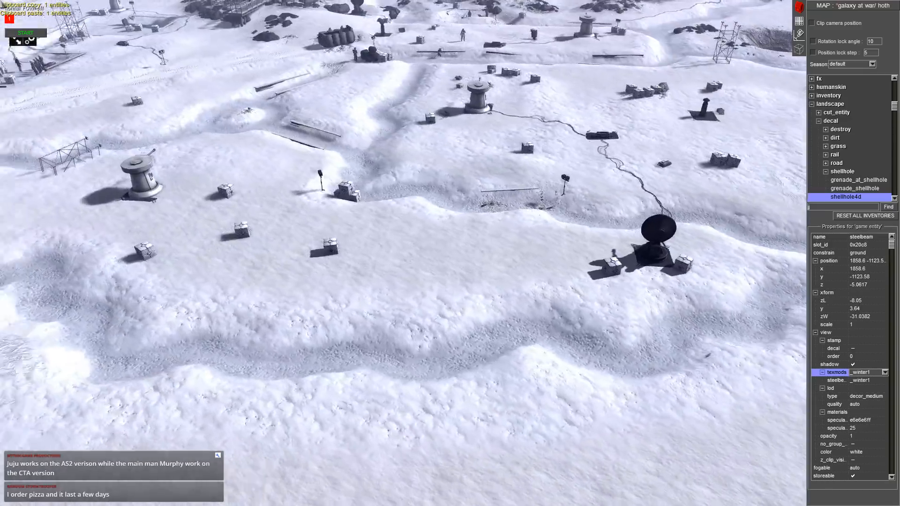
pyautogui.click(489, 277)
pyautogui.hotkey('ctrl', 'c')
pyautogui.scroll(1, 257, 124)
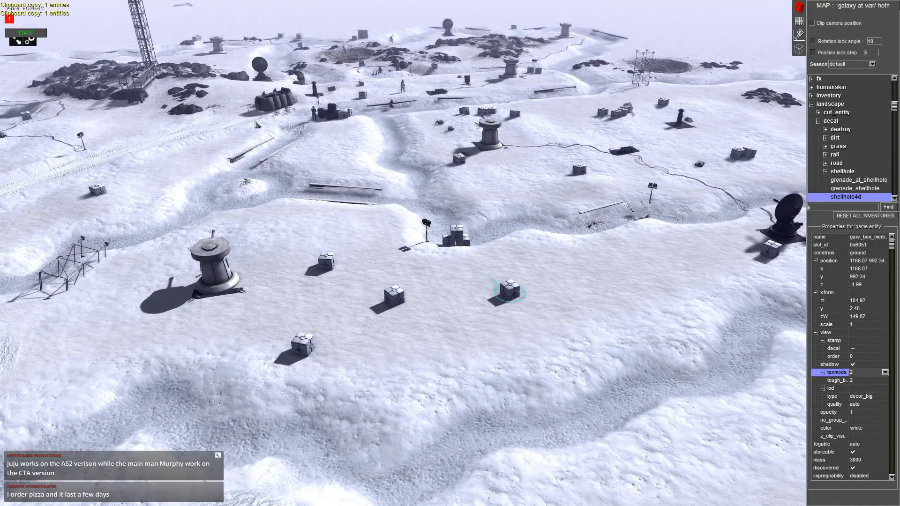
pyautogui.moveTo(256, 124); pyautogui.dragTo(349, 184, button='middle')
pyautogui.press('Up')
pyautogui.scroll(5, 349, 184)
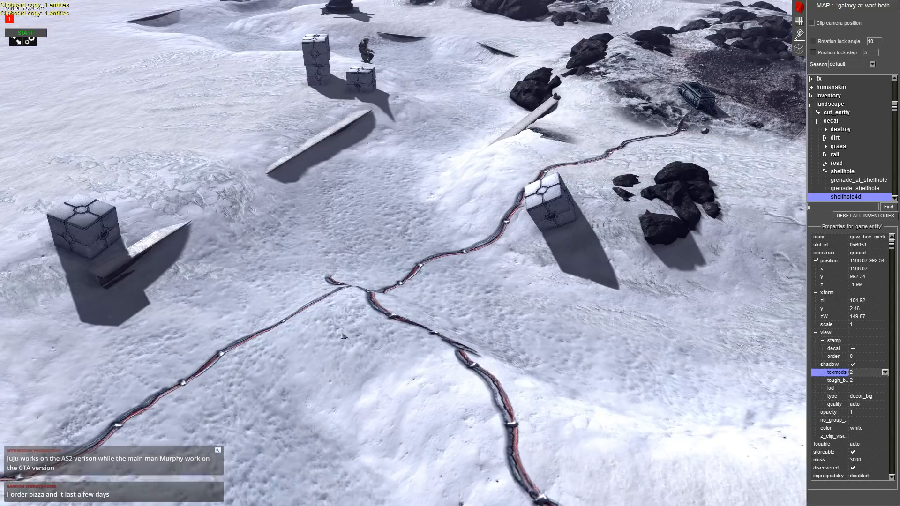
pyautogui.press('Left')
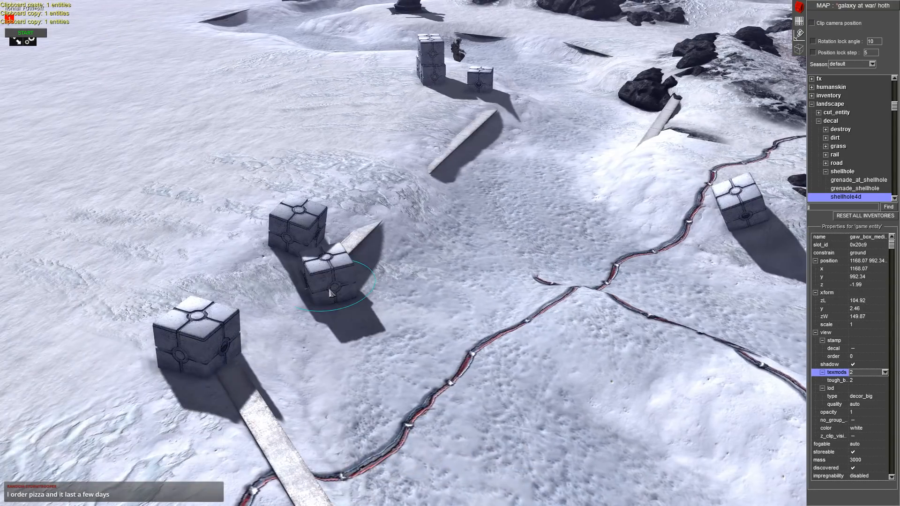
pyautogui.moveTo(331, 298); pyautogui.dragTo(335, 295)
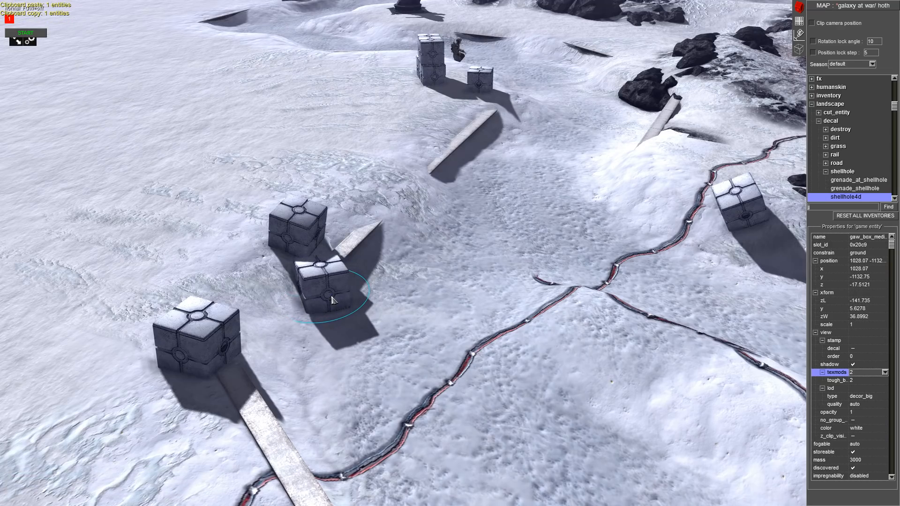
# - Switch to terrain texture editing and select the snow_trace and snow0101_13_m texture pair
pyautogui.moveTo(334, 300); pyautogui.dragTo(215, 291, button='middle')
pyautogui.moveTo(445, 248); pyautogui.dragTo(105, 167, button='middle')
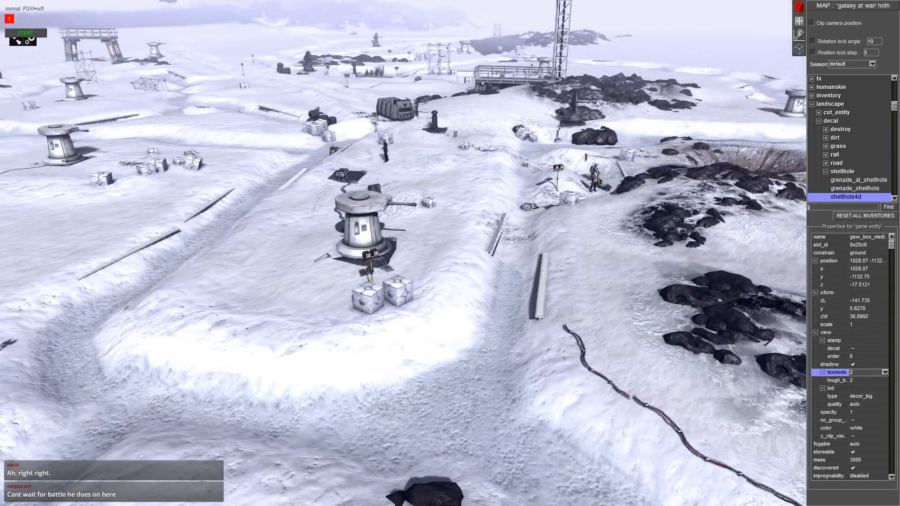
pyautogui.click(547, 309)
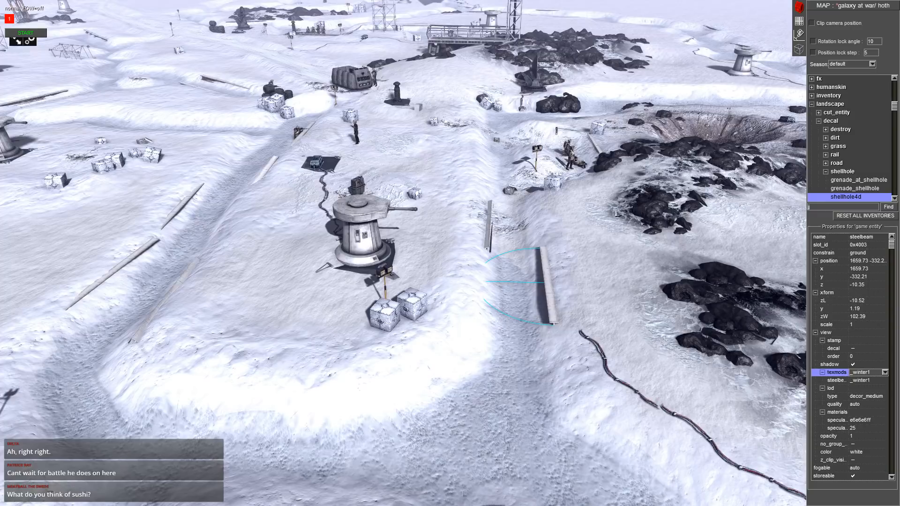
pyautogui.click(796, 21)
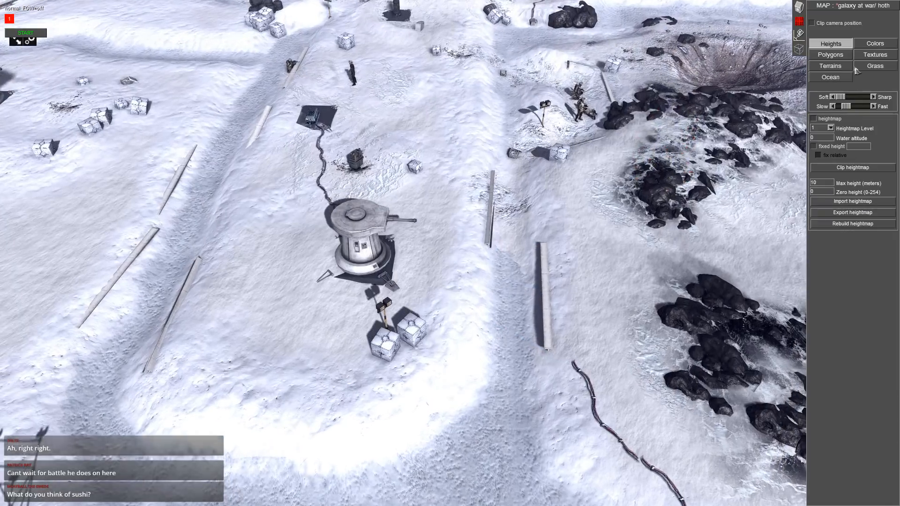
pyautogui.click(867, 57)
pyautogui.moveTo(598, 188); pyautogui.dragTo(573, 209, button='middle')
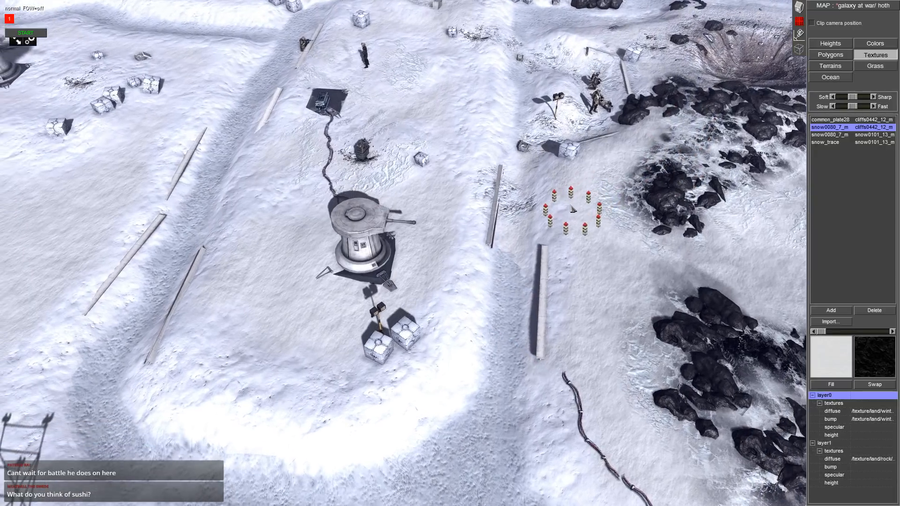
pyautogui.click(867, 135)
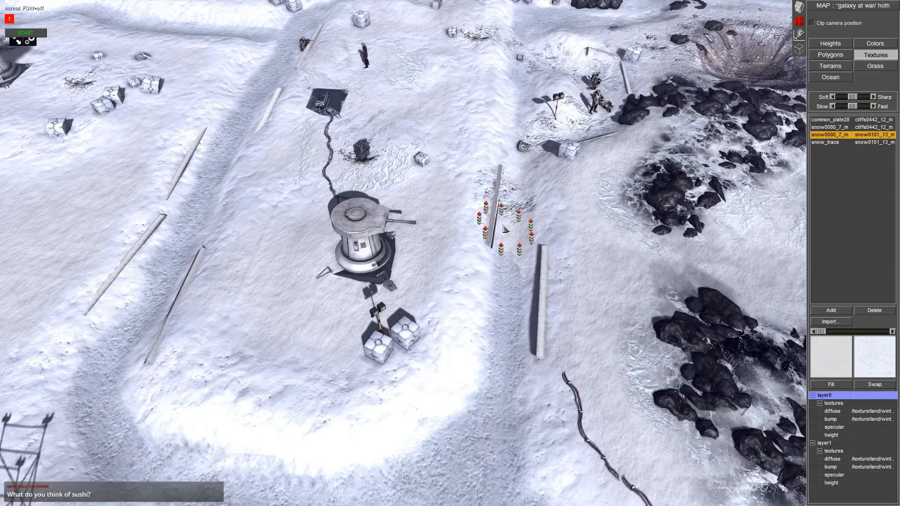
pyautogui.press('Down')
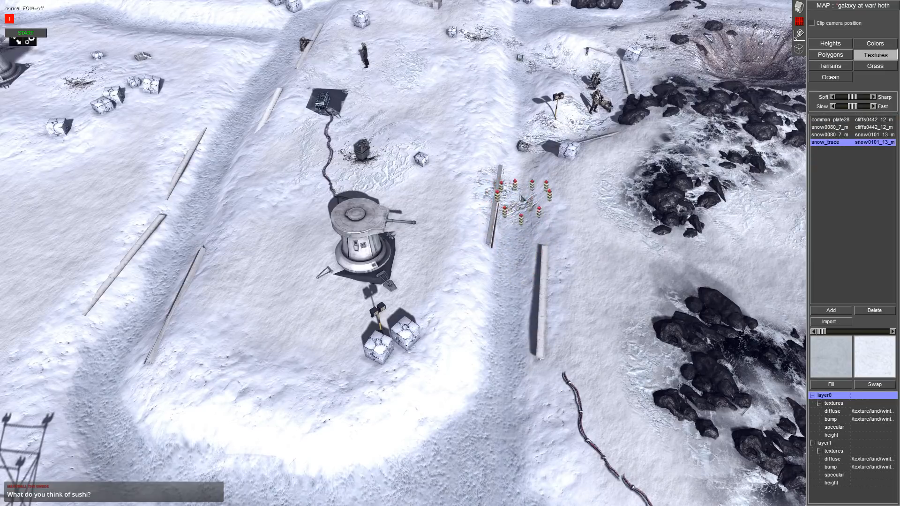
pyautogui.moveTo(523, 155)
pyautogui.mouseDown(button='middle')
pyautogui.moveTo(506, 215)
pyautogui.moveTo(547, 335)
pyautogui.mouseUp(button='middle')
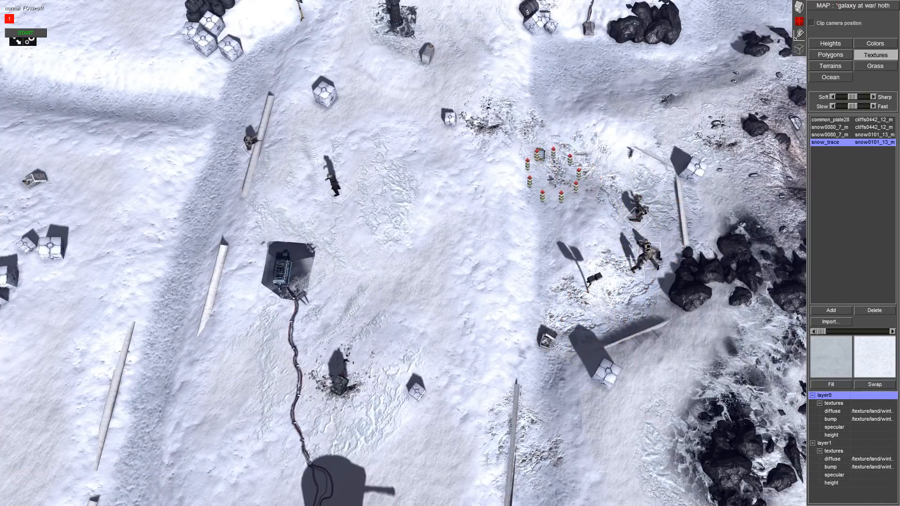
# - Inspect the trenches around the turrets and crater, the trooper squad by the stacked crates, and the open plain near the walkers
pyautogui.moveTo(550, 177)
pyautogui.mouseDown(button='middle')
pyautogui.moveTo(582, 482)
pyautogui.moveTo(406, 173)
pyautogui.mouseUp(button='middle')
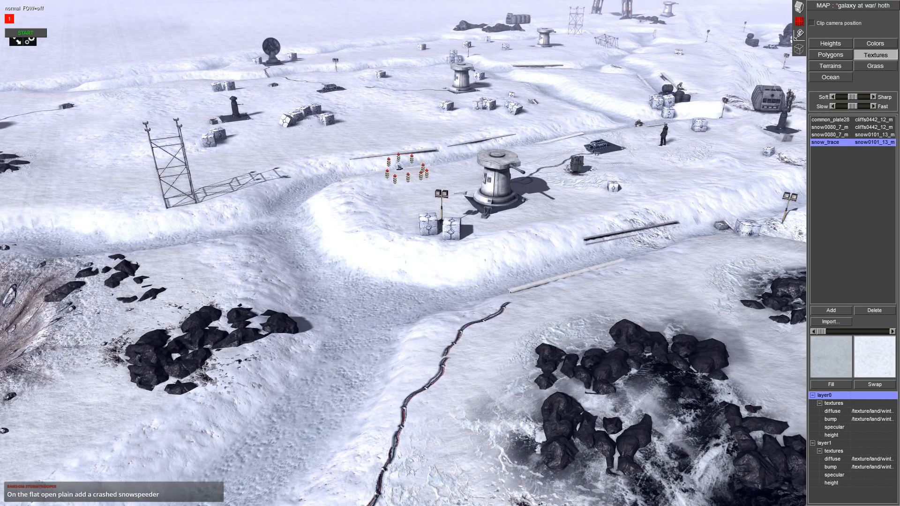
pyautogui.scroll(-3, 398, 166)
pyautogui.moveTo(398, 166); pyautogui.dragTo(523, 140, button='middle')
pyautogui.press('Right')
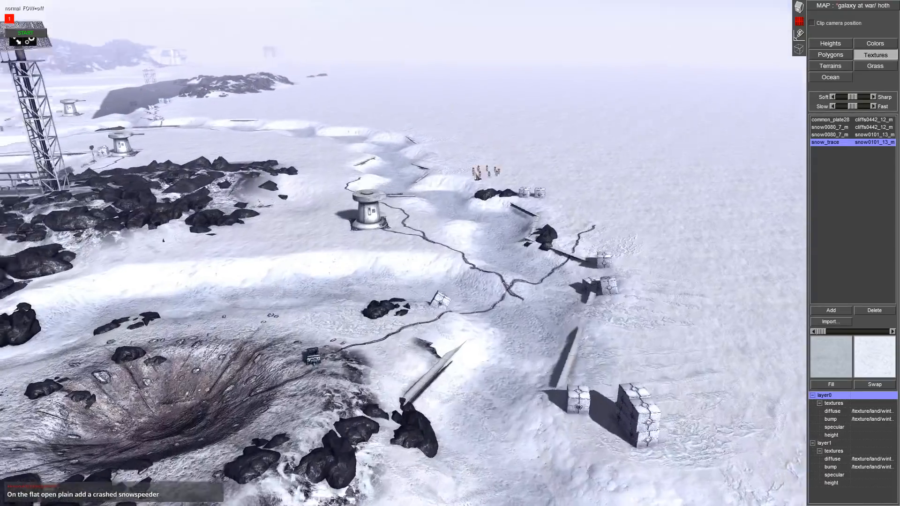
pyautogui.moveTo(408, 5); pyautogui.dragTo(266, 4, button='middle')
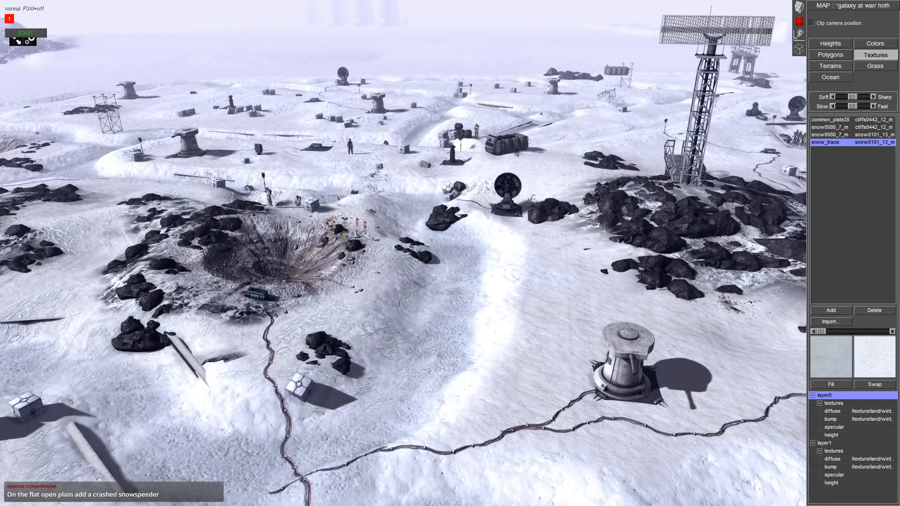
pyautogui.moveTo(345, 229); pyautogui.dragTo(682, 287, button='middle')
pyautogui.press('Right')
pyautogui.scroll(3, 663, 268)
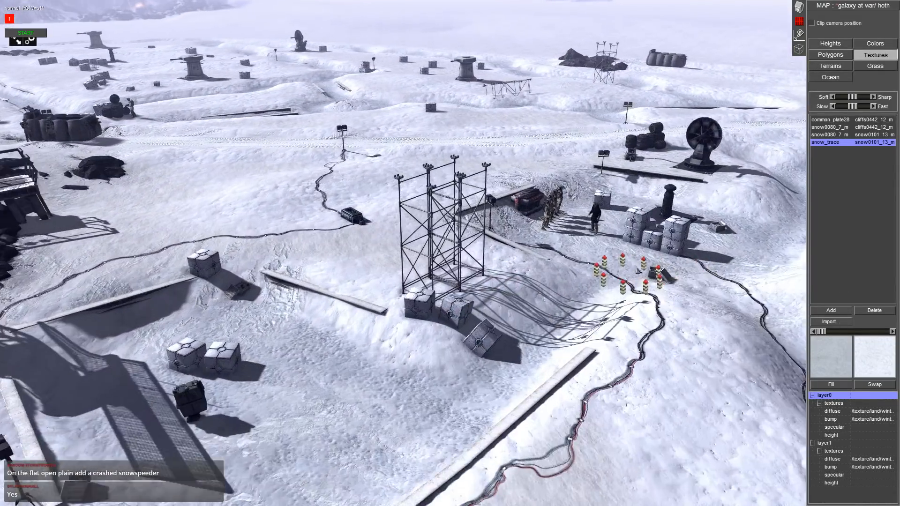
pyautogui.scroll(3, 675, 260)
pyautogui.moveTo(662, 257); pyautogui.dragTo(627, 261, button='middle')
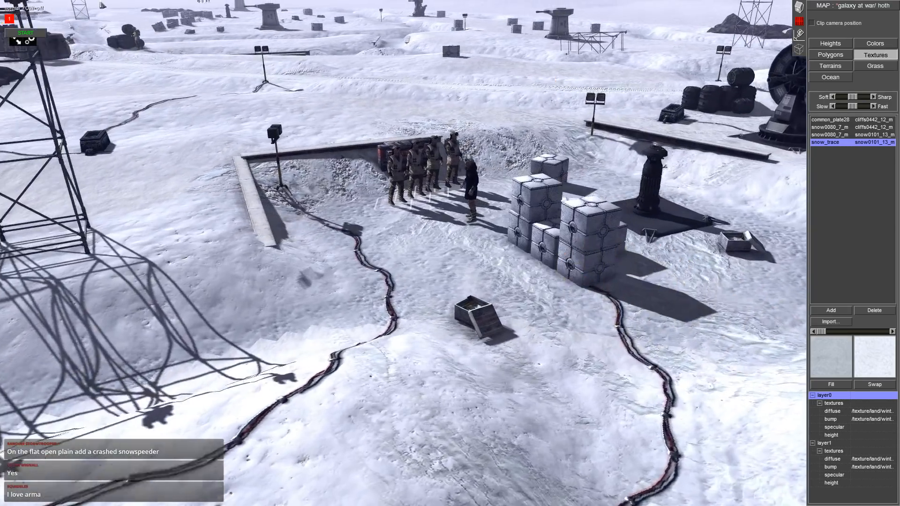
pyautogui.scroll(4, 403, 253)
pyautogui.moveTo(401, 261)
pyautogui.mouseDown(button='middle')
pyautogui.moveTo(298, 217)
pyautogui.moveTo(403, 247)
pyautogui.mouseUp(button='middle')
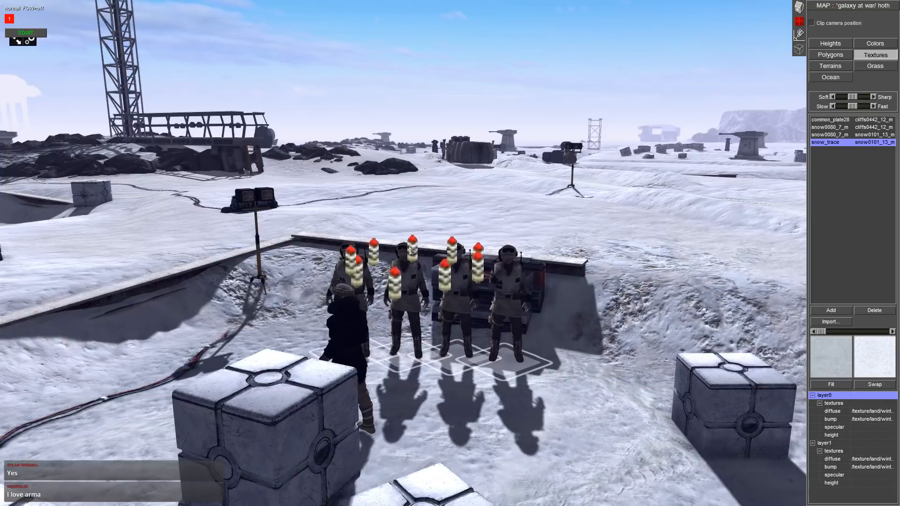
pyautogui.scroll(-4, 410, 249)
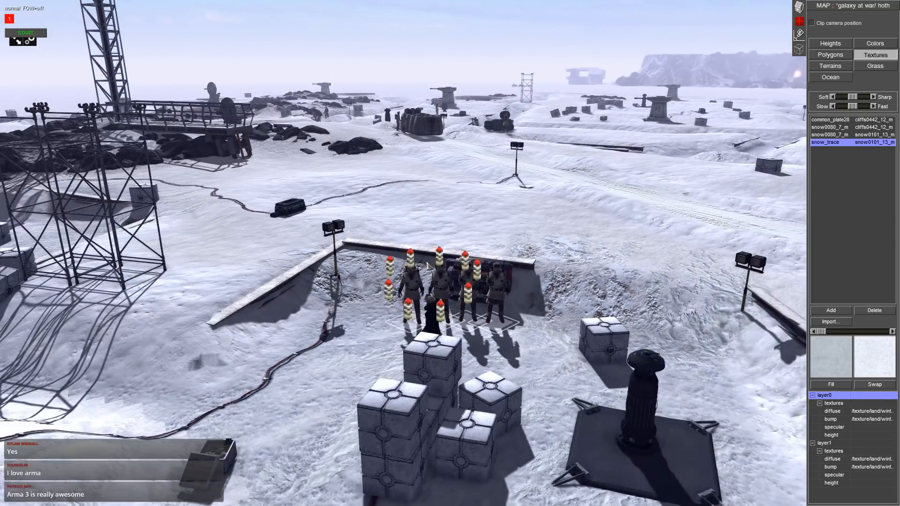
pyautogui.scroll(-6, 428, 266)
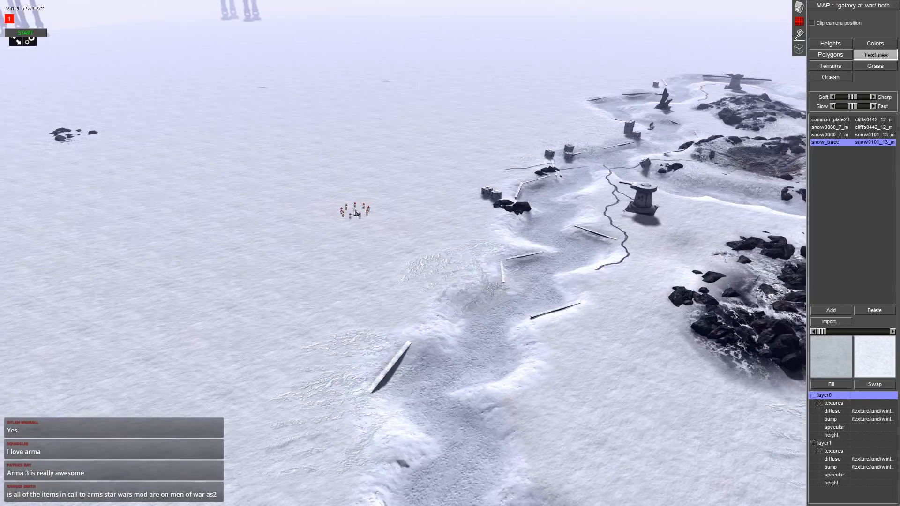
pyautogui.moveTo(351, 209); pyautogui.dragTo(409, 197, button='middle')
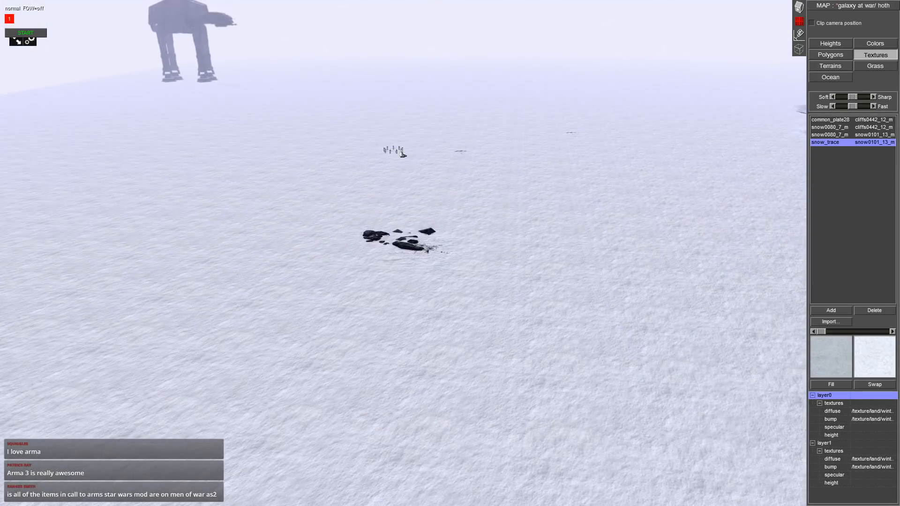
pyautogui.moveTo(238, 112); pyautogui.dragTo(333, 118, button='middle')
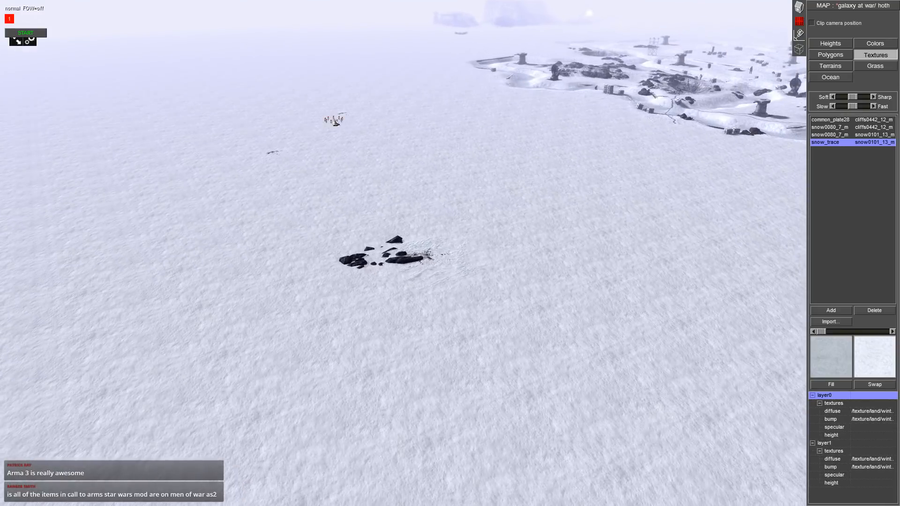
# - Display the terrain mesh and, with an enlarged brush, refine its polygons at level 5 along a long strip across the open plain
pyautogui.scroll(5, 394, 234)
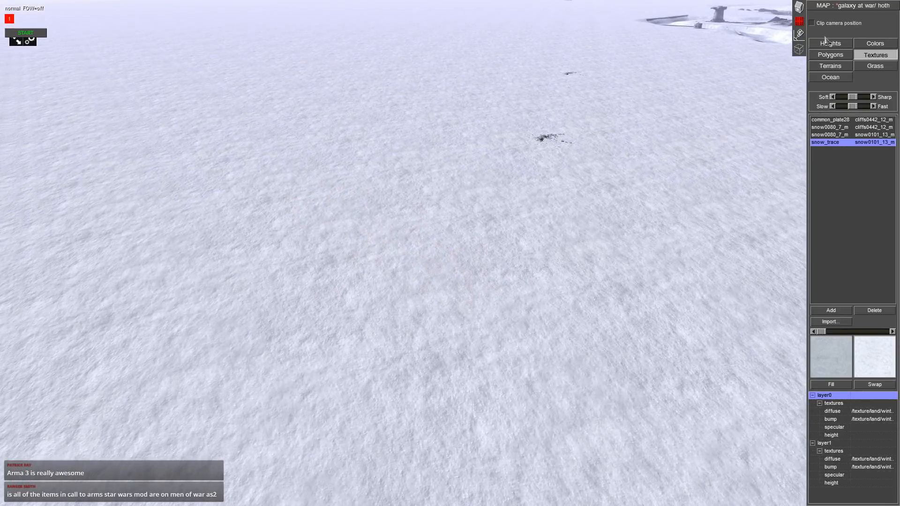
pyautogui.click(828, 43)
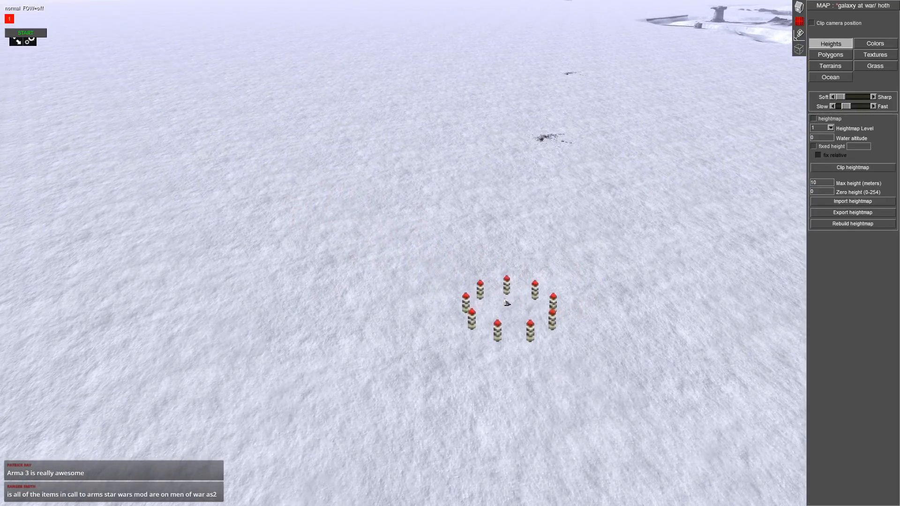
pyautogui.click(850, 59)
pyautogui.press('KP_Add')
pyautogui.press('KP_Add')
pyautogui.press('KP_Add')
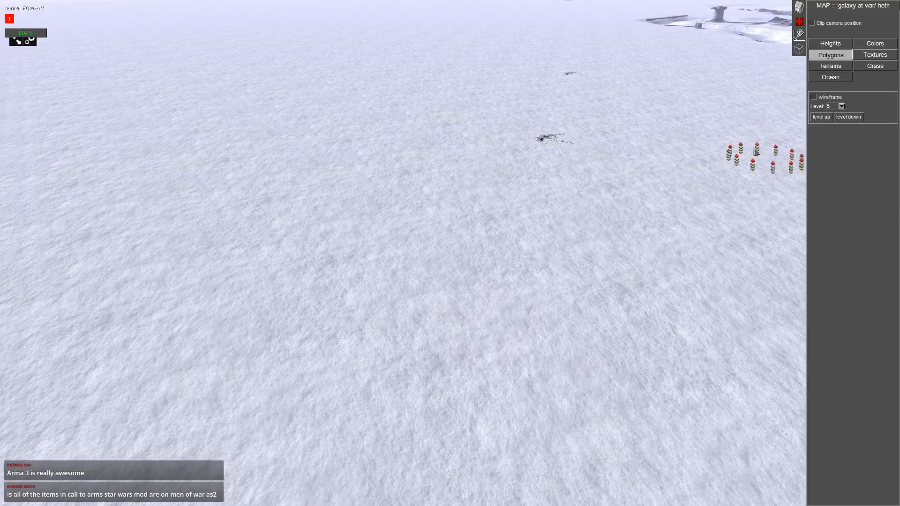
pyautogui.scroll(-3, 753, 173)
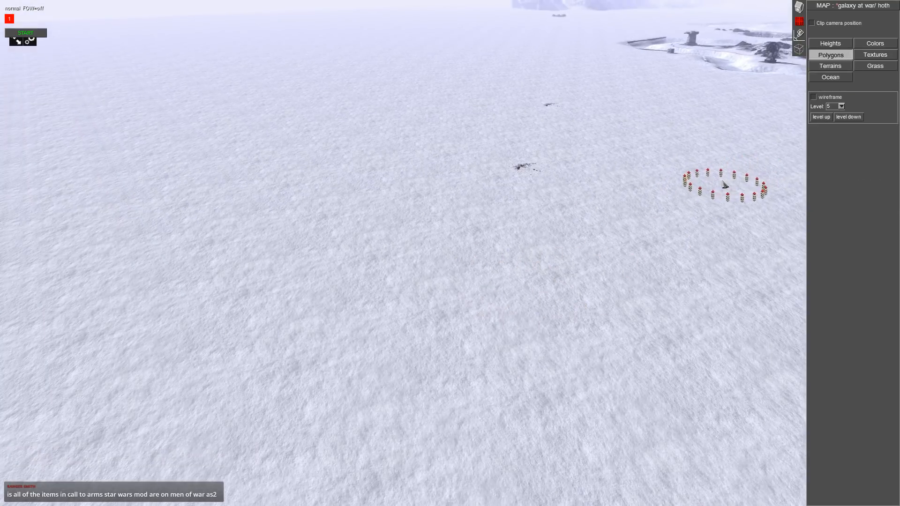
pyautogui.press('F3')
pyautogui.press('F3')
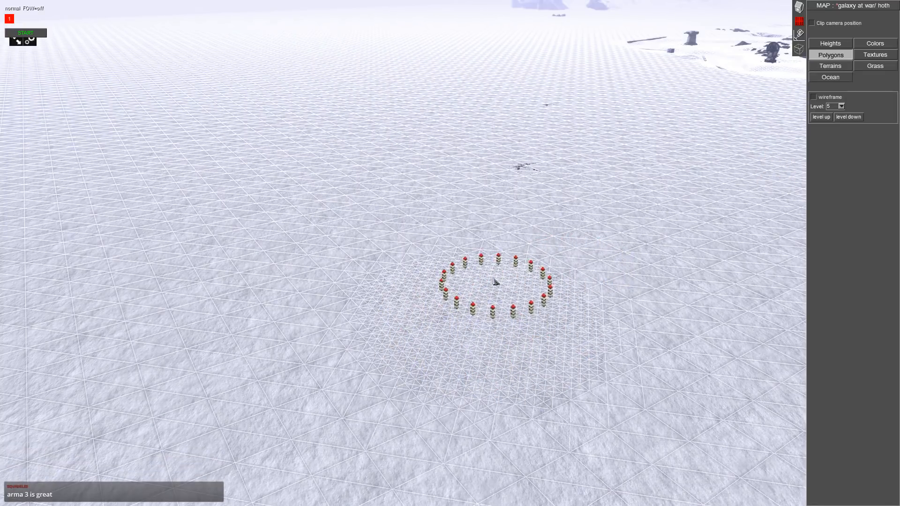
pyautogui.moveTo(493, 278)
pyautogui.mouseDown(button='middle')
pyautogui.moveTo(624, 265)
pyautogui.moveTo(618, 294)
pyautogui.moveTo(498, 296)
pyautogui.mouseUp(button='middle')
pyautogui.moveTo(492, 256); pyautogui.dragTo(506, 45)
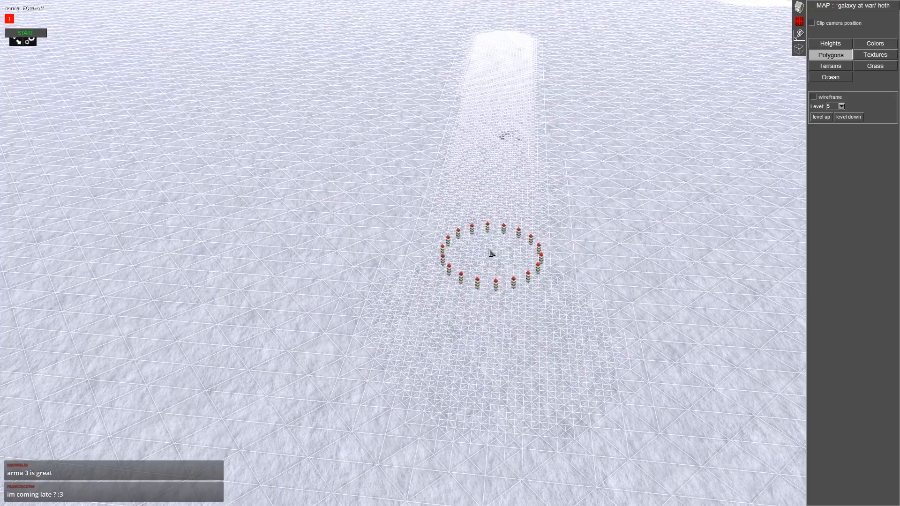
# - Lower the terrain height into a broad rounded hollow at the near end of the refined strip
pyautogui.moveTo(490, 253); pyautogui.dragTo(420, 227, button='middle')
pyautogui.click(829, 43)
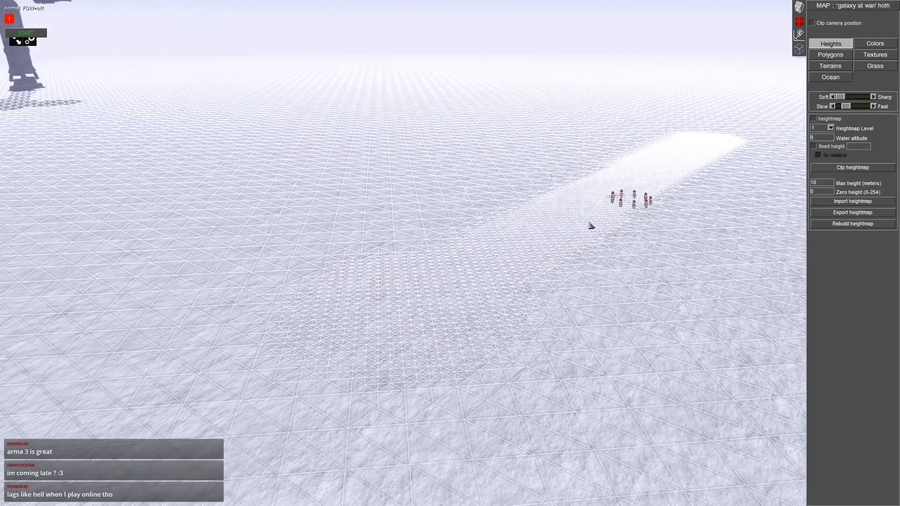
pyautogui.hotkey('ctrl', 'w')
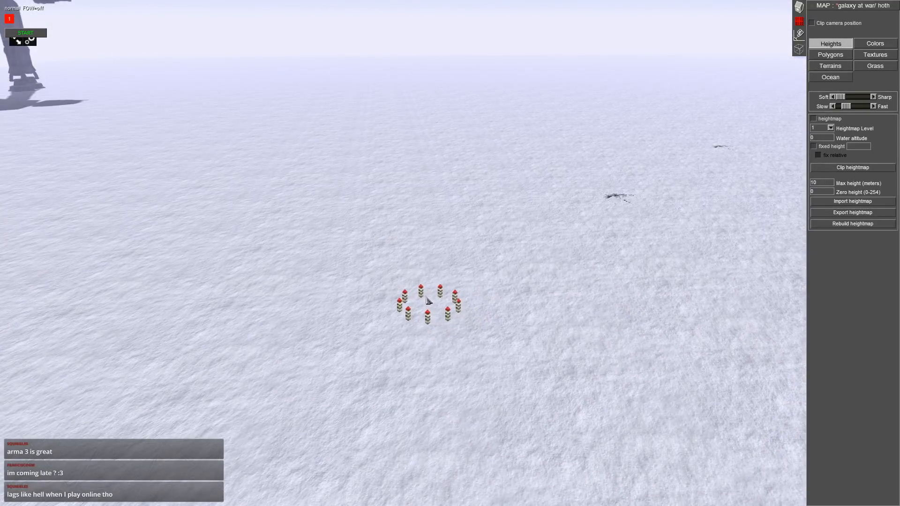
pyautogui.hotkey('ctrl', 'w')
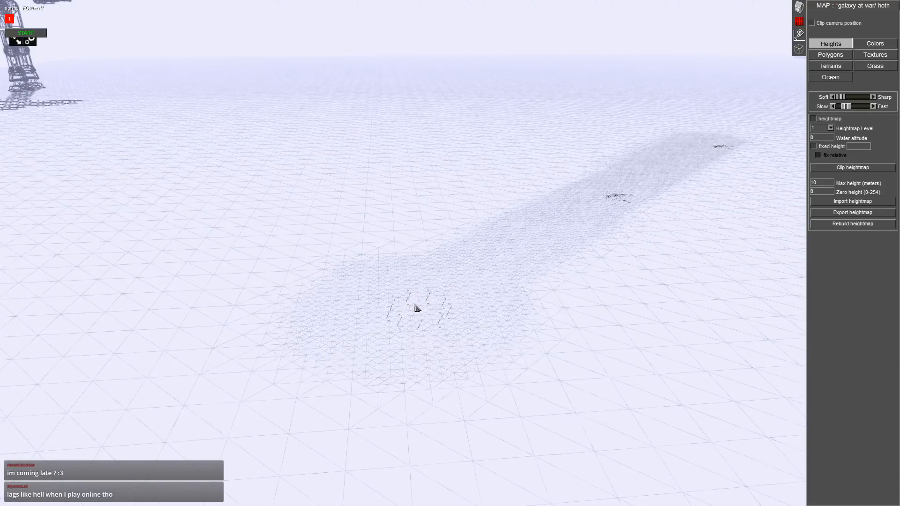
pyautogui.scroll(2, 401, 324)
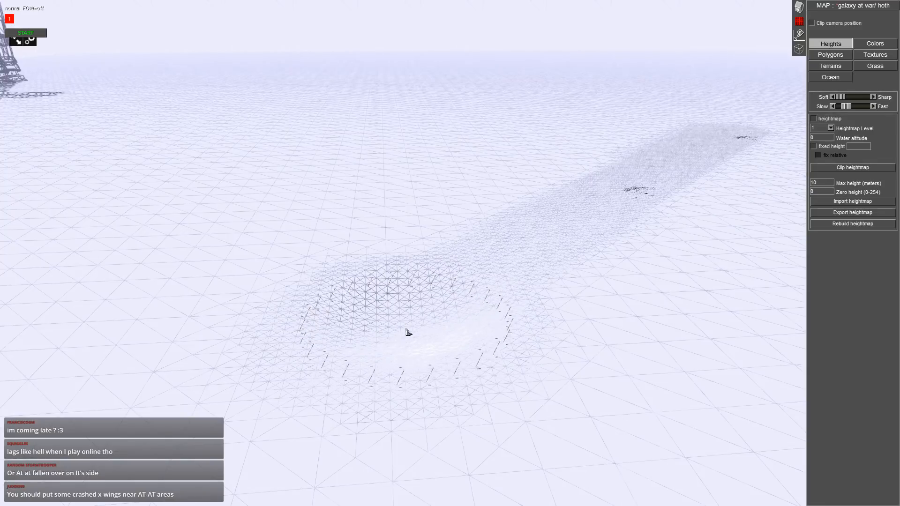
# - Extend the hollow into a long trench along the refined strip and widen its rounded near end
pyautogui.moveTo(407, 332); pyautogui.dragTo(495, 318, button='middle')
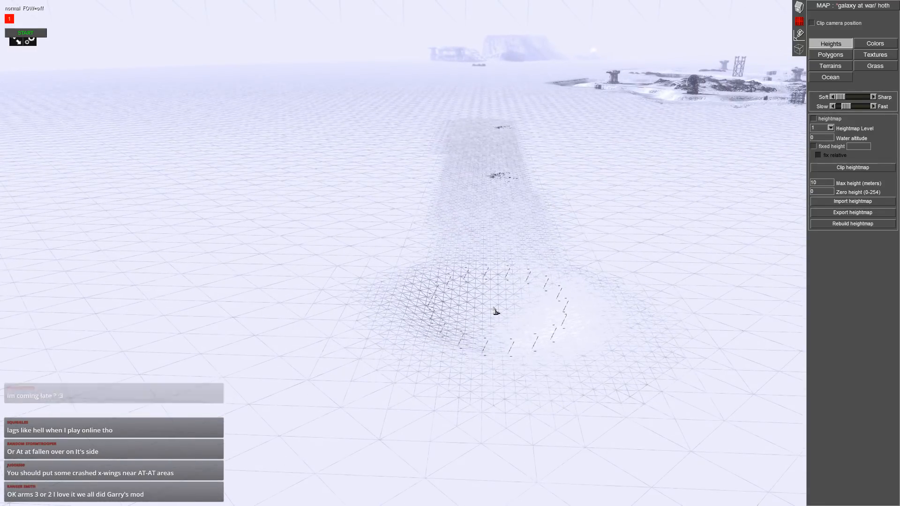
pyautogui.moveTo(497, 306); pyautogui.dragTo(483, 129)
pyautogui.moveTo(482, 129)
pyautogui.mouseDown(button='middle')
pyautogui.moveTo(432, 256)
pyautogui.moveTo(479, 274)
pyautogui.mouseUp(button='middle')
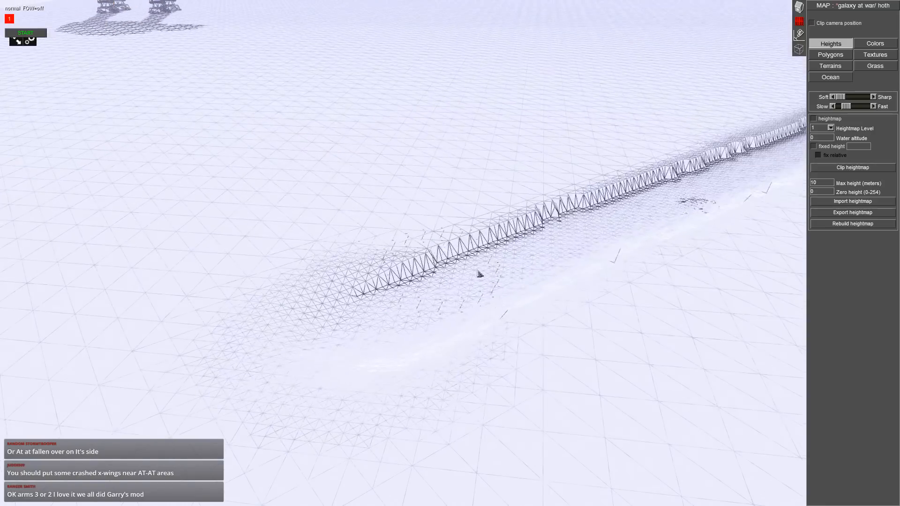
pyautogui.moveTo(395, 304)
pyautogui.mouseDown()
pyautogui.moveTo(372, 340)
pyautogui.moveTo(351, 325)
pyautogui.mouseUp()
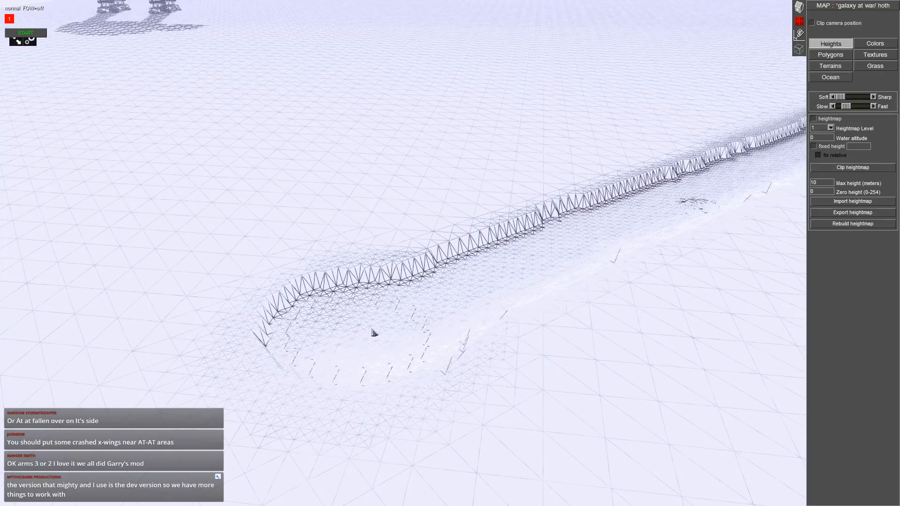
# - Restore the textured view with mesh overlay, reduce the height brush, and refine the polygons at level 5 in a wider band around the trench
pyautogui.moveTo(409, 353); pyautogui.dragTo(512, 434, button='middle')
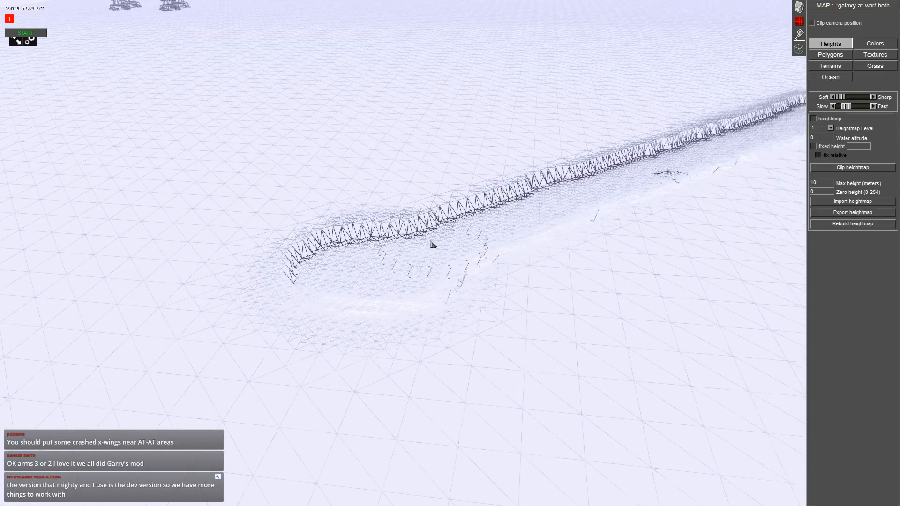
pyautogui.press('w')
pyautogui.scroll(4, 421, 231)
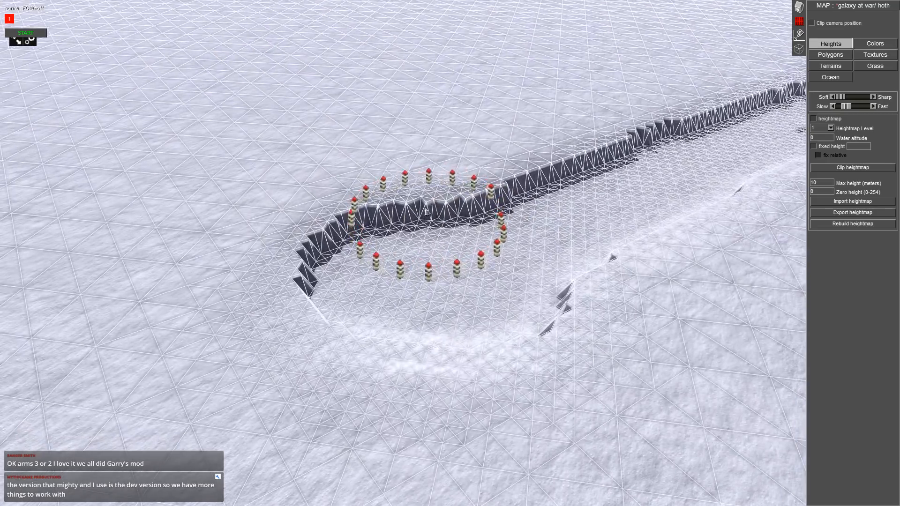
pyautogui.press('-')
pyautogui.press('-')
pyautogui.press('-')
pyautogui.press('-')
pyautogui.press('-')
pyautogui.press('-')
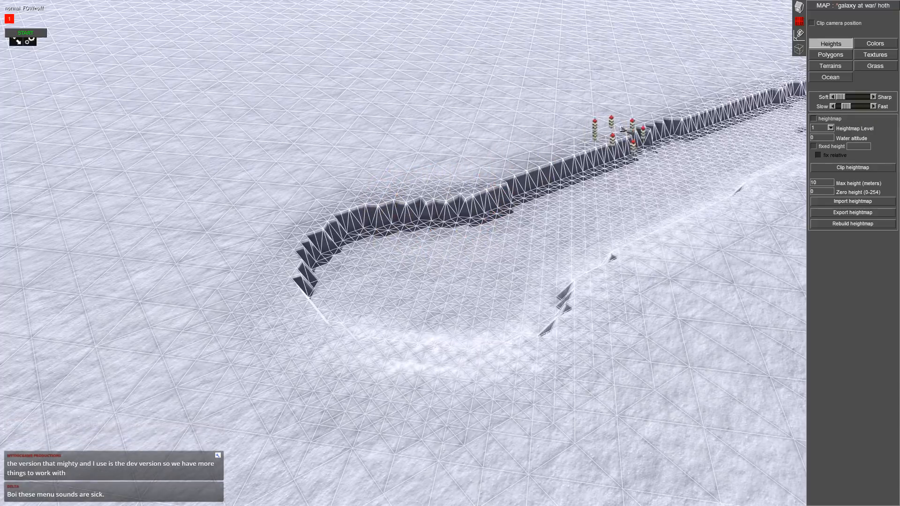
pyautogui.click(829, 54)
pyautogui.scroll(-5, 761, 126)
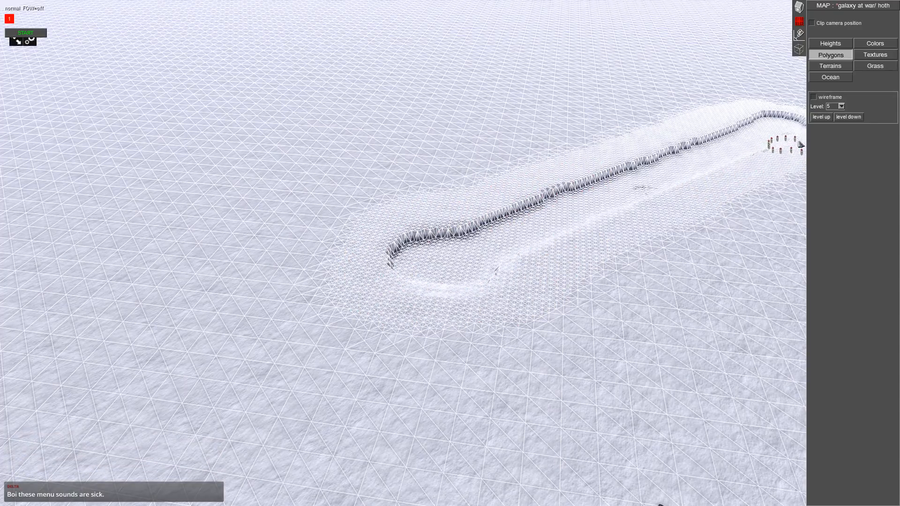
pyautogui.scroll(-5, 800, 145)
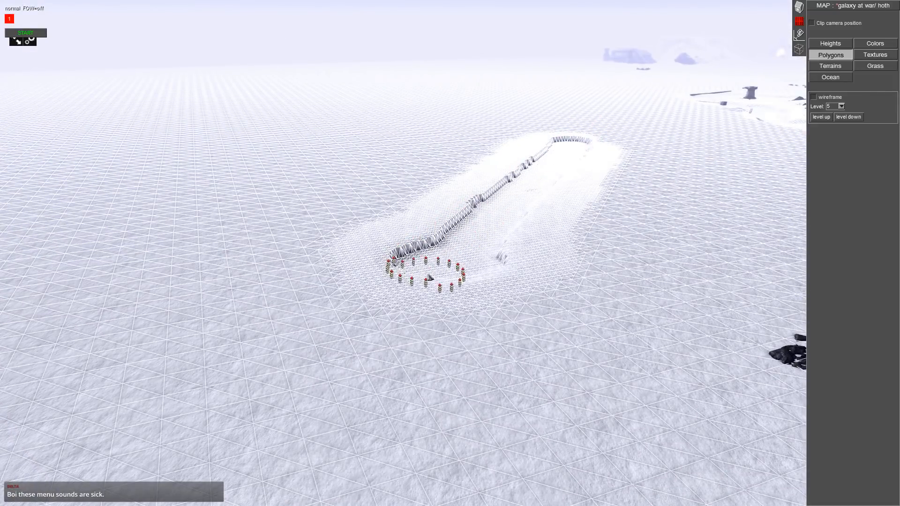
# - Smooth the jagged trench wall around the near end of the trench with an enlarged height brush
pyautogui.scroll(6, 434, 275)
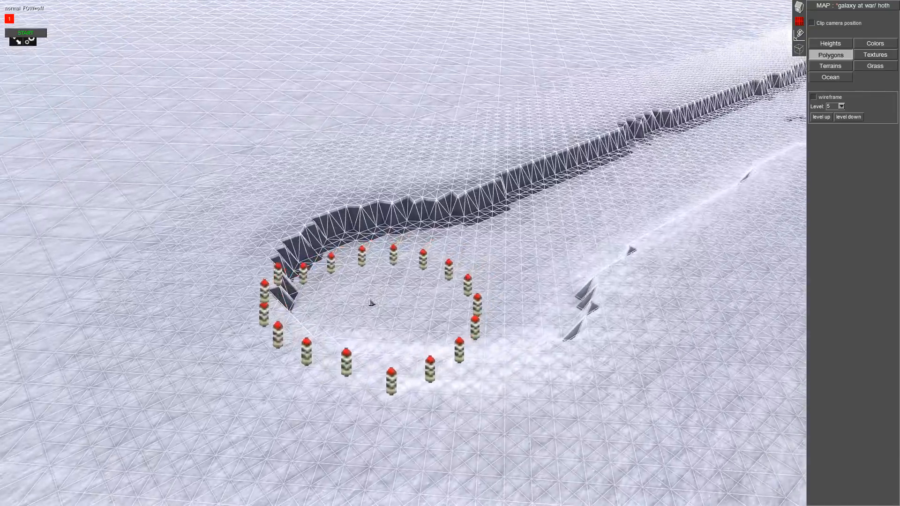
pyautogui.scroll(-5, 370, 302)
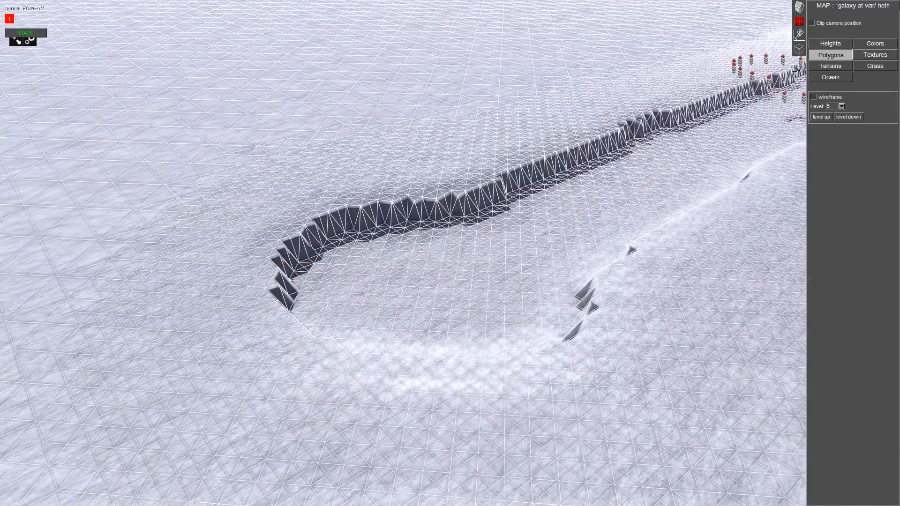
pyautogui.click(830, 43)
pyautogui.scroll(3, 591, 184)
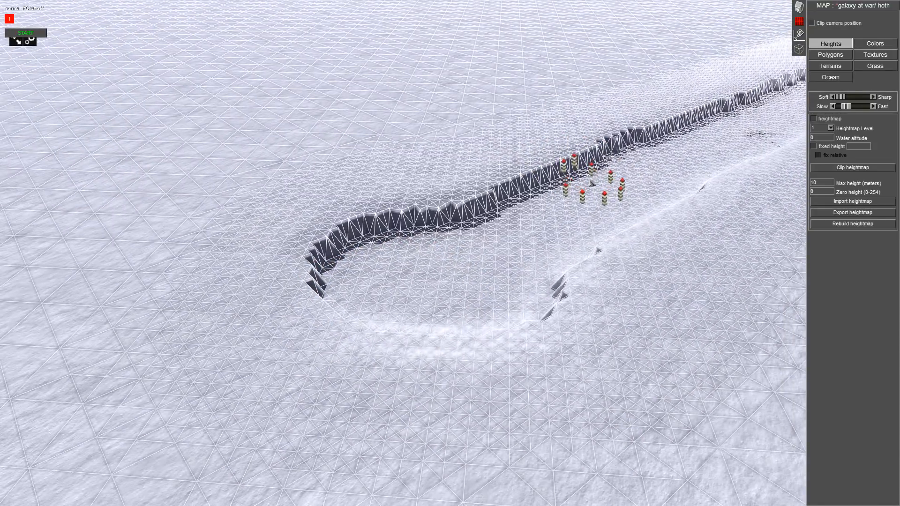
pyautogui.press('KP_Add')
pyautogui.moveTo(591, 184)
pyautogui.mouseDown()
pyautogui.moveTo(320, 268)
pyautogui.moveTo(438, 322)
pyautogui.moveTo(446, 266)
pyautogui.moveTo(343, 248)
pyautogui.mouseUp()
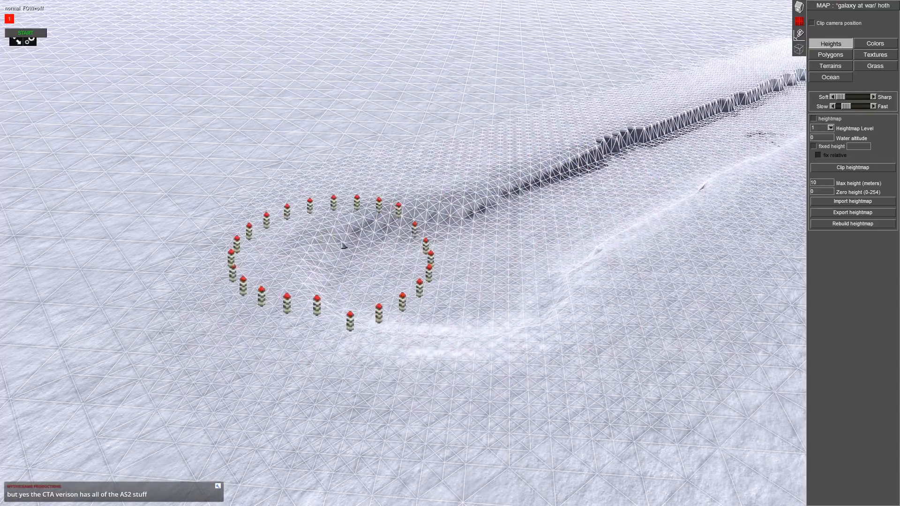
pyautogui.moveTo(343, 248); pyautogui.dragTo(466, 210, button='middle')
pyautogui.moveTo(467, 210)
pyautogui.mouseDown()
pyautogui.moveTo(352, 184)
pyautogui.moveTo(337, 143)
pyautogui.moveTo(376, 221)
pyautogui.moveTo(347, 117)
pyautogui.moveTo(368, 169)
pyautogui.moveTo(405, 106)
pyautogui.moveTo(534, 221)
pyautogui.moveTo(451, 174)
pyautogui.mouseUp()
# - Smooth the remaining steep walls along both sides of the trench and around its opposite end into soft slopes
pyautogui.moveTo(483, 185)
pyautogui.mouseDown(button='middle')
pyautogui.moveTo(450, 238)
pyautogui.moveTo(494, 232)
pyautogui.mouseUp(button='middle')
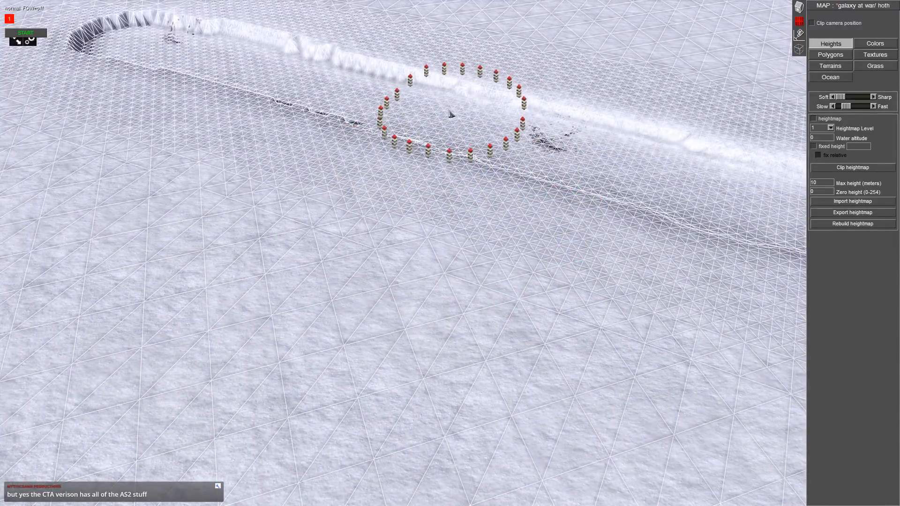
pyautogui.scroll(5, 511, 260)
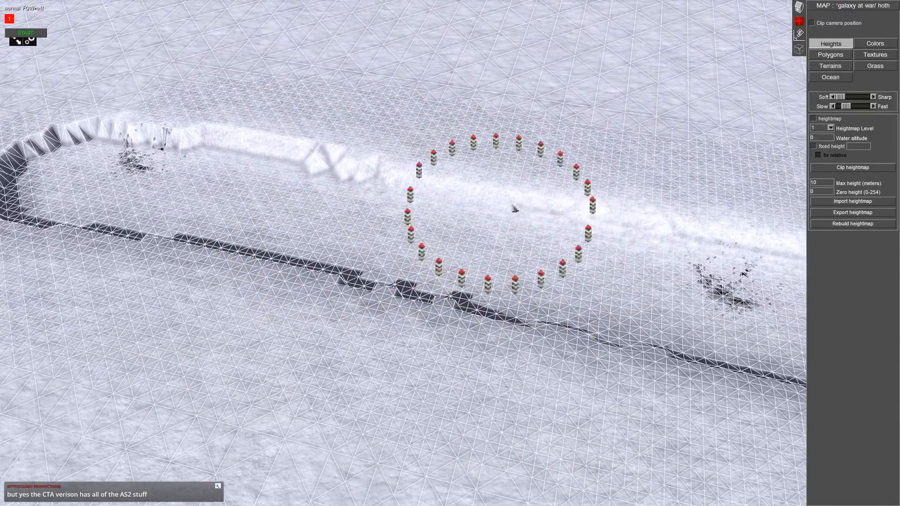
pyautogui.scroll(-3, 512, 199)
pyautogui.scroll(4, 2, 72)
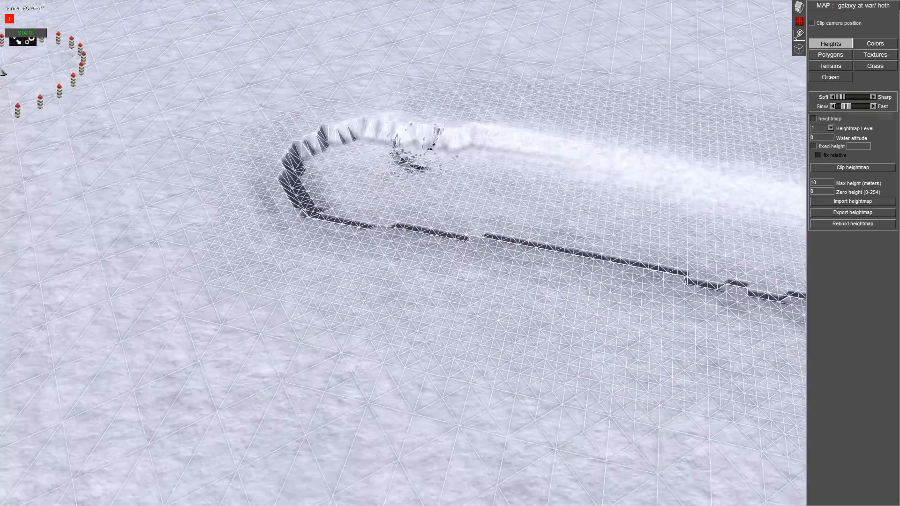
pyautogui.scroll(-3, 641, 174)
pyautogui.scroll(3, 495, 148)
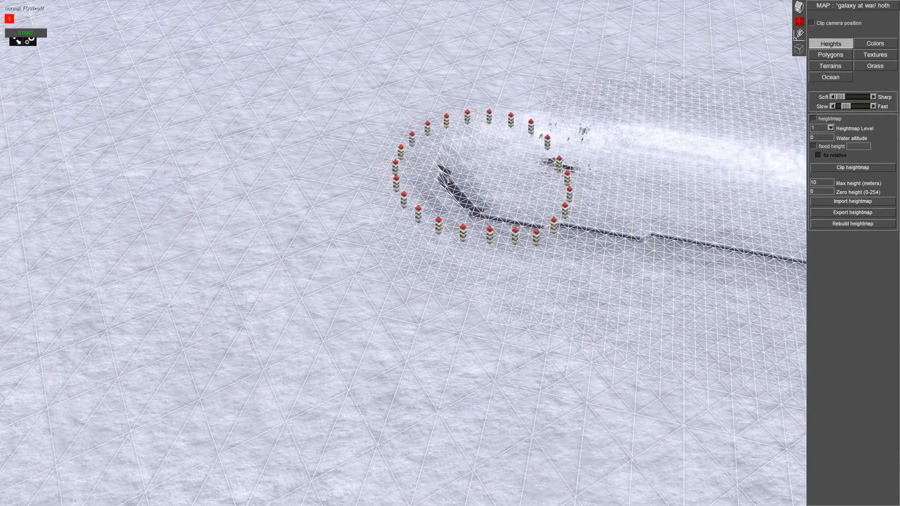
pyautogui.moveTo(547, 220)
pyautogui.mouseDown(button='middle')
pyautogui.moveTo(442, 232)
pyautogui.moveTo(498, 173)
pyautogui.moveTo(198, 185)
pyautogui.moveTo(508, 265)
pyautogui.moveTo(379, 212)
pyautogui.moveTo(396, 231)
pyautogui.moveTo(80, 5)
pyautogui.moveTo(217, 125)
pyautogui.moveTo(570, 288)
pyautogui.mouseUp(button='middle')
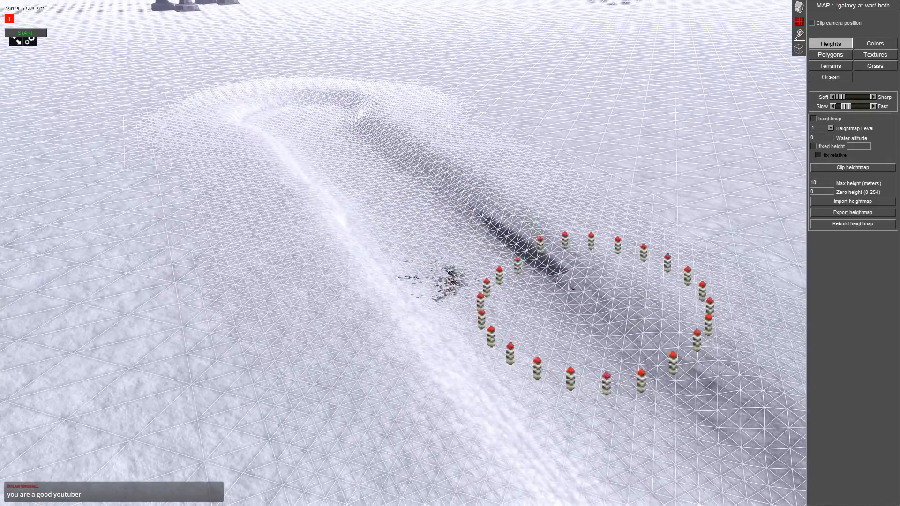
pyautogui.moveTo(682, 452)
pyautogui.mouseDown(button='middle')
pyautogui.moveTo(533, 301)
pyautogui.moveTo(371, 261)
pyautogui.moveTo(344, 4)
pyautogui.moveTo(554, 169)
pyautogui.mouseUp(button='middle')
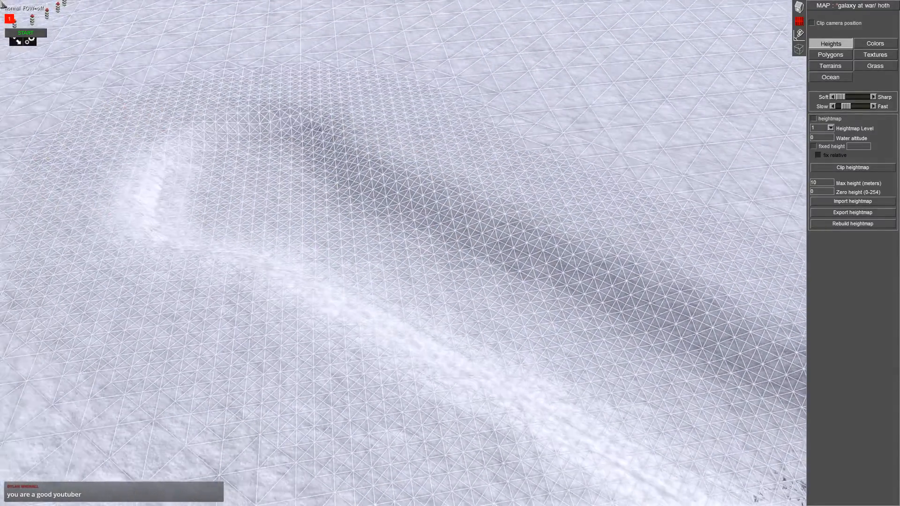
# - Raise a snow bank around the rim of the trench's wide rounded end with a smaller height brush
pyautogui.moveTo(225, 112)
pyautogui.mouseDown(button='middle')
pyautogui.moveTo(464, 142)
pyautogui.moveTo(570, 127)
pyautogui.moveTo(340, 154)
pyautogui.moveTo(434, 239)
pyautogui.mouseUp(button='middle')
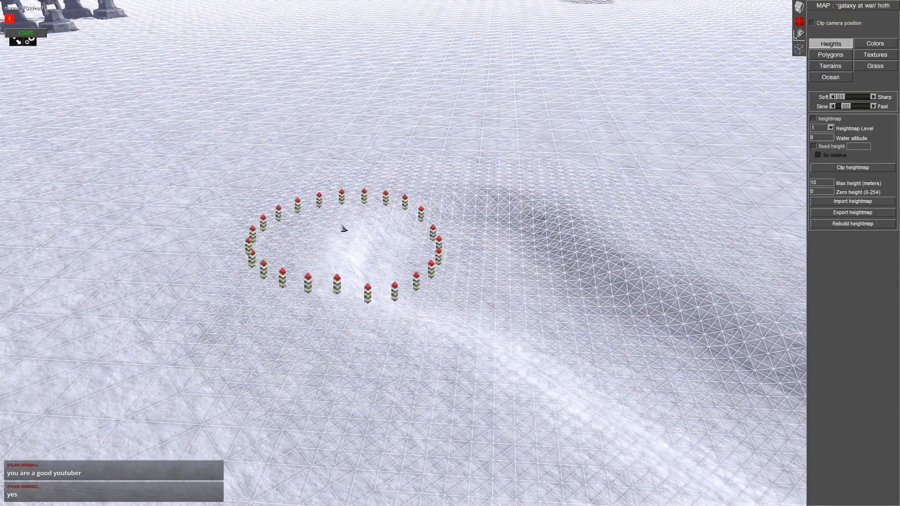
pyautogui.scroll(-6, 354, 213)
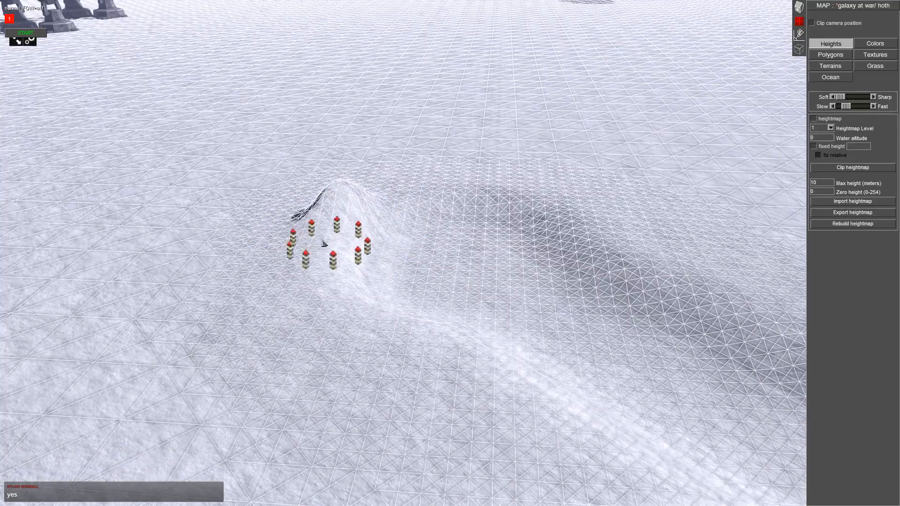
pyautogui.moveTo(324, 244); pyautogui.dragTo(442, 354)
pyautogui.moveTo(197, 303)
pyautogui.mouseDown(button='middle')
pyautogui.moveTo(390, 306)
pyautogui.moveTo(378, 333)
pyautogui.moveTo(398, 342)
pyautogui.mouseUp(button='middle')
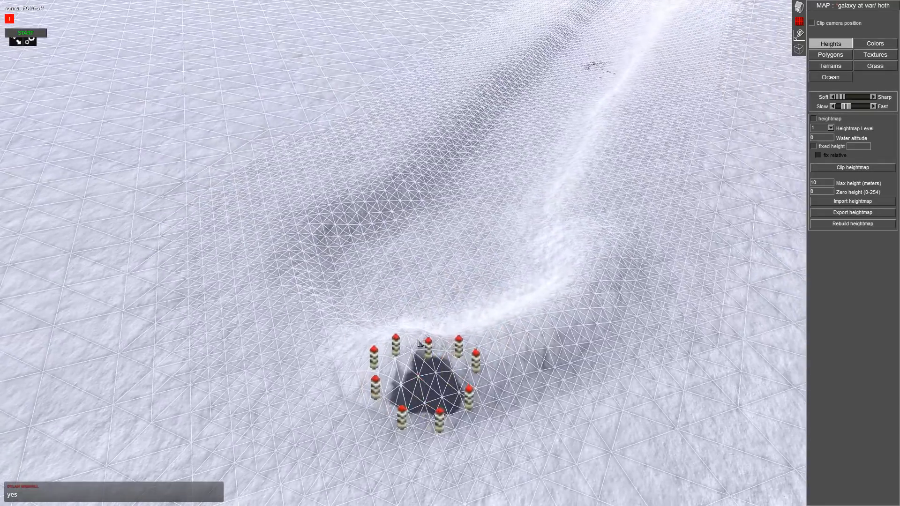
pyautogui.moveTo(420, 343); pyautogui.dragTo(418, 360)
pyautogui.moveTo(415, 363); pyautogui.dragTo(638, 336, button='middle')
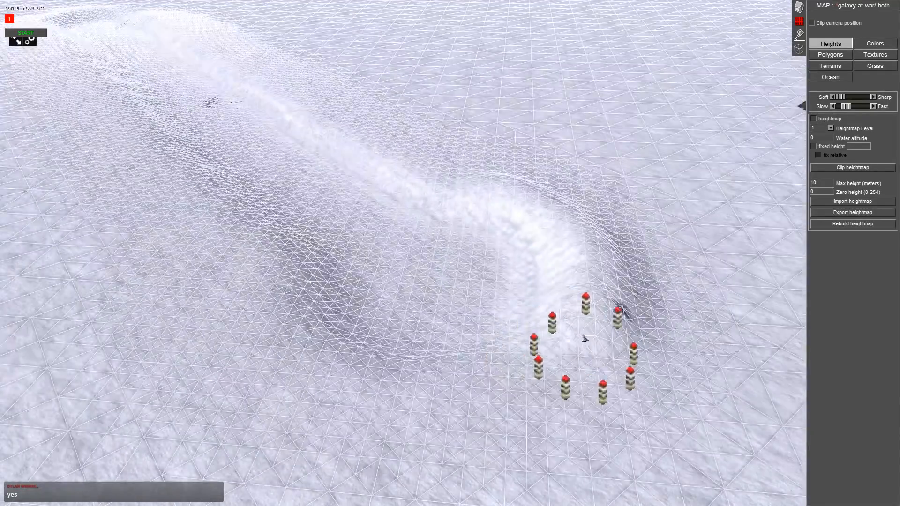
pyautogui.moveTo(585, 338)
pyautogui.mouseDown()
pyautogui.moveTo(557, 350)
pyautogui.moveTo(574, 324)
pyautogui.moveTo(540, 361)
pyautogui.moveTo(248, 324)
pyautogui.mouseUp()
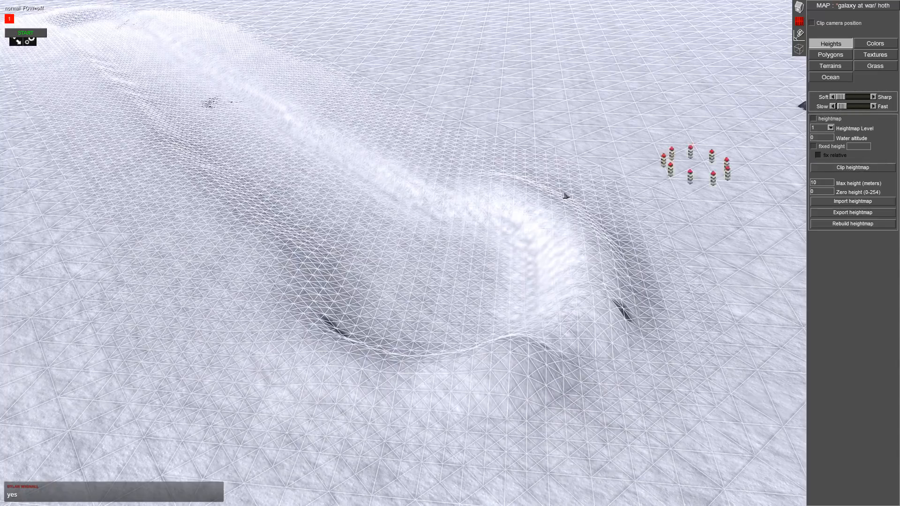
# - Hide the terrain mesh and raise uneven snow banks along both long sides of the trench
pyautogui.moveTo(239, 270); pyautogui.dragTo(2, 231, button='middle')
pyautogui.press('w')
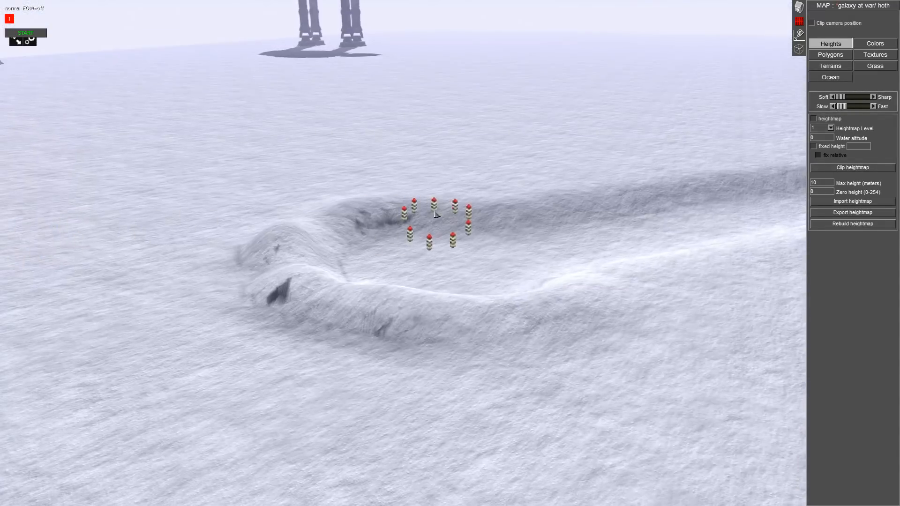
pyautogui.moveTo(435, 214); pyautogui.dragTo(338, 223, button='middle')
pyautogui.moveTo(523, 216)
pyautogui.mouseDown(button='middle')
pyautogui.moveTo(393, 223)
pyautogui.moveTo(605, 205)
pyautogui.mouseUp(button='middle')
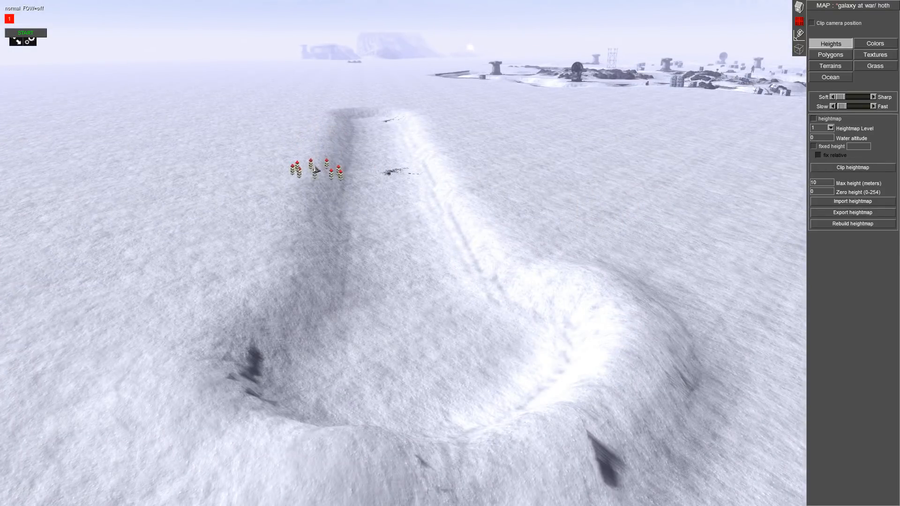
pyautogui.moveTo(256, 297); pyautogui.dragTo(428, 132)
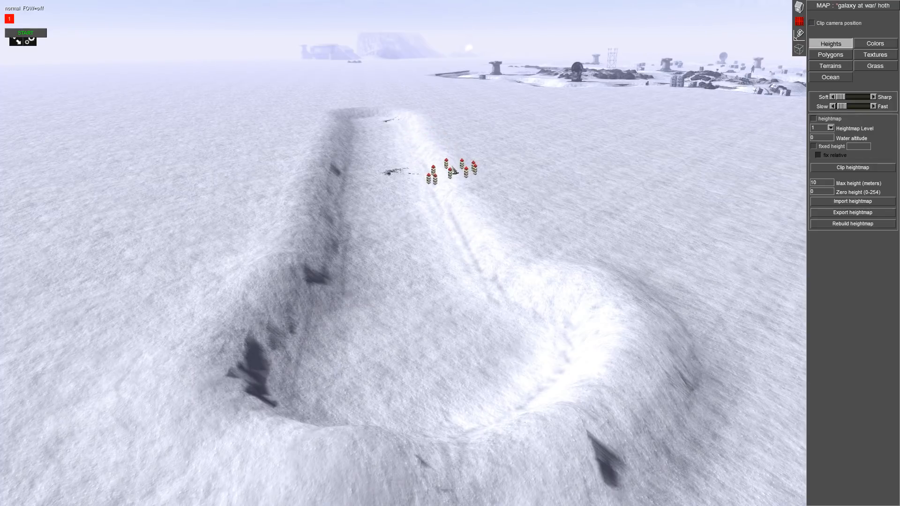
pyautogui.moveTo(522, 238)
pyautogui.mouseDown()
pyautogui.moveTo(607, 292)
pyautogui.moveTo(547, 346)
pyautogui.mouseUp()
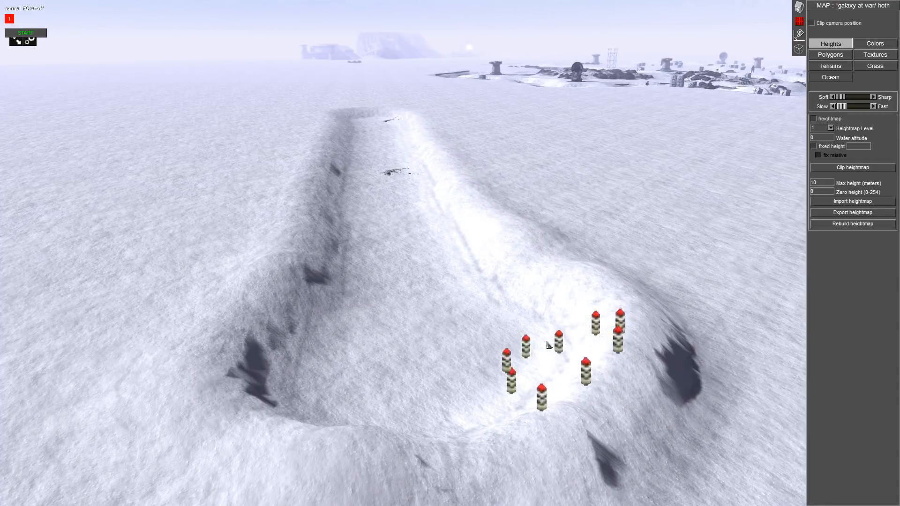
# - Soften the sharp dark spikes on the raised banks around the trench's rounded end with an enlarged brush
pyautogui.moveTo(520, 328)
pyautogui.mouseDown(button='middle')
pyautogui.moveTo(523, 156)
pyautogui.moveTo(5, 241)
pyautogui.mouseUp(button='middle')
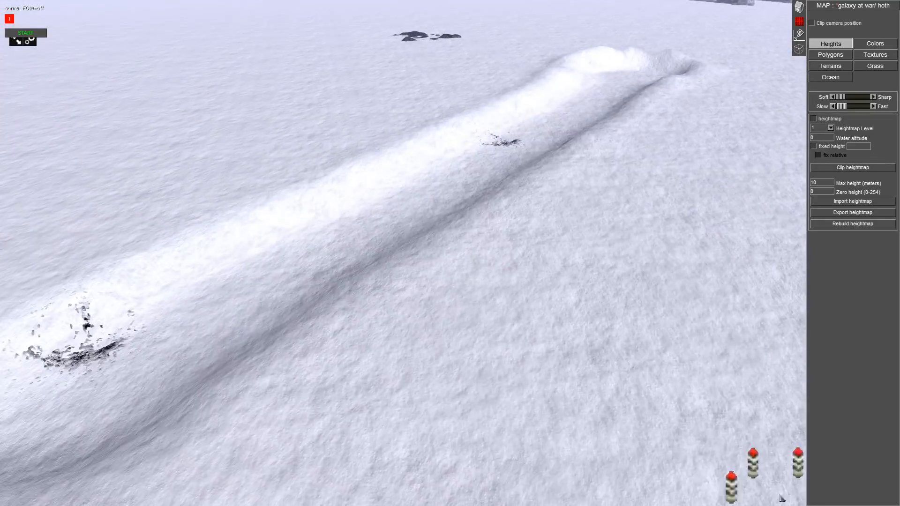
pyautogui.moveTo(581, 227)
pyautogui.mouseDown(button='middle')
pyautogui.moveTo(509, 225)
pyautogui.moveTo(478, 249)
pyautogui.moveTo(334, 189)
pyautogui.mouseUp(button='middle')
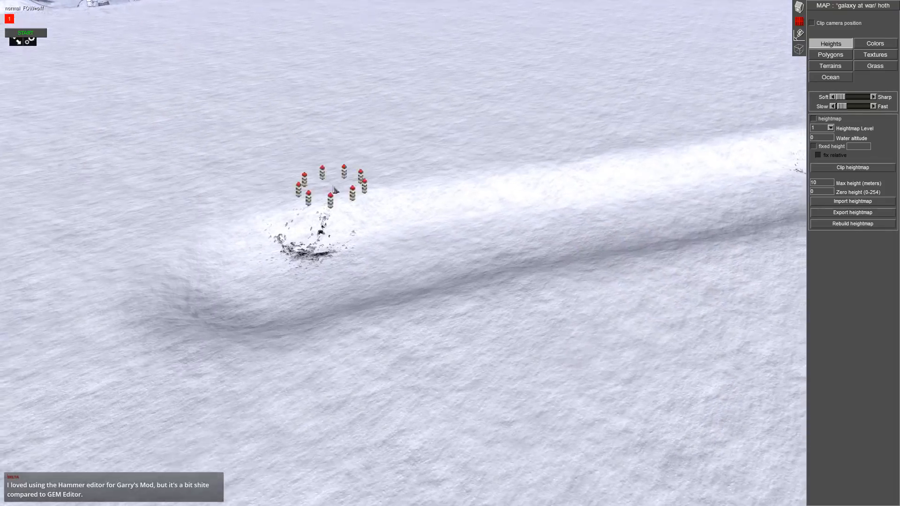
pyautogui.scroll(5, 320, 238)
pyautogui.moveTo(309, 265)
pyautogui.mouseDown(button='middle')
pyautogui.moveTo(458, 257)
pyautogui.moveTo(393, 367)
pyautogui.moveTo(428, 393)
pyautogui.moveTo(465, 375)
pyautogui.mouseUp(button='middle')
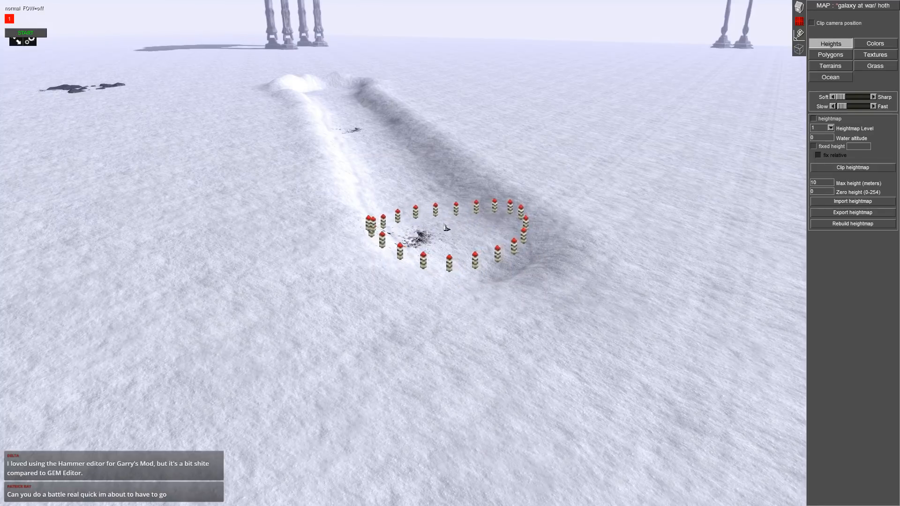
pyautogui.moveTo(430, 205); pyautogui.dragTo(234, 132, button='middle')
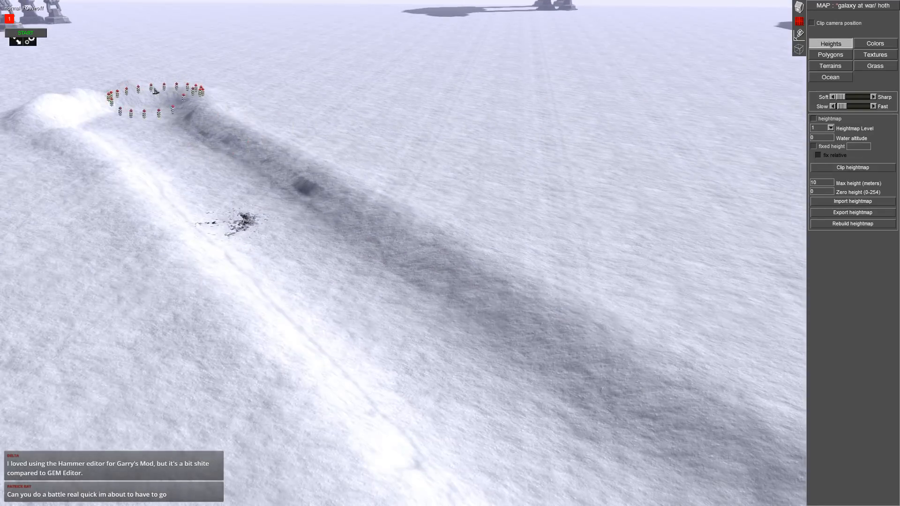
pyautogui.scroll(5, 121, 98)
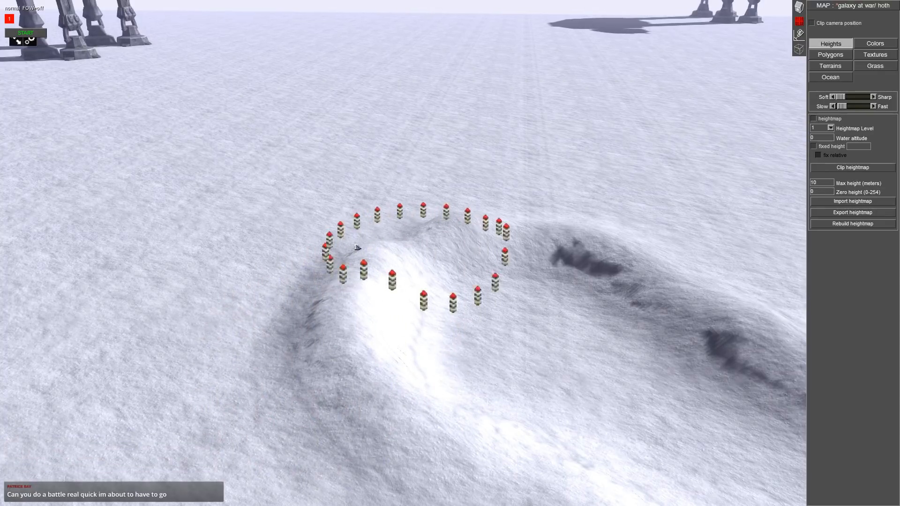
pyautogui.scroll(-4, 601, 294)
pyautogui.moveTo(535, 297)
pyautogui.mouseDown(button='middle')
pyautogui.moveTo(466, 251)
pyautogui.moveTo(552, 300)
pyautogui.moveTo(458, 285)
pyautogui.mouseUp(button='middle')
pyautogui.scroll(3, 458, 286)
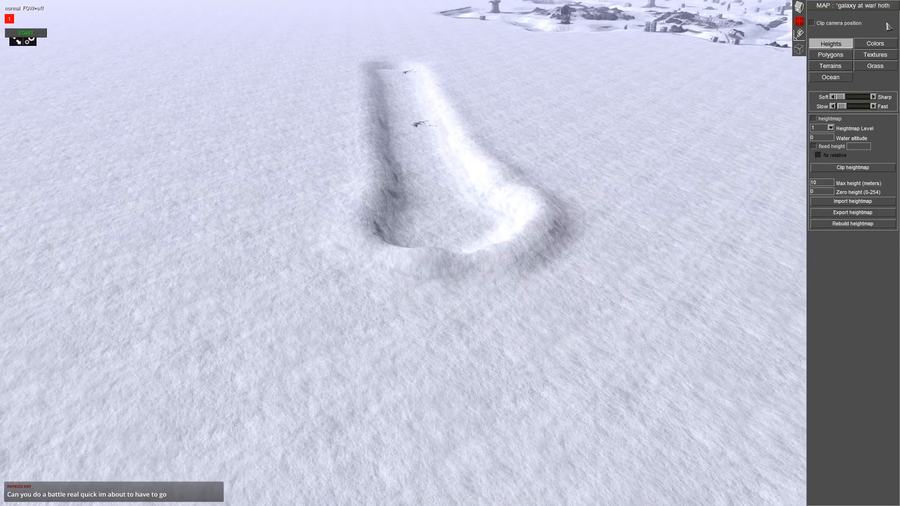
# - Switch to entity editing, copy the snow tire-track decal from the road, and paste it into the narrow end of the trench
pyautogui.click(799, 7)
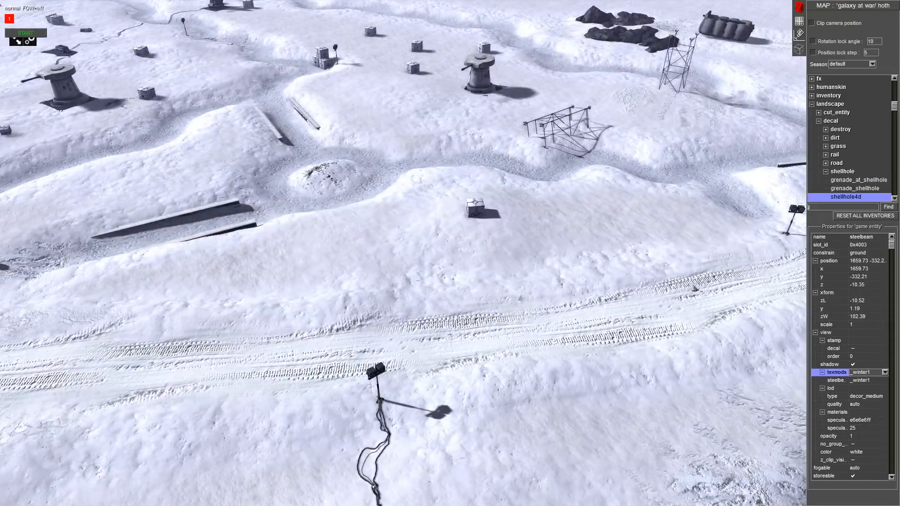
pyautogui.moveTo(688, 309); pyautogui.dragTo(638, 394, button='middle')
pyautogui.click(510, 351)
pyautogui.moveTo(510, 351); pyautogui.dragTo(168, 257, button='middle')
pyautogui.hotkey('ctrl', 'c')
pyautogui.hotkey('ctrl', 'v')
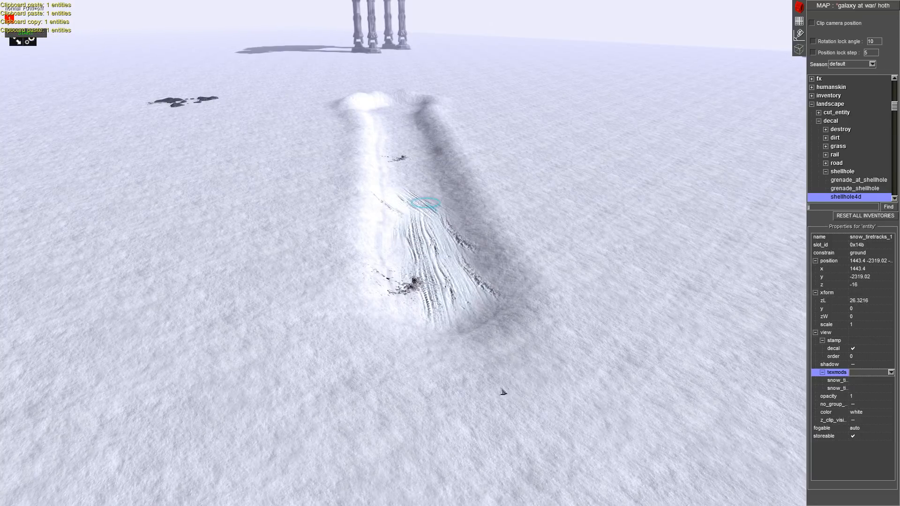
# - Rotate the pasted tire-track decal to line up with the trench and place a second copy beyond it
pyautogui.moveTo(364, 361); pyautogui.dragTo(539, 392, button='middle')
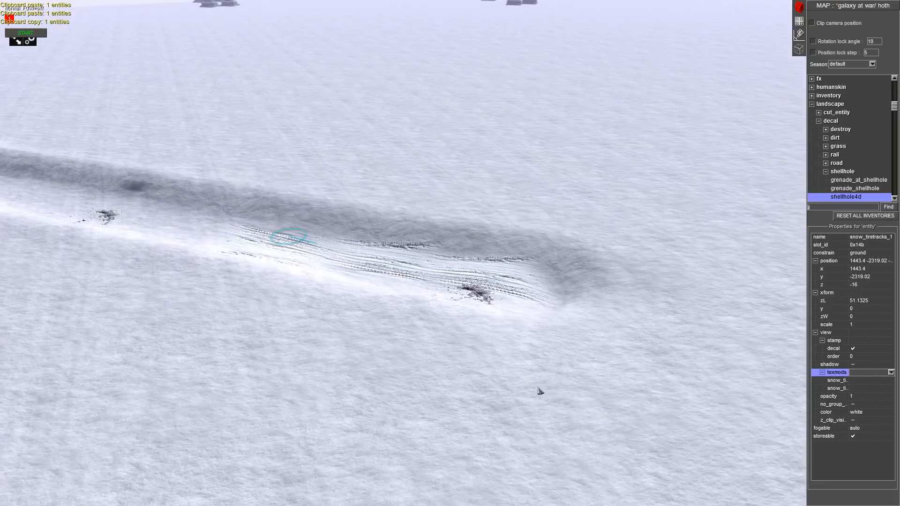
pyautogui.moveTo(166, 95); pyautogui.dragTo(211, 103, button='middle')
pyautogui.hotkey('ctrl', 'c')
pyautogui.hotkey('ctrl', 'v')
pyautogui.moveTo(525, 298); pyautogui.dragTo(421, 272)
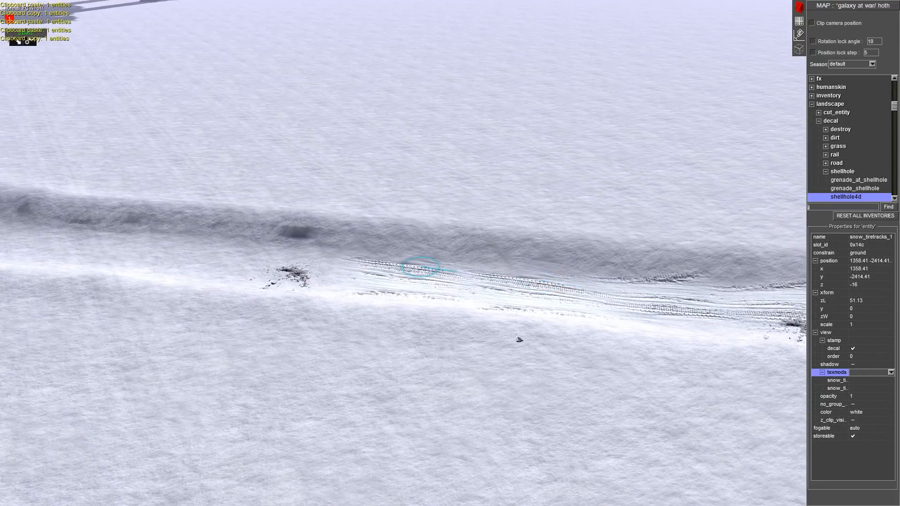
# - Adjust the second tire-track decal and paste three more copies end to end along the trench floor toward the rounded end
pyautogui.hotkey('ctrl', 'c')
pyautogui.moveTo(108, 187); pyautogui.dragTo(348, 225, button='middle')
pyautogui.press('Return')
pyautogui.write('hi')
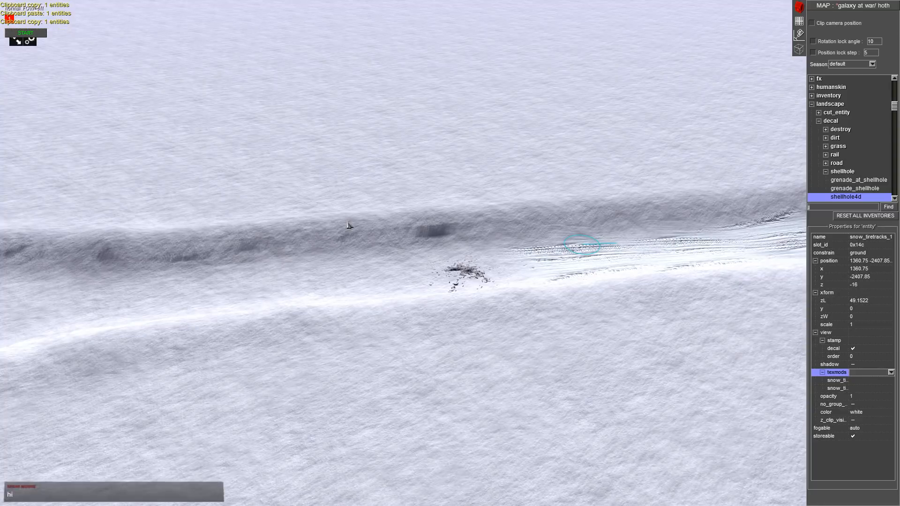
pyautogui.moveTo(344, 226); pyautogui.dragTo(609, 252, button='middle')
pyautogui.hotkey('ctrl', 'v')
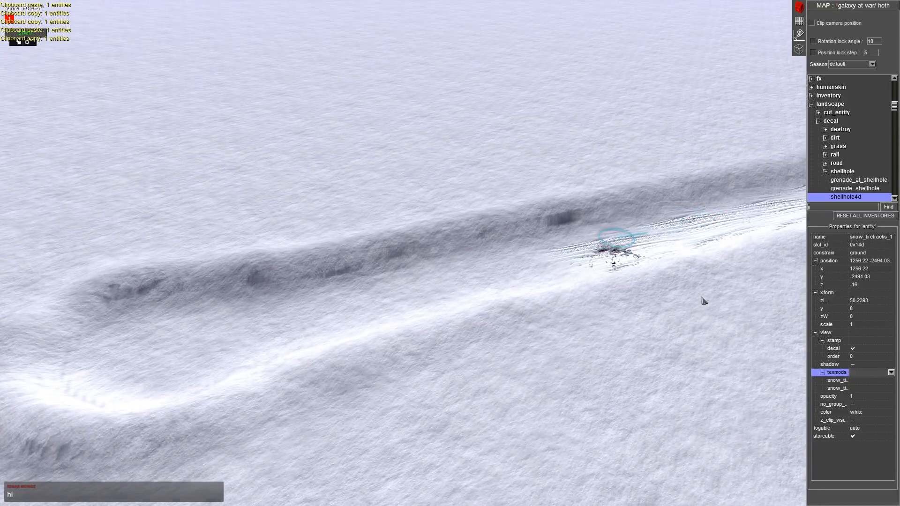
pyautogui.hotkey('ctrl', 'v')
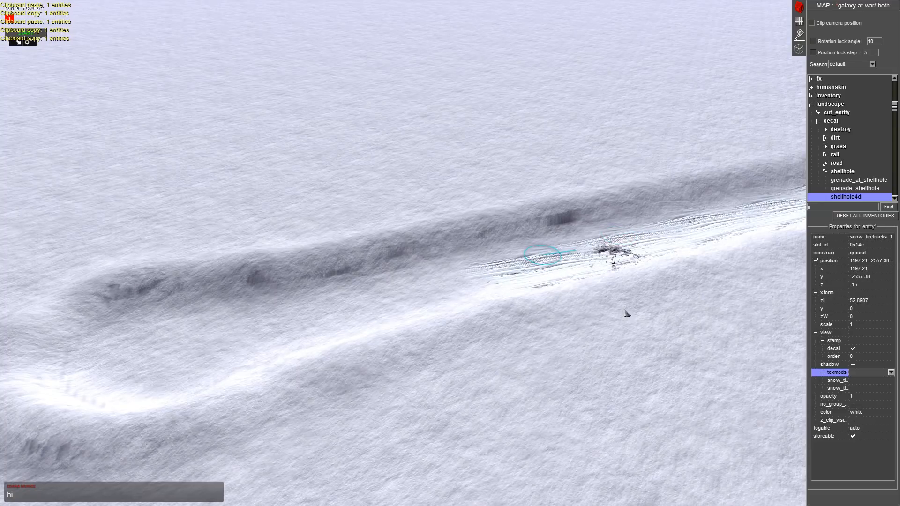
pyautogui.hotkey('ctrl', 'v')
# - Paste three more tire-track decals to cover the trench floor into the wide rounded end
pyautogui.moveTo(457, 287); pyautogui.dragTo(316, 231, button='middle')
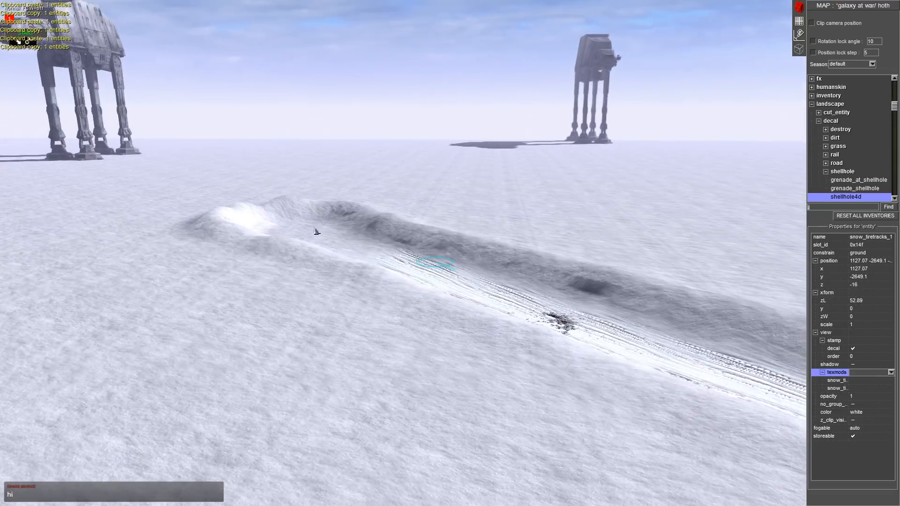
pyautogui.moveTo(520, 164); pyautogui.dragTo(566, 161, button='middle')
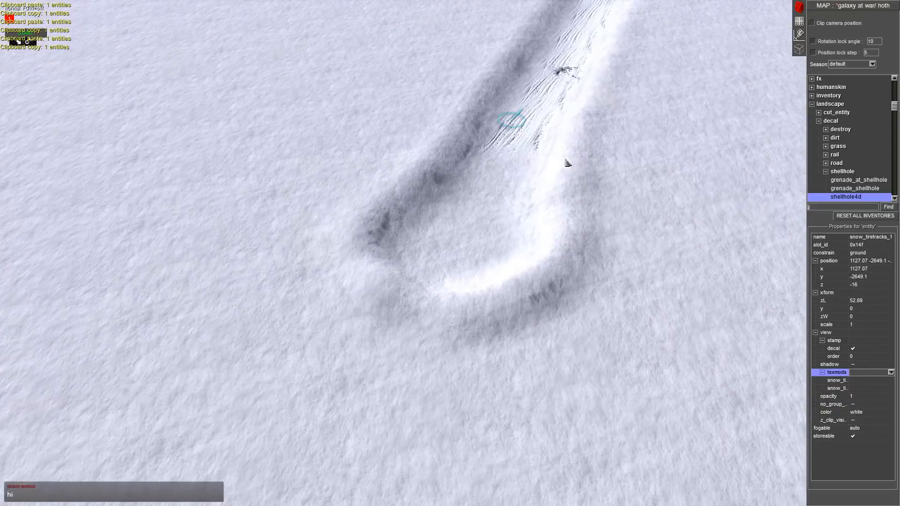
pyautogui.hotkey('ctrl', 'v')
pyautogui.hotkey('ctrl', 'v')
pyautogui.hotkey('ctrl', 'v')
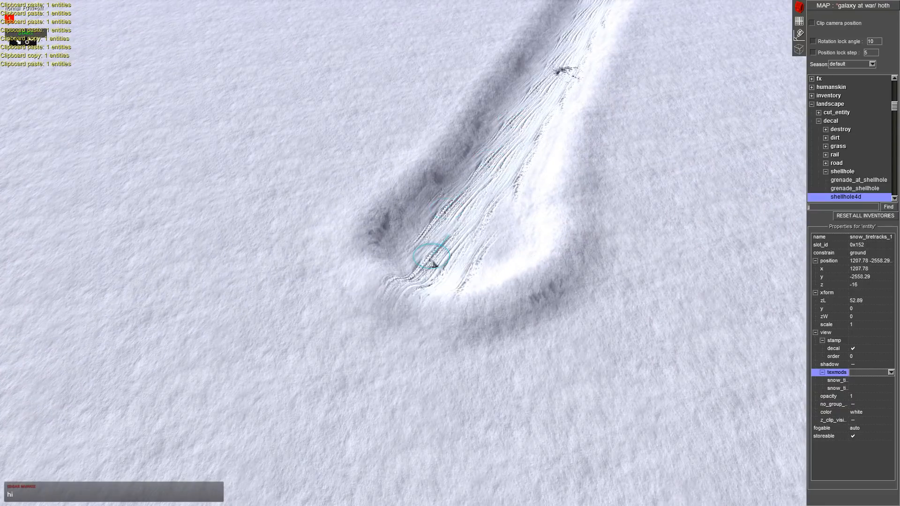
# - Paste two more tire-track decals to fill the remaining floor of the trench's wide rounded end
pyautogui.hotkey('ctrl', 'v')
pyautogui.hotkey('ctrl', 'v')
pyautogui.moveTo(415, 238); pyautogui.dragTo(382, 258, button='middle')
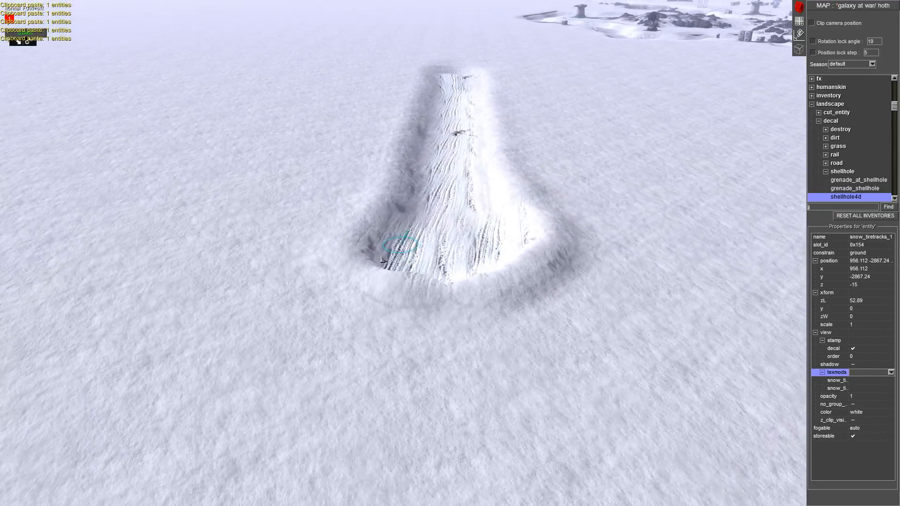
# - Copy the snow_tiretracks_1 decal with texmods 2 beside the rocks and paste it on the rim of the trench's rounded end
pyautogui.click(564, 285)
pyautogui.moveTo(623, 103); pyautogui.dragTo(422, 5, button='middle')
pyautogui.moveTo(412, 84); pyautogui.dragTo(245, 303, button='middle')
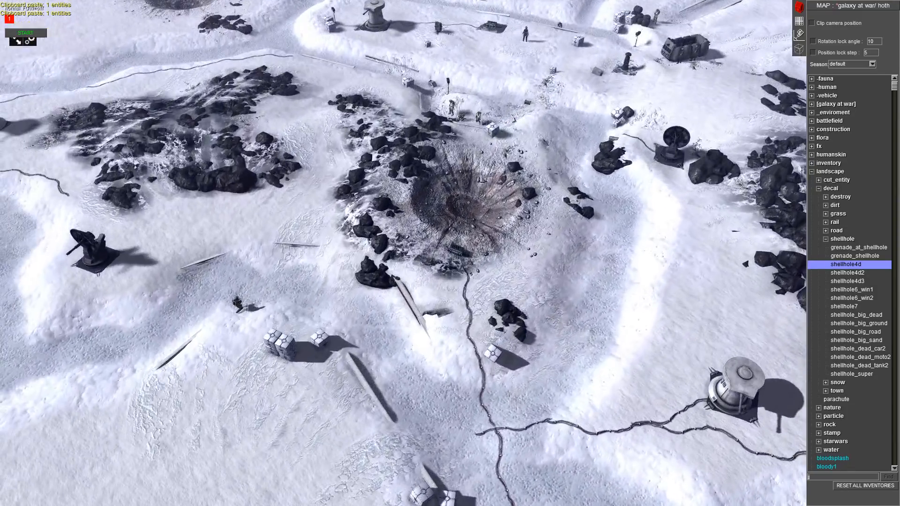
pyautogui.moveTo(613, 327); pyautogui.dragTo(613, 327)
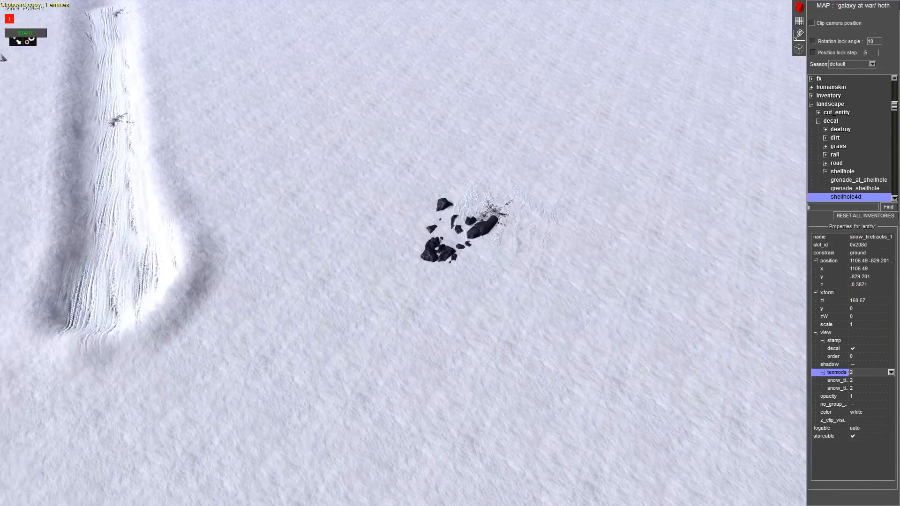
pyautogui.hotkey('ctrl', 'v')
pyautogui.moveTo(429, 265); pyautogui.dragTo(550, 328)
pyautogui.moveTo(543, 366); pyautogui.dragTo(518, 368)
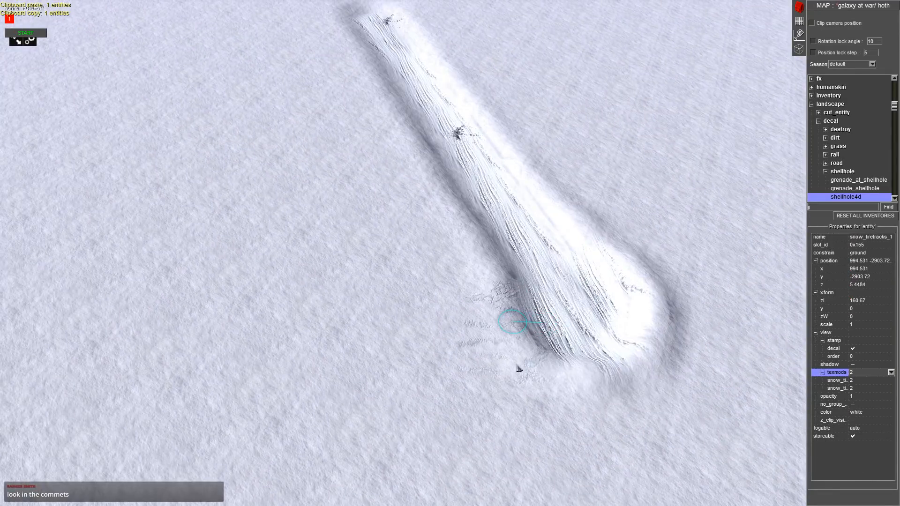
# - Paste more copies of the rough snow decal around the rounded end's rim and along the trench edges
pyautogui.hotkey('ctrl', 'c')
pyautogui.hotkey('ctrl', 'v')
pyautogui.hotkey('ctrl', 'v')
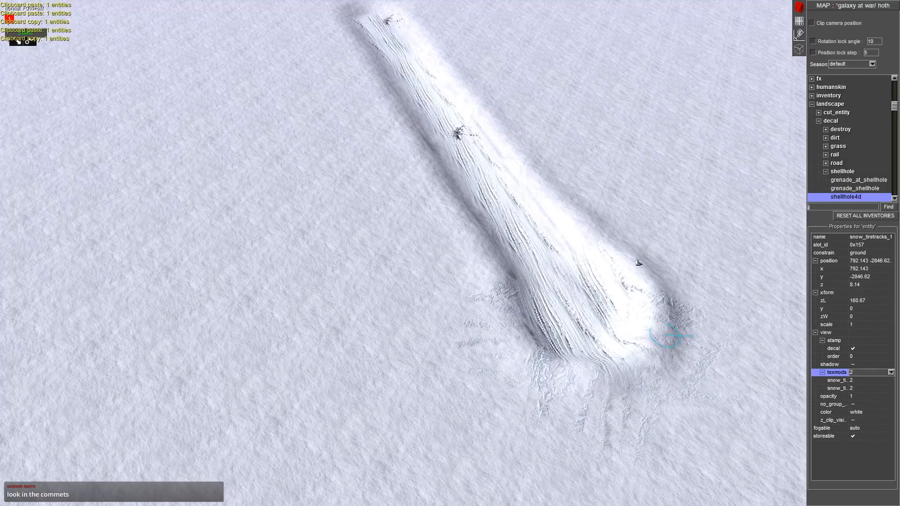
pyautogui.hotkey('ctrl', 'v')
pyautogui.moveTo(628, 268); pyautogui.dragTo(504, 250, button='middle')
pyautogui.hotkey('ctrl', 'v')
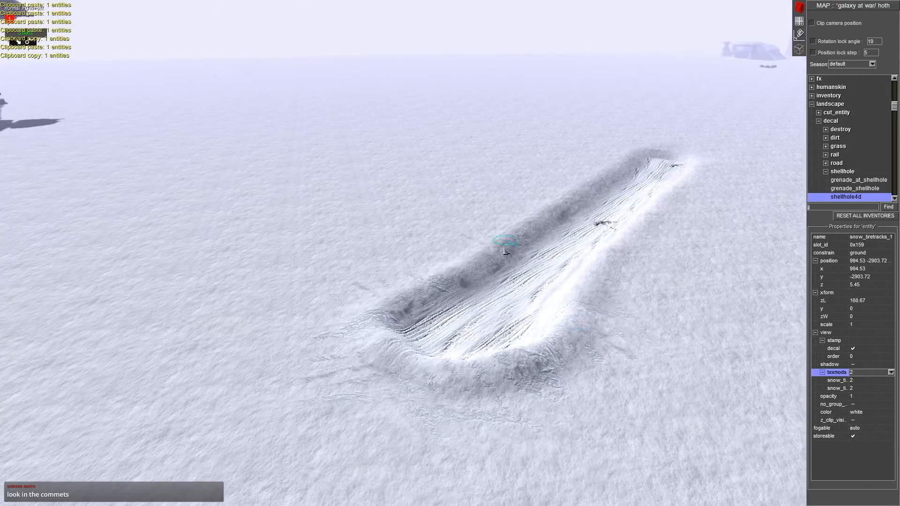
pyautogui.hotkey('ctrl', 'v')
pyautogui.hotkey('ctrl', 'v')
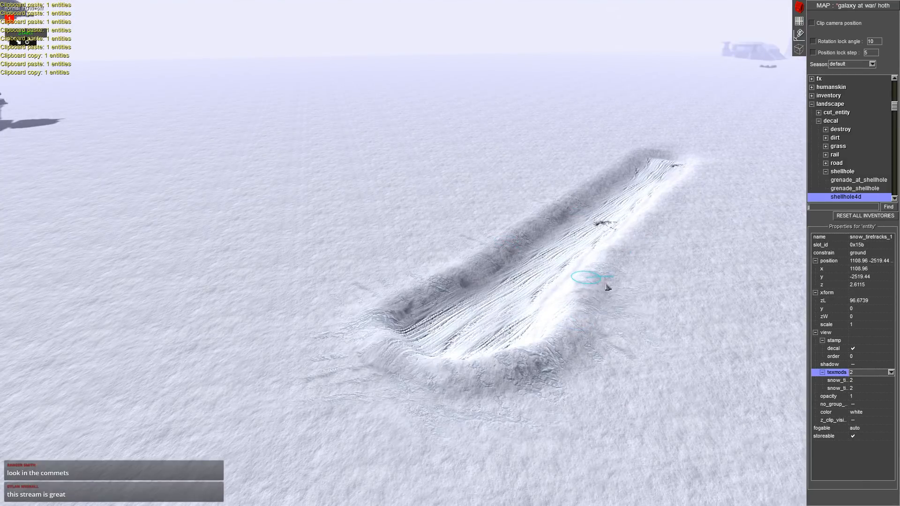
# - Paste the rough snow decal into the trench's narrow end and set its stamp order to 3
pyautogui.hotkey('ctrl', 'c')
pyautogui.moveTo(638, 216); pyautogui.dragTo(773, 172, button='middle')
pyautogui.hotkey('ctrl', 'v')
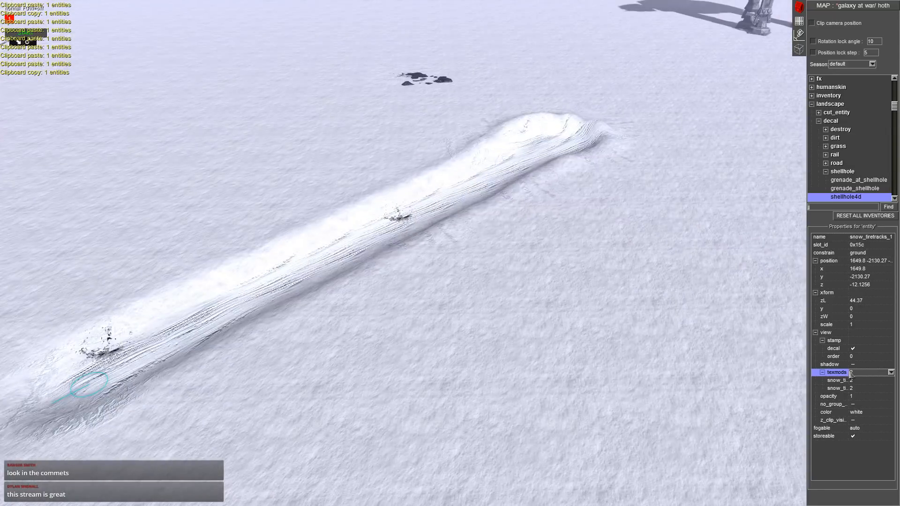
pyautogui.click(863, 357)
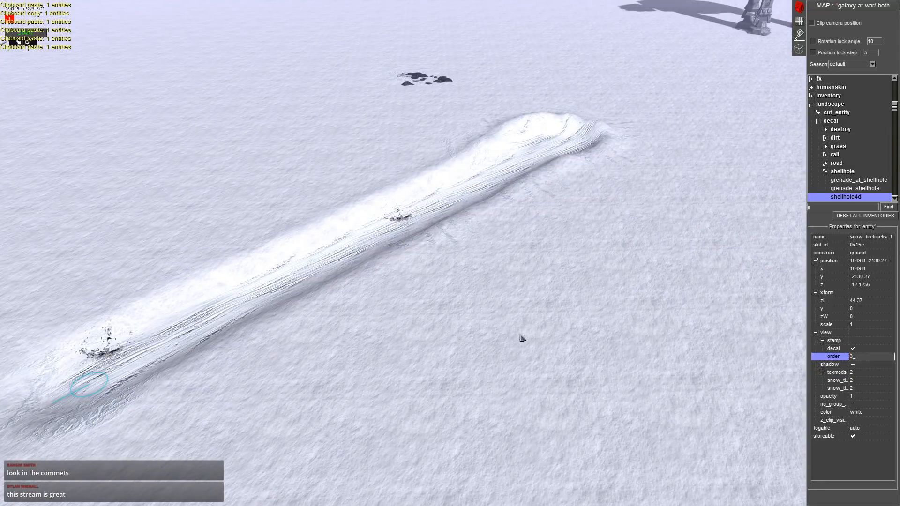
pyautogui.press('Return')
# - Copy the order 3 snow decal and paste several copies around the trench's narrow end
pyautogui.hotkey('ctrl', 'c')
pyautogui.moveTo(522, 338); pyautogui.dragTo(403, 173, button='middle')
pyautogui.hotkey('ctrl', 'v')
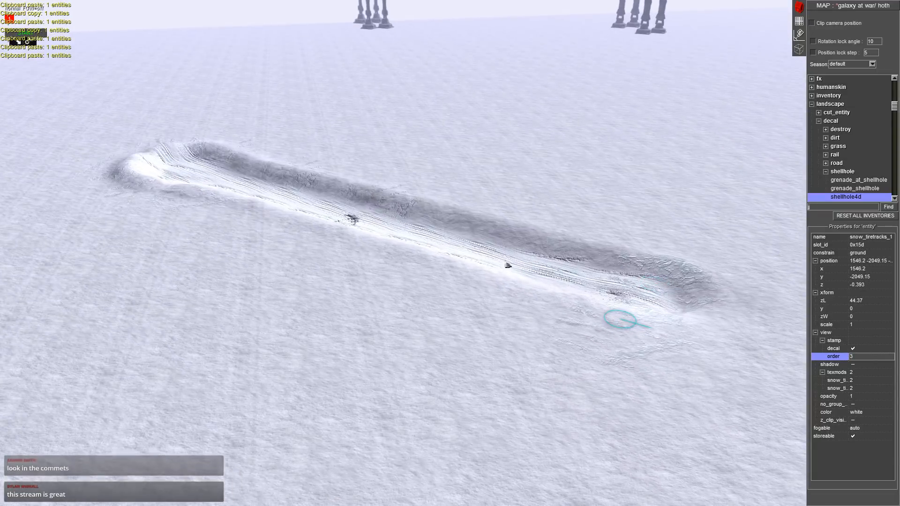
pyautogui.hotkey('ctrl', 'v')
pyautogui.hotkey('ctrl', 'v')
pyautogui.hotkey('ctrl', 'v')
pyautogui.hotkey('ctrl', 'v')
# - Paste further order 3 snow decals along both sides of the trench to roughen its banks
pyautogui.hotkey('ctrl', 'v')
pyautogui.hotkey('ctrl', 'v')
pyautogui.hotkey('ctrl', 'c')
pyautogui.hotkey('ctrl', 'v')
pyautogui.hotkey('ctrl', 'c')
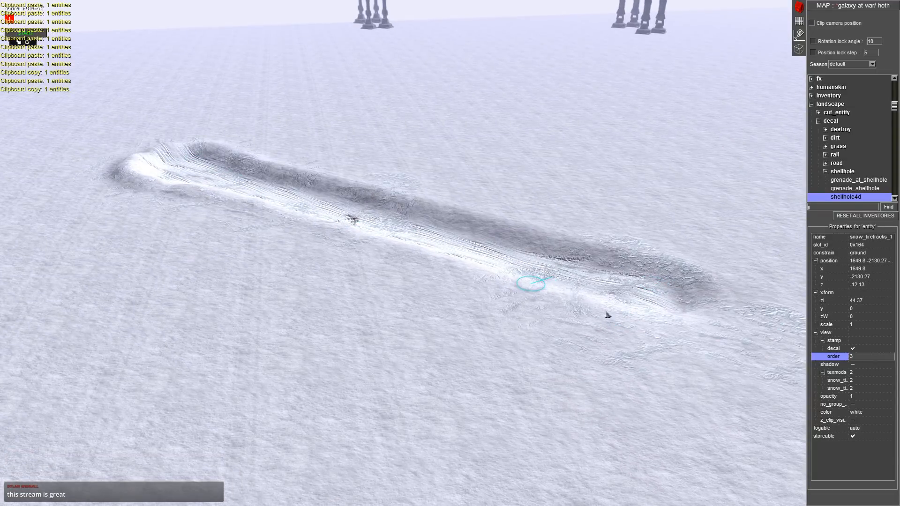
pyautogui.hotkey('ctrl', 'v')
pyautogui.moveTo(345, 197); pyautogui.dragTo(525, 183, button='middle')
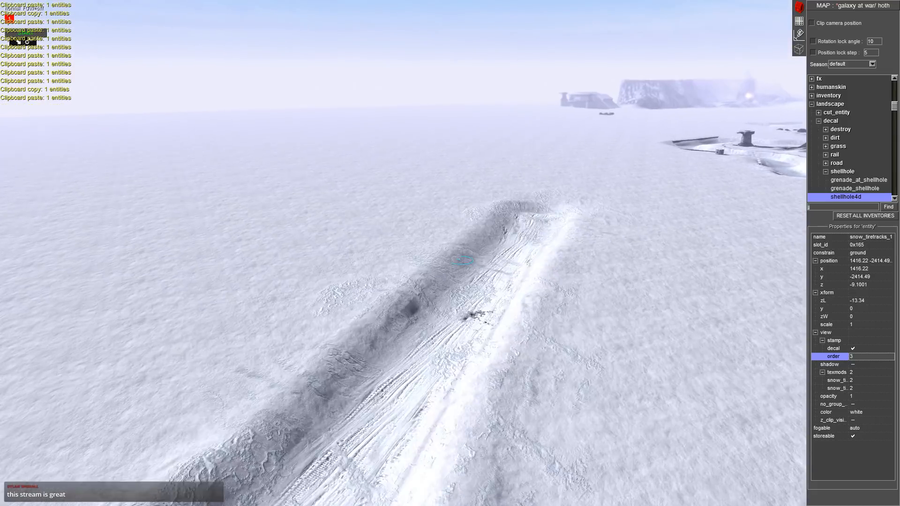
pyautogui.moveTo(580, 314); pyautogui.dragTo(538, 285, button='middle')
pyautogui.click(538, 285)
# - Save the map and place a snowspeeder from the [gaw] space & sky vehicles in the trench's rounded end
pyautogui.moveTo(195, 4); pyautogui.dragTo(370, 168, button='middle')
pyautogui.click(812, 97)
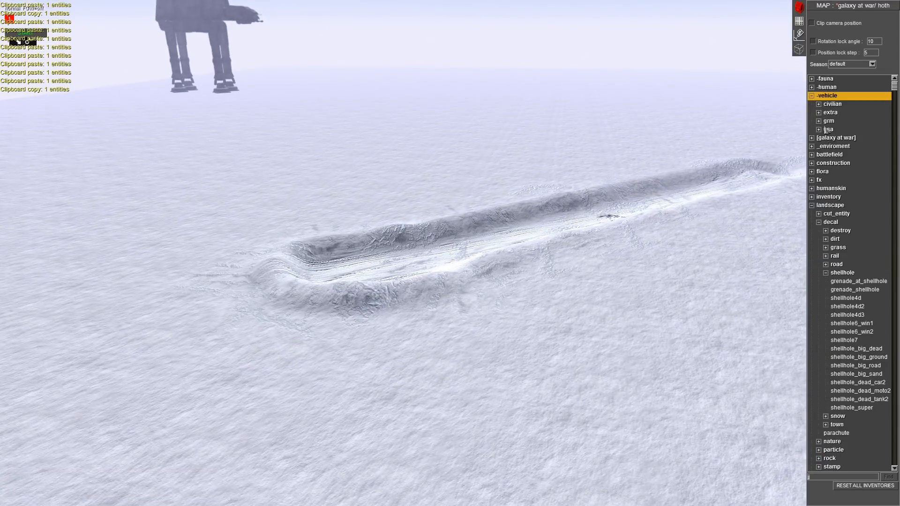
pyautogui.click(812, 138)
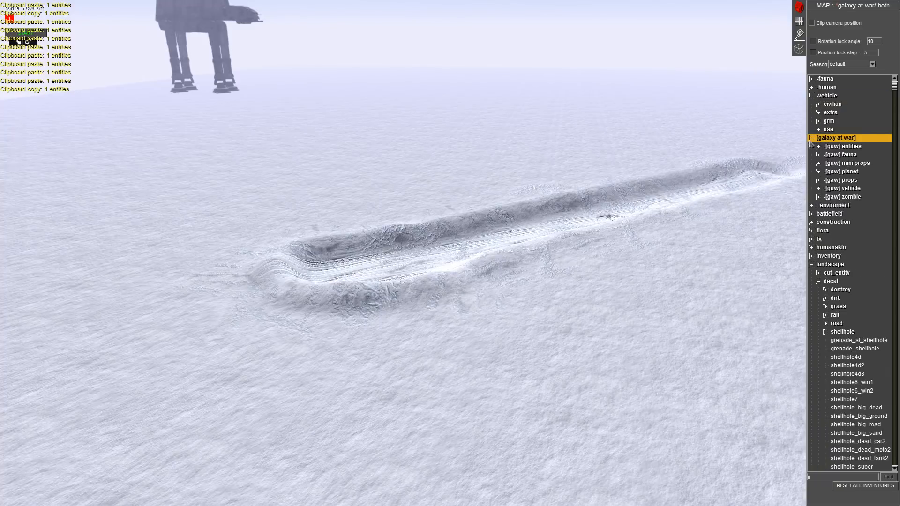
pyautogui.click(824, 192)
pyautogui.click(829, 215)
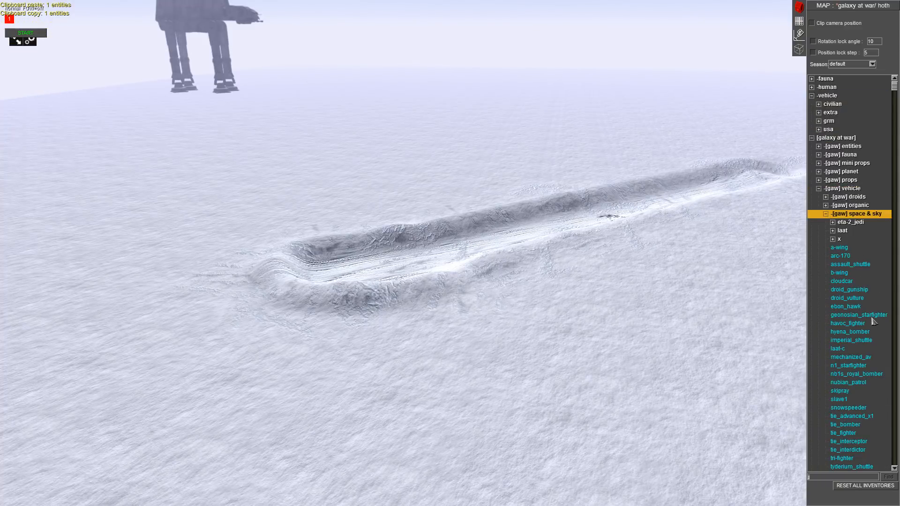
pyautogui.hotkey('ctrl', 's')
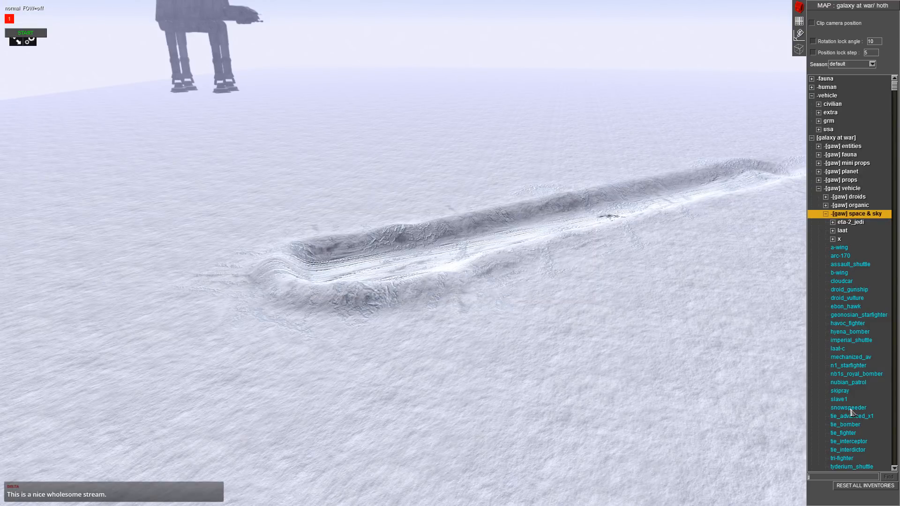
pyautogui.moveTo(850, 412); pyautogui.dragTo(599, 331)
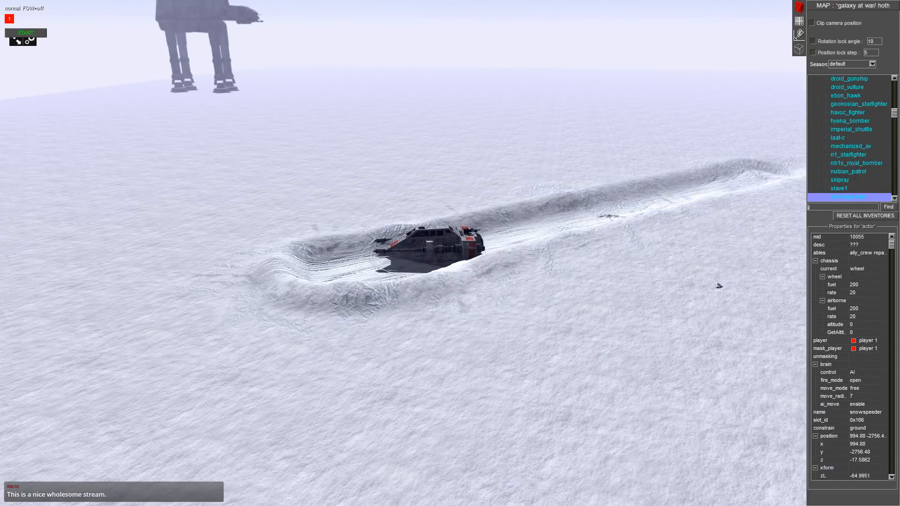
# - Turn, tilt and sink the snowspeeder nose-first into the rounded end's rim, and switch off its shadow
pyautogui.moveTo(705, 278); pyautogui.dragTo(639, 293, button='middle')
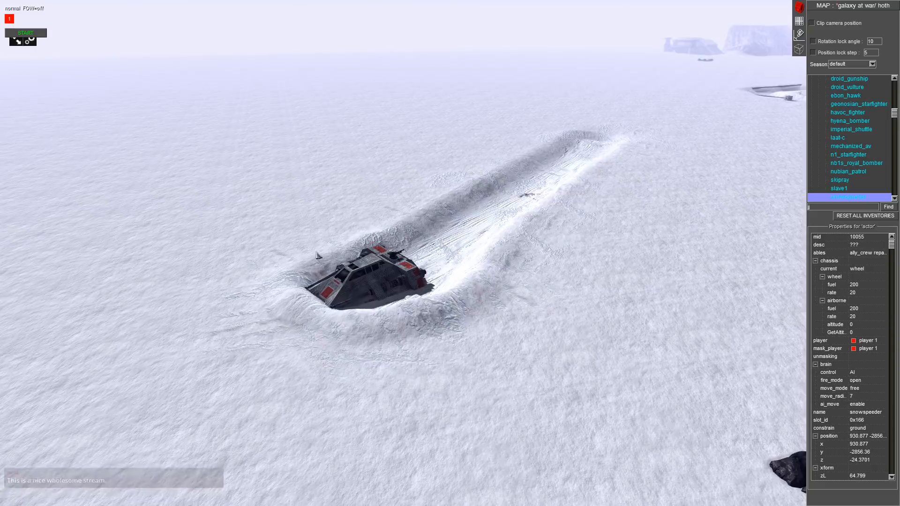
pyautogui.moveTo(581, 320); pyautogui.dragTo(461, 237, button='middle')
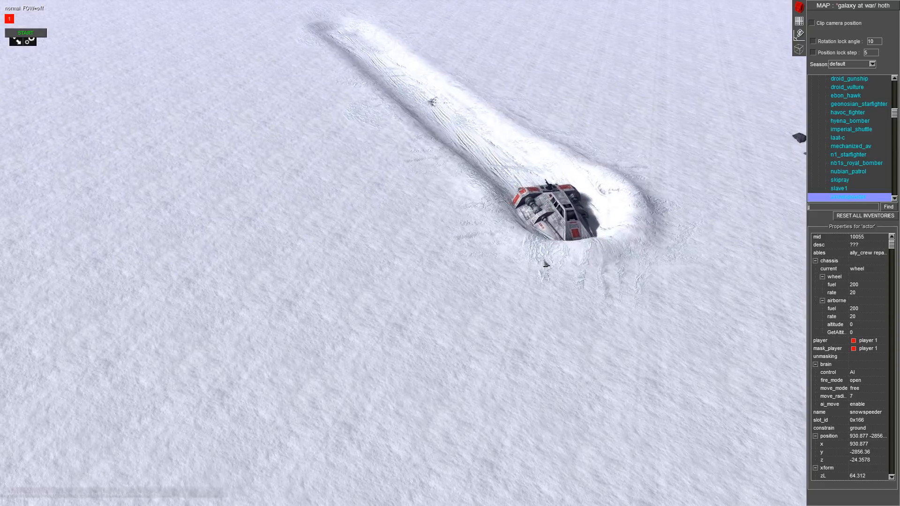
pyautogui.scroll(-5, 845, 345)
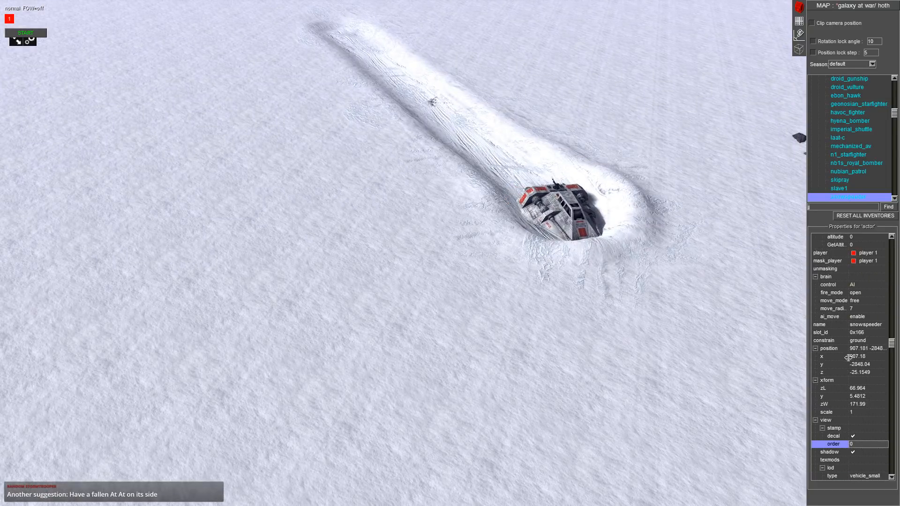
pyautogui.click(853, 412)
pyautogui.click(853, 420)
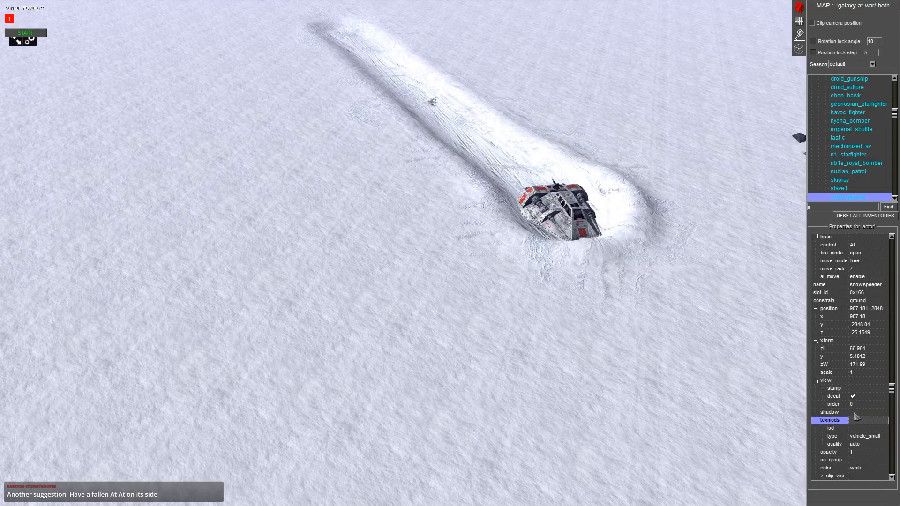
# - Check the half-buried snowspeeder from the side and switch its shadow back on
pyautogui.moveTo(609, 225); pyautogui.dragTo(389, 195, button='middle')
pyautogui.click(394, 283)
pyautogui.moveTo(237, 269); pyautogui.dragTo(490, 266, button='right')
pyautogui.scroll(3, 490, 265)
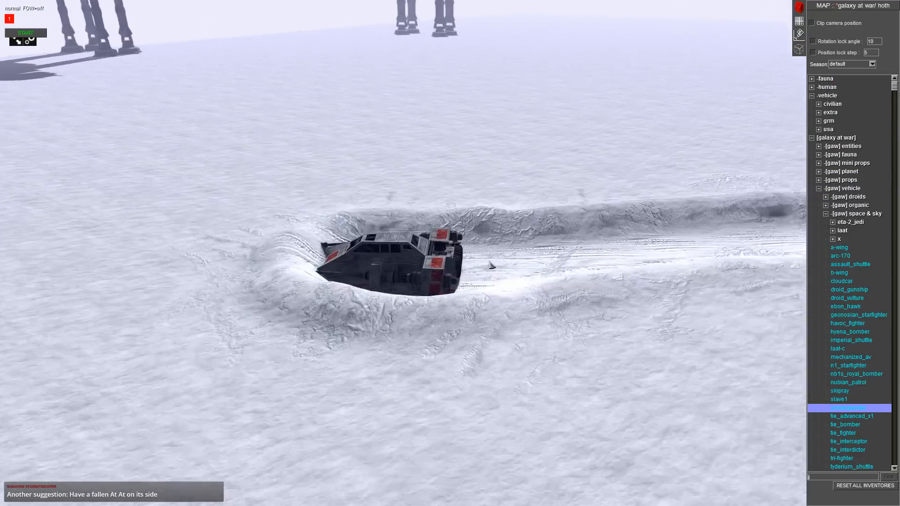
pyautogui.moveTo(490, 266); pyautogui.dragTo(449, 270, button='middle')
pyautogui.click(428, 283)
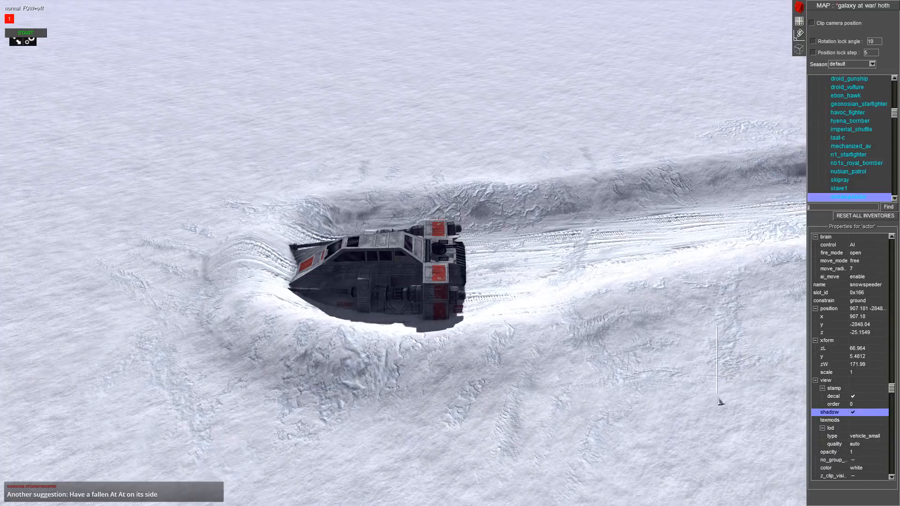
pyautogui.moveTo(718, 398); pyautogui.dragTo(719, 401)
# - Set off the explosion entity from the service damage category on the snowspeeder
pyautogui.click(832, 240)
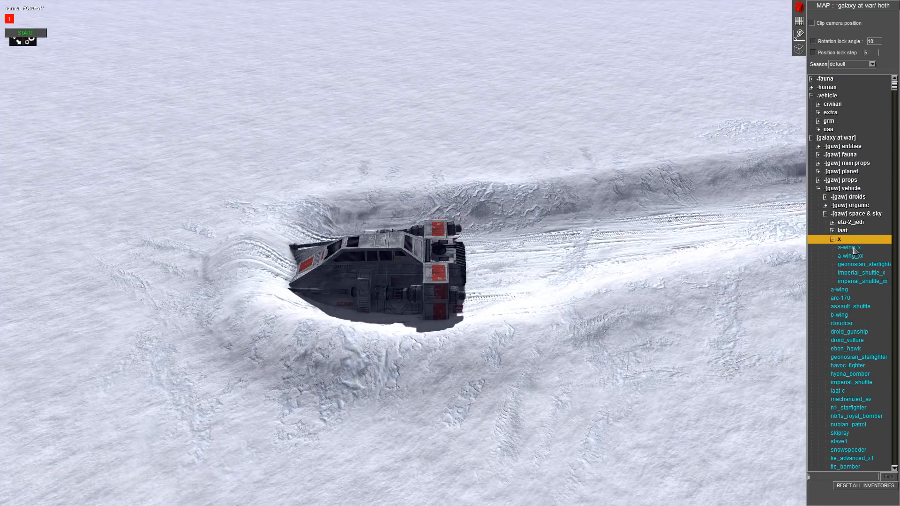
pyautogui.click(832, 239)
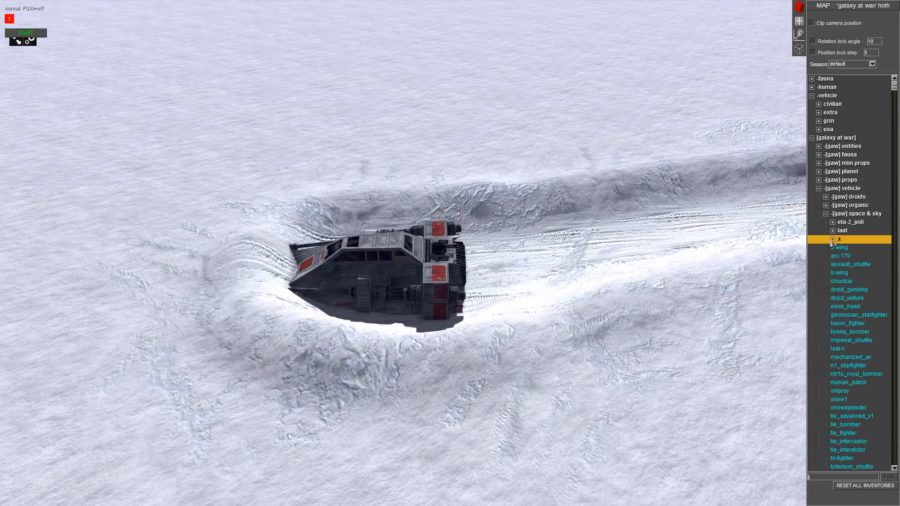
pyautogui.scroll(-2, 622, 340)
pyautogui.click(811, 95)
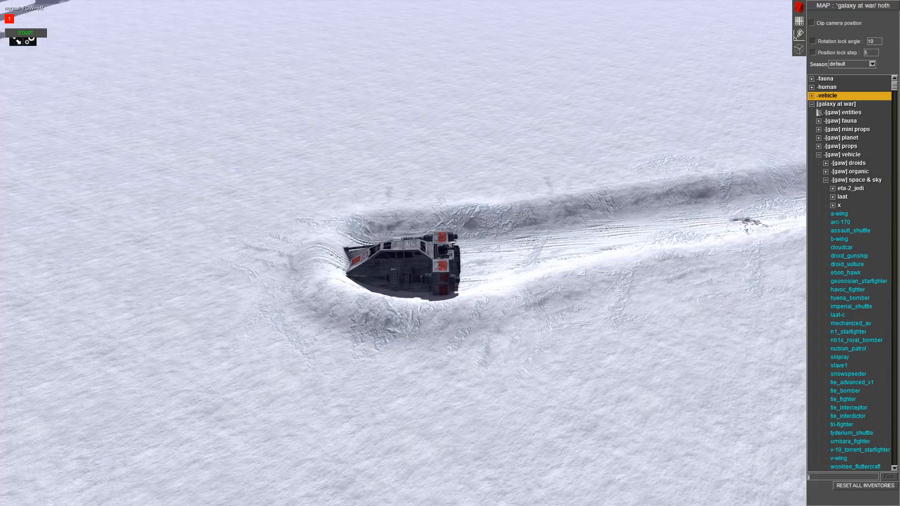
pyautogui.click(811, 104)
pyautogui.click(811, 171)
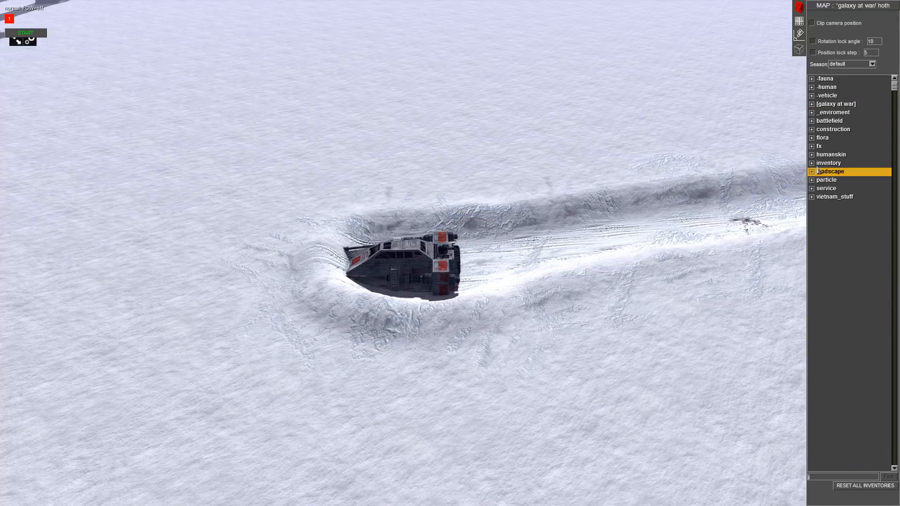
pyautogui.click(811, 188)
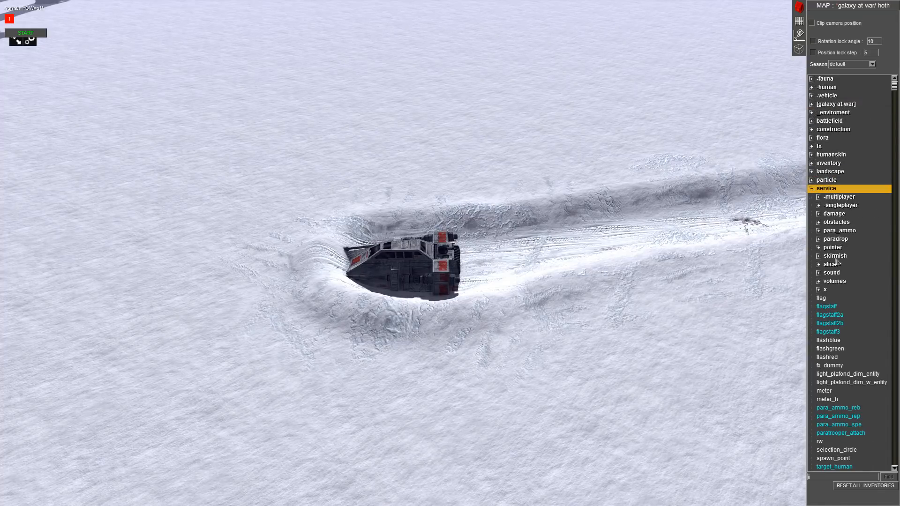
pyautogui.click(819, 214)
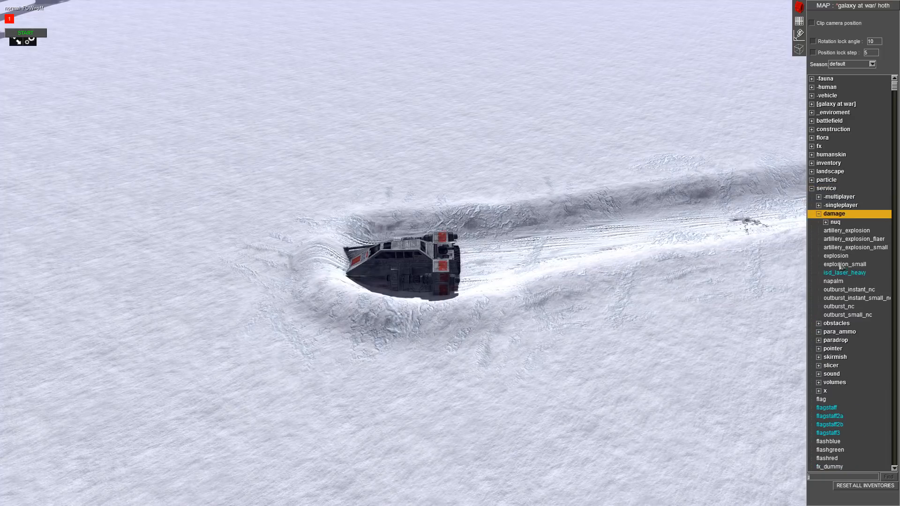
pyautogui.click(839, 256)
pyautogui.click(403, 275)
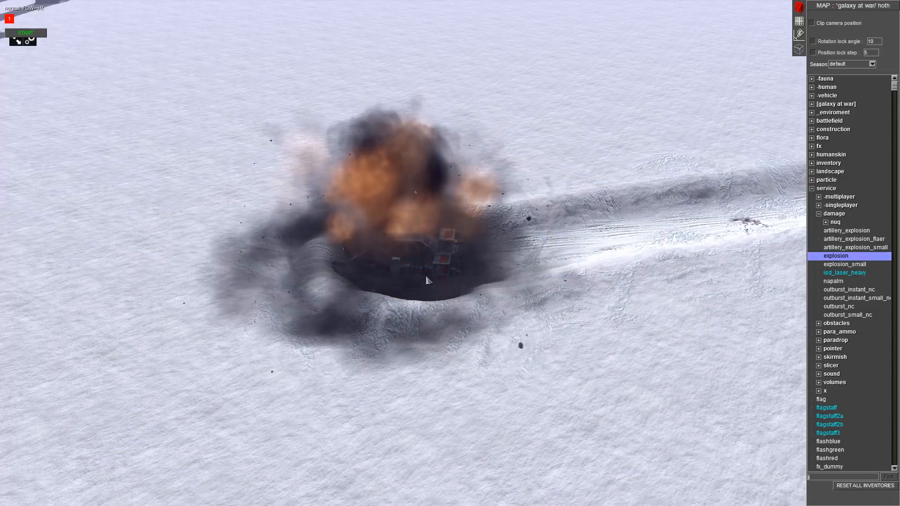
# - Reposition the blasted snowspeeder in the trench's rounded end with its nose against the snow rim
pyautogui.click(427, 280)
pyautogui.click(378, 251)
pyautogui.moveTo(378, 251); pyautogui.dragTo(511, 240)
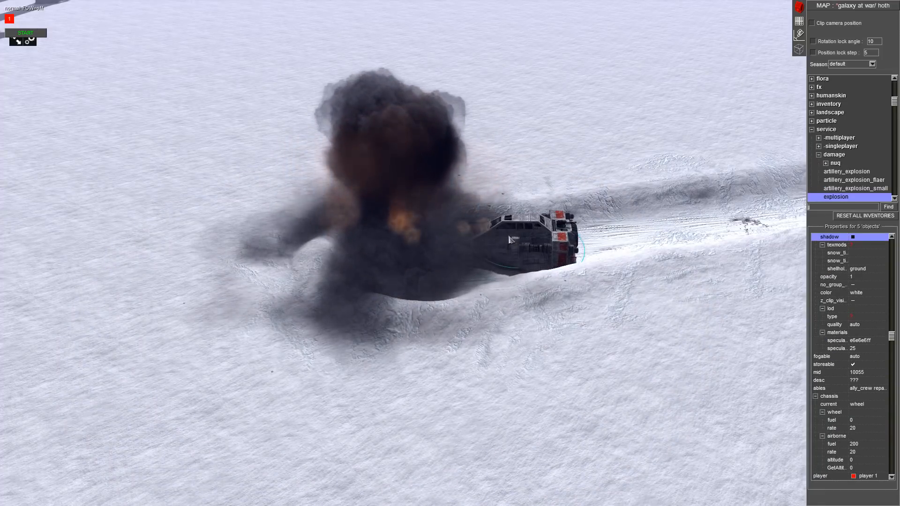
pyautogui.moveTo(510, 240); pyautogui.dragTo(560, 251, button='middle')
pyautogui.moveTo(567, 261); pyautogui.dragTo(454, 285)
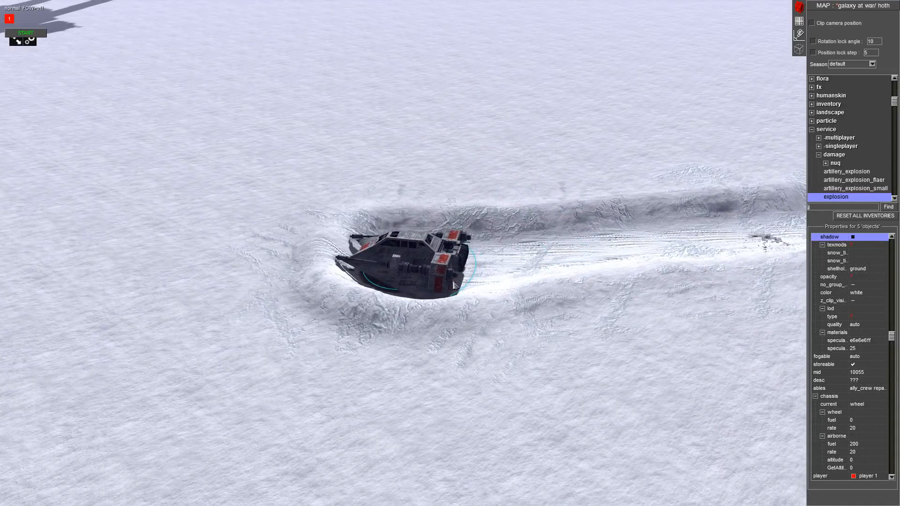
# - Examine the crashed snowspeeder and the full length of the trench from several angles
pyautogui.moveTo(454, 285); pyautogui.dragTo(760, 353, button='middle')
pyautogui.click(554, 365)
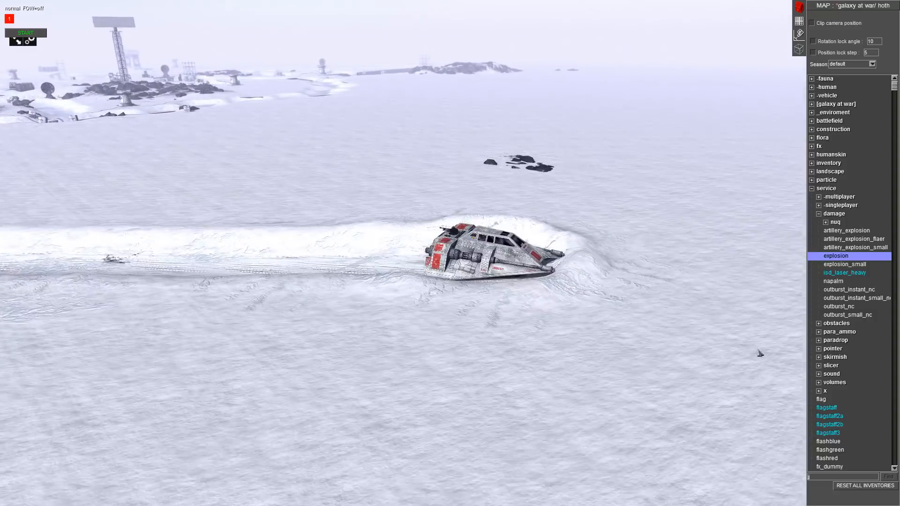
pyautogui.moveTo(2, 175); pyautogui.dragTo(402, 191, button='middle')
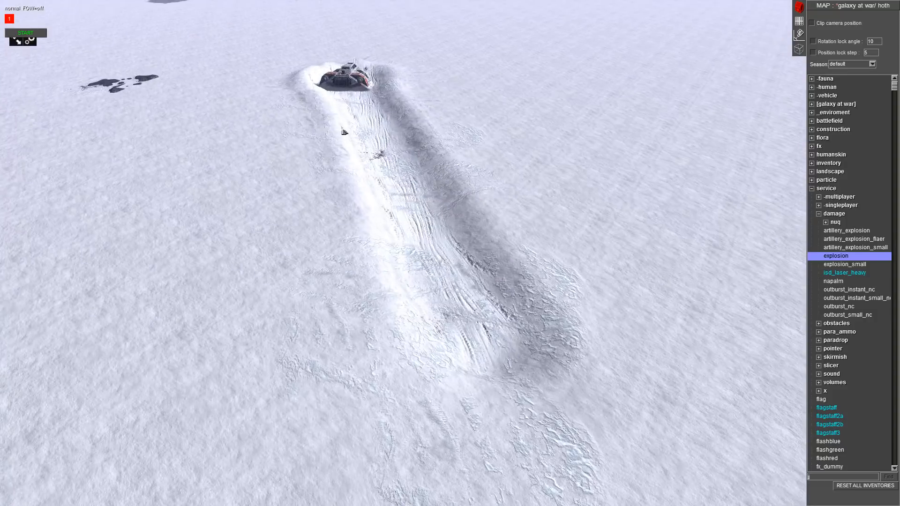
pyautogui.moveTo(343, 132); pyautogui.dragTo(445, 244, button='middle')
pyautogui.moveTo(399, 298); pyautogui.dragTo(532, 231, button='middle')
pyautogui.click(462, 286)
pyautogui.moveTo(461, 286); pyautogui.dragTo(520, 255, button='middle')
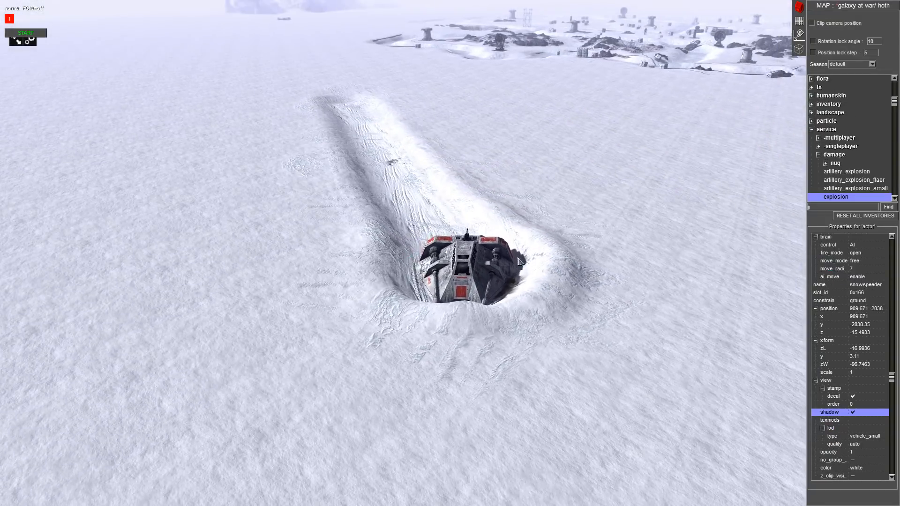
# - Darken the crashed snowspeeder by changing its color to grey with R, G and B at 181
pyautogui.moveTo(469, 300); pyautogui.dragTo(419, 336, button='middle')
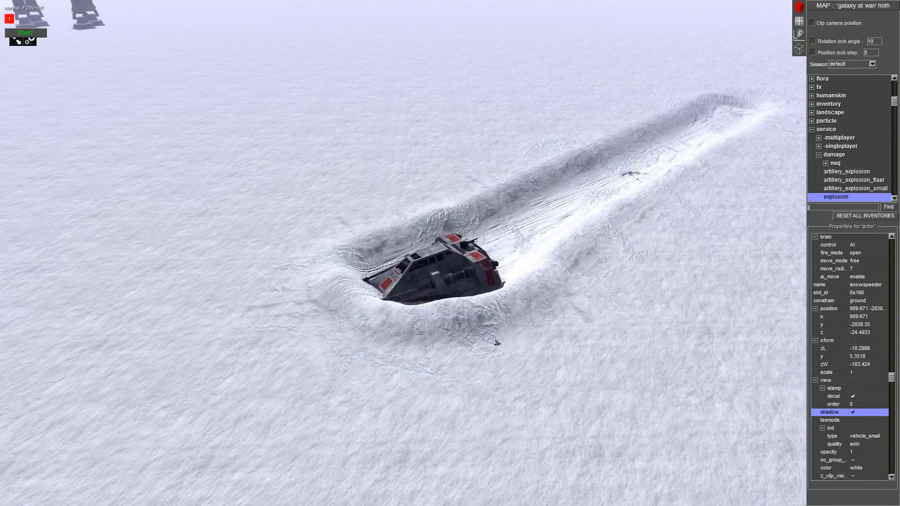
pyautogui.moveTo(500, 340); pyautogui.dragTo(633, 344, button='middle')
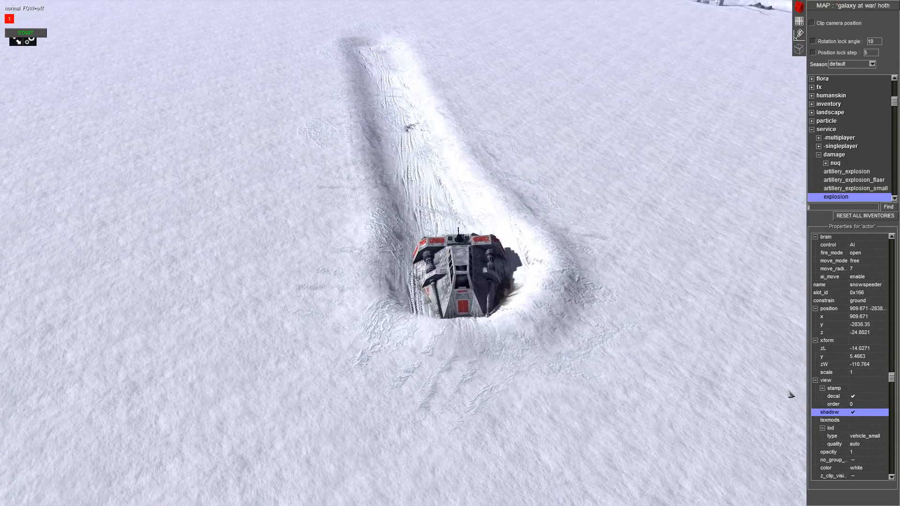
pyautogui.scroll(-1, 883, 459)
pyautogui.click(862, 444)
pyautogui.click(883, 443)
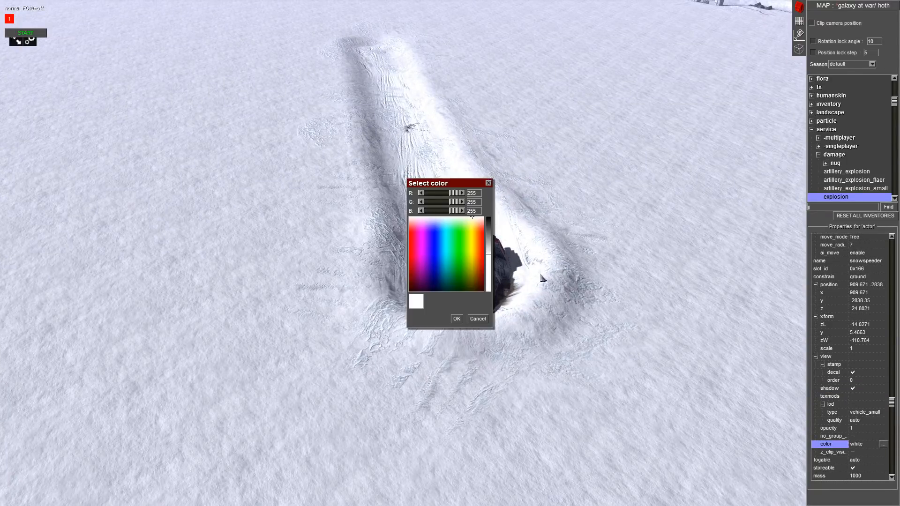
pyautogui.moveTo(489, 254); pyautogui.dragTo(489, 237)
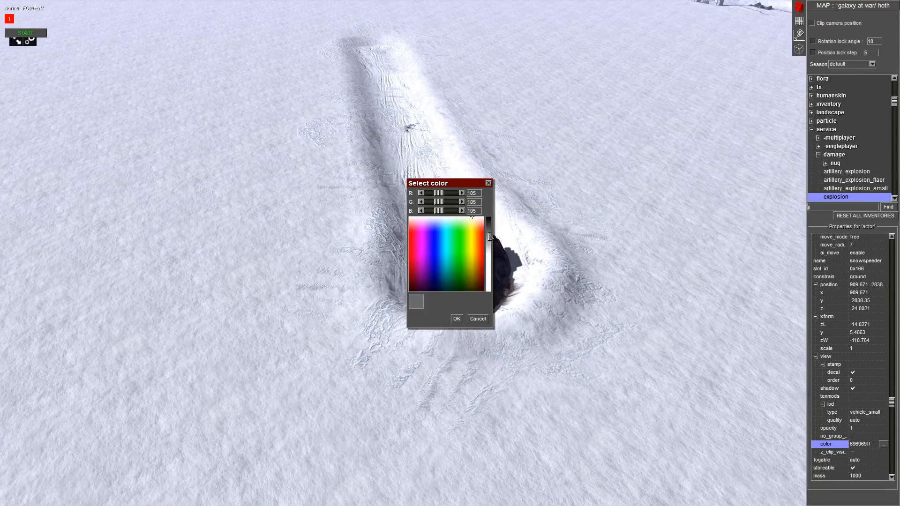
pyautogui.moveTo(453, 183); pyautogui.dragTo(714, 197)
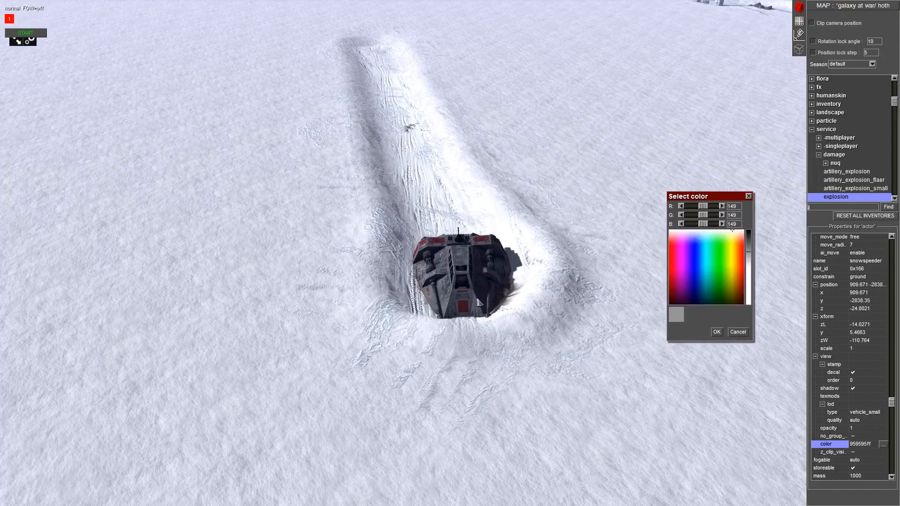
pyautogui.moveTo(748, 258); pyautogui.dragTo(750, 261)
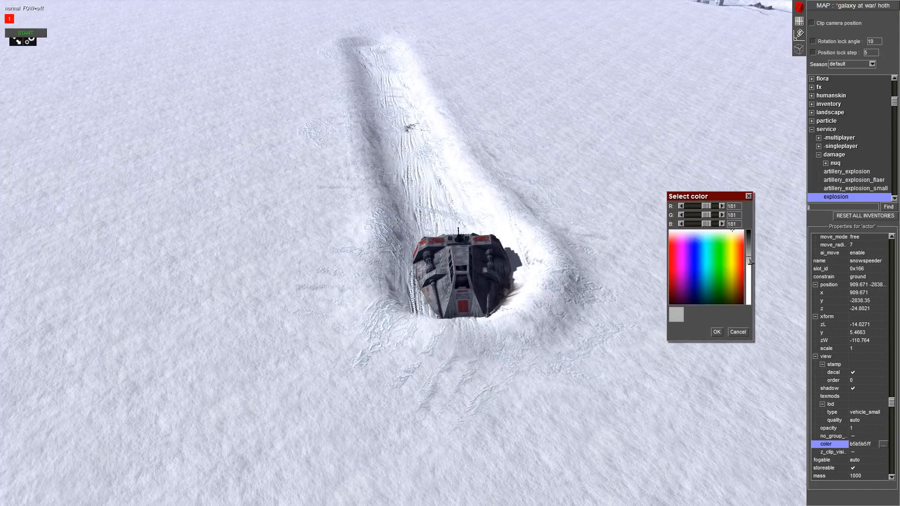
pyautogui.click(715, 333)
# - Place a smoke_black_big2 entity from the fx smoke category on the snow near the trench
pyautogui.moveTo(713, 323); pyautogui.dragTo(688, 252, button='middle')
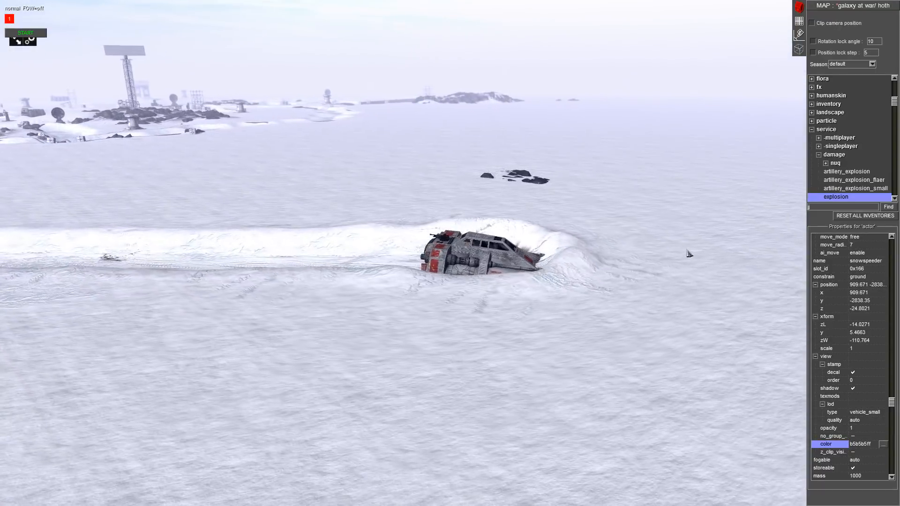
pyautogui.moveTo(247, 187); pyautogui.dragTo(405, 189, button='middle')
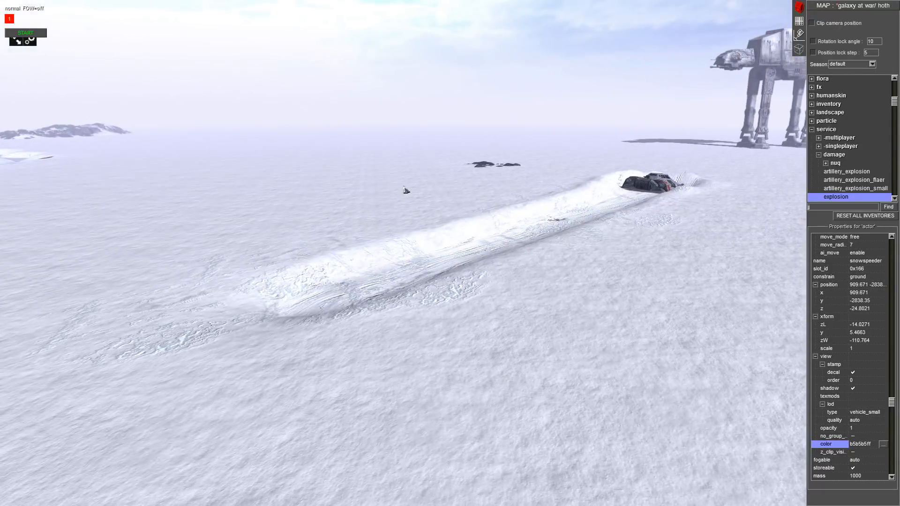
pyautogui.moveTo(607, 322); pyautogui.dragTo(607, 326)
pyautogui.moveTo(606, 327); pyautogui.dragTo(556, 331, button='middle')
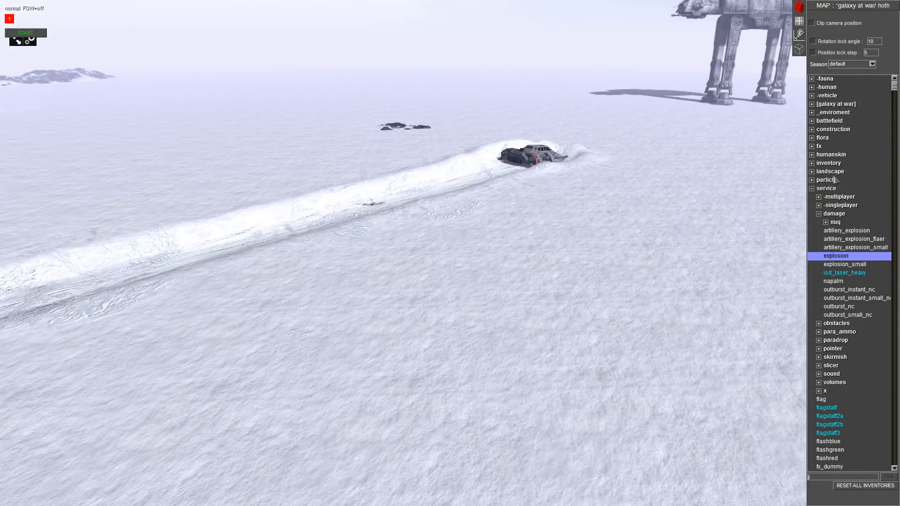
pyautogui.click(812, 189)
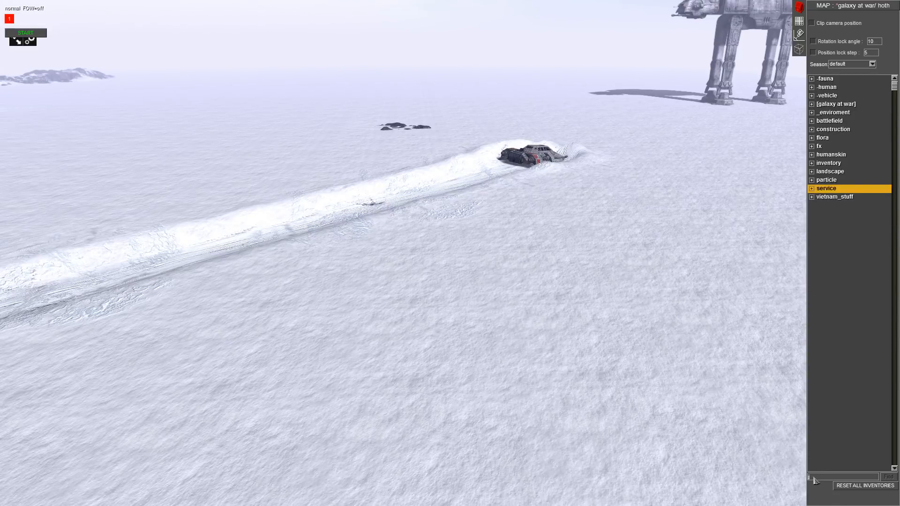
pyautogui.click(811, 146)
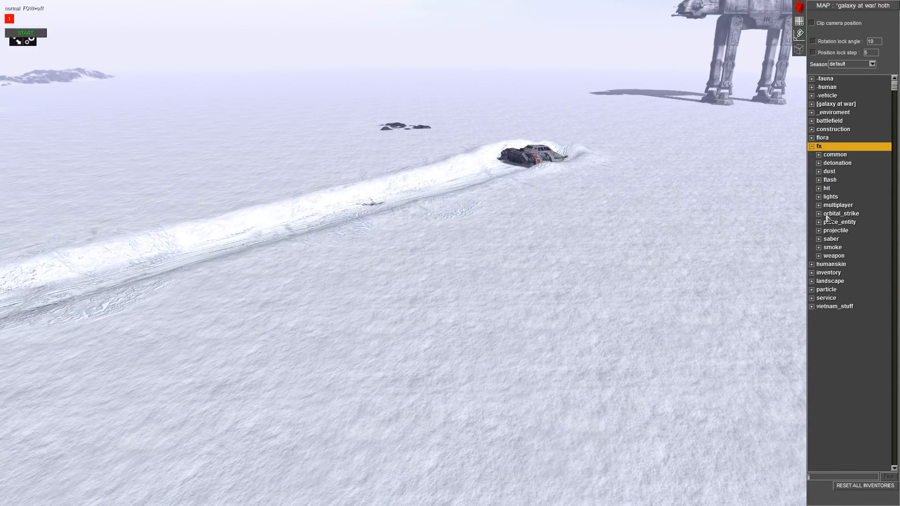
pyautogui.click(818, 154)
pyautogui.click(818, 155)
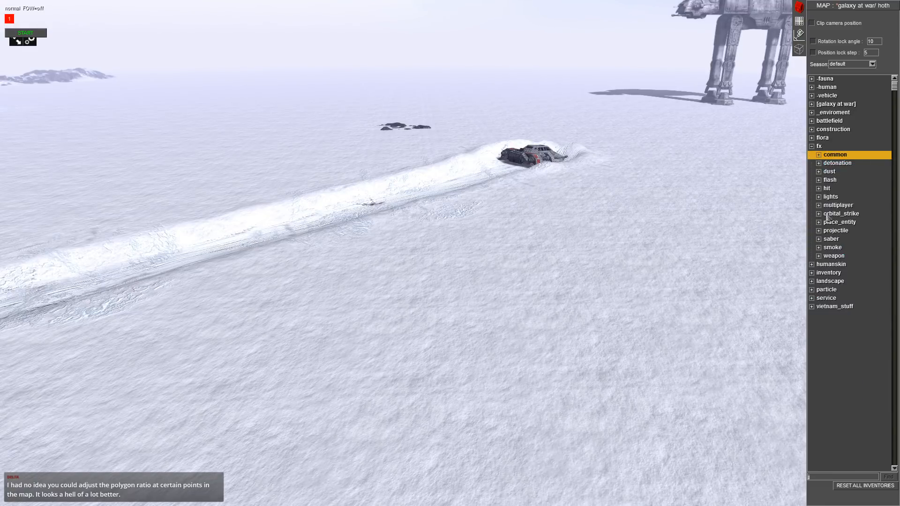
pyautogui.click(818, 247)
pyautogui.scroll(-5, 865, 328)
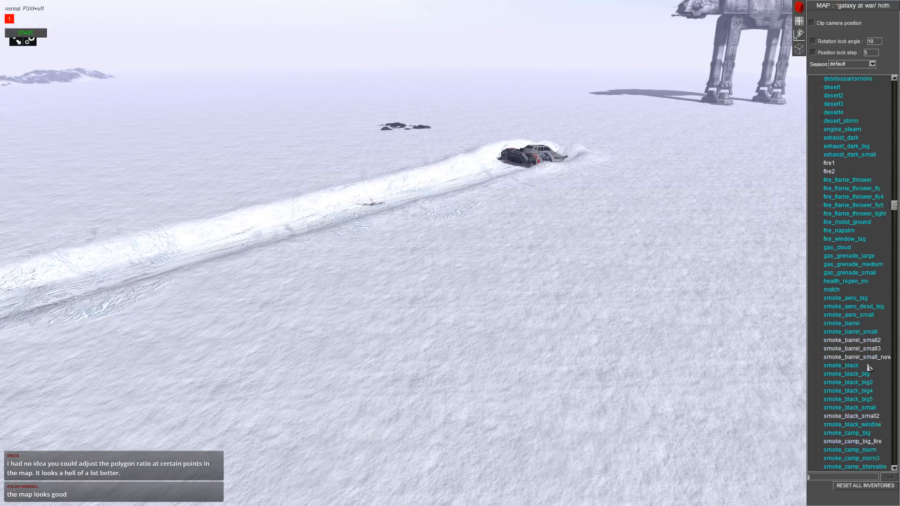
pyautogui.scroll(-1, 866, 371)
pyautogui.click(634, 371)
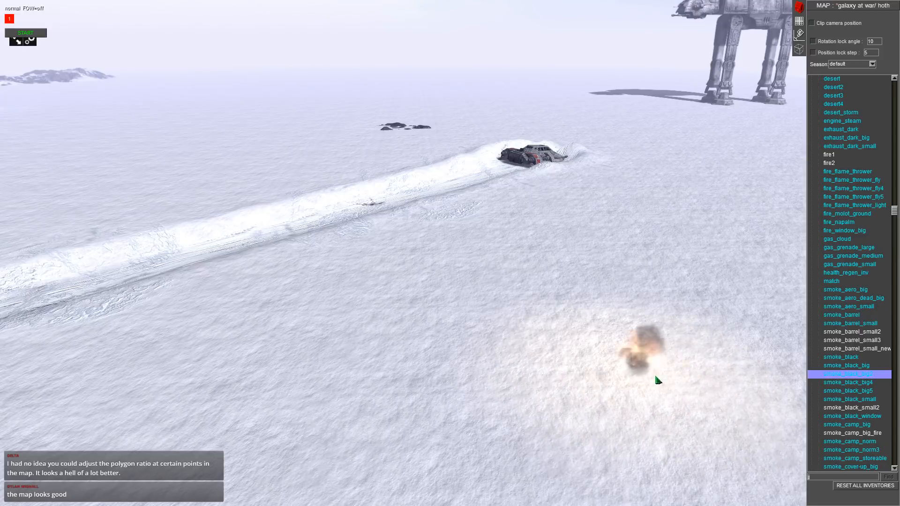
# - Make the smoke entity storeable and move it onto the wrecked snowspeeder, lowered to z about -10
pyautogui.click(852, 421)
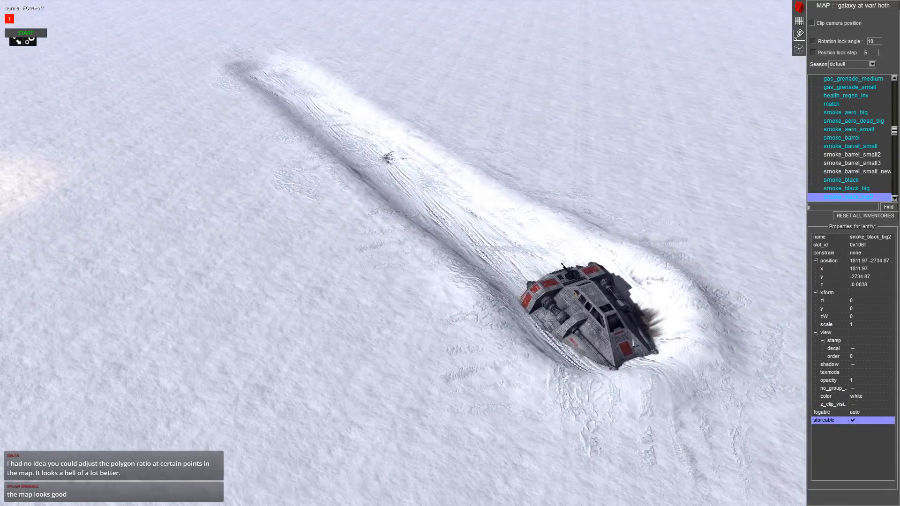
pyautogui.moveTo(633, 343); pyautogui.dragTo(580, 332)
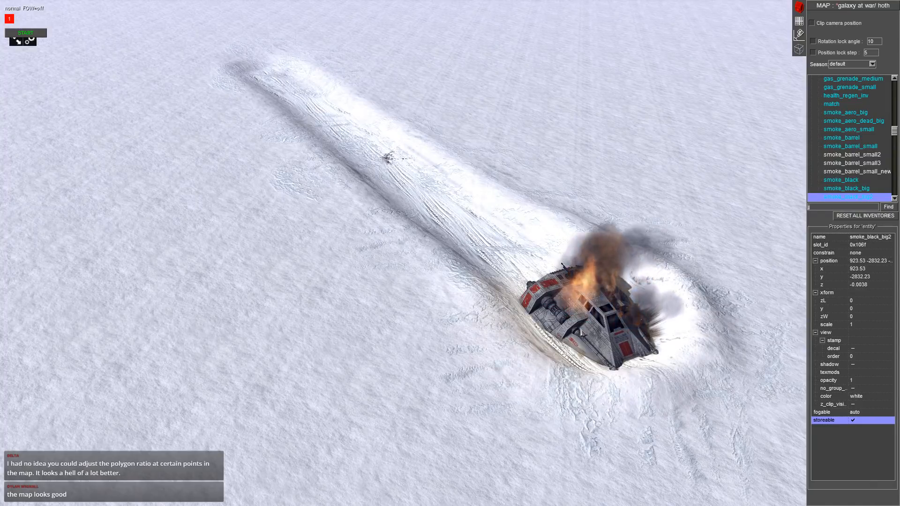
pyautogui.moveTo(563, 332)
pyautogui.mouseDown(button='middle')
pyautogui.moveTo(536, 291)
pyautogui.moveTo(430, 302)
pyautogui.moveTo(272, 297)
pyautogui.mouseUp(button='middle')
pyautogui.moveTo(592, 272); pyautogui.dragTo(364, 181, button='middle')
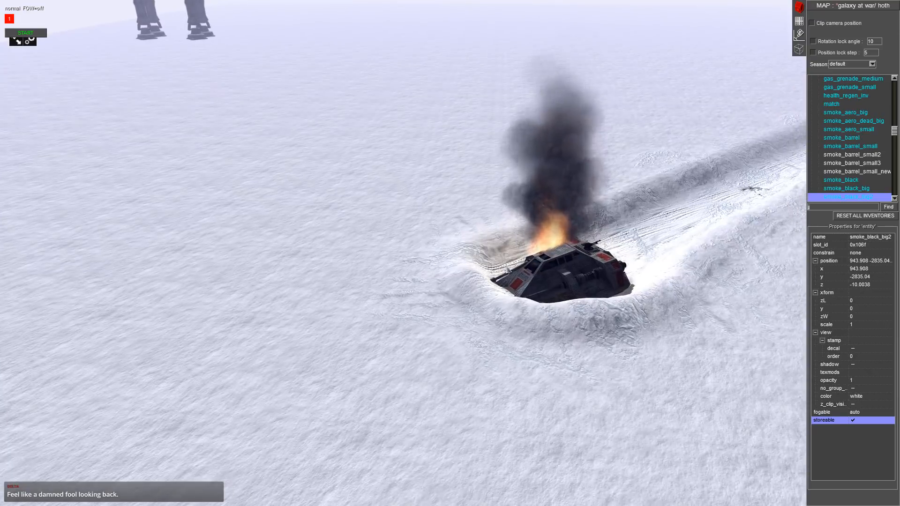
# - Duplicate the smoke entity and place the copy beside the first one on the snowspeeder
pyautogui.hotkey('ctrl', 'c')
pyautogui.hotkey('ctrl', 'v')
pyautogui.moveTo(592, 282); pyautogui.dragTo(581, 271)
pyautogui.moveTo(581, 272); pyautogui.dragTo(787, 294, button='middle')
pyautogui.moveTo(356, 178)
pyautogui.mouseDown(button='middle')
pyautogui.moveTo(415, 170)
pyautogui.moveTo(575, 243)
pyautogui.moveTo(359, 239)
pyautogui.moveTo(444, 352)
pyautogui.moveTo(640, 347)
pyautogui.moveTo(680, 332)
pyautogui.moveTo(609, 225)
pyautogui.moveTo(438, 70)
pyautogui.moveTo(520, 165)
pyautogui.mouseUp(button='middle')
pyautogui.moveTo(520, 165); pyautogui.dragTo(445, 194)
# - Paint the terrain along the trench and around the wreck with the color brush in grey, R, G and B at 95
pyautogui.moveTo(19, 4)
pyautogui.mouseDown(button='middle')
pyautogui.moveTo(458, 150)
pyautogui.moveTo(445, 183)
pyautogui.moveTo(506, 217)
pyautogui.moveTo(522, 199)
pyautogui.moveTo(583, 179)
pyautogui.mouseUp(button='middle')
pyautogui.click(799, 21)
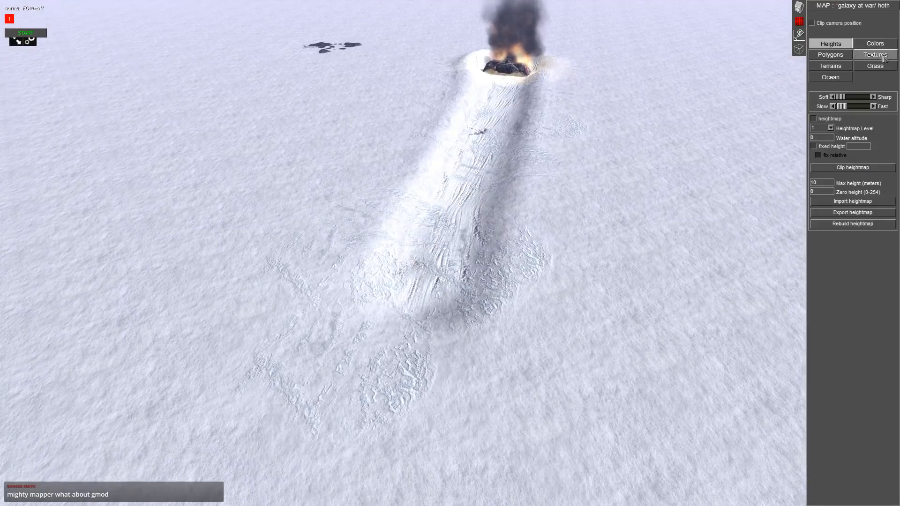
pyautogui.click(875, 55)
pyautogui.click(875, 43)
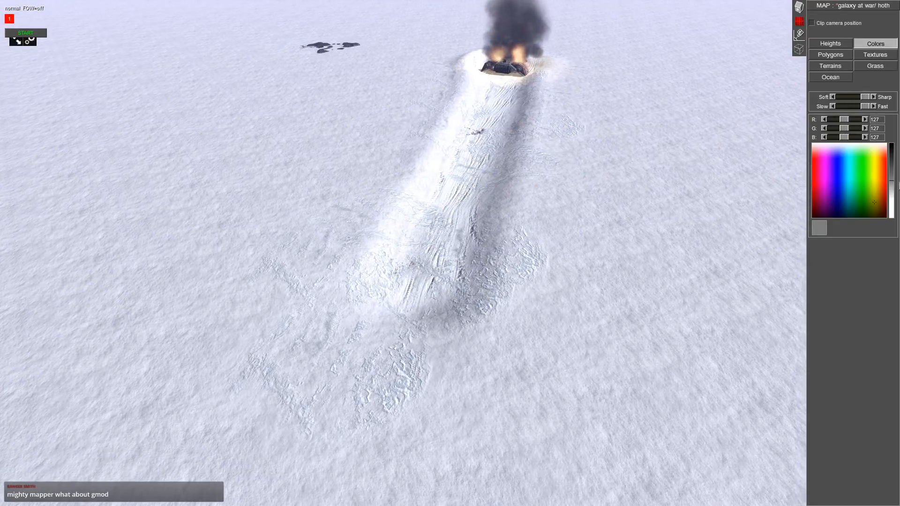
pyautogui.click(891, 172)
pyautogui.moveTo(572, 86)
pyautogui.mouseDown(button='middle')
pyautogui.moveTo(490, 87)
pyautogui.moveTo(468, 77)
pyautogui.mouseUp(button='middle')
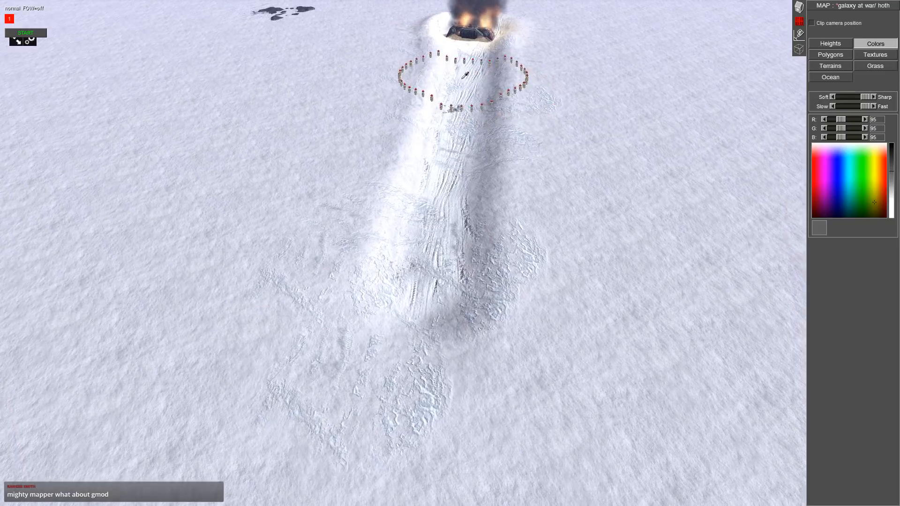
pyautogui.moveTo(467, 67)
pyautogui.mouseDown()
pyautogui.moveTo(453, 78)
pyautogui.moveTo(451, 165)
pyautogui.moveTo(392, 296)
pyautogui.moveTo(413, 405)
pyautogui.mouseUp()
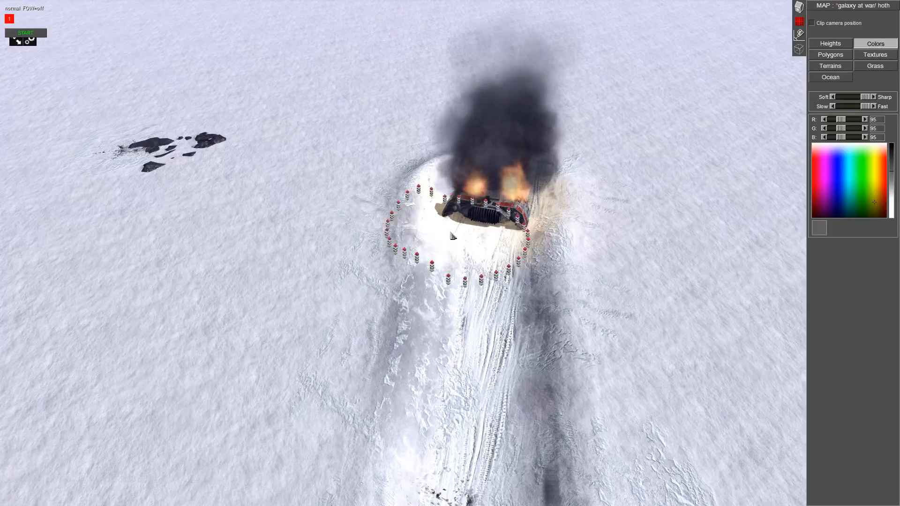
pyautogui.moveTo(452, 236)
pyautogui.mouseDown()
pyautogui.moveTo(442, 181)
pyautogui.moveTo(522, 211)
pyautogui.moveTo(472, 197)
pyautogui.moveTo(471, 253)
pyautogui.mouseUp()
pyautogui.moveTo(471, 253); pyautogui.dragTo(112, 204, button='middle')
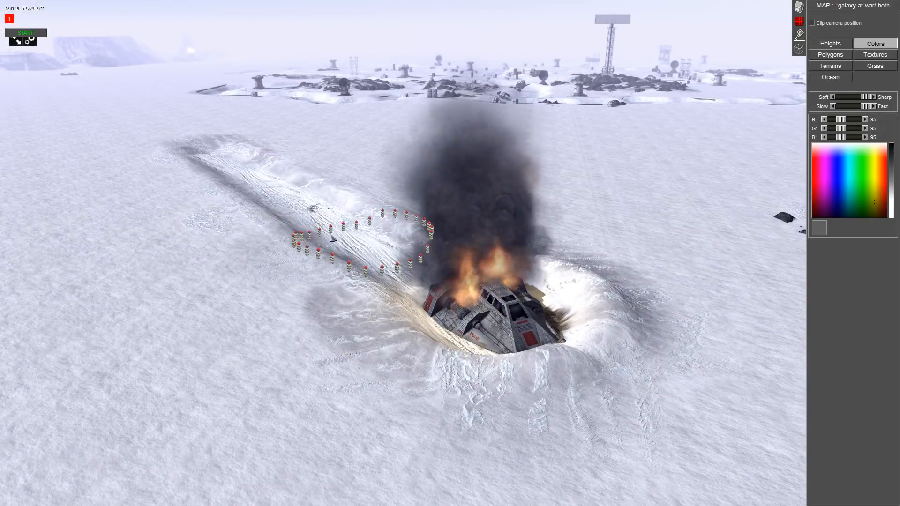
pyautogui.moveTo(368, 238); pyautogui.dragTo(525, 201, button='middle')
# - Return to entity editing and copy three objects from the dark rock cluster beside the base's large crater
pyautogui.click(799, 7)
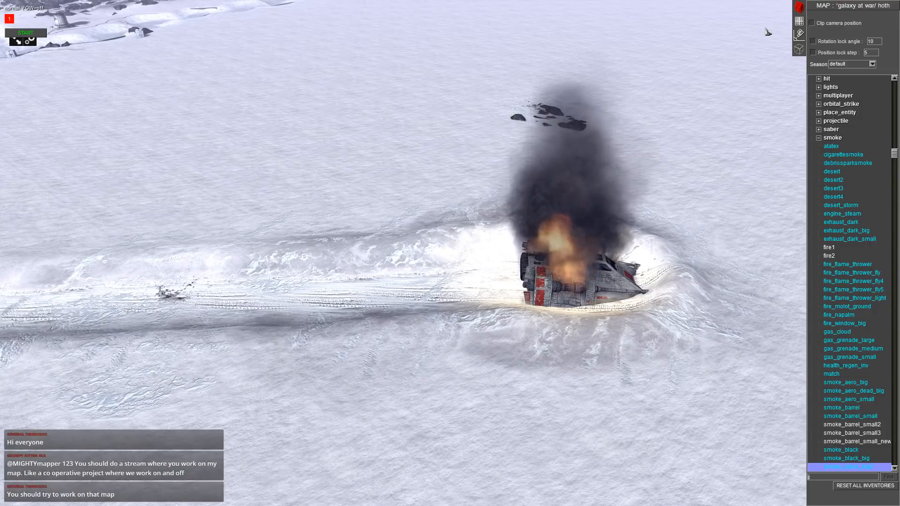
pyautogui.moveTo(629, 22); pyautogui.dragTo(328, 5, button='middle')
pyautogui.scroll(-2, 498, 21)
pyautogui.scroll(-2, 468, 19)
pyautogui.moveTo(586, 140); pyautogui.dragTo(768, 162, button='middle')
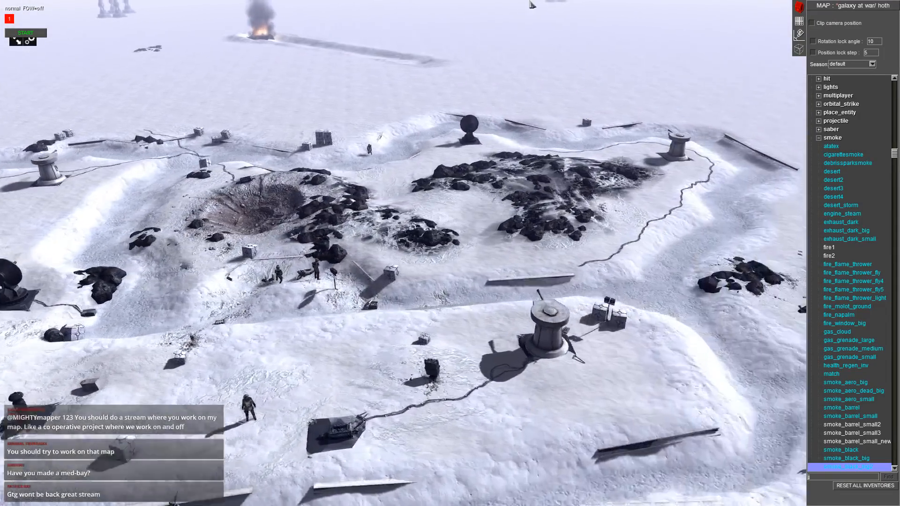
pyautogui.moveTo(604, 178); pyautogui.dragTo(576, 234, button='middle')
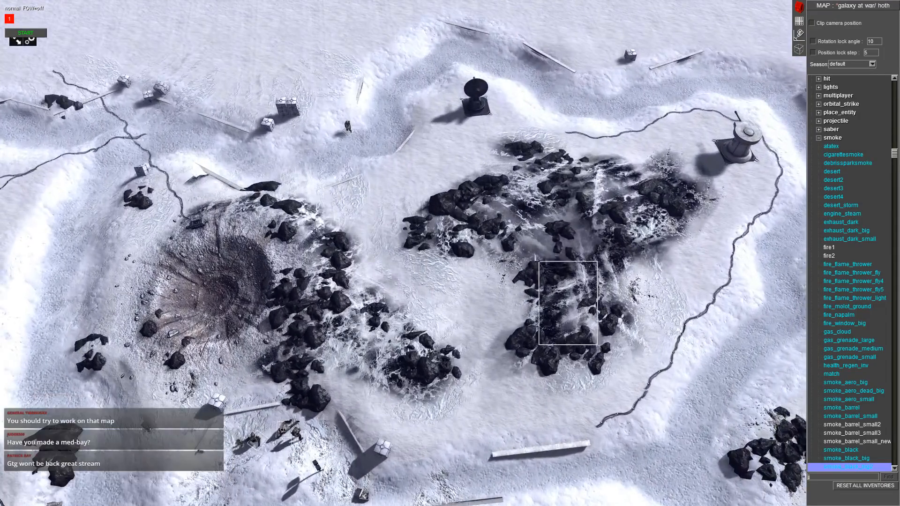
pyautogui.moveTo(536, 256); pyautogui.dragTo(527, 249)
pyautogui.moveTo(527, 248); pyautogui.dragTo(270, 77, button='middle')
pyautogui.hotkey('ctrl', 'c')
# - Survey the base's outer trench lines and the distant crash site from several viewpoints
pyautogui.moveTo(433, 211)
pyautogui.mouseDown(button='middle')
pyautogui.moveTo(392, 220)
pyautogui.moveTo(28, 216)
pyautogui.moveTo(379, 173)
pyautogui.moveTo(425, 180)
pyautogui.mouseUp(button='middle')
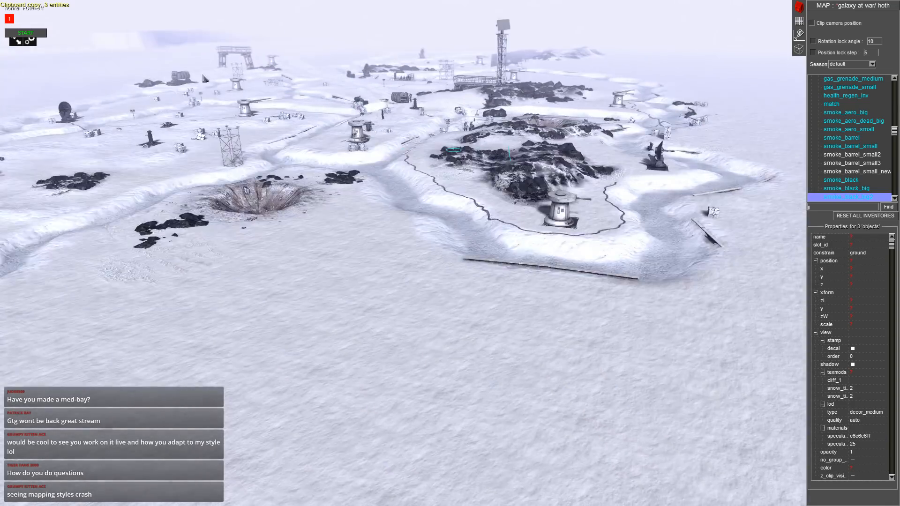
pyautogui.moveTo(2, 196); pyautogui.dragTo(281, 197, button='middle')
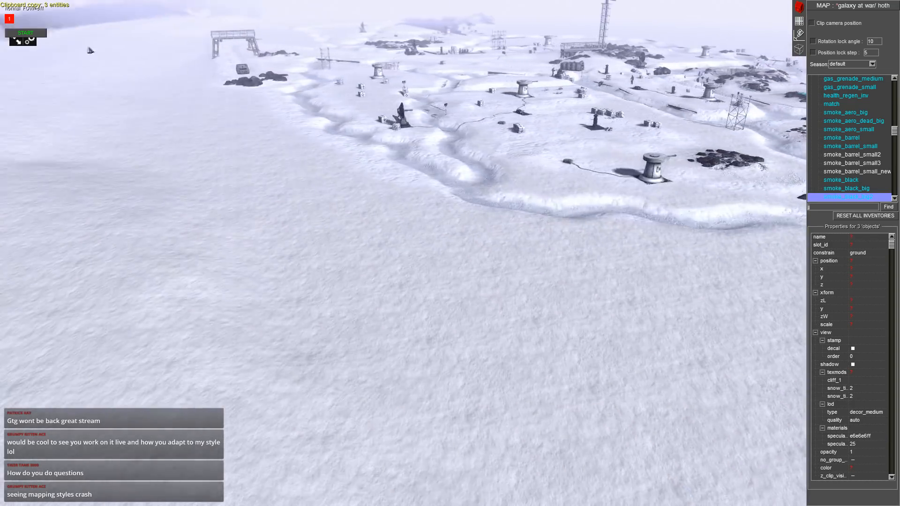
pyautogui.moveTo(89, 50); pyautogui.dragTo(328, 42, button='middle')
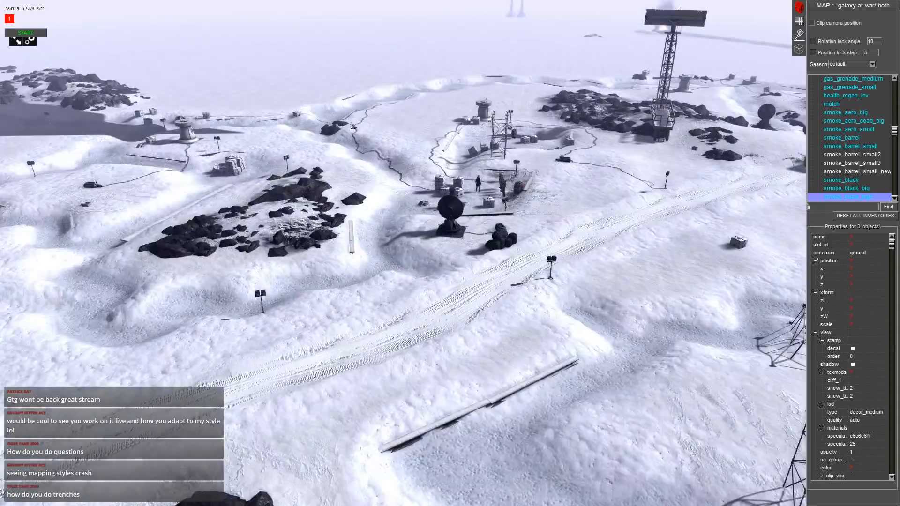
pyautogui.moveTo(2, 6); pyautogui.dragTo(195, 24, button='middle')
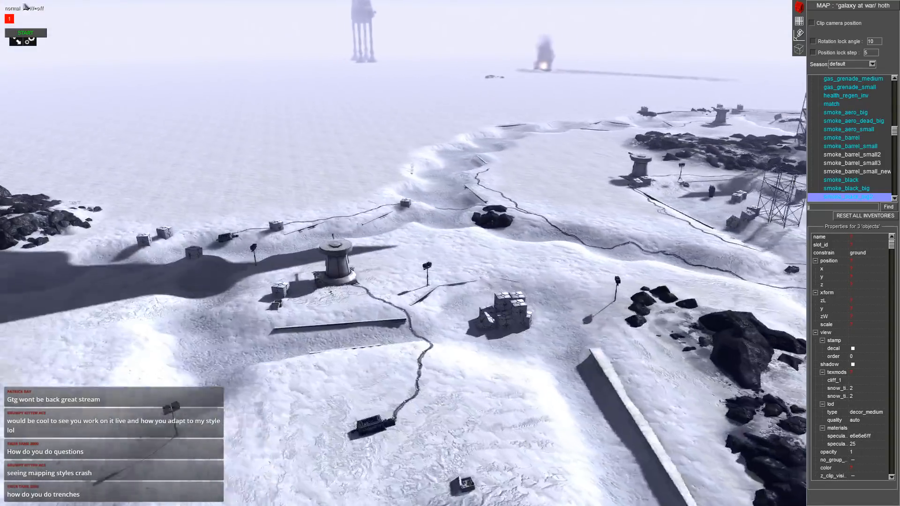
pyautogui.moveTo(25, 6); pyautogui.dragTo(350, 167, button='middle')
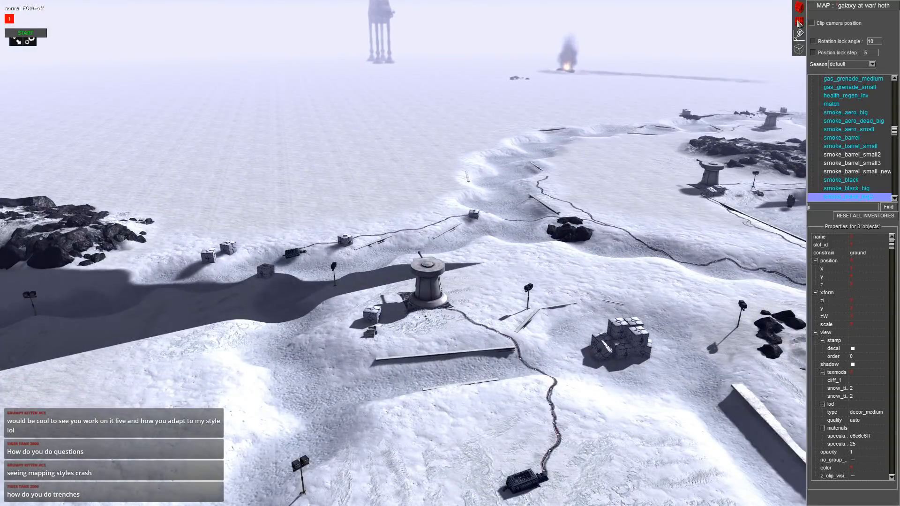
# - Switch to terrain editing and refine the polygons at level 5 from the trench corner by the long barrier to the trench junction, with wireframe shown
pyautogui.click(798, 22)
pyautogui.moveTo(536, 221); pyautogui.dragTo(535, 238, button='middle')
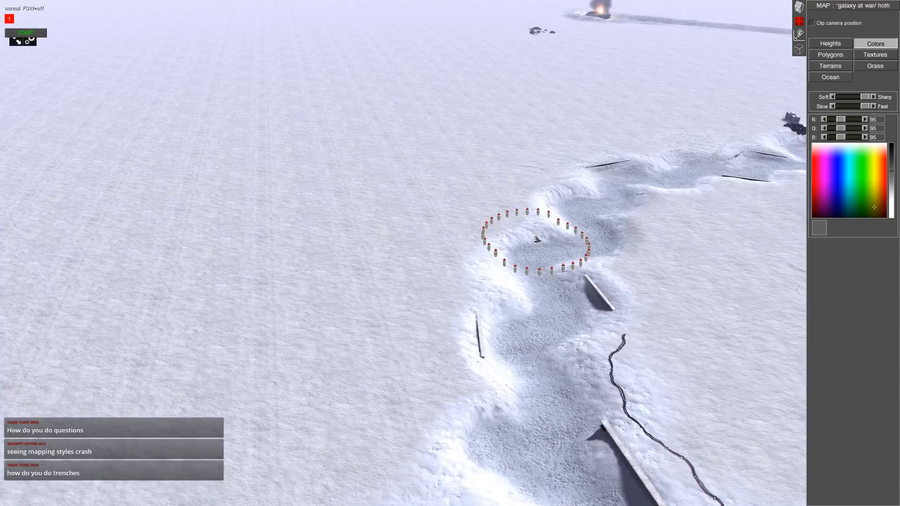
pyautogui.click(824, 46)
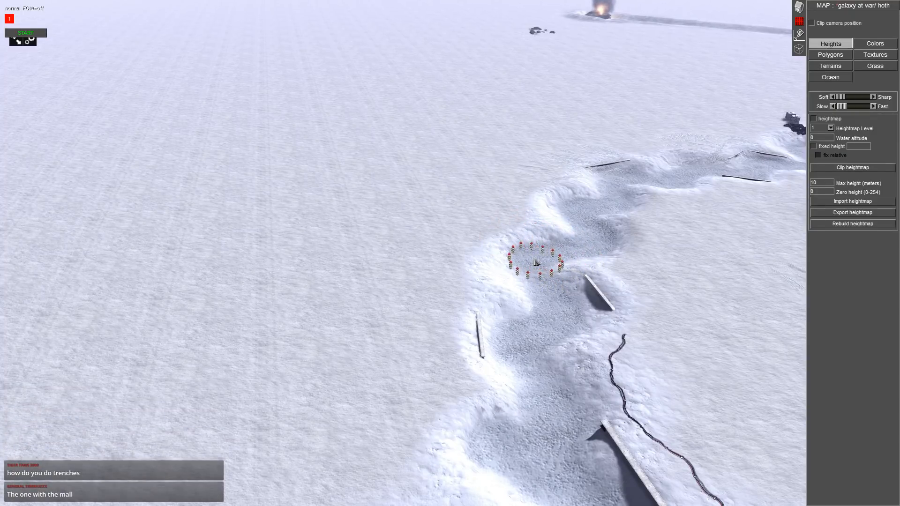
pyautogui.click(824, 55)
pyautogui.moveTo(530, 260); pyautogui.dragTo(297, 253, button='middle')
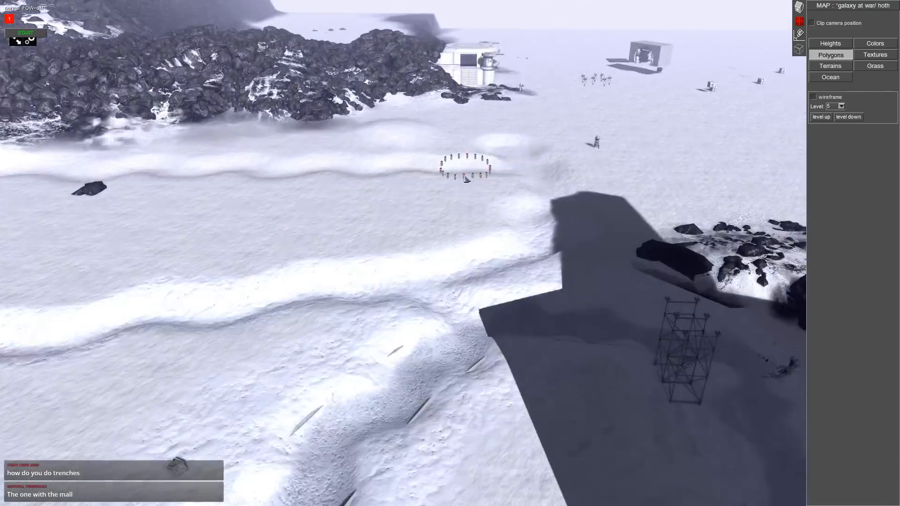
pyautogui.moveTo(466, 168); pyautogui.dragTo(2, 4, button='middle')
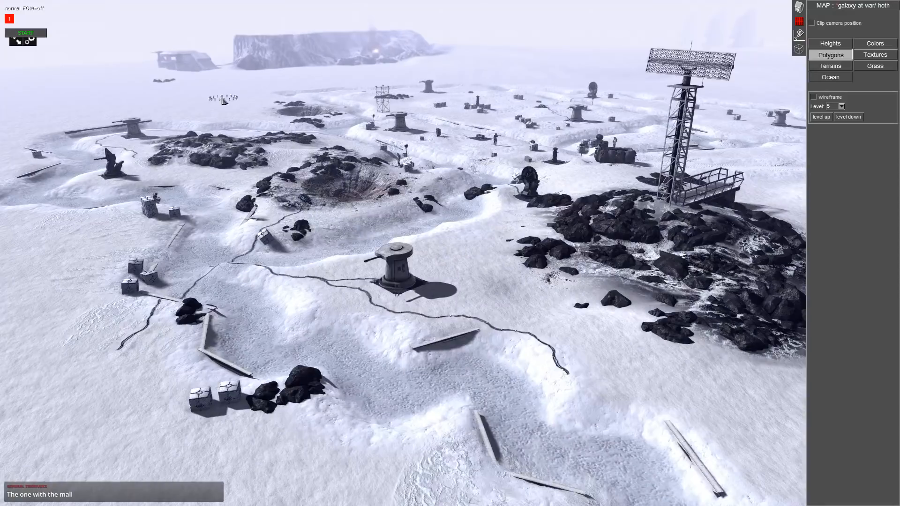
pyautogui.scroll(5, 601, 234)
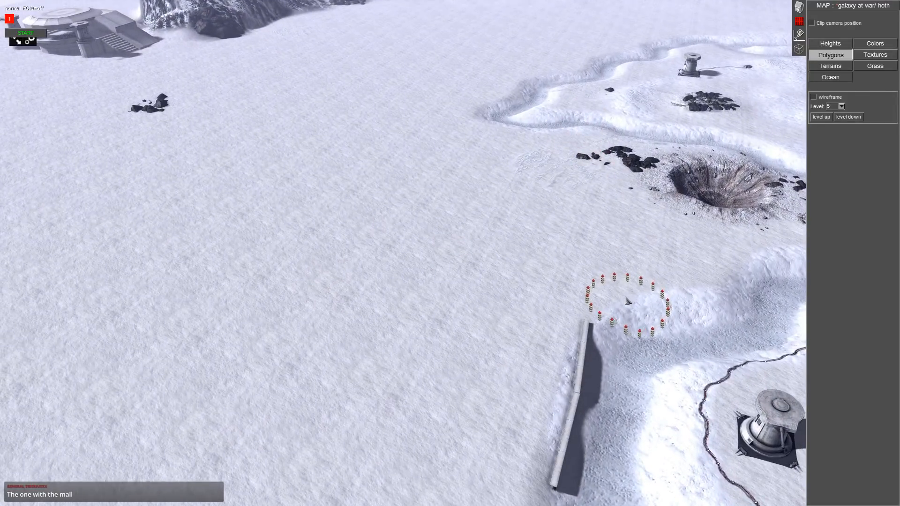
pyautogui.press('w')
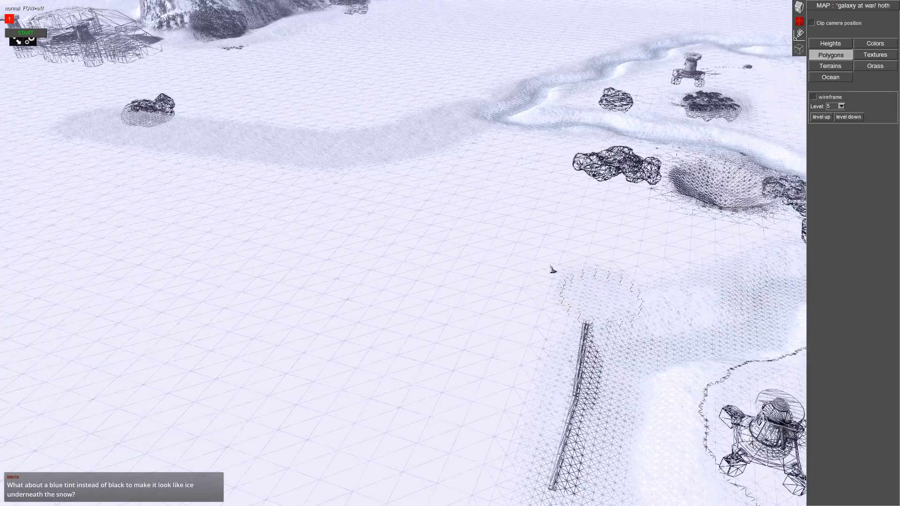
pyautogui.moveTo(501, 174); pyautogui.dragTo(499, 161)
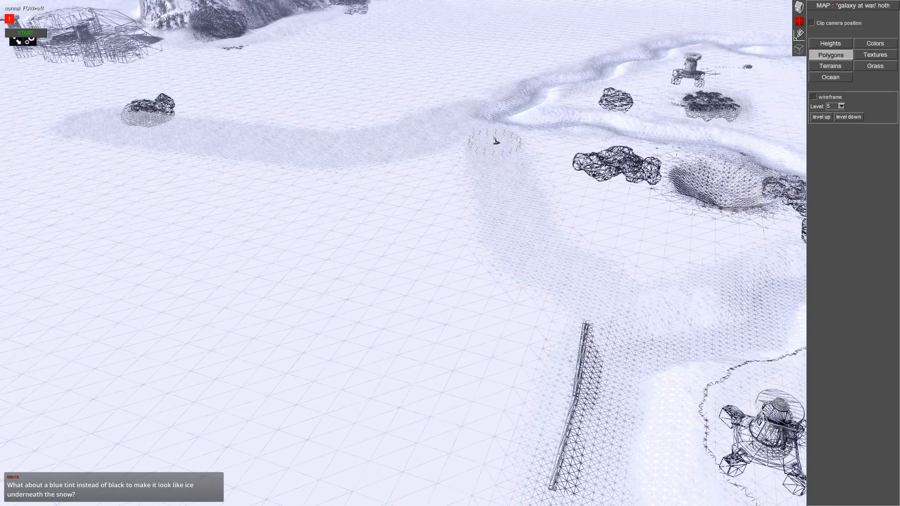
# - Refine the terrain polygons at level 5 along a bent branch from the trench junction and across a wide patch at its end
pyautogui.moveTo(499, 188); pyautogui.dragTo(310, 175, button='middle')
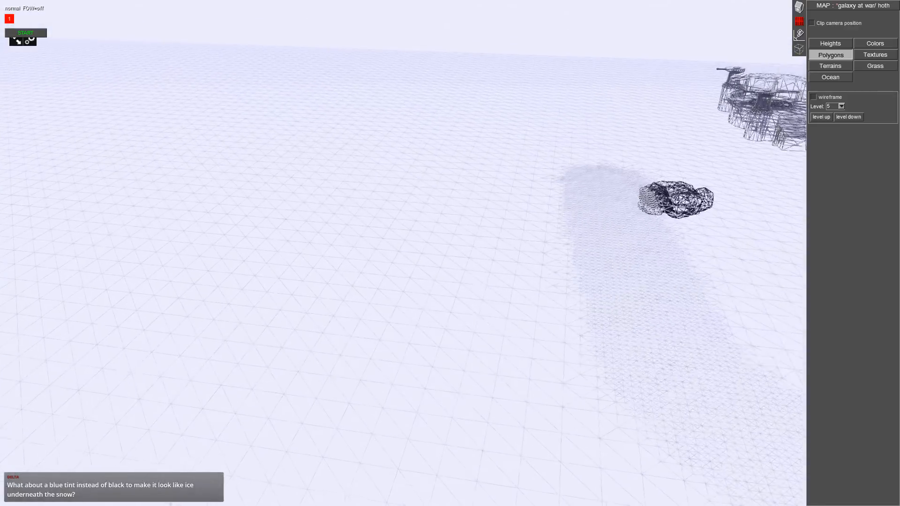
pyautogui.moveTo(708, 207)
pyautogui.mouseDown(button='middle')
pyautogui.moveTo(567, 235)
pyautogui.moveTo(324, 255)
pyautogui.mouseUp(button='middle')
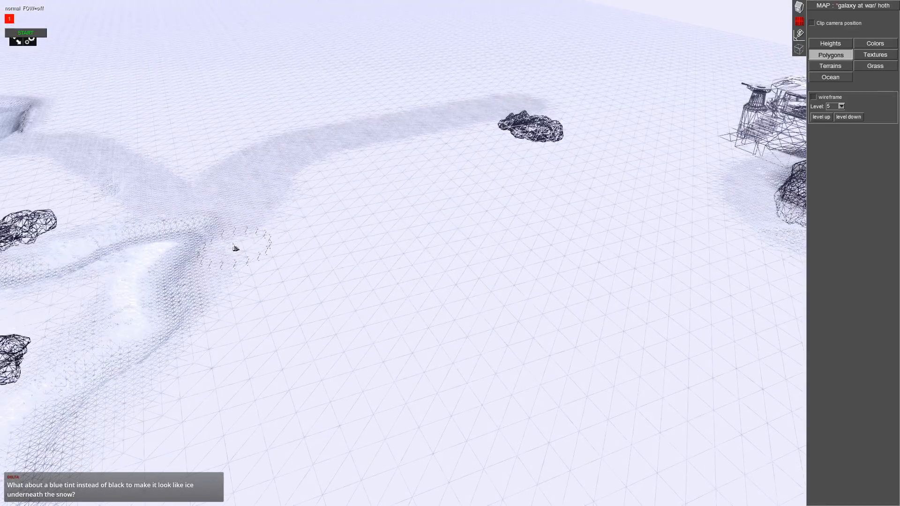
pyautogui.moveTo(321, 256); pyautogui.dragTo(388, 260)
pyautogui.moveTo(460, 312); pyautogui.dragTo(499, 375)
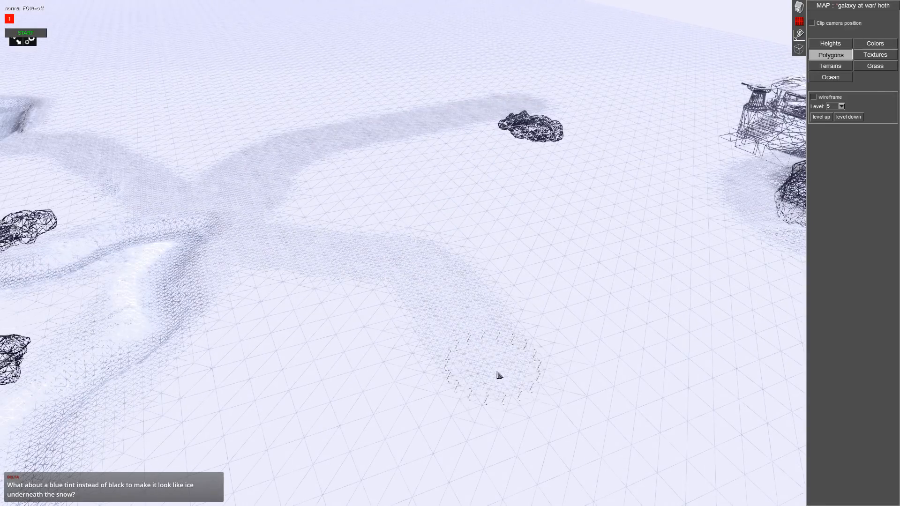
pyautogui.moveTo(473, 232); pyautogui.dragTo(353, 223, button='middle')
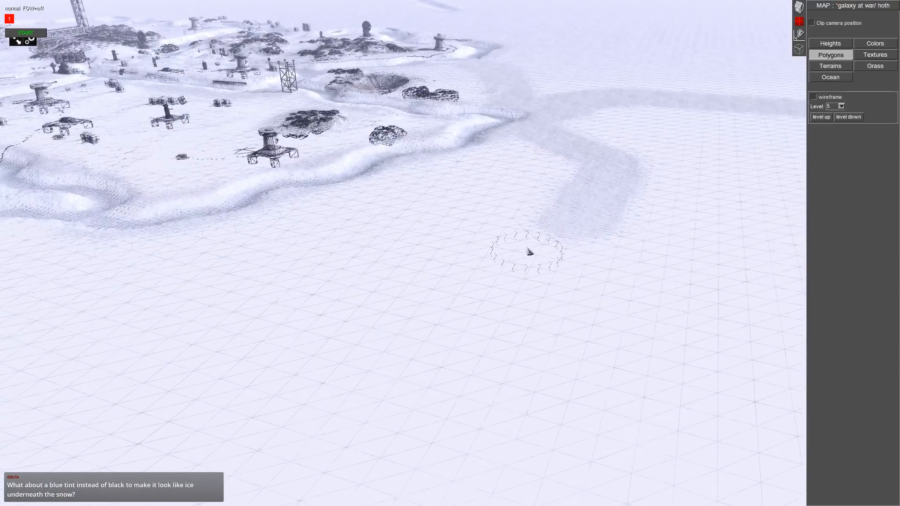
pyautogui.moveTo(573, 244); pyautogui.dragTo(404, 211)
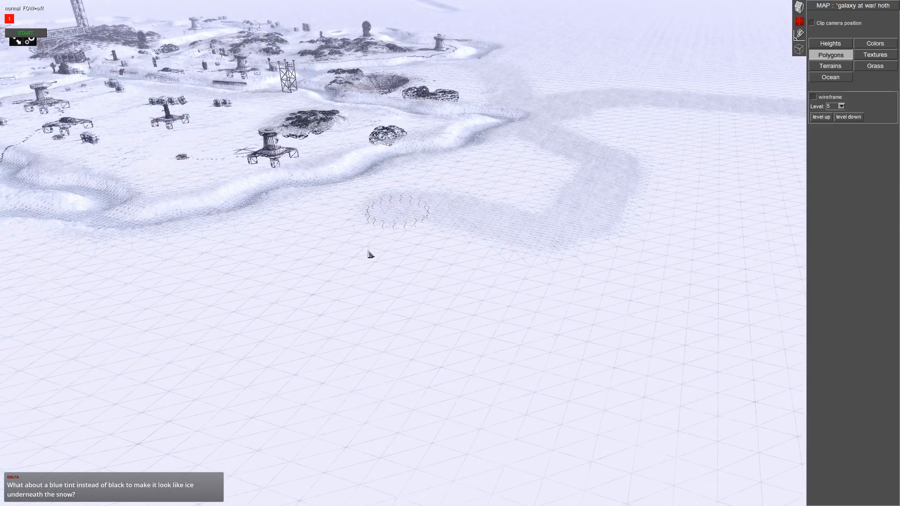
pyautogui.moveTo(370, 254)
pyautogui.mouseDown()
pyautogui.moveTo(365, 285)
pyautogui.moveTo(474, 323)
pyautogui.moveTo(572, 338)
pyautogui.moveTo(589, 271)
pyautogui.moveTo(506, 248)
pyautogui.moveTo(433, 260)
pyautogui.mouseUp()
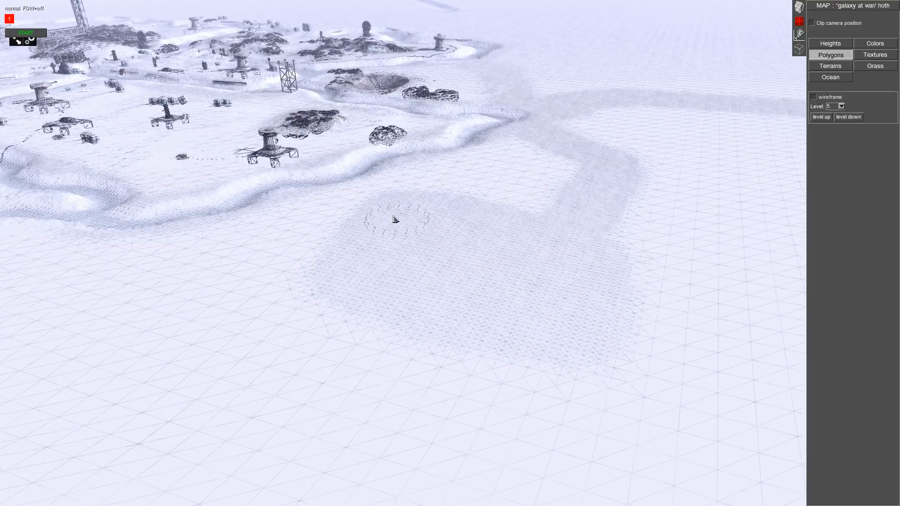
# - Sculpt the terrain heights along both edges of the refined branch and around the outline of the wide patch
pyautogui.moveTo(395, 219)
pyautogui.mouseDown(button='middle')
pyautogui.moveTo(513, 229)
pyautogui.moveTo(406, 220)
pyautogui.mouseUp(button='middle')
pyautogui.click(830, 44)
pyautogui.press('Left')
pyautogui.press('Up')
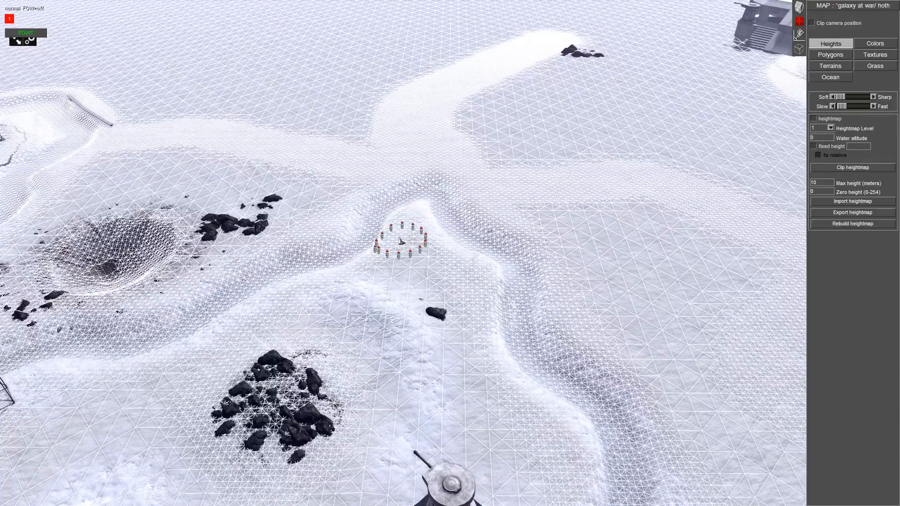
pyautogui.moveTo(341, 35); pyautogui.dragTo(519, 158, button='middle')
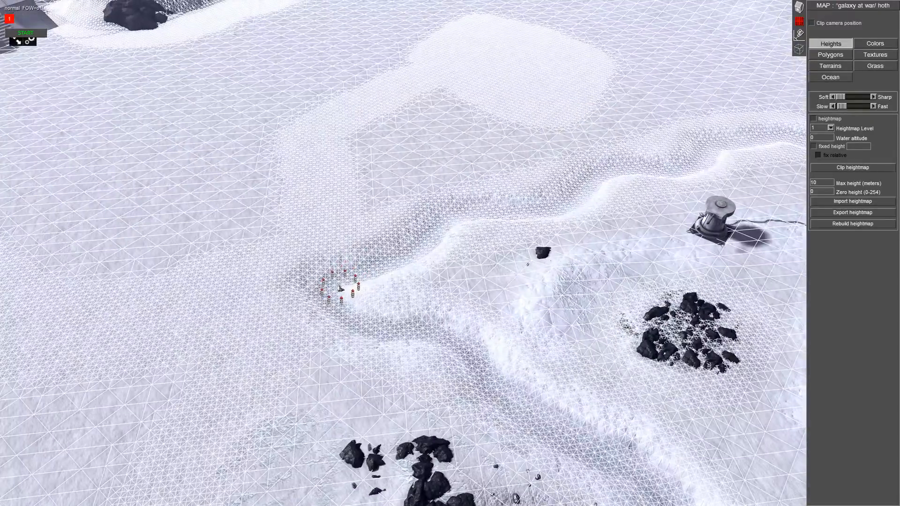
pyautogui.moveTo(342, 285); pyautogui.dragTo(315, 148)
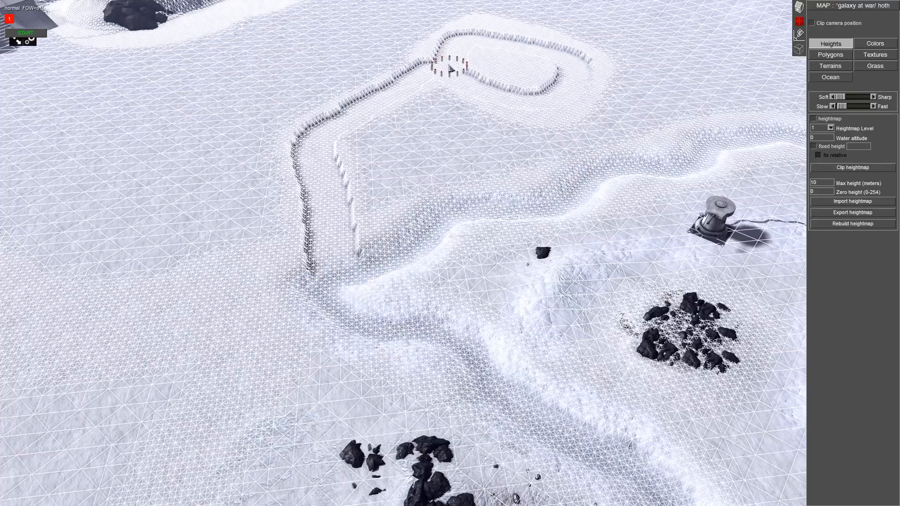
pyautogui.moveTo(542, 57); pyautogui.dragTo(471, 84)
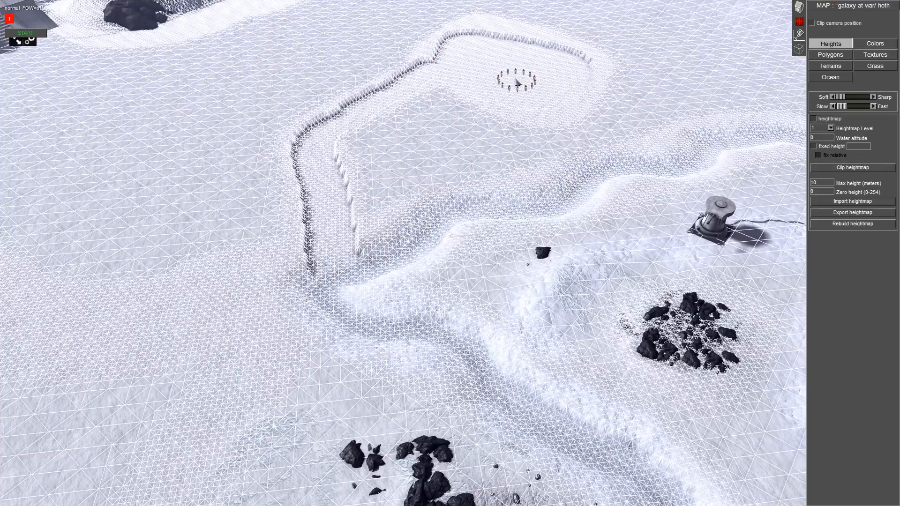
# - Sculpt the heights along both edges of the refined strip between the long barrier and the trench junction
pyautogui.moveTo(426, 169)
pyautogui.mouseDown(button='middle')
pyautogui.moveTo(197, 153)
pyautogui.moveTo(71, 85)
pyautogui.mouseUp(button='middle')
pyautogui.scroll(2, 352, 71)
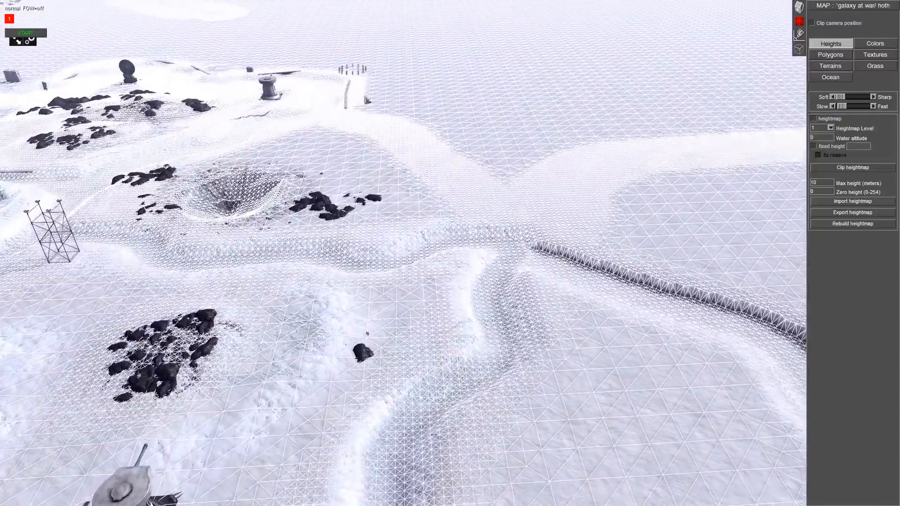
pyautogui.moveTo(352, 70); pyautogui.dragTo(607, 195, button='middle')
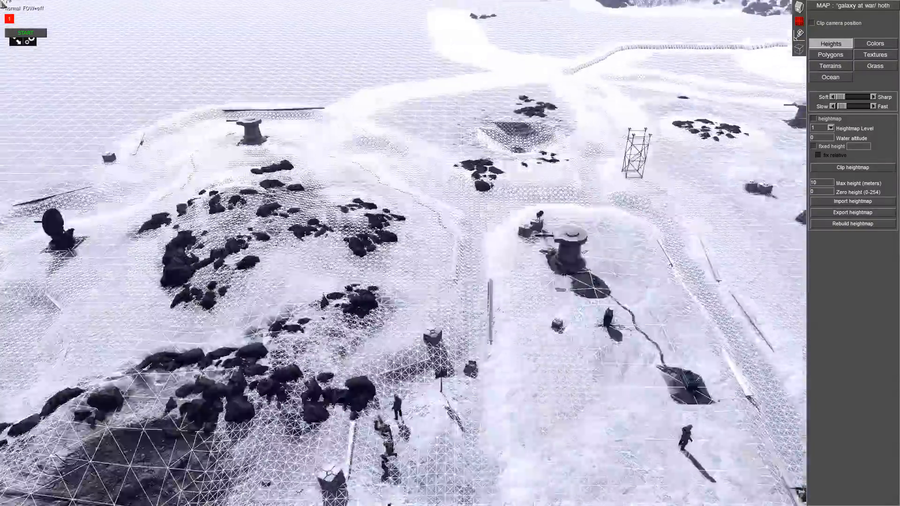
pyautogui.moveTo(323, 164)
pyautogui.mouseDown(button='middle')
pyautogui.moveTo(418, 207)
pyautogui.moveTo(487, 218)
pyautogui.mouseUp(button='middle')
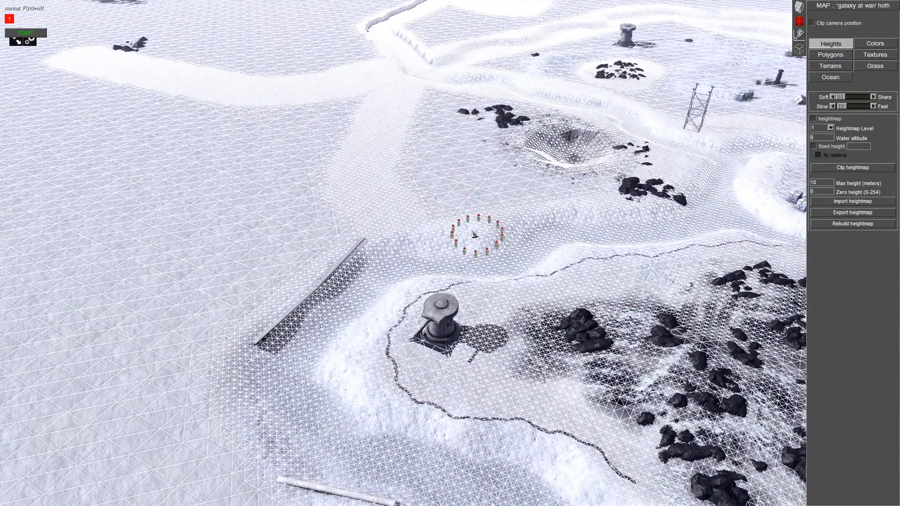
pyautogui.moveTo(396, 246)
pyautogui.mouseDown()
pyautogui.moveTo(370, 189)
pyautogui.moveTo(375, 145)
pyautogui.mouseUp()
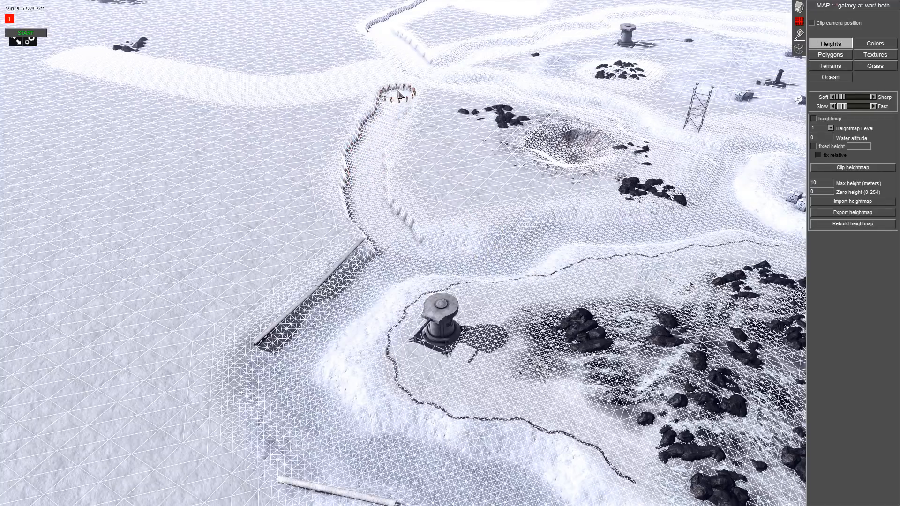
pyautogui.moveTo(398, 91); pyautogui.dragTo(398, 92)
# - Sculpt a zigzag trench from the junction to the isolated rocks, then extend the wide patch's edge cuts toward the existing trench with wireframe hidden
pyautogui.moveTo(403, 140); pyautogui.dragTo(534, 209, button='middle')
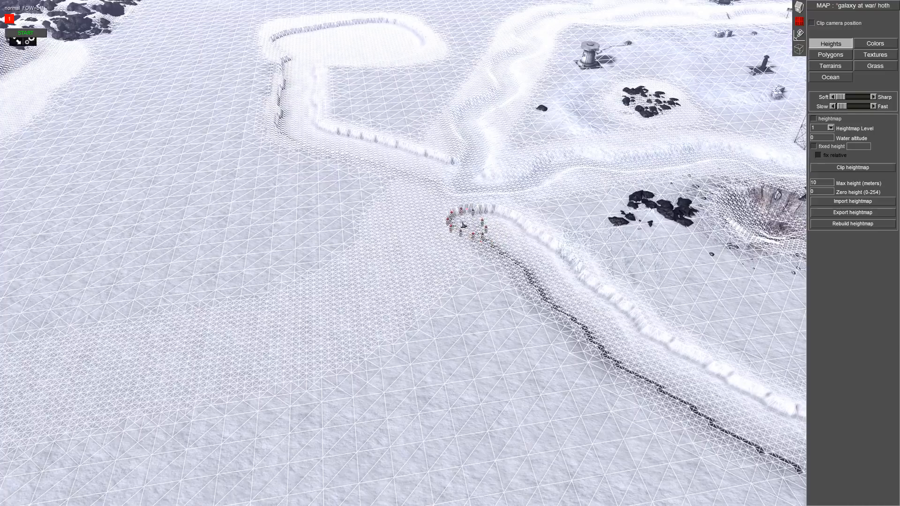
pyautogui.moveTo(424, 231)
pyautogui.mouseDown()
pyautogui.moveTo(363, 297)
pyautogui.moveTo(263, 310)
pyautogui.moveTo(204, 366)
pyautogui.moveTo(90, 378)
pyautogui.mouseUp()
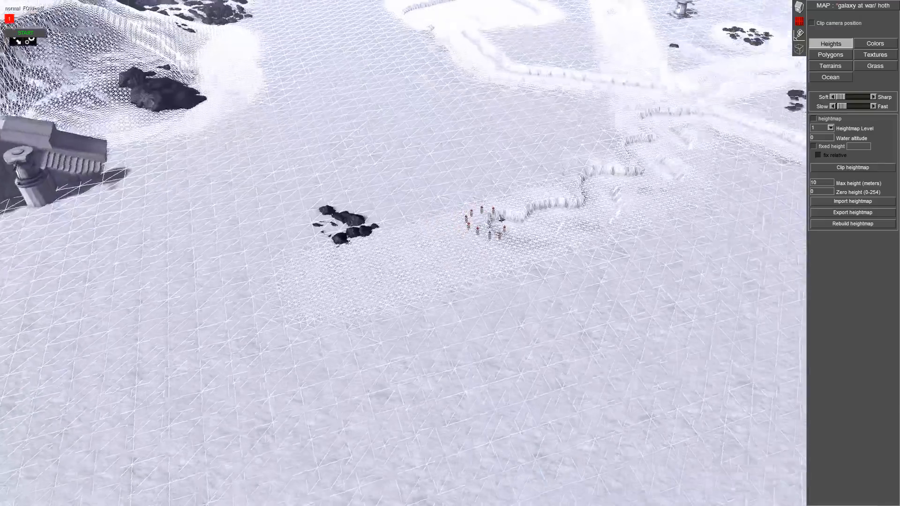
pyautogui.moveTo(501, 218); pyautogui.dragTo(500, 211, button='middle')
pyautogui.moveTo(468, 230)
pyautogui.mouseDown()
pyautogui.moveTo(429, 282)
pyautogui.moveTo(381, 306)
pyautogui.moveTo(390, 303)
pyautogui.mouseUp()
pyautogui.moveTo(394, 301)
pyautogui.mouseDown(button='middle')
pyautogui.moveTo(478, 271)
pyautogui.moveTo(396, 193)
pyautogui.moveTo(311, 290)
pyautogui.mouseUp(button='middle')
pyautogui.moveTo(384, 332); pyautogui.dragTo(273, 287)
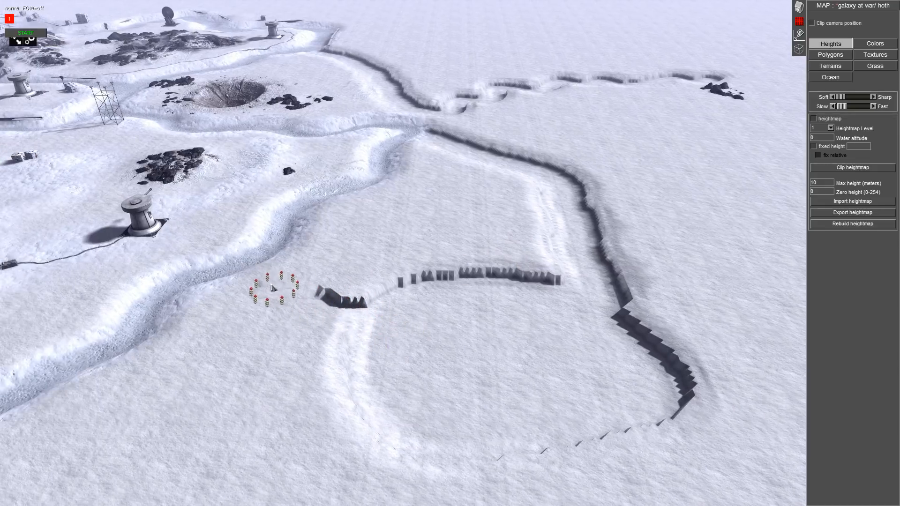
# - Set the height brush speed close to Fast and smooth the rough walls of the new trenches with an enlarged brush
pyautogui.moveTo(302, 281); pyautogui.dragTo(459, 265, button='middle')
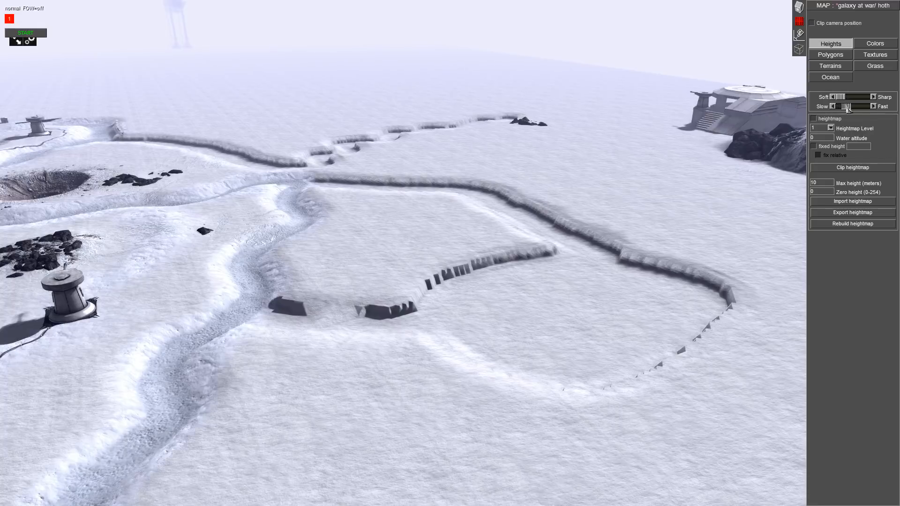
pyautogui.moveTo(469, 206); pyautogui.dragTo(458, 177, button='middle')
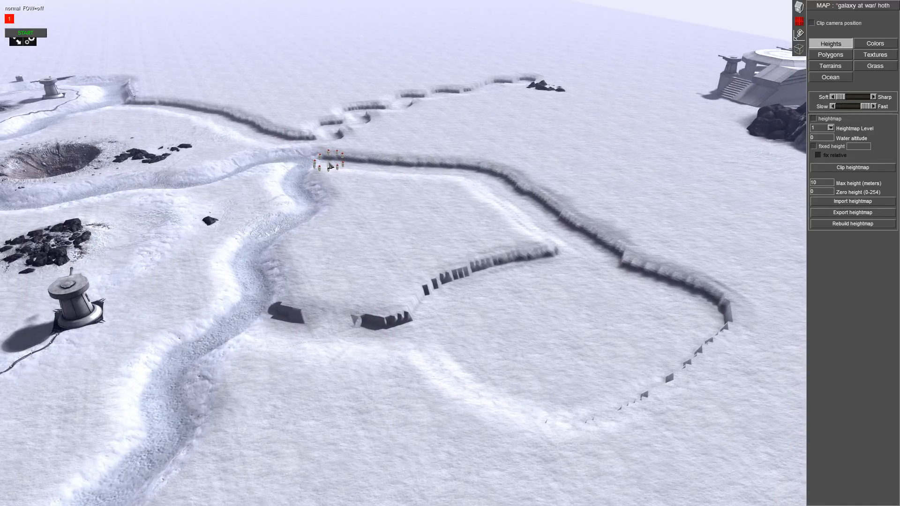
pyautogui.scroll(3, 336, 163)
pyautogui.moveTo(336, 165)
pyautogui.mouseDown()
pyautogui.moveTo(482, 183)
pyautogui.moveTo(555, 225)
pyautogui.moveTo(706, 343)
pyautogui.moveTo(474, 393)
pyautogui.moveTo(536, 260)
pyautogui.moveTo(297, 336)
pyautogui.moveTo(319, 404)
pyautogui.mouseUp()
pyautogui.moveTo(318, 404)
pyautogui.mouseDown(button='middle')
pyautogui.moveTo(476, 193)
pyautogui.moveTo(516, 225)
pyautogui.mouseUp(button='middle')
pyautogui.moveTo(516, 225)
pyautogui.mouseDown()
pyautogui.moveTo(459, 247)
pyautogui.moveTo(297, 177)
pyautogui.moveTo(271, 191)
pyautogui.moveTo(234, 102)
pyautogui.mouseUp()
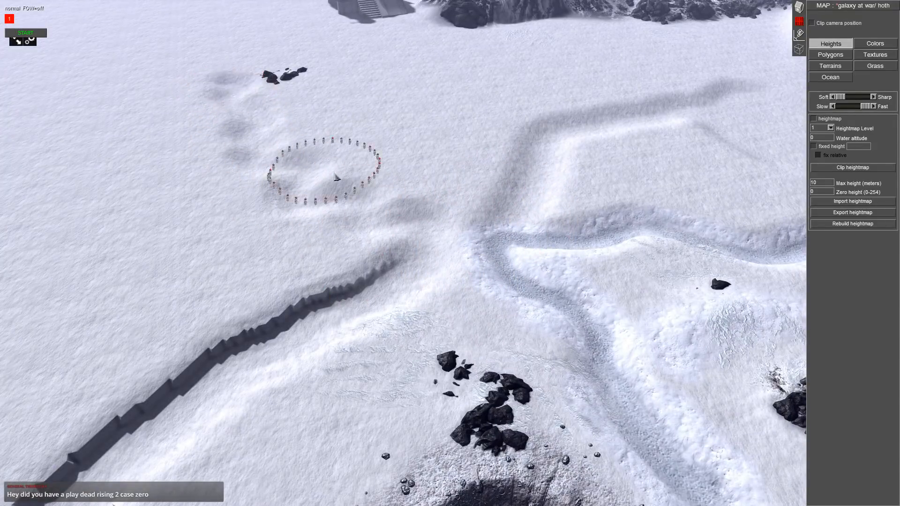
pyautogui.moveTo(336, 177); pyautogui.dragTo(89, 162, button='middle')
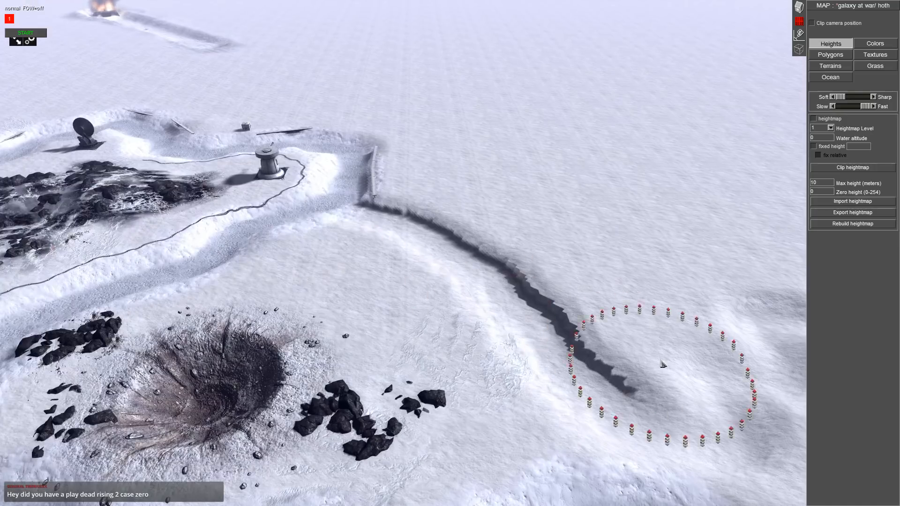
pyautogui.moveTo(661, 362)
pyautogui.mouseDown()
pyautogui.moveTo(511, 304)
pyautogui.moveTo(435, 255)
pyautogui.moveTo(356, 180)
pyautogui.mouseUp()
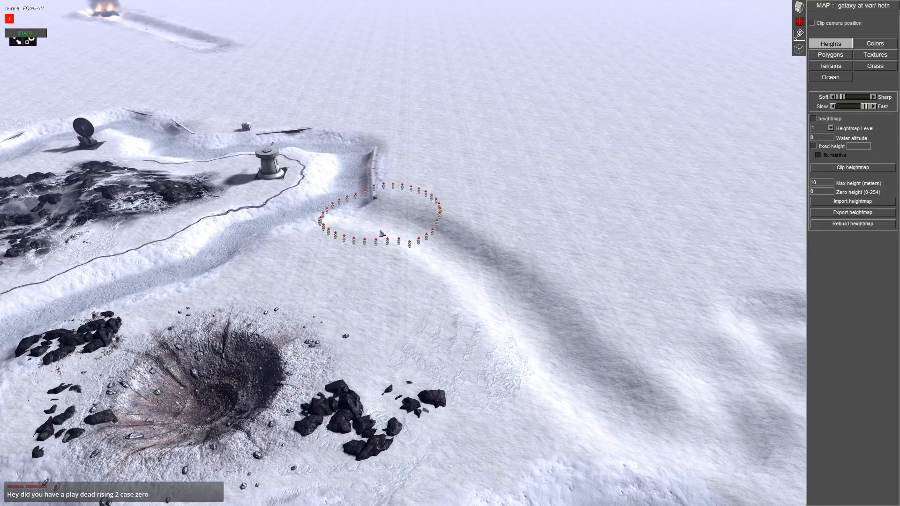
# - Return to entity editing and copy two objects from the dark rock cluster below the radar tower
pyautogui.moveTo(381, 233)
pyautogui.mouseDown(button='middle')
pyautogui.moveTo(228, 338)
pyautogui.moveTo(149, 347)
pyautogui.mouseUp(button='middle')
pyautogui.moveTo(473, 197); pyautogui.dragTo(687, 253, button='middle')
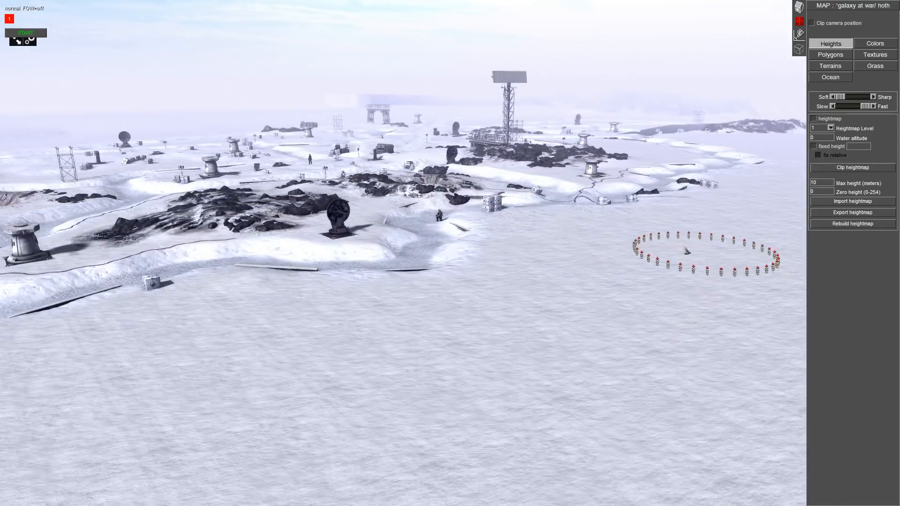
pyautogui.moveTo(621, 253); pyautogui.dragTo(558, 261, button='middle')
pyautogui.moveTo(688, 215); pyautogui.dragTo(579, 216, button='middle')
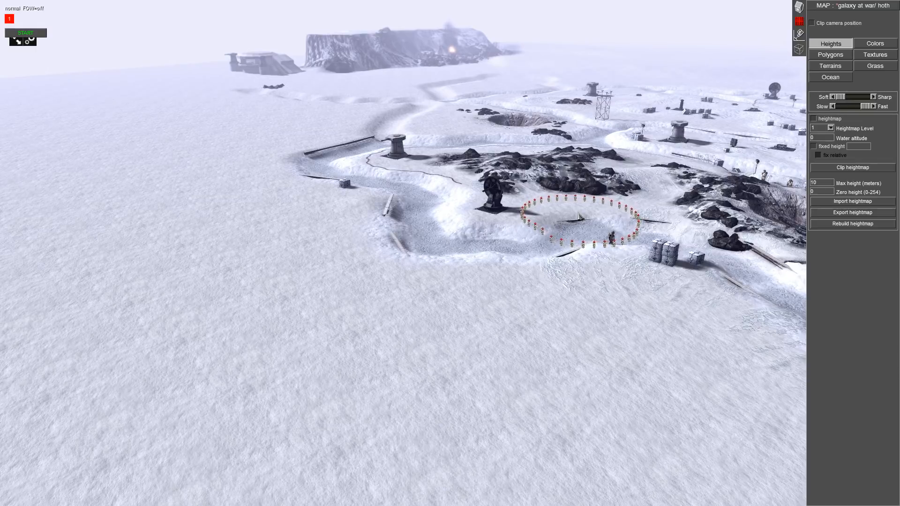
pyautogui.moveTo(558, 196); pyautogui.dragTo(643, 173, button='middle')
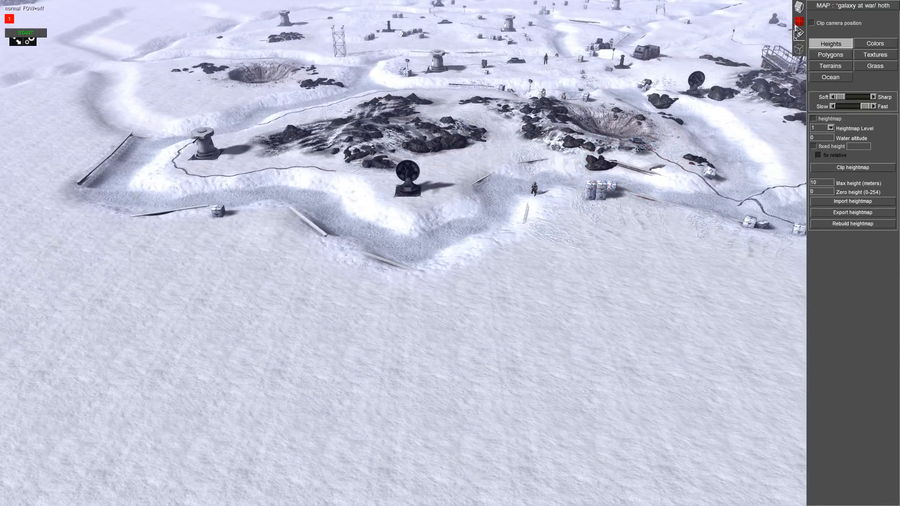
pyautogui.click(798, 7)
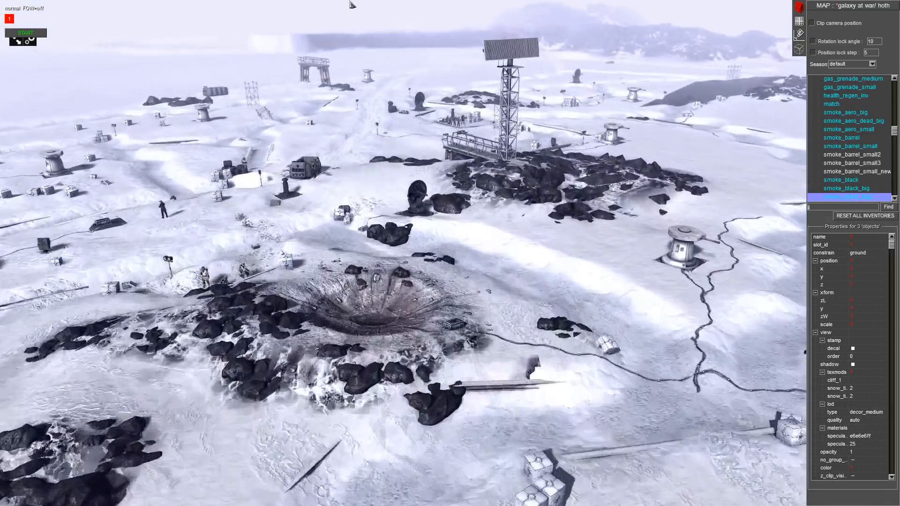
pyautogui.moveTo(349, 1); pyautogui.dragTo(663, 355, button='middle')
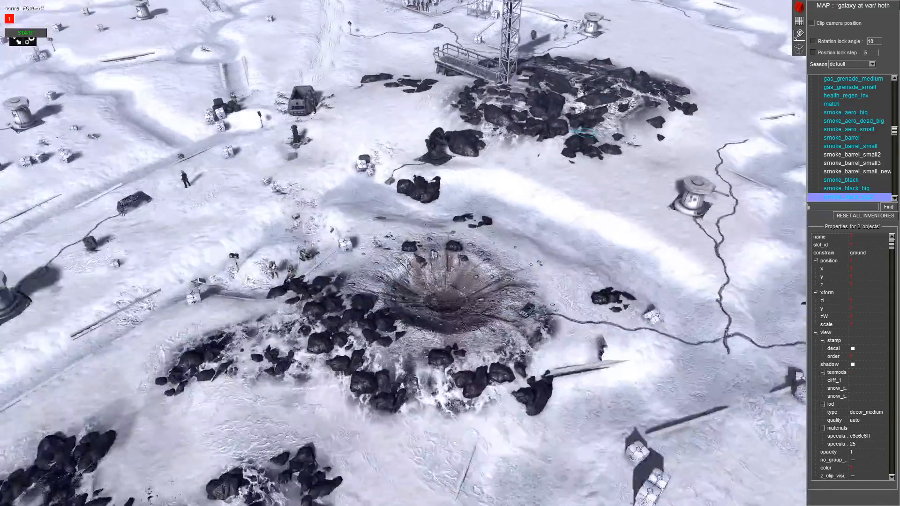
pyautogui.hotkey('ctrl', 'c')
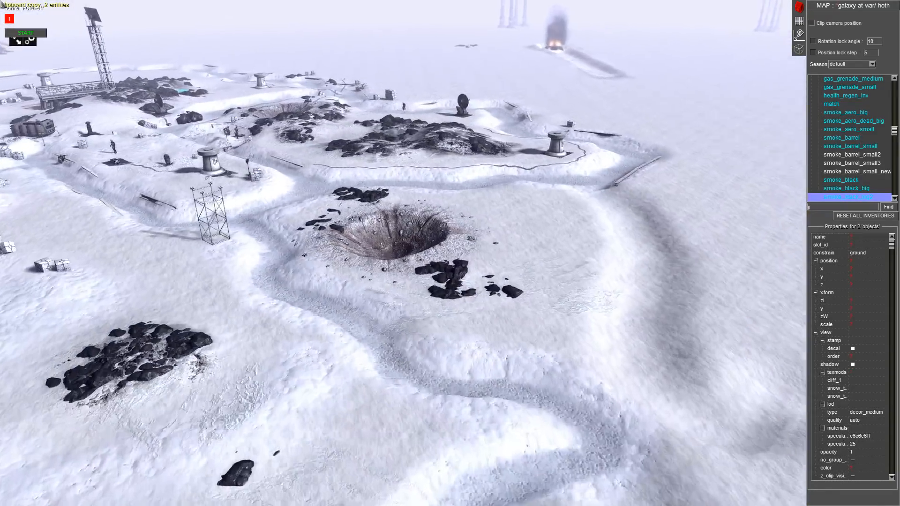
# - Paste the two copied rock objects beside the snow crater and set the cliff rock's scale to 1.253
pyautogui.moveTo(392, 107); pyautogui.dragTo(543, 290, button='middle')
pyautogui.hotkey('ctrl', 'v')
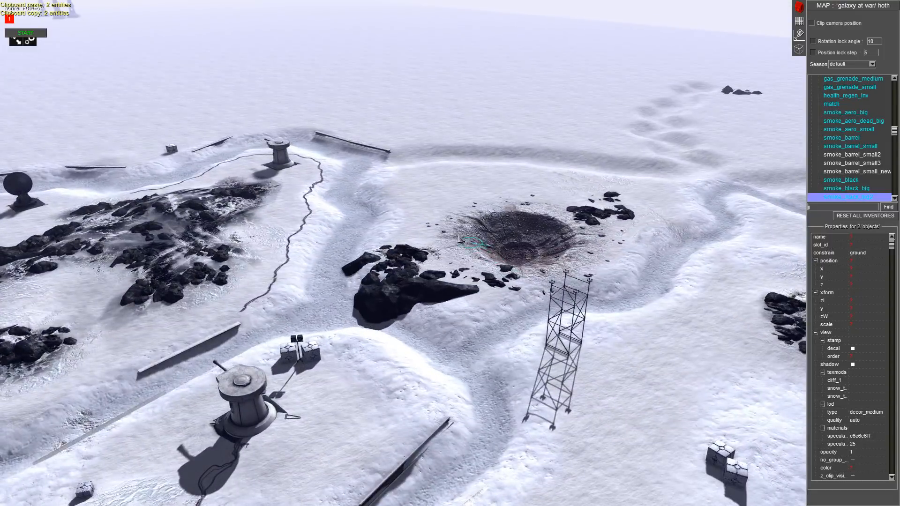
pyautogui.click(463, 212)
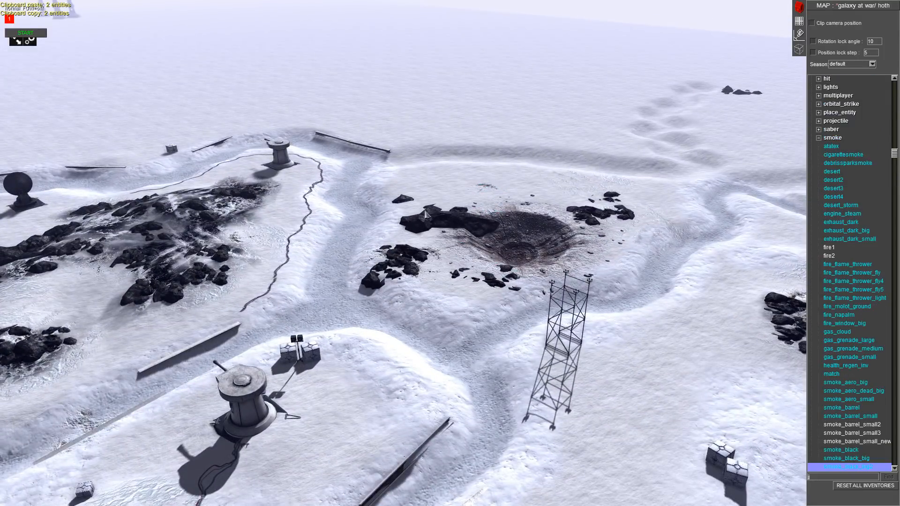
pyautogui.scroll(5, 455, 188)
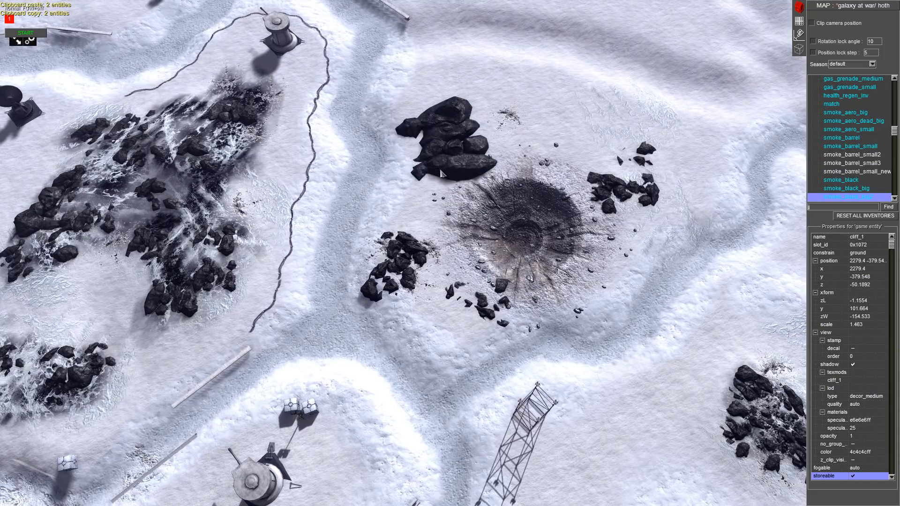
pyautogui.scroll(-5, 458, 196)
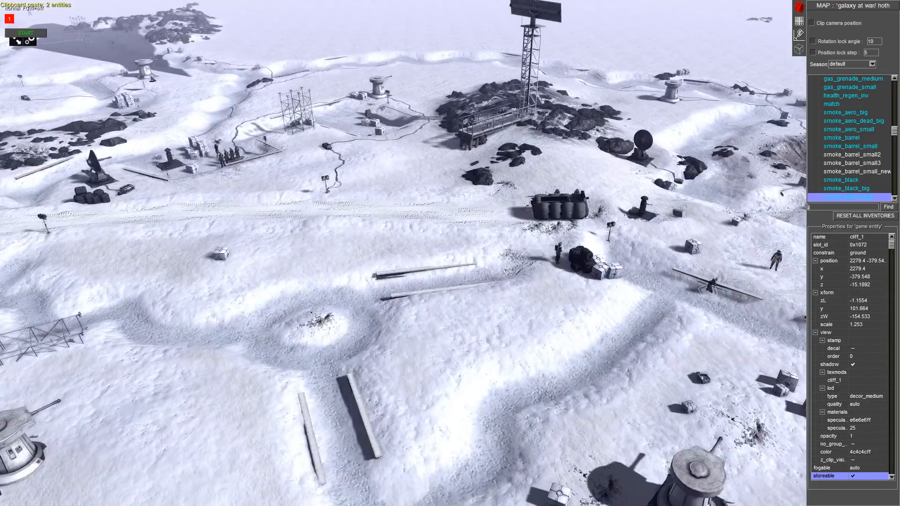
# - Arrange cliff rocks near the burning speeder, then copy the six-object rock cluster and paste it nearby
pyautogui.moveTo(150, 76); pyautogui.dragTo(391, 92, button='middle')
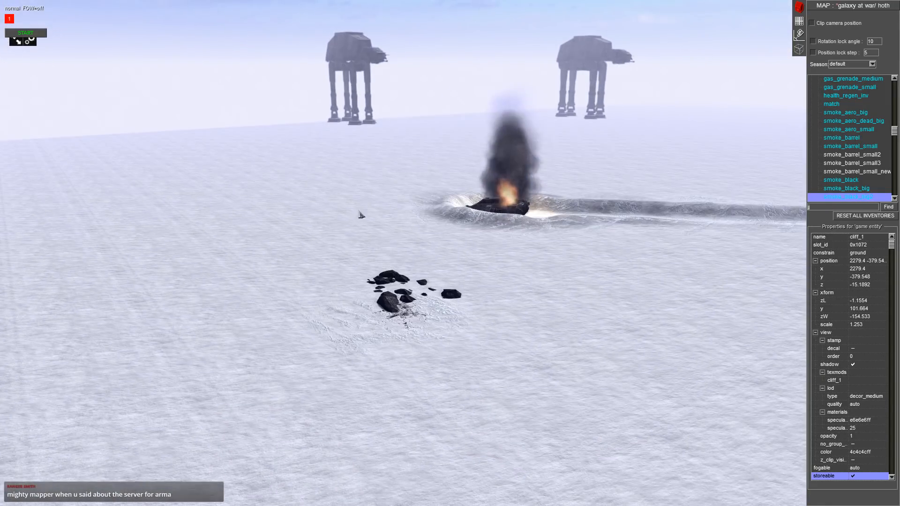
pyautogui.moveTo(398, 265); pyautogui.dragTo(473, 274)
pyautogui.moveTo(473, 275)
pyautogui.mouseDown(button='middle')
pyautogui.moveTo(237, 307)
pyautogui.moveTo(120, 306)
pyautogui.mouseUp(button='middle')
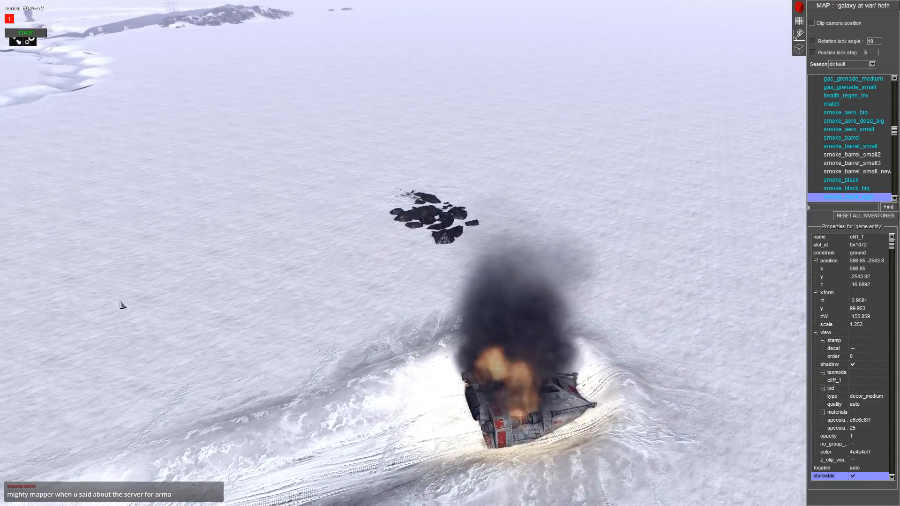
pyautogui.moveTo(501, 174); pyautogui.dragTo(300, 235)
pyautogui.hotkey('ctrl', 'c')
pyautogui.hotkey('ctrl', 'v')
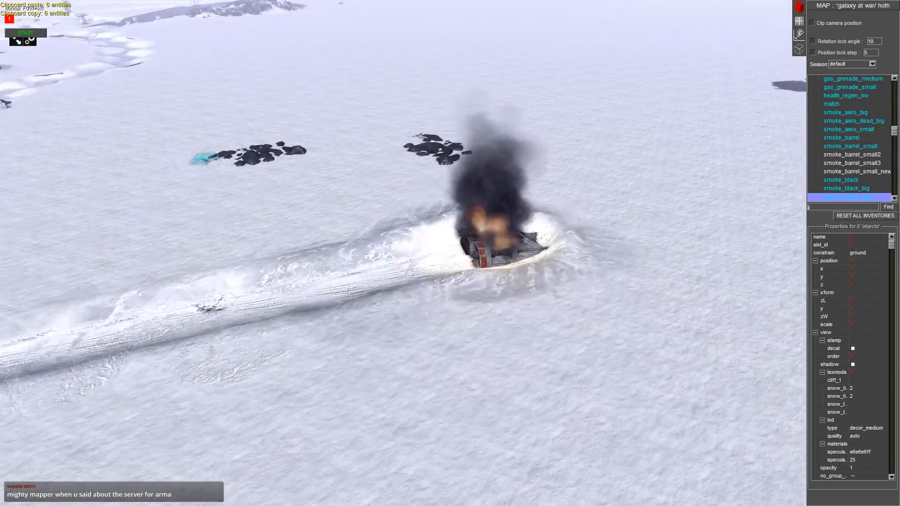
# - Paste the six-object rock cluster repeatedly on the open snow beyond the speeder's trail to build a larger outcrop
pyautogui.hotkey('ctrl', 'v')
pyautogui.hotkey('ctrl', 'v')
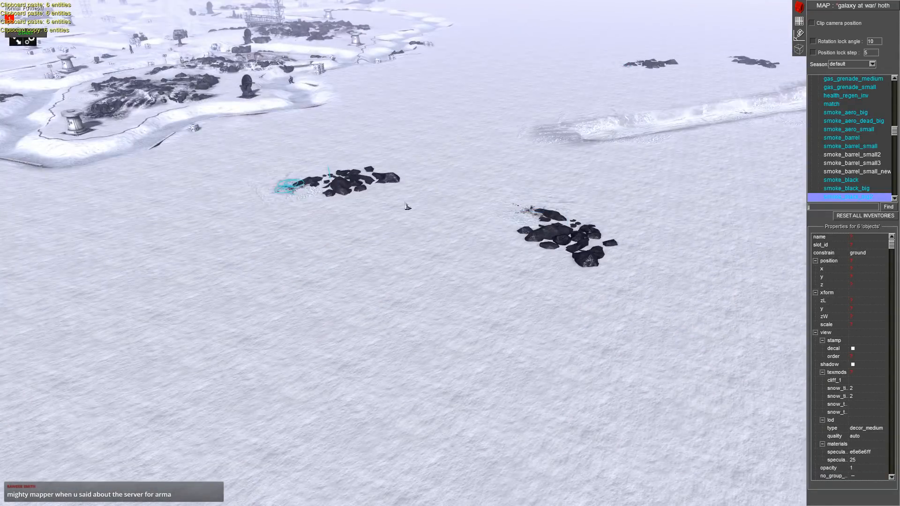
pyautogui.hotkey('ctrl', 'v')
pyautogui.hotkey('ctrl', 'v')
pyautogui.hotkey('ctrl', 'v')
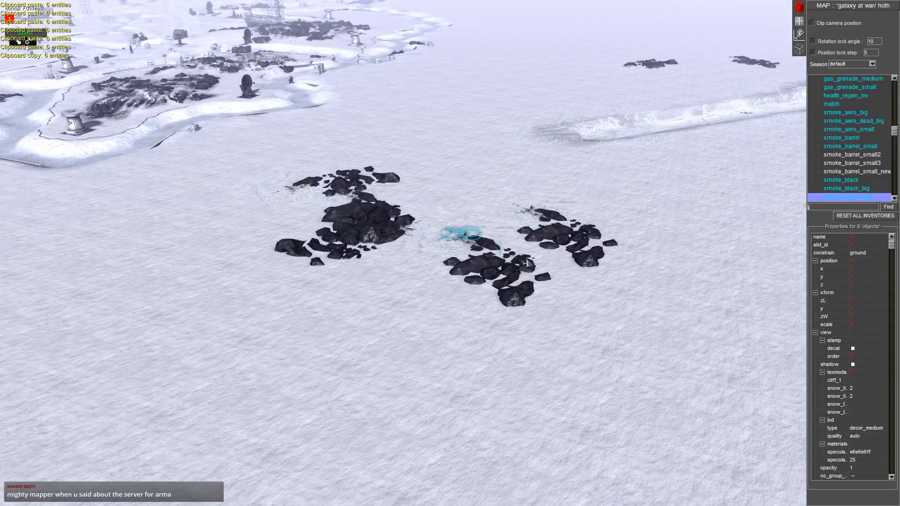
pyautogui.hotkey('ctrl', 'v')
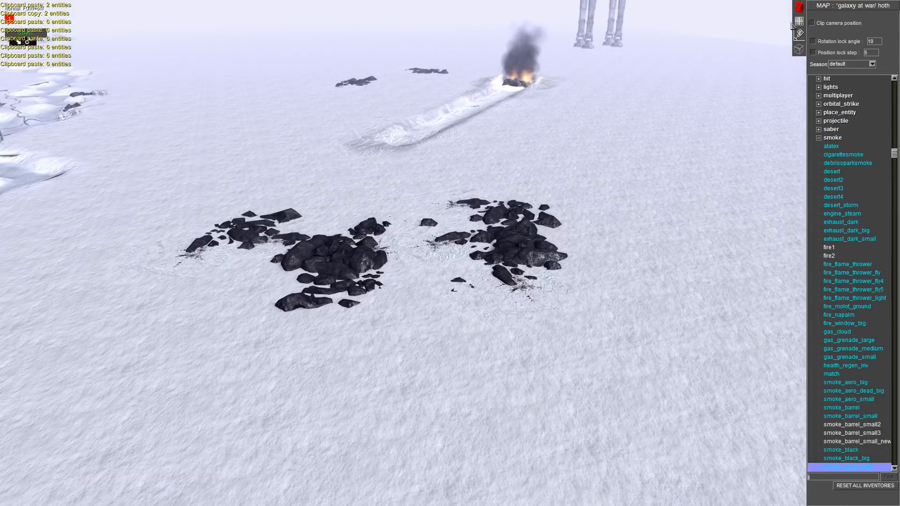
# - Raise the terrain heights beneath the new outcrop and the small rock groups near the speeder so the rocks sit partly buried
pyautogui.click(798, 34)
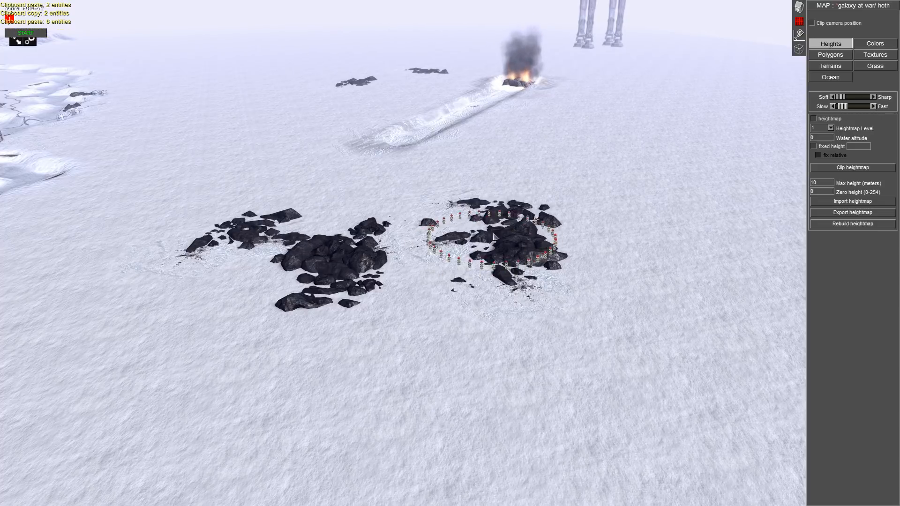
pyautogui.moveTo(487, 225); pyautogui.dragTo(488, 311)
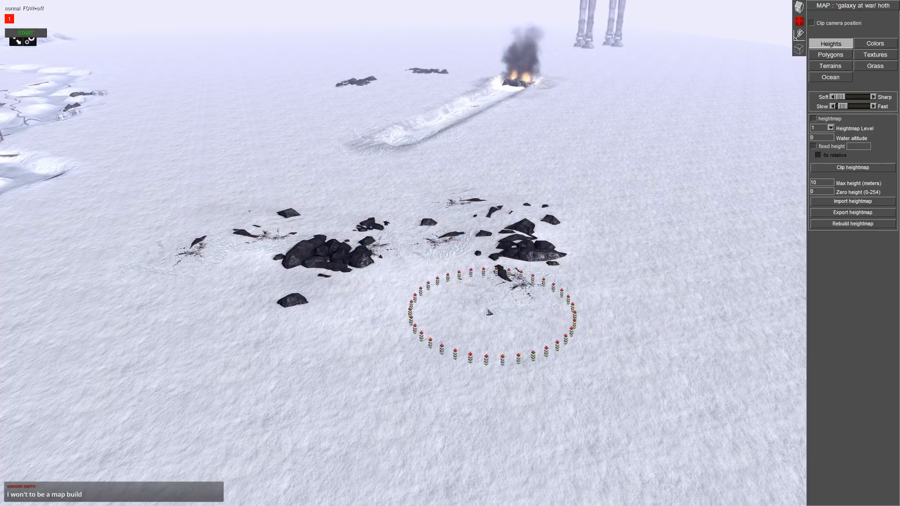
pyautogui.moveTo(267, 3)
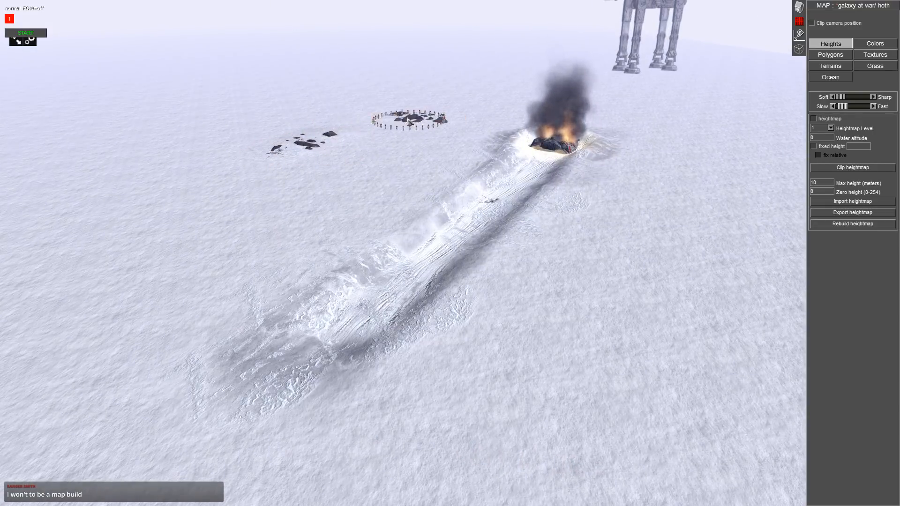
pyautogui.moveTo(442, 127)
pyautogui.mouseDown(button='middle')
pyautogui.moveTo(135, 173)
pyautogui.moveTo(44, 163)
pyautogui.mouseUp(button='middle')
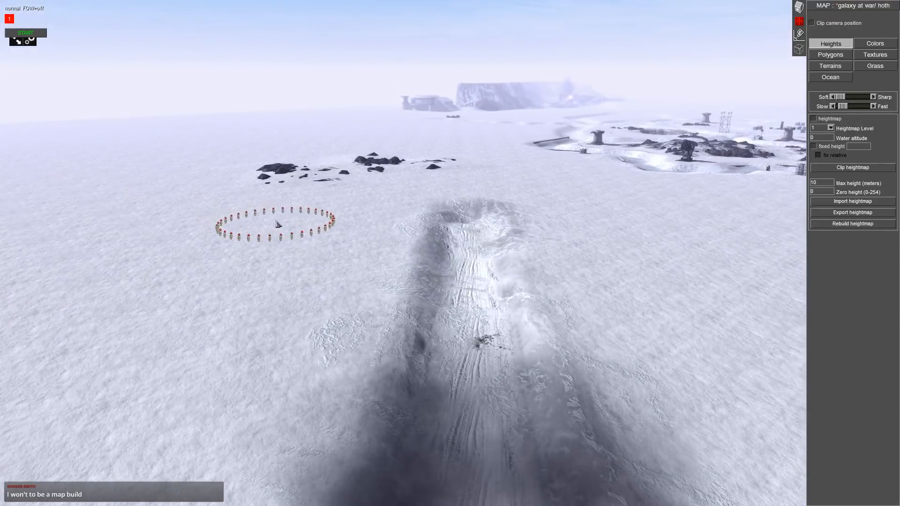
pyautogui.moveTo(277, 223)
pyautogui.mouseDown(button='middle')
pyautogui.moveTo(73, 27)
pyautogui.moveTo(438, 168)
pyautogui.mouseUp(button='middle')
# - Paint the snow0080_7_m / cliffs0442_12_m texture in dark patches around the rocks of the large outcrop
pyautogui.click(871, 57)
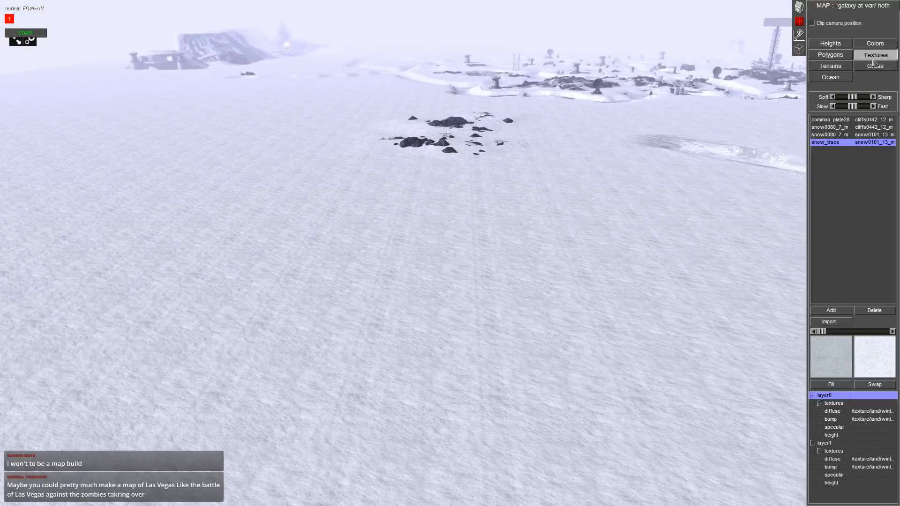
pyautogui.moveTo(356, 2)
pyautogui.click(829, 127)
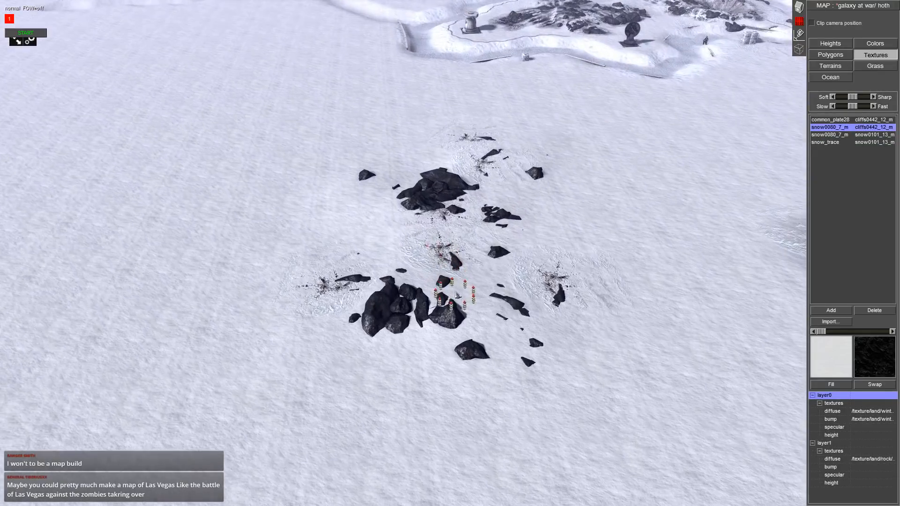
pyautogui.scroll(3, 449, 336)
pyautogui.moveTo(449, 336)
pyautogui.mouseDown()
pyautogui.moveTo(550, 256)
pyautogui.moveTo(353, 326)
pyautogui.moveTo(379, 253)
pyautogui.moveTo(479, 146)
pyautogui.moveTo(581, 309)
pyautogui.moveTo(555, 365)
pyautogui.moveTo(319, 337)
pyautogui.moveTo(430, 330)
pyautogui.moveTo(512, 359)
pyautogui.moveTo(569, 314)
pyautogui.mouseUp()
pyautogui.moveTo(419, 330)
pyautogui.mouseDown(button='middle')
pyautogui.moveTo(514, 344)
pyautogui.moveTo(533, 273)
pyautogui.mouseUp(button='middle')
pyautogui.scroll(2, 534, 274)
# - Refine the terrain polygons to level 5 around the large rock outcrop
pyautogui.click(831, 54)
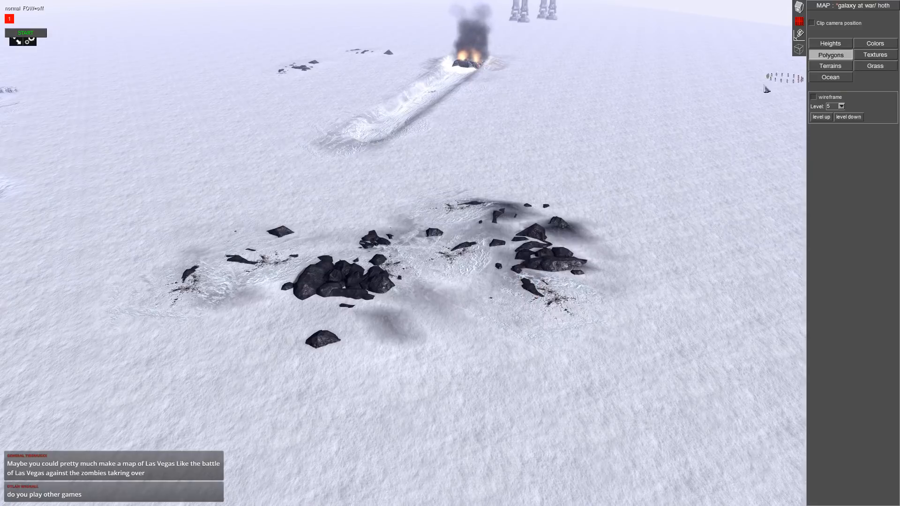
pyautogui.scroll(3, 499, 274)
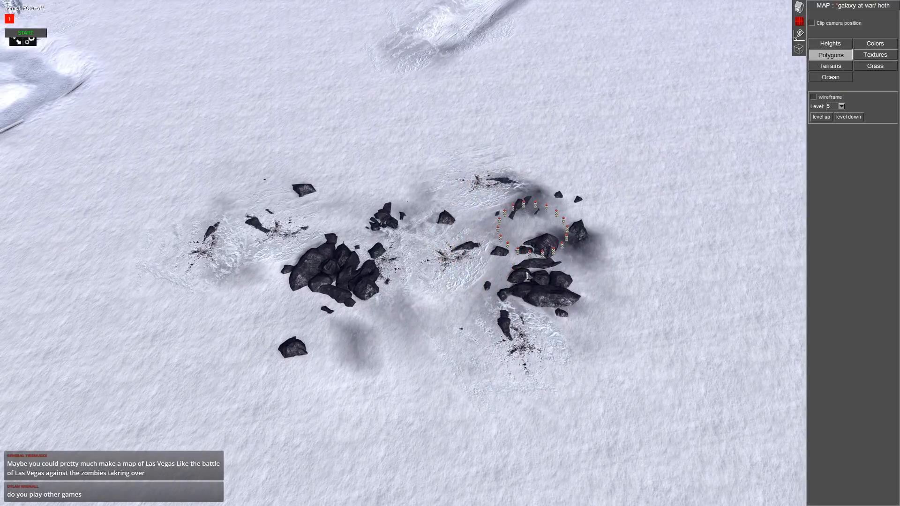
pyautogui.moveTo(115, 159); pyautogui.dragTo(351, 114, button='middle')
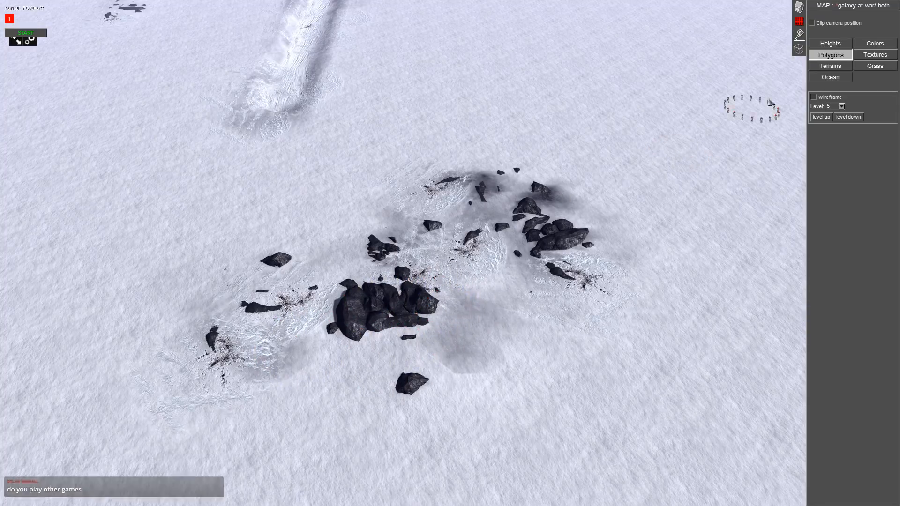
# - Paint more dark cliff texture between and beside the outcrop's rocks on the refined ground
pyautogui.click(875, 54)
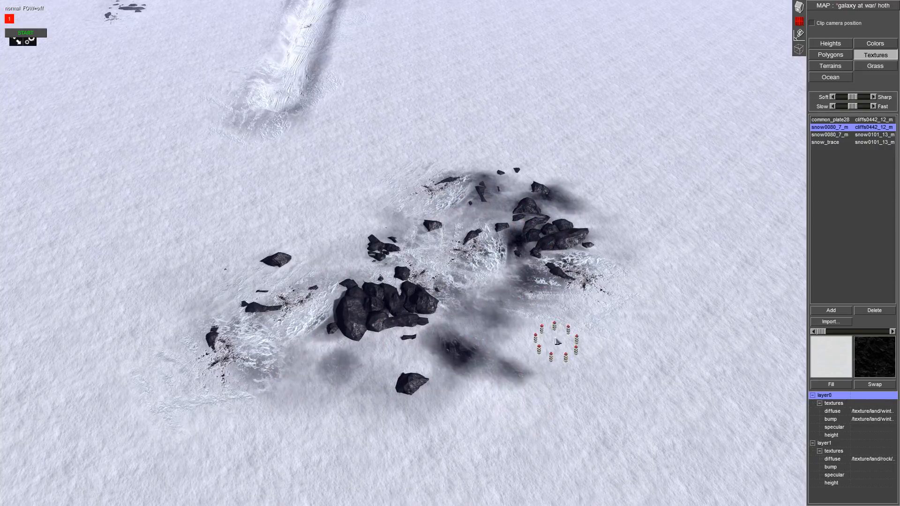
pyautogui.moveTo(443, 402); pyautogui.dragTo(229, 322, button='middle')
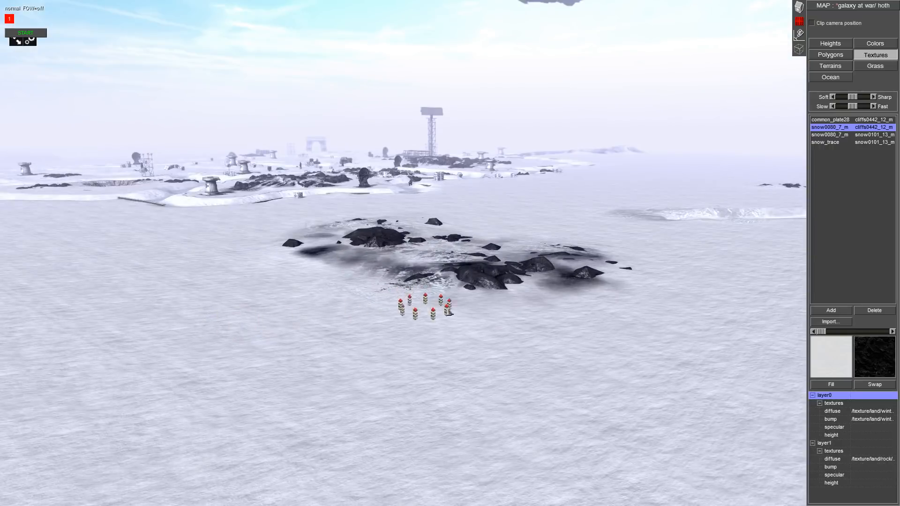
pyautogui.moveTo(448, 312); pyautogui.dragTo(435, 356, button='middle')
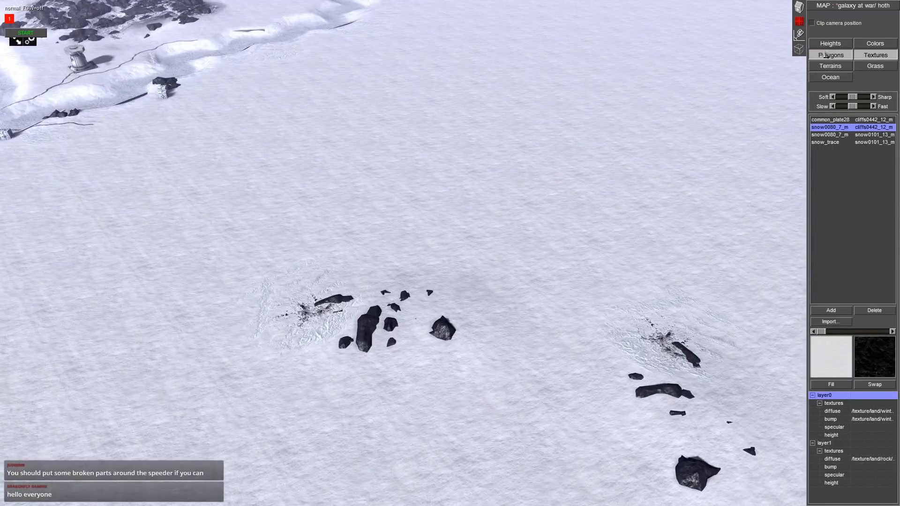
# - Refine the terrain polygons to level 5 around the two small rock groups near the burning speeder and at the outcrop
pyautogui.click(827, 55)
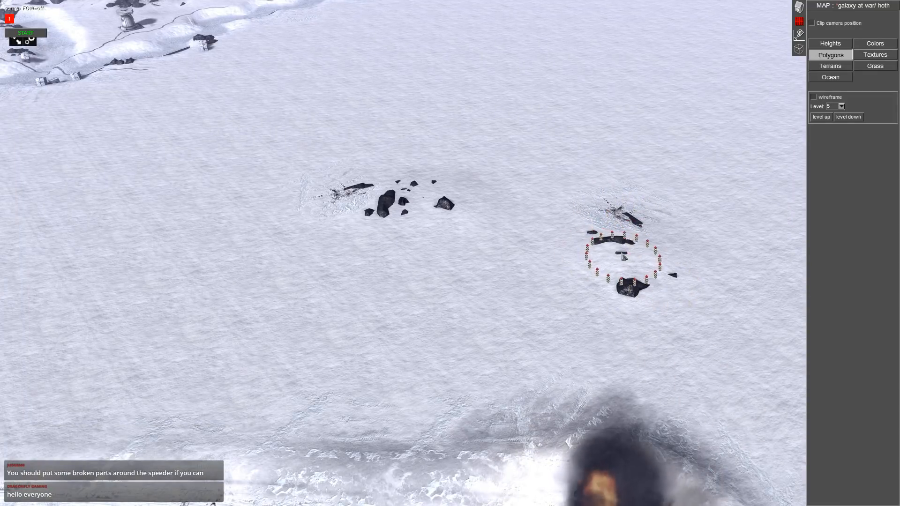
pyautogui.moveTo(623, 257); pyautogui.dragTo(570, 244, button='middle')
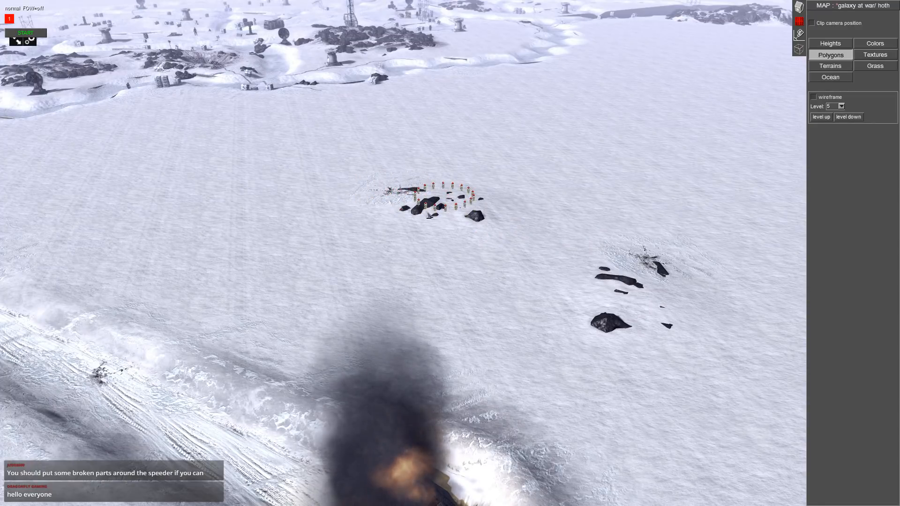
pyautogui.moveTo(1, 2)
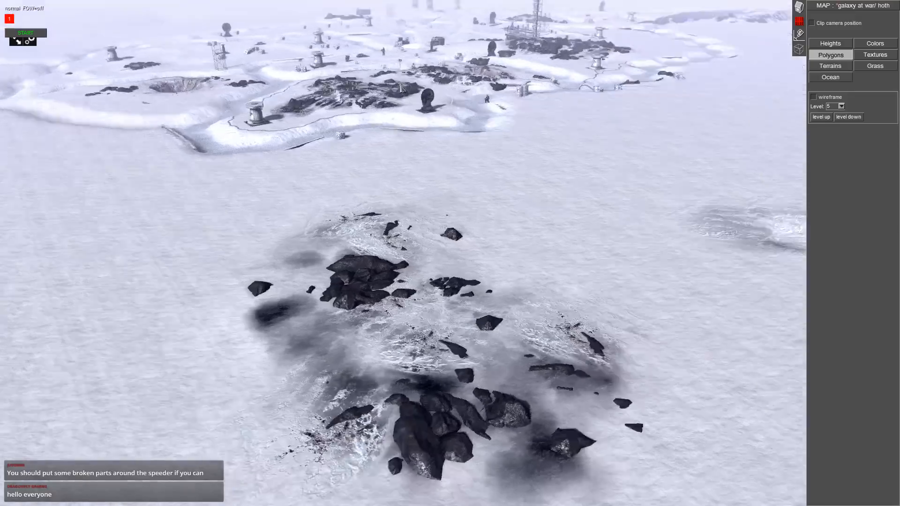
pyautogui.scroll(-5, 492, 92)
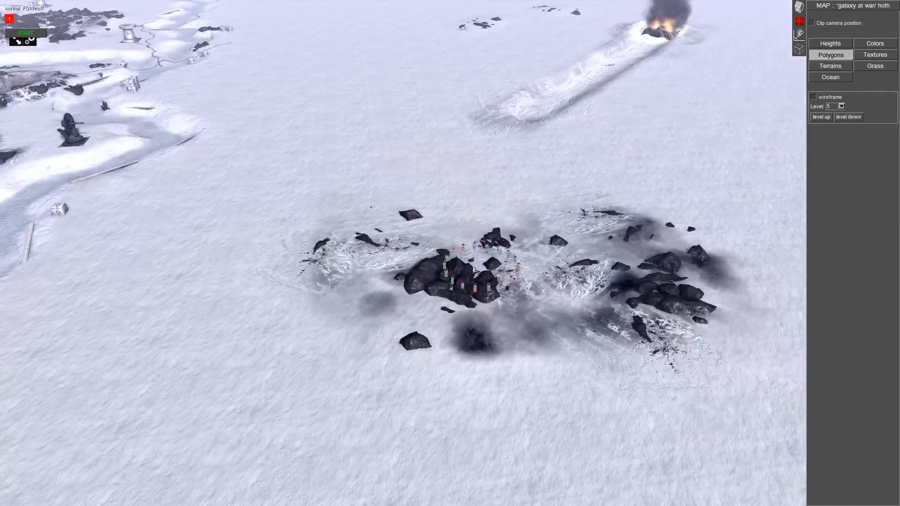
# - Touch up the cliff texture beside the outcrop's largest rock pile and raise the snow height around it
pyautogui.click(866, 57)
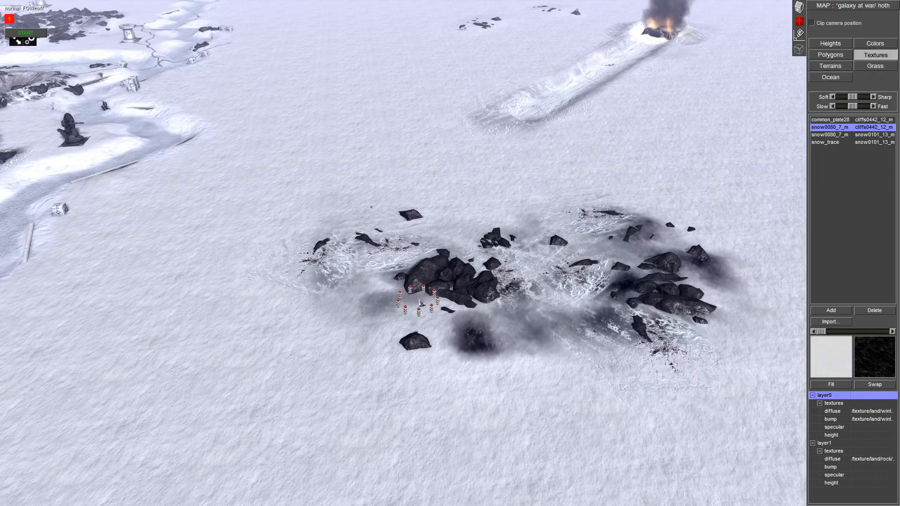
pyautogui.click(828, 44)
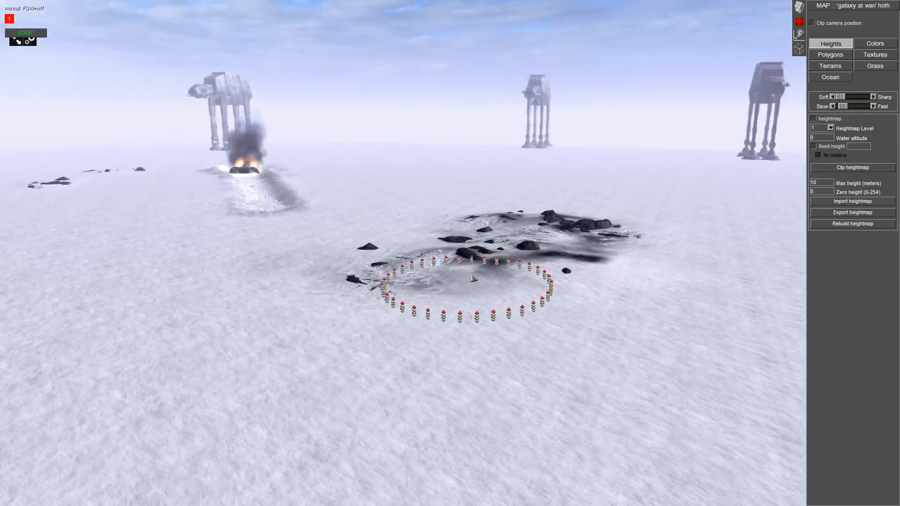
pyautogui.scroll(-5, 473, 279)
# - Return to entity editing, copy the snow_tracks_1 decal from the outcrop, and place the copy over the dark patch in front
pyautogui.click(798, 6)
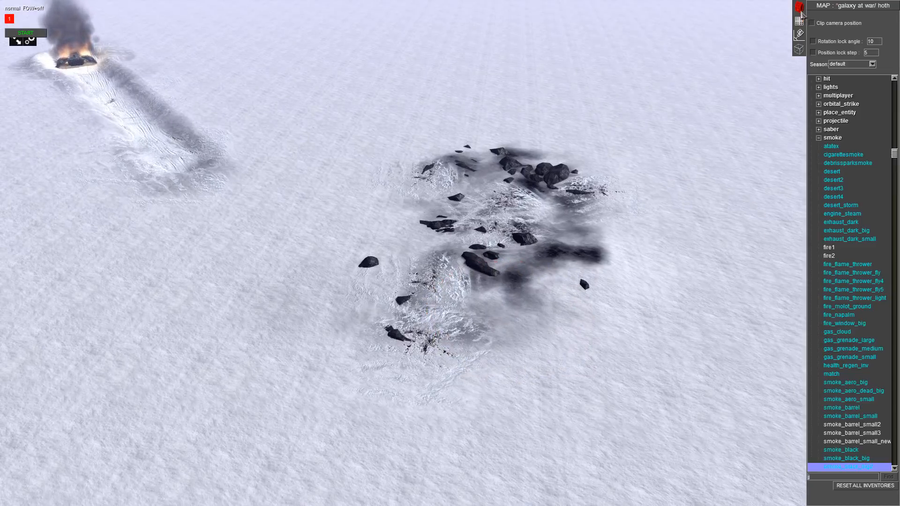
pyautogui.click(427, 287)
pyautogui.click(406, 289)
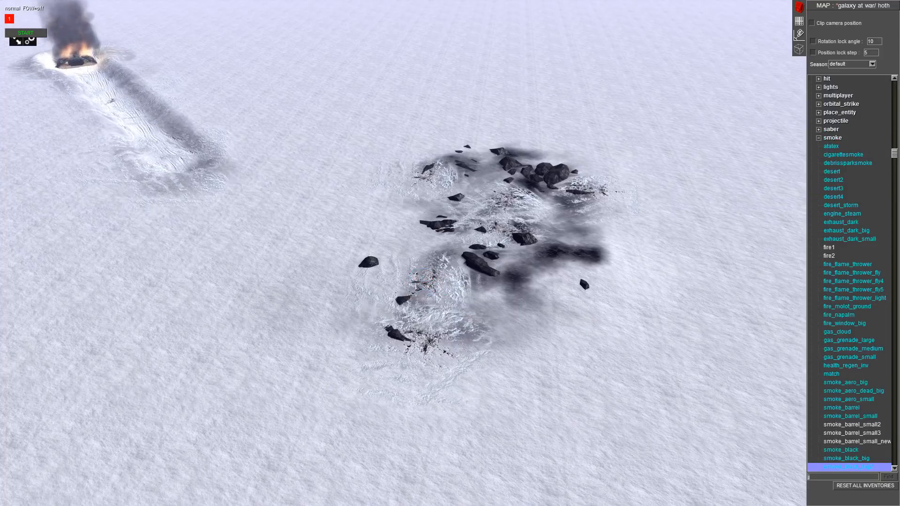
pyautogui.click(431, 291)
pyautogui.hotkey('ctrl', 'c')
pyautogui.hotkey('ctrl', 'v')
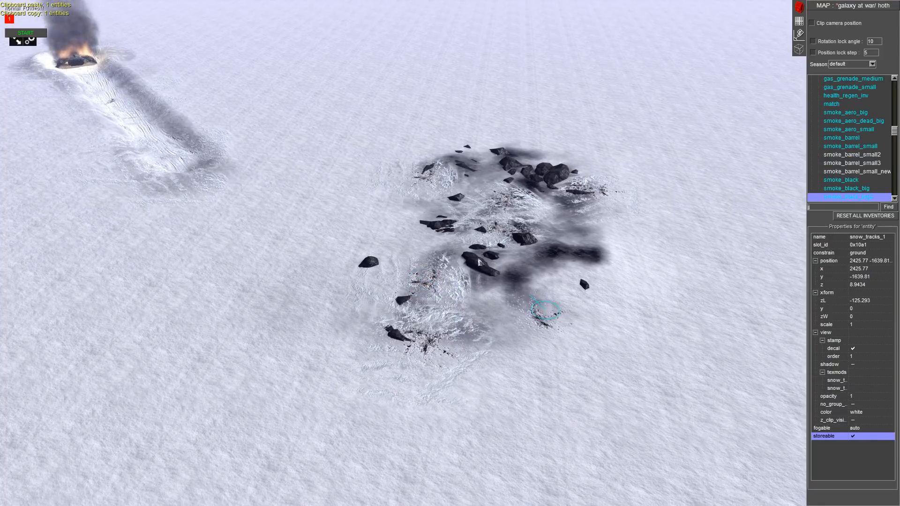
pyautogui.moveTo(479, 261); pyautogui.dragTo(321, 309, button='middle')
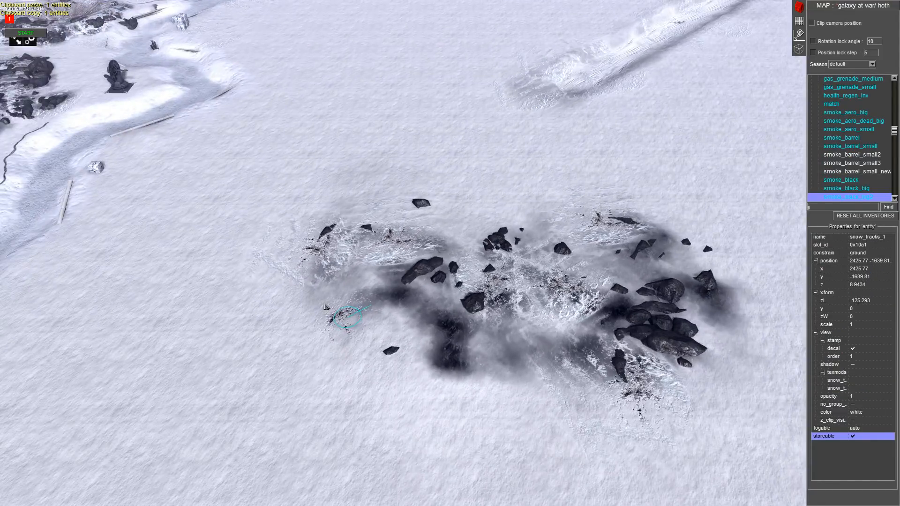
pyautogui.moveTo(428, 286); pyautogui.dragTo(370, 356, button='middle')
pyautogui.moveTo(358, 378); pyautogui.dragTo(513, 373)
# - Duplicate the snow_tracks_1 decal again and place the rotated copy at the foot of the outcrop's long upright rock
pyautogui.hotkey('ctrl', 'c')
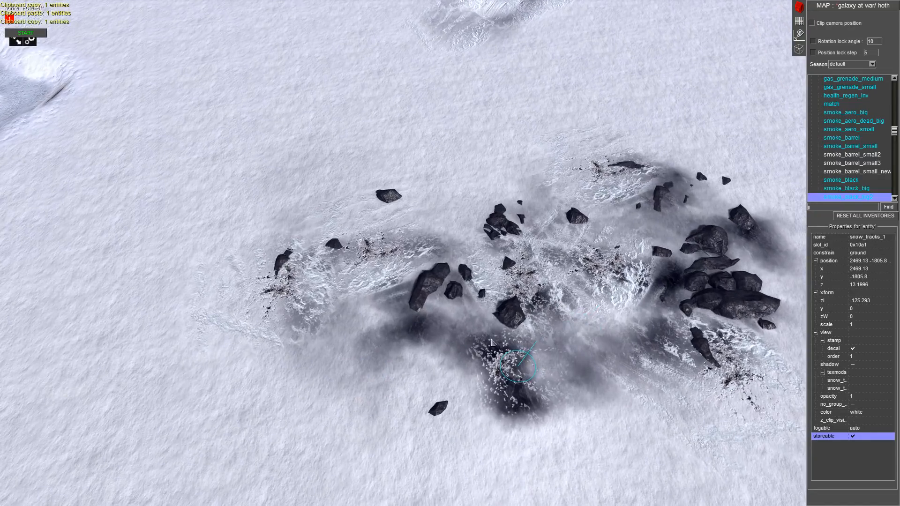
pyautogui.click(582, 272)
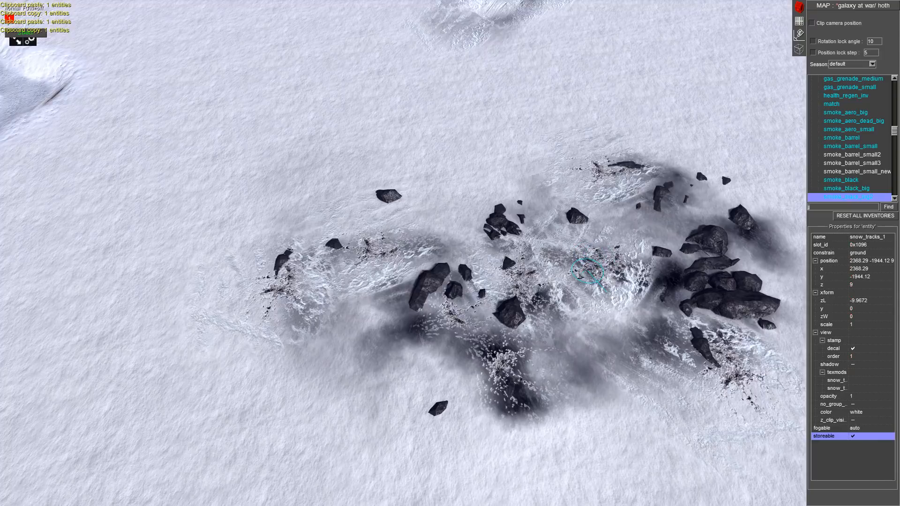
pyautogui.moveTo(346, 359); pyautogui.dragTo(408, 322)
pyautogui.moveTo(424, 277); pyautogui.dragTo(374, 300, button='middle')
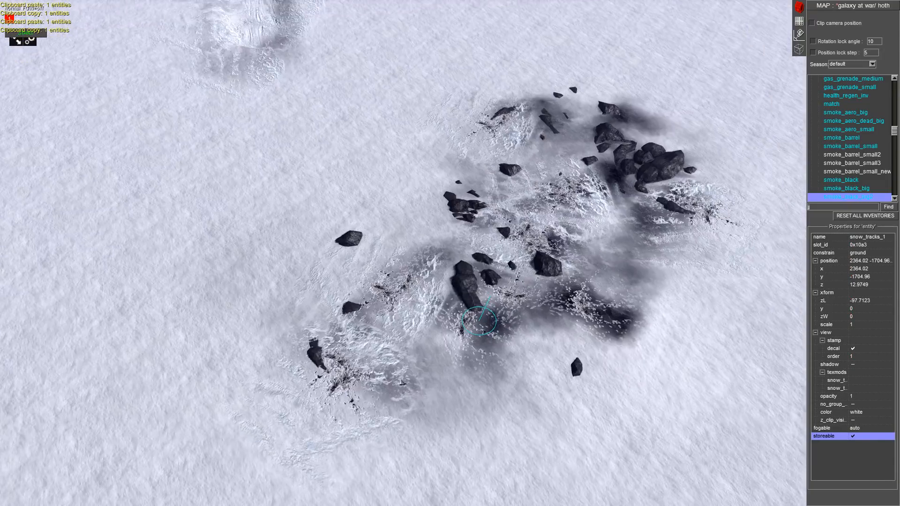
# - Adjust the snow_tracks_1 decals around the two small rocks at the outcrop's far end
pyautogui.moveTo(378, 413); pyautogui.dragTo(330, 374)
pyautogui.click(383, 384)
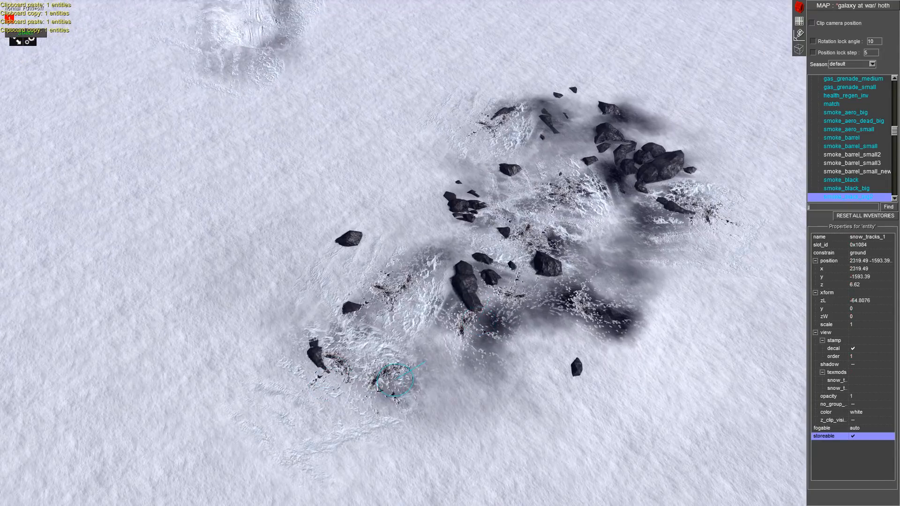
pyautogui.moveTo(332, 392); pyautogui.dragTo(406, 378, button='middle')
pyautogui.moveTo(466, 348); pyautogui.dragTo(409, 295)
pyautogui.moveTo(433, 304); pyautogui.dragTo(427, 331, button='middle')
pyautogui.click(420, 332)
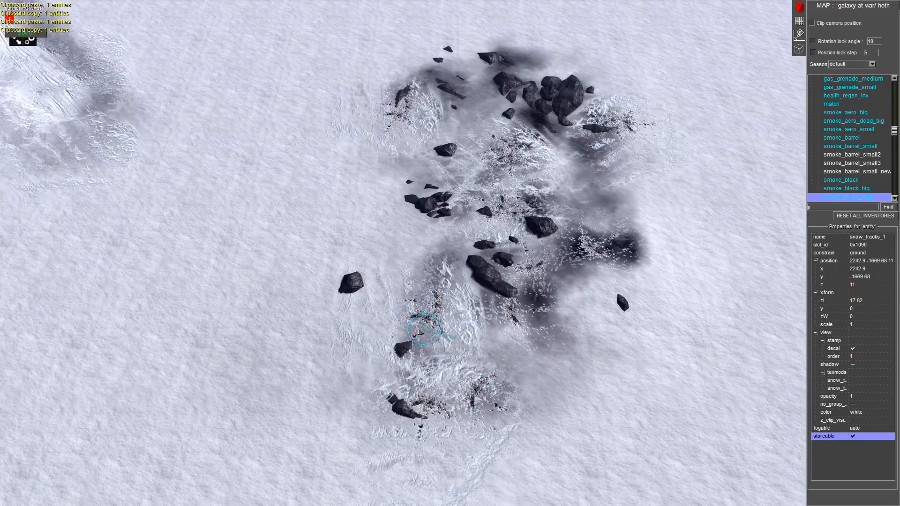
pyautogui.moveTo(421, 332); pyautogui.dragTo(469, 315)
# - Place further rotated copies of the snow_tracks_1 decal on and around the outcrop's largest rock pile
pyautogui.moveTo(510, 309); pyautogui.dragTo(510, 249, button='middle')
pyautogui.moveTo(594, 274); pyautogui.dragTo(564, 343, button='middle')
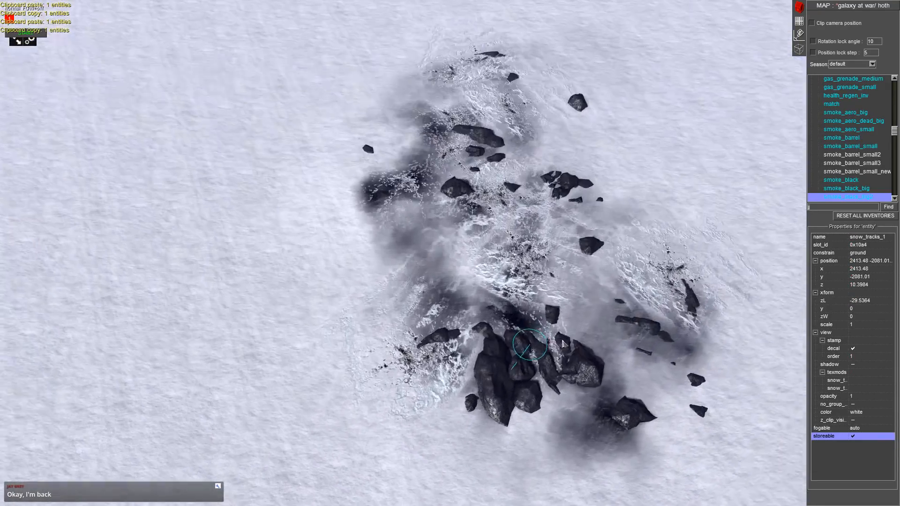
pyautogui.click(479, 239)
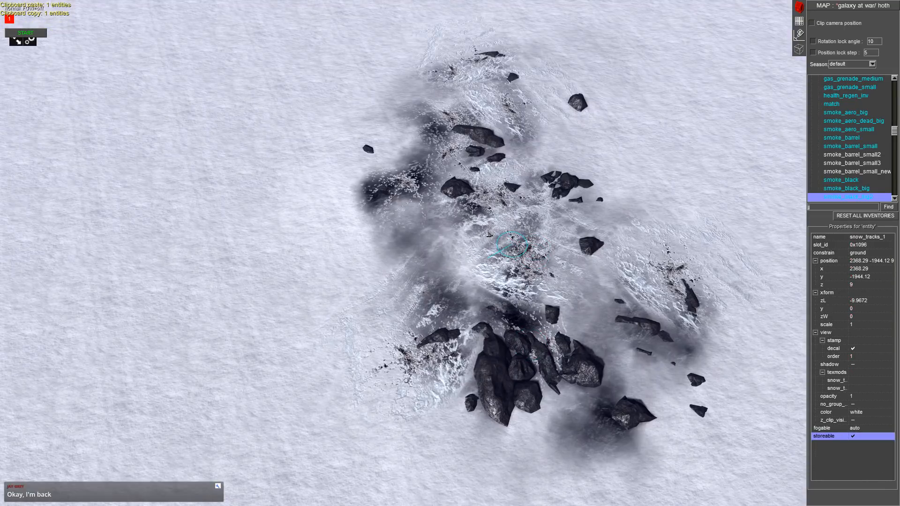
pyautogui.moveTo(617, 371); pyautogui.dragTo(627, 317)
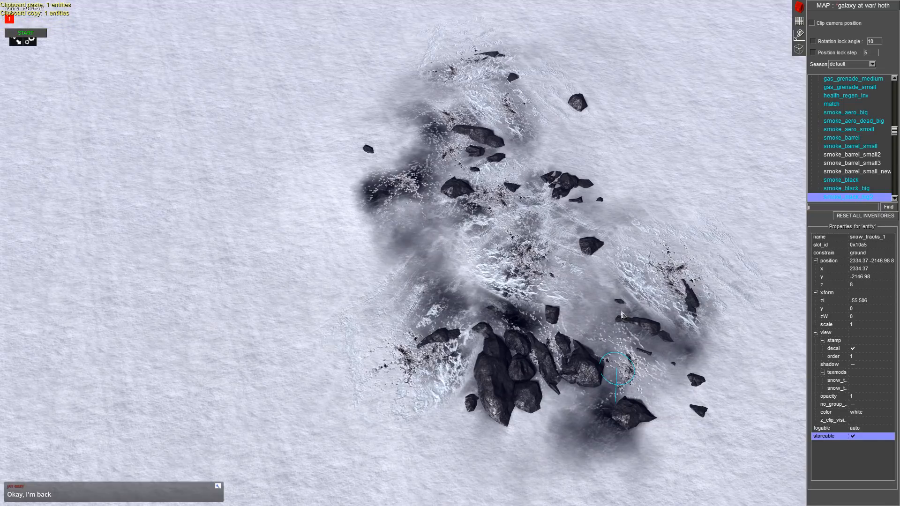
pyautogui.moveTo(486, 219); pyautogui.dragTo(479, 210)
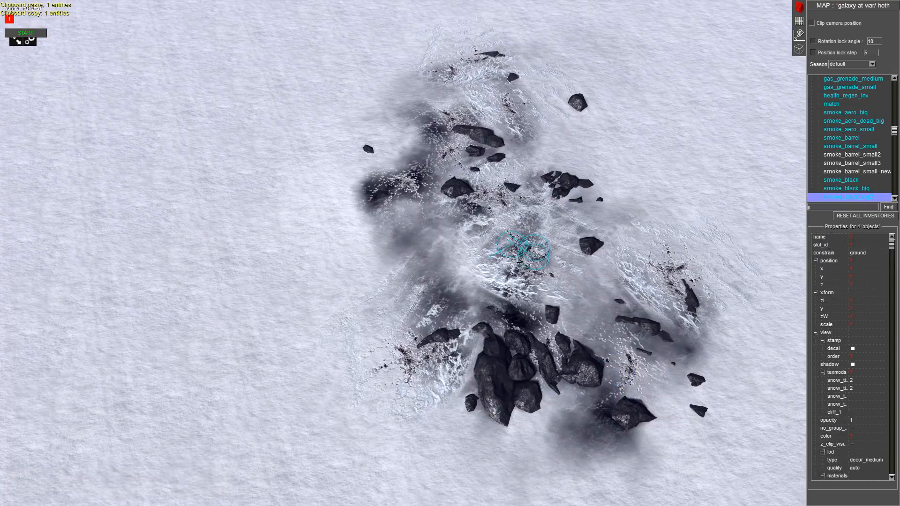
pyautogui.click(511, 249)
pyautogui.moveTo(512, 250); pyautogui.dragTo(631, 187, button='middle')
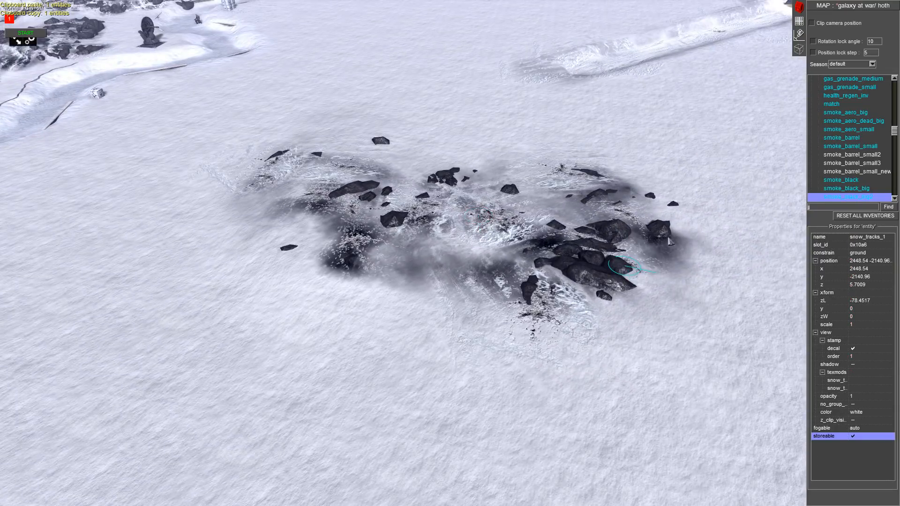
# - Copy nine rock and decal objects from the outcrop's large pile and paste them beside the small rock groups near the burning speeder
pyautogui.moveTo(659, 309); pyautogui.dragTo(520, 185)
pyautogui.hotkey('ctrl', 'c')
pyautogui.moveTo(509, 179); pyautogui.dragTo(448, 162, button='middle')
pyautogui.moveTo(2, 2); pyautogui.dragTo(1, 1, button='middle')
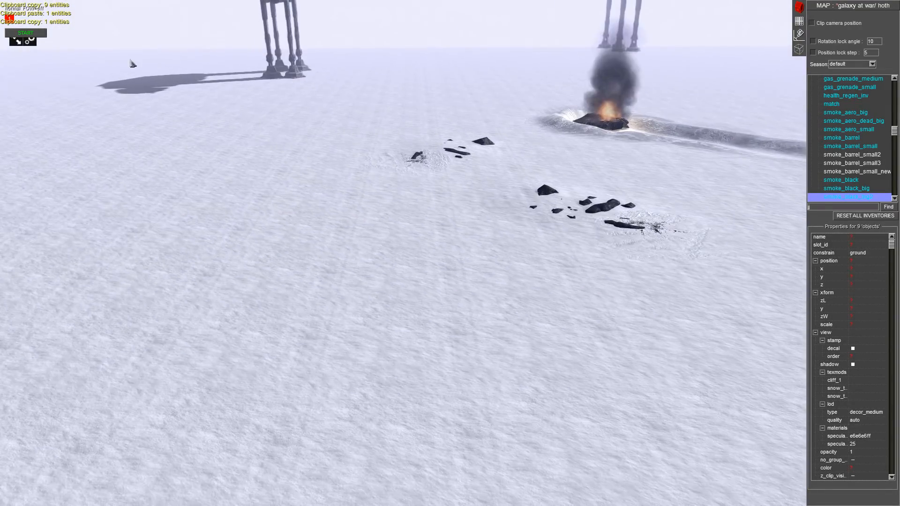
pyautogui.hotkey('ctrl', 'v')
pyautogui.moveTo(541, 252); pyautogui.dragTo(646, 281, button='middle')
# - Paste the nine-object rock group again and place the rotated copy against the first one to form a larger pile
pyautogui.moveTo(187, 188); pyautogui.dragTo(550, 228, button='middle')
pyautogui.hotkey('ctrl', 'c')
pyautogui.hotkey('ctrl', 'v')
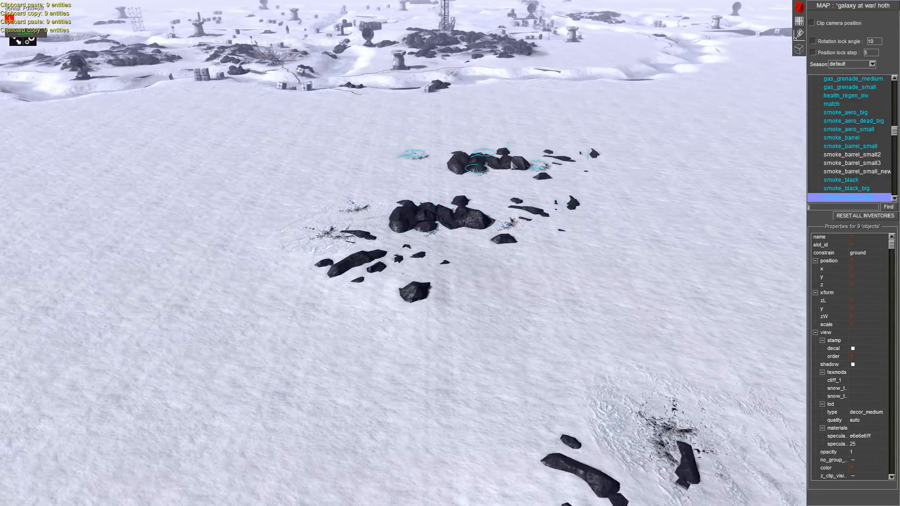
pyautogui.moveTo(514, 165)
pyautogui.mouseDown()
pyautogui.moveTo(555, 138)
pyautogui.moveTo(527, 158)
pyautogui.mouseUp()
pyautogui.click(496, 307)
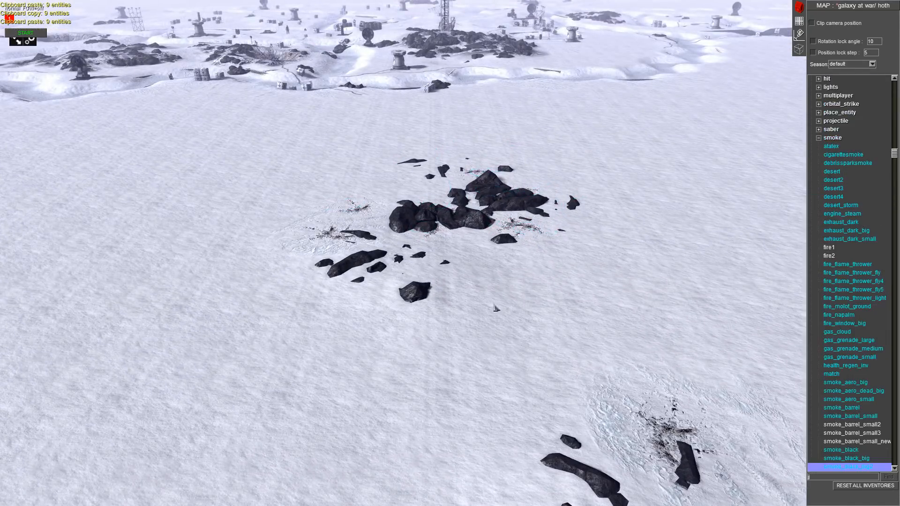
# - Paint the snow0080_7_m / cliffs0442_12_m texture beneath the enlarged rock pile and the smaller rock group nearer the burning speeder
pyautogui.scroll(-2, 475, 300)
pyautogui.scroll(1, 479, 309)
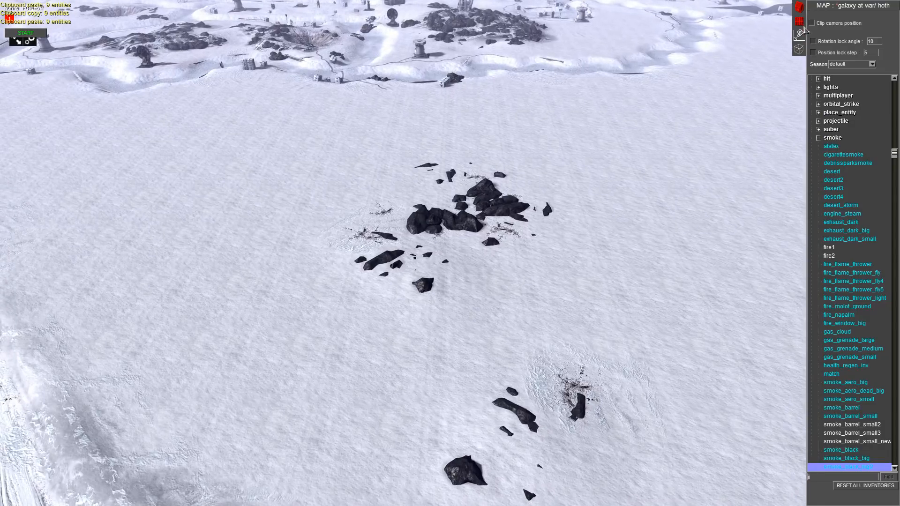
pyautogui.click(799, 34)
pyautogui.click(875, 55)
pyautogui.scroll(2, 468, 277)
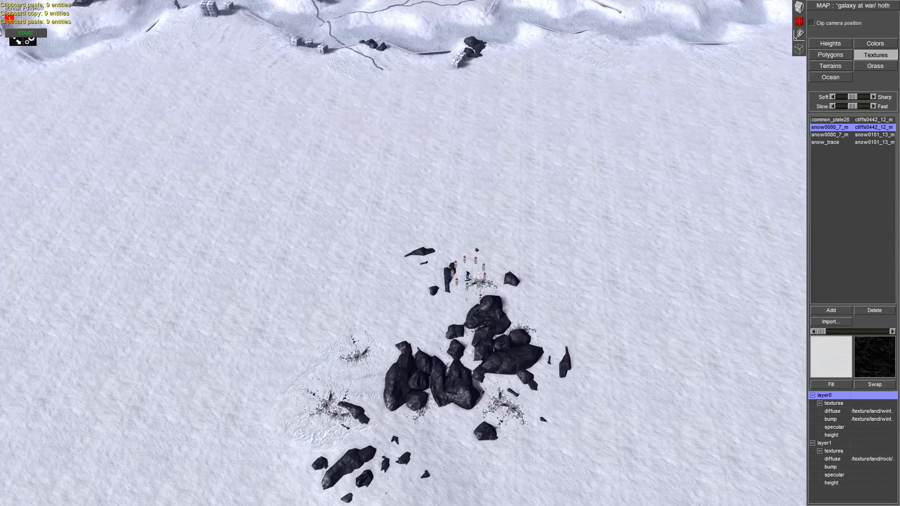
pyautogui.moveTo(458, 280)
pyautogui.mouseDown()
pyautogui.moveTo(438, 277)
pyautogui.moveTo(497, 374)
pyautogui.moveTo(436, 413)
pyautogui.moveTo(332, 406)
pyautogui.mouseUp()
pyautogui.scroll(-3, 332, 403)
pyautogui.moveTo(511, 310); pyautogui.dragTo(421, 405)
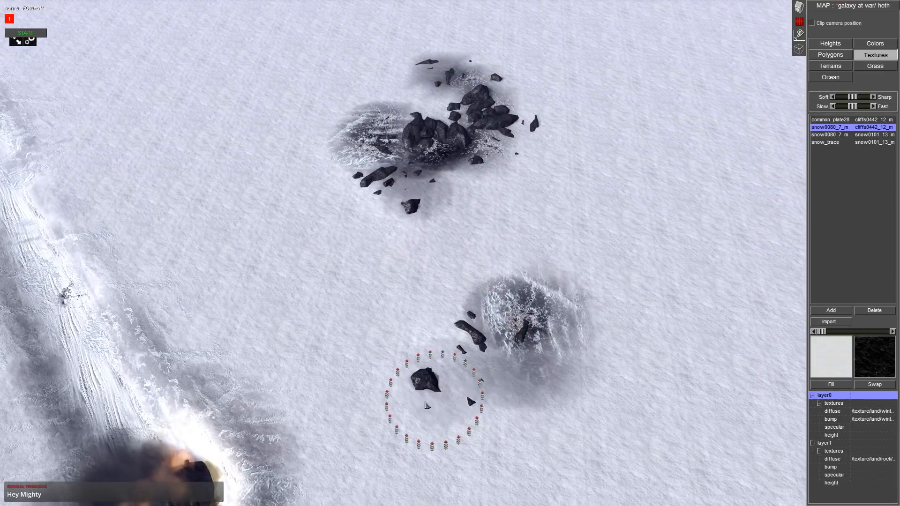
# - Raise the snow height around the newly textured rock groups near the burning speeder
pyautogui.moveTo(501, 356); pyautogui.dragTo(492, 278, button='middle')
pyautogui.click(832, 46)
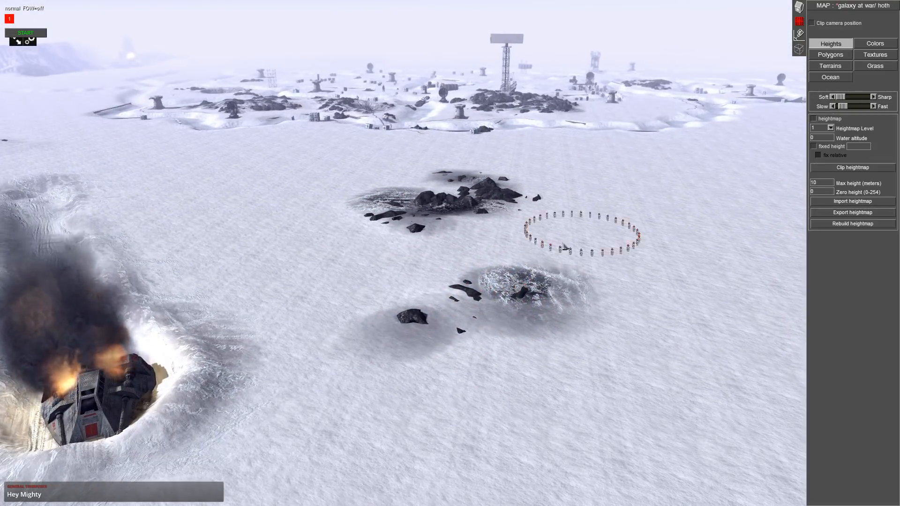
pyautogui.moveTo(546, 255); pyautogui.dragTo(497, 282, button='middle')
pyautogui.moveTo(498, 282)
pyautogui.mouseDown()
pyautogui.moveTo(438, 321)
pyautogui.moveTo(412, 321)
pyautogui.mouseUp()
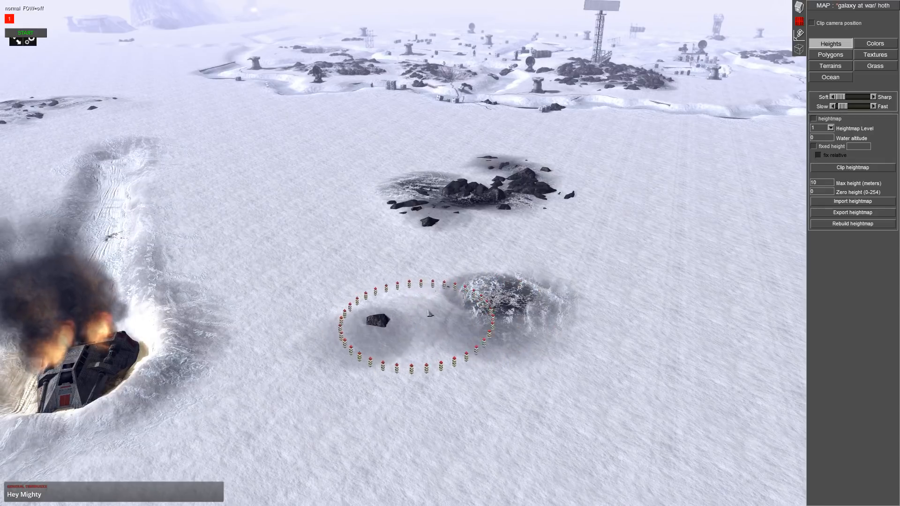
pyautogui.moveTo(449, 187); pyautogui.dragTo(490, 258, button='middle')
pyautogui.moveTo(490, 258)
pyautogui.mouseDown()
pyautogui.moveTo(537, 234)
pyautogui.moveTo(473, 260)
pyautogui.moveTo(506, 309)
pyautogui.mouseUp()
pyautogui.moveTo(506, 309); pyautogui.dragTo(532, 253, button='middle')
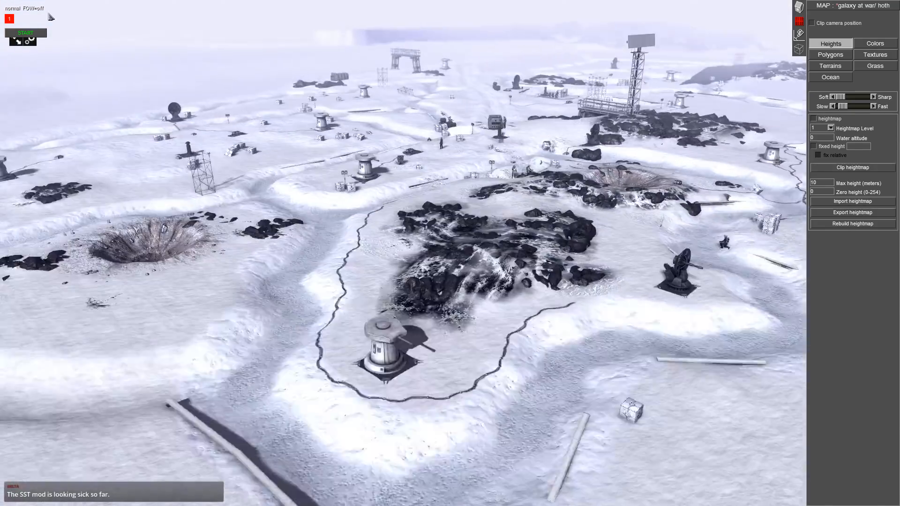
# - Return to entity editing, copy the four cable pieces between the turret and the dish, and paste them along the outer trench edge
pyautogui.moveTo(48, 14); pyautogui.dragTo(362, 54, button='middle')
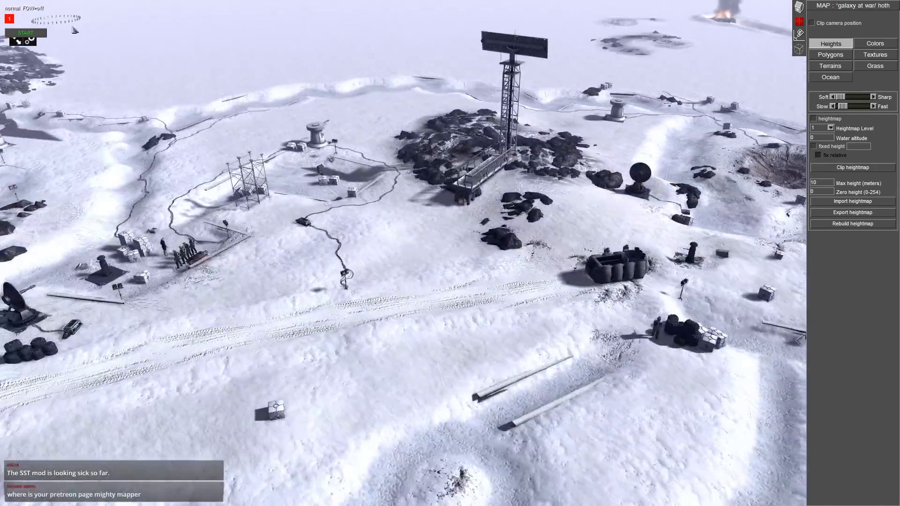
pyautogui.moveTo(74, 29); pyautogui.dragTo(100, 8, button='middle')
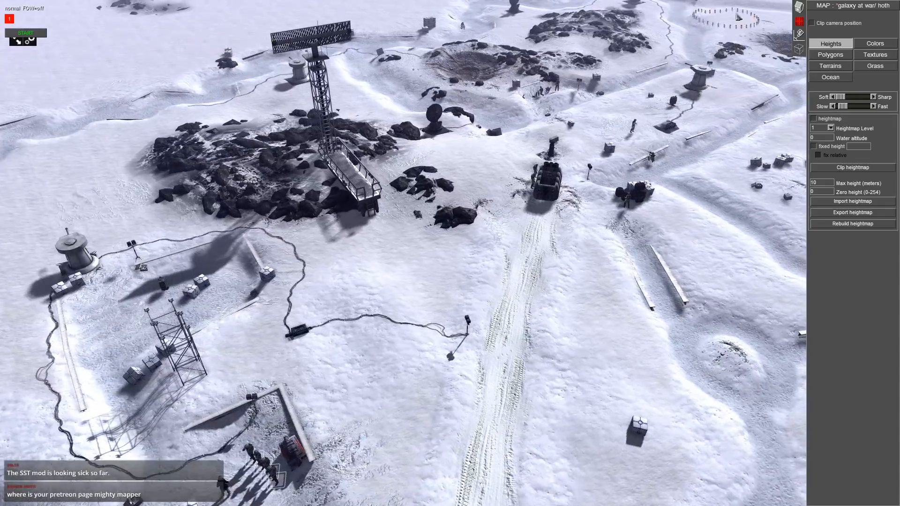
pyautogui.click(799, 7)
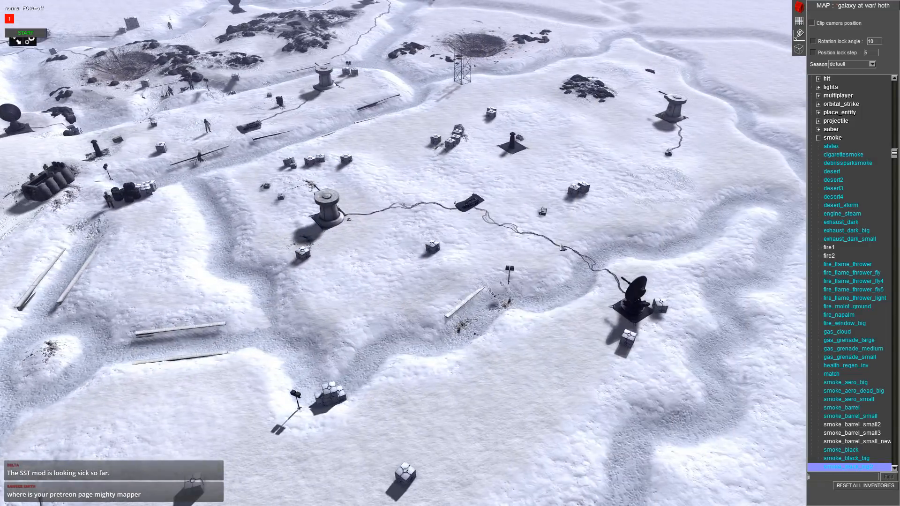
pyautogui.moveTo(487, 228); pyautogui.dragTo(488, 230)
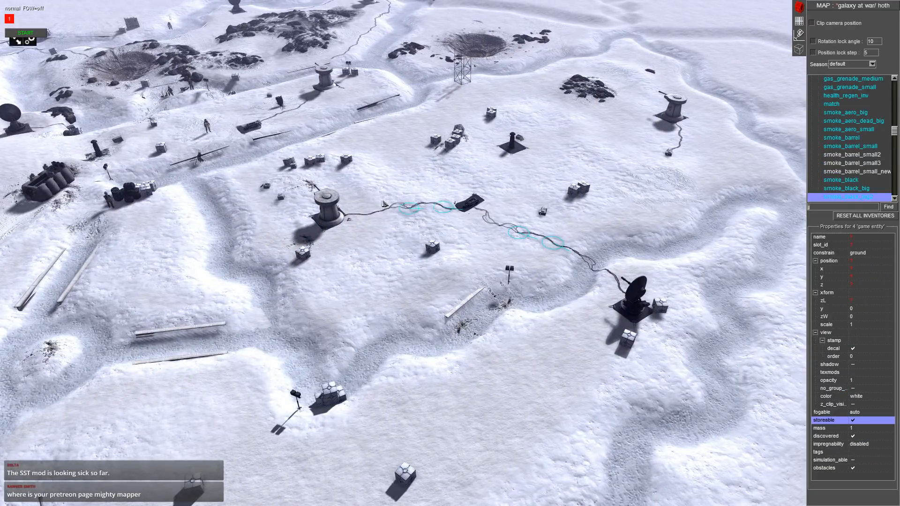
pyautogui.hotkey('ctrl', 'c')
pyautogui.hotkey('ctrl', 'v')
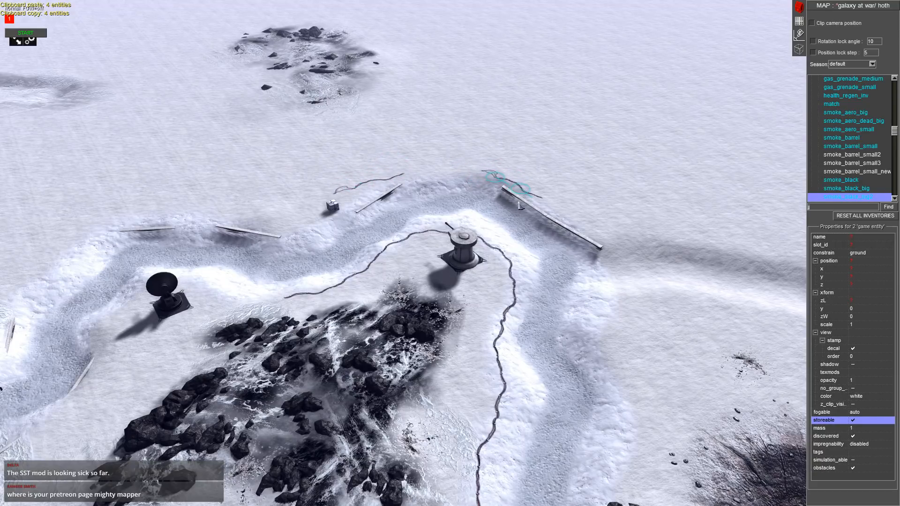
# - Duplicate the two cable pieces by the long beam at the trench corner to continue the cable alongside it
pyautogui.hotkey('ctrl', 'v')
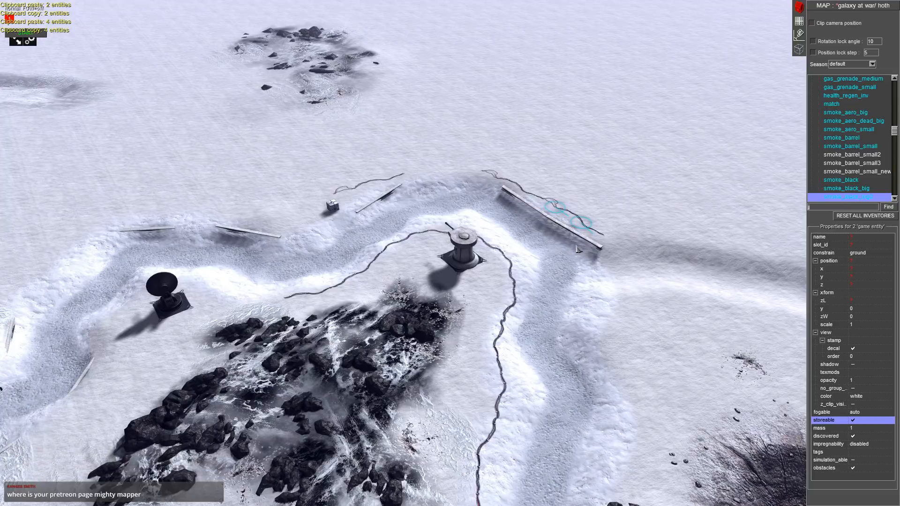
pyautogui.hotkey('ctrl', 'c')
pyautogui.scroll(-3, 530, 503)
pyautogui.scroll(-3, 410, 256)
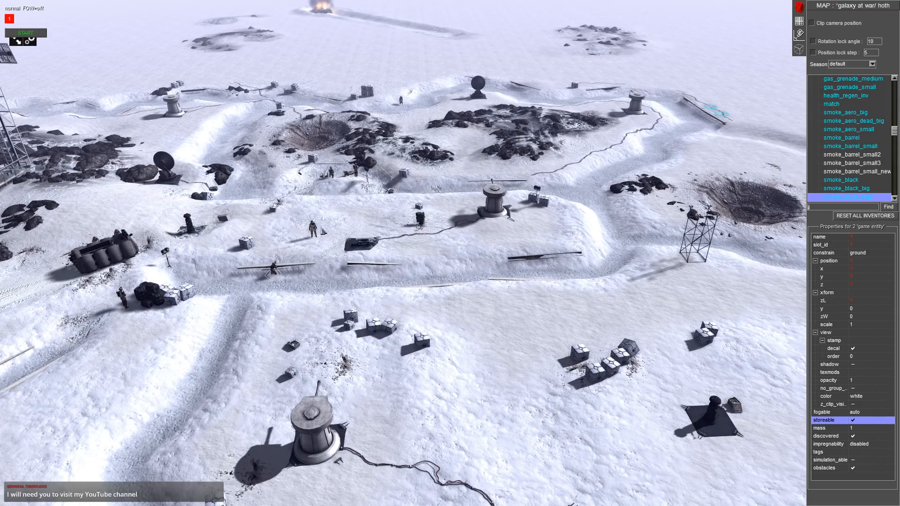
# - Reshape the mound in the trench bend below the rock outcrop beside the vehicle track, using a smaller height brush
pyautogui.moveTo(316, 181)
pyautogui.mouseDown(button='middle')
pyautogui.moveTo(301, 198)
pyautogui.moveTo(307, 116)
pyautogui.moveTo(315, 167)
pyautogui.mouseUp(button='middle')
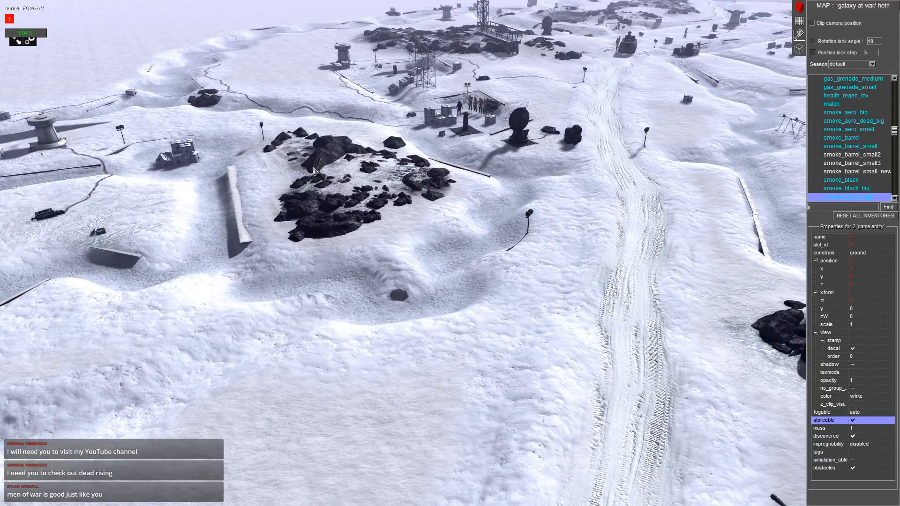
pyautogui.moveTo(330, 126); pyautogui.dragTo(337, 193, button='middle')
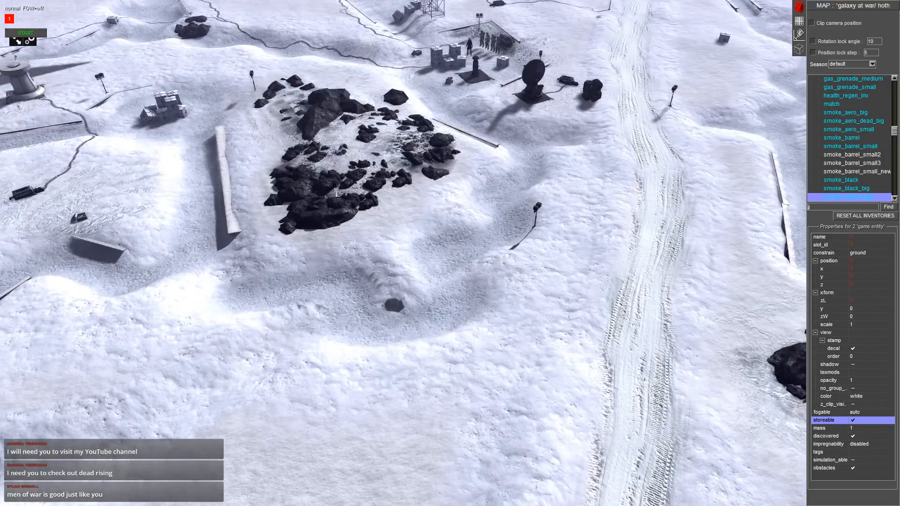
pyautogui.click(799, 21)
pyautogui.moveTo(656, 99); pyautogui.dragTo(553, 147, button='middle')
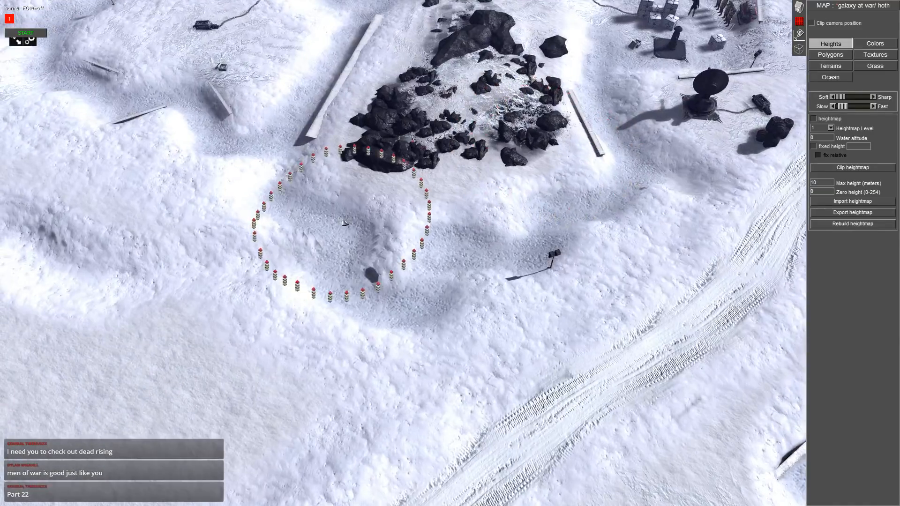
pyautogui.keyDown('ctrl'); pyautogui.scroll(-8, 382, 261); pyautogui.keyUp('ctrl')
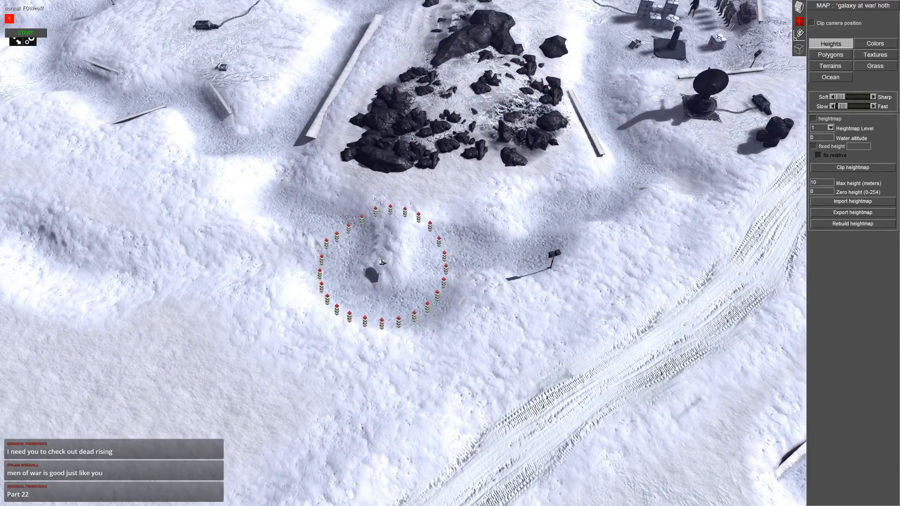
pyautogui.keyDown('ctrl'); pyautogui.scroll(-2, 382, 261); pyautogui.keyUp('ctrl')
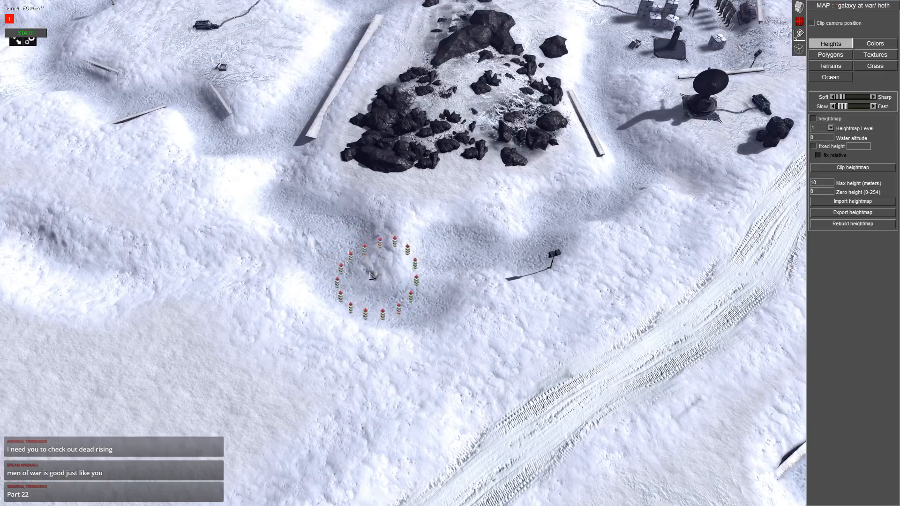
pyautogui.moveTo(341, 281); pyautogui.dragTo(483, 251, button='middle')
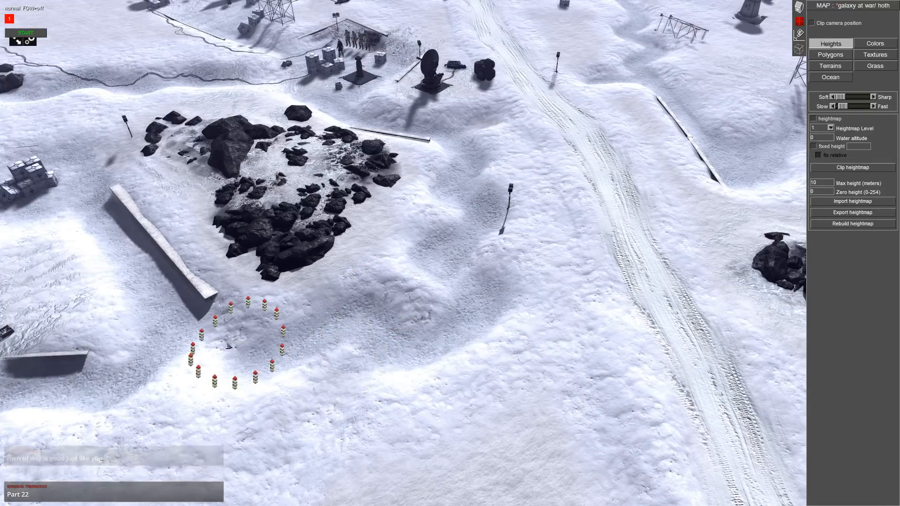
# - Copy the steelbeam behind the lined-up soldiers and paste it to bridge the gap to the neighbouring beam
pyautogui.moveTo(441, 287); pyautogui.dragTo(398, 245, button='middle')
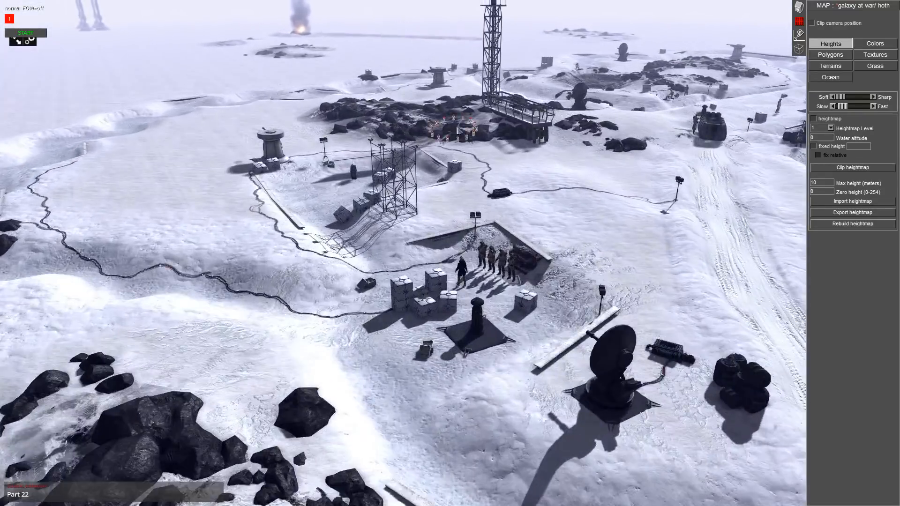
pyautogui.moveTo(431, 122); pyautogui.dragTo(528, 156, button='middle')
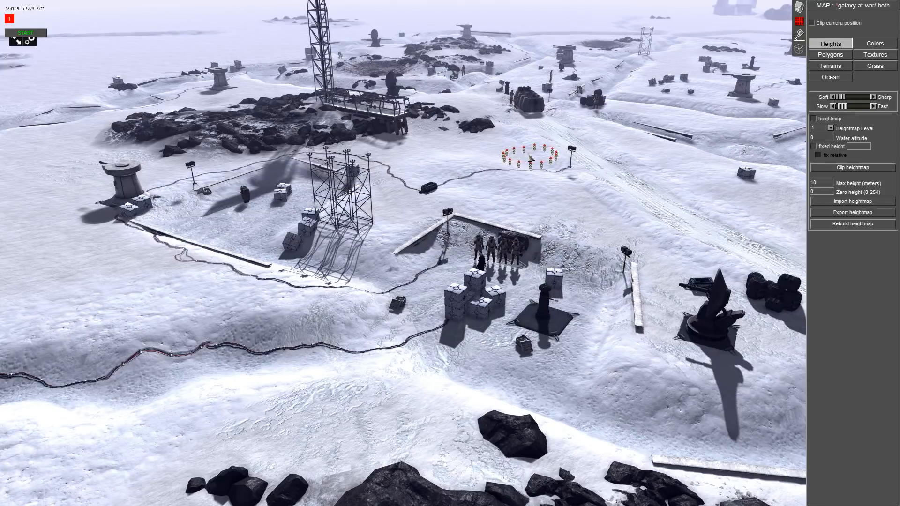
pyautogui.moveTo(530, 158); pyautogui.dragTo(562, 215, button='middle')
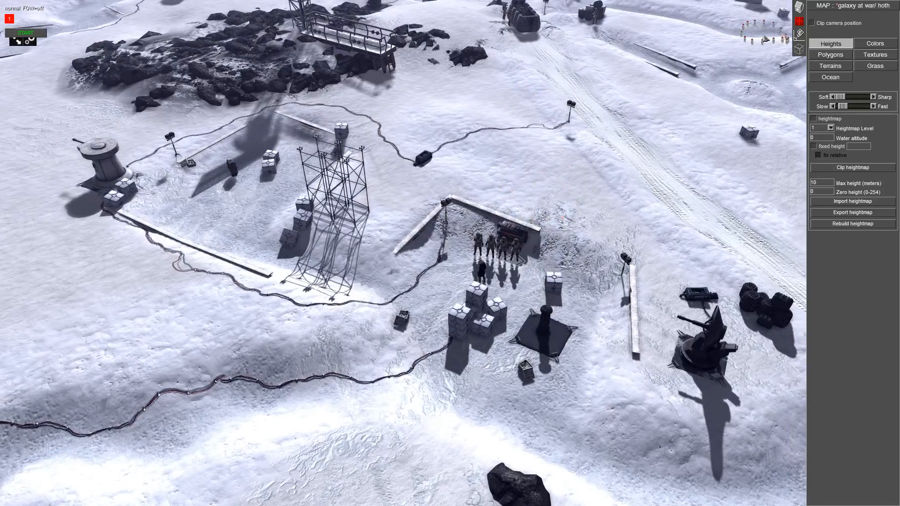
pyautogui.click(795, 8)
pyautogui.click(492, 216)
pyautogui.hotkey('ctrl', 'c')
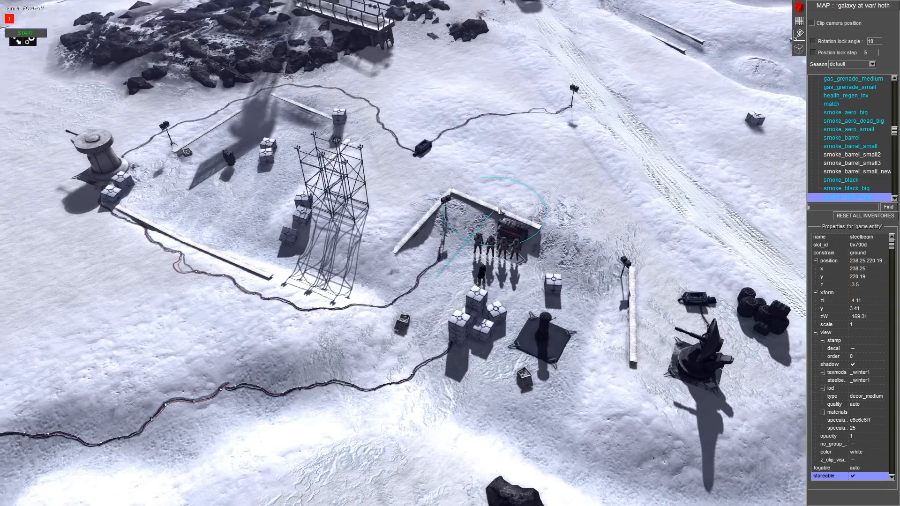
pyautogui.hotkey('ctrl', 'v')
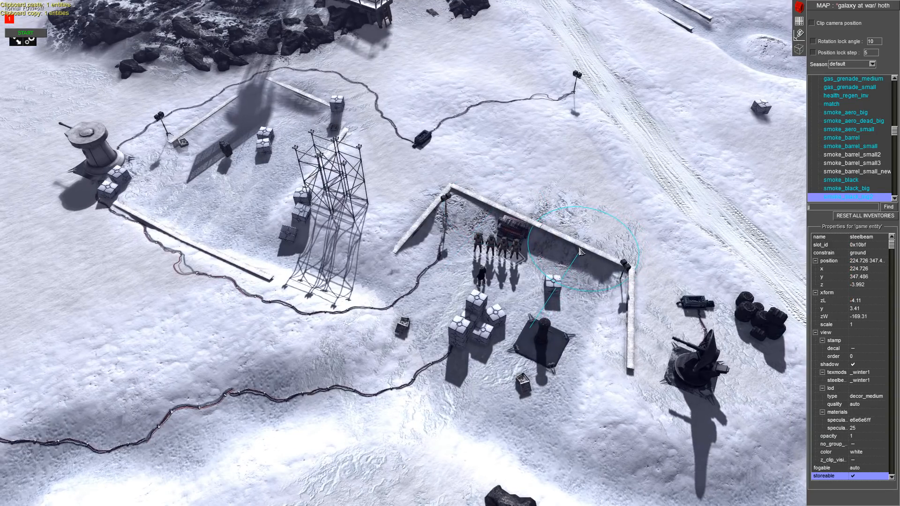
# - Copy the steelbeam and paste it along the raised snow edge between the large crater and the outer trench beam
pyautogui.moveTo(580, 252); pyautogui.dragTo(347, 349, button='middle')
pyautogui.hotkey('ctrl', 'c')
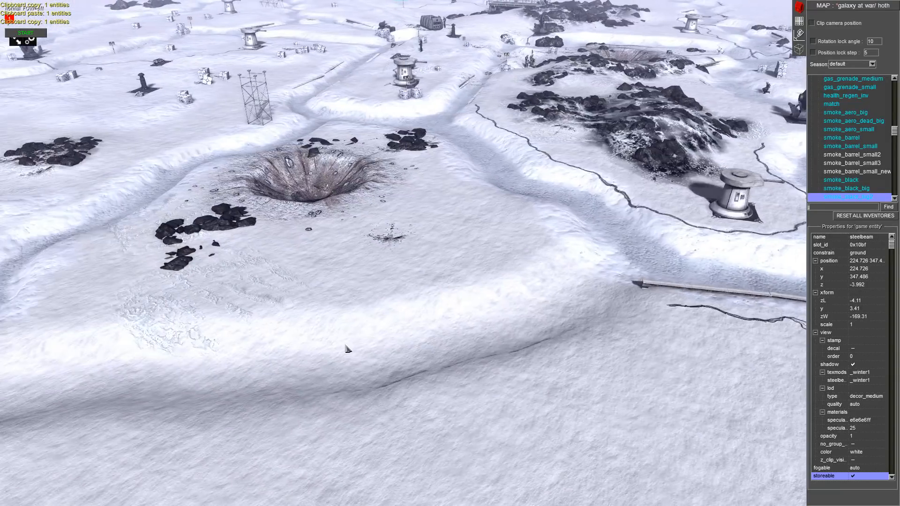
pyautogui.hotkey('ctrl', 'v')
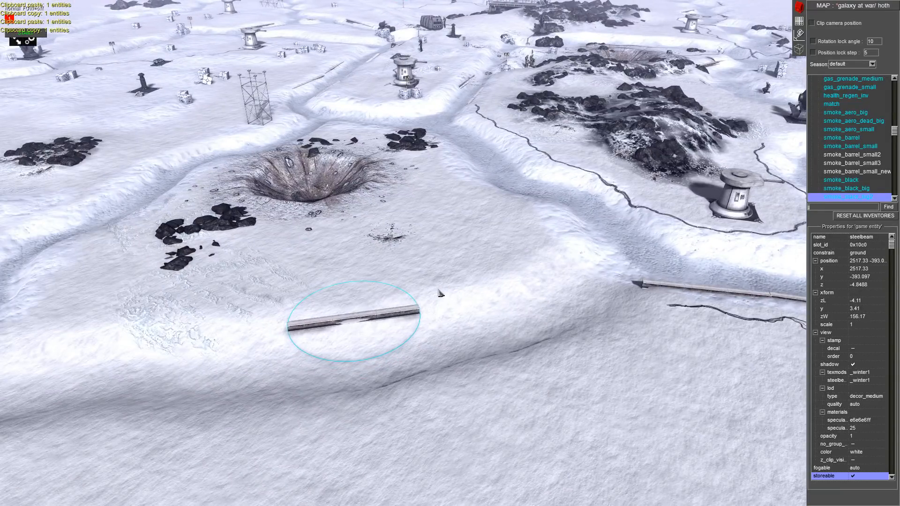
pyautogui.moveTo(507, 276); pyautogui.dragTo(508, 278)
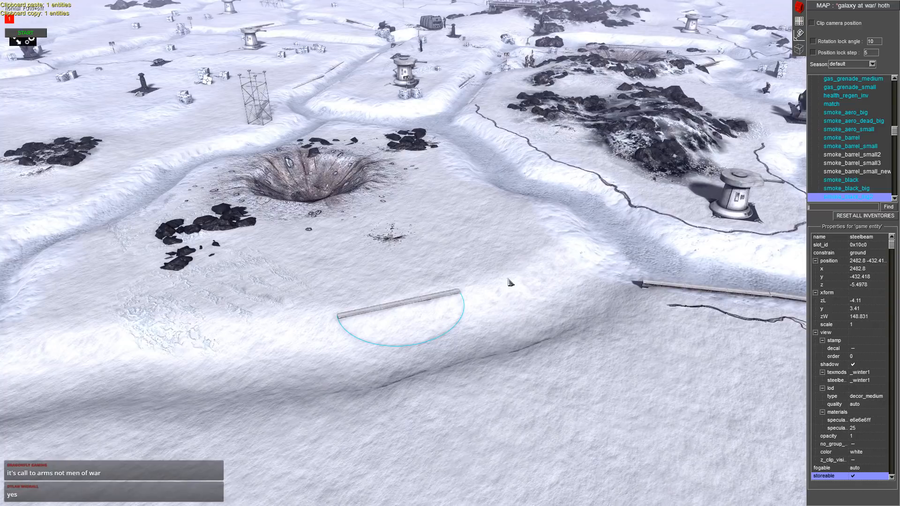
# - Copy the steelbeam again and paste it along the trench bank between the rocky crater and the turret
pyautogui.scroll(-5, 497, 285)
pyautogui.hotkey('ctrl', 'c')
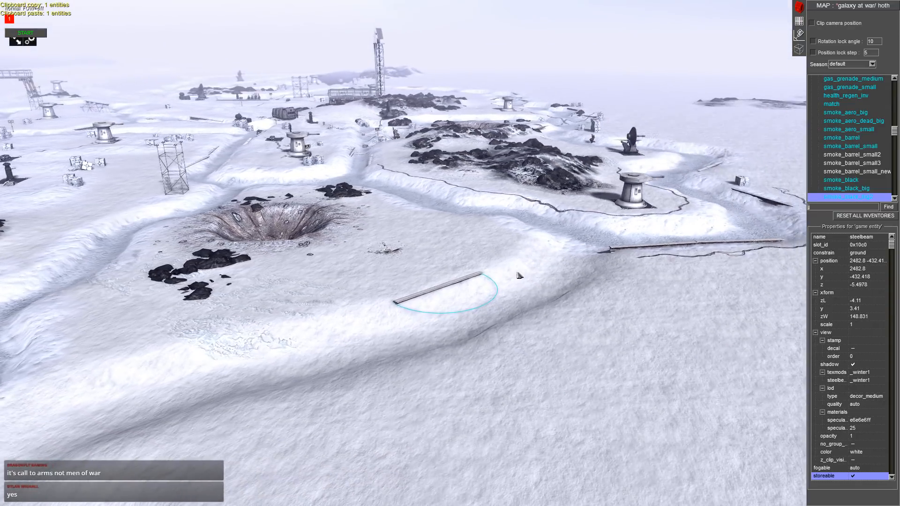
pyautogui.moveTo(456, 1)
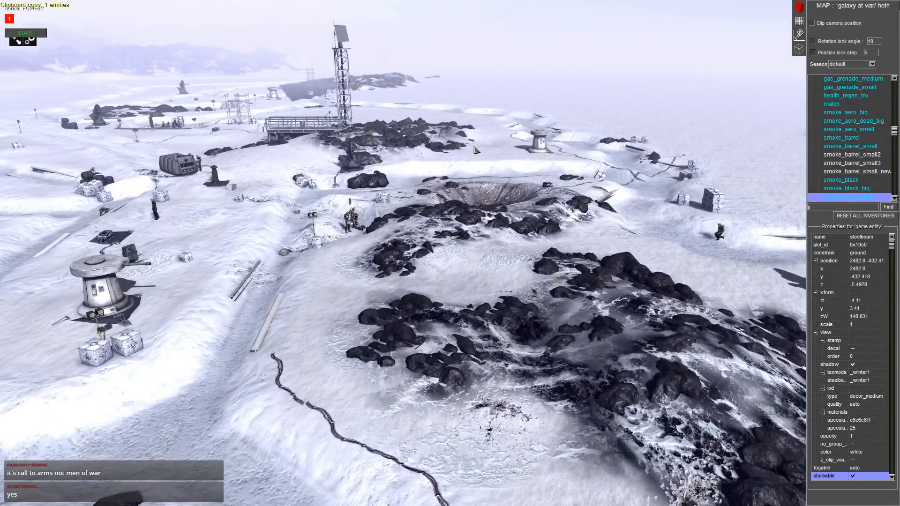
pyautogui.scroll(6, 473, 163)
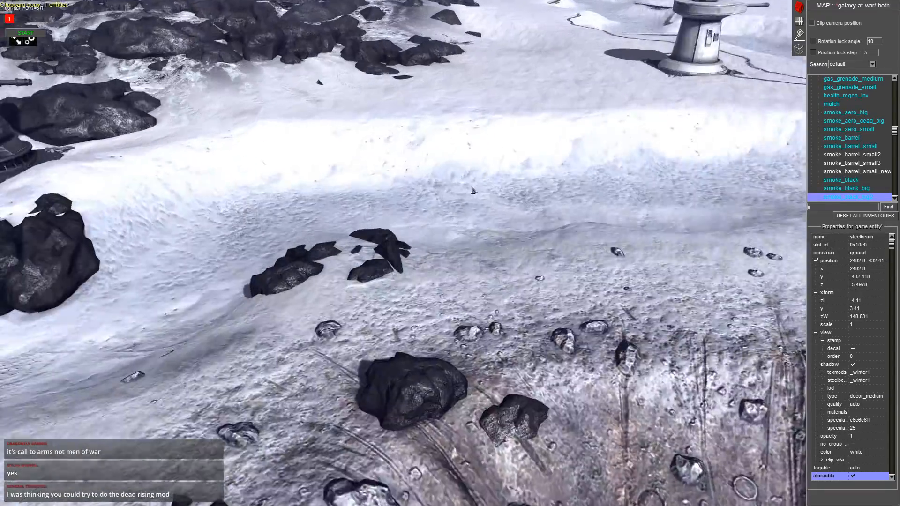
pyautogui.hotkey('ctrl', 'v')
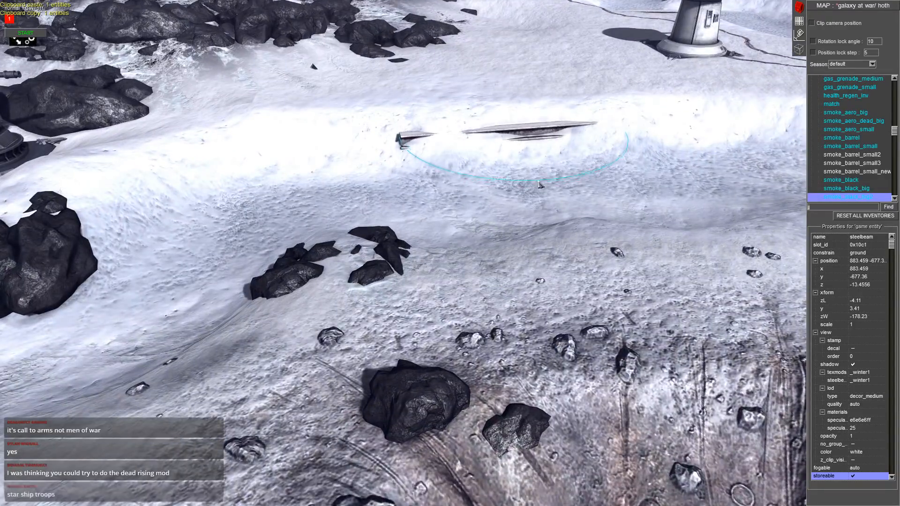
pyautogui.moveTo(537, 181)
pyautogui.mouseDown()
pyautogui.moveTo(536, 165)
pyautogui.moveTo(536, 176)
pyautogui.mouseUp()
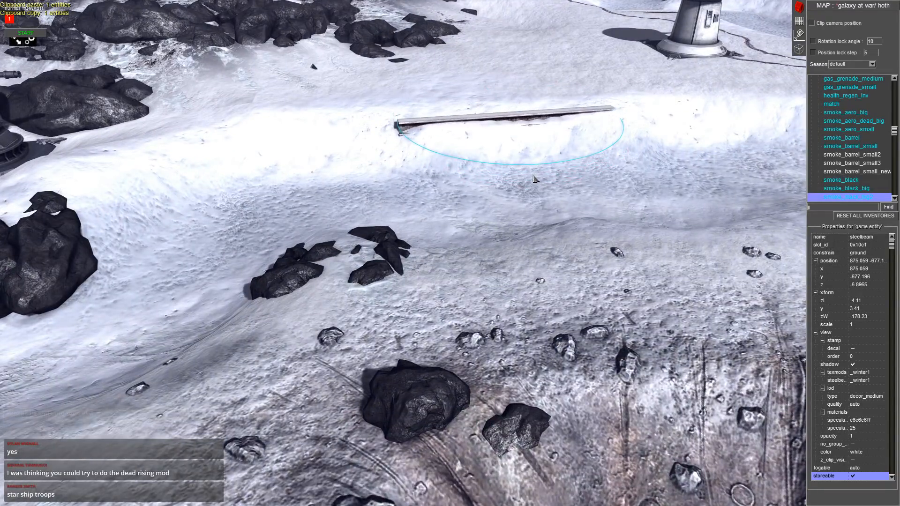
# - Paste another steelbeam on the bank, lined up end to end with the previous one toward the satellite dish
pyautogui.moveTo(536, 176); pyautogui.dragTo(621, 325, button='middle')
pyautogui.hotkey('ctrl', 'v')
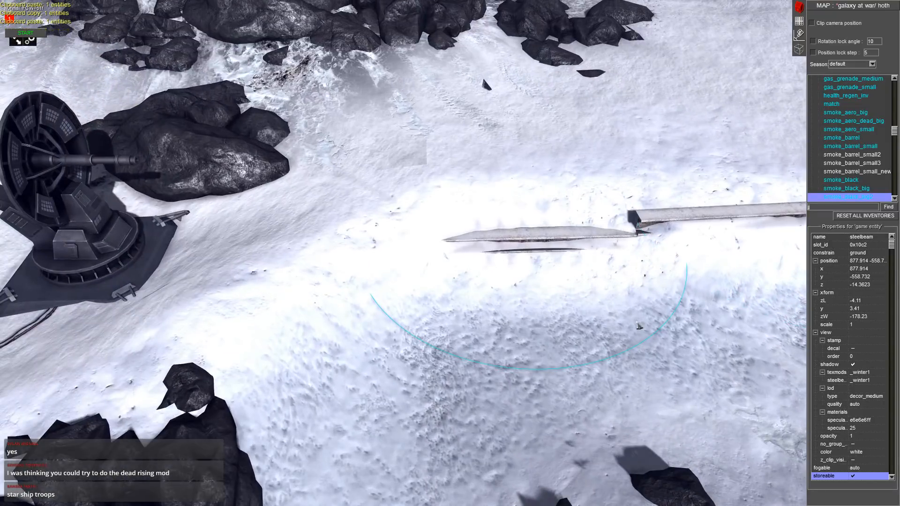
pyautogui.moveTo(618, 325); pyautogui.dragTo(587, 322)
pyautogui.press('Right')
pyautogui.moveTo(558, 257); pyautogui.dragTo(596, 209, button='middle')
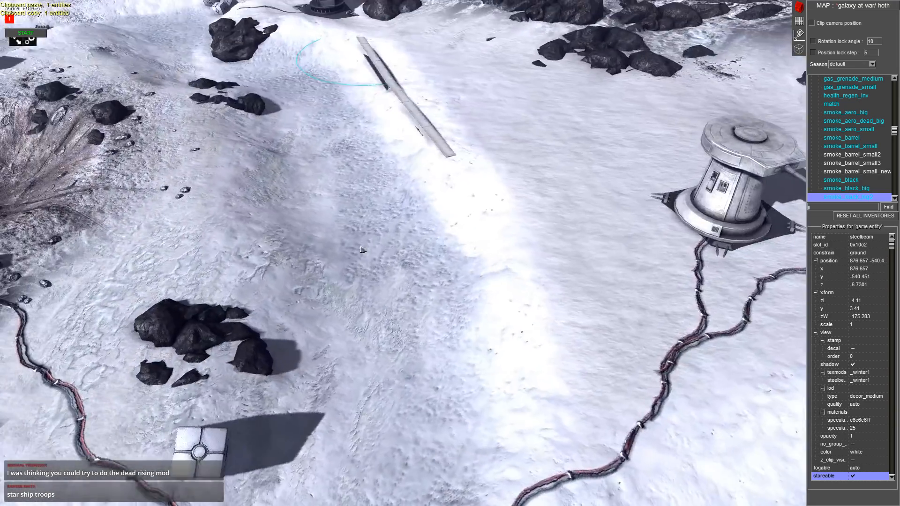
# - Paste two more steelbeams to extend the line along the trench bank past the turret toward its cables
pyautogui.press('Down')
pyautogui.press('Up')
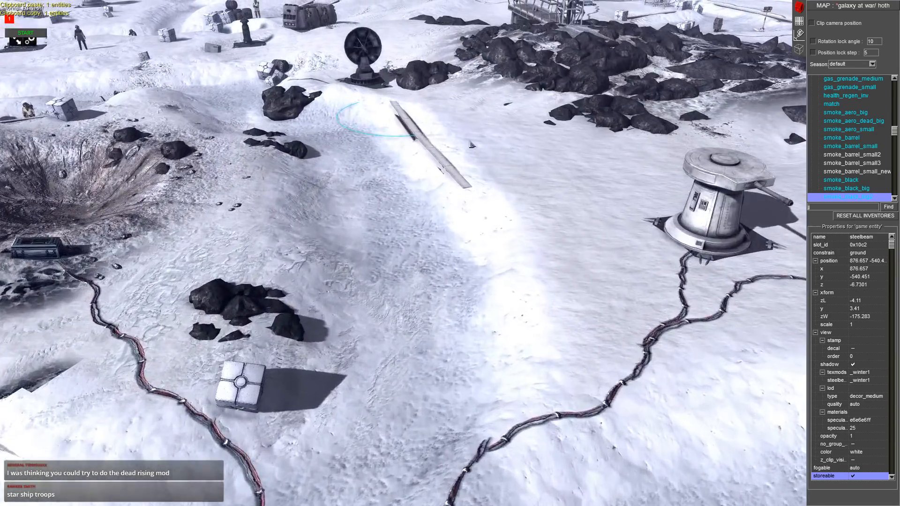
pyautogui.hotkey('ctrl', 'v')
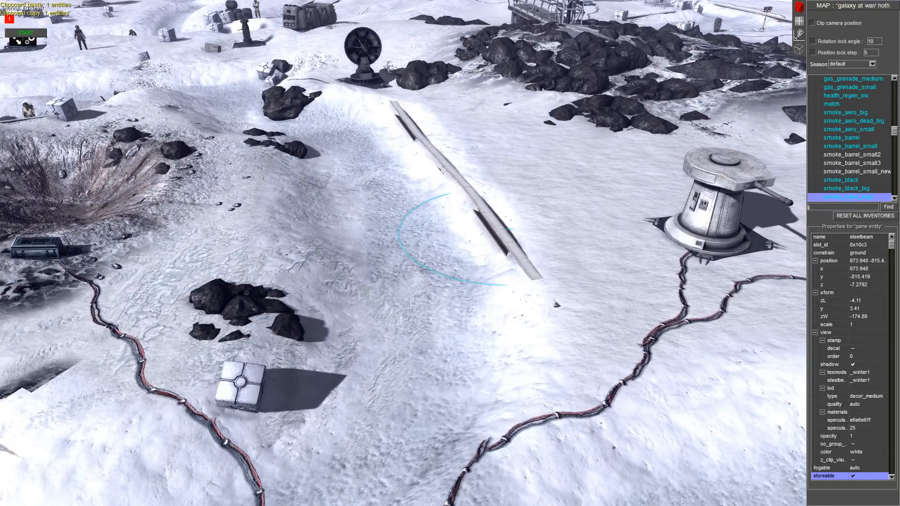
pyautogui.press('Down')
pyautogui.moveTo(607, 477); pyautogui.dragTo(523, 201, button='middle')
pyautogui.hotkey('ctrl', 'v')
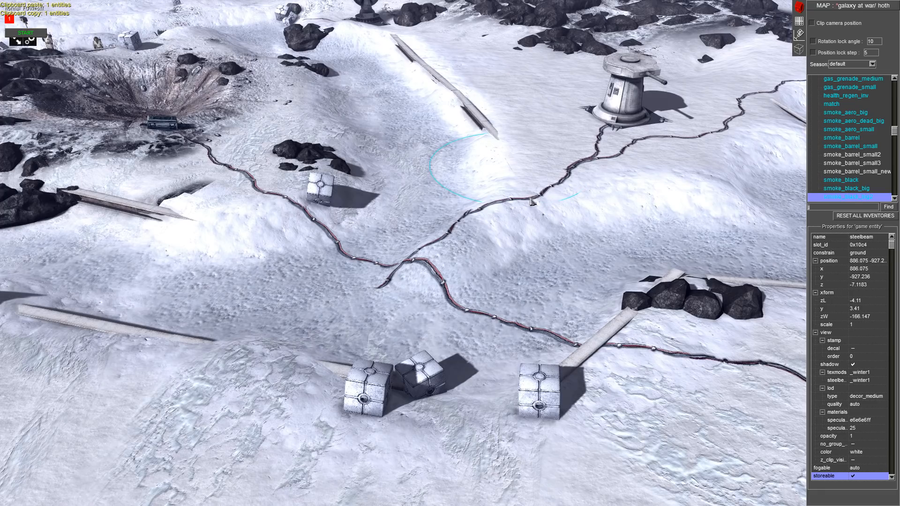
# - Lower the end beams of the new line so they sit deeper in the snow bank
pyautogui.moveTo(532, 201); pyautogui.dragTo(490, 175, button='middle')
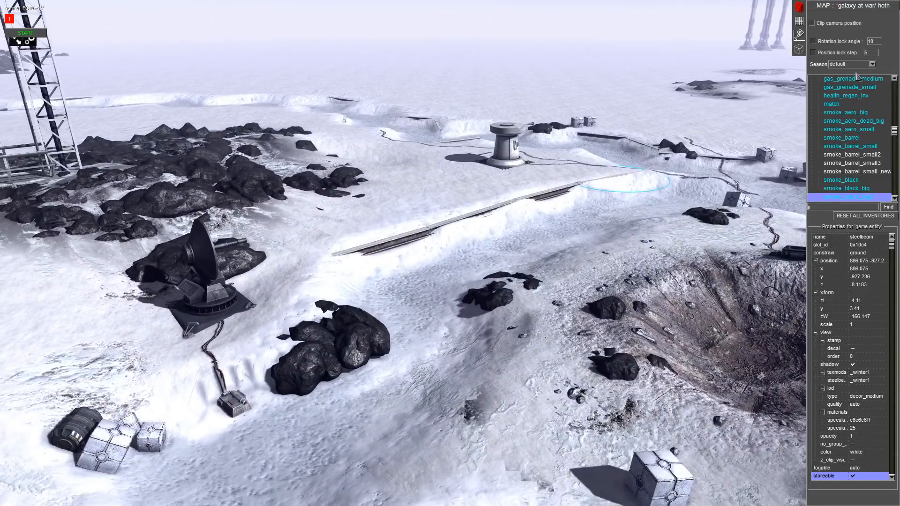
pyautogui.click(800, 23)
pyautogui.moveTo(405, 248)
pyautogui.mouseDown()
pyautogui.moveTo(420, 256)
pyautogui.moveTo(406, 248)
pyautogui.mouseUp()
pyautogui.click(799, 7)
pyautogui.moveTo(406, 248); pyautogui.dragTo(504, 233, button='middle')
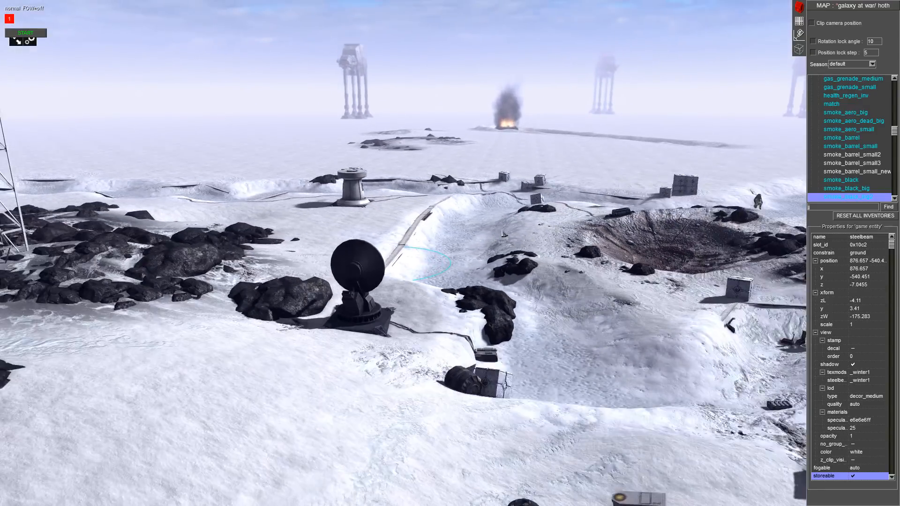
pyautogui.scroll(-3, 502, 233)
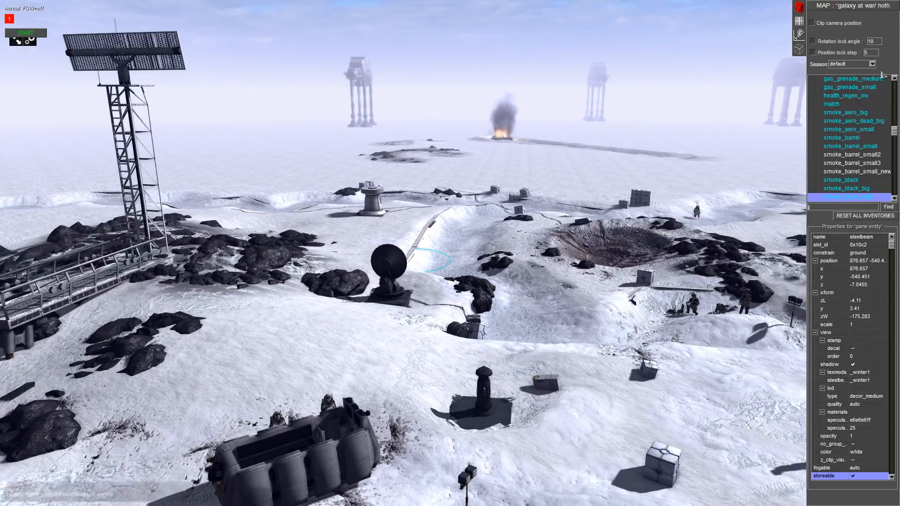
# - Switch to height editing, enlarge the brush and raise low mounds in the open snowfield beyond the outer trench
pyautogui.click(799, 21)
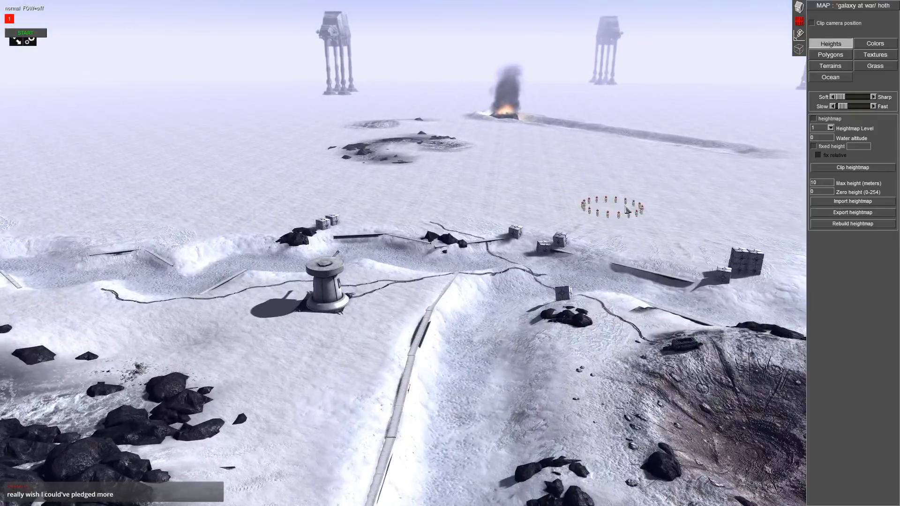
pyautogui.scroll(5, 661, 214)
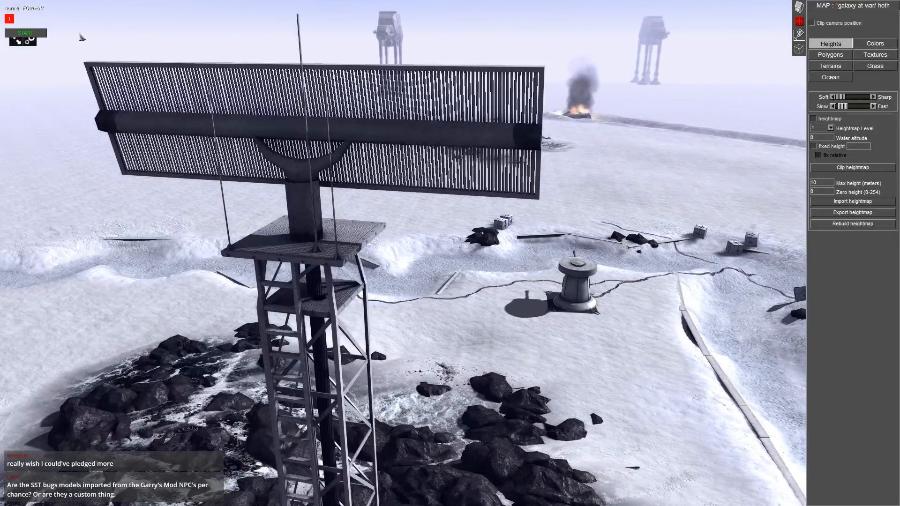
pyautogui.moveTo(403, 123); pyautogui.dragTo(439, 142, button='middle')
pyautogui.press('Left')
pyautogui.moveTo(348, 133); pyautogui.dragTo(375, 143, button='middle')
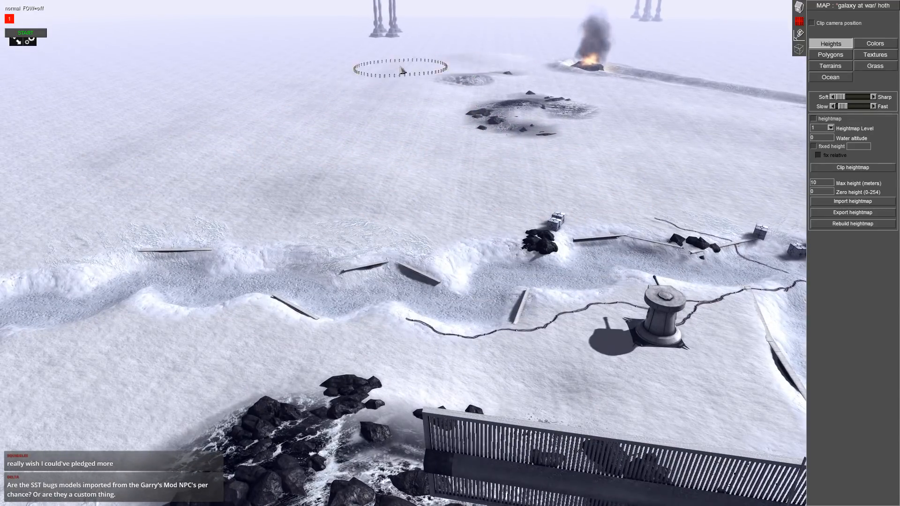
pyautogui.moveTo(898, 213)
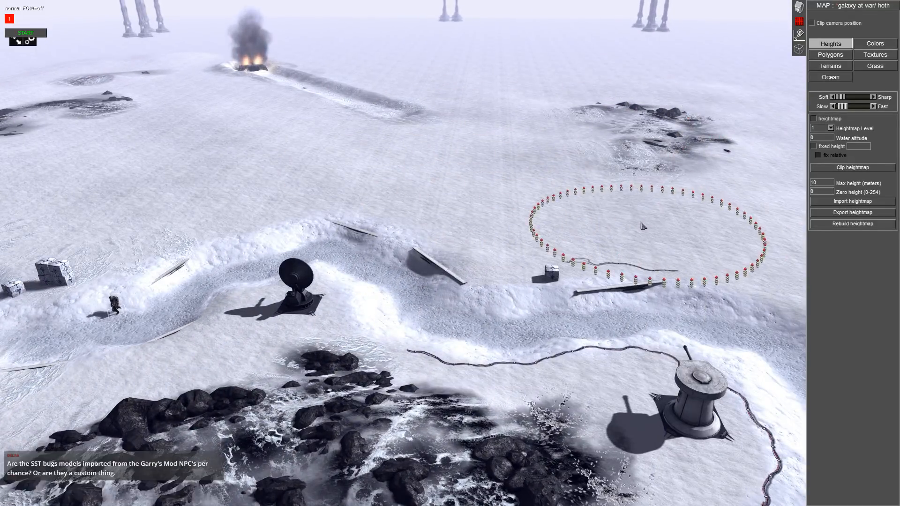
pyautogui.moveTo(899, 237)
pyautogui.moveTo(573, 203); pyautogui.dragTo(460, 209, button='middle')
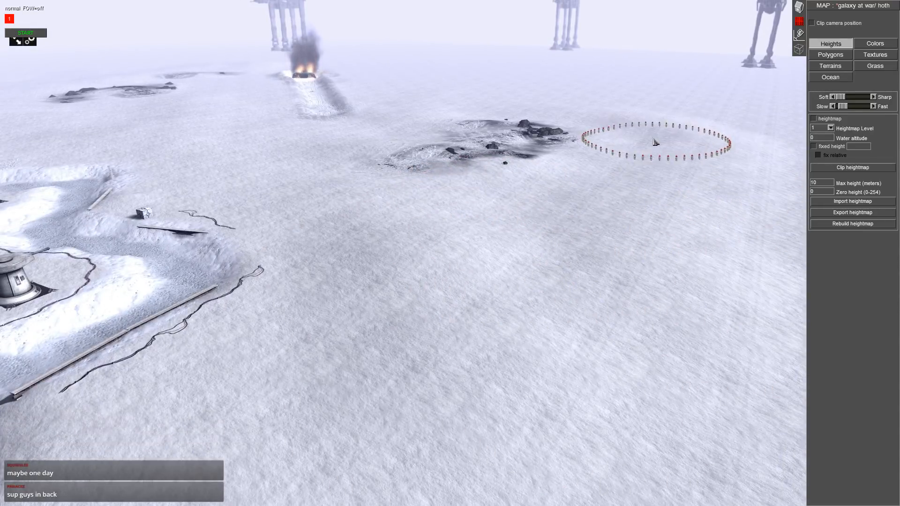
pyautogui.moveTo(193, 5)
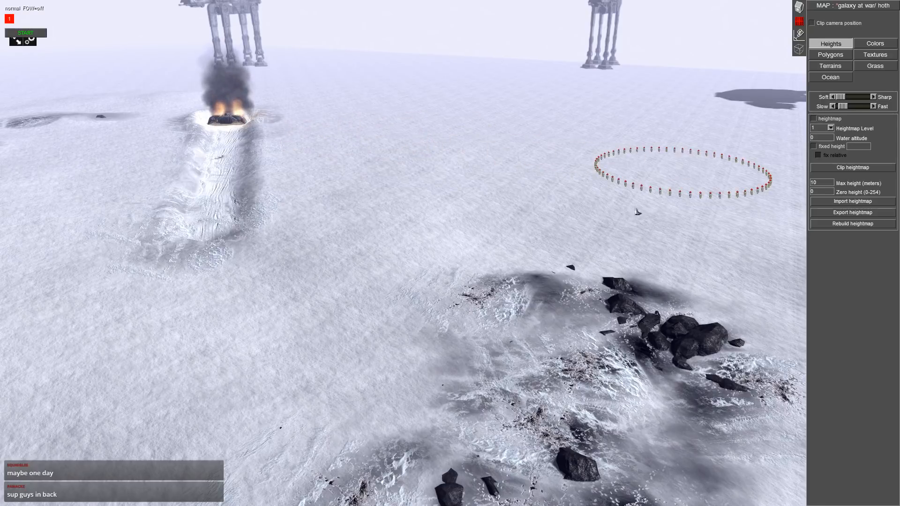
pyautogui.moveTo(637, 212); pyautogui.dragTo(504, 187, button='middle')
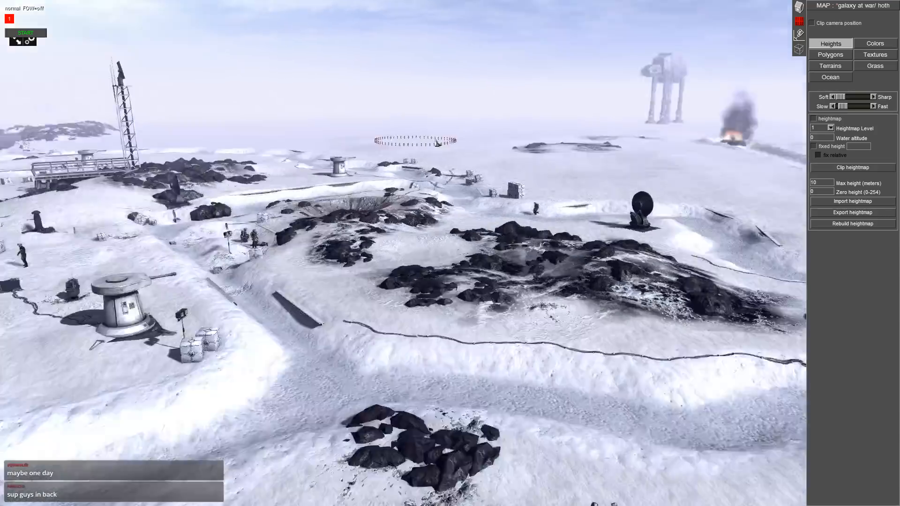
pyautogui.moveTo(412, 141); pyautogui.dragTo(507, 143, button='middle')
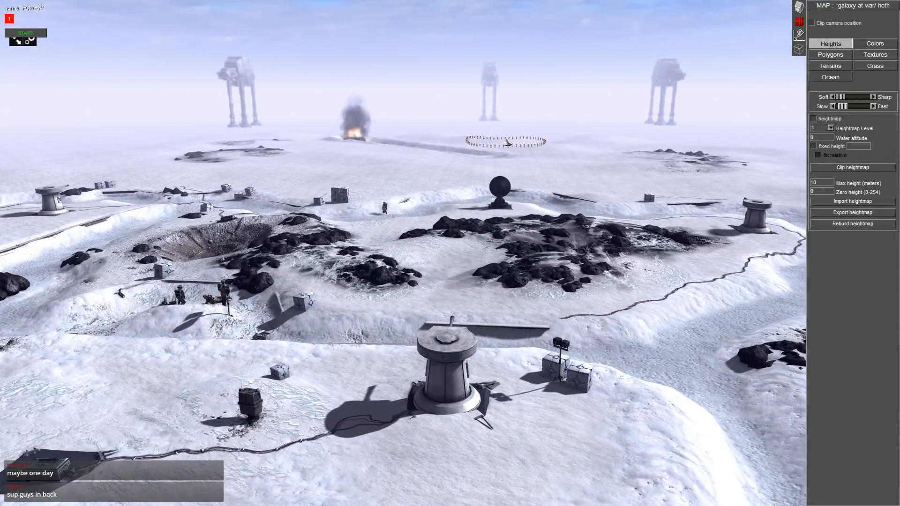
# - Sculpt gentle rolling snow hills around the burning wreck and across the field toward the walkers
pyautogui.scroll(5, 506, 142)
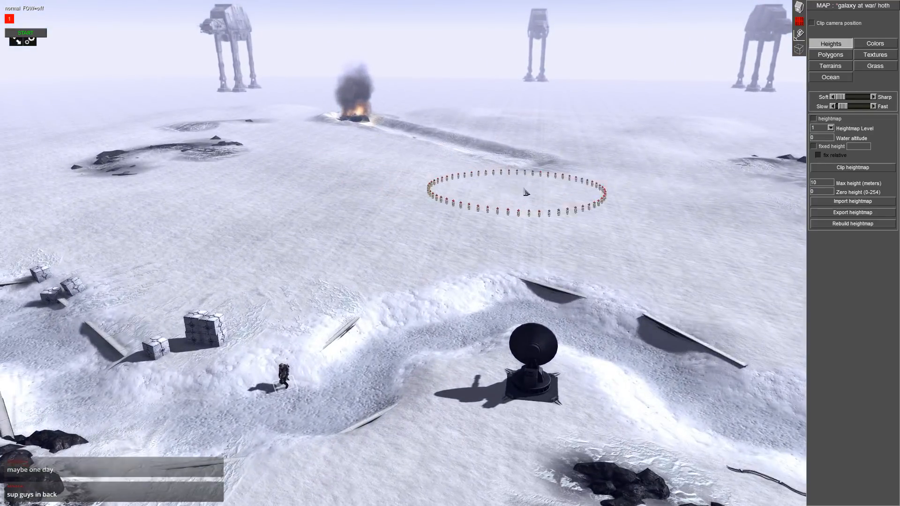
pyautogui.moveTo(598, 203); pyautogui.dragTo(275, 141, button='middle')
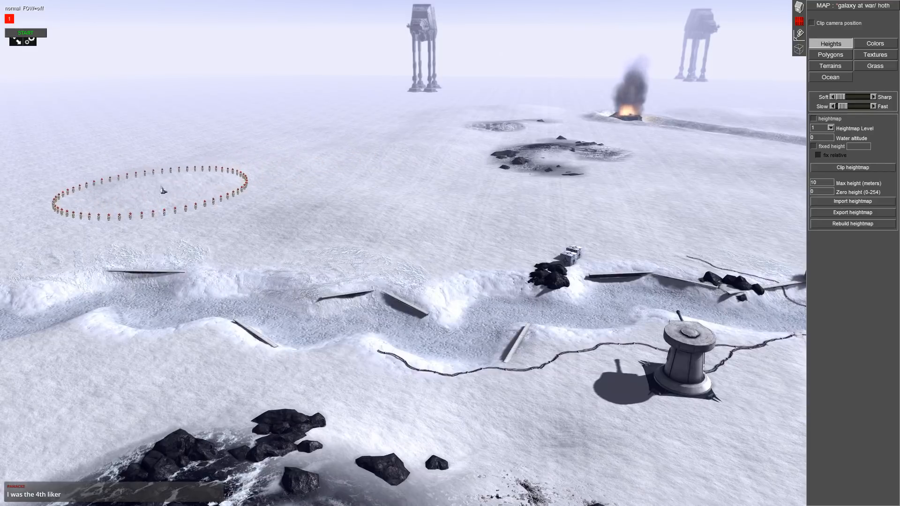
pyautogui.moveTo(484, 209)
pyautogui.mouseDown(button='middle')
pyautogui.moveTo(708, 178)
pyautogui.moveTo(609, 187)
pyautogui.moveTo(555, 169)
pyautogui.moveTo(492, 220)
pyautogui.mouseUp(button='middle')
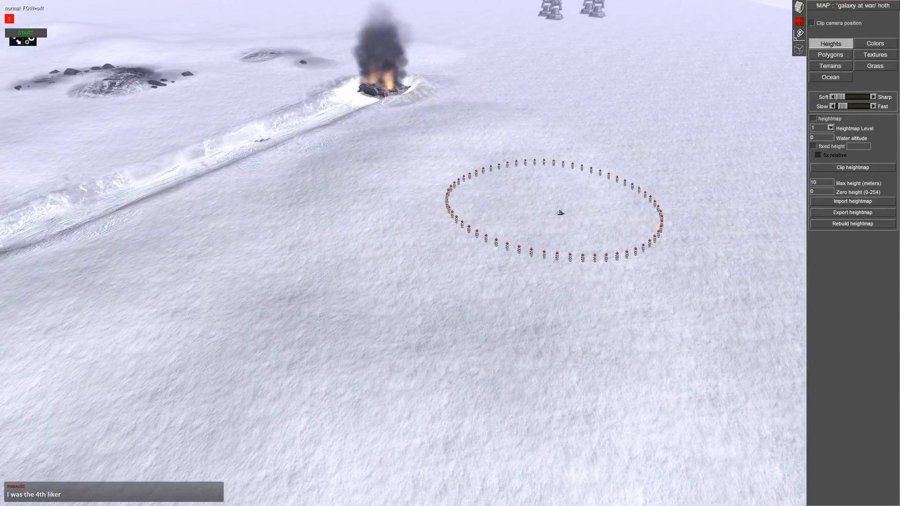
pyautogui.moveTo(52, 267)
pyautogui.mouseDown(button='middle')
pyautogui.moveTo(58, 184)
pyautogui.moveTo(580, 186)
pyautogui.moveTo(561, 195)
pyautogui.mouseUp(button='middle')
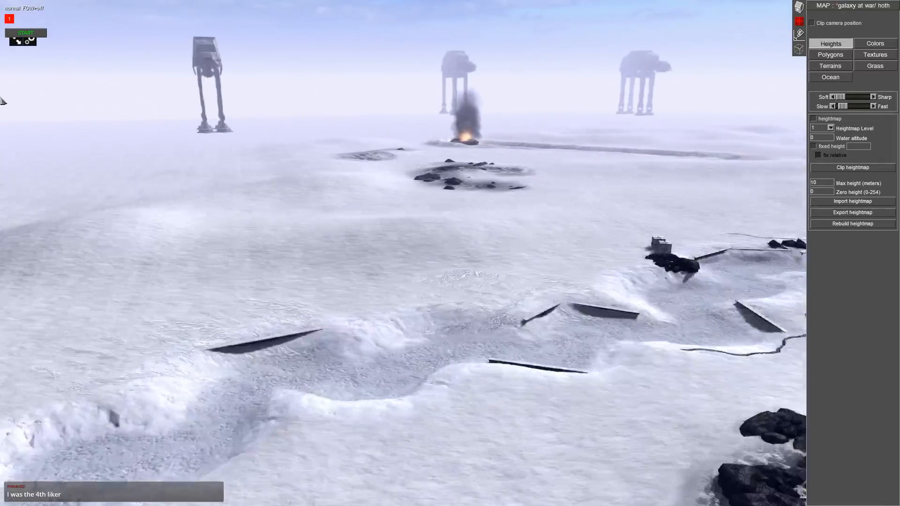
pyautogui.moveTo(122, 98); pyautogui.dragTo(322, 135, button='middle')
pyautogui.scroll(-3, 347, 163)
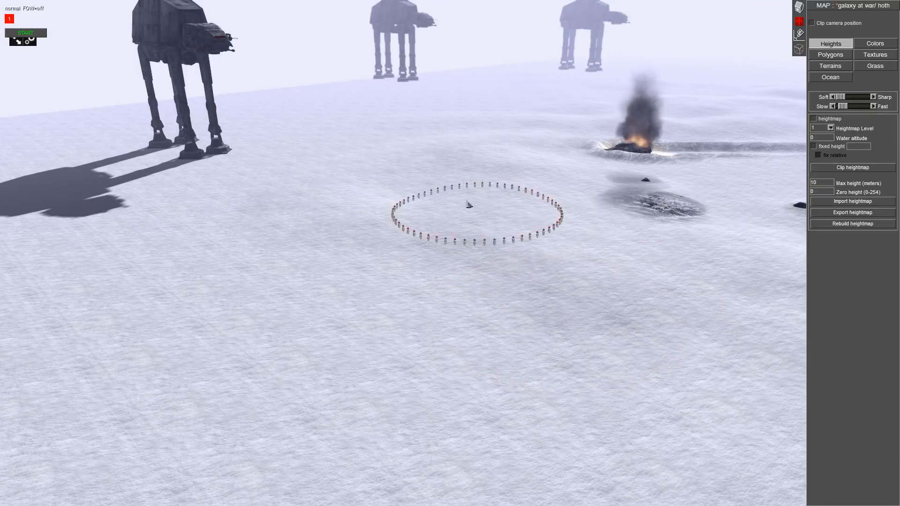
pyautogui.moveTo(467, 201)
pyautogui.mouseDown(button='middle')
pyautogui.moveTo(639, 210)
pyautogui.moveTo(616, 214)
pyautogui.mouseUp(button='middle')
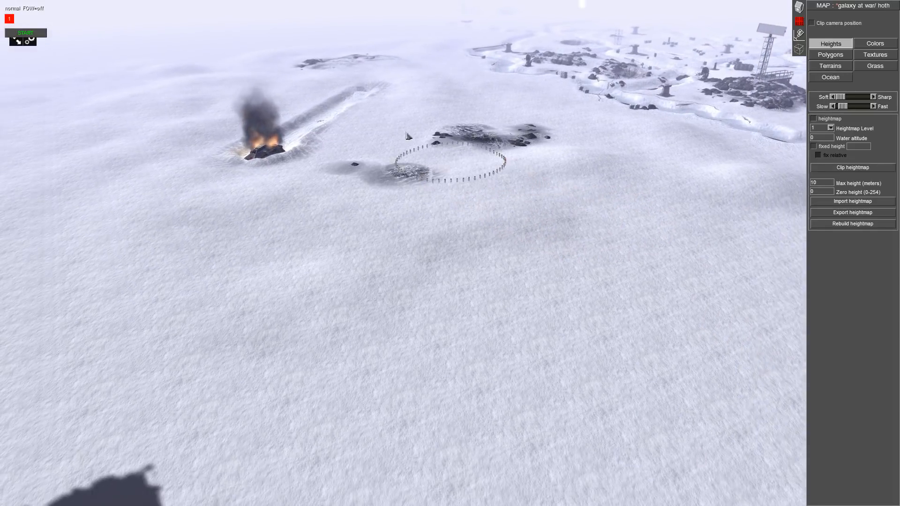
pyautogui.moveTo(408, 136)
pyautogui.mouseDown(button='middle')
pyautogui.moveTo(2, 4)
pyautogui.moveTo(47, 28)
pyautogui.moveTo(542, 171)
pyautogui.moveTo(573, 202)
pyautogui.moveTo(555, 277)
pyautogui.mouseUp(button='middle')
# - Switch to entity editing, copy a steelbeam and paste it on the trench bank below the cable near the turret
pyautogui.click(800, 10)
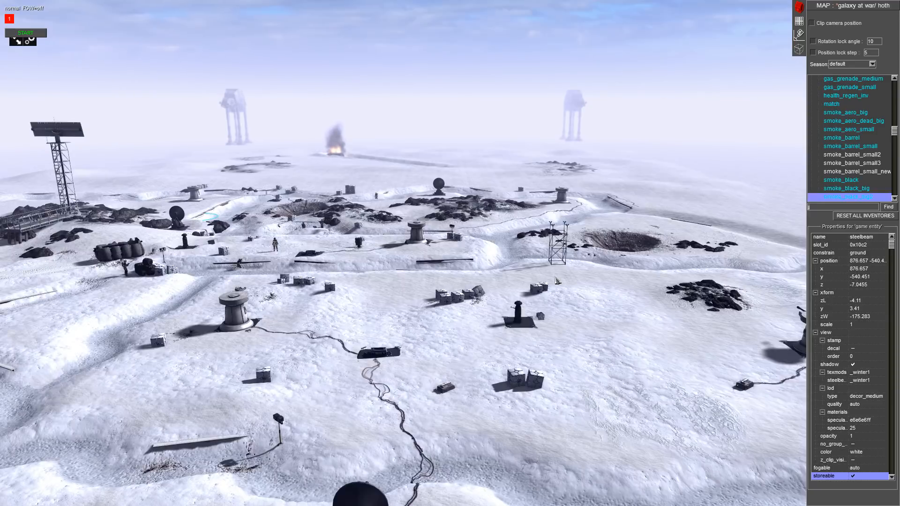
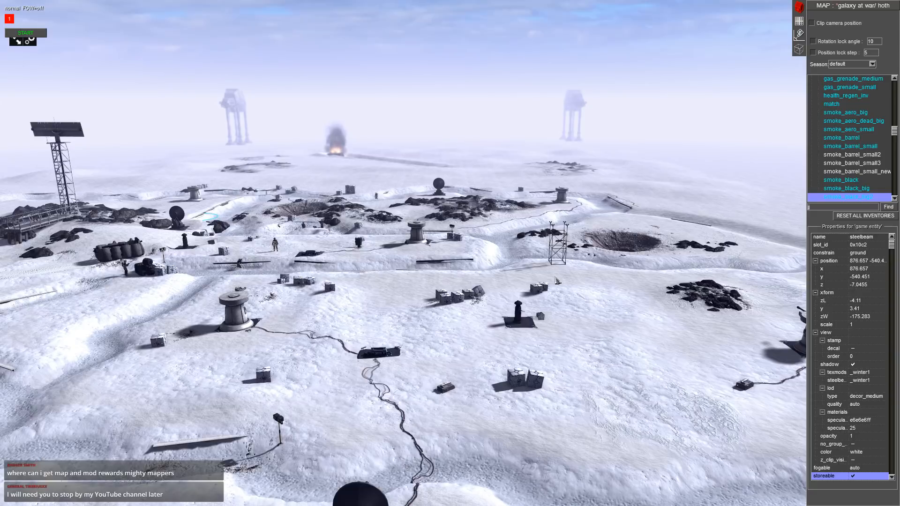
pyautogui.moveTo(496, 256); pyautogui.dragTo(445, 268, button='middle')
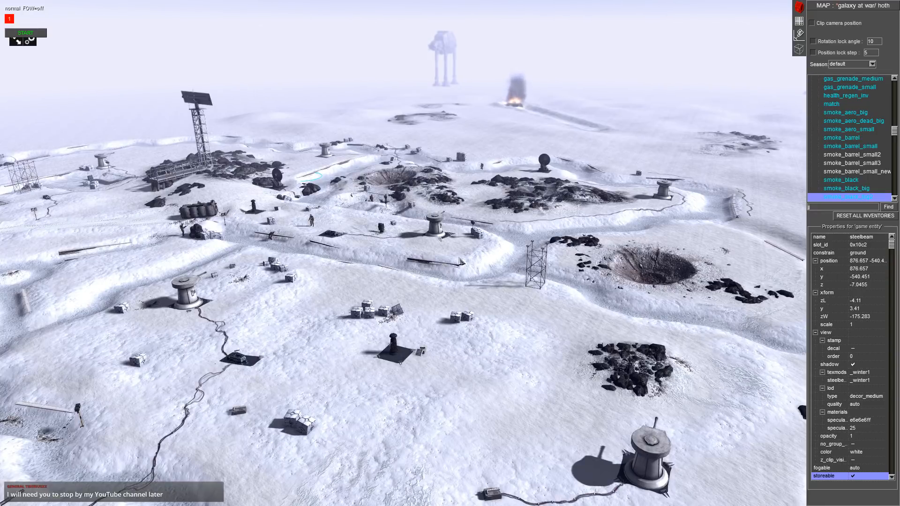
pyautogui.scroll(5, 459, 258)
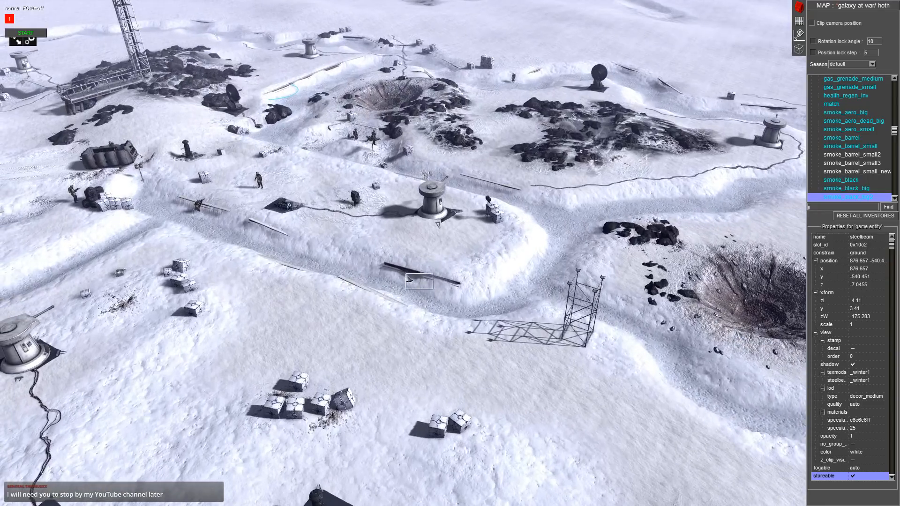
pyautogui.hotkey('ctrl', 'c')
pyautogui.hotkey('ctrl', 'v')
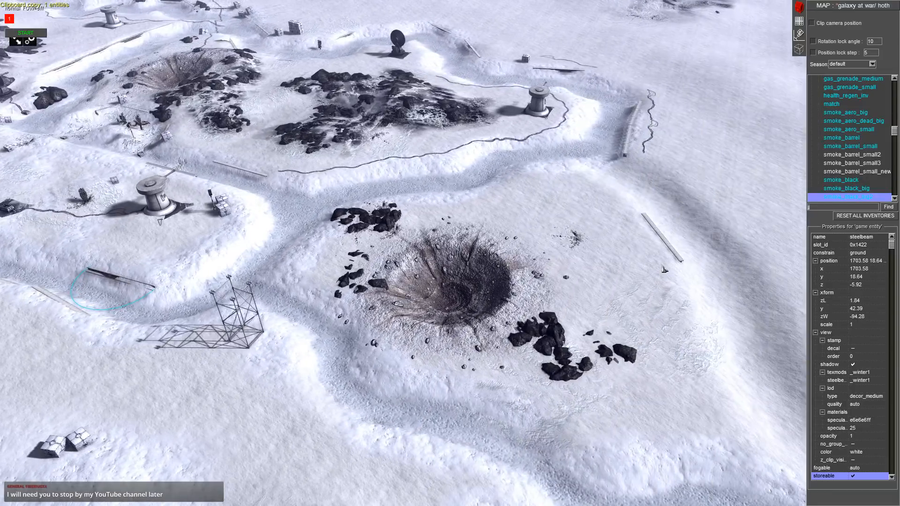
pyautogui.hotkey('ctrl', 'c')
pyautogui.hotkey('ctrl', 'v')
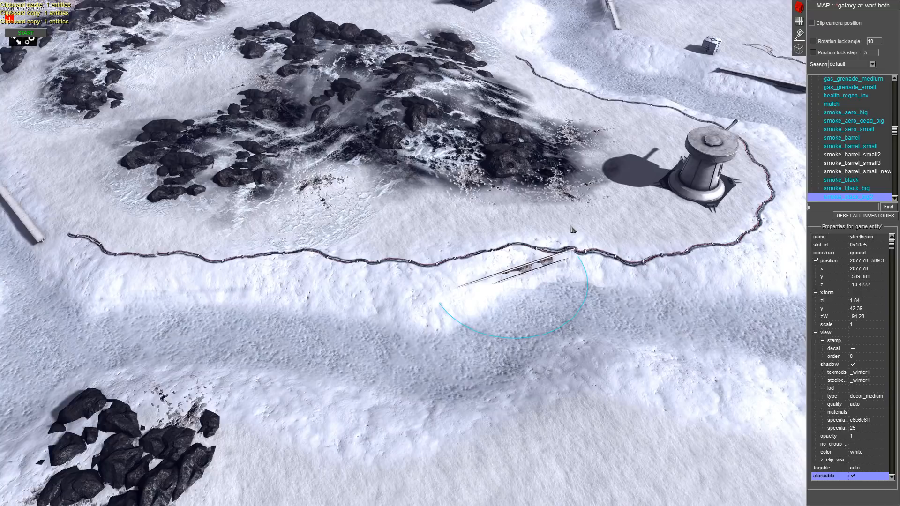
# - Rotate the pasted steelbeam to about -156 degrees along the bank and raise it to a z of about -8.92
pyautogui.moveTo(572, 229); pyautogui.dragTo(822, 136, button='middle')
pyautogui.press('pageup')
pyautogui.press('pageup')
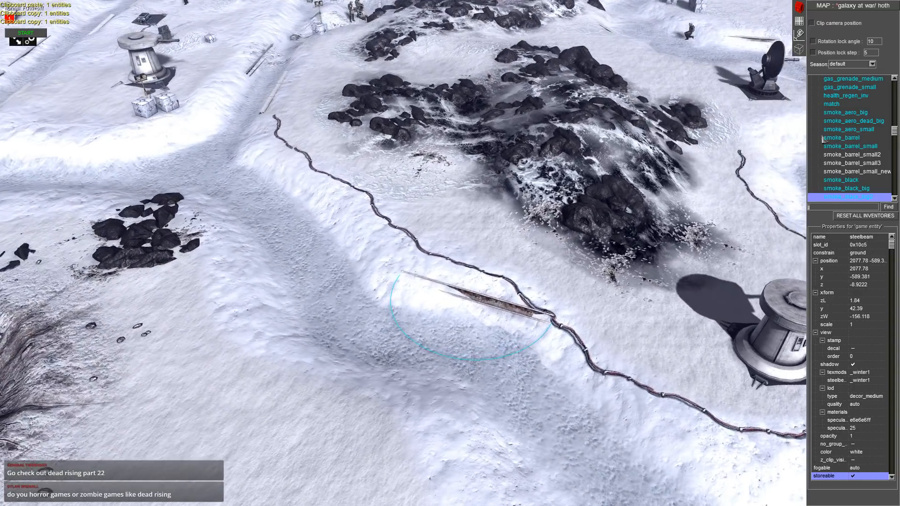
# - Paint the snow_trace texture on the trench floor beside the new steelbeam
pyautogui.click(801, 21)
pyautogui.click(875, 54)
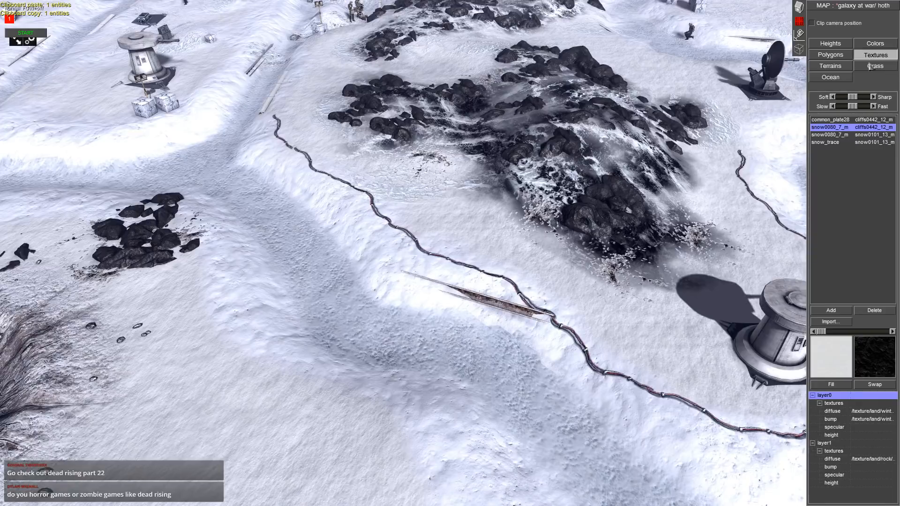
pyautogui.click(879, 127)
pyautogui.click(857, 142)
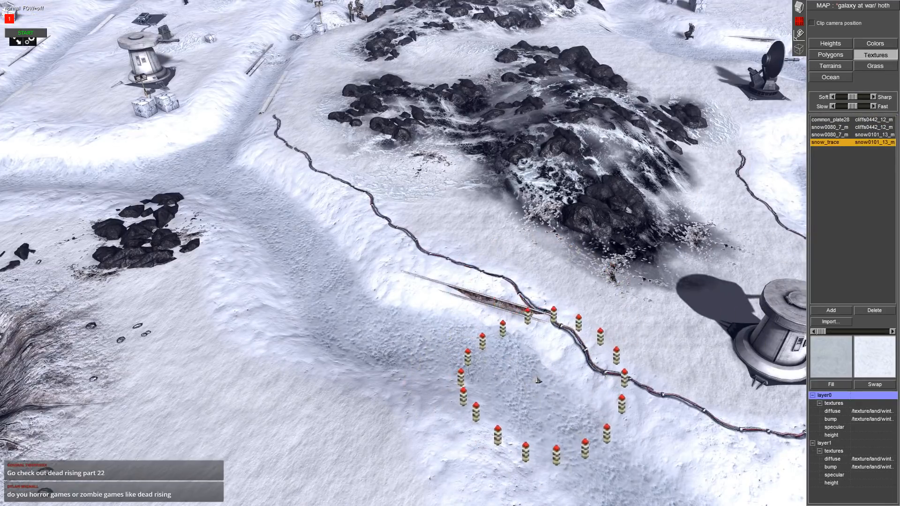
pyautogui.scroll(-6, 536, 377)
pyautogui.moveTo(536, 375)
pyautogui.mouseDown()
pyautogui.moveTo(509, 356)
pyautogui.moveTo(457, 342)
pyautogui.mouseUp()
pyautogui.moveTo(413, 338); pyautogui.dragTo(580, 296, button='middle')
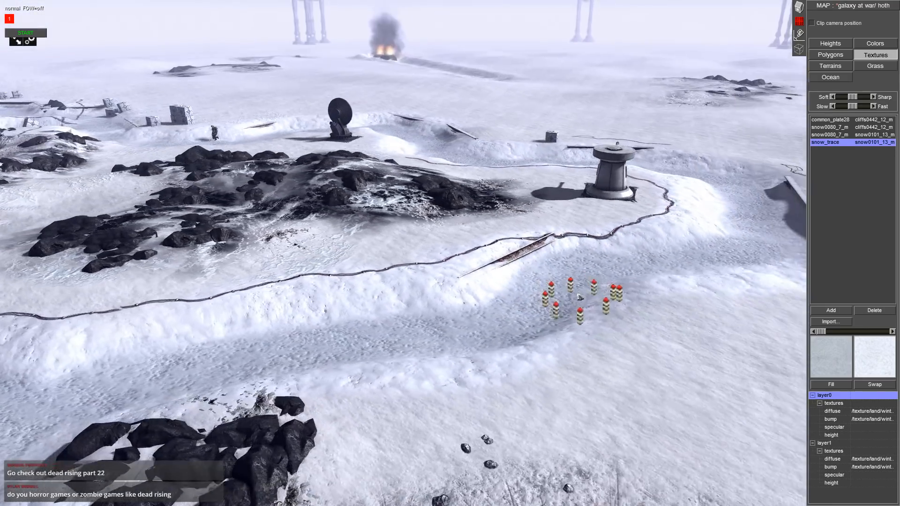
pyautogui.scroll(-2, 579, 297)
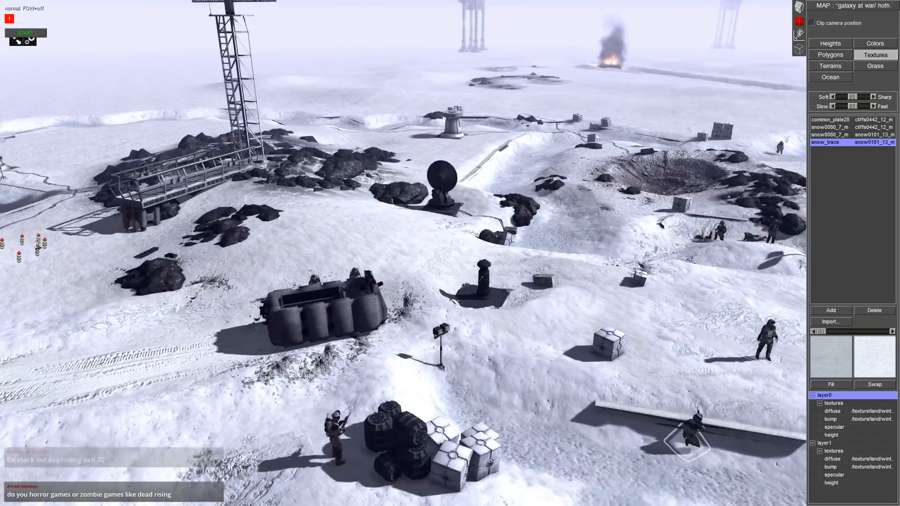
# - Return to entity editing and save the Hoth map
pyautogui.moveTo(28, 243); pyautogui.dragTo(312, 256, button='middle')
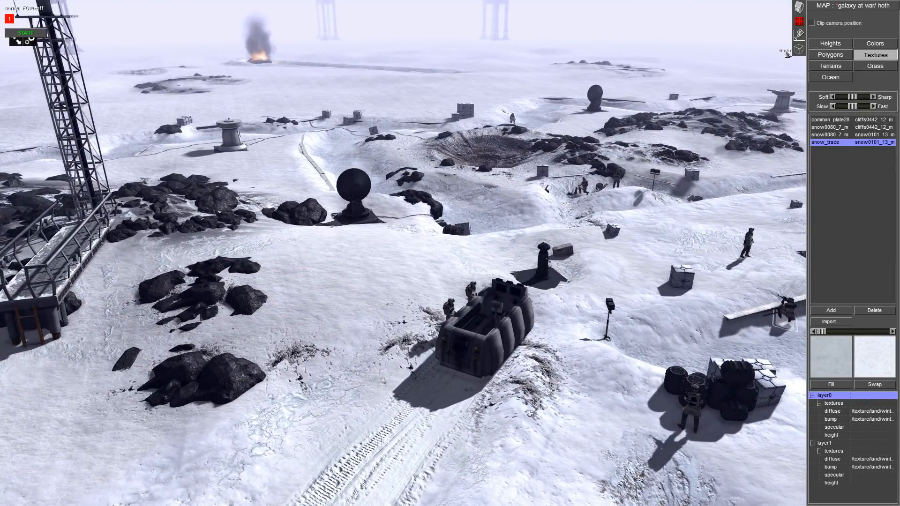
pyautogui.scroll(-2, 739, 130)
pyautogui.scroll(-3, 740, 131)
pyautogui.moveTo(739, 130); pyautogui.dragTo(773, 262, button='middle')
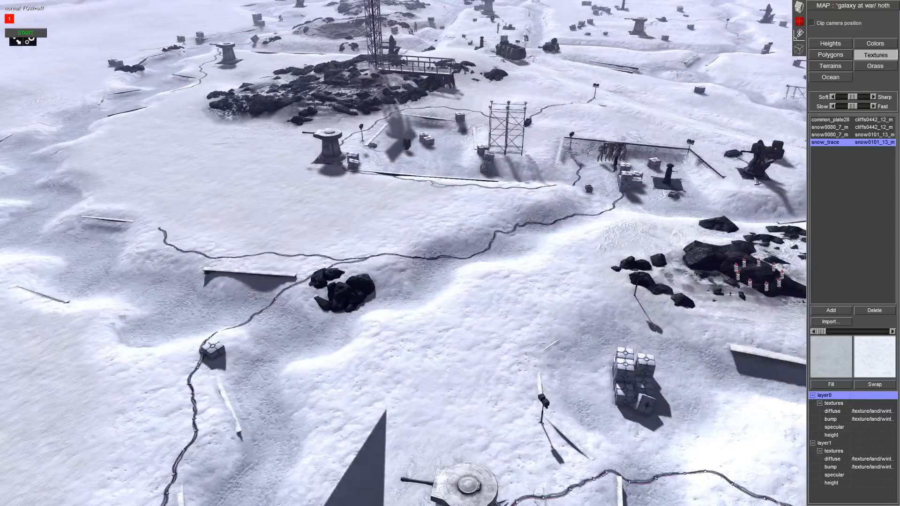
pyautogui.click(799, 7)
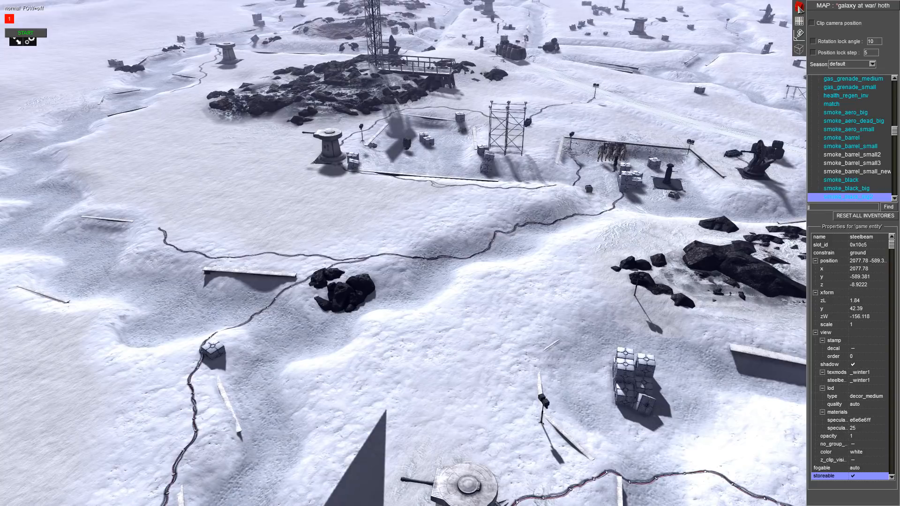
pyautogui.moveTo(709, 8); pyautogui.dragTo(674, 22, button='middle')
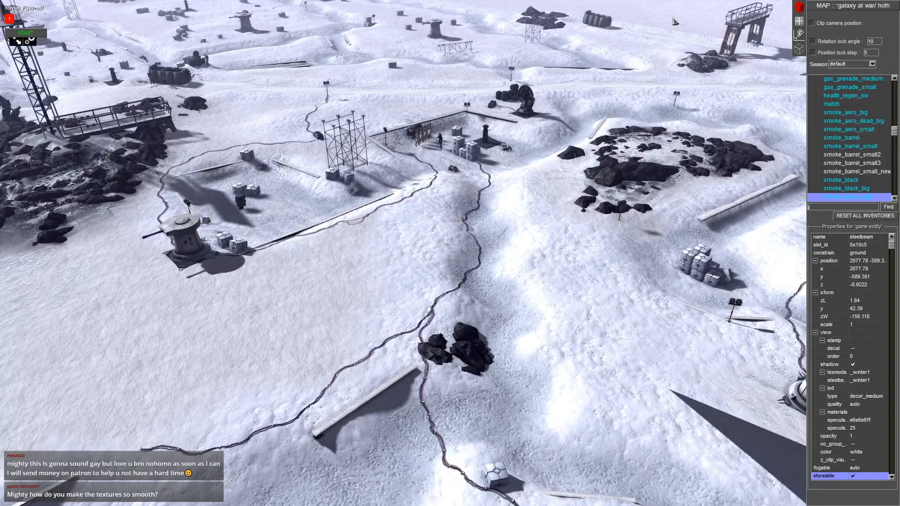
pyautogui.moveTo(674, 21); pyautogui.dragTo(490, 17, button='middle')
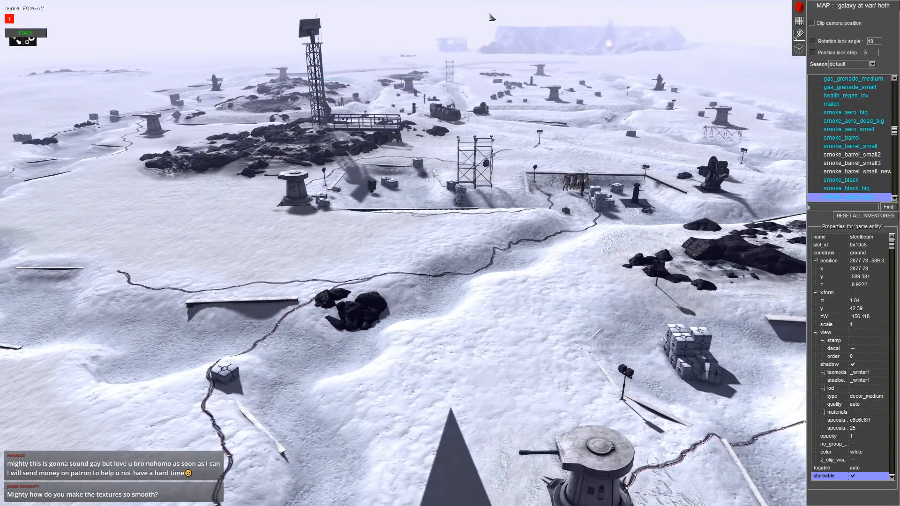
pyautogui.moveTo(484, 17); pyautogui.dragTo(405, 48, button='middle')
pyautogui.hotkey('ctrl', 's')
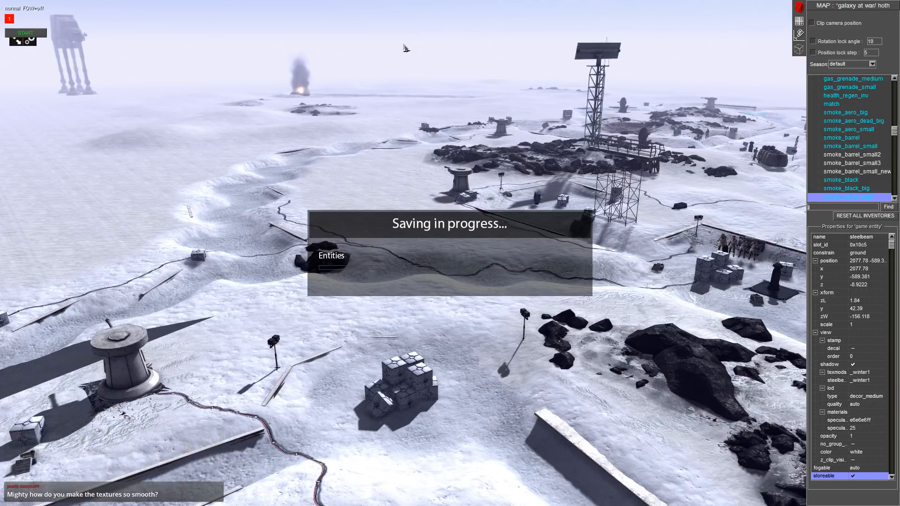
# - Paint a large snow_trace test patch in the open snowfield and blend its second snow layer into the centre with a smaller brush
pyautogui.moveTo(405, 48); pyautogui.dragTo(769, 90, button='middle')
pyautogui.click(799, 21)
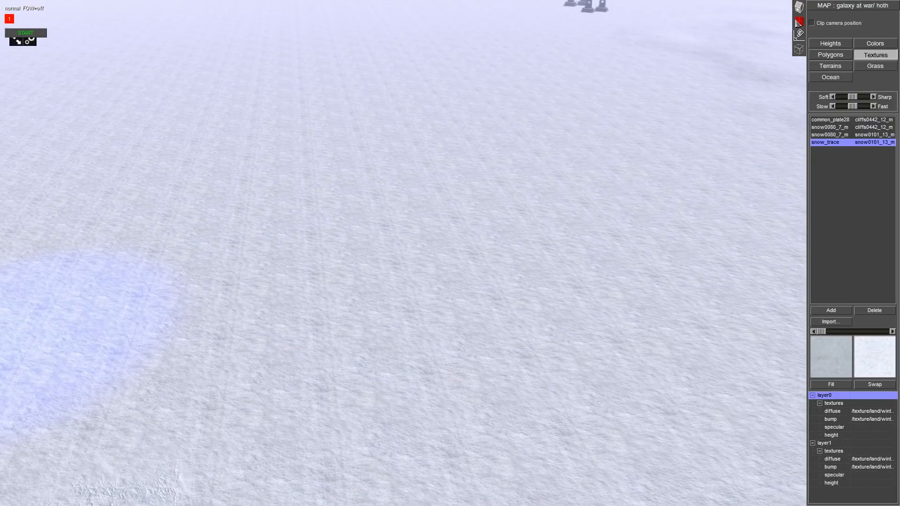
pyautogui.scroll(-3, 594, 304)
pyautogui.scroll(3, 529, 333)
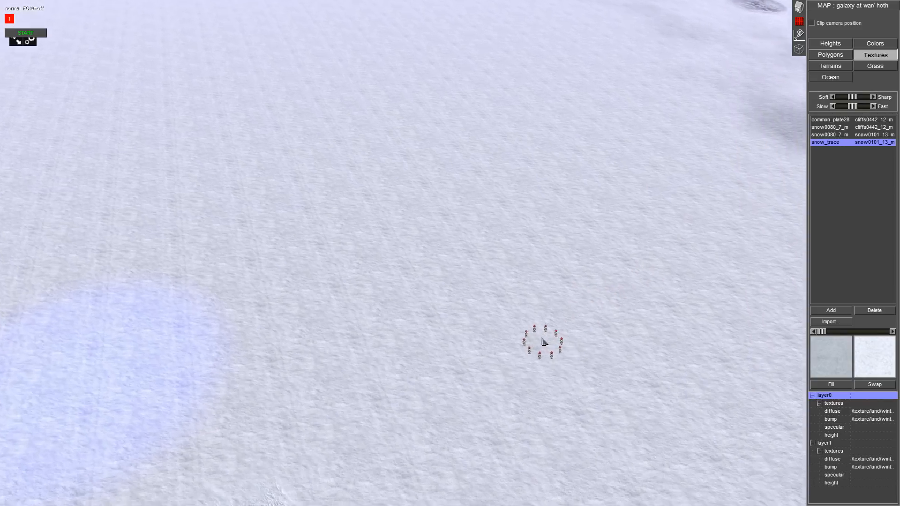
pyautogui.moveTo(538, 308)
pyautogui.mouseDown()
pyautogui.moveTo(447, 296)
pyautogui.moveTo(598, 302)
pyautogui.moveTo(619, 317)
pyautogui.moveTo(518, 287)
pyautogui.moveTo(411, 434)
pyautogui.mouseUp()
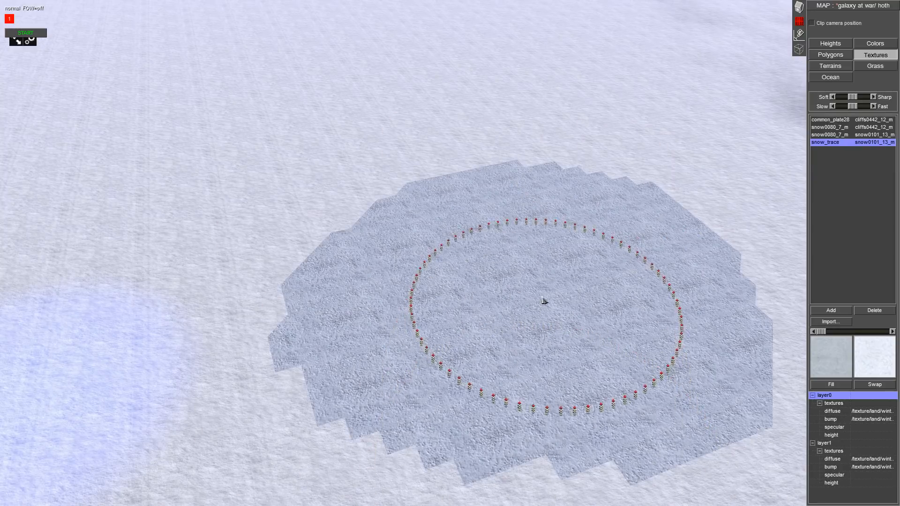
pyautogui.press('-')
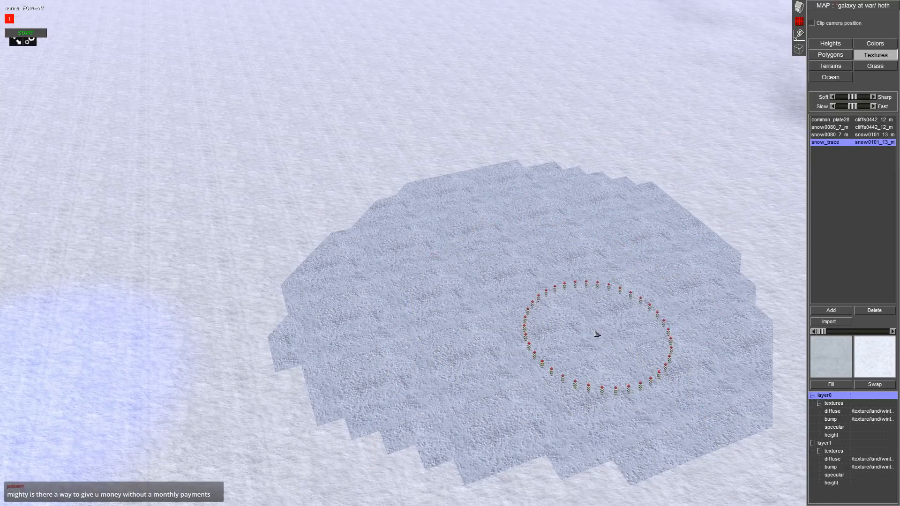
pyautogui.moveTo(662, 363)
pyautogui.mouseDown()
pyautogui.moveTo(469, 367)
pyautogui.moveTo(403, 347)
pyautogui.moveTo(377, 286)
pyautogui.moveTo(476, 227)
pyautogui.moveTo(610, 238)
pyautogui.moveTo(569, 347)
pyautogui.moveTo(581, 255)
pyautogui.moveTo(492, 367)
pyautogui.mouseUp()
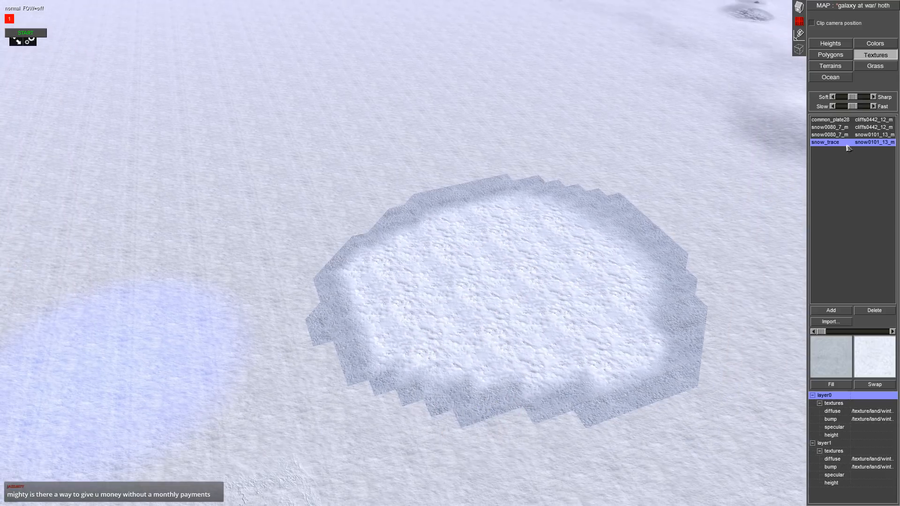
# - Cover the test patch with the snow0080_7_m and snow0101_13_m texture pair
pyautogui.click(829, 135)
pyautogui.scroll(-3, 532, 370)
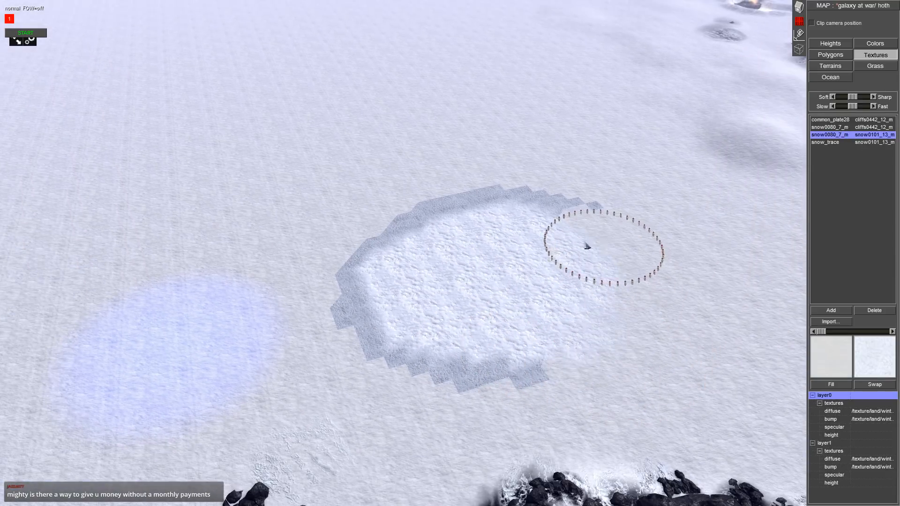
pyautogui.moveTo(585, 246)
pyautogui.mouseDown()
pyautogui.moveTo(377, 253)
pyautogui.moveTo(552, 374)
pyautogui.moveTo(396, 337)
pyautogui.moveTo(479, 305)
pyautogui.mouseUp()
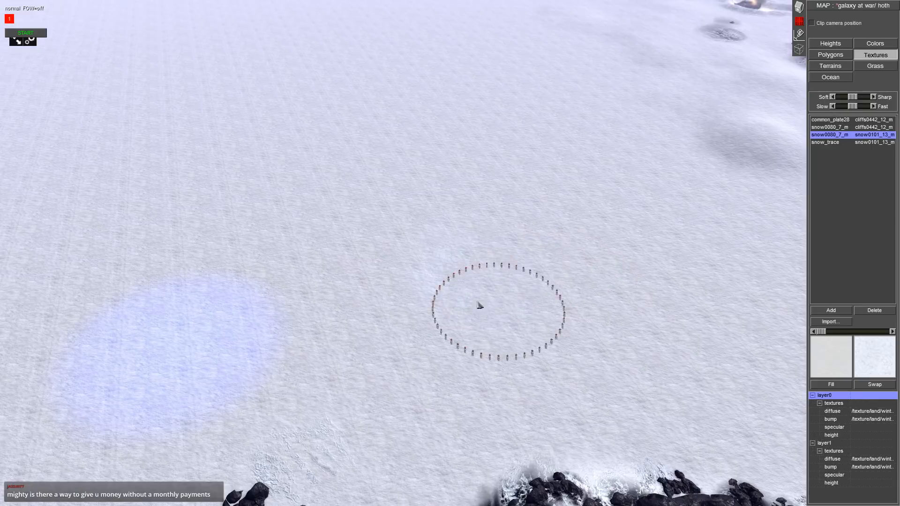
# - Examine the trench network, craters and turret positions from several sides for bare areas
pyautogui.scroll(-8, 588, 231)
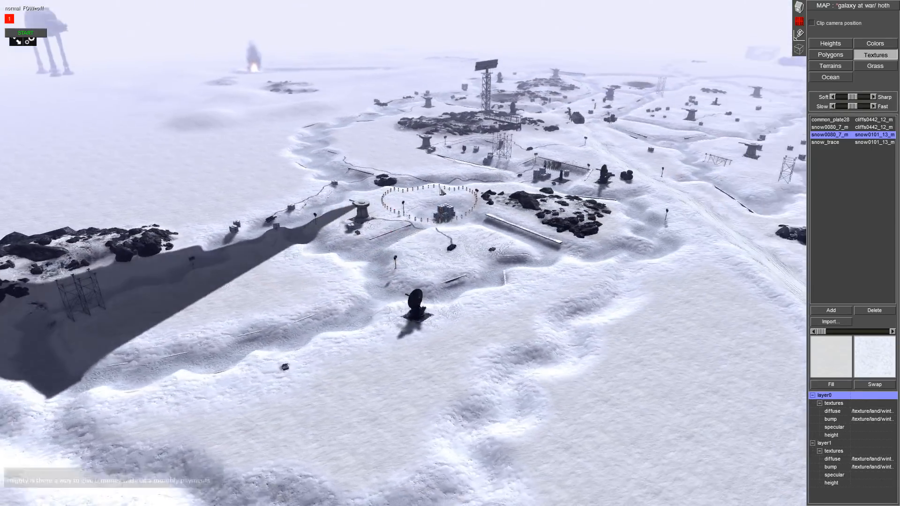
pyautogui.moveTo(442, 191); pyautogui.dragTo(434, 213, button='middle')
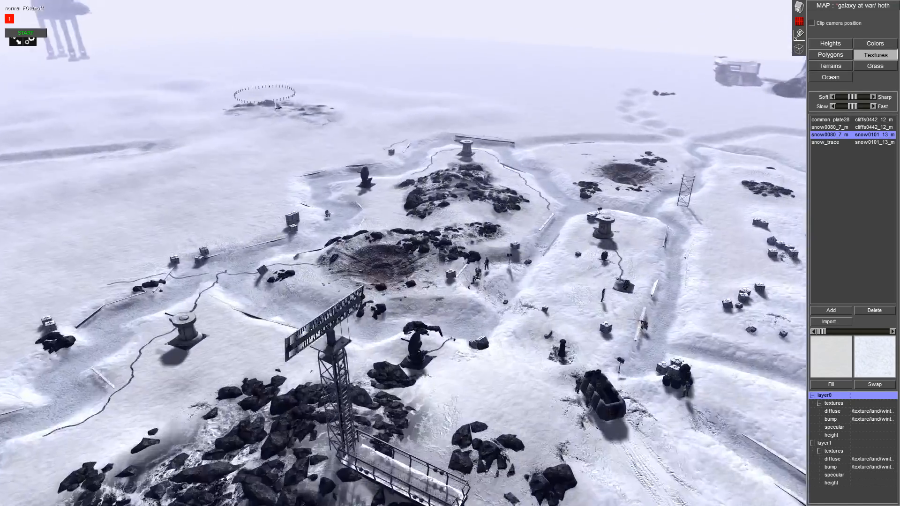
pyautogui.moveTo(263, 96); pyautogui.dragTo(511, 109, button='middle')
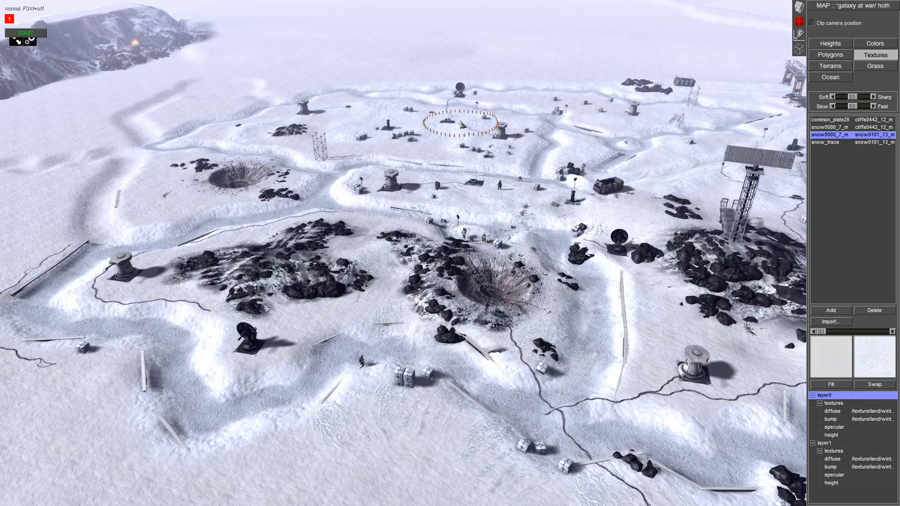
pyautogui.scroll(2, 461, 123)
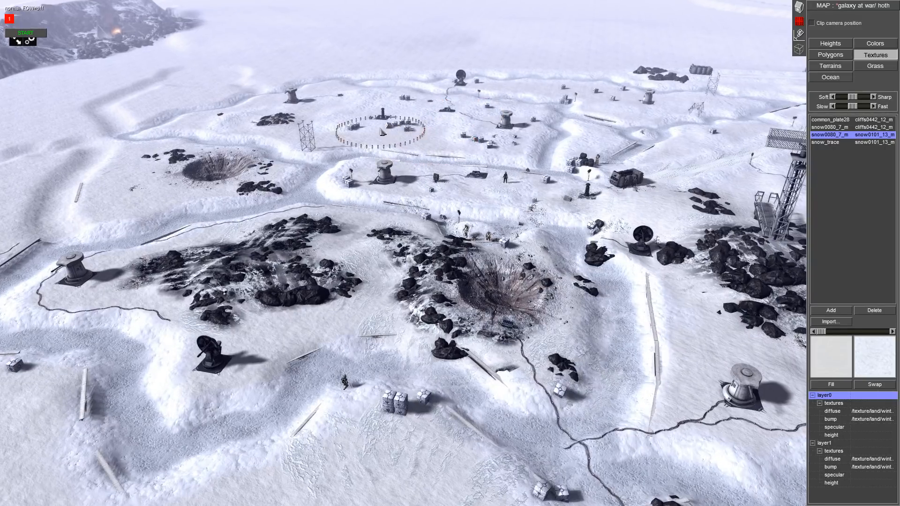
pyautogui.scroll(2, 416, 143)
pyautogui.moveTo(347, 166)
pyautogui.mouseDown(button='middle')
pyautogui.moveTo(542, 140)
pyautogui.moveTo(628, 191)
pyautogui.mouseUp(button='middle')
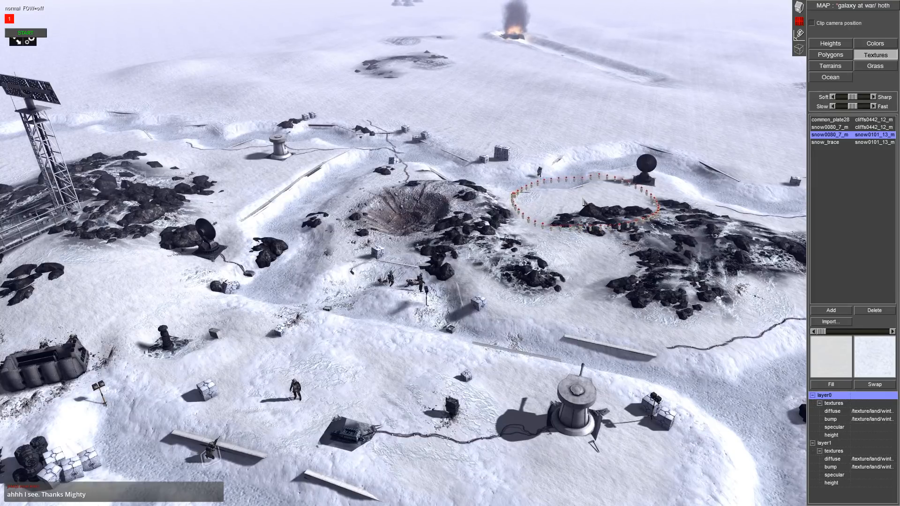
pyautogui.moveTo(512, 335)
pyautogui.mouseDown(button='middle')
pyautogui.moveTo(580, 386)
pyautogui.moveTo(516, 236)
pyautogui.moveTo(314, 206)
pyautogui.mouseUp(button='middle')
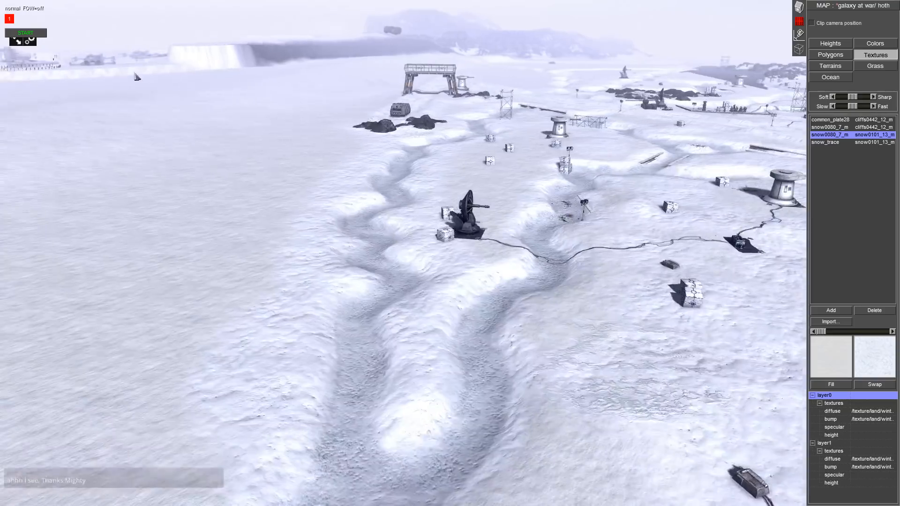
pyautogui.moveTo(225, 155); pyautogui.dragTo(420, 123, button='middle')
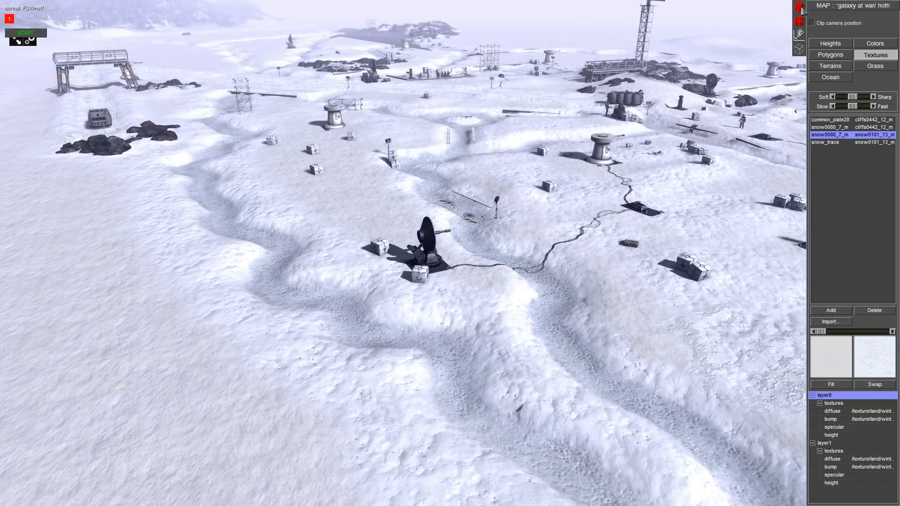
# - In entity editing, copy the medium supply box near the turret and paste it at the crate group beside the trench
pyautogui.click(799, 7)
pyautogui.moveTo(673, 43); pyautogui.dragTo(753, 93, button='middle')
pyautogui.scroll(4, 466, 408)
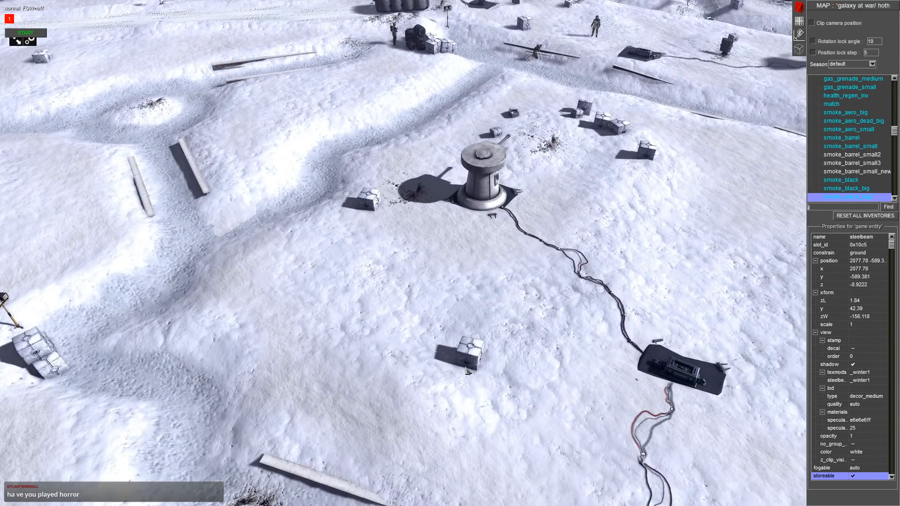
pyautogui.click(465, 369)
pyautogui.hotkey('ctrl', 'c')
pyautogui.moveTo(205, 351); pyautogui.dragTo(263, 128, button='middle')
pyautogui.scroll(4, 457, 226)
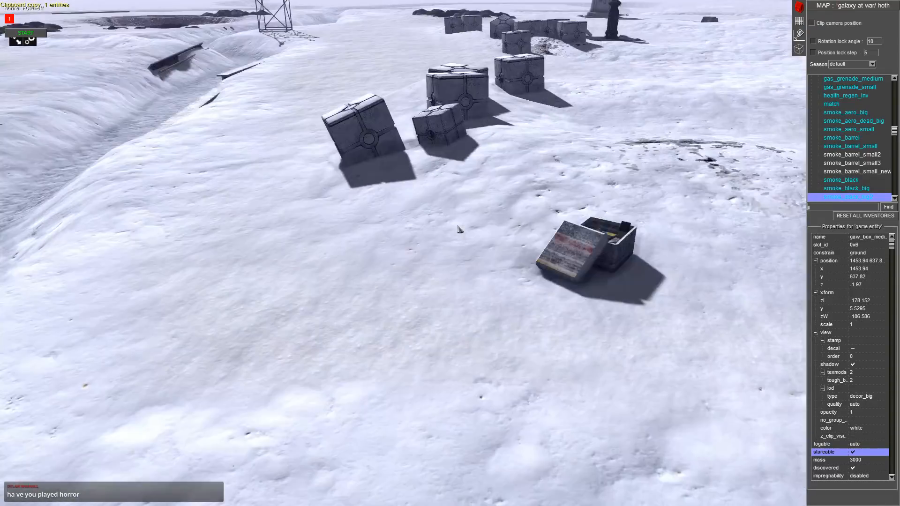
pyautogui.scroll(-4, 459, 229)
pyautogui.hotkey('ctrl', 'v')
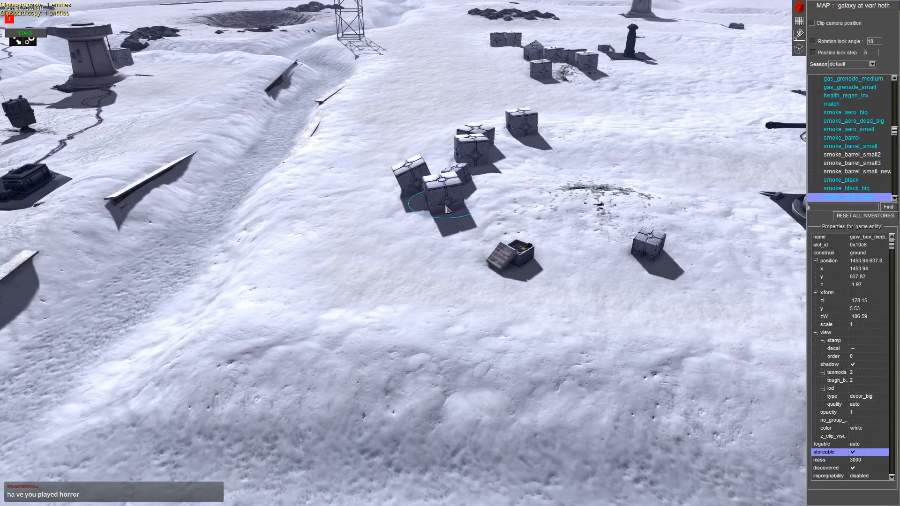
# - Copy the new supply box and paste another beside the same crates, near the dark ground decal
pyautogui.moveTo(446, 209); pyautogui.dragTo(417, 234, button='middle')
pyautogui.hotkey('ctrl', 'c')
pyautogui.hotkey('ctrl', 'v')
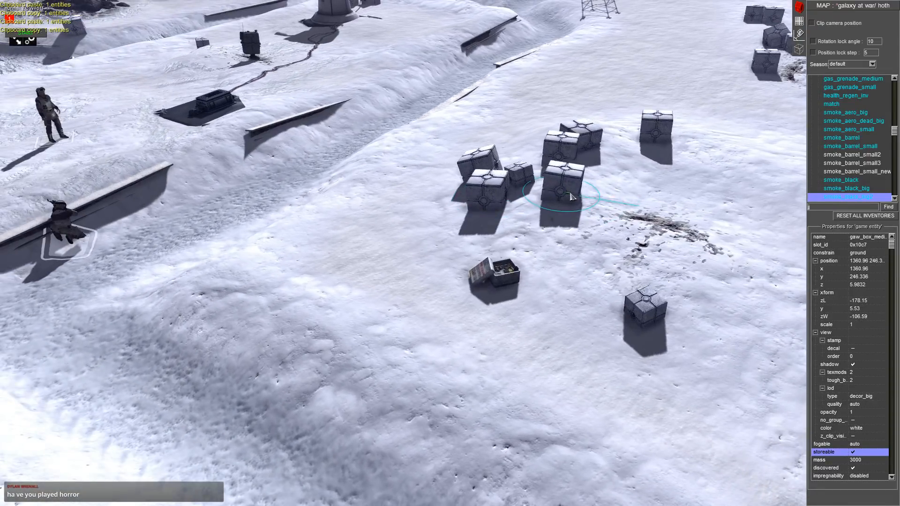
# - Paste another medium supply box into the crate group, in the gap above the open ammunition box
pyautogui.hotkey('ctrl', 'v')
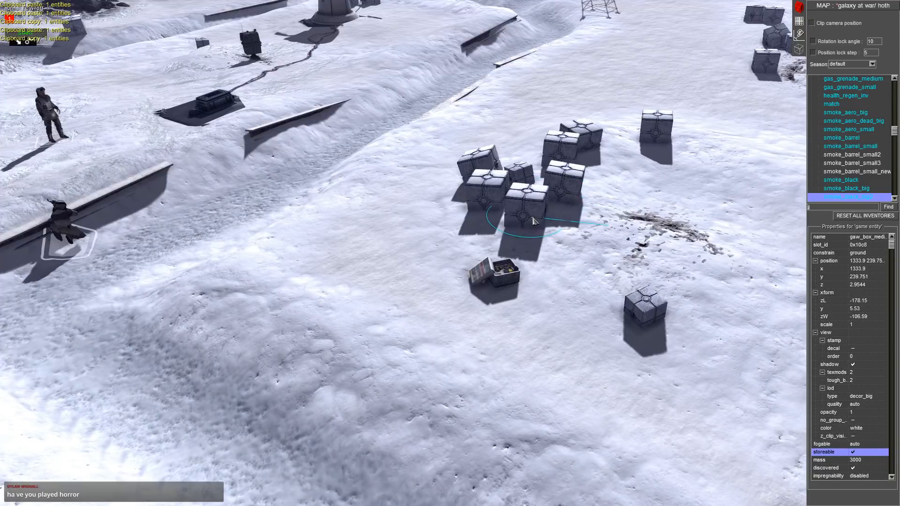
pyautogui.moveTo(562, 253); pyautogui.dragTo(527, 250, button='right')
pyautogui.moveTo(527, 250); pyautogui.dragTo(347, 258, button='middle')
# - Copy the supply box, paste it on the outer trench bank beside the steel beams past the rock pile, and adjust its placement
pyautogui.hotkey('ctrl', 'c')
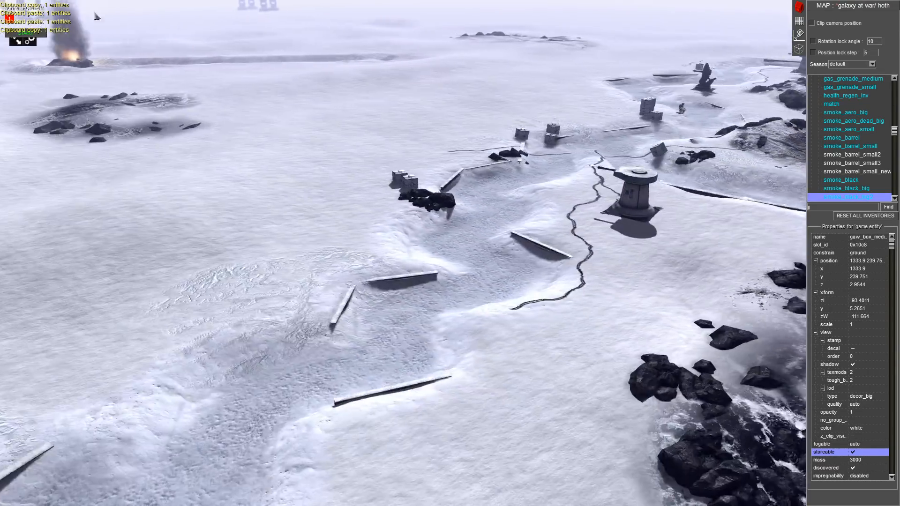
pyautogui.scroll(4, 419, 170)
pyautogui.moveTo(419, 170); pyautogui.dragTo(453, 162, button='middle')
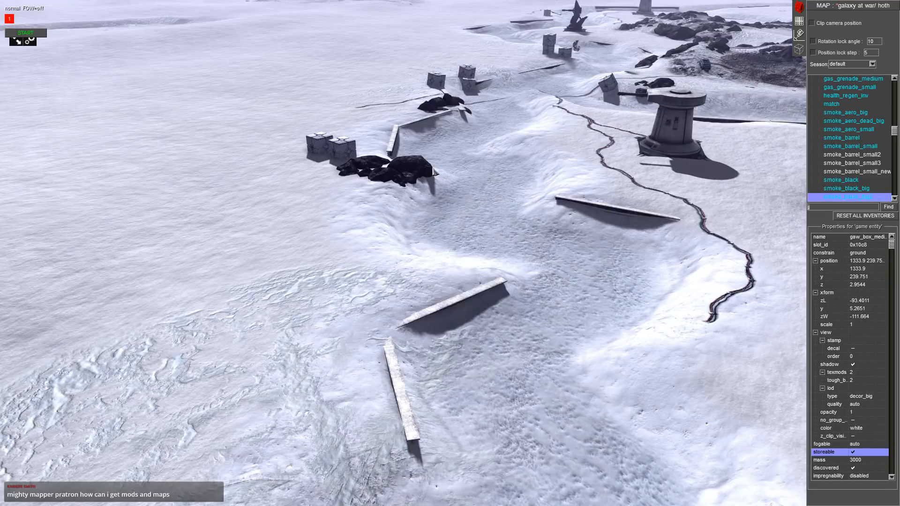
pyautogui.scroll(-3, 413, 166)
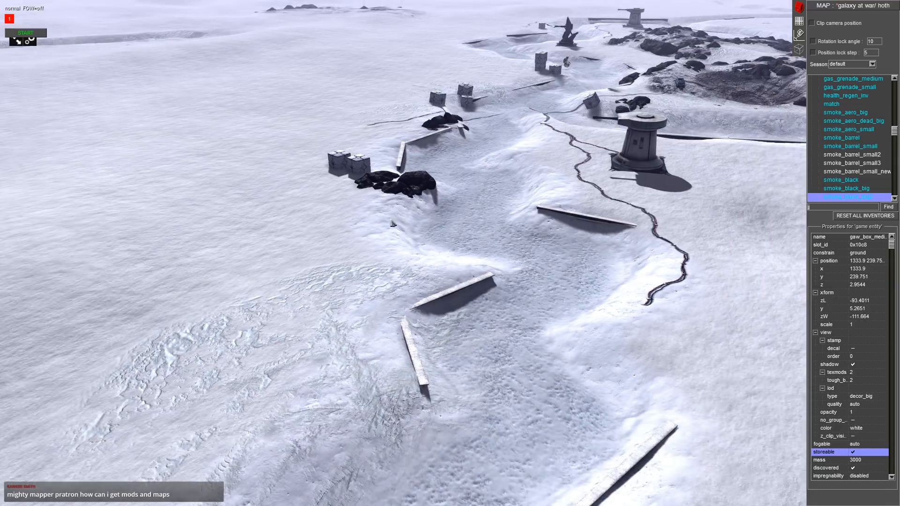
pyautogui.hotkey('ctrl', 'c')
pyautogui.moveTo(414, 165); pyautogui.dragTo(619, 247, button='middle')
pyautogui.hotkey('ctrl', 'v')
pyautogui.press('pageup')
pyautogui.press('pageup')
pyautogui.press('pageup')
pyautogui.press('pageup')
pyautogui.press('KP_4')
pyautogui.press('KP_6')
pyautogui.press('pagedown')
pyautogui.press('pagedown')
pyautogui.press('pagedown')
pyautogui.press('pagedown')
pyautogui.press('pagedown')
# - Copy the steelbeam on the trench bank, paste it along the cable beyond the rock pile, and rotate it to follow the trench wall
pyautogui.click(587, 218)
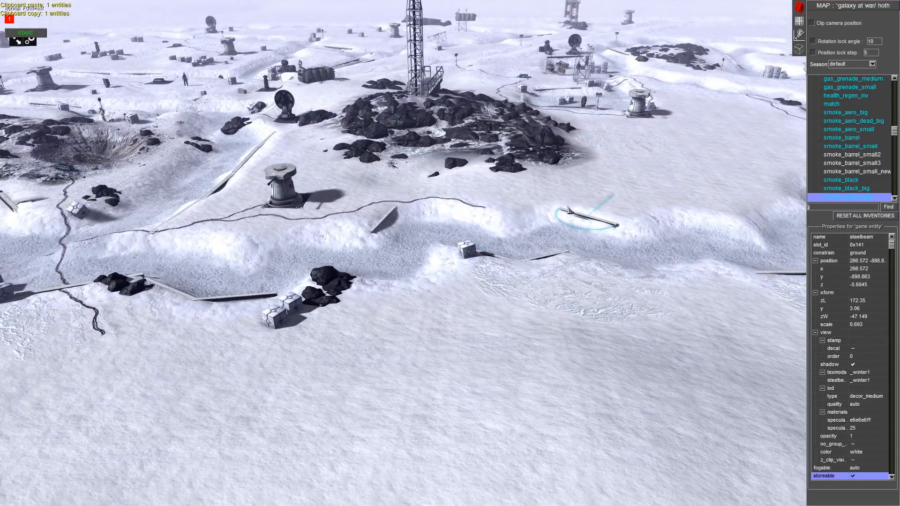
pyautogui.hotkey('ctrl', 'c')
pyautogui.moveTo(588, 219); pyautogui.dragTo(656, 258, button='middle')
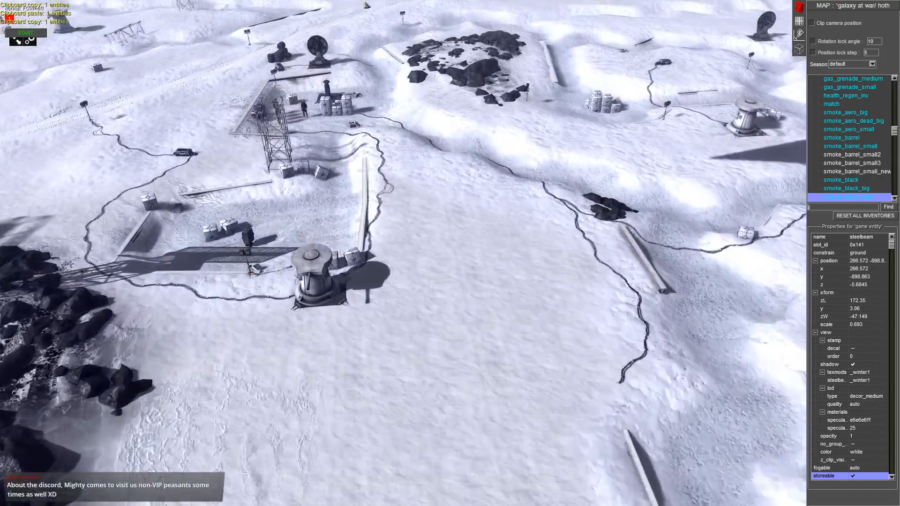
pyautogui.moveTo(478, 33); pyautogui.dragTo(367, 234, button='middle')
pyautogui.hotkey('ctrl', 'v')
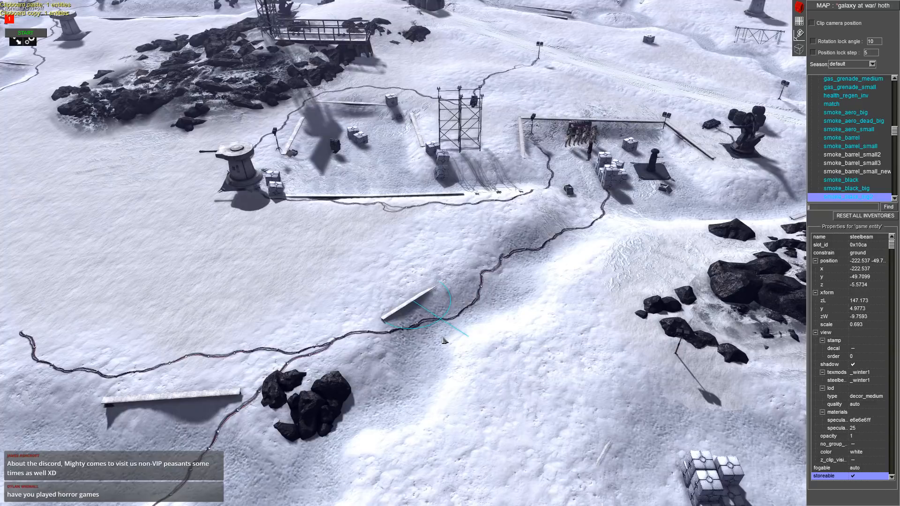
pyautogui.moveTo(443, 341); pyautogui.dragTo(421, 344)
pyautogui.moveTo(422, 344); pyautogui.dragTo(384, 349, button='middle')
# - Paste two more steel beams along the cable toward the crates by the soldiers, sinking the last one into the snow
pyautogui.hotkey('ctrl', 'c')
pyautogui.hotkey('ctrl', 'v')
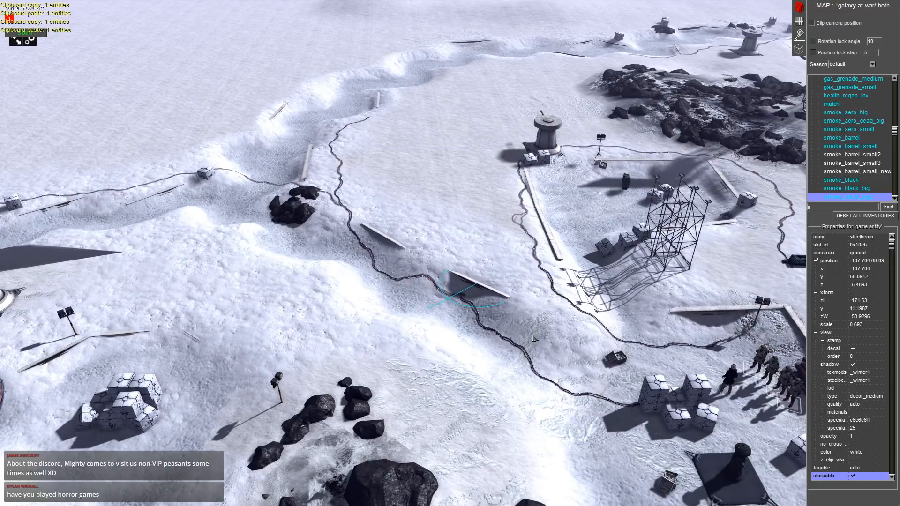
pyautogui.hotkey('ctrl', 'c')
pyautogui.hotkey('ctrl', 'v')
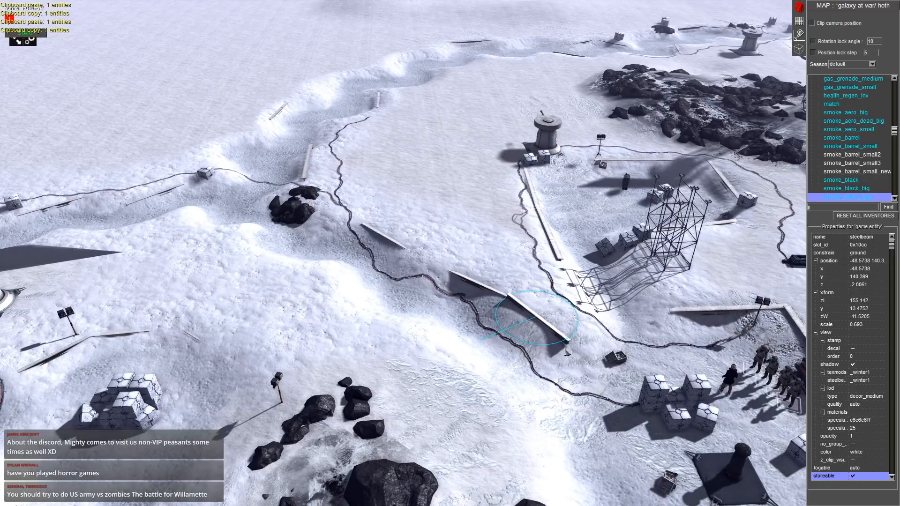
pyautogui.keyDown('alt'); pyautogui.moveTo(567, 352); pyautogui.dragTo(569, 367); pyautogui.keyUp('alt')
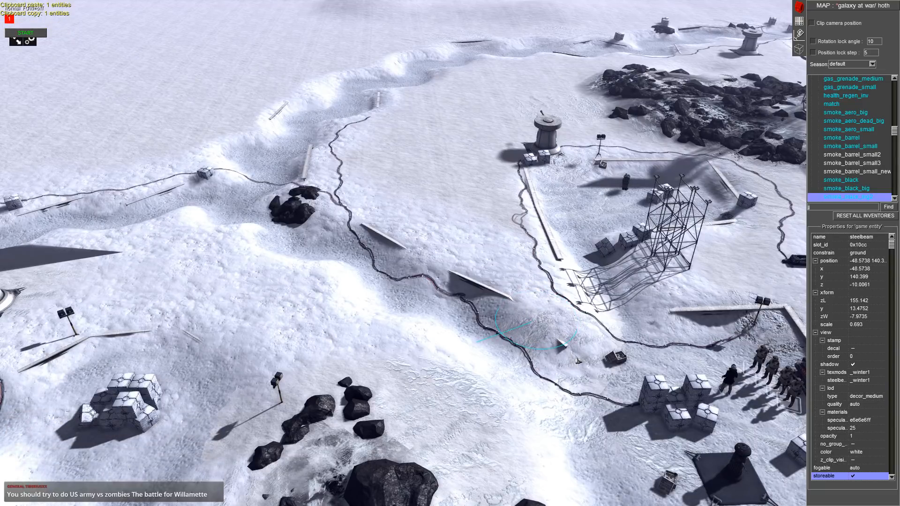
# - Paste a steel beam on the opposite snow bank and another across the trench from the cable, rotating the second against the trench wall
pyautogui.moveTo(424, 321); pyautogui.dragTo(531, 311, button='middle')
pyautogui.hotkey('ctrl', 'v')
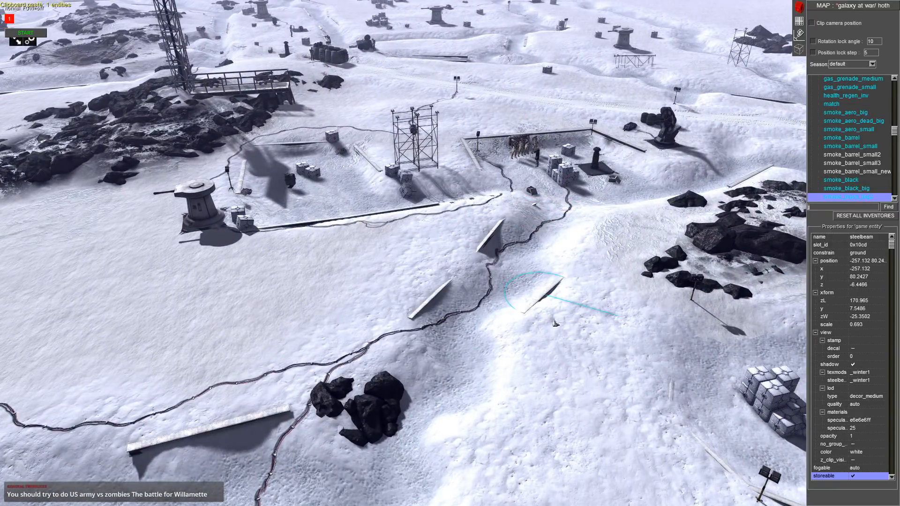
pyautogui.moveTo(555, 322); pyautogui.dragTo(600, 231, button='middle')
pyautogui.hotkey('ctrl', 'c')
pyautogui.hotkey('ctrl', 'v')
pyautogui.moveTo(601, 232); pyautogui.dragTo(531, 239)
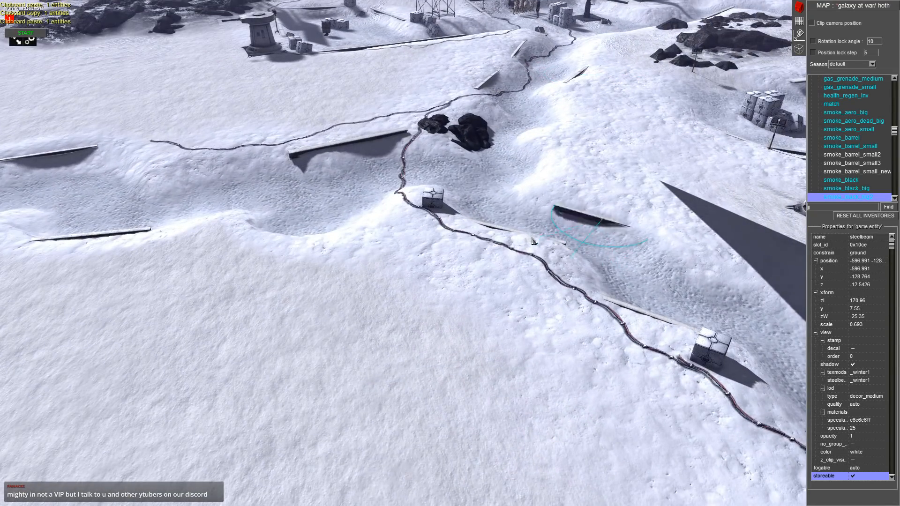
pyautogui.moveTo(600, 303); pyautogui.dragTo(590, 292)
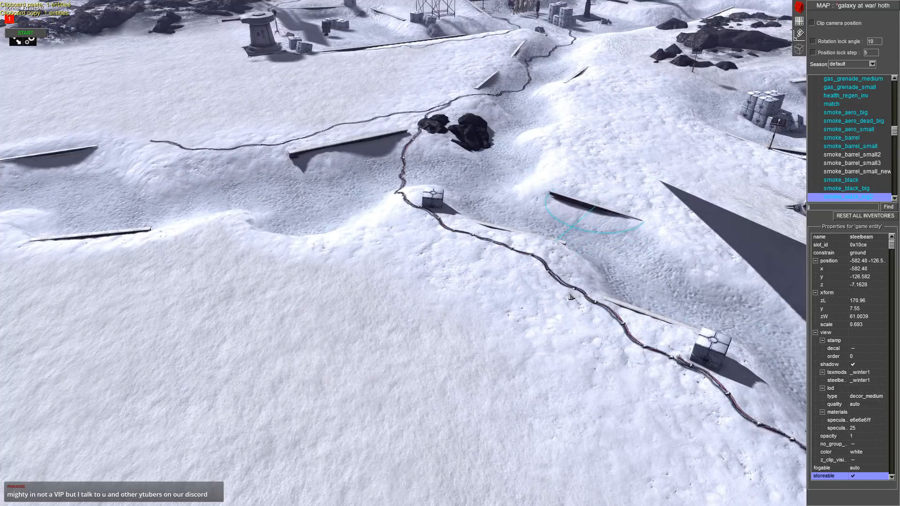
pyautogui.scroll(-6, 699, 286)
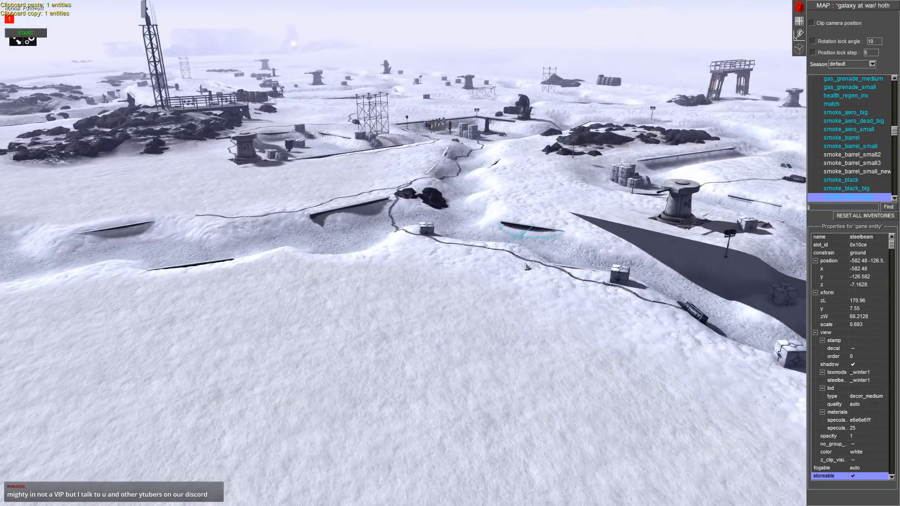
pyautogui.moveTo(527, 266); pyautogui.dragTo(530, 332, button='middle')
pyautogui.click(530, 331)
# - Copy the upright lattice tower (framework) and paste it on the rocky patch in the open snow field beyond the trench
pyautogui.press('Right')
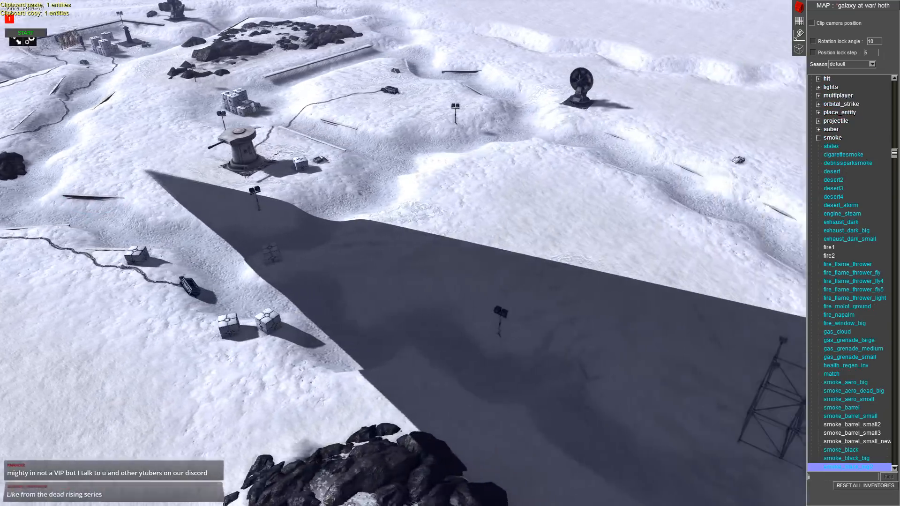
pyautogui.moveTo(735, 151); pyautogui.dragTo(594, 225, button='middle')
pyautogui.press('Up')
pyautogui.moveTo(702, 272); pyautogui.dragTo(607, 226, button='middle')
pyautogui.moveTo(898, 256)
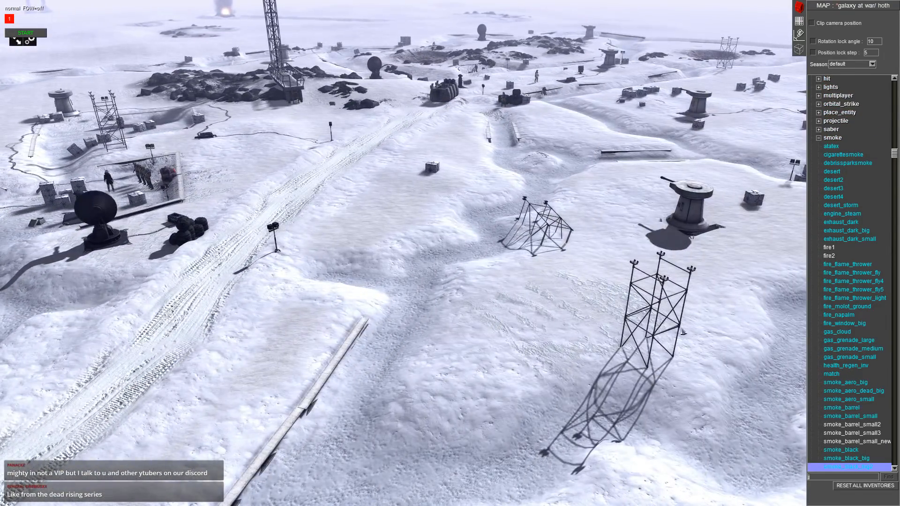
pyautogui.click(653, 354)
pyautogui.moveTo(652, 355); pyautogui.dragTo(604, 375, button='middle')
pyautogui.hotkey('ctrl', 'c')
pyautogui.press('Left')
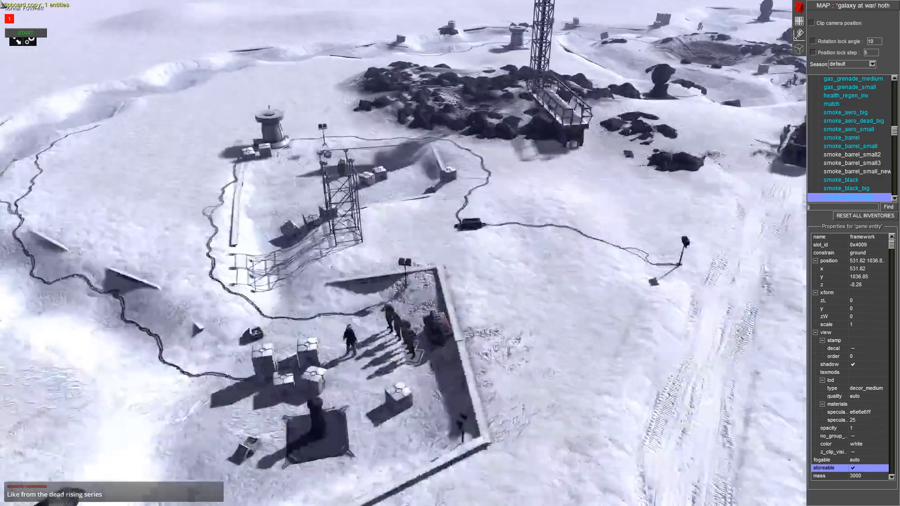
pyautogui.moveTo(286, 160); pyautogui.dragTo(247, 149, button='middle')
pyautogui.press('Up')
pyautogui.press('Left')
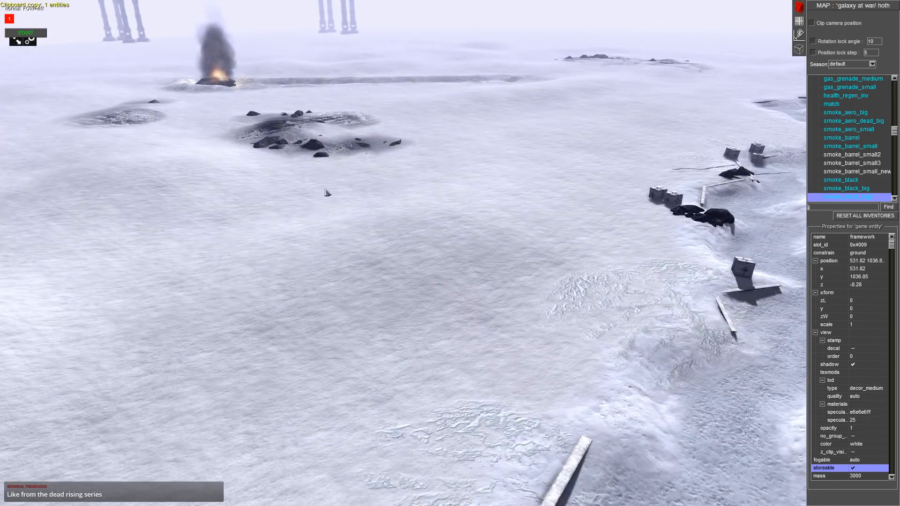
pyautogui.hotkey('ctrl', 'v')
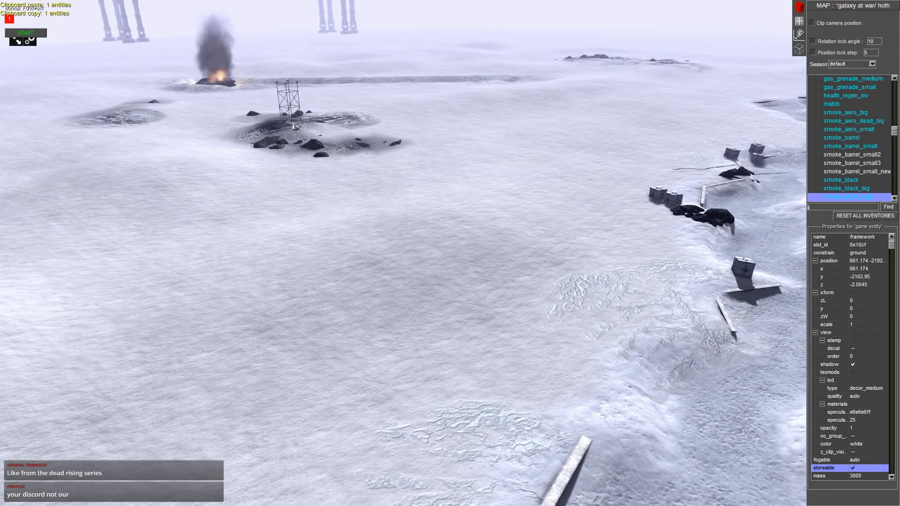
# - Try a second copy of the lattice tower toppled over the rocks of the remote debris patch
pyautogui.hotkey('ctrl', 'c')
pyautogui.moveTo(368, 197); pyautogui.dragTo(389, 117, button='middle')
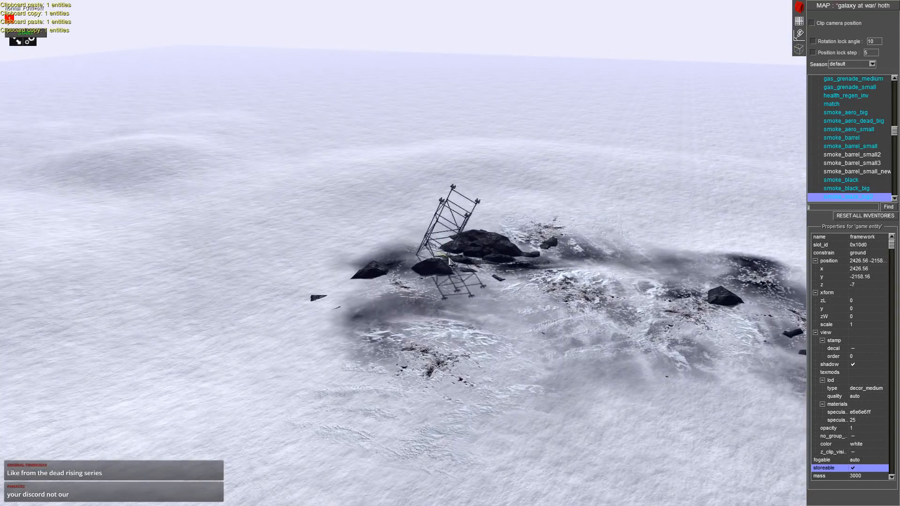
pyautogui.moveTo(465, 267); pyautogui.dragTo(465, 259)
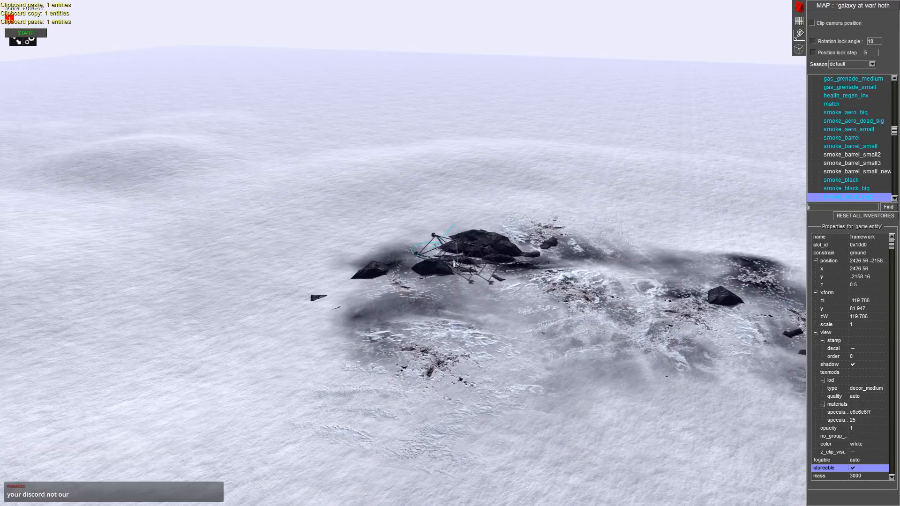
pyautogui.moveTo(454, 264); pyautogui.dragTo(746, 250, button='middle')
pyautogui.press('Delete')
# - In terrain texture editing, paint the snow0080_7_m and snow0101_13_m pair onto the open snow beyond the trench
pyautogui.moveTo(436, 292); pyautogui.dragTo(580, 320, button='middle')
pyautogui.moveTo(304, 140); pyautogui.dragTo(385, 183, button='middle')
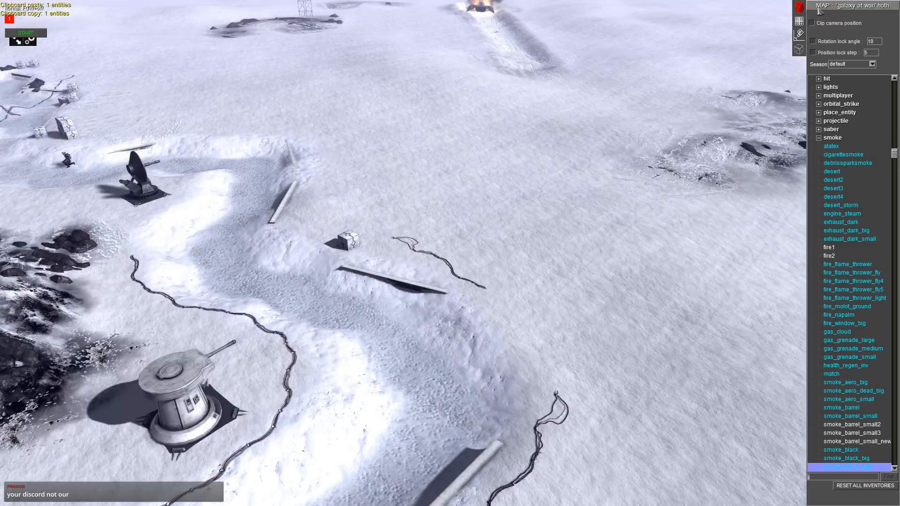
pyautogui.click(799, 21)
pyautogui.click(859, 128)
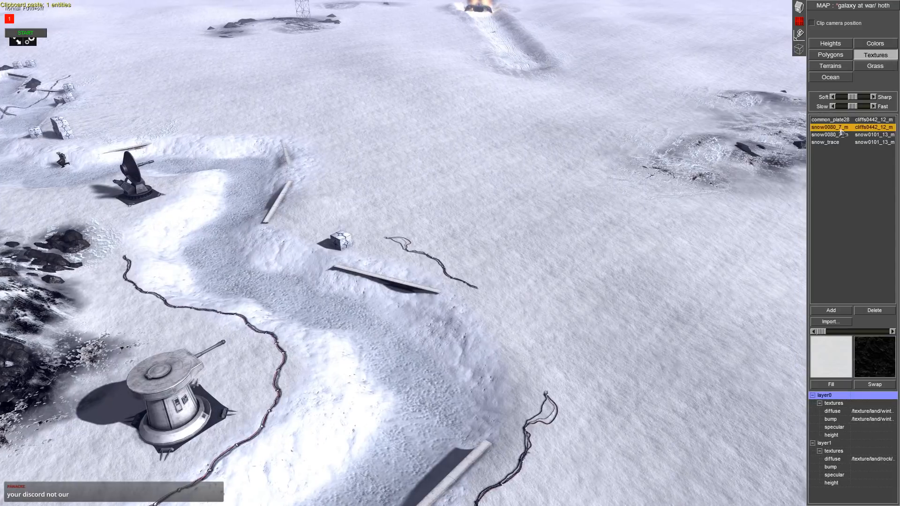
pyautogui.press('Down')
pyautogui.press('Down')
pyautogui.press('Up')
pyautogui.press('Up')
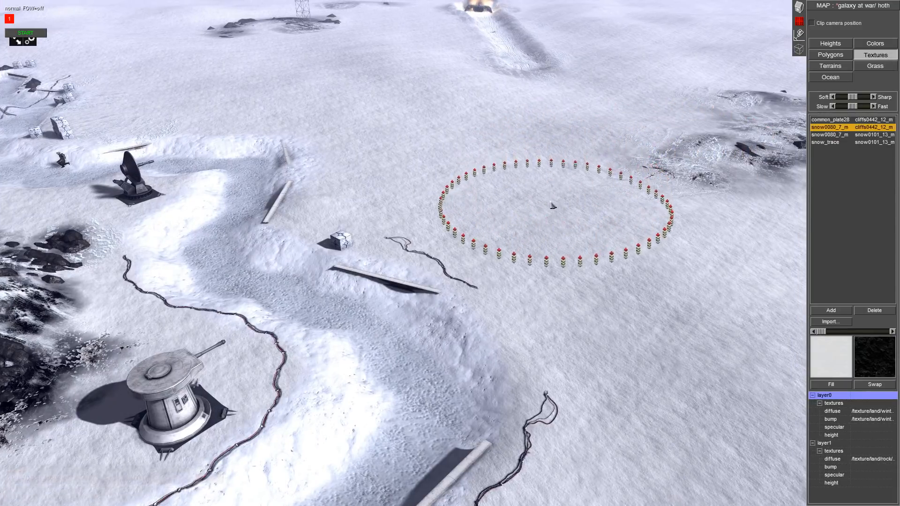
pyautogui.press('Up')
pyautogui.press('Down')
pyautogui.press('Down')
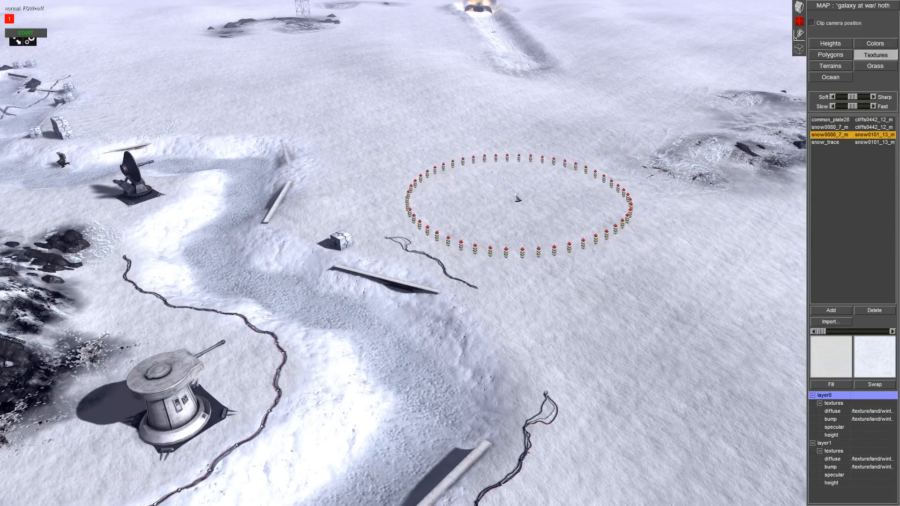
pyautogui.moveTo(518, 200)
pyautogui.mouseDown()
pyautogui.moveTo(625, 255)
pyautogui.moveTo(500, 117)
pyautogui.moveTo(508, 103)
pyautogui.mouseUp()
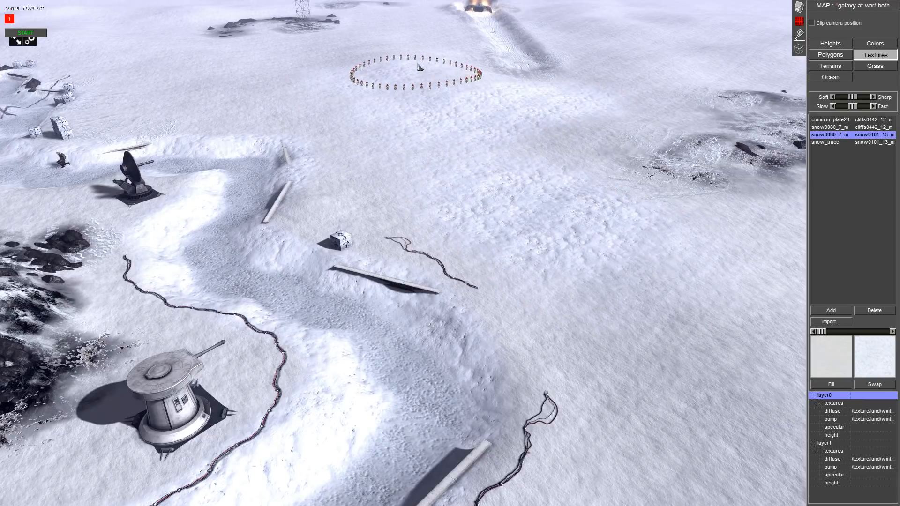
# - Extend the same snow texture pair across the field toward the lattice tower and the burning wreck's trail
pyautogui.moveTo(220, 82); pyautogui.dragTo(526, 207, button='middle')
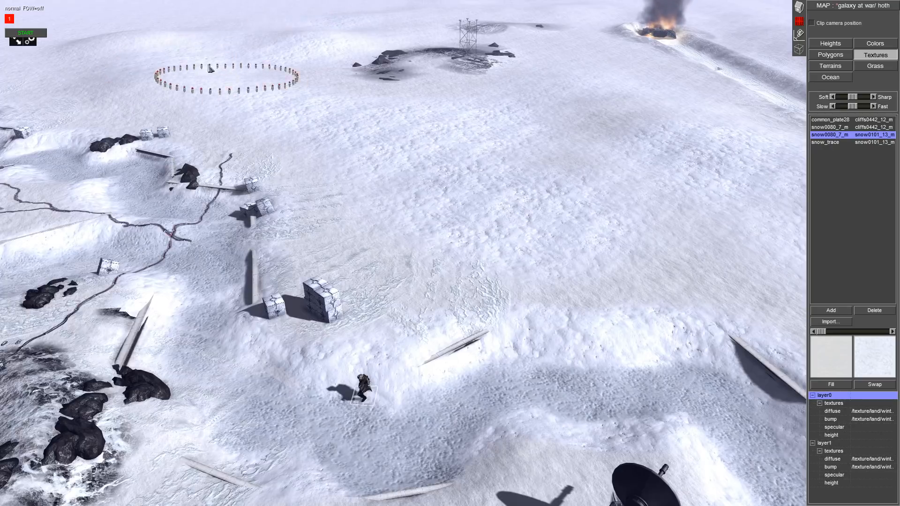
pyautogui.moveTo(276, 63)
pyautogui.mouseDown(button='middle')
pyautogui.moveTo(338, 51)
pyautogui.moveTo(346, 59)
pyautogui.mouseUp(button='middle')
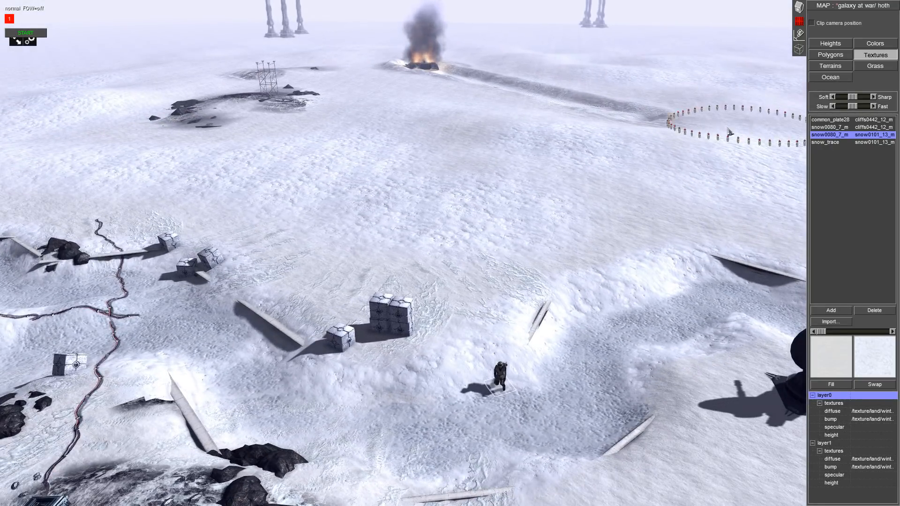
pyautogui.moveTo(763, 125)
pyautogui.mouseDown(button='middle')
pyautogui.moveTo(546, 185)
pyautogui.moveTo(685, 140)
pyautogui.mouseUp(button='middle')
# - Return to entity editing and save the map
pyautogui.click(799, 7)
pyautogui.moveTo(717, 77); pyautogui.dragTo(680, 114, button='middle')
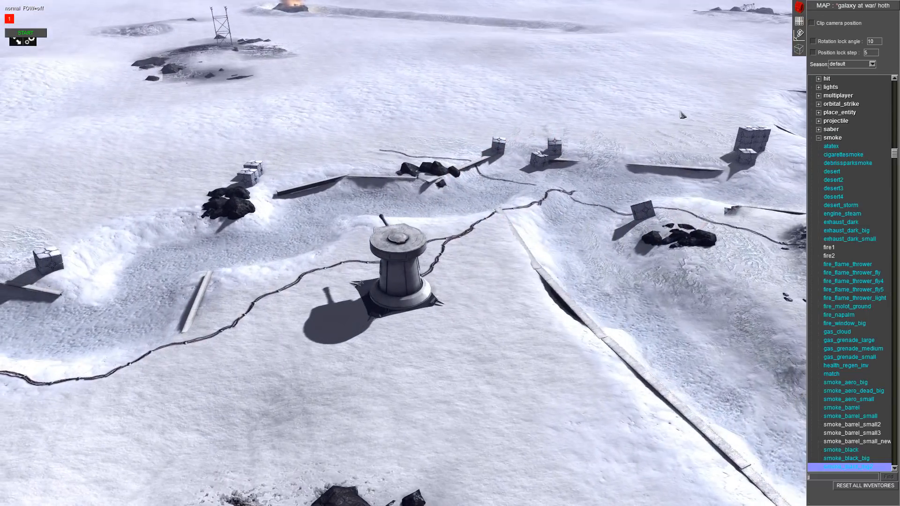
pyautogui.hotkey('ctrl', 's')
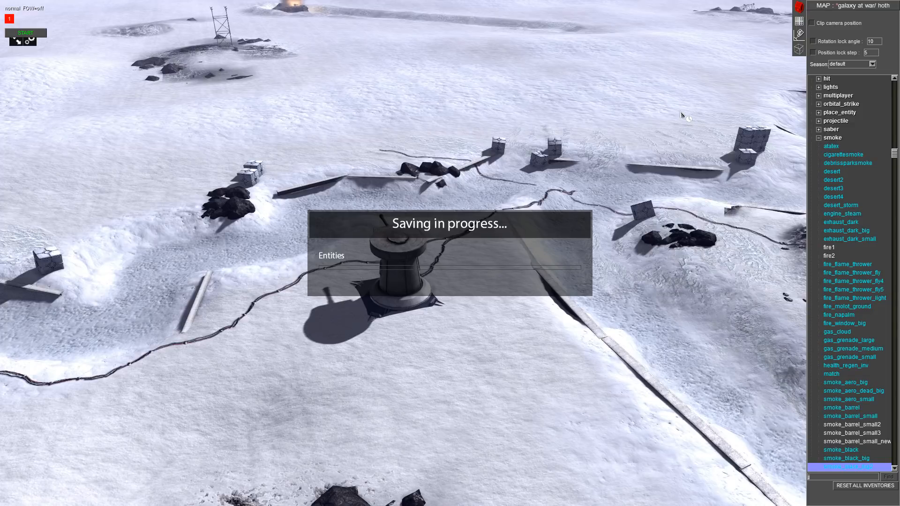
# - Examine the properties of the soldiers already standing on the snow and along the trench
pyautogui.press('F3')
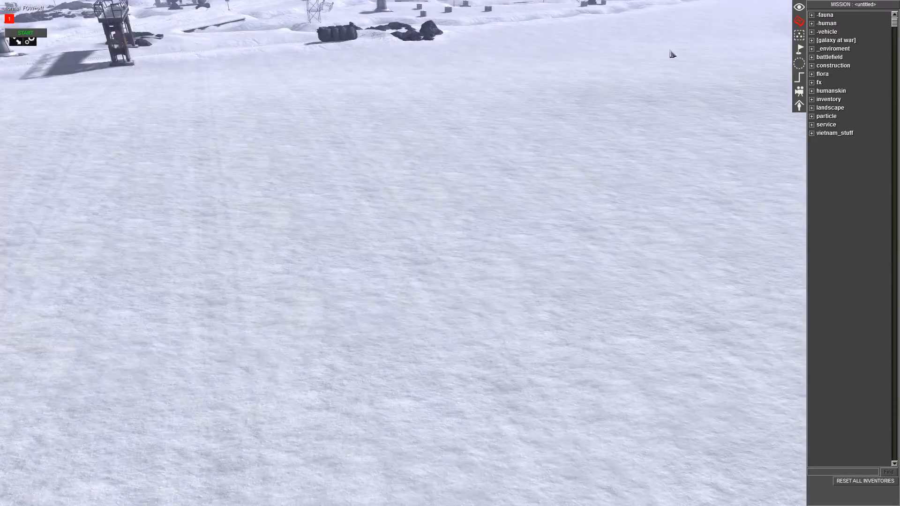
pyautogui.press('F2')
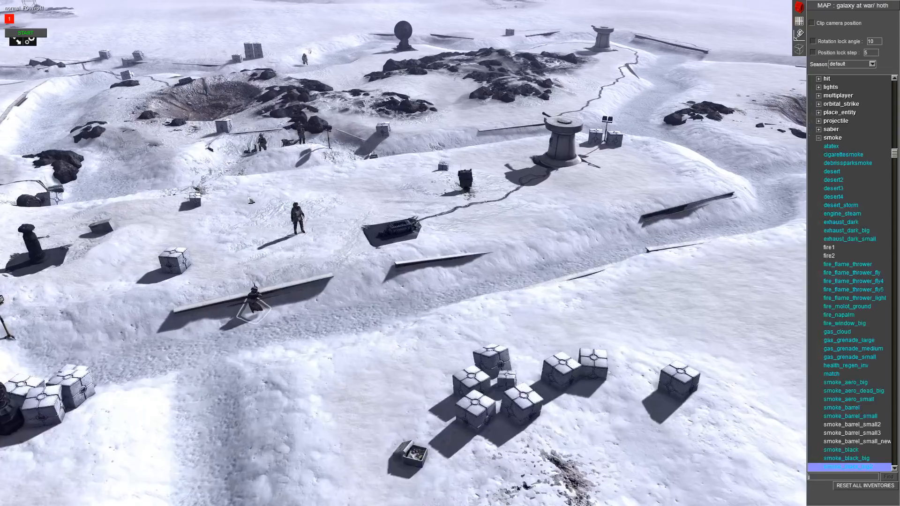
pyautogui.click(255, 300)
pyautogui.click(326, 224)
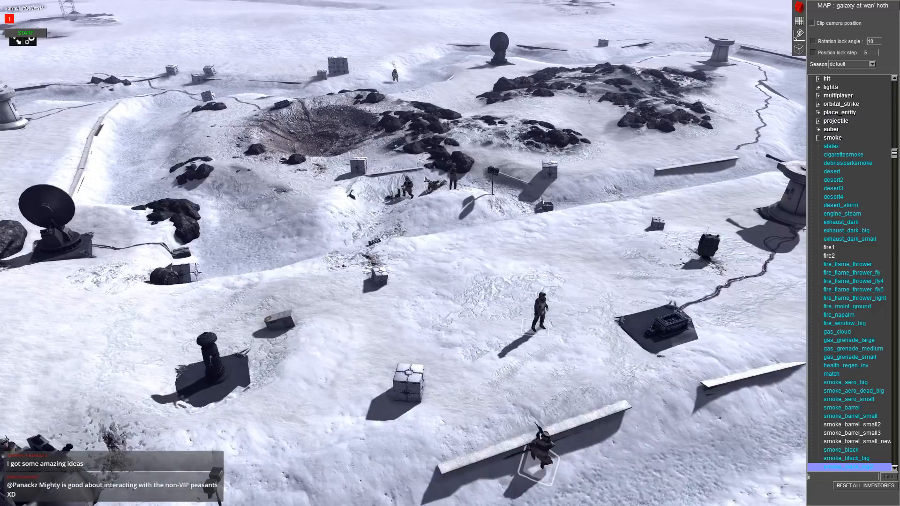
pyautogui.click(540, 311)
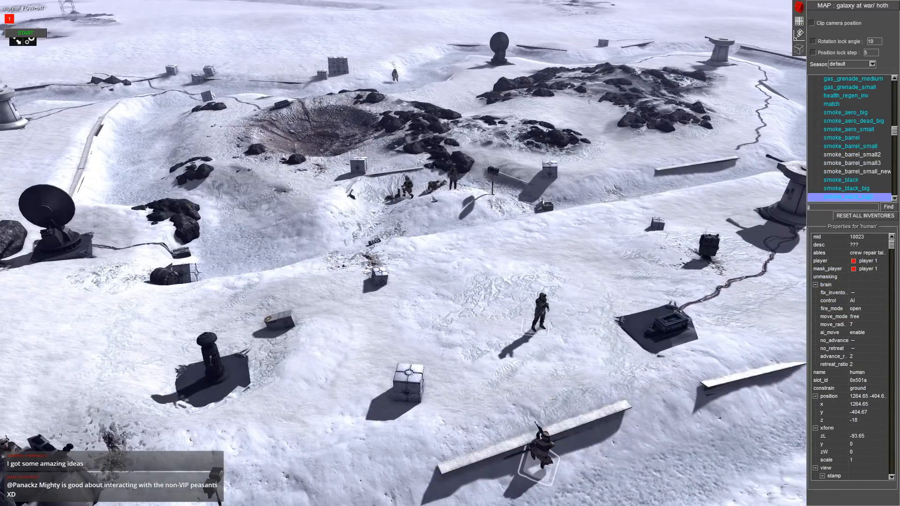
pyautogui.click(489, 230)
pyautogui.click(543, 449)
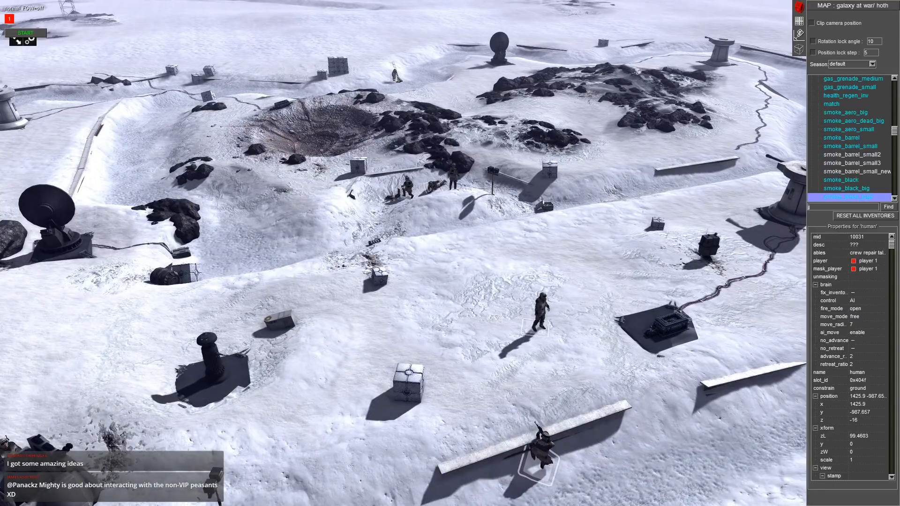
pyautogui.click(447, 198)
# - In mission editing, open the snow variants of the male human rebels among the single Star Wars human units
pyautogui.press('F3')
pyautogui.click(811, 24)
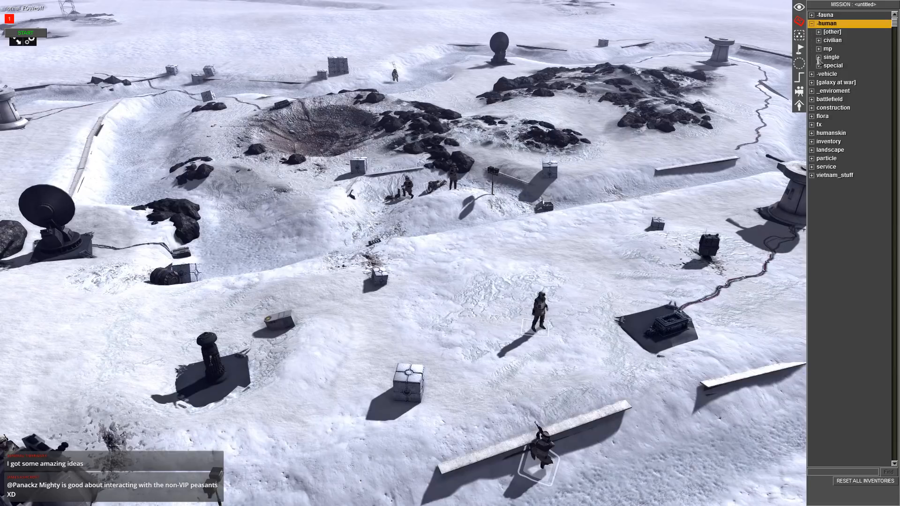
pyautogui.click(818, 49)
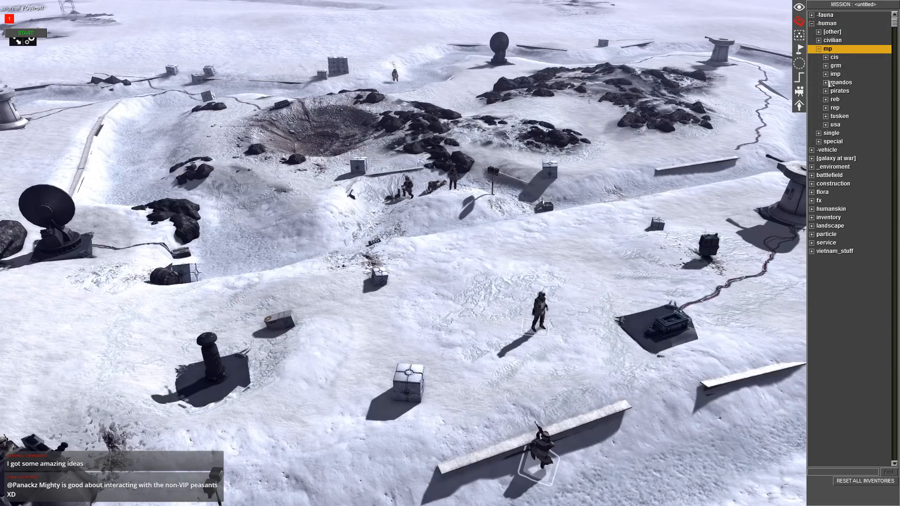
pyautogui.click(818, 49)
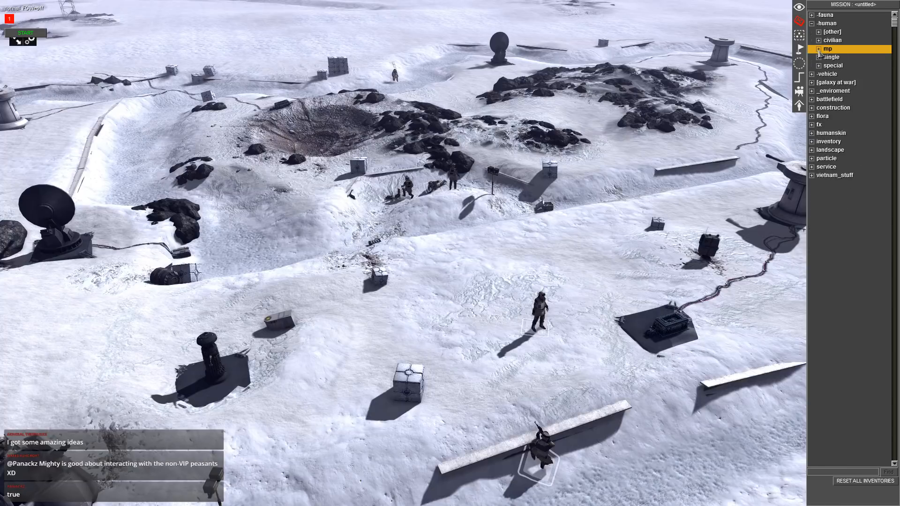
pyautogui.click(818, 57)
pyautogui.click(825, 66)
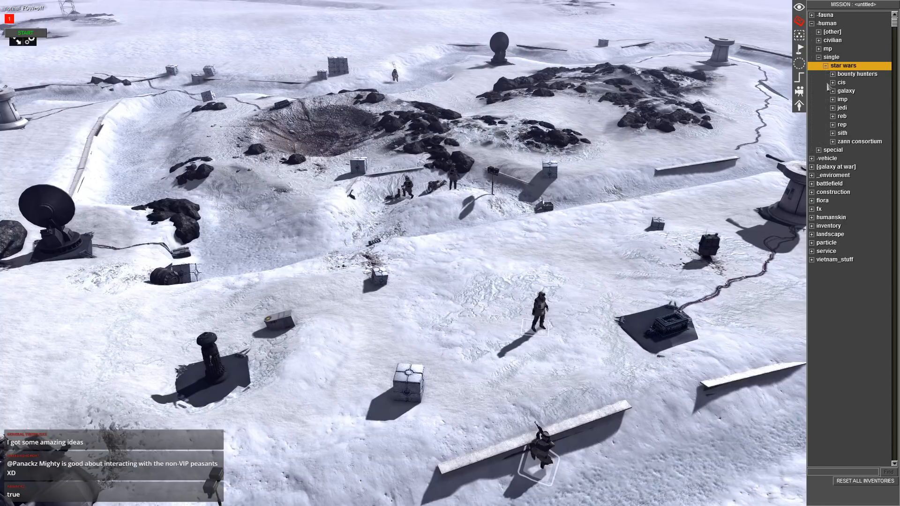
pyautogui.click(833, 117)
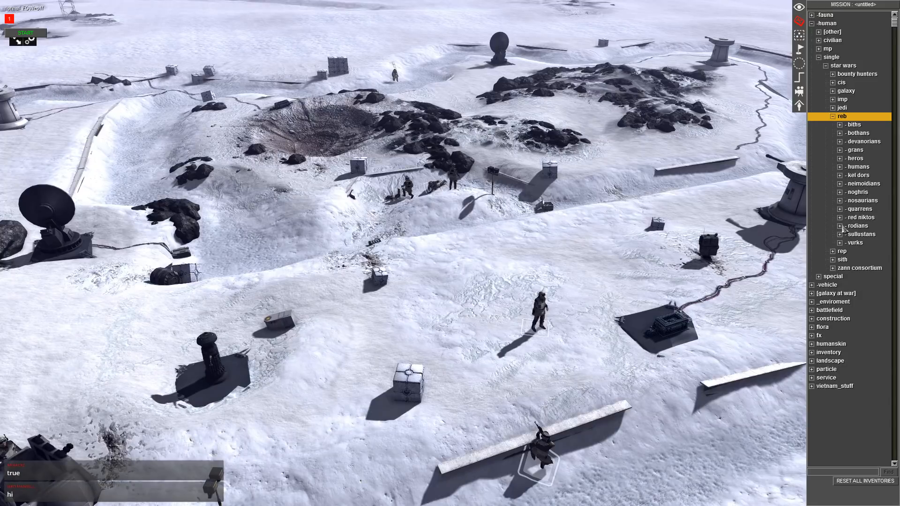
pyautogui.click(839, 167)
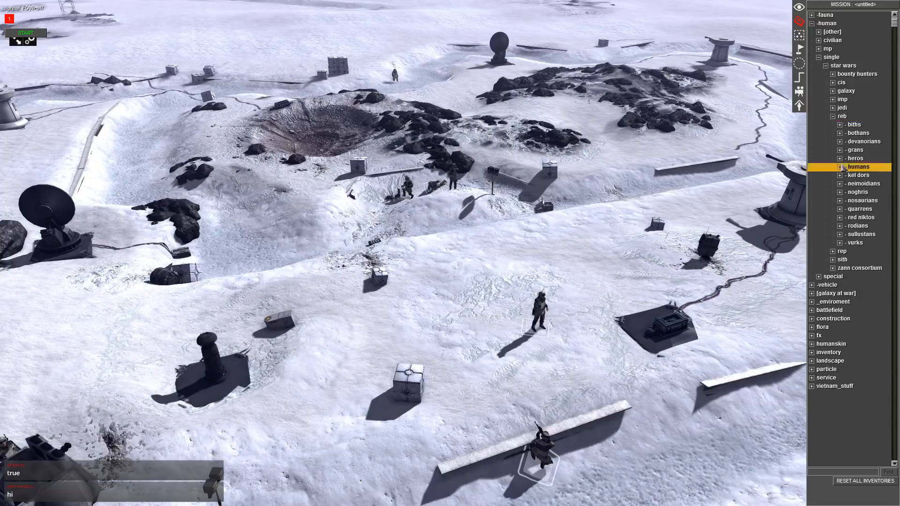
pyautogui.click(846, 183)
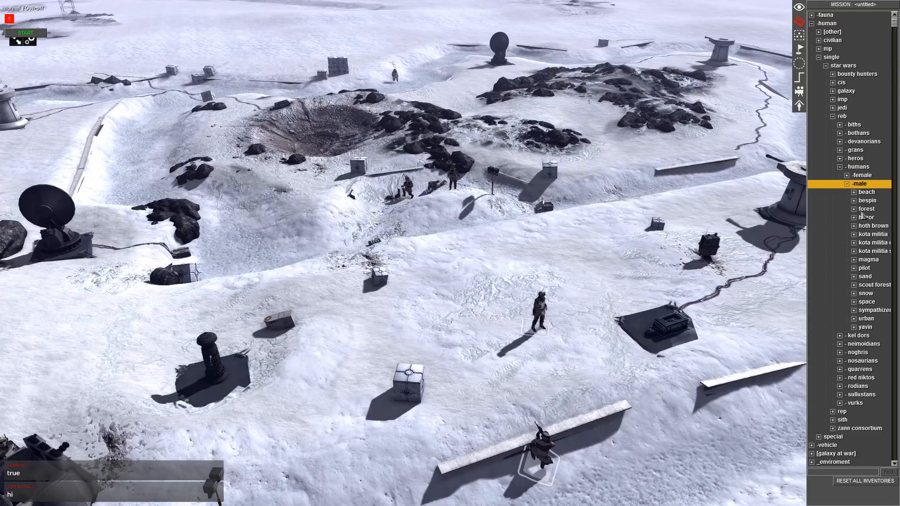
pyautogui.click(854, 294)
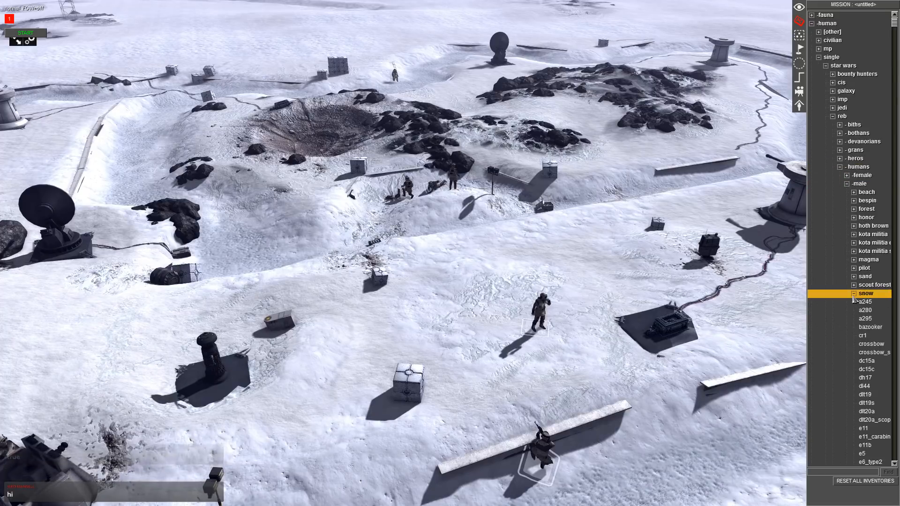
# - Preview the snow rebel soldier variants from a245 to dh17 over the open snow
pyautogui.click(865, 303)
pyautogui.scroll(3, 605, 296)
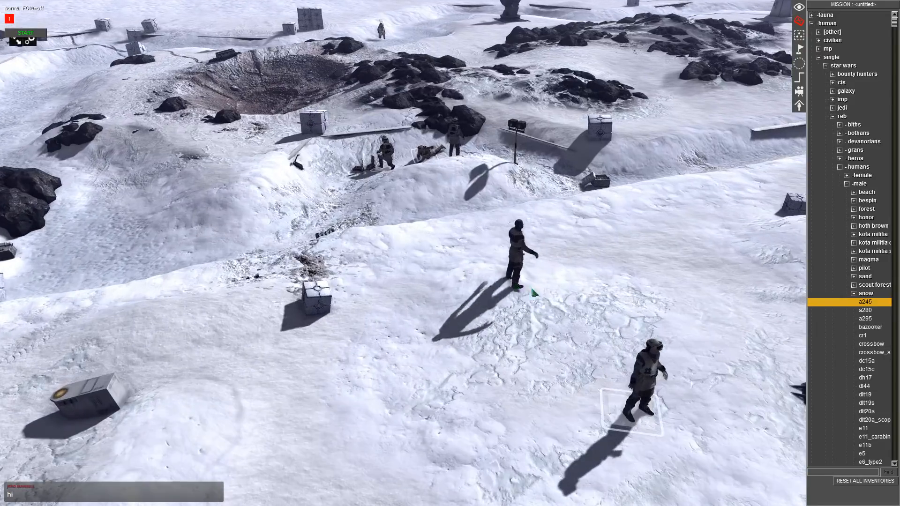
pyautogui.press('Down')
pyautogui.press('Down')
pyautogui.press('Down')
pyautogui.press('Down')
pyautogui.press('Down')
pyautogui.press('Down')
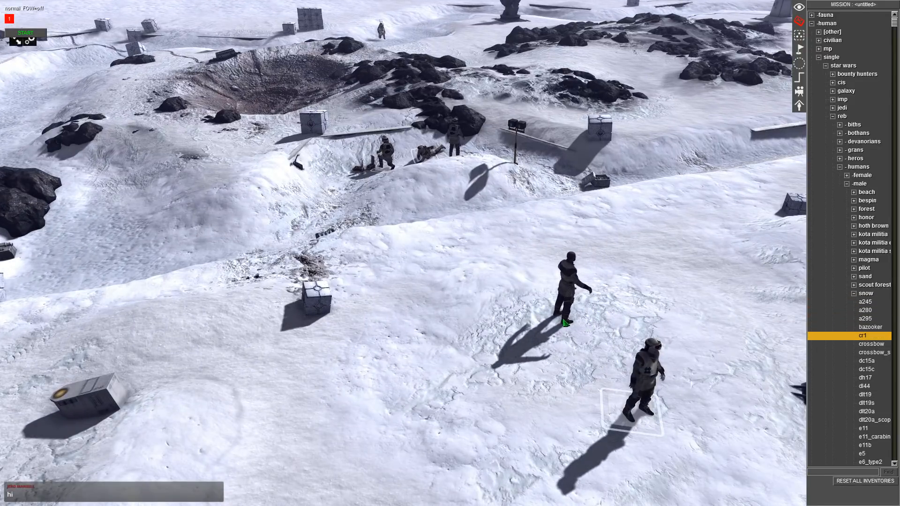
pyautogui.press('Down')
pyautogui.press('Down')
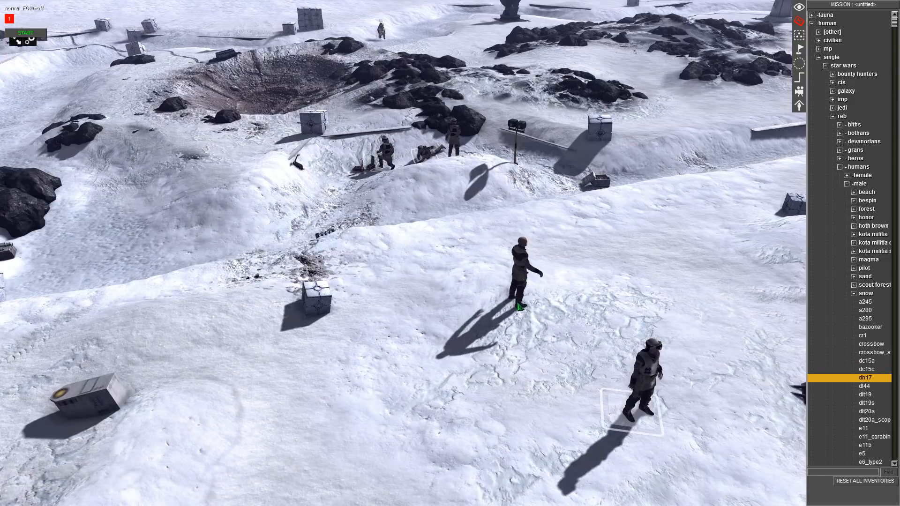
pyautogui.press('Up')
pyautogui.press('Up')
pyautogui.press('Up')
pyautogui.press('Up')
pyautogui.press('Up')
pyautogui.press('Up')
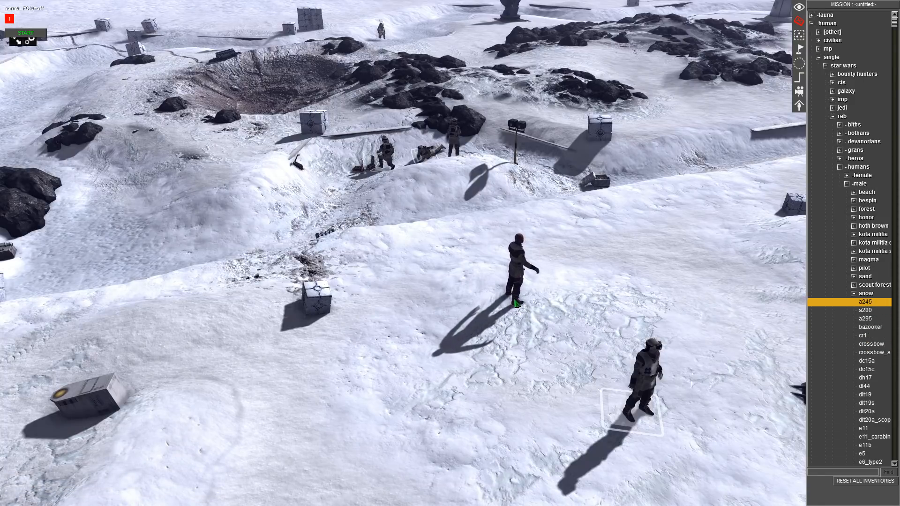
# - Try an a245 snow rebel soldier near the existing soldier on the open snow and delete it
pyautogui.click(541, 299)
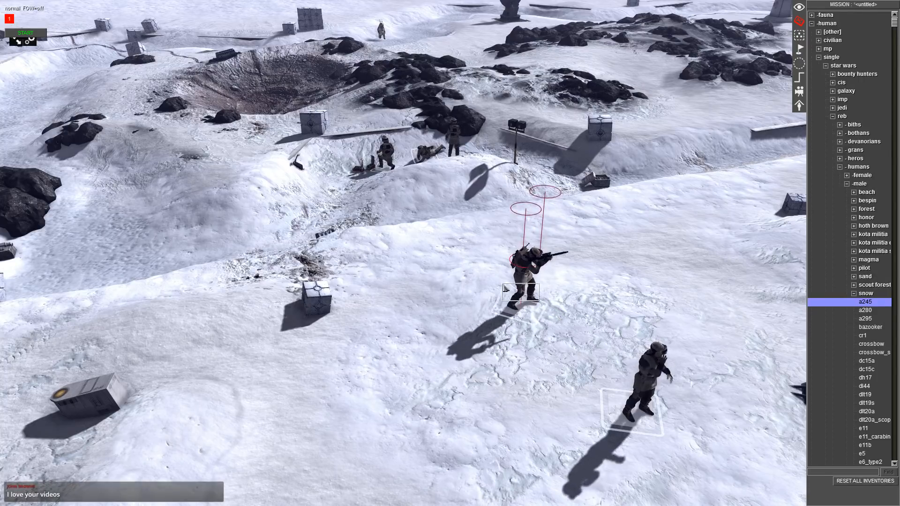
pyautogui.moveTo(503, 285); pyautogui.dragTo(501, 283)
pyautogui.press('Delete')
# - Place an a295 snow rebel soldier near the existing soldier on the open snow and turn it
pyautogui.click(862, 318)
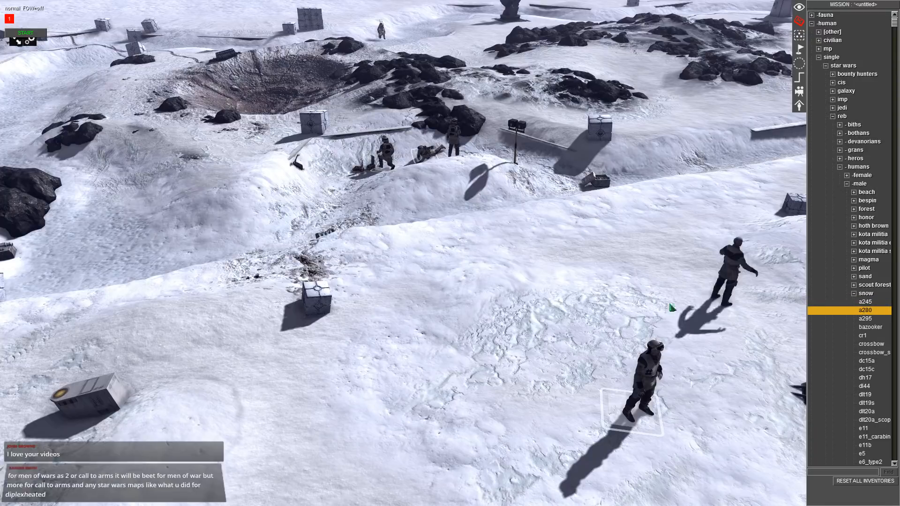
pyautogui.click(530, 309)
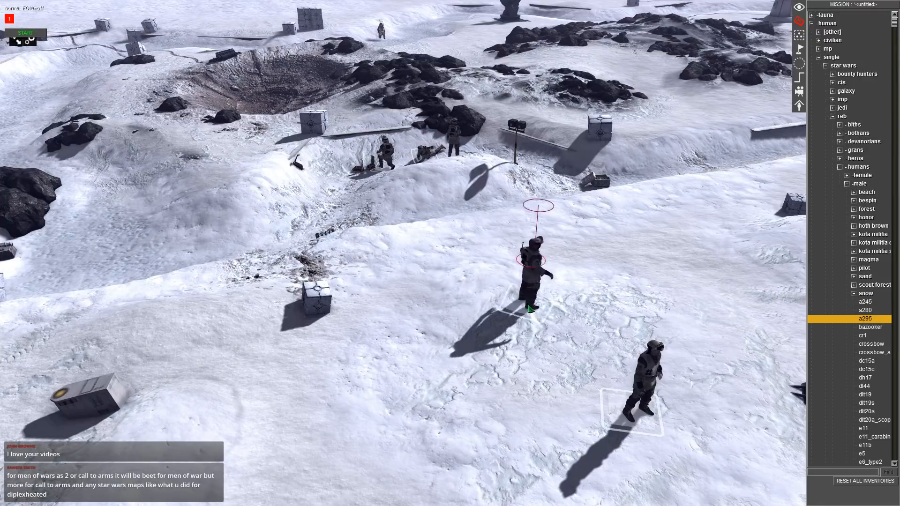
pyautogui.rightClick(579, 306)
pyautogui.click(527, 294)
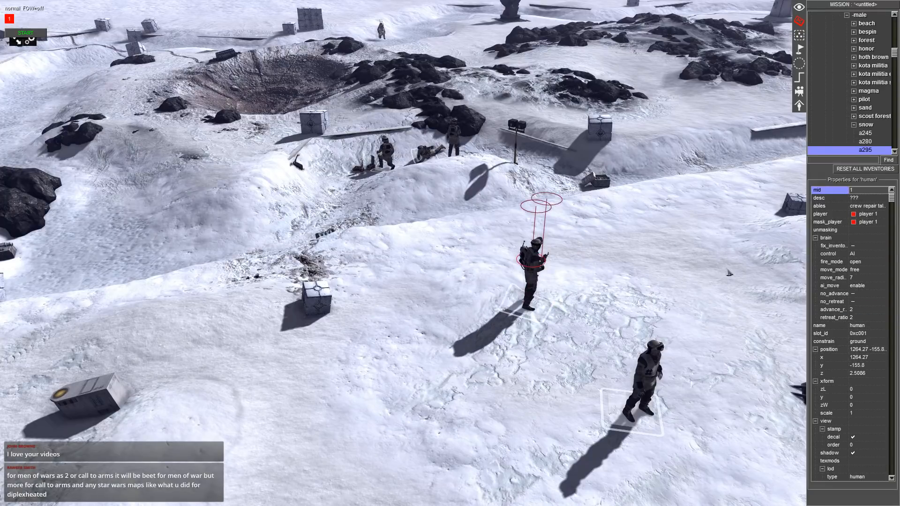
pyautogui.rightClick(728, 272)
# - Move the a295 soldier into the trench by the supply boxes and paste a turned copy beside it
pyautogui.scroll(-5, 558, 239)
pyautogui.scroll(6, 394, 177)
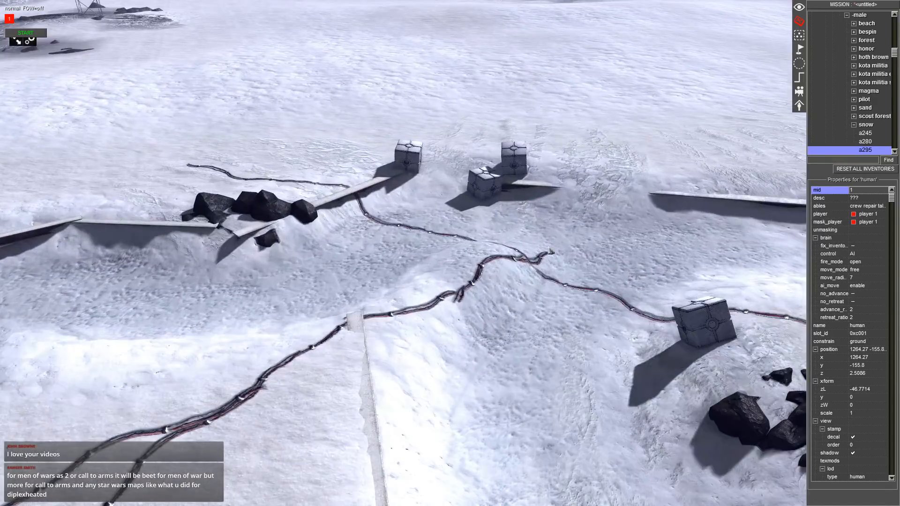
pyautogui.keyDown('alt'); pyautogui.moveTo(551, 252); pyautogui.dragTo(518, 229, button='right'); pyautogui.keyUp('alt')
pyautogui.hotkey('ctrl', 'c')
pyautogui.moveTo(518, 229); pyautogui.dragTo(565, 233, button='middle')
pyautogui.hotkey('ctrl', 'v')
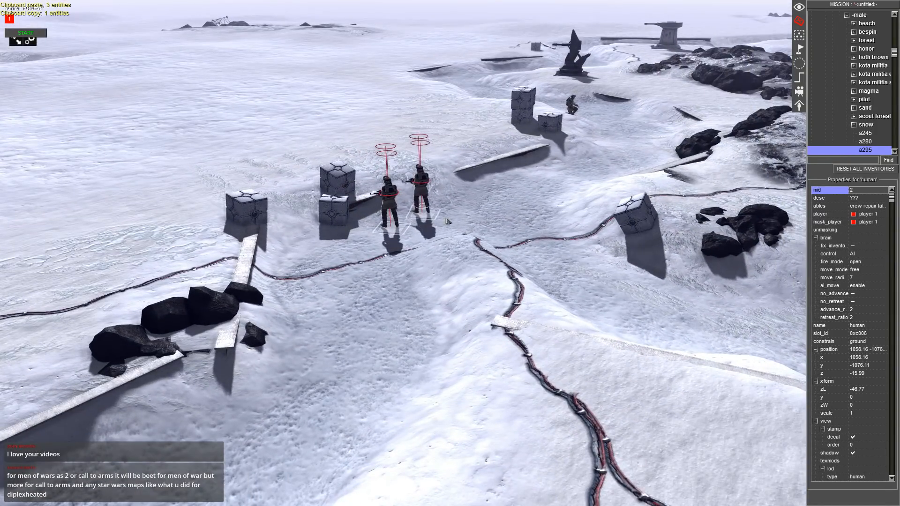
pyautogui.moveTo(137, 3); pyautogui.dragTo(430, 241, button='middle')
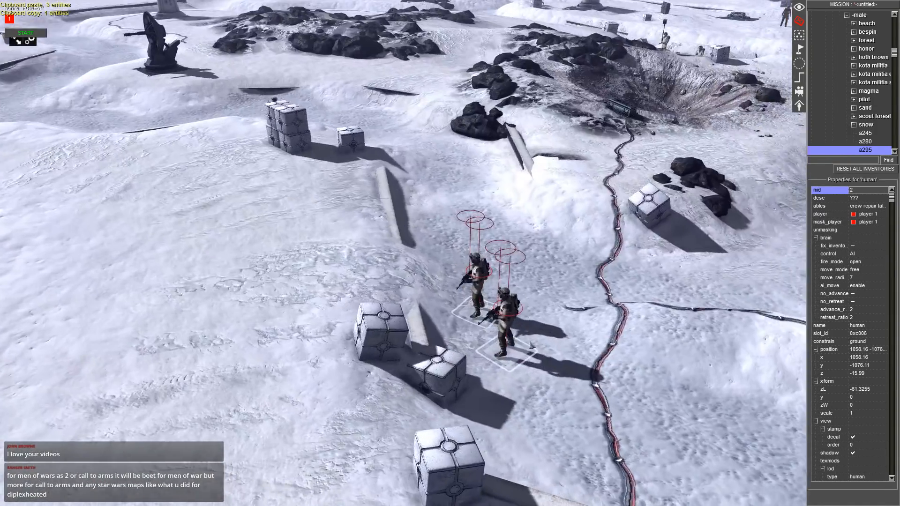
# - Duplicate the selected a295 rebel snow soldiers to extend the firing line along the trench wall
pyautogui.hotkey('ctrl', 'c')
pyautogui.hotkey('ctrl', 'v')
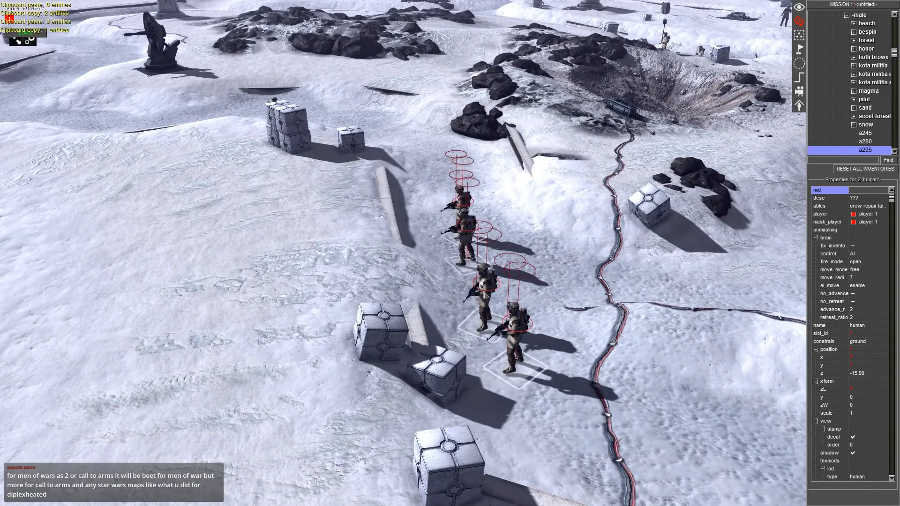
pyautogui.hotkey('ctrl', 'c')
pyautogui.hotkey('ctrl', 'v')
pyautogui.scroll(5, 478, 237)
pyautogui.scroll(-3, 478, 237)
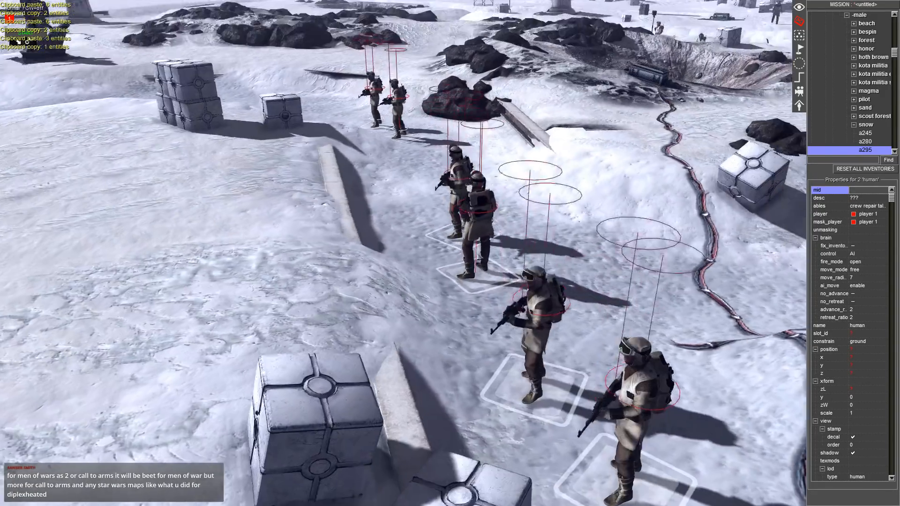
# - Place a snow bazooker soldier, move him into the rebel rifle line and turn him to face the same way
pyautogui.moveTo(473, 276); pyautogui.dragTo(479, 253, button='middle')
pyautogui.moveTo(487, 171); pyautogui.dragTo(416, 187, button='middle')
pyautogui.click(515, 187)
pyautogui.click(868, 329)
pyautogui.click(567, 424)
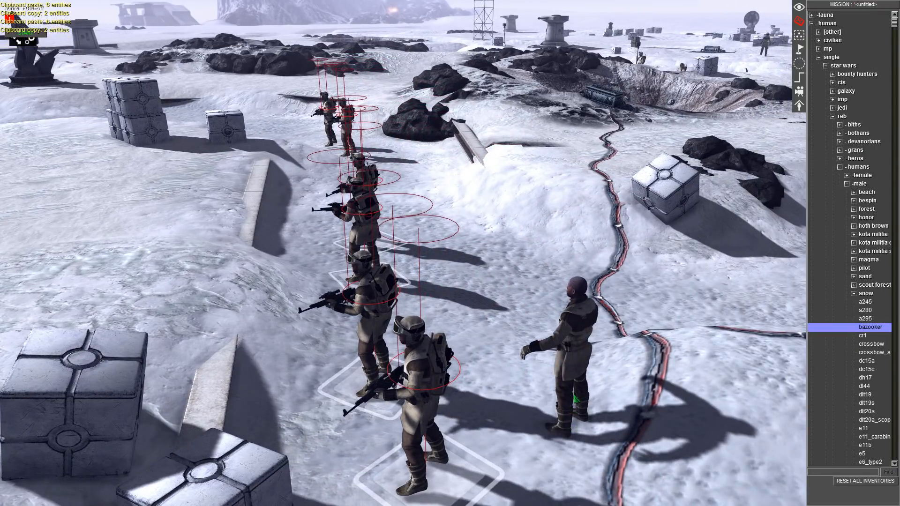
pyautogui.click(574, 412)
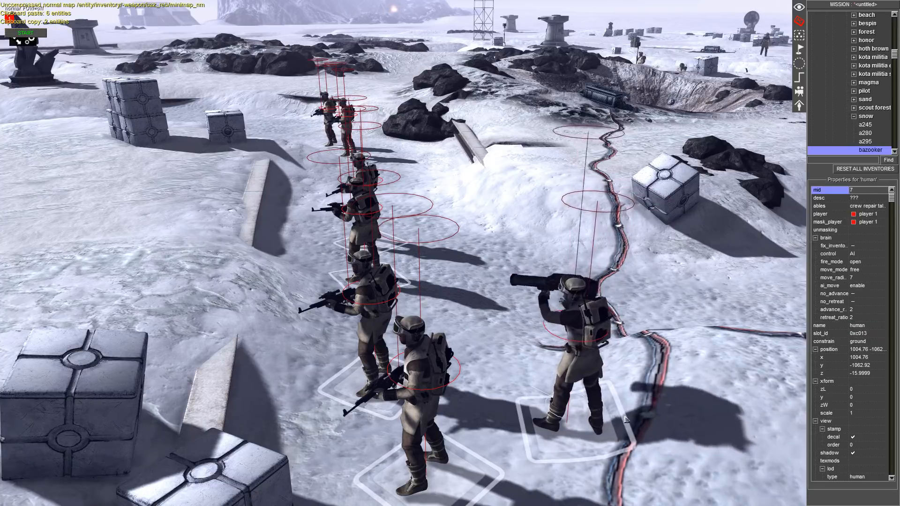
pyautogui.moveTo(574, 413); pyautogui.dragTo(455, 318)
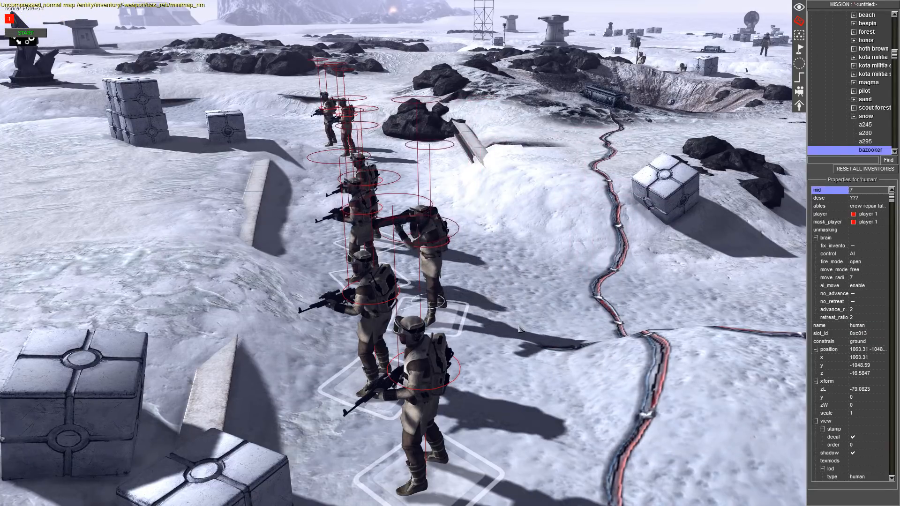
pyautogui.click(545, 380)
# - Add an a295 soldier and a bazooker soldier from the hoth brown group to the rebel trench line
pyautogui.scroll(-4, 546, 381)
pyautogui.moveTo(545, 381); pyautogui.dragTo(816, 391, button='middle')
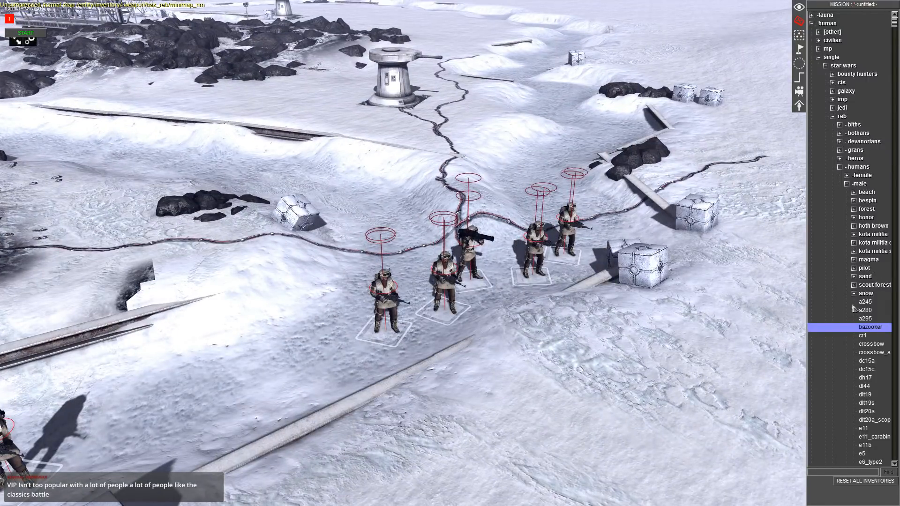
pyautogui.click(854, 226)
pyautogui.scroll(3, 622, 301)
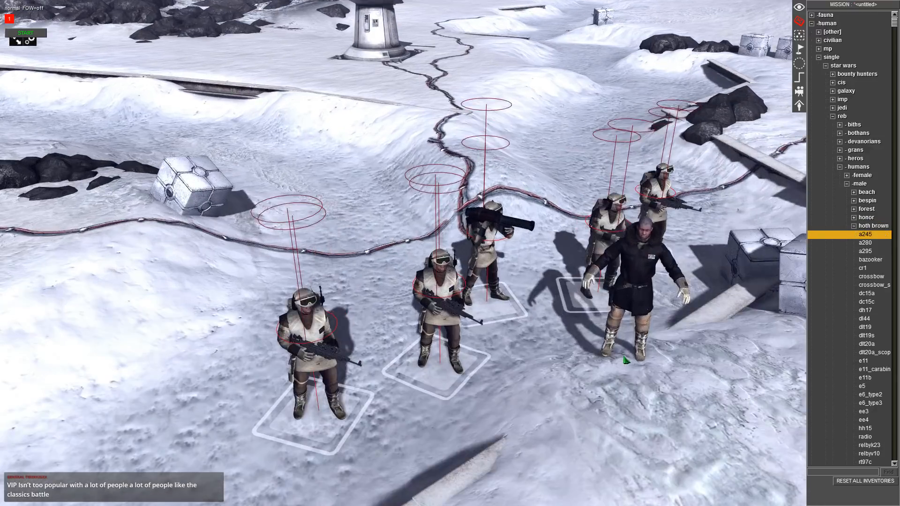
pyautogui.press('Down')
pyautogui.press('Down')
pyautogui.click(545, 270)
pyautogui.press('Down')
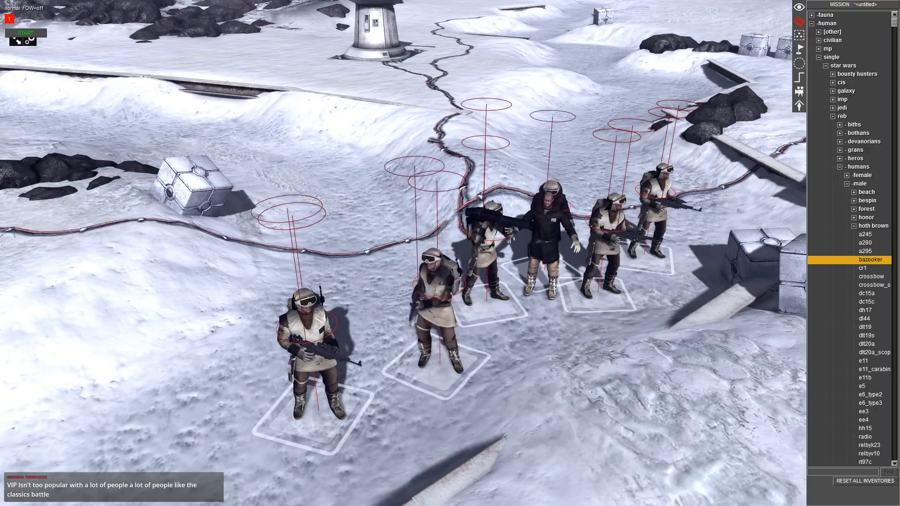
pyautogui.click(523, 293)
# - Try out a hoth brown cr1 soldier behind the trench line, then delete him
pyautogui.press('Down')
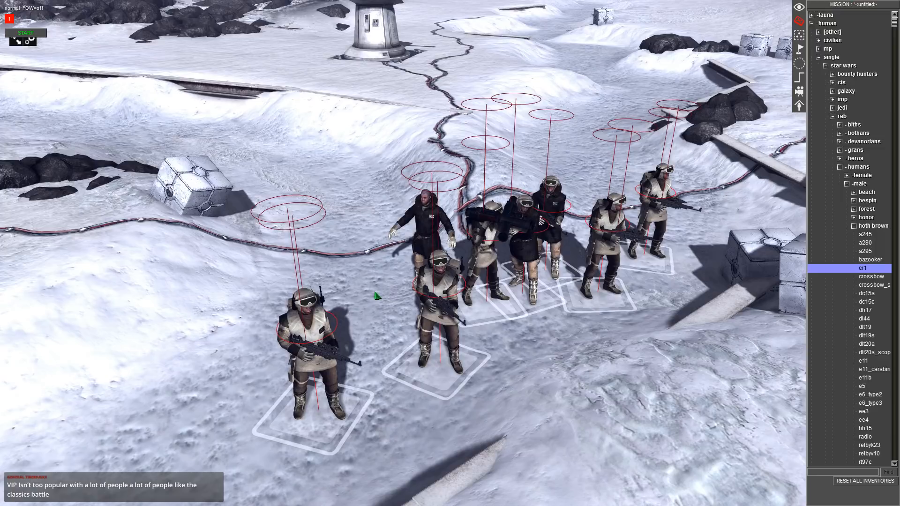
pyautogui.click(408, 277)
pyautogui.moveTo(408, 276); pyautogui.dragTo(595, 234, button='middle')
pyautogui.scroll(3, 595, 234)
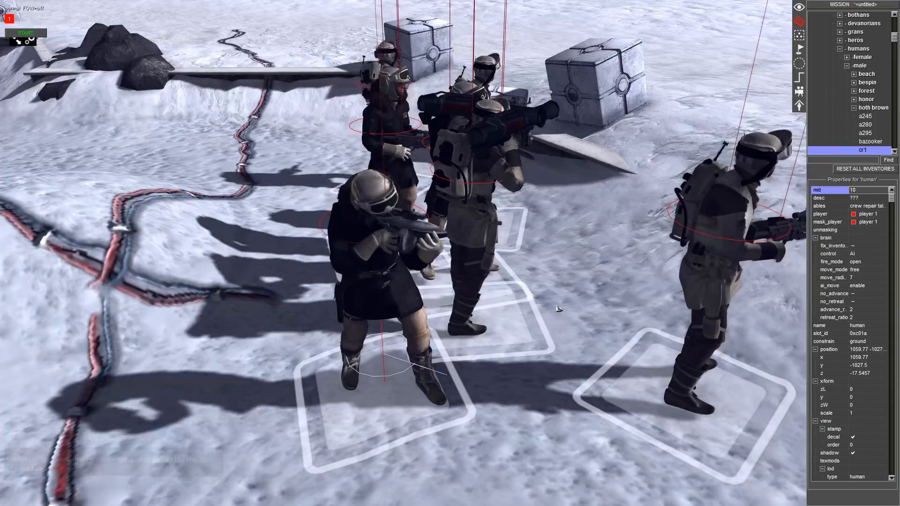
pyautogui.scroll(-2, 595, 234)
pyautogui.press('Delete')
# - Try out a hoth brown dc15a soldier behind the trench line, then remove him
pyautogui.click(857, 278)
pyautogui.click(867, 285)
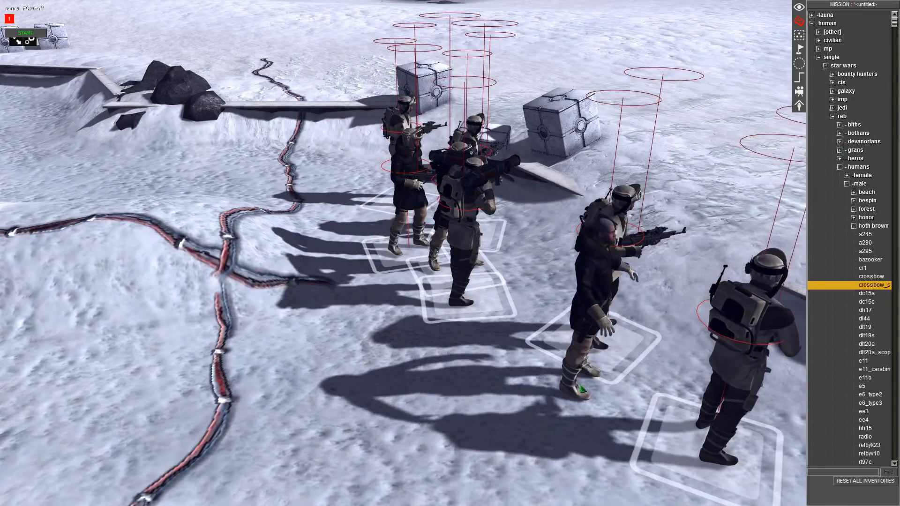
pyautogui.click(866, 294)
pyautogui.click(511, 290)
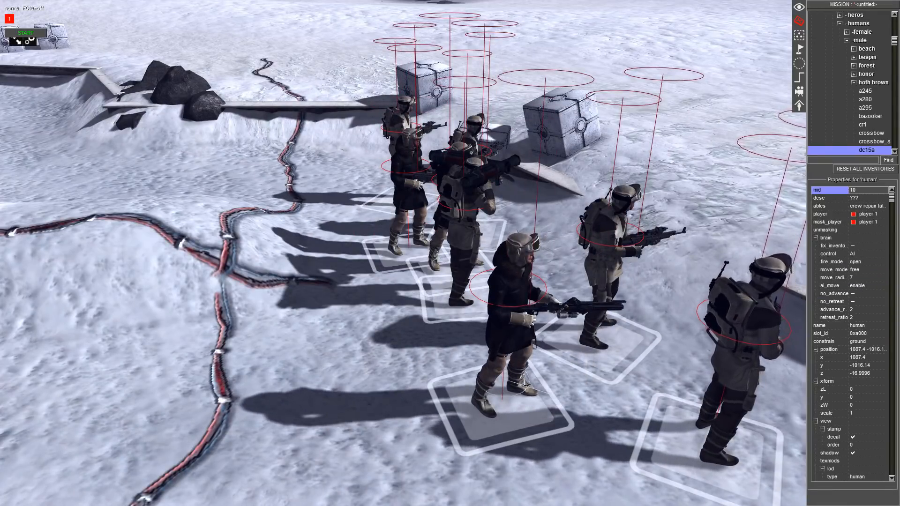
pyautogui.moveTo(510, 291); pyautogui.dragTo(446, 328, button='middle')
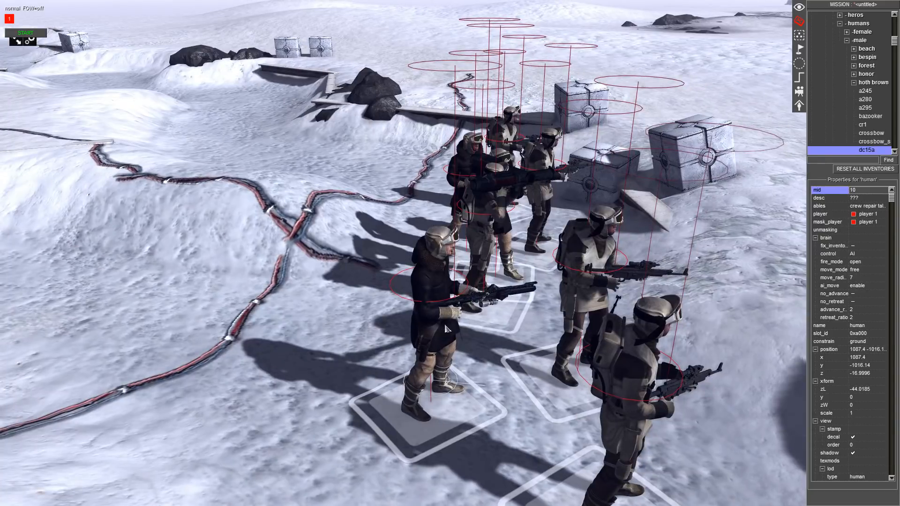
pyautogui.click(485, 406)
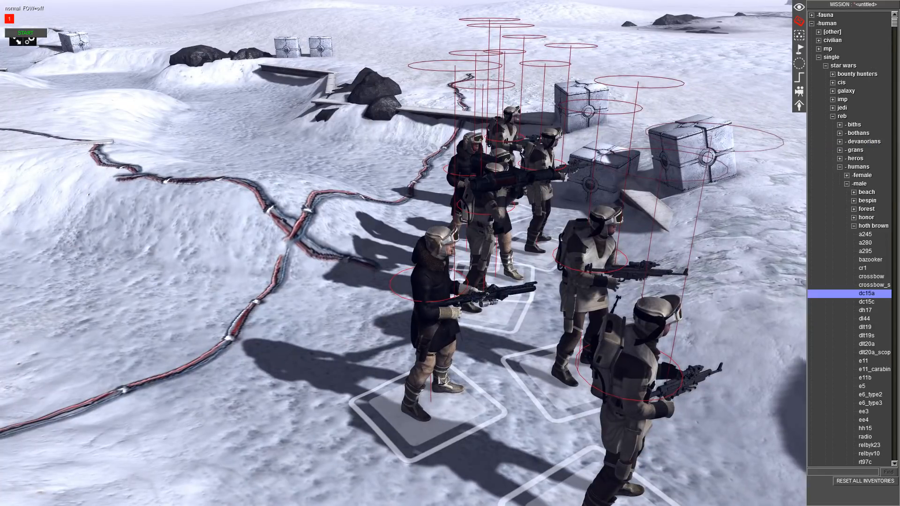
pyautogui.scroll(-1, 872, 371)
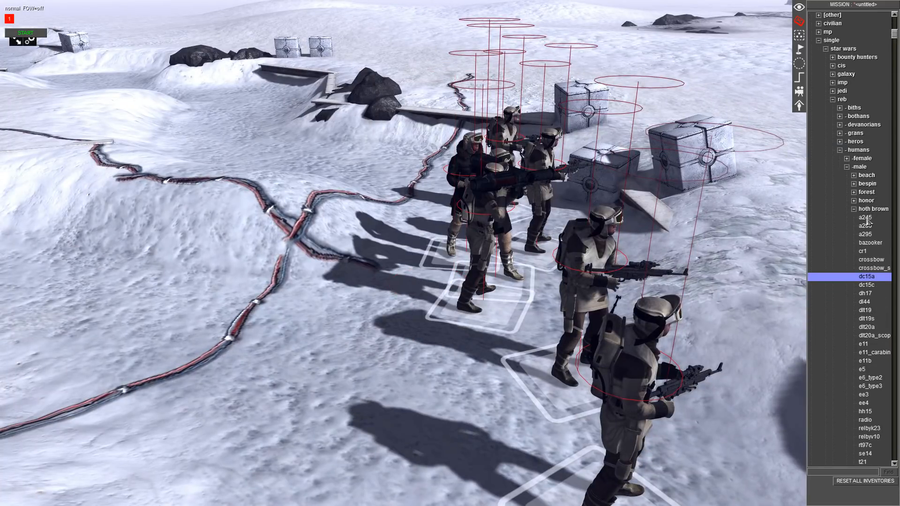
# - Place a hoth brown a295 soldier in the gap of the rebel trench line
pyautogui.click(865, 233)
pyautogui.click(445, 378)
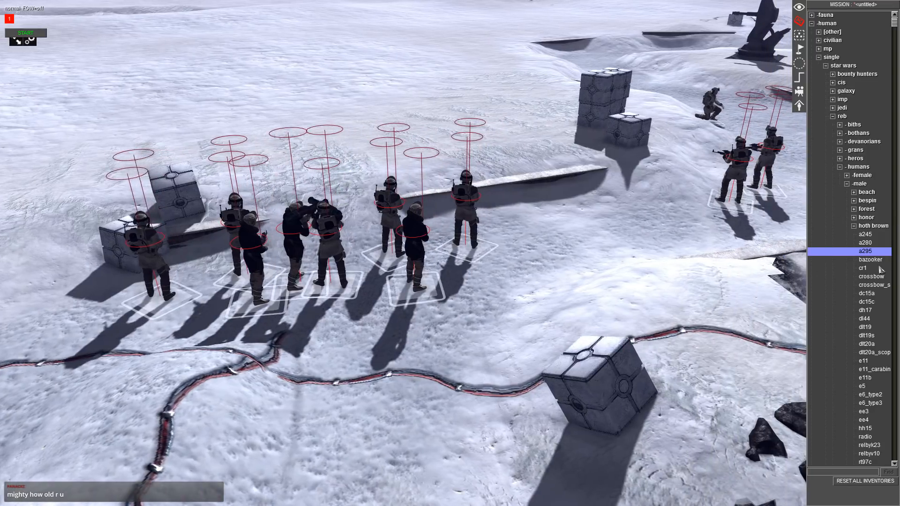
pyautogui.click(877, 268)
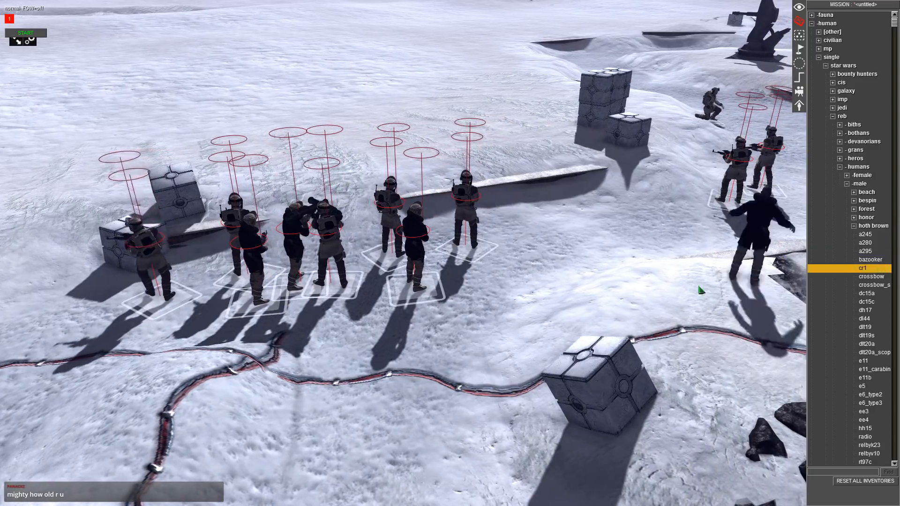
pyautogui.rightClick(608, 285)
# - Collapse the hoth brown group and place a snow a280 soldier at the end of the line towards the stacked crates
pyautogui.click(851, 226)
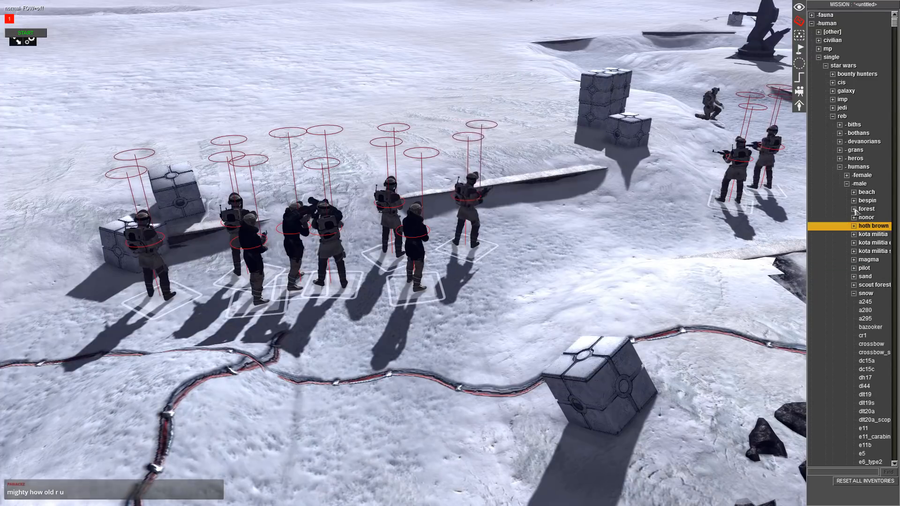
pyautogui.click(853, 294)
pyautogui.scroll(-2, 869, 341)
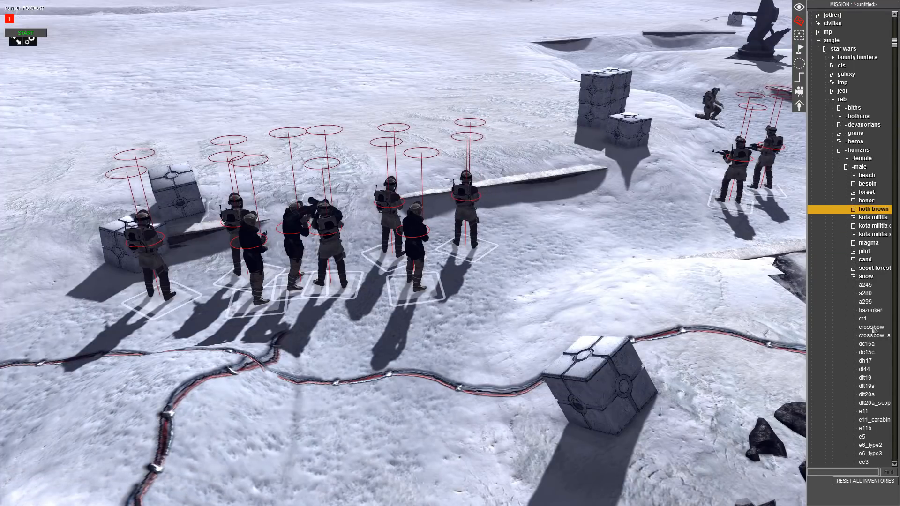
pyautogui.click(865, 259)
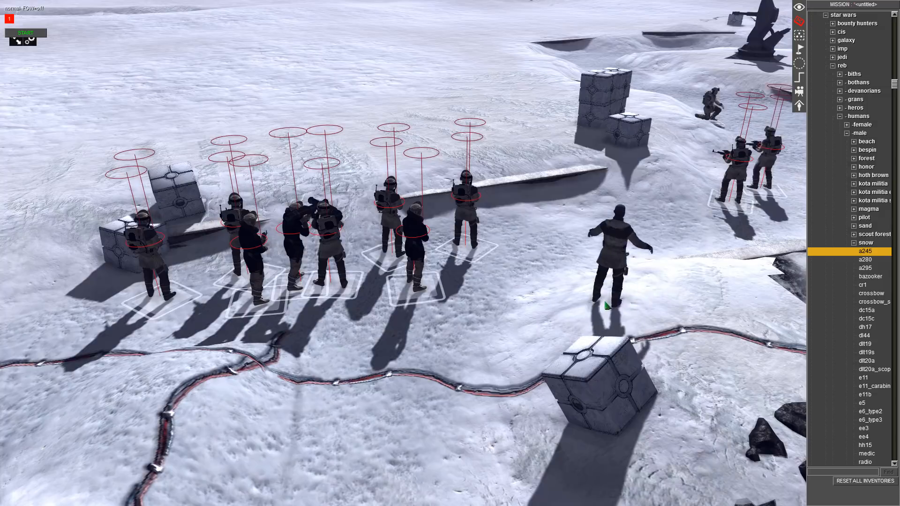
pyautogui.click(580, 334)
pyautogui.rightClick(604, 329)
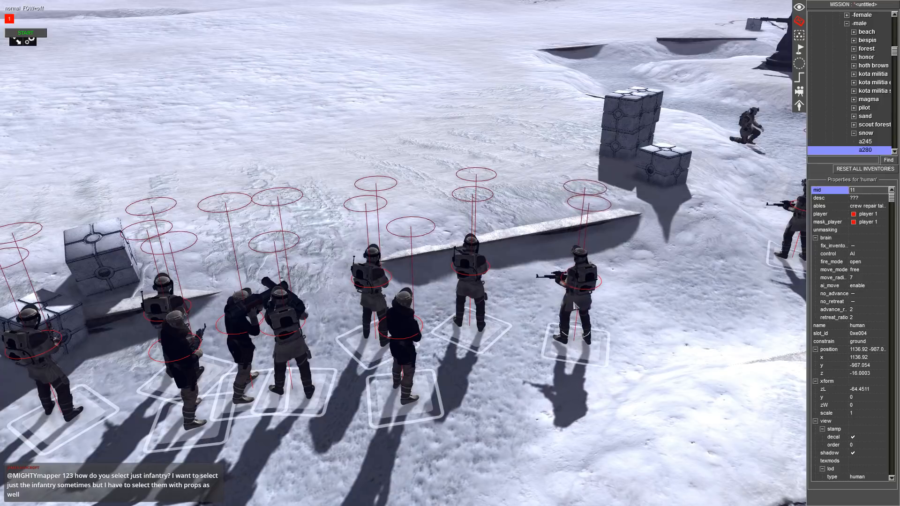
# - Copy the a280 snow soldier and paste duplicates throughout the rebel trenches and around the turrets
pyautogui.hotkey('ctrl', 'c')
pyautogui.hotkey('ctrl', 'v')
pyautogui.scroll(-5, 351, 361)
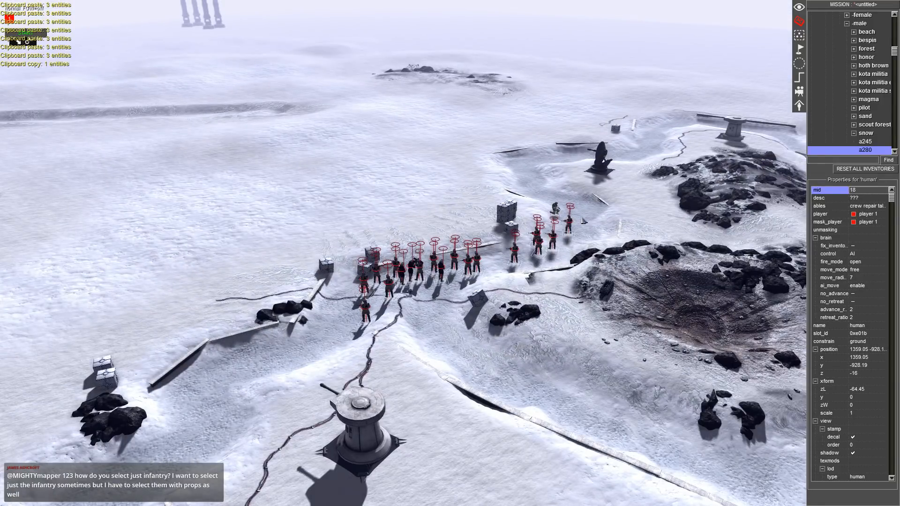
pyautogui.hotkey('ctrl', 'v')
pyautogui.hotkey('ctrl', 'v')
pyautogui.scroll(-8, 579, 158)
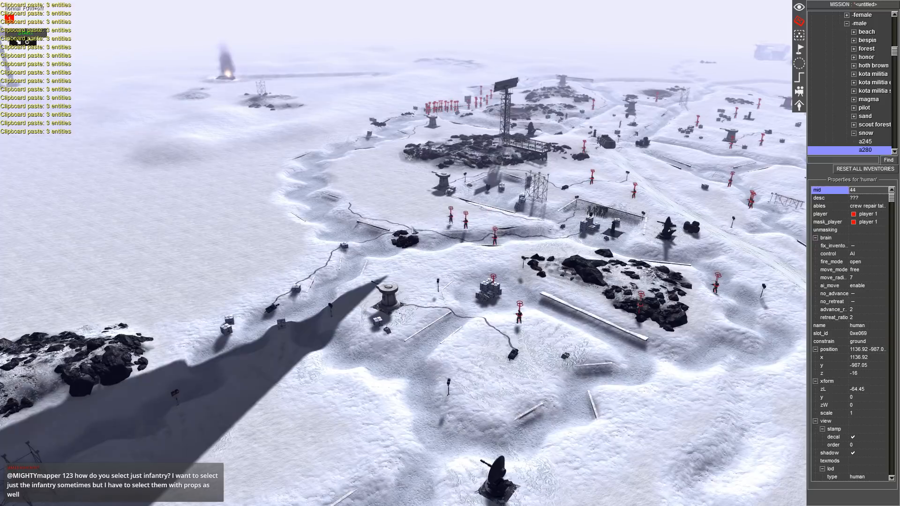
pyautogui.click(492, 266)
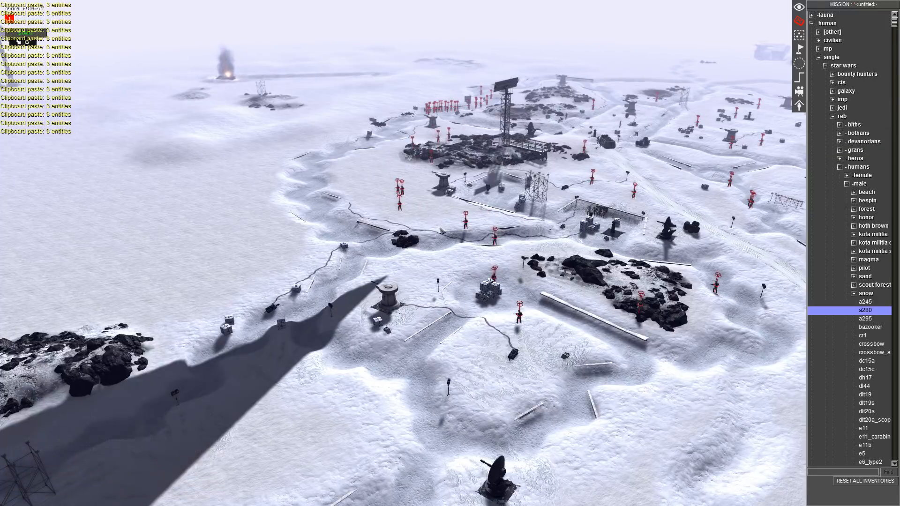
# - Collapse the male and humans groups of the rebel units
pyautogui.scroll(3, 431, 198)
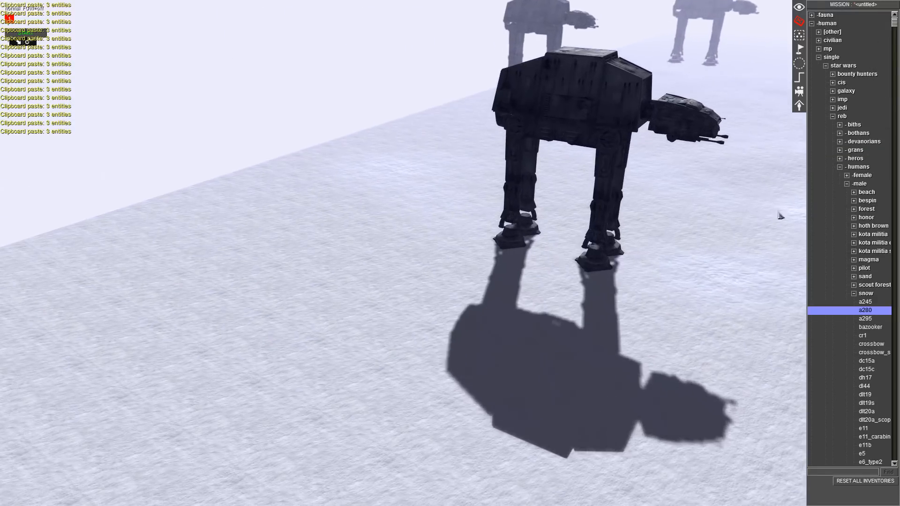
pyautogui.click(846, 185)
pyautogui.click(840, 168)
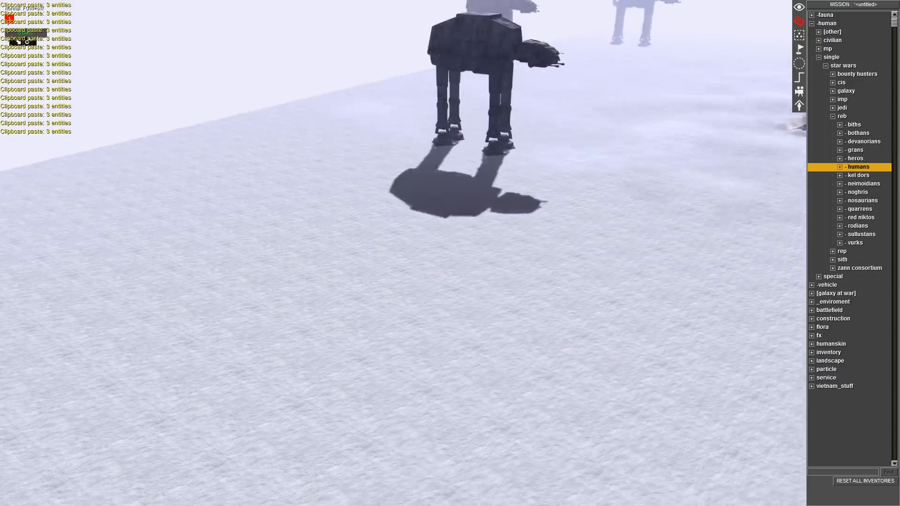
# - Switch to map editing and delete the group of soldiers standing in the open snow near the round bunker
pyautogui.scroll(4, 511, 212)
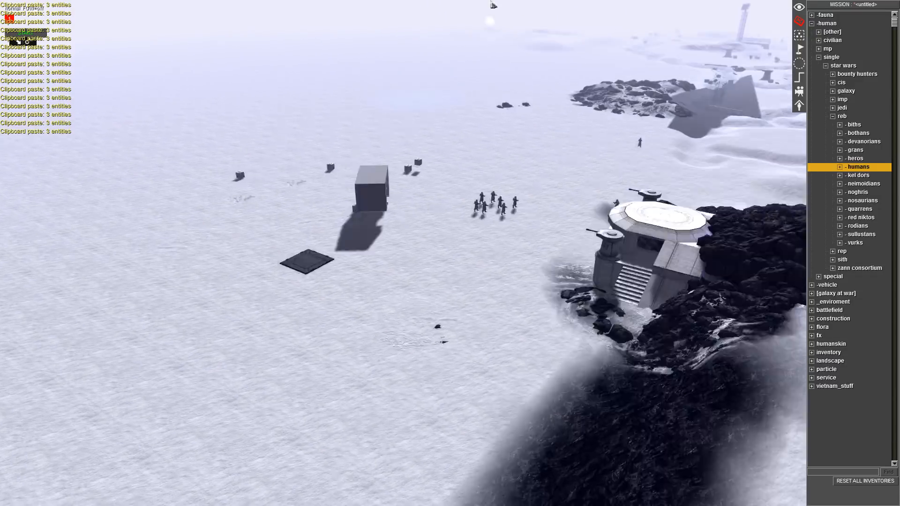
pyautogui.click(510, 211)
pyautogui.press('F2')
pyautogui.moveTo(527, 291); pyautogui.dragTo(473, 236)
pyautogui.press('Delete')
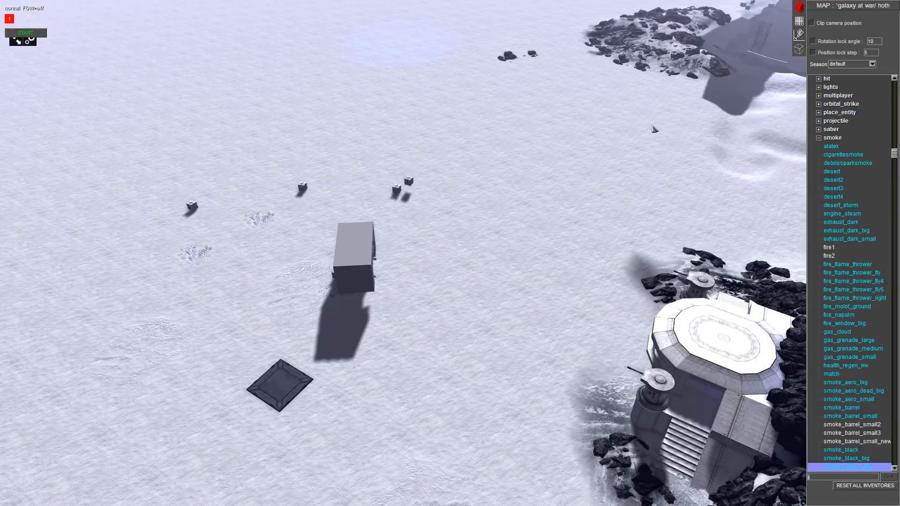
# - Switch to mission editing and open the snow troopers group under the imperial special troopers
pyautogui.press('F3')
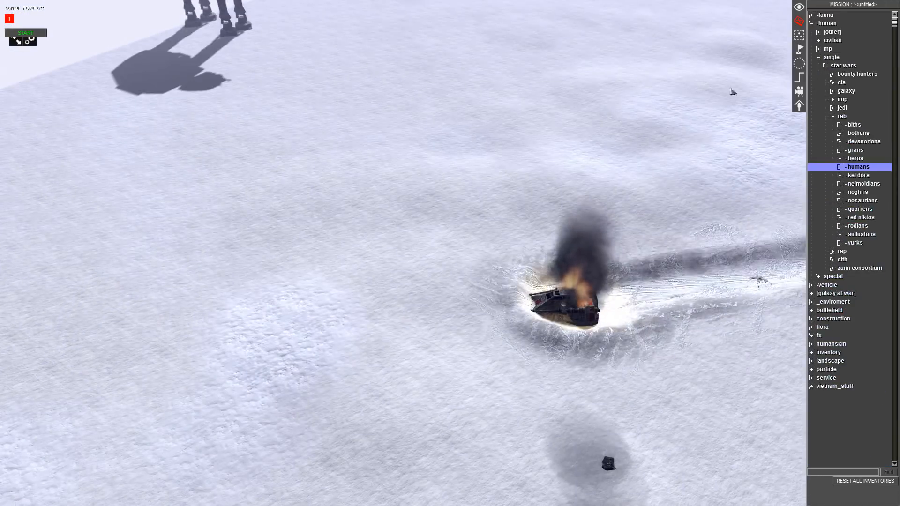
pyautogui.click(833, 116)
pyautogui.click(832, 100)
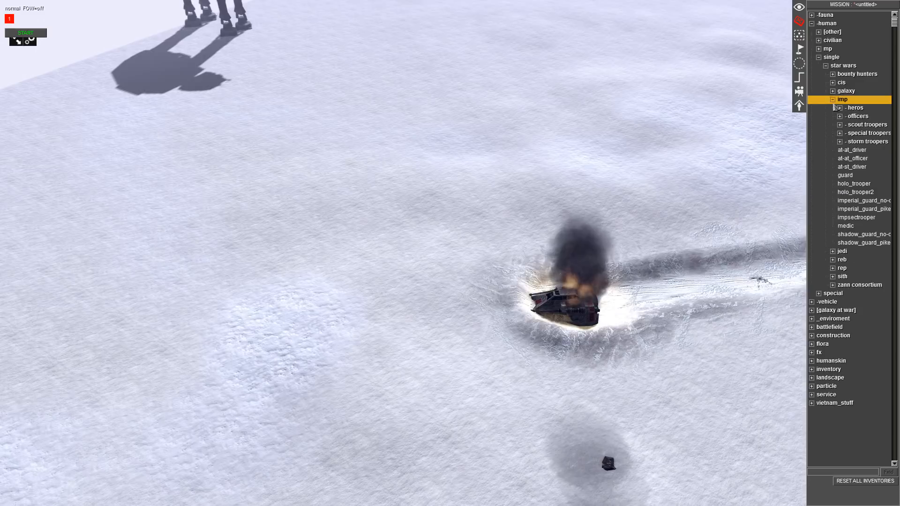
pyautogui.click(839, 142)
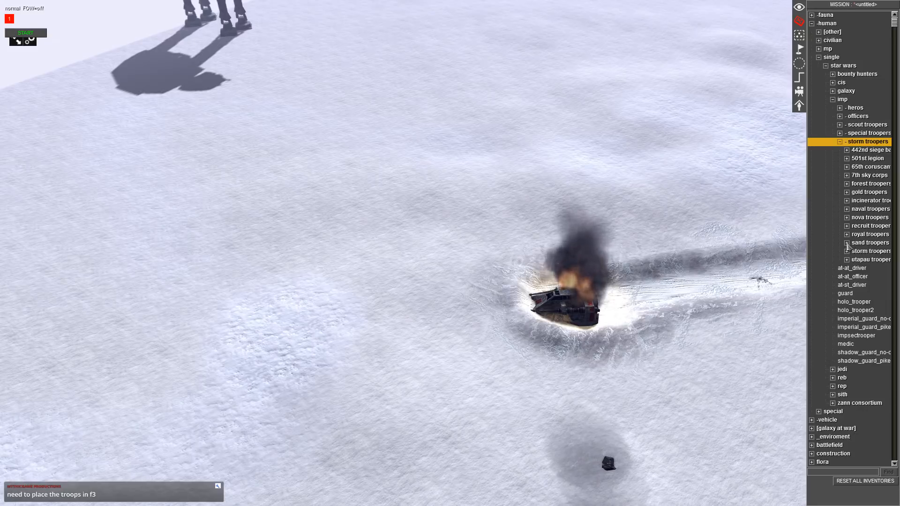
pyautogui.click(839, 133)
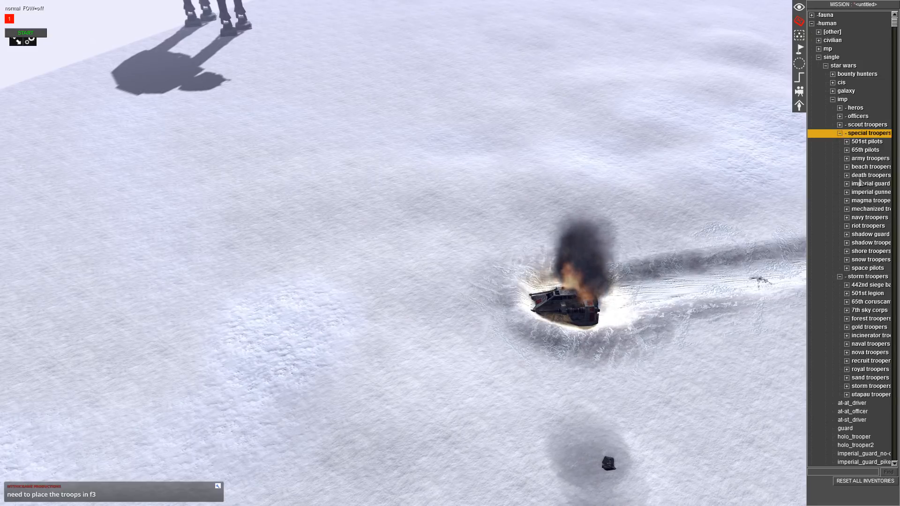
pyautogui.click(846, 261)
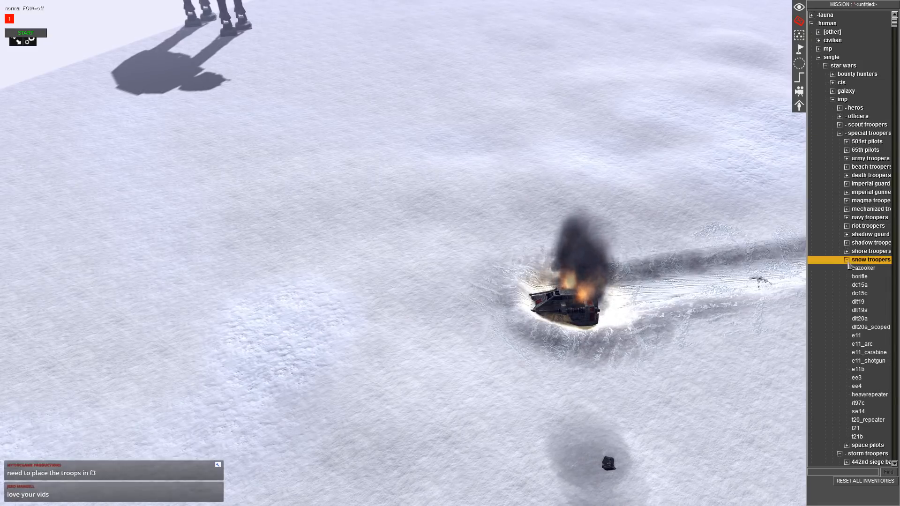
# - Place two e11 snow troopers side by side in the shadow beside the AT-AT's front foot
pyautogui.click(857, 335)
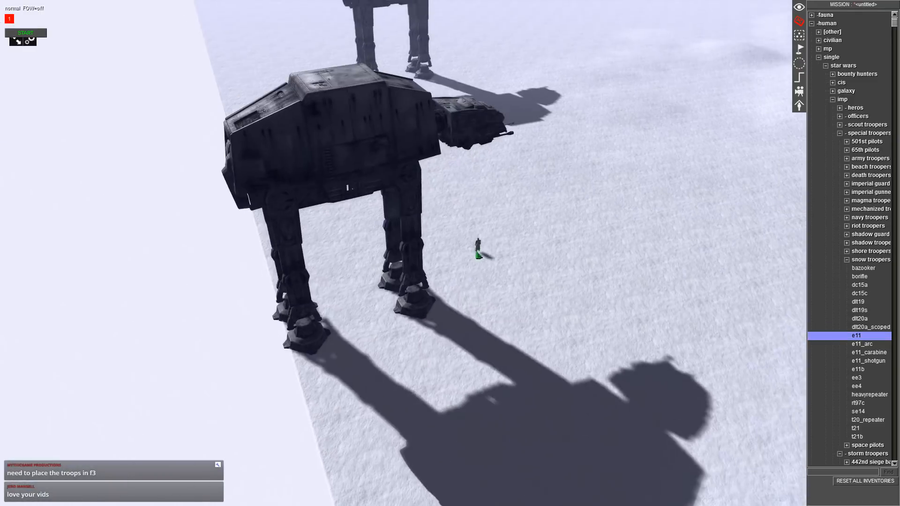
pyautogui.scroll(5, 395, 323)
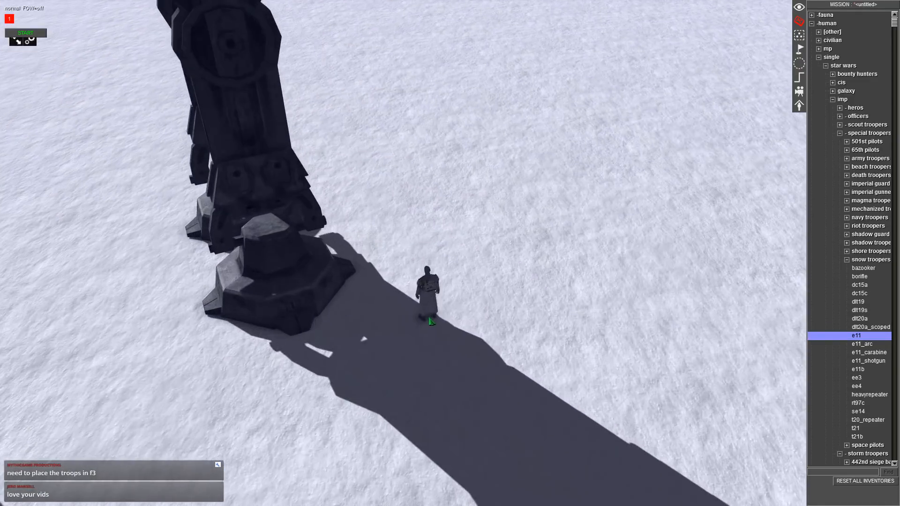
pyautogui.click(456, 358)
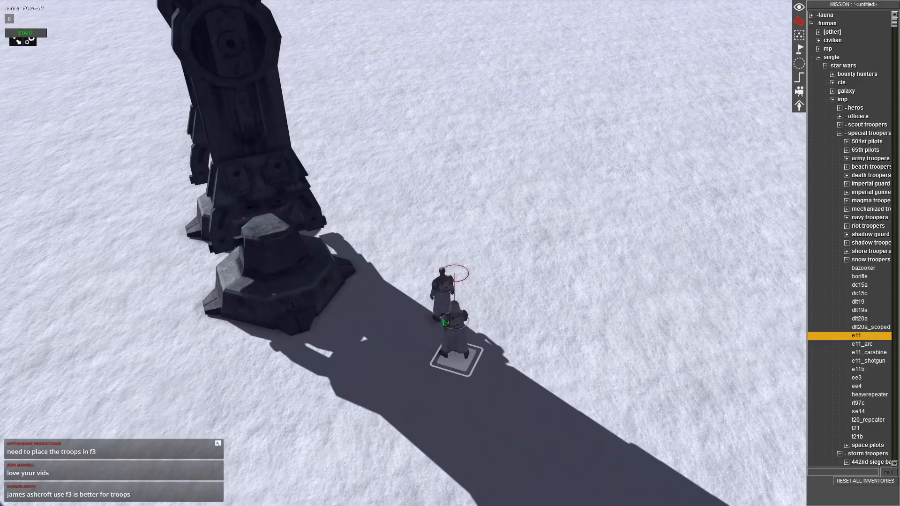
pyautogui.click(444, 320)
pyautogui.rightClick(497, 336)
pyautogui.scroll(-3, 438, 302)
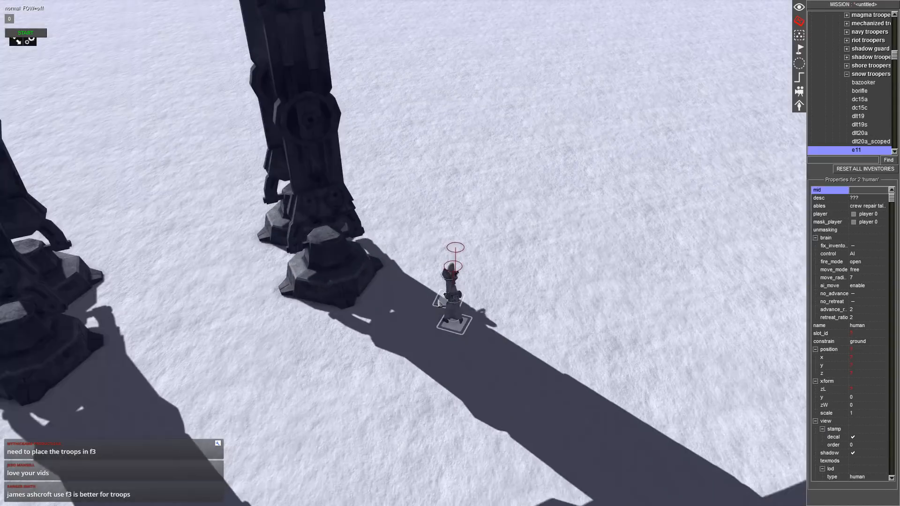
# - Copy the two e11 snow troopers and paste duplicates across the snow in front of the AT-AT's feet
pyautogui.hotkey('ctrl', 'c')
pyautogui.hotkey('ctrl', 'v')
pyautogui.hotkey('ctrl', 'v')
pyautogui.hotkey('ctrl', 'v')
pyautogui.hotkey('ctrl', 'v')
pyautogui.hotkey('ctrl', 'v')
pyautogui.hotkey('ctrl', 'v')
pyautogui.hotkey('ctrl', 'v')
pyautogui.scroll(3, 581, 369)
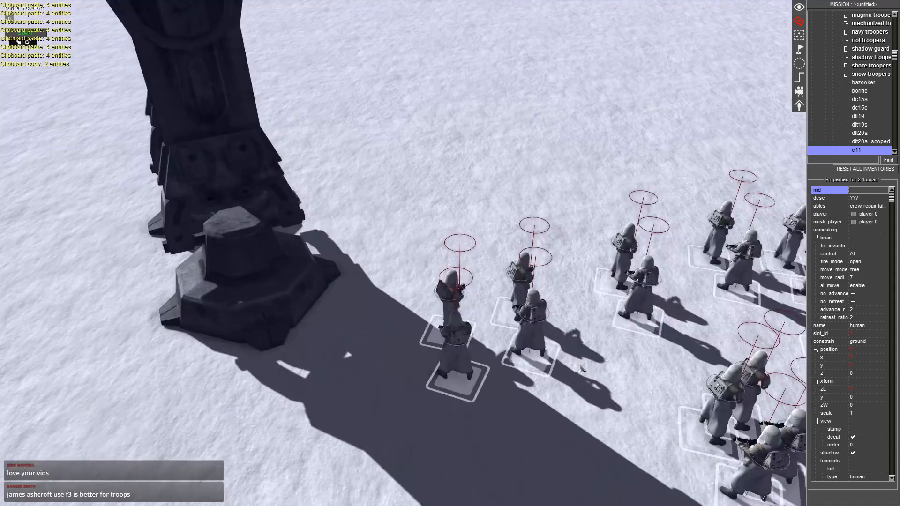
pyautogui.moveTo(581, 369); pyautogui.dragTo(413, 307, button='middle')
pyautogui.scroll(2, 468, 309)
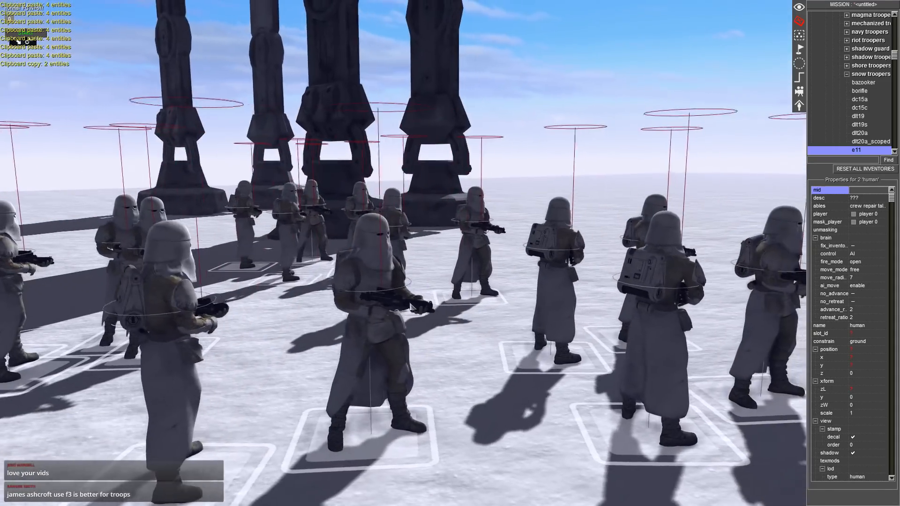
# - Copy the snow trooper pair again and paste many more duplicates into a dense formation ahead of the AT-AT
pyautogui.scroll(-3, 412, 307)
pyautogui.hotkey('ctrl', 'c')
pyautogui.hotkey('ctrl', 'v')
pyautogui.hotkey('ctrl', 'v')
pyautogui.hotkey('ctrl', 'v')
pyautogui.hotkey('ctrl', 'v')
pyautogui.hotkey('ctrl', 'v')
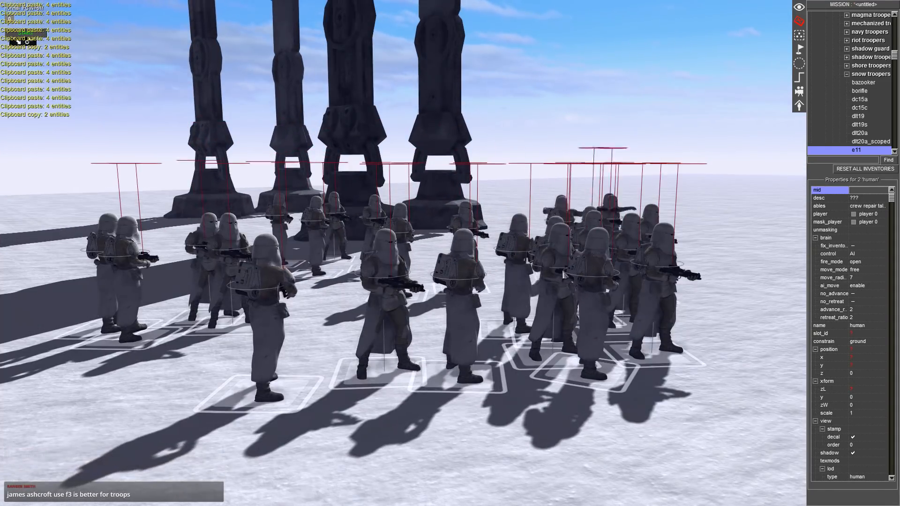
pyautogui.hotkey('ctrl', 'v')
pyautogui.hotkey('ctrl', 'v')
pyautogui.hotkey('ctrl', 'v')
pyautogui.hotkey('ctrl', 'v')
pyautogui.hotkey('ctrl', 'v')
pyautogui.hotkey('ctrl', 'v')
pyautogui.hotkey('ctrl', 'v')
pyautogui.hotkey('ctrl', 'v')
pyautogui.hotkey('ctrl', 'v')
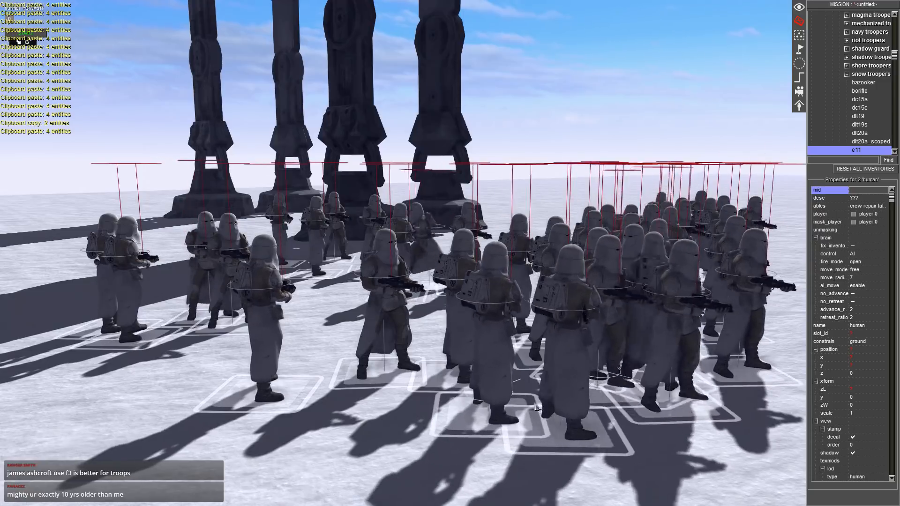
pyautogui.scroll(-3, 537, 407)
pyautogui.hotkey('ctrl', 'v')
pyautogui.hotkey('ctrl', 'v')
pyautogui.hotkey('ctrl', 'v')
pyautogui.hotkey('ctrl', 'v')
pyautogui.hotkey('ctrl', 'v')
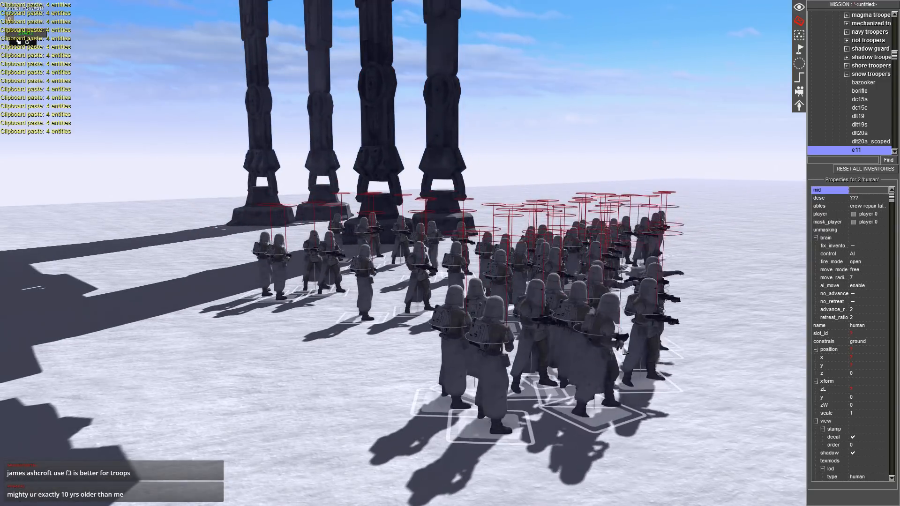
pyautogui.hotkey('ctrl', 'v')
pyautogui.hotkey('ctrl', 'v')
pyautogui.hotkey('ctrl', 'v')
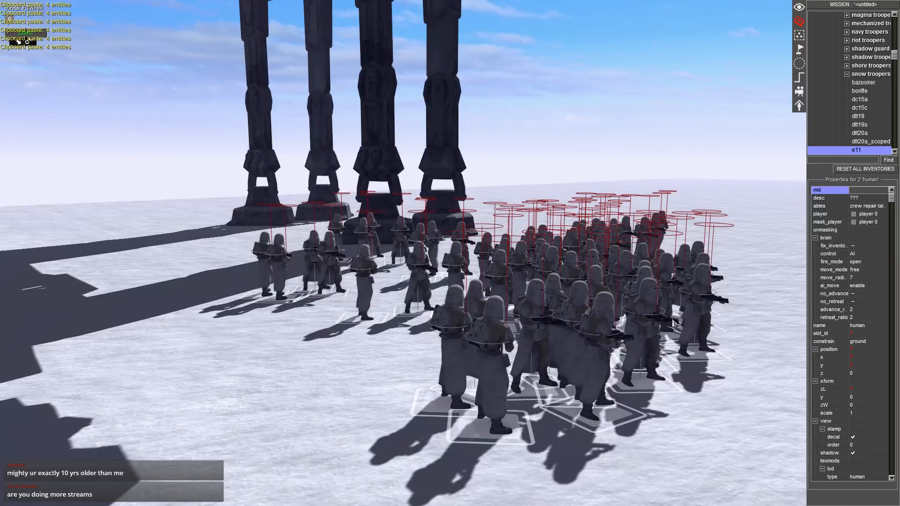
pyautogui.moveTo(657, 320); pyautogui.dragTo(717, 356, button='middle')
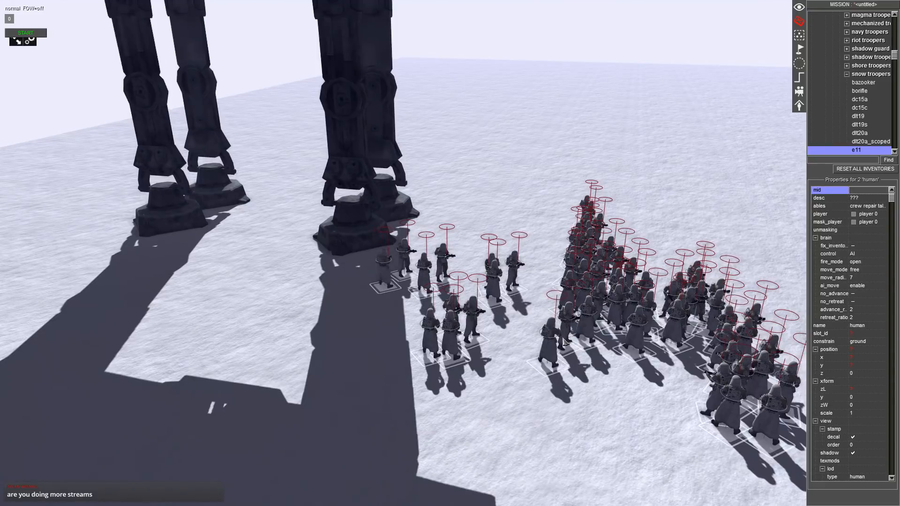
pyautogui.scroll(-3, 301, 258)
pyautogui.moveTo(301, 257); pyautogui.dragTo(573, 183, button='middle')
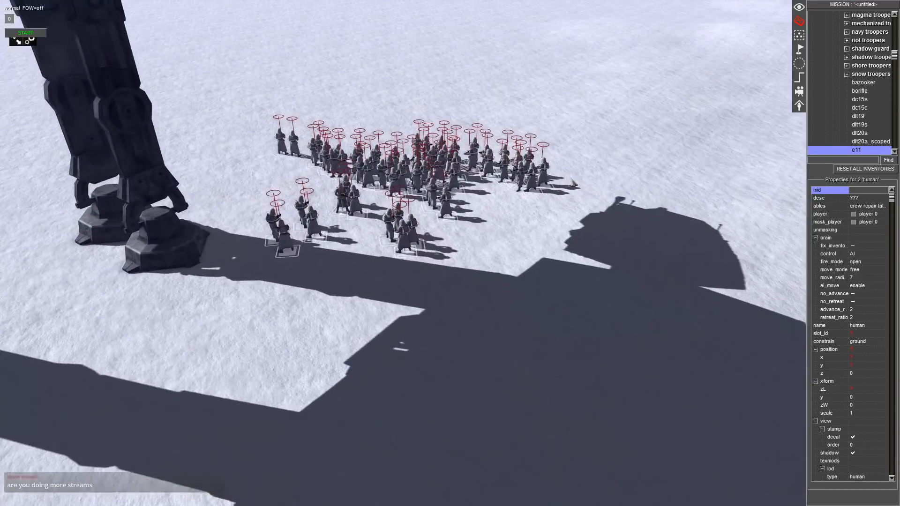
pyautogui.hotkey('ctrl', 's')
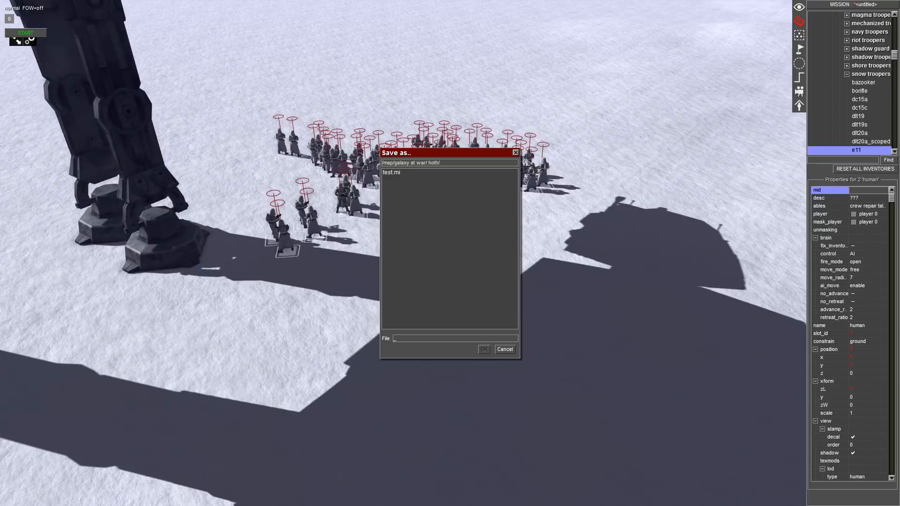
pyautogui.click(516, 153)
# - Switch to play mode, select a batch of snow troopers and order them to board the nearby AT-AT
pyautogui.moveTo(260, 10)
pyautogui.mouseDown(button='middle')
pyautogui.moveTo(417, 93)
pyautogui.moveTo(533, 128)
pyautogui.mouseUp(button='middle')
pyautogui.moveTo(77, 90); pyautogui.dragTo(324, 169, button='middle')
pyautogui.press('F1')
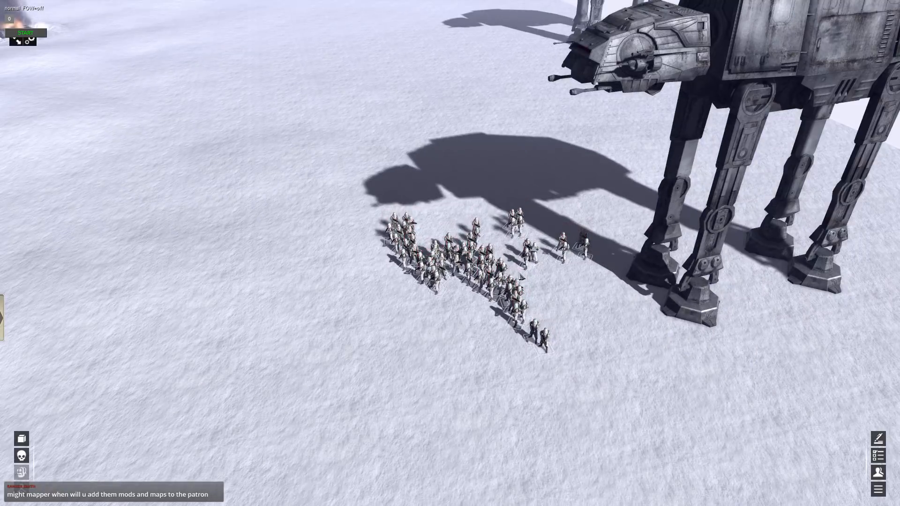
pyautogui.click(494, 277)
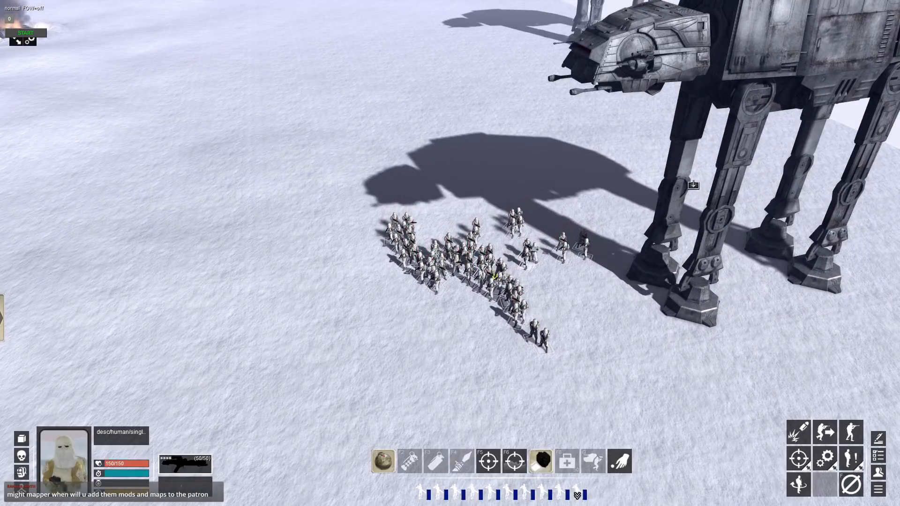
pyautogui.moveTo(609, 198); pyautogui.dragTo(375, 346)
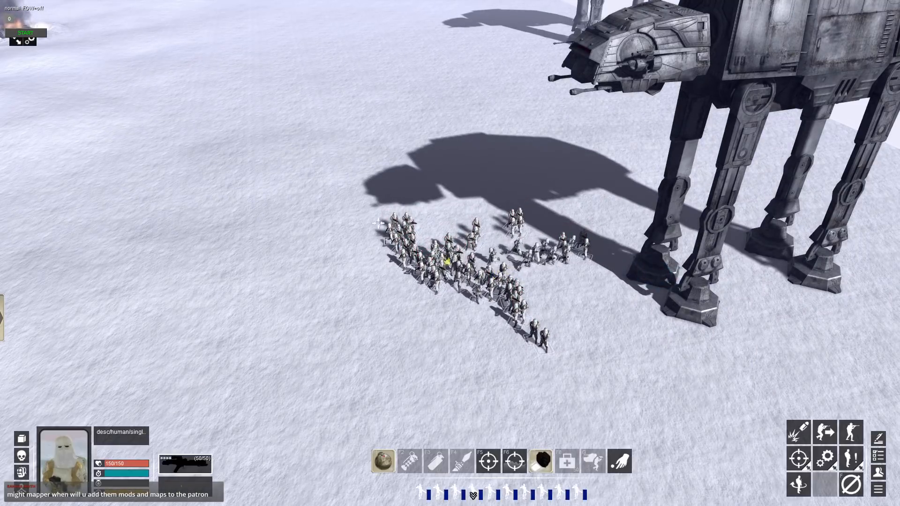
pyautogui.moveTo(398, 300); pyautogui.dragTo(595, 149, button='middle')
pyautogui.click(589, 174)
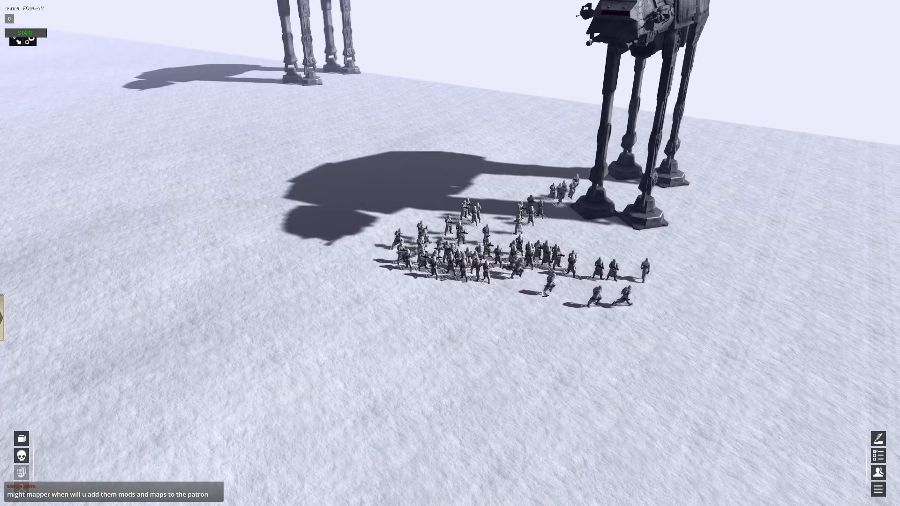
# - Select further batches of snow troopers from the formation and send each one to the nearby AT-AT
pyautogui.click(545, 293)
pyautogui.click(603, 189)
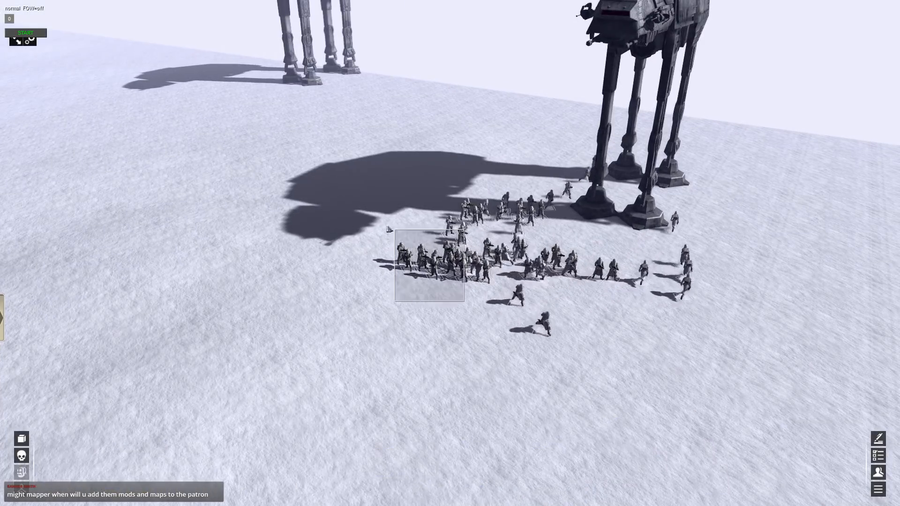
pyautogui.moveTo(388, 229); pyautogui.dragTo(387, 229)
pyautogui.click(613, 147)
pyautogui.click(617, 139)
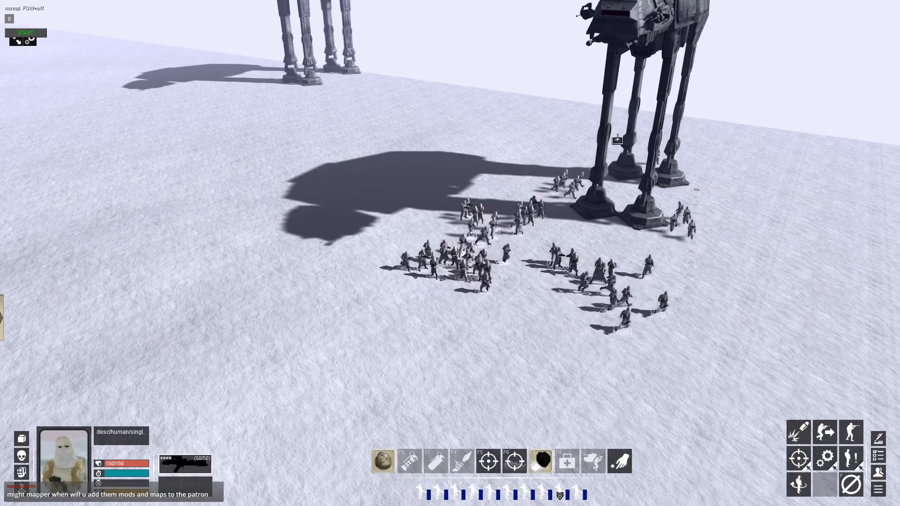
pyautogui.click(603, 141)
pyautogui.scroll(5, 604, 140)
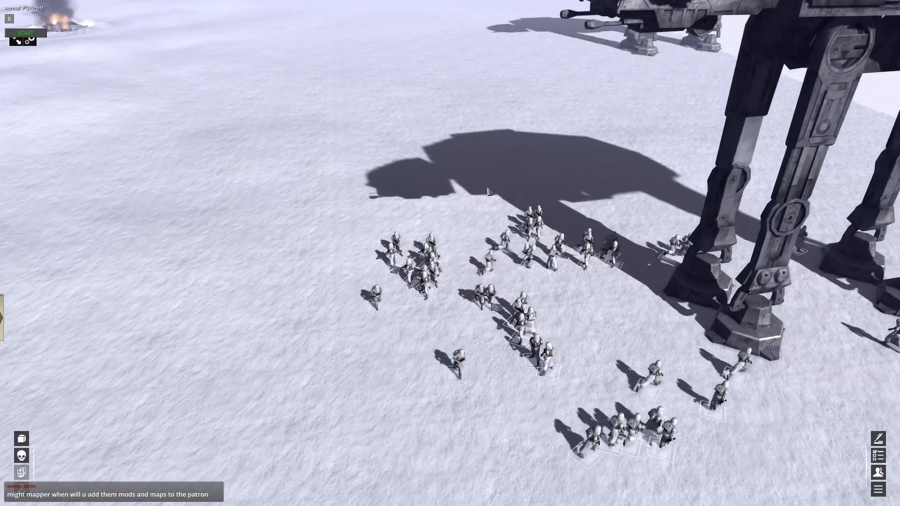
pyautogui.click(507, 341)
pyautogui.rightClick(701, 298)
pyautogui.click(701, 298)
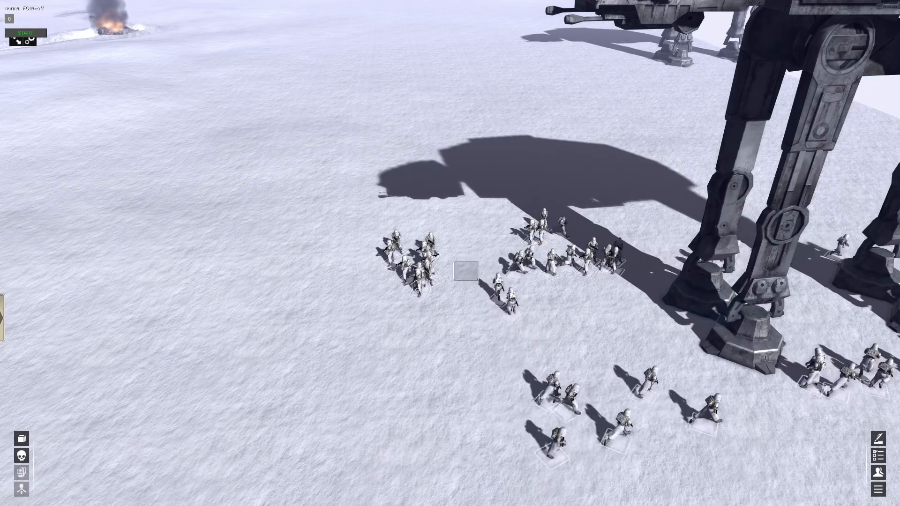
# - Examine the rebel trenches, turrets and soldiers across the battlefield and the view towards the AT-ATs
pyautogui.moveTo(559, 181); pyautogui.dragTo(436, 73, button='middle')
pyautogui.scroll(-3, 436, 74)
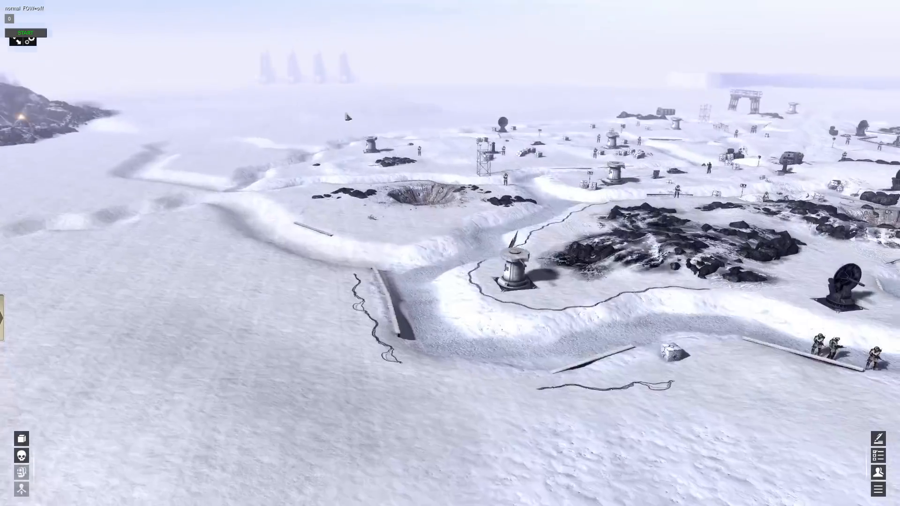
pyautogui.moveTo(345, 114); pyautogui.dragTo(548, 118, button='middle')
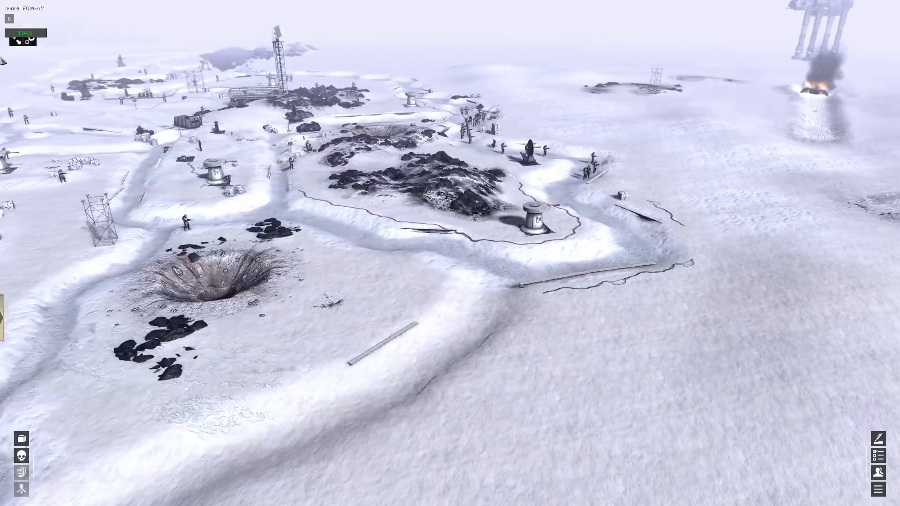
pyautogui.moveTo(2, 84); pyautogui.dragTo(344, 107, button='middle')
pyautogui.scroll(3, 346, 187)
pyautogui.scroll(5, 336, 182)
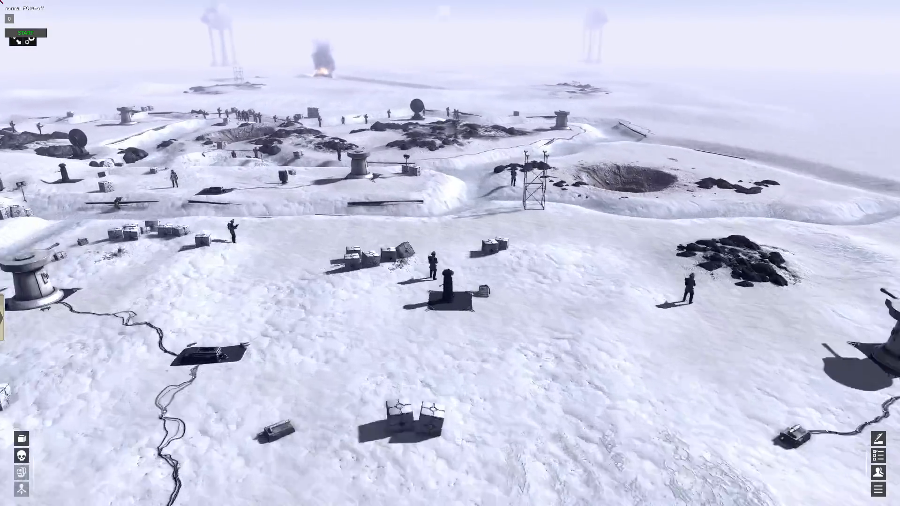
pyautogui.moveTo(347, 187); pyautogui.dragTo(285, 220, button='middle')
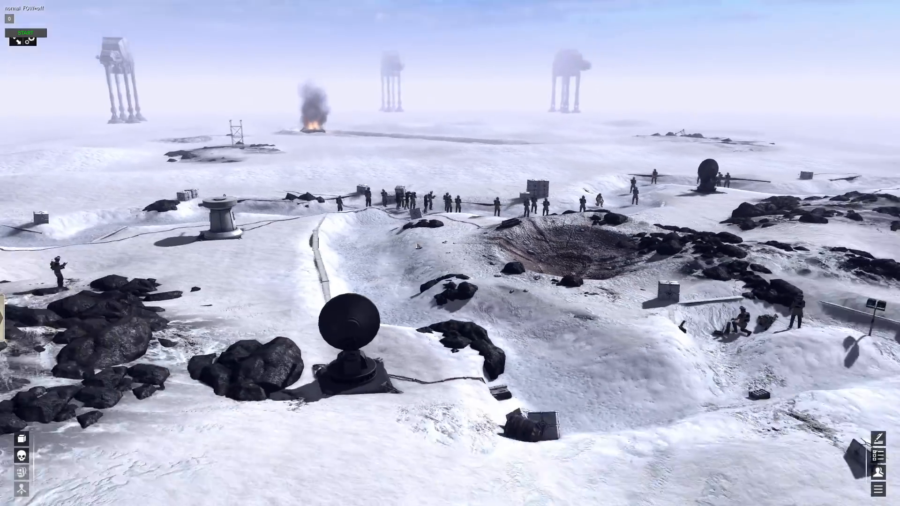
pyautogui.scroll(5, 418, 246)
pyautogui.scroll(-1, 418, 246)
pyautogui.scroll(8, 290, 204)
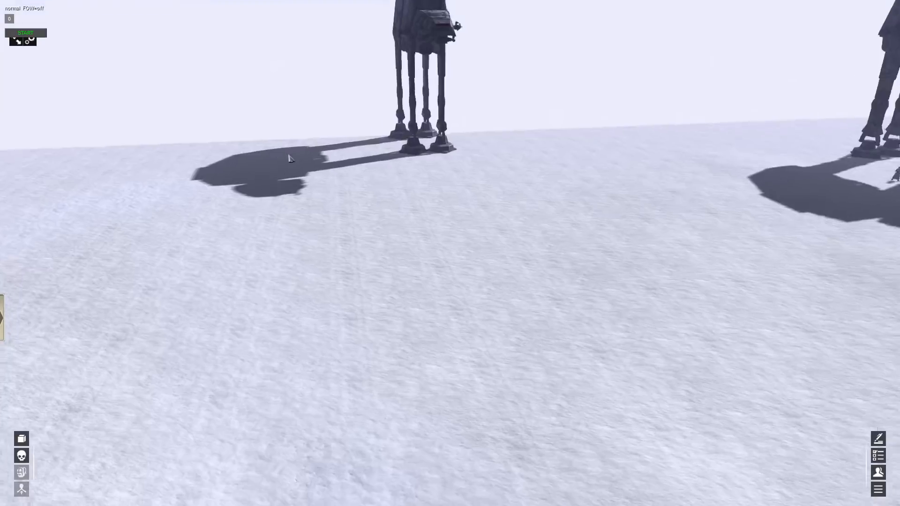
# - Send the snow troopers near the AT-AT's feet to the second AT-AT and the remaining group to the farthest one
pyautogui.moveTo(290, 158); pyautogui.dragTo(254, 215, button='middle')
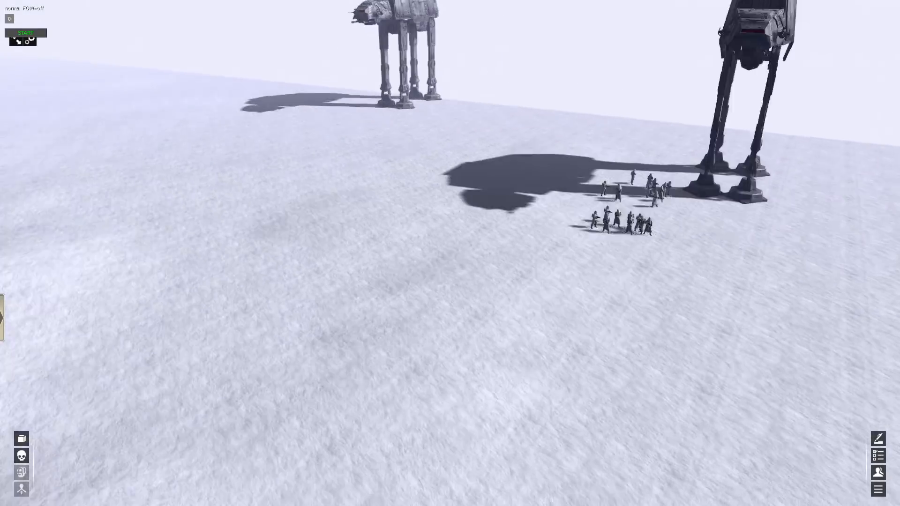
pyautogui.scroll(3, 600, 236)
pyautogui.moveTo(668, 280); pyautogui.dragTo(554, 354, button='middle')
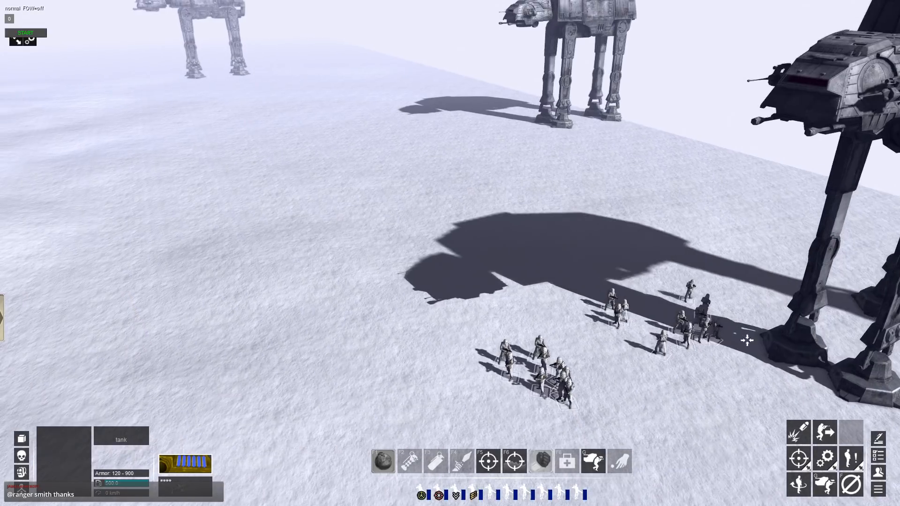
pyautogui.click(689, 292)
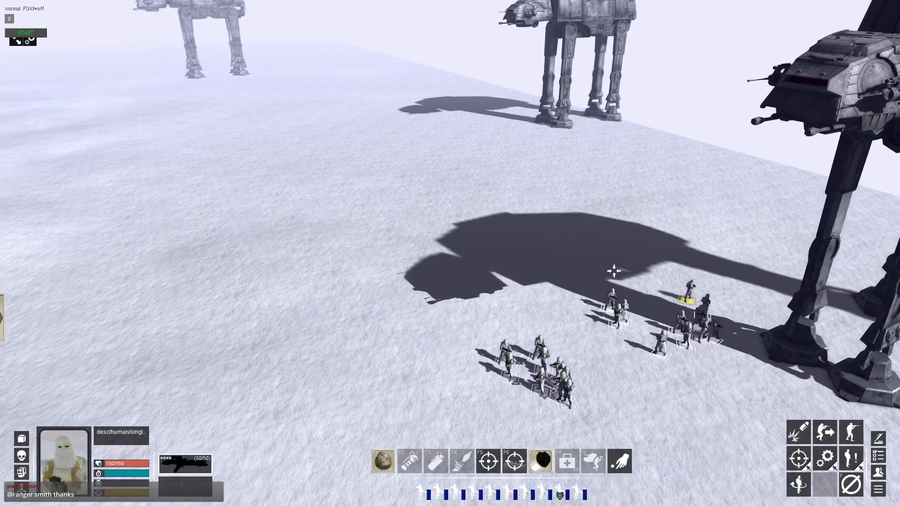
pyautogui.rightClick(567, 40)
pyautogui.moveTo(471, 314); pyautogui.dragTo(588, 419)
pyautogui.rightClick(193, 10)
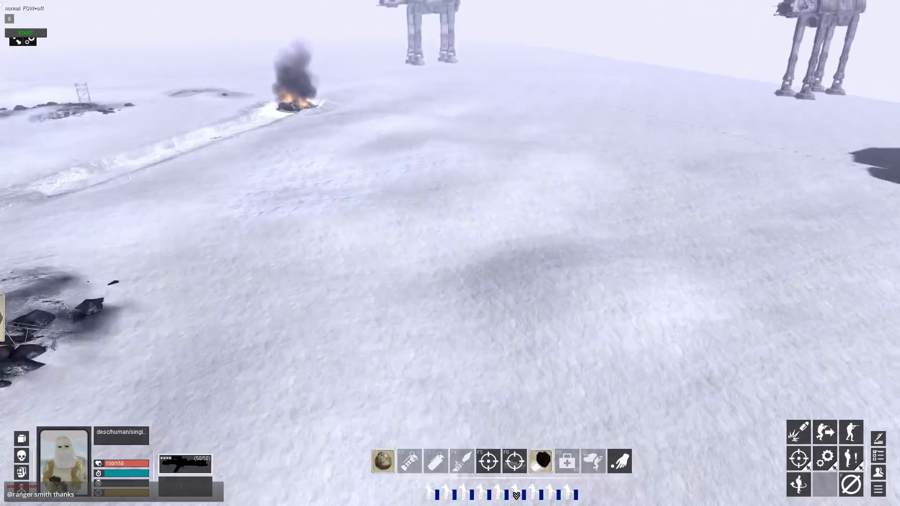
# - Return to the editor and place four e11 snow troopers on the open snow near the AT-AT's shadow
pyautogui.click(432, 154)
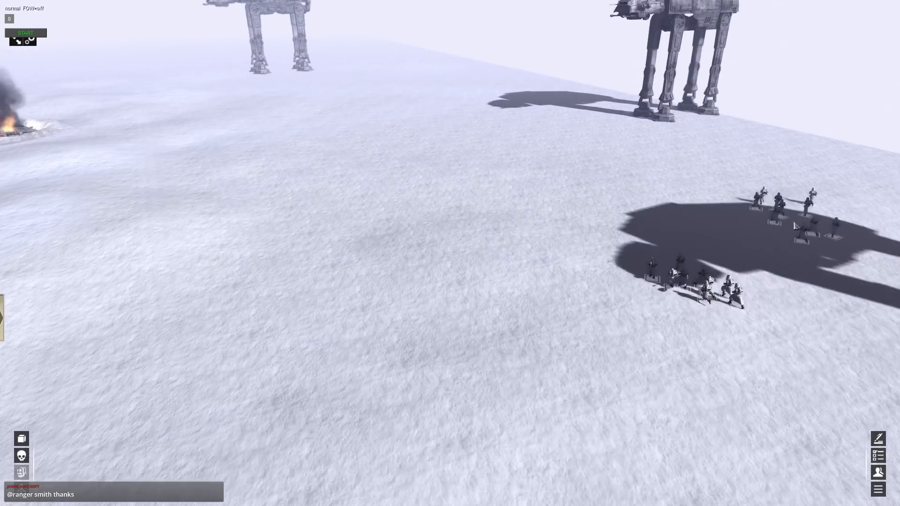
pyautogui.press('F3')
pyautogui.click(768, 324)
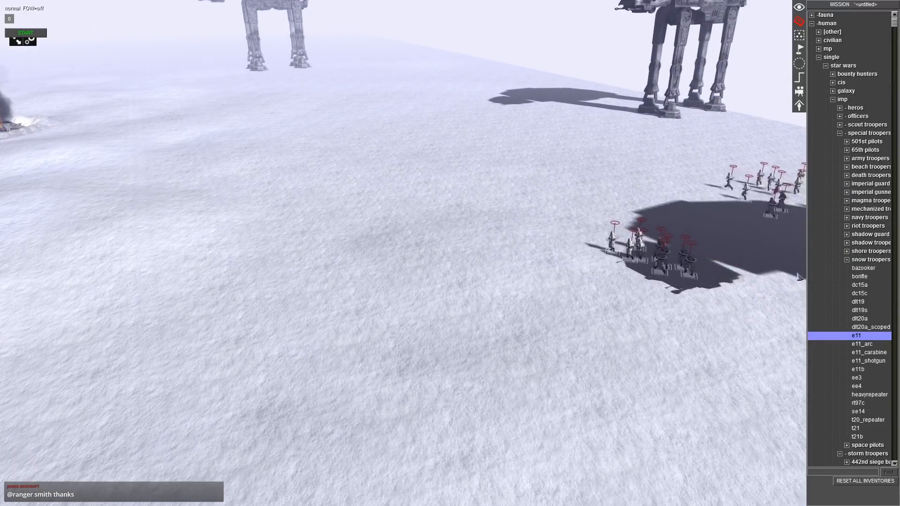
pyautogui.click(861, 336)
pyautogui.scroll(2, 589, 316)
pyautogui.scroll(3, 591, 309)
pyautogui.click(566, 301)
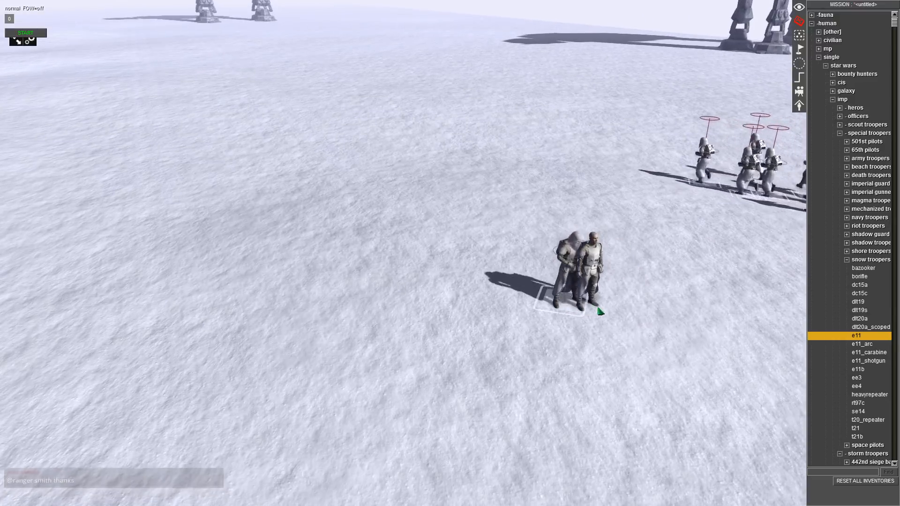
pyautogui.click(628, 300)
pyautogui.click(555, 324)
pyautogui.scroll(-3, 539, 300)
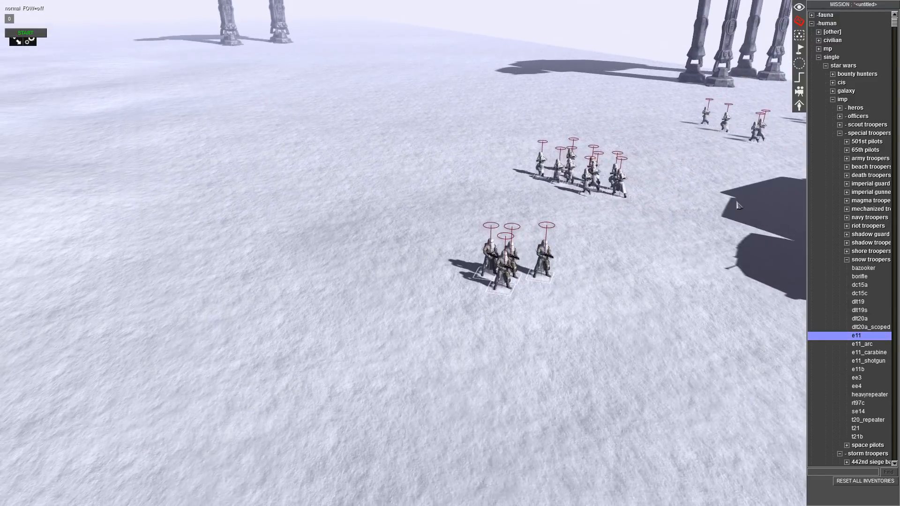
# - Collapse the human entity category and view the four snow troopers and the ground around the nearest AT-AT
pyautogui.click(818, 57)
pyautogui.press('Left')
pyautogui.press('Left')
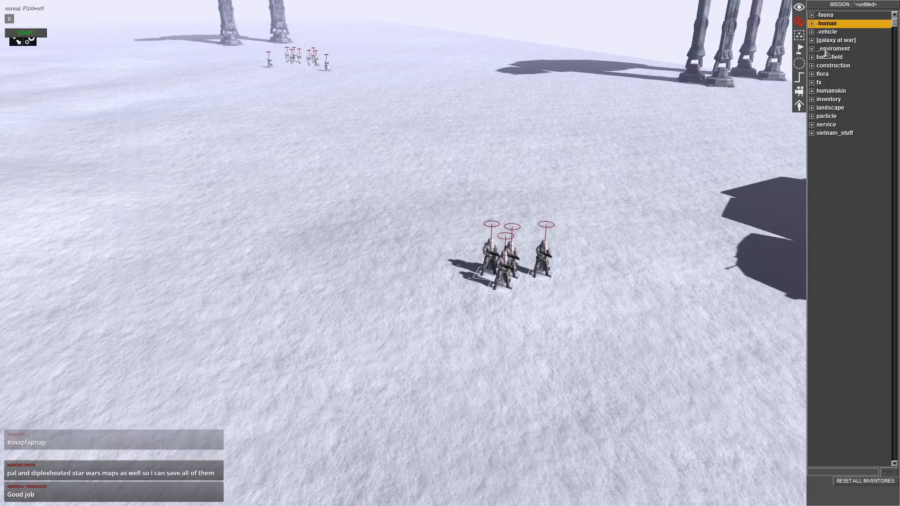
pyautogui.moveTo(769, 41); pyautogui.dragTo(639, 95, button='middle')
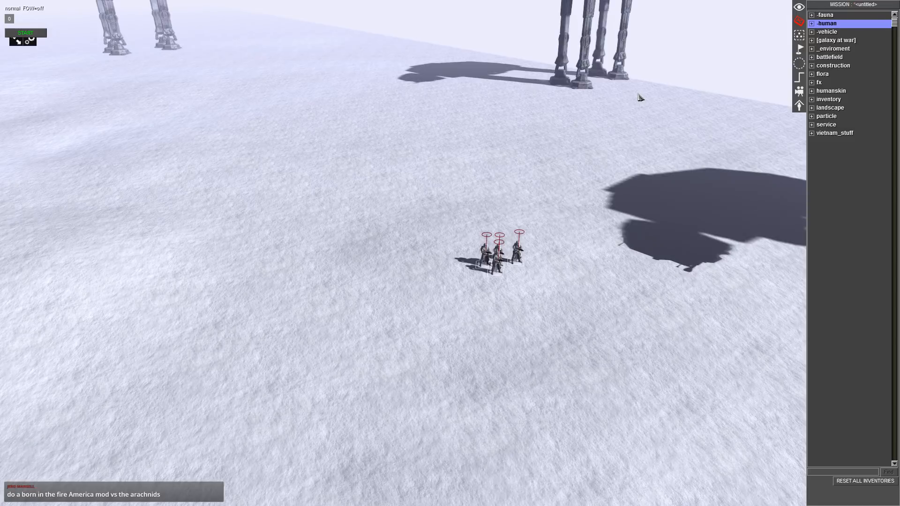
pyautogui.scroll(-3, 605, 71)
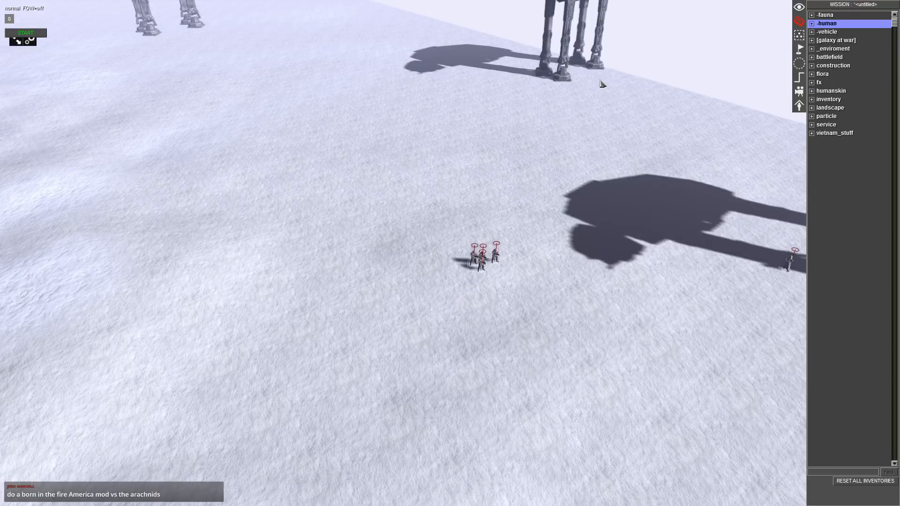
pyautogui.scroll(-2, 534, 21)
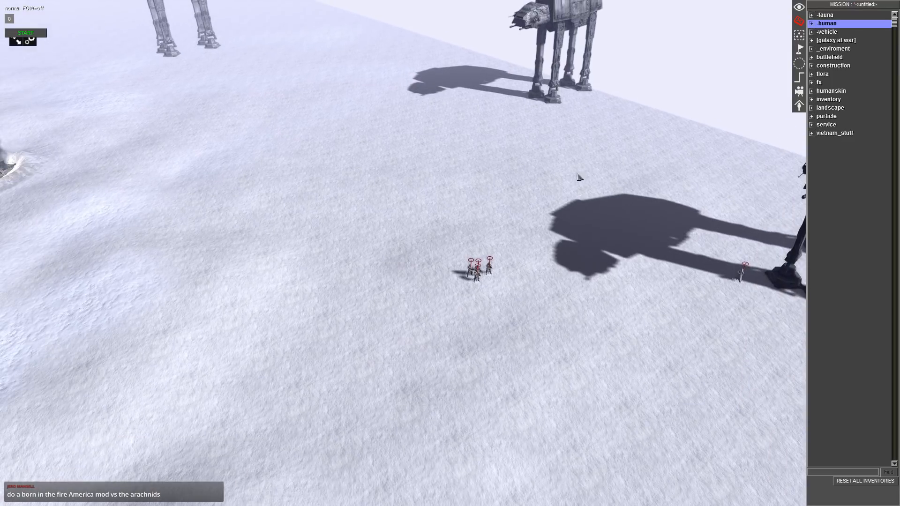
pyautogui.scroll(-1, 581, 180)
pyautogui.press('F1')
pyautogui.moveTo(533, 298); pyautogui.dragTo(427, 242)
pyautogui.press('Right')
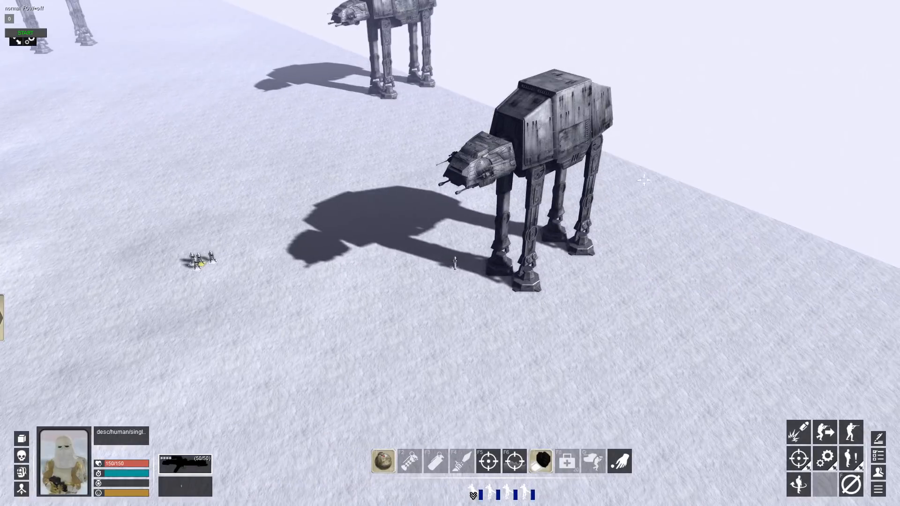
pyautogui.click(358, 173)
pyautogui.scroll(1, 340, 125)
pyautogui.press('F3')
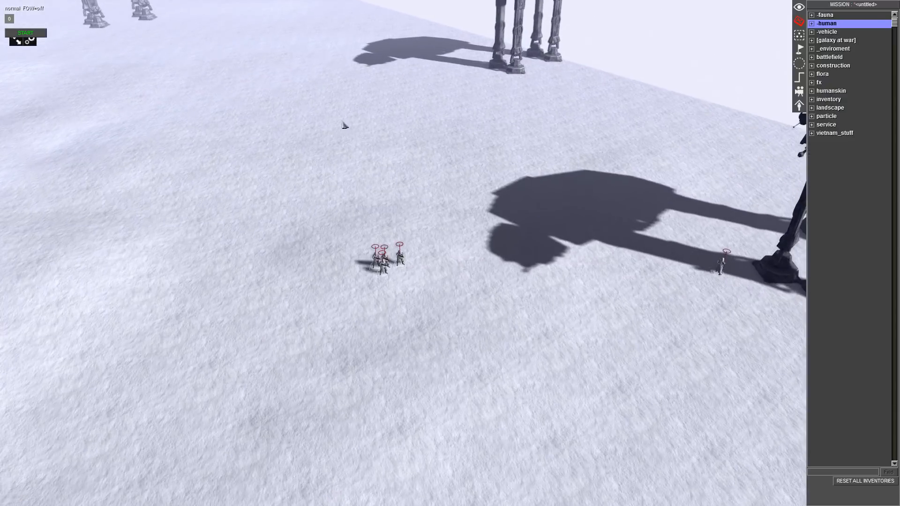
# - Place an at-st from the Galaxy at War walkers and tanks category beside the four snow troopers, facing the rebel lines
pyautogui.click(812, 32)
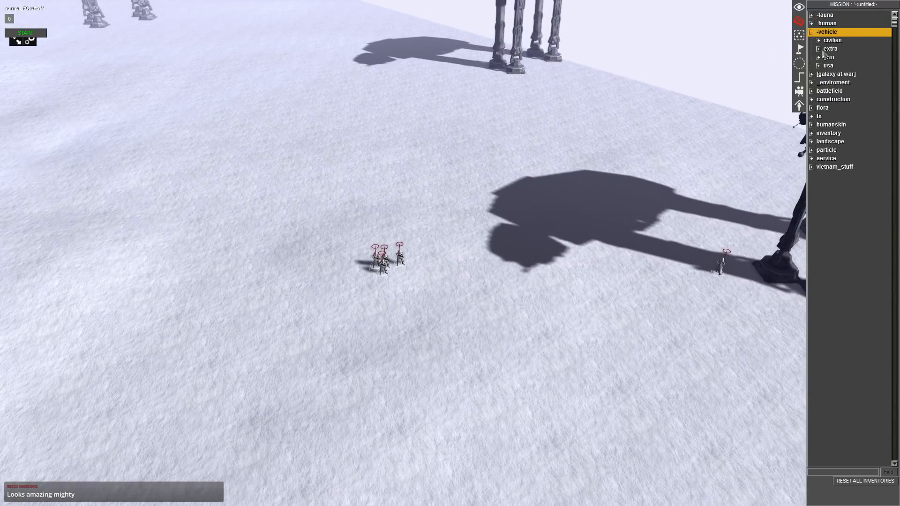
pyautogui.click(812, 33)
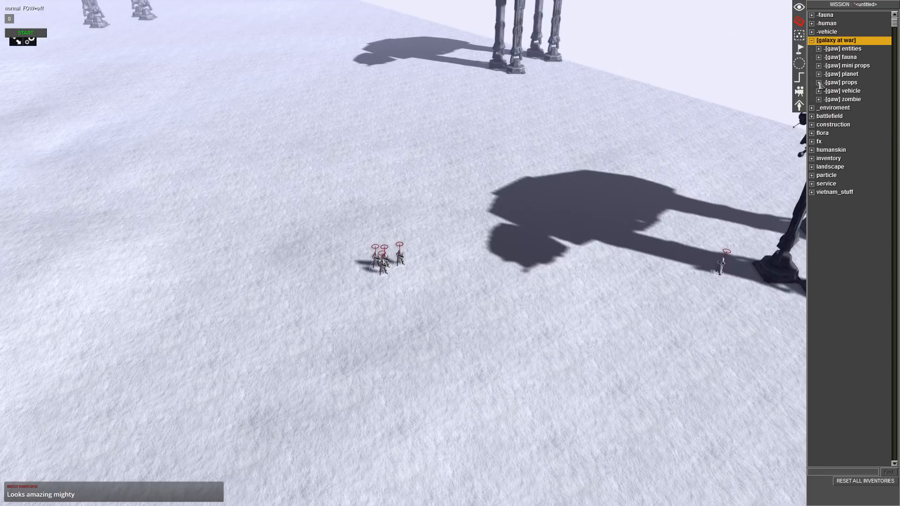
pyautogui.click(817, 91)
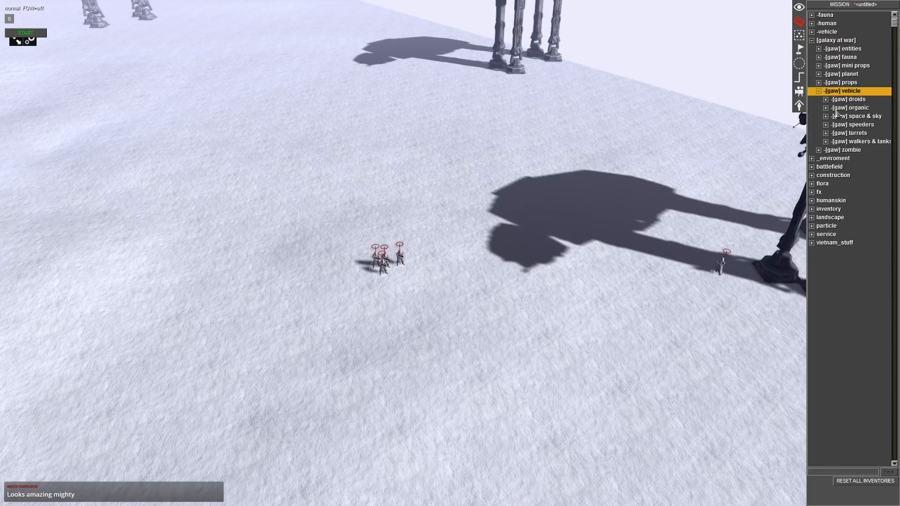
pyautogui.click(824, 142)
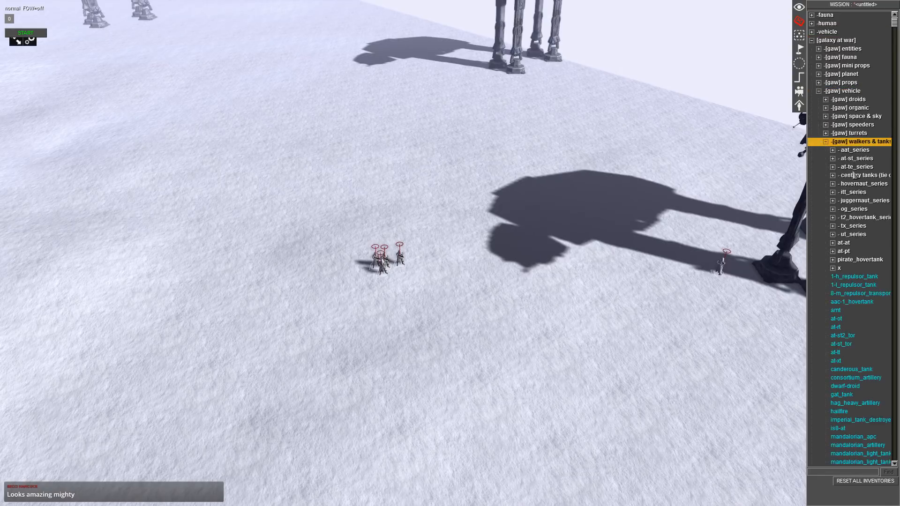
pyautogui.click(833, 158)
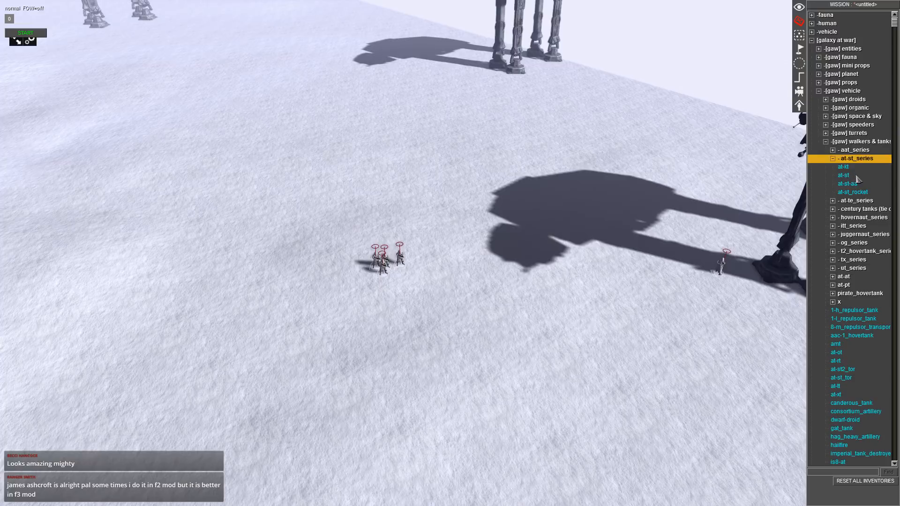
pyautogui.click(567, 245)
pyautogui.scroll(5, 539, 243)
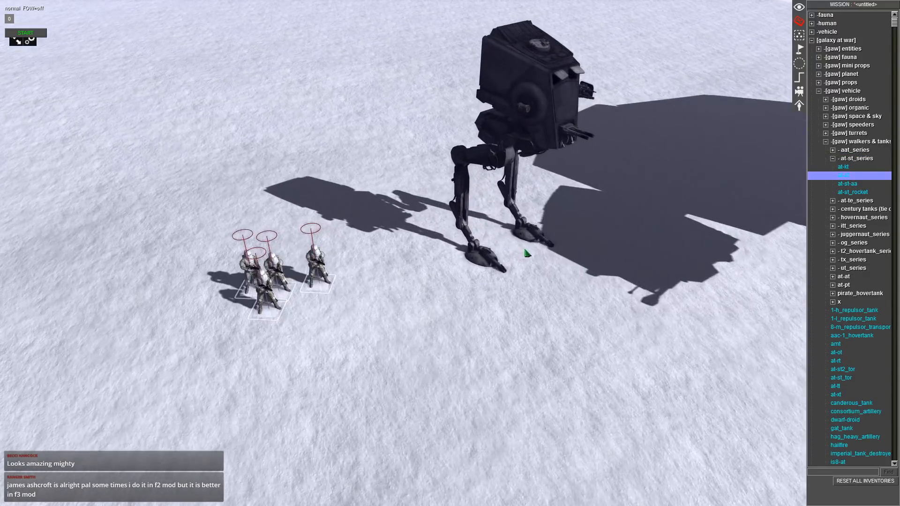
pyautogui.click(523, 246)
pyautogui.scroll(-3, 475, 265)
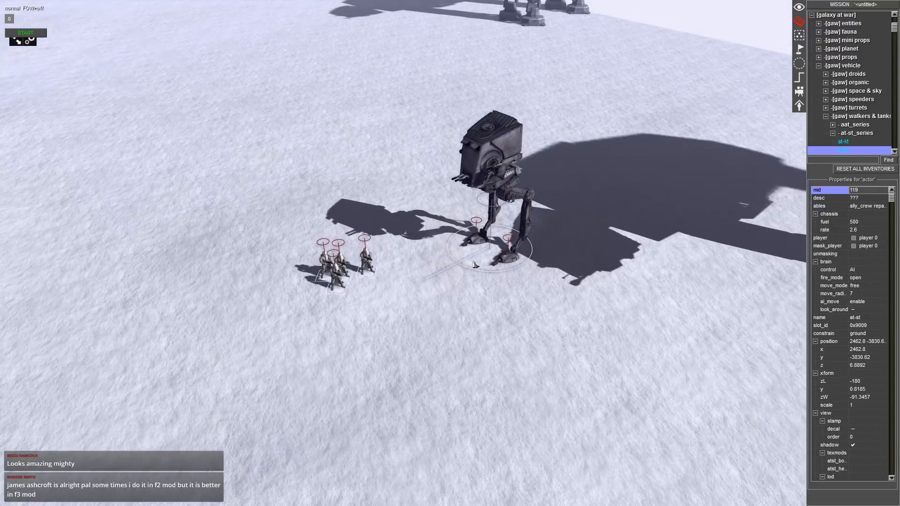
# - Switch to play mode, select the group of four snow troopers and order them to board the AT-ST
pyautogui.click(373, 321)
pyautogui.press('F1')
pyautogui.moveTo(324, 278); pyautogui.dragTo(378, 248)
pyautogui.rightClick(483, 158)
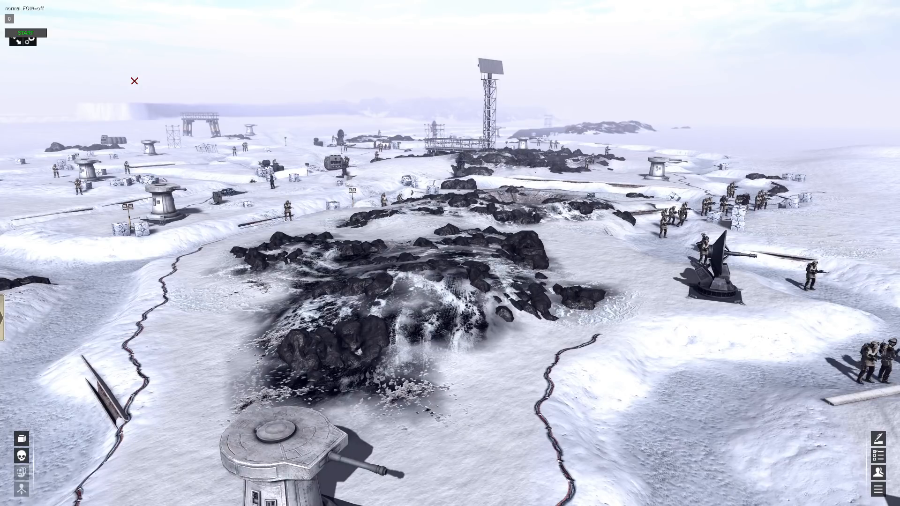
# - Return to the editor, copy the crewed AT-ST and paste four copies in a line across the snow near the AT-ATs
pyautogui.scroll(1, 135, 81)
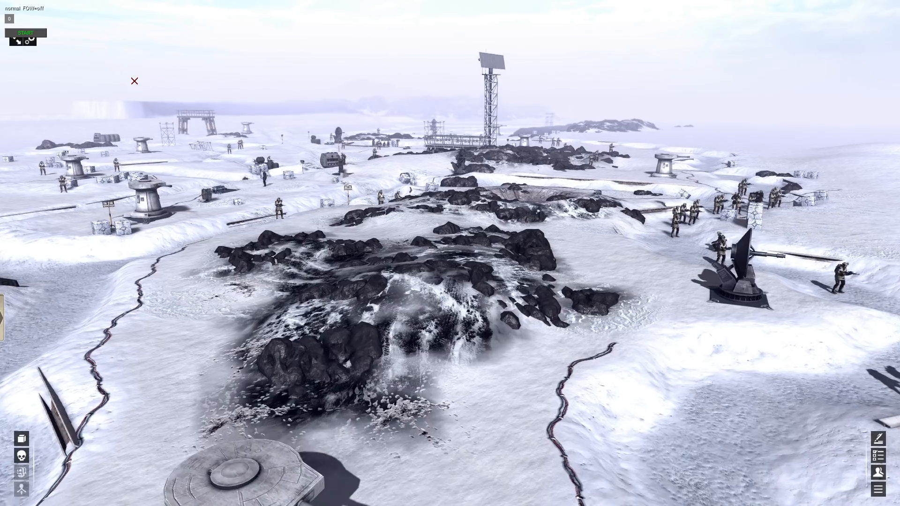
pyautogui.moveTo(86, 56); pyautogui.dragTo(359, 76, button='middle')
pyautogui.scroll(-1, 351, 108)
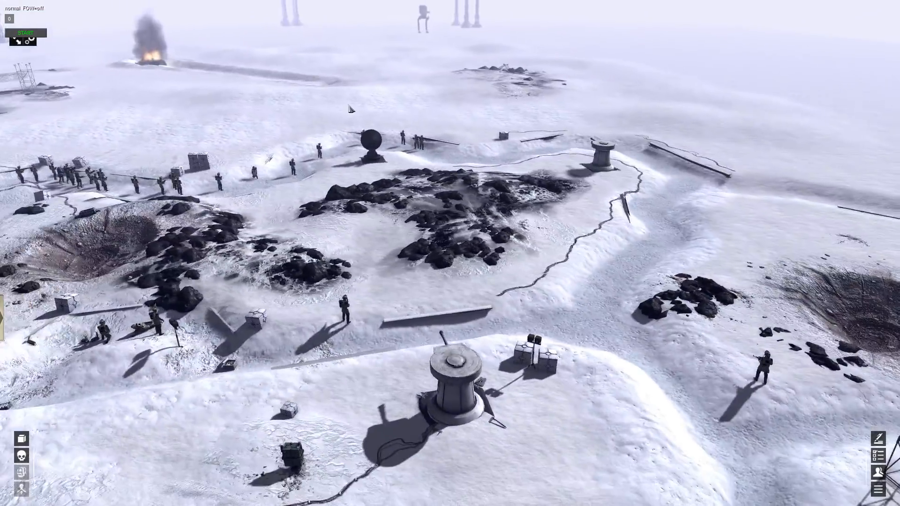
pyautogui.moveTo(351, 109); pyautogui.dragTo(419, 96, button='middle')
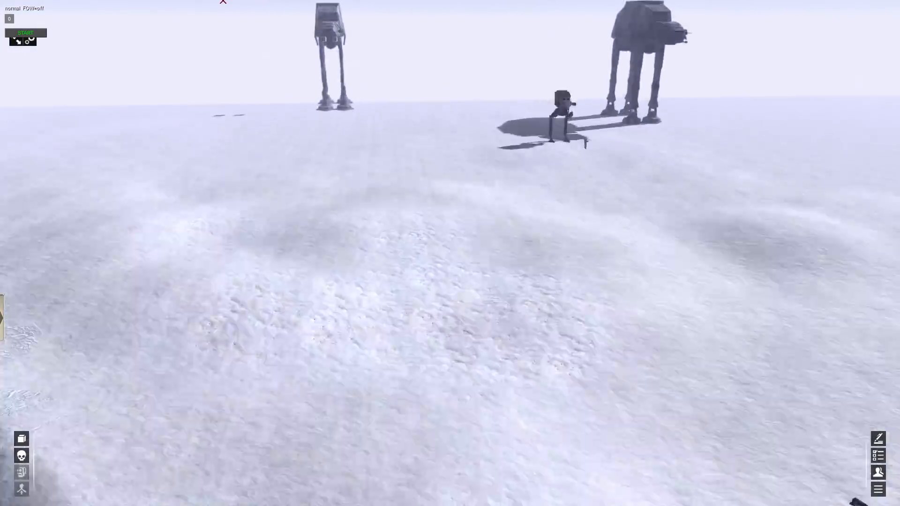
pyautogui.moveTo(225, 10); pyautogui.dragTo(513, 225, button='middle')
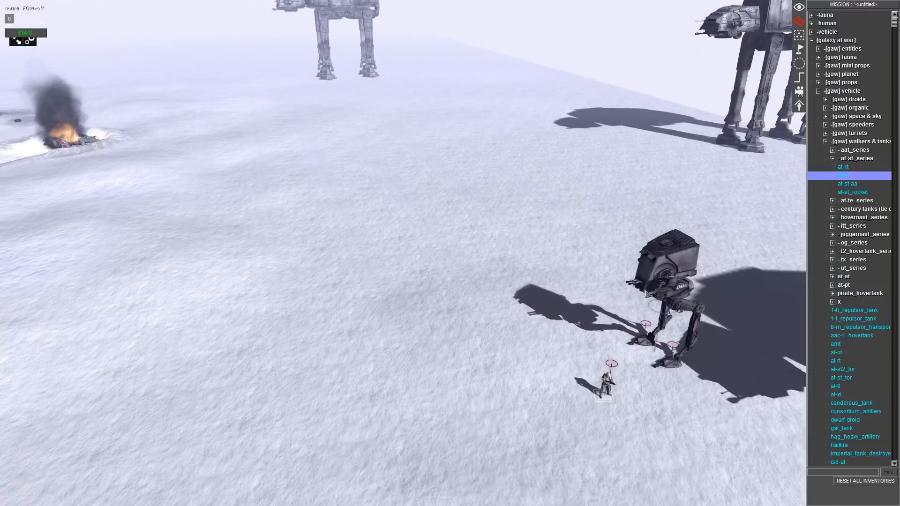
pyautogui.hotkey('ctrl', 'c')
pyautogui.hotkey('ctrl', 'v')
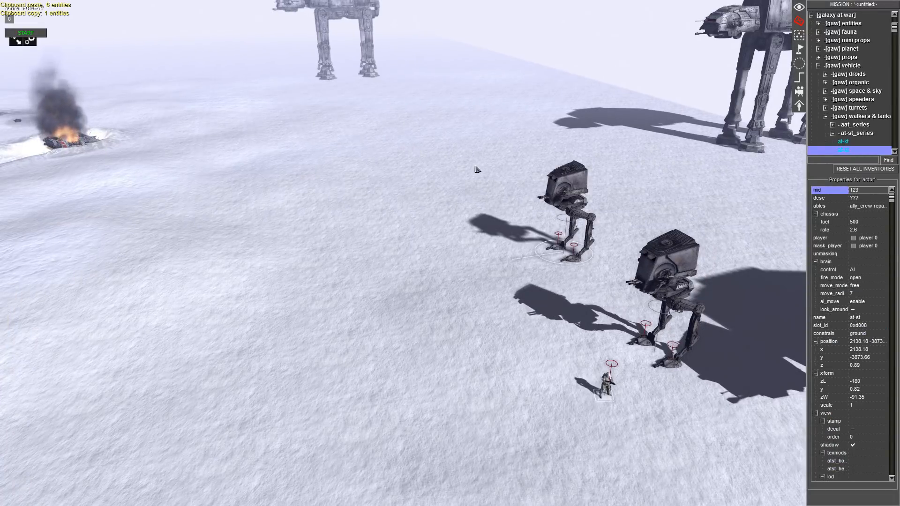
pyautogui.hotkey('ctrl', 'v')
pyautogui.hotkey('ctrl', 'v')
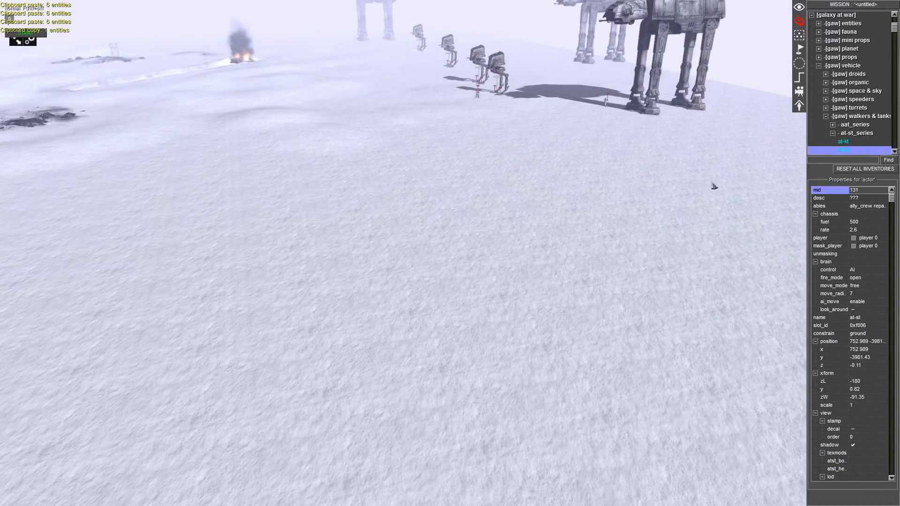
pyautogui.hotkey('ctrl', 'v')
pyautogui.moveTo(620, 150); pyautogui.dragTo(530, 129)
pyautogui.click(547, 185)
pyautogui.scroll(-2, 495, 202)
pyautogui.moveTo(496, 202); pyautogui.dragTo(445, 199, button='middle')
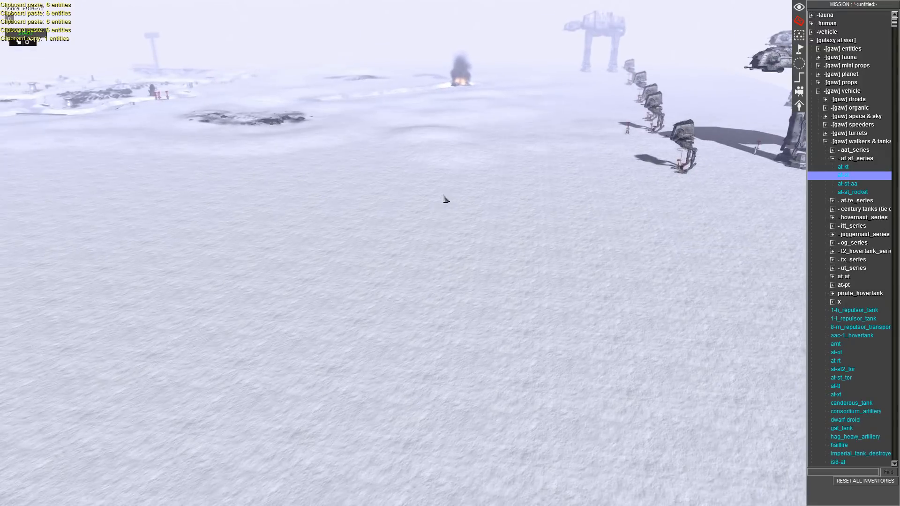
# - Copy the lone snow trooper standing by the AT-STs and paste many copies across the snow around the walkers
pyautogui.click(625, 138)
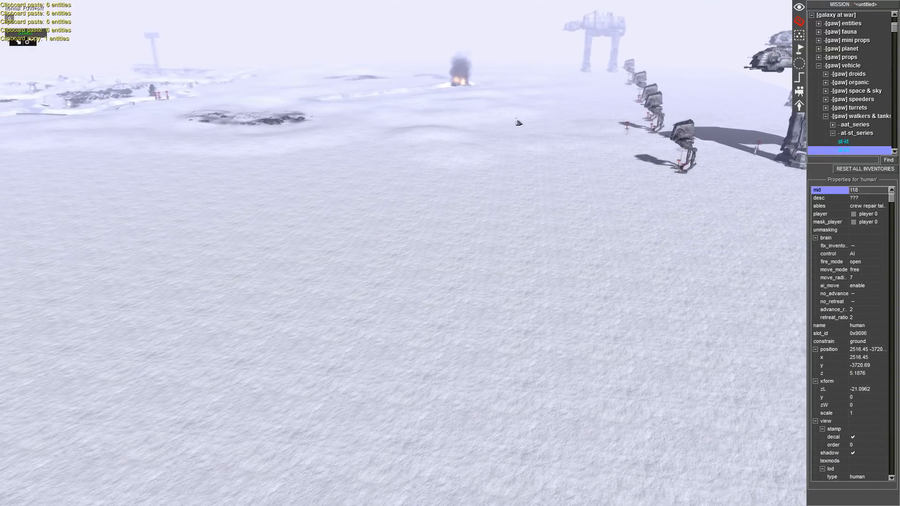
pyautogui.hotkey('ctrl', 'c')
pyautogui.hotkey('ctrl', 'v')
pyautogui.hotkey('ctrl', 'v')
pyautogui.hotkey('ctrl', 'v')
pyautogui.hotkey('ctrl', 'v')
pyautogui.hotkey('ctrl', 'v')
pyautogui.hotkey('ctrl', 'v')
pyautogui.hotkey('ctrl', 'v')
pyautogui.hotkey('ctrl', 'v')
pyautogui.hotkey('ctrl', 'v')
pyautogui.hotkey('ctrl', 'v')
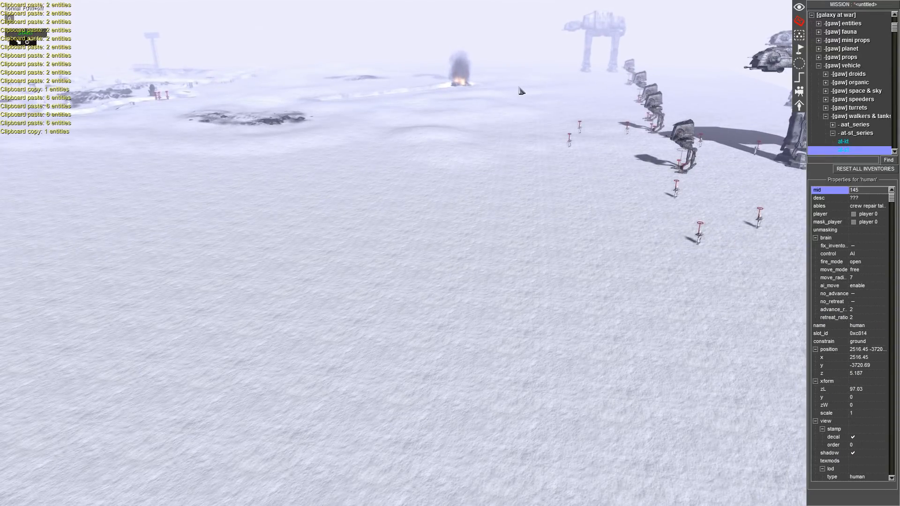
pyautogui.hotkey('ctrl', 'v')
pyautogui.hotkey('ctrl', 'v')
pyautogui.hotkey('ctrl', 'v')
pyautogui.hotkey('ctrl', 'v')
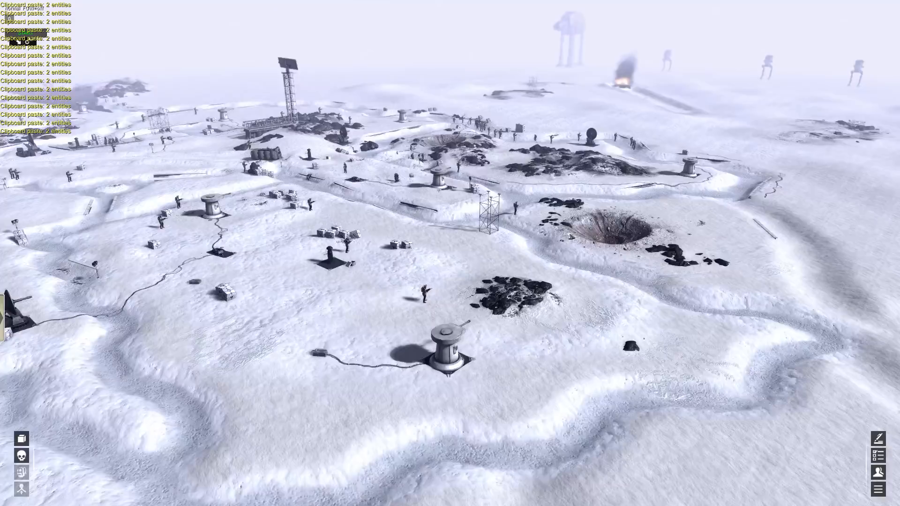
# - Examine the rebel trenches and the distant line of walkers with the interface hidden, then restore the interface
pyautogui.moveTo(570, 237); pyautogui.dragTo(618, 228, button='middle')
pyautogui.press('Left')
pyautogui.scroll(3, 406, 251)
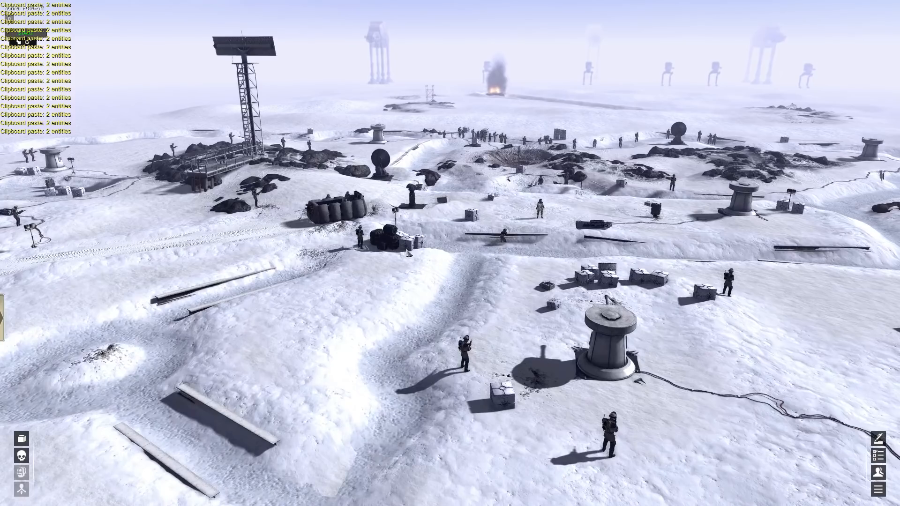
pyautogui.hotkey('ctrl', 'i')
pyautogui.scroll(4, 407, 252)
pyautogui.moveTo(407, 251); pyautogui.dragTo(528, 260, button='middle')
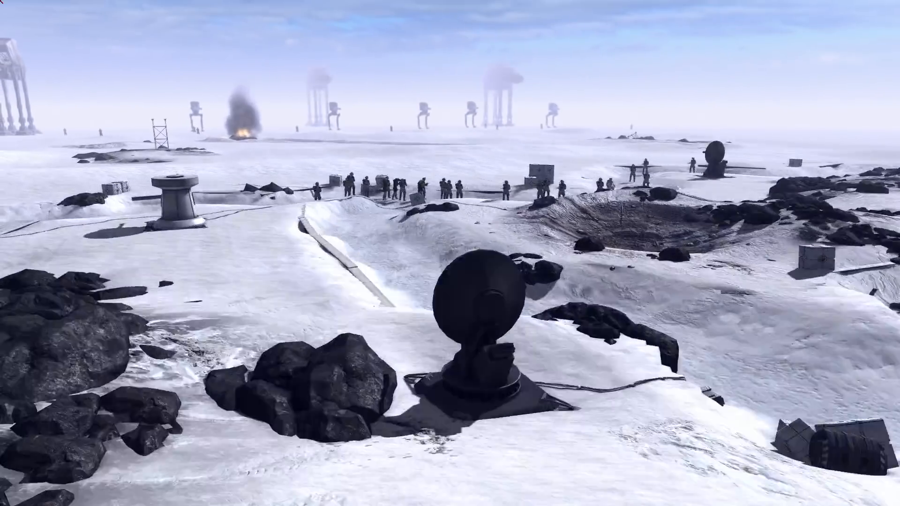
pyautogui.scroll(2, 336, 246)
pyautogui.scroll(-3, 336, 246)
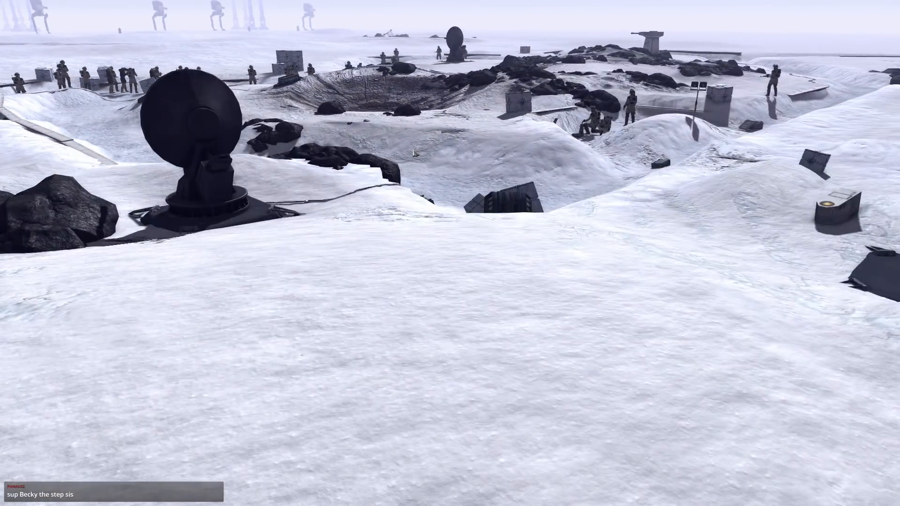
pyautogui.press('F11')
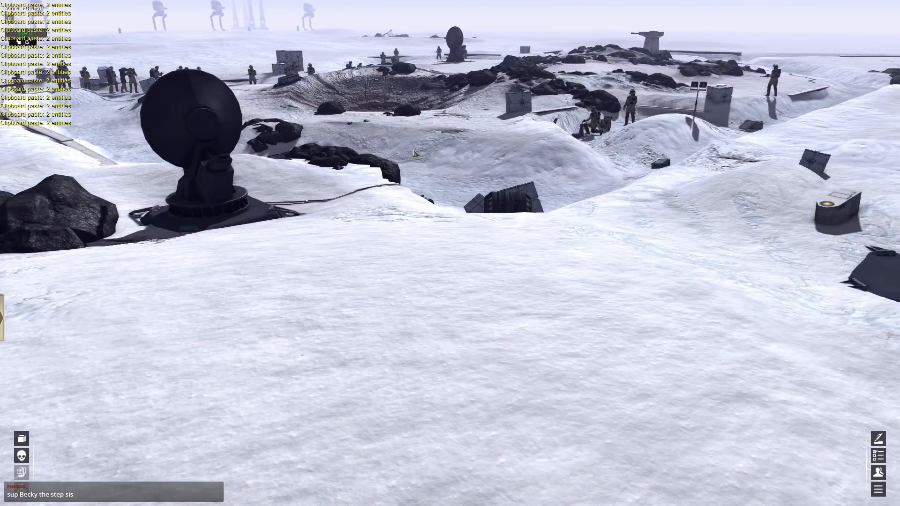
# - Advance a rebel soldier under direct control towards the front trench and follow the battle against the imperial walkers
pyautogui.press('Up')
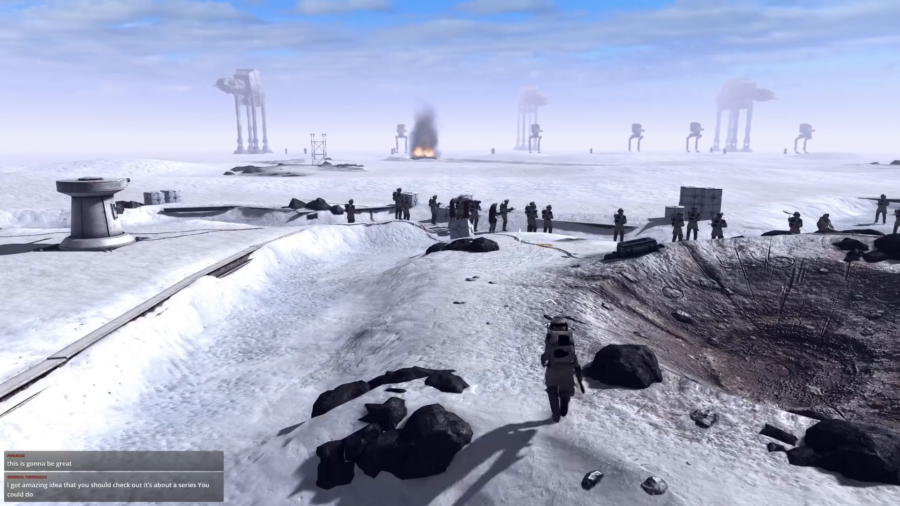
pyautogui.press('e')
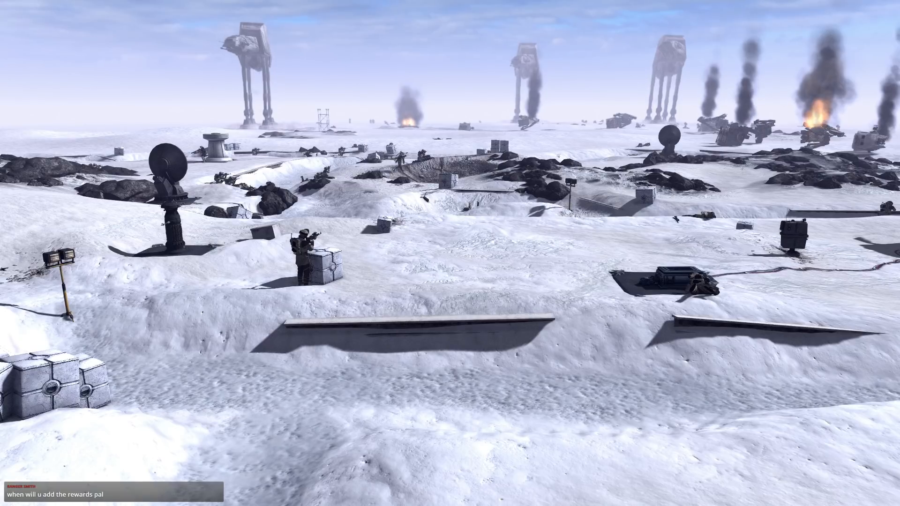
pyautogui.moveTo(581, 426); pyautogui.dragTo(645, 408, button='middle')
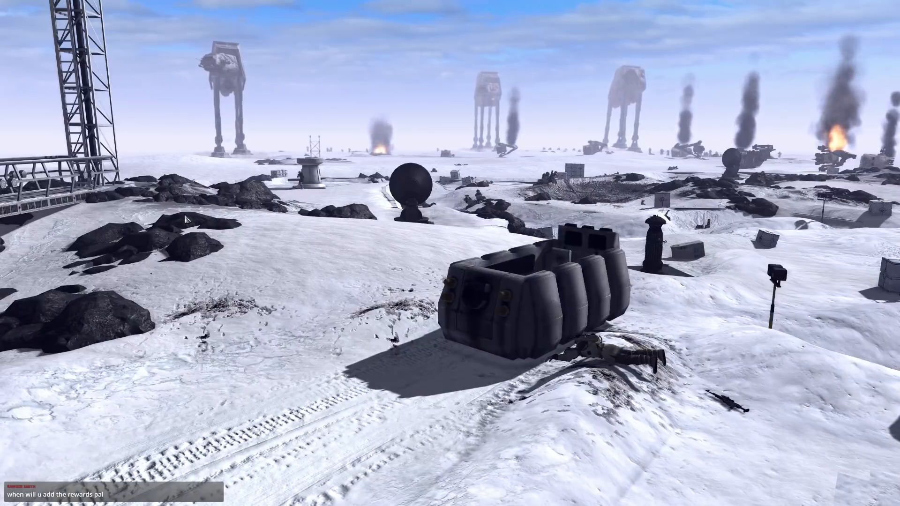
# - Follow the battle across the rebel trenches, gun turrets and radar positions as the AT-ATs approach
pyautogui.moveTo(210, 225); pyautogui.dragTo(226, 226, button='middle')
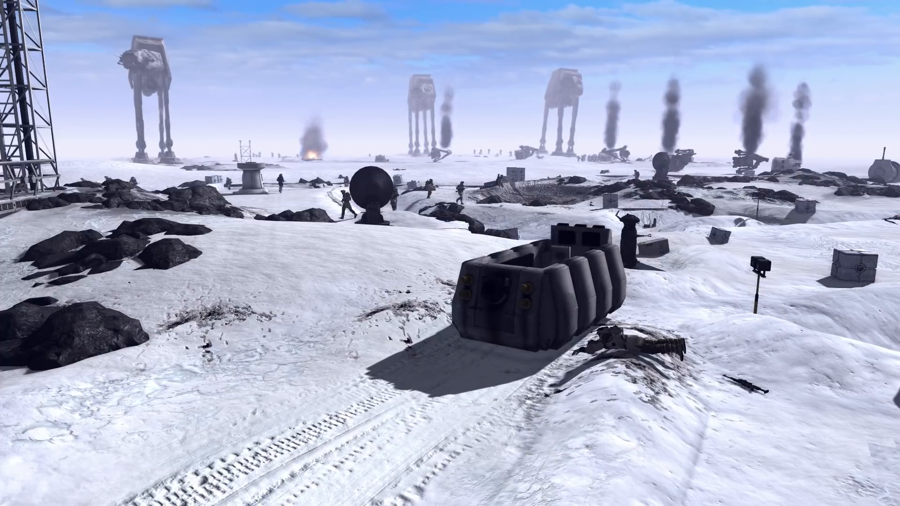
pyautogui.moveTo(346, 258); pyautogui.dragTo(374, 258, button='middle')
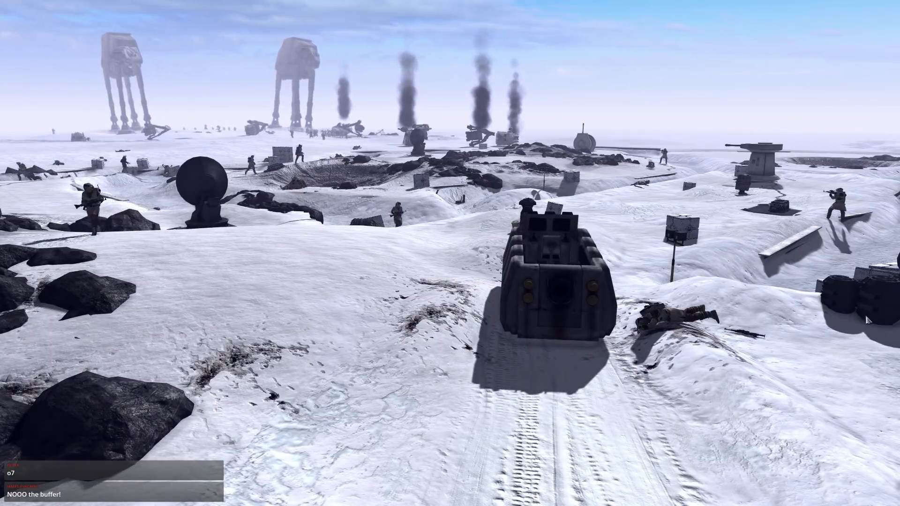
pyautogui.moveTo(378, 261); pyautogui.dragTo(413, 263, button='middle')
pyautogui.press('Right')
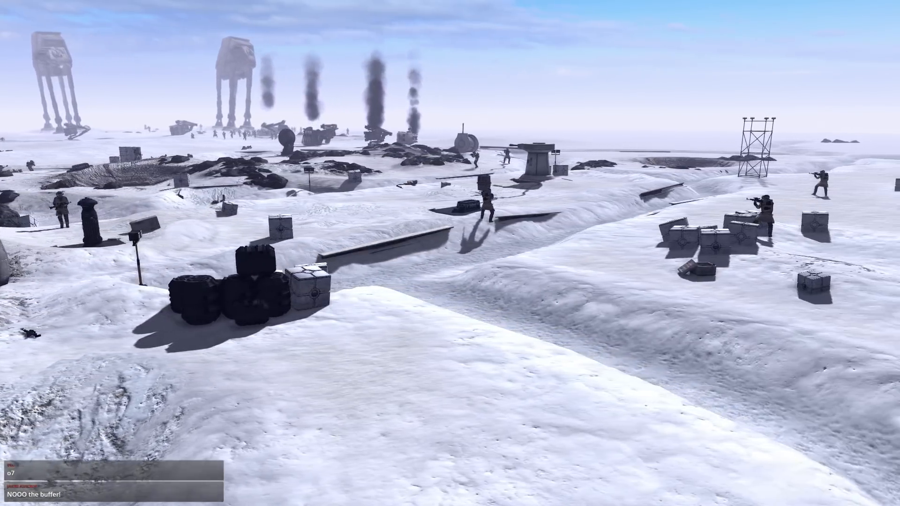
pyautogui.press('Right')
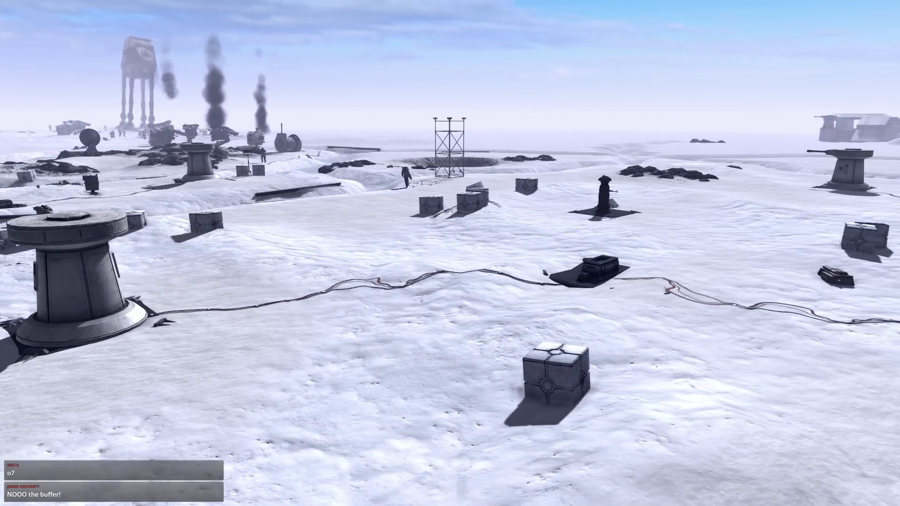
pyautogui.moveTo(664, 288); pyautogui.dragTo(605, 246, button='middle')
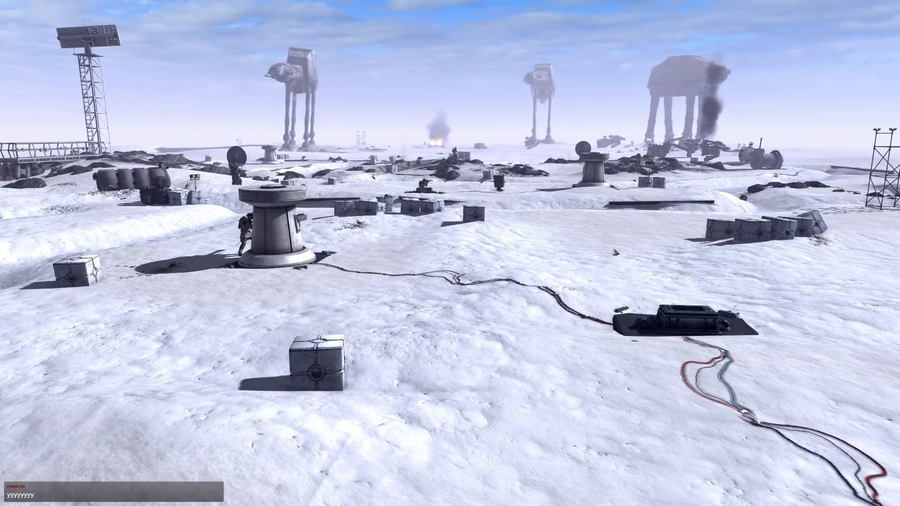
pyautogui.moveTo(616, 252); pyautogui.dragTo(478, 191, button='middle')
pyautogui.scroll(-3, 532, 199)
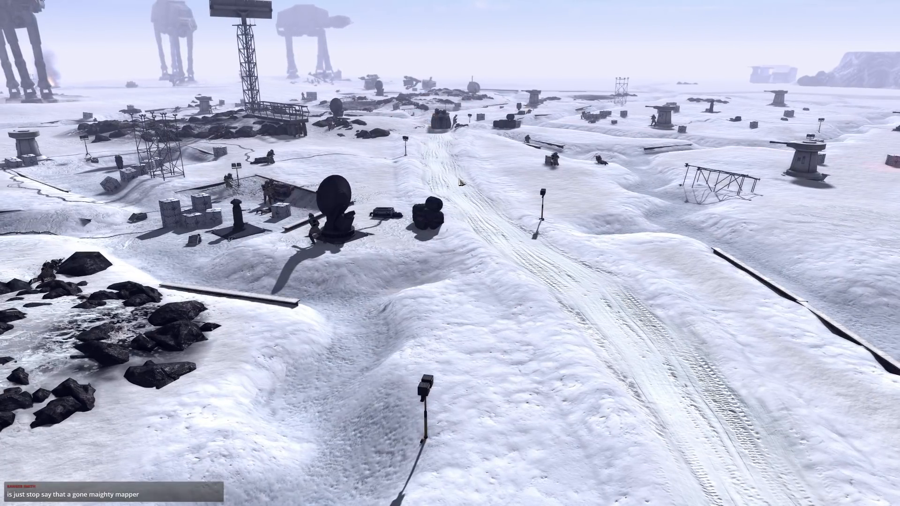
pyautogui.moveTo(461, 182); pyautogui.dragTo(262, 158, button='middle')
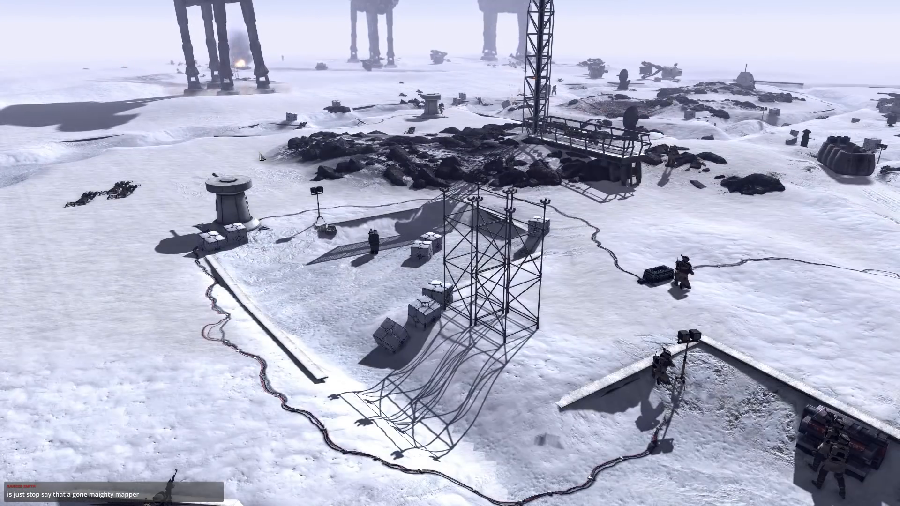
pyautogui.moveTo(261, 157); pyautogui.dragTo(332, 214, button='middle')
pyautogui.scroll(4, 267, 183)
pyautogui.scroll(-4, 327, 211)
pyautogui.moveTo(1, 1)
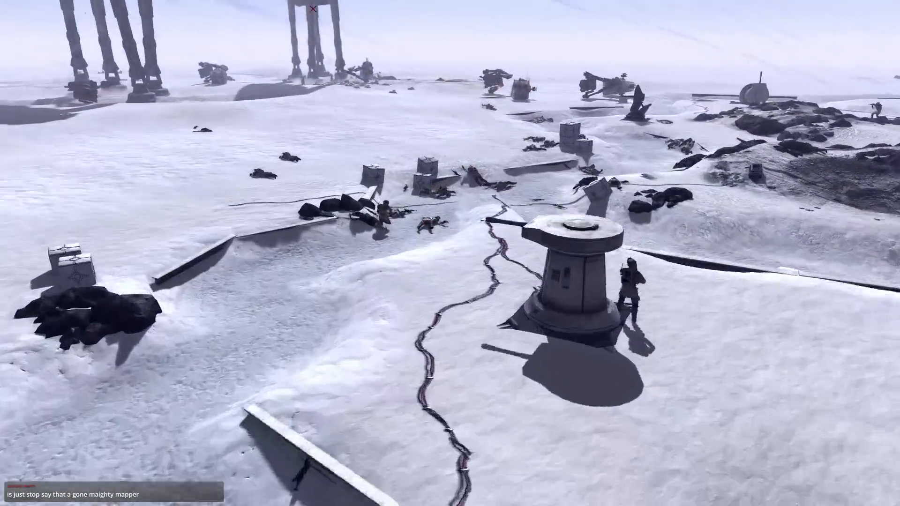
pyautogui.moveTo(313, 9); pyautogui.dragTo(224, 88, button='middle')
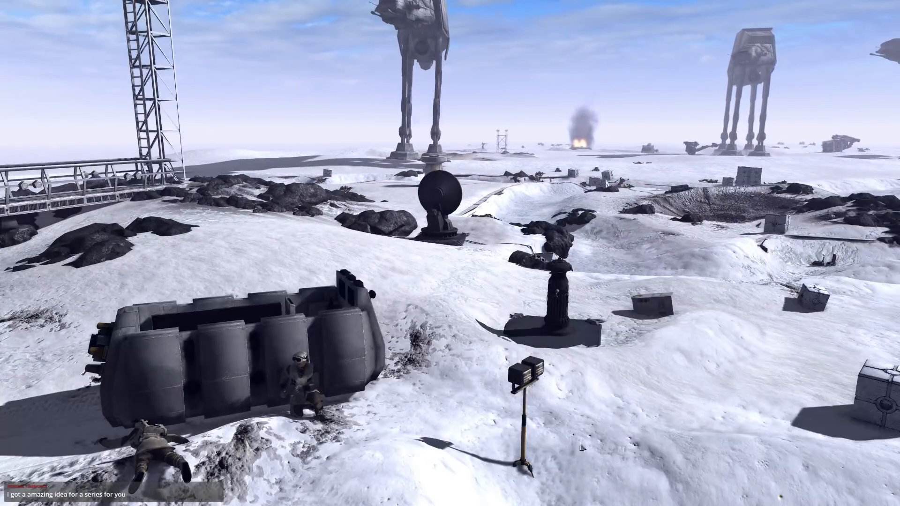
# - Examine the nearest AT-AT walking up to the rebel trench, from its feet and from above
pyautogui.press('Down')
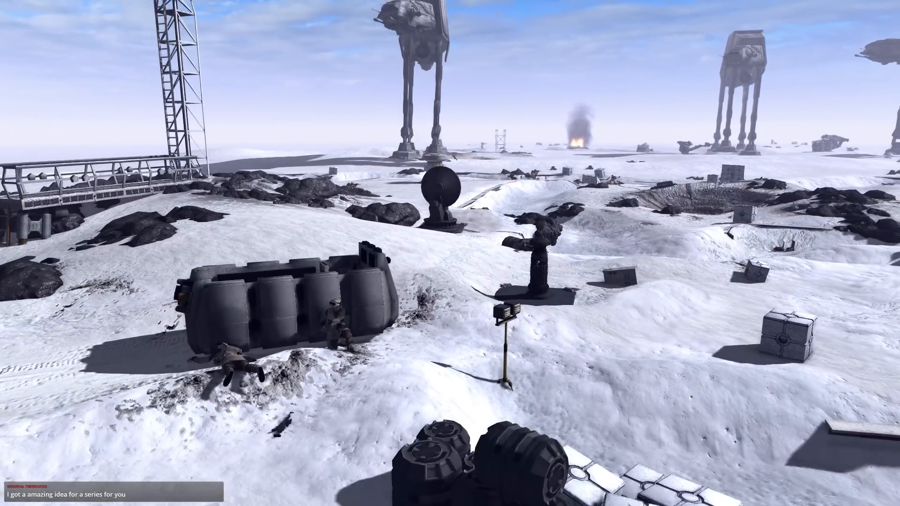
pyautogui.moveTo(482, 303); pyautogui.dragTo(529, 295, button='middle')
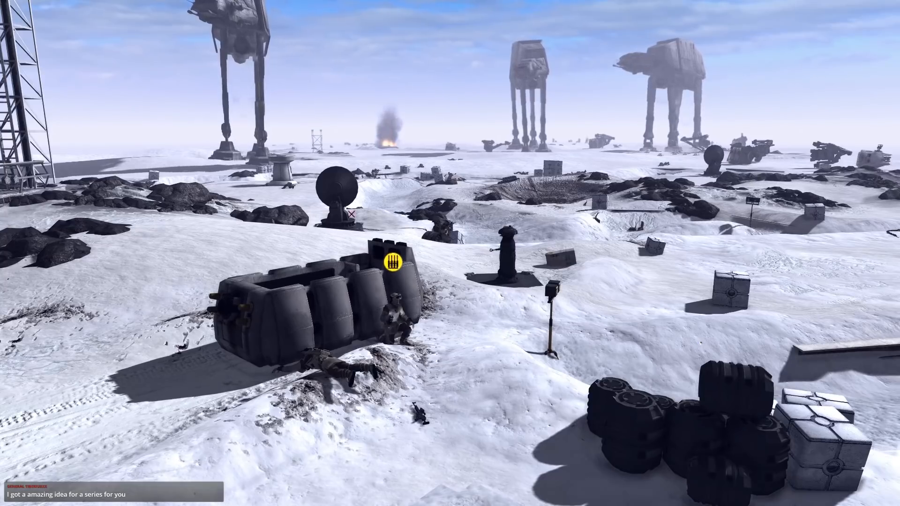
pyautogui.press('Left')
pyautogui.press('Up')
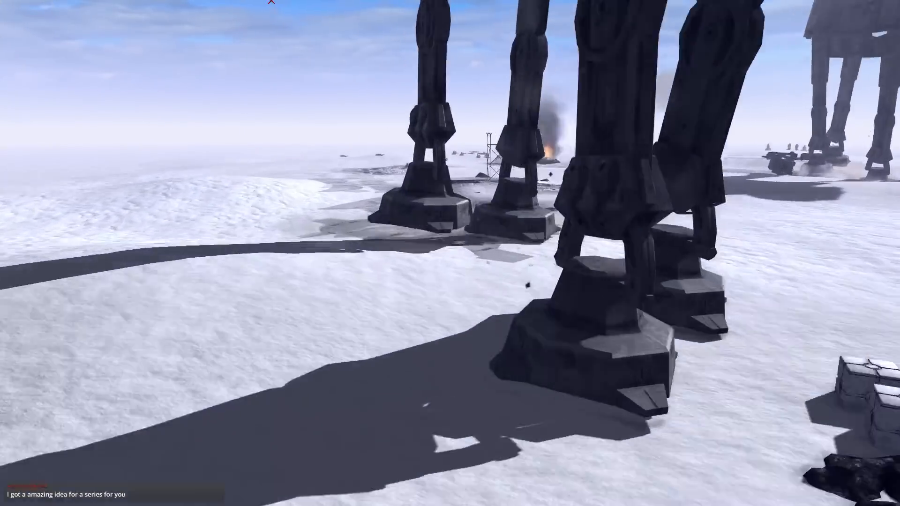
pyautogui.moveTo(342, 138); pyautogui.dragTo(412, 241, button='middle')
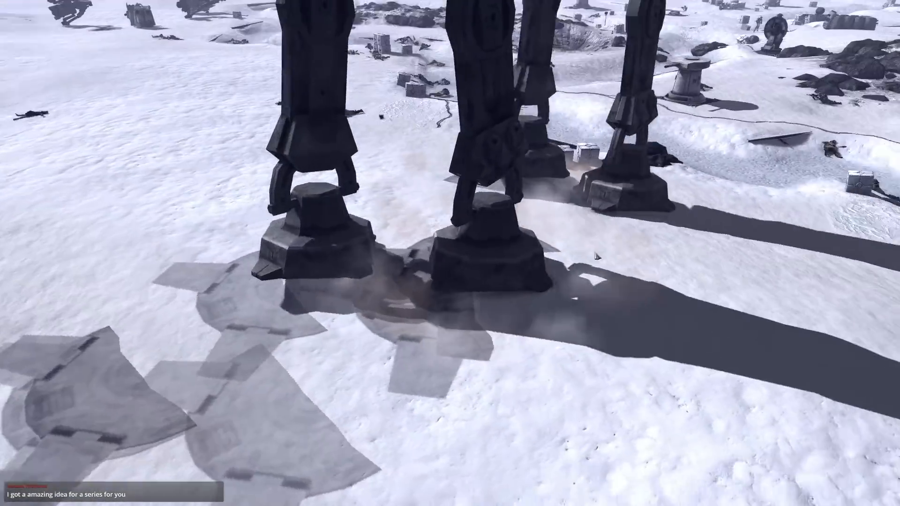
pyautogui.press('Up')
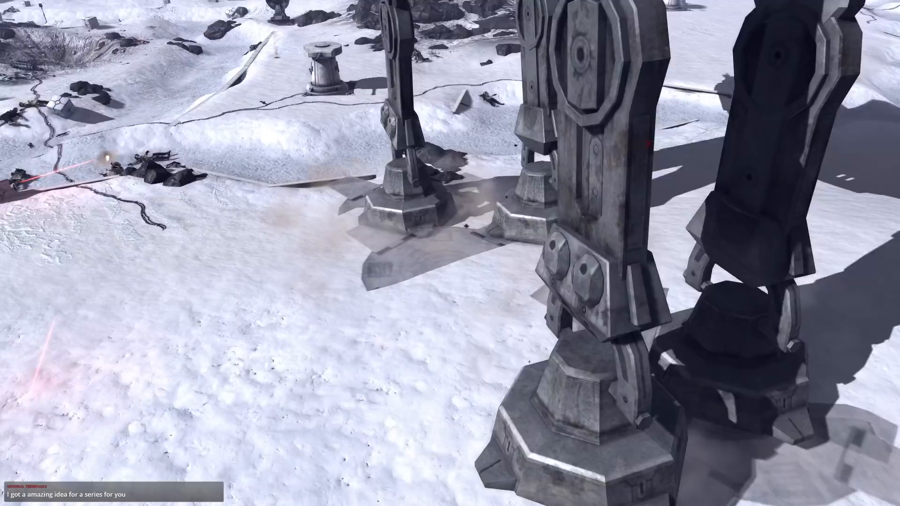
pyautogui.scroll(-5, 649, 143)
pyautogui.moveTo(648, 144); pyautogui.dragTo(648, 239, button='middle')
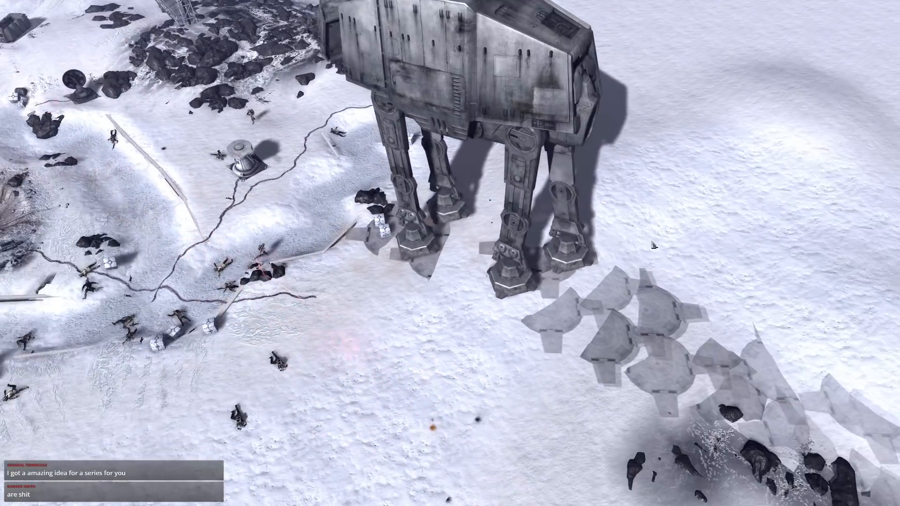
# - Fire on the rebel turrets, transport and trench positions from a walker under direct control
pyautogui.press('Left')
pyautogui.moveTo(450, 253); pyautogui.dragTo(323, 215, button='middle')
pyautogui.scroll(-4, 450, 253)
pyautogui.press('Left')
pyautogui.moveTo(516, 141); pyautogui.dragTo(536, 113, button='middle')
pyautogui.scroll(5, 512, 149)
pyautogui.rightClick(449, 253)
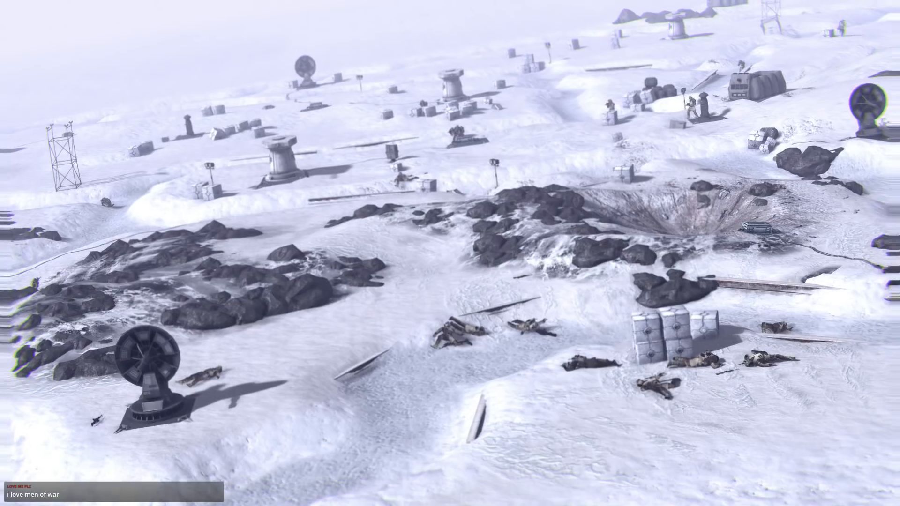
pyautogui.click(450, 253)
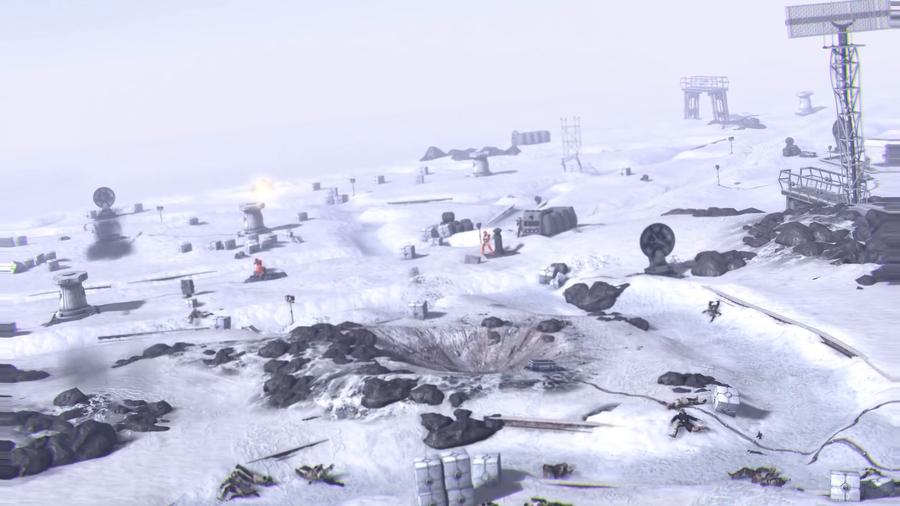
pyautogui.click(450, 253)
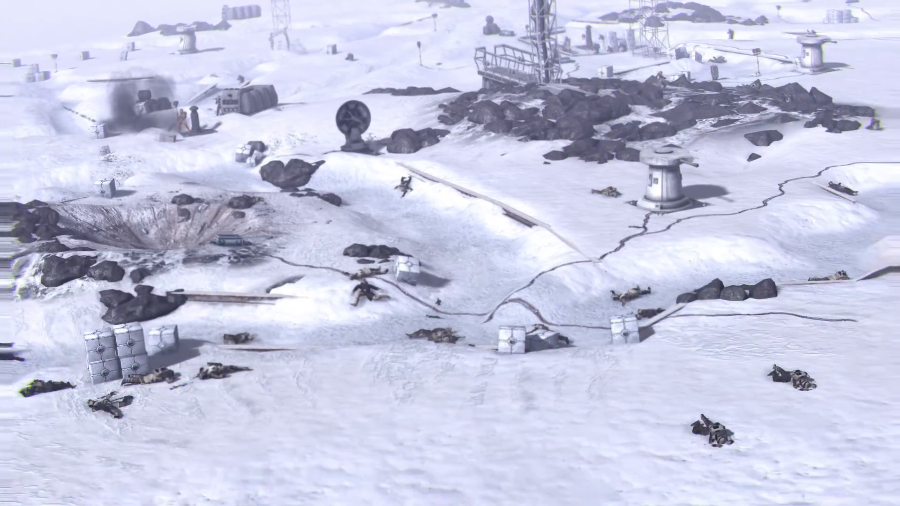
pyautogui.rightClick(449, 253)
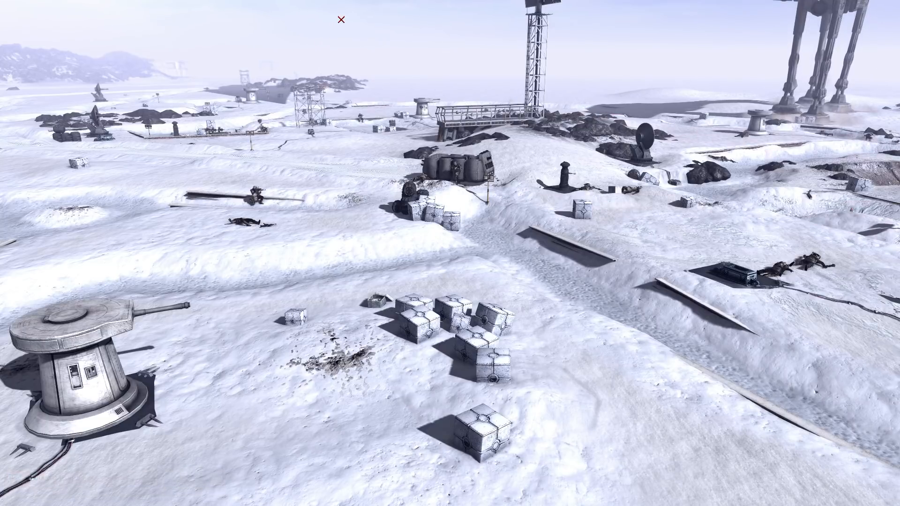
# - Survey the rebel trenches, turrets and fallen soldiers around the transport after the bombardment
pyautogui.moveTo(390, 50); pyautogui.dragTo(496, 117, button='middle')
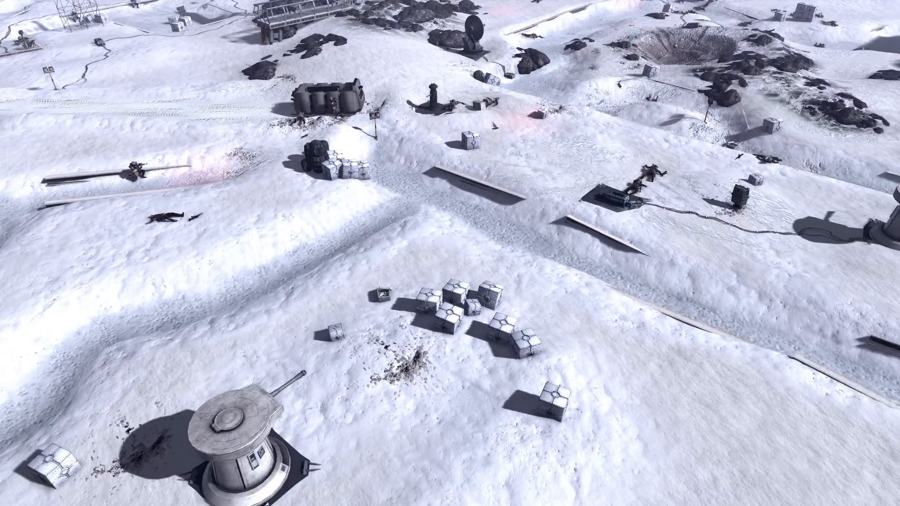
pyautogui.moveTo(472, 184); pyautogui.dragTo(562, 136, button='middle')
pyautogui.moveTo(529, 274); pyautogui.dragTo(529, 234, button='middle')
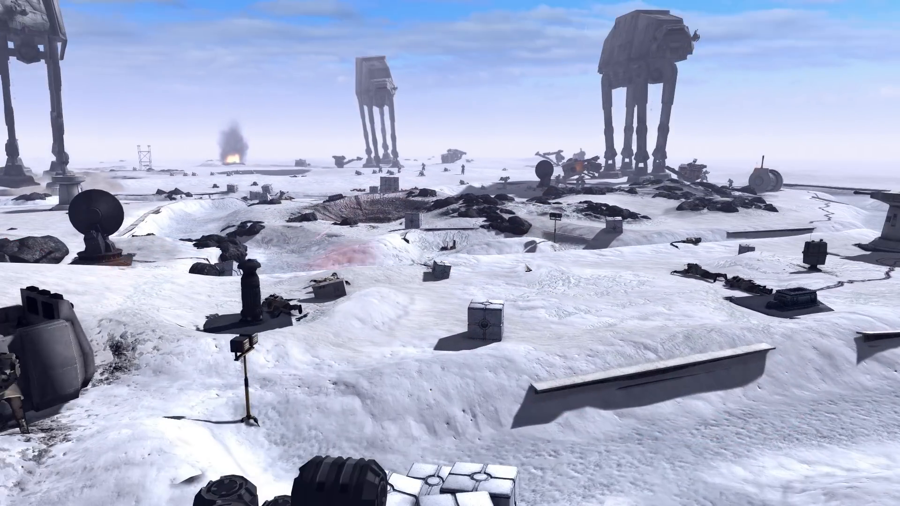
pyautogui.press('Down')
pyautogui.moveTo(515, 324); pyautogui.dragTo(443, 328, button='middle')
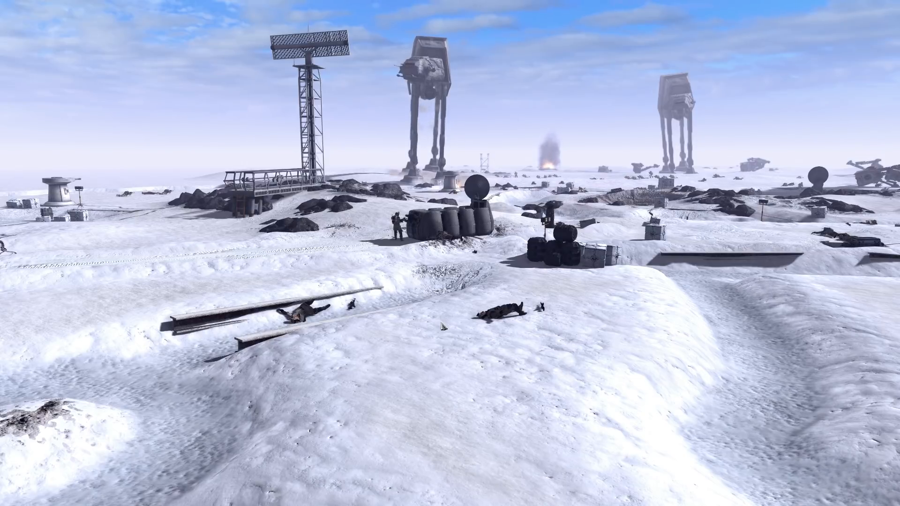
pyautogui.moveTo(346, 83); pyautogui.dragTo(392, 187, button='middle')
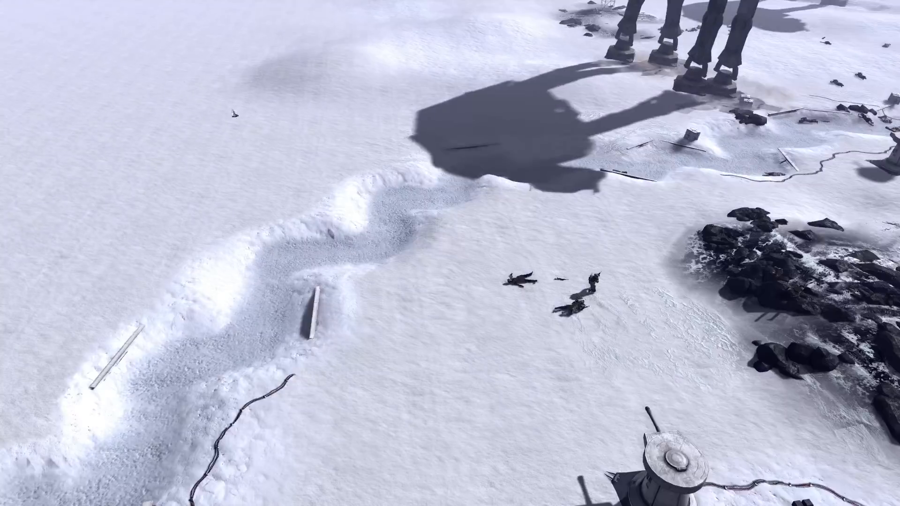
# - Examine the burning snowspeeder and fallen troops behind the walkers, and follow the snow troopers' advance into the rebel trenches
pyautogui.moveTo(2, 4); pyautogui.dragTo(113, 5, button='middle')
pyautogui.moveTo(2, 3); pyautogui.dragTo(113, 5, button='middle')
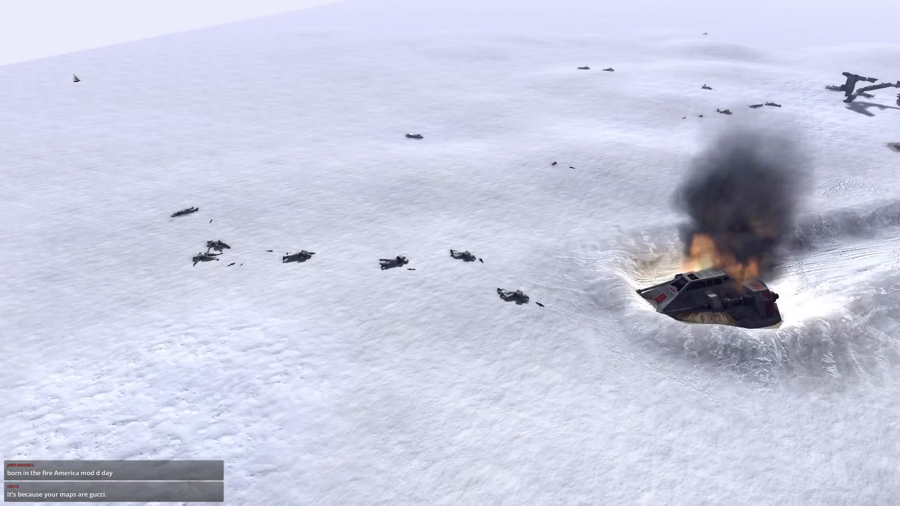
pyautogui.moveTo(76, 78)
pyautogui.mouseDown(button='middle')
pyautogui.moveTo(518, 98)
pyautogui.moveTo(555, 33)
pyautogui.mouseUp(button='middle')
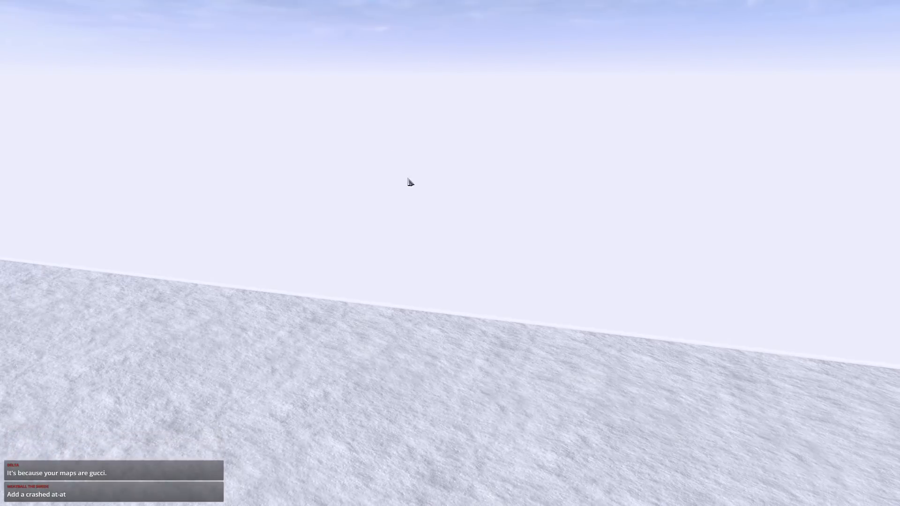
pyautogui.moveTo(648, 103)
pyautogui.mouseDown(button='middle')
pyautogui.moveTo(381, 115)
pyautogui.moveTo(206, 96)
pyautogui.mouseUp(button='middle')
pyautogui.scroll(8, 269, 2)
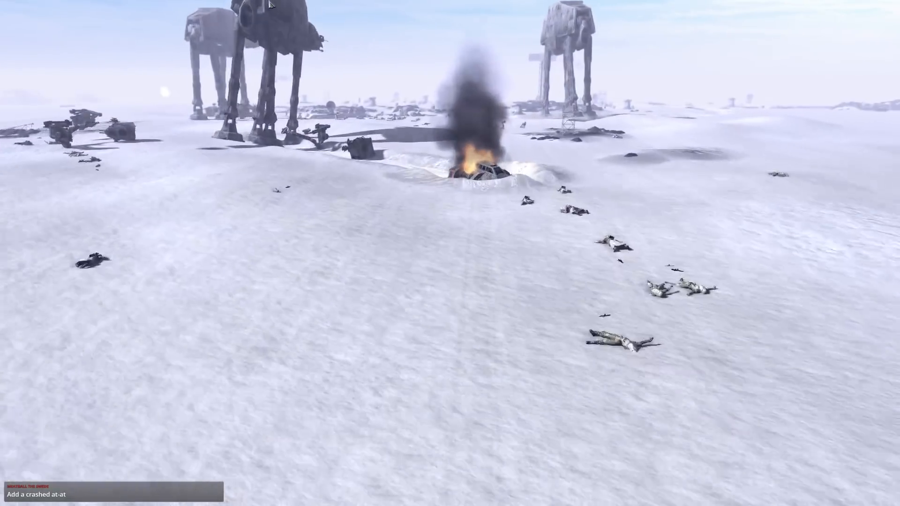
pyautogui.scroll(-3, 270, 3)
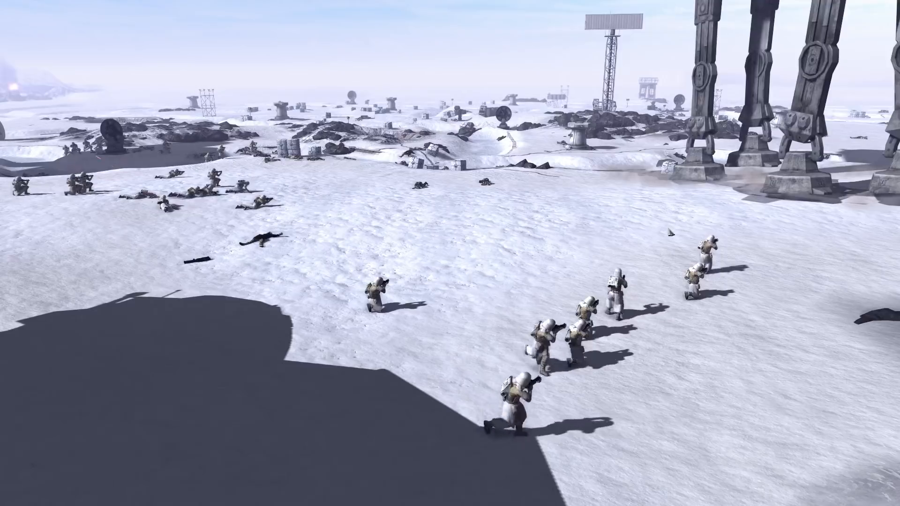
pyautogui.scroll(-4, 670, 234)
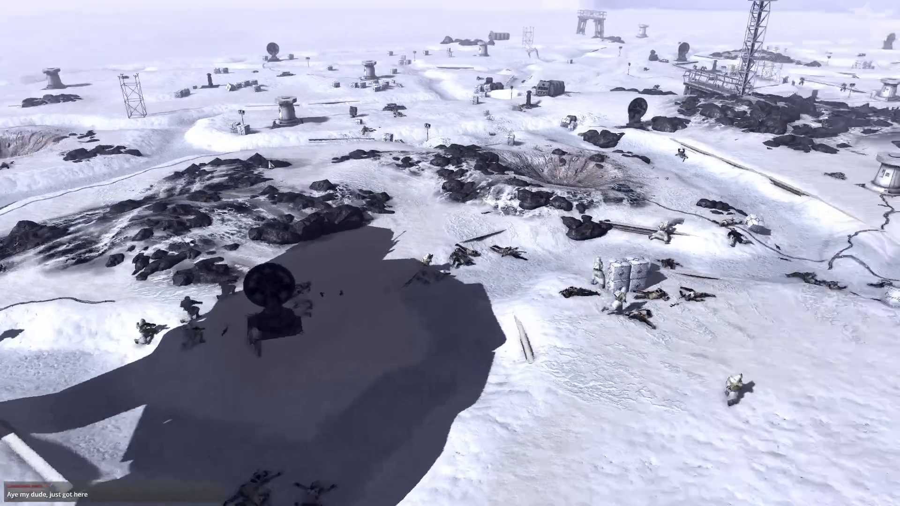
pyautogui.moveTo(271, 164); pyautogui.dragTo(422, 173, button='middle')
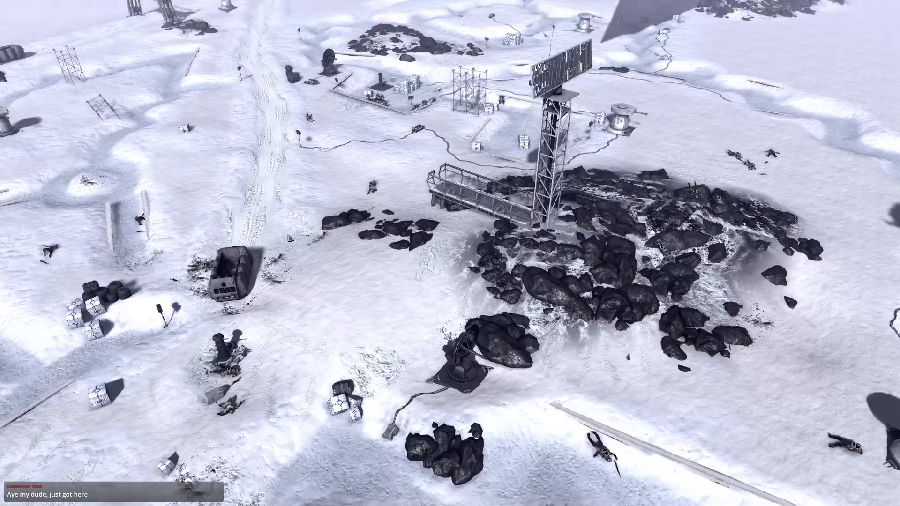
pyautogui.scroll(5, 290, 238)
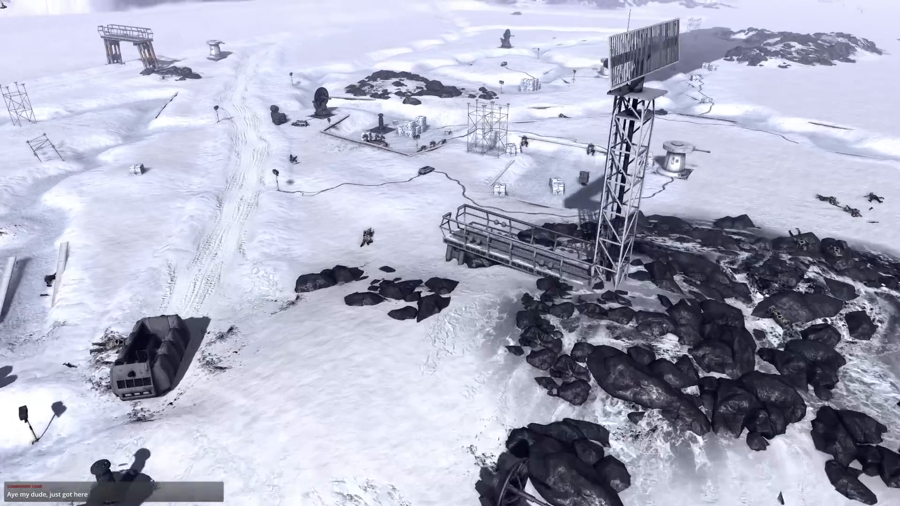
# - Paste copies of the rebel soldiers into the bunker's entrance room and the pipe-lined tunnel behind it
pyautogui.press('F2')
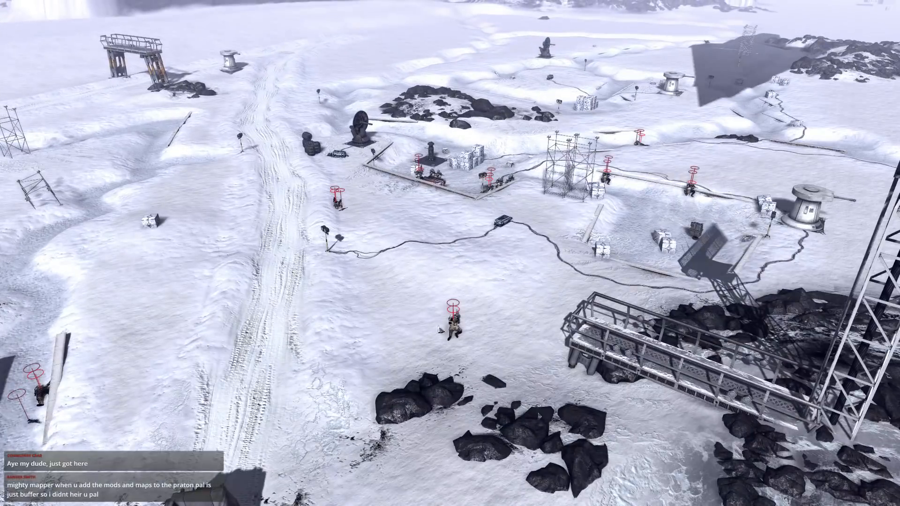
pyautogui.moveTo(441, 329); pyautogui.dragTo(516, 328, button='middle')
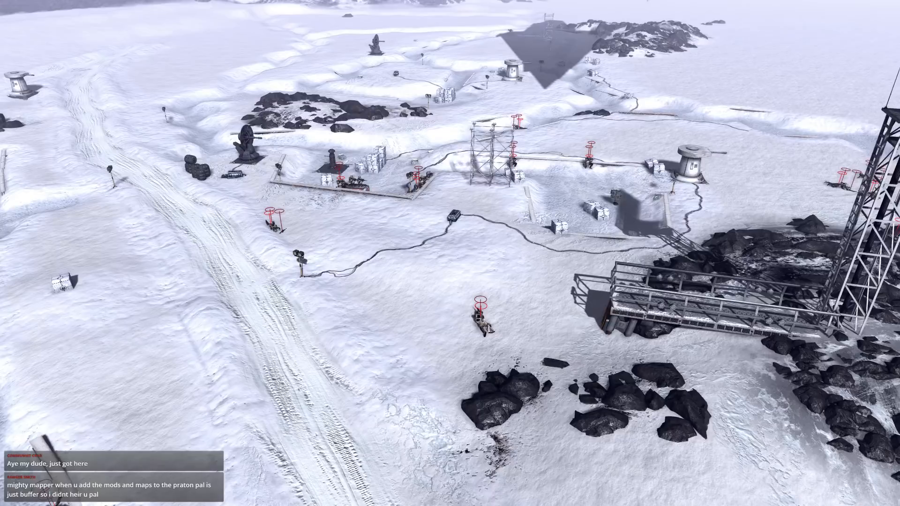
pyautogui.press('Up')
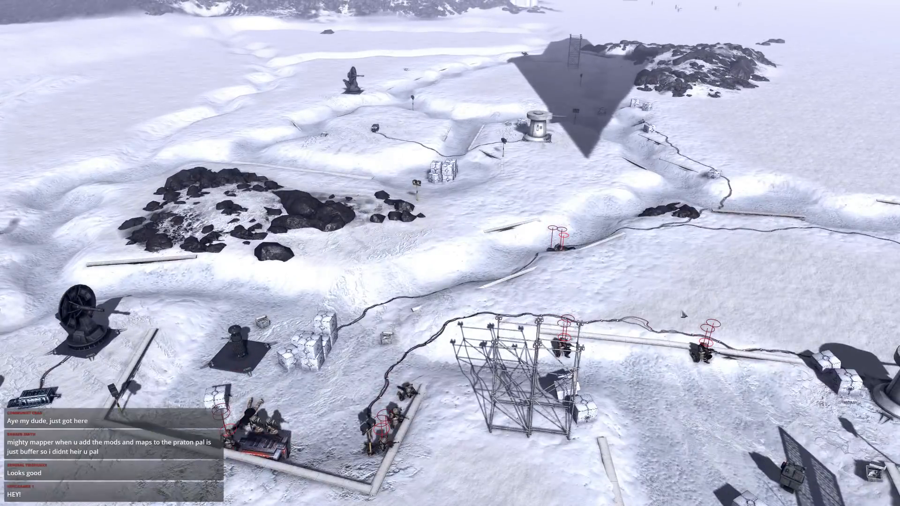
pyautogui.press('Up')
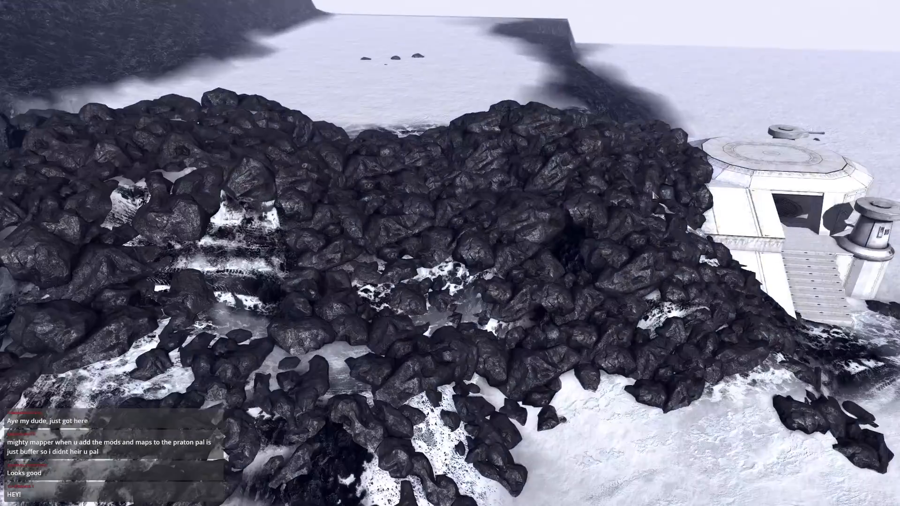
pyautogui.moveTo(468, 263); pyautogui.dragTo(371, 286, button='middle')
pyautogui.scroll(5, 398, 274)
pyautogui.press('Up')
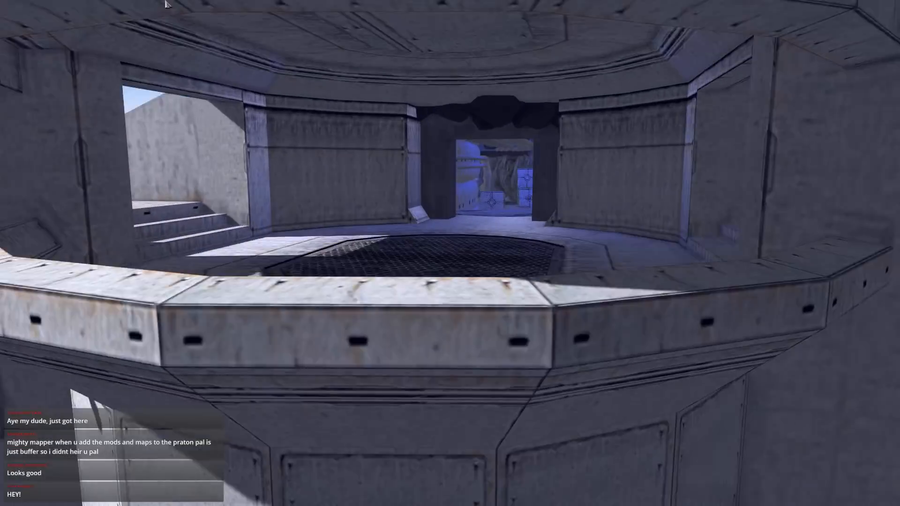
pyautogui.hotkey('ctrl', 'v')
pyautogui.click(520, 393)
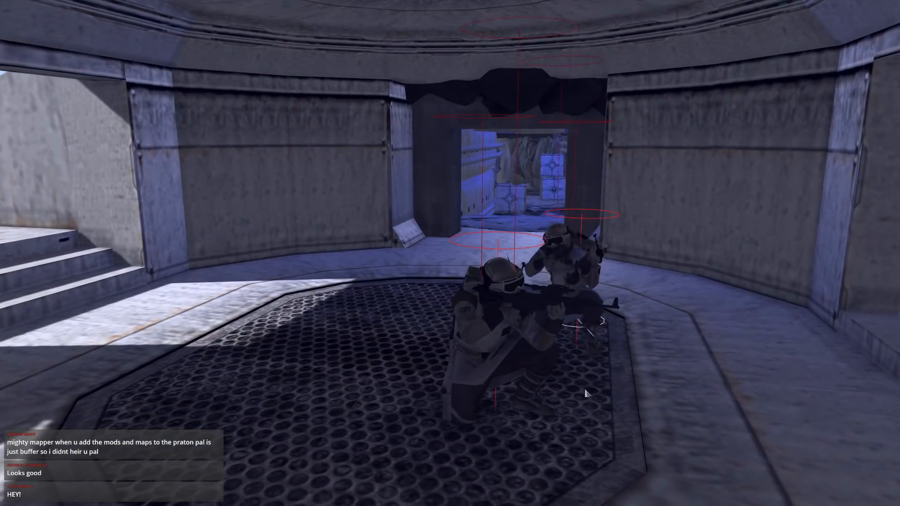
pyautogui.press('Up')
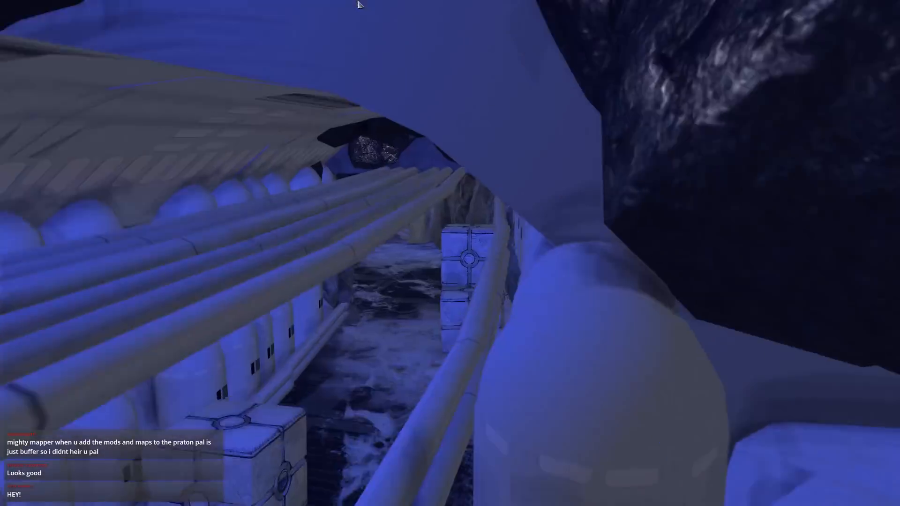
pyautogui.press('Up')
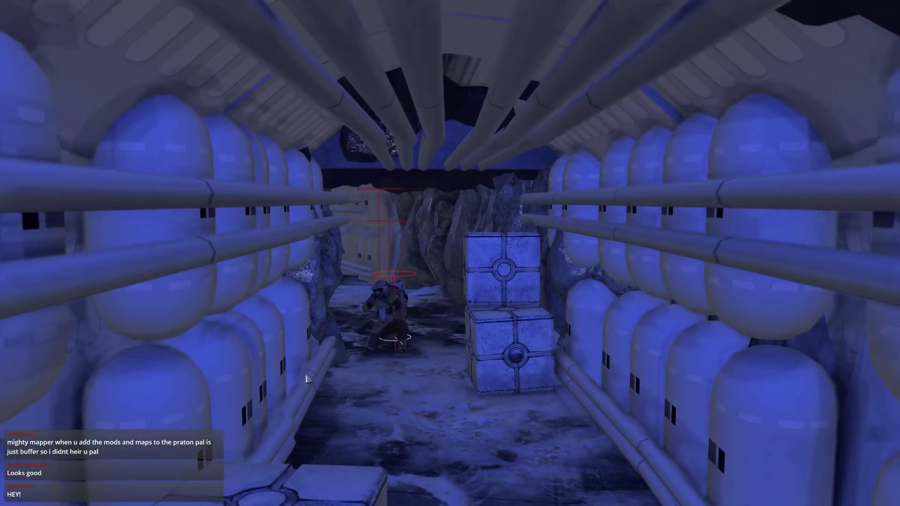
# - Take direct control of a snow trooper behind the walkers and aim at the rebel trench line
pyautogui.moveTo(351, 390); pyautogui.dragTo(247, 227, button='middle')
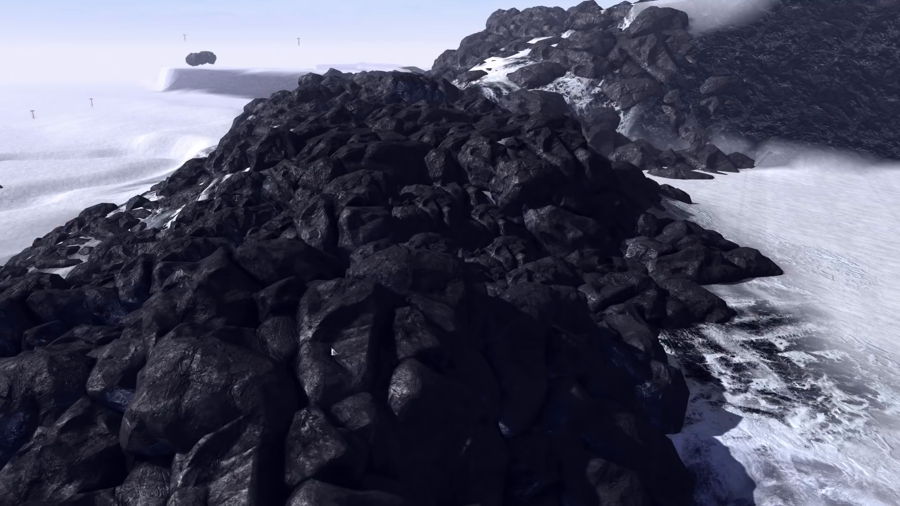
pyautogui.moveTo(305, 283); pyautogui.dragTo(291, 50, button='middle')
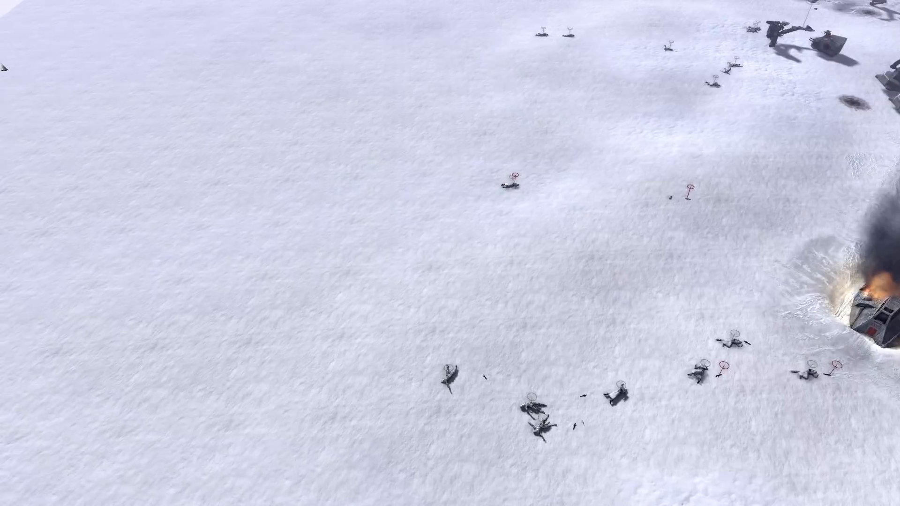
pyautogui.moveTo(323, 206); pyautogui.dragTo(371, 153, button='middle')
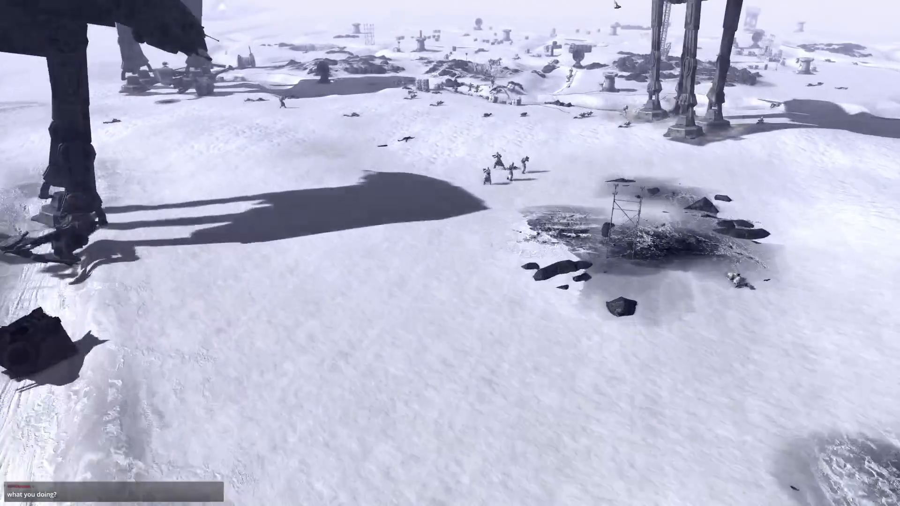
pyautogui.moveTo(595, 201); pyautogui.dragTo(441, 229, button='middle')
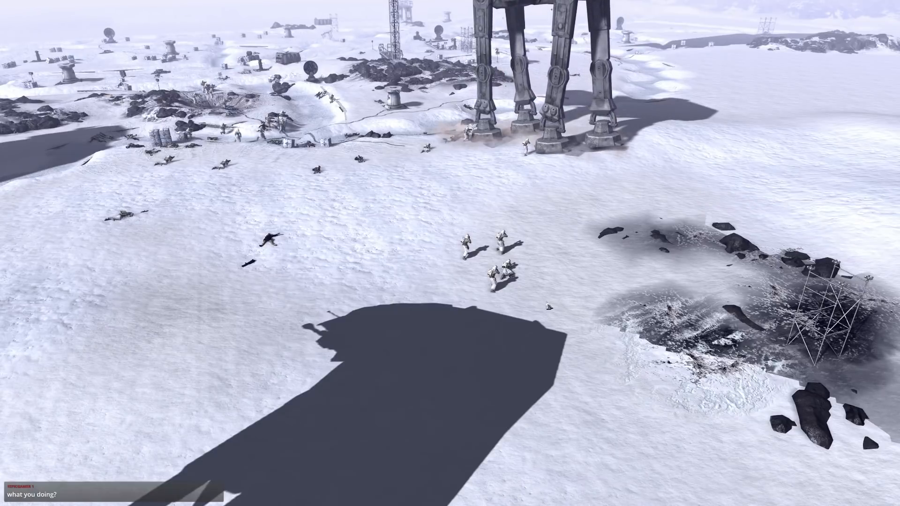
pyautogui.moveTo(549, 306); pyautogui.dragTo(565, 144, button='middle')
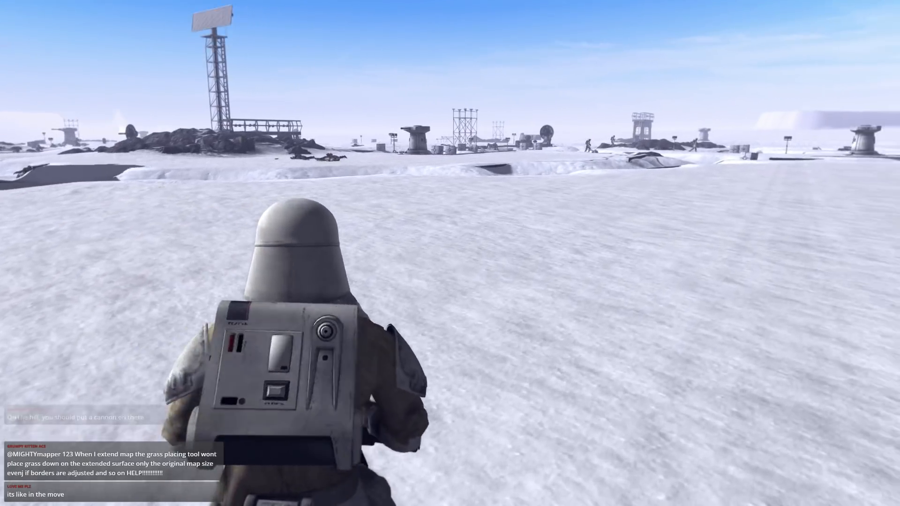
pyautogui.press('KP_Enter')
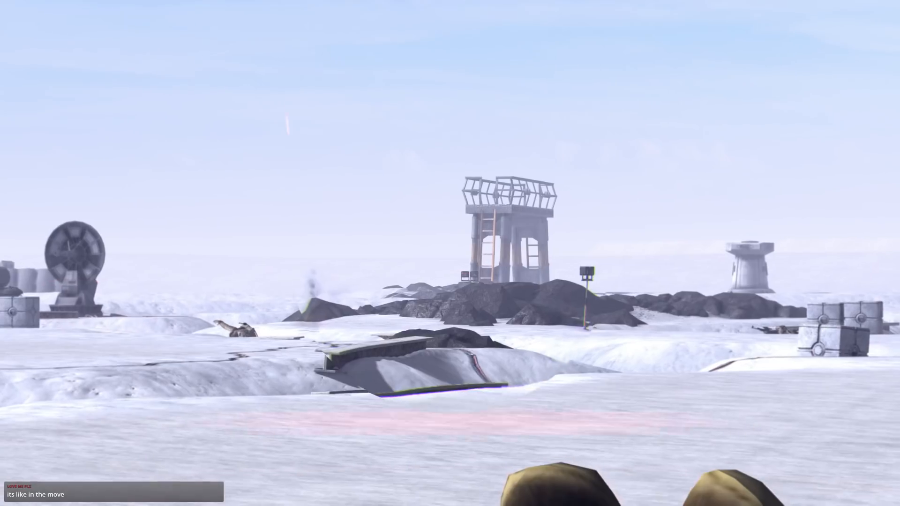
pyautogui.press('KP_Enter')
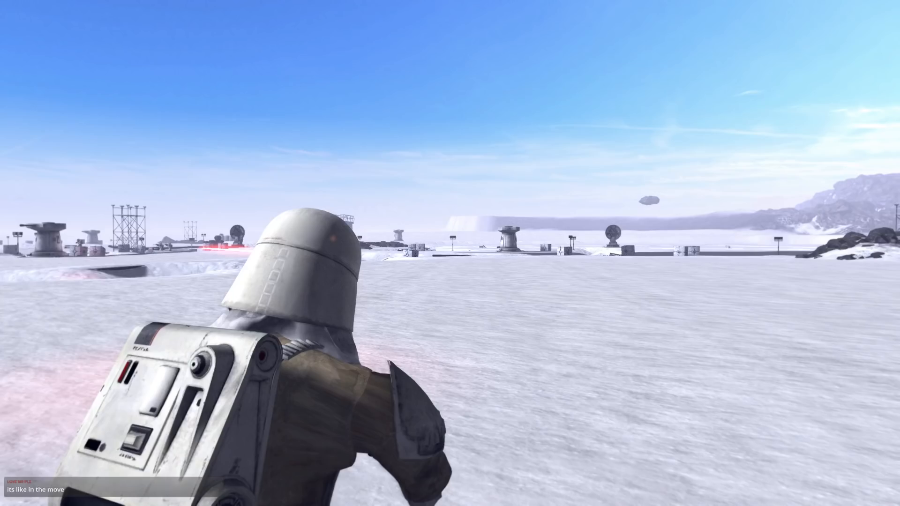
# - Advance the controlled snow trooper past the rocky outcrop and across the open snow towards the rebel bunker
pyautogui.press('w')
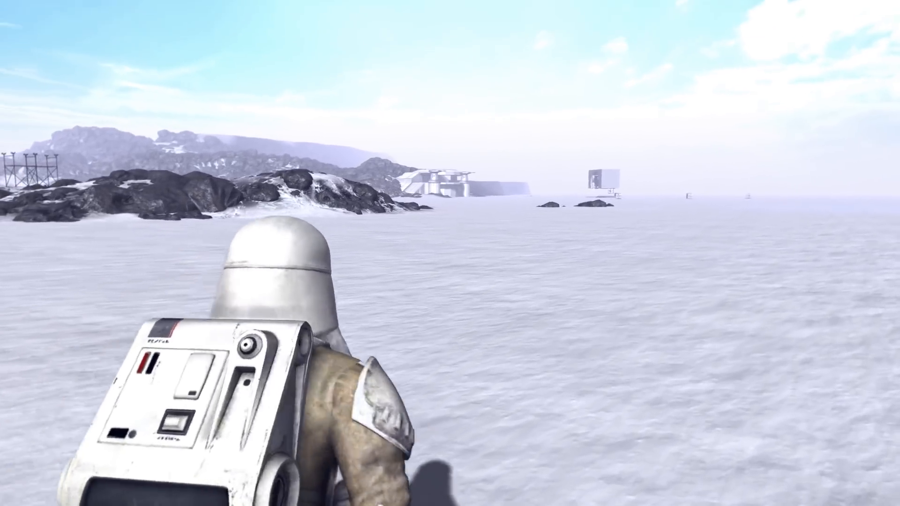
pyautogui.press('KP_Enter')
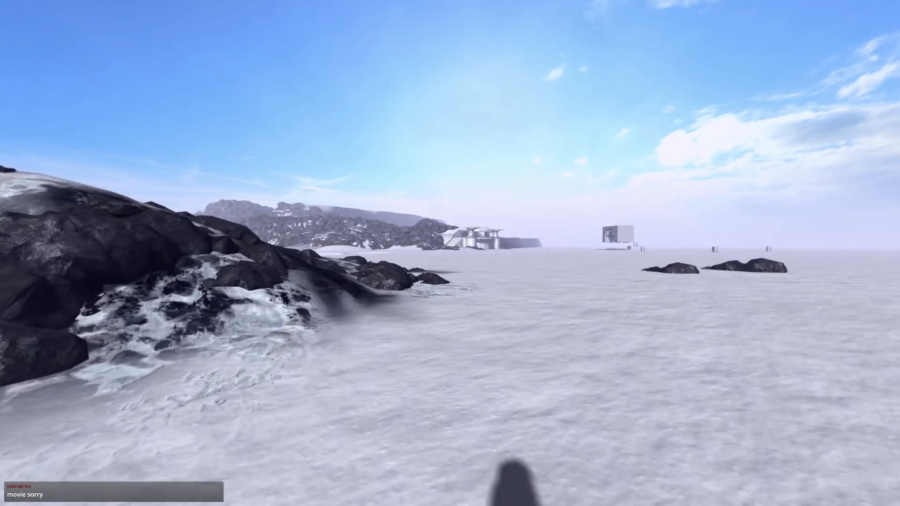
pyautogui.press('w')
pyautogui.press('w')
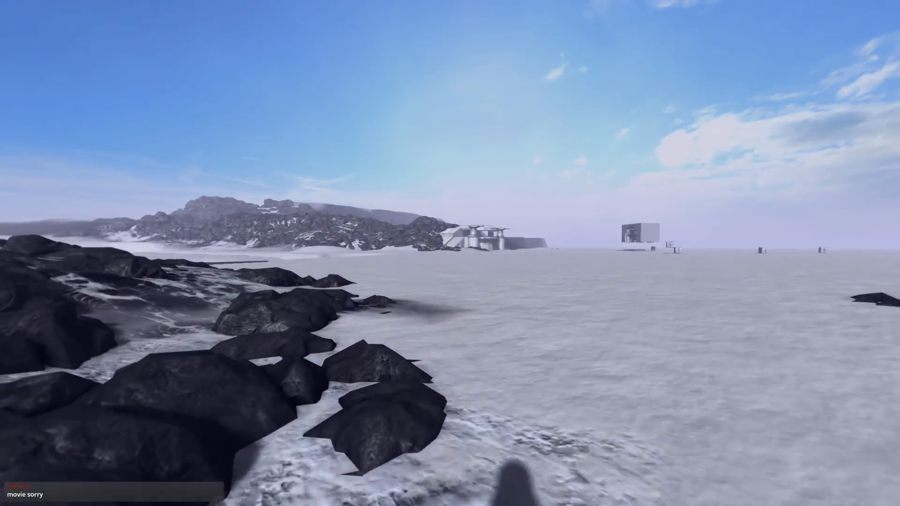
pyautogui.press('w')
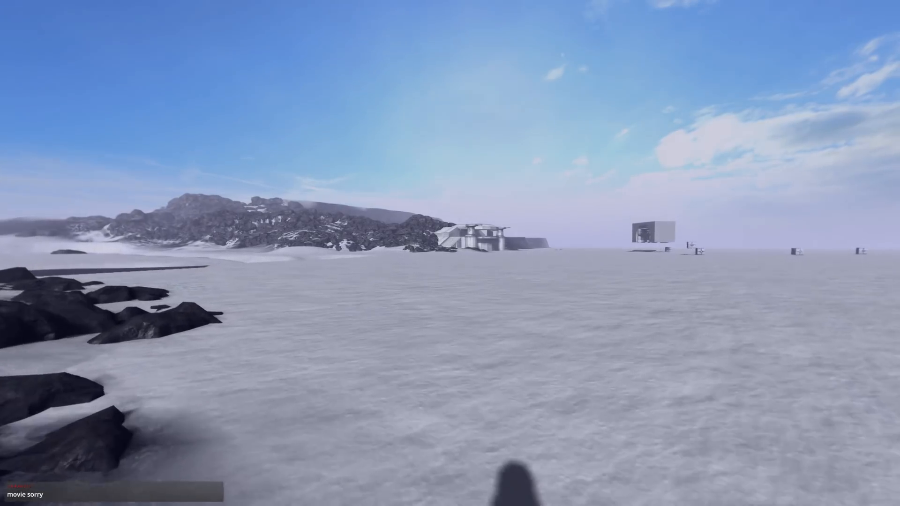
pyautogui.press('w')
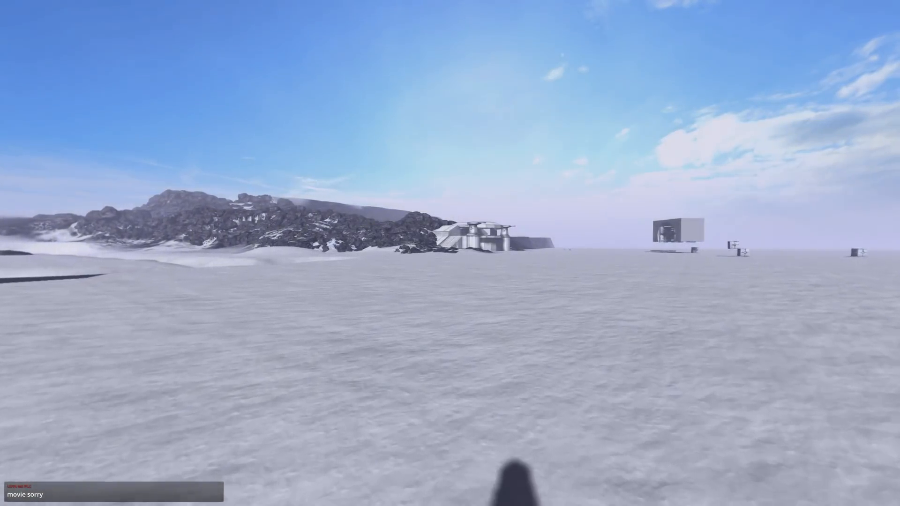
pyautogui.press('w')
pyautogui.press('w')
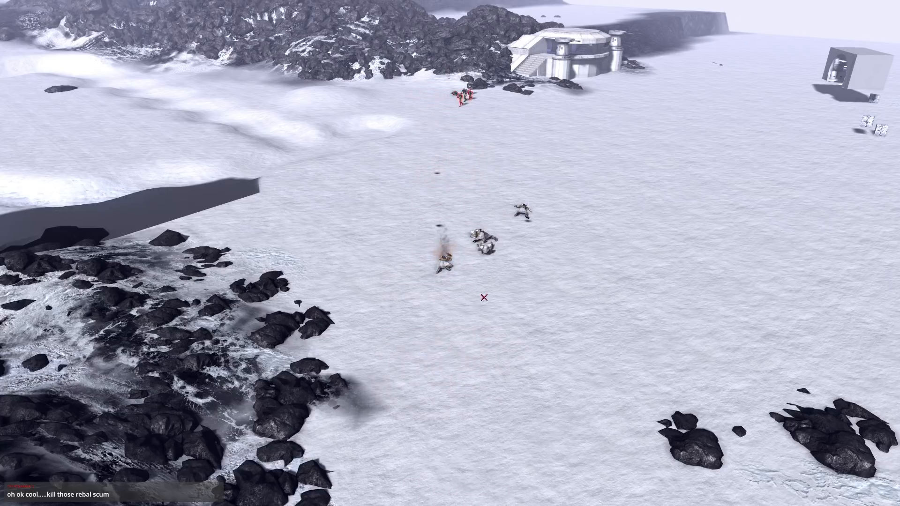
# - Place an AT-ST from the at-st_series on the open snow behind the fallen troops
pyautogui.scroll(-5, 483, 297)
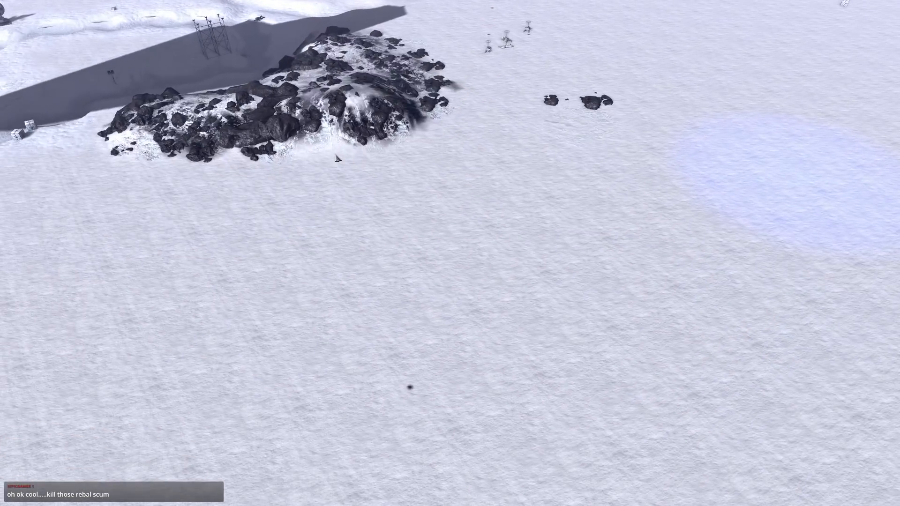
pyautogui.press('F2')
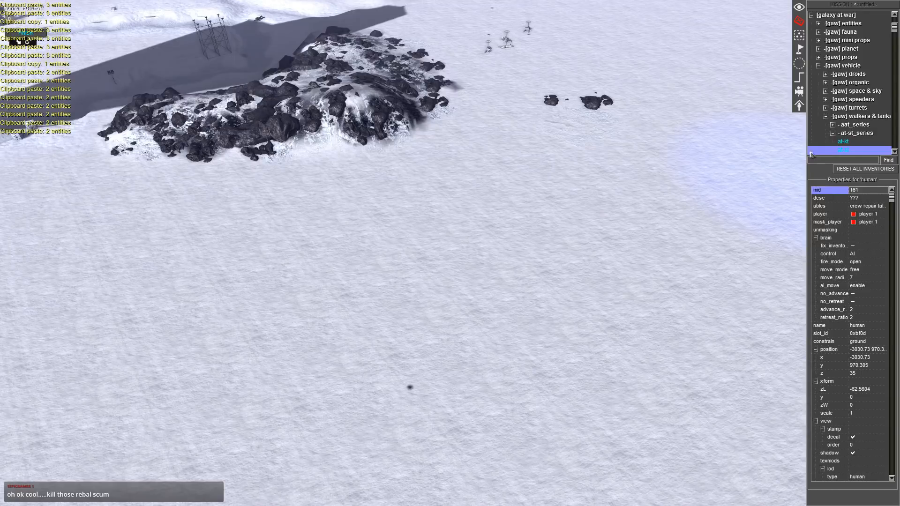
pyautogui.click(838, 151)
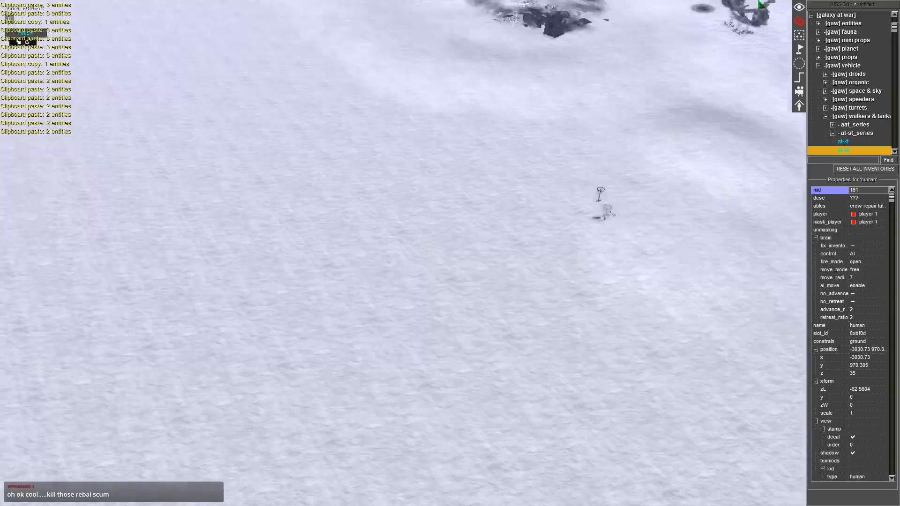
pyautogui.rightClick(723, 178)
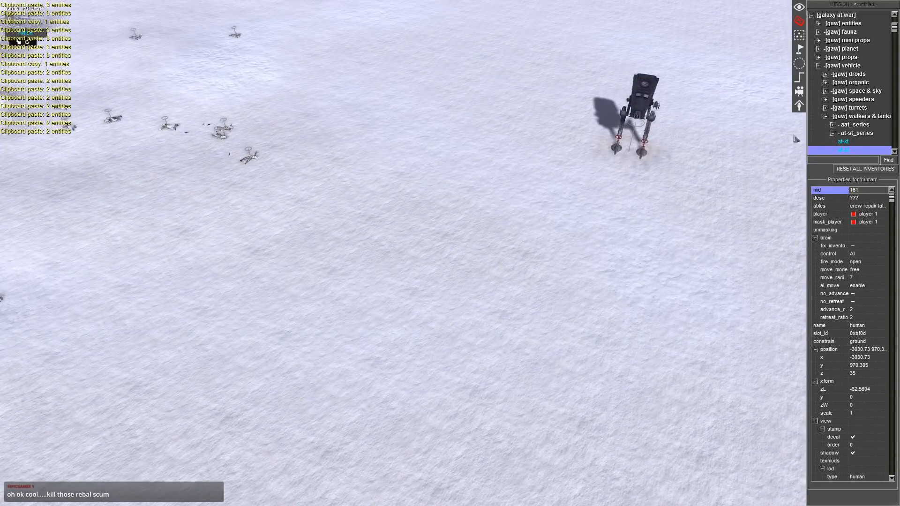
pyautogui.click(705, 253)
# - Copy a snow trooper from the trench area and paste four copies beside the new AT-ST
pyautogui.moveTo(759, 147); pyautogui.dragTo(469, 57, button='middle')
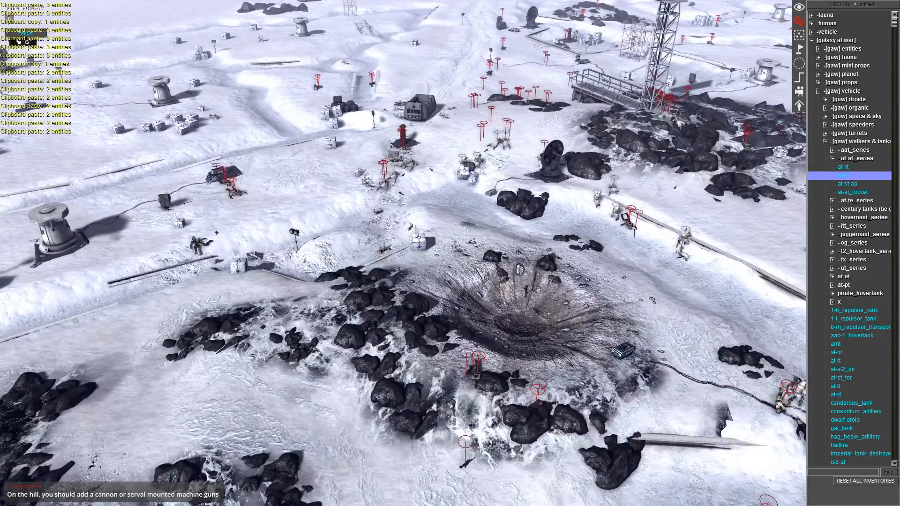
pyautogui.click(693, 270)
pyautogui.hotkey('ctrl', 'c')
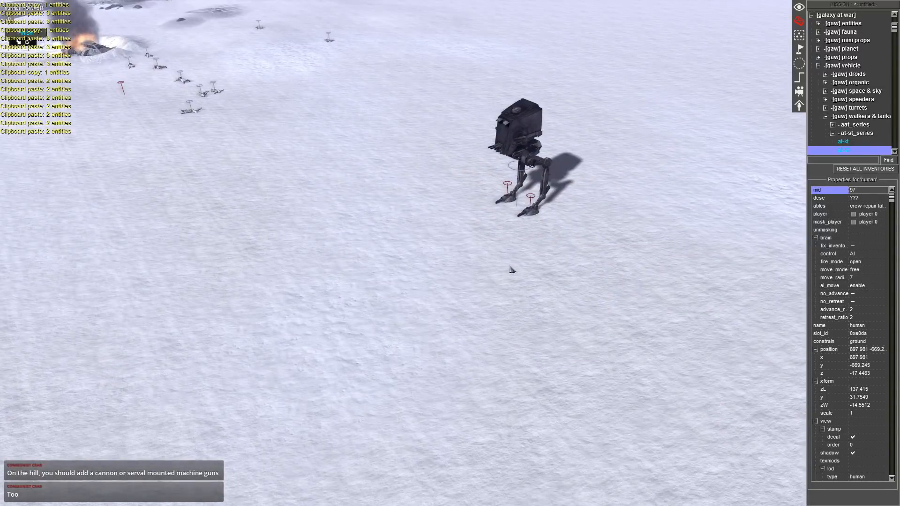
pyautogui.hotkey('ctrl', 'v')
pyautogui.hotkey('ctrl', 'v')
pyautogui.hotkey('ctrl', 'v')
pyautogui.hotkey('ctrl', 'v')
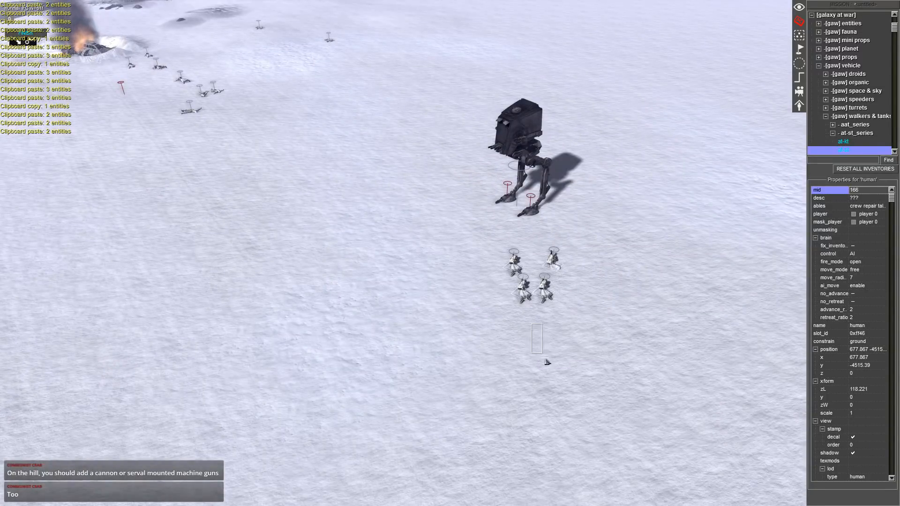
# - Select the pasted snow troopers in play mode and order them to board the AT-ST as its crew
pyautogui.press('F1')
pyautogui.moveTo(584, 310); pyautogui.dragTo(424, 234)
pyautogui.rightClick(513, 143)
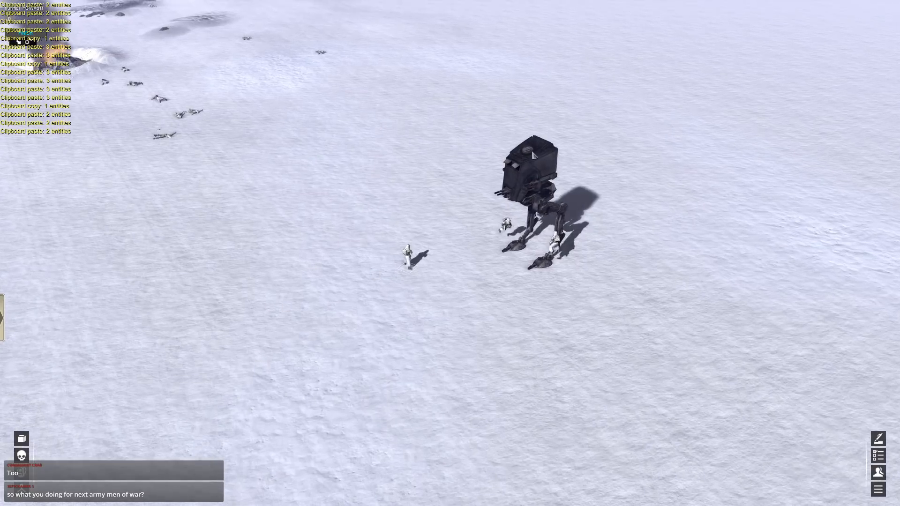
# - March the crewed AT-ST across the snow towards the battlefield, then control it directly and look through its gun sight
pyautogui.click(524, 171)
pyautogui.rightClick(610, 58)
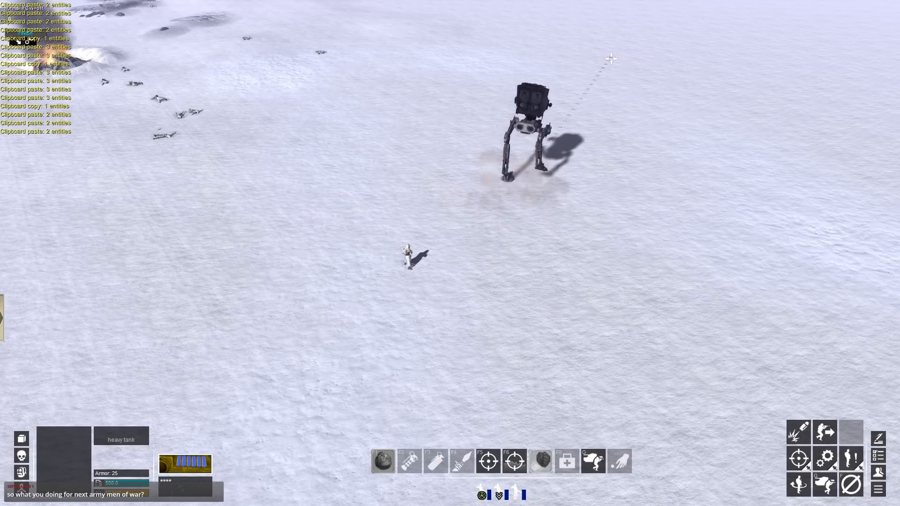
pyautogui.rightClick(571, 91)
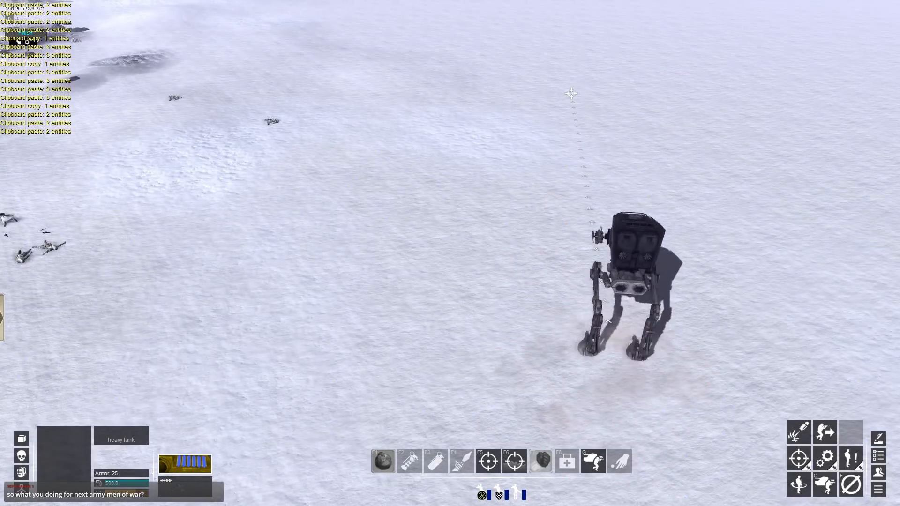
pyautogui.scroll(2, 536, 176)
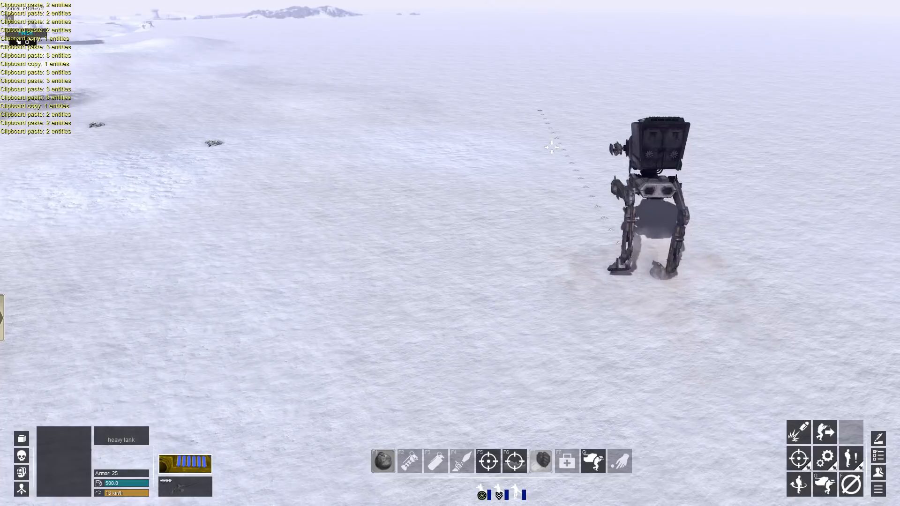
pyautogui.scroll(3, 441, 89)
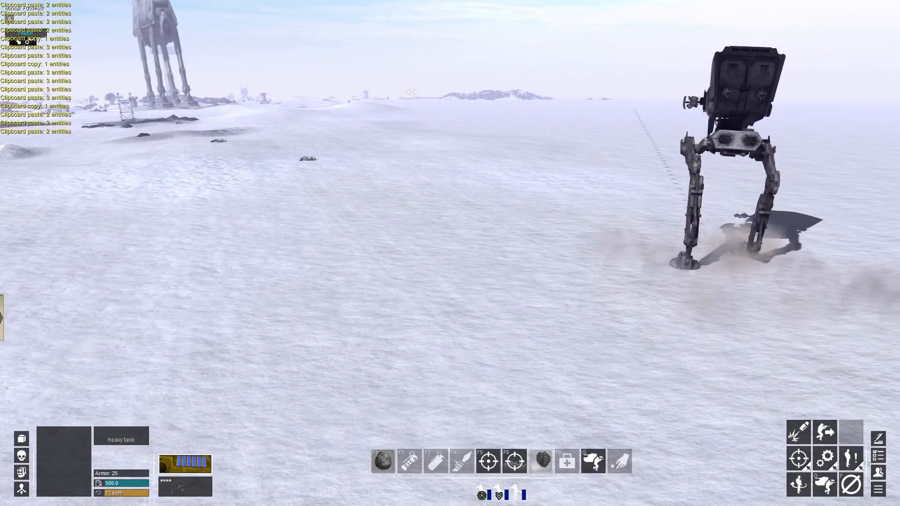
pyautogui.hotkey('ctrl', 'f')
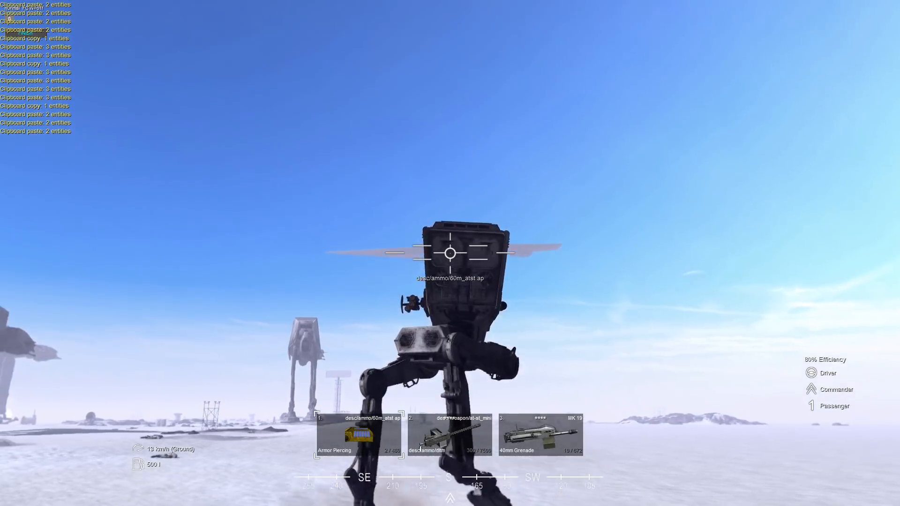
pyautogui.rightClick(450, 253)
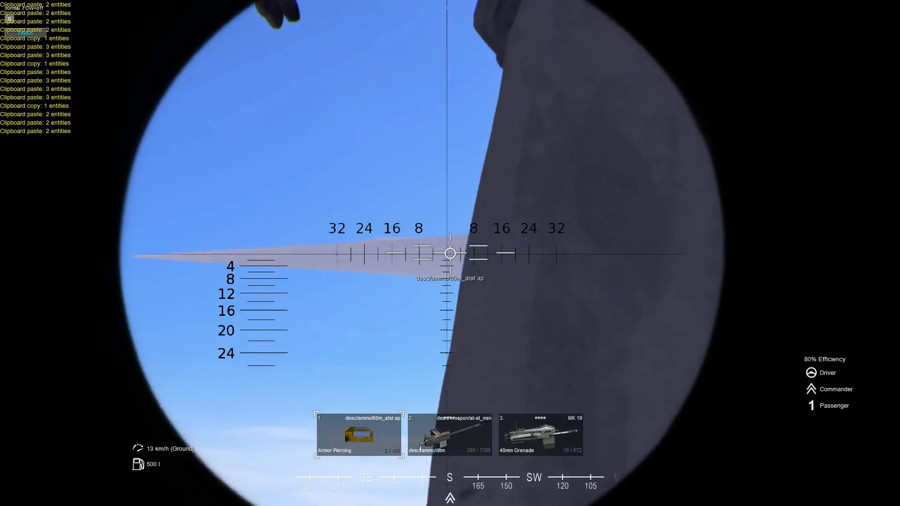
# - Look around the snowfield from the walking AT-ST, alternating between its gun sight and the outside view
pyautogui.rightClick(450, 253)
pyautogui.rightClick(450, 253)
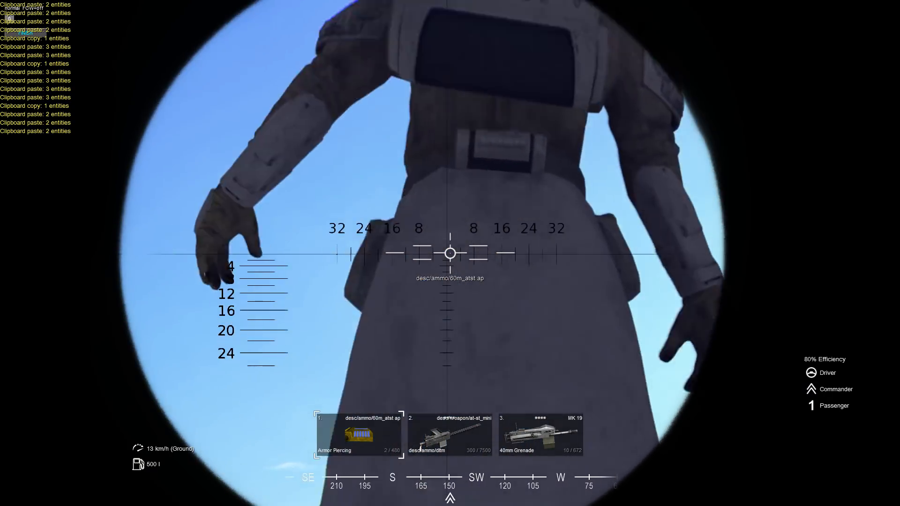
pyautogui.rightClick(450, 253)
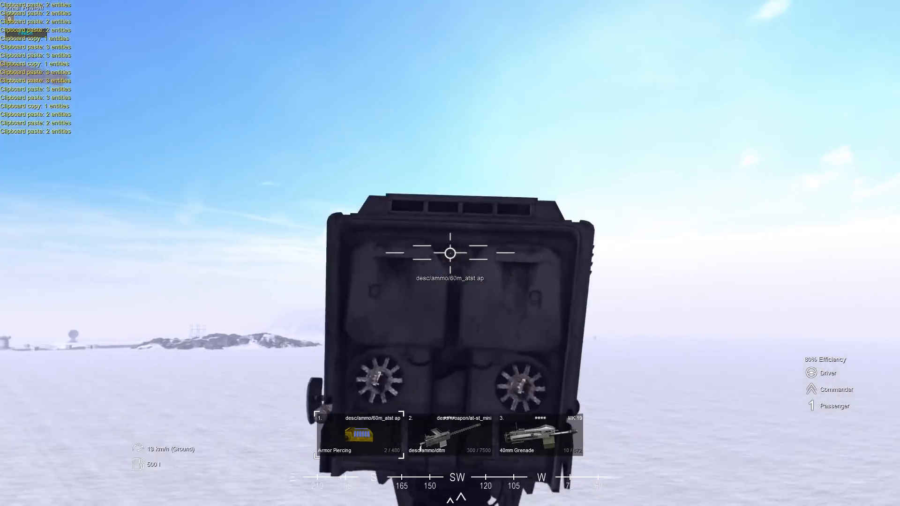
pyautogui.rightClick(450, 253)
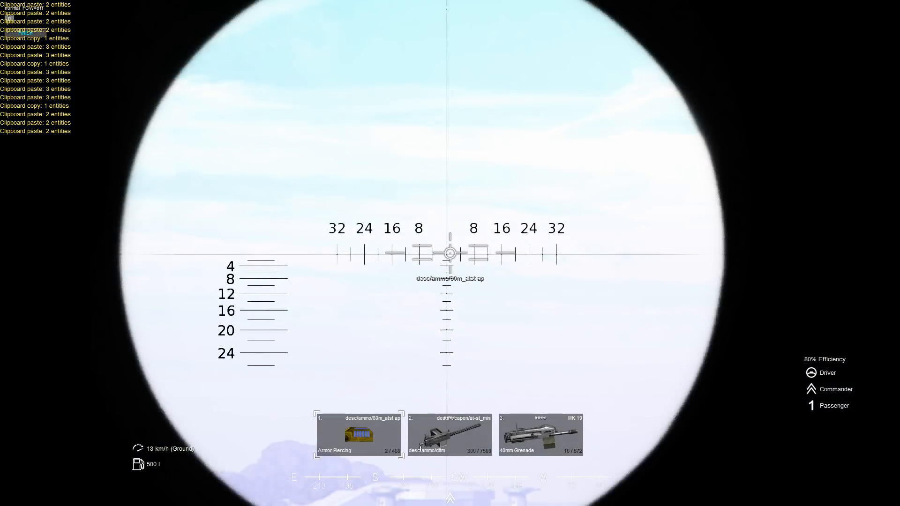
pyautogui.rightClick(450, 253)
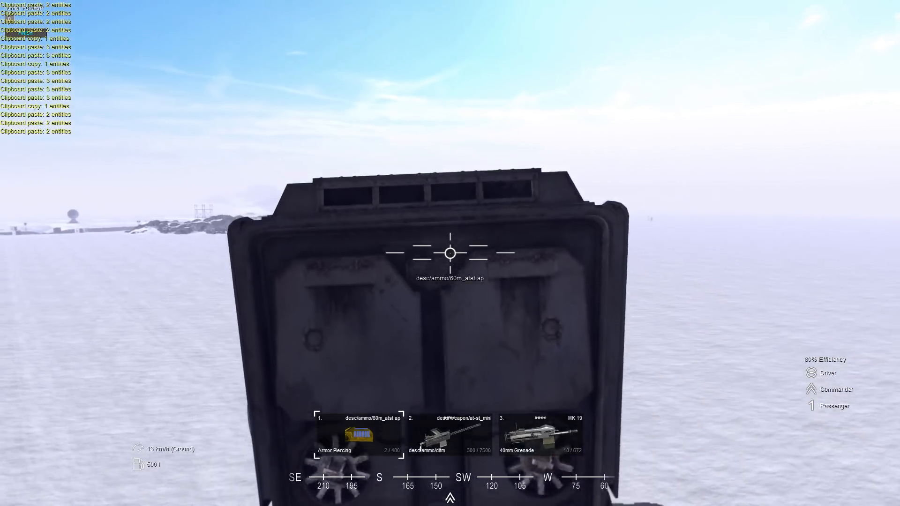
pyautogui.rightClick(450, 253)
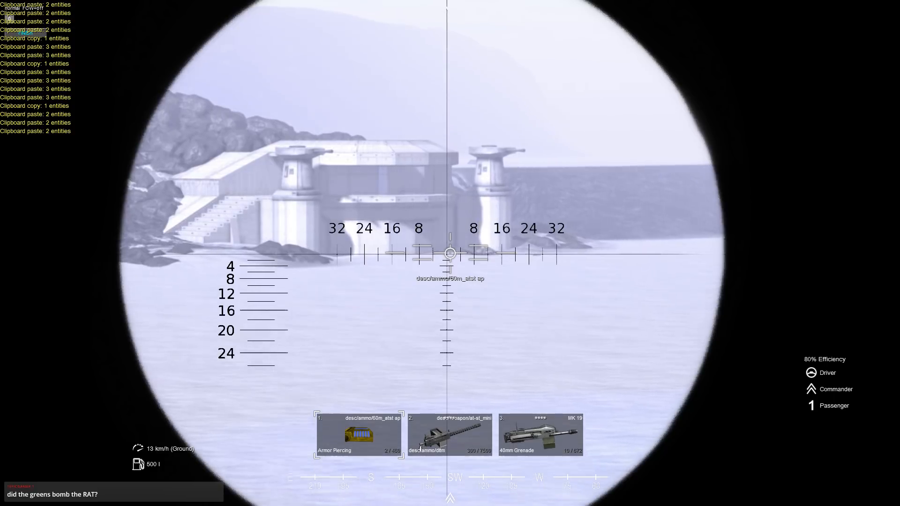
# - Aim the AT-ST's magnified gun sight at the tunnel entrance bunker and fire armor-piercing rounds at it
pyautogui.press('KP_Subtract')
pyautogui.press('KP_Enter')
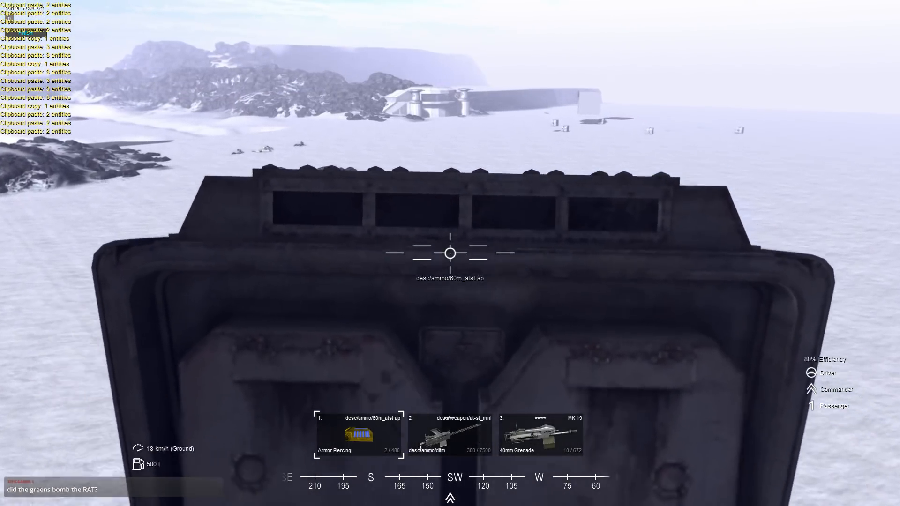
pyautogui.press('KP_Enter')
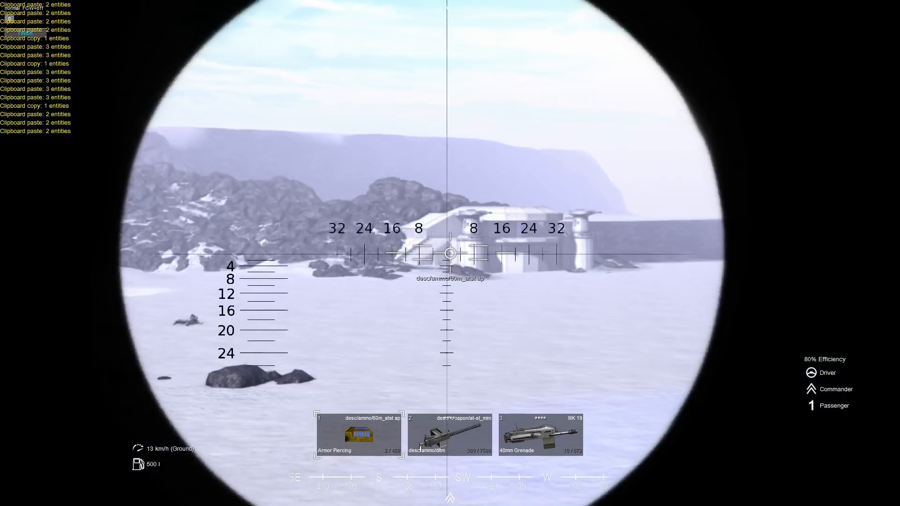
pyautogui.press('KP_Add')
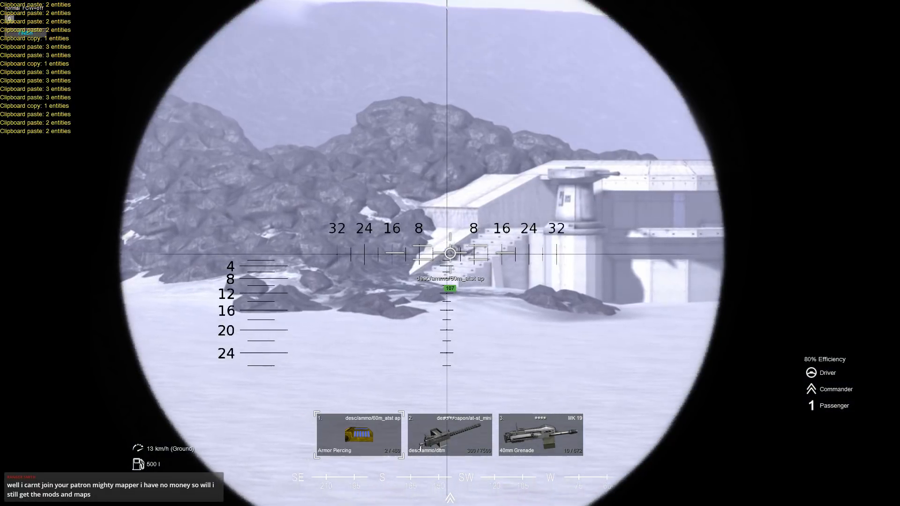
pyautogui.click(450, 253)
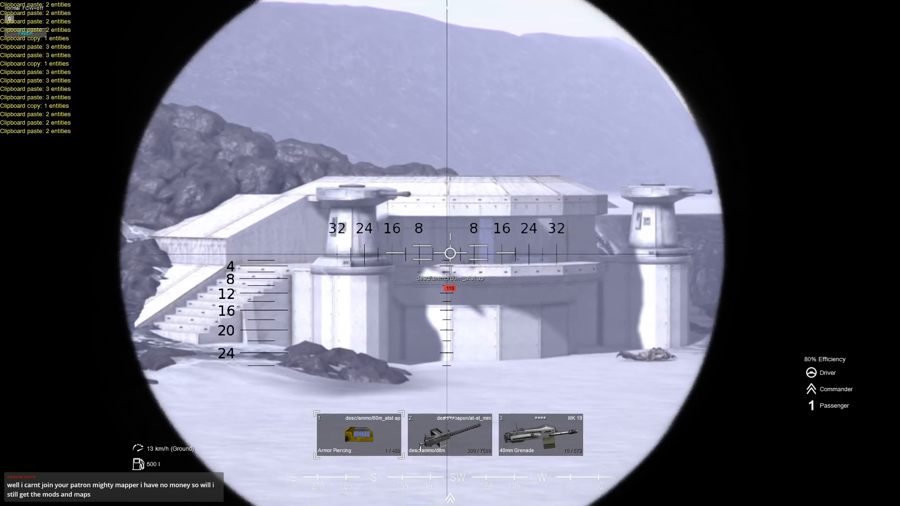
pyautogui.click(450, 253)
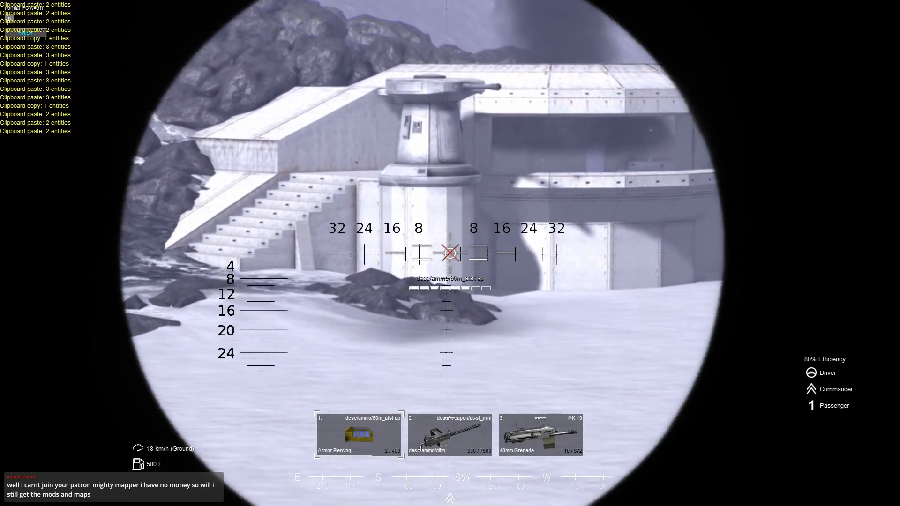
# - Walk the AT-ST up to the tunnel entrance bunker, then return to the overhead command view
pyautogui.rightClick(450, 253)
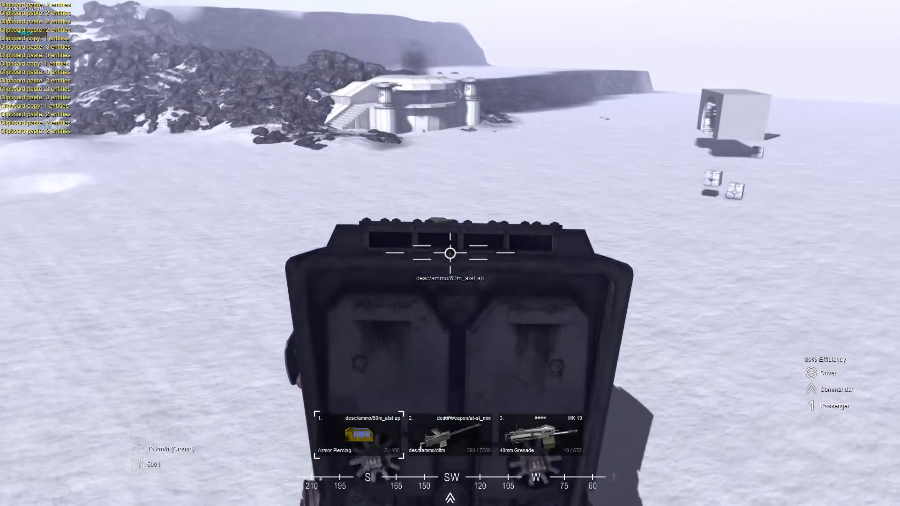
pyautogui.press('w')
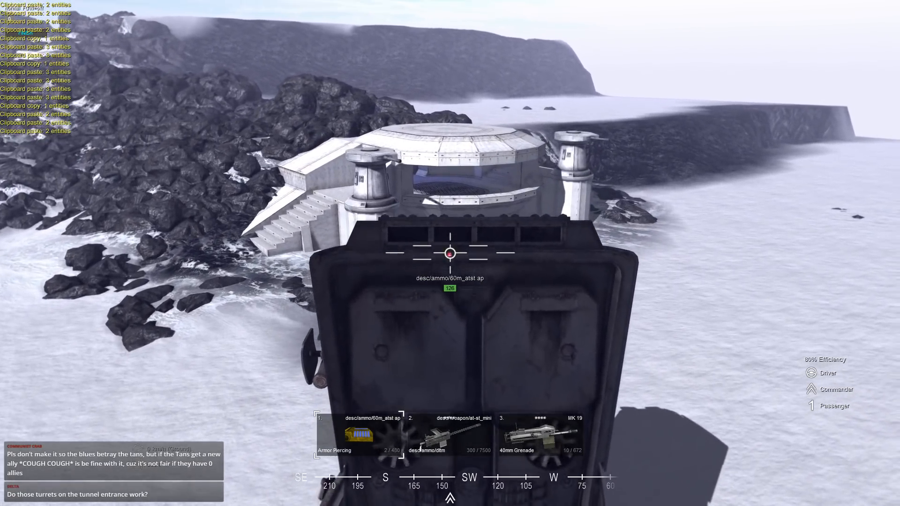
pyautogui.press('End')
pyautogui.scroll(-2, 611, 358)
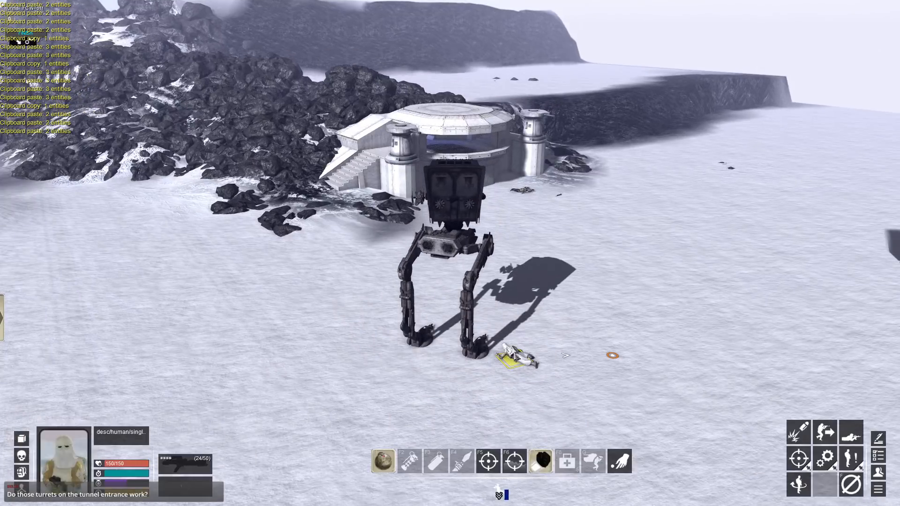
# - Take direct control of the snow trooper beside the AT-ST and run him to the bunker's stairs
pyautogui.press('End')
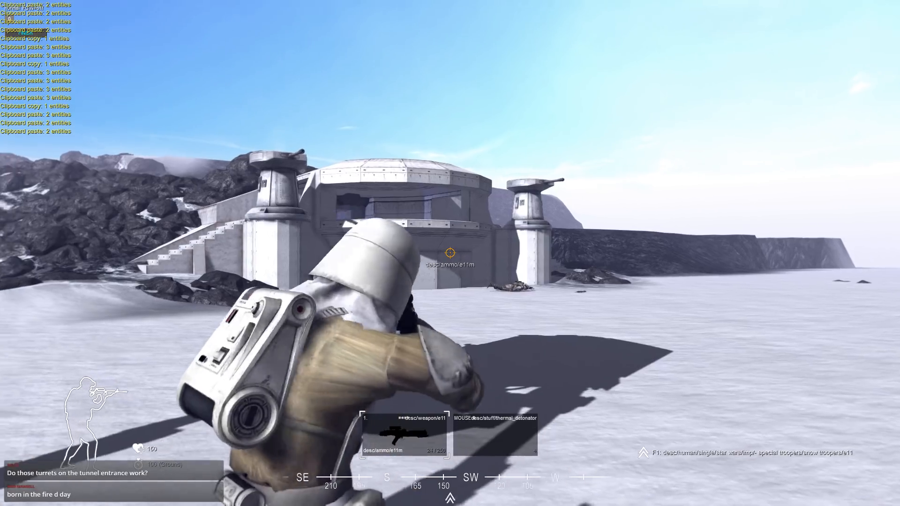
pyautogui.press('w')
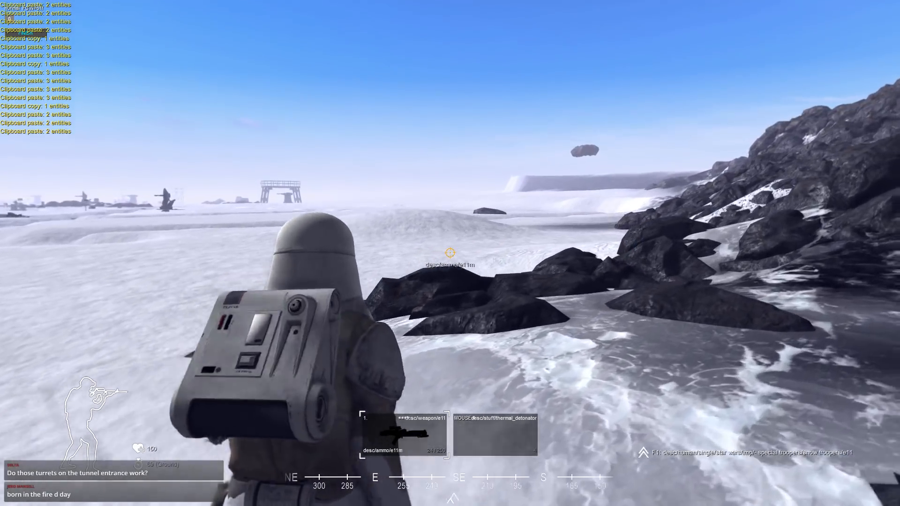
pyautogui.press('w')
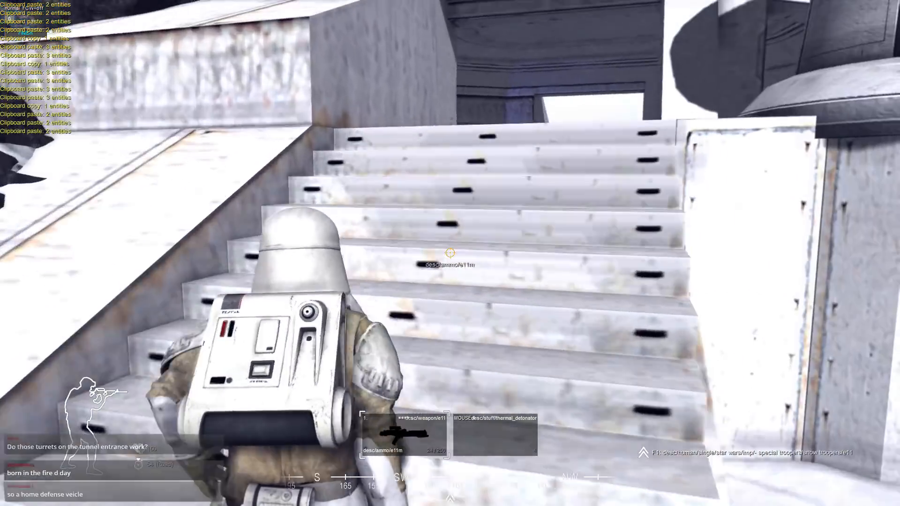
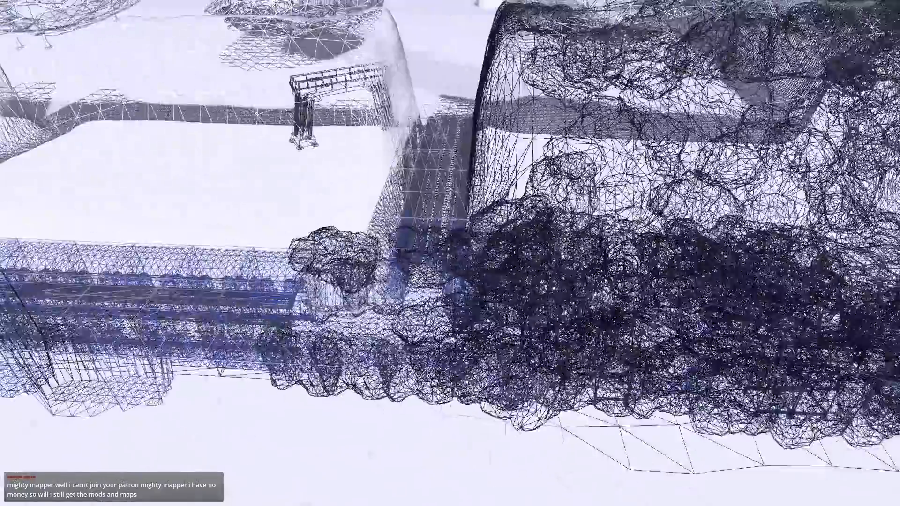
# - Cycle the wireframe display over the tunnels and terrain back to the normal solid view
pyautogui.press('F3')
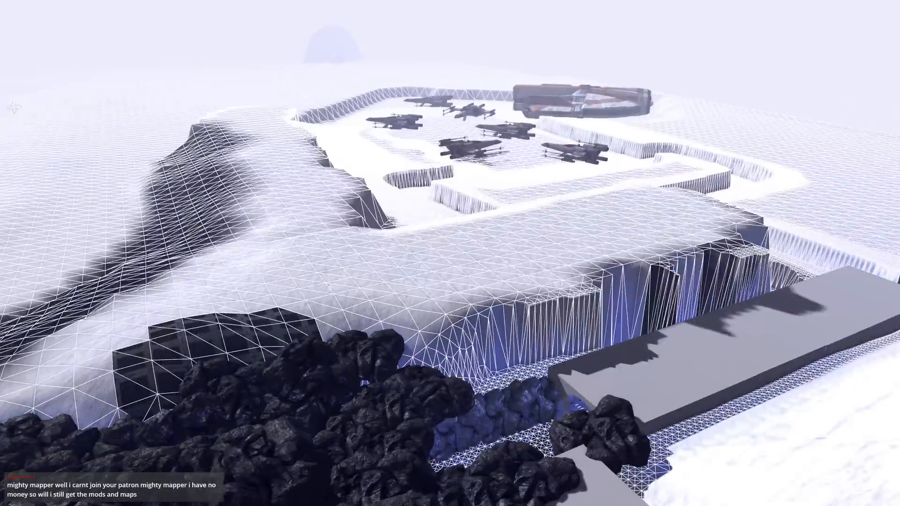
pyautogui.press('F3')
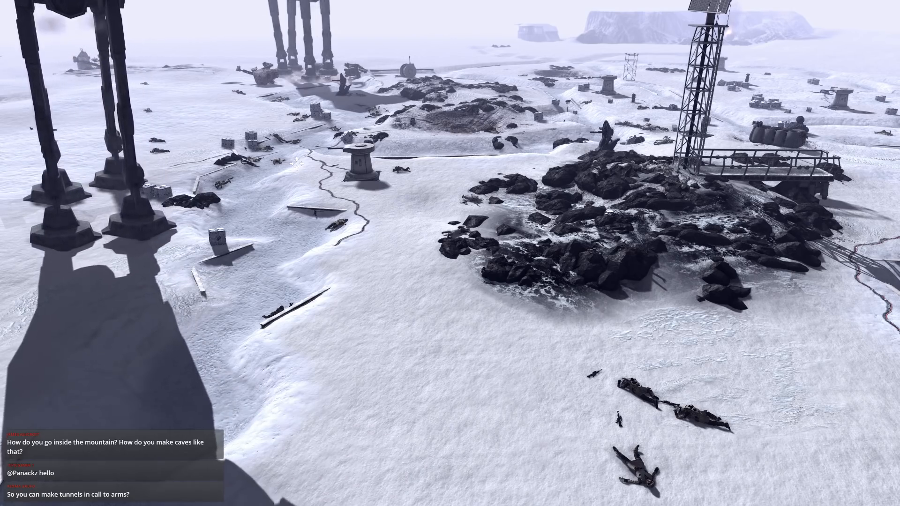
# - Survey the battlefield around the AT-ATs, trenches, turrets and the AT-ST at the trench line
pyautogui.scroll(-5, 296, 163)
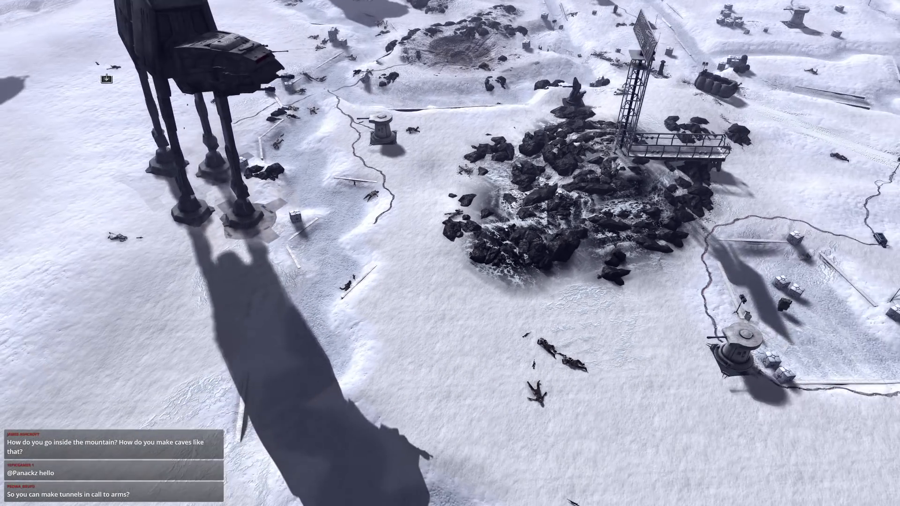
pyautogui.scroll(2, 4, 4)
pyautogui.moveTo(3, 4); pyautogui.dragTo(398, 153, button='middle')
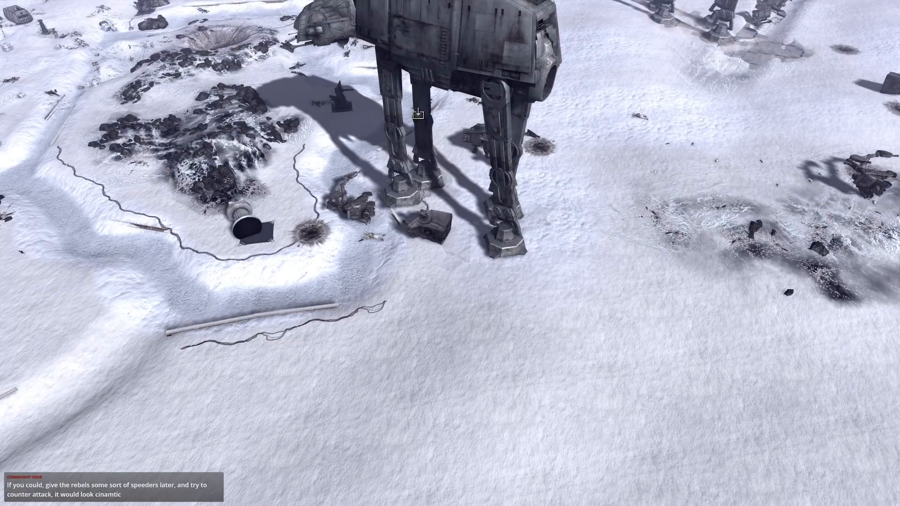
pyautogui.press('Left')
pyautogui.moveTo(411, 109); pyautogui.dragTo(477, 229, button='middle')
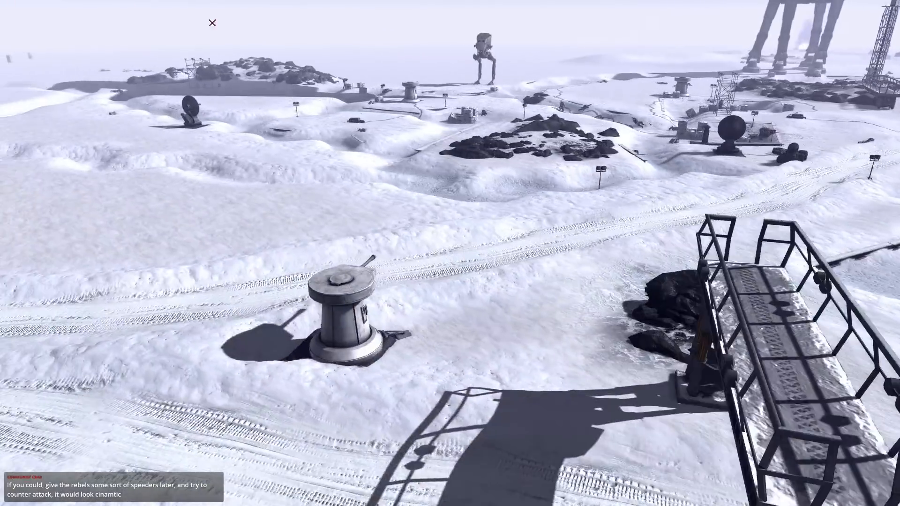
pyautogui.moveTo(211, 22); pyautogui.dragTo(297, 89, button='middle')
pyautogui.scroll(5, 299, 103)
pyautogui.press('Up')
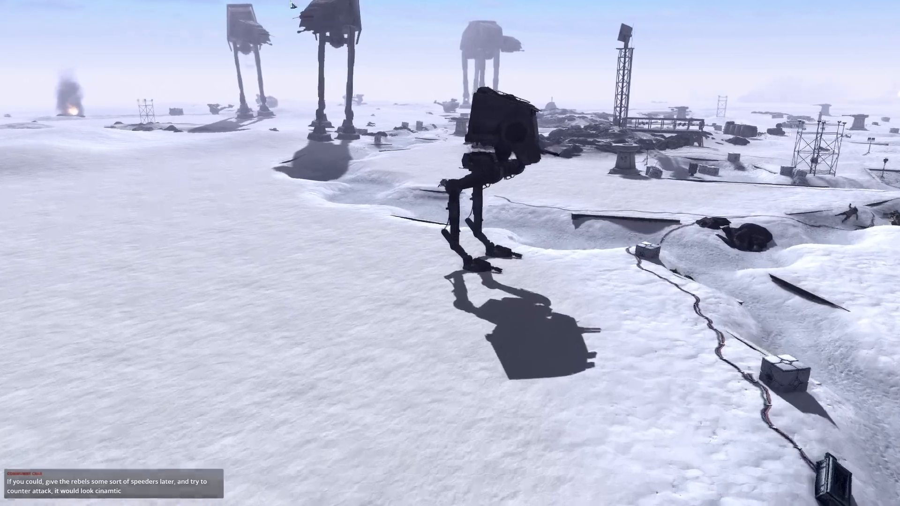
pyautogui.press('Right')
pyautogui.moveTo(449, 164); pyautogui.dragTo(754, 296, button='middle')
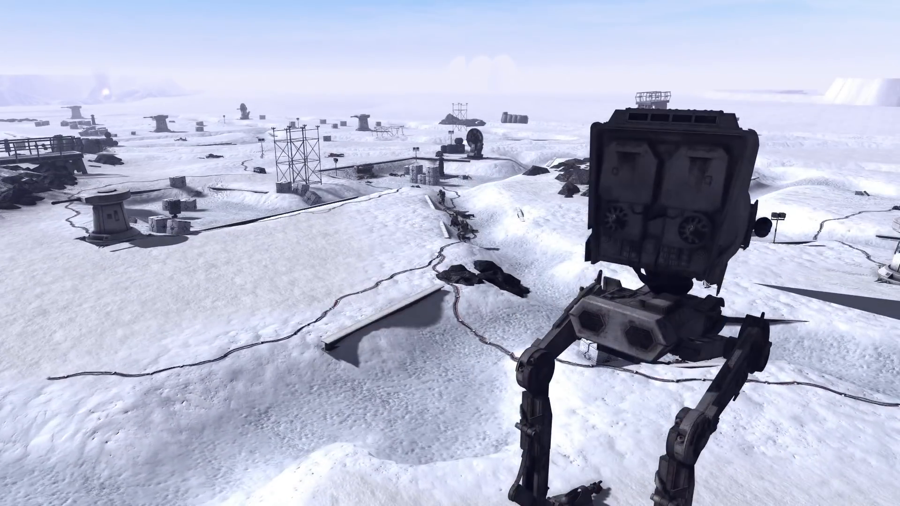
pyautogui.moveTo(706, 282); pyautogui.dragTo(665, 296, button='middle')
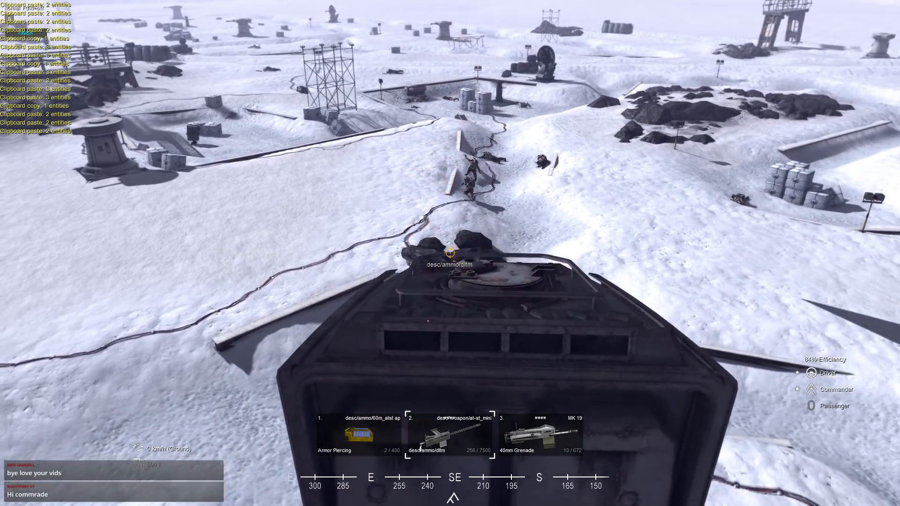
# - Fire the directly controlled AT-ST's at-st_mini gun through its sight at the rebels in the trench
pyautogui.rightClick(450, 253)
pyautogui.click(449, 253)
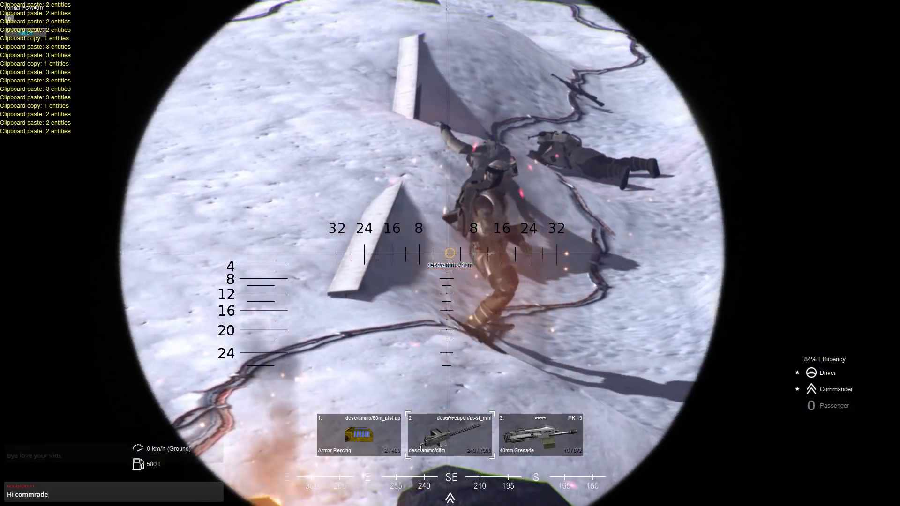
pyautogui.rightClick(450, 253)
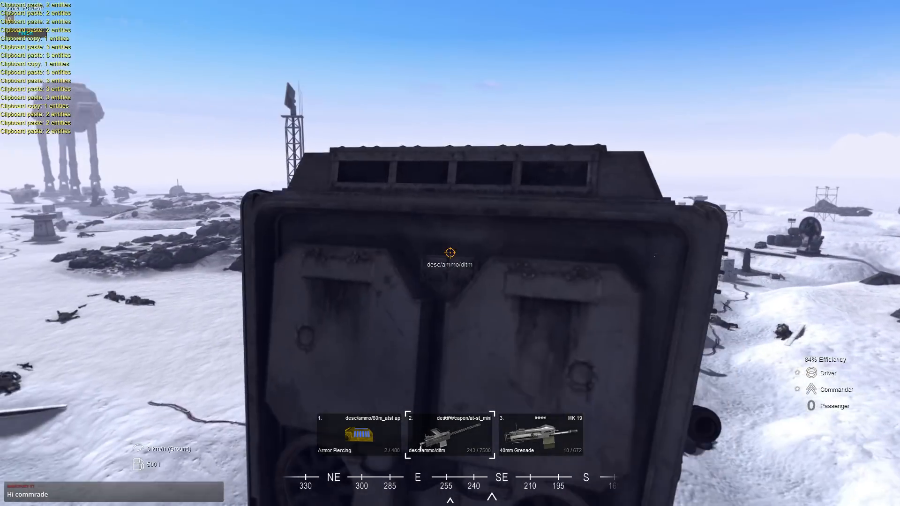
# - Scan the rebel positions through the AT-ST's gun sight and fire more at-st_mini bursts along the trench
pyautogui.rightClick(449, 253)
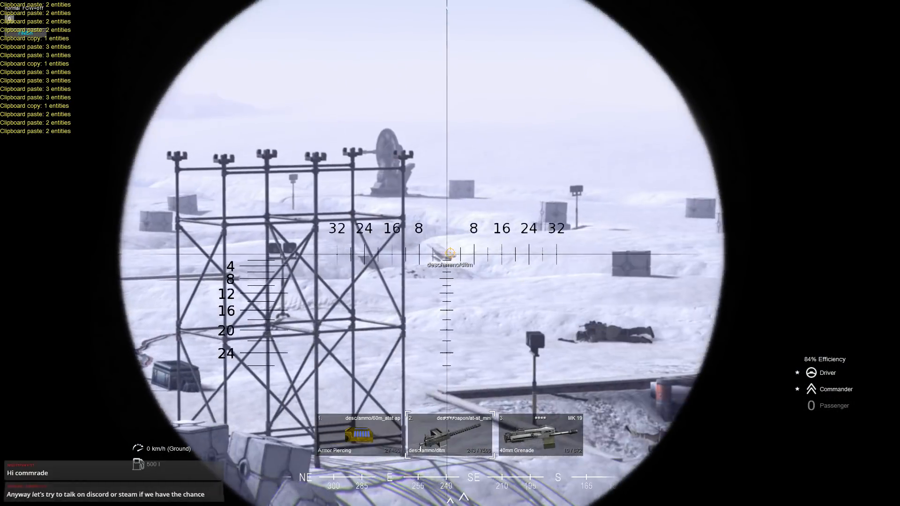
pyautogui.rightClick(450, 253)
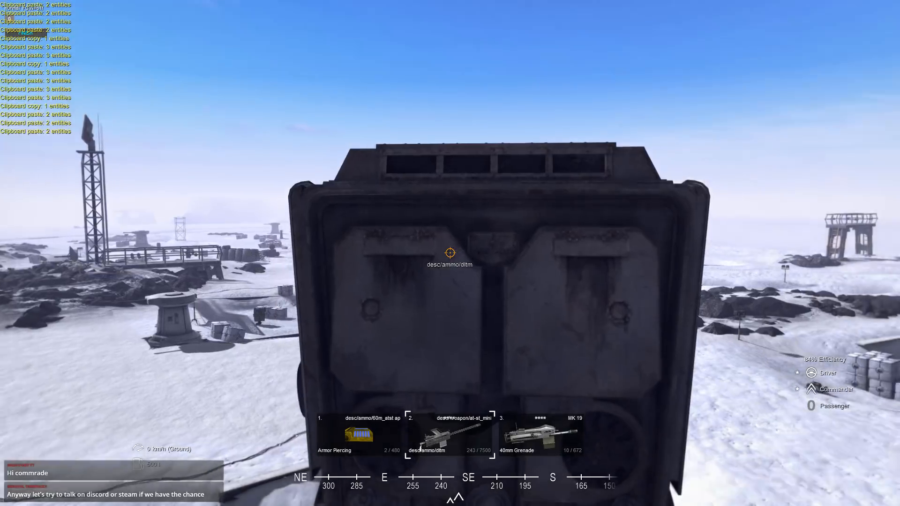
pyautogui.rightClick(449, 253)
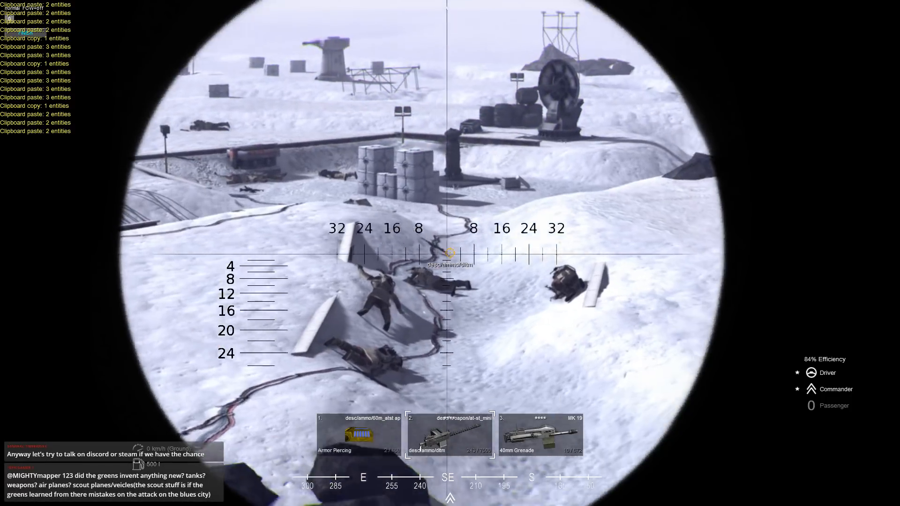
pyautogui.click(450, 253)
pyautogui.click(450, 253)
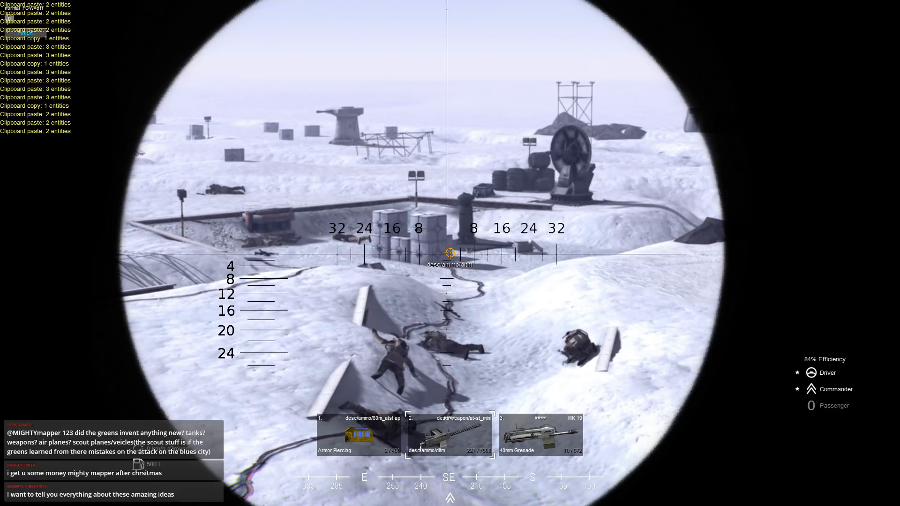
pyautogui.rightClick(450, 253)
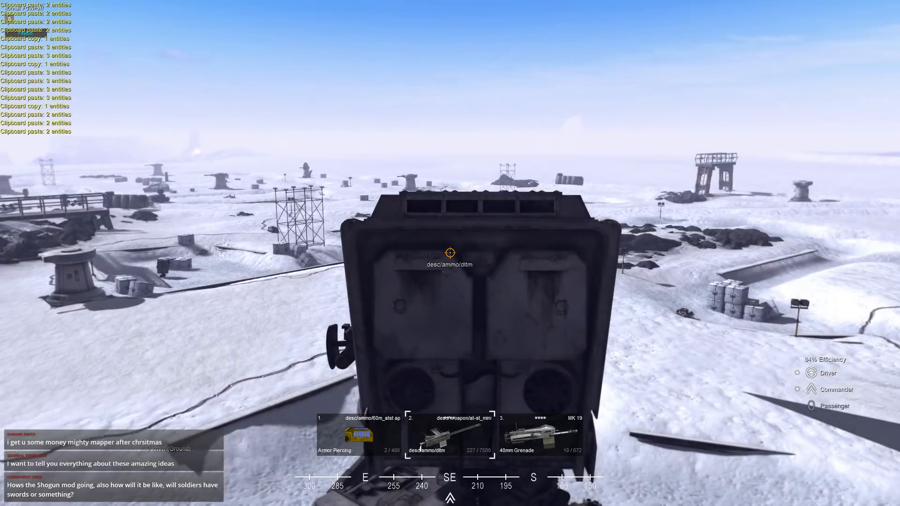
# - Walk the AT-ST forward, release direct control and view the rebel positions from above
pyautogui.press('w')
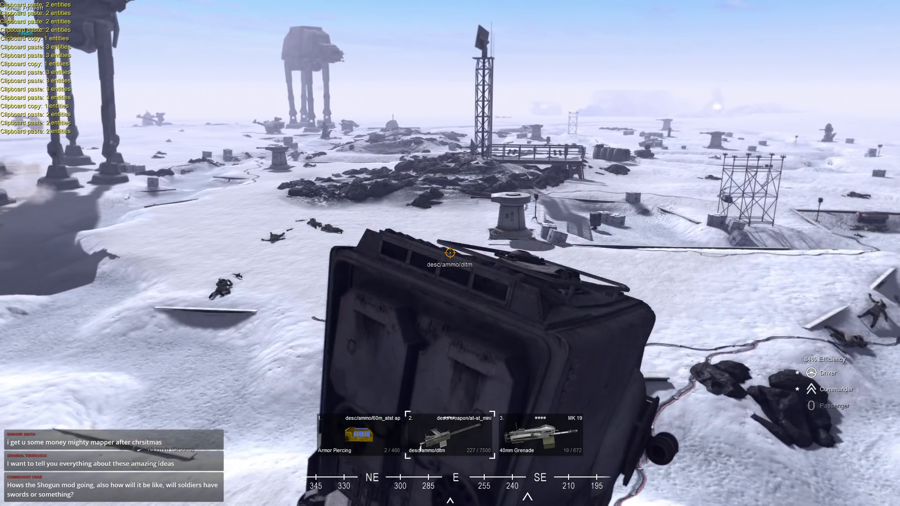
pyautogui.press('Home')
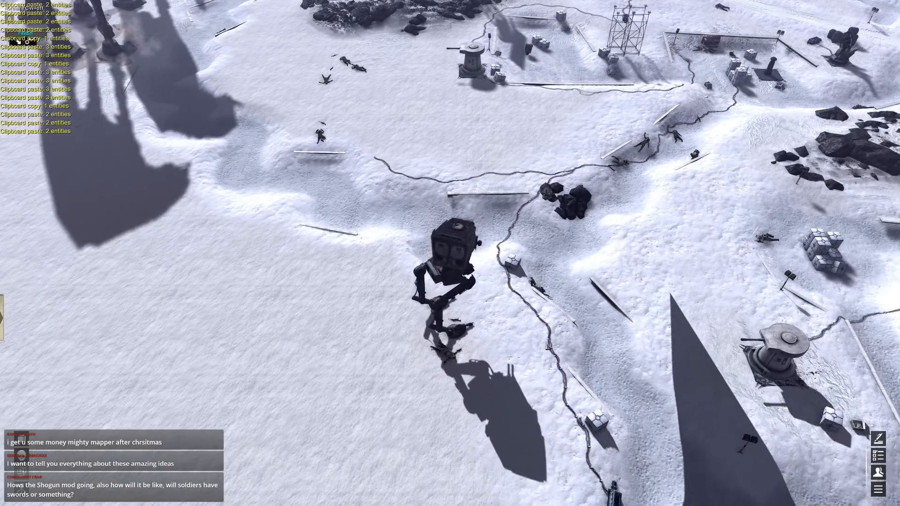
pyautogui.moveTo(548, 346); pyautogui.dragTo(549, 328, button='middle')
pyautogui.moveTo(656, 353); pyautogui.dragTo(617, 350, button='middle')
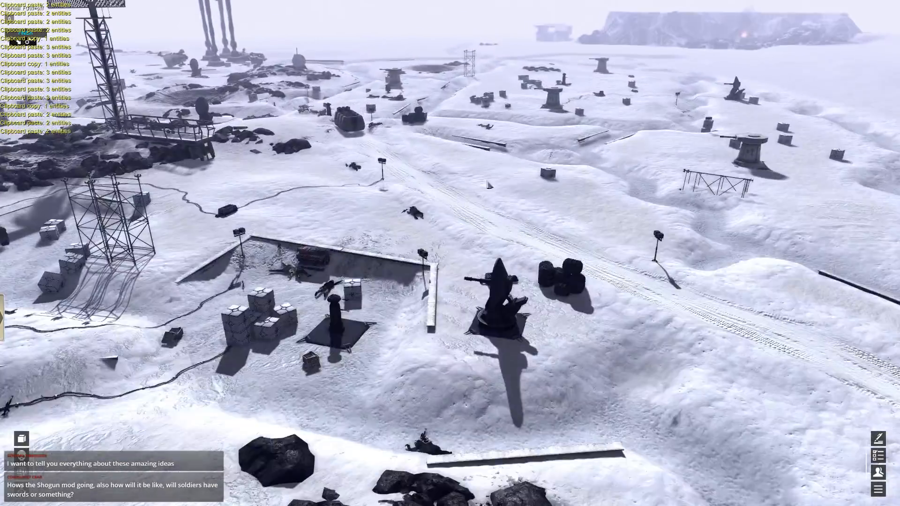
# - Survey the battle's aftermath across the trenches, craters and turrets, and end the battle run to restore the map's starting state
pyautogui.moveTo(586, 51); pyautogui.dragTo(281, 47, button='middle')
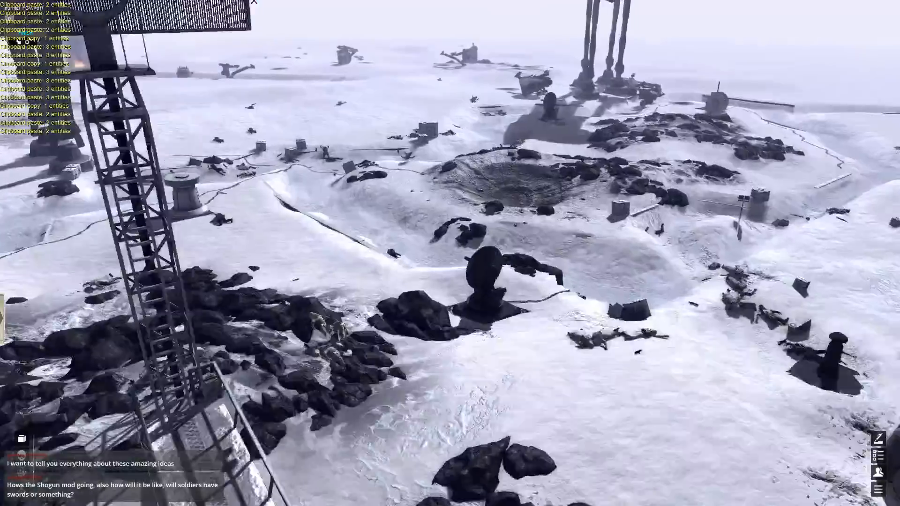
pyautogui.moveTo(262, 93); pyautogui.dragTo(389, 97, button='middle')
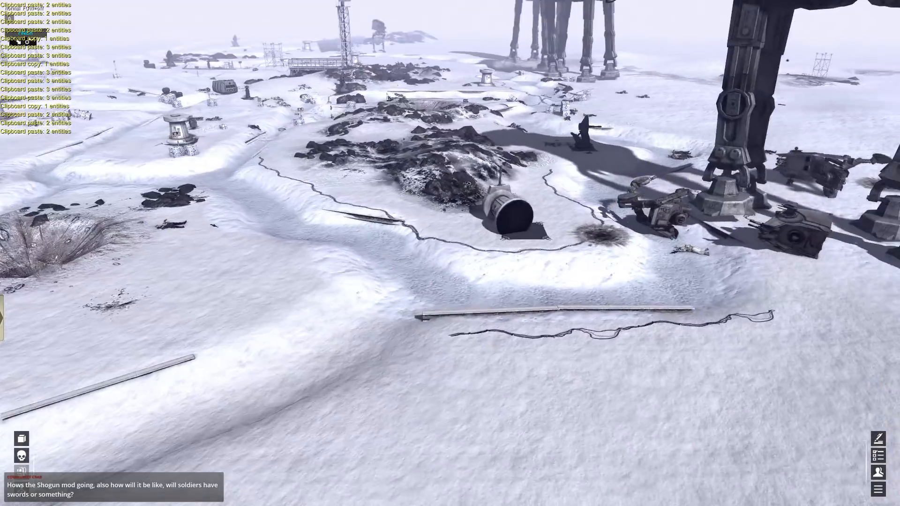
pyautogui.scroll(5, 385, 95)
pyautogui.scroll(-5, 394, 115)
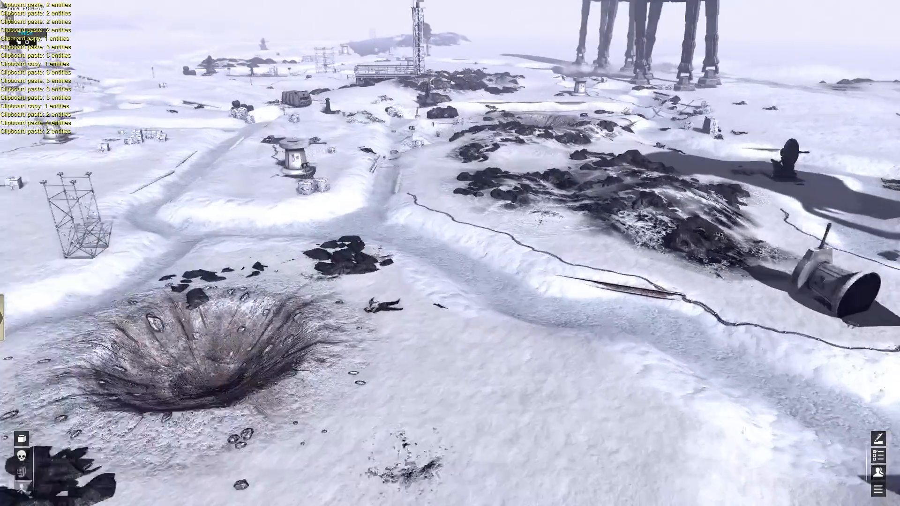
pyautogui.moveTo(9, 28); pyautogui.dragTo(197, 56, button='middle')
pyautogui.moveTo(141, 61); pyautogui.dragTo(500, 118, button='middle')
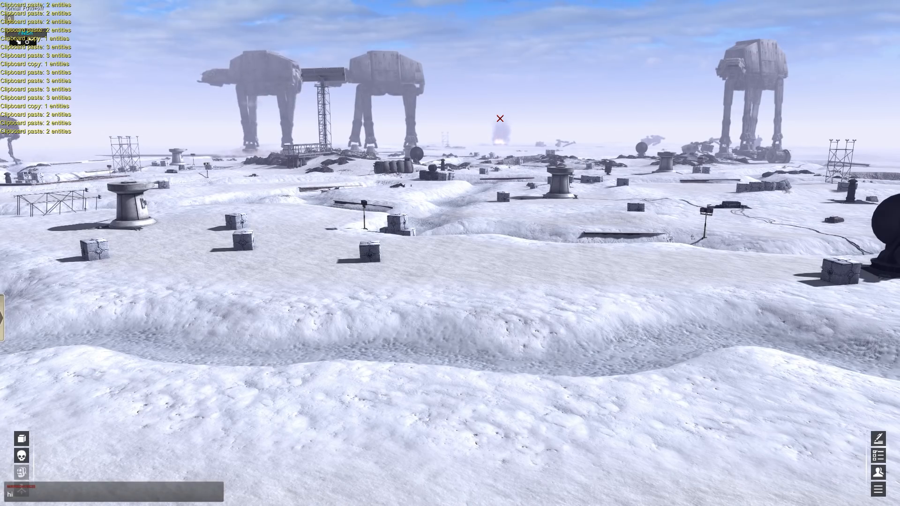
pyautogui.moveTo(457, 19); pyautogui.dragTo(447, 64, button='middle')
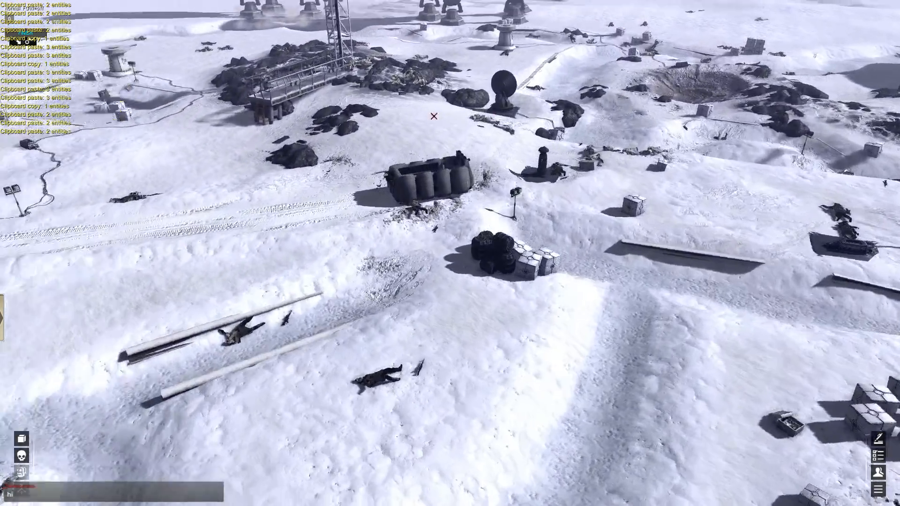
pyautogui.moveTo(436, 114); pyautogui.dragTo(228, 158, button='middle')
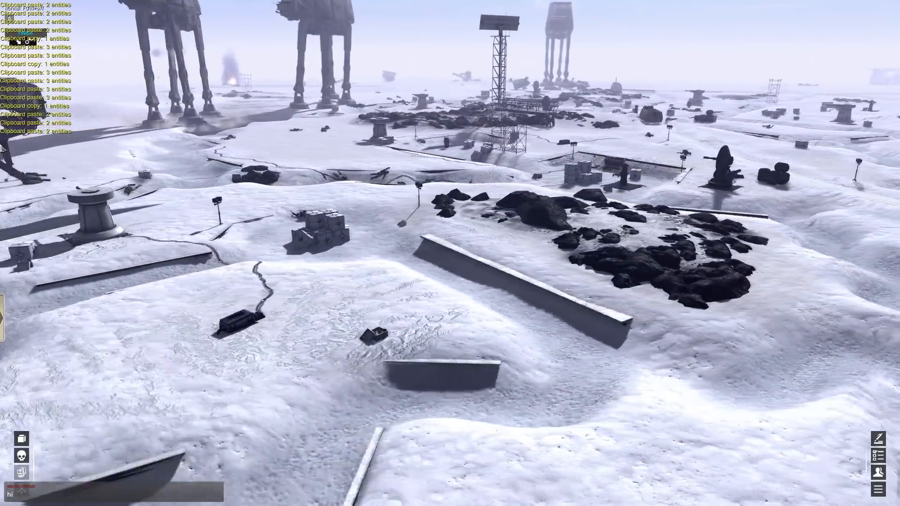
pyautogui.scroll(3, 307, 219)
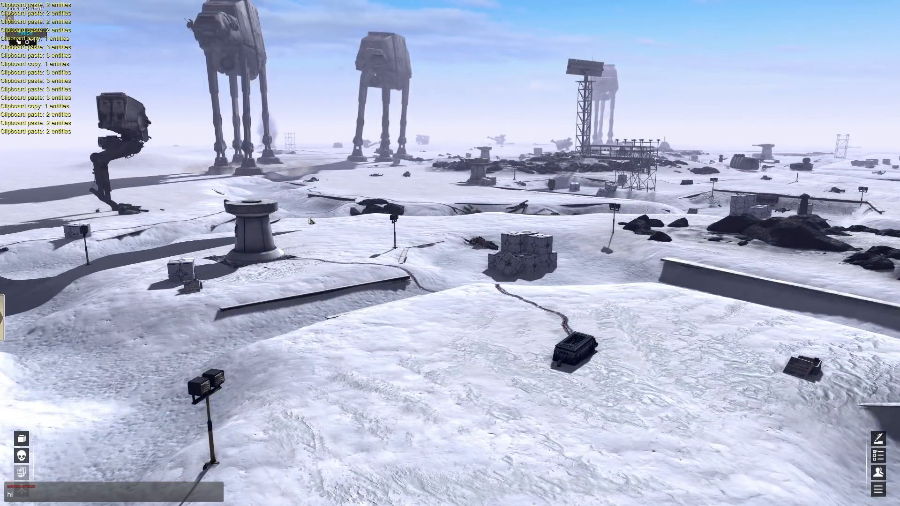
pyautogui.click(17, 34)
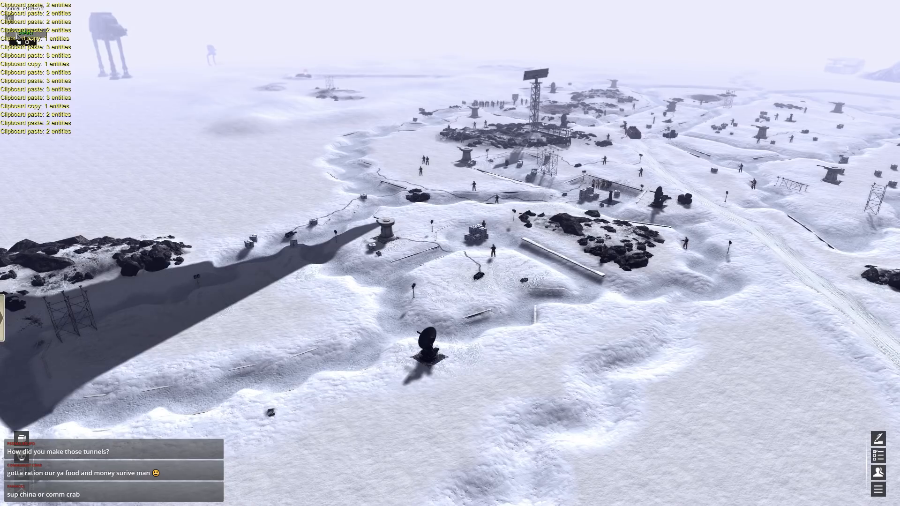
# - Examine the rebel base's command bunker, its rock-covered roof and the crate-filled tunnel behind the doorway
pyautogui.moveTo(525, 141); pyautogui.dragTo(238, 138, button='middle')
pyautogui.scroll(-1, 238, 138)
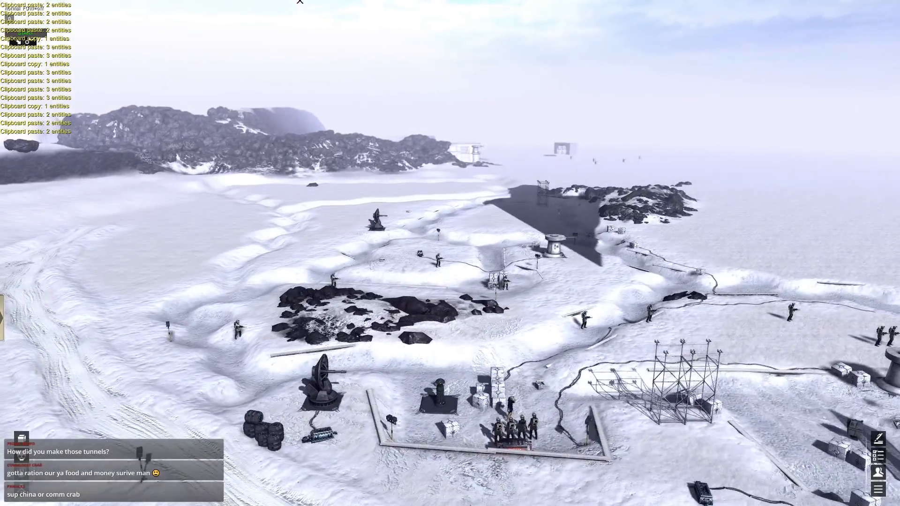
pyautogui.moveTo(313, 69); pyautogui.dragTo(318, 343, button='middle')
pyautogui.scroll(5, 318, 343)
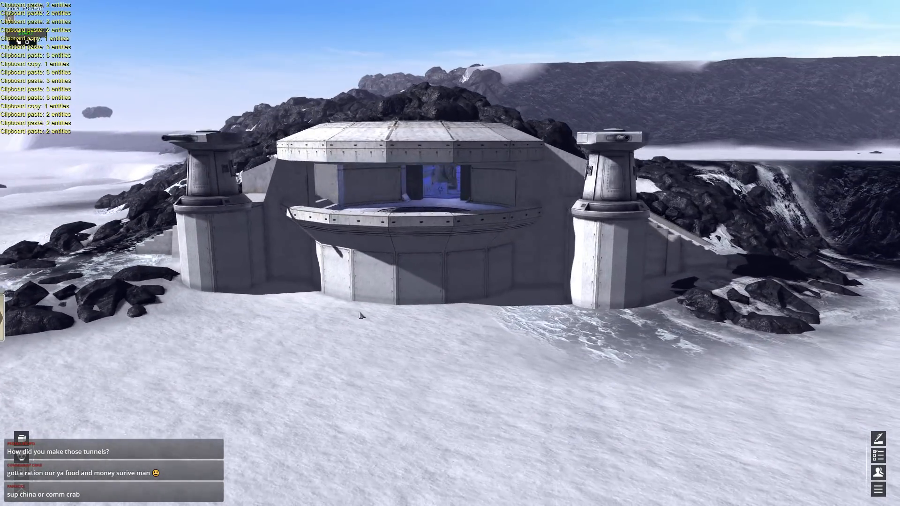
pyautogui.scroll(5, 360, 314)
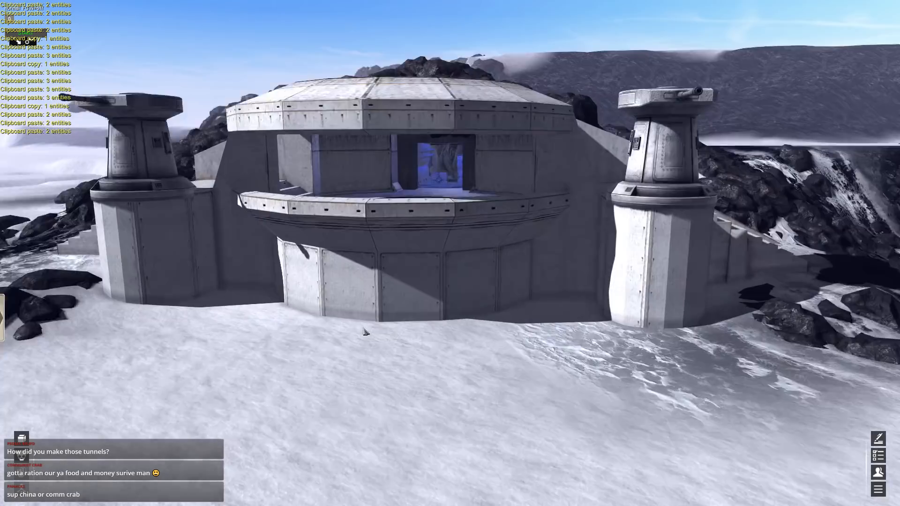
pyautogui.scroll(4, 294, 2)
pyautogui.scroll(8, 293, 2)
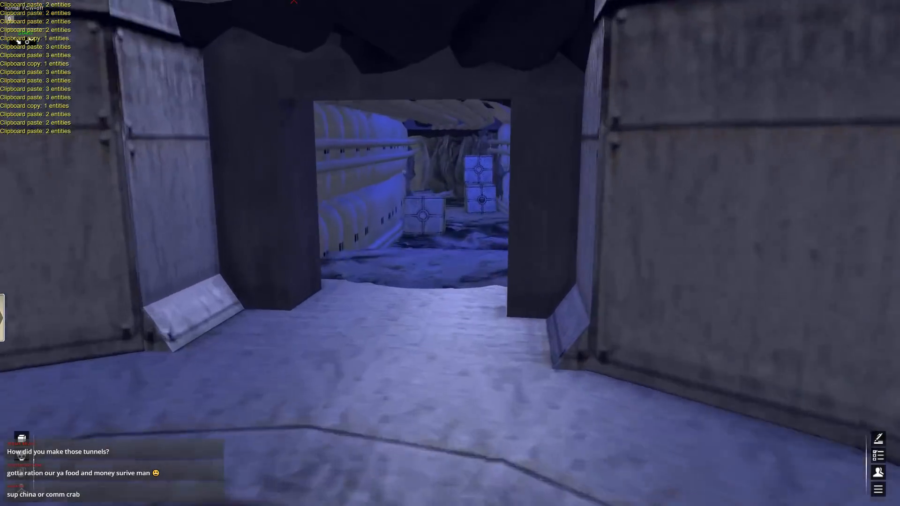
pyautogui.scroll(-10, 327, 169)
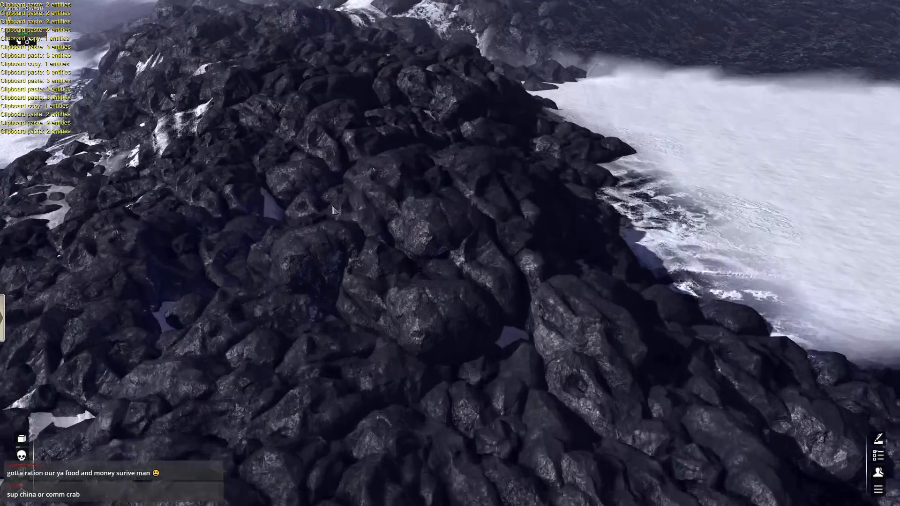
pyautogui.scroll(8, 450, 253)
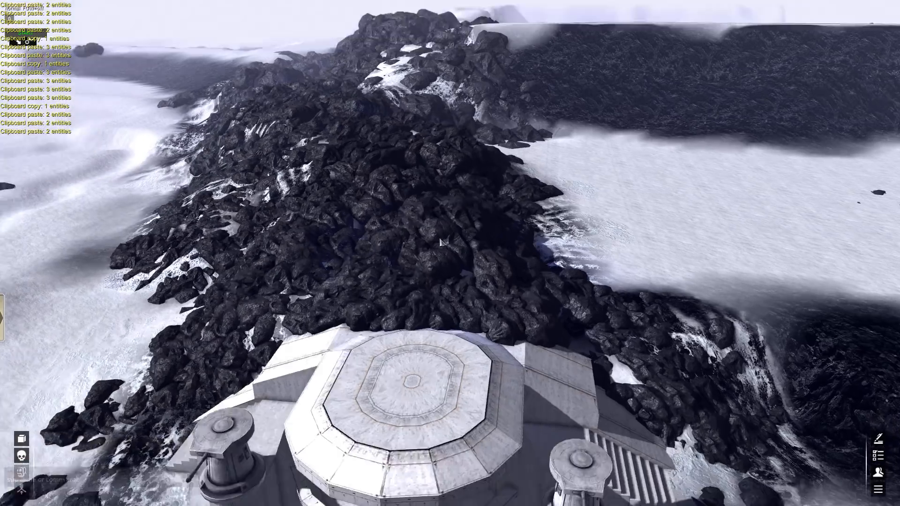
pyautogui.scroll(3, 314, 234)
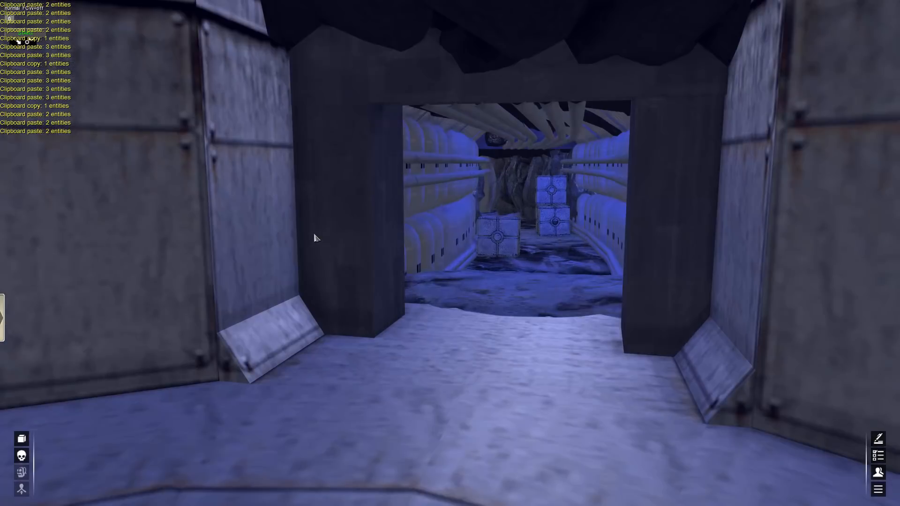
pyautogui.scroll(-5, 313, 238)
pyautogui.scroll(-5, 314, 240)
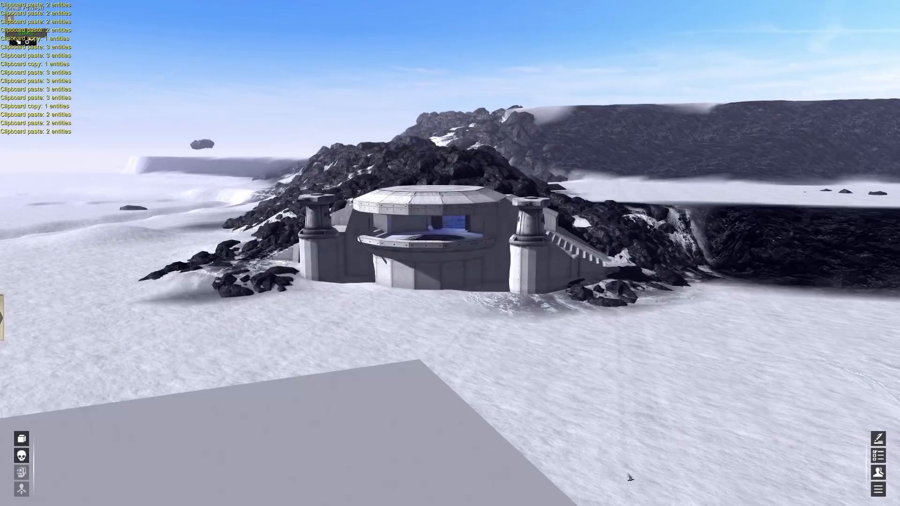
# - Open the mission editor and delete the rebel soldiers spread across the trench field
pyautogui.moveTo(629, 476); pyautogui.dragTo(365, 248, button='right')
pyautogui.moveTo(390, 268); pyautogui.dragTo(544, 272, button='middle')
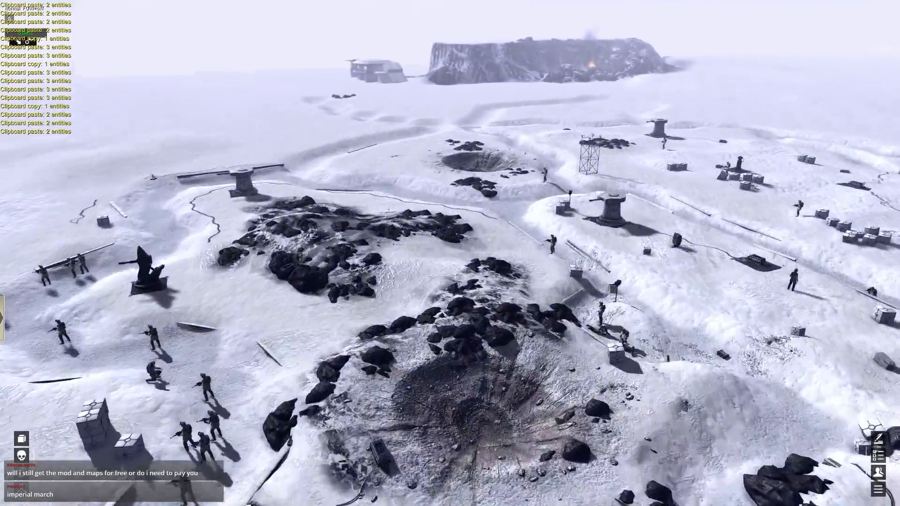
pyautogui.moveTo(86, 2); pyautogui.dragTo(168, 14, button='middle')
pyautogui.moveTo(160, 45); pyautogui.dragTo(262, 61, button='middle')
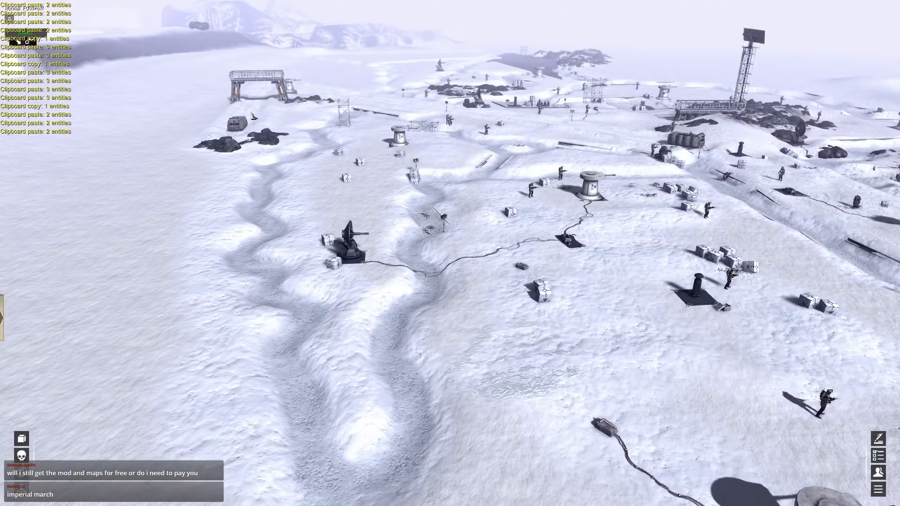
pyautogui.moveTo(300, 110); pyautogui.dragTo(427, 122, button='middle')
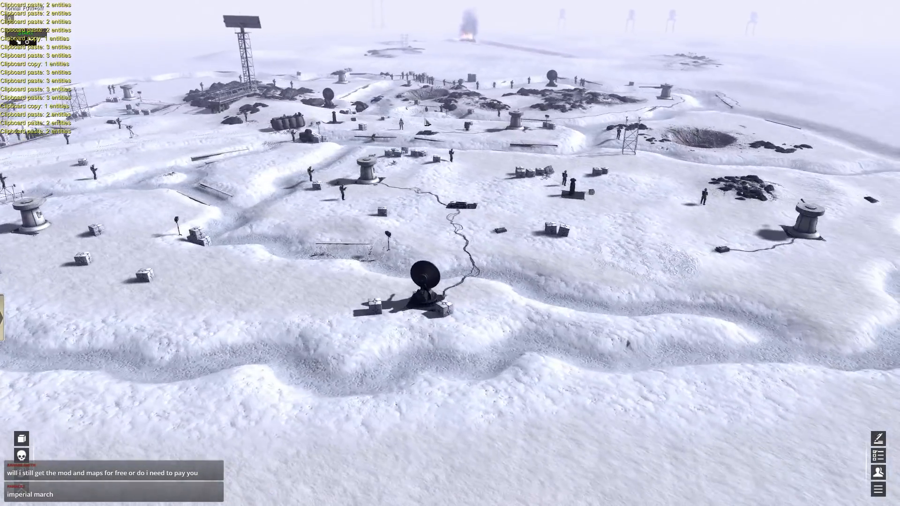
pyautogui.press('F3')
pyautogui.scroll(-1, 450, 253)
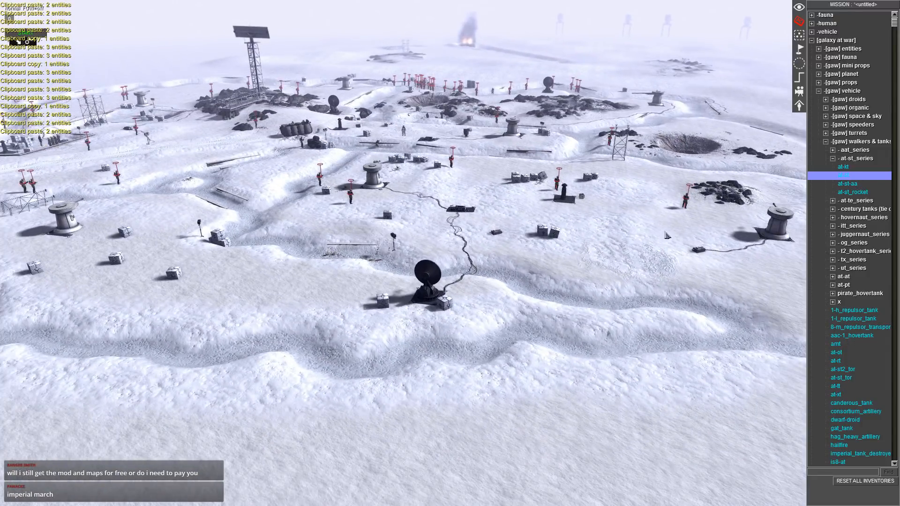
pyautogui.moveTo(244, 80); pyautogui.dragTo(243, 79)
pyautogui.press('Delete')
pyautogui.moveTo(244, 80); pyautogui.dragTo(340, 2, button='middle')
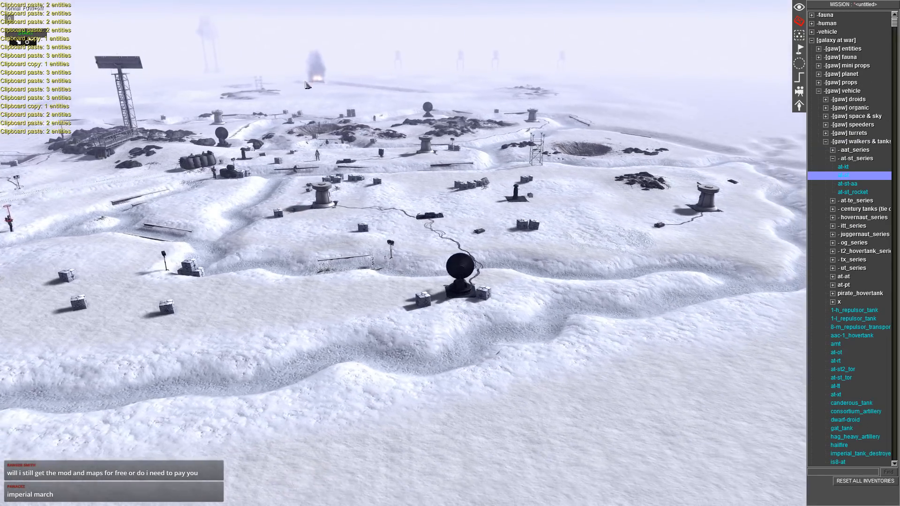
# - Delete the AT-STs and snow troopers near the AT-ATs and clear the remaining rebels around the radar tower
pyautogui.scroll(3, 306, 2)
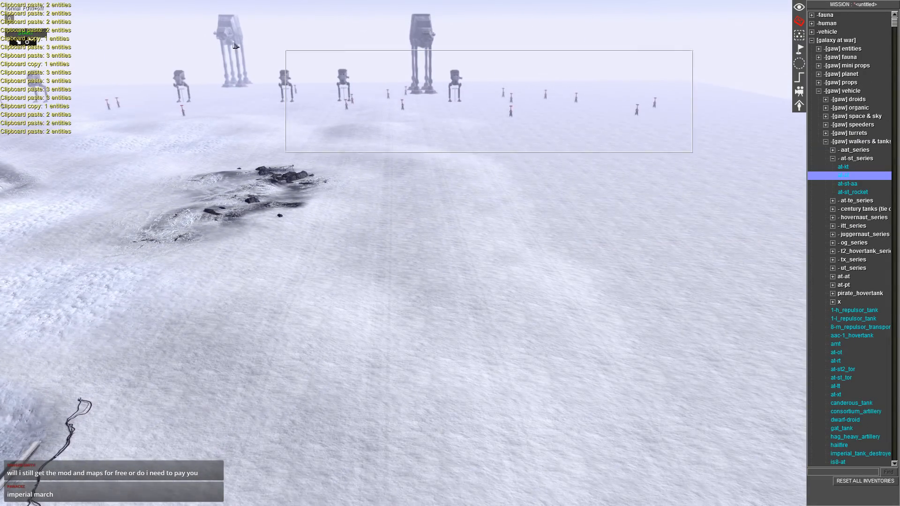
pyautogui.moveTo(234, 42); pyautogui.dragTo(137, 25)
pyautogui.press('Delete')
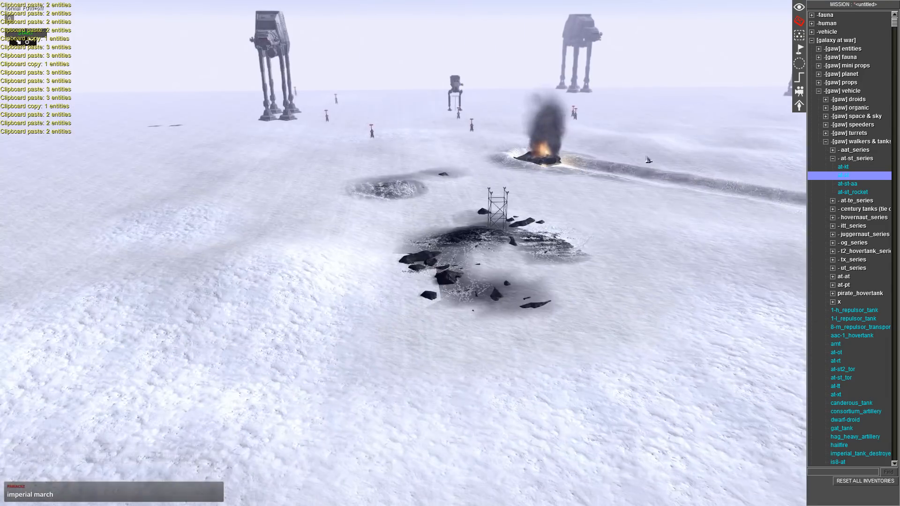
pyautogui.moveTo(671, 180); pyautogui.dragTo(192, 78)
pyautogui.press('Delete')
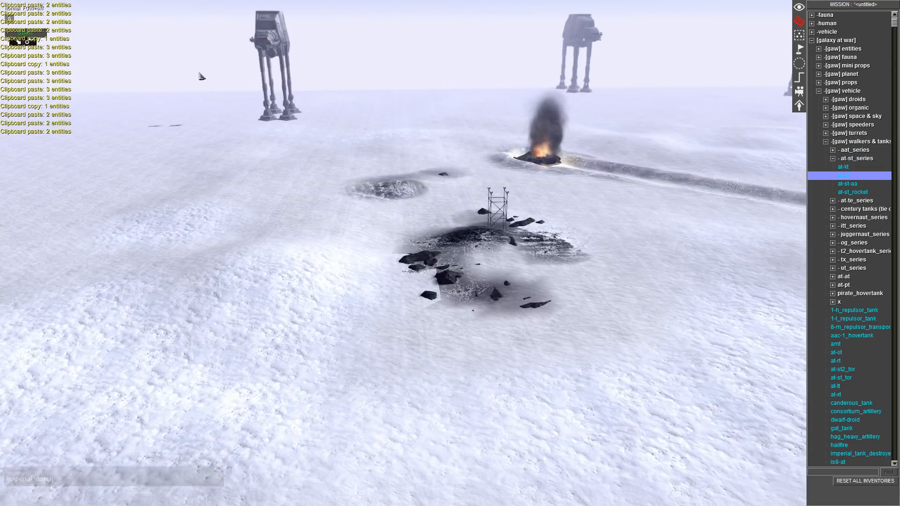
pyautogui.moveTo(199, 75); pyautogui.dragTo(534, 84, button='middle')
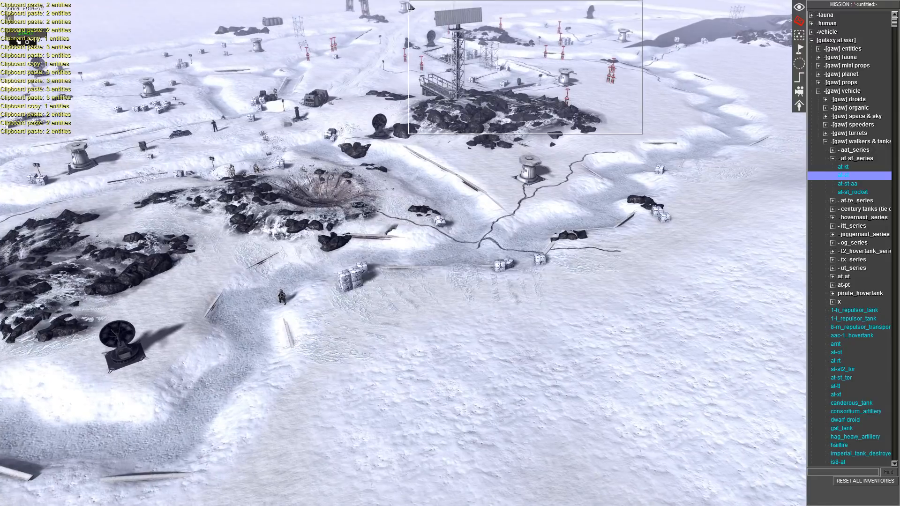
pyautogui.scroll(-5, 491, 46)
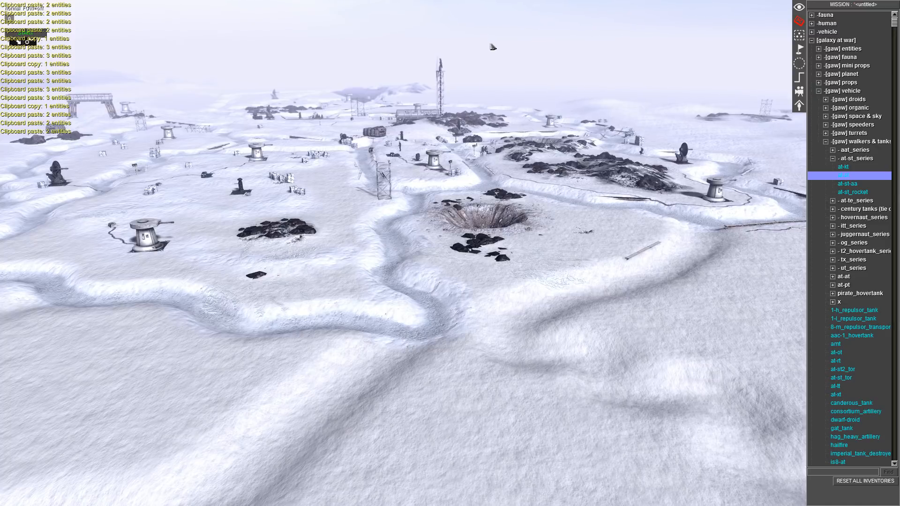
# - Switch to map editing and place a copy of the radar tower's hoth_scaffold on the rocky patch in the open snow
pyautogui.moveTo(490, 42); pyautogui.dragTo(421, 74, button='middle')
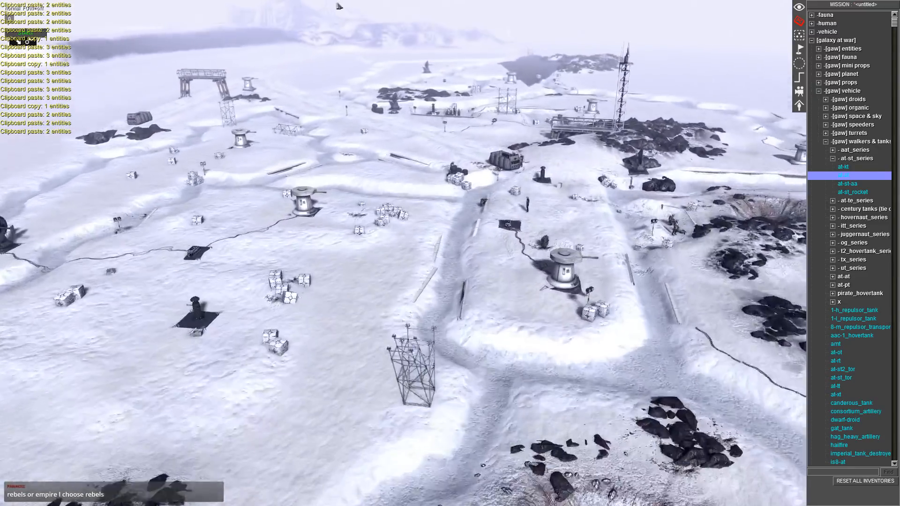
pyautogui.moveTo(339, 6); pyautogui.dragTo(468, 4, button='middle')
pyautogui.moveTo(468, 310); pyautogui.dragTo(543, 311, button='middle')
pyautogui.press('F2')
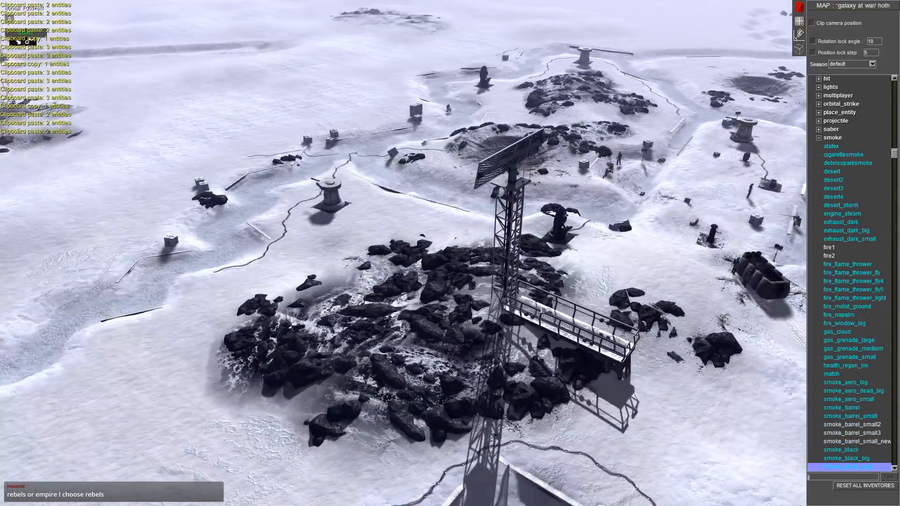
pyautogui.click(506, 305)
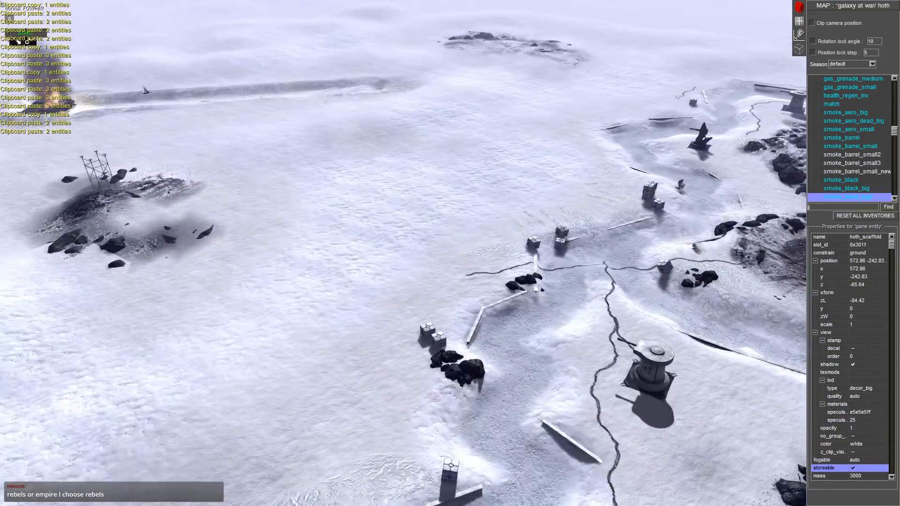
pyautogui.moveTo(144, 91); pyautogui.dragTo(291, 141, button='middle')
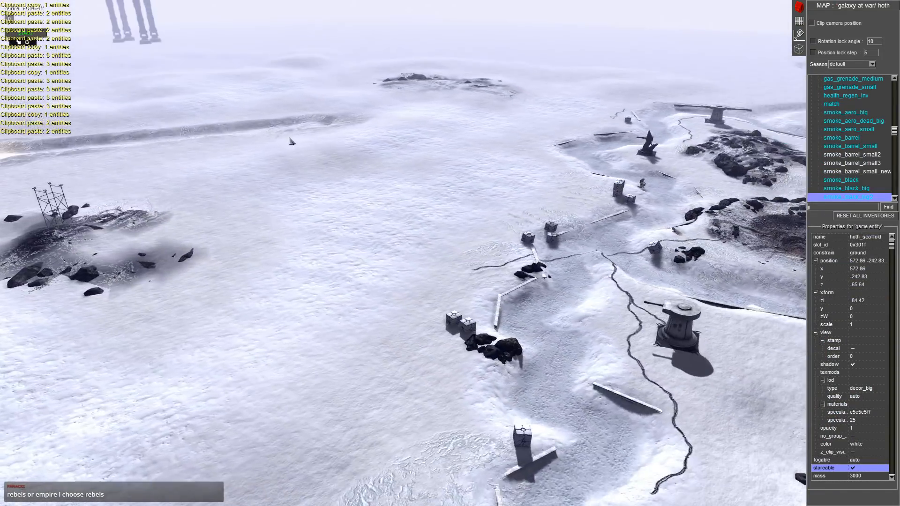
pyautogui.hotkey('ctrl', 'v')
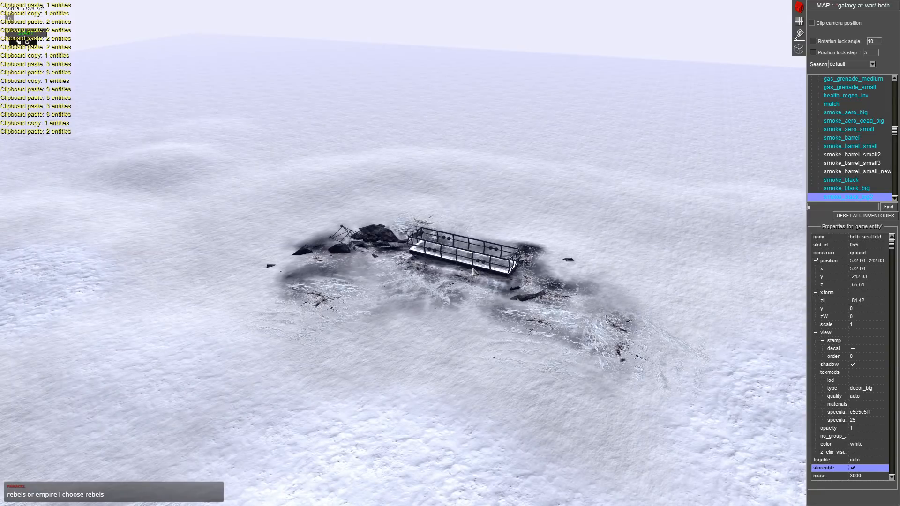
pyautogui.click(451, 267)
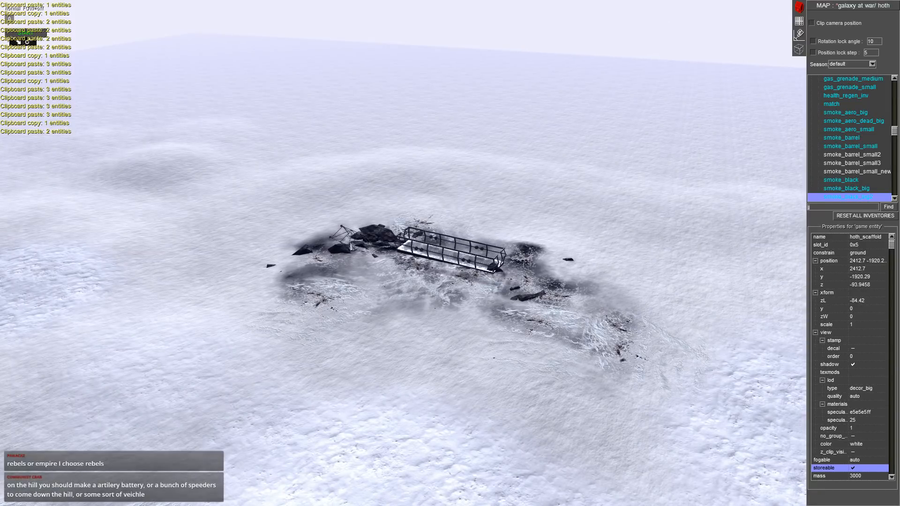
# - Copy two parts of the radar tower, paste them near the scaffold in the open snow and delete the unwanted piece
pyautogui.moveTo(350, 242); pyautogui.dragTo(540, 251, button='middle')
pyautogui.moveTo(499, 272); pyautogui.dragTo(640, 302, button='middle')
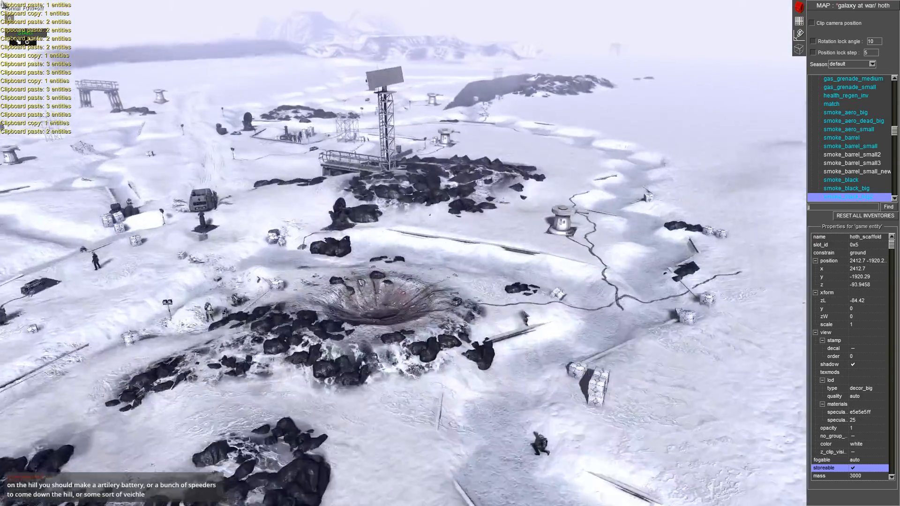
pyautogui.moveTo(487, 221); pyautogui.dragTo(498, 315, button='middle')
pyautogui.click(506, 282)
pyautogui.keyDown('shift'); pyautogui.click(495, 316); pyautogui.keyUp('shift')
pyautogui.hotkey('ctrl', 'c')
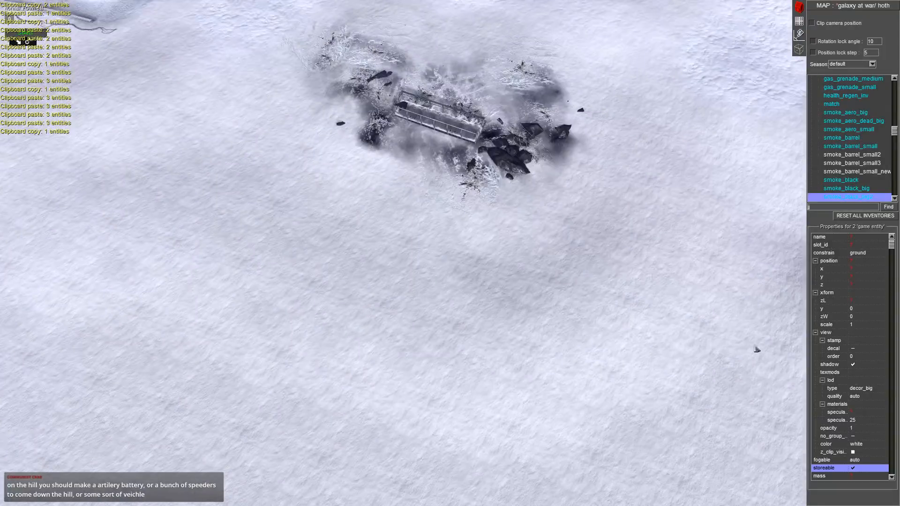
pyautogui.hotkey('ctrl', 'v')
pyautogui.click(493, 250)
pyautogui.press('Delete')
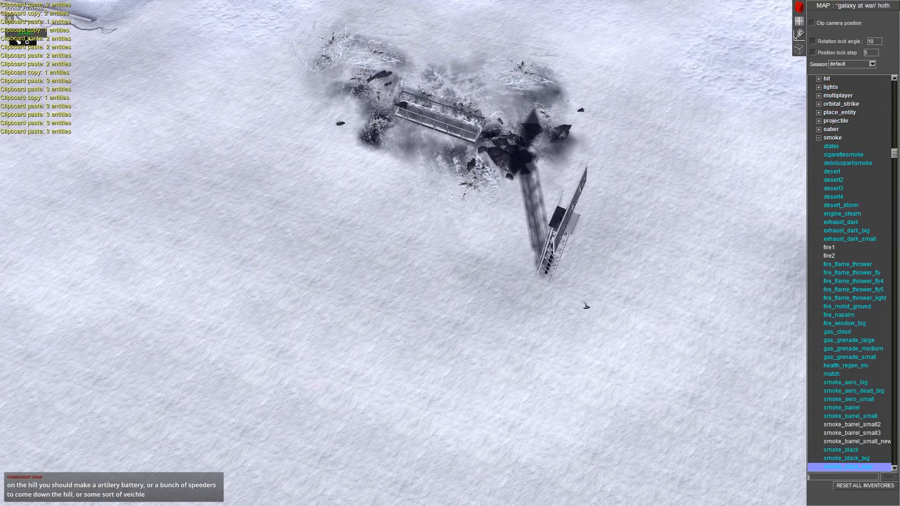
# - Rotate and raise the radar_tower piece so it lies toppled on the scorched rocks against the fallen lattice section
pyautogui.moveTo(551, 287); pyautogui.dragTo(469, 89)
pyautogui.moveTo(468, 89); pyautogui.dragTo(463, 38, button='middle')
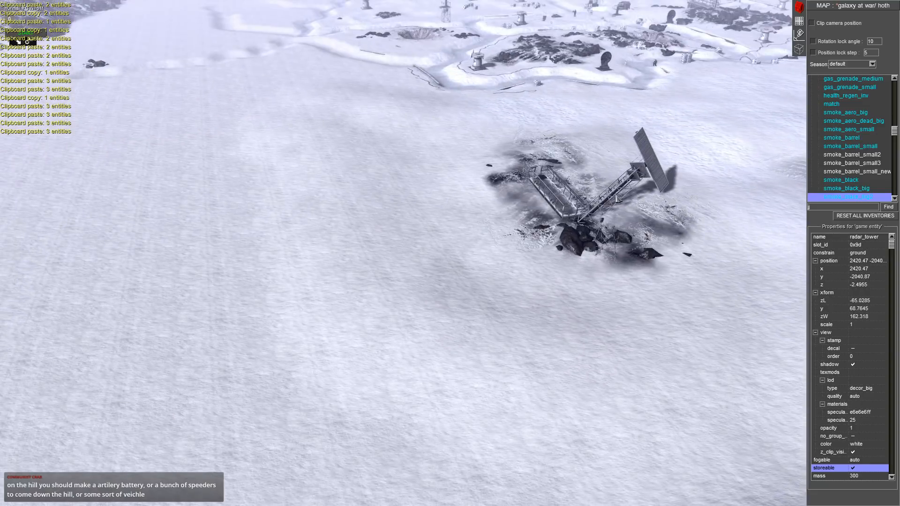
pyautogui.moveTo(617, 199); pyautogui.dragTo(618, 228, button='middle')
pyautogui.keyDown('ctrl'); pyautogui.moveTo(616, 229); pyautogui.dragTo(646, 256); pyautogui.keyUp('ctrl')
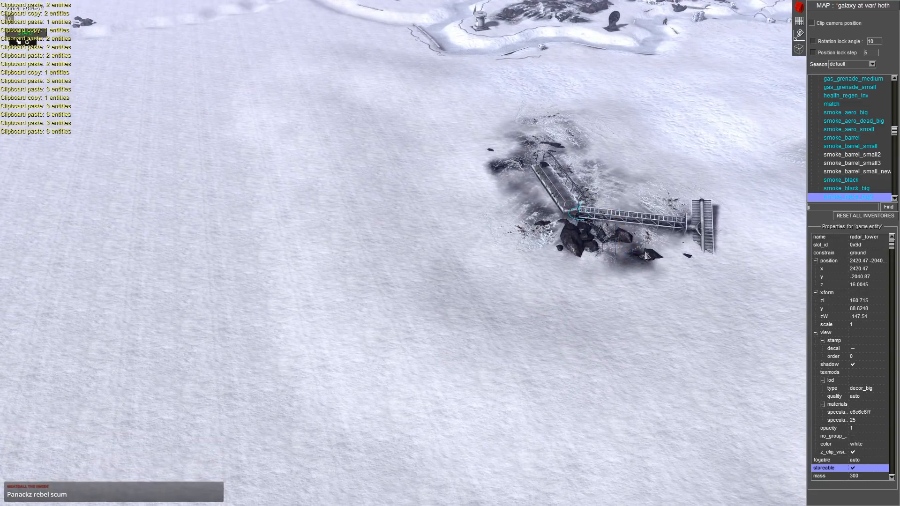
pyautogui.moveTo(645, 255); pyautogui.dragTo(779, 203, button='middle')
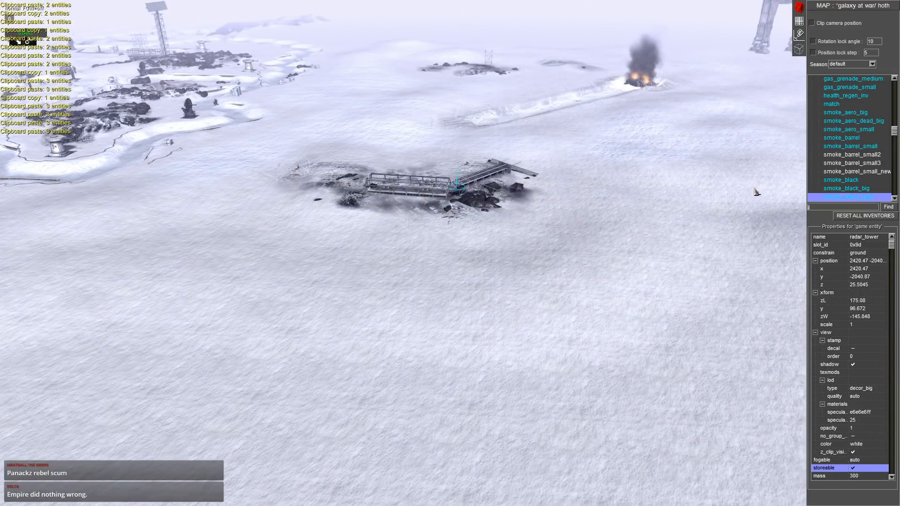
pyautogui.moveTo(755, 191); pyautogui.dragTo(645, 146, button='middle')
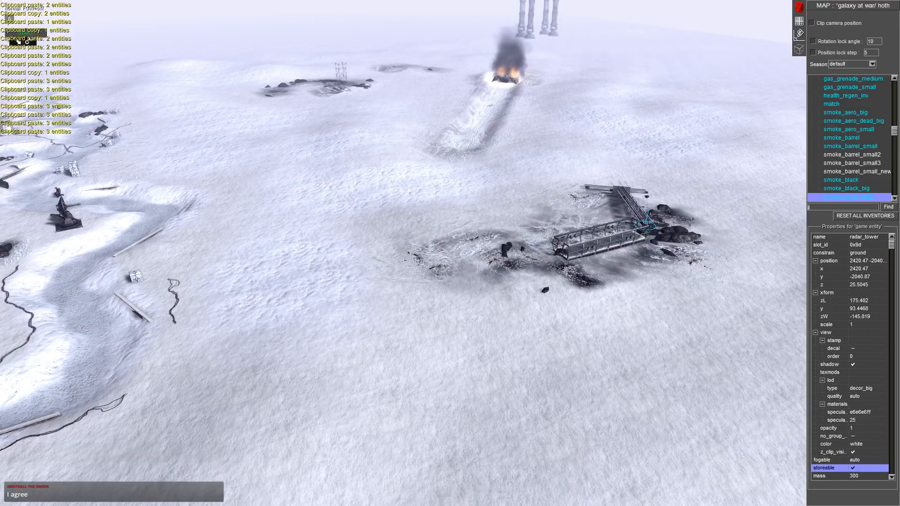
pyautogui.click(696, 259)
pyautogui.moveTo(764, 340); pyautogui.dragTo(620, 329, button='middle')
pyautogui.click(619, 329)
pyautogui.moveTo(618, 256); pyautogui.dragTo(554, 259, button='middle')
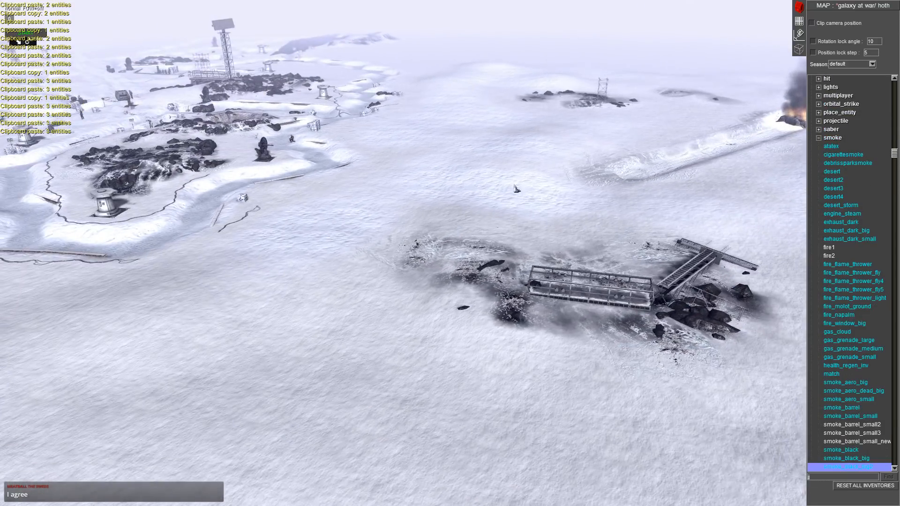
# - Copy a cliff_1 rock cluster from the trench field, paste it in the open snow and tilt it
pyautogui.scroll(5, 515, 188)
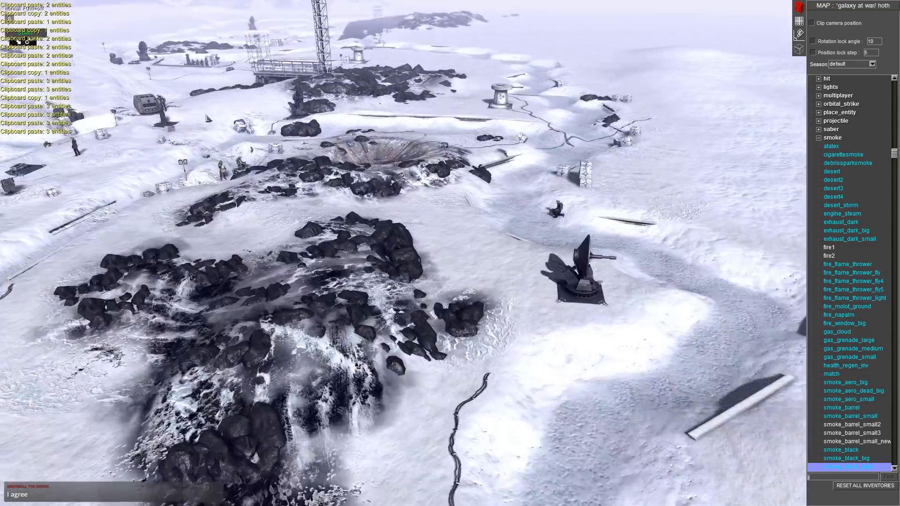
pyautogui.click(391, 267)
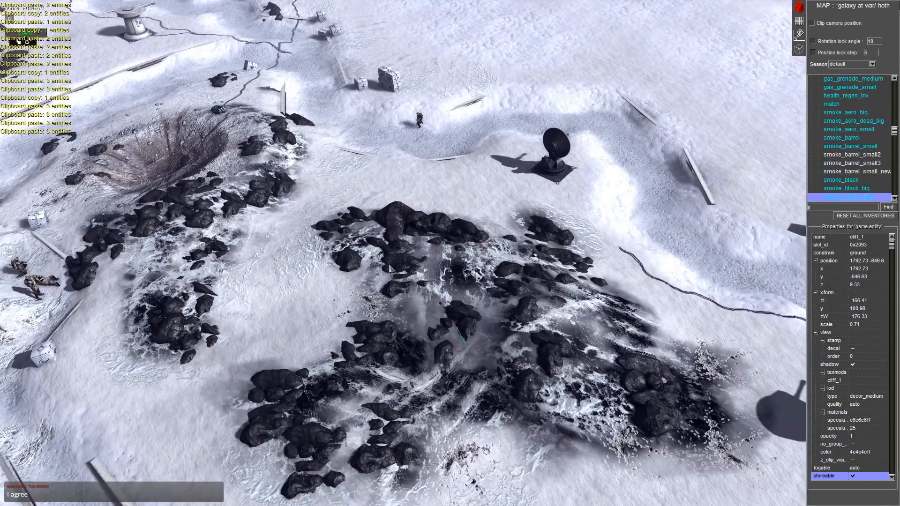
pyautogui.moveTo(390, 269); pyautogui.dragTo(468, 248, button='middle')
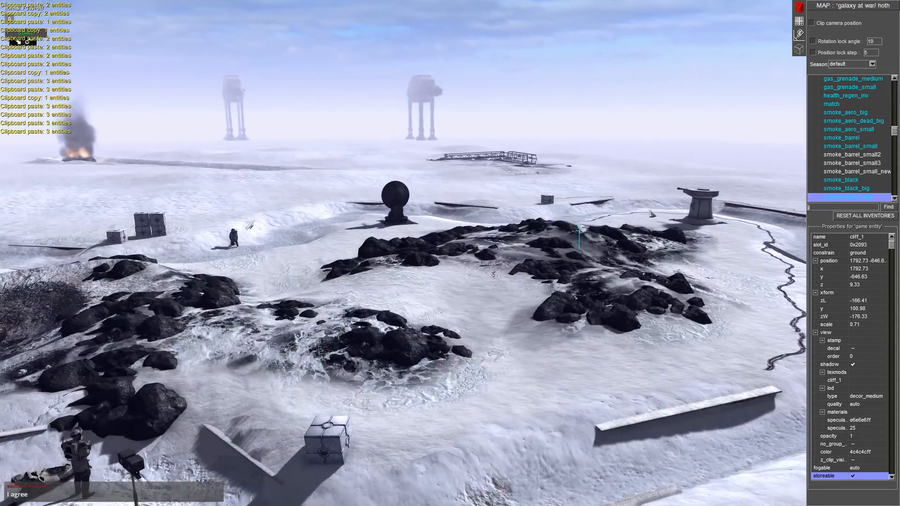
pyautogui.press('Up')
pyautogui.press('Left')
pyautogui.moveTo(316, 93); pyautogui.dragTo(576, 217, button='middle')
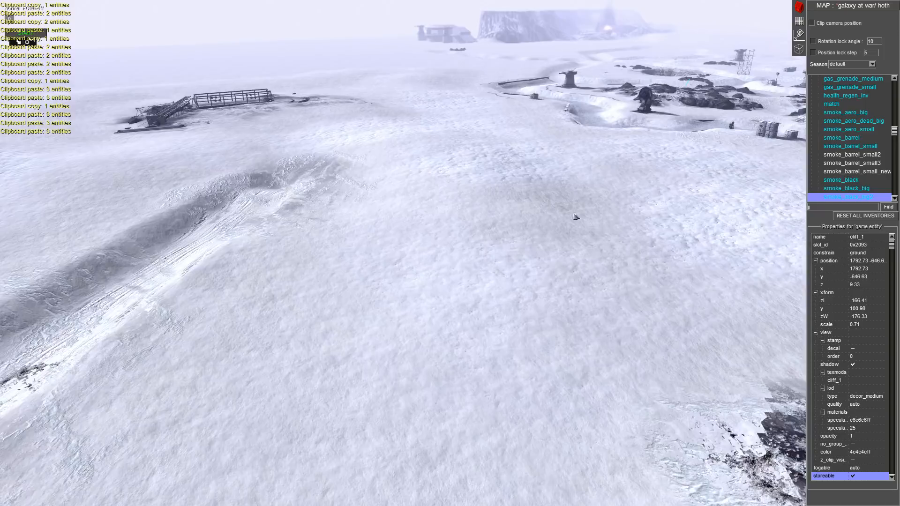
pyautogui.hotkey('ctrl', 'v')
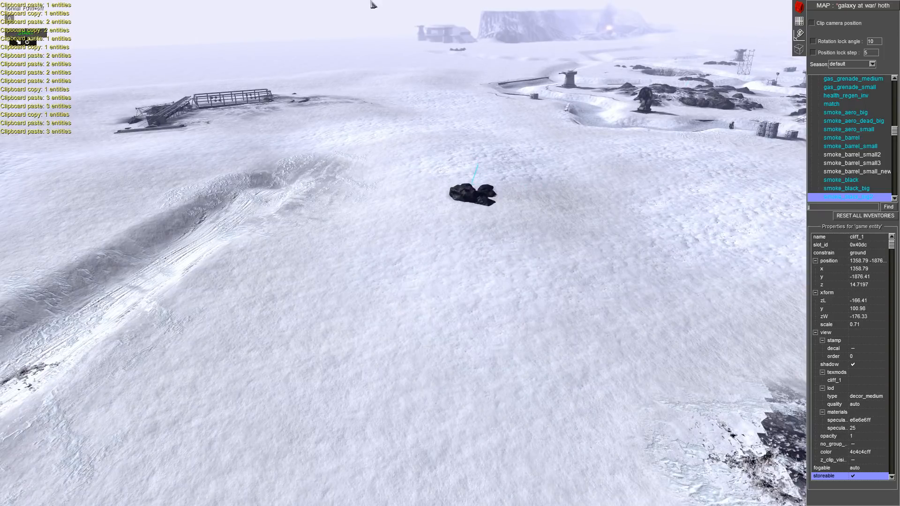
pyautogui.moveTo(370, 3); pyautogui.dragTo(471, 234, button='middle')
pyautogui.moveTo(448, 226); pyautogui.dragTo(468, 257, button='right')
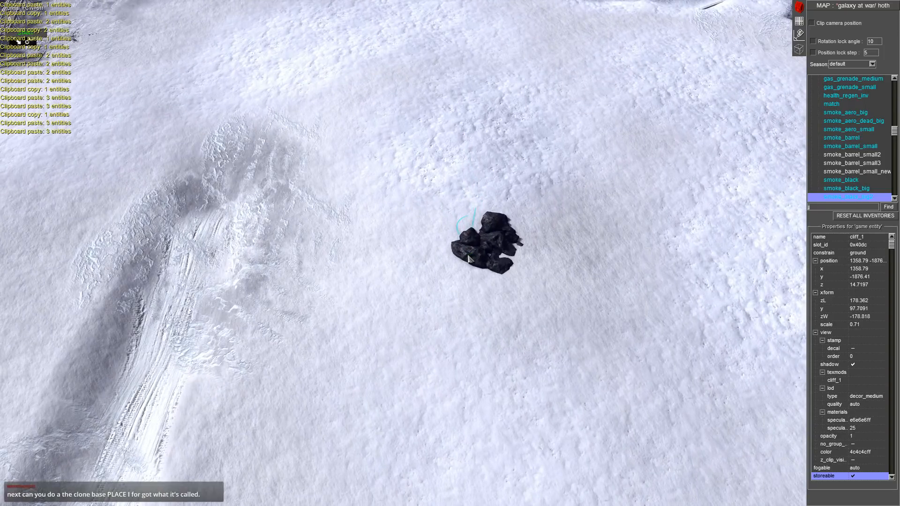
# - Duplicate the cliff_1 rocks, move the copy to the hoth_scaffold and enlarge it to a scale of about 1.23
pyautogui.moveTo(473, 263); pyautogui.dragTo(586, 277, button='middle')
pyautogui.hotkey('ctrl', 'c')
pyautogui.hotkey('ctrl', 'v')
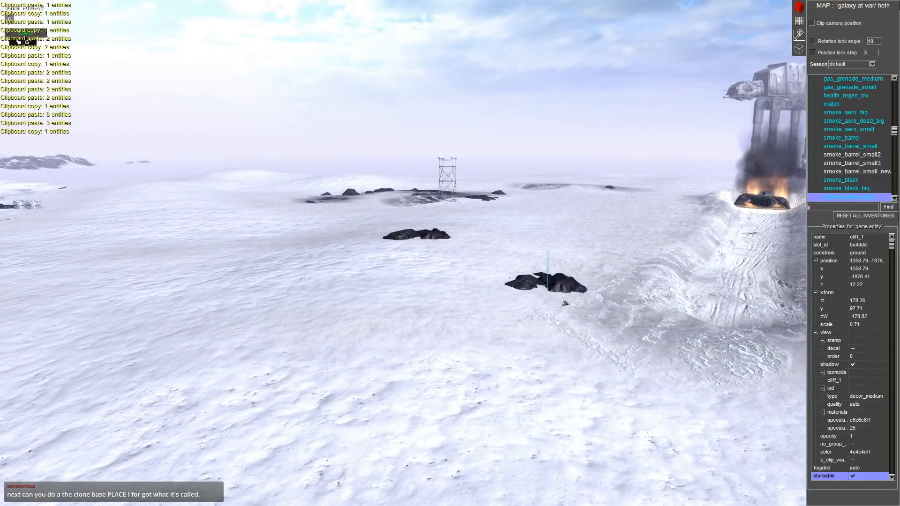
pyautogui.moveTo(576, 306); pyautogui.dragTo(392, 322, button='middle')
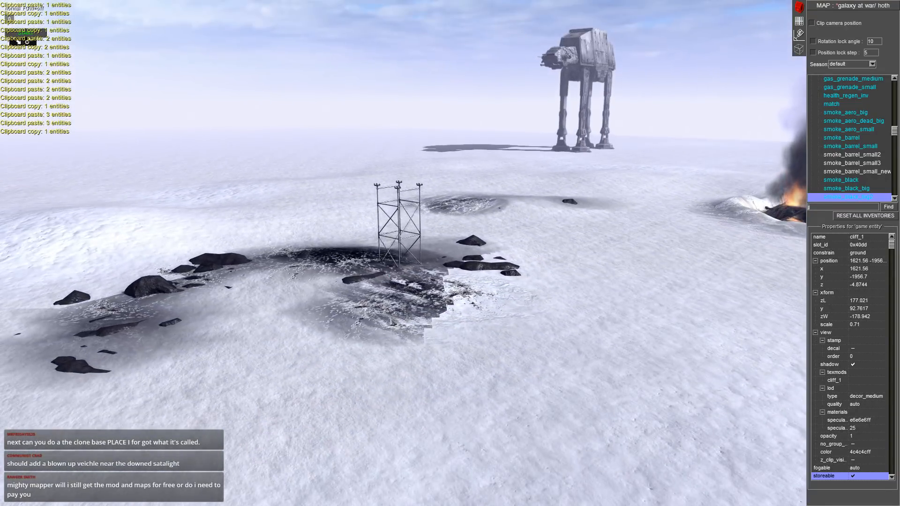
pyautogui.moveTo(397, 323); pyautogui.dragTo(393, 459)
pyautogui.moveTo(392, 459); pyautogui.dragTo(335, 195, button='middle')
# - Paste more copies of the enlarged cliff_1 rock and arrange them around the base of the scaffold
pyautogui.hotkey('ctrl', 'c')
pyautogui.scroll(3, 300, 173)
pyautogui.hotkey('ctrl', 'v')
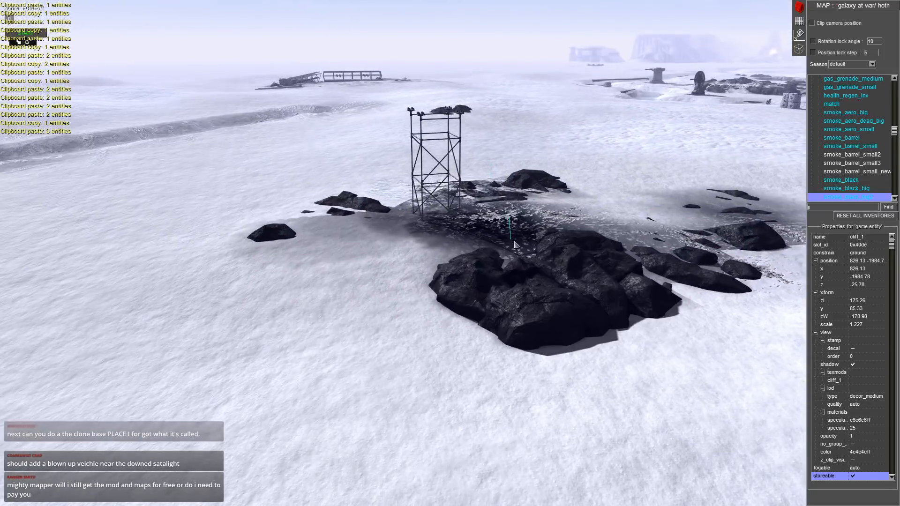
pyautogui.moveTo(503, 239); pyautogui.dragTo(511, 216)
pyautogui.hotkey('ctrl', 'c')
pyautogui.moveTo(521, 227); pyautogui.dragTo(707, 277, button='middle')
pyautogui.hotkey('ctrl', 'v')
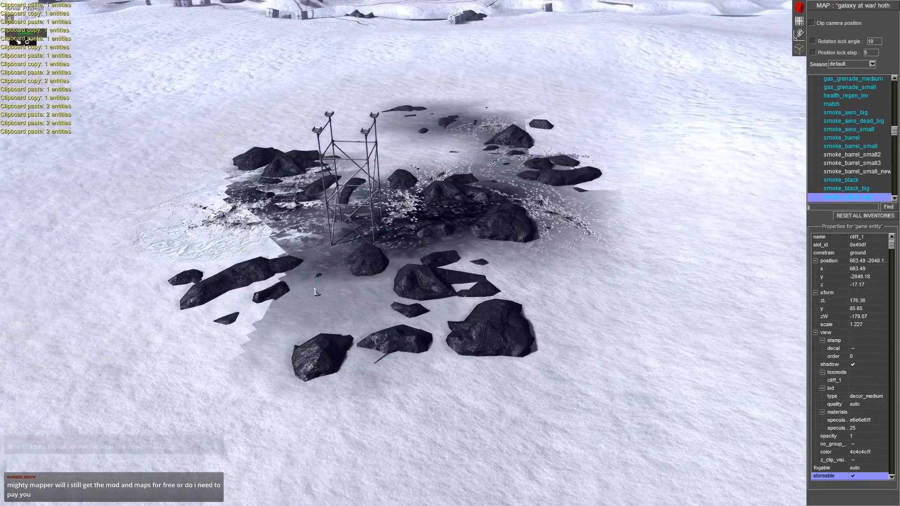
pyautogui.moveTo(315, 288); pyautogui.dragTo(316, 279)
pyautogui.moveTo(316, 280); pyautogui.dragTo(427, 261, button='middle')
# - Paint the snow0080_7_m and cliffs0442_12_m terrain texture over the ground around the scaffold's rocks
pyautogui.click(799, 21)
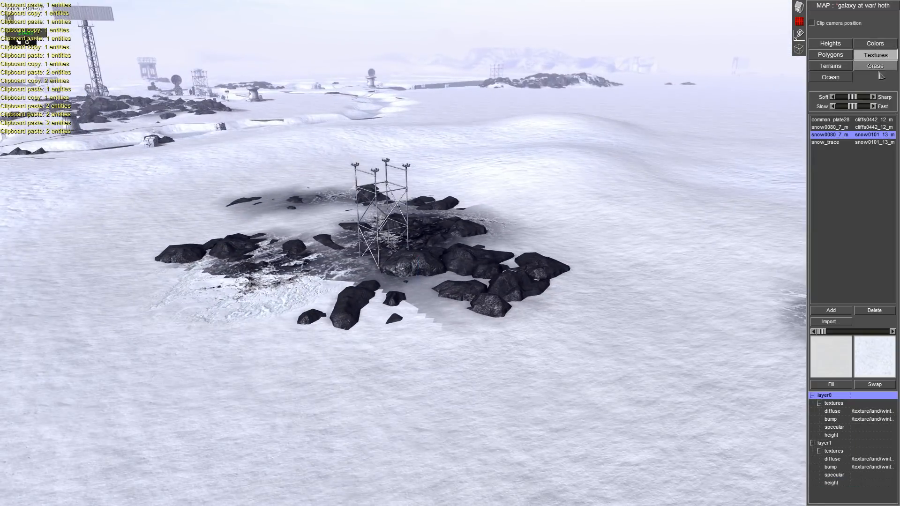
pyautogui.click(875, 120)
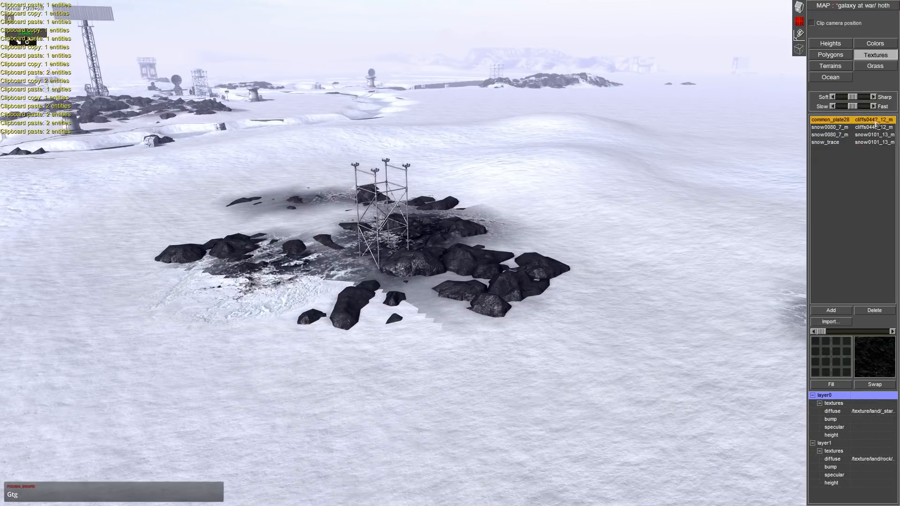
pyautogui.click(873, 127)
pyautogui.moveTo(417, 235)
pyautogui.mouseDown()
pyautogui.moveTo(371, 258)
pyautogui.moveTo(306, 239)
pyautogui.mouseUp()
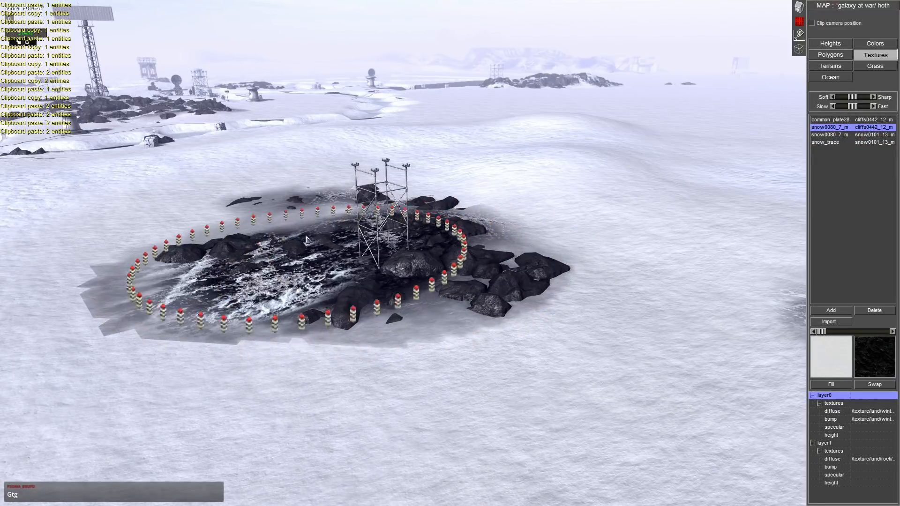
pyautogui.moveTo(307, 241)
pyautogui.mouseDown(button='middle')
pyautogui.moveTo(346, 307)
pyautogui.moveTo(490, 461)
pyautogui.moveTo(300, 225)
pyautogui.mouseUp(button='middle')
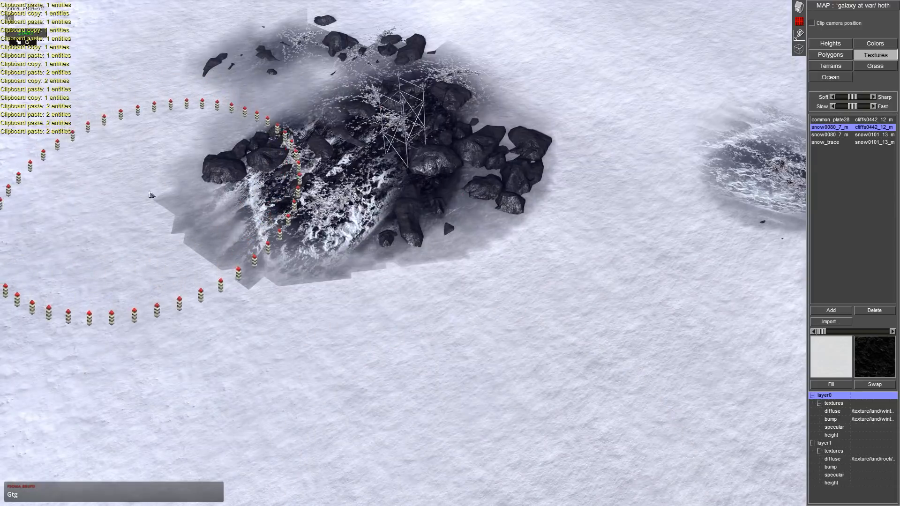
pyautogui.scroll(-3, 149, 210)
pyautogui.moveTo(149, 211)
pyautogui.mouseDown()
pyautogui.moveTo(154, 229)
pyautogui.moveTo(350, 322)
pyautogui.moveTo(551, 242)
pyautogui.moveTo(583, 125)
pyautogui.moveTo(454, 41)
pyautogui.moveTo(344, 21)
pyautogui.mouseUp()
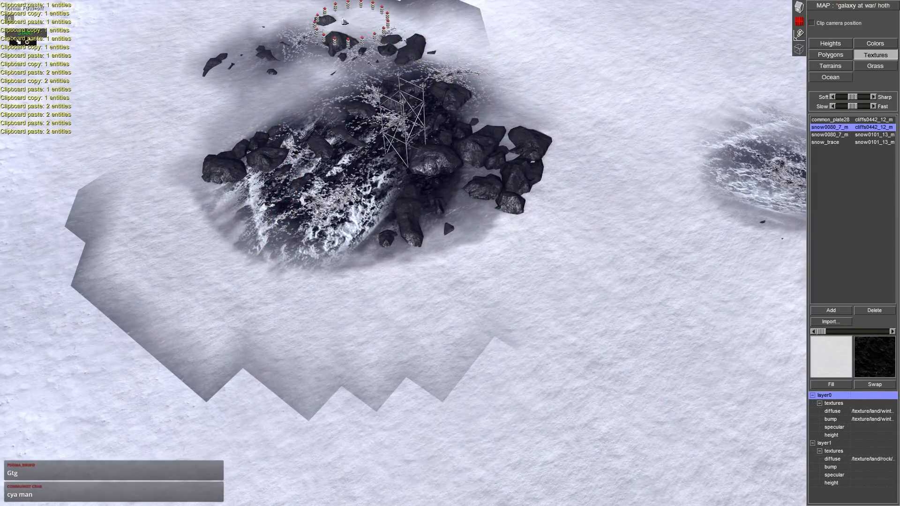
# - Paint the snow0080_7_m and snow0101_13_m texture over the jagged dark patches surrounding the scaffold's rocky ground
pyautogui.moveTo(251, 25); pyautogui.dragTo(373, 101, button='middle')
pyautogui.click(837, 121)
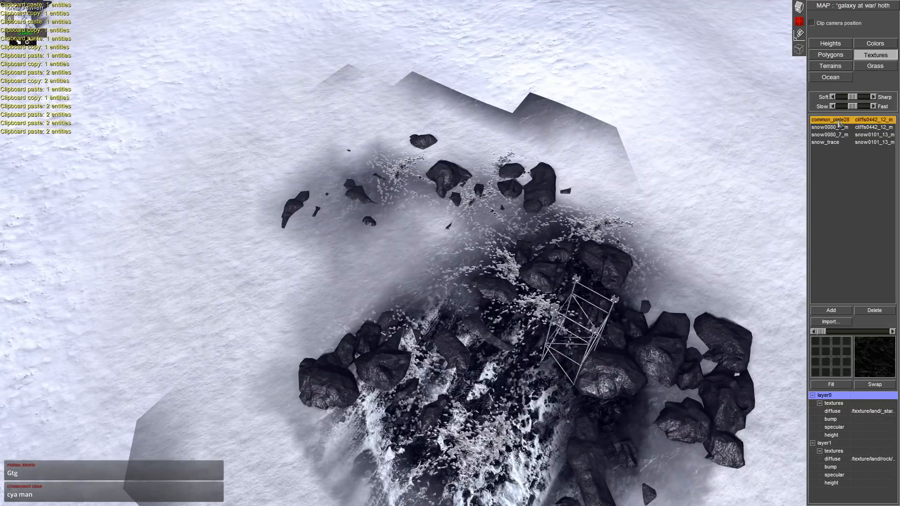
pyautogui.click(844, 135)
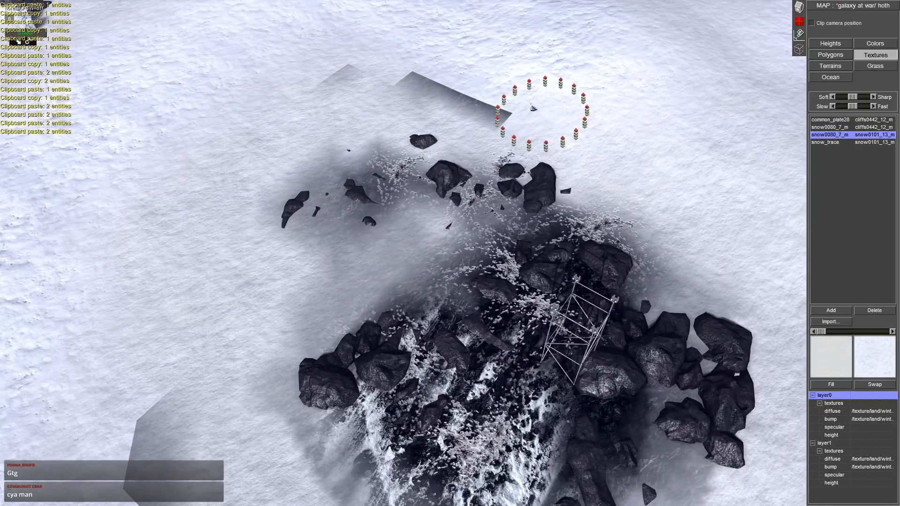
pyautogui.moveTo(533, 108)
pyautogui.mouseDown()
pyautogui.moveTo(418, 78)
pyautogui.moveTo(325, 91)
pyautogui.mouseUp()
pyautogui.moveTo(326, 91)
pyautogui.mouseDown(button='middle')
pyautogui.moveTo(181, 79)
pyautogui.moveTo(126, 63)
pyautogui.moveTo(412, 202)
pyautogui.mouseUp(button='middle')
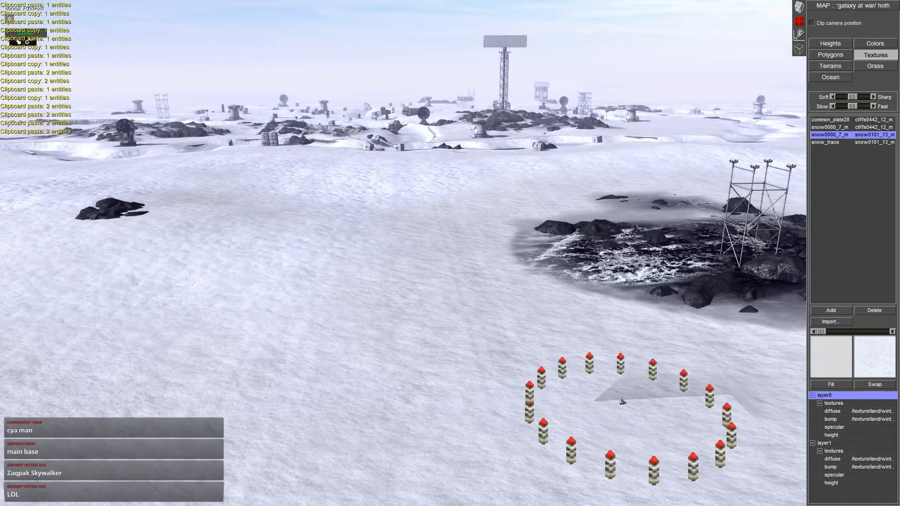
pyautogui.moveTo(621, 400); pyautogui.dragTo(393, 349, button='middle')
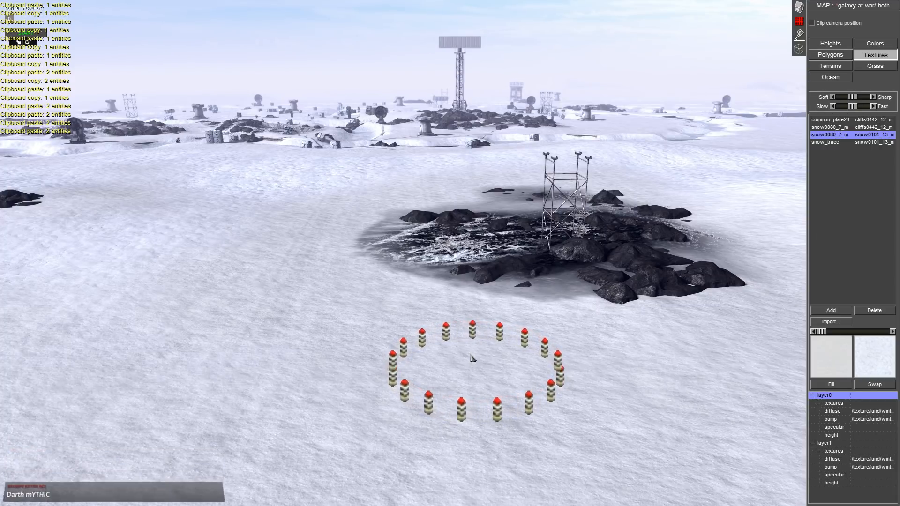
pyautogui.moveTo(486, 190); pyautogui.dragTo(547, 152, button='middle')
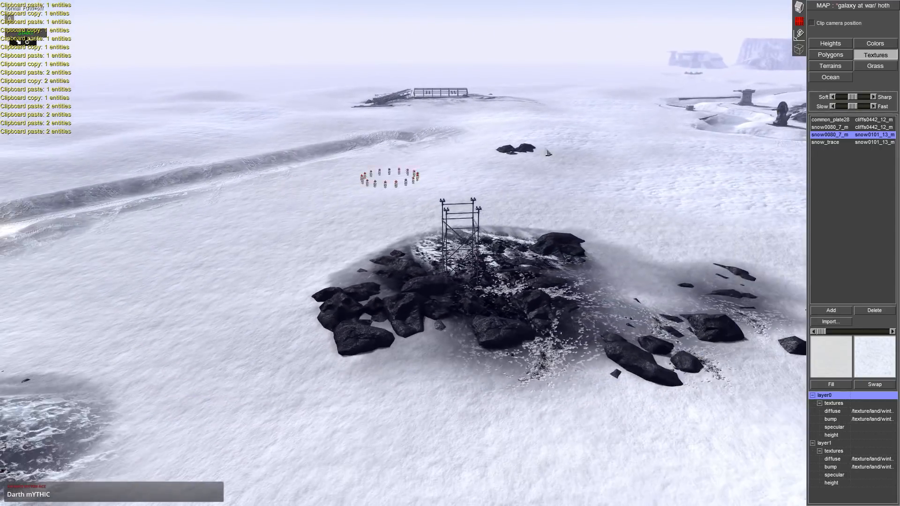
# - Return to entity placement and expand the atat_crash group under the [galaxy at war] entities' static_vehicles
pyautogui.click(799, 7)
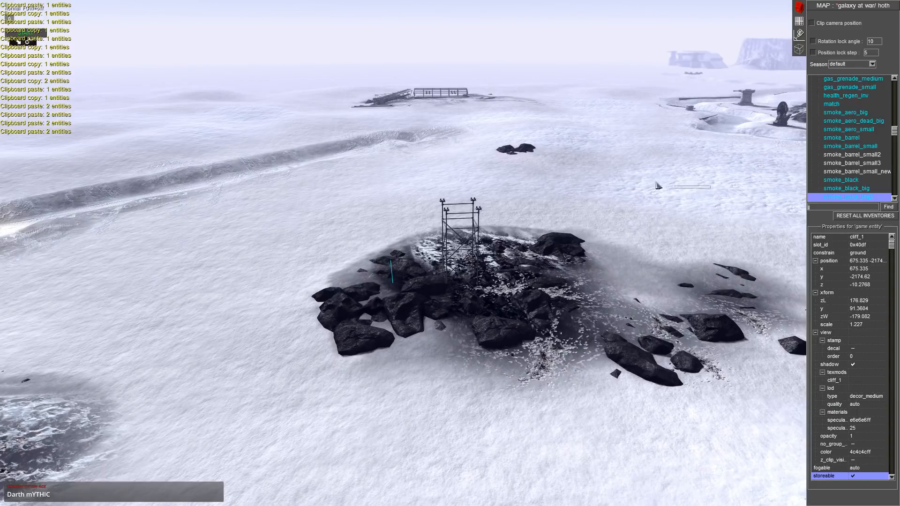
pyautogui.click(818, 143)
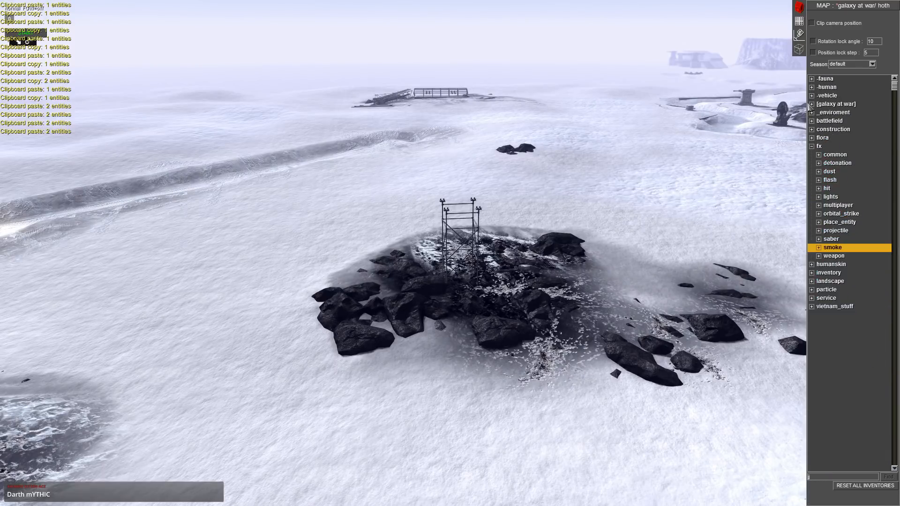
pyautogui.click(811, 146)
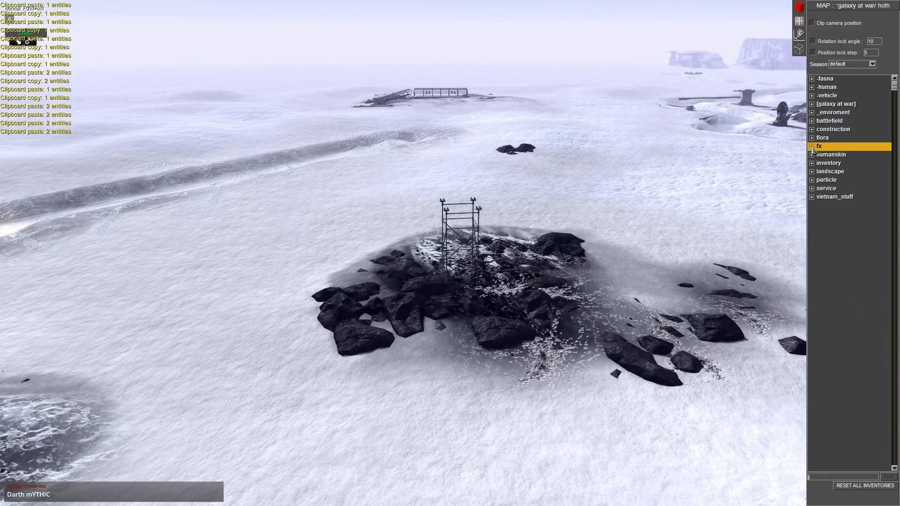
pyautogui.click(812, 104)
pyautogui.click(818, 154)
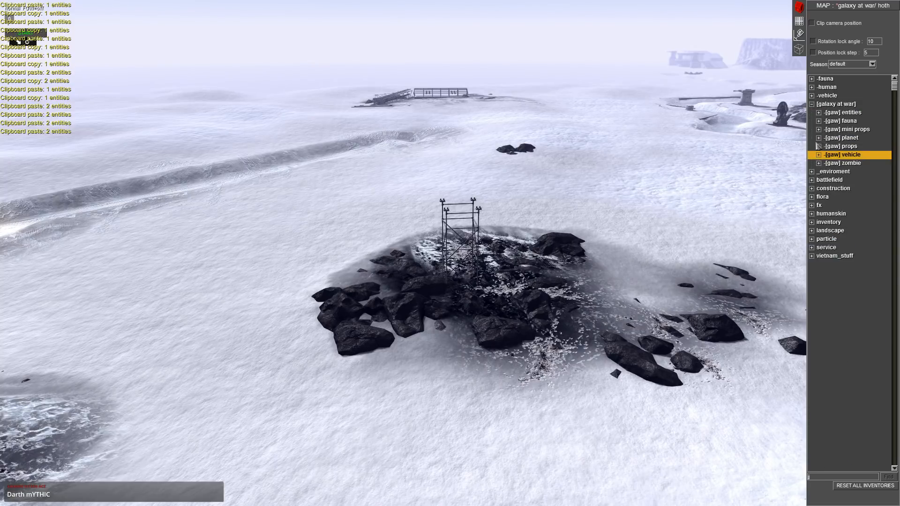
pyautogui.click(818, 146)
pyautogui.click(818, 146)
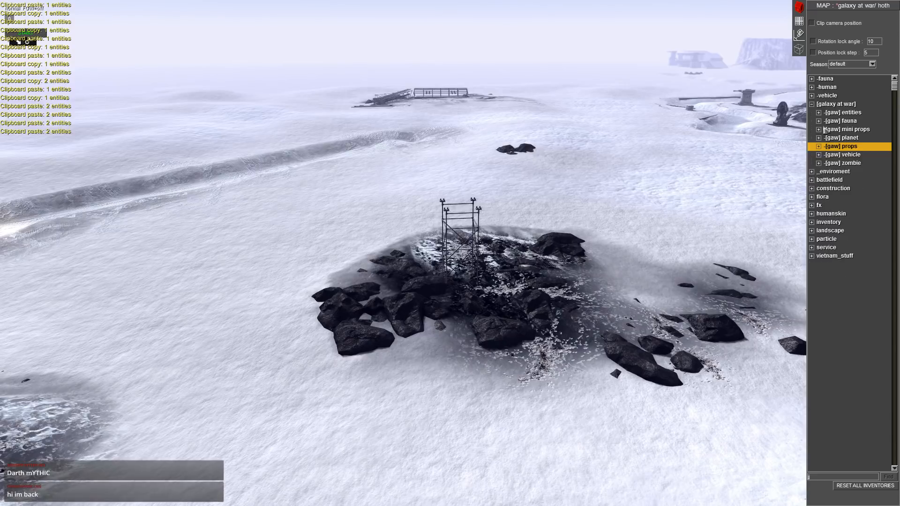
pyautogui.click(818, 112)
pyautogui.click(826, 180)
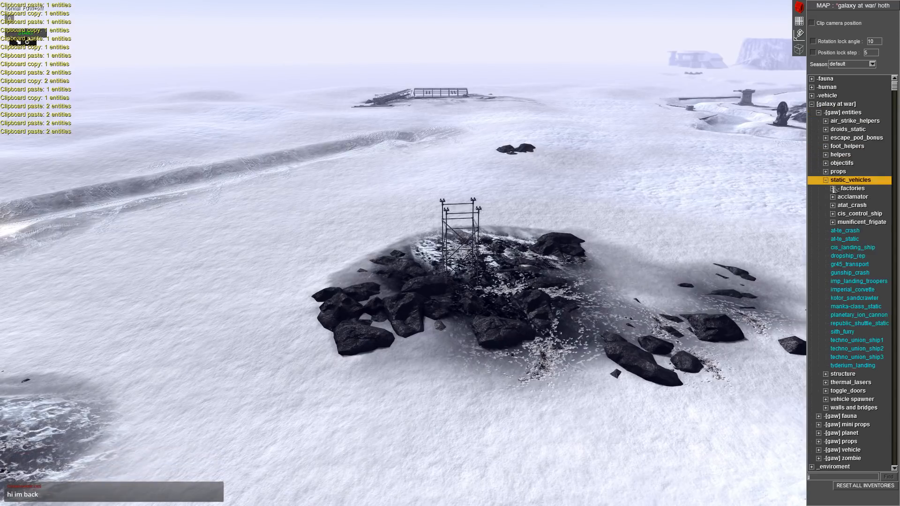
pyautogui.click(833, 206)
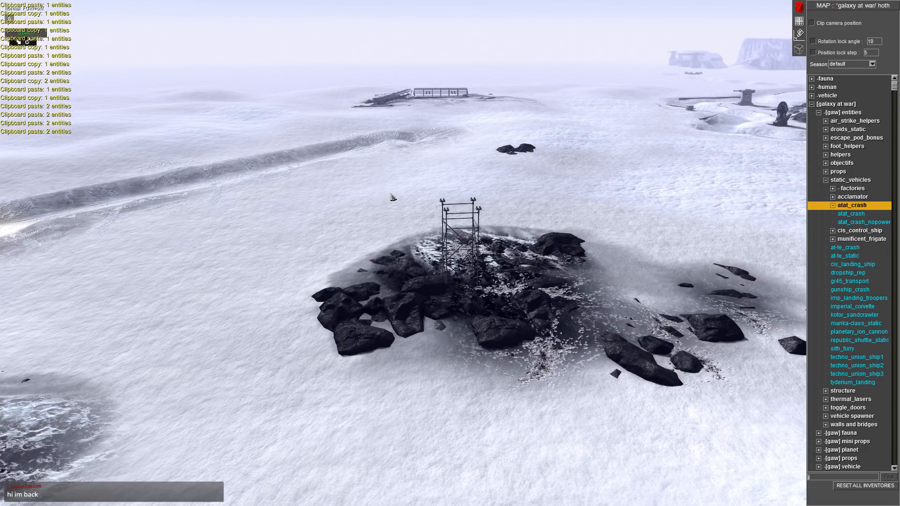
# - Place an atat_crash wreck in the snow beside the scaffold and enlarge it to a scale of about 1.49
pyautogui.press('Down')
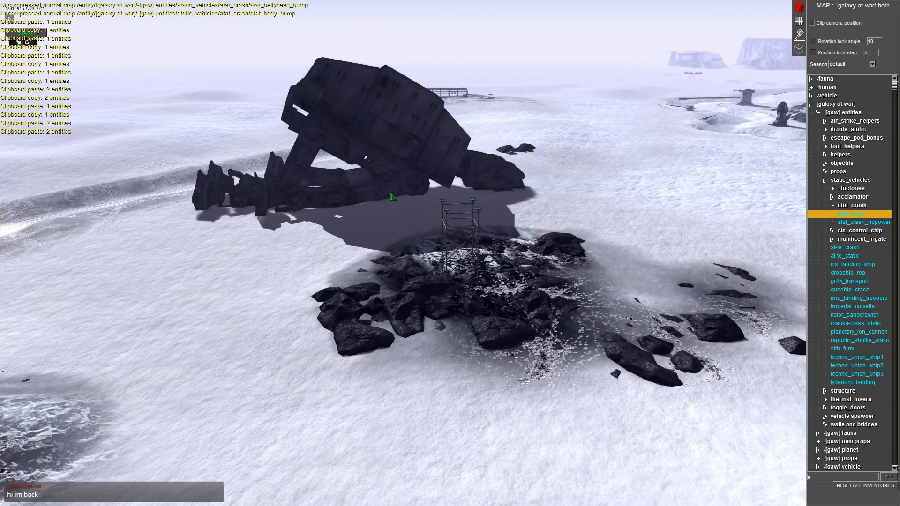
pyautogui.click(391, 198)
pyautogui.rightClick(391, 202)
pyautogui.click(390, 202)
pyautogui.scroll(3, 392, 203)
pyautogui.moveTo(392, 202); pyautogui.dragTo(337, 256, button='middle')
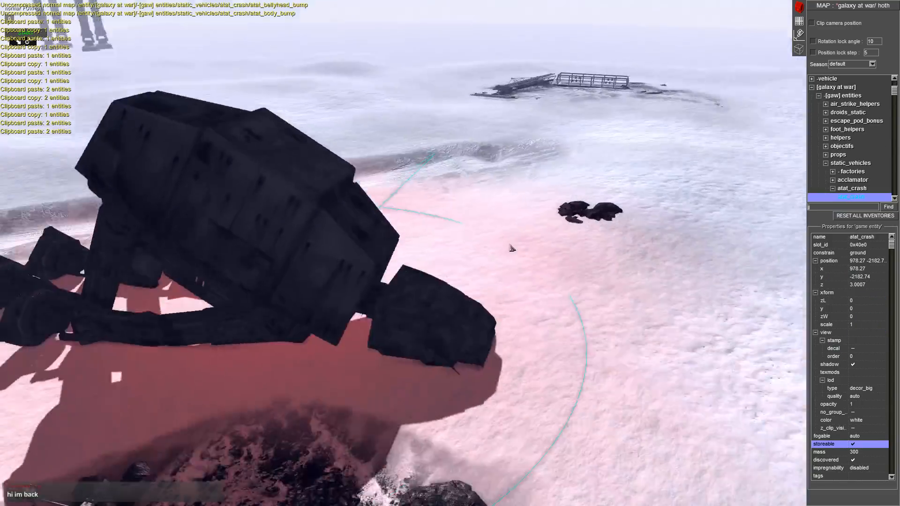
pyautogui.moveTo(337, 256); pyautogui.dragTo(363, 247)
pyautogui.moveTo(363, 247); pyautogui.dragTo(331, 220, button='middle')
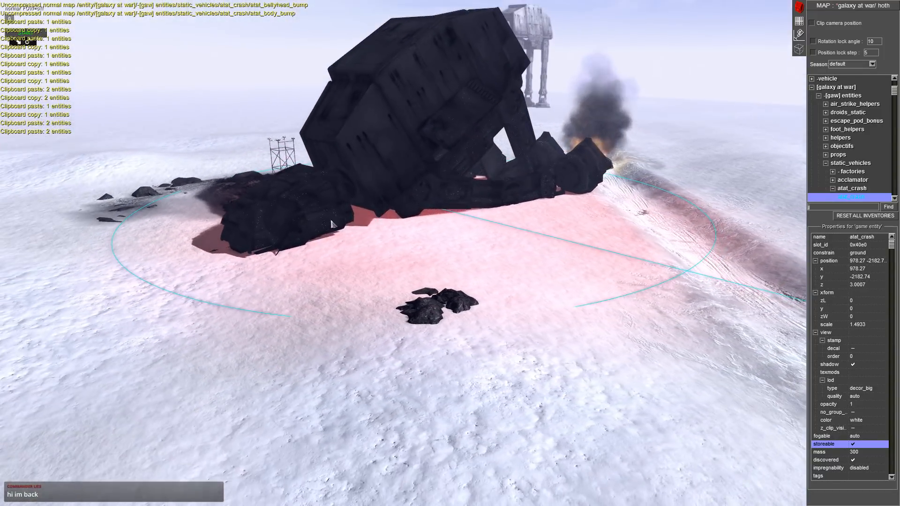
# - Inspect the atat_crash wreck beside the scaffold from several distances and delete it
pyautogui.scroll(6, 330, 224)
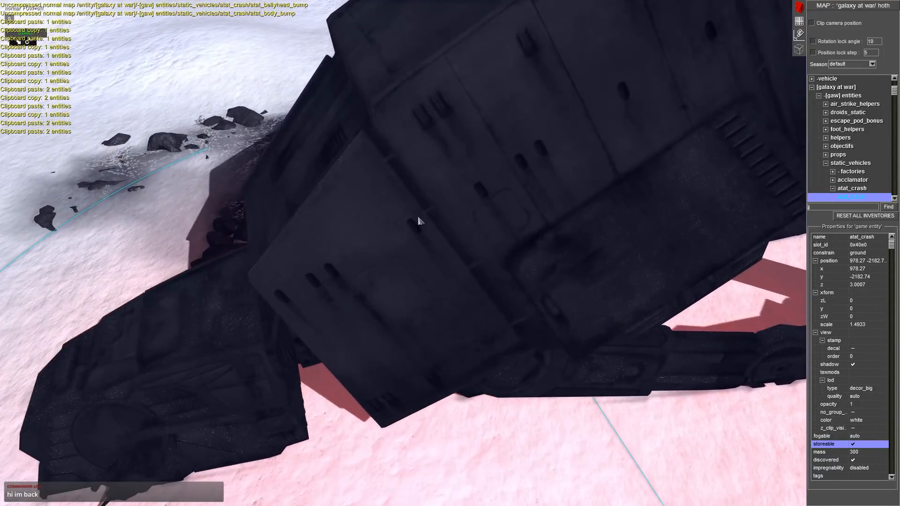
pyautogui.moveTo(419, 221); pyautogui.dragTo(387, 185, button='middle')
pyautogui.scroll(-5, 416, 227)
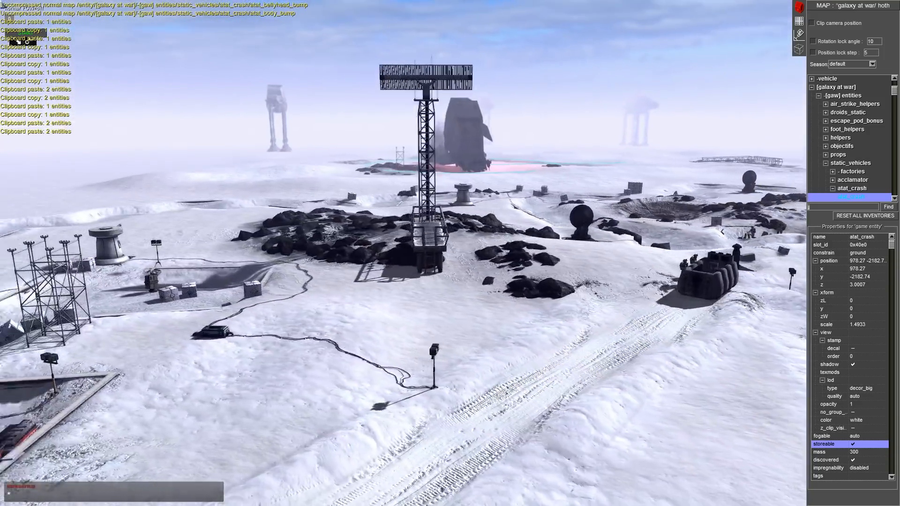
pyautogui.moveTo(3, 5); pyautogui.dragTo(291, 125, button='middle')
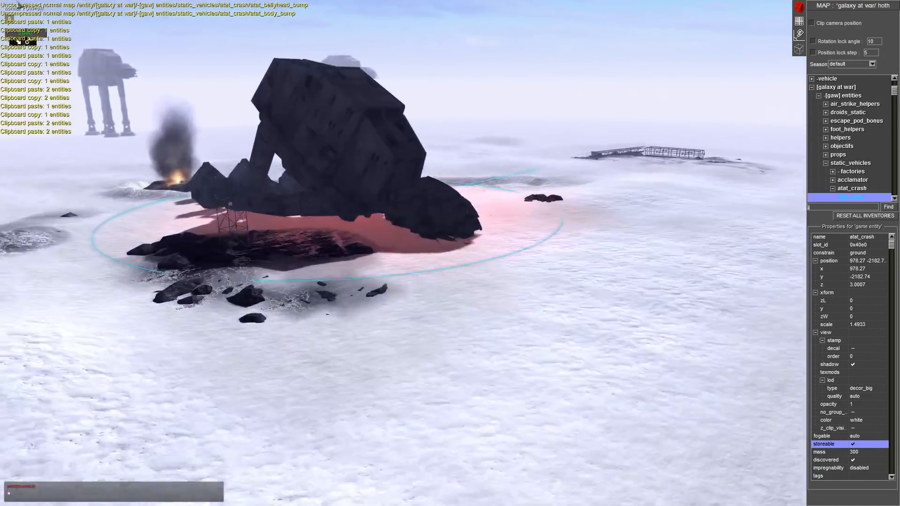
pyautogui.moveTo(358, 4); pyautogui.dragTo(573, 295, button='middle')
pyautogui.scroll(8, 280, 197)
pyautogui.scroll(-8, 313, 187)
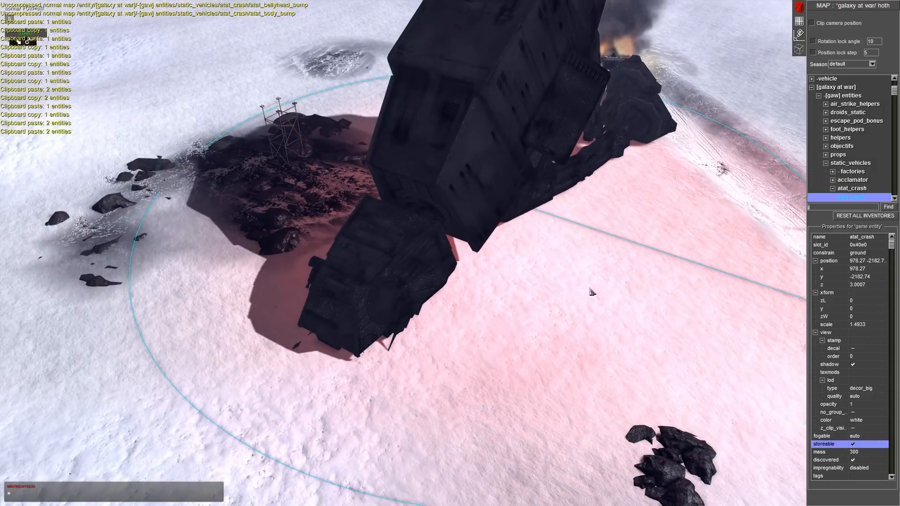
pyautogui.press('Delete')
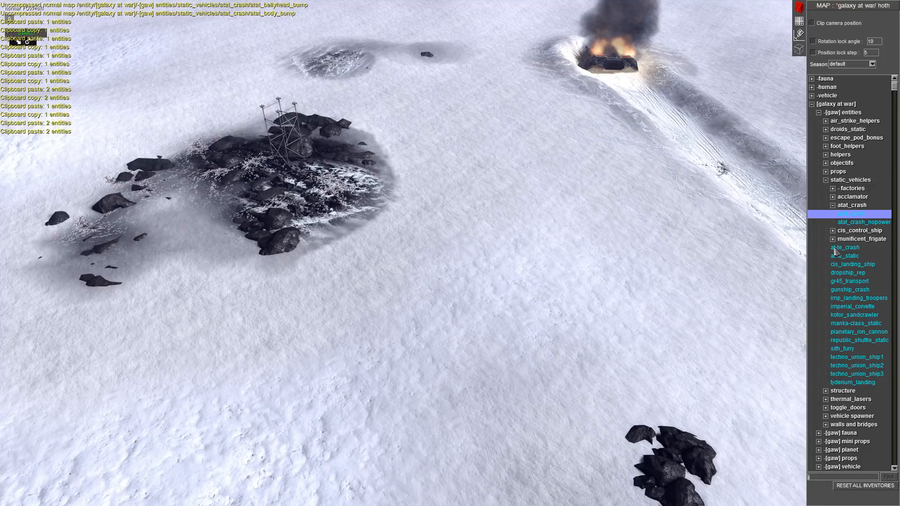
# - Preview the static_vehicles models from at-te_crash through gr45_transport on the snow beside the scaffold
pyautogui.click(844, 247)
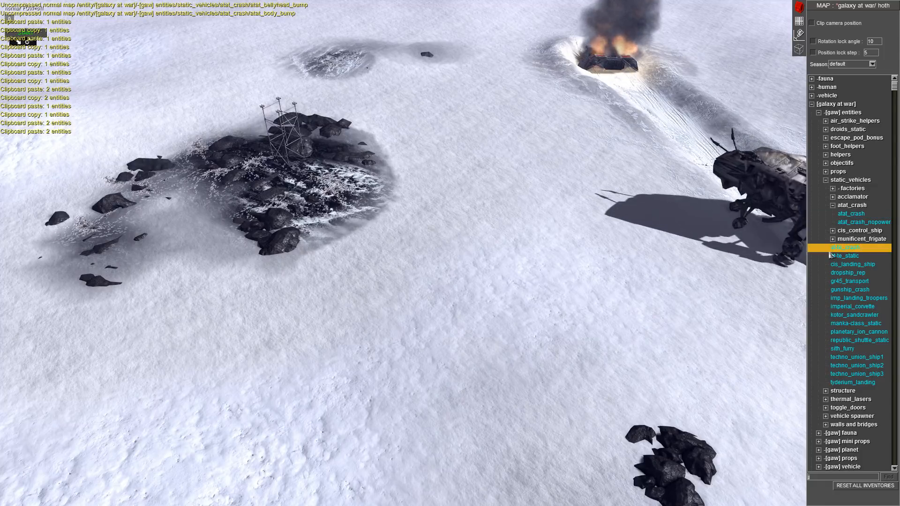
pyautogui.scroll(2, 514, 229)
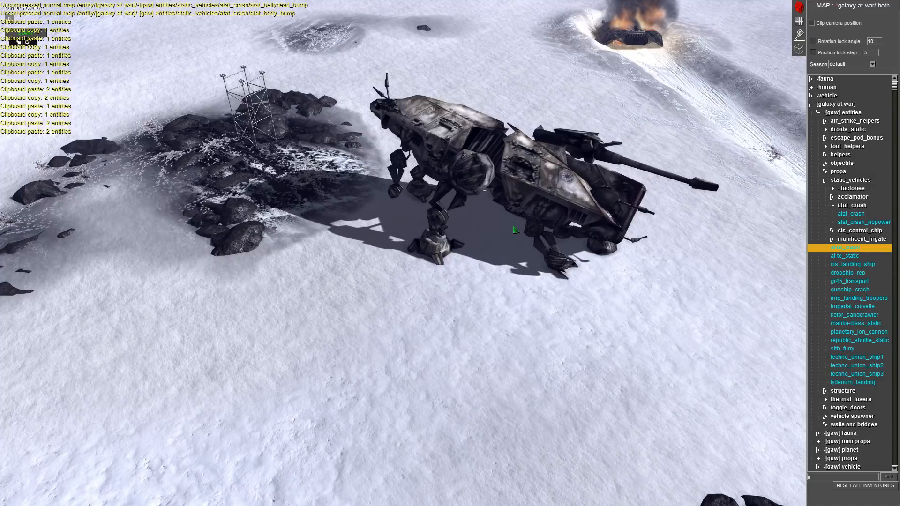
pyautogui.press('Down')
pyautogui.press('Down')
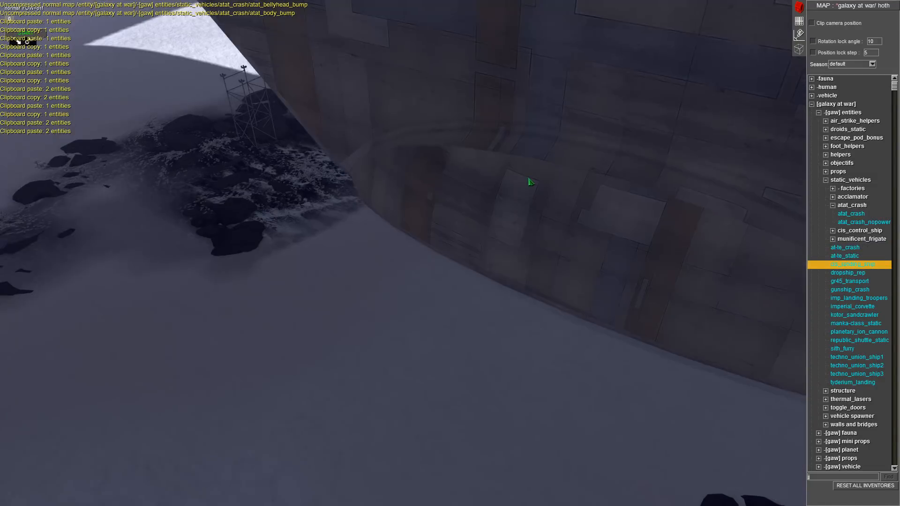
pyautogui.press('Down')
pyautogui.press('Down')
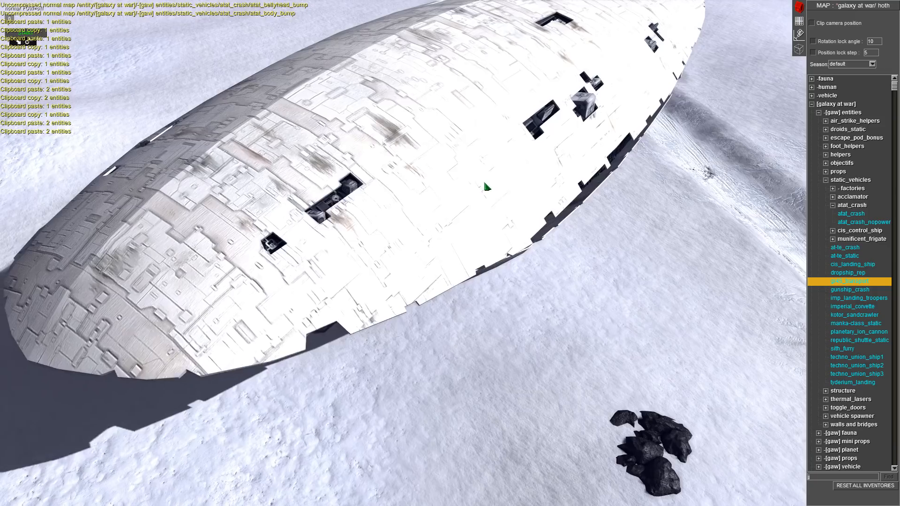
# - Try a gr45_transport beside the trench base and in the open snow near the dark cliffs, and delete it
pyautogui.scroll(-6, 485, 187)
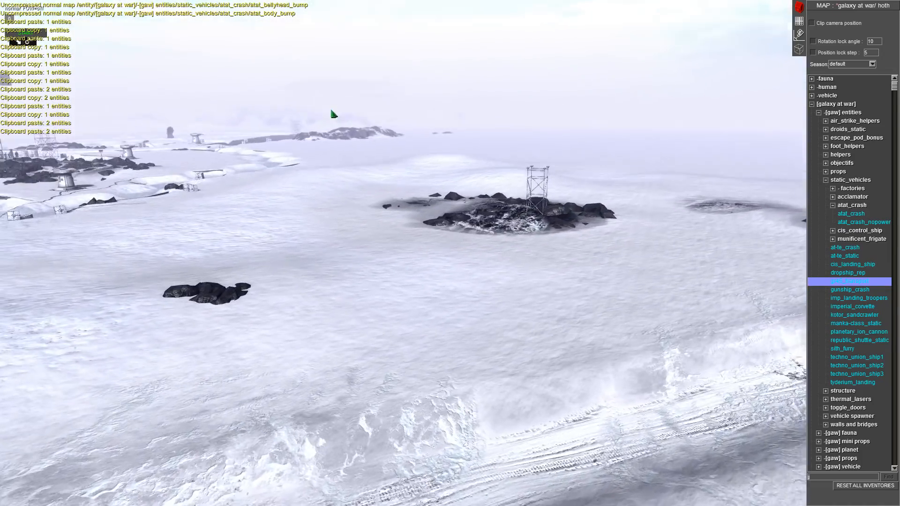
pyautogui.moveTo(365, 126)
pyautogui.mouseDown(button='middle')
pyautogui.moveTo(415, 118)
pyautogui.moveTo(427, 190)
pyautogui.moveTo(396, 177)
pyautogui.moveTo(384, 145)
pyautogui.moveTo(651, 167)
pyautogui.mouseUp(button='middle')
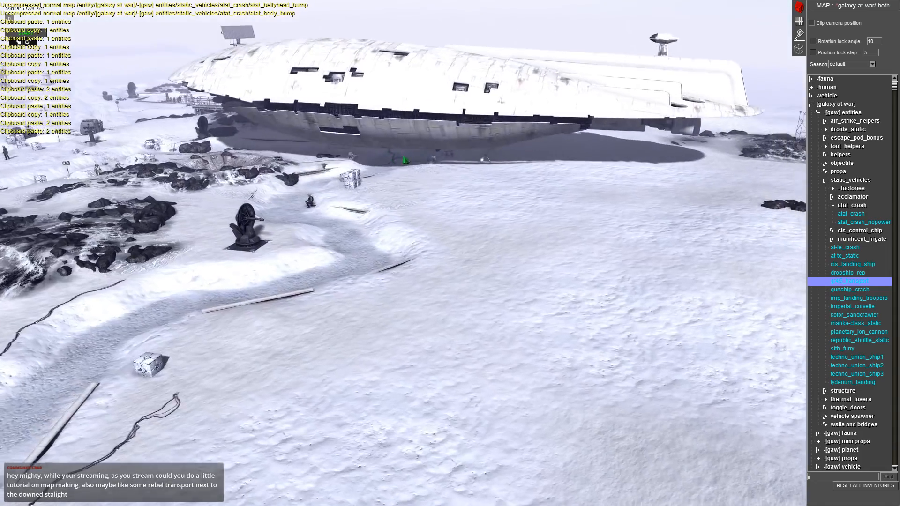
pyautogui.click(602, 171)
pyautogui.moveTo(651, 166); pyautogui.dragTo(160, 98)
pyautogui.moveTo(306, 160); pyautogui.dragTo(581, 4, button='middle')
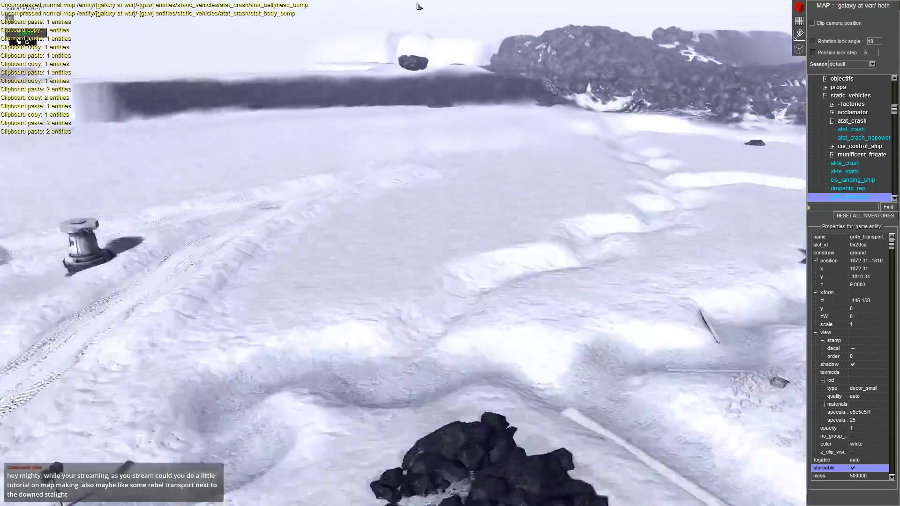
pyautogui.rightClick(525, 116)
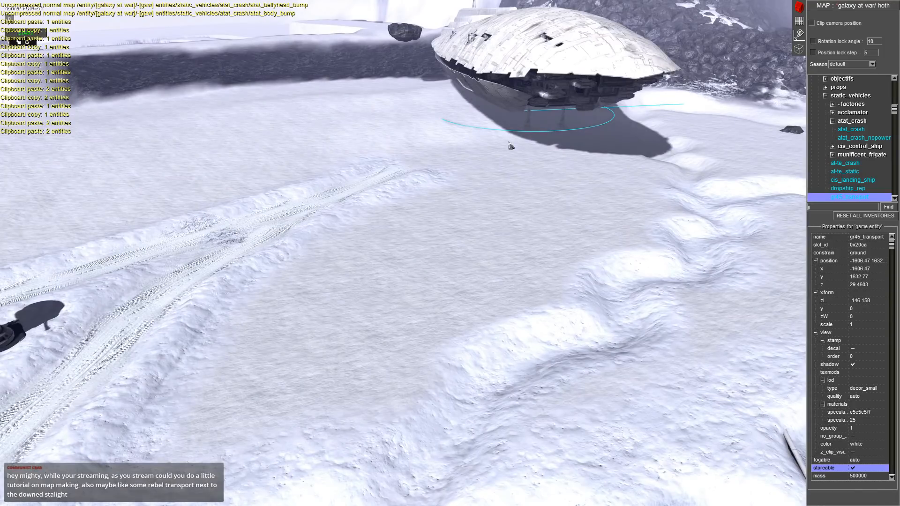
pyautogui.press('Delete')
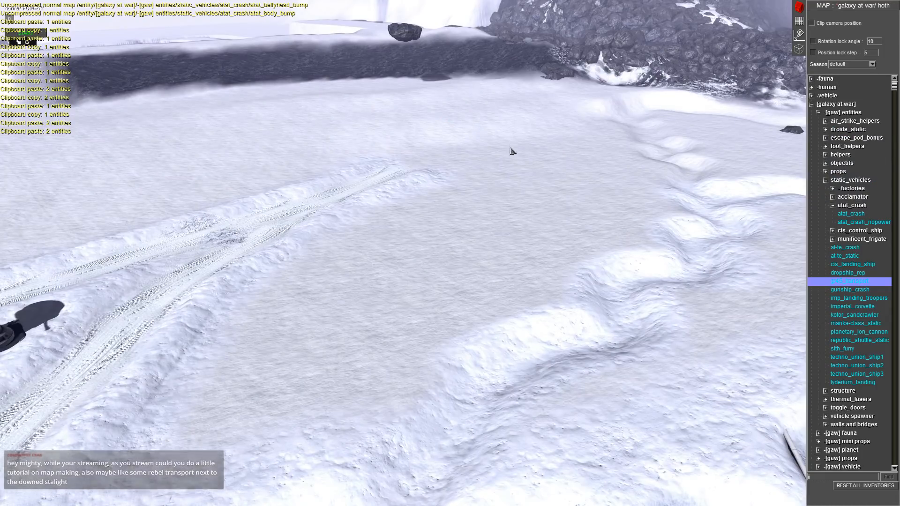
# - Preview the gunship_crash, imp_landing_troopers, imperial_corvette, kotor_sandcrawler and manka-class_static models on the open snow
pyautogui.scroll(-3, 528, 138)
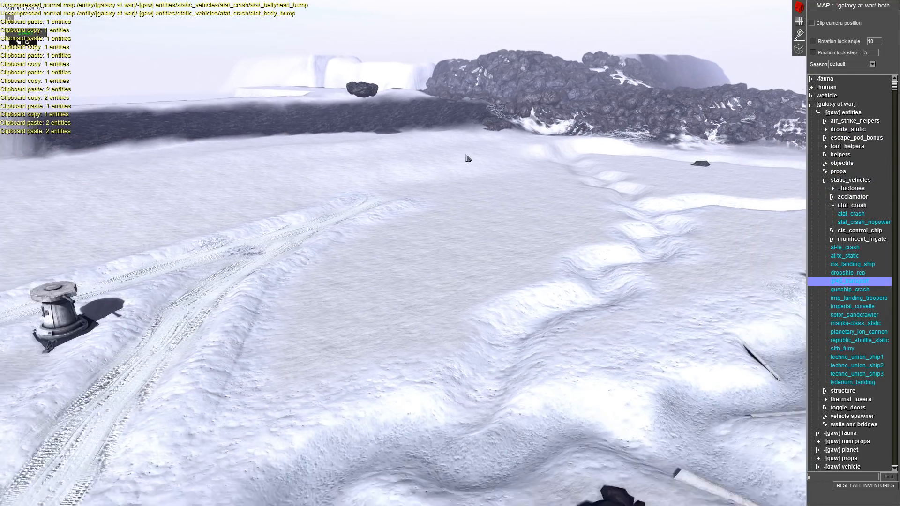
pyautogui.moveTo(467, 157); pyautogui.dragTo(341, 212, button='middle')
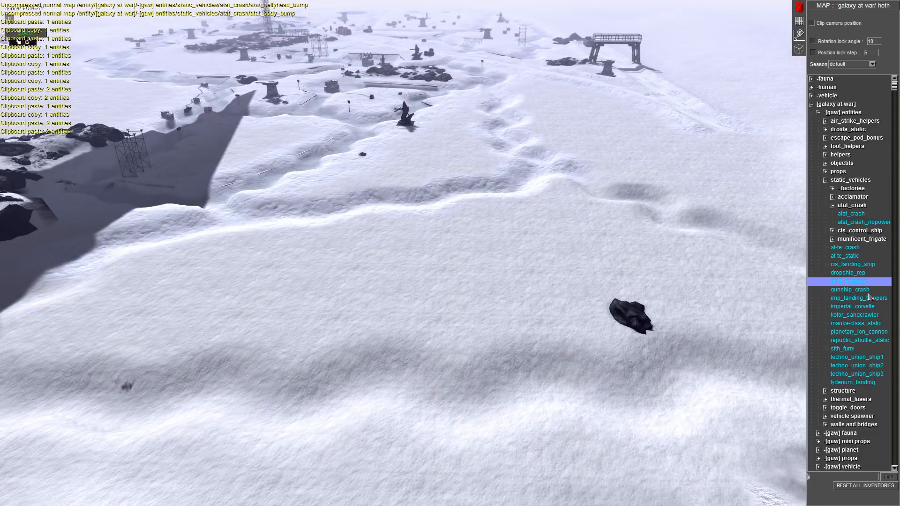
pyautogui.click(865, 292)
pyautogui.click(472, 282)
pyautogui.scroll(3, 473, 282)
pyautogui.press('Down')
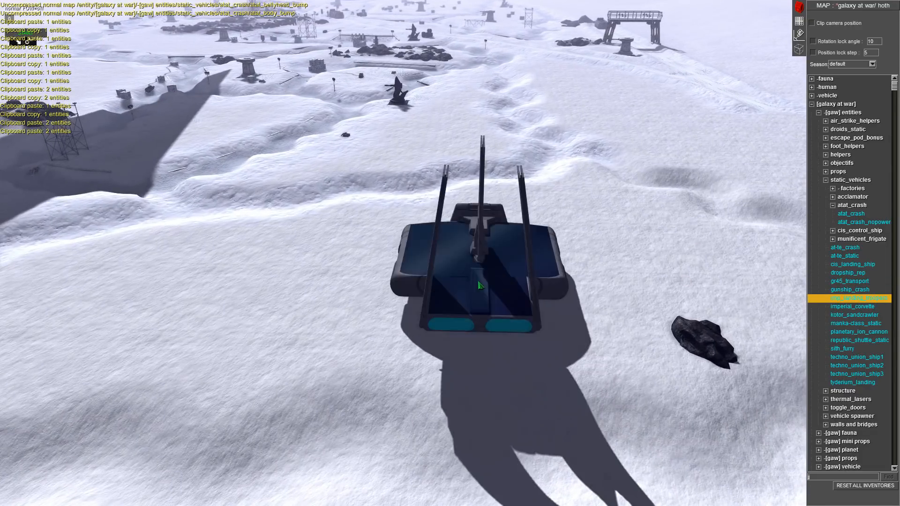
pyautogui.press('Down')
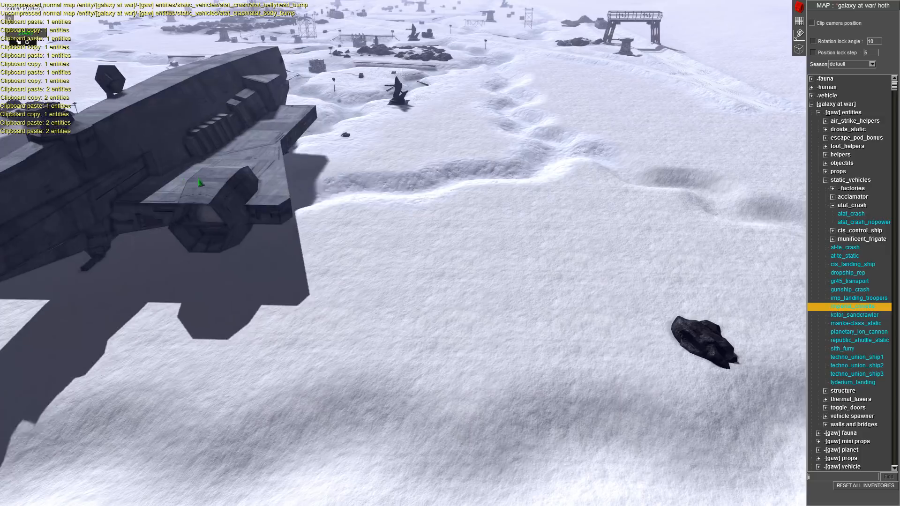
pyautogui.moveTo(309, 218); pyautogui.dragTo(235, 80, button='middle')
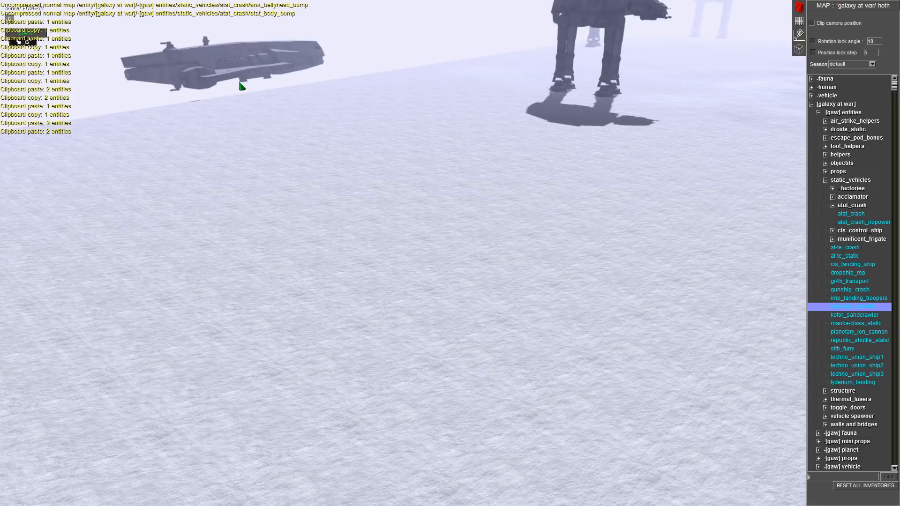
pyautogui.click(843, 317)
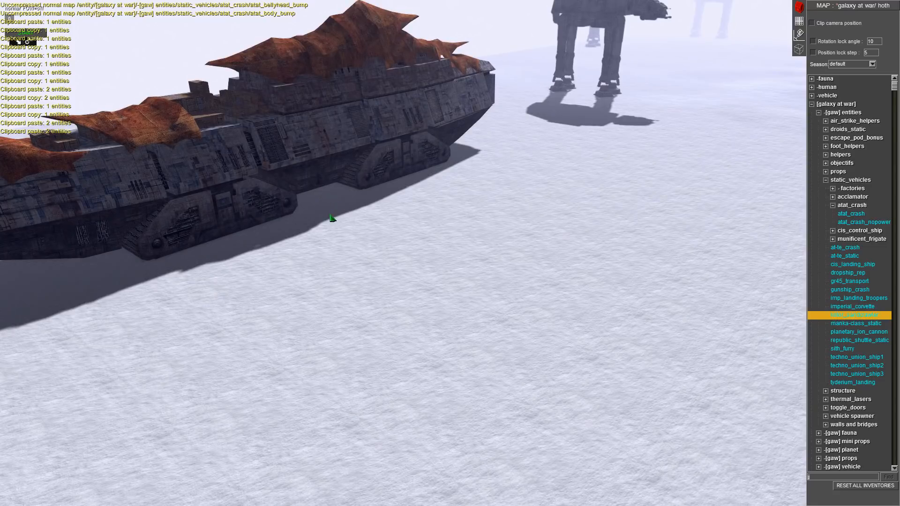
pyautogui.press('Down')
# - Place a planetary_ion_cannon on the distant open snow near the shield generator, beyond the trench base
pyautogui.press('Down')
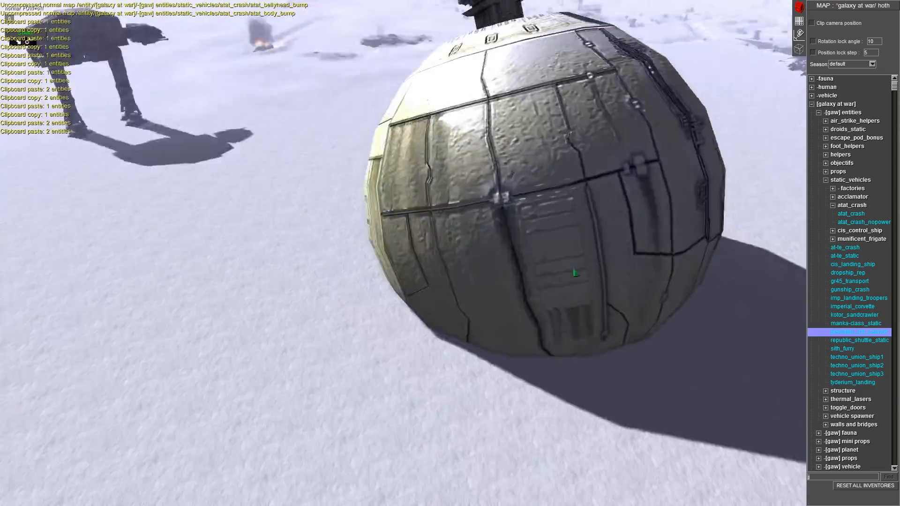
pyautogui.moveTo(575, 272); pyautogui.dragTo(599, 255, button='middle')
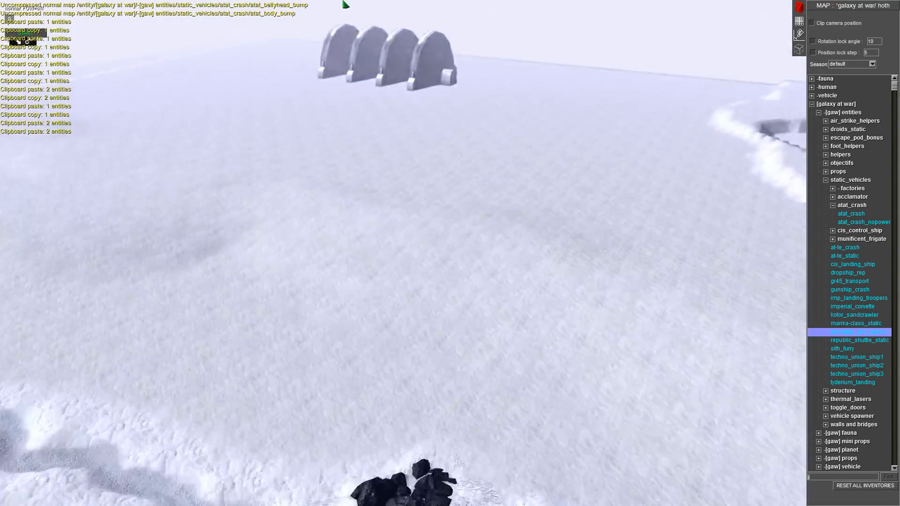
pyautogui.moveTo(344, 201); pyautogui.dragTo(313, 176, button='middle')
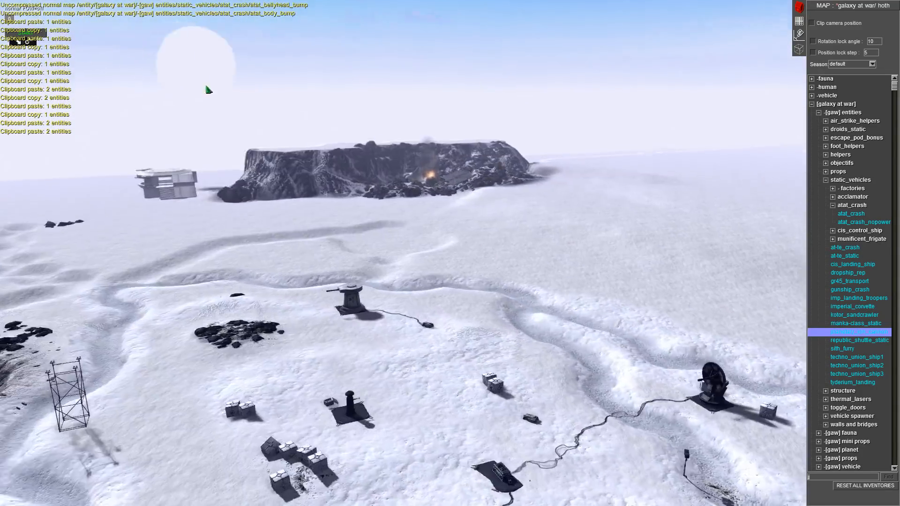
pyautogui.moveTo(206, 88); pyautogui.dragTo(440, 154, button='middle')
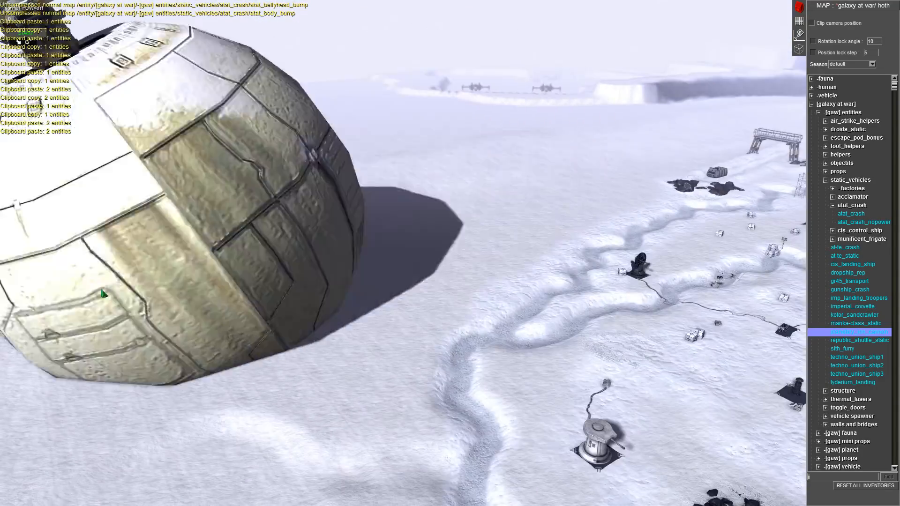
pyautogui.moveTo(220, 262); pyautogui.dragTo(155, 282, button='middle')
pyautogui.moveTo(356, 210); pyautogui.dragTo(329, 193, button='middle')
# - Box-select the objects around the planetary ion cannon and set their LOD quality to high poly
pyautogui.moveTo(353, 227); pyautogui.dragTo(193, 62)
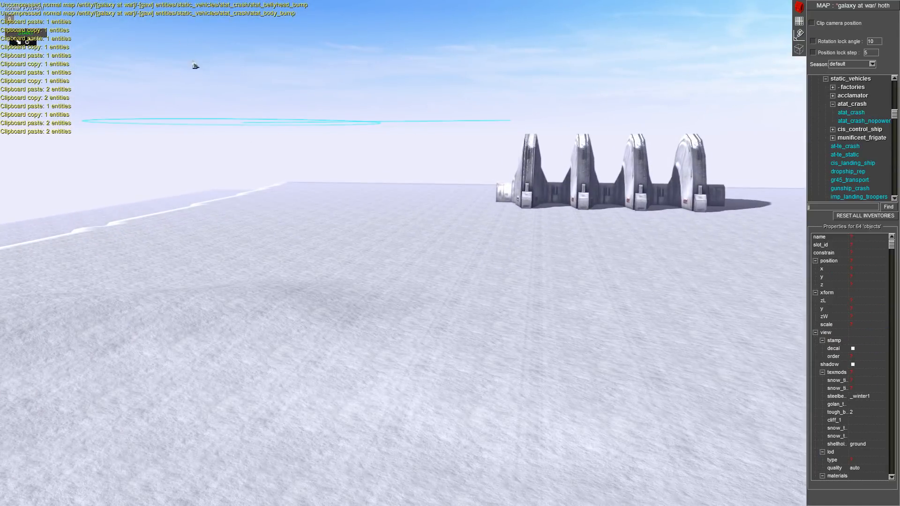
pyautogui.scroll(-5, 874, 433)
pyautogui.scroll(-3, 873, 438)
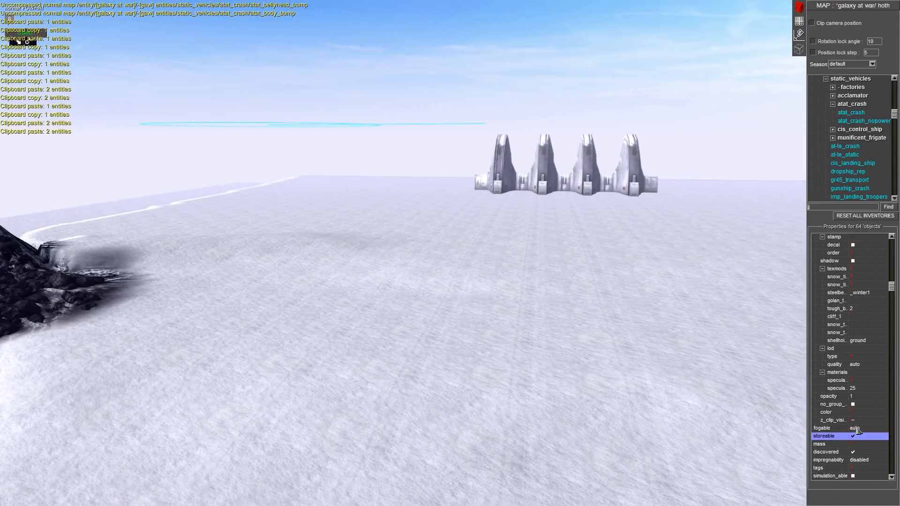
pyautogui.click(857, 365)
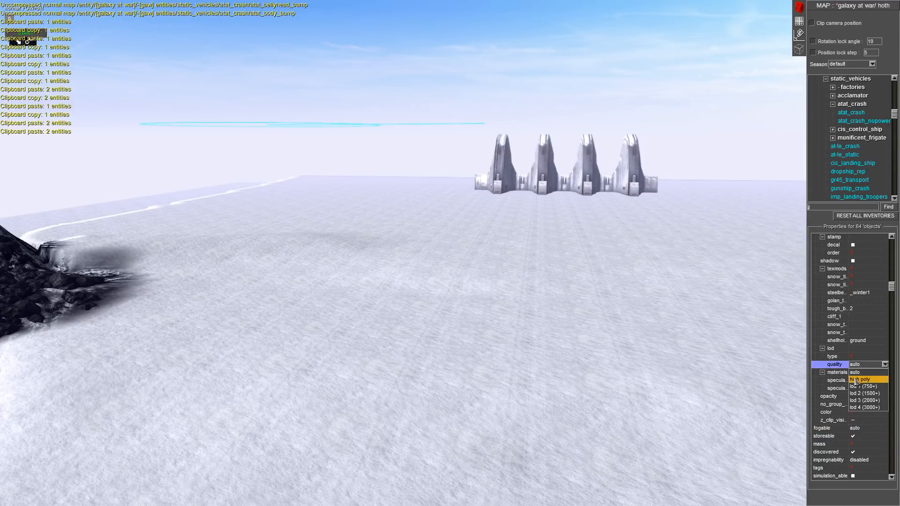
pyautogui.click(856, 380)
pyautogui.click(556, 408)
# - Check the planetary ion cannon on the horizon from several viewpoints across the trench base
pyautogui.press('Down')
pyautogui.press('Right')
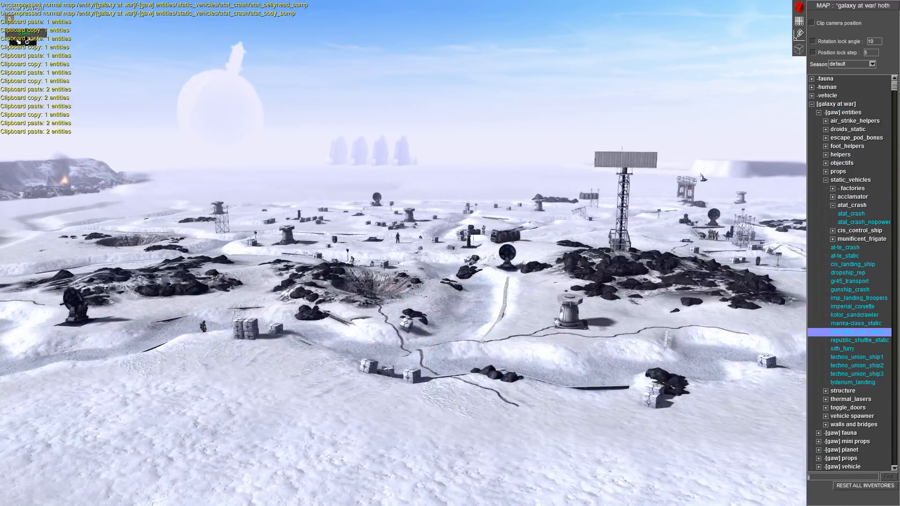
pyautogui.scroll(5, 700, 177)
pyautogui.moveTo(637, 120); pyautogui.dragTo(560, 121, button='middle')
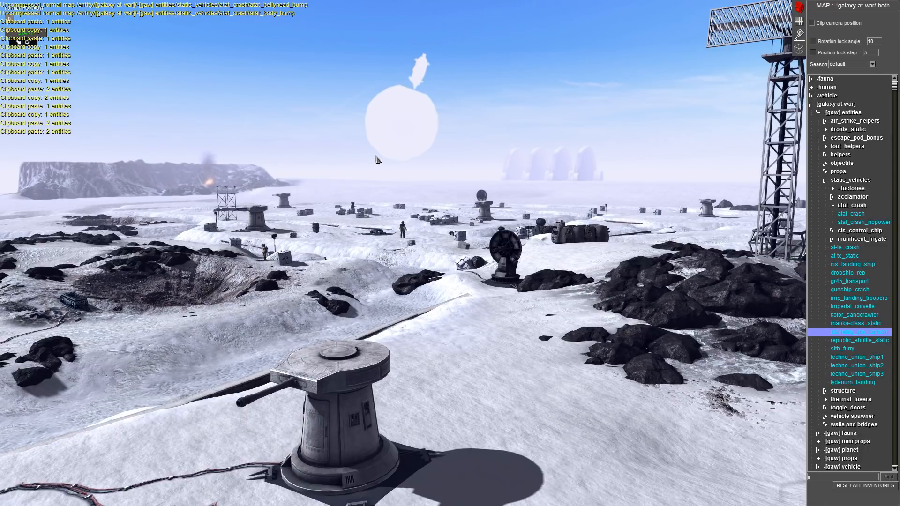
pyautogui.moveTo(429, 146); pyautogui.dragTo(534, 185, button='middle')
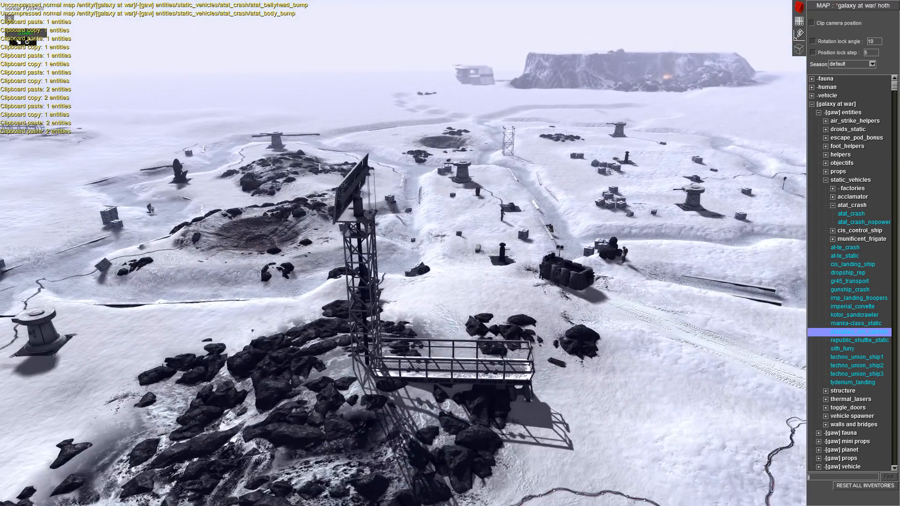
pyautogui.moveTo(467, 149)
pyautogui.mouseDown(button='middle')
pyautogui.moveTo(412, 148)
pyautogui.moveTo(468, 149)
pyautogui.mouseUp(button='middle')
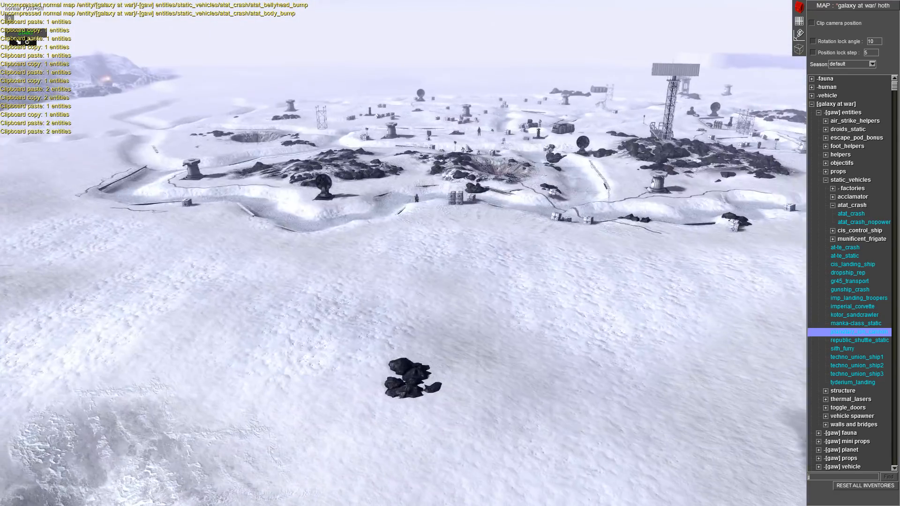
pyautogui.moveTo(468, 206); pyautogui.dragTo(601, 230, button='middle')
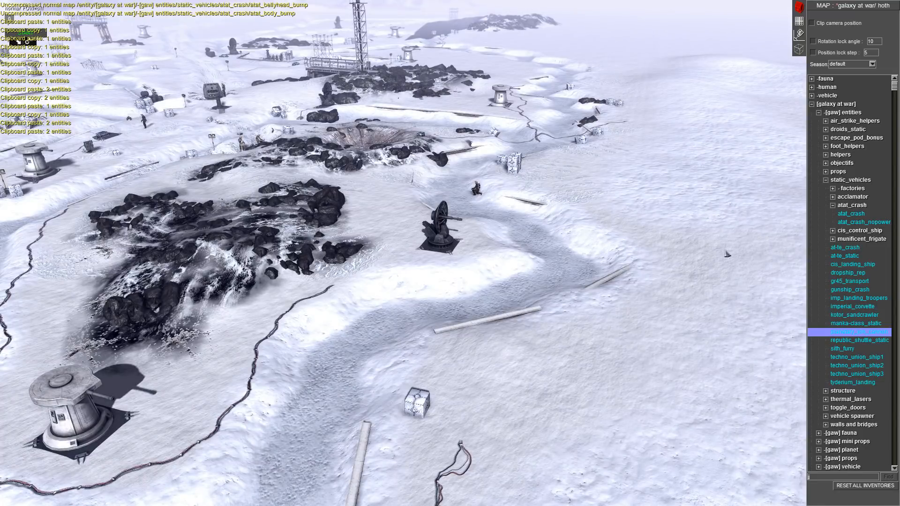
# - Preview the republic_shuttle_static, sith_furry and techno_union_ship models over the trench area
pyautogui.click(839, 340)
pyautogui.click(838, 348)
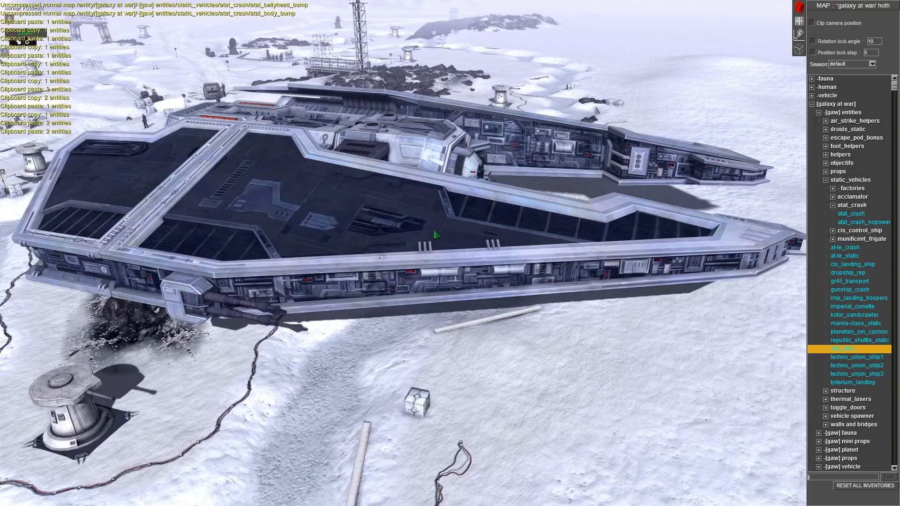
pyautogui.click(857, 366)
pyautogui.click(856, 357)
pyautogui.scroll(-5, 447, 194)
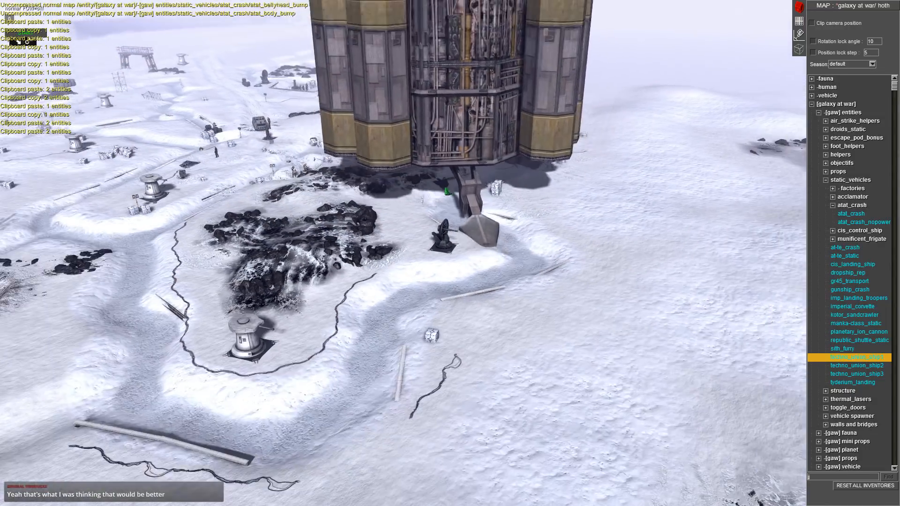
pyautogui.scroll(-5, 446, 190)
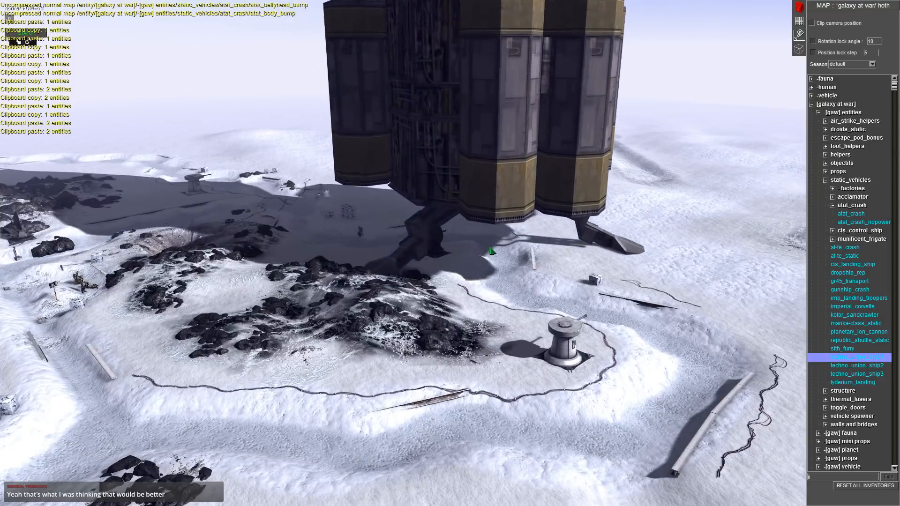
pyautogui.moveTo(485, 276); pyautogui.dragTo(599, 328, button='middle')
pyautogui.click(856, 373)
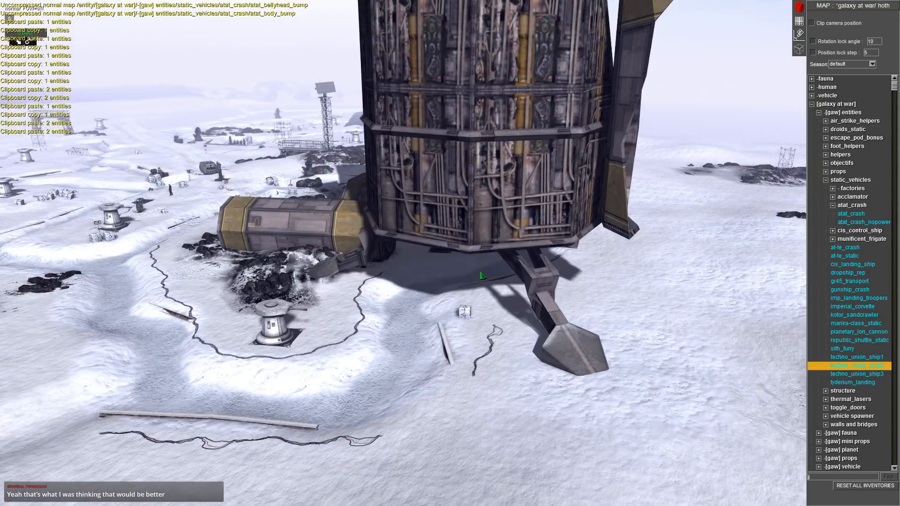
# - Place a tyderium_landing shuttle on the distant snow beside the AT-AT walkers and turn it
pyautogui.press('Down')
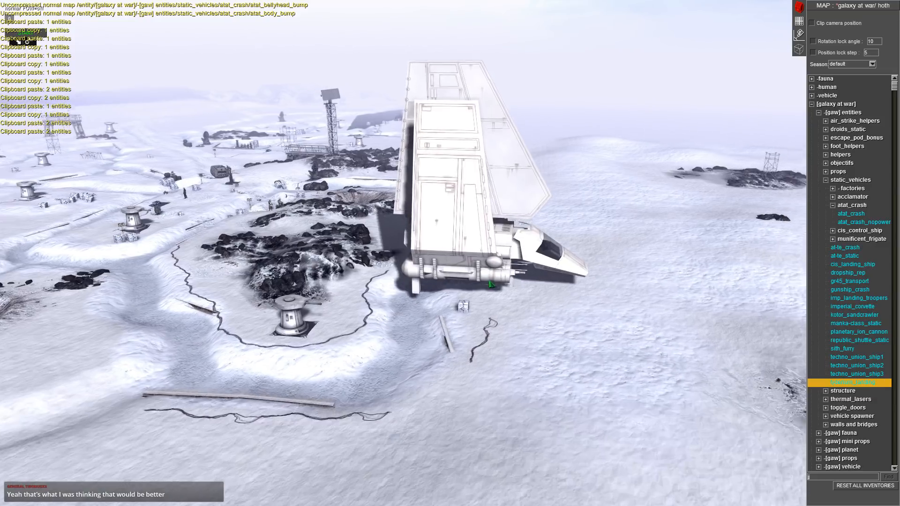
pyautogui.moveTo(490, 284); pyautogui.dragTo(566, 282, button='middle')
pyautogui.scroll(2, 659, 86)
pyautogui.click(647, 130)
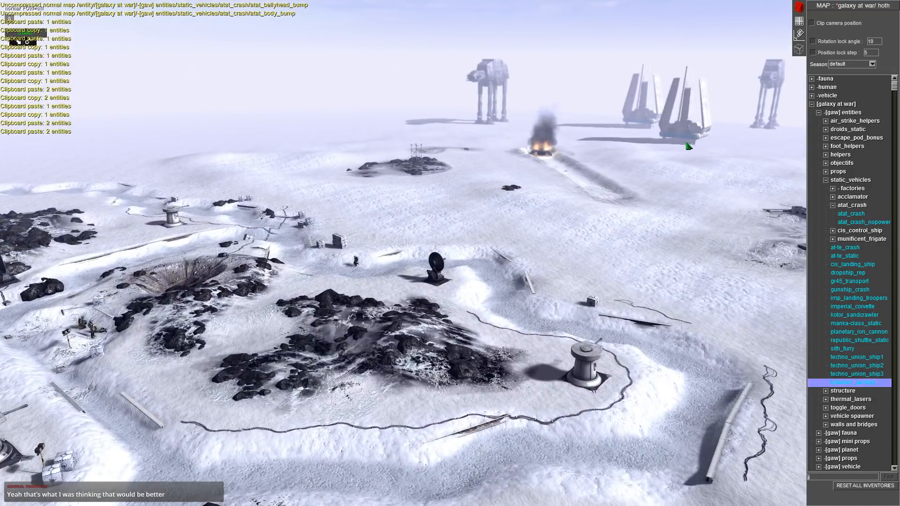
pyautogui.moveTo(671, 143); pyautogui.dragTo(519, 106, button='right')
pyautogui.moveTo(566, 146); pyautogui.dragTo(441, 173, button='middle')
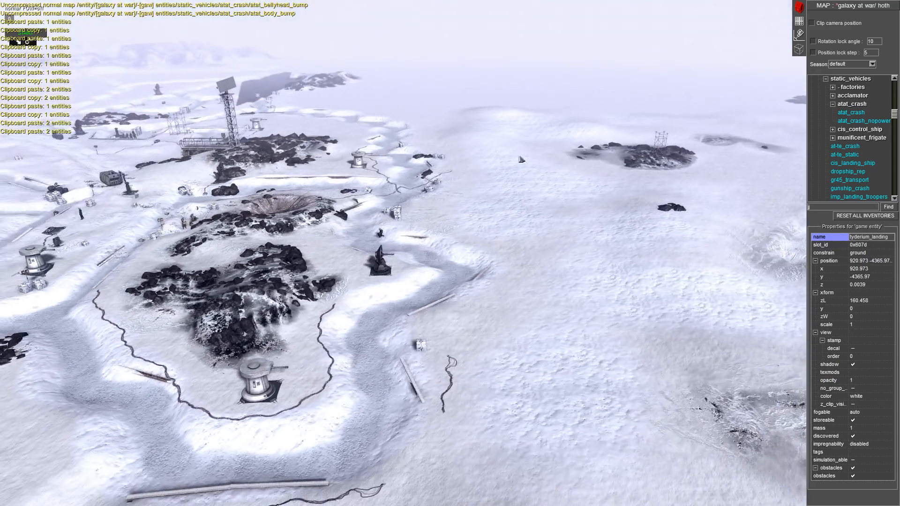
# - Expand the munificent_frigate group and try its first model over the trench base
pyautogui.scroll(2, 519, 160)
pyautogui.moveTo(519, 159); pyautogui.dragTo(632, 268, button='middle')
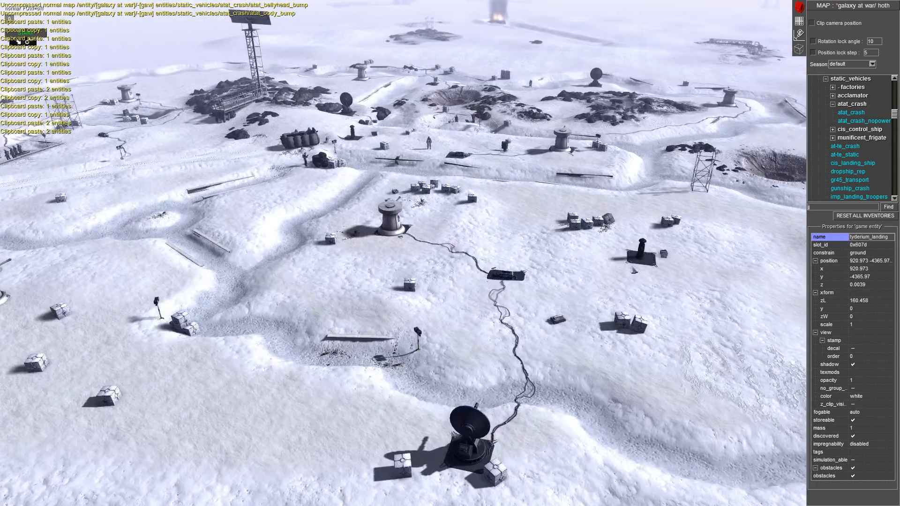
pyautogui.click(560, 283)
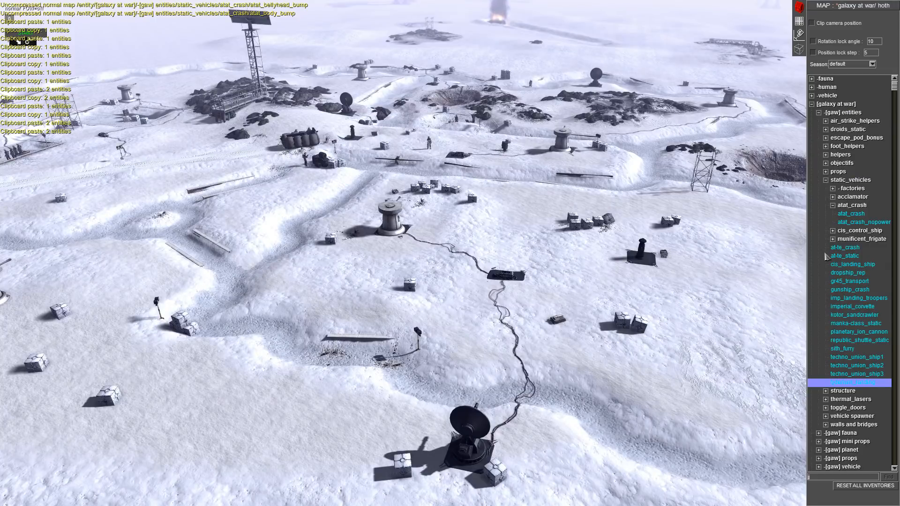
pyautogui.click(832, 239)
pyautogui.click(841, 248)
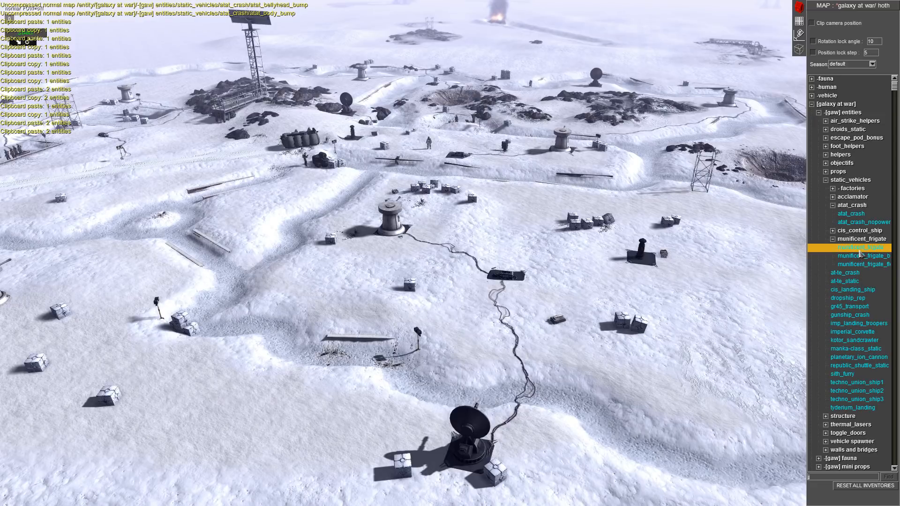
pyautogui.scroll(-3, 515, 304)
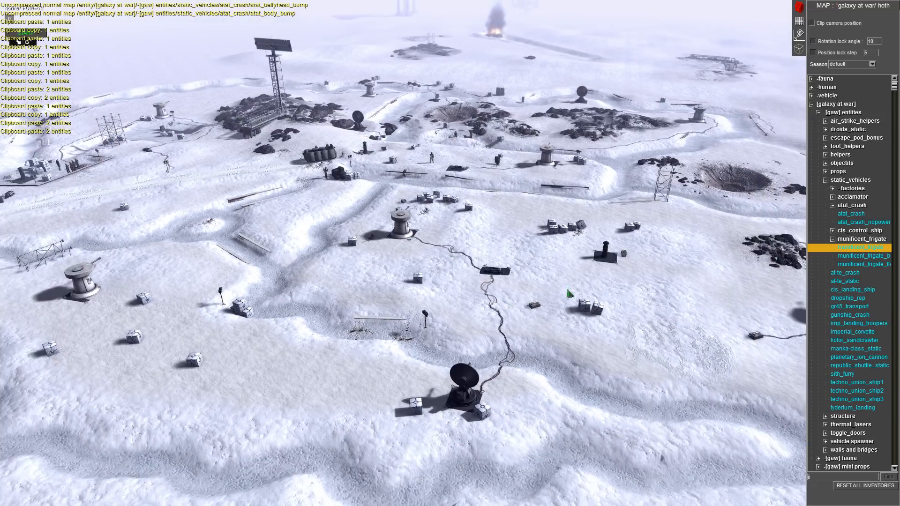
pyautogui.moveTo(566, 289); pyautogui.dragTo(685, 245, button='middle')
pyautogui.moveTo(591, 196); pyautogui.dragTo(440, 200, button='middle')
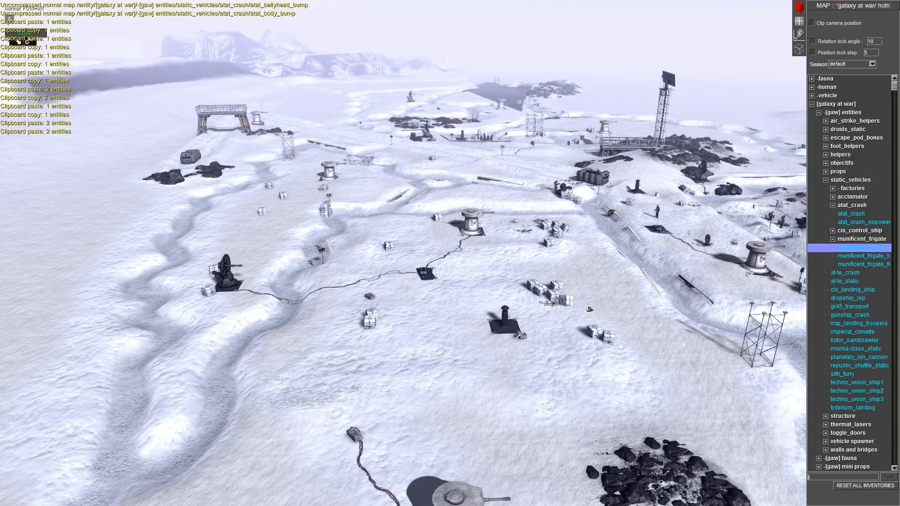
# - Copy the pair of w_box_medium crates and paste them into the outer trench bend beside the fallen beam
pyautogui.moveTo(586, 328); pyautogui.dragTo(585, 327)
pyautogui.moveTo(584, 327); pyautogui.dragTo(712, 345, button='middle')
pyautogui.moveTo(497, 155); pyautogui.dragTo(486, 276, button='middle')
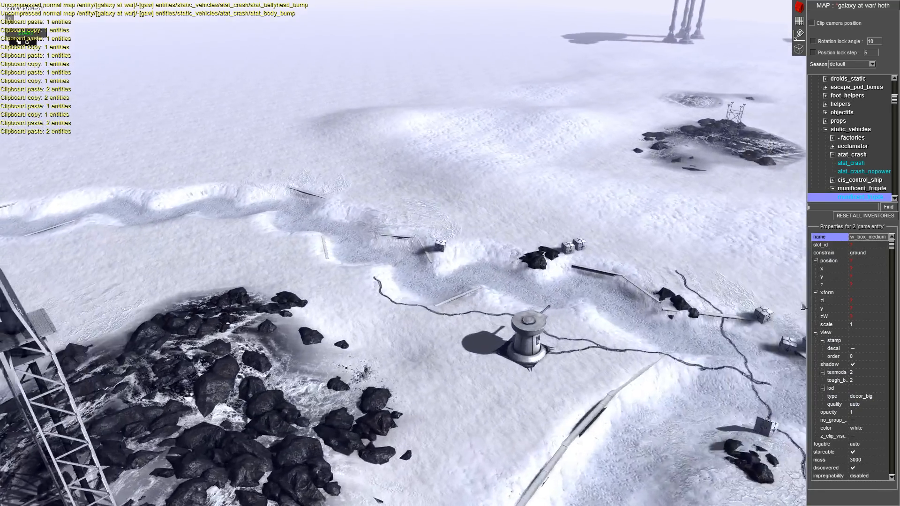
pyautogui.scroll(5, 552, 315)
pyautogui.hotkey('ctrl', 'c')
pyautogui.hotkey('ctrl', 'v')
pyautogui.moveTo(407, 341); pyautogui.dragTo(347, 349)
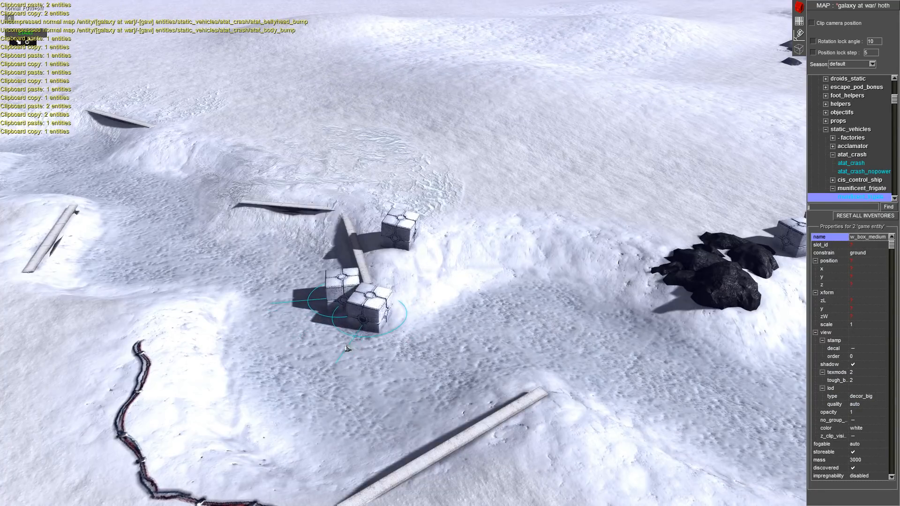
# - Add one more w_box_medium crate to the pile at the outer trench bend
pyautogui.scroll(2, 366, 325)
pyautogui.moveTo(571, 323); pyautogui.dragTo(414, 262, button='middle')
pyautogui.hotkey('ctrl', 'v')
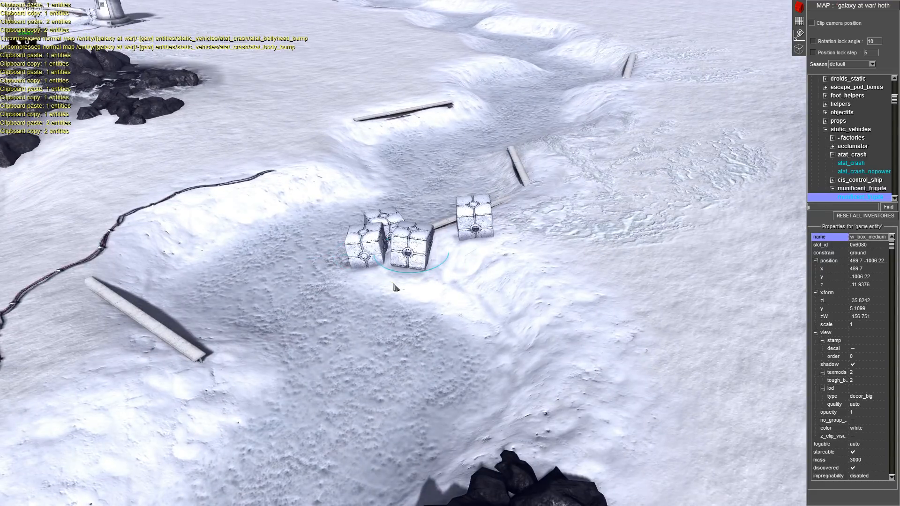
pyautogui.scroll(-3, 396, 293)
pyautogui.moveTo(396, 292); pyautogui.dragTo(647, 302, button='middle')
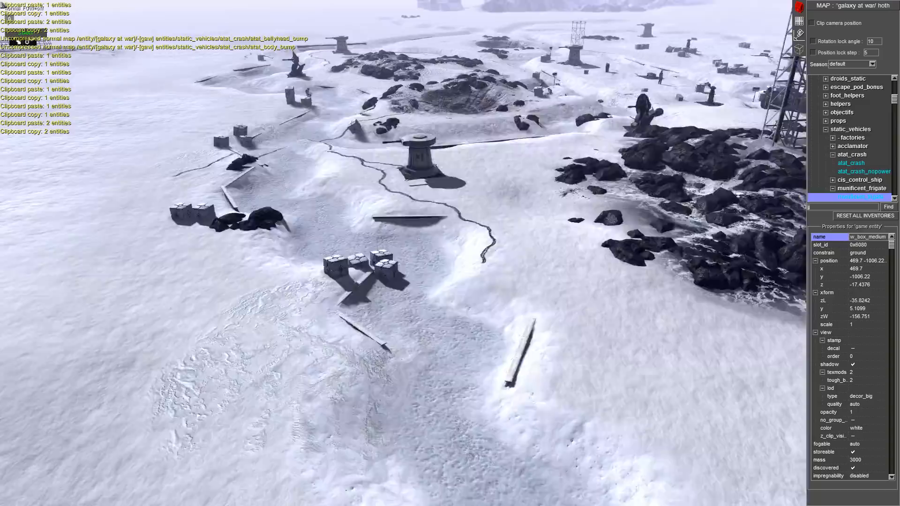
# - Copy the cable_for_mish2 segment near the turret and paste it on the trench edge just beyond the crate pile
pyautogui.moveTo(300, 225); pyautogui.dragTo(421, 288, button='middle')
pyautogui.moveTo(488, 208); pyautogui.dragTo(494, 221)
pyautogui.hotkey('ctrl', 'c')
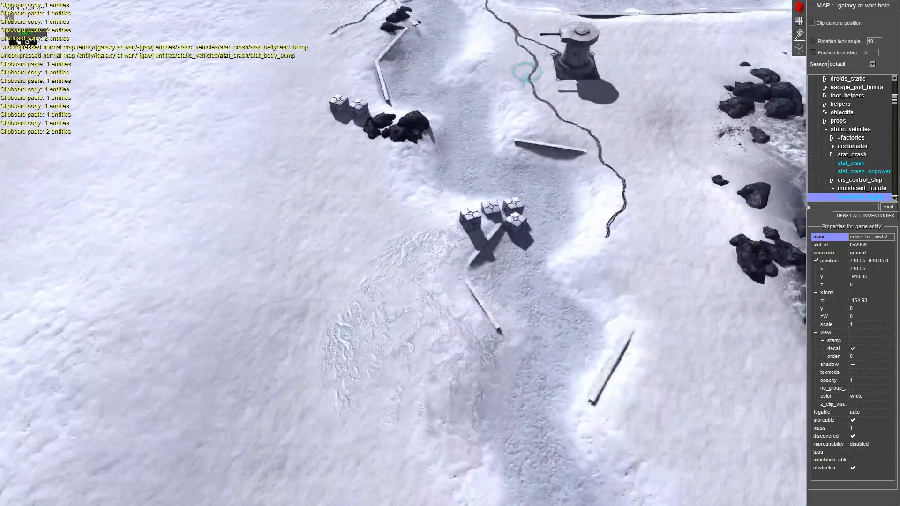
pyautogui.hotkey('ctrl', 'v')
pyautogui.moveTo(423, 254); pyautogui.dragTo(439, 228)
pyautogui.moveTo(439, 230); pyautogui.dragTo(458, 248, button='middle')
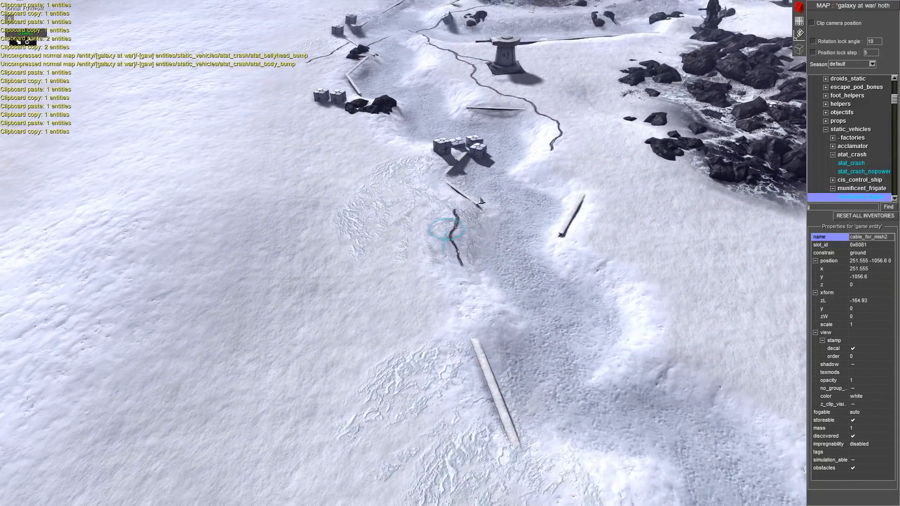
# - Chain three more cable_for_mish2 copies end to end along the trench edge, passing outside the large fallen beam
pyautogui.hotkey('ctrl', 'c')
pyautogui.hotkey('ctrl', 'v')
pyautogui.moveTo(462, 286)
pyautogui.mouseDown()
pyautogui.moveTo(466, 300)
pyautogui.moveTo(457, 294)
pyautogui.mouseUp()
pyautogui.hotkey('ctrl', 'c')
pyautogui.hotkey('ctrl', 'v')
pyautogui.moveTo(444, 329); pyautogui.dragTo(423, 274)
pyautogui.moveTo(423, 274); pyautogui.dragTo(564, 261, button='middle')
pyautogui.hotkey('ctrl', 'c')
pyautogui.hotkey('ctrl', 'v')
pyautogui.moveTo(564, 261); pyautogui.dragTo(546, 363)
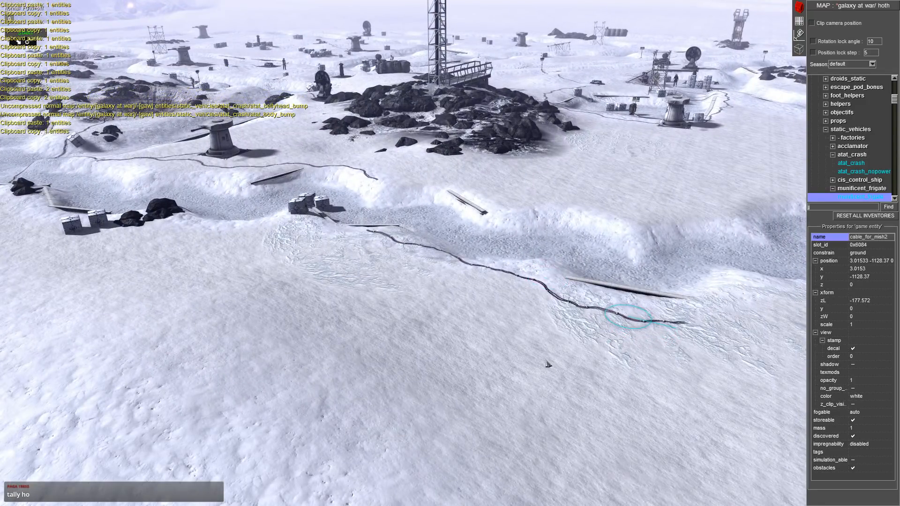
# - Add another cable_for_mish2 copy and rotate it so the line curves around the end of the large beam
pyautogui.press('Right')
pyautogui.moveTo(478, 161); pyautogui.dragTo(464, 223, button='middle')
pyautogui.hotkey('ctrl', 'c')
pyautogui.hotkey('ctrl', 'v')
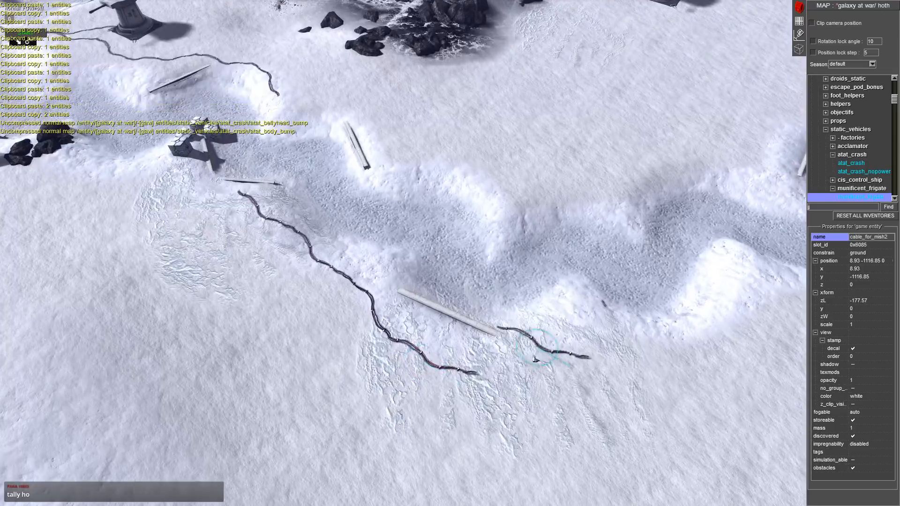
pyautogui.moveTo(568, 353)
pyautogui.mouseDown()
pyautogui.moveTo(546, 367)
pyautogui.moveTo(549, 324)
pyautogui.moveTo(539, 328)
pyautogui.moveTo(556, 355)
pyautogui.mouseUp()
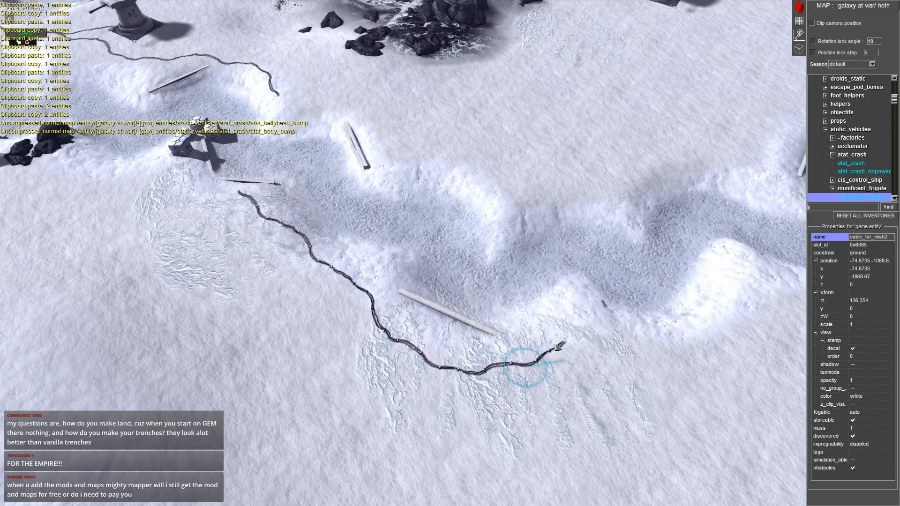
# - Extend the cable past the curve with another cable_for_mish2 copy angled to follow the trench edge
pyautogui.moveTo(565, 334); pyautogui.dragTo(382, 268, button='middle')
pyautogui.press('Down')
pyautogui.hotkey('ctrl', 'c')
pyautogui.hotkey('ctrl', 'v')
pyautogui.moveTo(387, 329); pyautogui.dragTo(326, 310, button='right')
pyautogui.moveTo(344, 312); pyautogui.dragTo(356, 278)
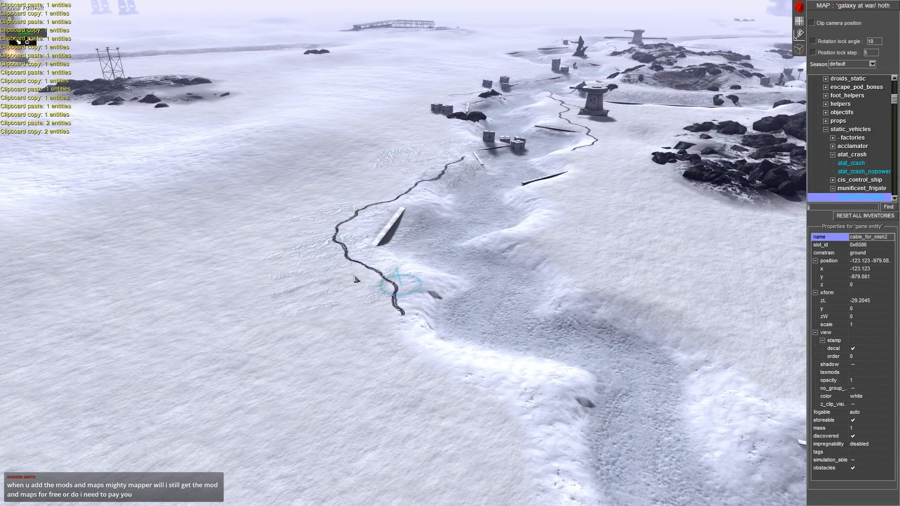
# - Paste the following cable_for_mish2 segment, rotate it and join it to the loose end of the line
pyautogui.hotkey('ctrl', 'c')
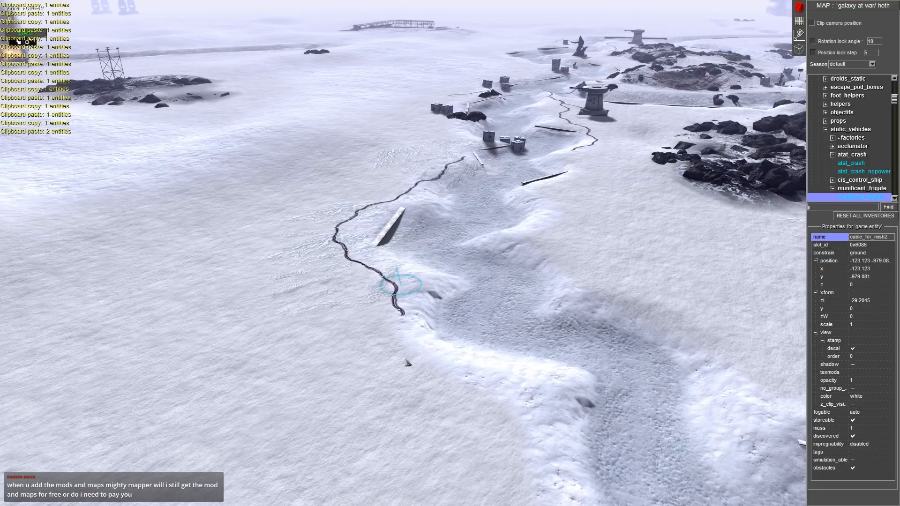
pyautogui.hotkey('ctrl', 'v')
pyautogui.moveTo(433, 358); pyautogui.dragTo(365, 366, button='right')
pyautogui.scroll(3, 367, 369)
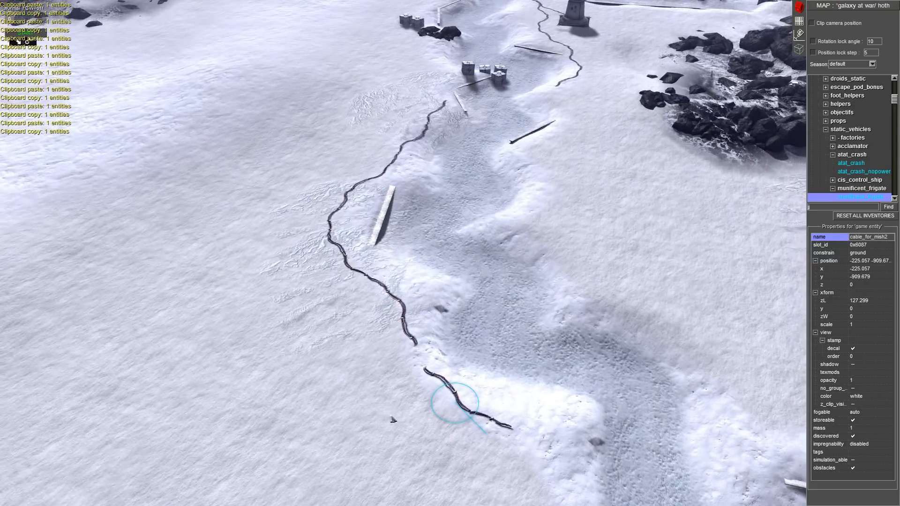
pyautogui.moveTo(394, 419); pyautogui.dragTo(368, 384, button='right')
pyautogui.moveTo(368, 384); pyautogui.dragTo(369, 384)
# - Continue the cable with two more cable_for_mish2 copies, rotated to follow the trench's outer bank
pyautogui.hotkey('ctrl', 'c')
pyautogui.hotkey('ctrl', 'v')
pyautogui.moveTo(553, 353); pyautogui.dragTo(487, 300, button='right')
pyautogui.moveTo(519, 319); pyautogui.dragTo(520, 319)
pyautogui.hotkey('ctrl', 'c')
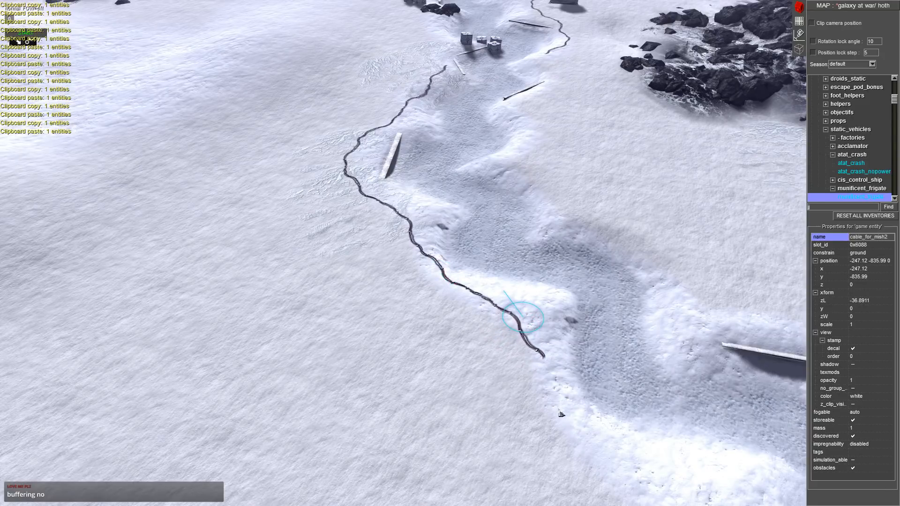
pyautogui.hotkey('ctrl', 'v')
pyautogui.moveTo(583, 450); pyautogui.dragTo(570, 455, button='right')
pyautogui.moveTo(572, 453); pyautogui.dragTo(592, 441)
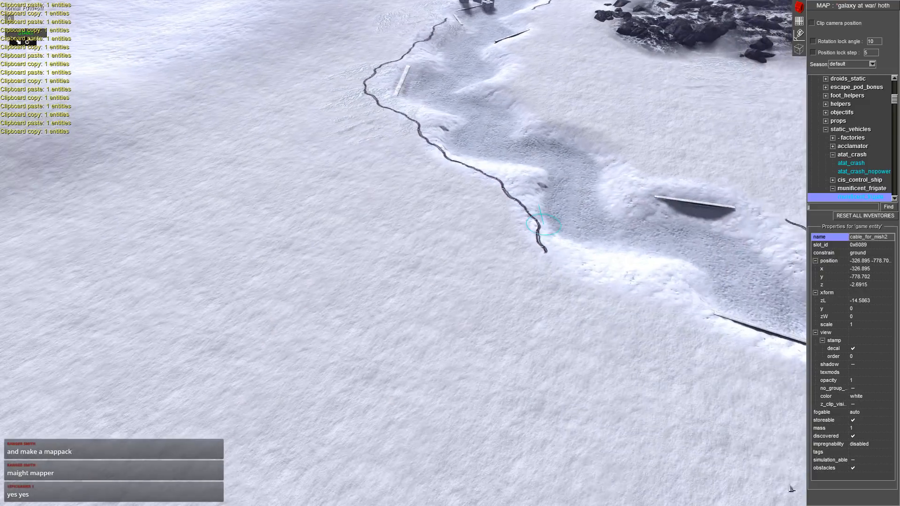
# - Append two cable_for_mish2 copies to bring the line close to the next steel beam on the outer bank
pyautogui.hotkey('ctrl', 'v')
pyautogui.moveTo(545, 268); pyautogui.dragTo(514, 294)
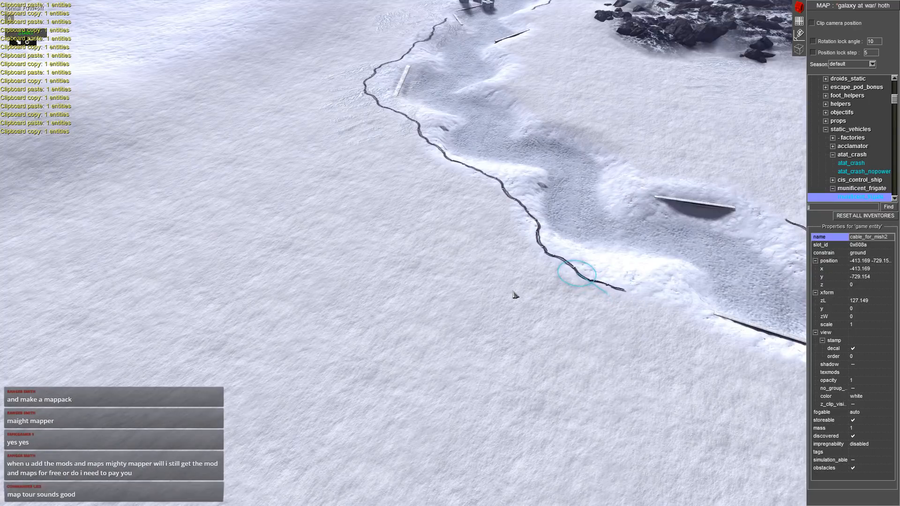
pyautogui.hotkey('ctrl', 'v')
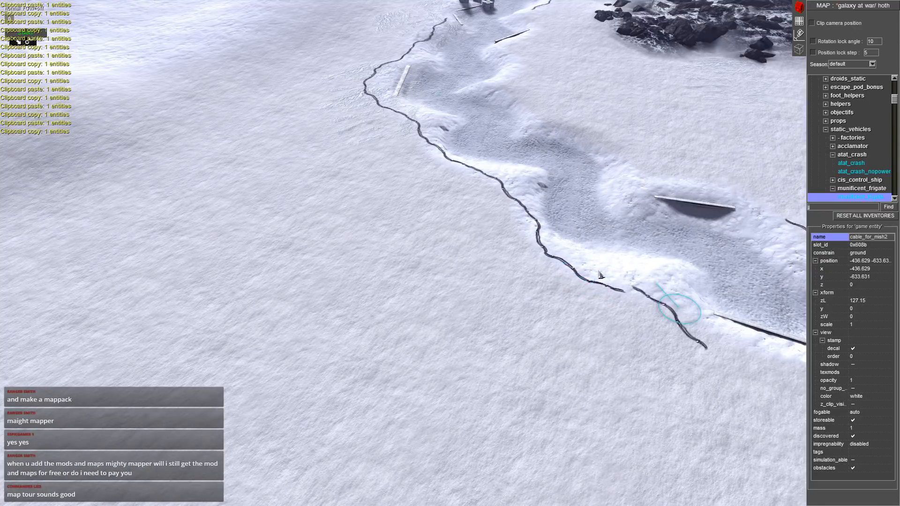
pyautogui.moveTo(592, 286); pyautogui.dragTo(585, 281)
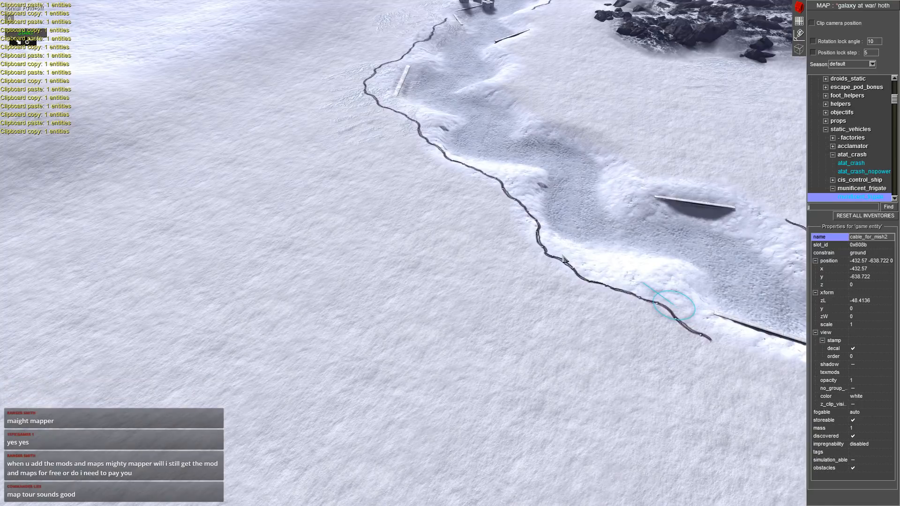
# - Duplicate a steelbeam and set the copy against the inner trench wall at the bend opposite the cable
pyautogui.scroll(-2, 600, 235)
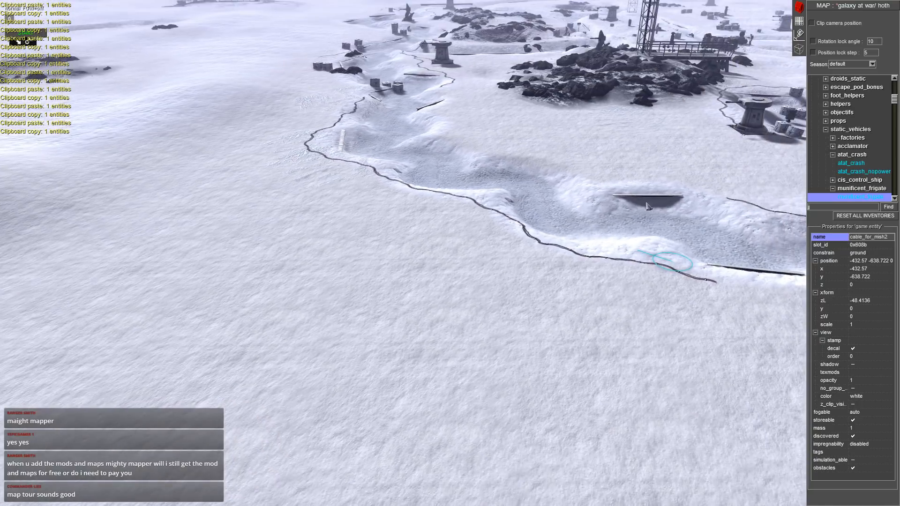
pyautogui.click(647, 207)
pyautogui.scroll(3, 647, 206)
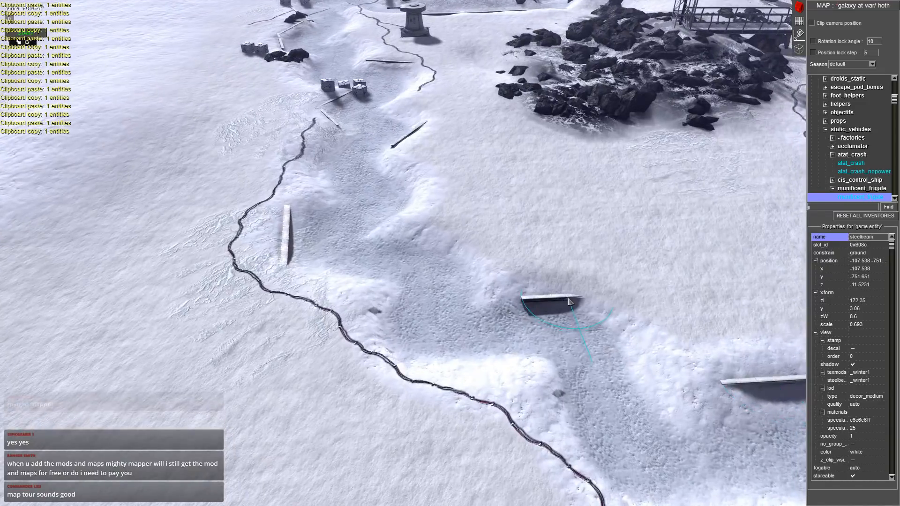
pyautogui.moveTo(569, 301); pyautogui.dragTo(568, 320)
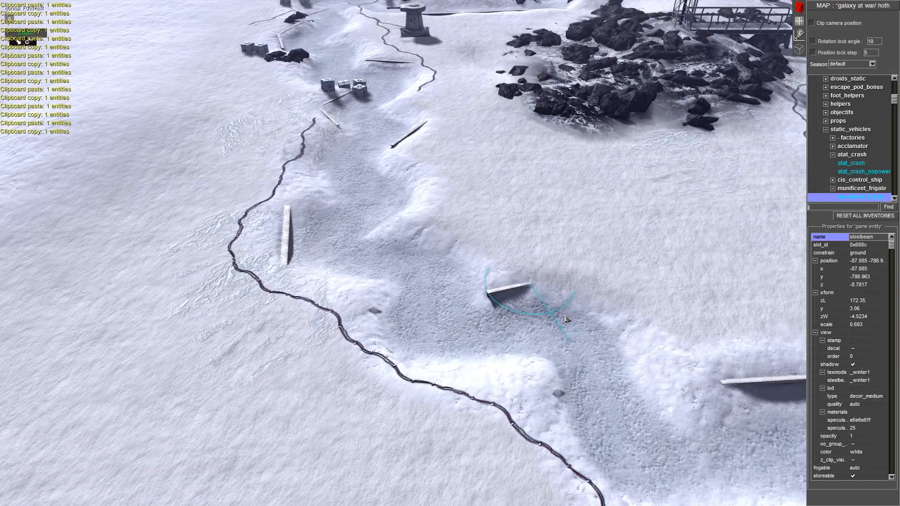
# - Place a second steelbeam copy farther along the inner trench wall and rotate it diagonally beside the longer beam
pyautogui.moveTo(567, 320); pyautogui.dragTo(574, 338, button='middle')
pyautogui.press('Down')
pyautogui.hotkey('ctrl', 'c')
pyautogui.hotkey('ctrl', 'v')
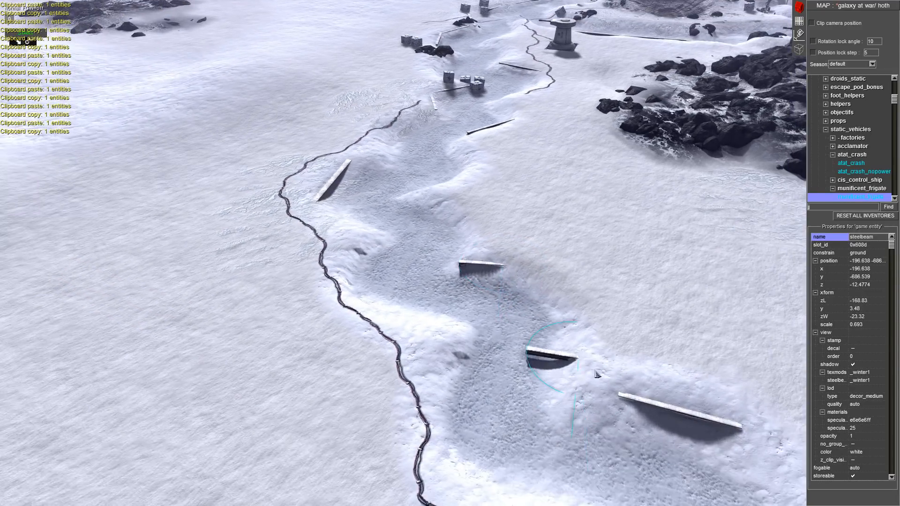
pyautogui.moveTo(597, 373); pyautogui.dragTo(548, 375)
pyautogui.moveTo(548, 375); pyautogui.dragTo(609, 356, button='middle')
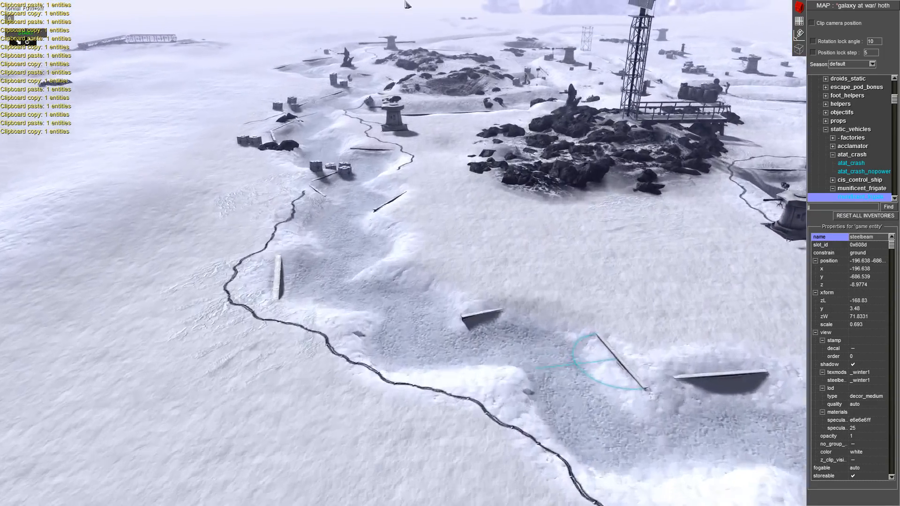
# - Copy a group of three rock and debris objects and paste it at the trench bend beside the steel beams
pyautogui.moveTo(406, 4); pyautogui.dragTo(534, 220, button='middle')
pyautogui.click(534, 220)
pyautogui.hotkey('ctrl', 'c')
pyautogui.hotkey('ctrl', 'v')
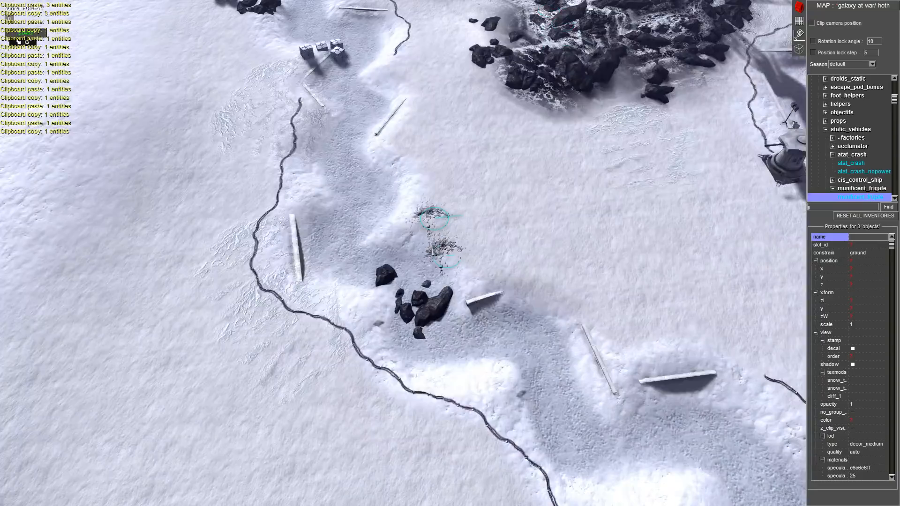
# - Delete the surplus debris objects beside the pasted rocks at the trench bend
pyautogui.moveTo(538, 313); pyautogui.dragTo(422, 244, button='middle')
pyautogui.moveTo(422, 243); pyautogui.dragTo(323, 187)
pyautogui.moveTo(324, 188); pyautogui.dragTo(421, 187, button='middle')
pyautogui.moveTo(422, 187); pyautogui.dragTo(383, 130)
pyautogui.click(422, 156)
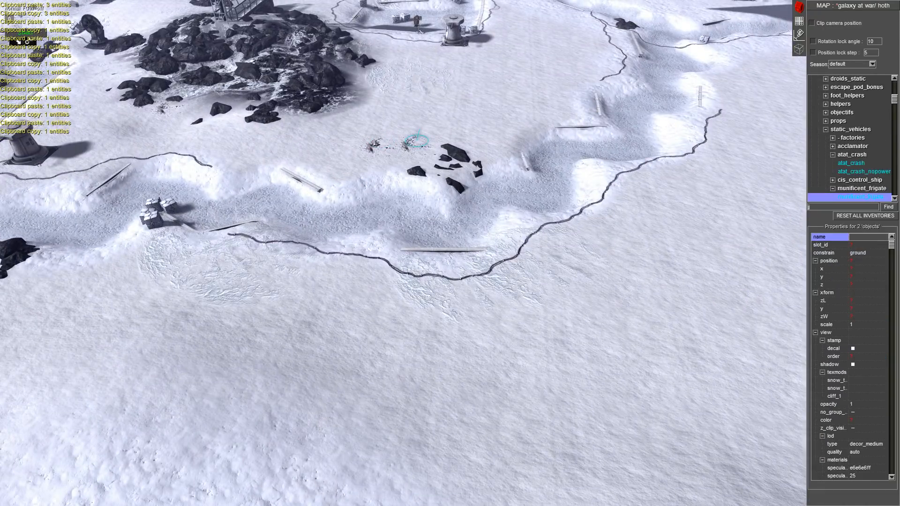
pyautogui.press('Delete')
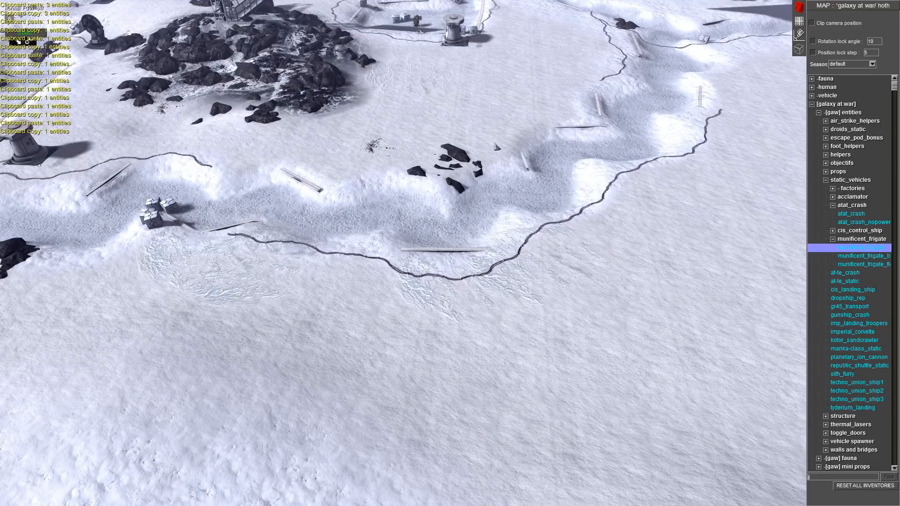
# - Gather the loose rocks into a tight cluster beside the steel beam on the inner trench bank and copy a cliff_1 rock
pyautogui.scroll(4, 425, 256)
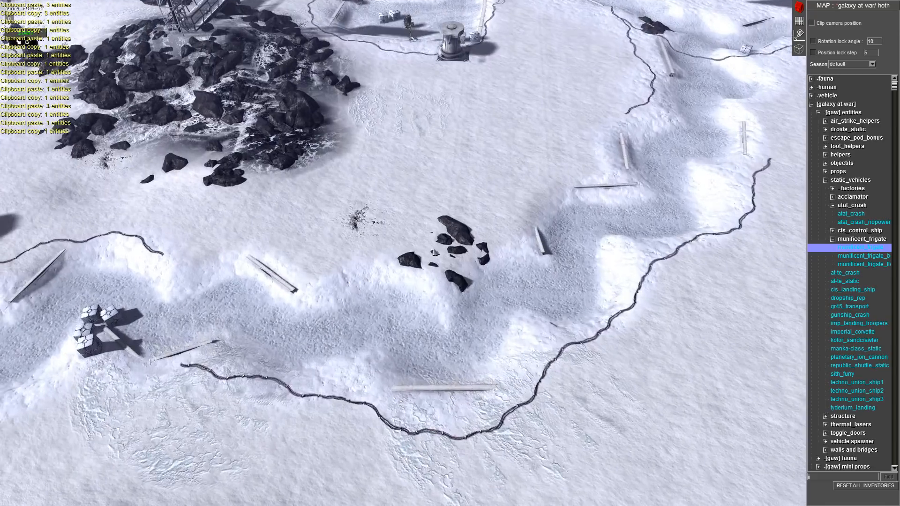
pyautogui.scroll(-5, 434, 252)
pyautogui.moveTo(454, 269); pyautogui.dragTo(438, 288, button='middle')
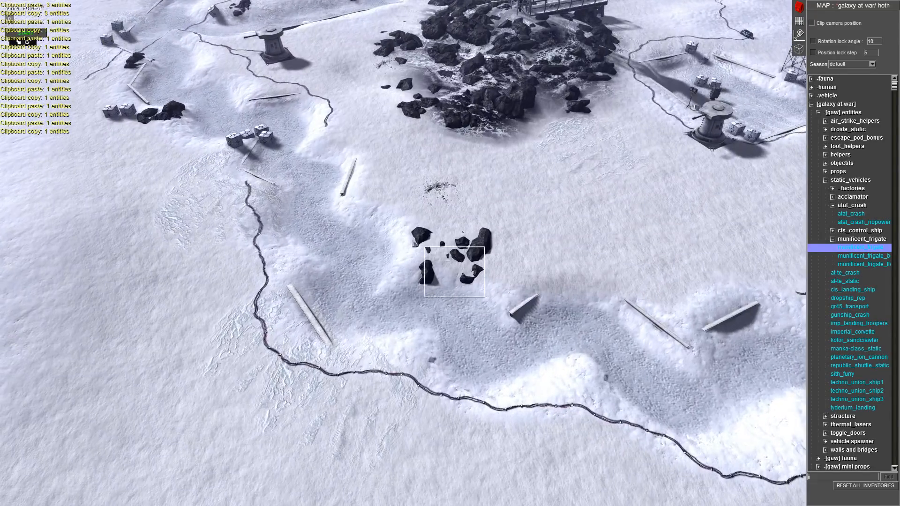
pyautogui.moveTo(427, 271); pyautogui.dragTo(560, 290)
pyautogui.moveTo(560, 290)
pyautogui.mouseDown(button='middle')
pyautogui.moveTo(555, 233)
pyautogui.moveTo(501, 251)
pyautogui.moveTo(437, 244)
pyautogui.moveTo(551, 266)
pyautogui.mouseUp(button='middle')
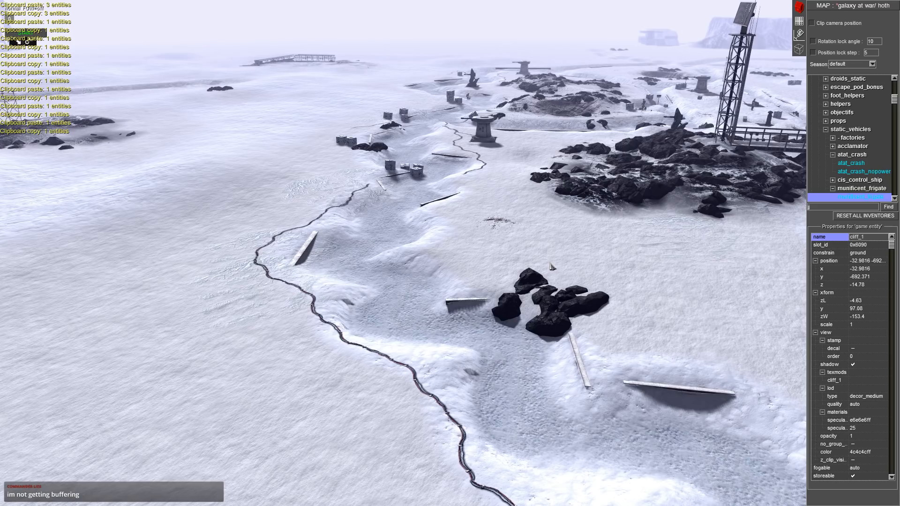
pyautogui.moveTo(524, 266); pyautogui.dragTo(160, 63, button='middle')
pyautogui.hotkey('ctrl', 'c')
# - Sculpt the terrain height of the open snow between the inner trench bank and the gun turret
pyautogui.moveTo(366, 136); pyautogui.dragTo(70, 117, button='middle')
pyautogui.press('Down')
pyautogui.press('Right')
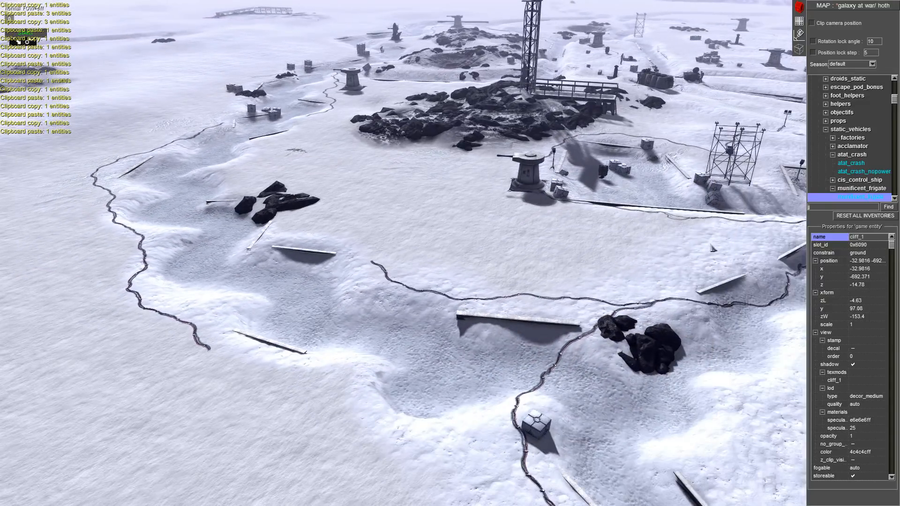
pyautogui.click(799, 21)
pyautogui.click(830, 44)
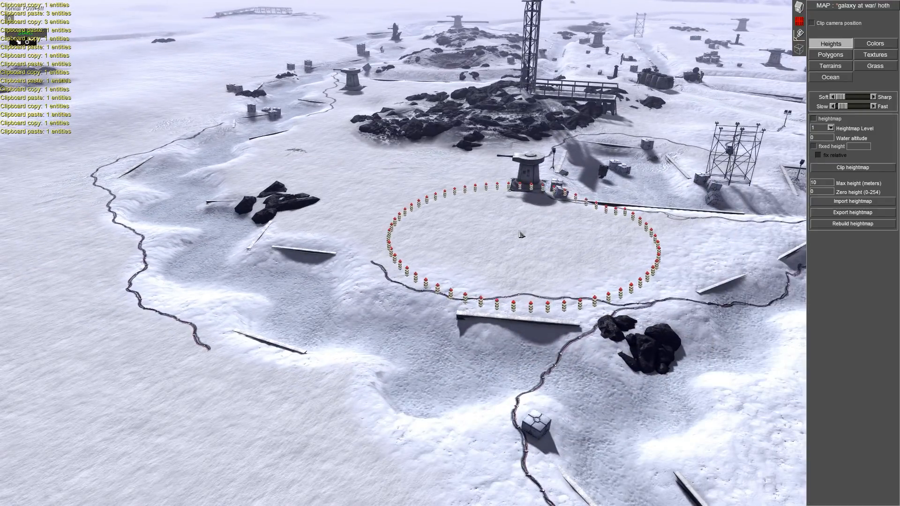
pyautogui.press('KP_Subtract')
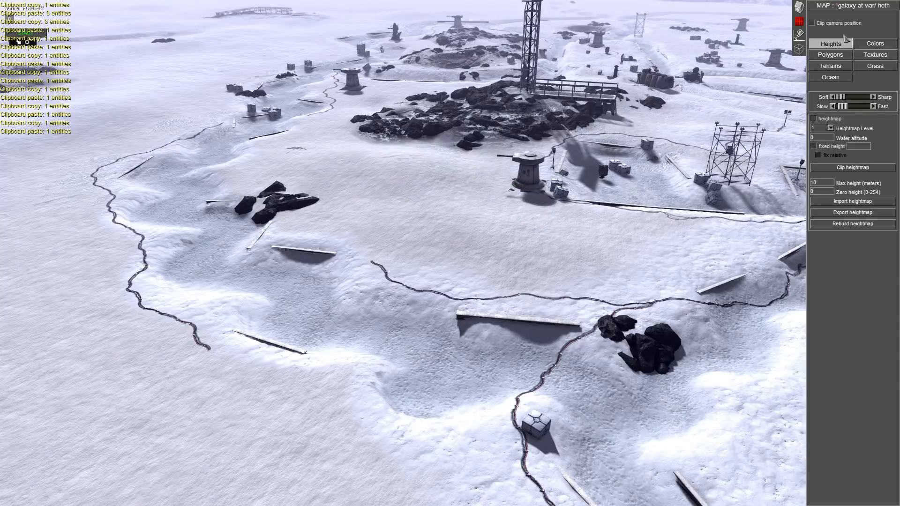
# - Paint the snow0080_7_m / cliffs0442_12_m texture as a dark rocky patch across the open snow between the rock hill and the trench
pyautogui.click(875, 55)
pyautogui.click(843, 143)
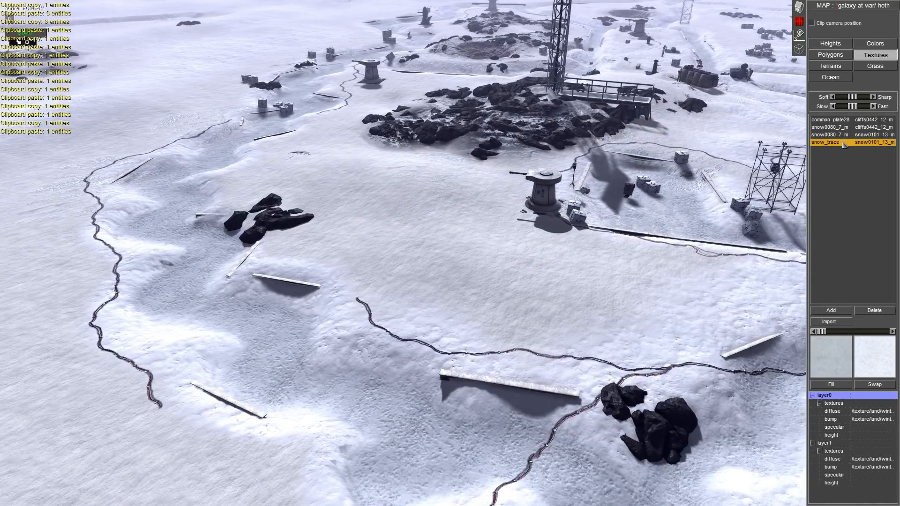
pyautogui.click(841, 127)
pyautogui.moveTo(609, 300)
pyautogui.mouseDown()
pyautogui.moveTo(578, 300)
pyautogui.moveTo(678, 293)
pyautogui.moveTo(536, 315)
pyautogui.moveTo(398, 310)
pyautogui.moveTo(301, 255)
pyautogui.mouseUp()
pyautogui.moveTo(488, 298)
pyautogui.mouseDown()
pyautogui.moveTo(572, 311)
pyautogui.moveTo(481, 305)
pyautogui.moveTo(386, 245)
pyautogui.moveTo(403, 220)
pyautogui.mouseUp()
pyautogui.moveTo(427, 184)
pyautogui.mouseDown()
pyautogui.moveTo(384, 207)
pyautogui.moveTo(309, 194)
pyautogui.moveTo(450, 187)
pyautogui.moveTo(462, 196)
pyautogui.moveTo(459, 212)
pyautogui.moveTo(511, 261)
pyautogui.mouseUp()
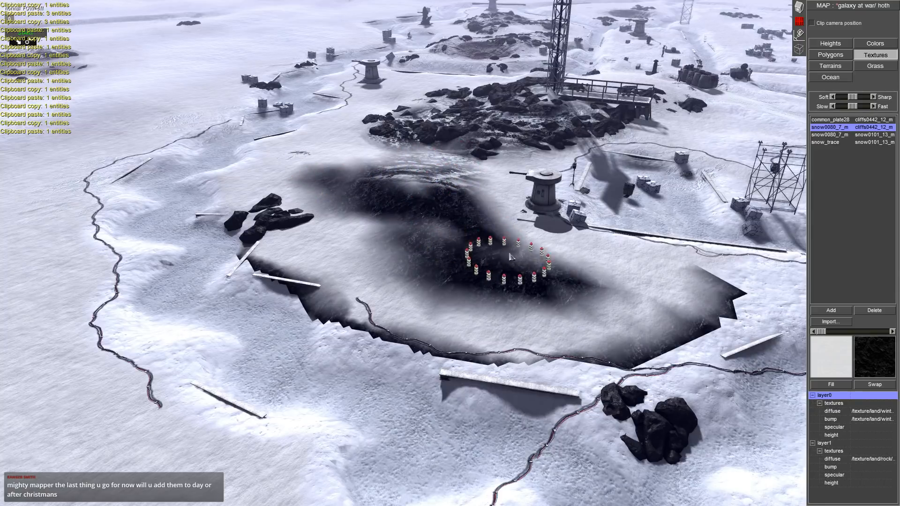
pyautogui.moveTo(510, 261)
pyautogui.mouseDown(button='middle')
pyautogui.moveTo(583, 236)
pyautogui.moveTo(548, 239)
pyautogui.mouseUp(button='middle')
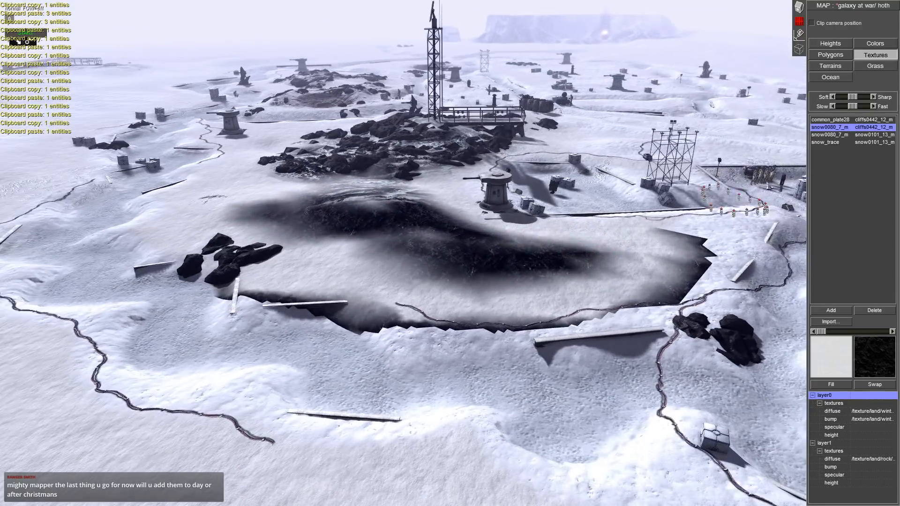
# - Cover the patch's jagged dark edges with snow0080_7_m / snow0101_13_m and repaint the trench floor with snow_trace / snow0101_13_m
pyautogui.click(846, 136)
pyautogui.scroll(3, 618, 337)
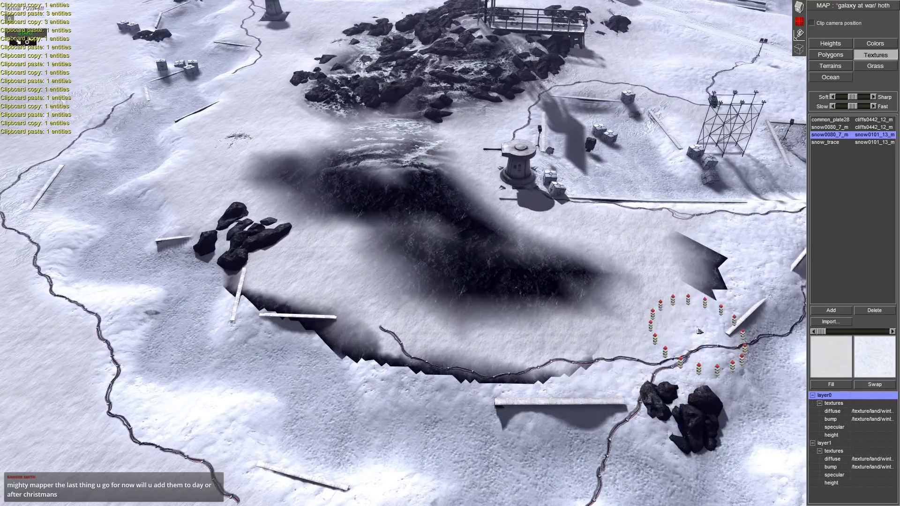
pyautogui.moveTo(698, 331); pyautogui.dragTo(693, 291)
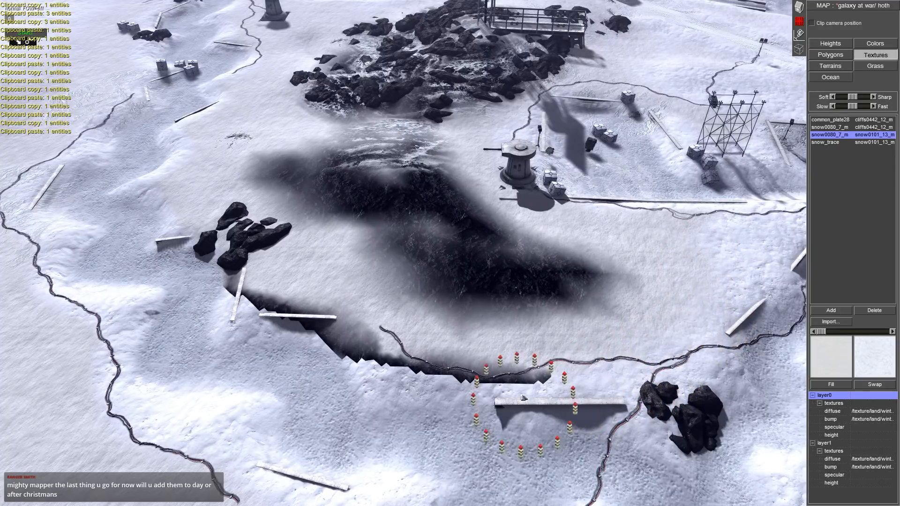
pyautogui.moveTo(523, 398)
pyautogui.mouseDown()
pyautogui.moveTo(431, 399)
pyautogui.moveTo(295, 326)
pyautogui.moveTo(241, 275)
pyautogui.moveTo(260, 306)
pyautogui.mouseUp()
pyautogui.click(877, 143)
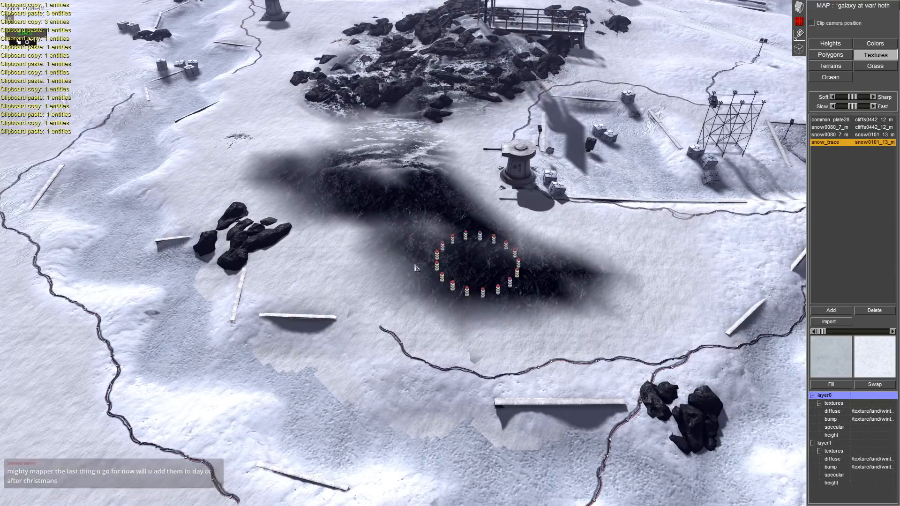
pyautogui.moveTo(206, 320)
pyautogui.mouseDown()
pyautogui.moveTo(285, 371)
pyautogui.moveTo(342, 437)
pyautogui.moveTo(497, 473)
pyautogui.moveTo(575, 478)
pyautogui.mouseUp()
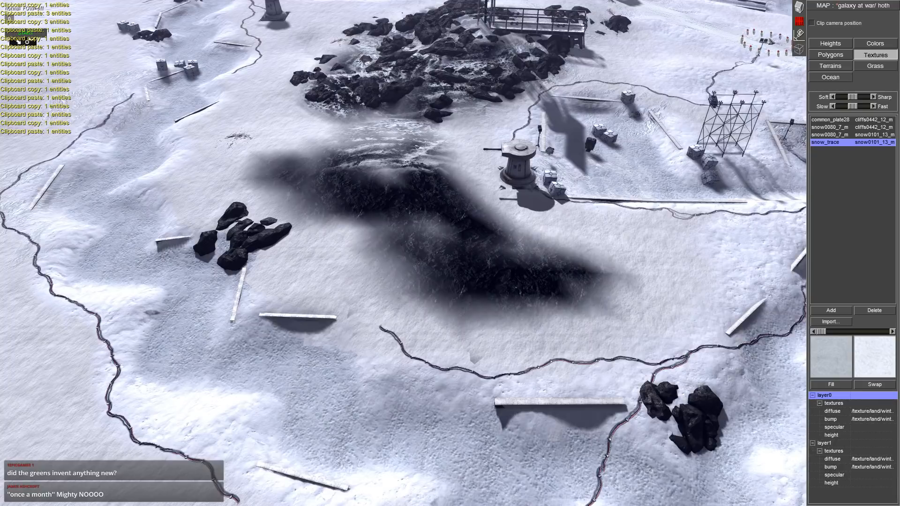
# - Copy the snow_tiretracks_1 decal beside the rock hill and paste a rotated copy over the near end of the dark patch
pyautogui.click(799, 7)
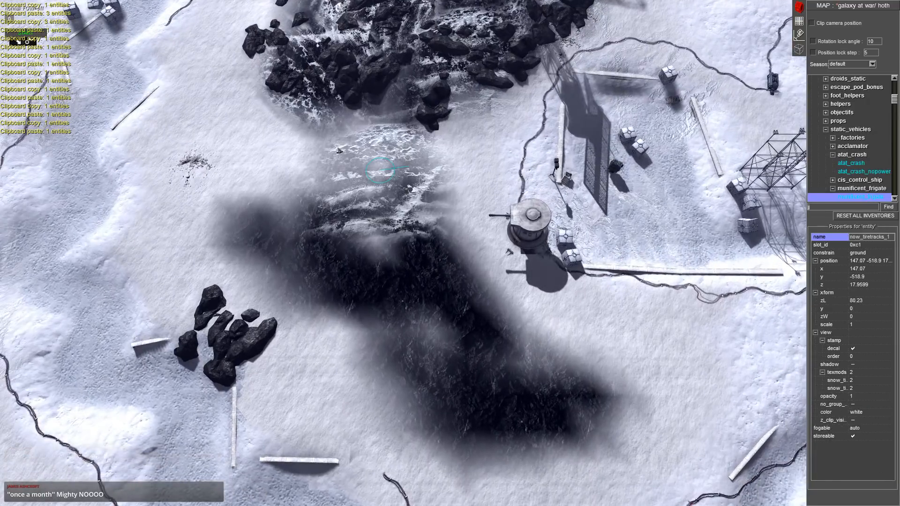
pyautogui.hotkey('ctrl', 'c')
pyautogui.hotkey('ctrl', 'v')
pyautogui.moveTo(287, 209); pyautogui.dragTo(369, 287, button='right')
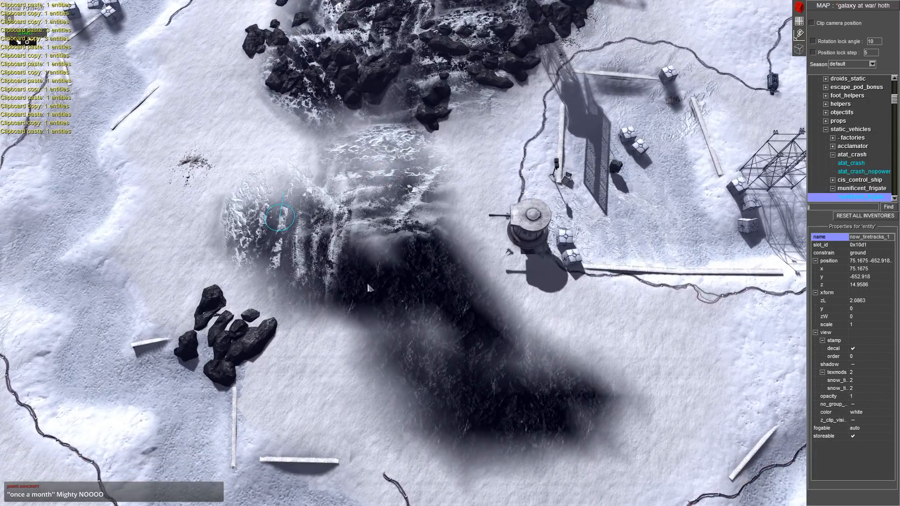
pyautogui.hotkey('ctrl', 'c')
# - Paste and rotate more snow_tiretracks_1 decals along the rest of the dark rocky patch
pyautogui.moveTo(398, 305); pyautogui.dragTo(396, 244, button='middle')
pyautogui.hotkey('ctrl', 'v')
pyautogui.moveTo(393, 243)
pyautogui.mouseDown(button='right')
pyautogui.moveTo(406, 259)
pyautogui.moveTo(400, 253)
pyautogui.mouseUp(button='right')
pyautogui.hotkey('ctrl', 'c')
pyautogui.hotkey('ctrl', 'v')
pyautogui.moveTo(477, 333); pyautogui.dragTo(393, 379, button='right')
pyautogui.hotkey('ctrl', 'v')
pyautogui.moveTo(393, 384); pyautogui.dragTo(526, 349, button='middle')
pyautogui.moveTo(460, 327); pyautogui.dragTo(546, 375, button='middle')
# - Copy a six-object rock and debris group and paste rotated copies across the dark patch beside the gun turret
pyautogui.moveTo(550, 167); pyautogui.dragTo(640, 225)
pyautogui.hotkey('ctrl', 'c')
pyautogui.press('Right')
pyautogui.hotkey('ctrl', 'v')
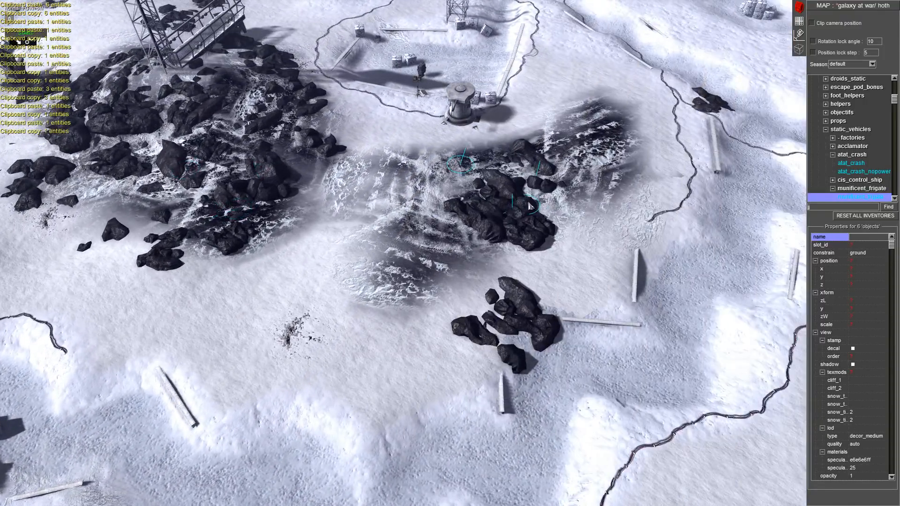
pyautogui.hotkey('ctrl', 'v')
pyautogui.moveTo(398, 243); pyautogui.dragTo(447, 248, button='right')
pyautogui.hotkey('ctrl', 'v')
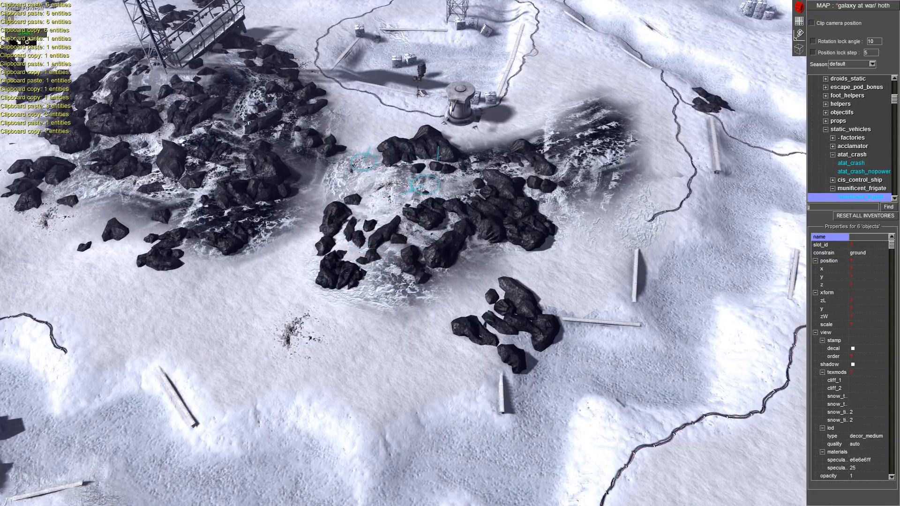
pyautogui.hotkey('ctrl', 'v')
pyautogui.moveTo(634, 140); pyautogui.dragTo(630, 186, button='right')
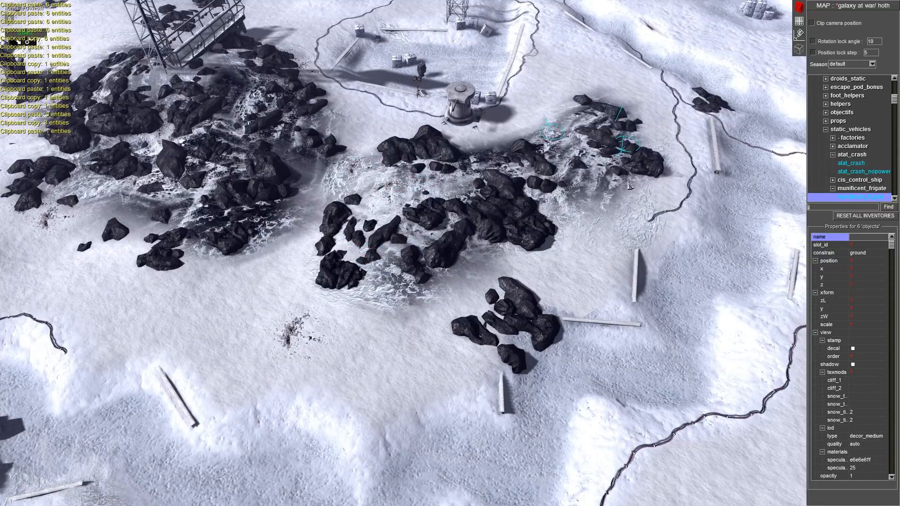
# - Paste another six-object rock group on the snow by the cable junction box, between the rock hill and the road
pyautogui.moveTo(630, 186); pyautogui.dragTo(502, 114, button='middle')
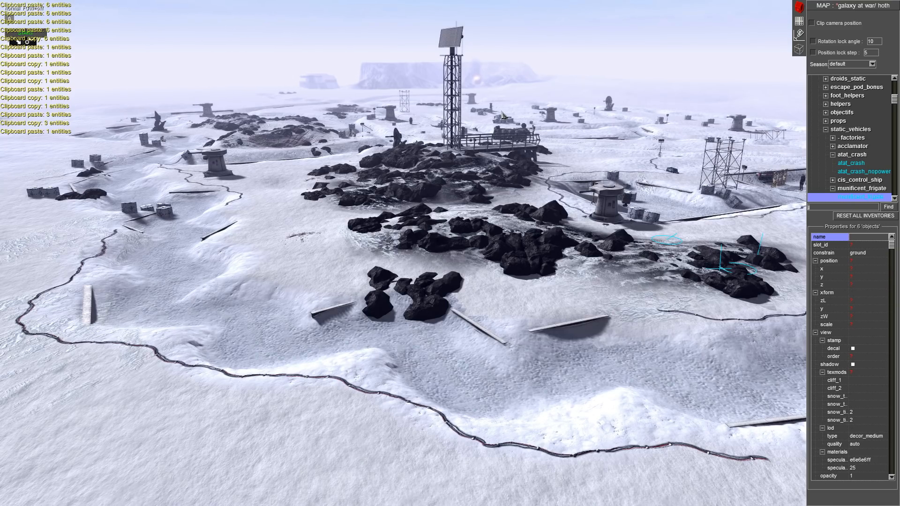
pyautogui.scroll(-3, 61, 66)
pyautogui.moveTo(61, 66); pyautogui.dragTo(117, 93, button='middle')
pyautogui.moveTo(137, 42); pyautogui.dragTo(398, 164, button='middle')
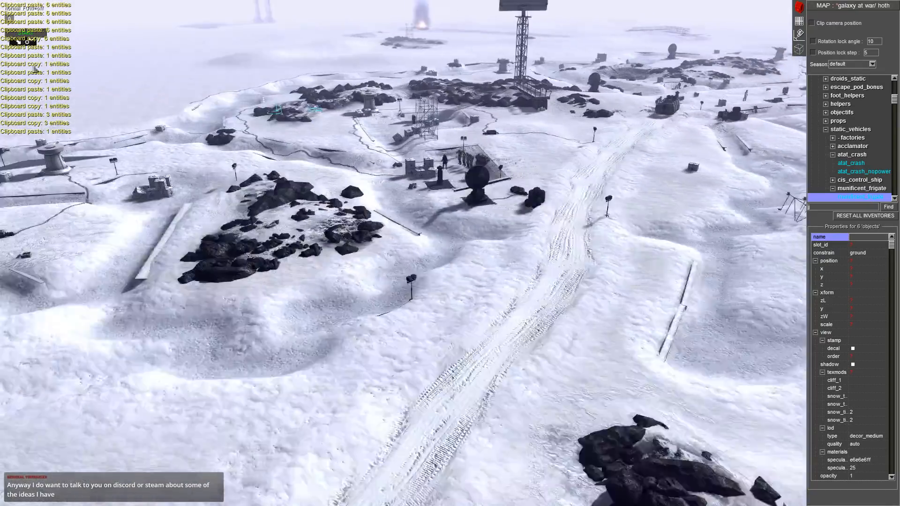
pyautogui.scroll(4, 421, 170)
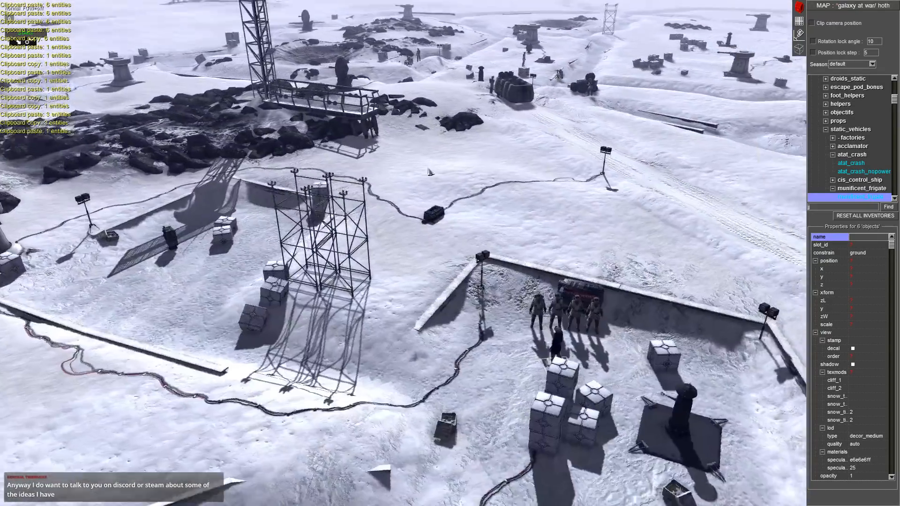
pyautogui.hotkey('ctrl', 'v')
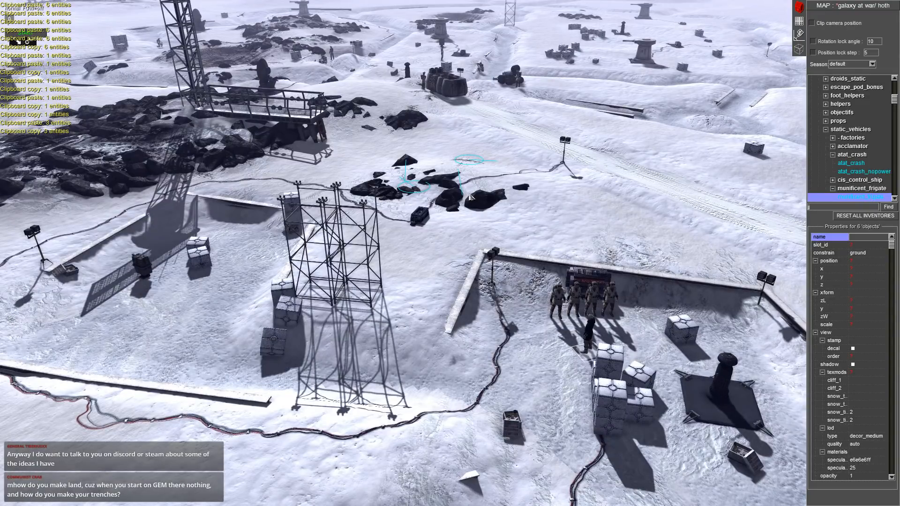
pyautogui.scroll(4, 469, 196)
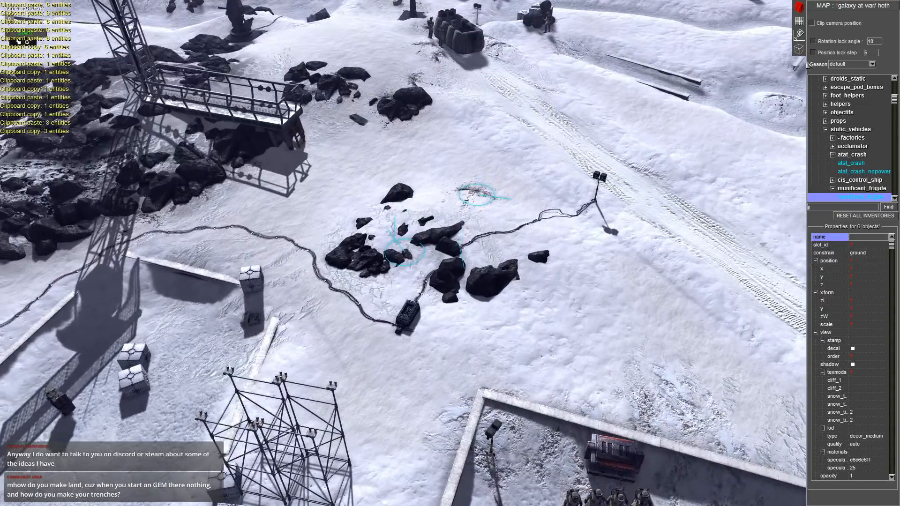
# - Paint the snow0080_7_m / cliffs0442_12_m texture around the new rocks by the cable junction box
pyautogui.click(799, 21)
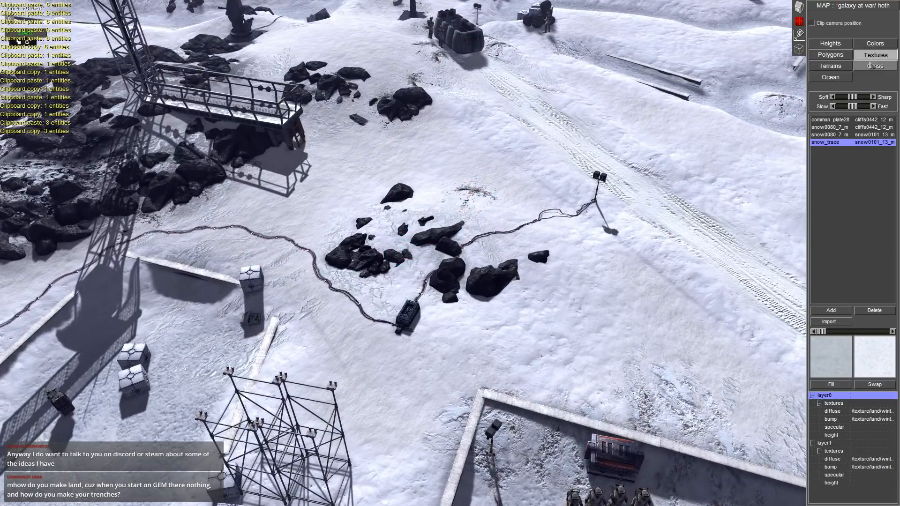
pyautogui.click(844, 135)
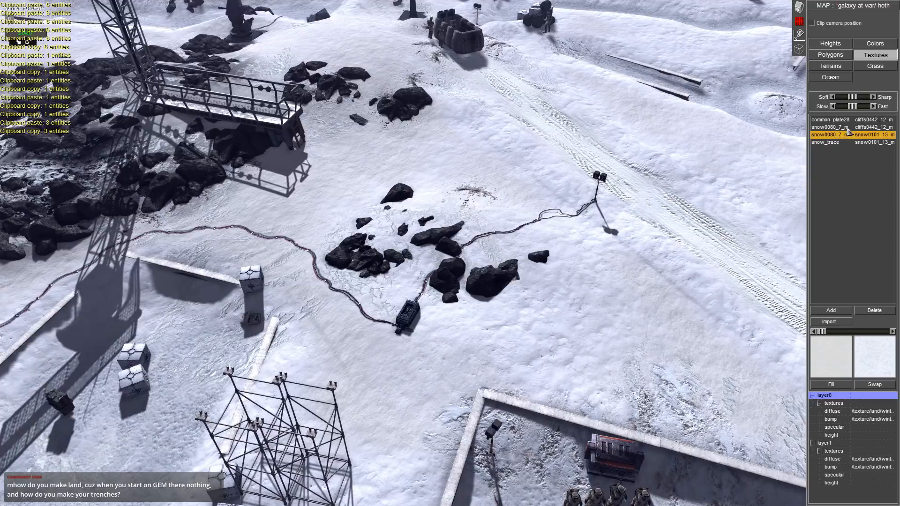
pyautogui.click(839, 127)
pyautogui.scroll(1, 412, 304)
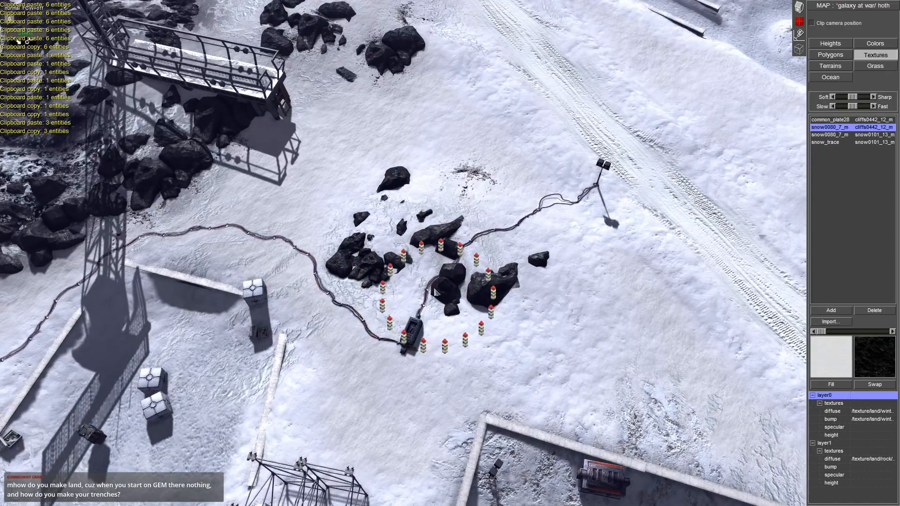
pyautogui.click(419, 293)
pyautogui.click(431, 343)
pyautogui.moveTo(431, 343)
pyautogui.mouseDown()
pyautogui.moveTo(363, 262)
pyautogui.moveTo(464, 169)
pyautogui.moveTo(591, 309)
pyautogui.moveTo(486, 334)
pyautogui.moveTo(590, 310)
pyautogui.moveTo(417, 381)
pyautogui.moveTo(610, 352)
pyautogui.moveTo(343, 406)
pyautogui.moveTo(265, 319)
pyautogui.mouseUp()
# - Paint snow0080_7_m / snow0101_13_m over the stray dark edges near the scaffold tower, the wall and the road light
pyautogui.click(841, 120)
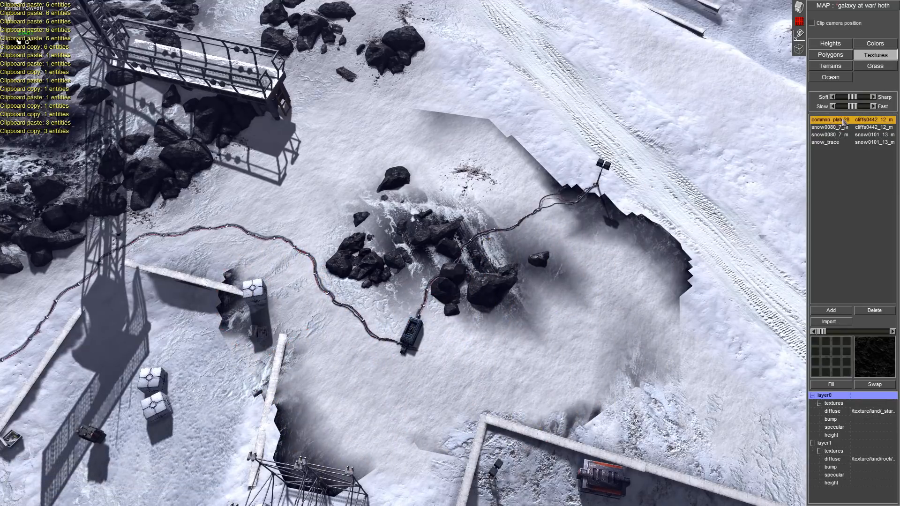
pyautogui.press('Down')
pyautogui.press('Down')
pyautogui.press('Down')
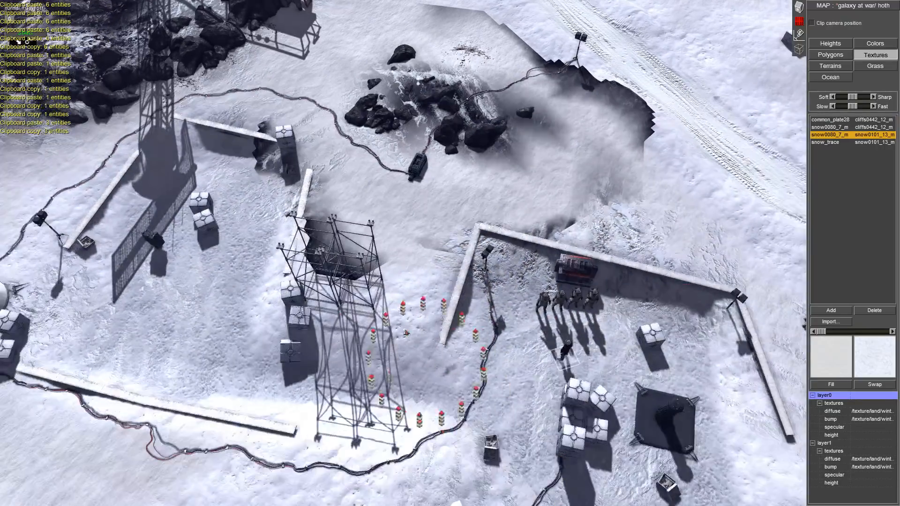
pyautogui.moveTo(252, 146); pyautogui.dragTo(404, 303)
pyautogui.click(247, 284)
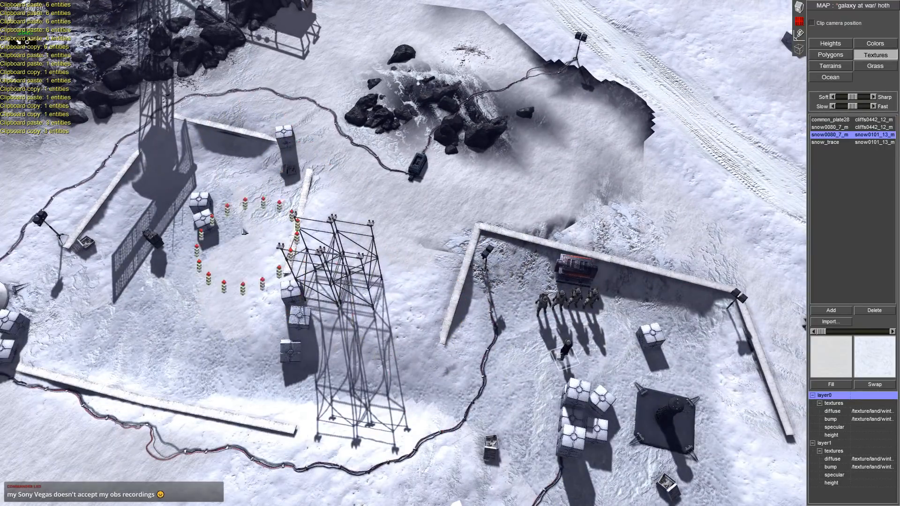
pyautogui.moveTo(527, 257)
pyautogui.mouseDown()
pyautogui.moveTo(431, 260)
pyautogui.moveTo(532, 275)
pyautogui.moveTo(639, 205)
pyautogui.moveTo(646, 120)
pyautogui.moveTo(640, 159)
pyautogui.mouseUp()
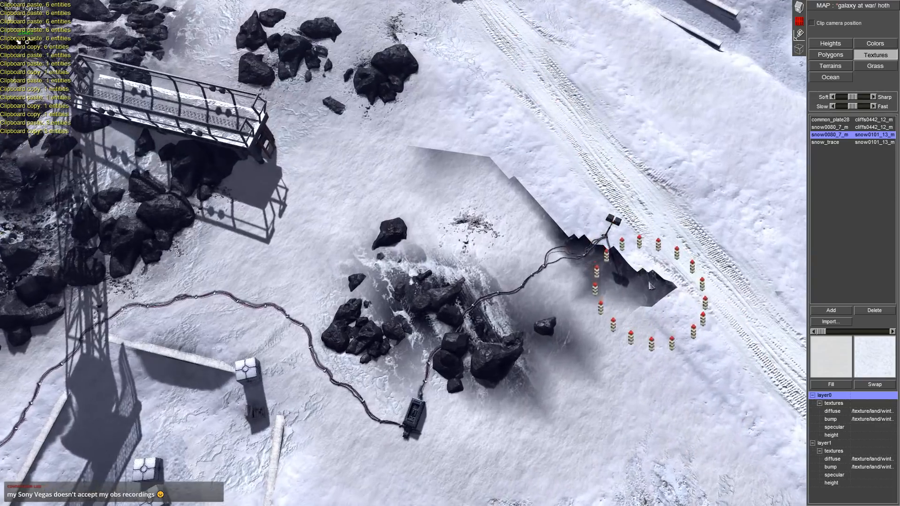
pyautogui.moveTo(647, 281)
pyautogui.mouseDown()
pyautogui.moveTo(520, 182)
pyautogui.moveTo(425, 161)
pyautogui.mouseUp()
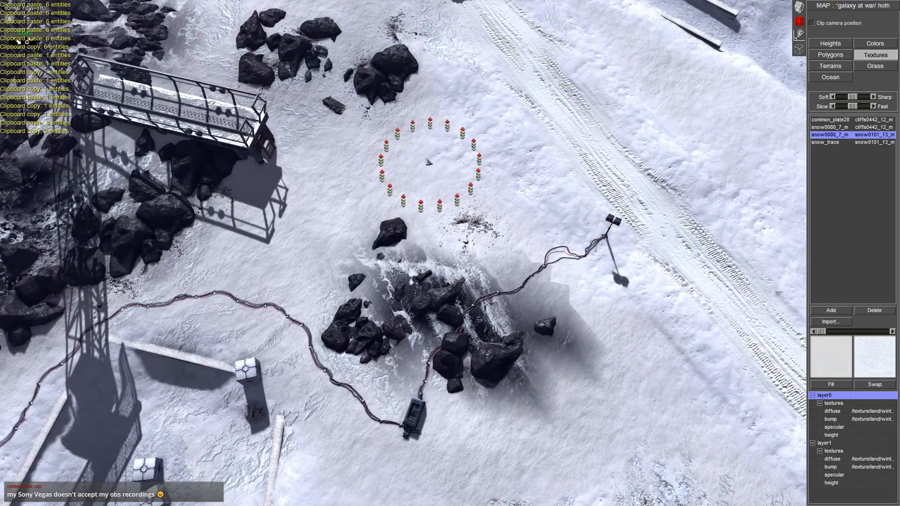
pyautogui.moveTo(487, 262); pyautogui.dragTo(473, 409, button='middle')
pyautogui.moveTo(472, 410)
pyautogui.mouseDown()
pyautogui.moveTo(532, 345)
pyautogui.moveTo(481, 411)
pyautogui.moveTo(379, 411)
pyautogui.mouseUp()
pyautogui.moveTo(378, 411); pyautogui.dragTo(698, 315, button='middle')
# - Paint snow0080_7_m / cliffs0442_12_m around the cable junction rocks and snow0080_7_m / snow0101_13_m over the stray dark edge beside the road light
pyautogui.click(859, 143)
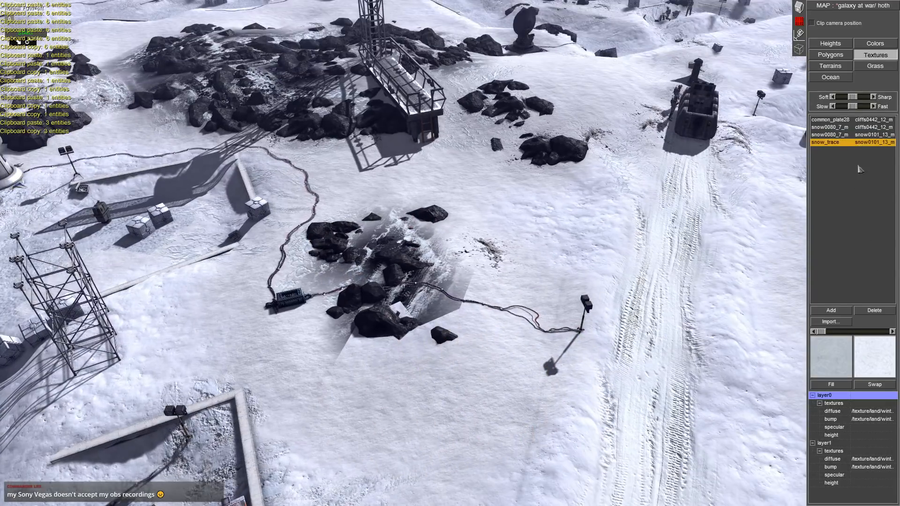
pyautogui.click(856, 127)
pyautogui.moveTo(387, 309)
pyautogui.mouseDown()
pyautogui.moveTo(393, 296)
pyautogui.moveTo(448, 312)
pyautogui.moveTo(412, 240)
pyautogui.moveTo(381, 271)
pyautogui.moveTo(412, 372)
pyautogui.moveTo(480, 229)
pyautogui.moveTo(535, 241)
pyautogui.moveTo(450, 185)
pyautogui.mouseUp()
pyautogui.click(828, 142)
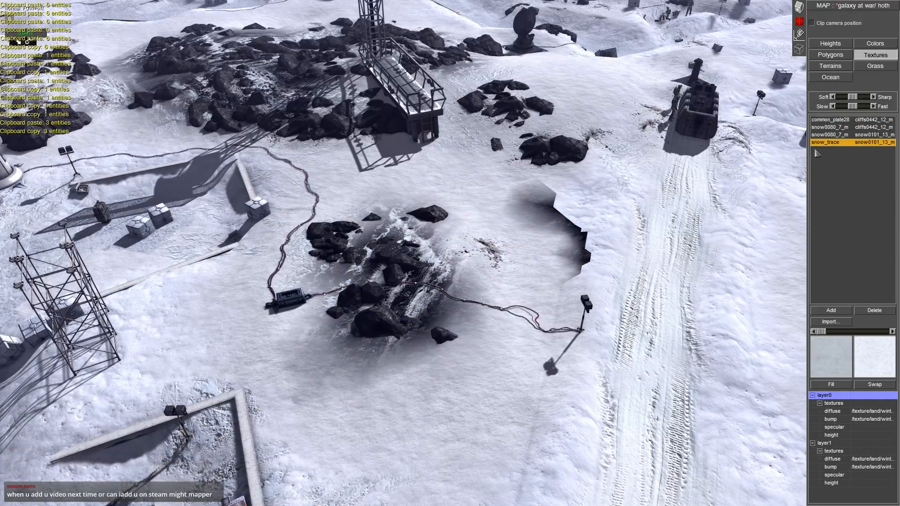
pyautogui.click(829, 134)
pyautogui.moveTo(549, 201); pyautogui.dragTo(624, 285)
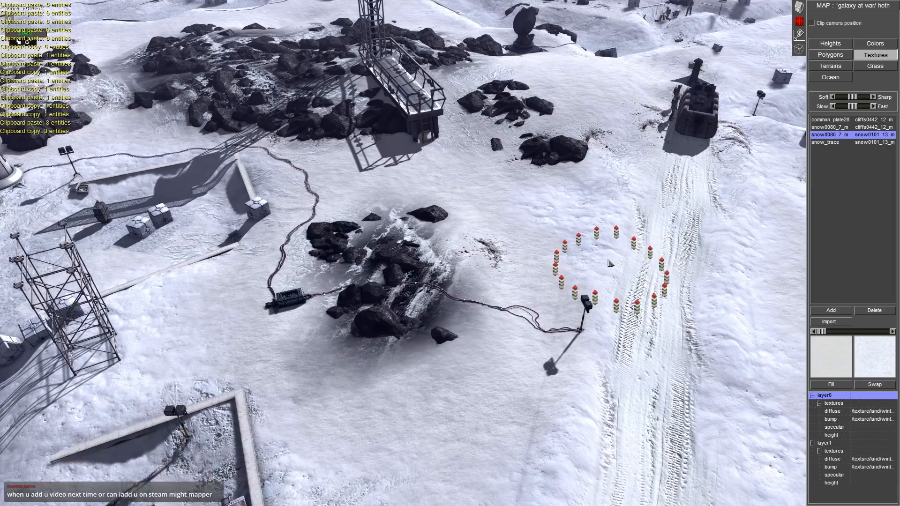
# - Examine the trenches, the new rock outcrop and the surrounding snow from several angles, opening the terrain height settings along the way
pyautogui.scroll(-5, 625, 286)
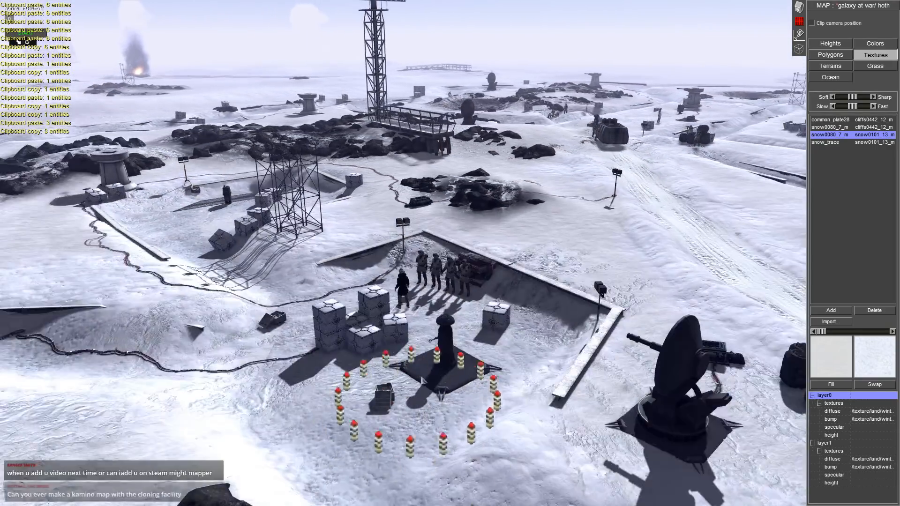
pyautogui.moveTo(415, 399)
pyautogui.mouseDown(button='middle')
pyautogui.moveTo(413, 331)
pyautogui.moveTo(370, 181)
pyautogui.moveTo(462, 189)
pyautogui.moveTo(511, 342)
pyautogui.moveTo(579, 501)
pyautogui.moveTo(506, 308)
pyautogui.moveTo(610, 324)
pyautogui.moveTo(738, 311)
pyautogui.moveTo(533, 300)
pyautogui.moveTo(517, 307)
pyautogui.mouseUp(button='middle')
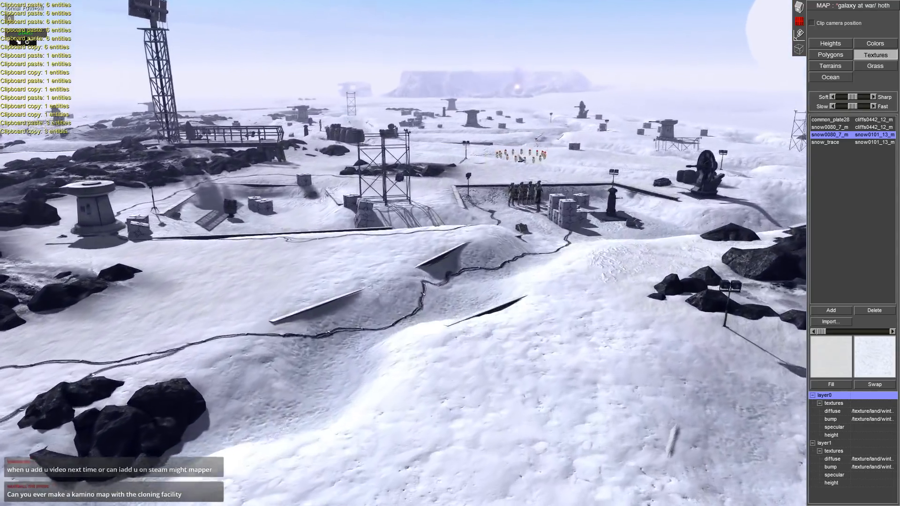
pyautogui.moveTo(520, 158); pyautogui.dragTo(591, 497, button='middle')
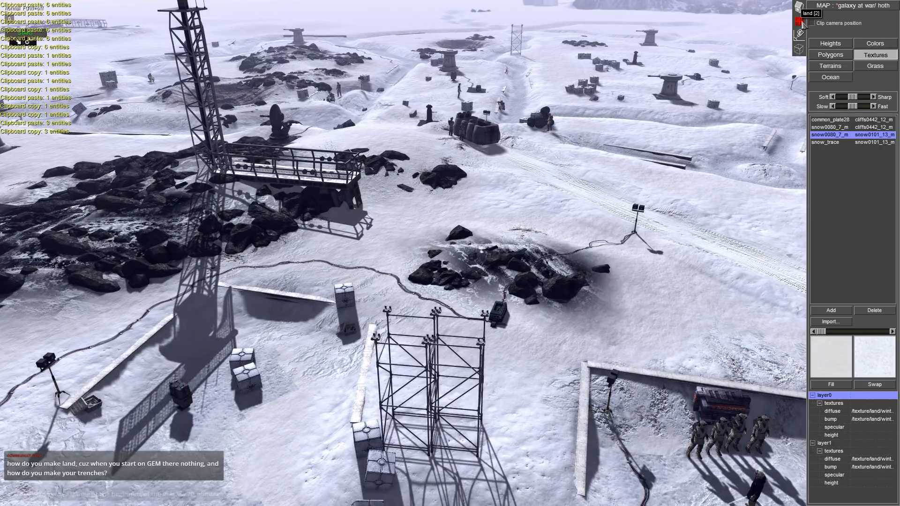
pyautogui.click(829, 43)
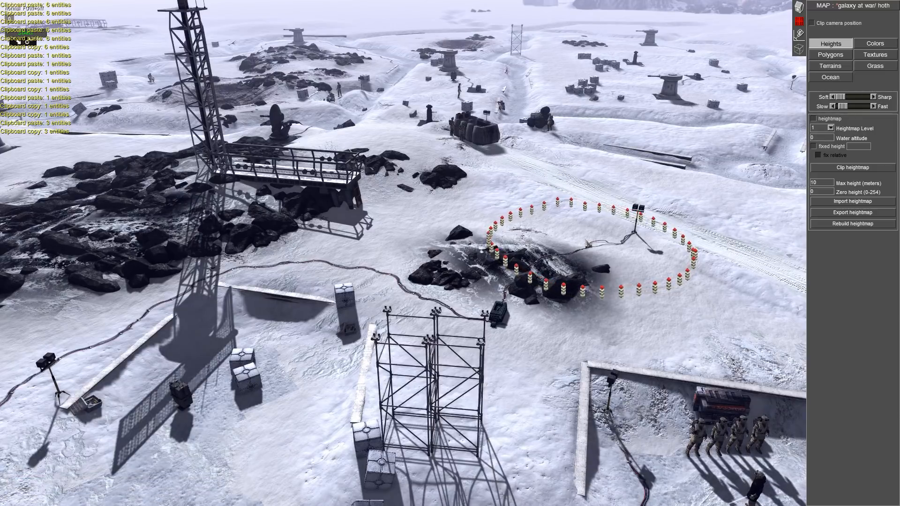
pyautogui.moveTo(645, 227)
pyautogui.mouseDown(button='middle')
pyautogui.moveTo(534, 214)
pyautogui.moveTo(525, 233)
pyautogui.moveTo(600, 244)
pyautogui.mouseUp(button='middle')
pyautogui.scroll(-3, 525, 233)
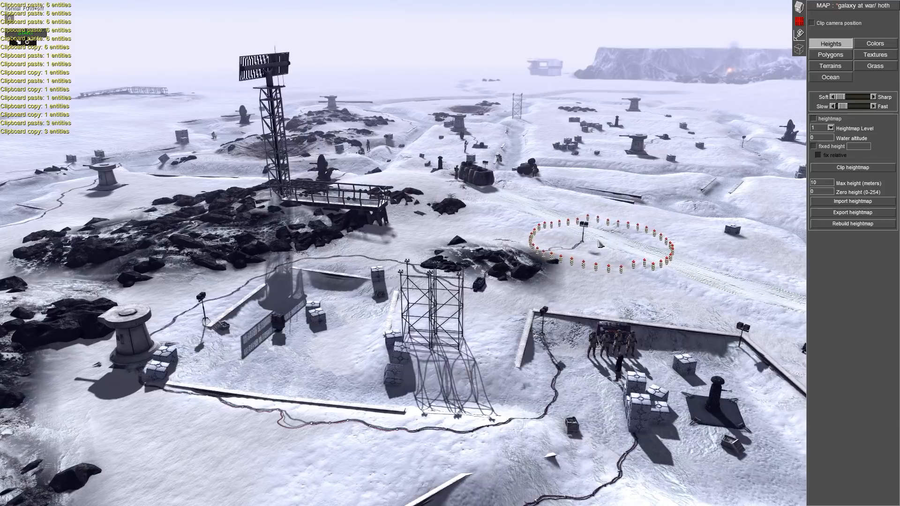
pyautogui.moveTo(646, 244); pyautogui.dragTo(518, 263, button='middle')
pyautogui.scroll(-3, 518, 263)
# - Return to object editing mode and save the map
pyautogui.click(799, 8)
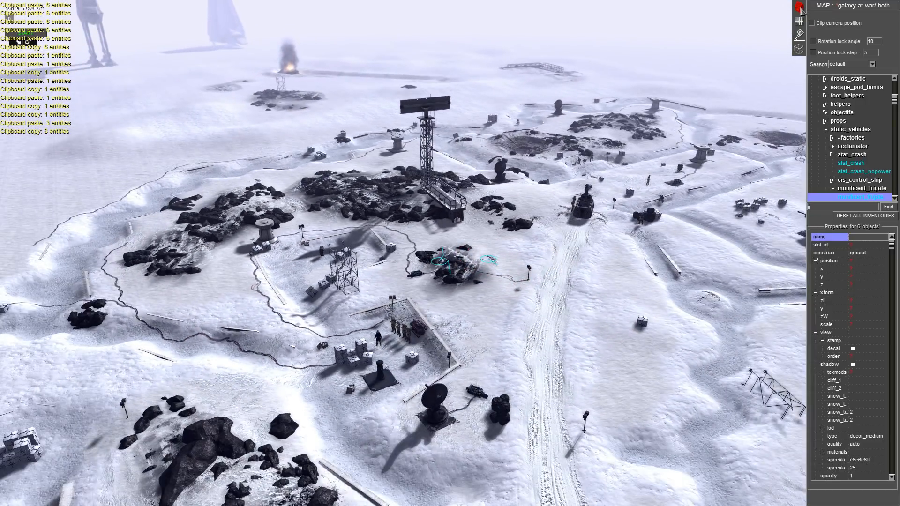
pyautogui.moveTo(637, 147); pyautogui.dragTo(738, 123, button='middle')
pyautogui.hotkey('ctrl', 's')
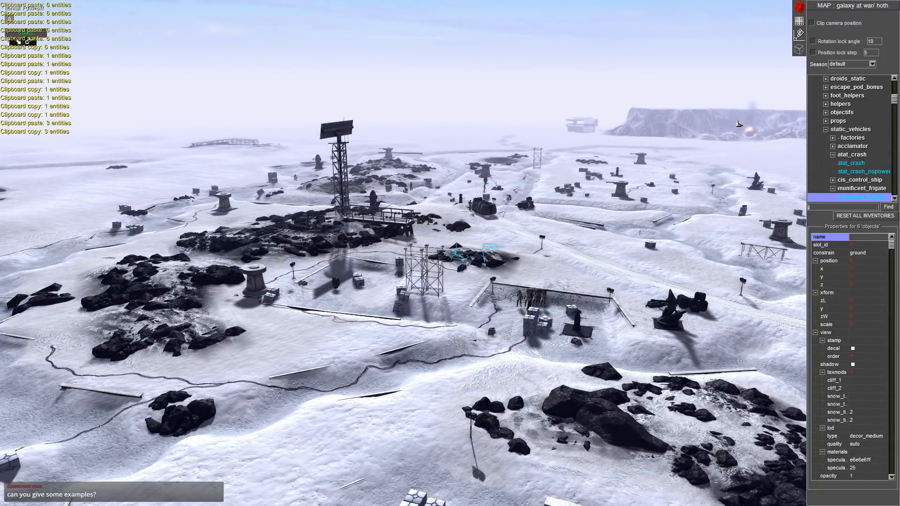
# - Survey the whole map from the air, including the trenches, outlying rock patches, AT-AT walkers, crash trail and mountain with the transport ships
pyautogui.moveTo(737, 121); pyautogui.dragTo(684, 138, button='middle')
pyautogui.moveTo(596, 202); pyautogui.dragTo(418, 100, button='middle')
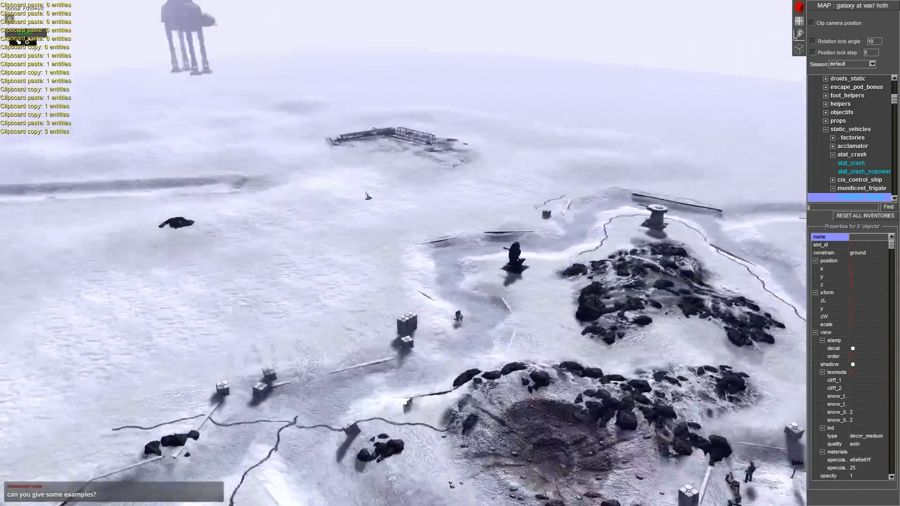
pyautogui.moveTo(367, 195); pyautogui.dragTo(404, 112, button='middle')
pyautogui.moveTo(123, 4)
pyautogui.mouseDown(button='middle')
pyautogui.moveTo(375, 84)
pyautogui.moveTo(422, 122)
pyautogui.mouseUp(button='middle')
pyautogui.moveTo(45, 100)
pyautogui.mouseDown(button='middle')
pyautogui.moveTo(457, 157)
pyautogui.moveTo(460, 193)
pyautogui.mouseUp(button='middle')
pyautogui.moveTo(520, 197); pyautogui.dragTo(596, 196, button='middle')
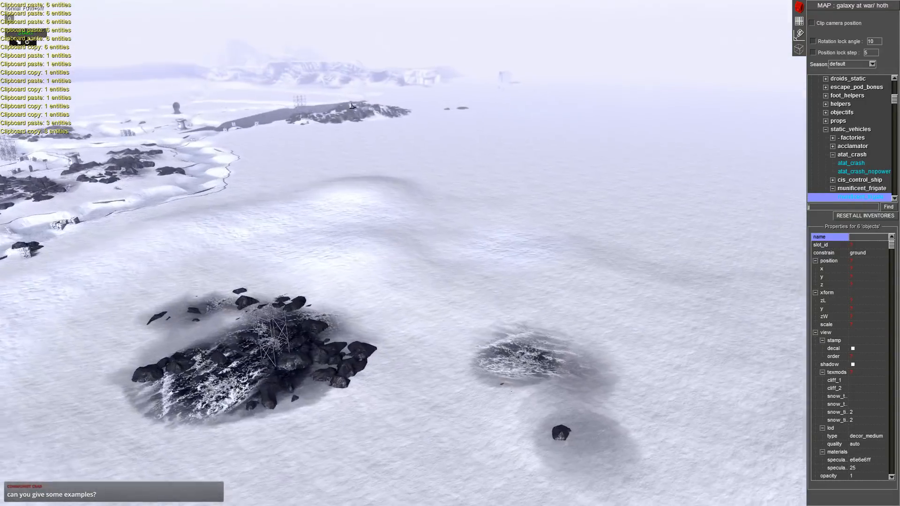
pyautogui.moveTo(558, 94); pyautogui.dragTo(618, 103, button='middle')
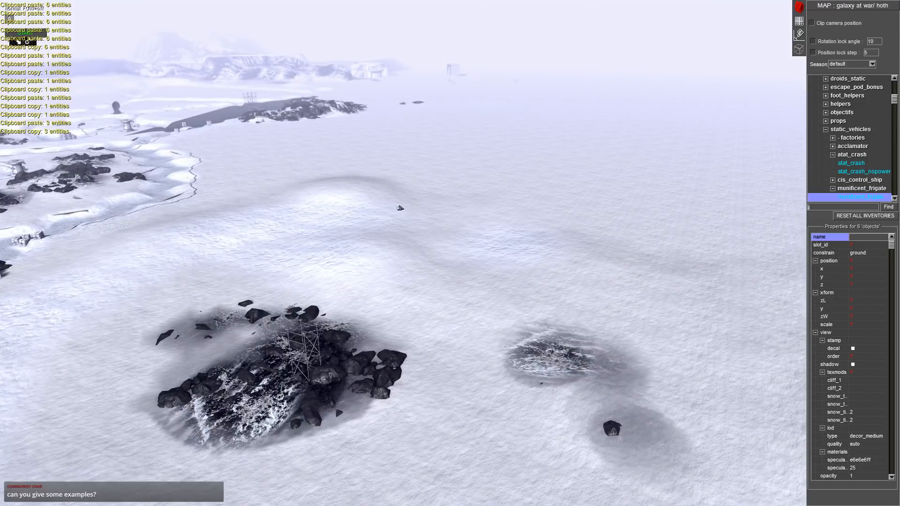
pyautogui.moveTo(400, 208); pyautogui.dragTo(459, 197, button='middle')
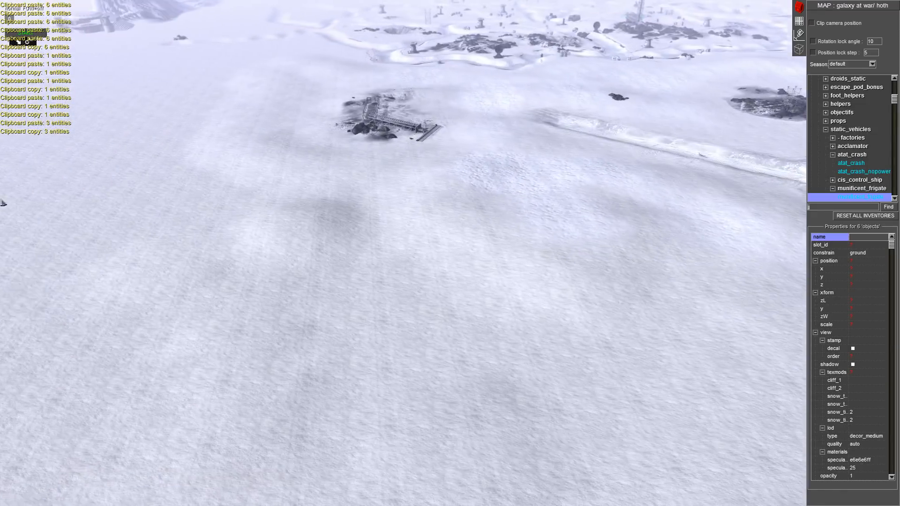
pyautogui.moveTo(2, 203)
pyautogui.mouseDown(button='middle')
pyautogui.moveTo(251, 205)
pyautogui.moveTo(444, 140)
pyautogui.mouseUp(button='middle')
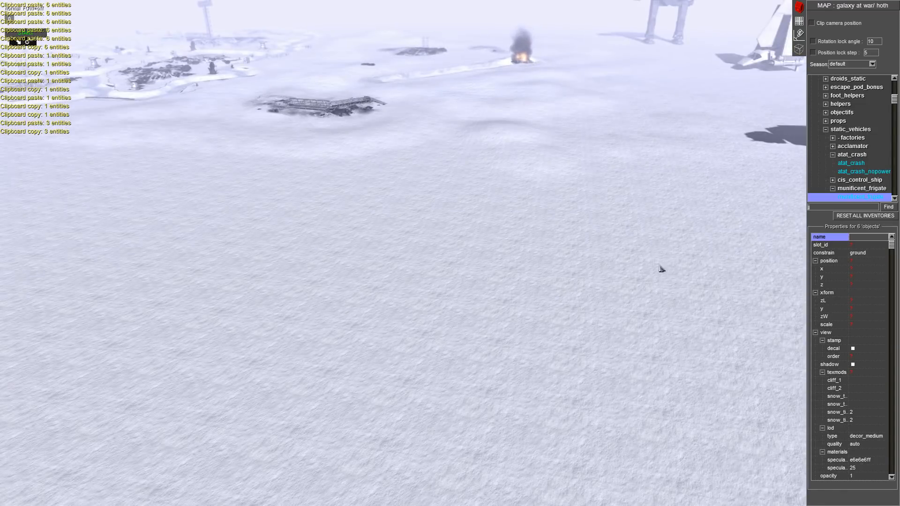
pyautogui.moveTo(645, 132); pyautogui.dragTo(700, 120, button='middle')
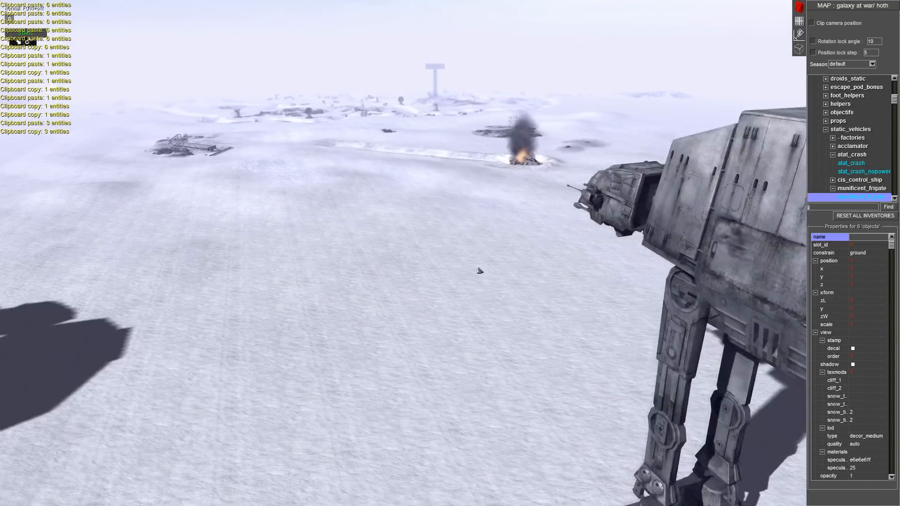
pyautogui.moveTo(477, 268); pyautogui.dragTo(518, 277, button='middle')
pyautogui.scroll(-3, 518, 277)
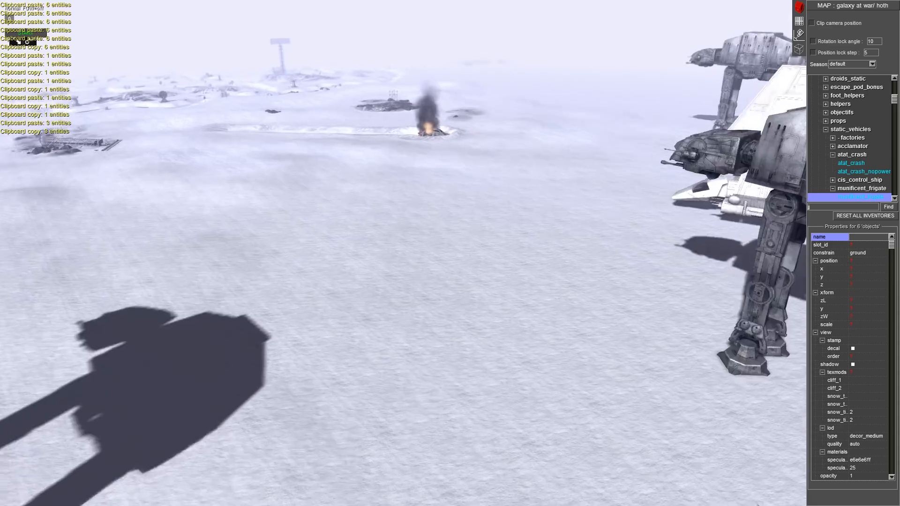
pyautogui.moveTo(546, 233); pyautogui.dragTo(529, 159, button='middle')
pyautogui.moveTo(518, 371); pyautogui.dragTo(374, 389, button='middle')
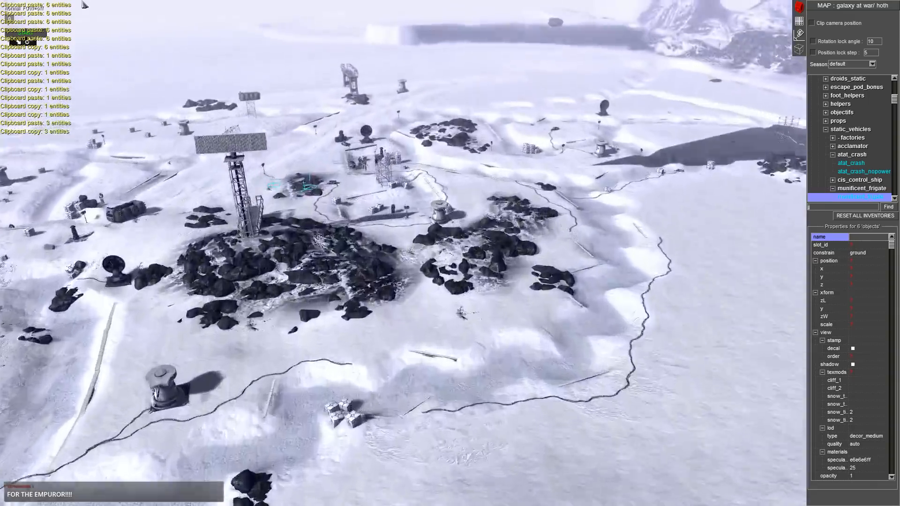
pyautogui.moveTo(83, 1); pyautogui.dragTo(1, 1, button='middle')
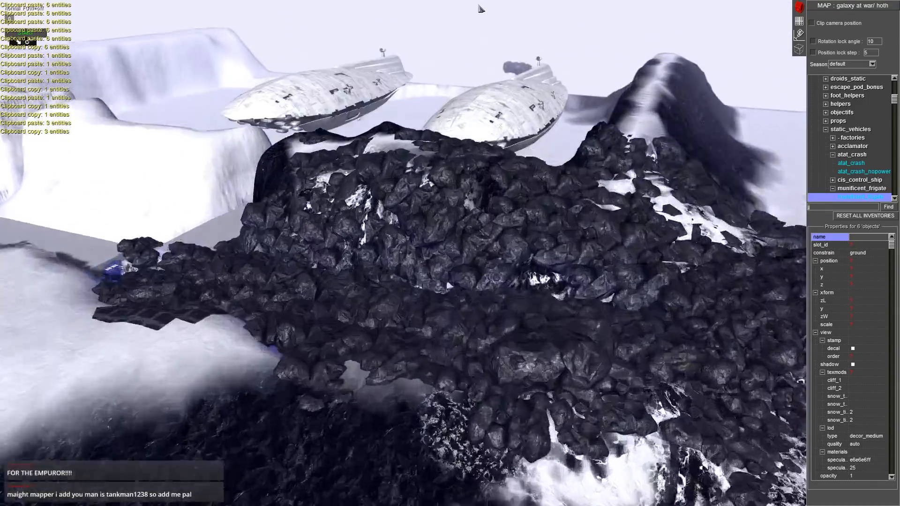
pyautogui.moveTo(479, 8); pyautogui.dragTo(321, 205, button='middle')
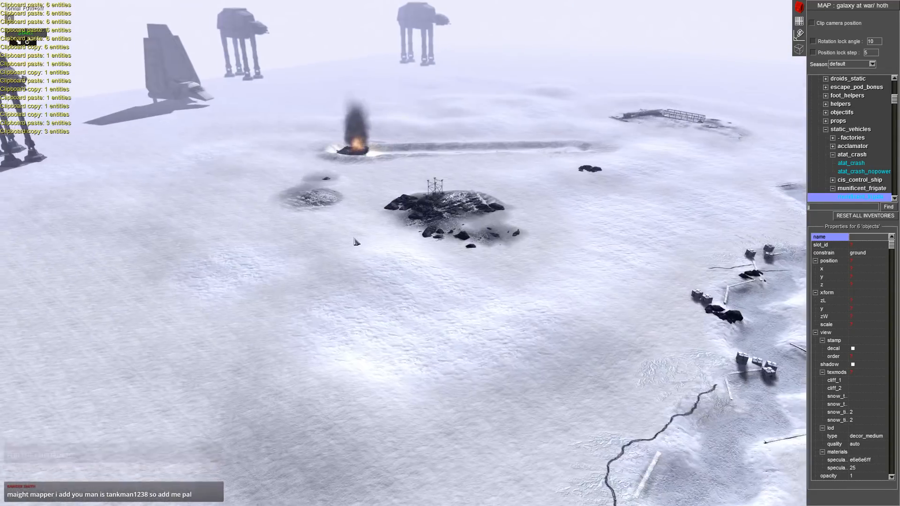
pyautogui.moveTo(357, 242)
pyautogui.mouseDown(button='middle')
pyautogui.moveTo(207, 221)
pyautogui.moveTo(425, 238)
pyautogui.moveTo(617, 234)
pyautogui.mouseUp(button='middle')
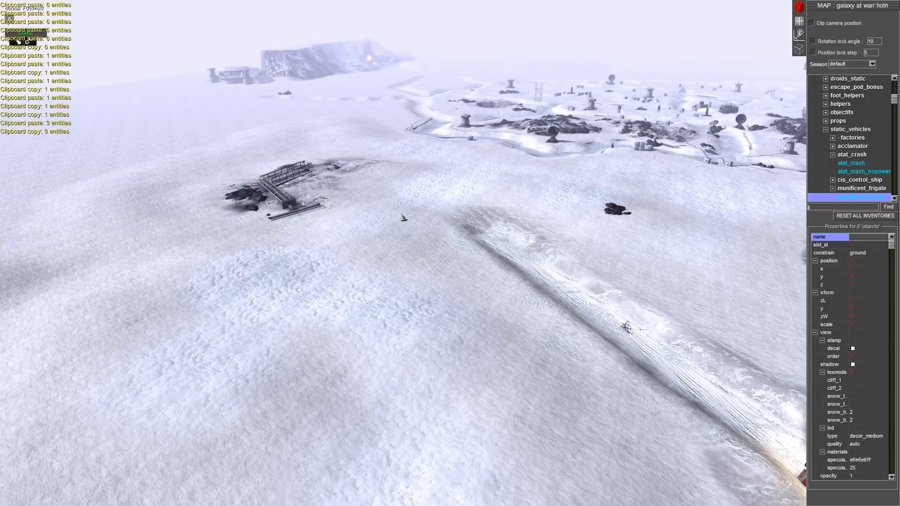
pyautogui.moveTo(401, 217); pyautogui.dragTo(424, 197, button='middle')
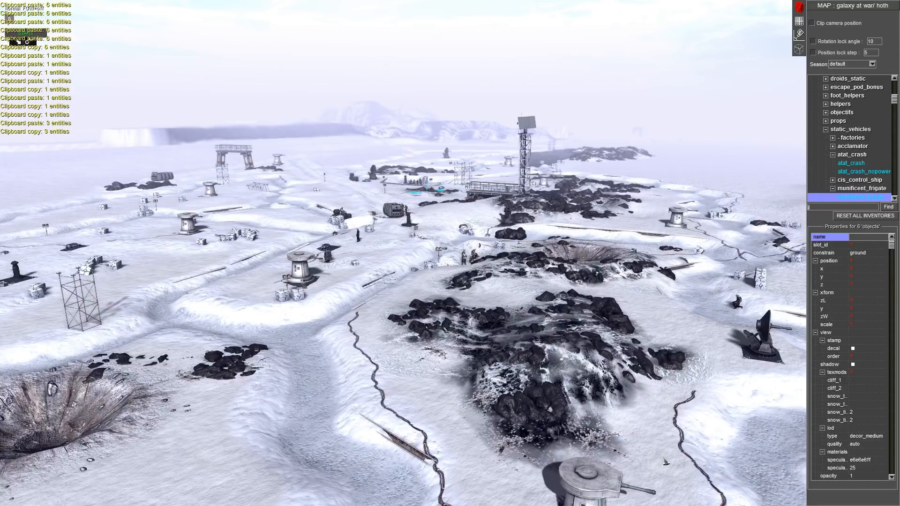